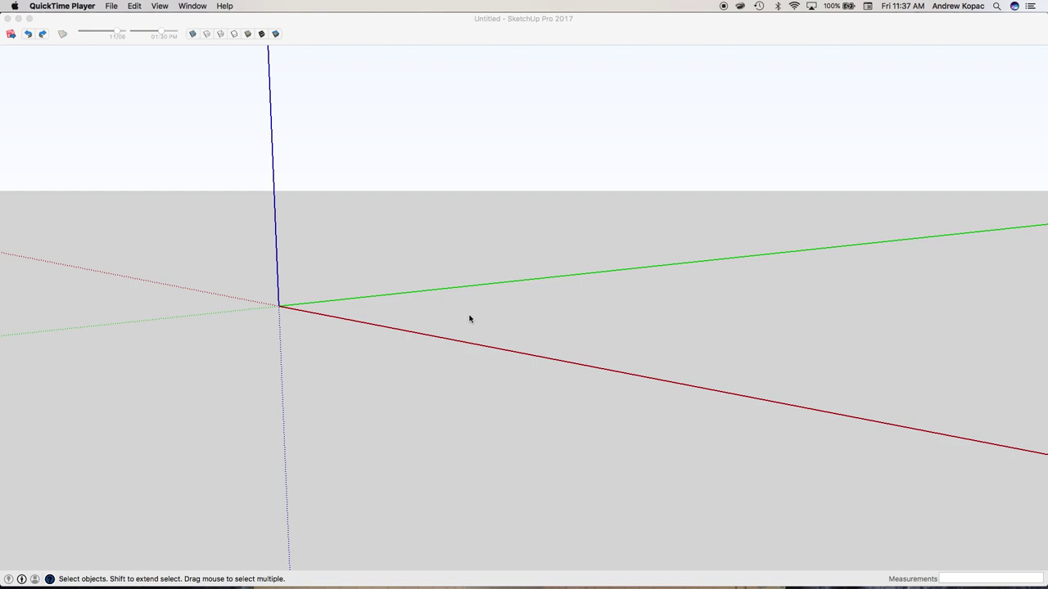
Bring Site Dimensions 1, the As built sketch, then the Red Line Drawing PDF to the front
{"action": "key", "text": "ctrl+Up"}
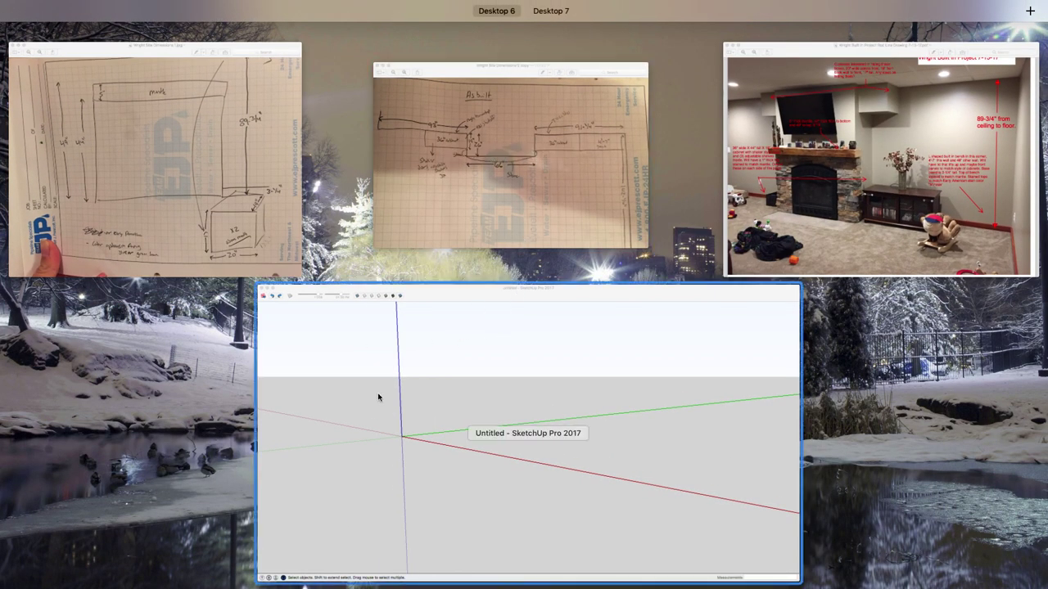
{"action": "key", "text": "ctrl+Up"}
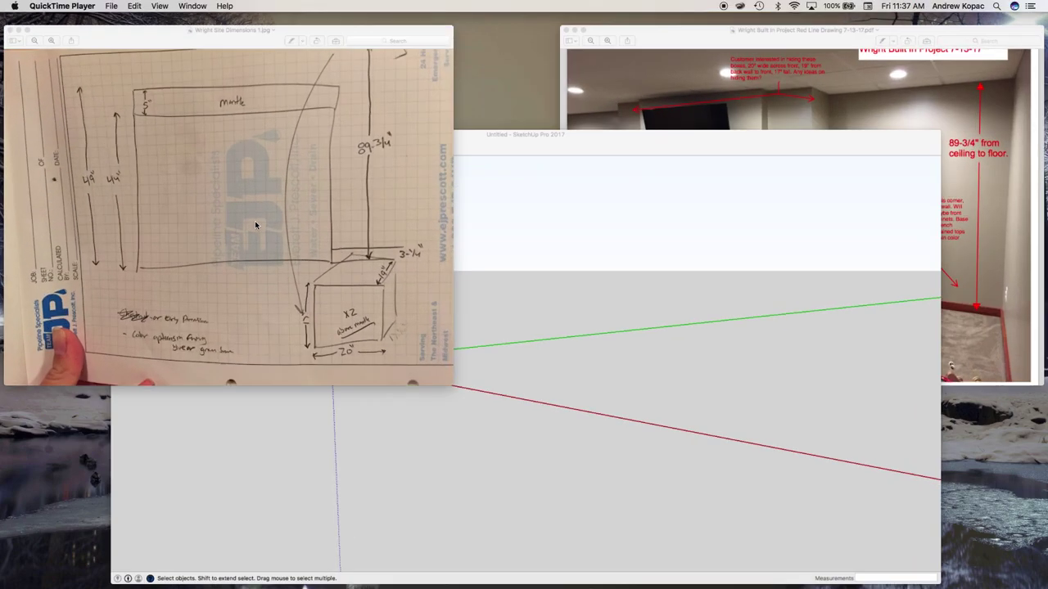
{"action": "key", "text": "ctrl+Up"}
{"action": "left_click", "coordinate": [491, 155]}
{"action": "key", "text": "ctrl+Up"}
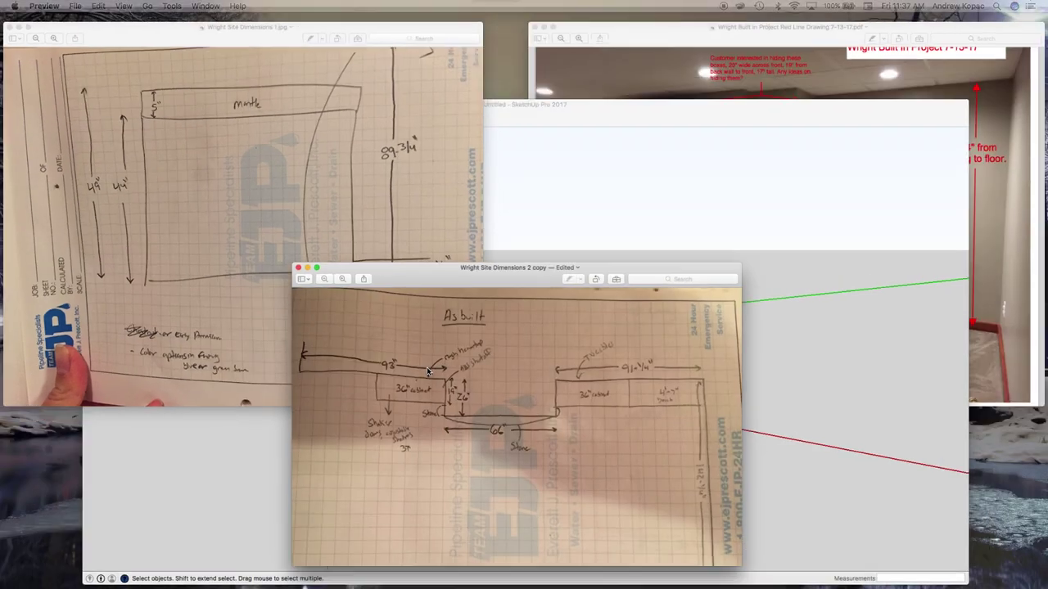
{"action": "left_click", "coordinate": [822, 207]}
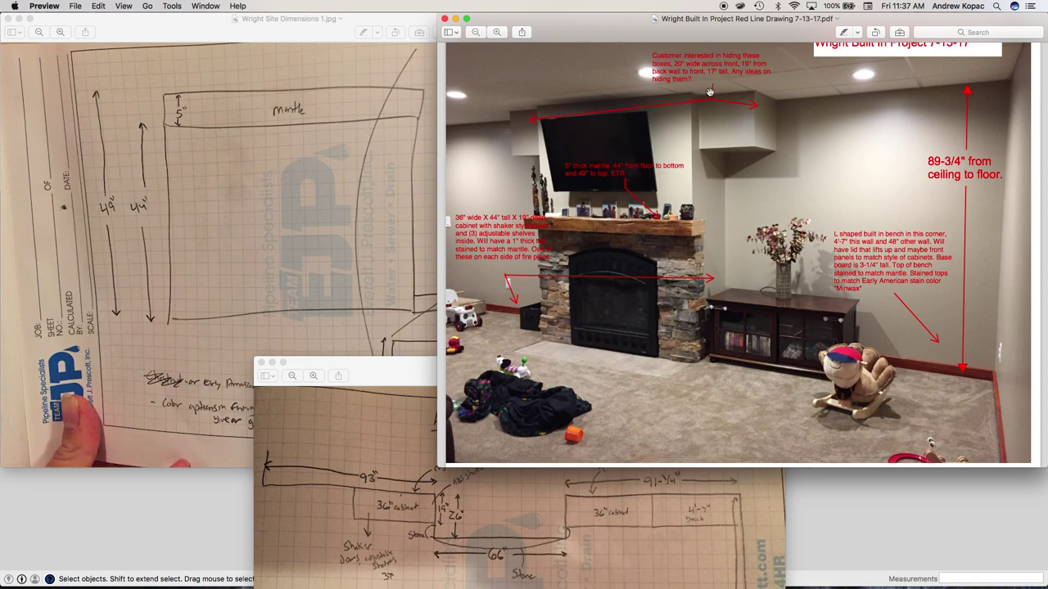
{"action": "left_click", "coordinate": [735, 261]}
Select the cabinet and L-shaped bench annotations, view the As built sketch, then return to SketchUp
{"action": "left_click", "coordinate": [517, 244]}
{"action": "left_click", "coordinate": [910, 300]}
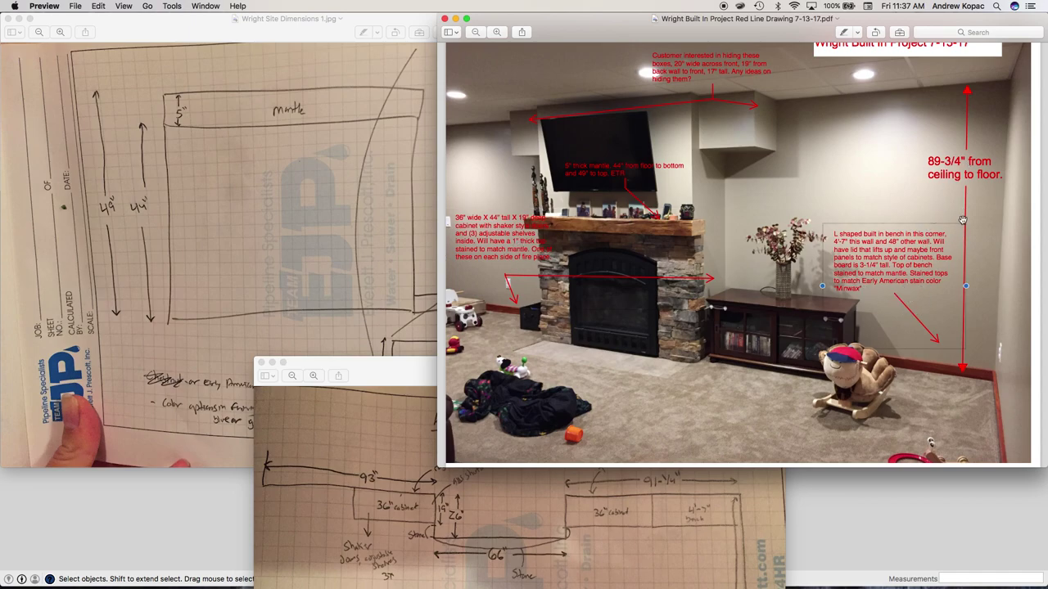
{"action": "left_click", "coordinate": [523, 543]}
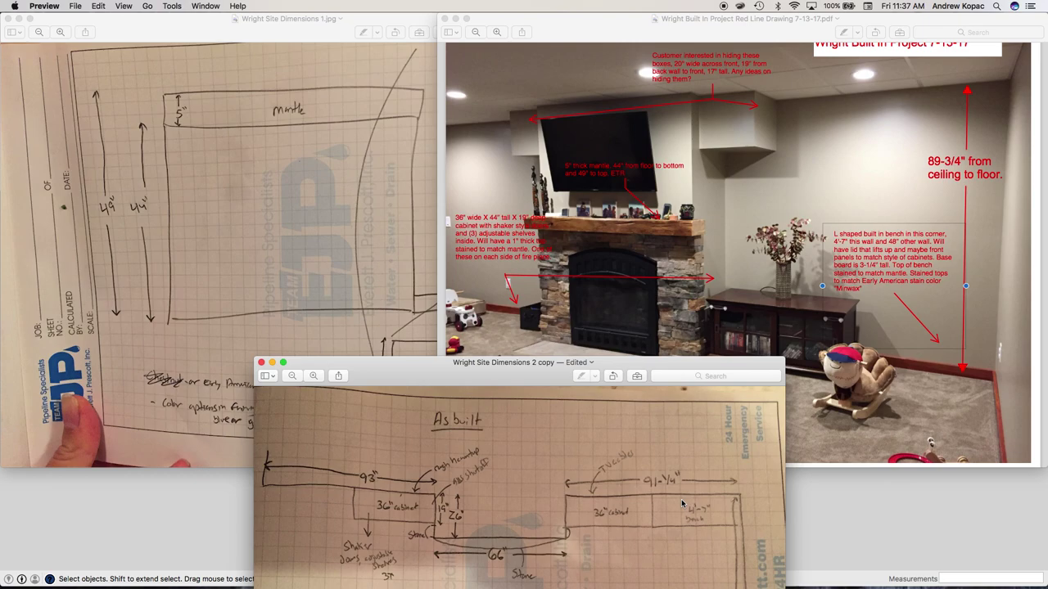
{"action": "left_click", "coordinate": [235, 495]}
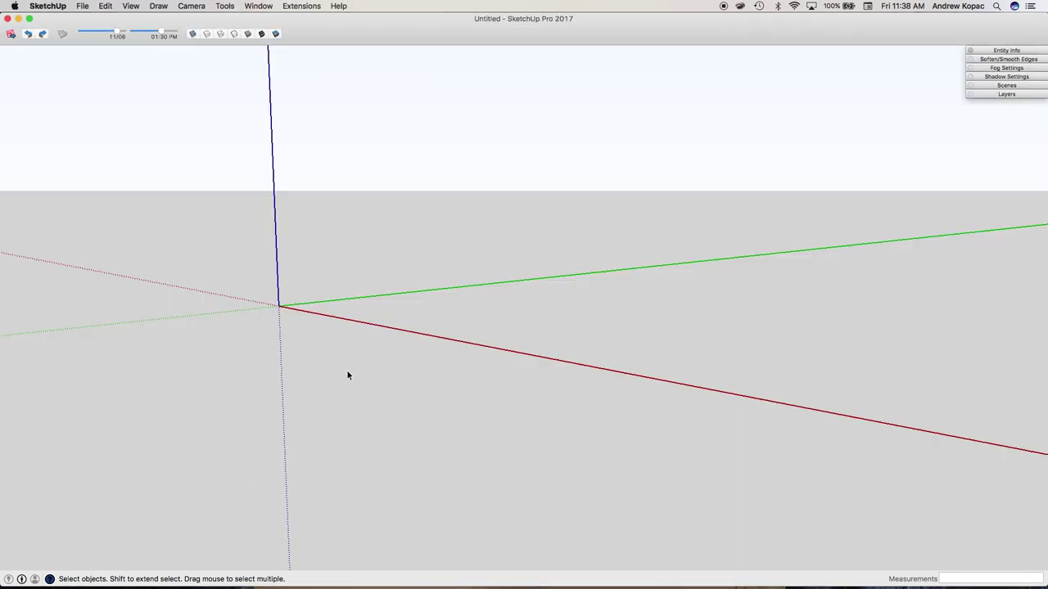
Activate the Line tool, orbit across the ground, and check the As built sketch for reference
{"action": "key", "text": "l"}
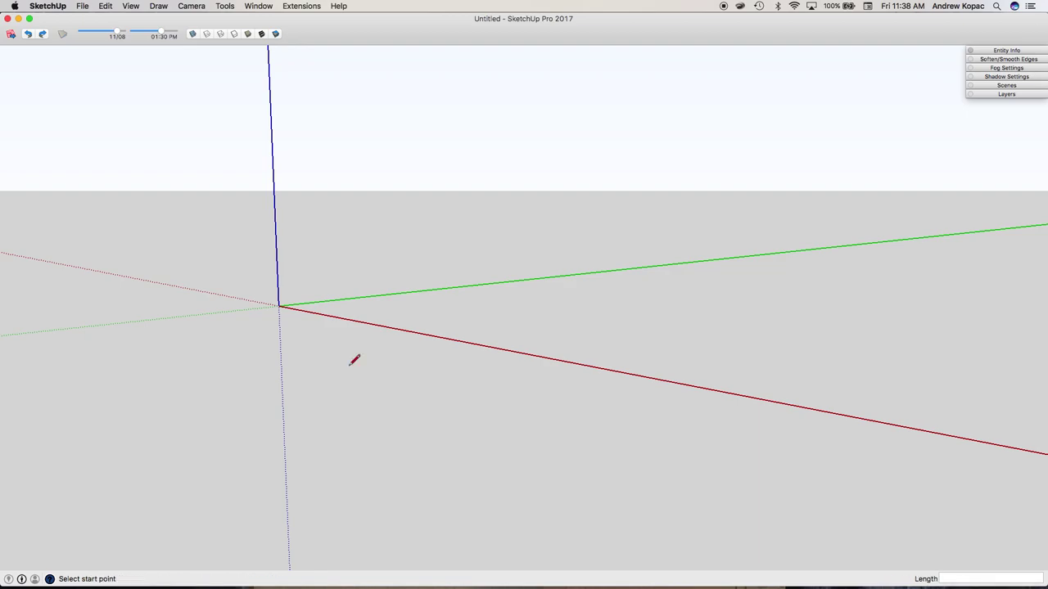
{"action": "middle_click_drag", "start_coordinate": [355, 360], "coordinate": [407, 420]}
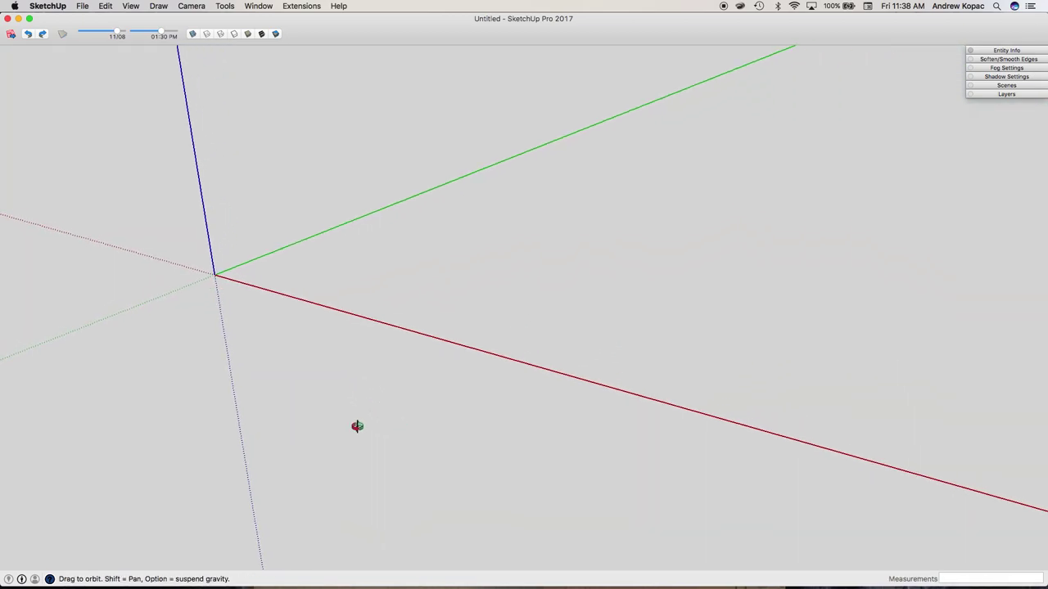
{"action": "key", "text": "ctrl+Up"}
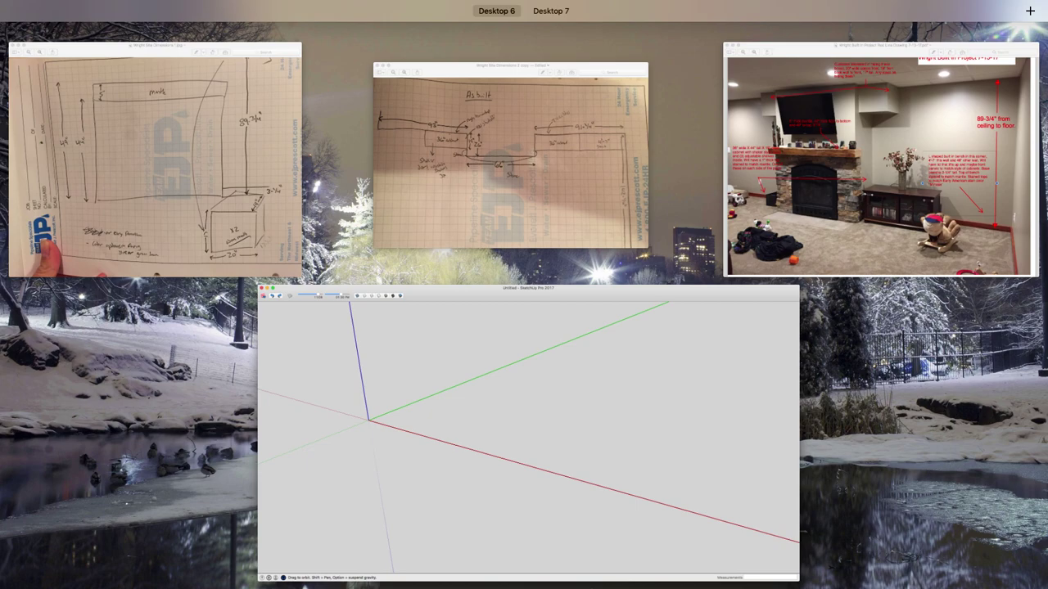
{"action": "key", "text": "ctrl+Up"}
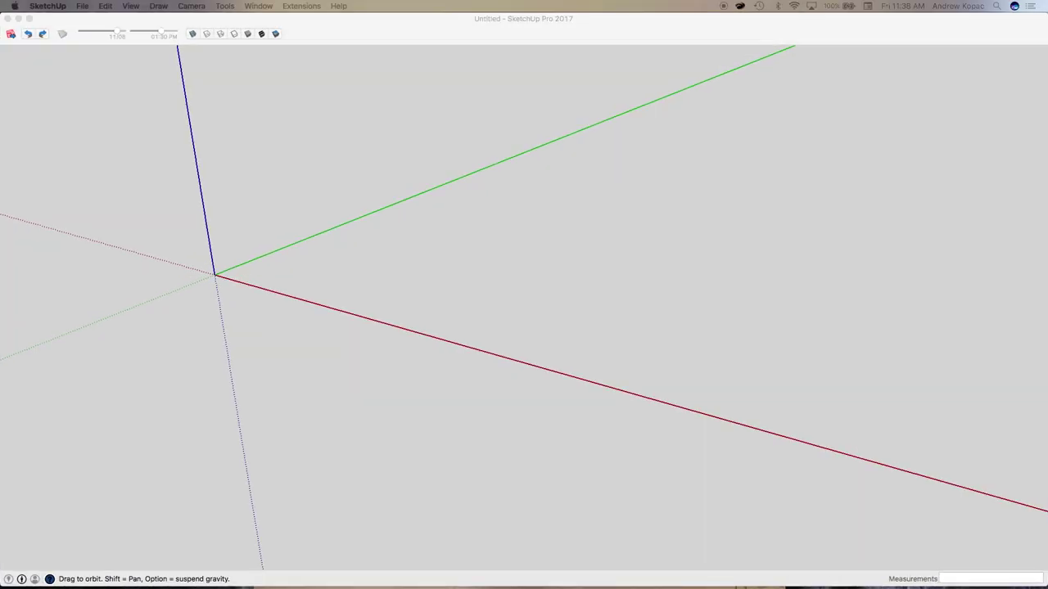
{"action": "key", "text": "super+Tab"}
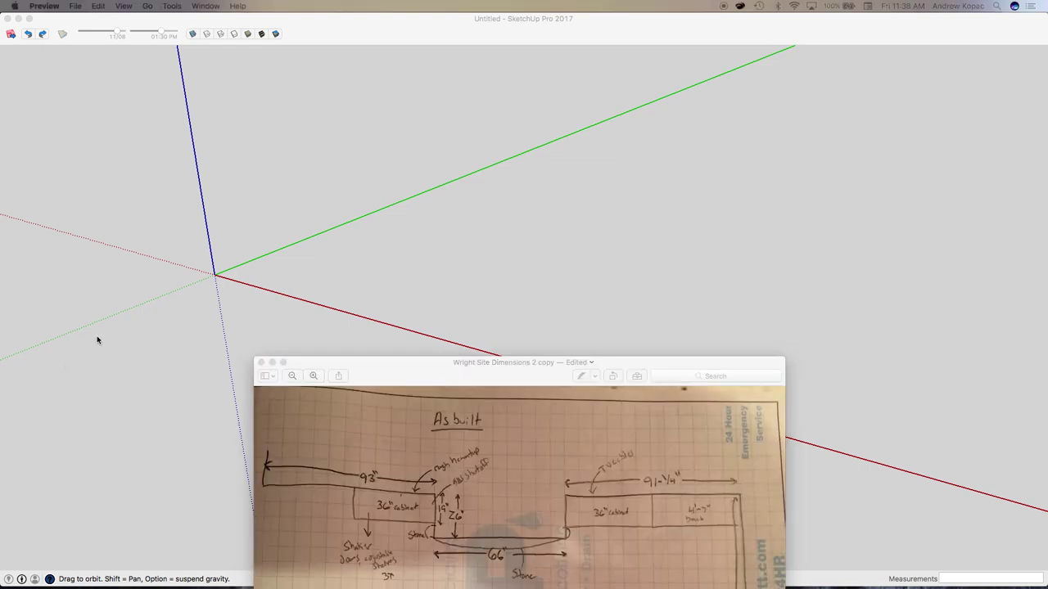
{"action": "key", "text": "super+Tab"}
Orbit to a flatter viewpoint and set the start point of the first wall line
{"action": "key", "text": "l"}
{"action": "middle_click_drag", "start_coordinate": [314, 286], "coordinate": [437, 353]}
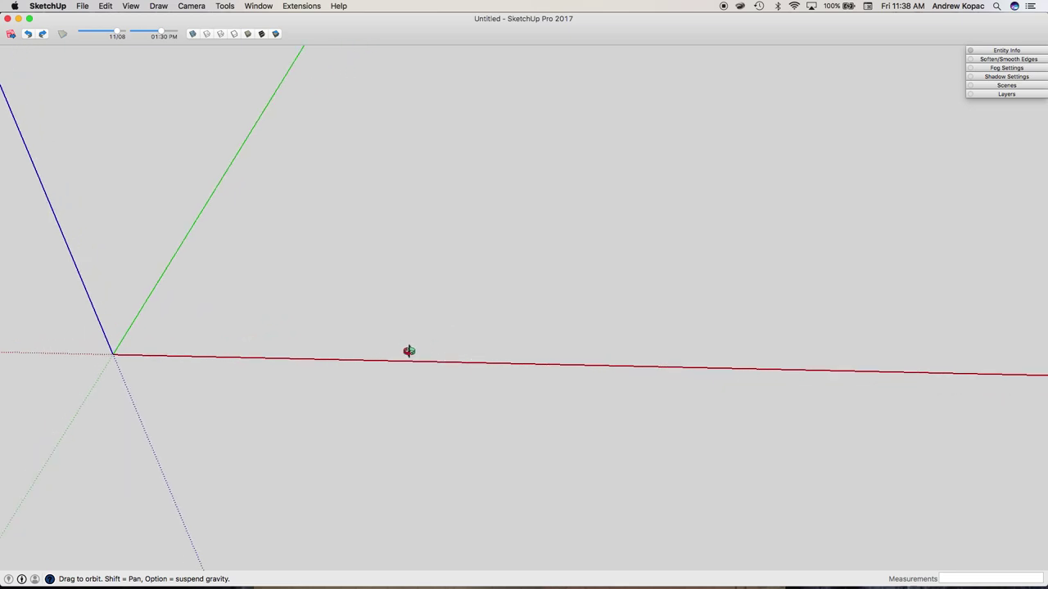
{"action": "mouse_move", "coordinate": [349, 340]}
{"action": "middle_mouse_down"}
{"action": "mouse_move", "coordinate": [127, 365]}
{"action": "mouse_move", "coordinate": [362, 320]}
{"action": "mouse_move", "coordinate": [650, 325]}
{"action": "mouse_move", "coordinate": [443, 419]}
{"action": "middle_mouse_up"}
{"action": "left_click", "coordinate": [352, 269]}
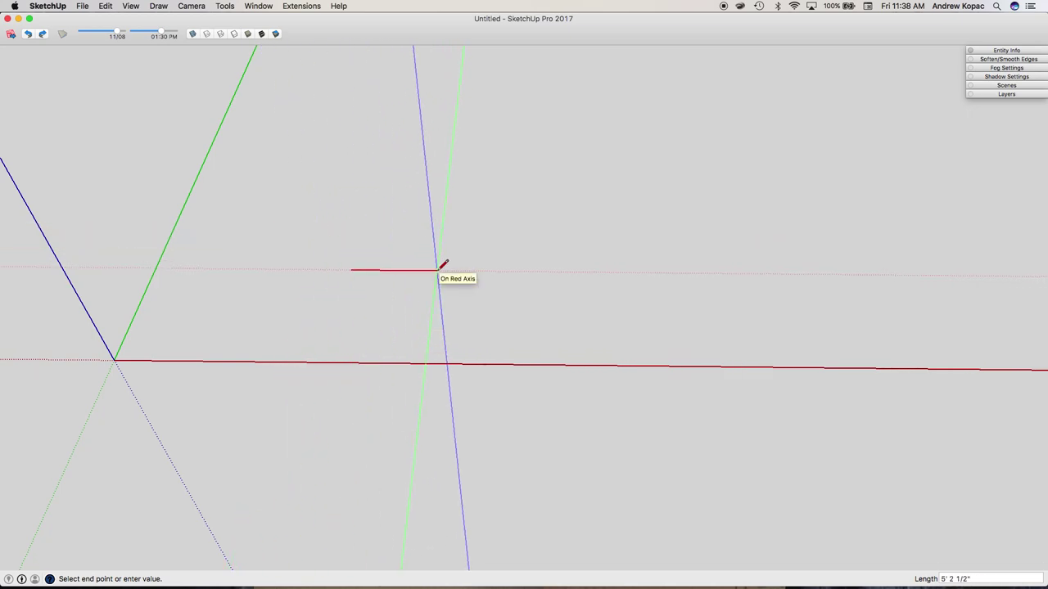
{"action": "left_click", "coordinate": [478, 270]}
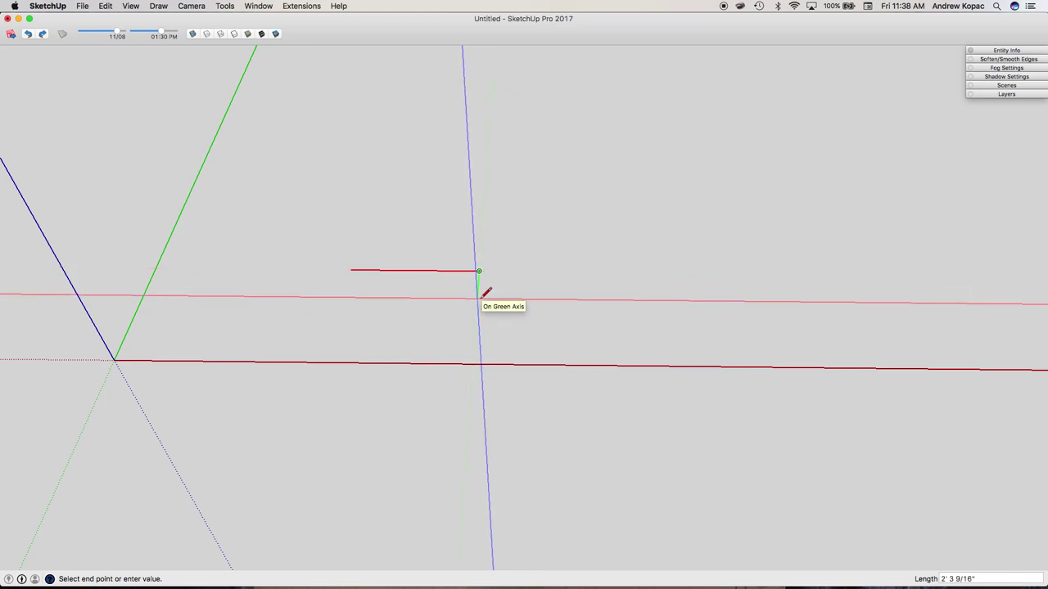
{"action": "key", "text": "ctrl+Up"}
{"action": "left_click", "coordinate": [521, 210]}
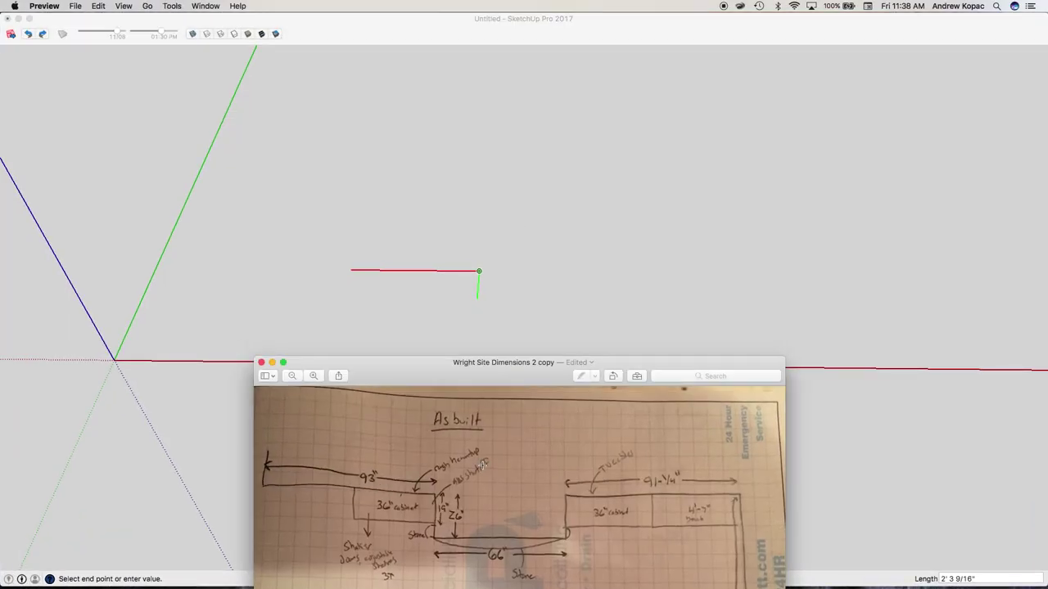
{"action": "key", "text": "super+l"}
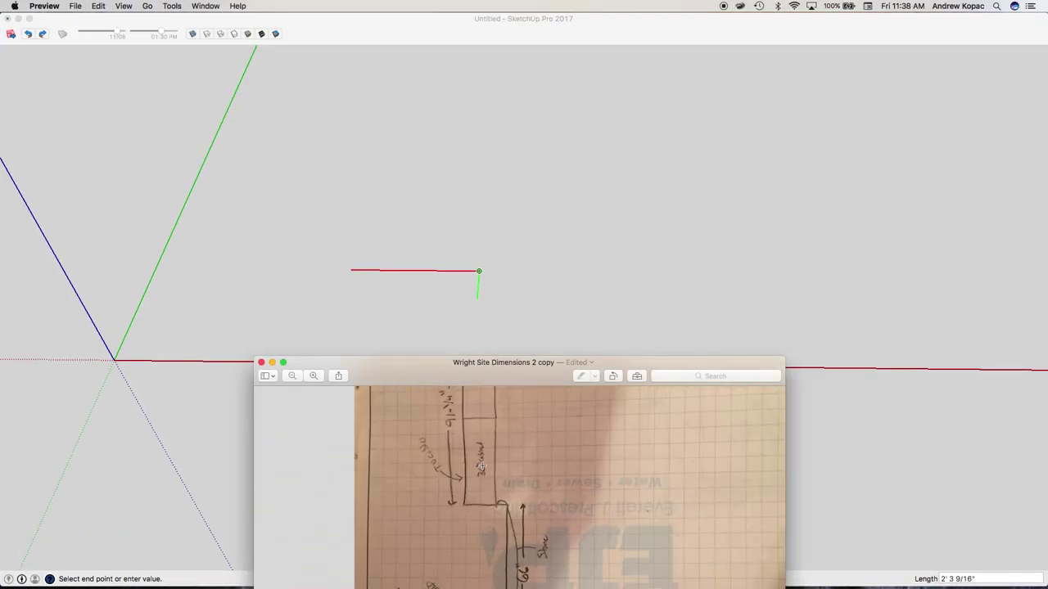
{"action": "key", "text": "super+r"}
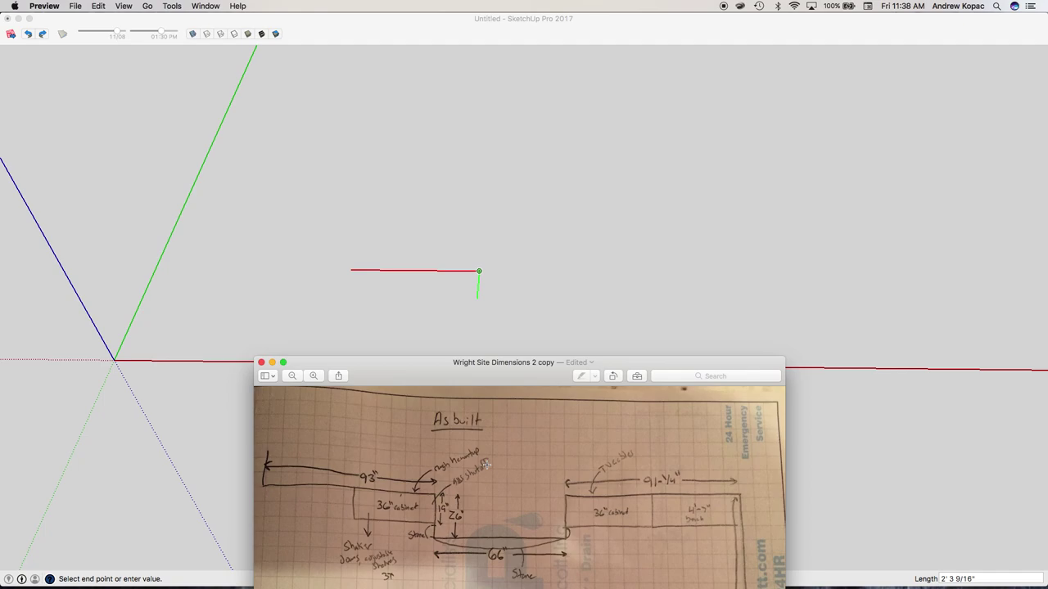
{"action": "key", "text": "super+Tab"}
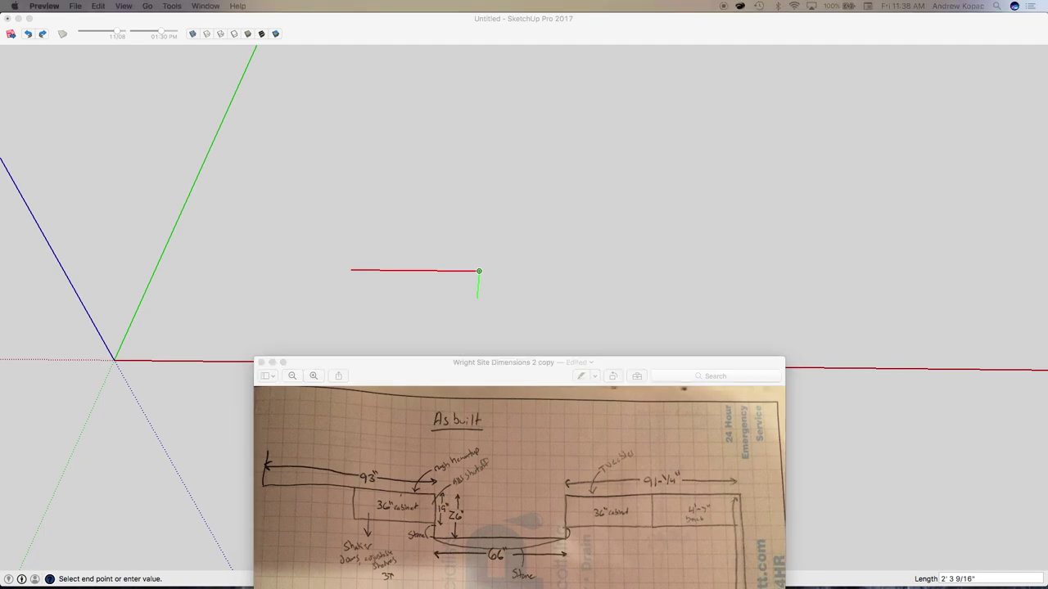
{"action": "left_click", "coordinate": [477, 297]}
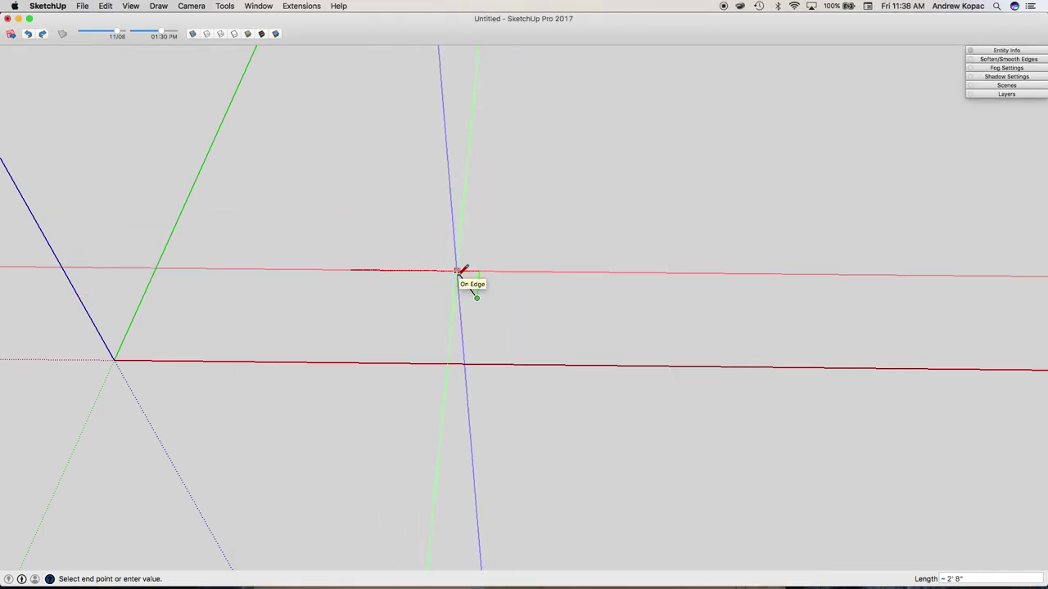
{"action": "key", "text": "super+z"}
{"action": "key", "text": "super+z"}
{"action": "left_click", "coordinate": [358, 281]}
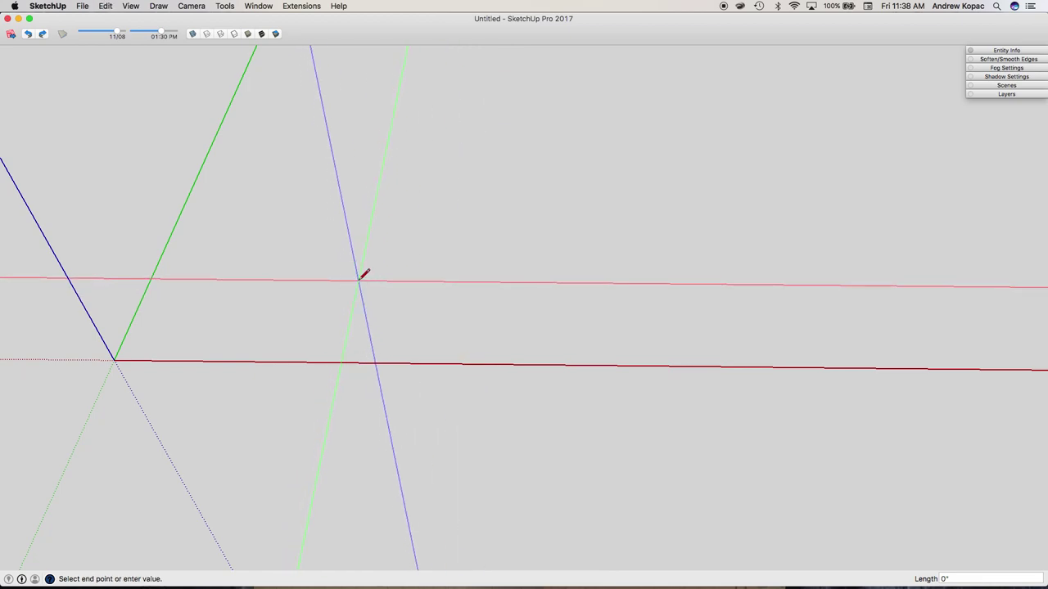
Draw an 8' wall run, a 26"-deep by 66"-wide recess, then a 91 1/4" run
{"action": "type", "text": "8'"}
{"action": "key", "text": "Return"}
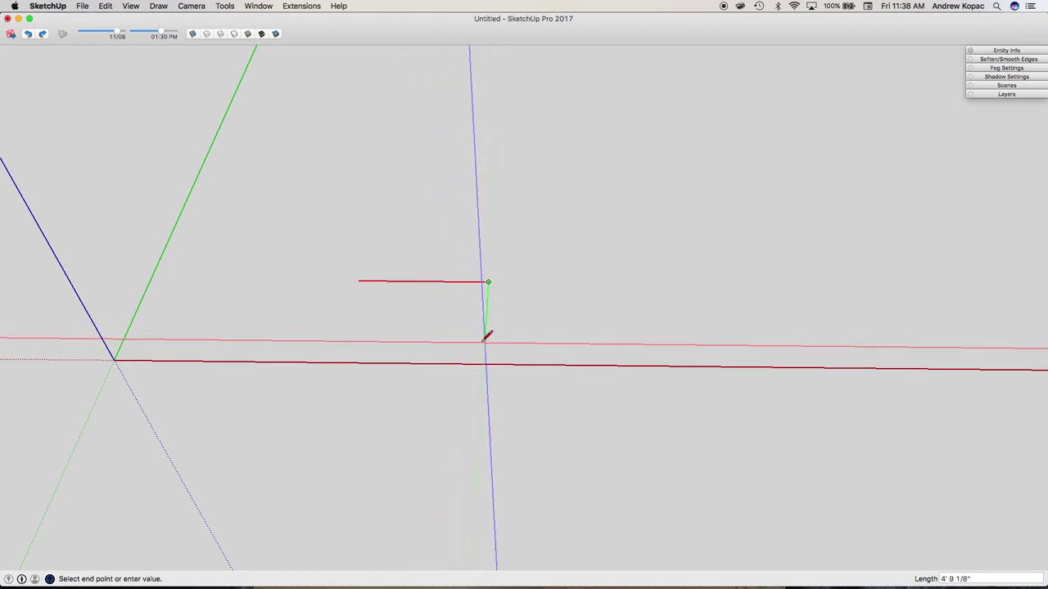
{"action": "type", "text": "2"}
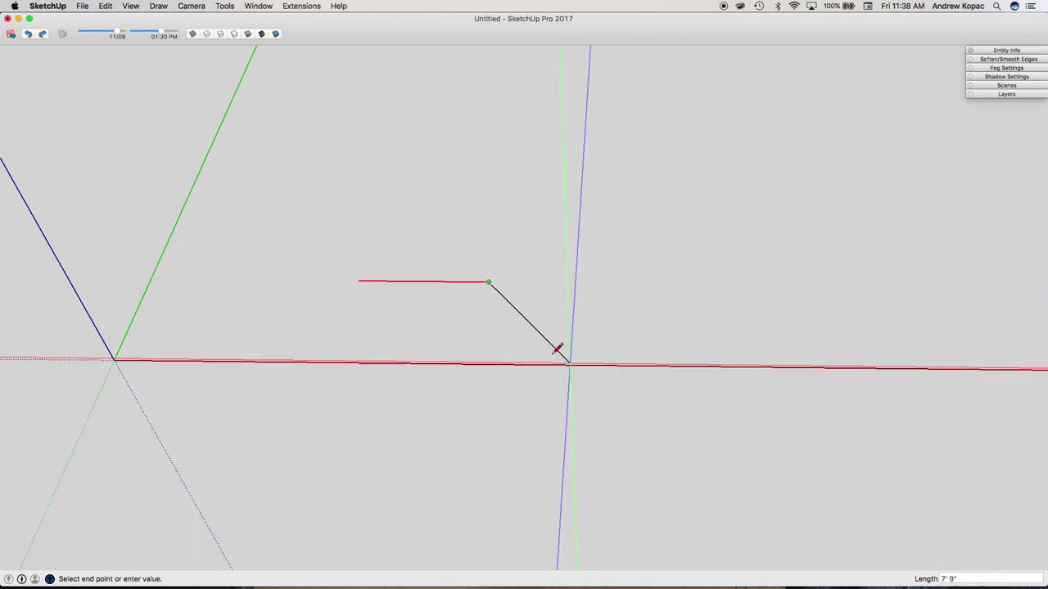
{"action": "type", "text": "26"}
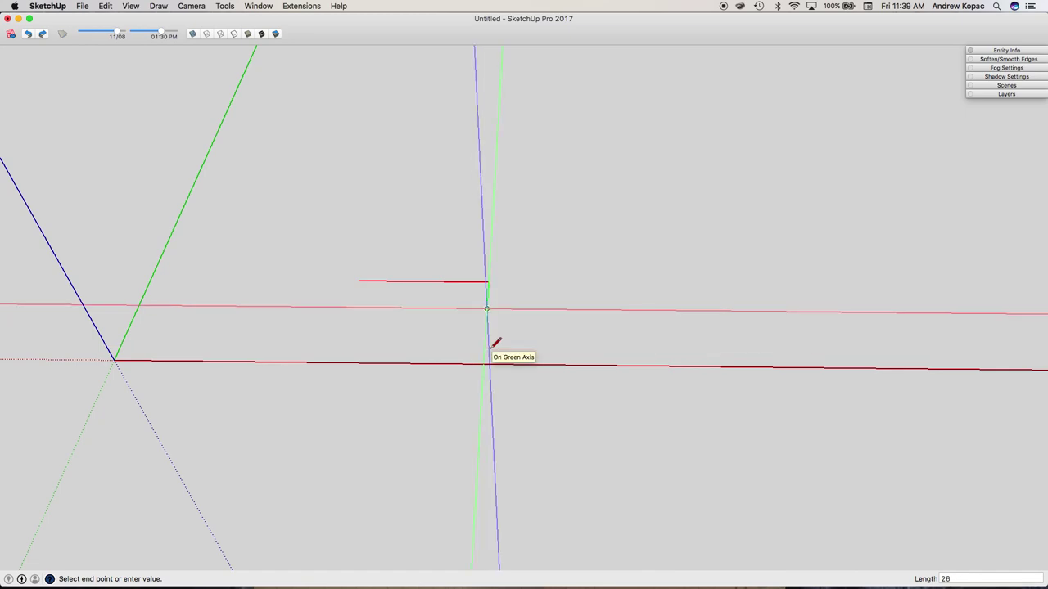
{"action": "key", "text": "Return"}
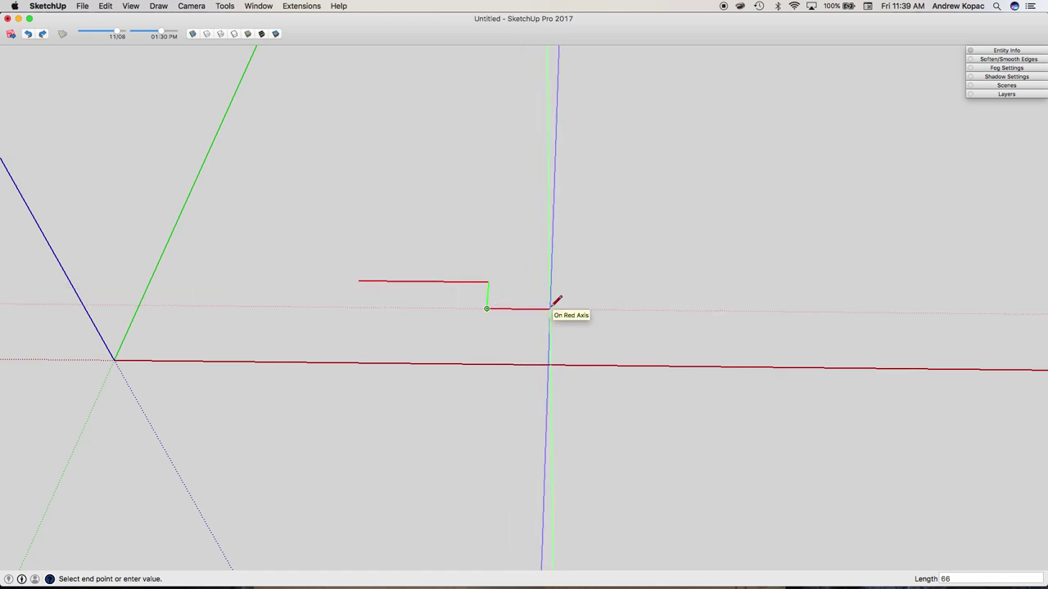
{"action": "left_click", "coordinate": [581, 308]}
{"action": "type", "text": "26"}
{"action": "key", "text": "Return"}
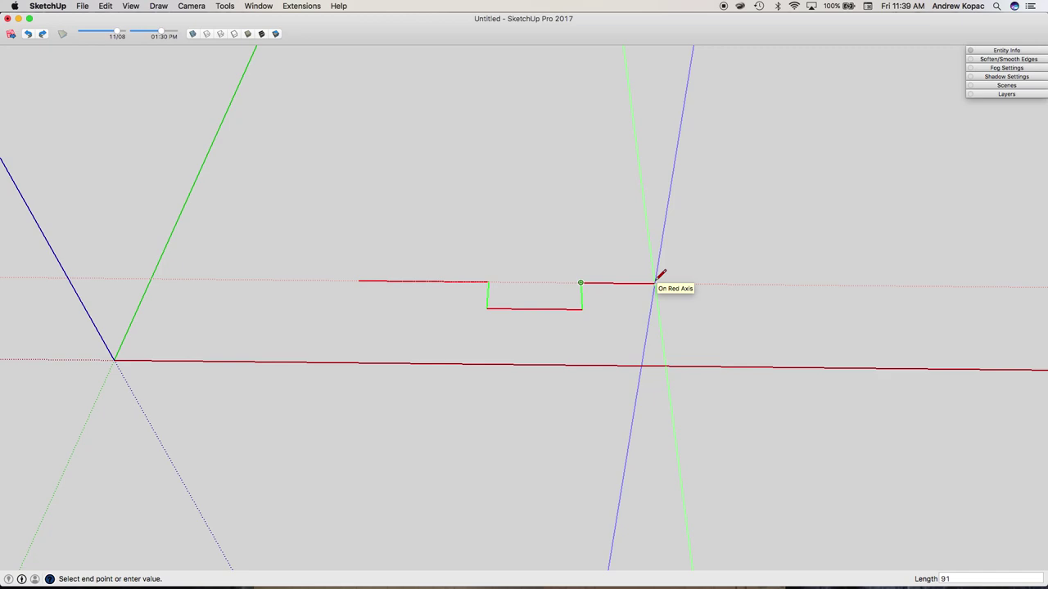
{"action": "type", "text": "1/4"}
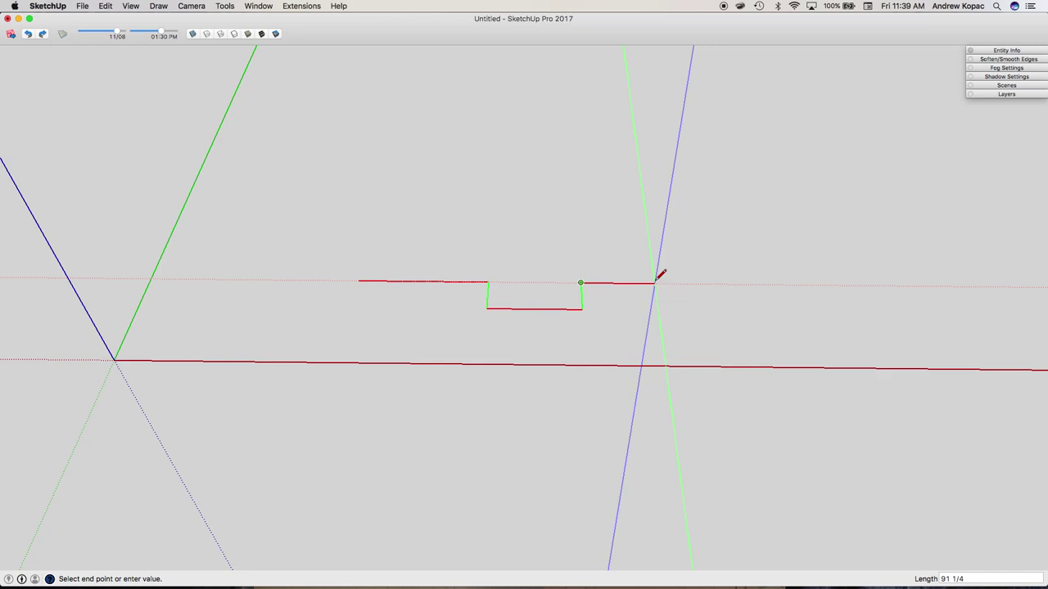
{"action": "key", "text": "Return"}
{"action": "key", "text": "t"}
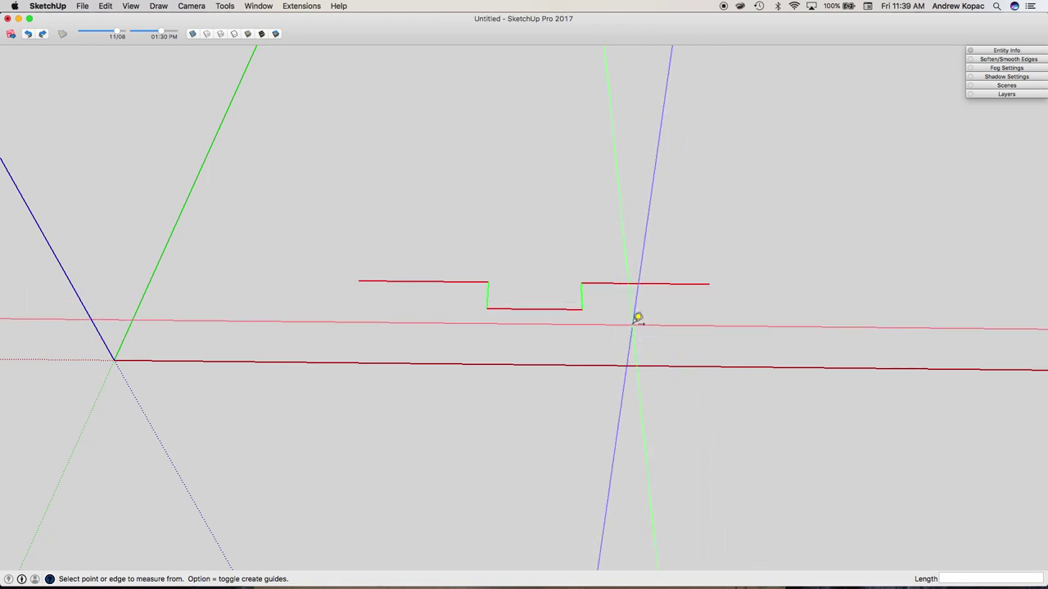
Tape-measure the outline segments: 7' 9", 2' 2", the recess width, and 7' 7 1/4"
{"action": "left_click", "coordinate": [357, 280]}
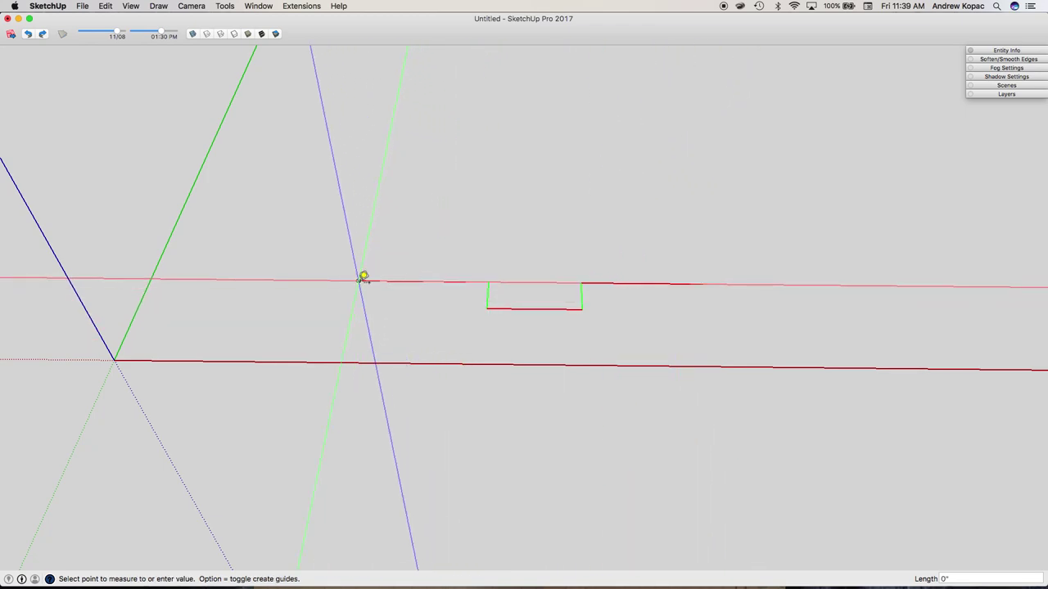
{"action": "left_click", "coordinate": [489, 282]}
{"action": "left_click", "coordinate": [489, 282]}
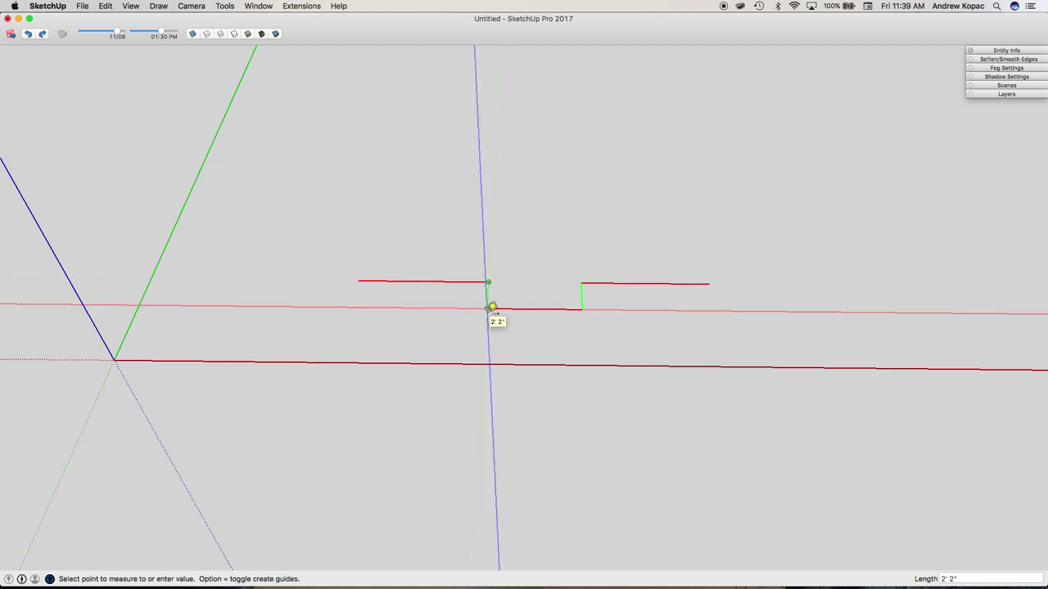
{"action": "left_click", "coordinate": [491, 308]}
{"action": "left_click", "coordinate": [487, 308]}
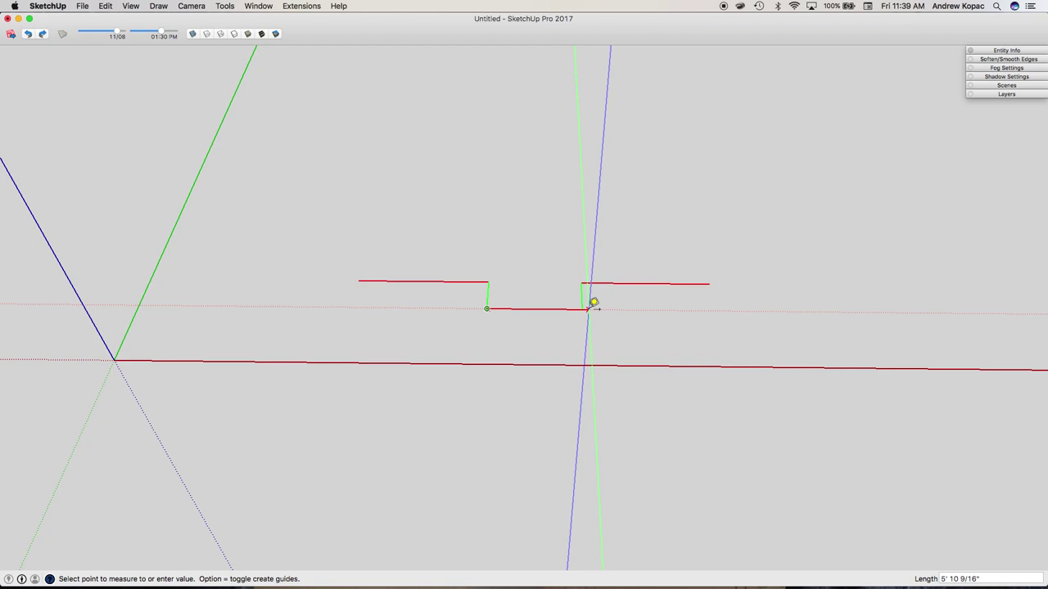
{"action": "left_click", "coordinate": [581, 307]}
{"action": "left_click", "coordinate": [581, 282]}
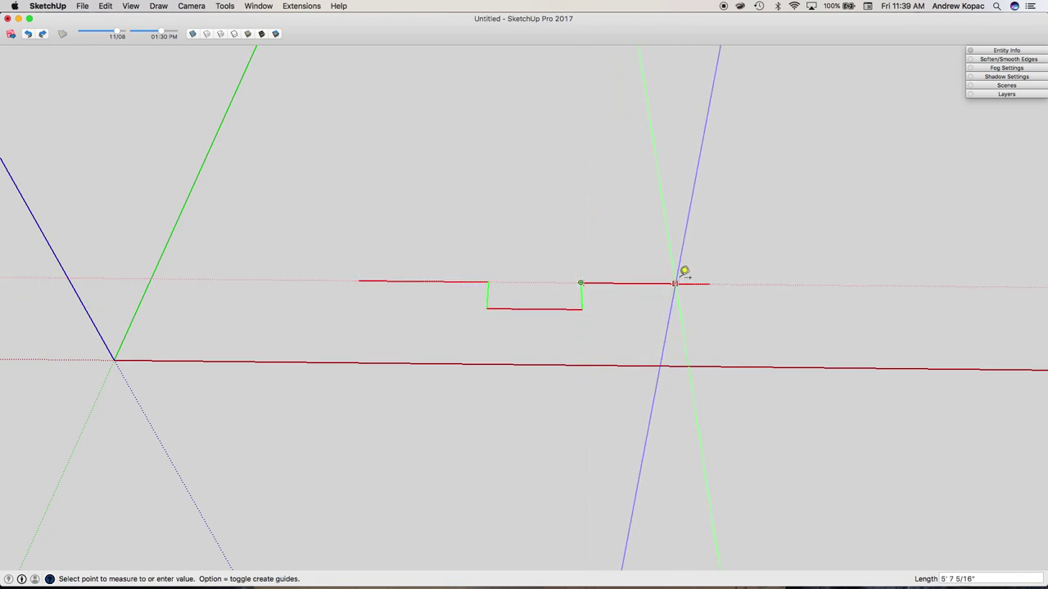
{"action": "left_click", "coordinate": [711, 276]}
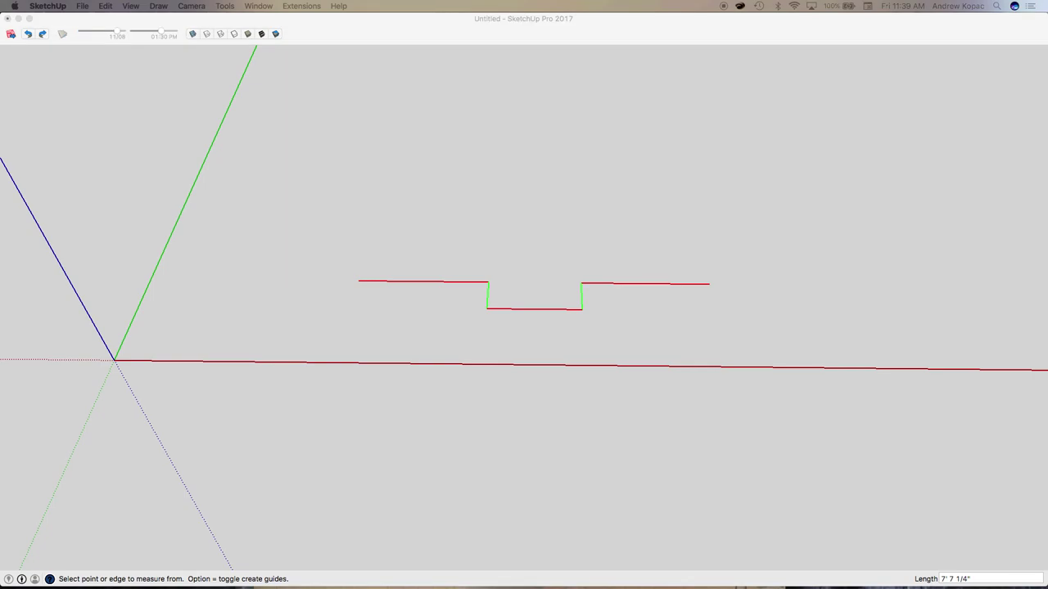
{"action": "key", "text": "ctrl+Up"}
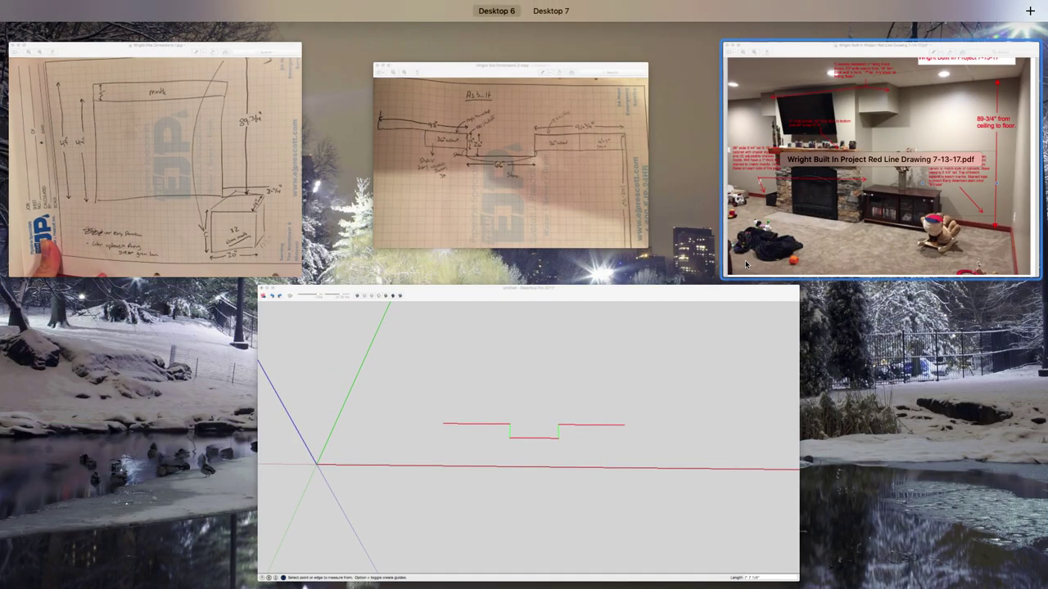
Scroll through the as-built dimension sketch for reference
{"action": "left_click", "coordinate": [478, 194]}
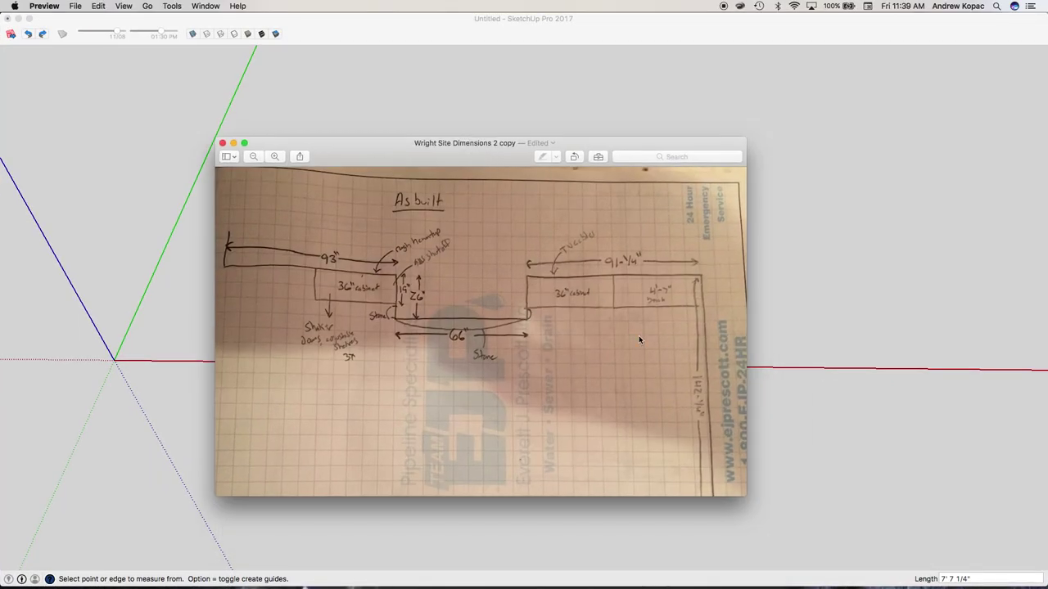
{"action": "scroll", "coordinate": [640, 340], "scroll_direction": "down", "scroll_amount": 3}
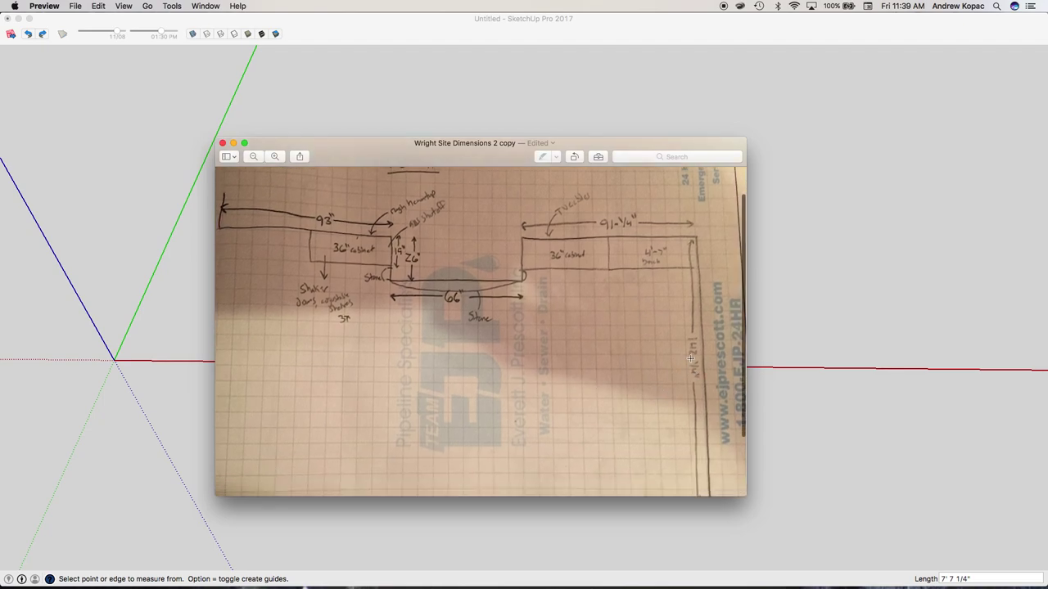
{"action": "left_click", "coordinate": [834, 297]}
Draw a 142.25-inch wall line along the green axis from the outline's right end
{"action": "left_click", "coordinate": [706, 285]}
{"action": "key", "text": "l"}
{"action": "left_click", "coordinate": [708, 284]}
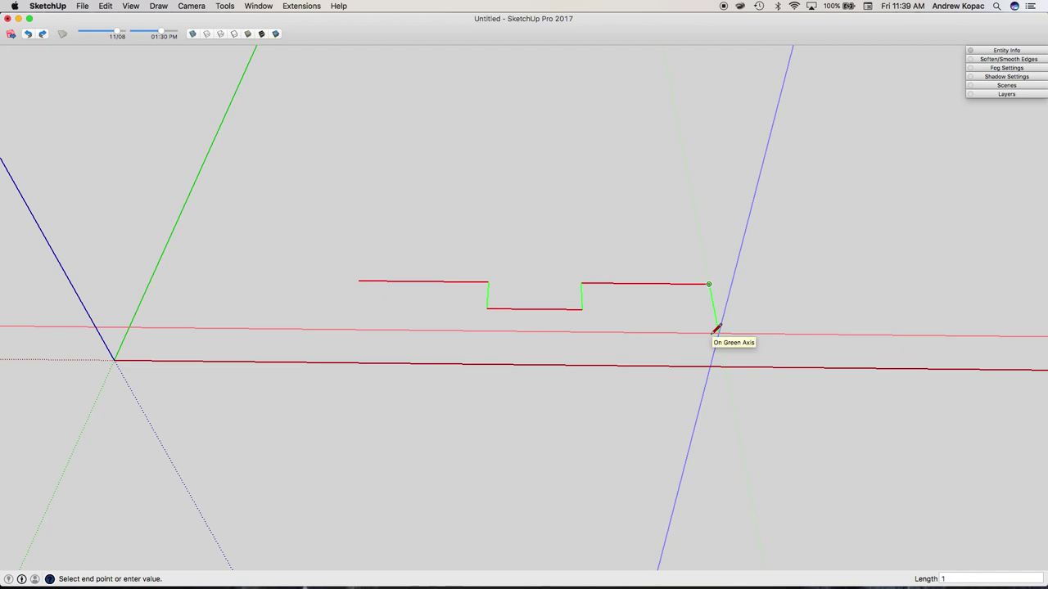
{"action": "type", "text": ".25"}
{"action": "key", "text": "Return"}
{"action": "key", "text": "Escape"}
{"action": "scroll", "coordinate": [604, 395], "scroll_direction": "down", "scroll_amount": 1}
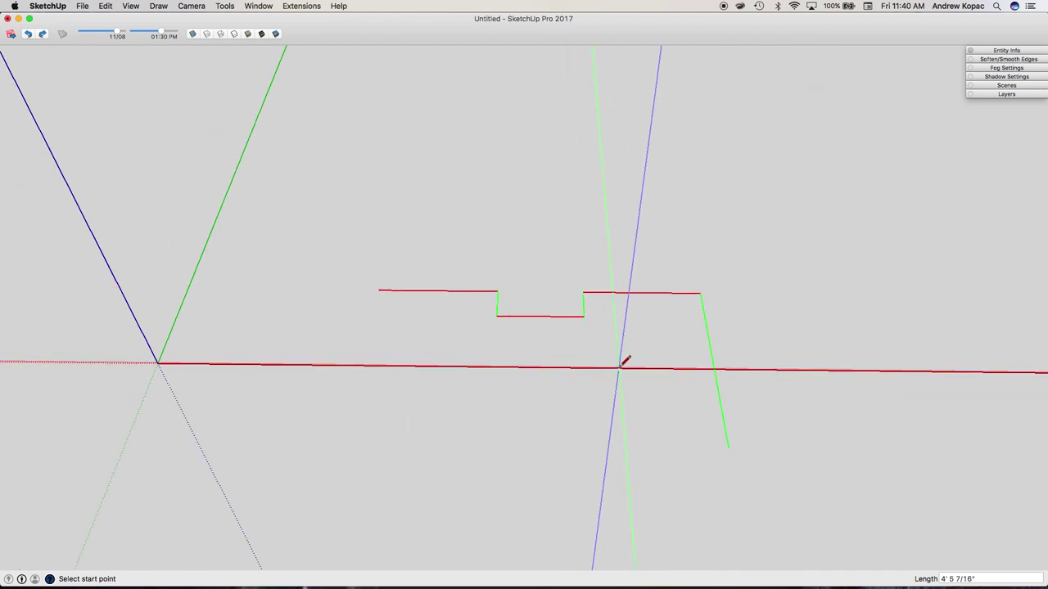
{"action": "key", "text": "super+a"}
Move the whole wall outline further along the green axis, then deselect it and orbit low
{"action": "key", "text": "m"}
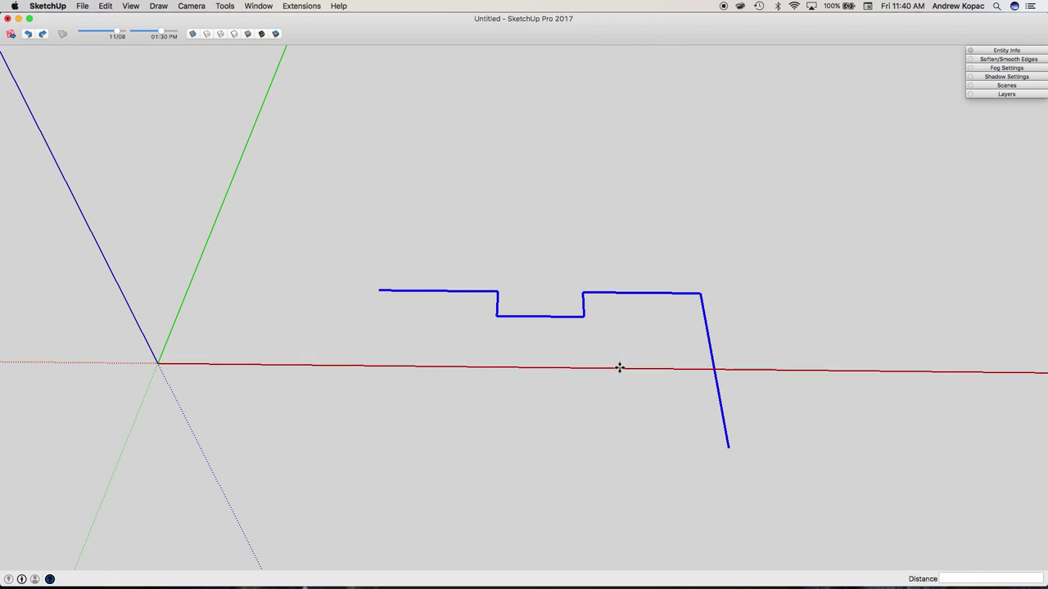
{"action": "left_click", "coordinate": [571, 448]}
{"action": "left_click", "coordinate": [578, 293]}
{"action": "middle_click_drag", "start_coordinate": [544, 281], "coordinate": [525, 274]}
{"action": "left_click_drag", "start_coordinate": [524, 274], "coordinate": [519, 397]}
{"action": "scroll", "coordinate": [474, 393], "scroll_direction": "down", "scroll_amount": 2}
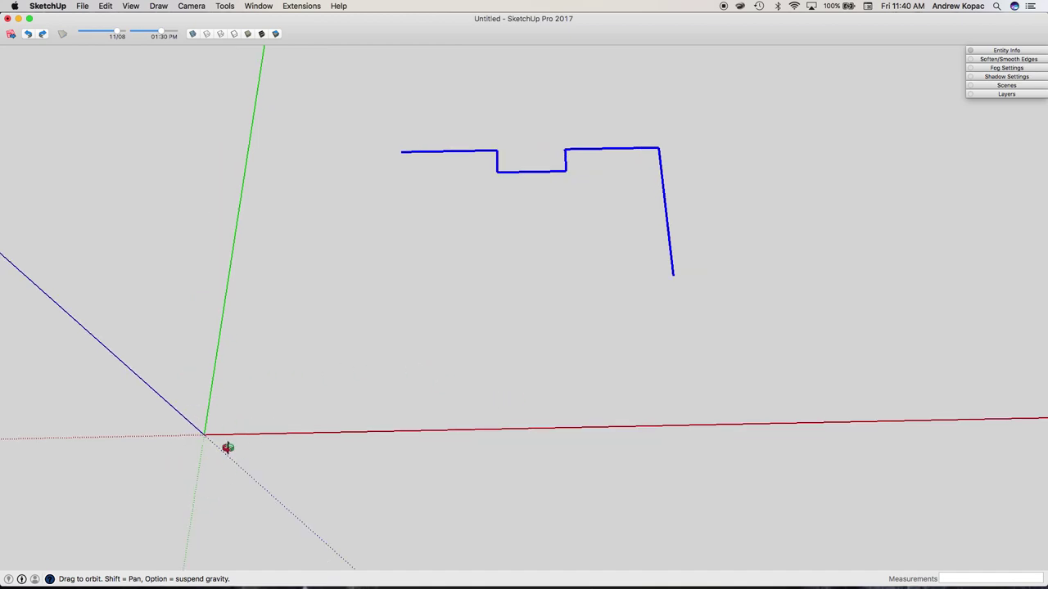
{"action": "key", "text": "t"}
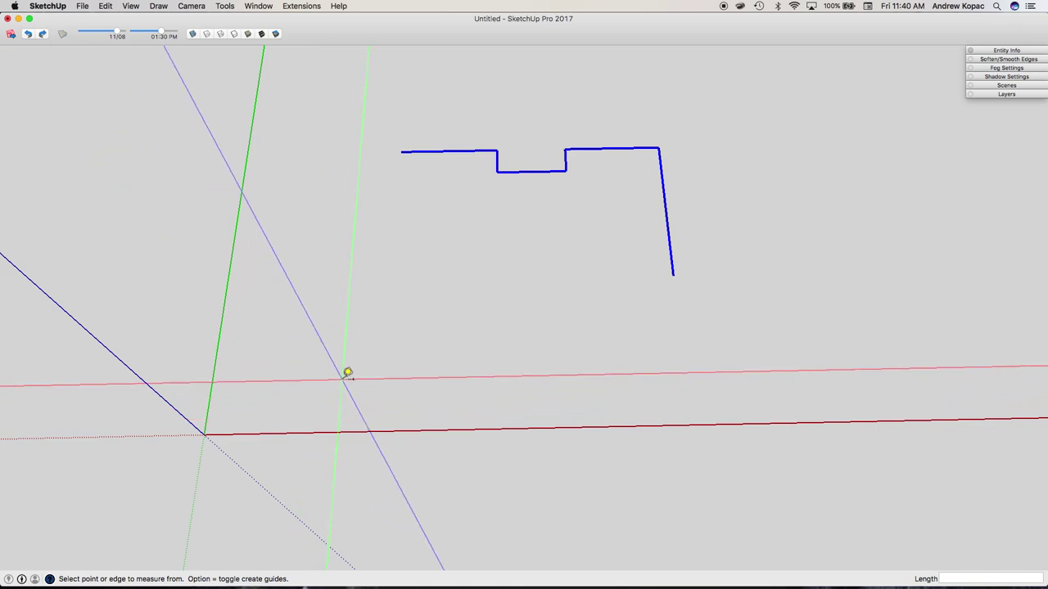
{"action": "key", "text": "space"}
{"action": "left_click", "coordinate": [578, 209]}
{"action": "key", "text": "o"}
{"action": "left_click_drag", "start_coordinate": [624, 289], "coordinate": [540, 382]}
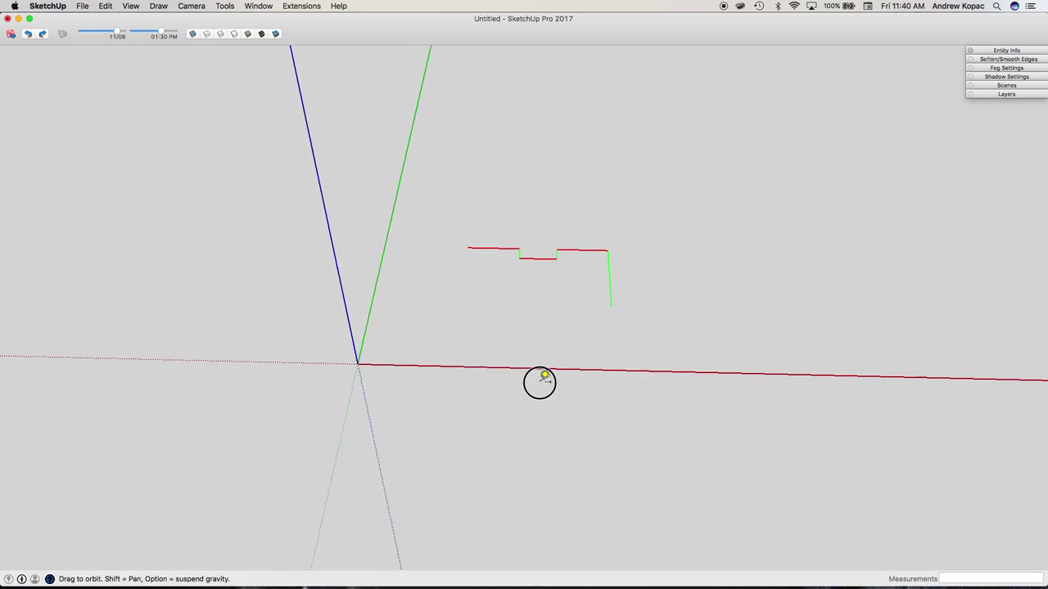
{"action": "scroll", "coordinate": [582, 260], "scroll_direction": "up", "scroll_amount": 5}
{"action": "left_click_drag", "start_coordinate": [565, 301], "coordinate": [606, 290]}
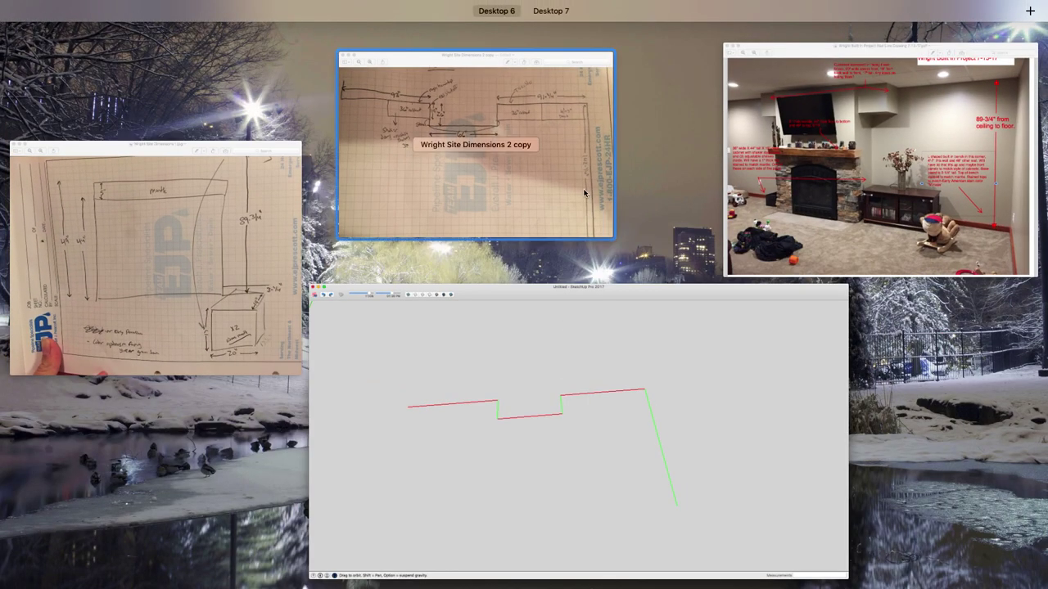
{"action": "left_click", "coordinate": [524, 192]}
{"action": "scroll", "coordinate": [421, 320], "scroll_direction": "left", "scroll_amount": 1}
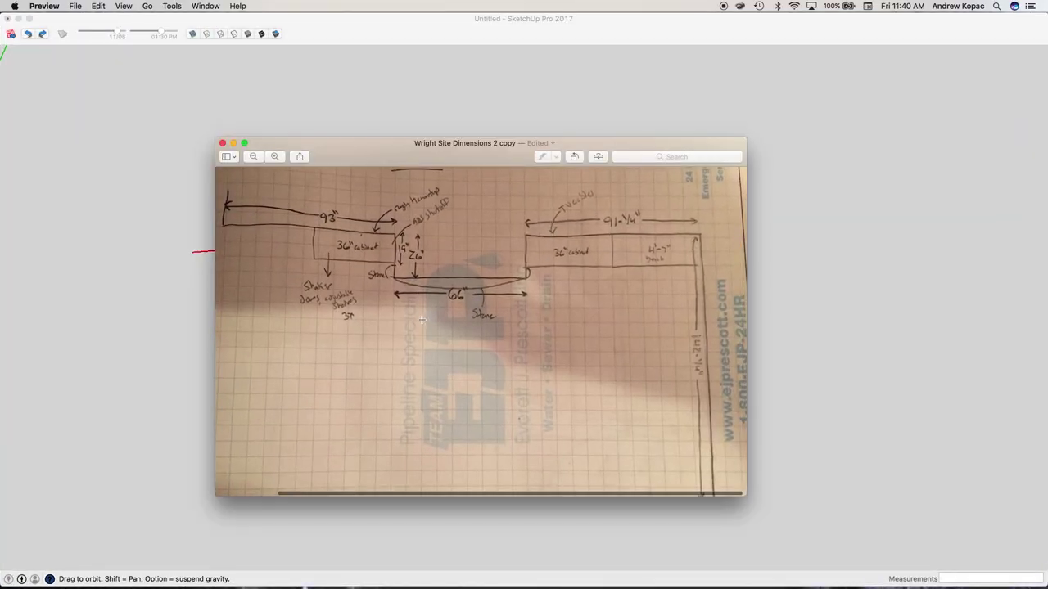
{"action": "scroll", "coordinate": [418, 353], "scroll_direction": "up", "scroll_amount": 2}
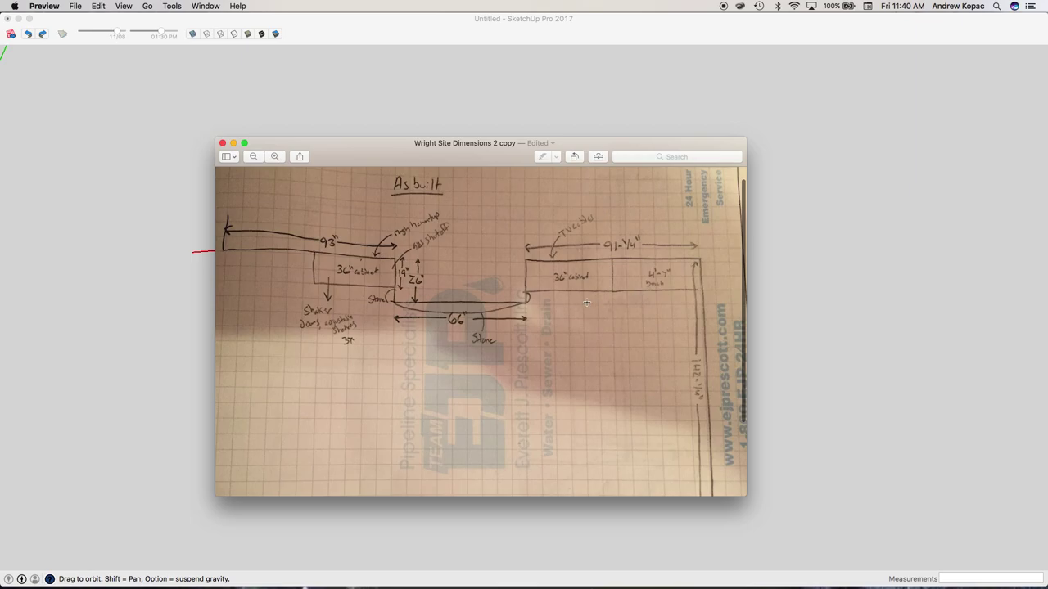
{"action": "key", "text": "ctrl+Up"}
{"action": "left_click", "coordinate": [449, 180]}
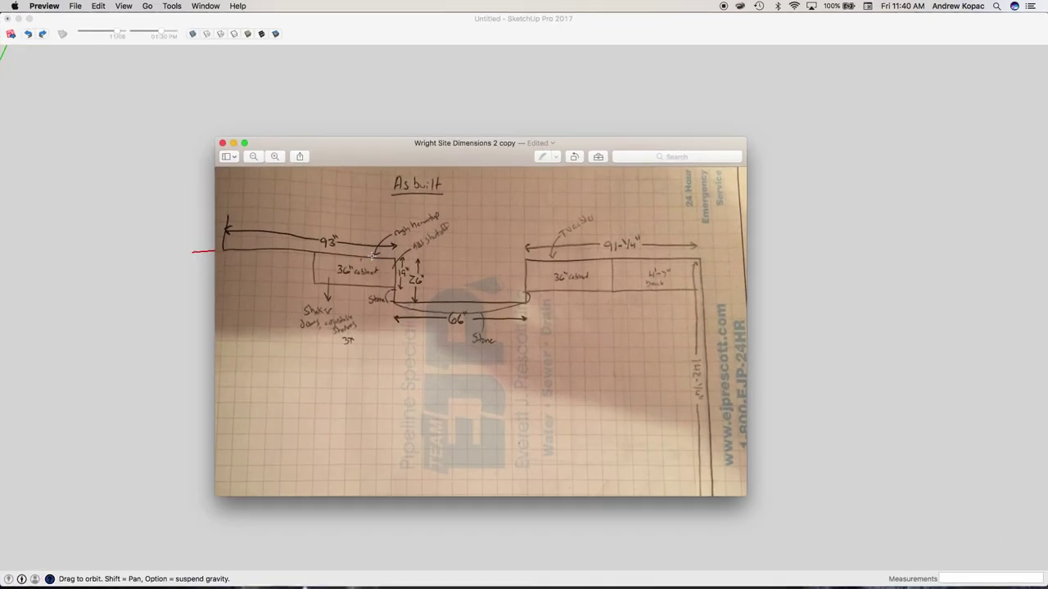
{"action": "key", "text": "ctrl+Up"}
{"action": "left_click", "coordinate": [328, 314]}
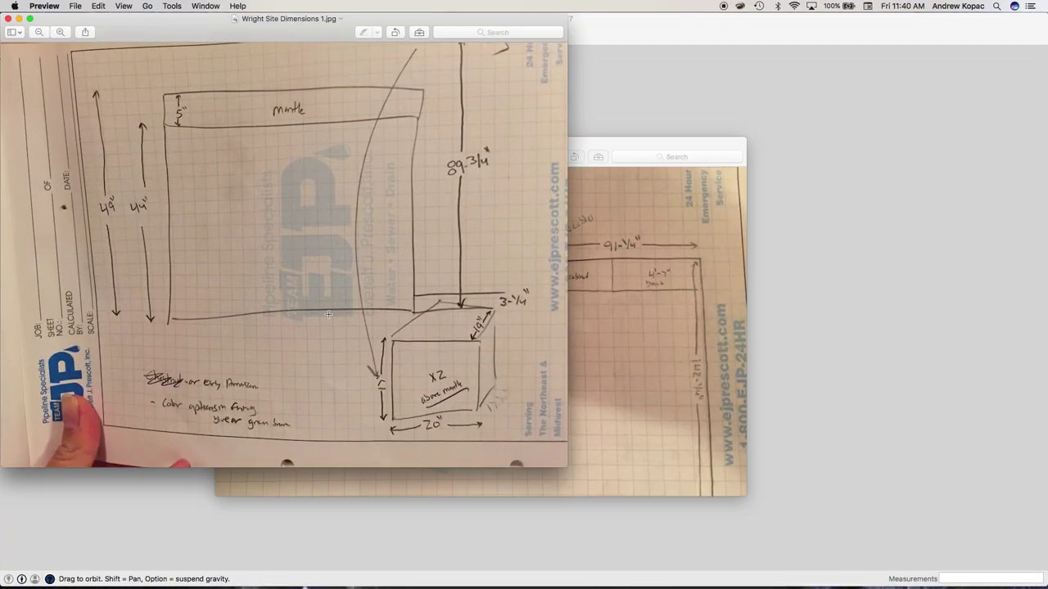
{"action": "key", "text": "ctrl+Up"}
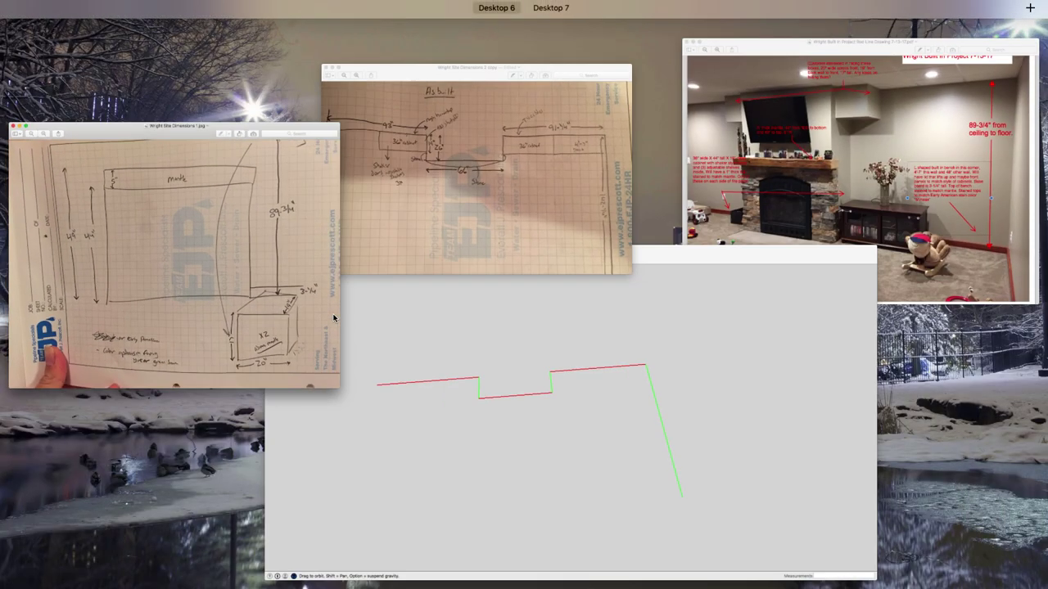
{"action": "left_click", "coordinate": [719, 133]}
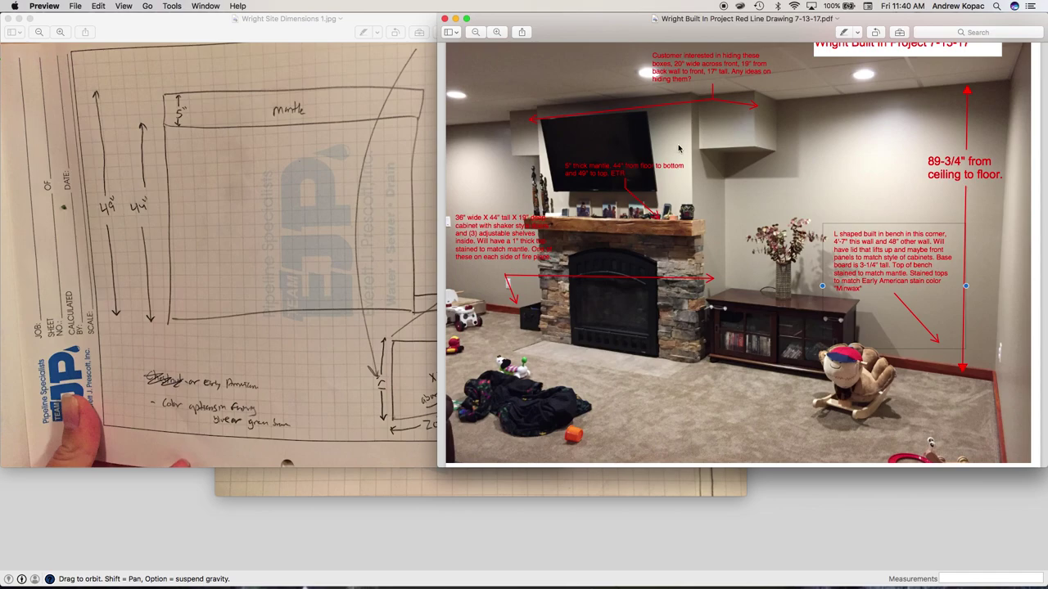
{"action": "scroll", "coordinate": [912, 183], "scroll_direction": "up", "scroll_amount": 3}
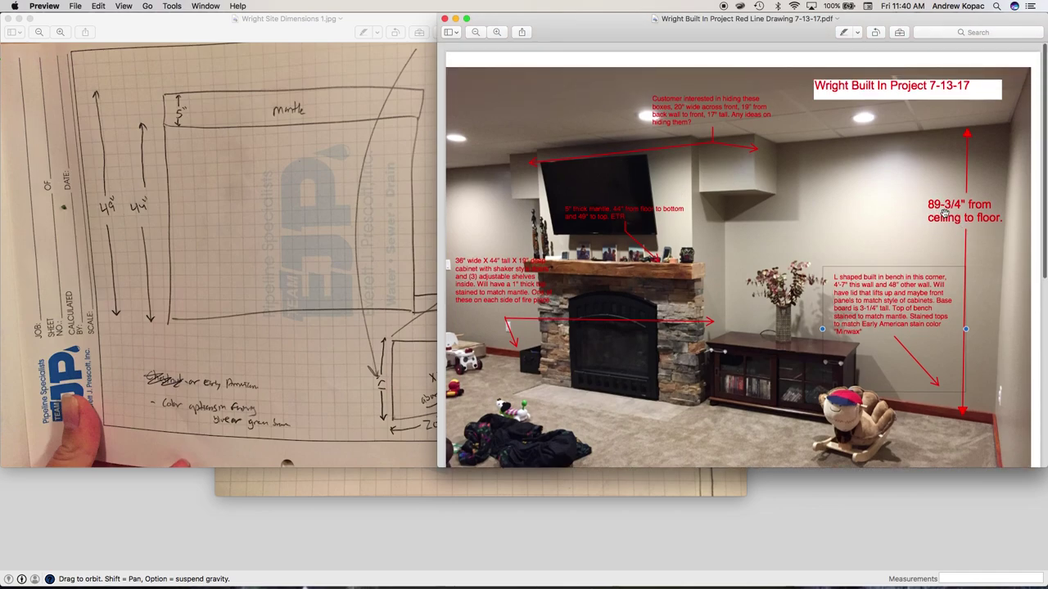
{"action": "scroll", "coordinate": [948, 234], "scroll_direction": "down", "scroll_amount": 2}
{"action": "left_click", "coordinate": [842, 505]}
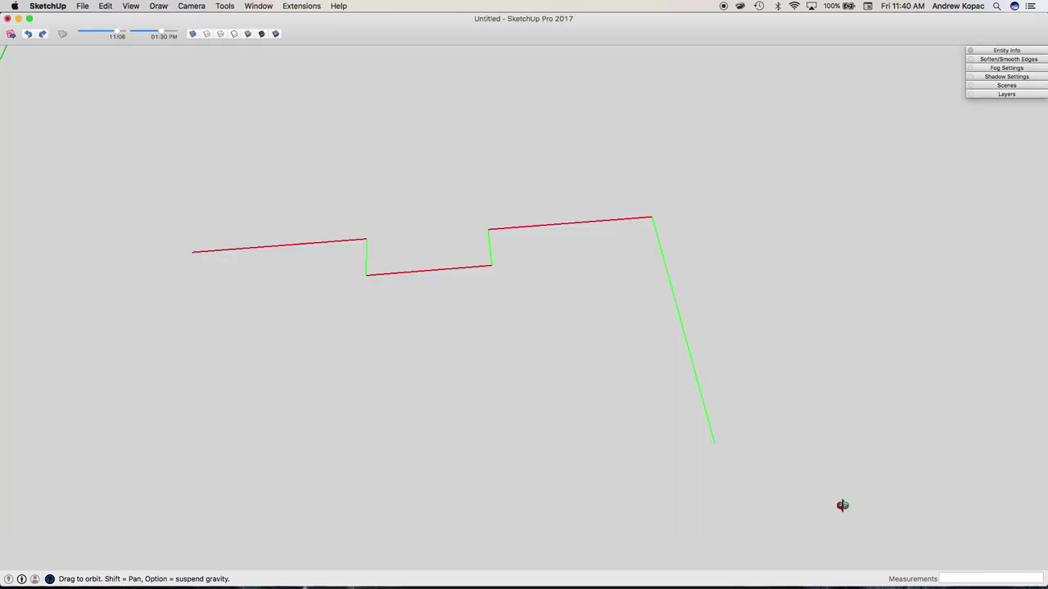
Close the notch with a line and push/pull the face up to 7' 9 3/4"
{"action": "left_click", "coordinate": [366, 239]}
{"action": "left_click", "coordinate": [489, 230]}
{"action": "key", "text": "p"}
{"action": "left_click_drag", "start_coordinate": [435, 262], "coordinate": [436, 221]}
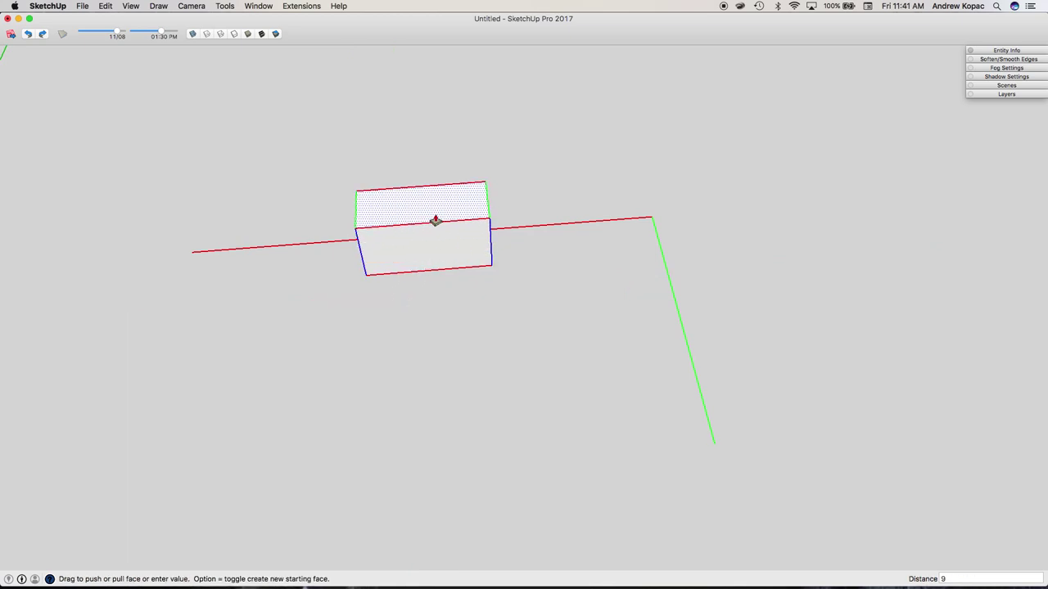
{"action": "key", "text": "Return"}
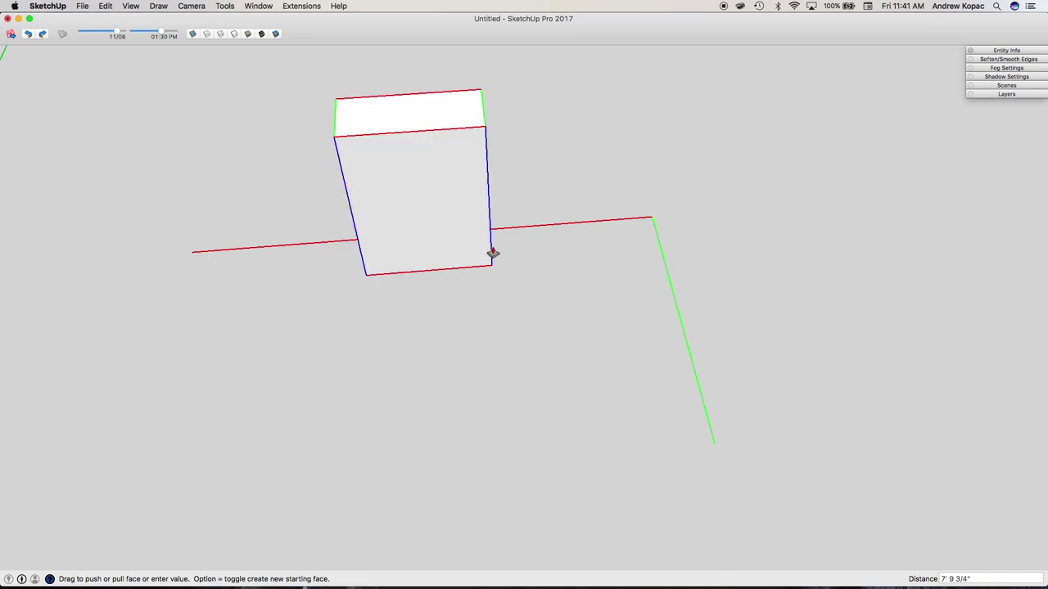
{"action": "key", "text": "ctrl+Up"}
{"action": "left_click", "coordinate": [849, 173]}
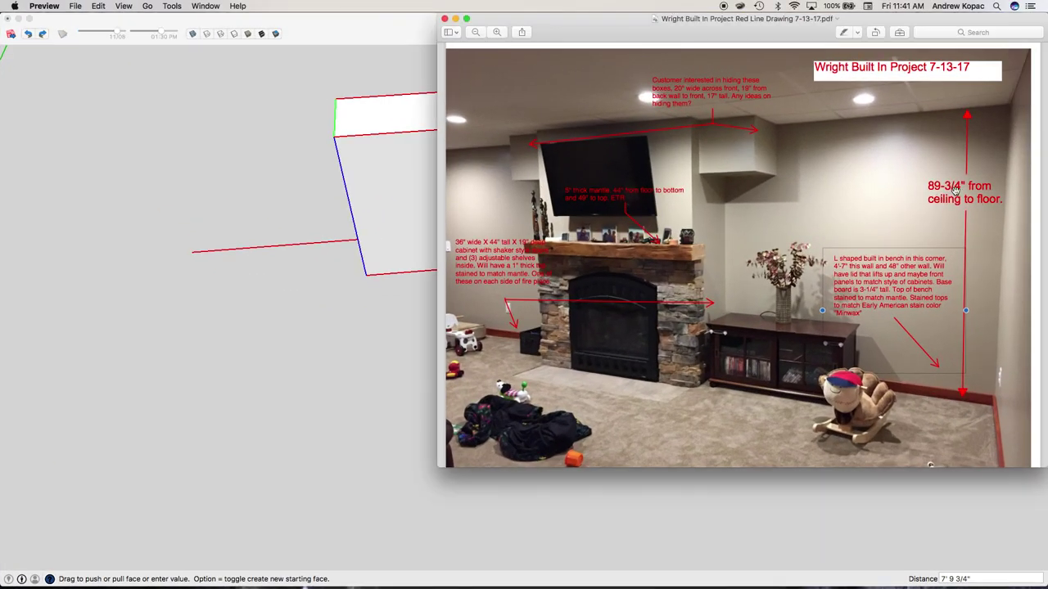
{"action": "left_click", "coordinate": [389, 372]}
Undo that extrusion and raise the notch face into a taller box of about 89 inches
{"action": "key", "text": "super+z"}
{"action": "left_click", "coordinate": [437, 264]}
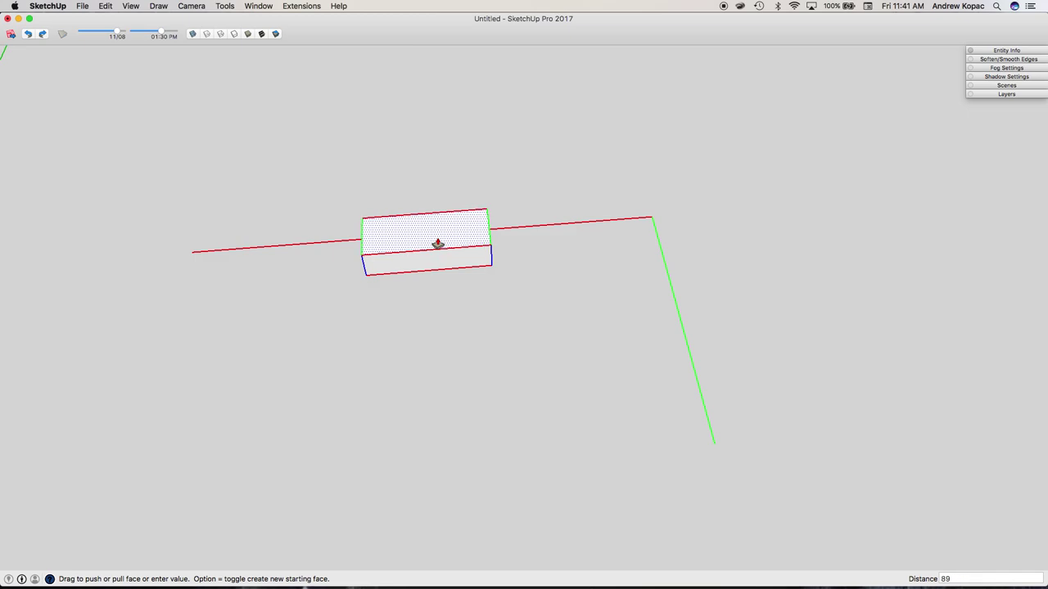
{"action": "left_click_drag", "start_coordinate": [438, 243], "coordinate": [486, 250]}
{"action": "mouse_move", "coordinate": [510, 276]}
{"action": "middle_mouse_down"}
{"action": "mouse_move", "coordinate": [414, 140]}
{"action": "mouse_move", "coordinate": [434, 213]}
{"action": "mouse_move", "coordinate": [500, 255]}
{"action": "mouse_move", "coordinate": [524, 306]}
{"action": "middle_mouse_up"}
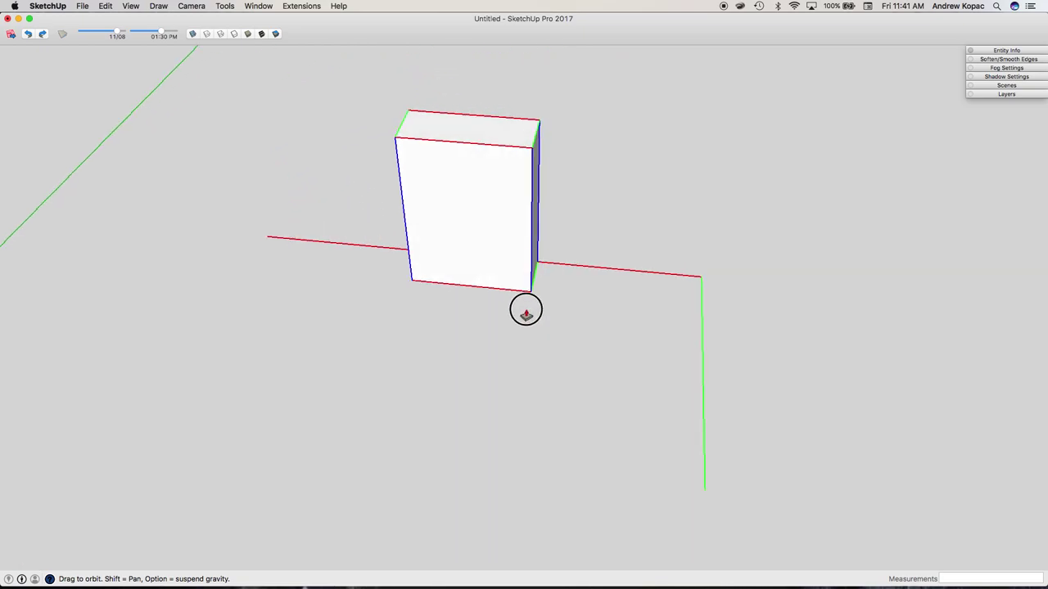
{"action": "key", "text": "ctrl+Up"}
{"action": "left_click", "coordinate": [759, 174]}
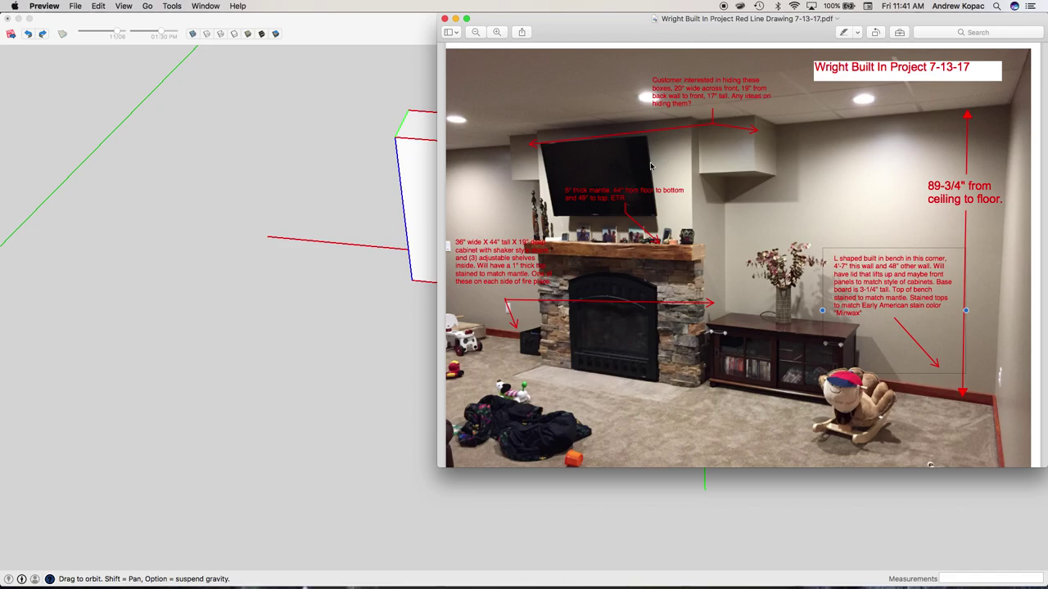
Place a construction guide along the chimney box's top front edge
{"action": "left_click", "coordinate": [387, 262]}
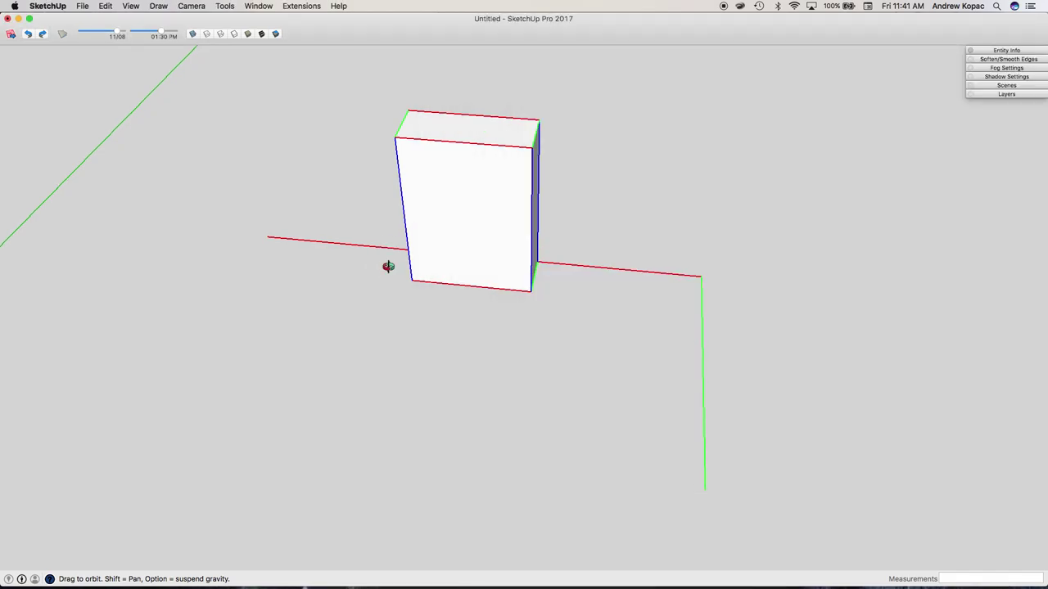
{"action": "key", "text": "t"}
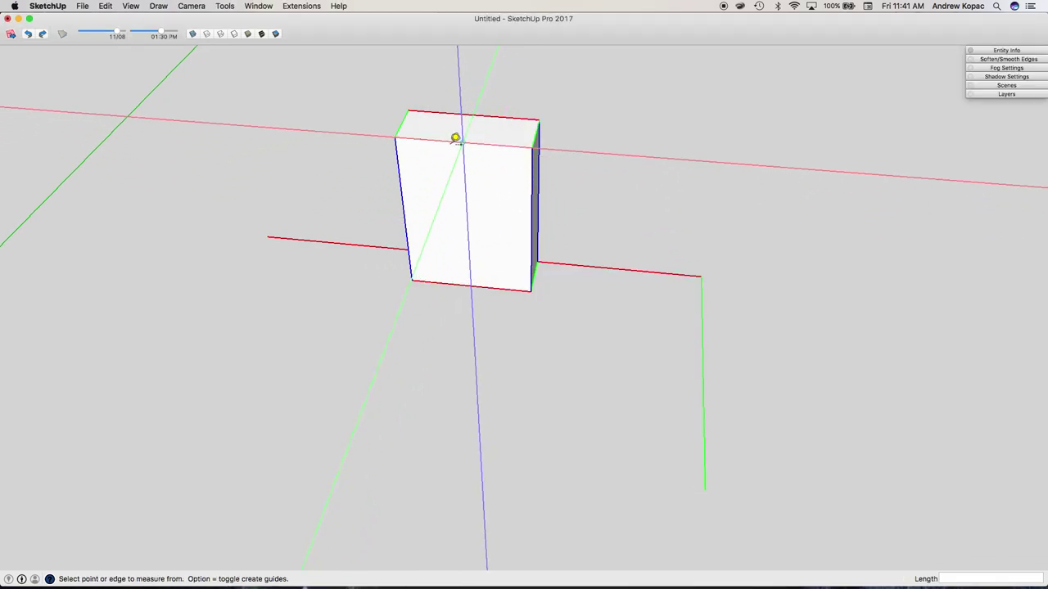
{"action": "double_click", "coordinate": [463, 143]}
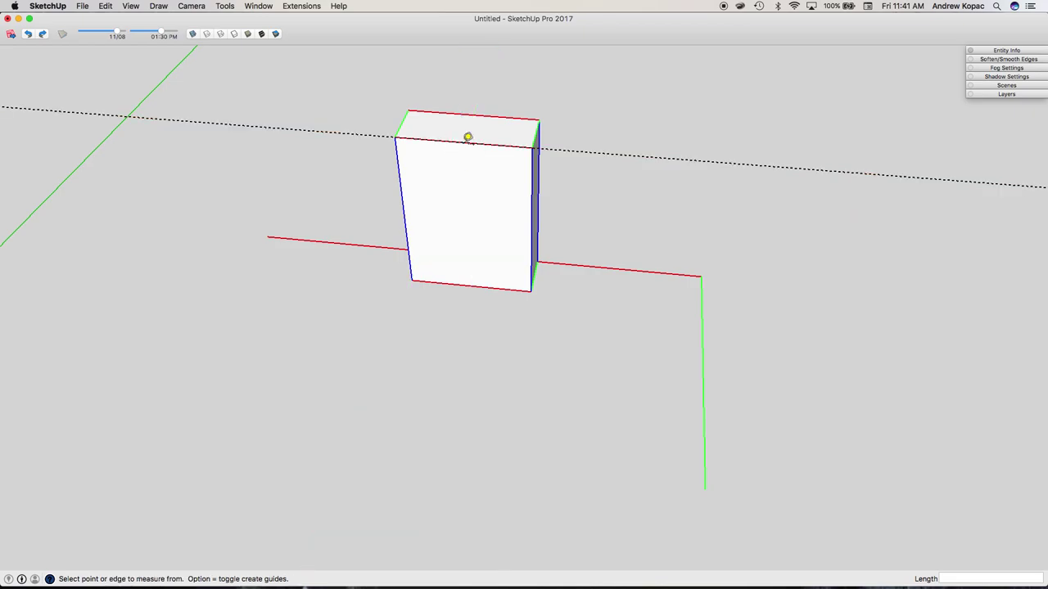
{"action": "key", "text": "o"}
{"action": "left_click_drag", "start_coordinate": [465, 243], "coordinate": [453, 131]}
Add guides along the right and left edges of the box's top face
{"action": "key", "text": "t"}
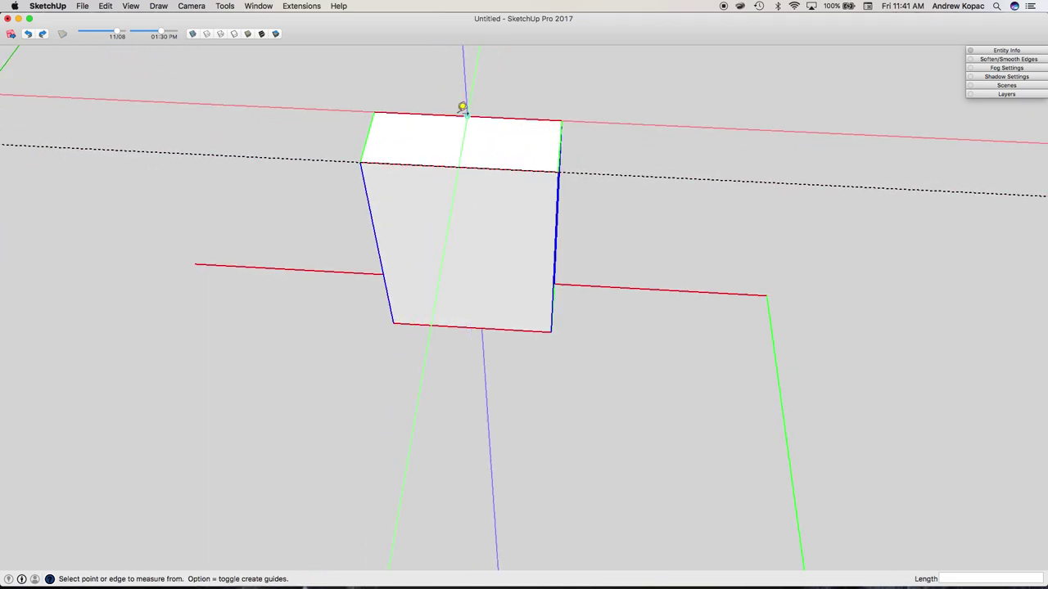
{"action": "scroll", "coordinate": [463, 106], "scroll_direction": "up", "scroll_amount": 5}
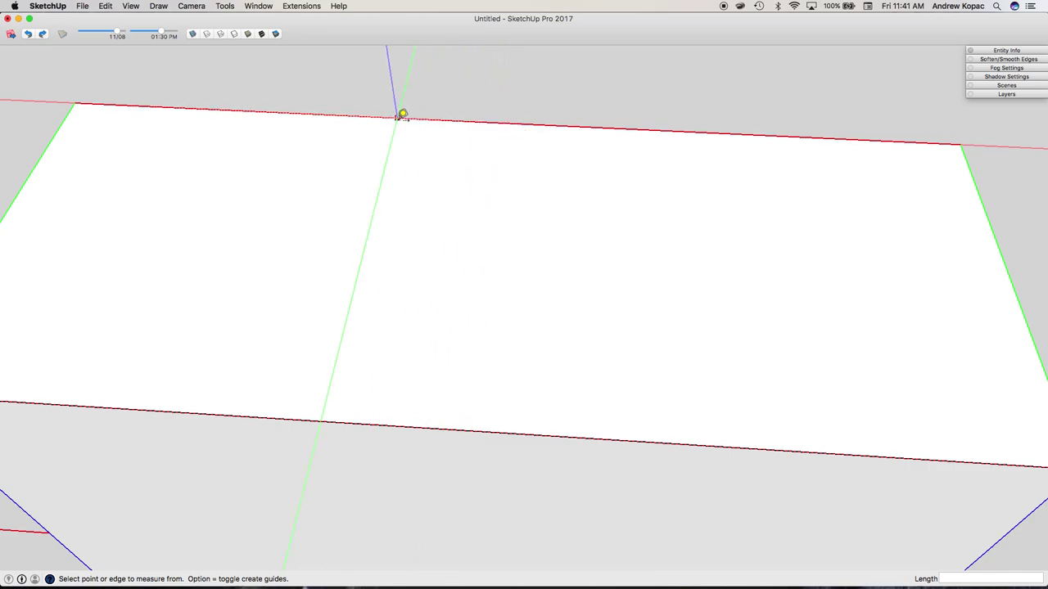
{"action": "scroll", "coordinate": [362, 199], "scroll_direction": "down", "scroll_amount": 6}
{"action": "left_click", "coordinate": [563, 248]}
{"action": "left_click", "coordinate": [562, 249]}
{"action": "double_click", "coordinate": [231, 245]}
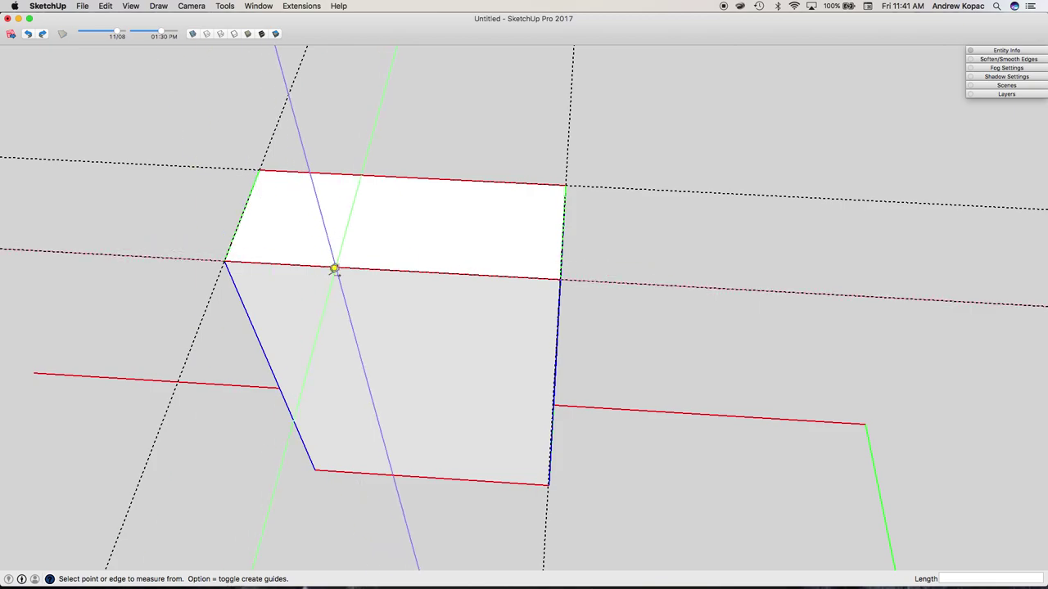
{"action": "middle_click_drag", "start_coordinate": [335, 270], "coordinate": [444, 180]}
{"action": "left_click_drag", "start_coordinate": [444, 181], "coordinate": [519, 170]}
{"action": "key", "text": "shift+t"}
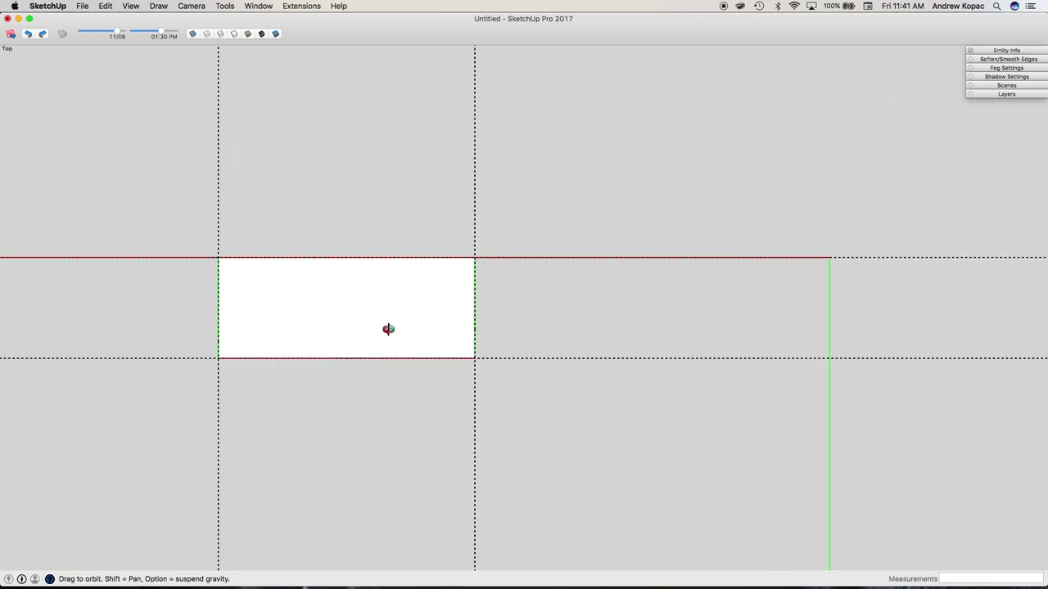
Undo a stray line and switch the camera to Perspective at a 3D angle
{"action": "key", "text": "l"}
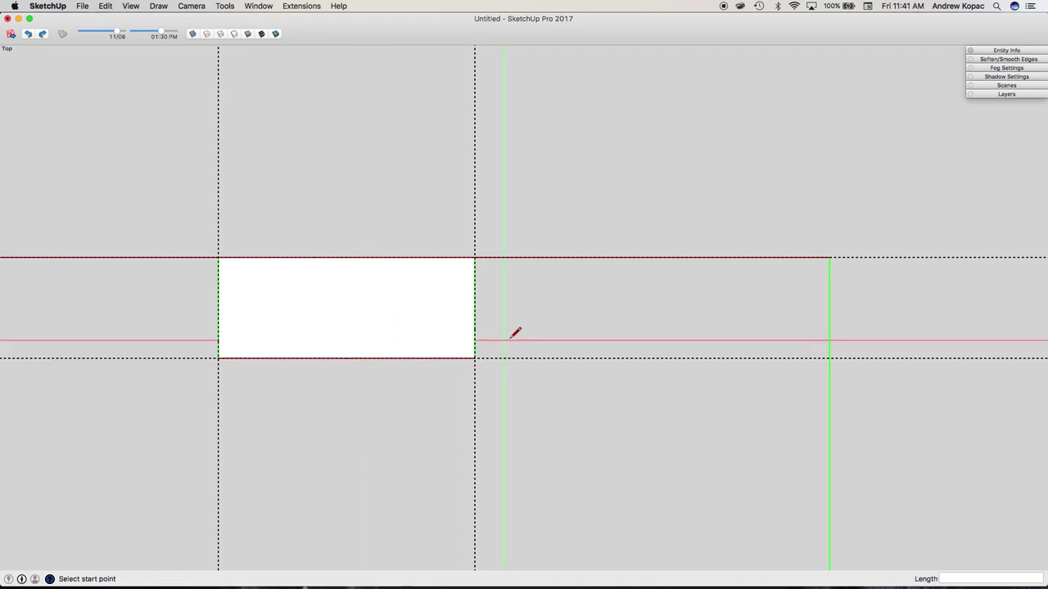
{"action": "left_click", "coordinate": [475, 357]}
{"action": "left_click", "coordinate": [570, 357]}
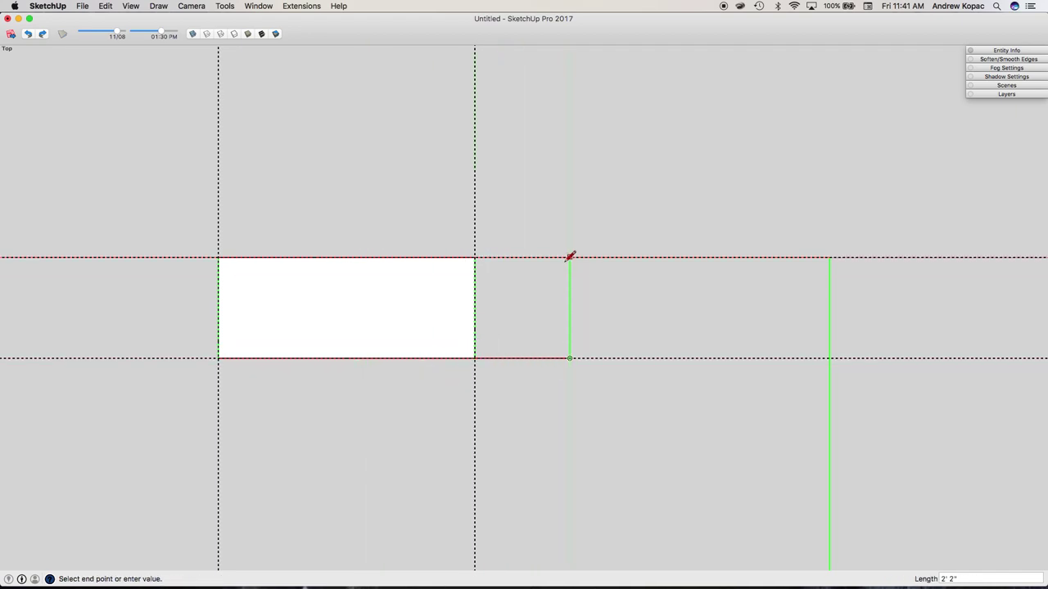
{"action": "key", "text": "super+z"}
{"action": "key", "text": "o"}
{"action": "key", "text": "shift+p"}
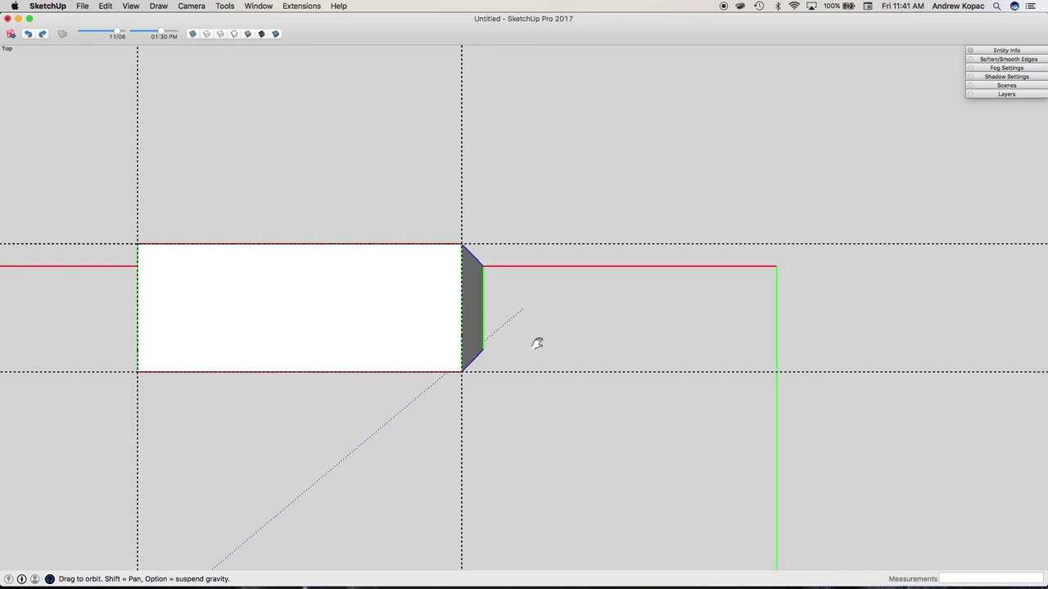
{"action": "mouse_move", "coordinate": [468, 350]}
{"action": "left_mouse_down"}
{"action": "mouse_move", "coordinate": [472, 234]}
{"action": "mouse_move", "coordinate": [401, 205]}
{"action": "left_mouse_up"}
Consult the red-line photo in Preview, then return to the model
{"action": "key", "text": "ctrl+Up"}
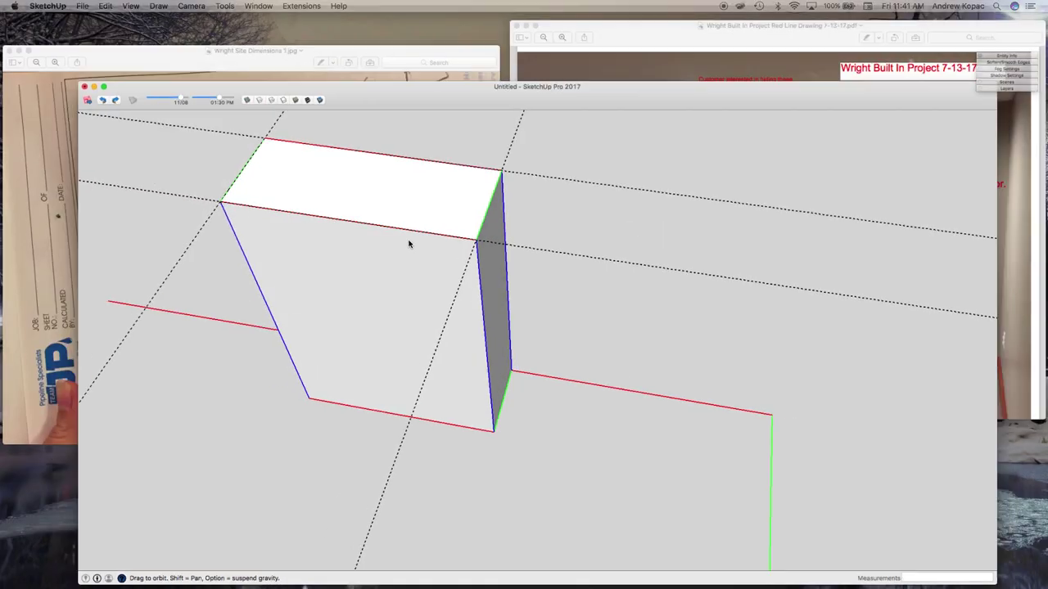
{"action": "left_click", "coordinate": [733, 171]}
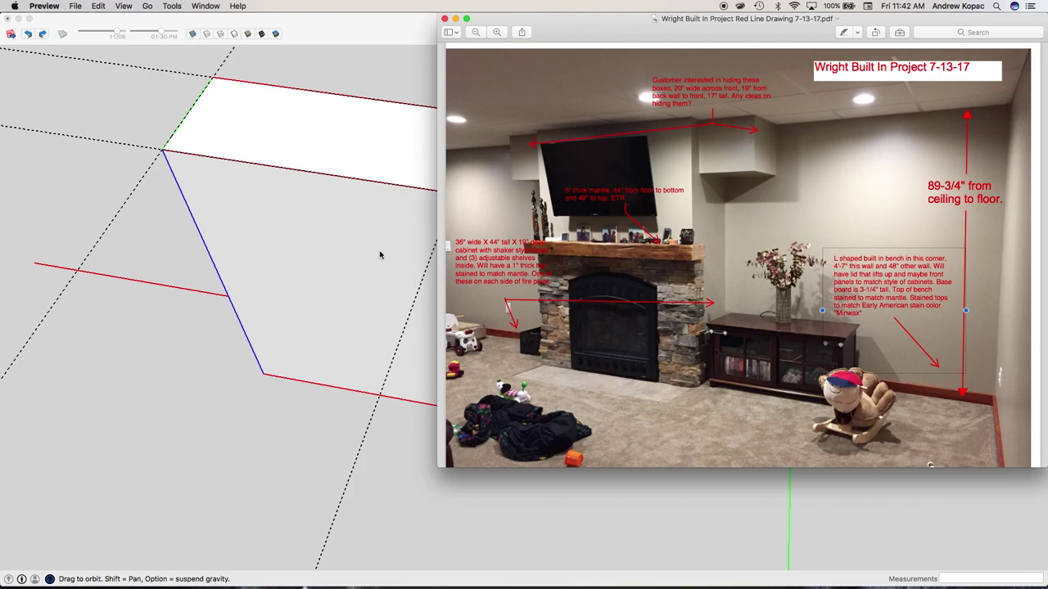
{"action": "left_click", "coordinate": [364, 275]}
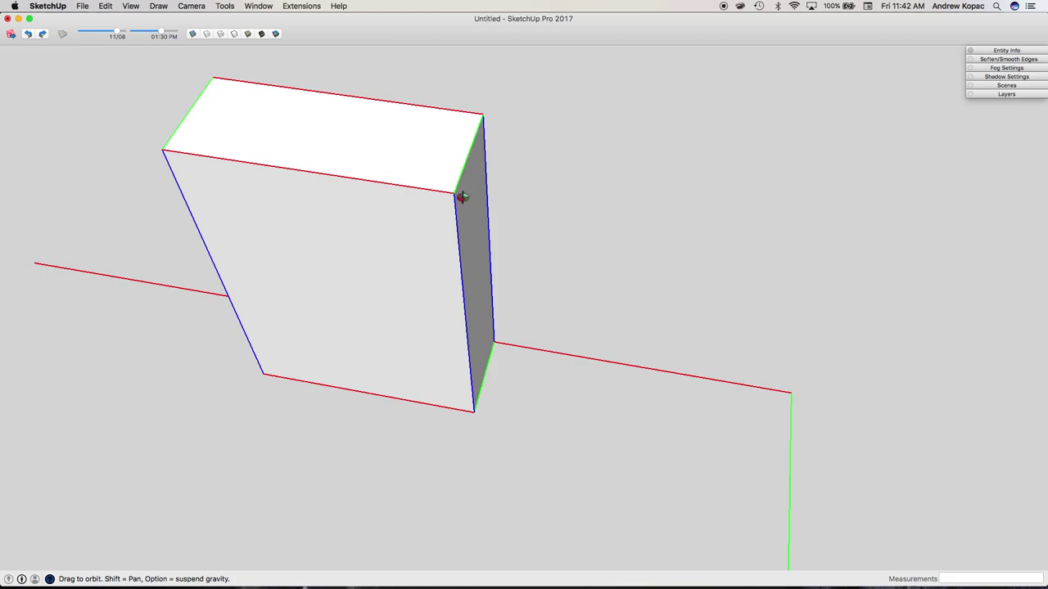
Place a guide 19 inches out from the box's top edge, checking the red-line photo
{"action": "key", "text": "t"}
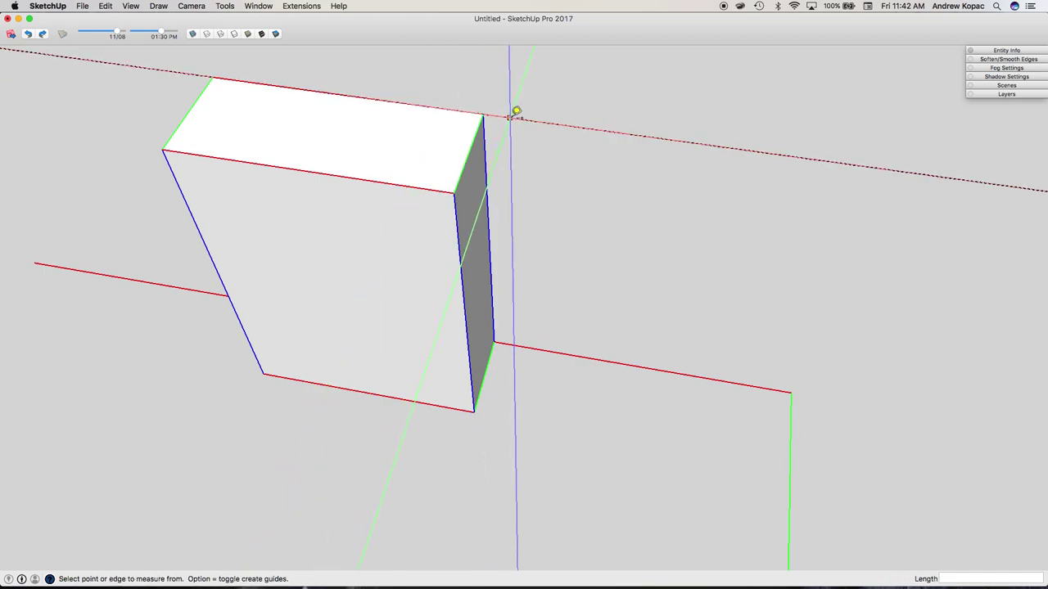
{"action": "left_click", "coordinate": [516, 118]}
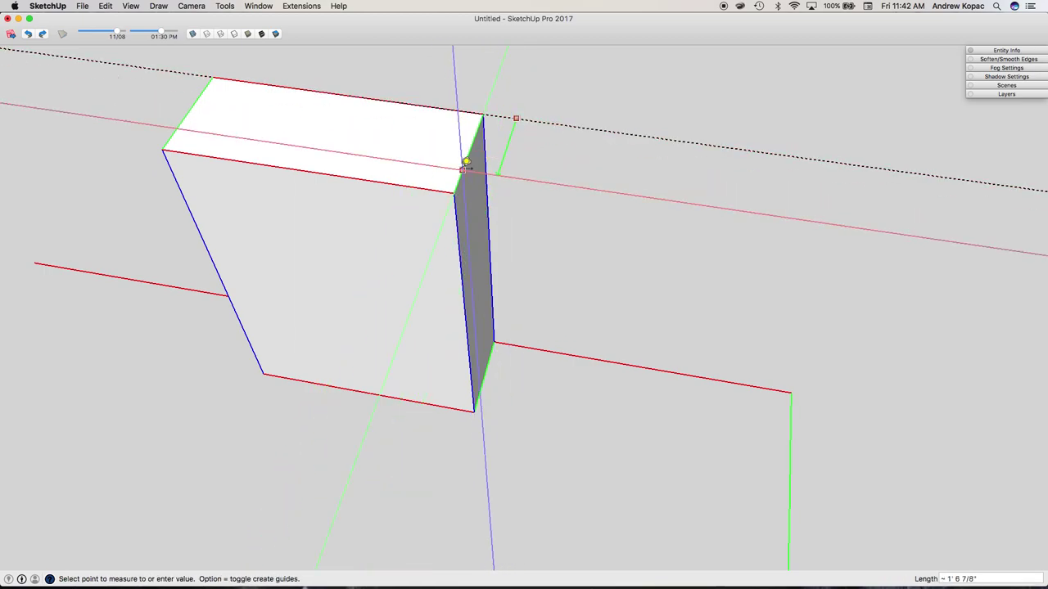
{"action": "key", "text": "ctrl+Up"}
{"action": "left_click", "coordinate": [714, 139]}
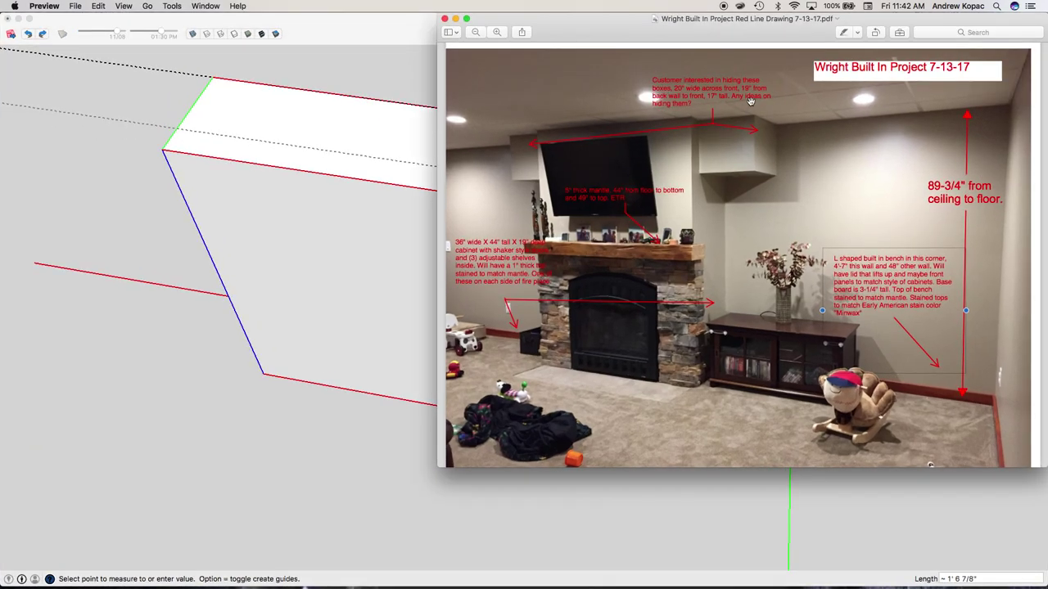
{"action": "left_click", "coordinate": [419, 242]}
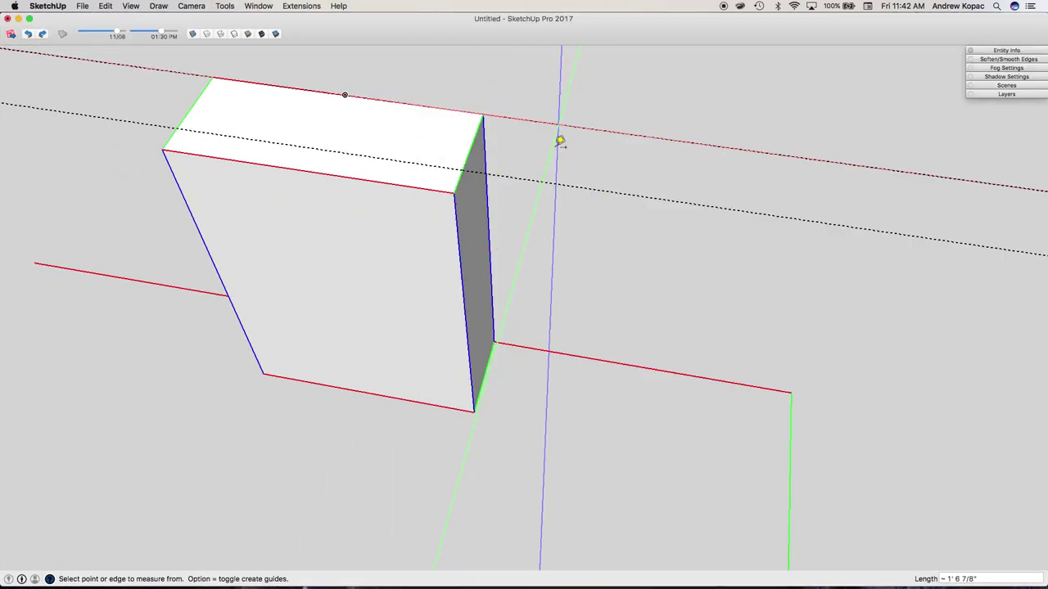
{"action": "left_click", "coordinate": [528, 119]}
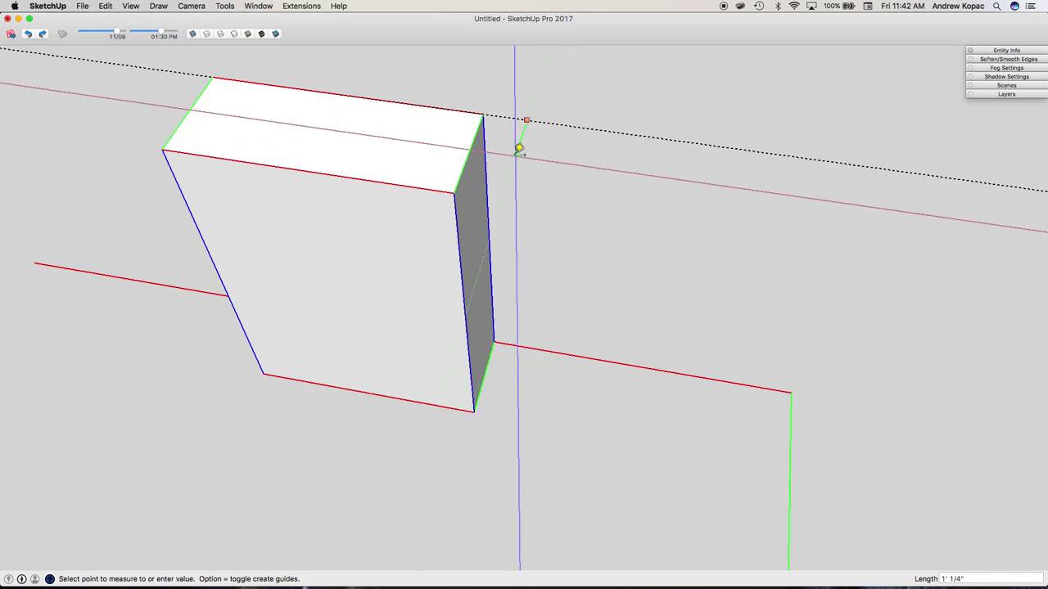
{"action": "key", "text": "Return"}
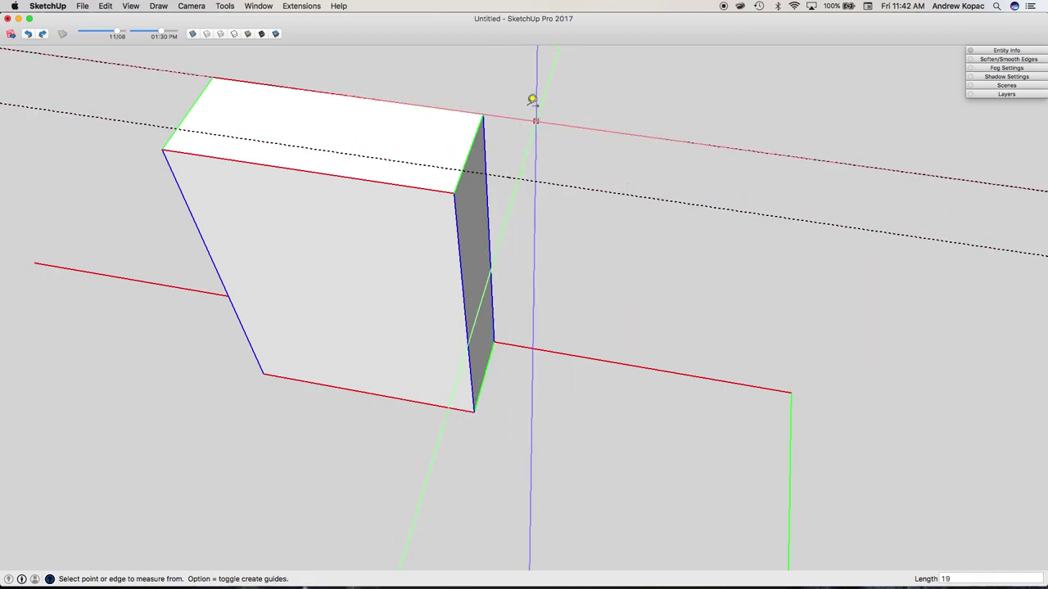
Recheck the photo, then add guides along the box's top and top-left edges
{"action": "key", "text": "ctrl+Up"}
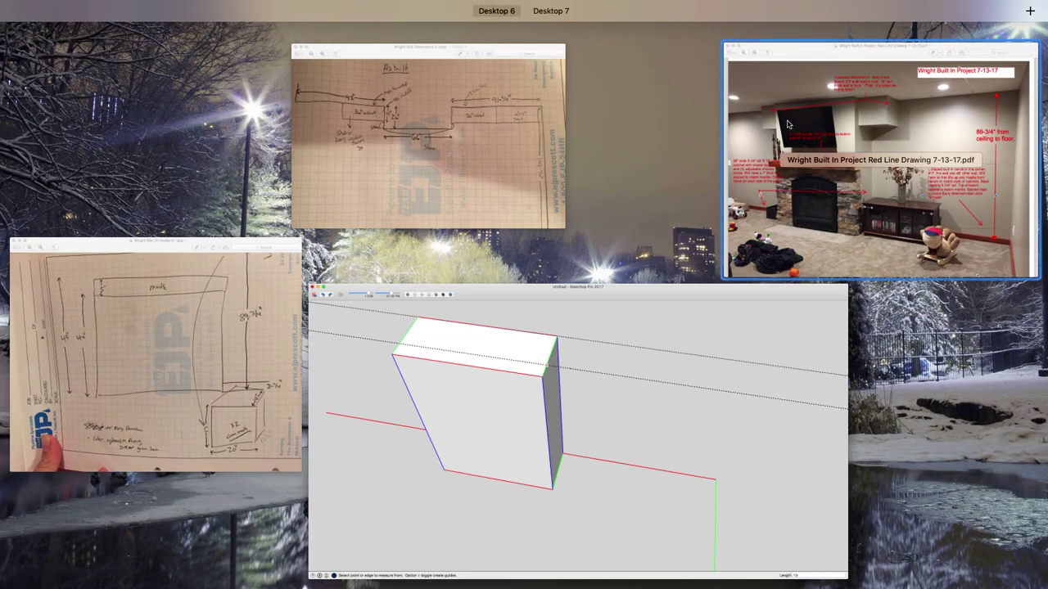
{"action": "left_click", "coordinate": [716, 123]}
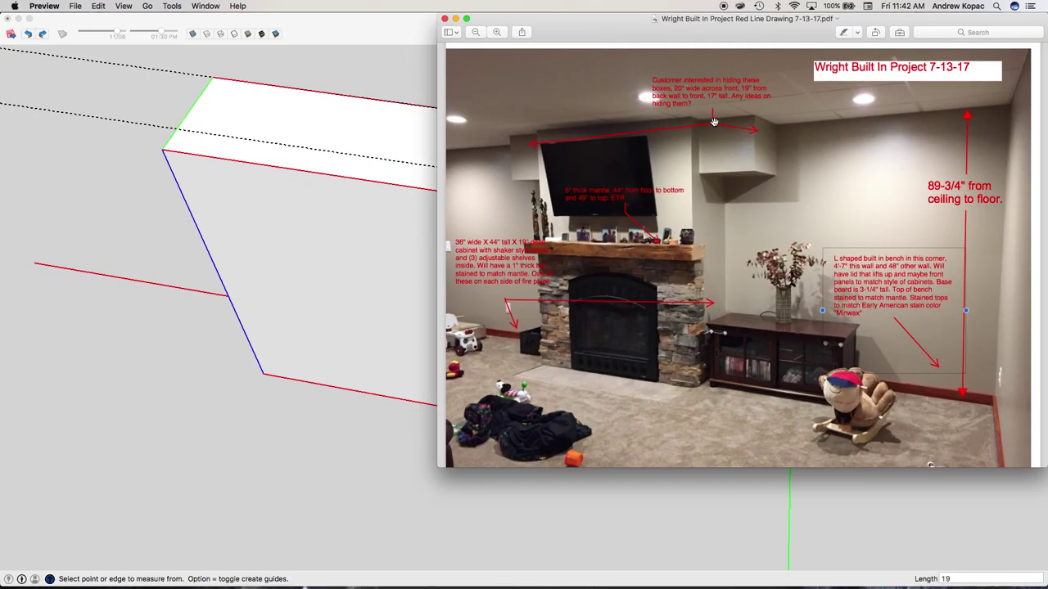
{"action": "left_click", "coordinate": [414, 258]}
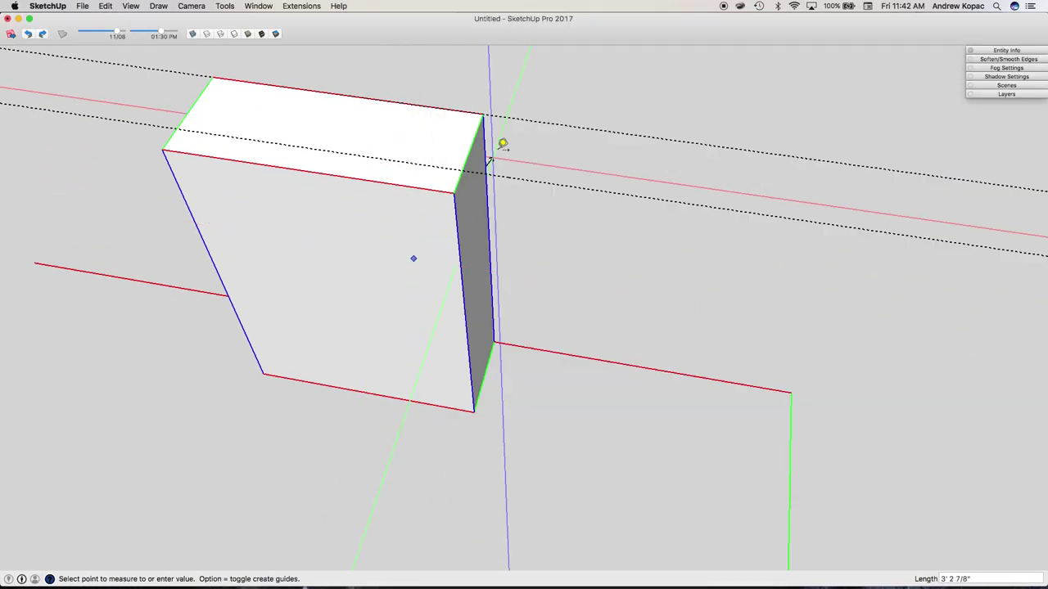
{"action": "key", "text": "Escape"}
{"action": "left_click", "coordinate": [469, 152]}
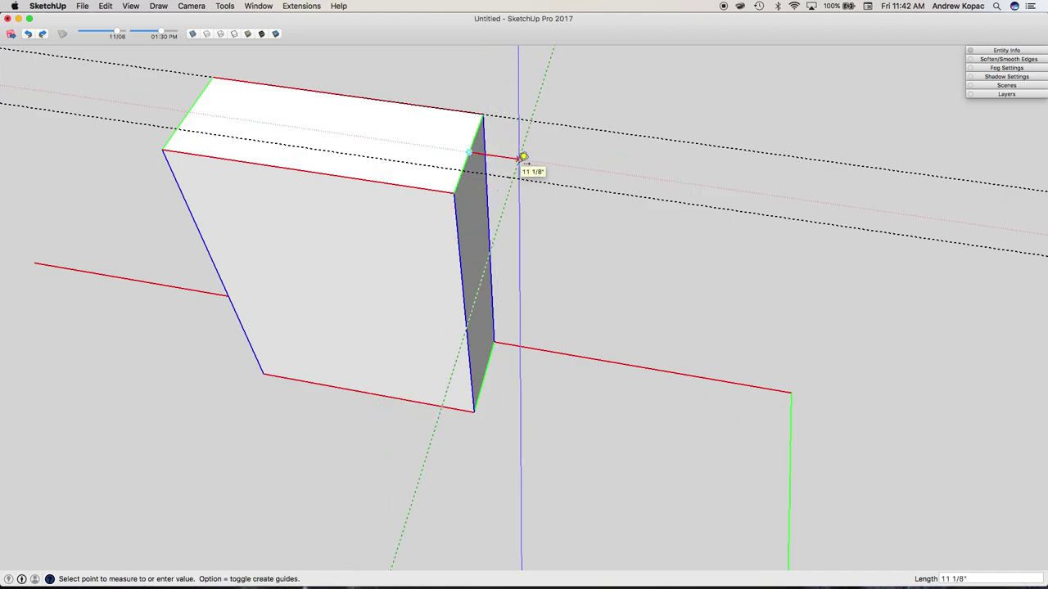
{"action": "left_click", "coordinate": [468, 162]}
{"action": "double_click", "coordinate": [463, 168]}
{"action": "double_click", "coordinate": [464, 158]}
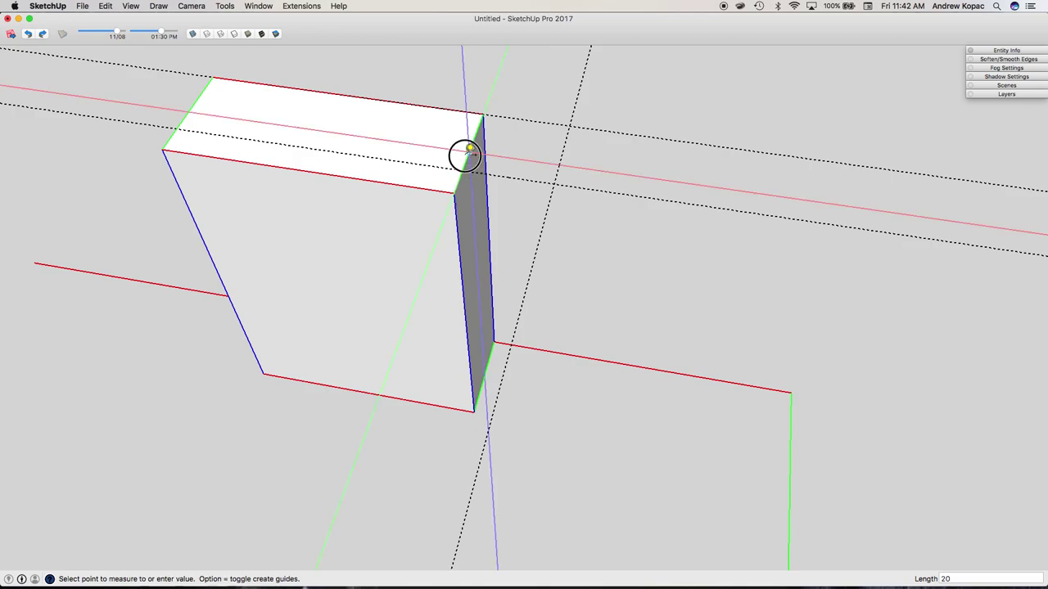
{"action": "double_click", "coordinate": [194, 104]}
Place a guide 20 inches out from the box's top-left edge
{"action": "left_click", "coordinate": [199, 96]}
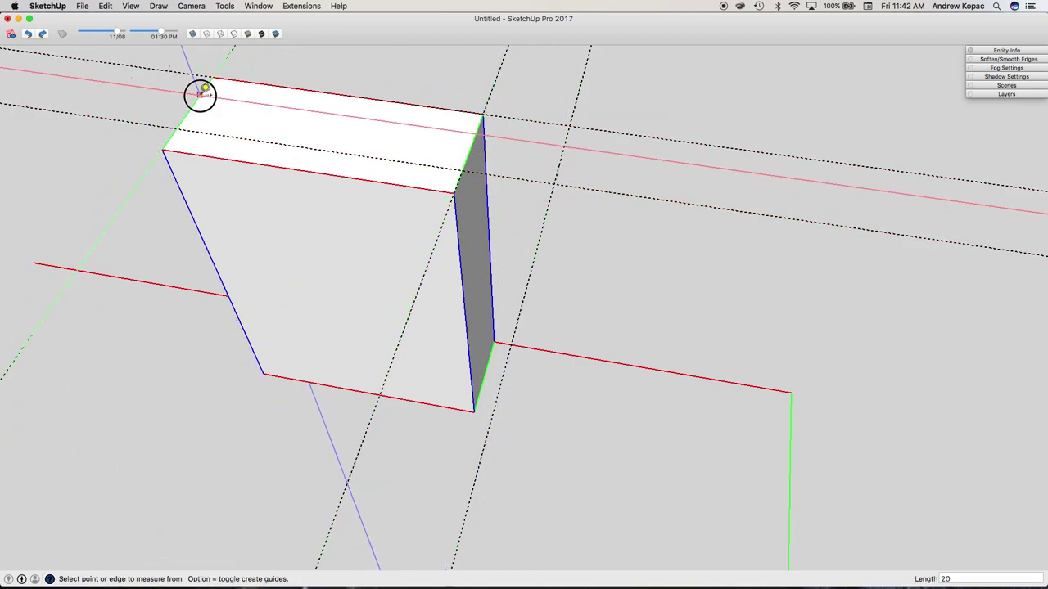
{"action": "key", "text": "ctrl+Up"}
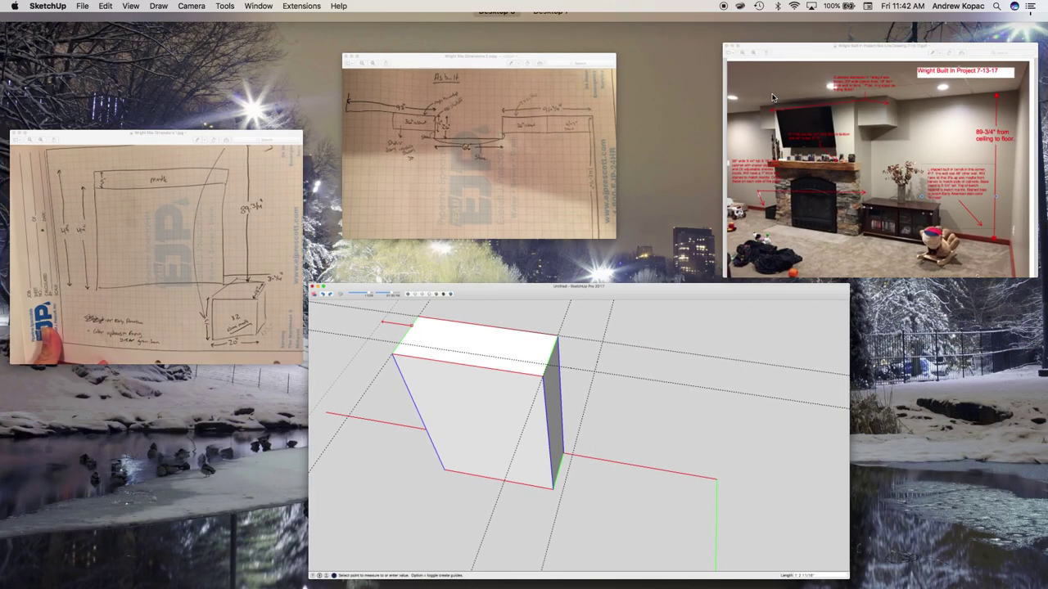
{"action": "left_click", "coordinate": [771, 94]}
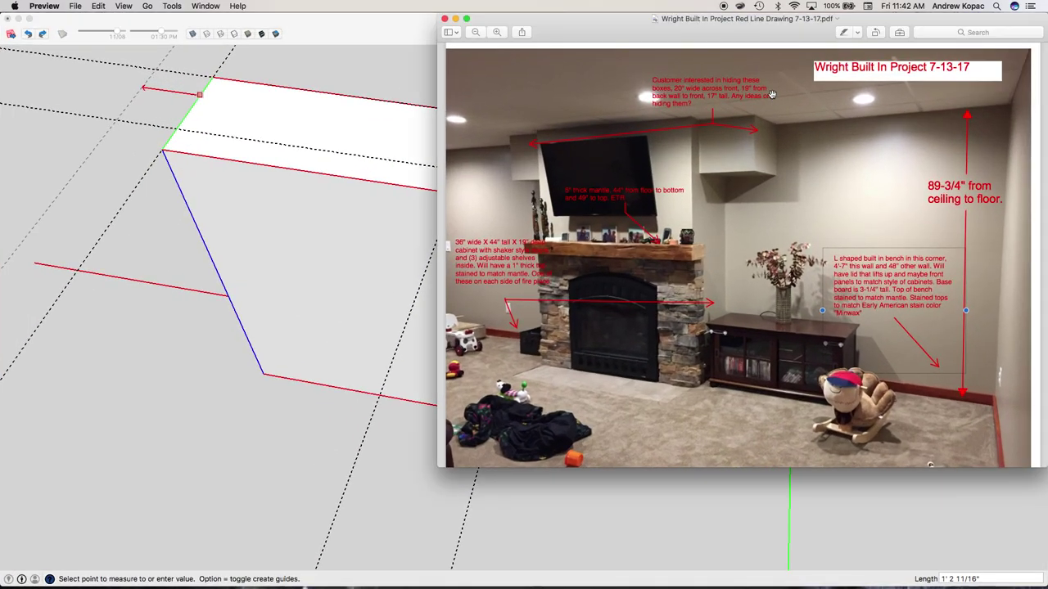
{"action": "left_click", "coordinate": [416, 202]}
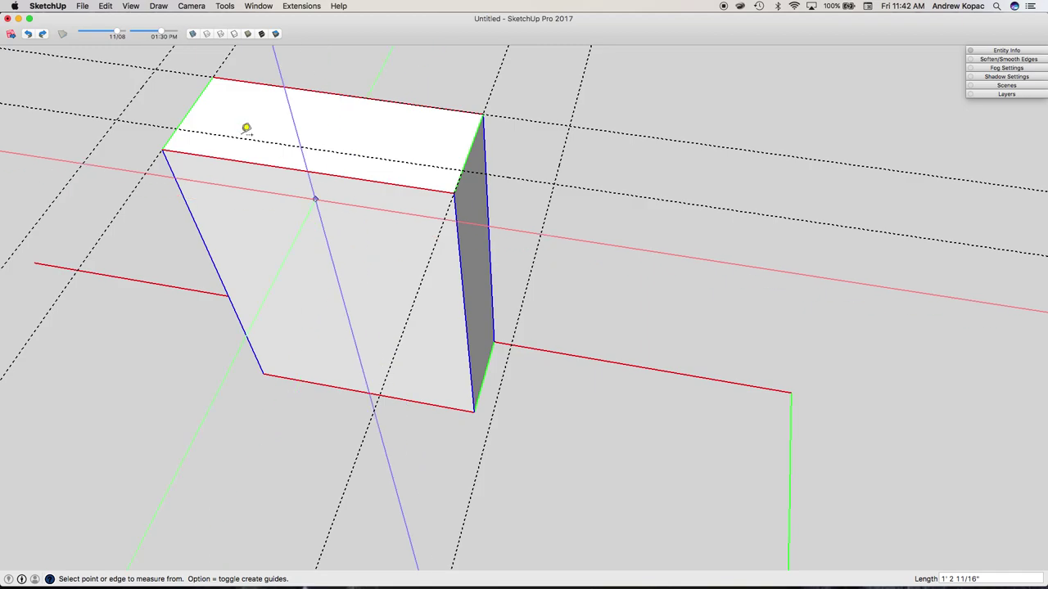
{"action": "left_click", "coordinate": [203, 92]}
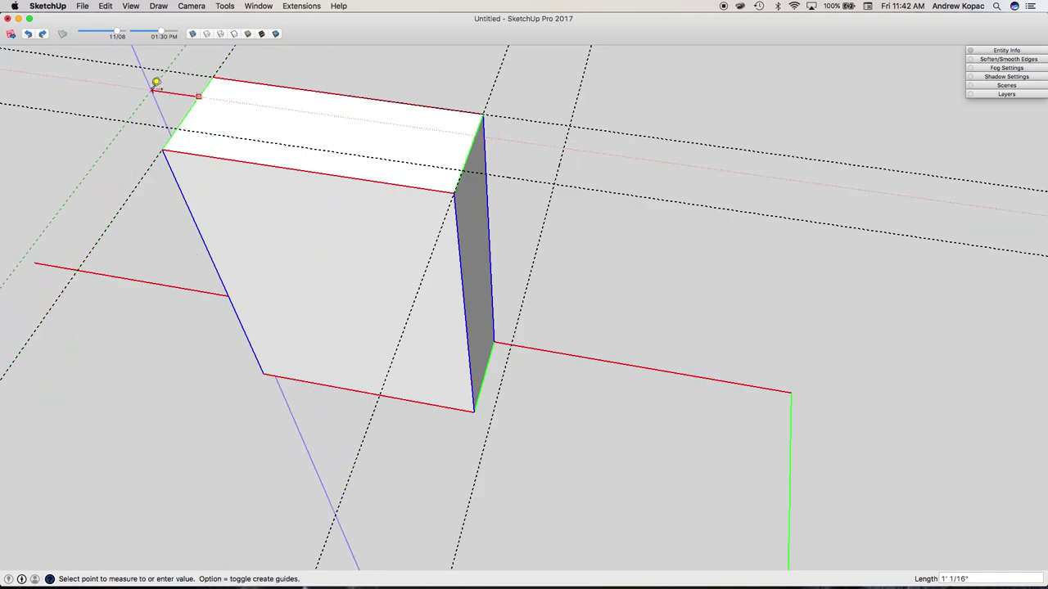
{"action": "type", "text": "20"}
{"action": "key", "text": "Return"}
Orbit around the box and review the red-line photo again
{"action": "key", "text": "o"}
{"action": "left_click_drag", "start_coordinate": [381, 245], "coordinate": [423, 320]}
{"action": "scroll", "coordinate": [422, 320], "scroll_direction": "down", "scroll_amount": 4}
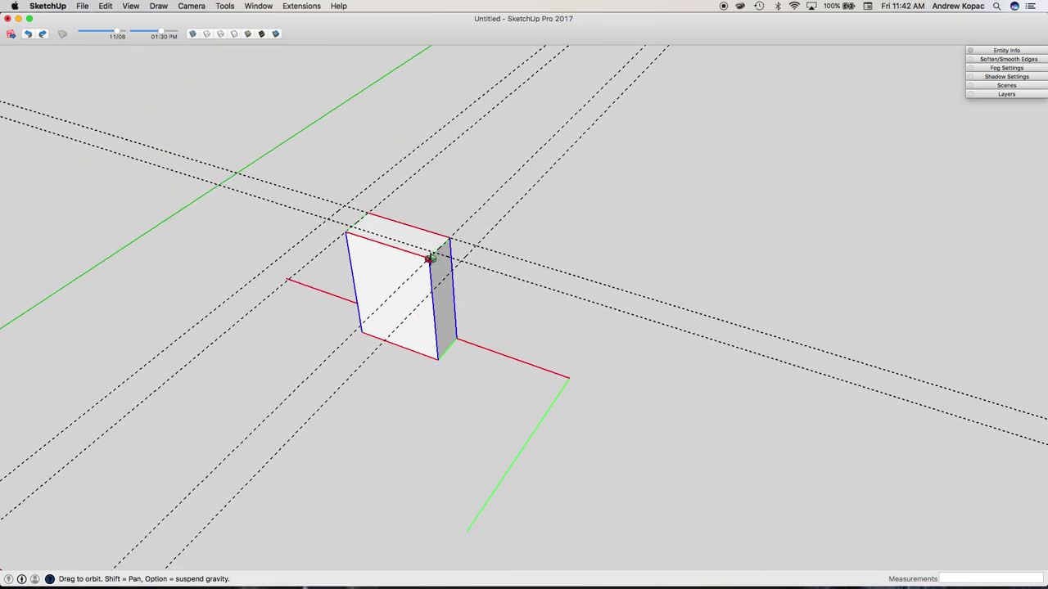
{"action": "scroll", "coordinate": [431, 249], "scroll_direction": "up", "scroll_amount": 8}
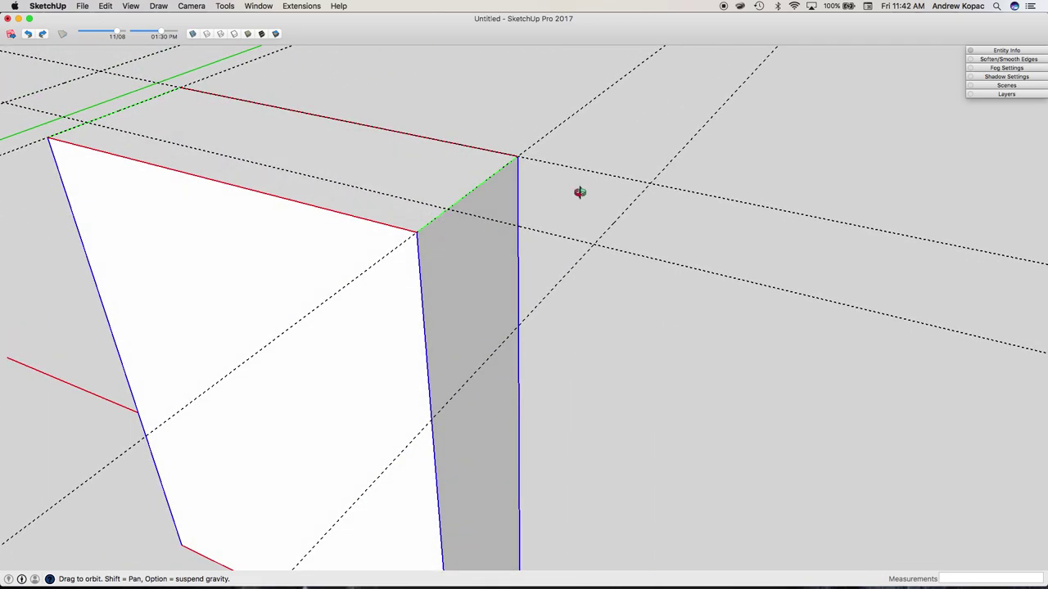
{"action": "key", "text": "ctrl+Up"}
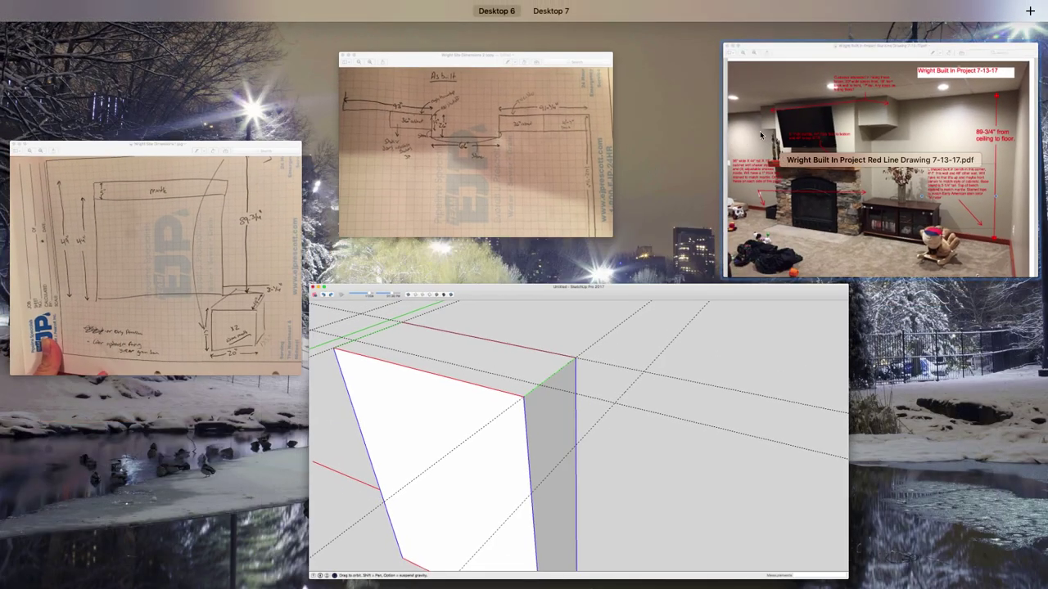
{"action": "left_click", "coordinate": [746, 151]}
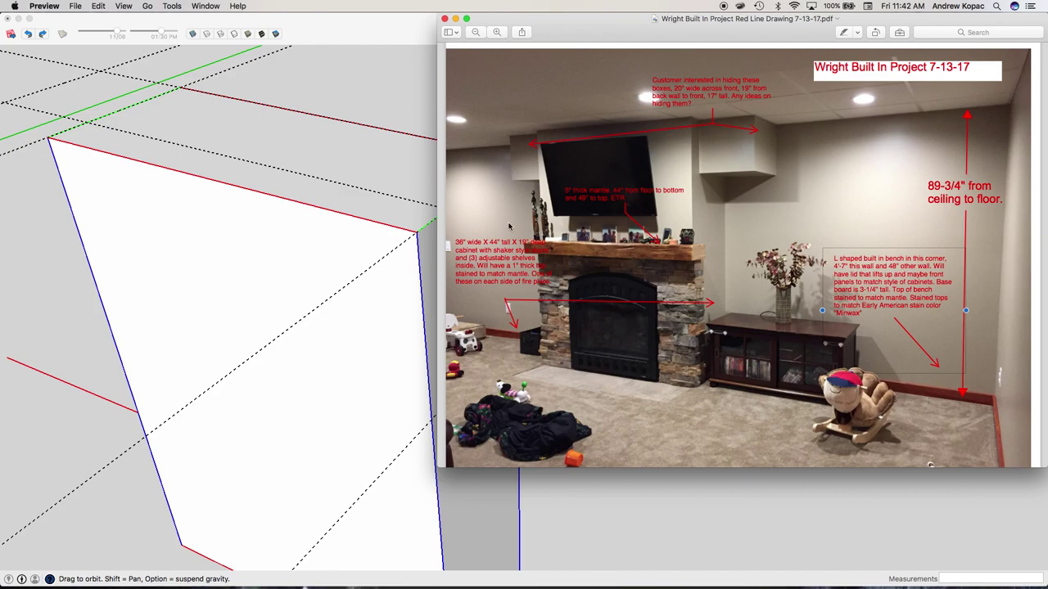
{"action": "key", "text": "super+Tab"}
{"action": "key", "text": "t"}
{"action": "left_click", "coordinate": [557, 165]}
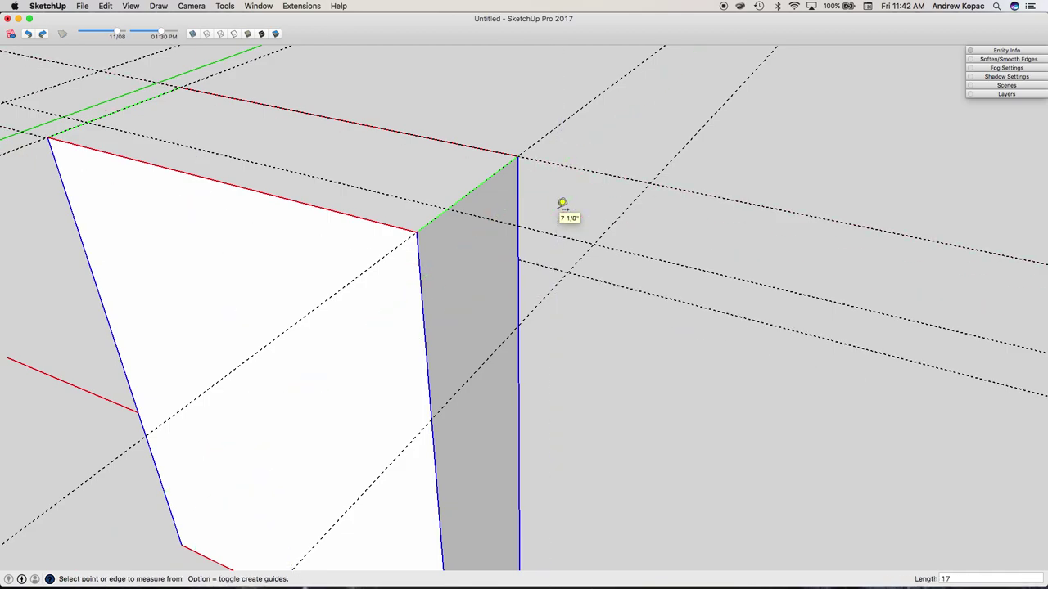
Orbit the view and make the whole chimney box a group
{"action": "key", "text": "o"}
{"action": "left_click_drag", "start_coordinate": [512, 283], "coordinate": [496, 246]}
{"action": "key", "text": "r"}
{"action": "left_click", "coordinate": [435, 235]}
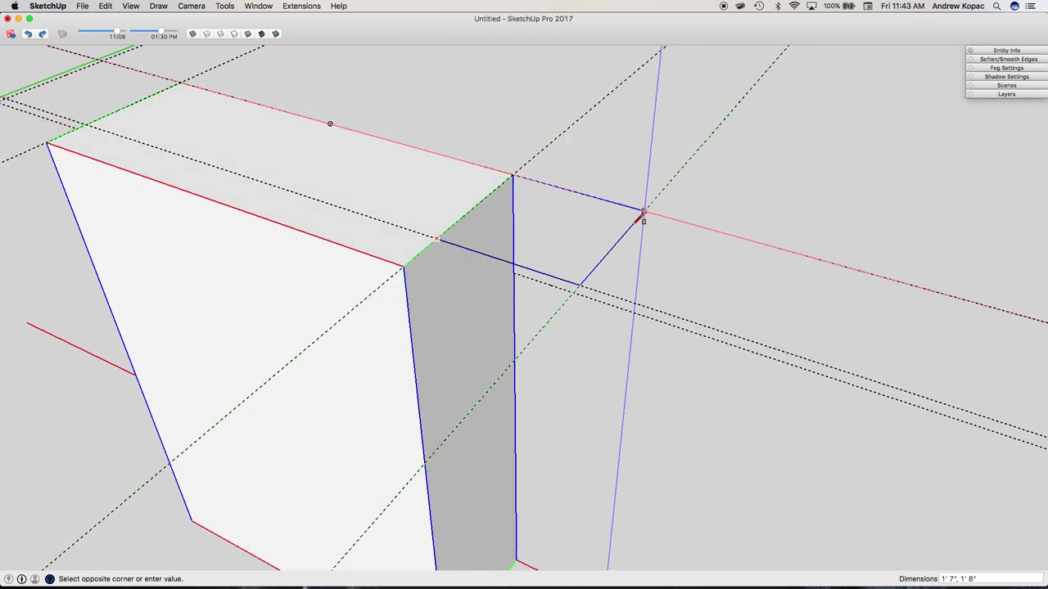
{"action": "key", "text": "space"}
{"action": "triple_click", "coordinate": [313, 262]}
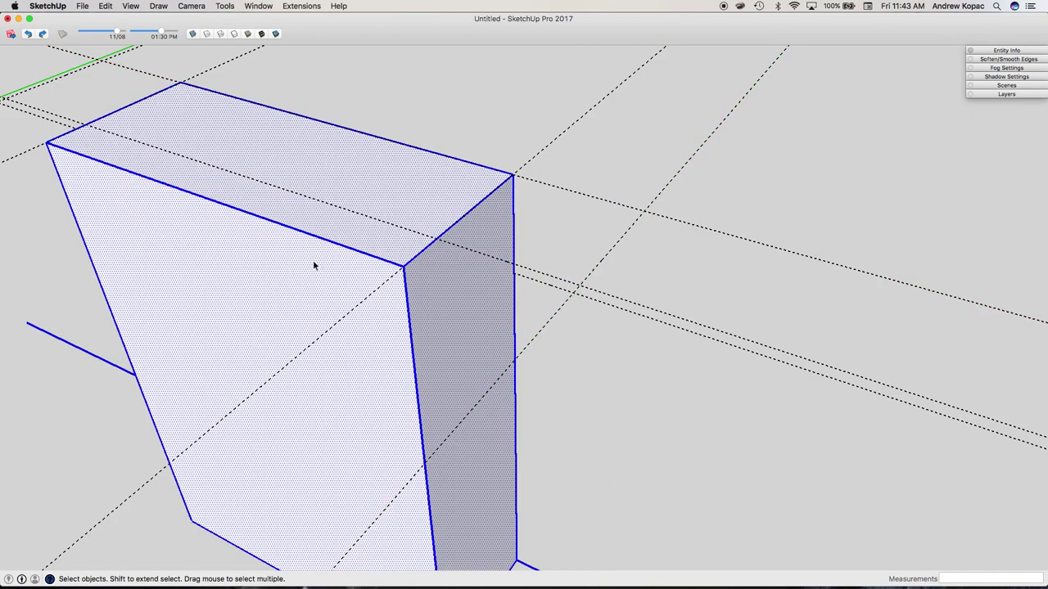
{"action": "key", "text": "g"}
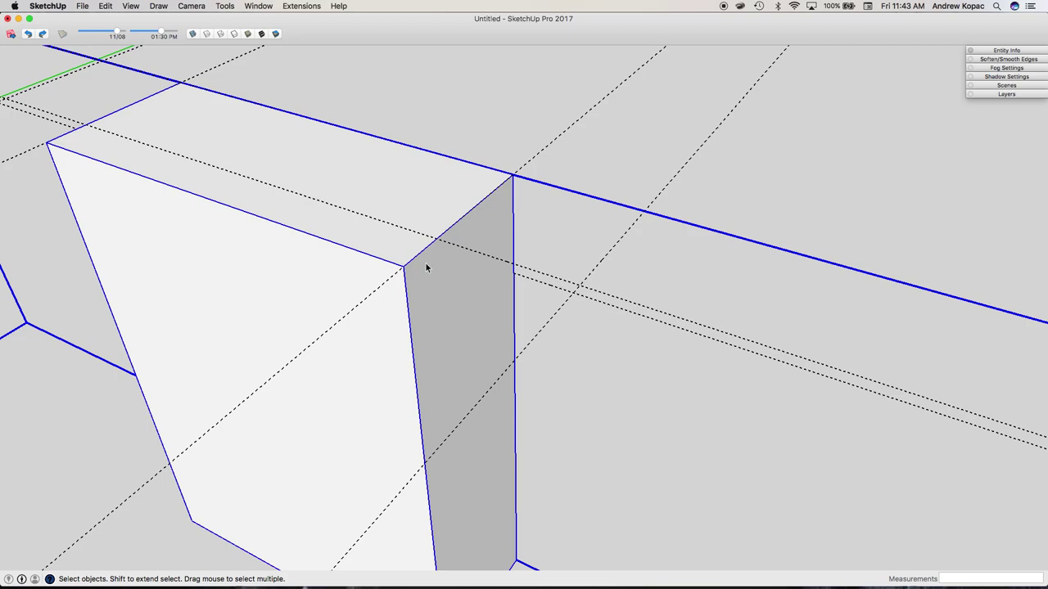
Draw a ceiling box at the guide intersection, push it 1' 5" deep, and group it
{"action": "key", "text": "r"}
{"action": "left_click", "coordinate": [437, 238]}
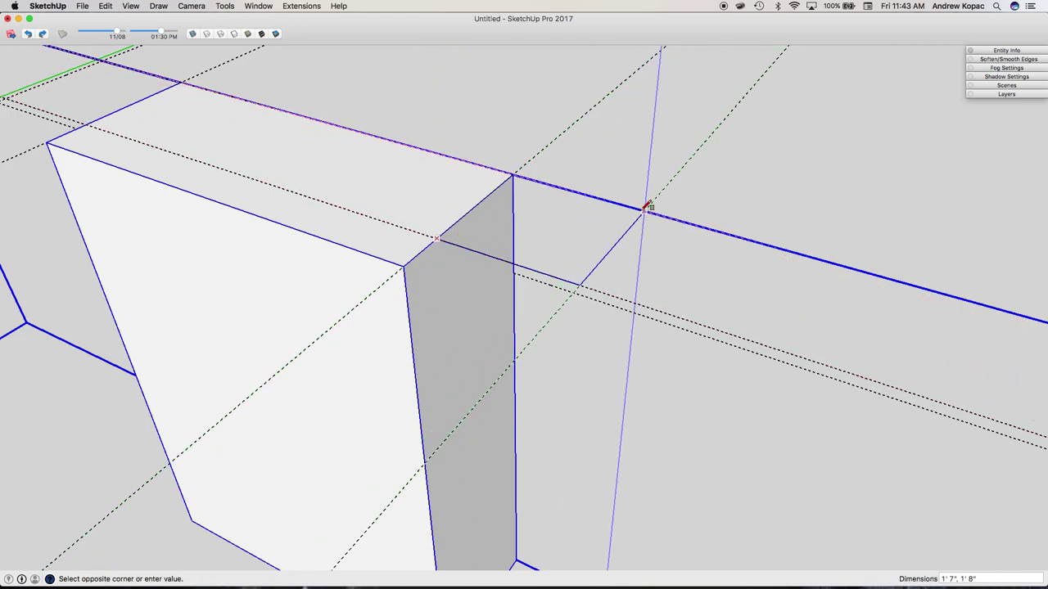
{"action": "left_click", "coordinate": [643, 211]}
{"action": "key", "text": "p"}
{"action": "left_click_drag", "start_coordinate": [567, 248], "coordinate": [638, 320]}
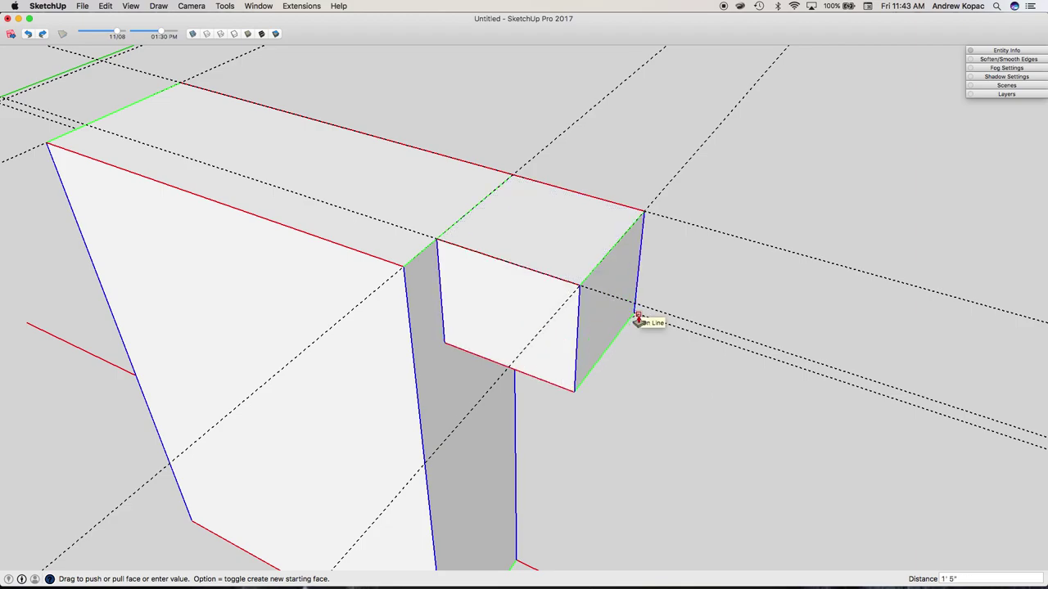
{"action": "left_click_drag", "start_coordinate": [637, 319], "coordinate": [636, 320]}
{"action": "key", "text": "space"}
{"action": "triple_click", "coordinate": [565, 301]}
{"action": "key", "text": "g"}
Abandon a move-copy and start making the new box a component
{"action": "key", "text": "m"}
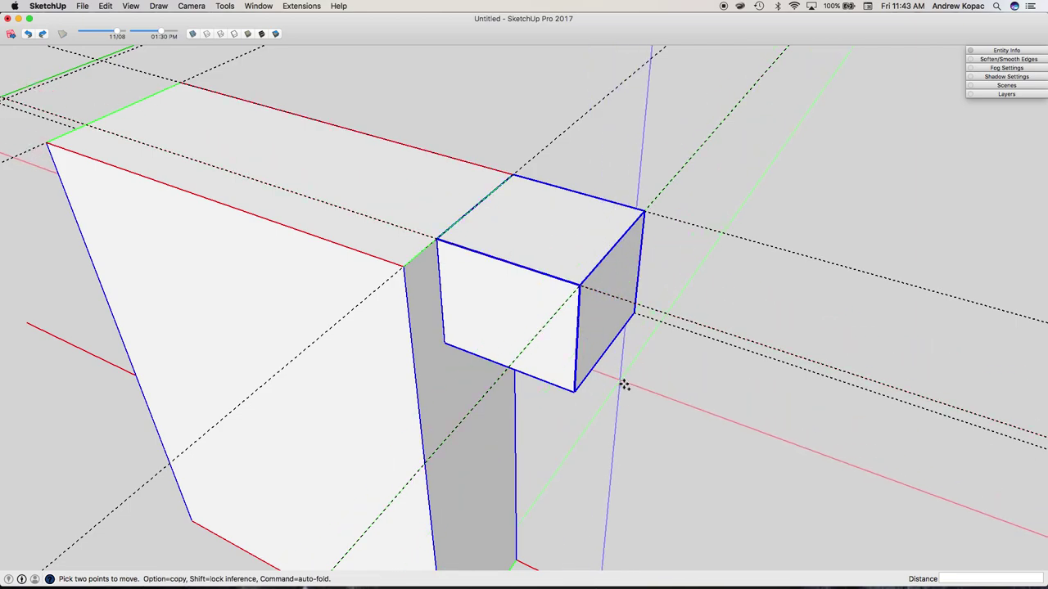
{"action": "left_click", "coordinate": [646, 211]}
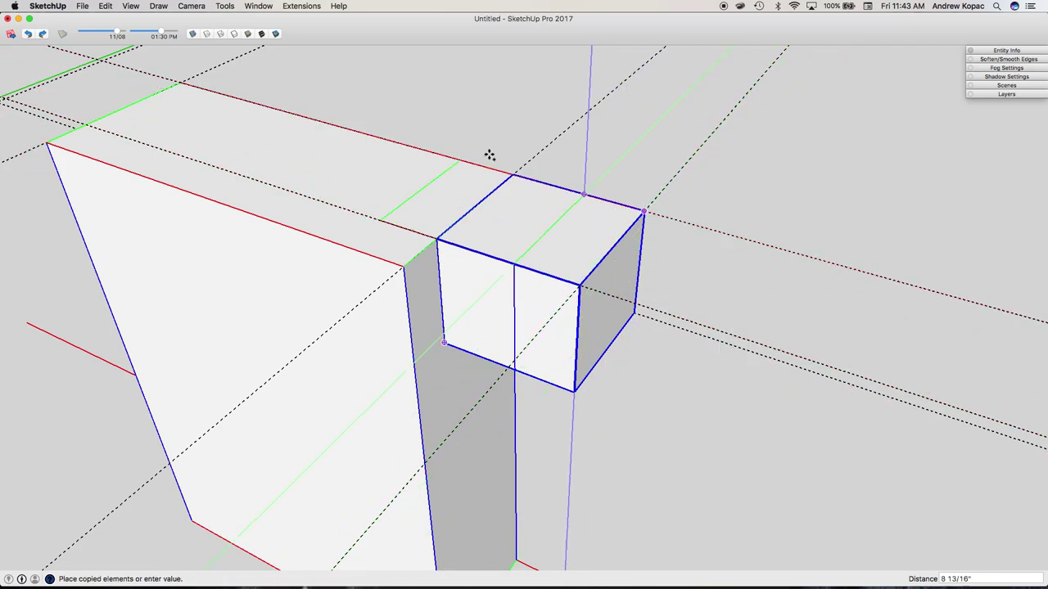
{"action": "key", "text": "Escape"}
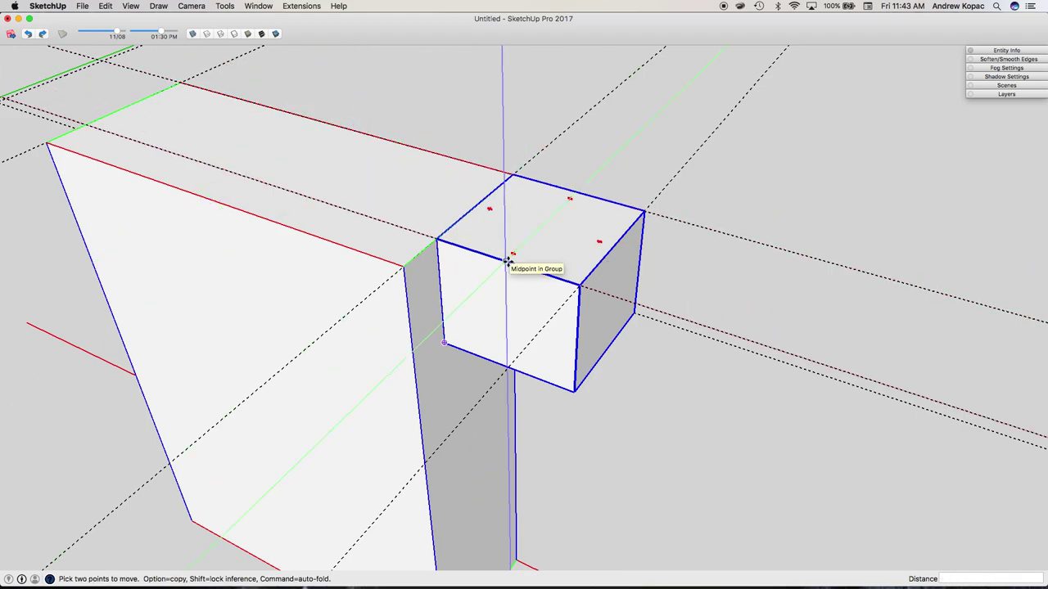
{"action": "key", "text": "g"}
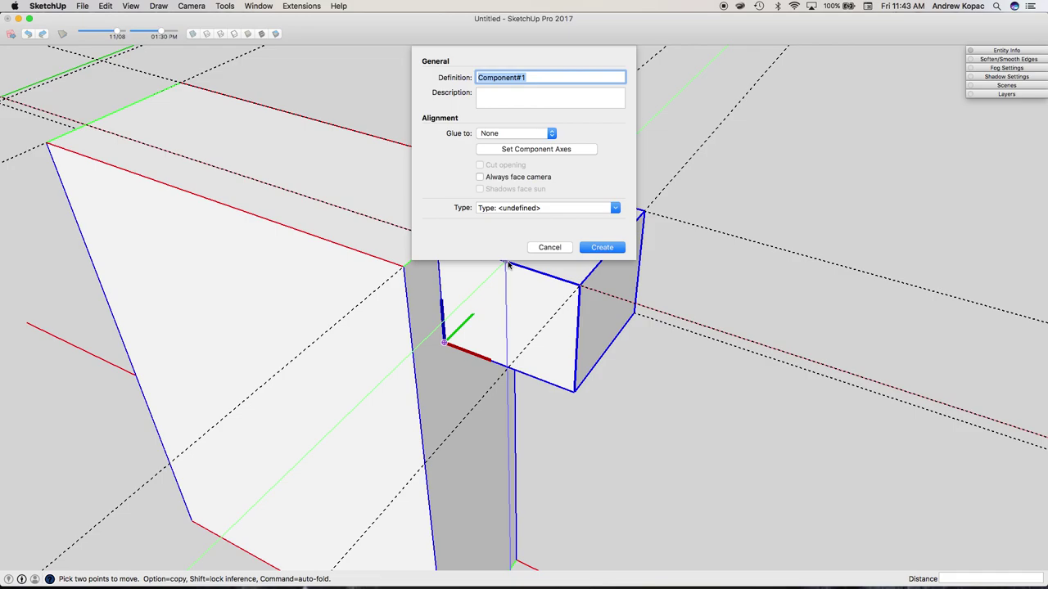
Make the box a component and copy it to the beam's far corner
{"action": "key", "text": "Return"}
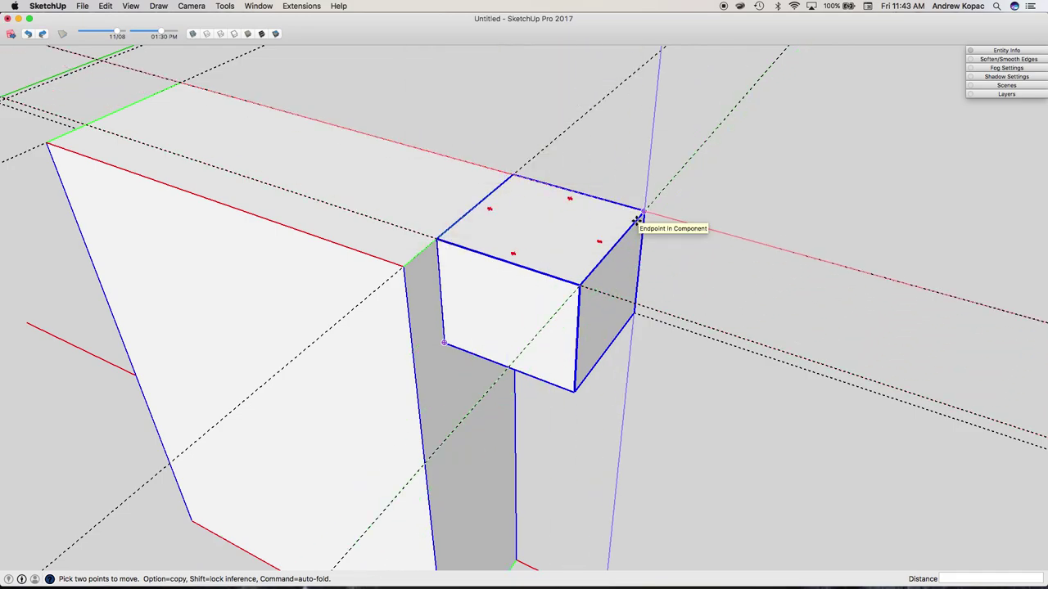
{"action": "left_click", "coordinate": [644, 211]}
{"action": "left_click", "coordinate": [180, 83]}
{"action": "middle_click_drag", "start_coordinate": [153, 245], "coordinate": [360, 249]}
Try cutting a small rectangle into the box's front face, then undo it and exit the component
{"action": "key", "text": "space"}
{"action": "triple_click", "coordinate": [628, 284]}
{"action": "key", "text": "r"}
{"action": "left_click", "coordinate": [618, 281]}
{"action": "left_click", "coordinate": [659, 315]}
{"action": "key", "text": "p"}
{"action": "left_click", "coordinate": [642, 308]}
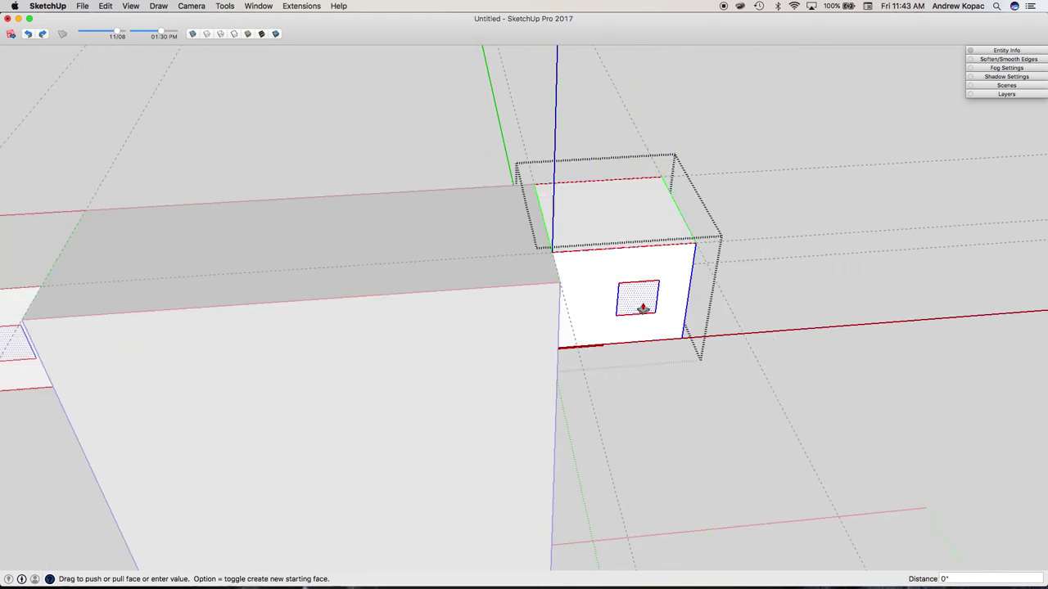
{"action": "scroll", "coordinate": [640, 304], "scroll_direction": "down", "scroll_amount": 5}
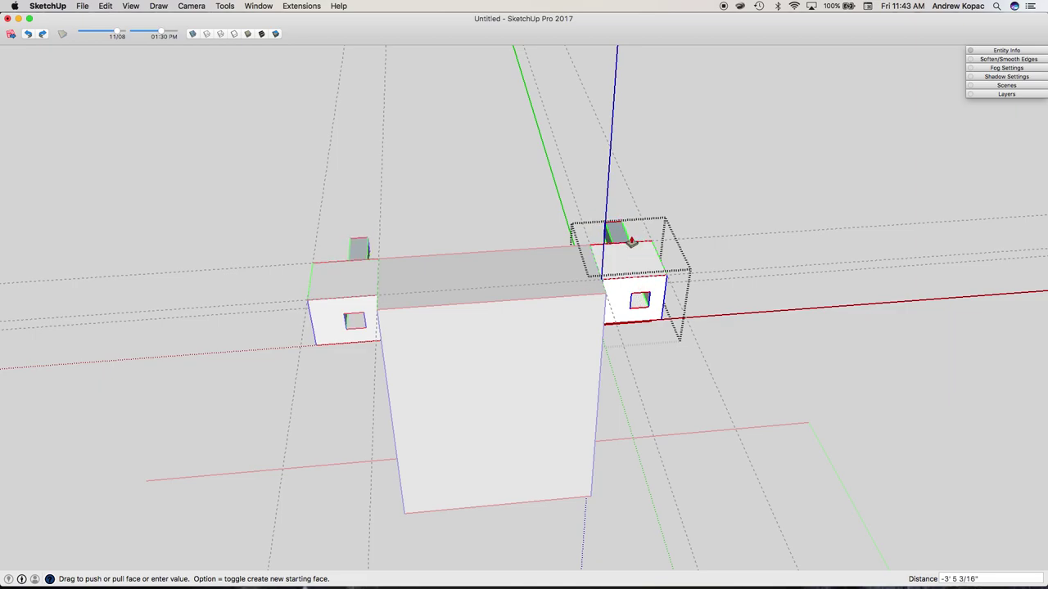
{"action": "key", "text": "Escape"}
{"action": "key", "text": "super+z"}
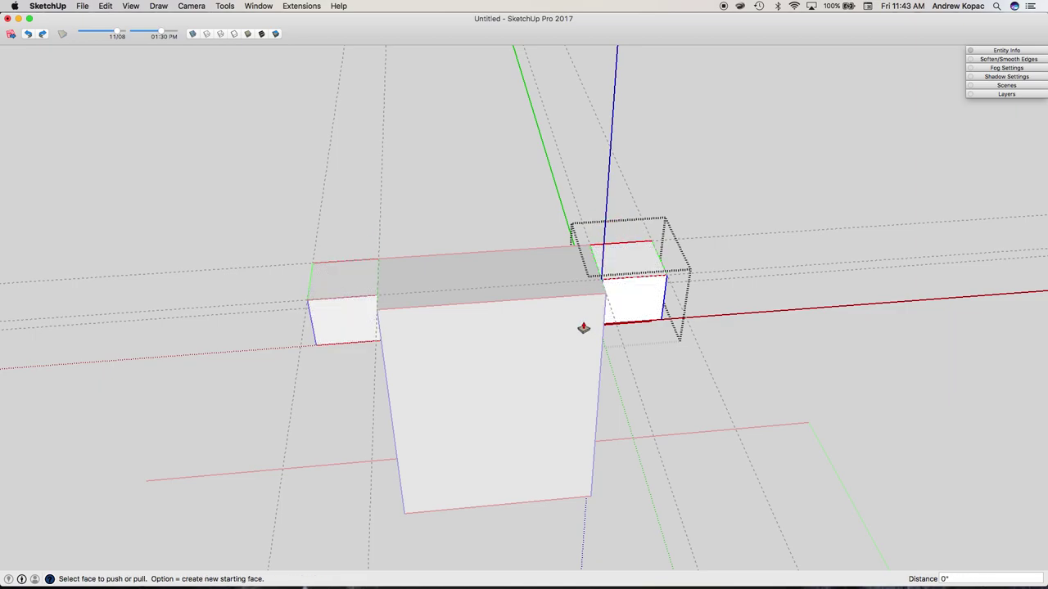
{"action": "key", "text": "space"}
{"action": "left_click", "coordinate": [559, 331]}
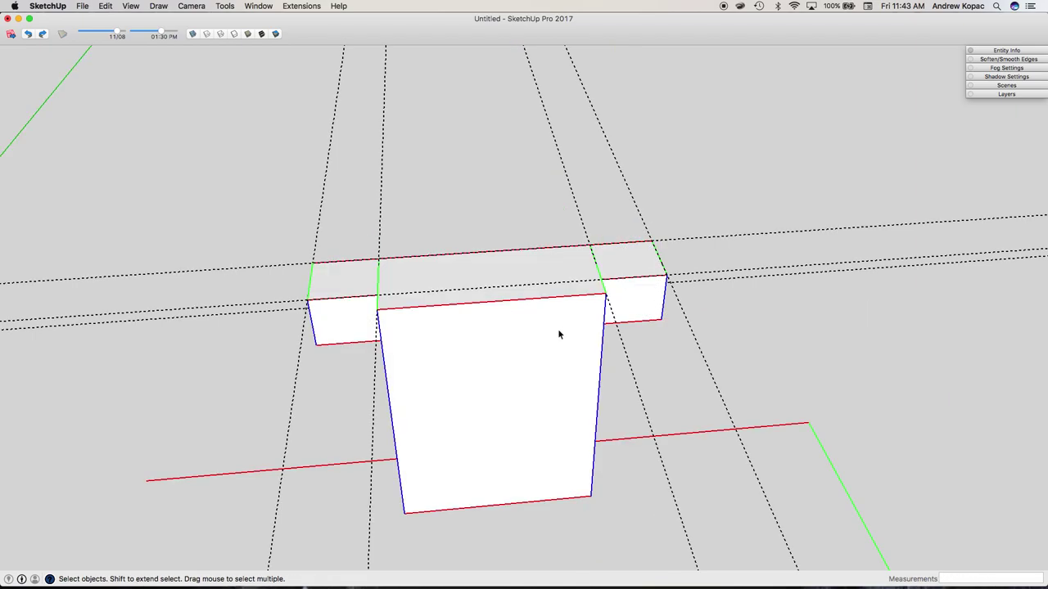
Clear the guides, orbit to a front view of the chimney, and review the red-line drawing
{"action": "key", "text": "o"}
{"action": "left_click_drag", "start_coordinate": [579, 331], "coordinate": [372, 211]}
{"action": "left_click_drag", "start_coordinate": [502, 328], "coordinate": [653, 306]}
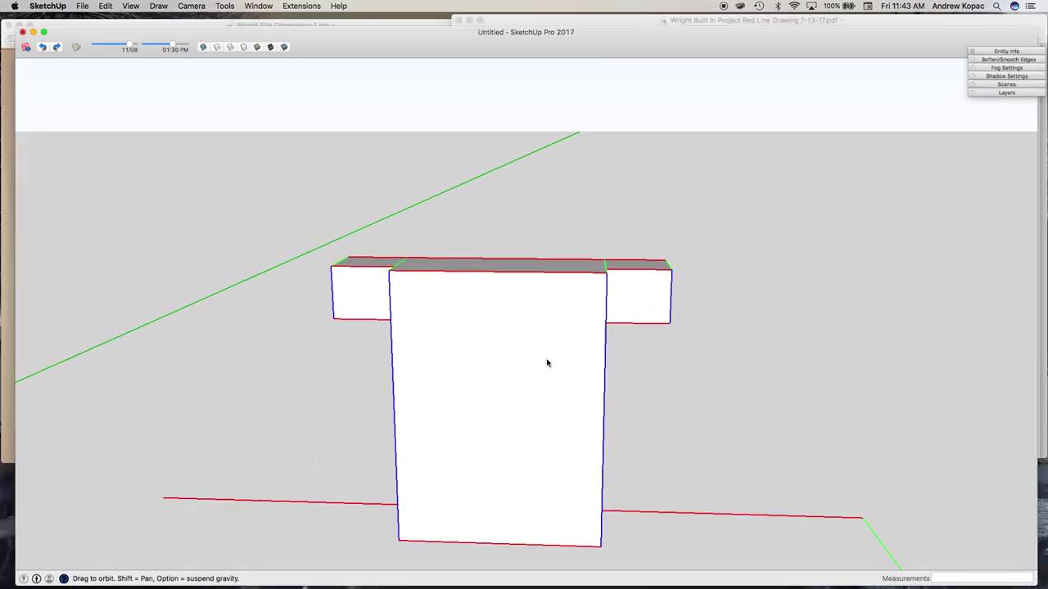
{"action": "key", "text": "ctrl+Up"}
{"action": "left_click", "coordinate": [775, 203]}
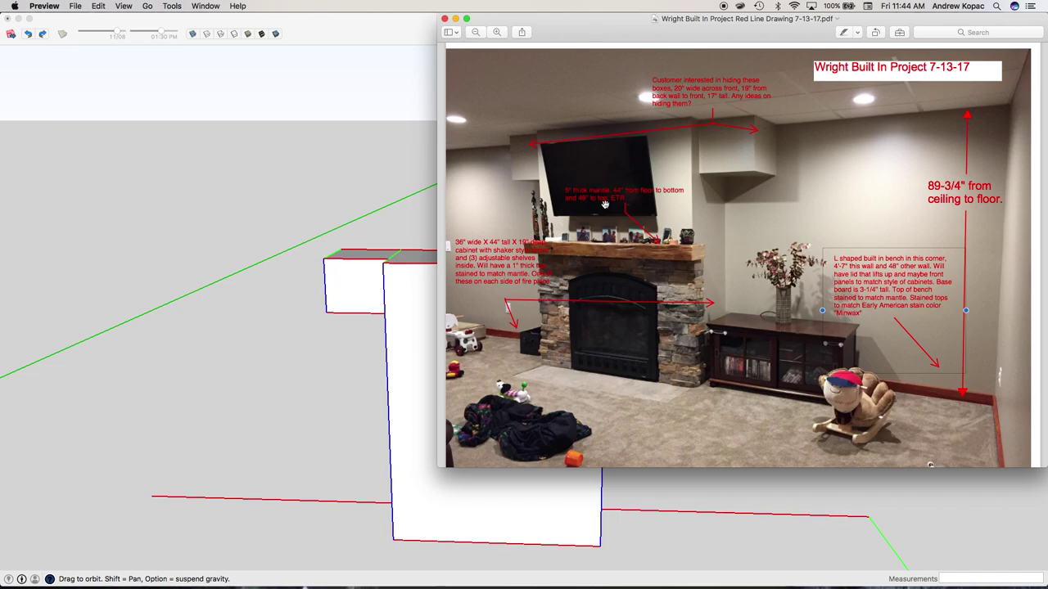
{"action": "left_click", "coordinate": [404, 407]}
Check the red-line drawing for the mantel heights
{"action": "key", "text": "r"}
{"action": "left_click", "coordinate": [386, 367]}
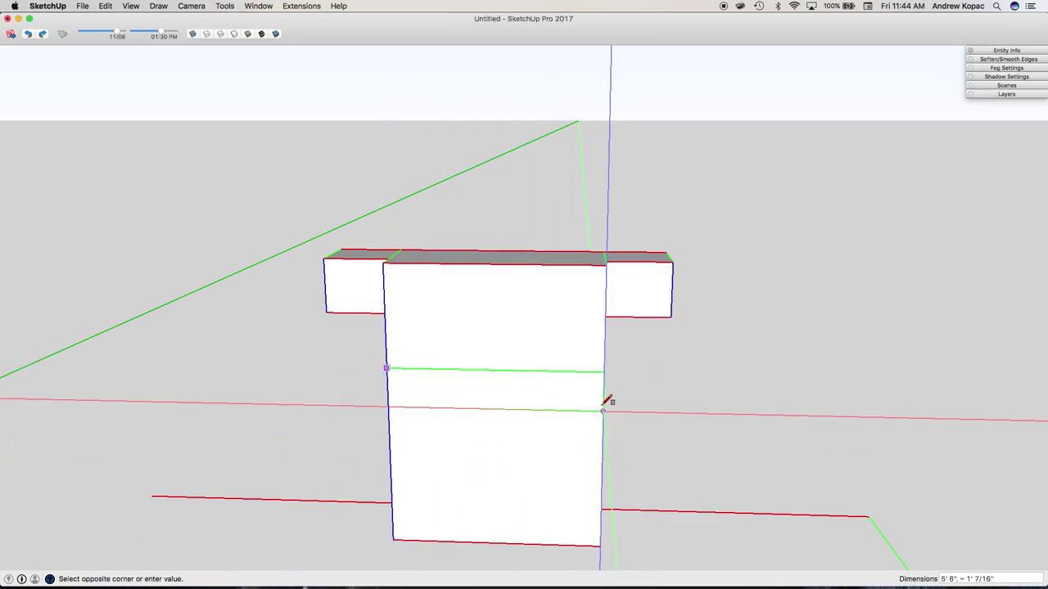
{"action": "key", "text": "t"}
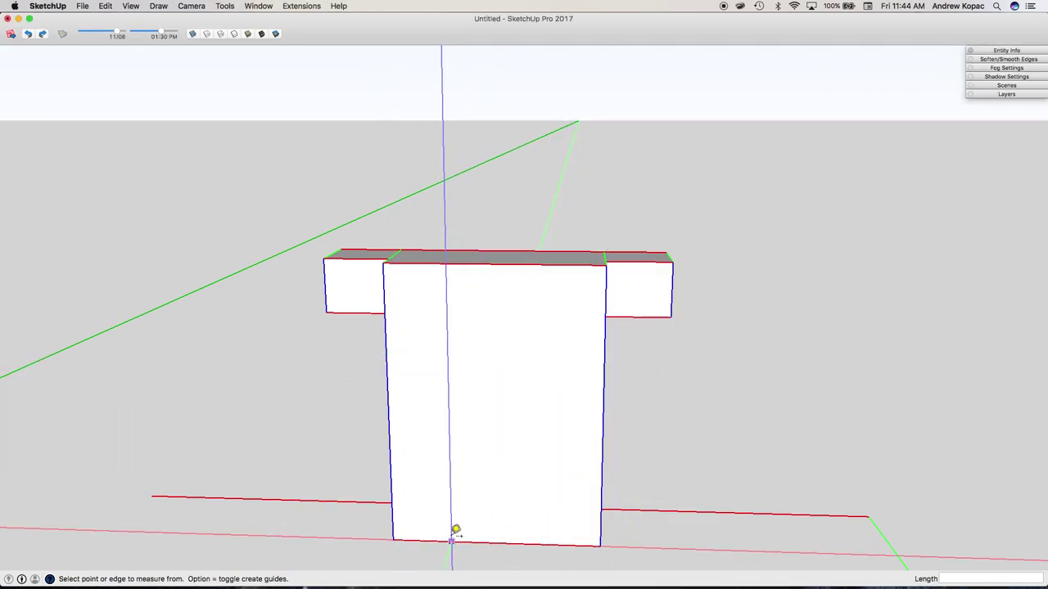
{"action": "key", "text": "ctrl+Up"}
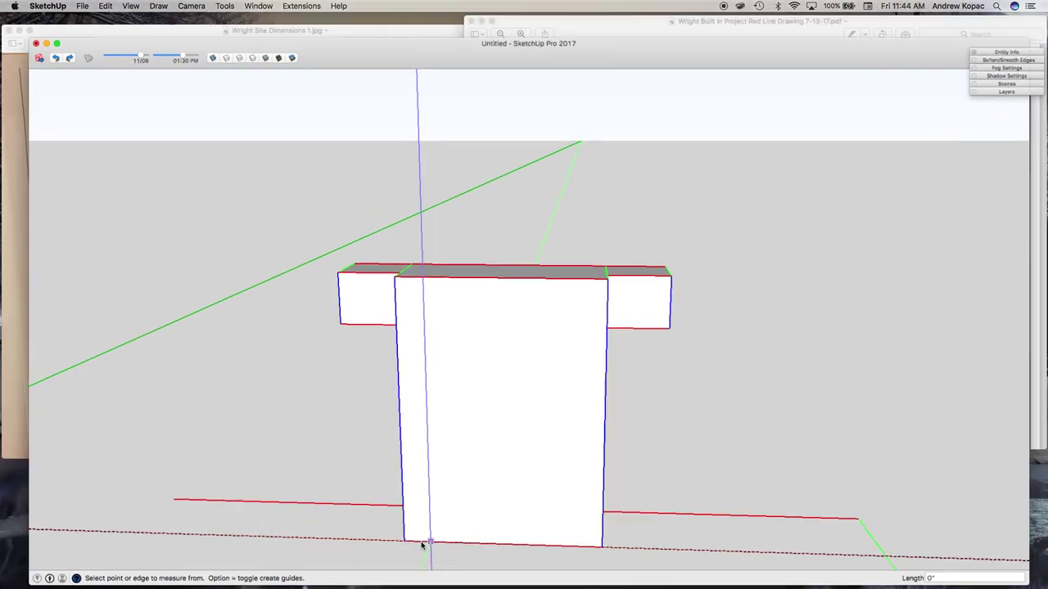
{"action": "left_click", "coordinate": [773, 229]}
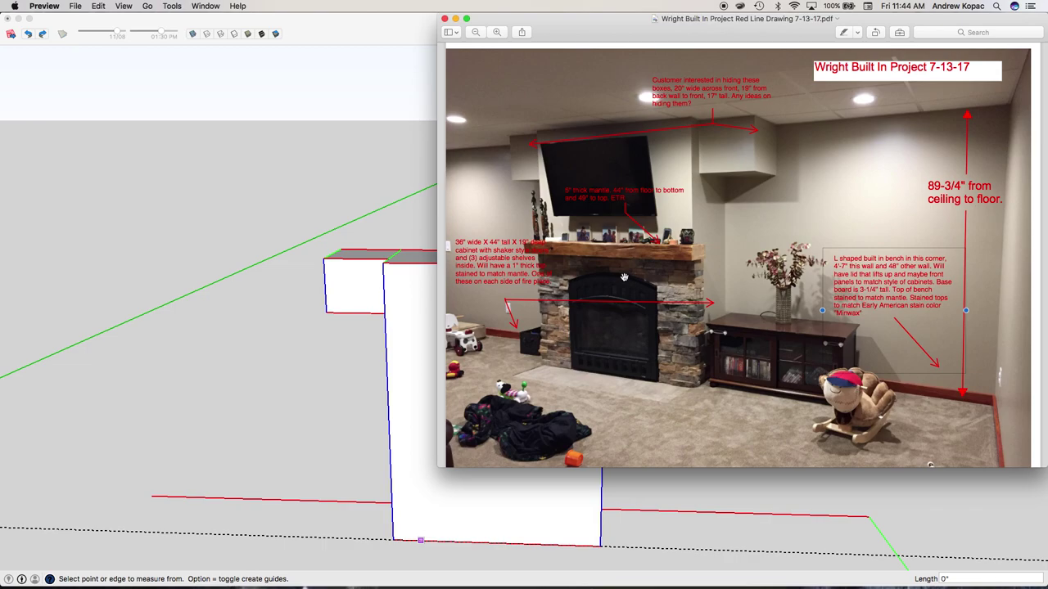
{"action": "left_click", "coordinate": [406, 448]}
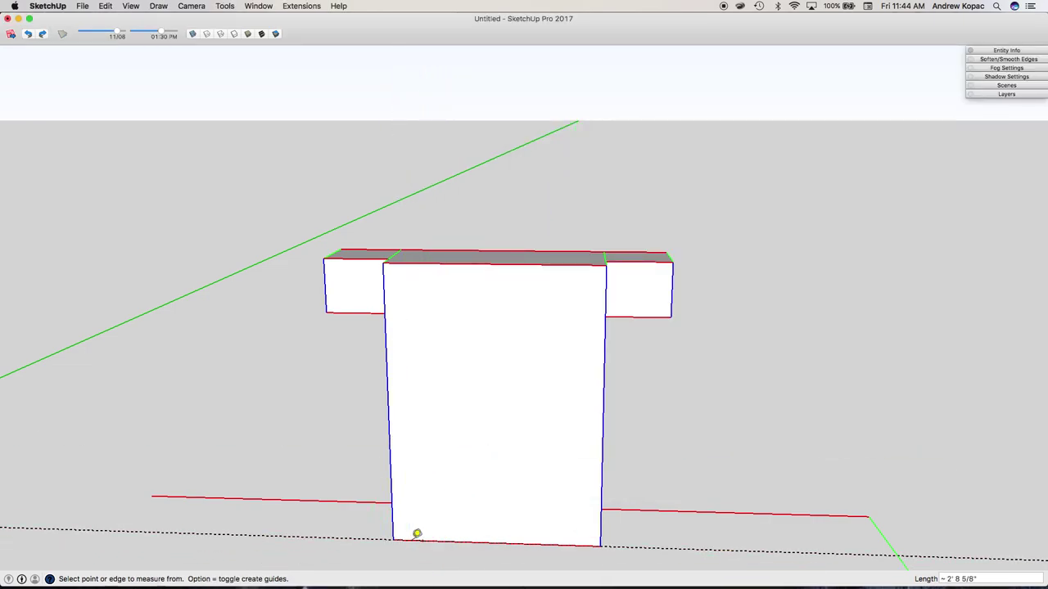
Place guides 44 and 48 inches above the chimney's bottom edge
{"action": "left_click", "coordinate": [412, 540]}
{"action": "type", "text": "44"}
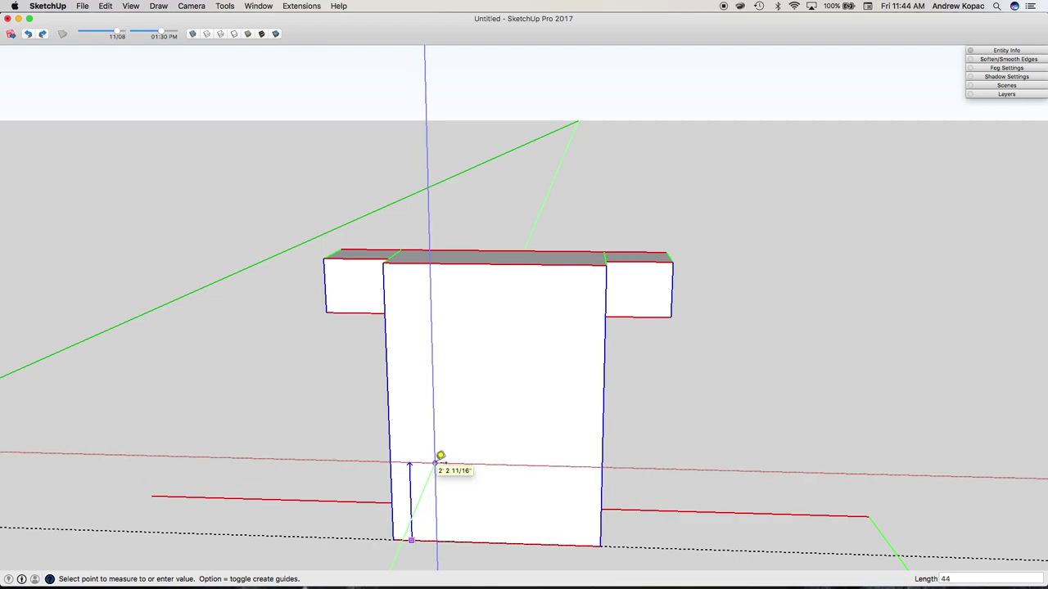
{"action": "key", "text": "Return"}
{"action": "left_click", "coordinate": [407, 540]}
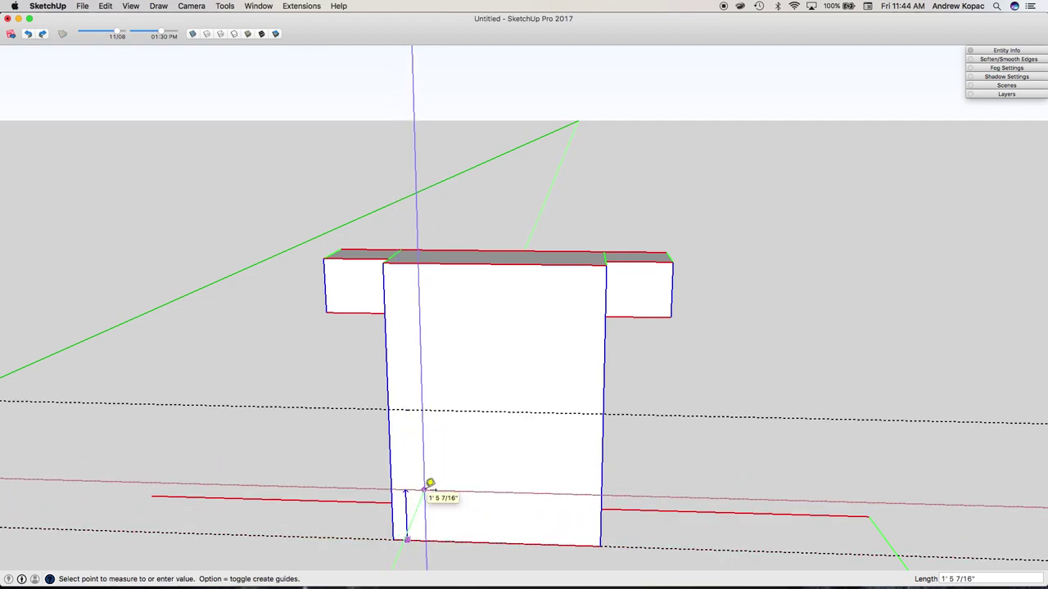
{"action": "type", "text": "48"}
{"action": "key", "text": "Return"}
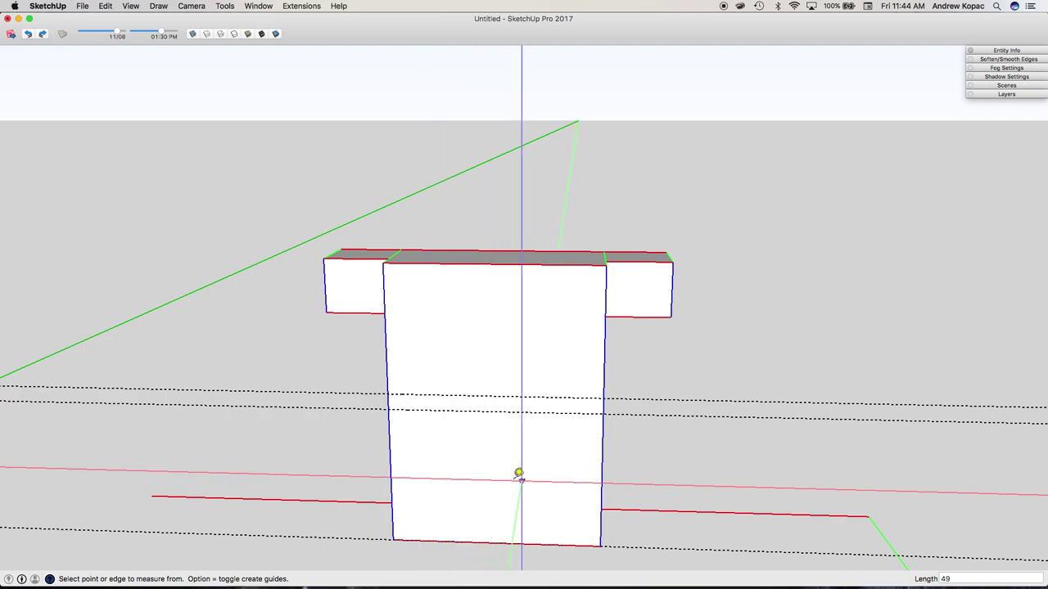
Try an 88-inch measurement on the chimney face, cancel it, and bring back the red-line drawing
{"action": "left_click", "coordinate": [447, 471]}
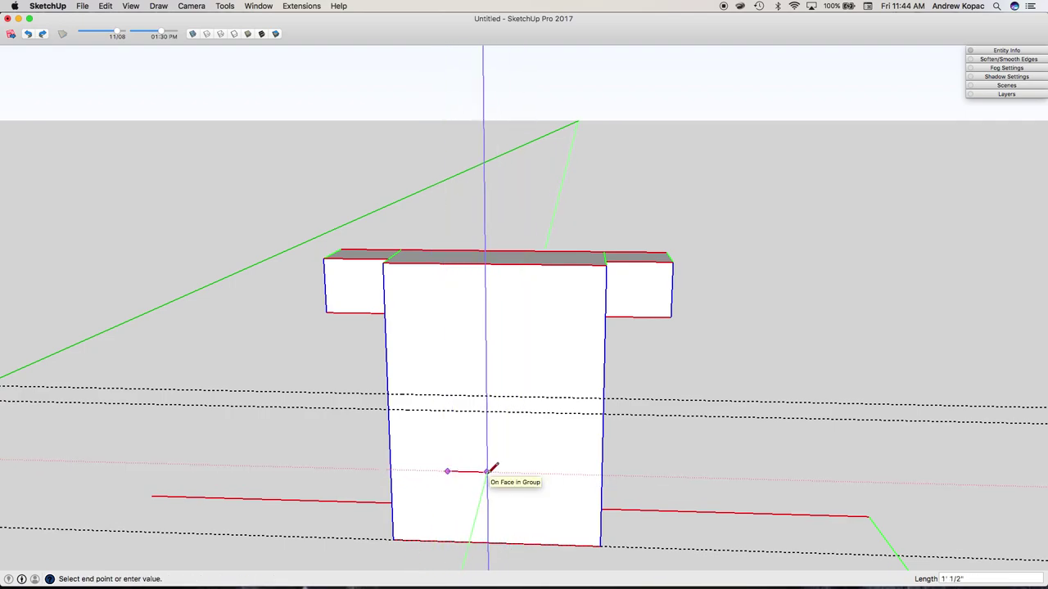
{"action": "type", "text": "88"}
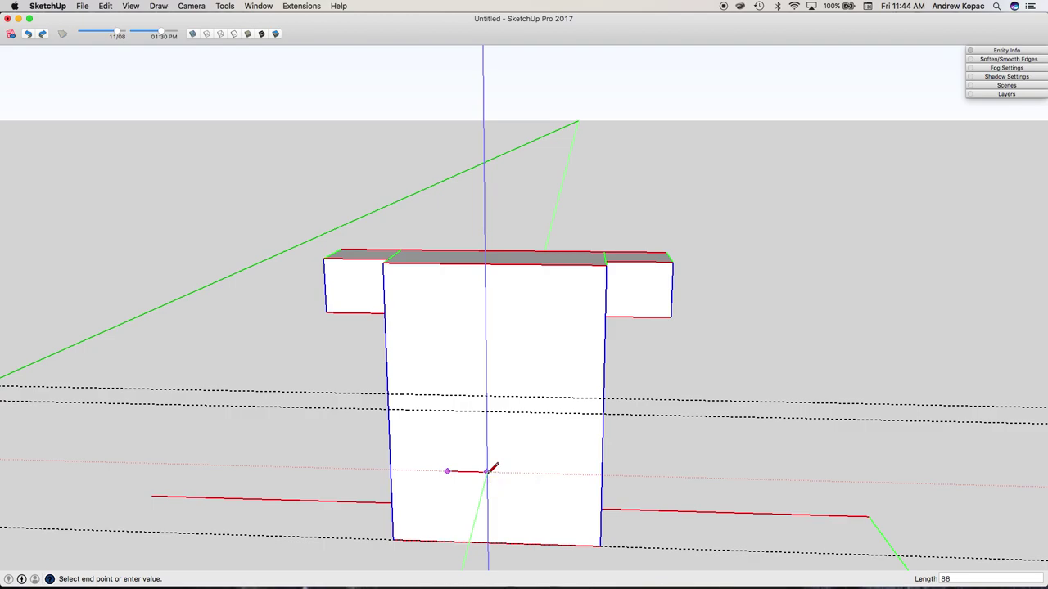
{"action": "key", "text": "Escape"}
{"action": "key", "text": "t"}
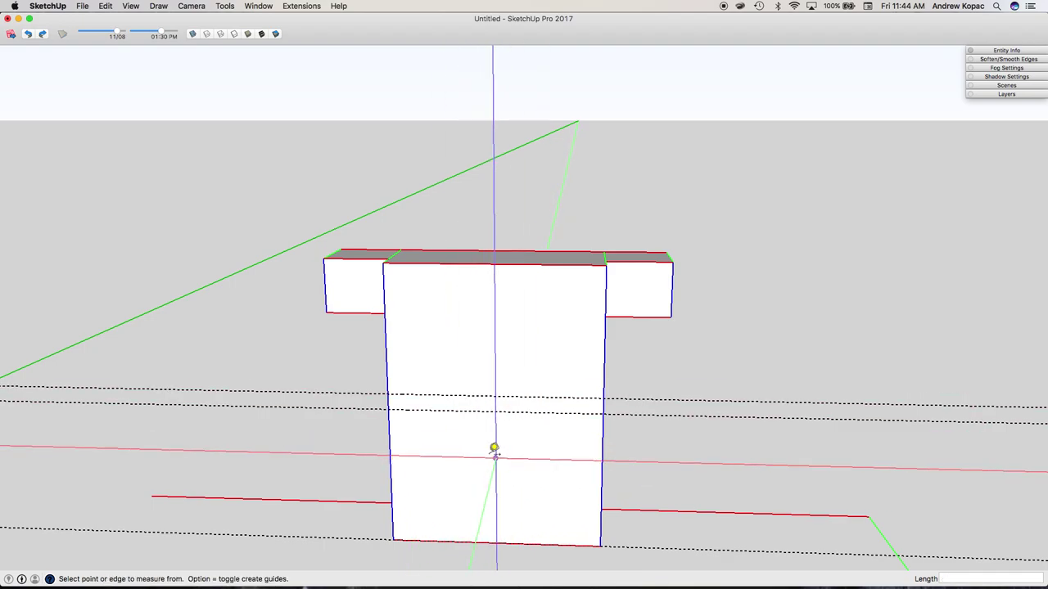
{"action": "left_click", "coordinate": [452, 406]}
{"action": "left_click", "coordinate": [450, 396]}
{"action": "key", "text": "ctrl+Up"}
{"action": "left_click", "coordinate": [766, 182]}
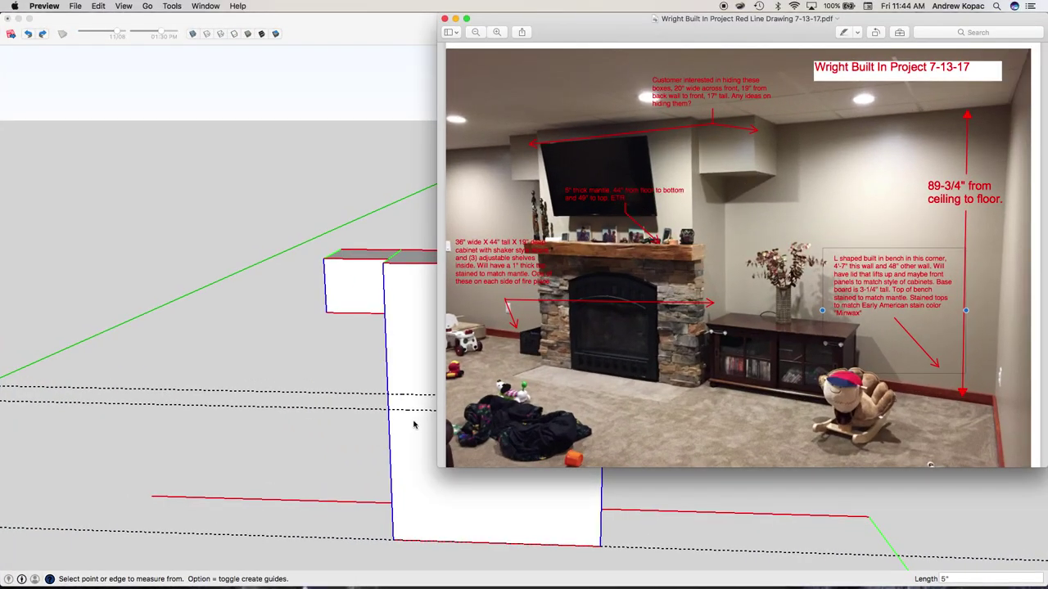
View the site dimensions and as-built dimensions sketches side by side
{"action": "type", "text": "r"}
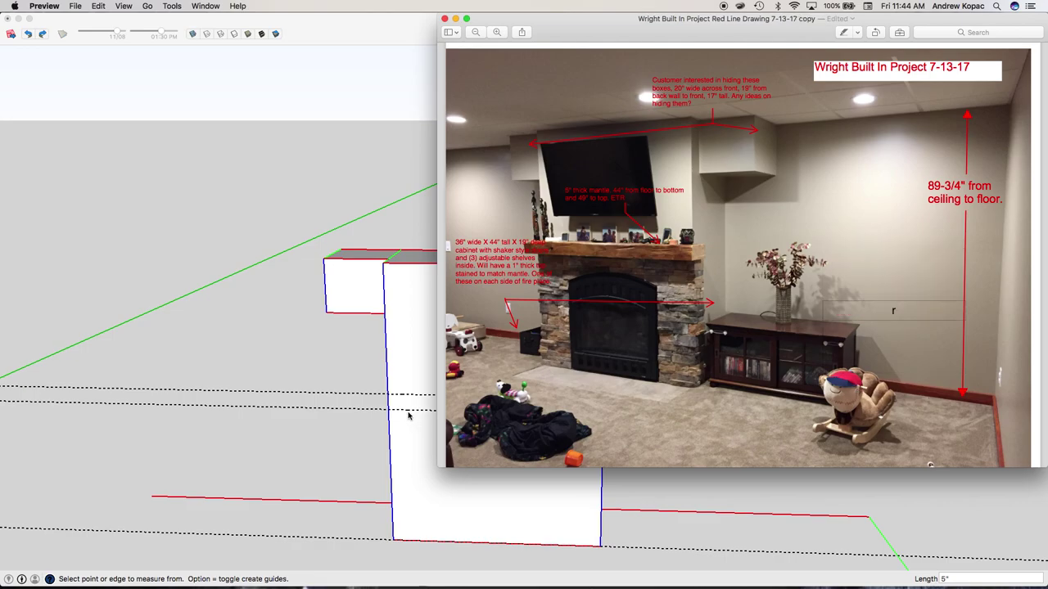
{"action": "key", "text": "ctrl+Up"}
{"action": "left_click", "coordinate": [234, 346]}
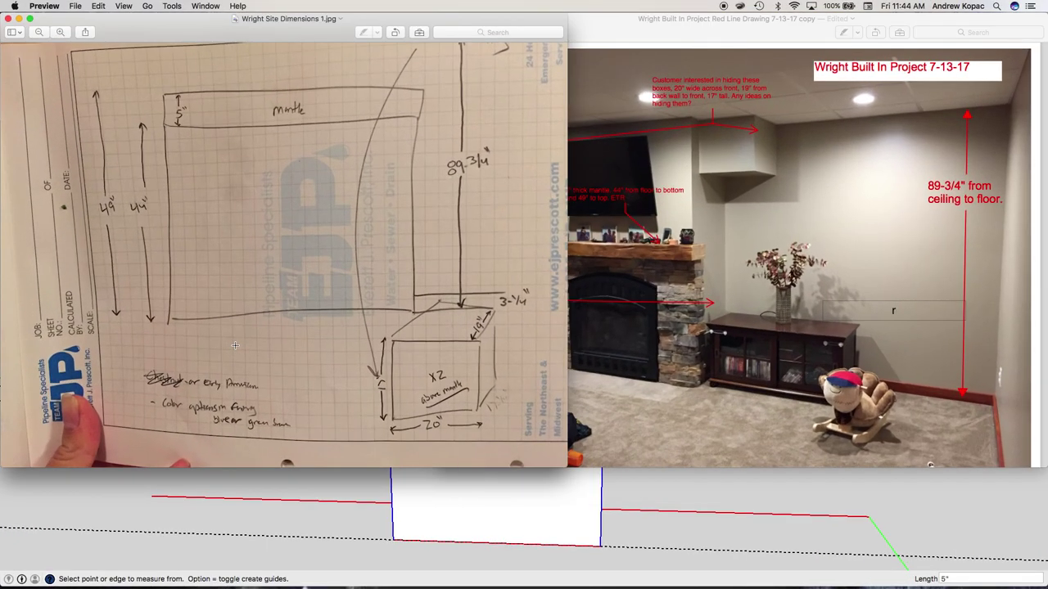
{"action": "key", "text": "ctrl+Up"}
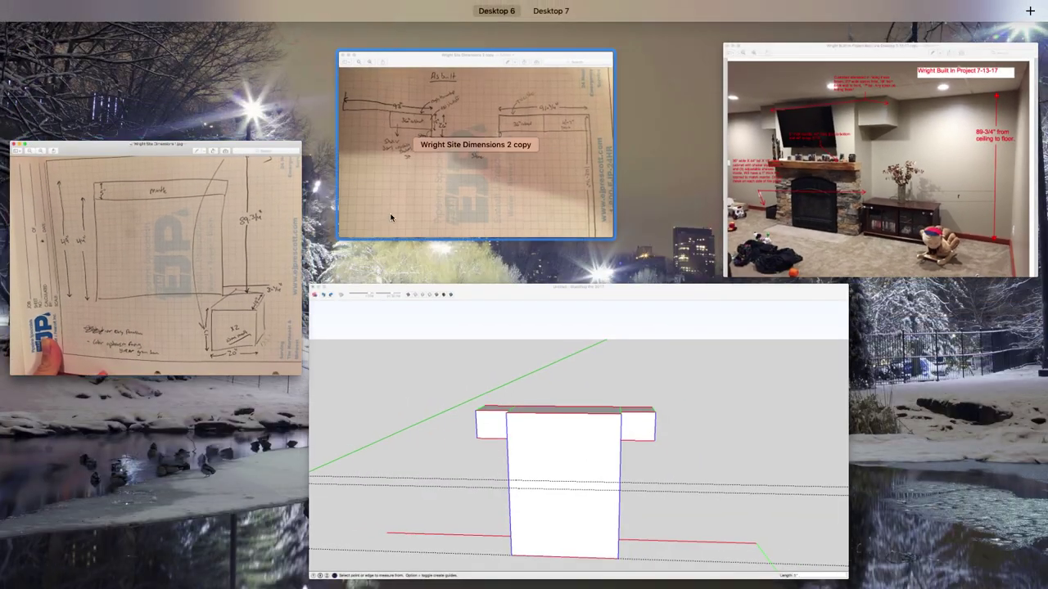
{"action": "left_click", "coordinate": [391, 218]}
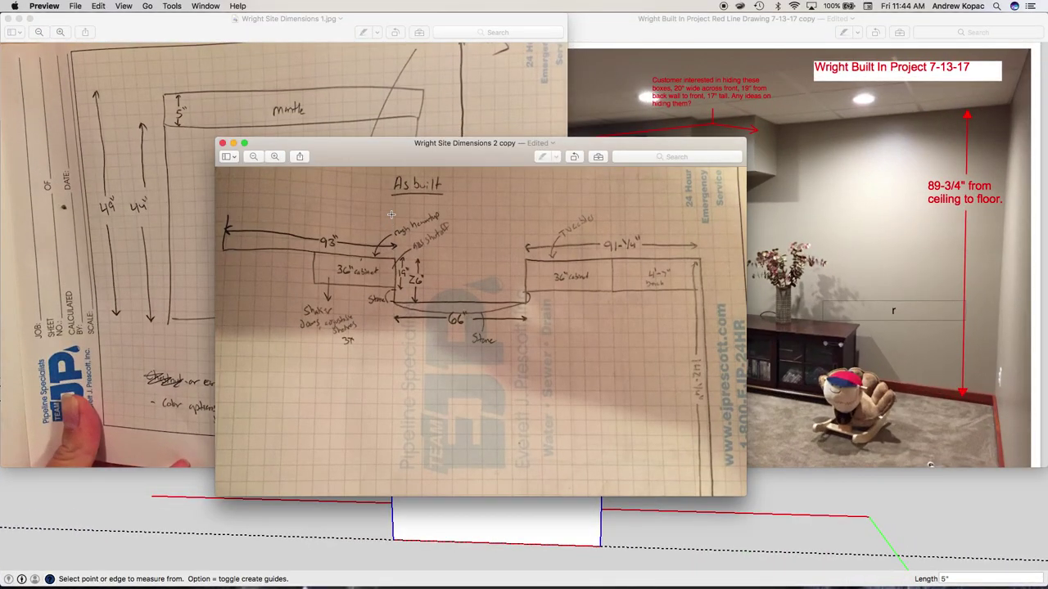
{"action": "left_click_drag", "start_coordinate": [673, 142], "coordinate": [504, 126]}
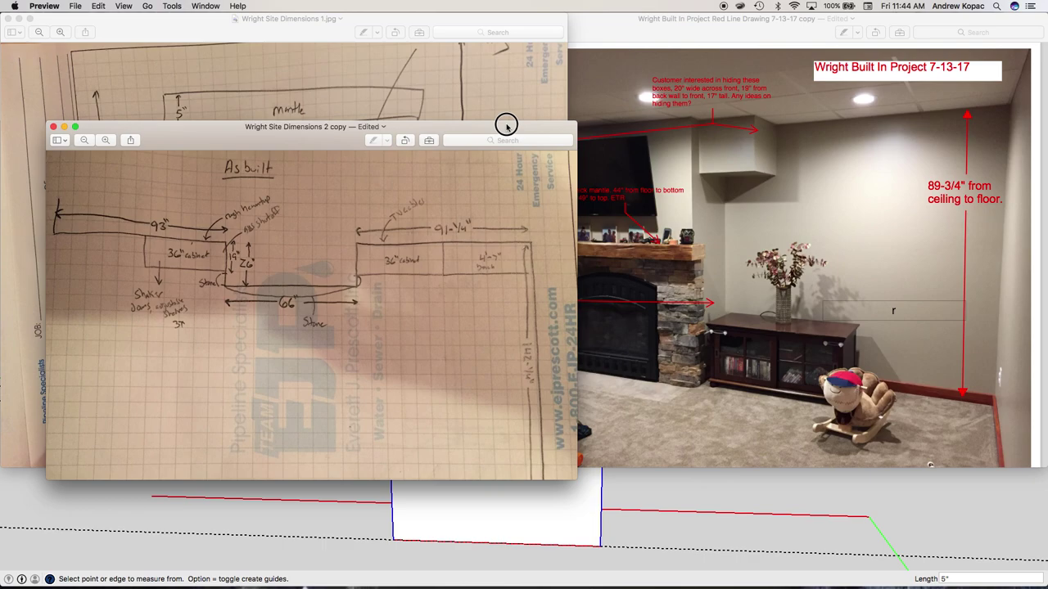
{"action": "left_click", "coordinate": [606, 536]}
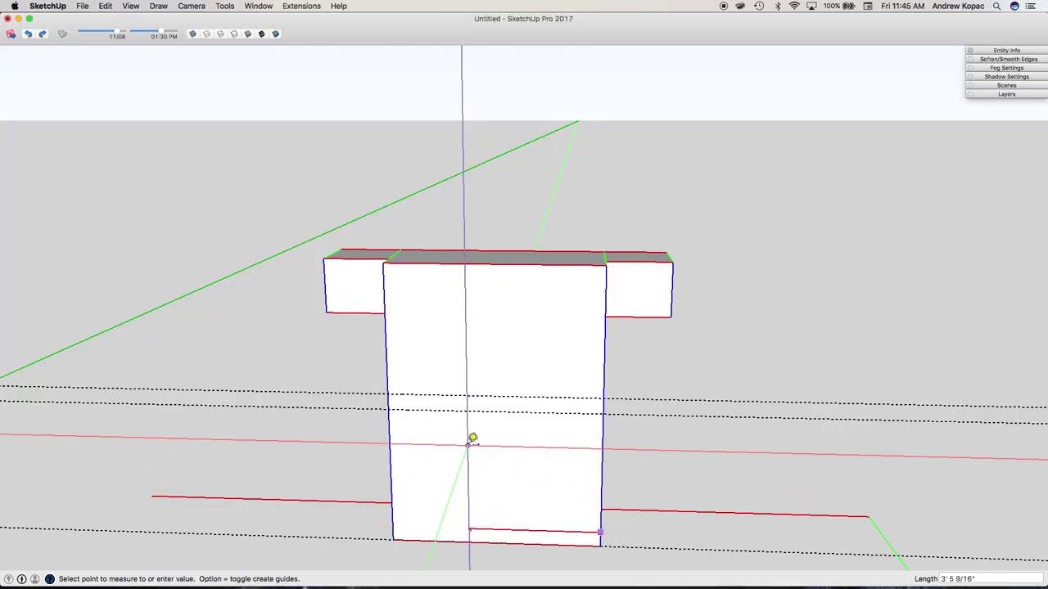
Draw the mantel strip between the guides across the chimney and start pulling it outward
{"action": "scroll", "coordinate": [398, 404], "scroll_direction": "up", "scroll_amount": 2}
{"action": "key", "text": "r"}
{"action": "left_click", "coordinate": [369, 381]}
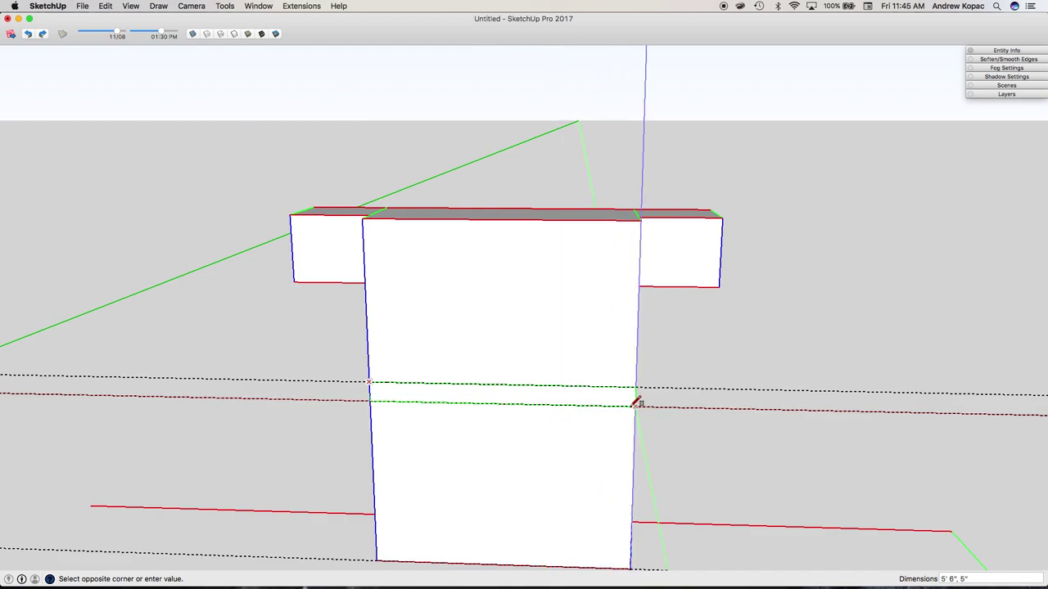
{"action": "left_click", "coordinate": [635, 403]}
{"action": "scroll", "coordinate": [622, 390], "scroll_direction": "up", "scroll_amount": 2}
{"action": "key", "text": "p"}
{"action": "left_click", "coordinate": [584, 406]}
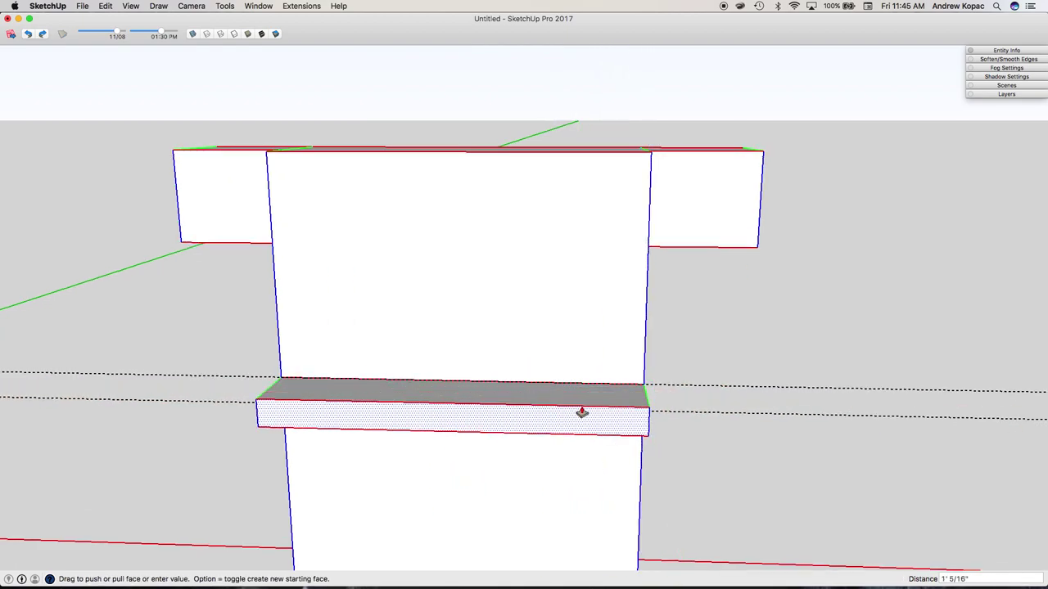
Finish pulling out the mantel, then select the mantel slab with Entity Info showing
{"action": "left_click", "coordinate": [583, 403]}
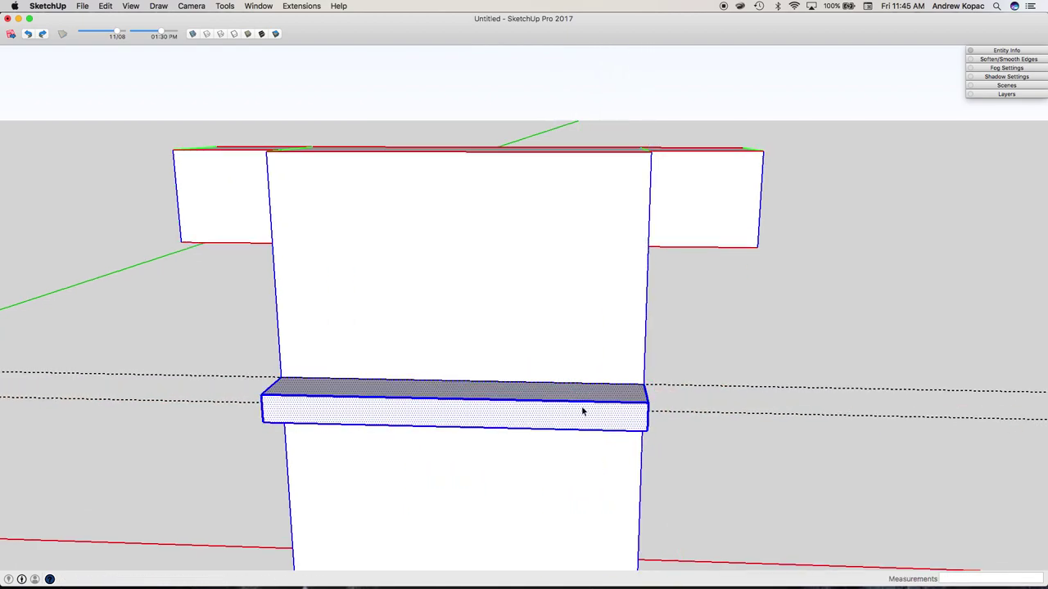
{"action": "key", "text": "space"}
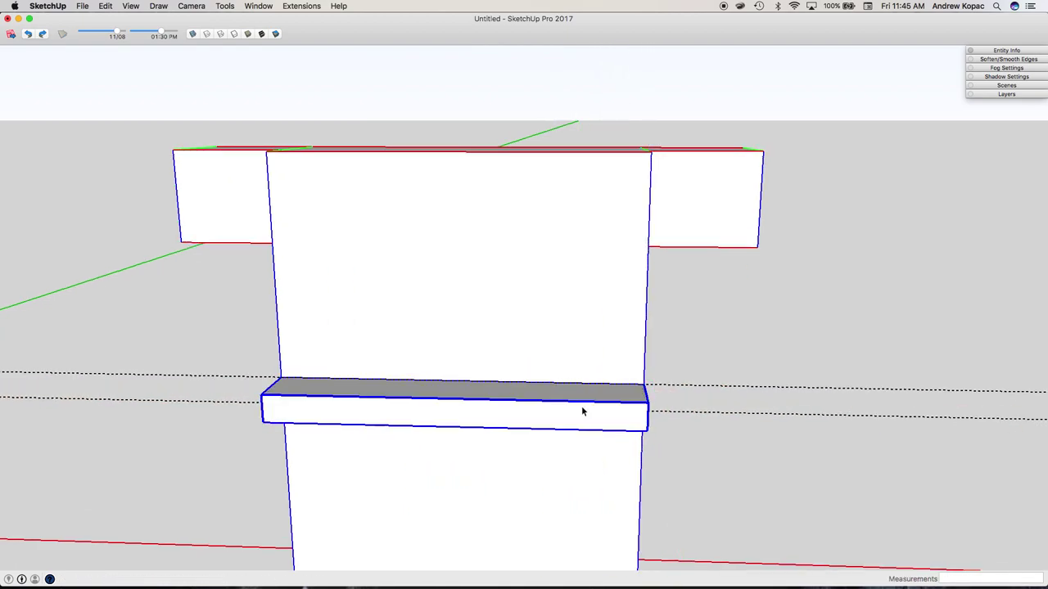
{"action": "left_click", "coordinate": [1016, 51]}
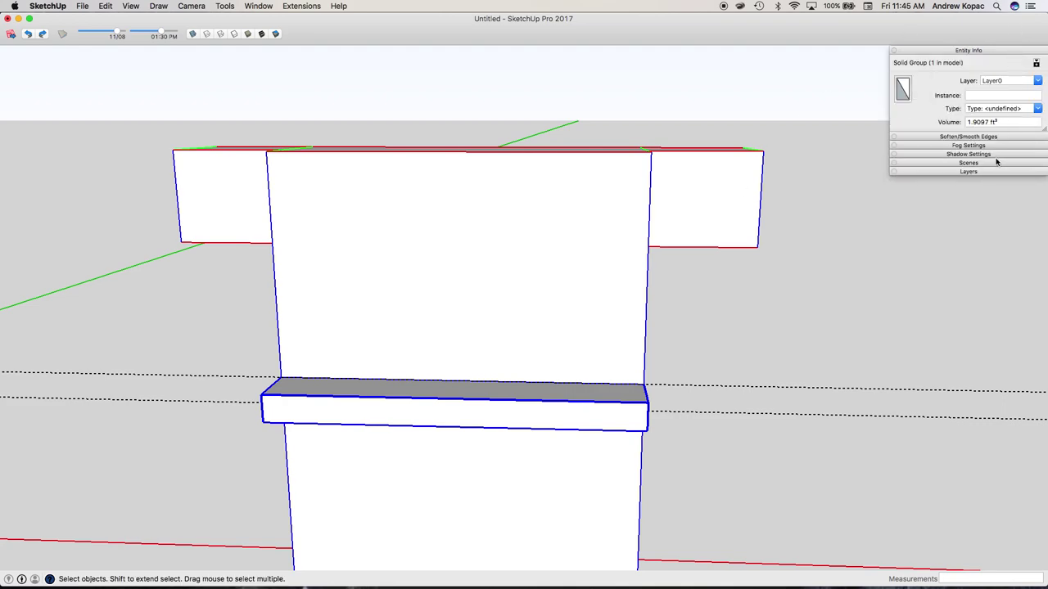
{"action": "left_click", "coordinate": [968, 171]}
{"action": "left_click", "coordinate": [588, 215]}
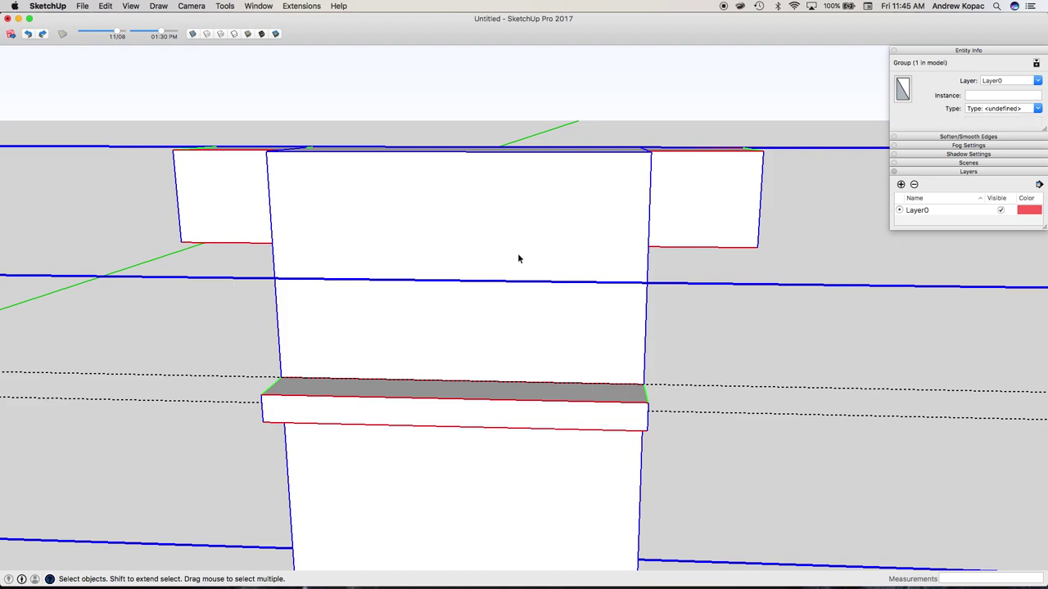
{"action": "scroll", "coordinate": [512, 256], "scroll_direction": "down", "scroll_amount": 5}
{"action": "scroll", "coordinate": [529, 250], "scroll_direction": "up", "scroll_amount": 4}
{"action": "middle_click_drag", "start_coordinate": [528, 250], "coordinate": [528, 333]}
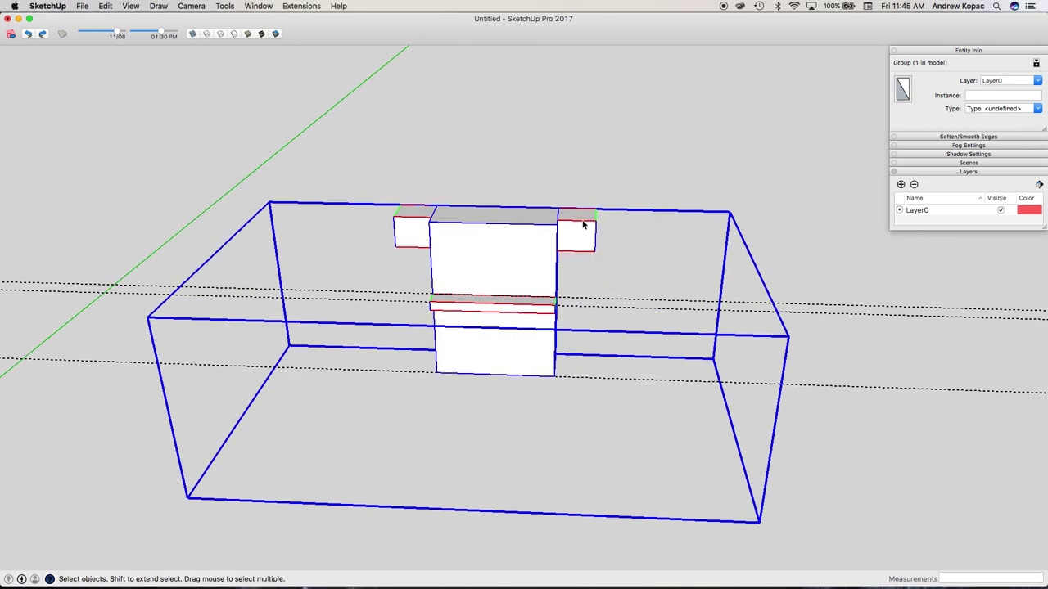
{"action": "left_click", "coordinate": [582, 222]}
{"action": "left_click", "coordinate": [507, 311]}
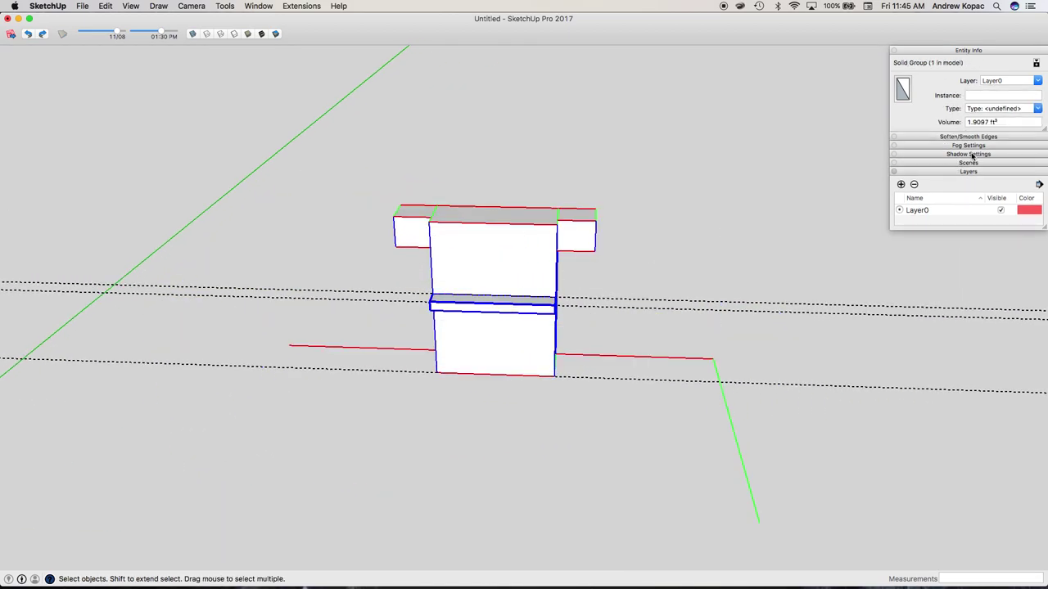
{"action": "left_click_drag", "start_coordinate": [1045, 232], "coordinate": [1045, 329]}
Assign the mantel to a new layer named 'mantel' and toggle its visibility off and on
{"action": "left_click", "coordinate": [1011, 82]}
{"action": "type", "text": "mantel"}
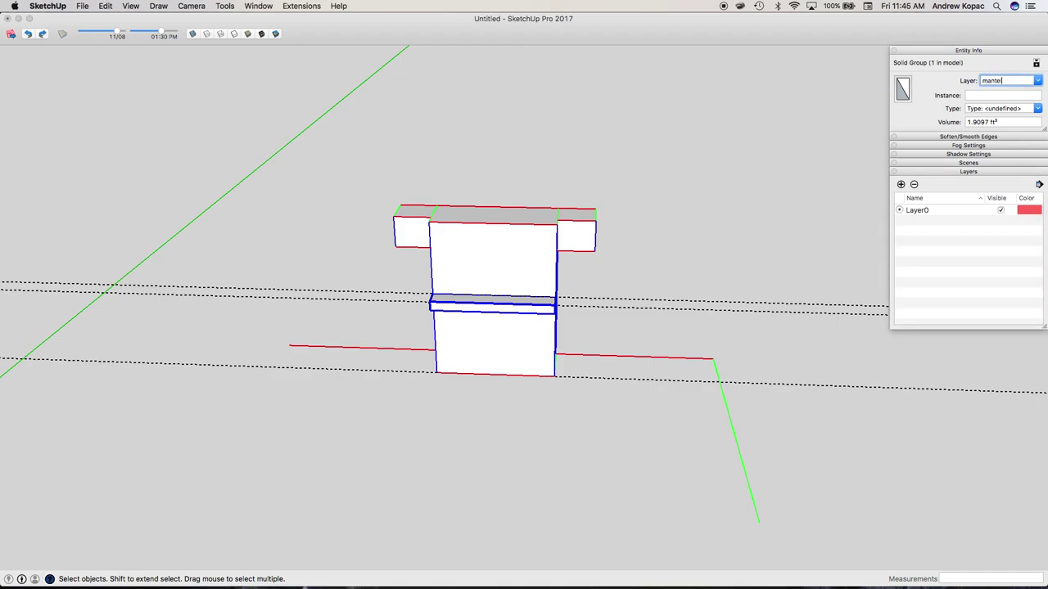
{"action": "key", "text": "Return"}
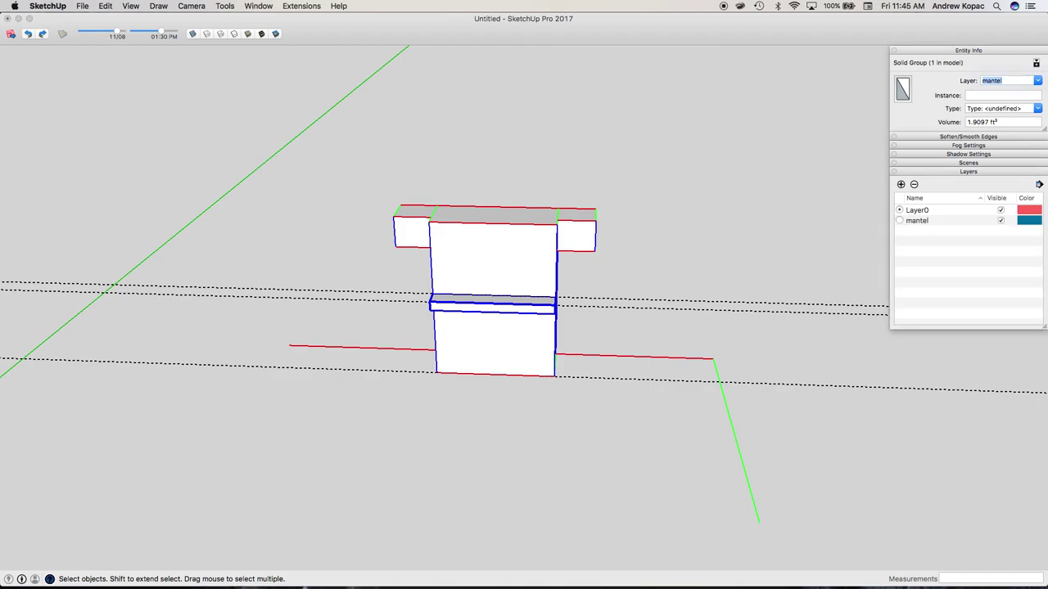
{"action": "left_click", "coordinate": [1000, 223]}
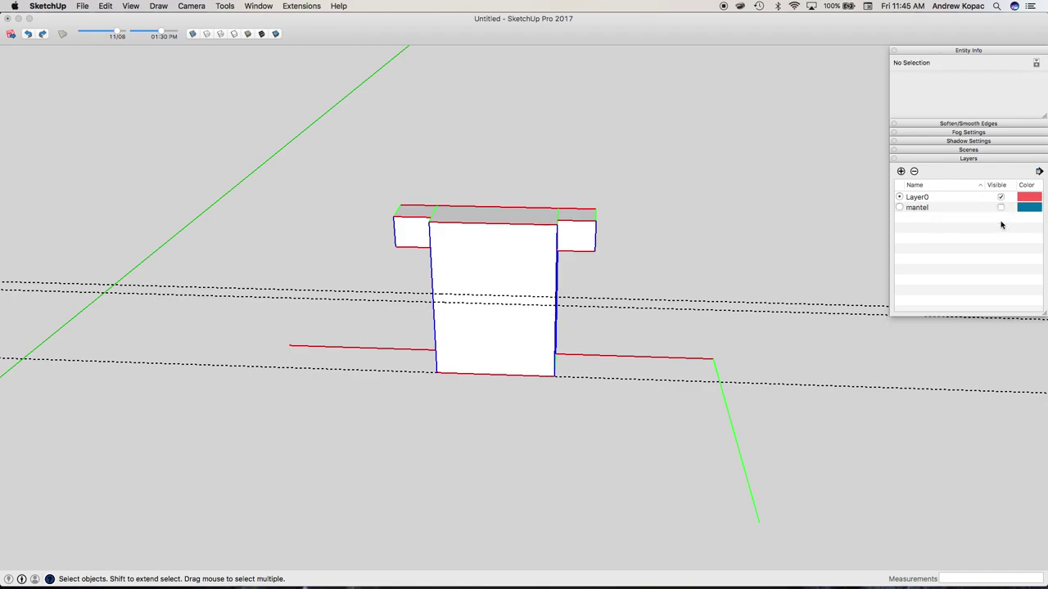
{"action": "left_click", "coordinate": [1000, 207]}
{"action": "double_click", "coordinate": [1000, 207]}
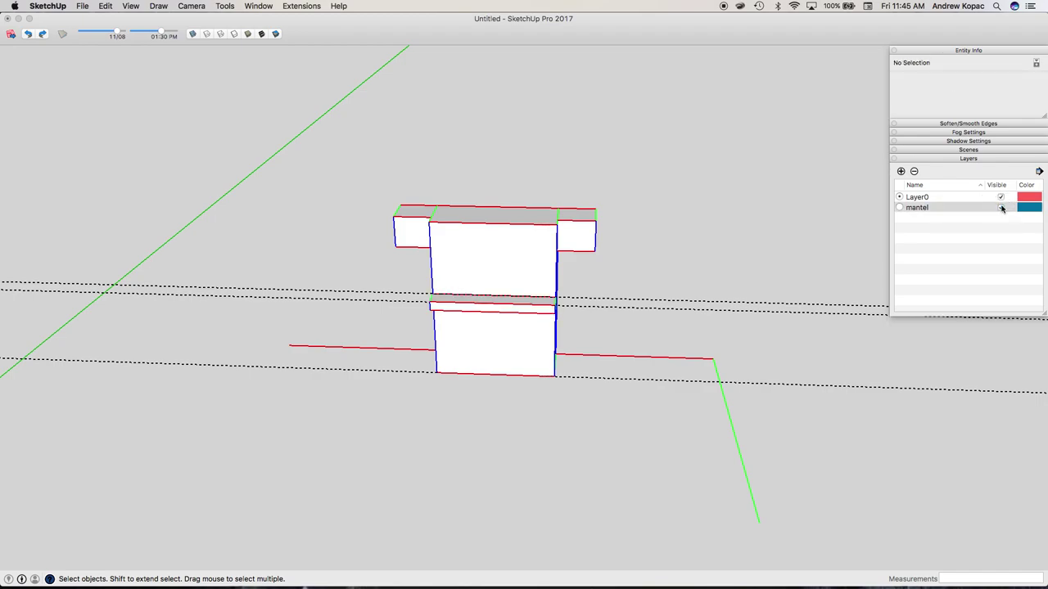
{"action": "left_click", "coordinate": [1000, 207]}
{"action": "left_click", "coordinate": [1000, 207]}
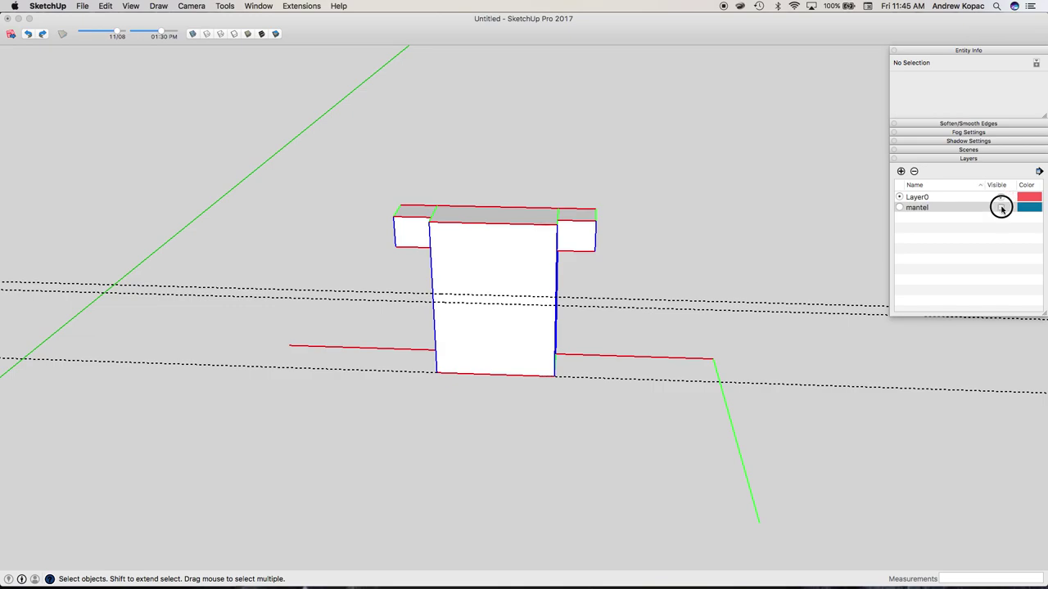
{"action": "left_click", "coordinate": [1038, 171]}
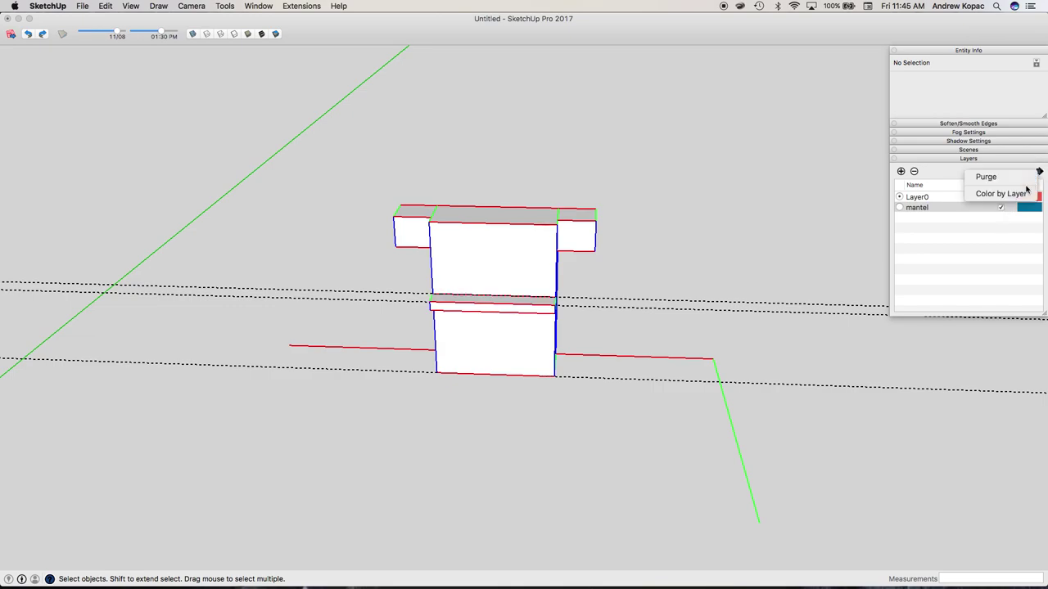
Turn Color by Layer on, orbit to the model's right side, then turn it back off
{"action": "left_click", "coordinate": [982, 195]}
{"action": "key", "text": "o"}
{"action": "left_click_drag", "start_coordinate": [592, 286], "coordinate": [246, 281]}
{"action": "scroll", "coordinate": [441, 293], "scroll_direction": "up", "scroll_amount": 6}
{"action": "left_click", "coordinate": [1039, 172]}
{"action": "left_click", "coordinate": [1021, 185]}
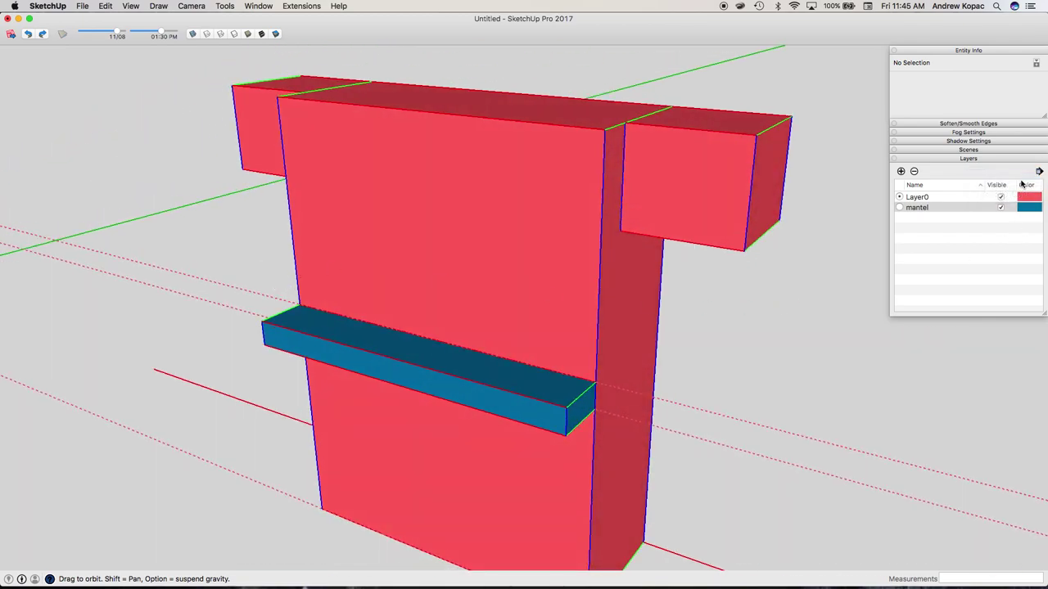
{"action": "left_click", "coordinate": [1040, 173]}
{"action": "left_click", "coordinate": [1014, 197]}
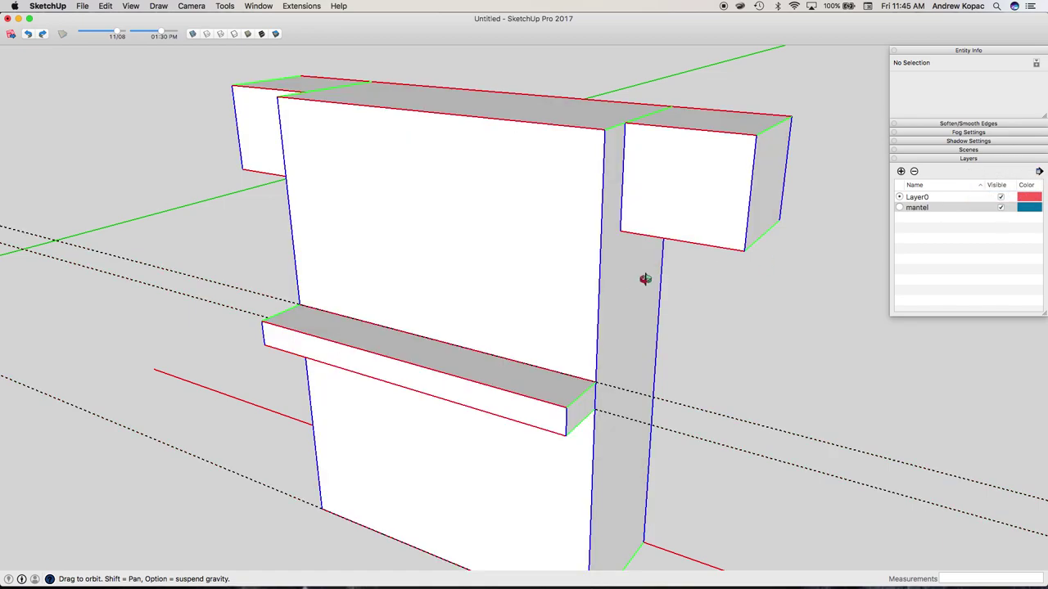
Open the mantel group for editing and toggle Hide Rest of Model on and off
{"action": "middle_click_drag", "start_coordinate": [554, 329], "coordinate": [464, 369]}
{"action": "double_click", "coordinate": [463, 369]}
{"action": "middle_click_drag", "start_coordinate": [426, 328], "coordinate": [617, 365]}
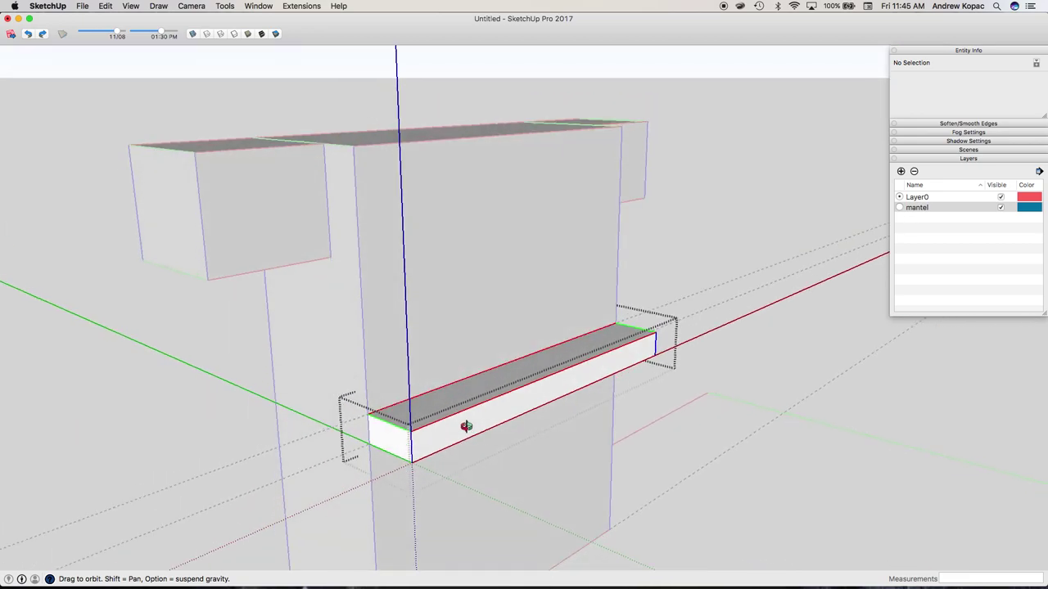
{"action": "key", "text": "shift+h"}
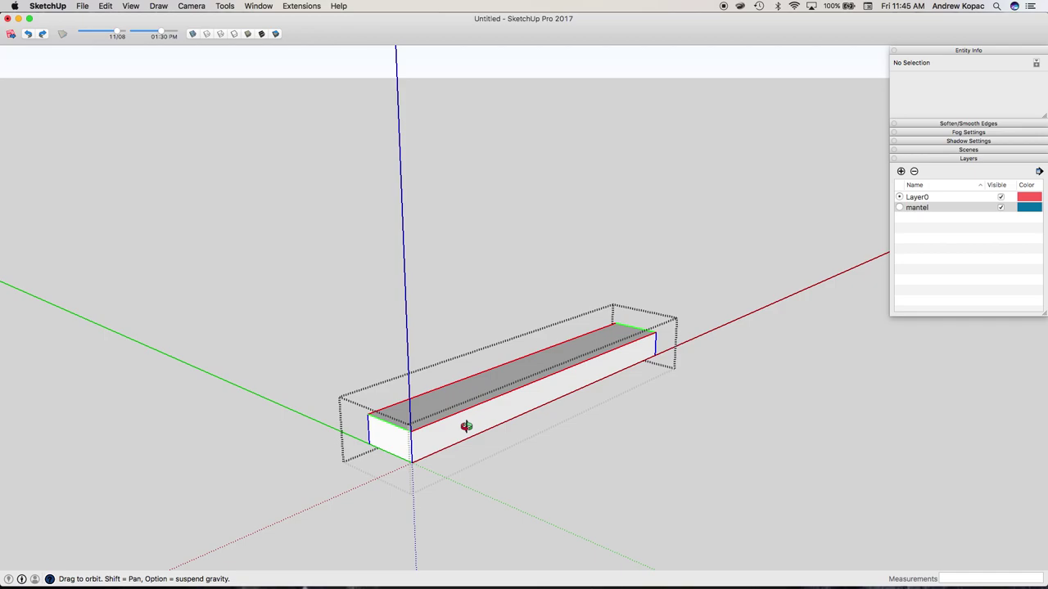
{"action": "key", "text": "h"}
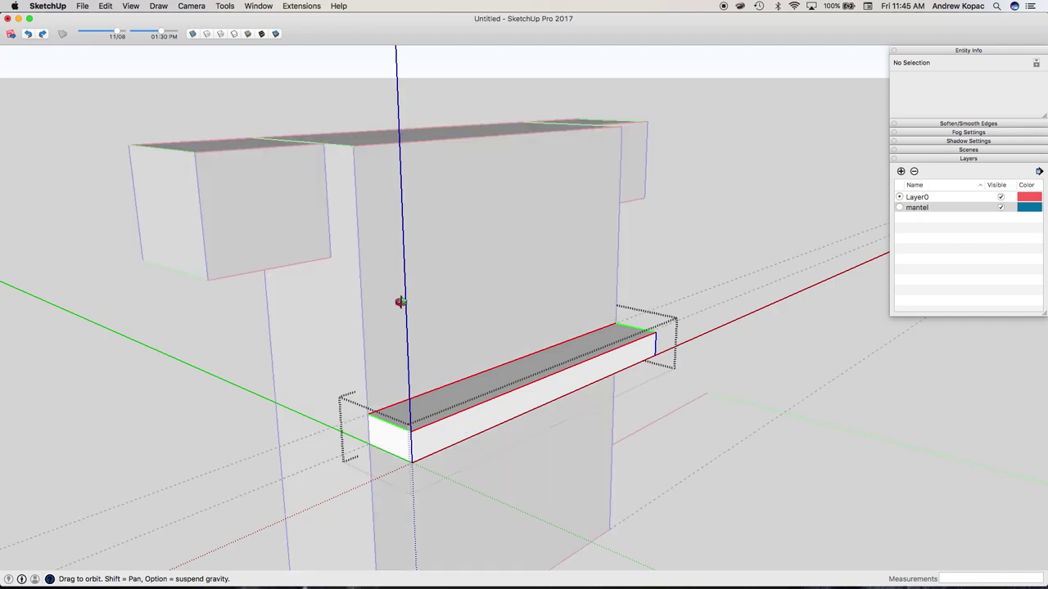
Orbit to face the mantel head-on, then to an angled side view, and show all windows
{"action": "left_click", "coordinate": [146, 5]}
{"action": "mouse_move", "coordinate": [176, 5]}
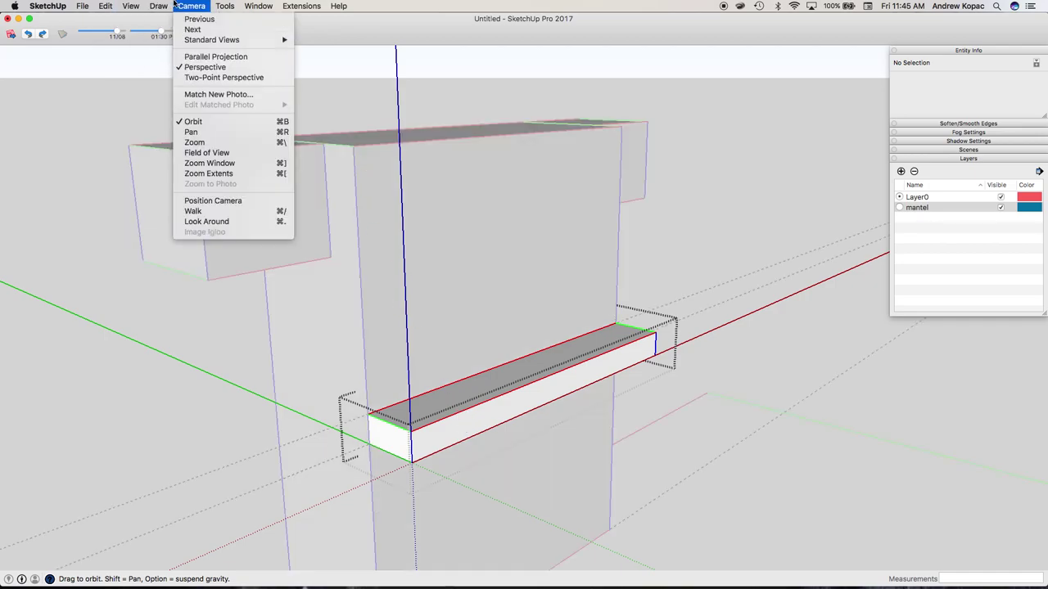
{"action": "left_click", "coordinate": [224, 375]}
{"action": "mouse_move", "coordinate": [384, 384]}
{"action": "left_mouse_down"}
{"action": "mouse_move", "coordinate": [273, 410]}
{"action": "mouse_move", "coordinate": [423, 402]}
{"action": "mouse_move", "coordinate": [385, 398]}
{"action": "left_mouse_up"}
{"action": "key", "text": "space"}
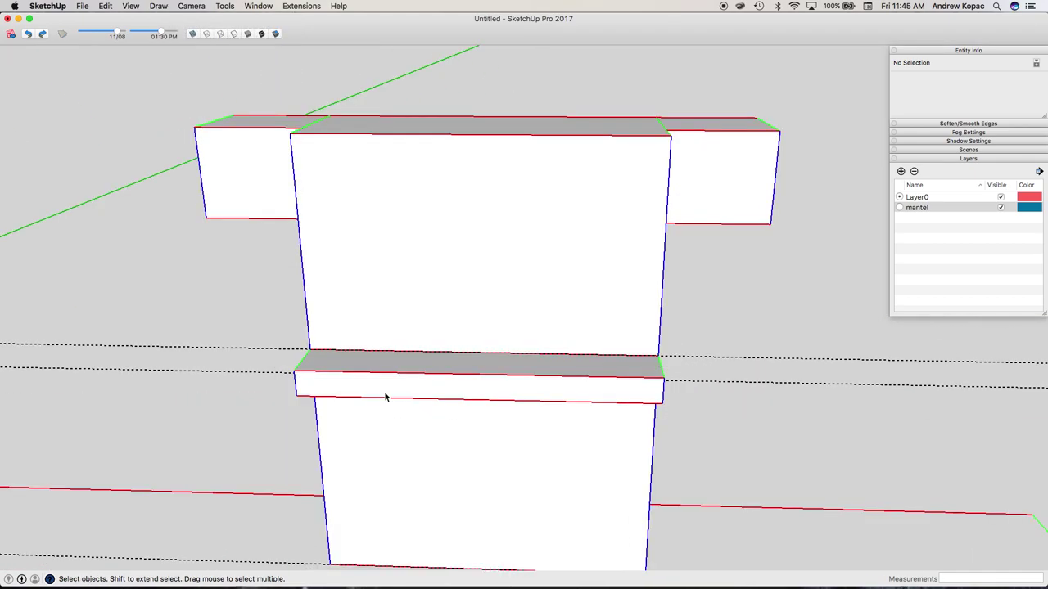
{"action": "scroll", "coordinate": [440, 346], "scroll_direction": "down", "scroll_amount": 2}
{"action": "middle_click_drag", "start_coordinate": [439, 347], "coordinate": [475, 357]}
{"action": "key", "text": "ctrl+Up"}
{"action": "left_click", "coordinate": [281, 348]}
{"action": "key", "text": "ctrl+Up"}
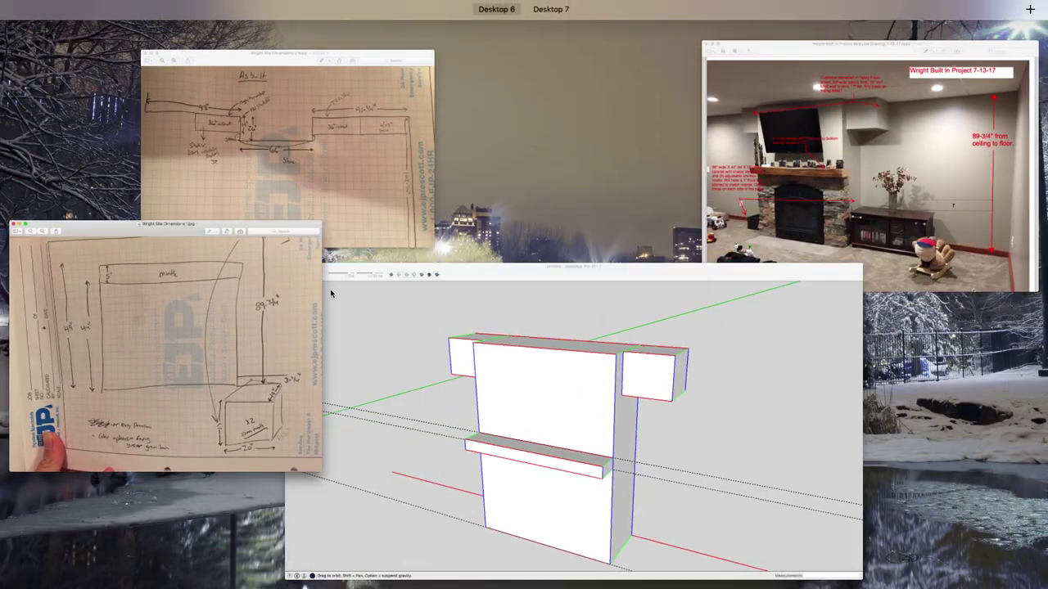
{"action": "left_click", "coordinate": [368, 123]}
{"action": "left_click_drag", "start_coordinate": [347, 134], "coordinate": [670, 58]}
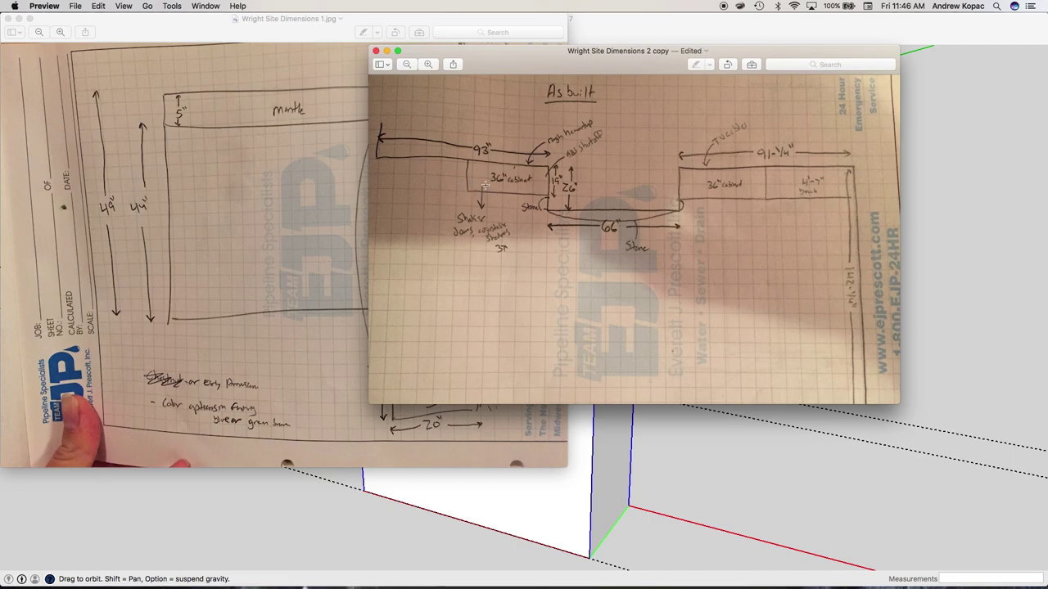
{"action": "left_click", "coordinate": [633, 434]}
{"action": "mouse_move", "coordinate": [631, 431]}
{"action": "left_mouse_down"}
{"action": "mouse_move", "coordinate": [498, 428]}
{"action": "mouse_move", "coordinate": [456, 367]}
{"action": "left_mouse_up"}
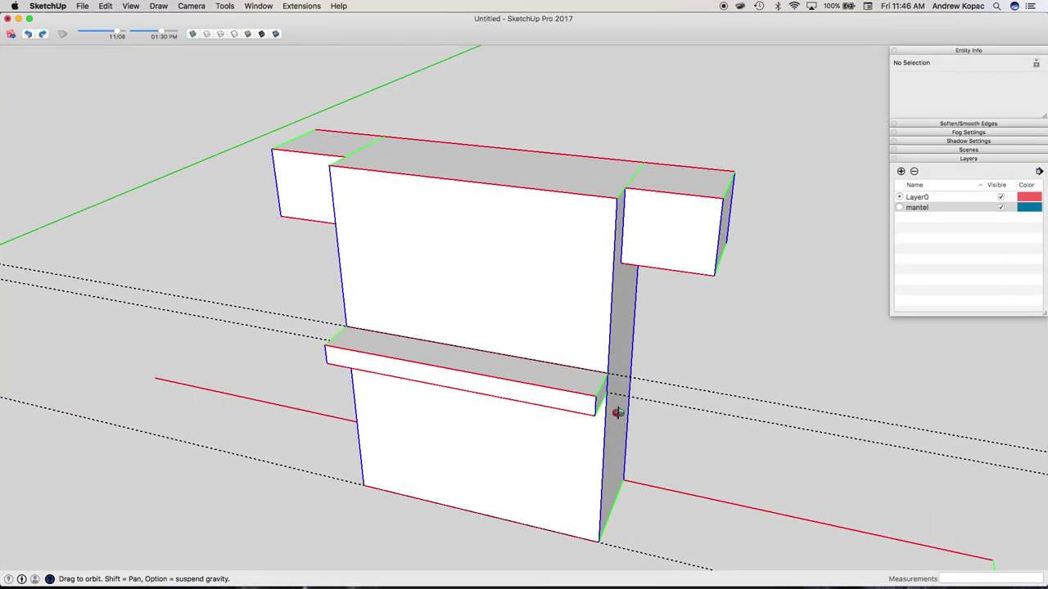
{"action": "key", "text": "ctrl+Up"}
{"action": "left_click", "coordinate": [875, 328]}
{"action": "scroll", "coordinate": [705, 329], "scroll_direction": "down", "scroll_amount": 5}
{"action": "scroll", "coordinate": [705, 329], "scroll_direction": "down", "scroll_amount": 2}
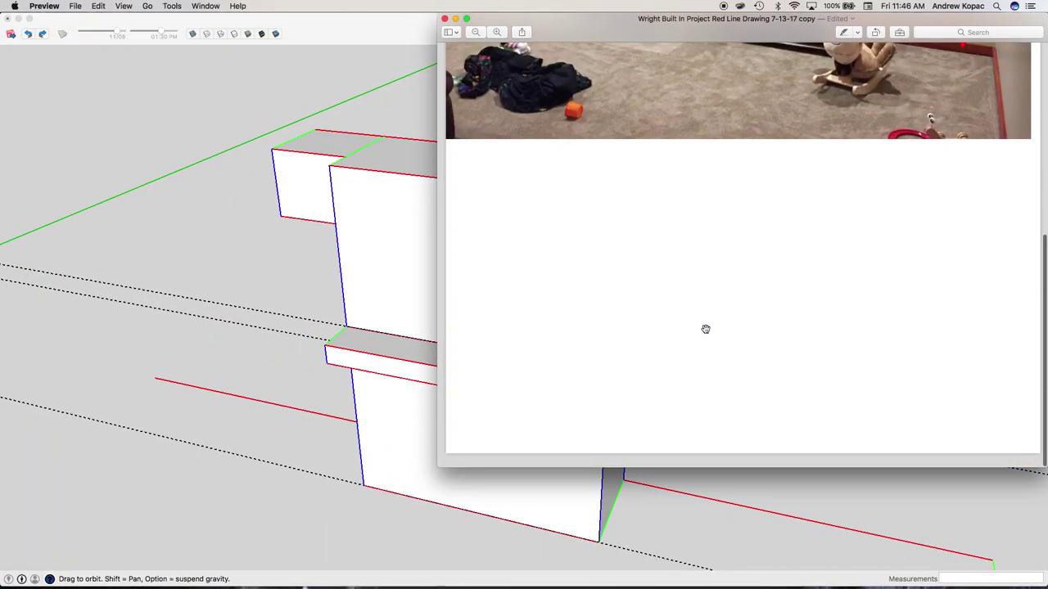
{"action": "scroll", "coordinate": [706, 329], "scroll_direction": "up", "scroll_amount": 5}
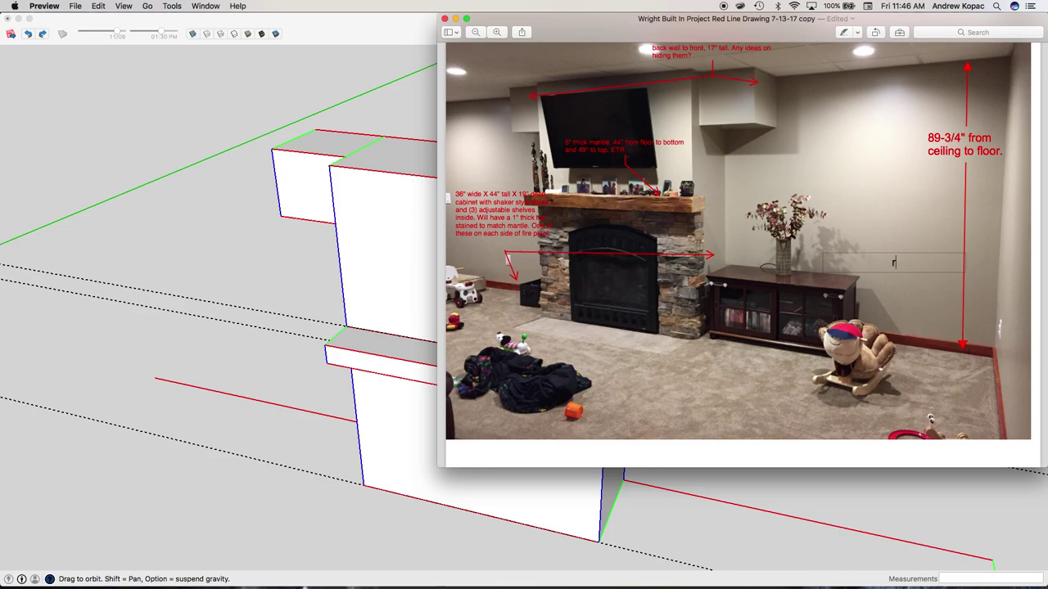
{"action": "key", "text": "ctrl+Up"}
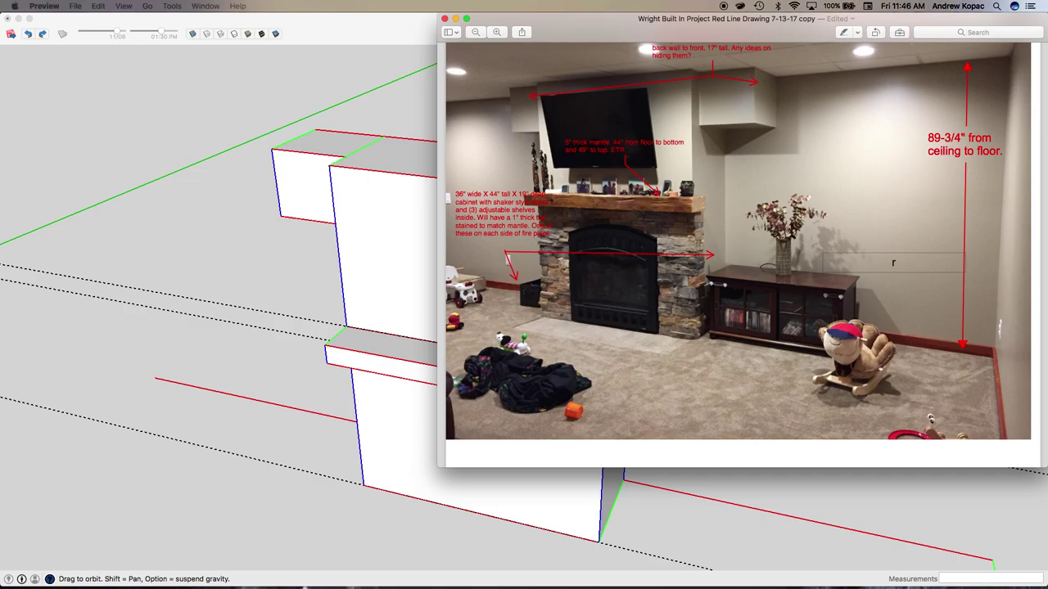
{"action": "key", "text": "ctrl+Up"}
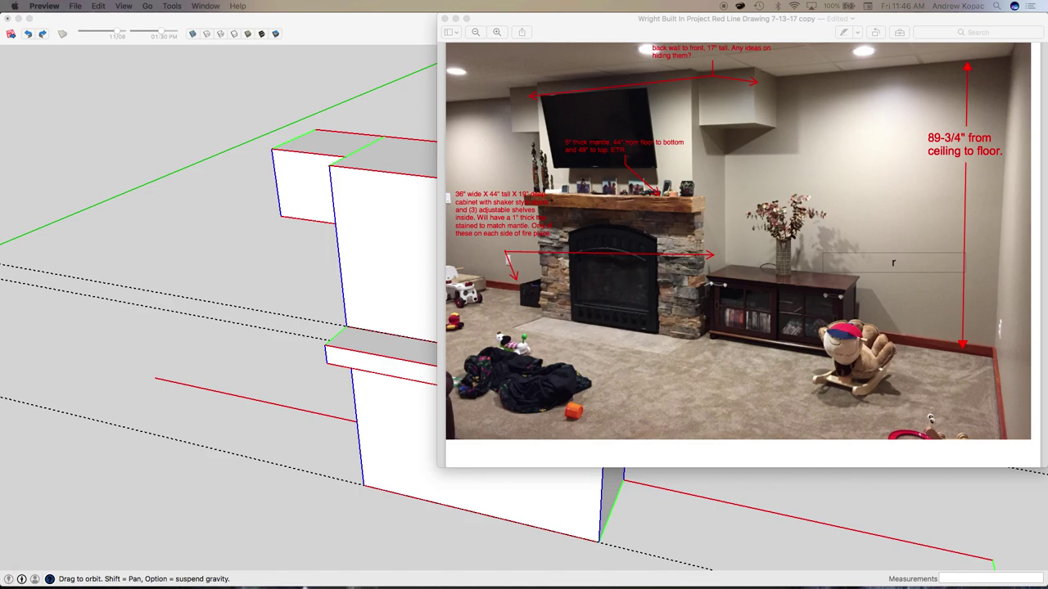
{"action": "left_click", "coordinate": [893, 263]}
{"action": "key", "text": "super+Tab"}
{"action": "left_click_drag", "start_coordinate": [323, 587], "coordinate": [473, 133]}
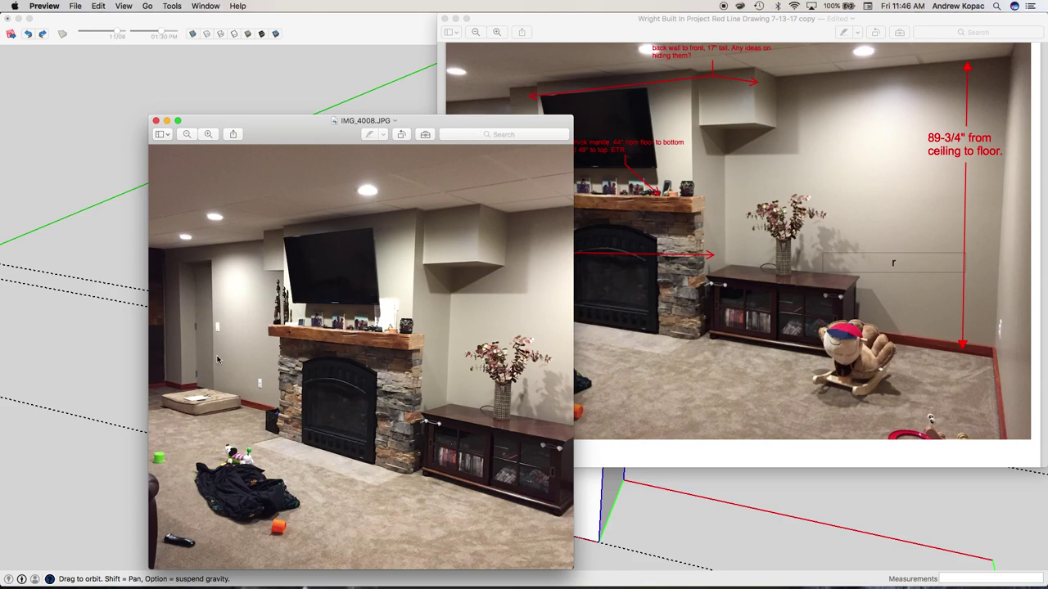
{"action": "left_click", "coordinate": [158, 122]}
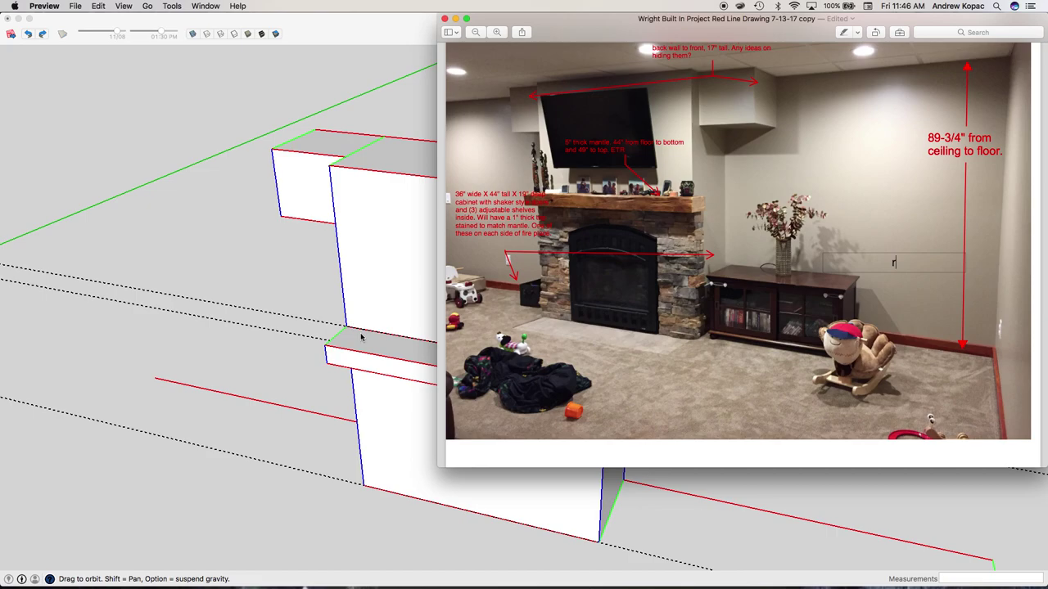
{"action": "left_click", "coordinate": [312, 337]}
{"action": "scroll", "coordinate": [312, 279], "scroll_direction": "down", "scroll_amount": 5}
{"action": "left_click_drag", "start_coordinate": [313, 279], "coordinate": [365, 252]}
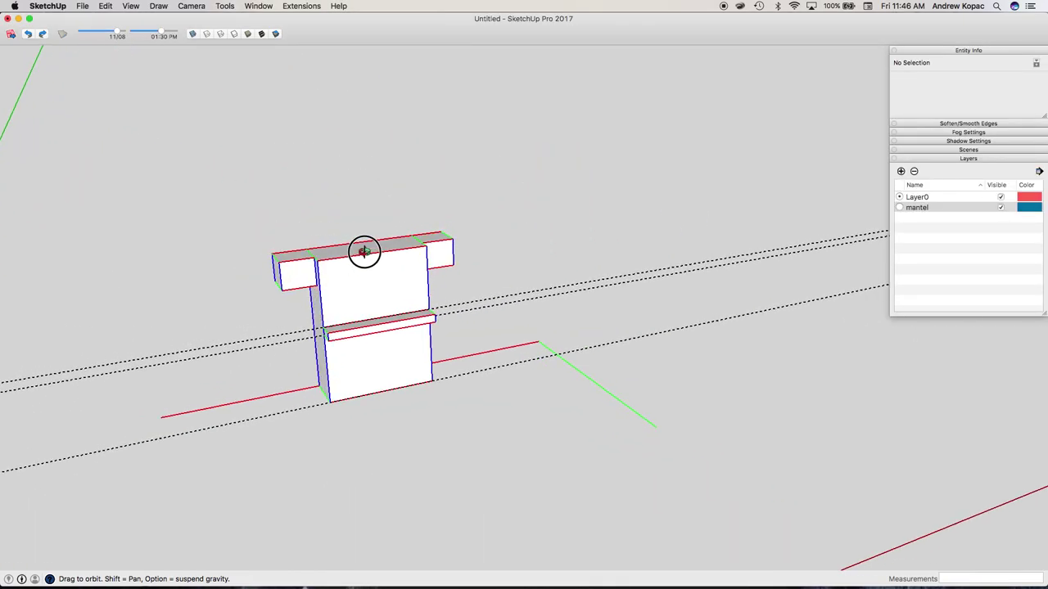
Open the wall group and draw the long floor line along the red axis
{"action": "scroll", "coordinate": [391, 367], "scroll_direction": "up", "scroll_amount": 8}
{"action": "scroll", "coordinate": [415, 343], "scroll_direction": "down", "scroll_amount": 7}
{"action": "left_click_drag", "start_coordinate": [415, 343], "coordinate": [199, 379]}
{"action": "scroll", "coordinate": [74, 449], "scroll_direction": "up", "scroll_amount": 5}
{"action": "key", "text": "space"}
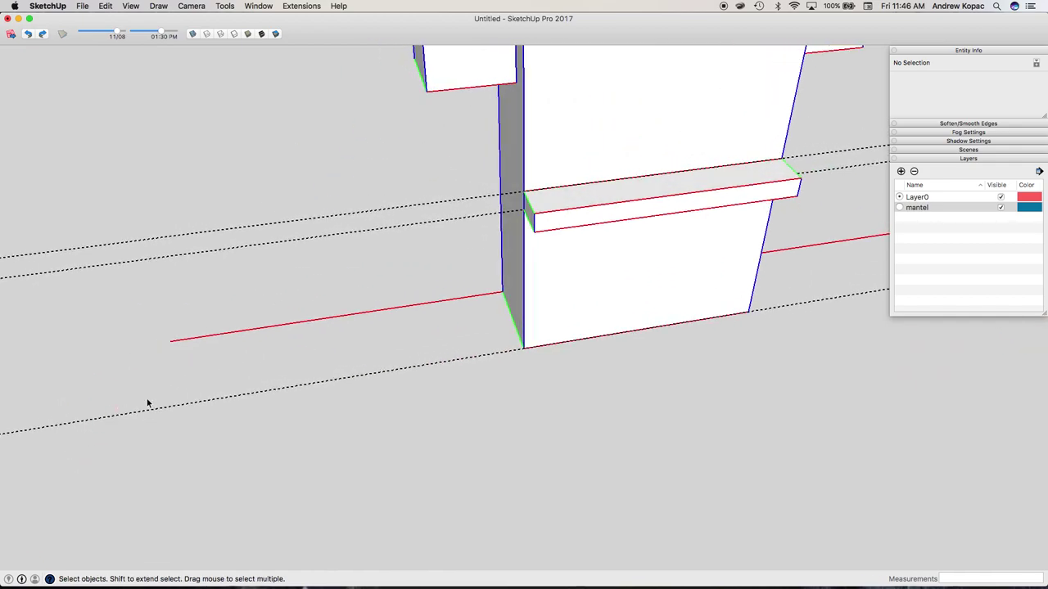
{"action": "double_click", "coordinate": [174, 343]}
{"action": "key", "text": "l"}
{"action": "left_click", "coordinate": [170, 340]}
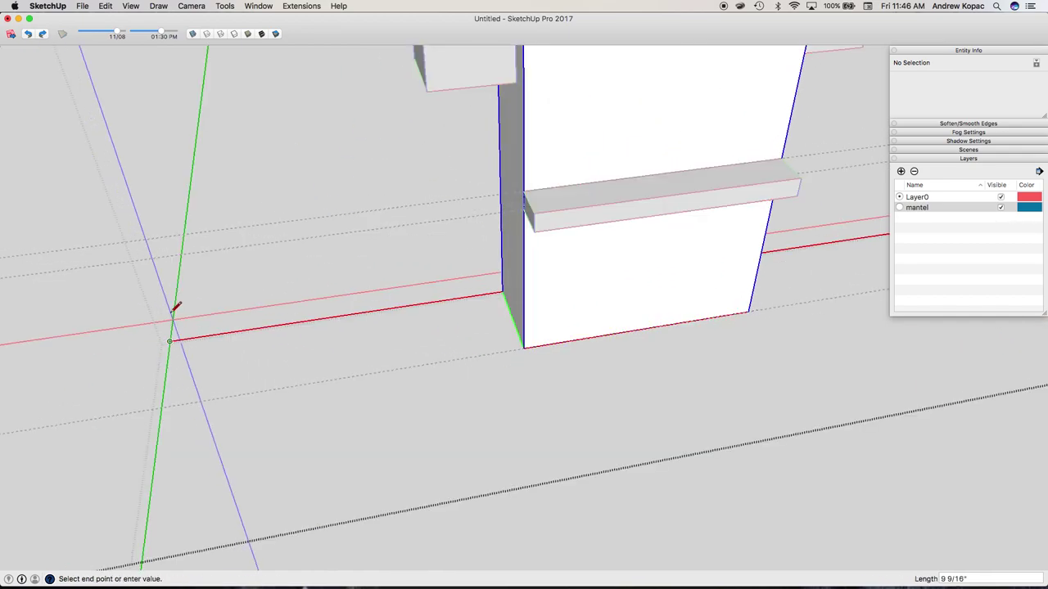
{"action": "scroll", "coordinate": [98, 328], "scroll_direction": "down", "scroll_amount": 4}
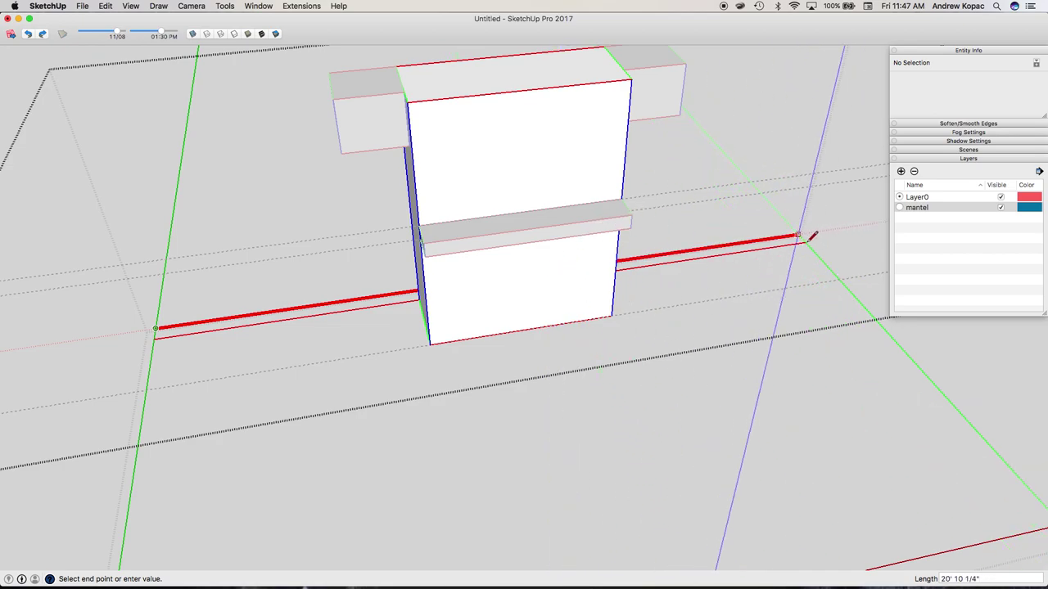
{"action": "scroll", "coordinate": [816, 253], "scroll_direction": "up", "scroll_amount": 5}
{"action": "left_click", "coordinate": [757, 193]}
Add a 6" segment and a green-axis line to close the side-wall outline
{"action": "left_click", "coordinate": [796, 189]}
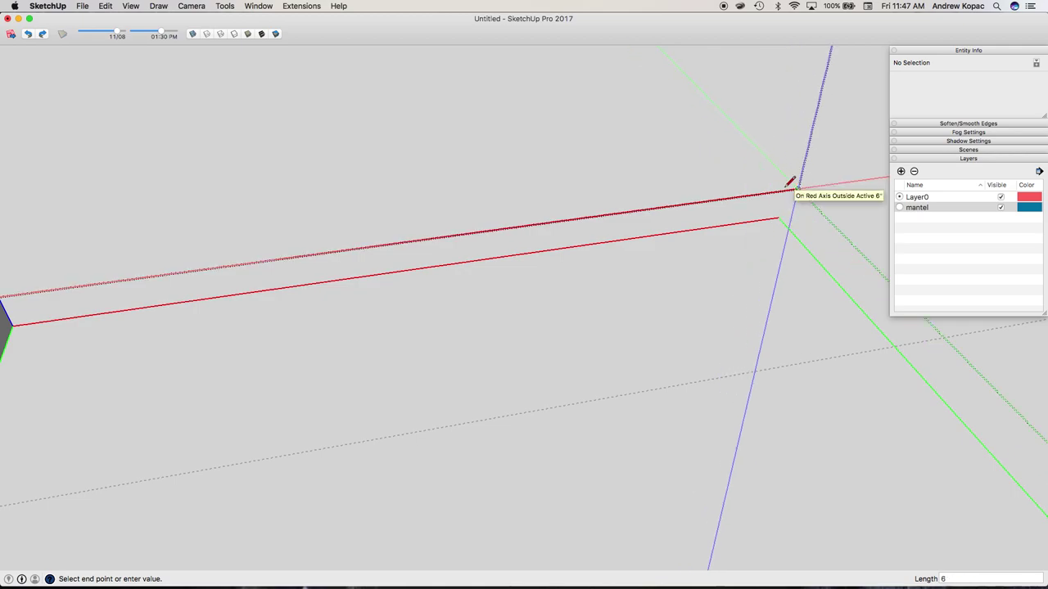
{"action": "scroll", "coordinate": [540, 155], "scroll_direction": "down", "scroll_amount": 1}
{"action": "scroll", "coordinate": [429, 232], "scroll_direction": "down", "scroll_amount": 8}
{"action": "scroll", "coordinate": [542, 332], "scroll_direction": "up", "scroll_amount": 5}
{"action": "key", "text": "shift"}
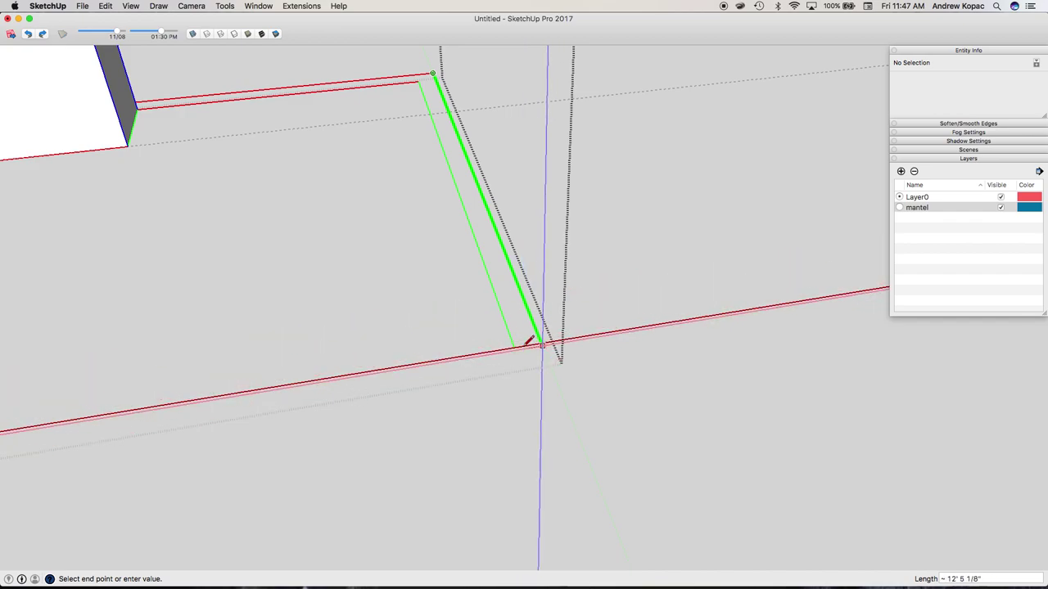
{"action": "left_click", "coordinate": [517, 340]}
{"action": "left_click", "coordinate": [515, 344]}
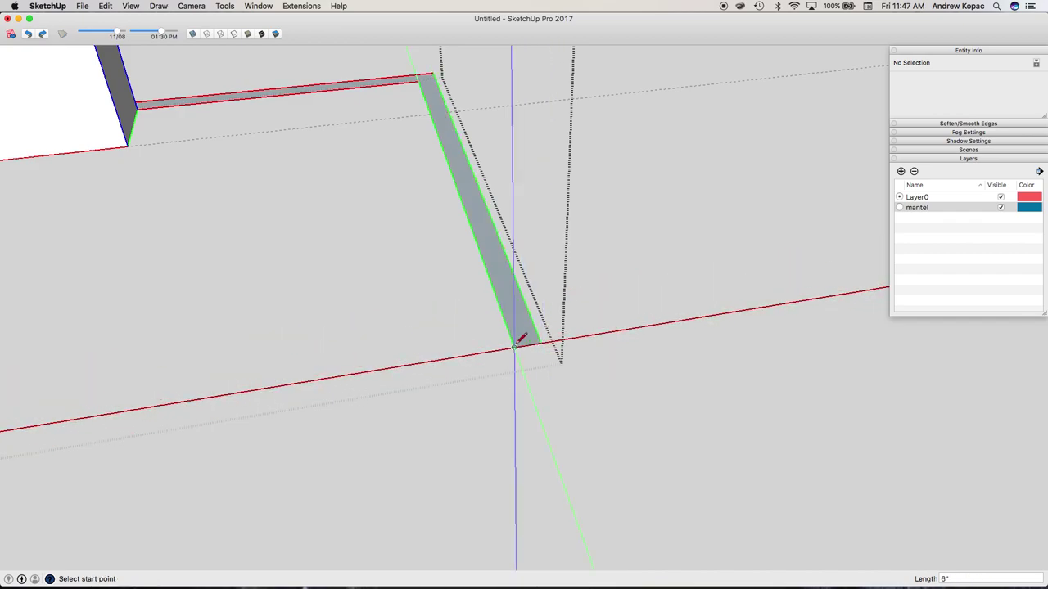
Push/Pull the side-wall face up to full wall height, about 7' 5 3/4"
{"action": "key", "text": "p"}
{"action": "left_click", "coordinate": [519, 340]}
{"action": "scroll", "coordinate": [518, 311], "scroll_direction": "down", "scroll_amount": 5}
{"action": "left_click", "coordinate": [351, 141]}
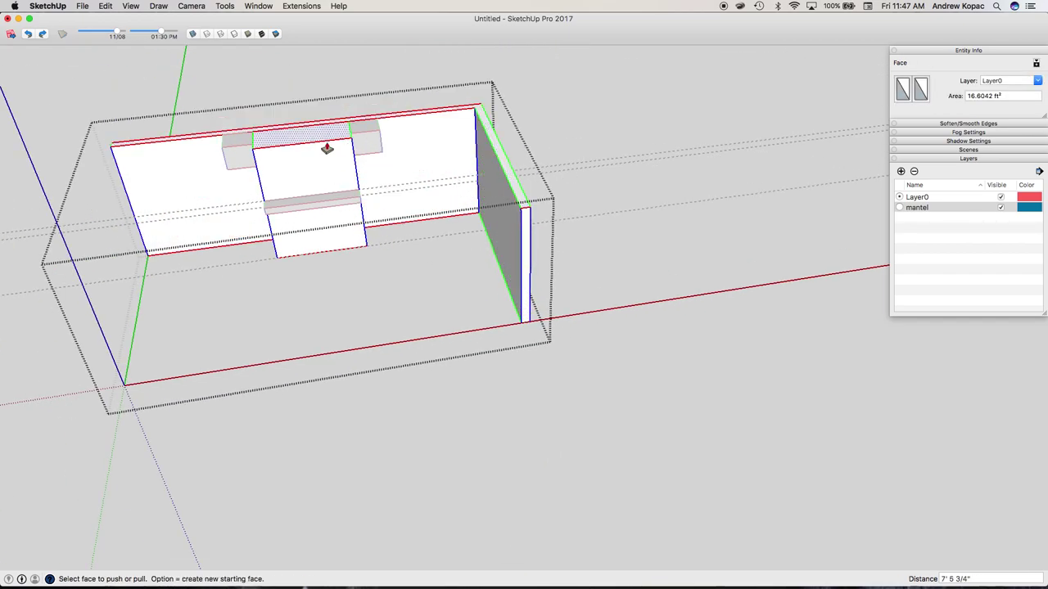
Leave the wall group and draw a rectangle across the wall tops for the ceiling
{"action": "scroll", "coordinate": [197, 144], "scroll_direction": "up", "scroll_amount": 2}
{"action": "key", "text": "space"}
{"action": "key", "text": "Escape"}
{"action": "scroll", "coordinate": [136, 143], "scroll_direction": "up", "scroll_amount": 2}
{"action": "key", "text": "r"}
{"action": "left_click", "coordinate": [90, 149]}
{"action": "key", "text": "Escape"}
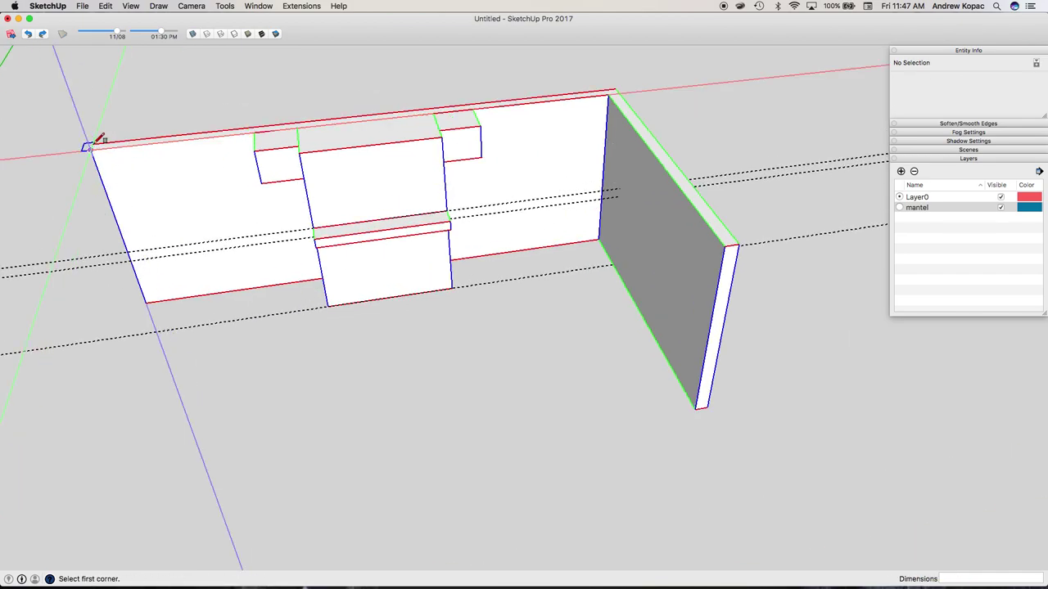
{"action": "scroll", "coordinate": [96, 139], "scroll_direction": "down", "scroll_amount": 2}
{"action": "scroll", "coordinate": [93, 145], "scroll_direction": "up", "scroll_amount": 3}
{"action": "left_click", "coordinate": [91, 148]}
{"action": "scroll", "coordinate": [92, 148], "scroll_direction": "down", "scroll_amount": 4}
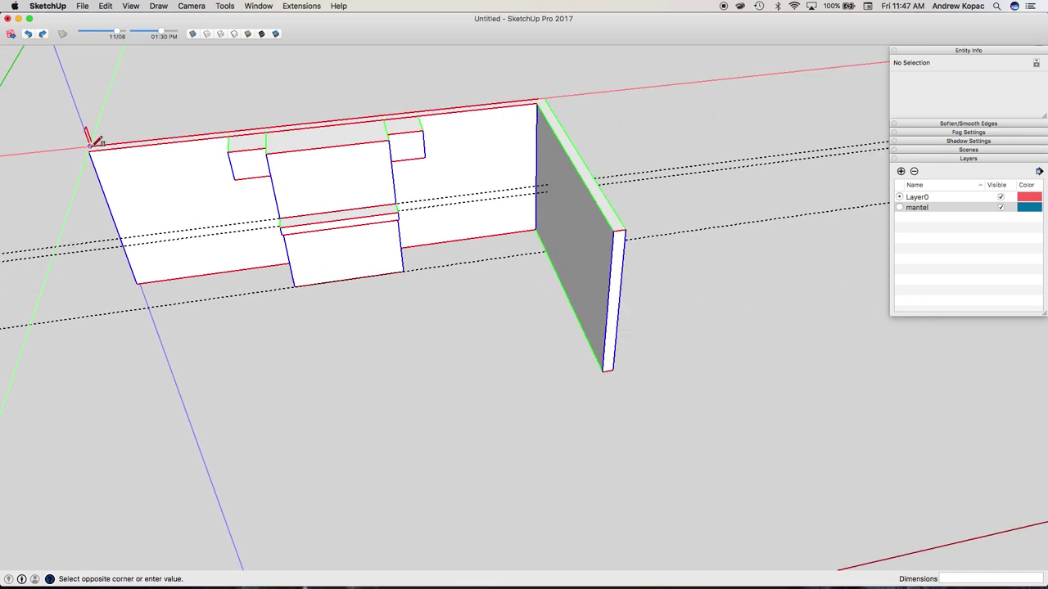
{"action": "left_click", "coordinate": [531, 216]}
Group the ceiling and assign it to a new Ceiling layer, leaving a stray layer c
{"action": "key", "text": "space"}
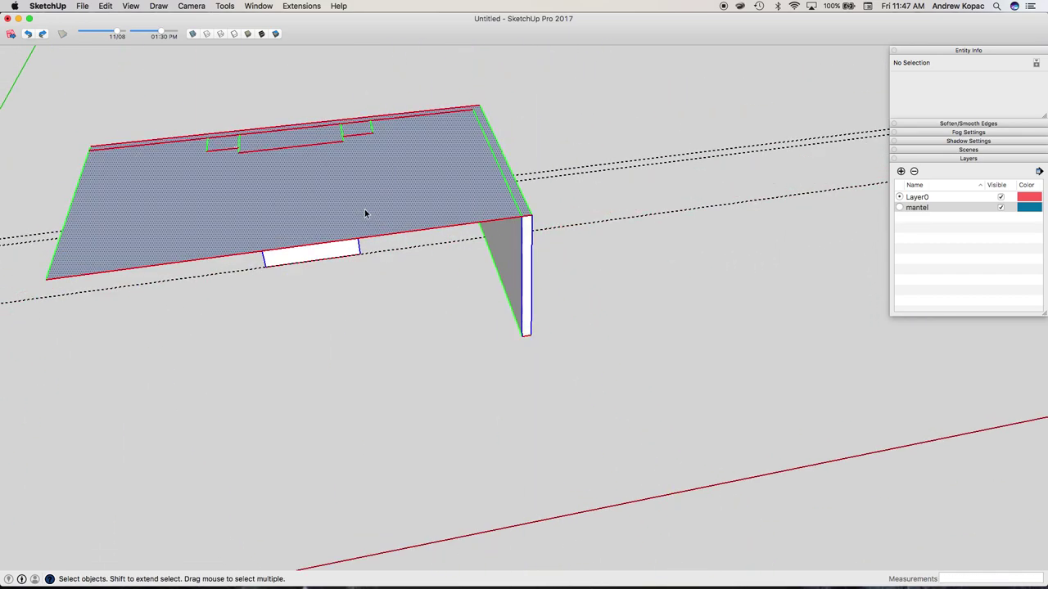
{"action": "double_click", "coordinate": [365, 212]}
{"action": "key", "text": "g"}
{"action": "left_click", "coordinate": [997, 80]}
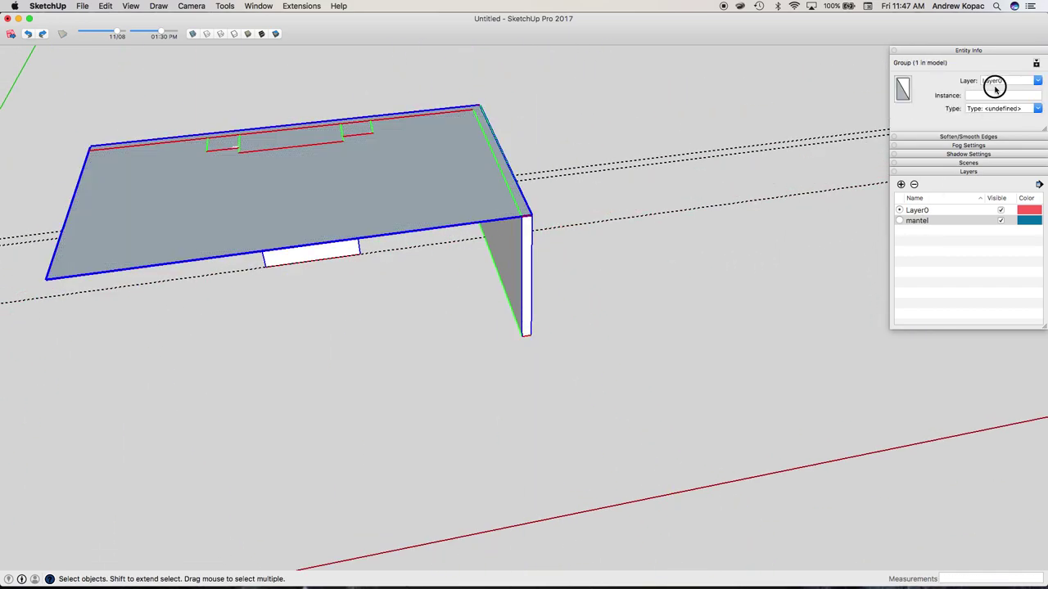
{"action": "type", "text": "Ceiling"}
{"action": "key", "text": "Return"}
{"action": "type", "text": "c"}
{"action": "left_click", "coordinate": [446, 224]}
{"action": "left_click", "coordinate": [357, 302]}
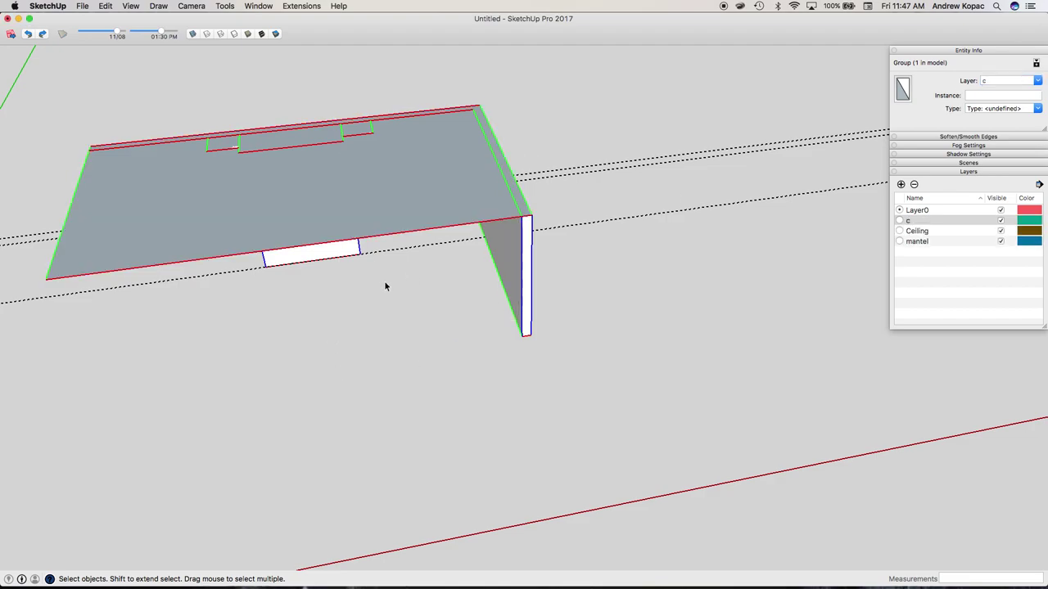
{"action": "key", "text": "o"}
{"action": "left_click_drag", "start_coordinate": [320, 296], "coordinate": [462, 147]}
{"action": "scroll", "coordinate": [238, 225], "scroll_direction": "up", "scroll_amount": 5}
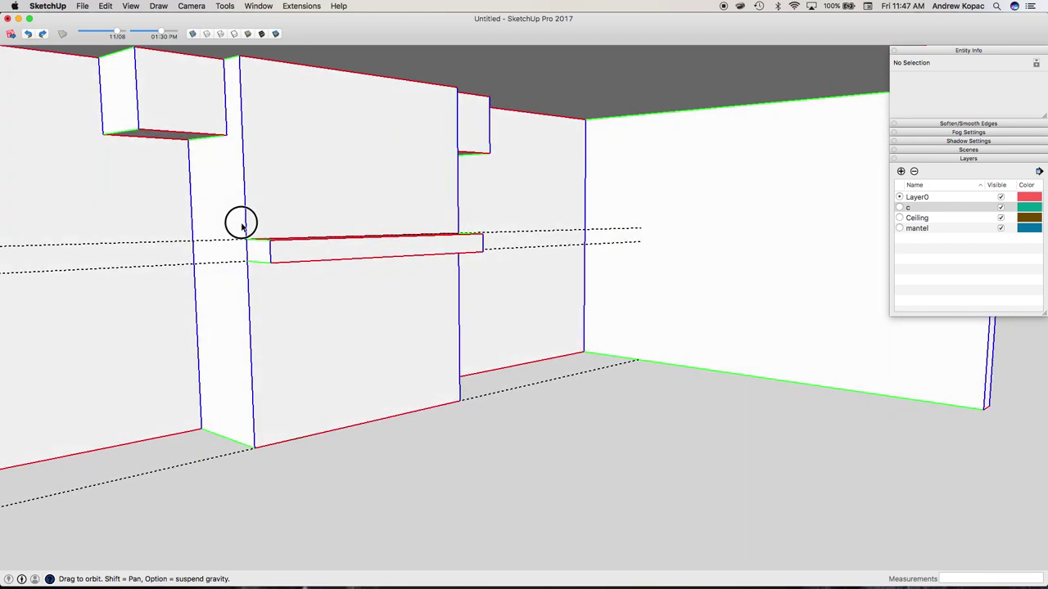
From below the model, draw the floor rectangle spanning beneath the walls
{"action": "scroll", "coordinate": [302, 253], "scroll_direction": "down", "scroll_amount": 5}
{"action": "left_click_drag", "start_coordinate": [303, 252], "coordinate": [365, 81]}
{"action": "left_click_drag", "start_coordinate": [356, 381], "coordinate": [358, 325]}
{"action": "scroll", "coordinate": [395, 345], "scroll_direction": "up", "scroll_amount": 3}
{"action": "scroll", "coordinate": [394, 345], "scroll_direction": "up", "scroll_amount": 3}
{"action": "key", "text": "r"}
{"action": "left_click", "coordinate": [392, 420]}
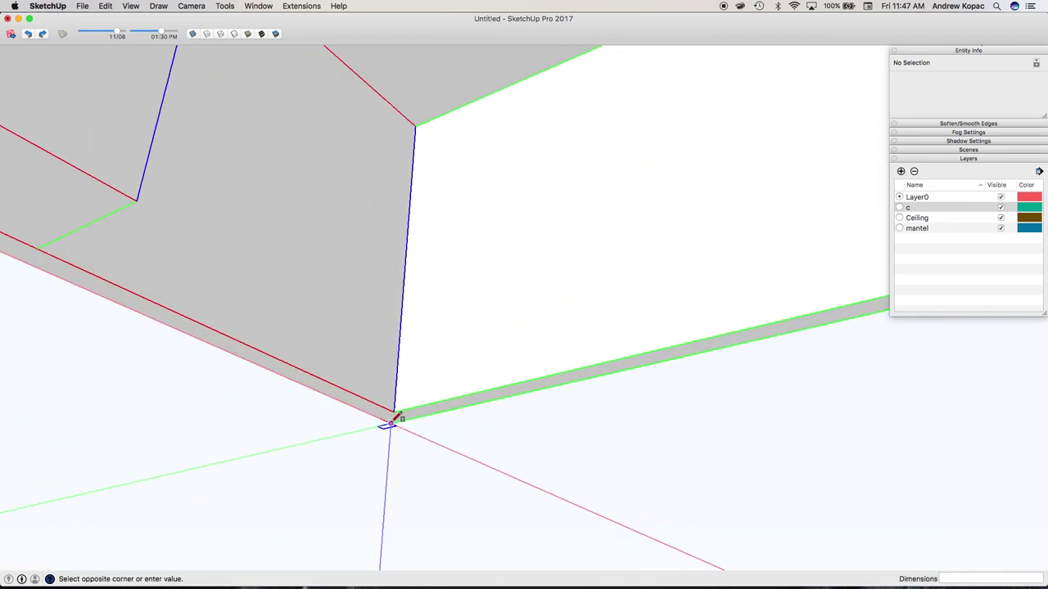
{"action": "scroll", "coordinate": [392, 420], "scroll_direction": "down", "scroll_amount": 3}
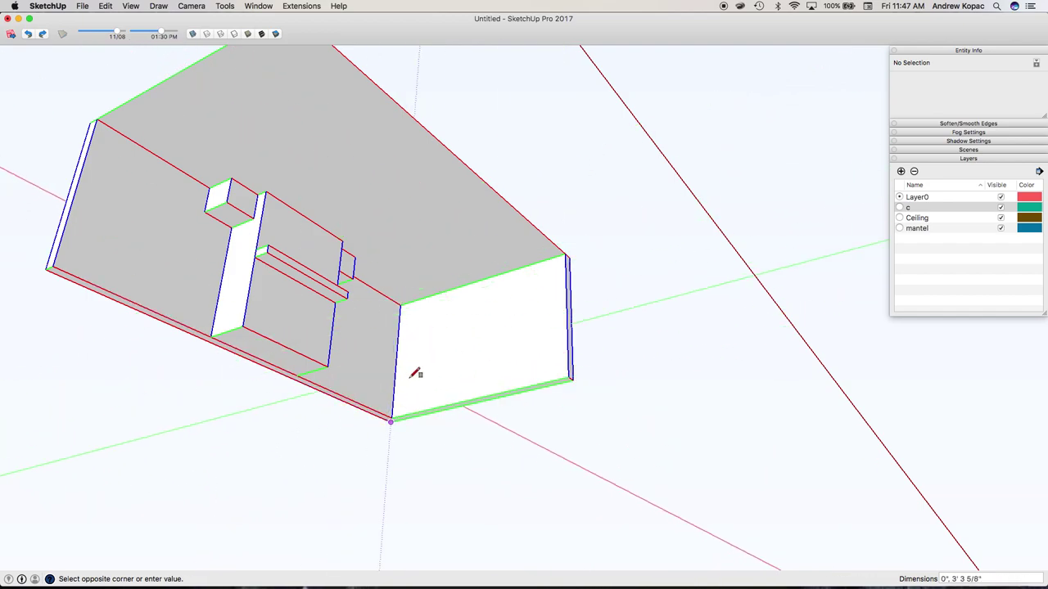
{"action": "key", "text": "Escape"}
{"action": "left_click", "coordinate": [45, 269]}
{"action": "scroll", "coordinate": [570, 377], "scroll_direction": "up", "scroll_amount": 5}
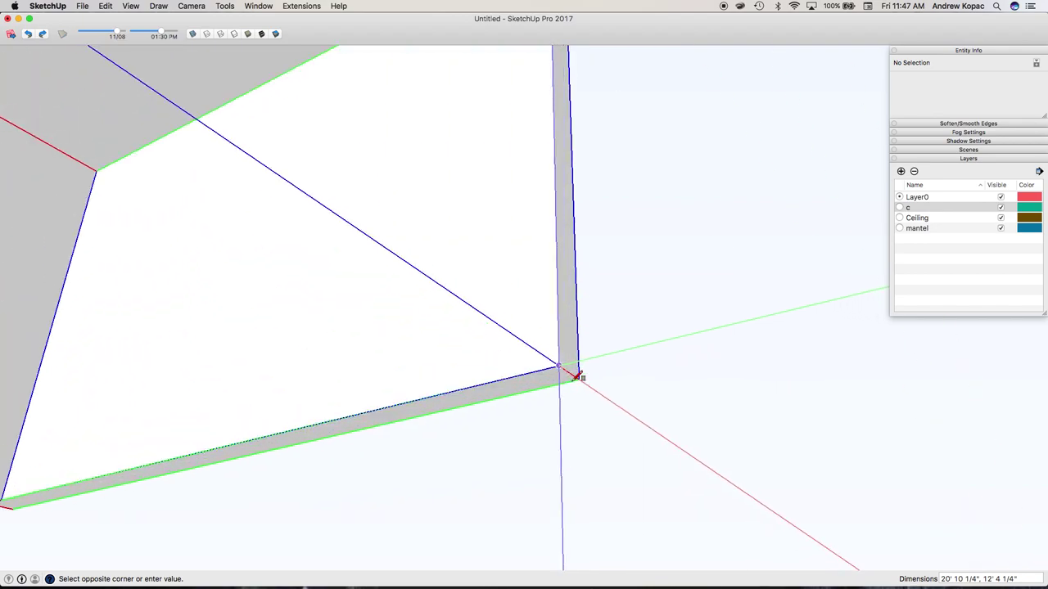
{"action": "left_click", "coordinate": [578, 372]}
Orbit to check the new floor, then group its face and edges
{"action": "middle_click_drag", "start_coordinate": [428, 260], "coordinate": [250, 440]}
{"action": "scroll", "coordinate": [475, 233], "scroll_direction": "down", "scroll_amount": 10}
{"action": "left_click_drag", "start_coordinate": [460, 244], "coordinate": [416, 272]}
{"action": "scroll", "coordinate": [155, 286], "scroll_direction": "up", "scroll_amount": 6}
{"action": "left_click_drag", "start_coordinate": [156, 287], "coordinate": [188, 318]}
{"action": "key", "text": "space"}
{"action": "left_click", "coordinate": [237, 334]}
{"action": "double_click", "coordinate": [237, 337]}
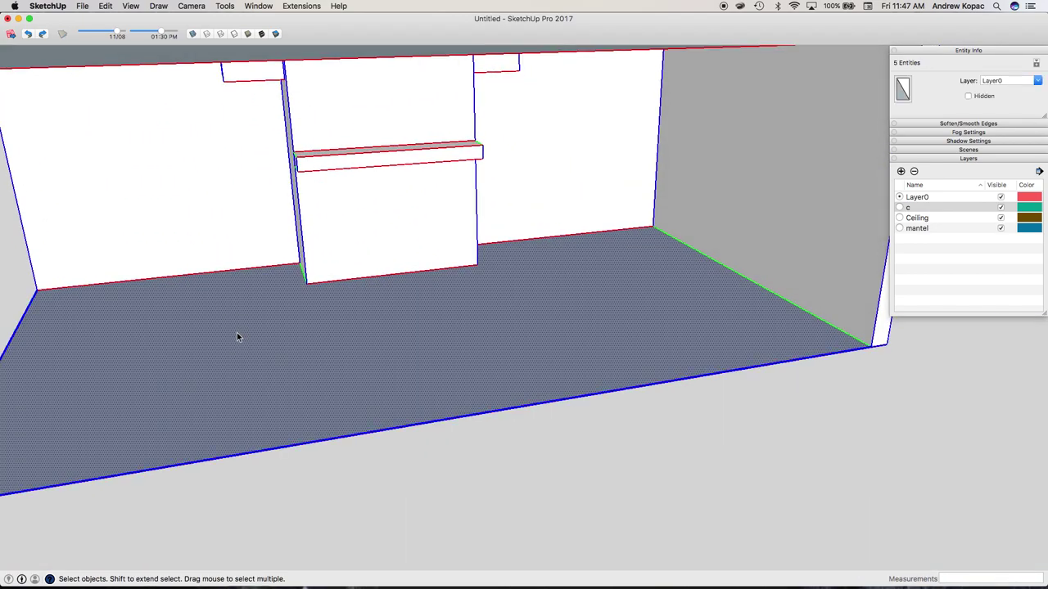
{"action": "key", "text": "g"}
Inside the floor group, apply Reverse Faces to flip the floor face
{"action": "double_click", "coordinate": [267, 356]}
{"action": "left_click", "coordinate": [283, 355]}
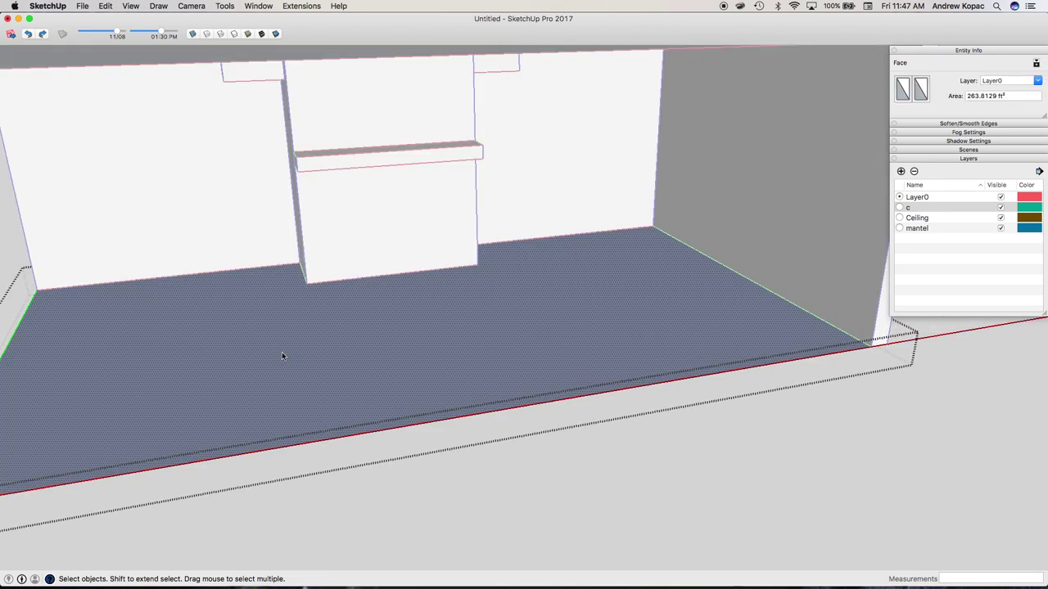
{"action": "right_click", "coordinate": [282, 354]}
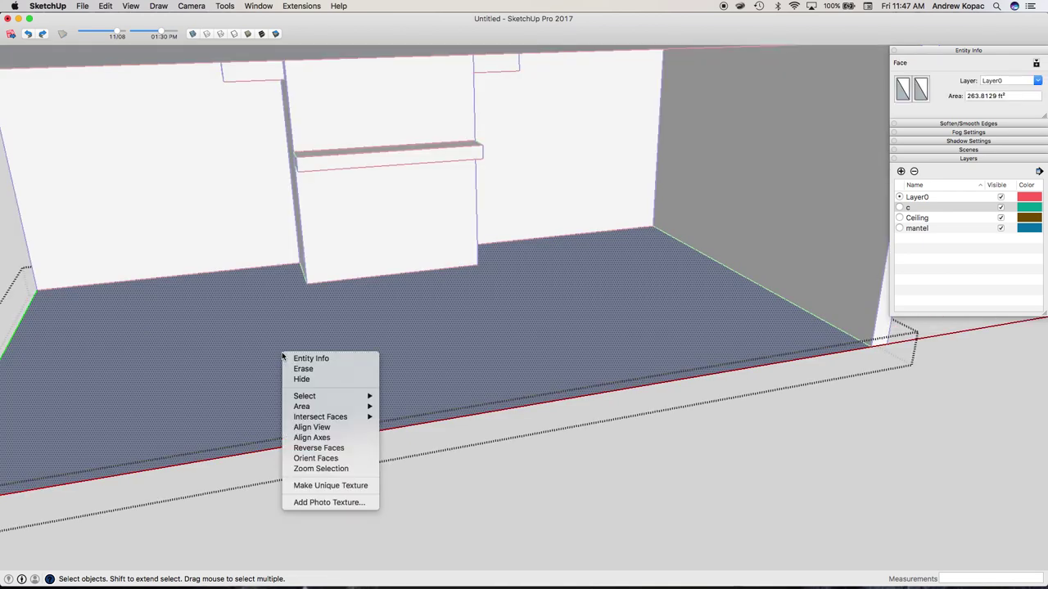
{"action": "left_click", "coordinate": [331, 447]}
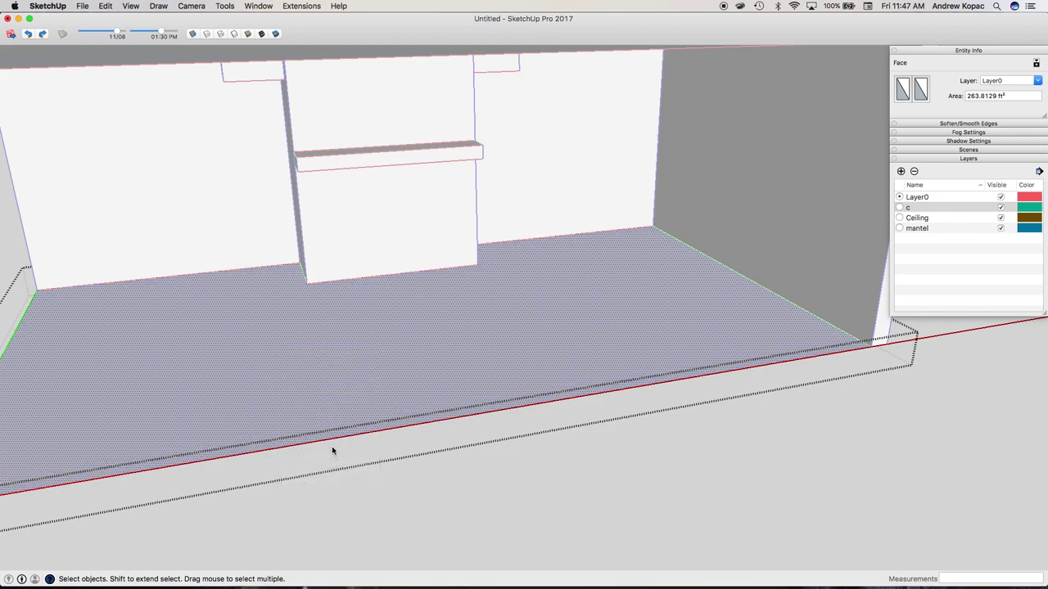
{"action": "left_click", "coordinate": [324, 467]}
{"action": "left_click", "coordinate": [324, 468]}
{"action": "key", "text": "o"}
{"action": "scroll", "coordinate": [464, 337], "scroll_direction": "down", "scroll_amount": 5}
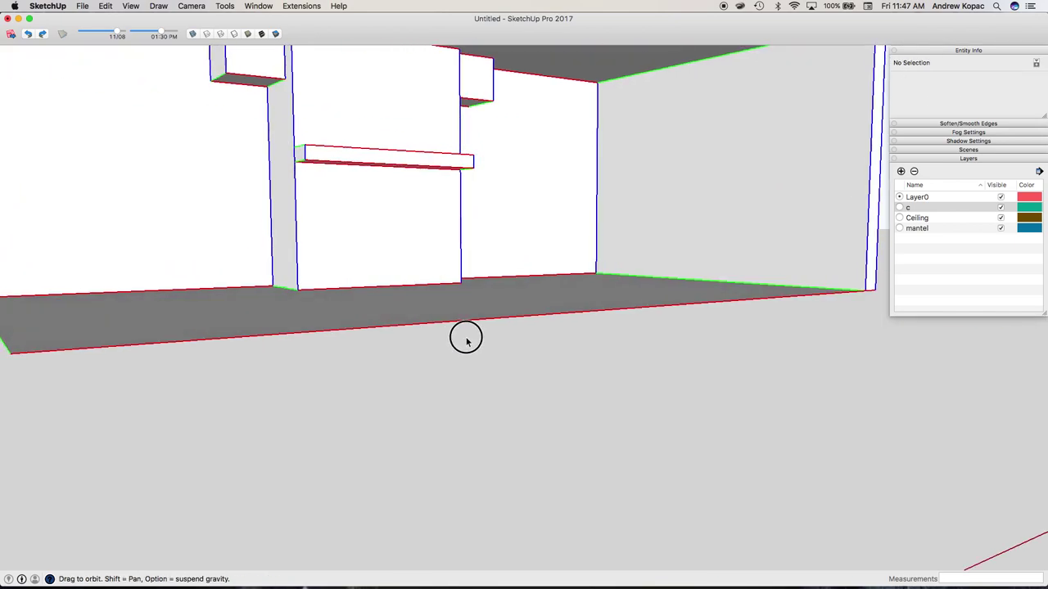
Assign the floor group to a new Floor layer via Entity Info
{"action": "scroll", "coordinate": [461, 197], "scroll_direction": "down", "scroll_amount": 5}
{"action": "scroll", "coordinate": [461, 196], "scroll_direction": "up", "scroll_amount": 6}
{"action": "key", "text": "space"}
{"action": "left_click", "coordinate": [421, 284]}
{"action": "left_click", "coordinate": [1008, 81]}
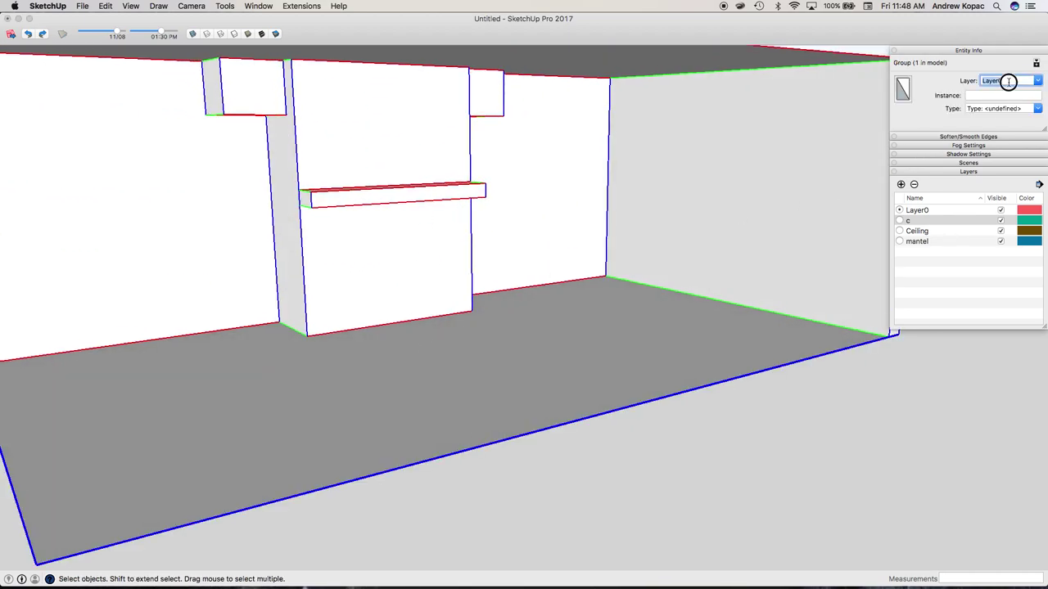
{"action": "type", "text": "Floor"}
{"action": "key", "text": "Return"}
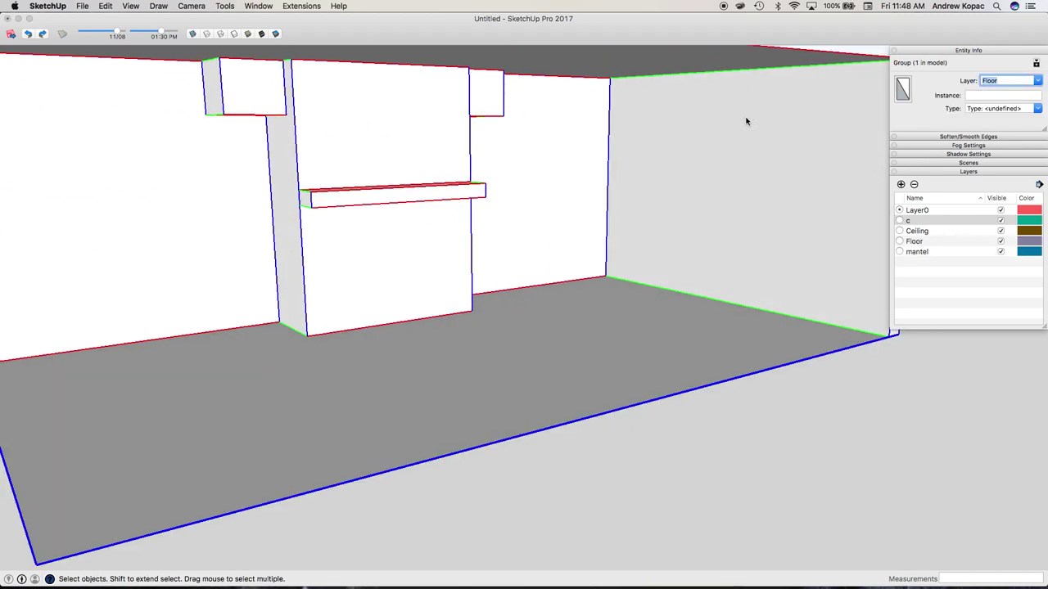
Delete the stray c layer and test the Floor and mantel layer visibility checkboxes
{"action": "left_click", "coordinate": [258, 5]}
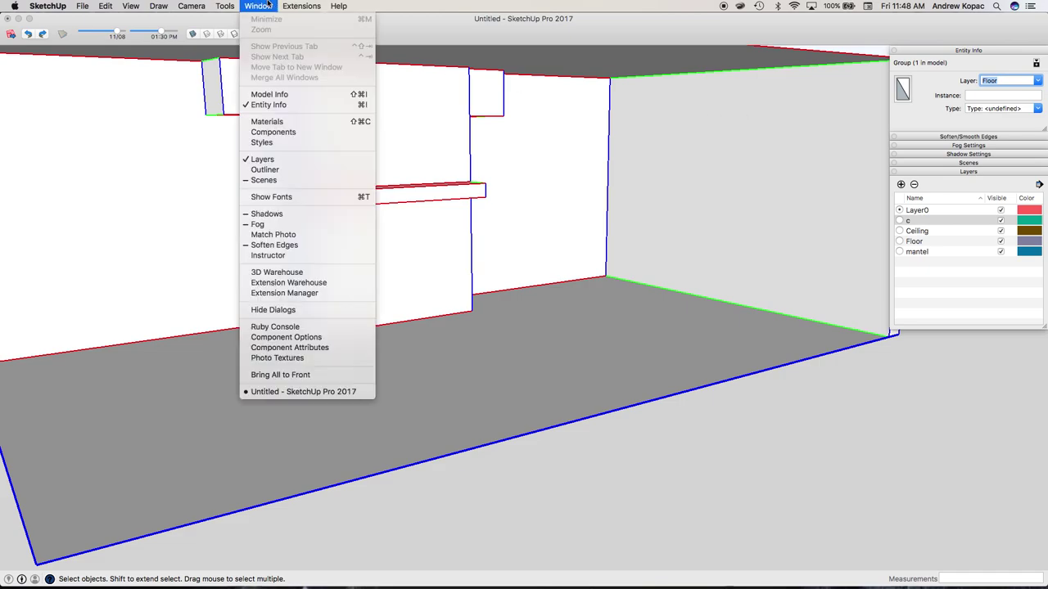
{"action": "left_click", "coordinate": [279, 375]}
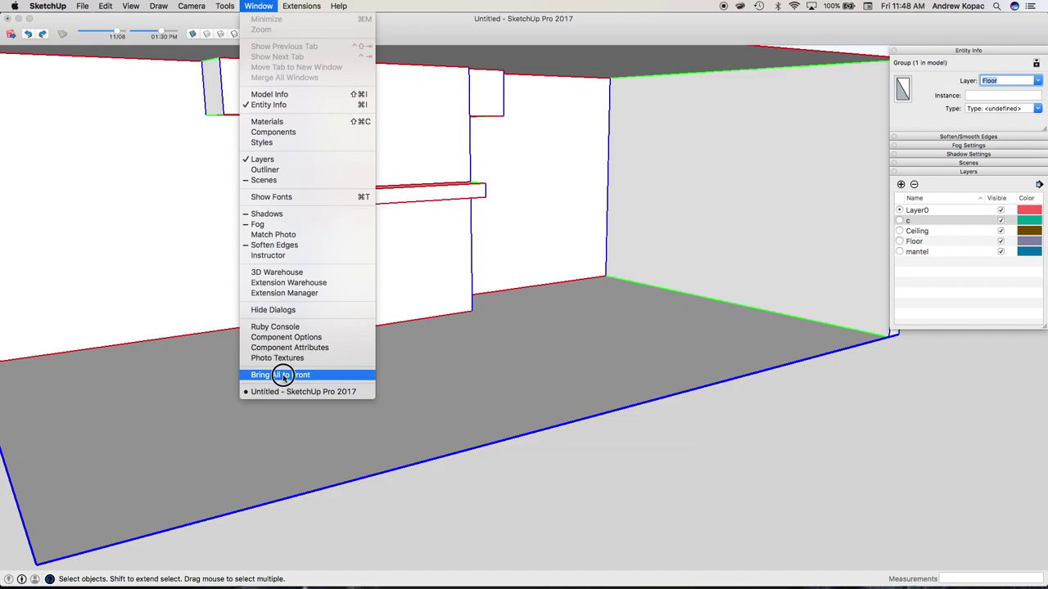
{"action": "left_click", "coordinate": [923, 219]}
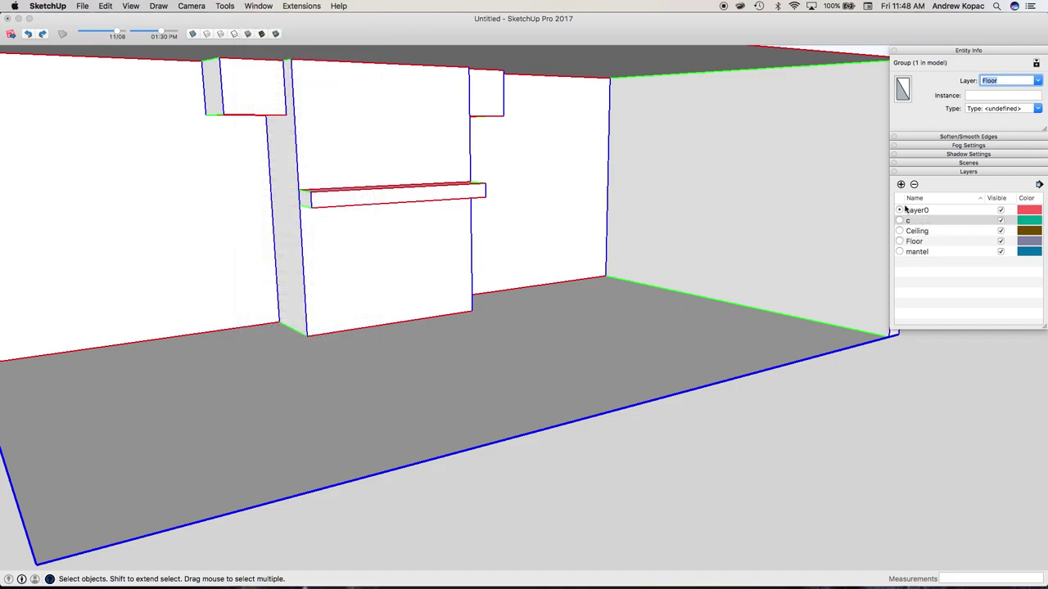
{"action": "left_click", "coordinate": [913, 185]}
{"action": "left_click", "coordinate": [1012, 270]}
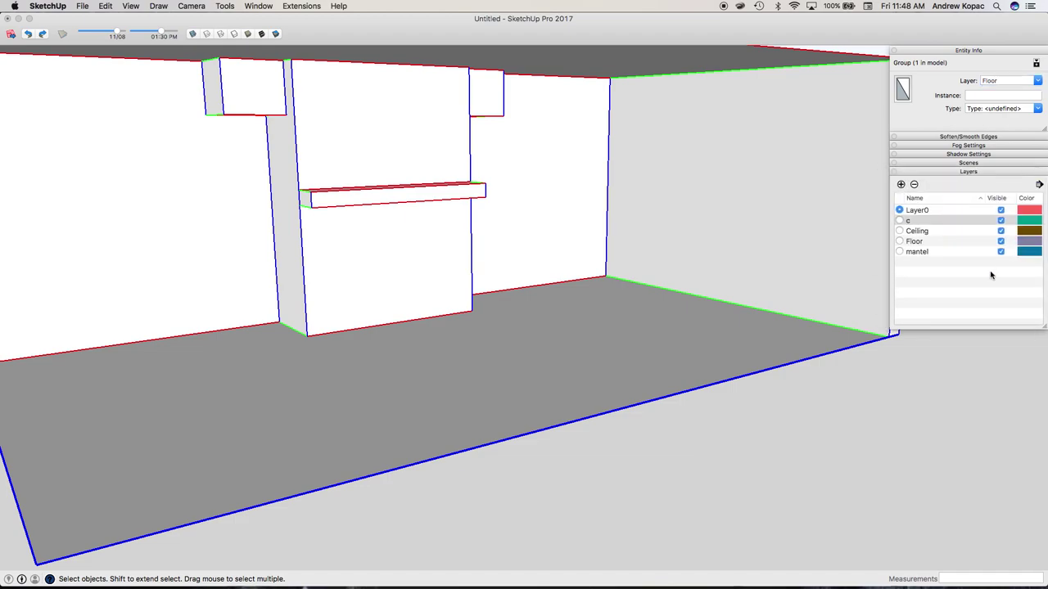
{"action": "left_click", "coordinate": [1000, 231]}
{"action": "left_click", "coordinate": [1000, 228]}
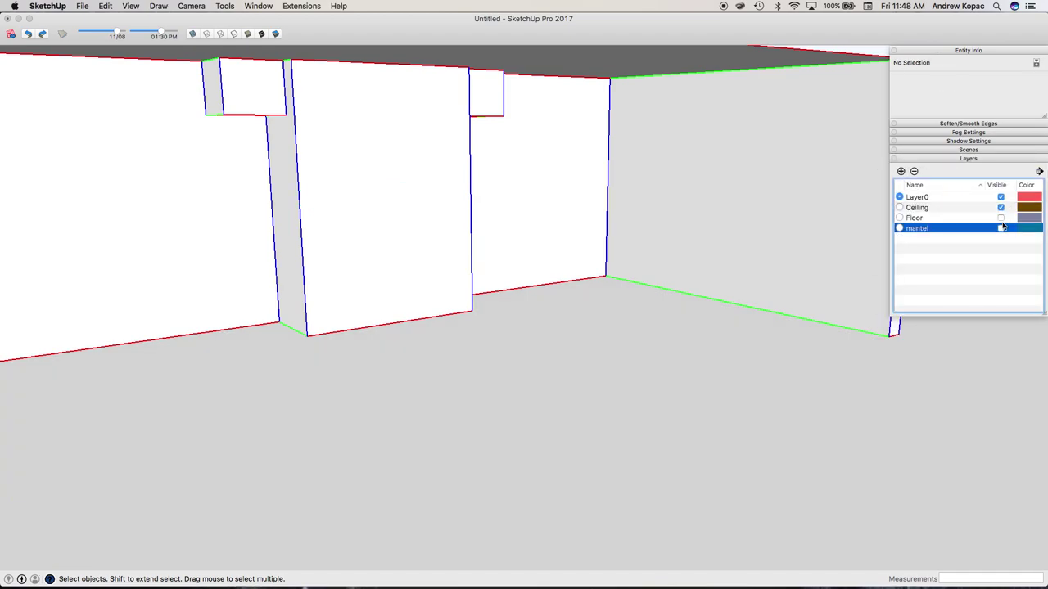
{"action": "left_click", "coordinate": [1000, 228]}
{"action": "left_click", "coordinate": [1000, 218]}
Put the ceiling group on the Ceiling layer and check Ceiling and Floor visibility toggles
{"action": "left_click", "coordinate": [1001, 208]}
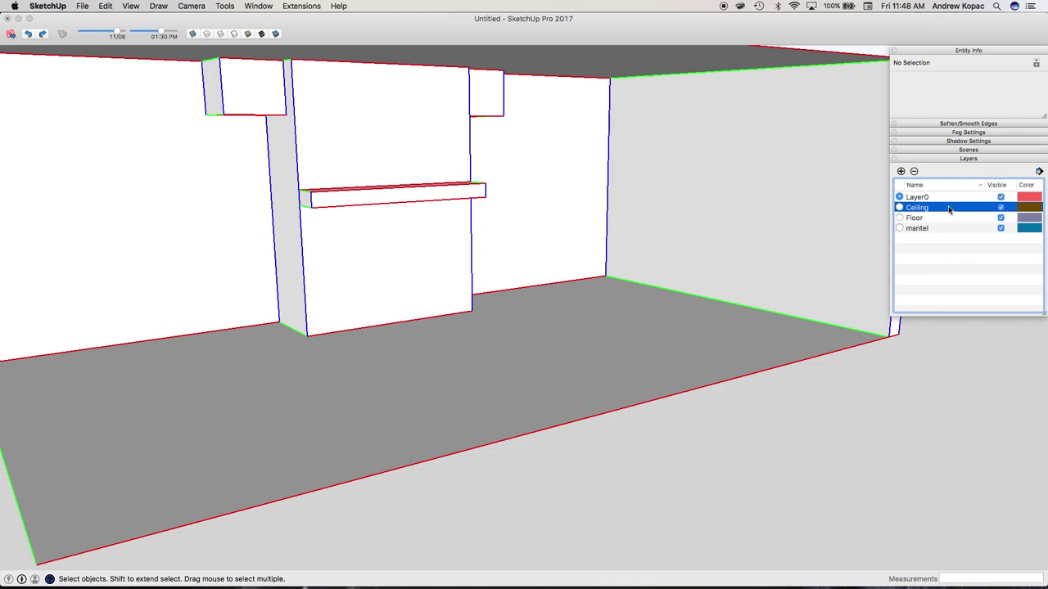
{"action": "left_click", "coordinate": [798, 61]}
{"action": "left_click", "coordinate": [1007, 81]}
{"action": "left_click", "coordinate": [1035, 81]}
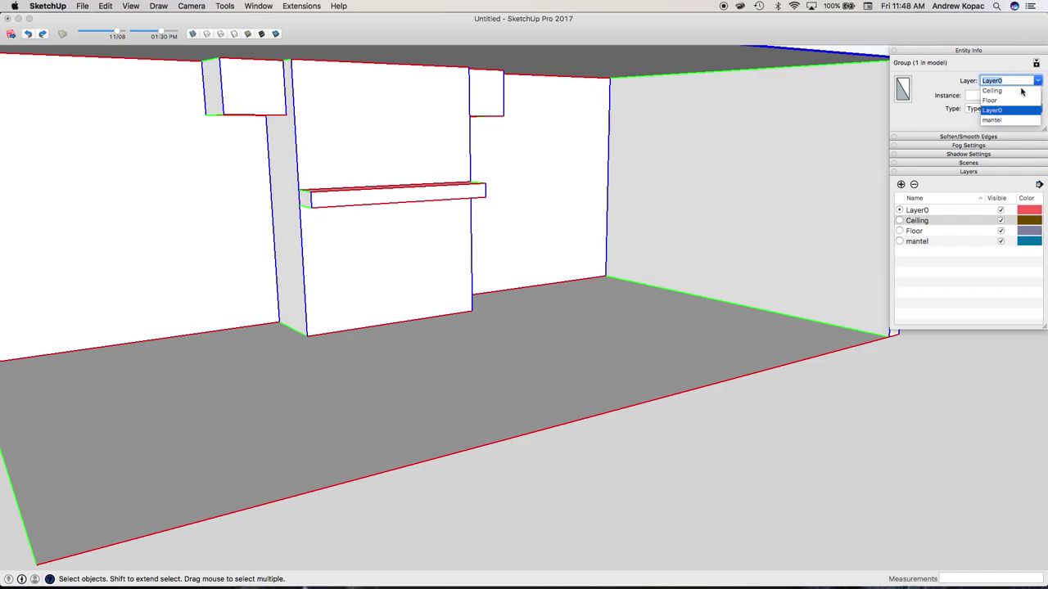
{"action": "left_click", "coordinate": [1038, 82]}
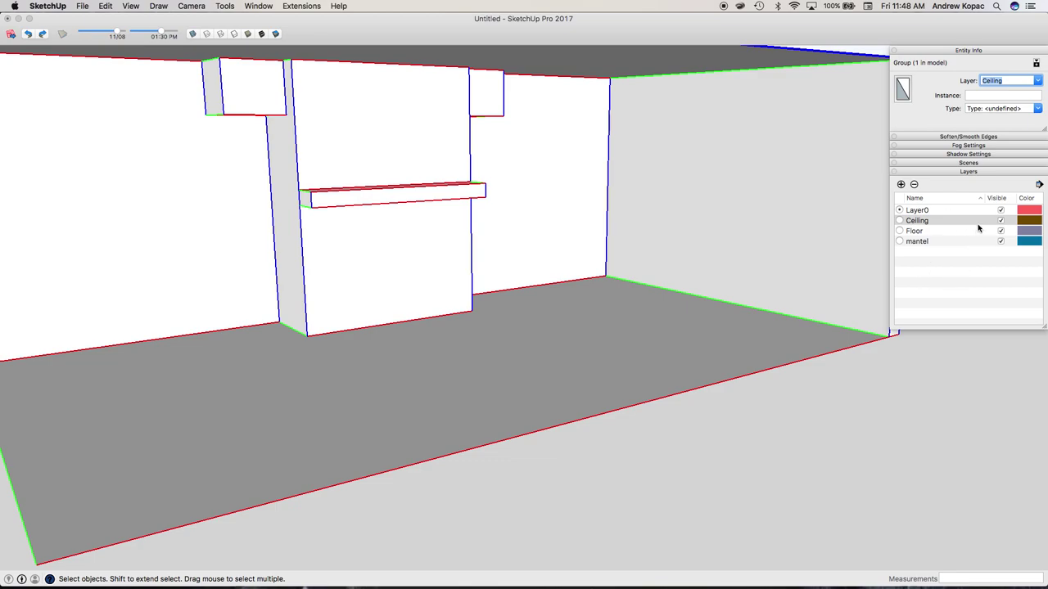
{"action": "left_click", "coordinate": [1000, 221]}
{"action": "left_click", "coordinate": [1000, 218]}
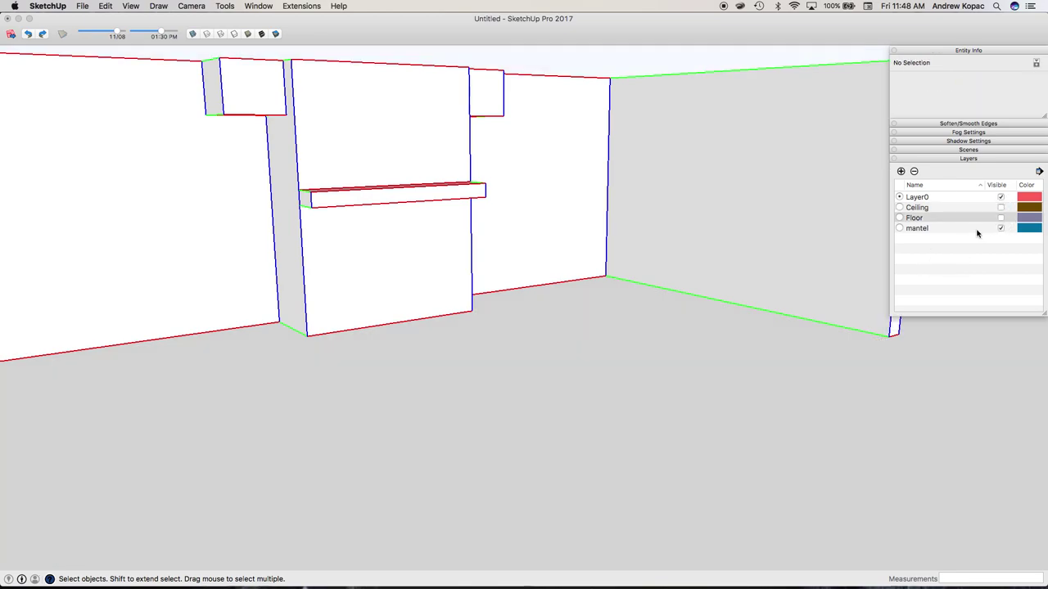
{"action": "left_click", "coordinate": [1000, 218]}
{"action": "left_click", "coordinate": [1000, 208]}
Open the Save dialog and navigate to Desktop > Kopac Design > Jobs > 2017 > client folder 3
{"action": "key", "text": "o"}
{"action": "left_click_drag", "start_coordinate": [679, 260], "coordinate": [554, 319]}
{"action": "scroll", "coordinate": [559, 369], "scroll_direction": "down", "scroll_amount": 10}
{"action": "left_click_drag", "start_coordinate": [559, 369], "coordinate": [531, 311]}
{"action": "scroll", "coordinate": [538, 320], "scroll_direction": "up", "scroll_amount": 10}
{"action": "key", "text": "super+s"}
{"action": "key", "text": "ctrl+Up"}
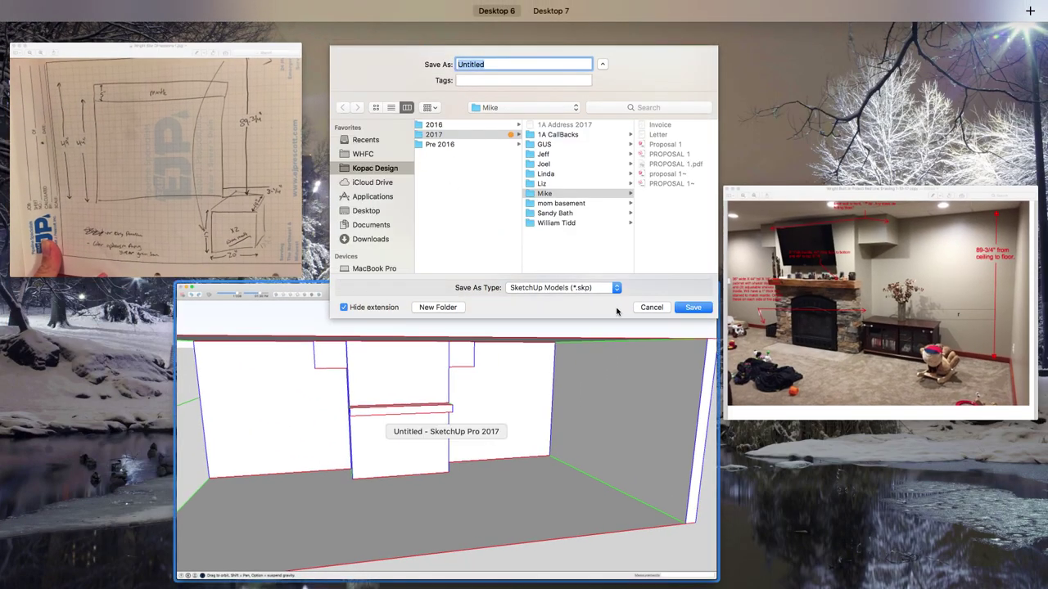
{"action": "left_click", "coordinate": [590, 383]}
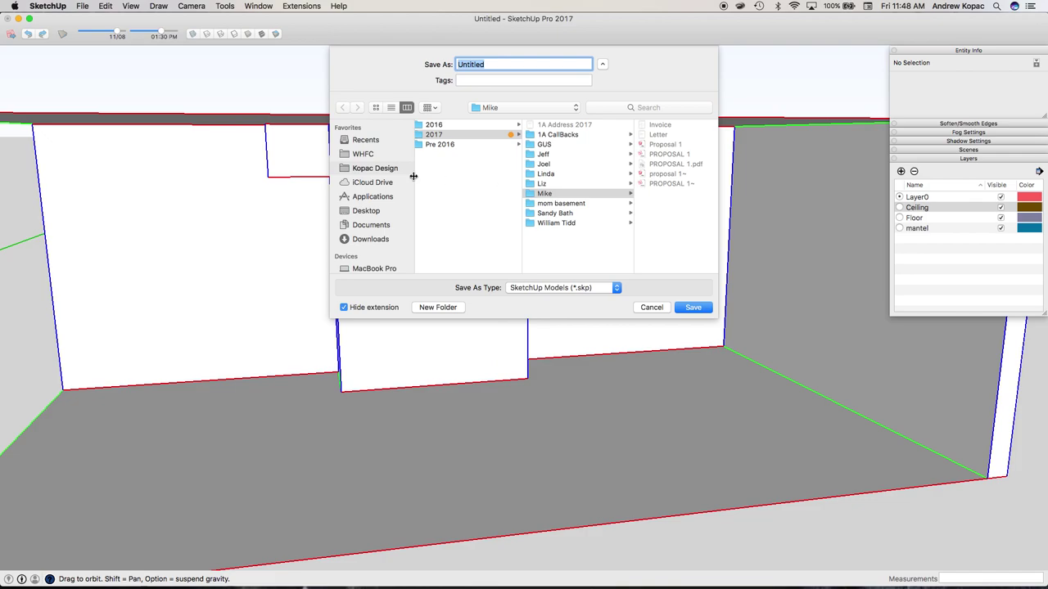
{"action": "left_click", "coordinate": [366, 210]}
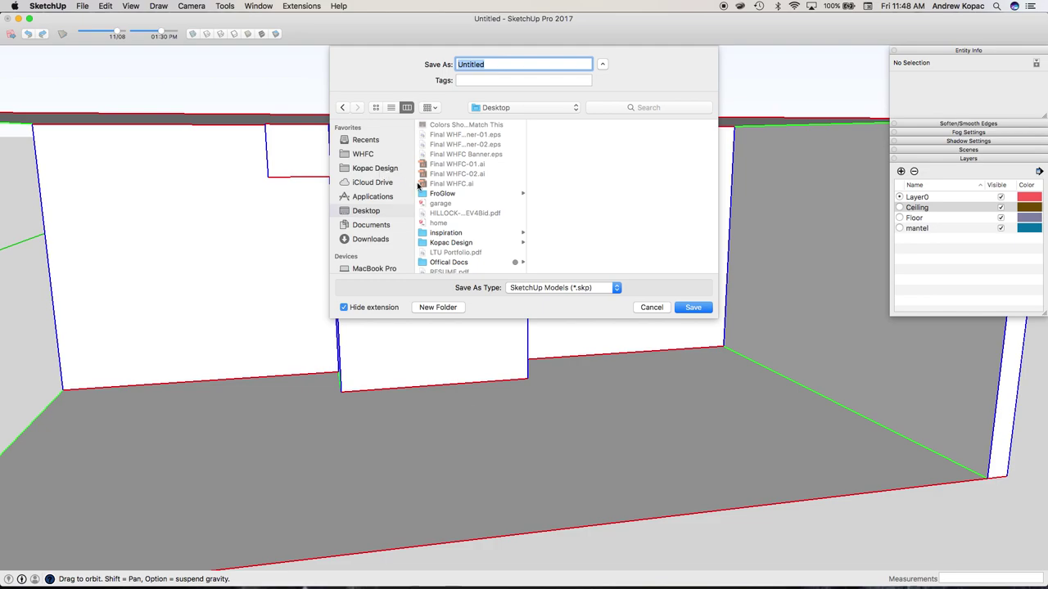
{"action": "scroll", "coordinate": [436, 235], "scroll_direction": "down", "scroll_amount": 2}
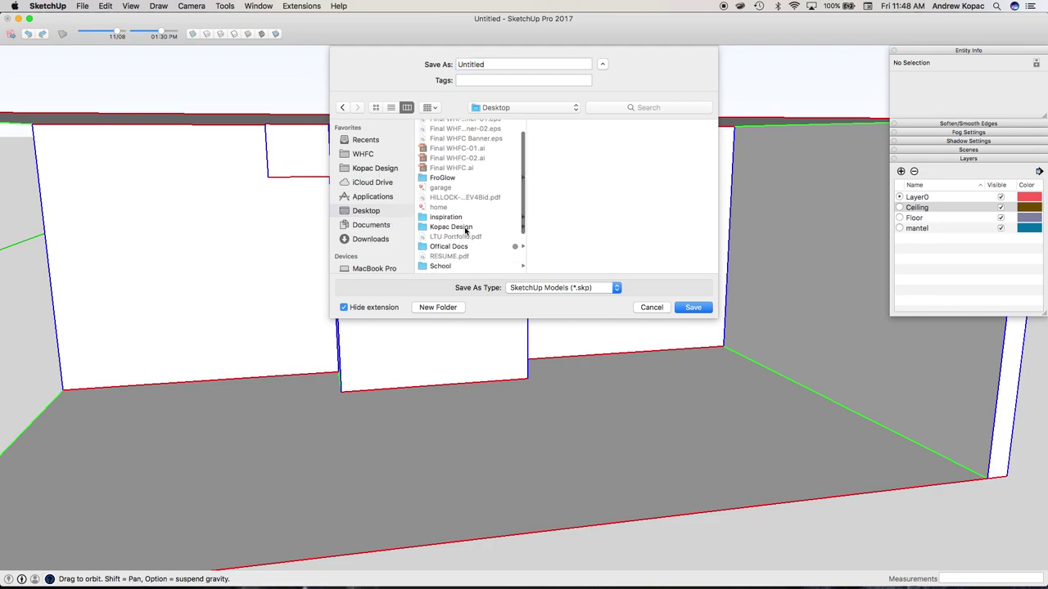
{"action": "left_click", "coordinate": [464, 229]}
{"action": "left_click", "coordinate": [561, 136]}
{"action": "left_click", "coordinate": [632, 136]}
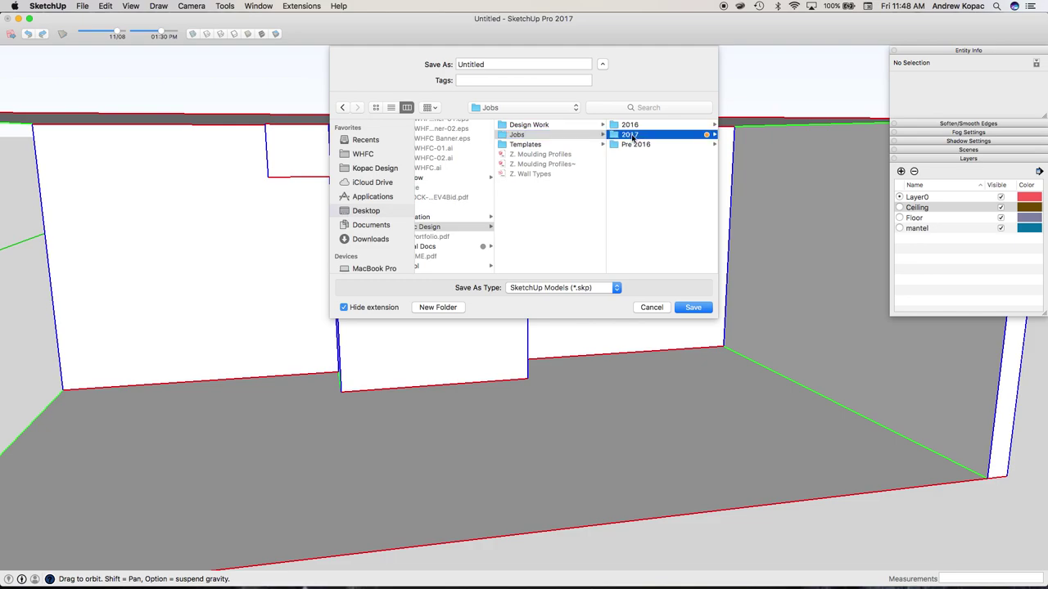
{"action": "left_click", "coordinate": [643, 224]}
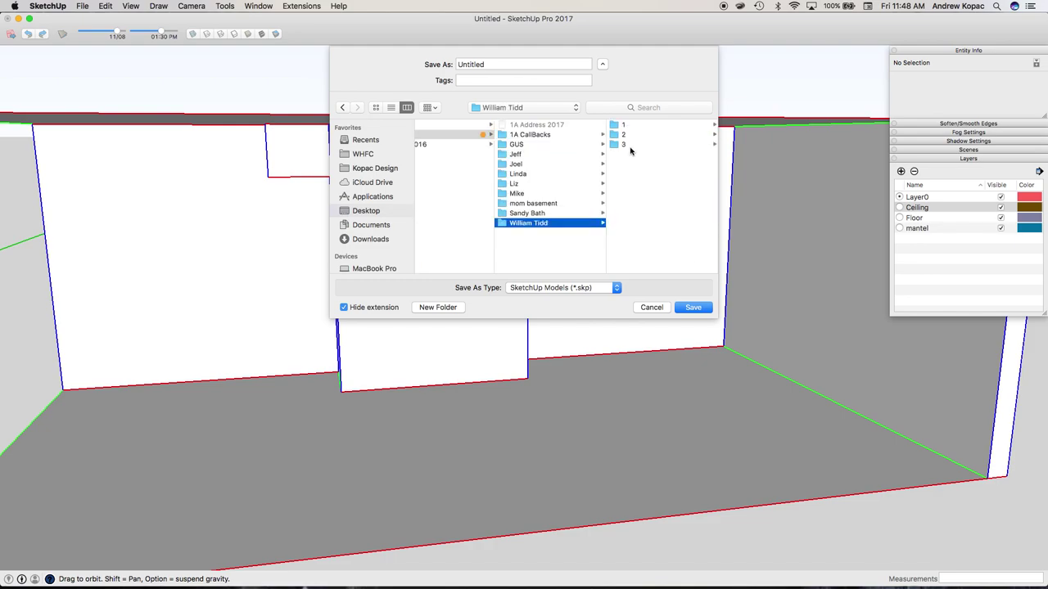
{"action": "left_click", "coordinate": [629, 148]}
Name the file 'Proposal 1' and save it
{"action": "left_click", "coordinate": [534, 63]}
{"action": "type", "text": "Prposal 1"}
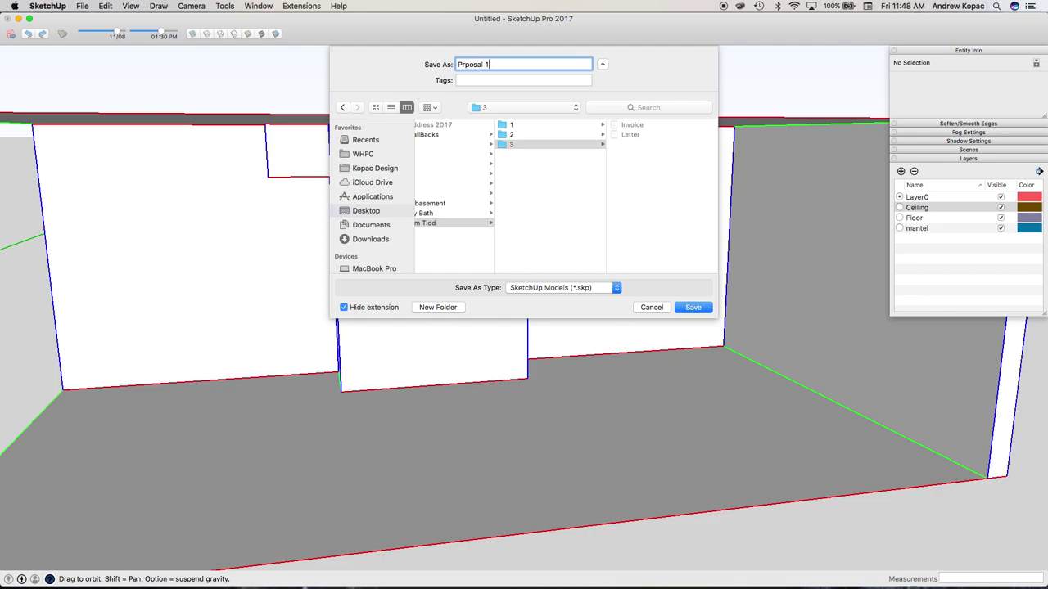
{"action": "key", "text": "BackSpace"}
{"action": "key", "text": "BackSpace"}
{"action": "key", "text": "BackSpace"}
{"action": "key", "text": "BackSpace"}
{"action": "key", "text": "BackSpace"}
{"action": "key", "text": "BackSpace"}
{"action": "key", "text": "BackSpace"}
{"action": "key", "text": "BackSpace"}
{"action": "left_click", "coordinate": [695, 307]}
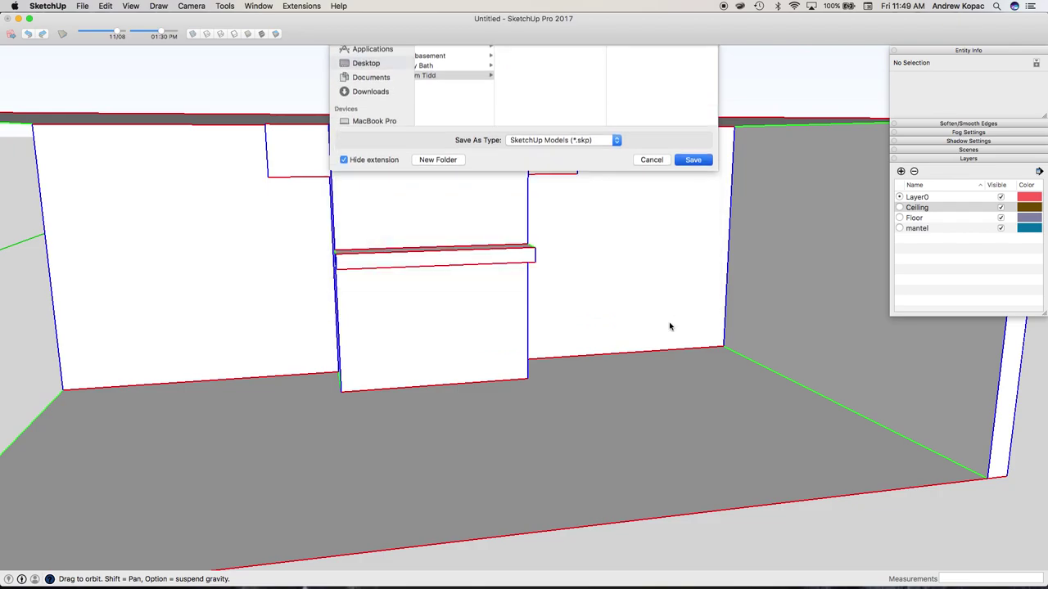
{"action": "middle_click_drag", "start_coordinate": [504, 357], "coordinate": [508, 343]}
{"action": "key", "text": "ctrl+Up"}
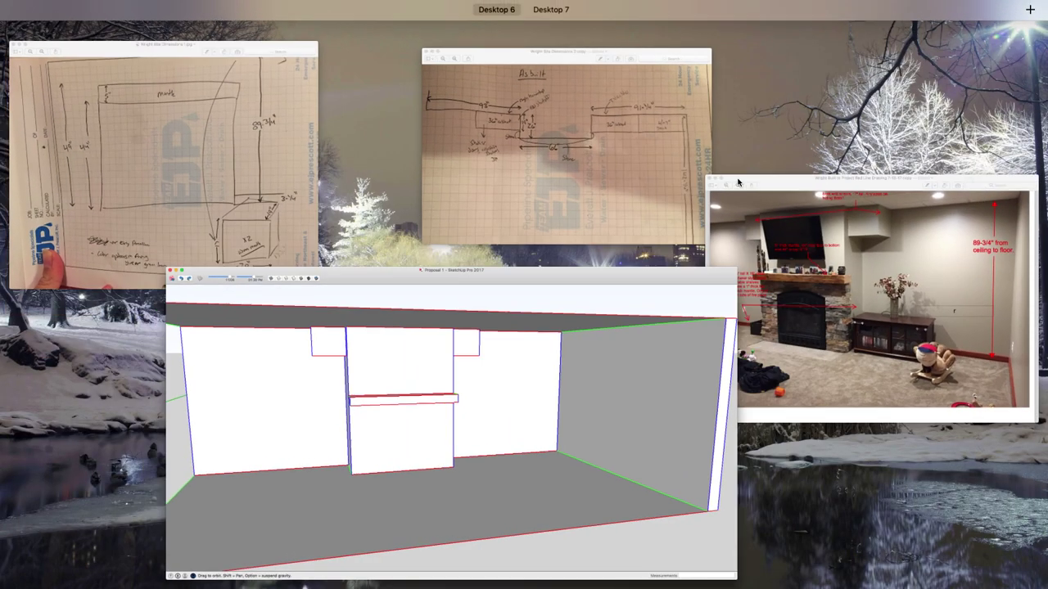
{"action": "left_click", "coordinate": [247, 210]}
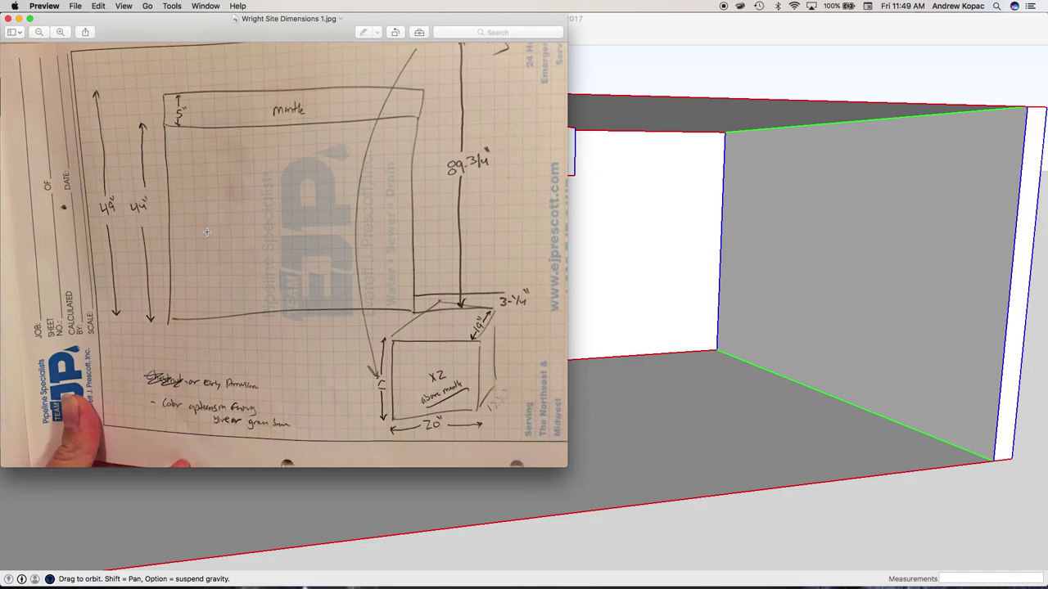
{"action": "key", "text": "ctrl+Up"}
{"action": "left_click", "coordinate": [646, 203]}
{"action": "key", "text": "ctrl+Up"}
{"action": "left_click", "coordinate": [876, 302]}
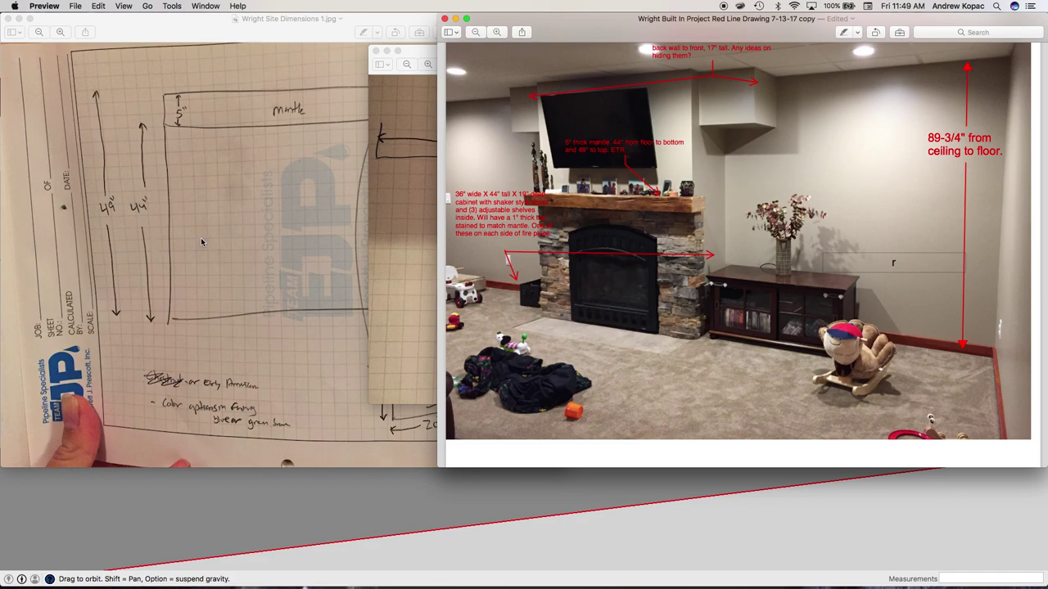
{"action": "left_click", "coordinate": [201, 242]}
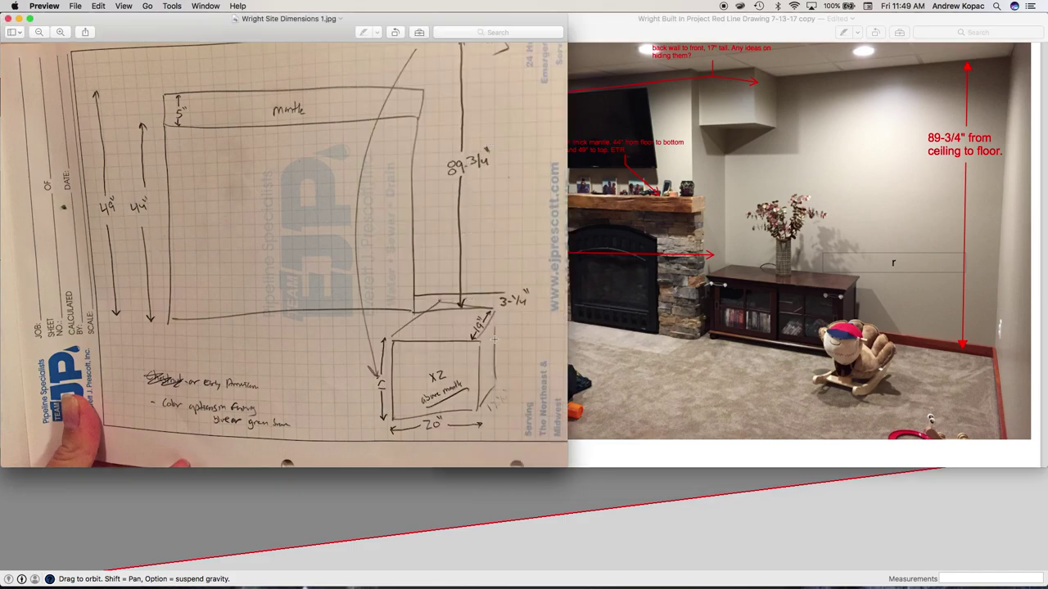
{"action": "left_click", "coordinate": [422, 484]}
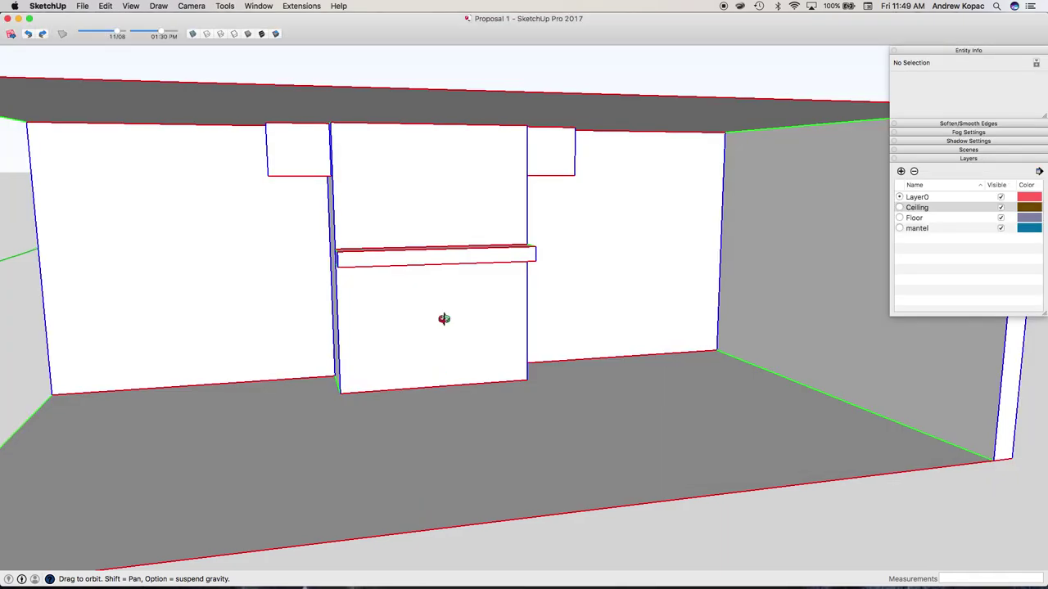
Drop Tape Measure guides from the small ceiling box's top corner and edges
{"action": "key", "text": "t"}
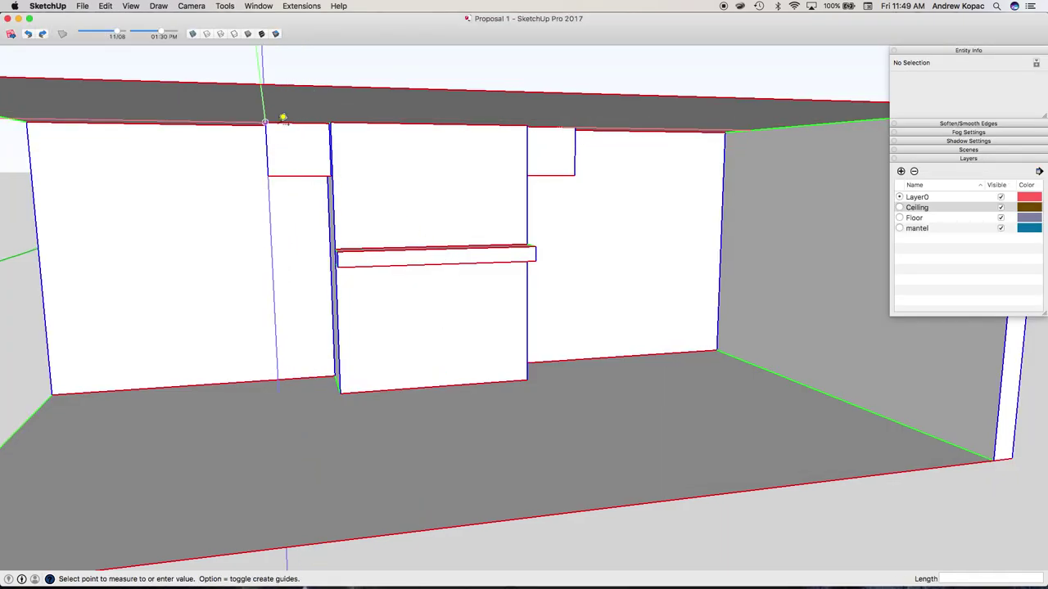
{"action": "scroll", "coordinate": [281, 114], "scroll_direction": "up", "scroll_amount": 5}
{"action": "left_click", "coordinate": [275, 119]}
{"action": "left_click", "coordinate": [279, 152]}
{"action": "middle_click_drag", "start_coordinate": [253, 185], "coordinate": [413, 256]}
{"action": "left_click", "coordinate": [383, 267]}
{"action": "left_click", "coordinate": [306, 245]}
{"action": "middle_click_drag", "start_coordinate": [304, 243], "coordinate": [269, 205]}
{"action": "left_click", "coordinate": [282, 207]}
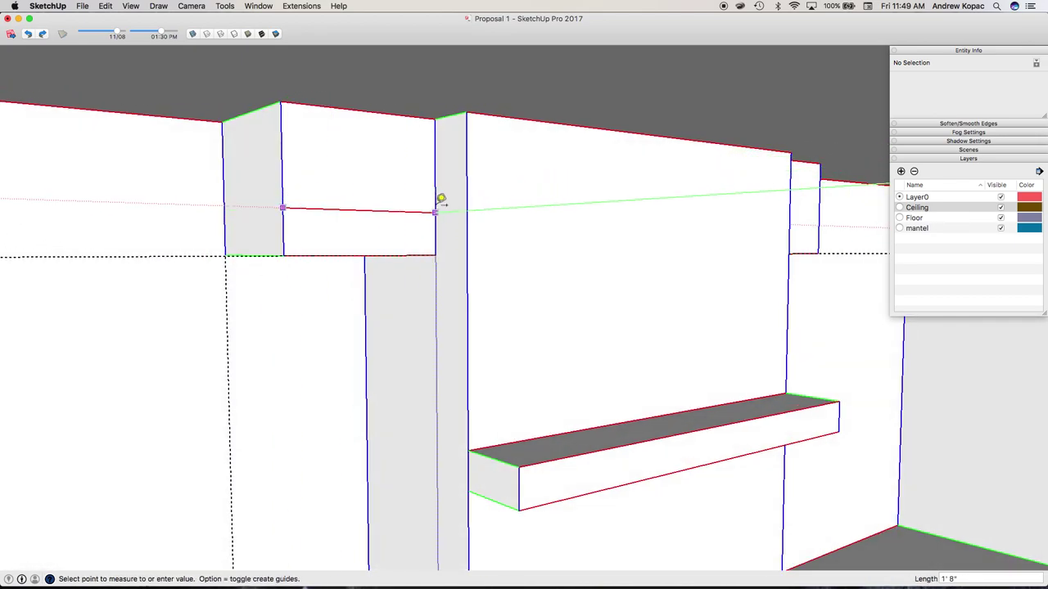
Check the site dimensions sketch and annotated room photo, then orbit to look along the left wall
{"action": "key", "text": "ctrl+Up"}
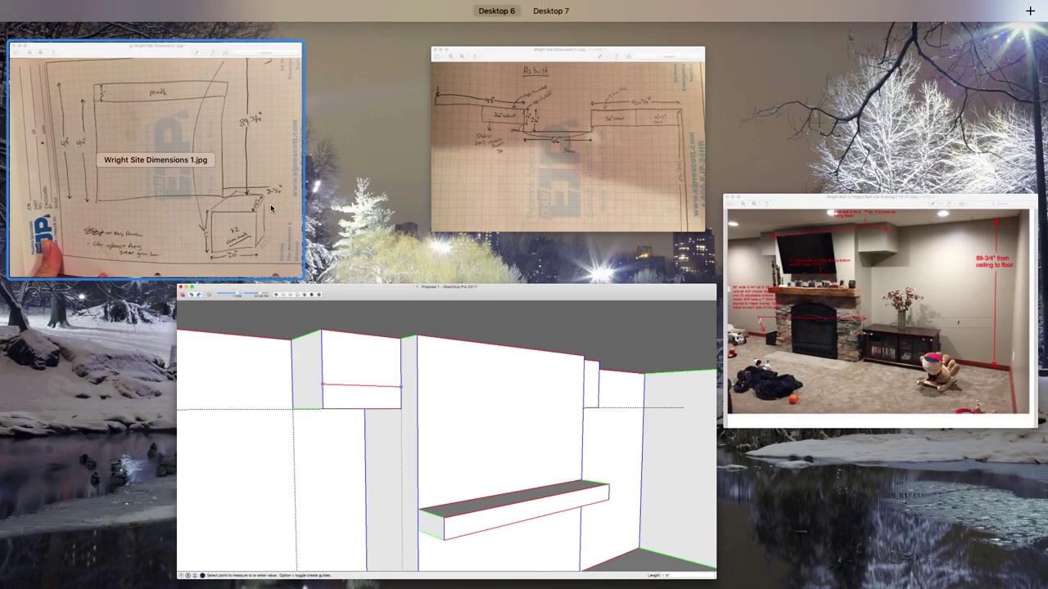
{"action": "left_click", "coordinate": [282, 257]}
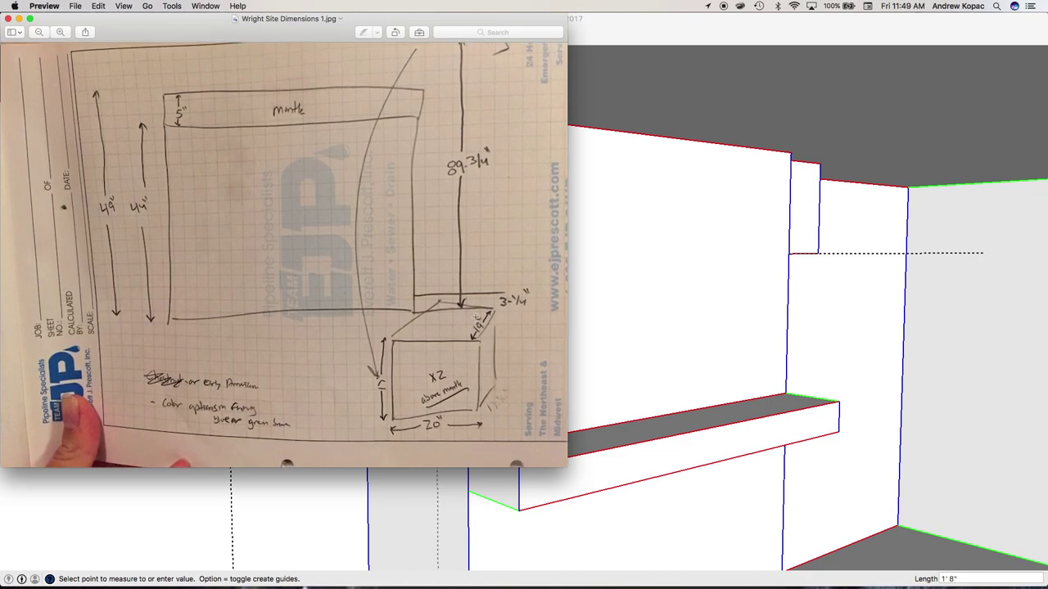
{"action": "key", "text": "ctrl+Up"}
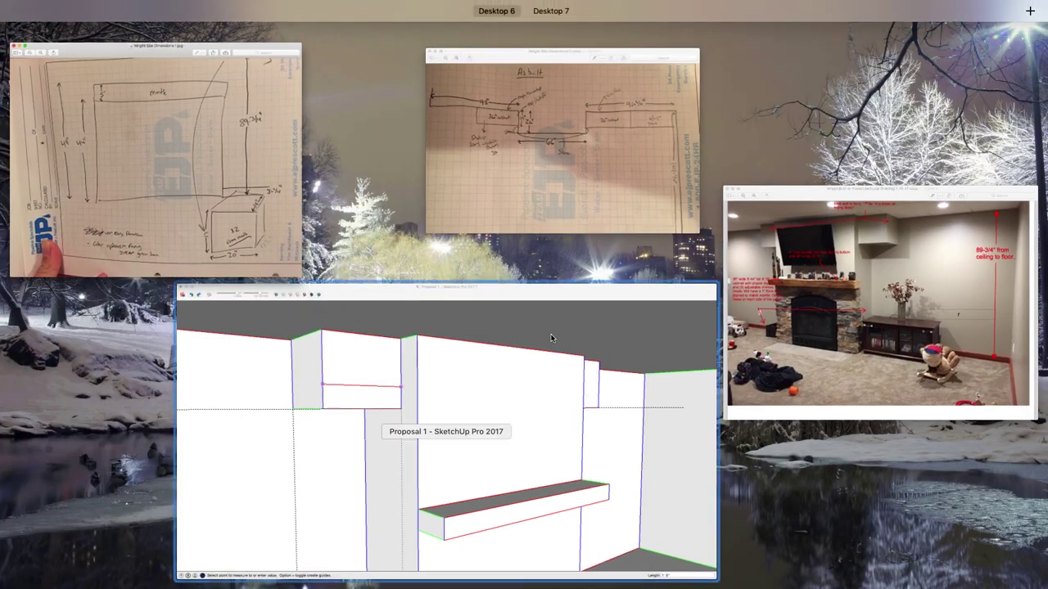
{"action": "left_click", "coordinate": [737, 358]}
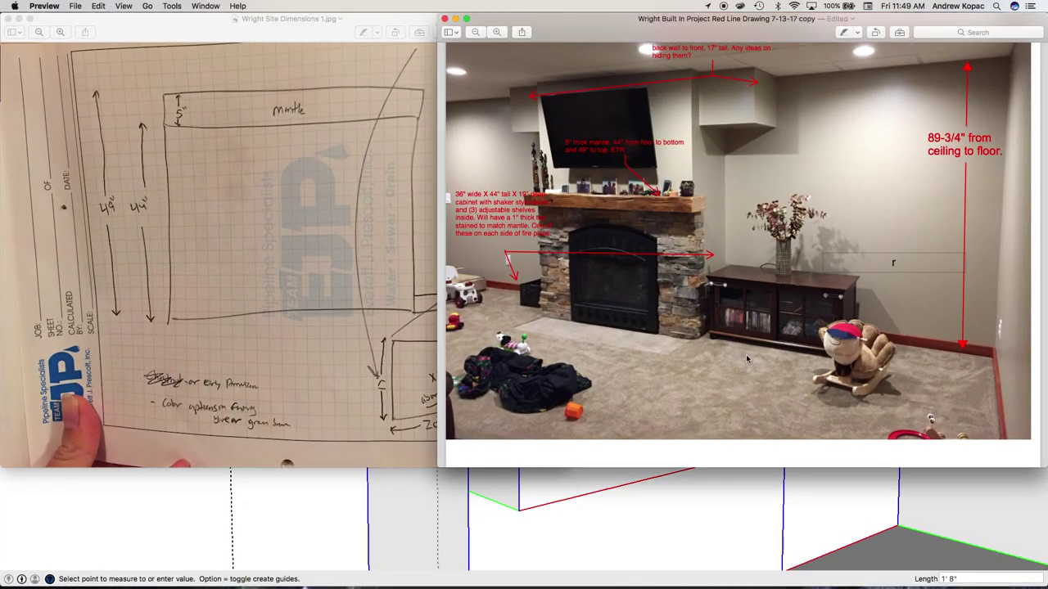
{"action": "scroll", "coordinate": [697, 344], "scroll_direction": "up", "scroll_amount": 3}
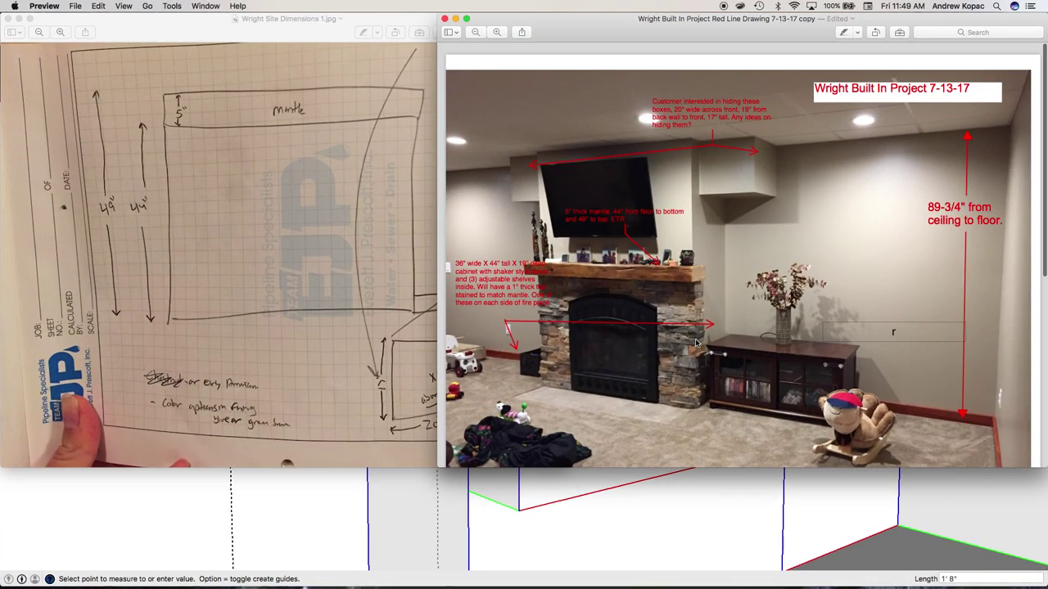
{"action": "scroll", "coordinate": [697, 342], "scroll_direction": "down", "scroll_amount": 3}
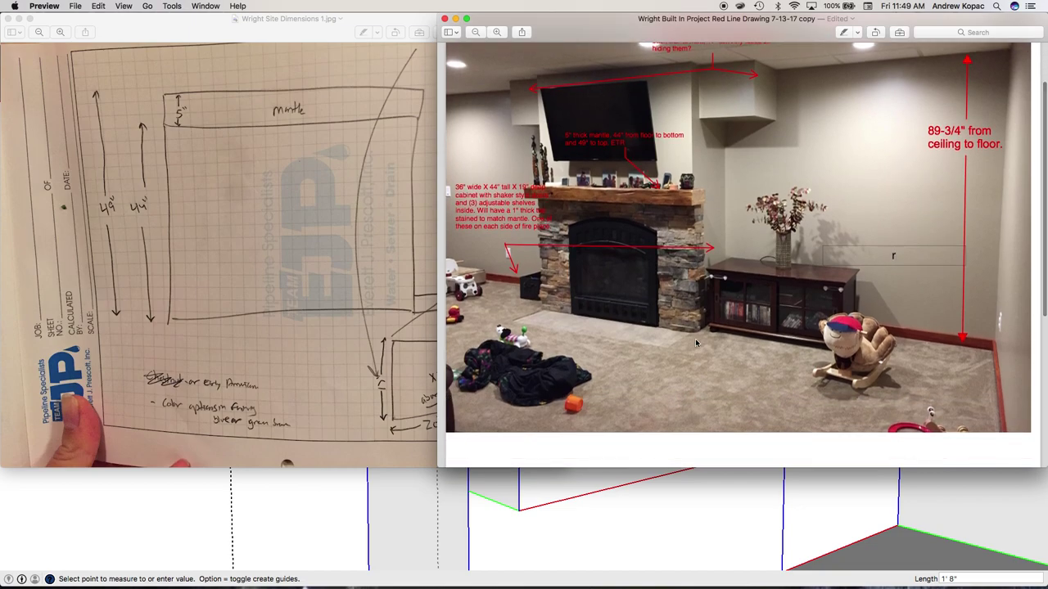
{"action": "left_click", "coordinate": [404, 337]}
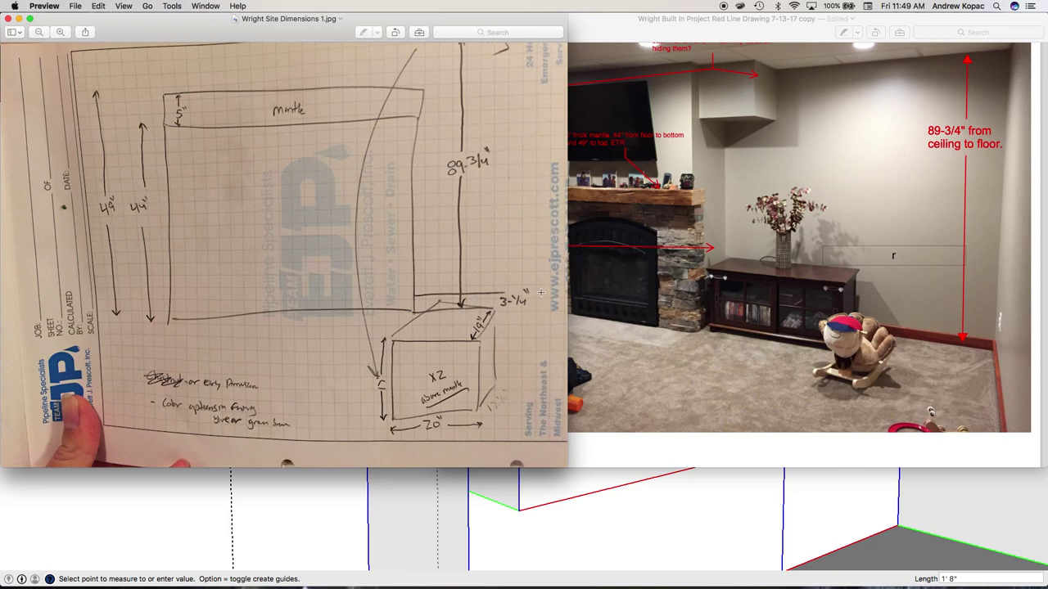
{"action": "left_click", "coordinate": [631, 252]}
{"action": "left_click", "coordinate": [383, 548]}
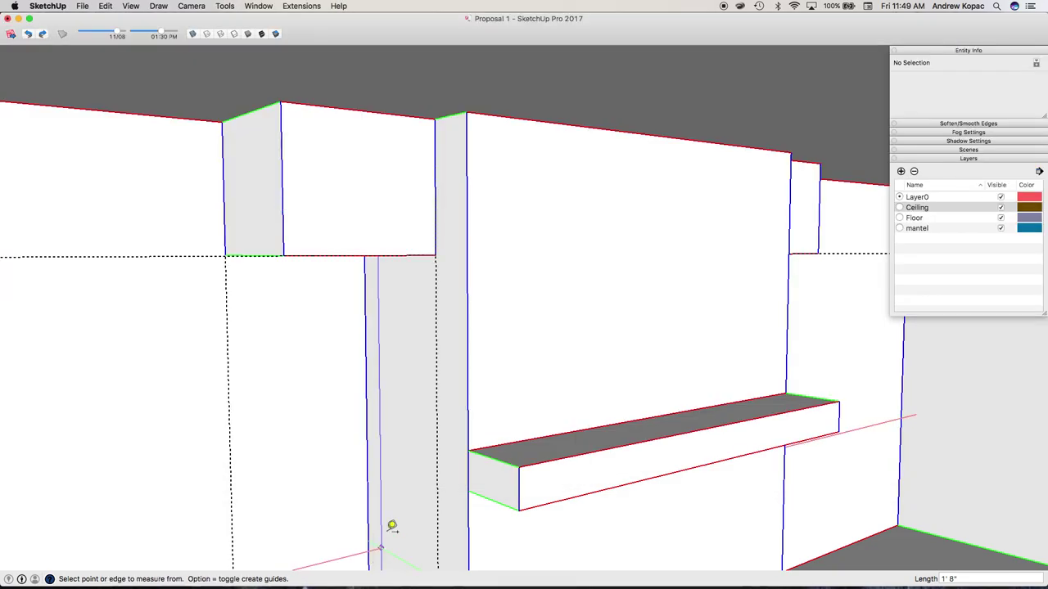
{"action": "scroll", "coordinate": [396, 369], "scroll_direction": "down", "scroll_amount": 8}
{"action": "key", "text": "o"}
{"action": "left_click_drag", "start_coordinate": [399, 369], "coordinate": [437, 349]}
{"action": "middle_click_drag", "start_coordinate": [222, 521], "coordinate": [496, 342]}
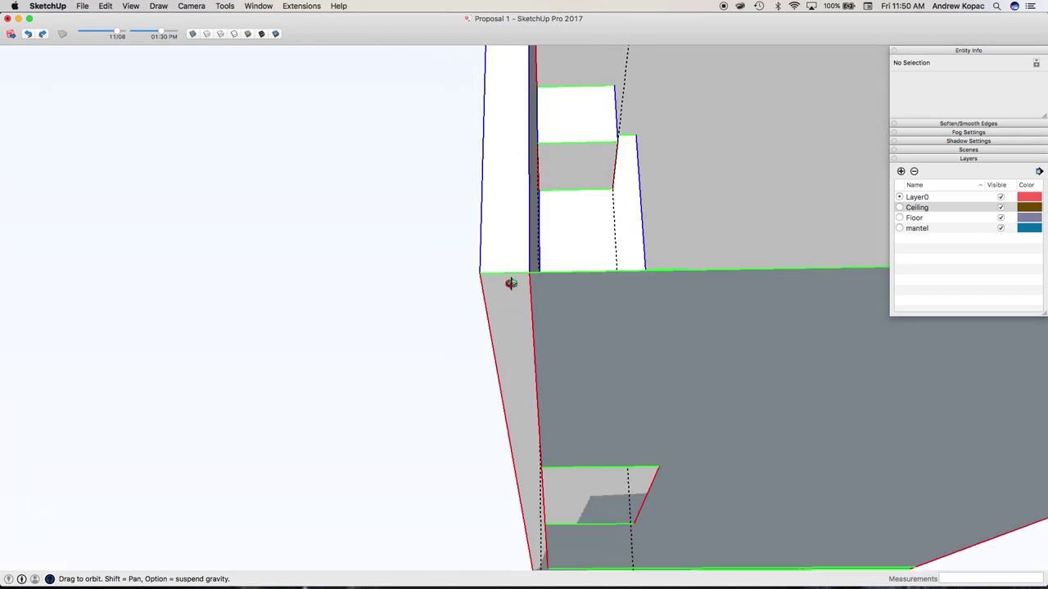
Edit the group and push/pull the thin left strip face
{"action": "key", "text": "space"}
{"action": "triple_click", "coordinate": [511, 236]}
{"action": "left_click", "coordinate": [517, 302]}
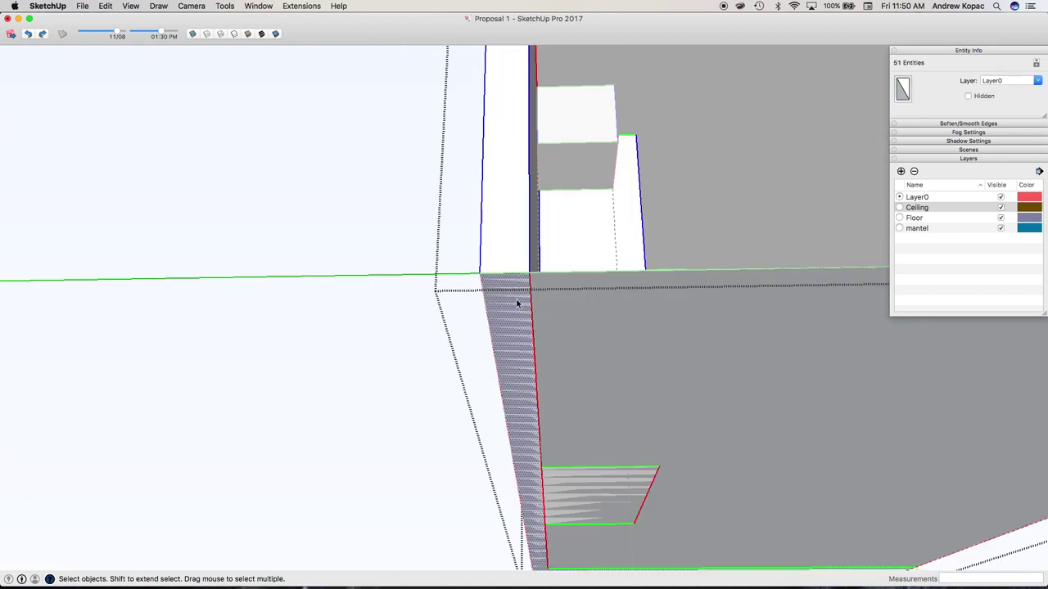
{"action": "key", "text": "p"}
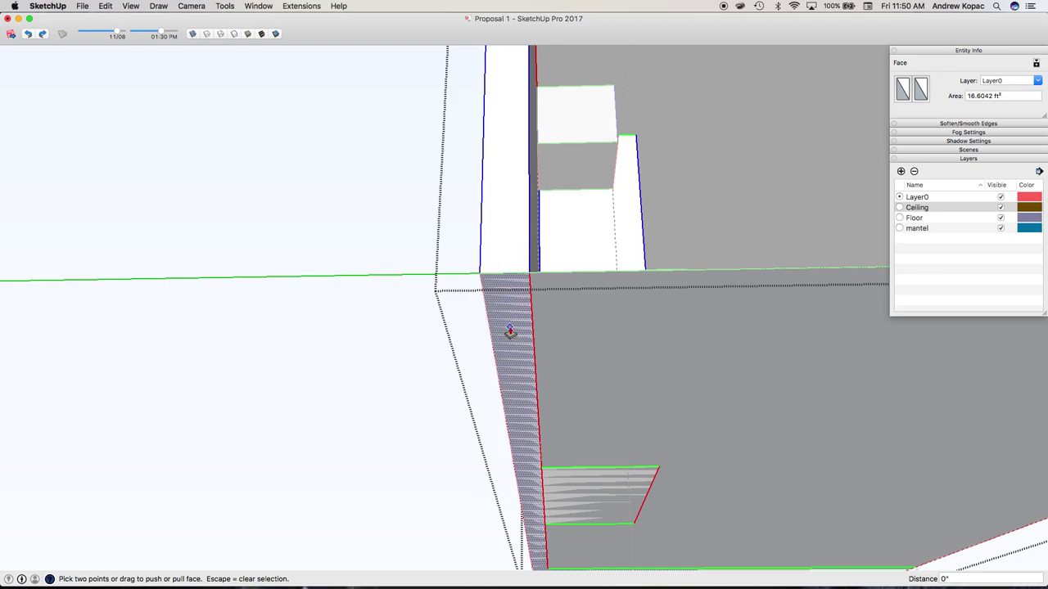
{"action": "left_click", "coordinate": [504, 283]}
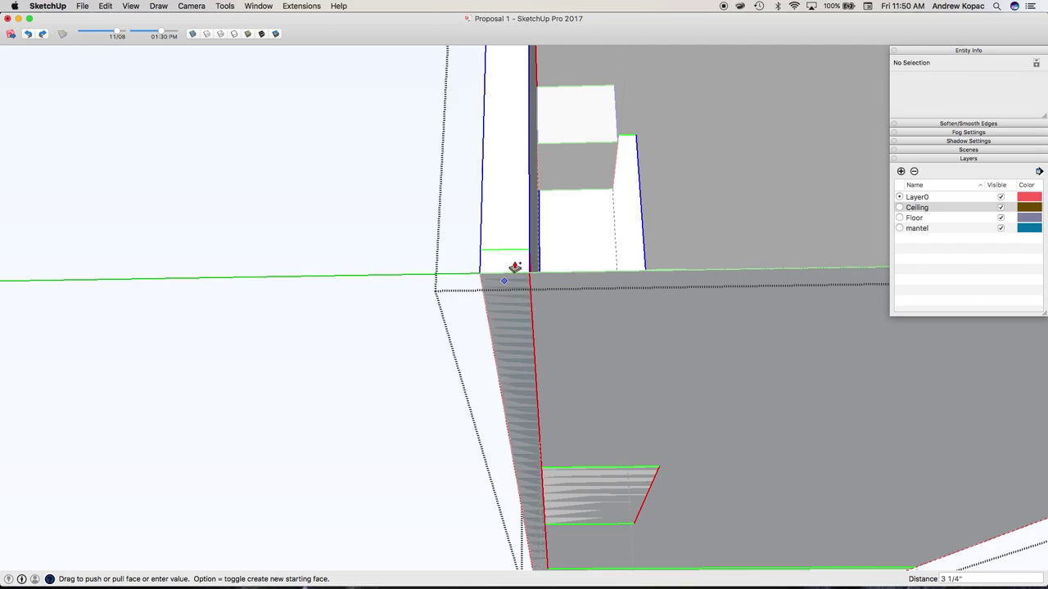
Exit the group, select the wall geometry and push the baseboard strip face 3 1/4 inches
{"action": "middle_click_drag", "start_coordinate": [564, 241], "coordinate": [451, 289]}
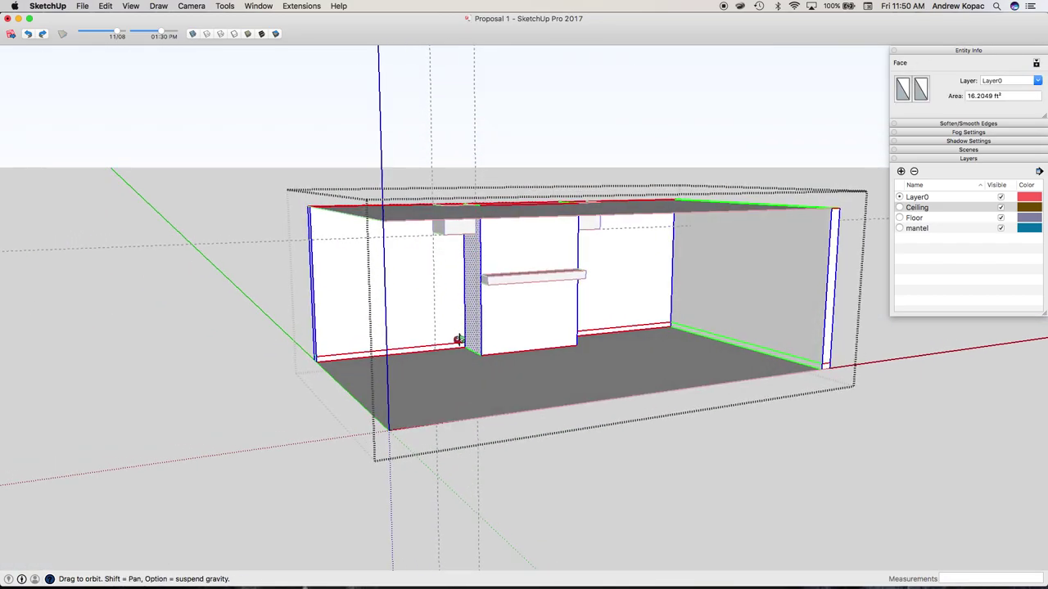
{"action": "scroll", "coordinate": [459, 340], "scroll_direction": "up", "scroll_amount": 10}
{"action": "left_click", "coordinate": [438, 364]}
{"action": "left_click", "coordinate": [436, 381]}
{"action": "triple_click", "coordinate": [567, 360]}
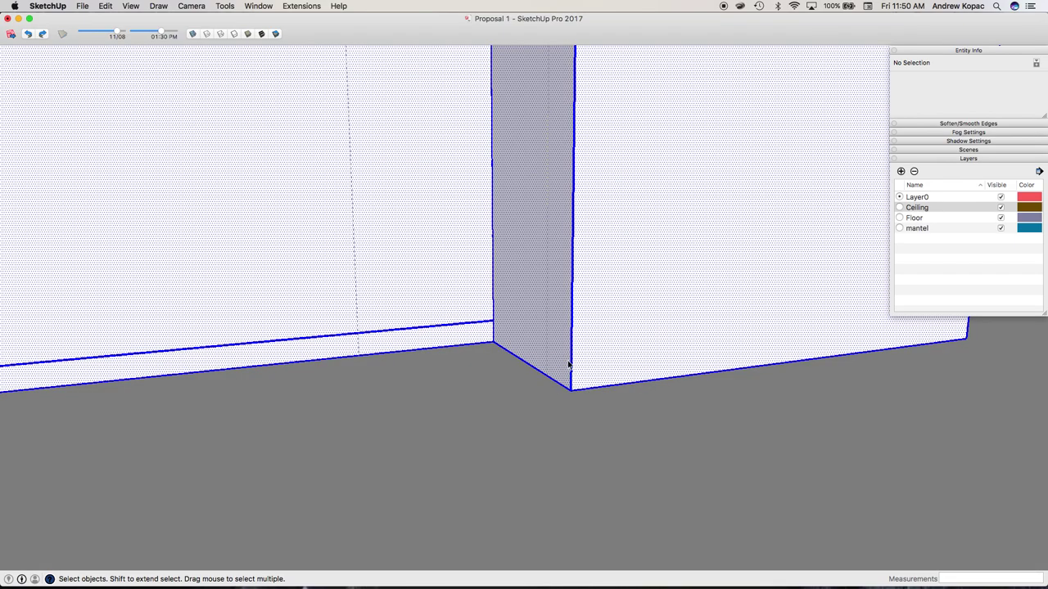
{"action": "mouse_move", "coordinate": [568, 379]}
{"action": "middle_mouse_down", "text": "shift"}
{"action": "mouse_move", "coordinate": [615, 213]}
{"action": "mouse_move", "coordinate": [603, 311]}
{"action": "middle_mouse_up", "text": "shift"}
{"action": "key", "text": "p"}
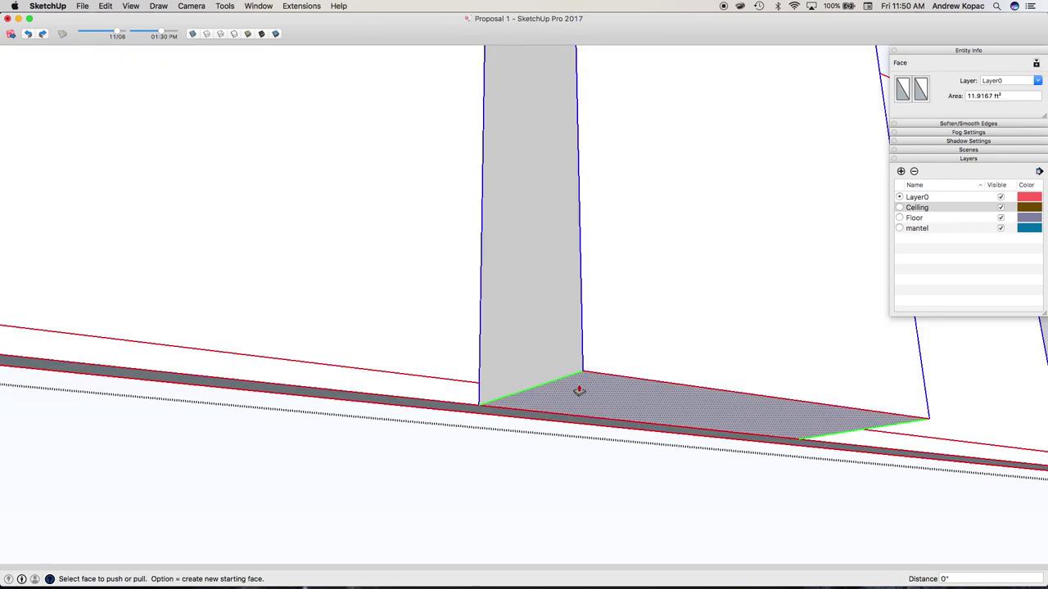
{"action": "key", "text": "super+z"}
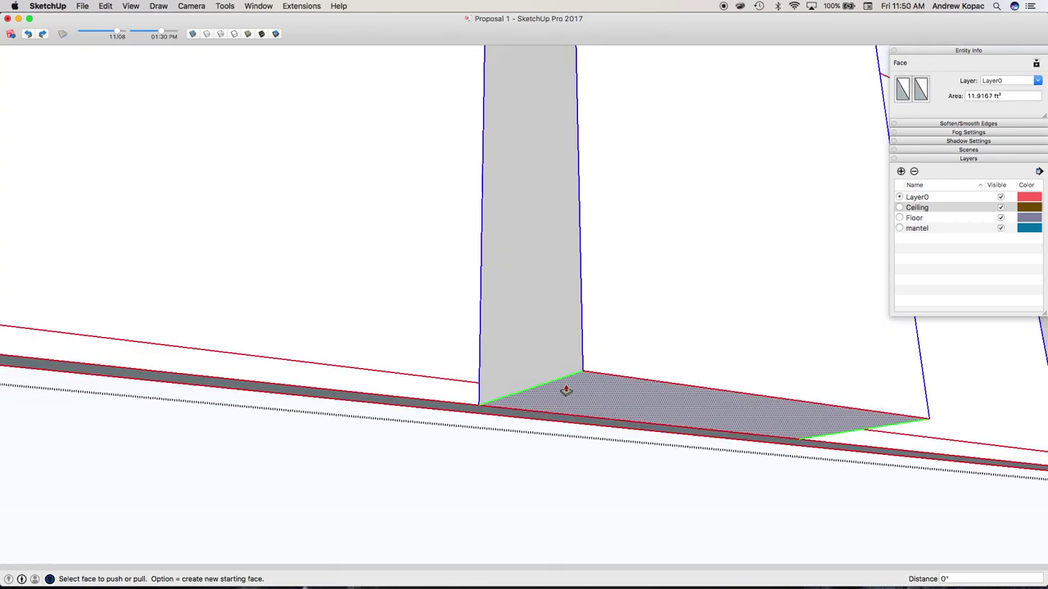
{"action": "left_click", "coordinate": [562, 391]}
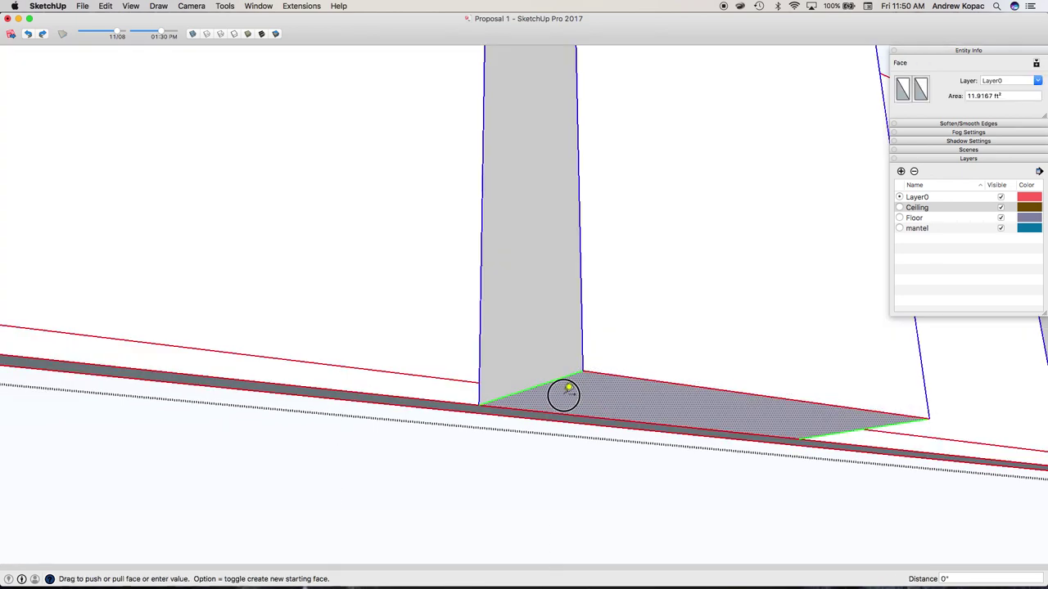
{"action": "left_click", "coordinate": [452, 385]}
{"action": "scroll", "coordinate": [453, 384], "scroll_direction": "down", "scroll_amount": 3}
{"action": "mouse_move", "coordinate": [545, 339]}
{"action": "middle_mouse_down"}
{"action": "mouse_move", "coordinate": [499, 417]}
{"action": "mouse_move", "coordinate": [498, 382]}
{"action": "middle_mouse_up"}
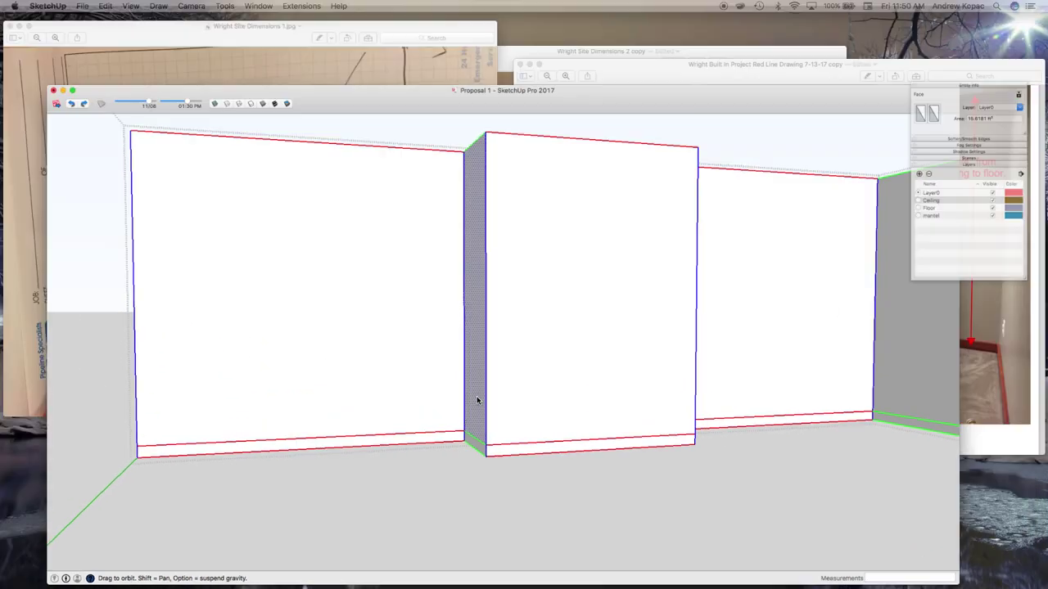
Erase the stray edge on the chimney's base and select an edge to check its length
{"action": "key", "text": "ctrl+Up"}
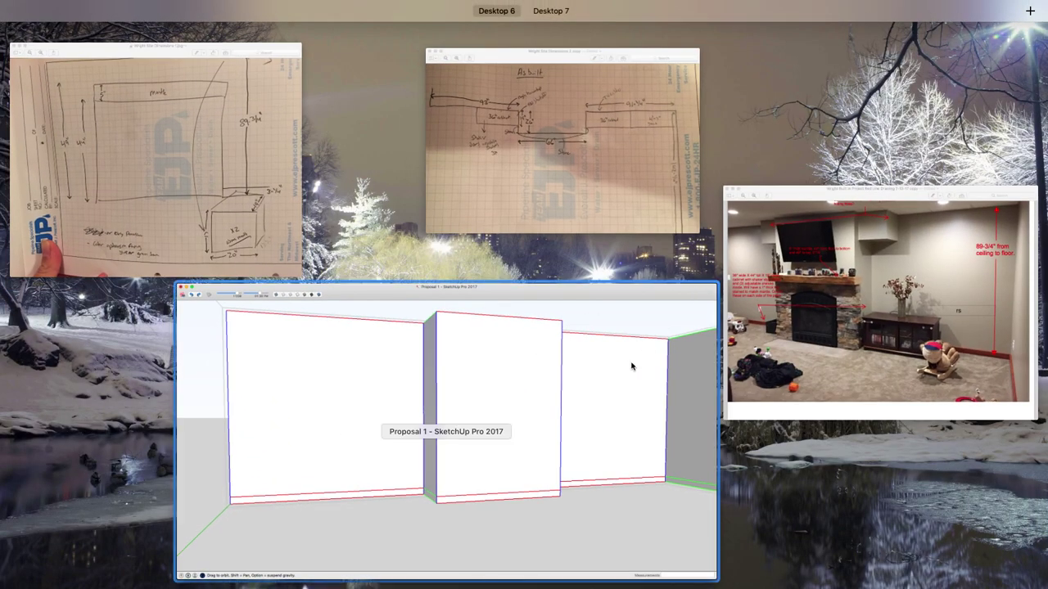
{"action": "left_click", "coordinate": [631, 365]}
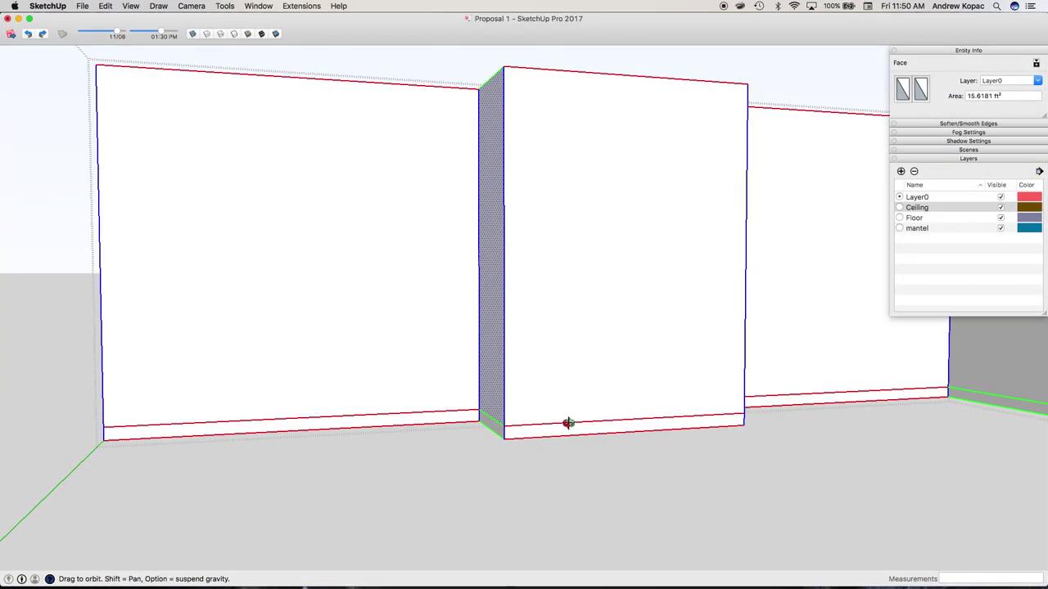
{"action": "key", "text": "e"}
{"action": "left_click", "coordinate": [561, 424]}
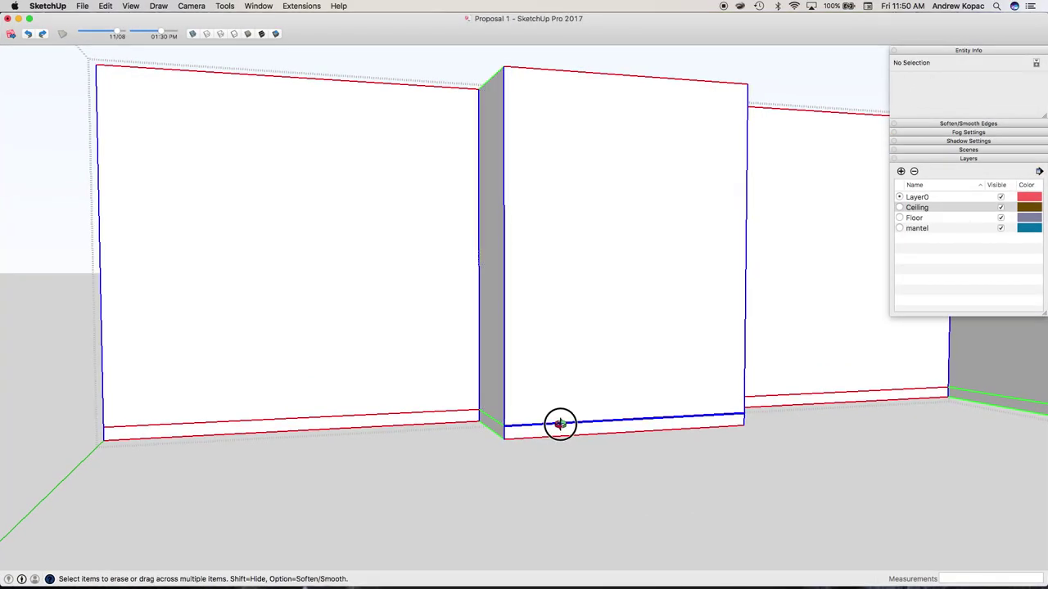
{"action": "middle_click_drag", "start_coordinate": [534, 383], "coordinate": [488, 406]}
{"action": "left_click", "coordinate": [489, 406]}
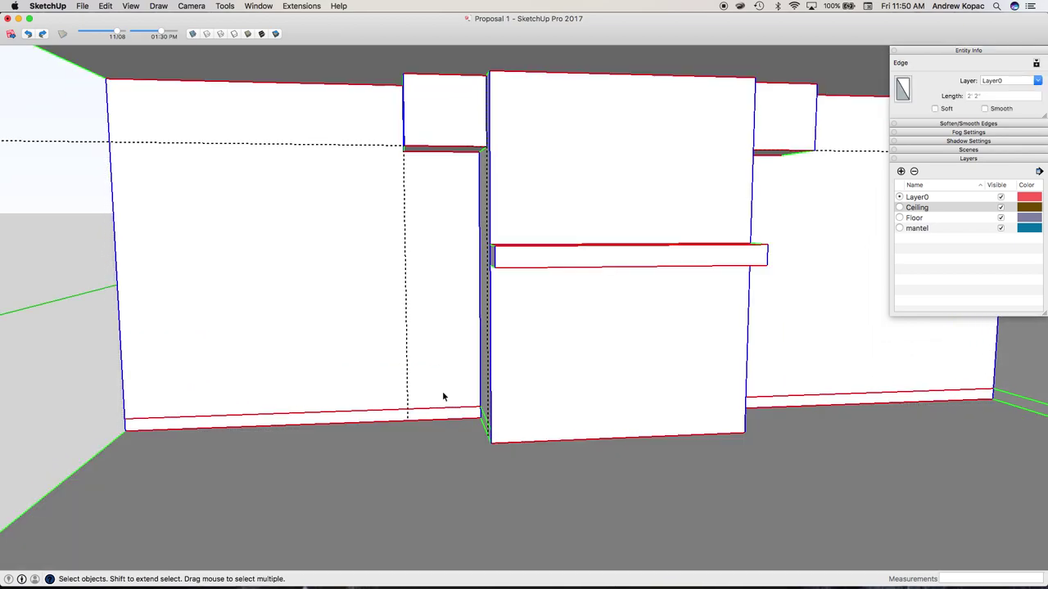
Select the chimney geometry and pull its baseboard face out 1/2 inch
{"action": "key", "text": "o"}
{"action": "left_click_drag", "start_coordinate": [423, 367], "coordinate": [560, 362]}
{"action": "scroll", "coordinate": [351, 341], "scroll_direction": "down", "scroll_amount": 8}
{"action": "scroll", "coordinate": [399, 378], "scroll_direction": "up", "scroll_amount": 10}
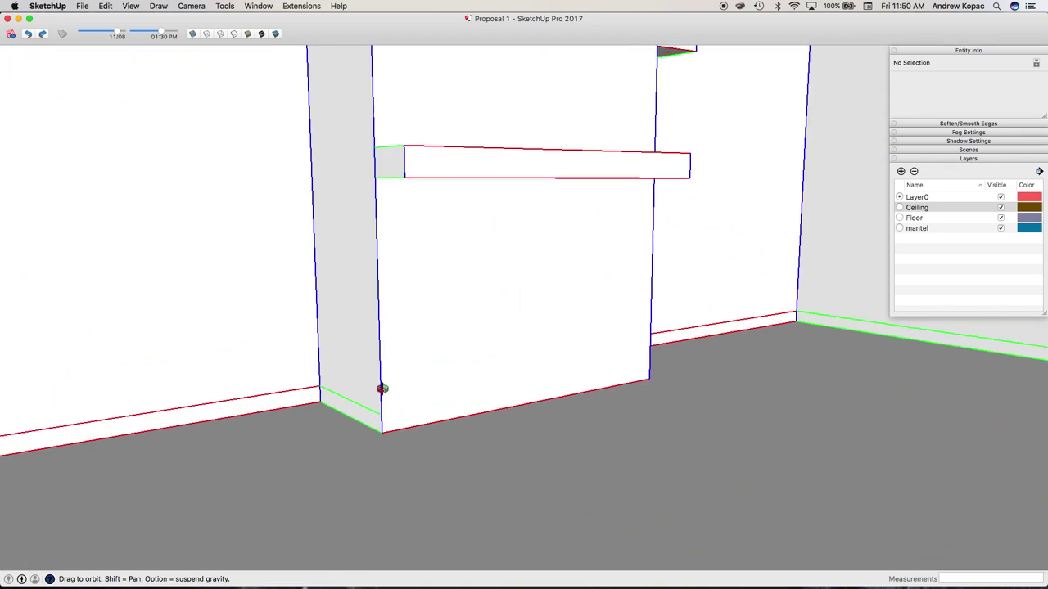
{"action": "key", "text": "space"}
{"action": "triple_click", "coordinate": [251, 412]}
{"action": "key", "text": "p"}
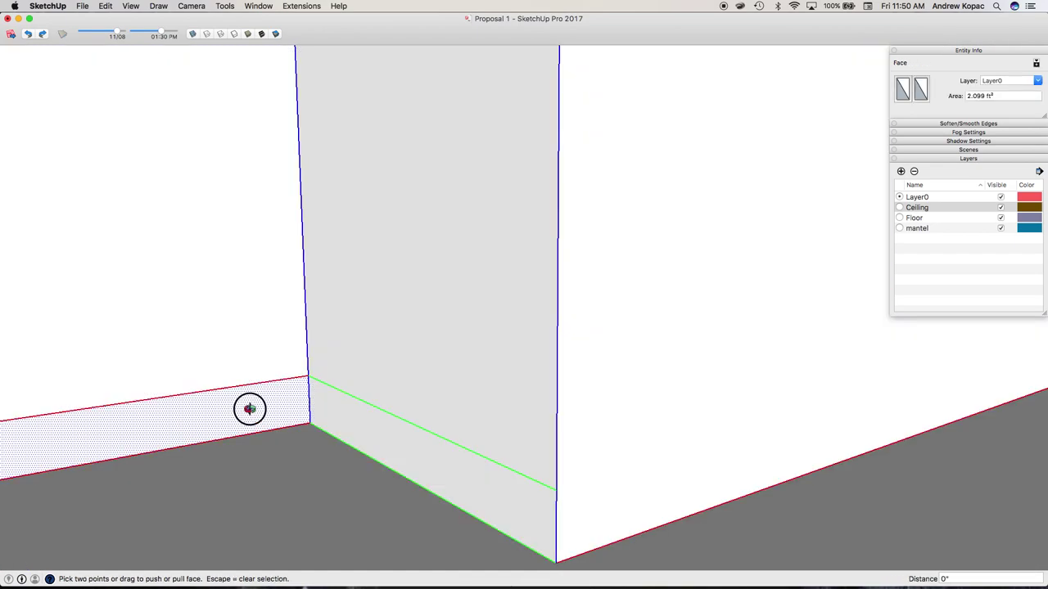
{"action": "left_click_drag", "start_coordinate": [250, 408], "coordinate": [258, 422]}
{"action": "type", "text": ".5"}
{"action": "key", "text": "Return"}
Pull out the right baseboard's side face and orbit to inspect the pillar and mantel
{"action": "double_click", "coordinate": [332, 428]}
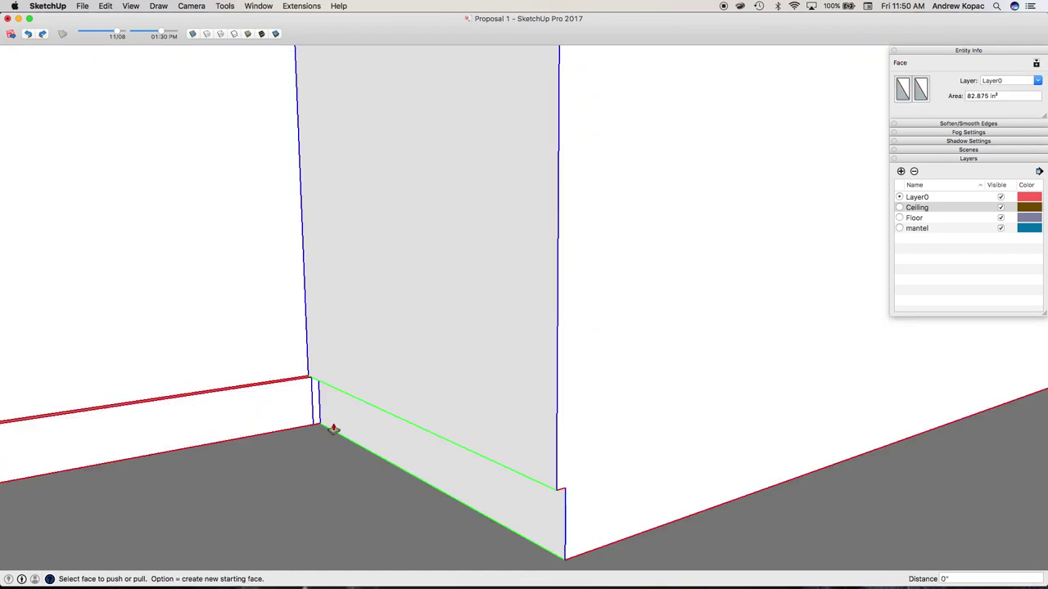
{"action": "key", "text": "super+z"}
{"action": "left_click", "coordinate": [347, 423]}
{"action": "left_click", "coordinate": [318, 426]}
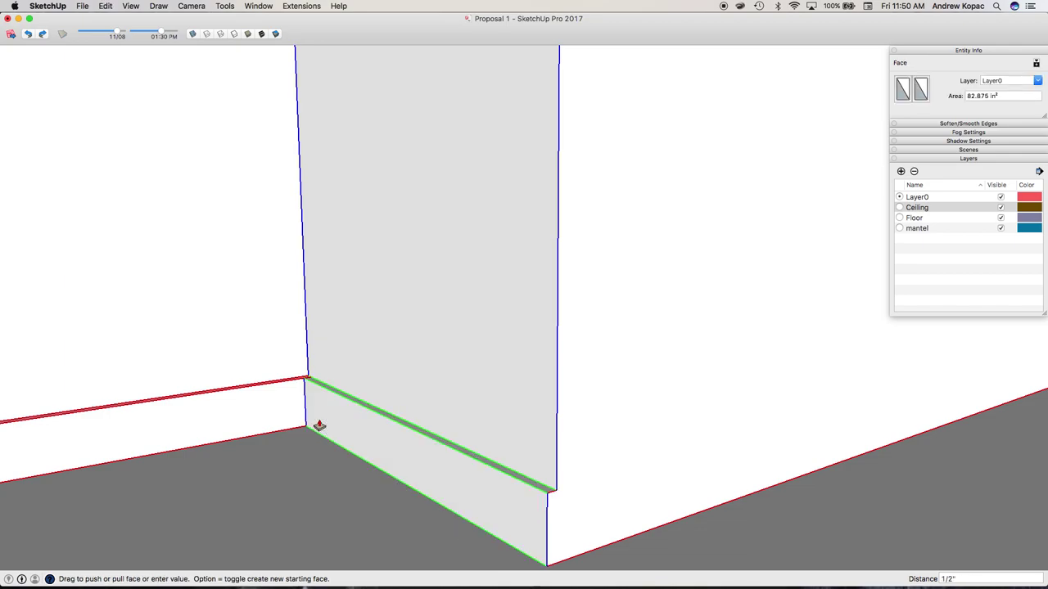
{"action": "middle_click_drag", "start_coordinate": [351, 374], "coordinate": [318, 367]}
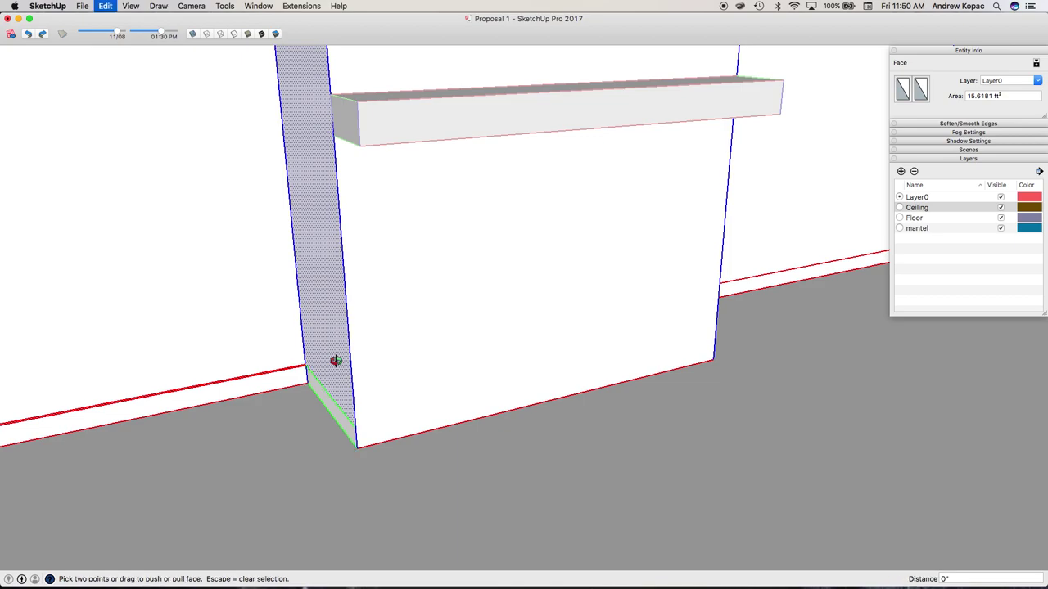
{"action": "middle_click_drag", "start_coordinate": [335, 360], "coordinate": [339, 330]}
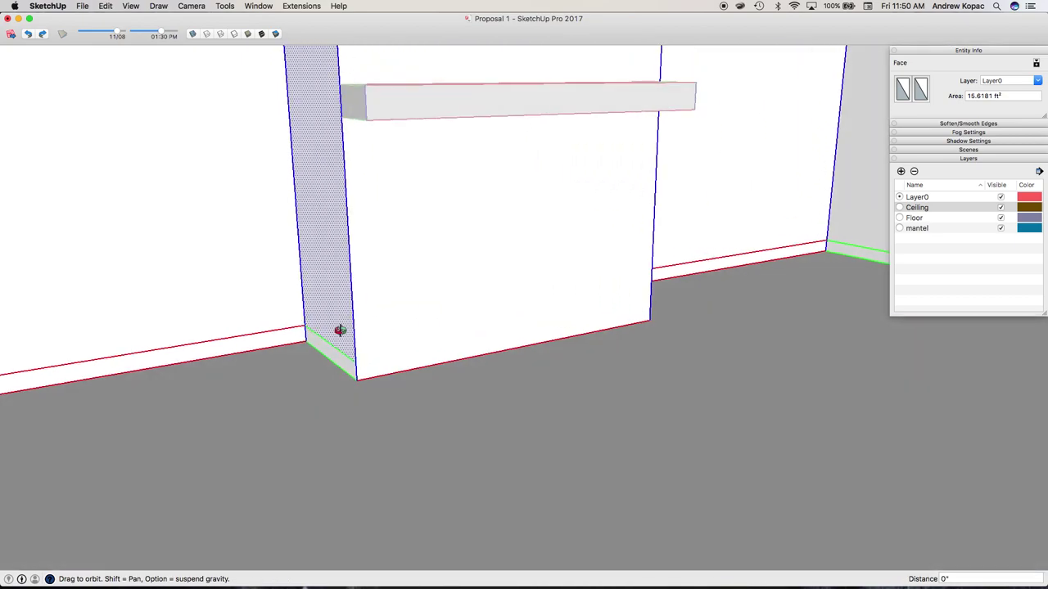
{"action": "key", "text": "ctrl+Up"}
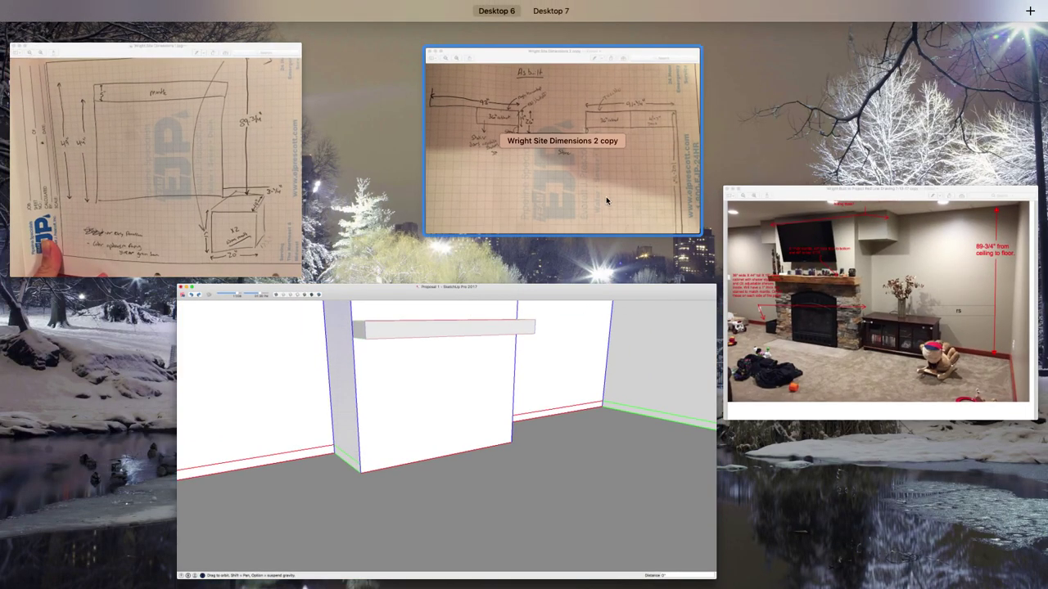
Compare the red-line room photo and as-built sketch, ending with Wright Site Dimensions 2 copy in front
{"action": "left_click", "coordinate": [621, 177]}
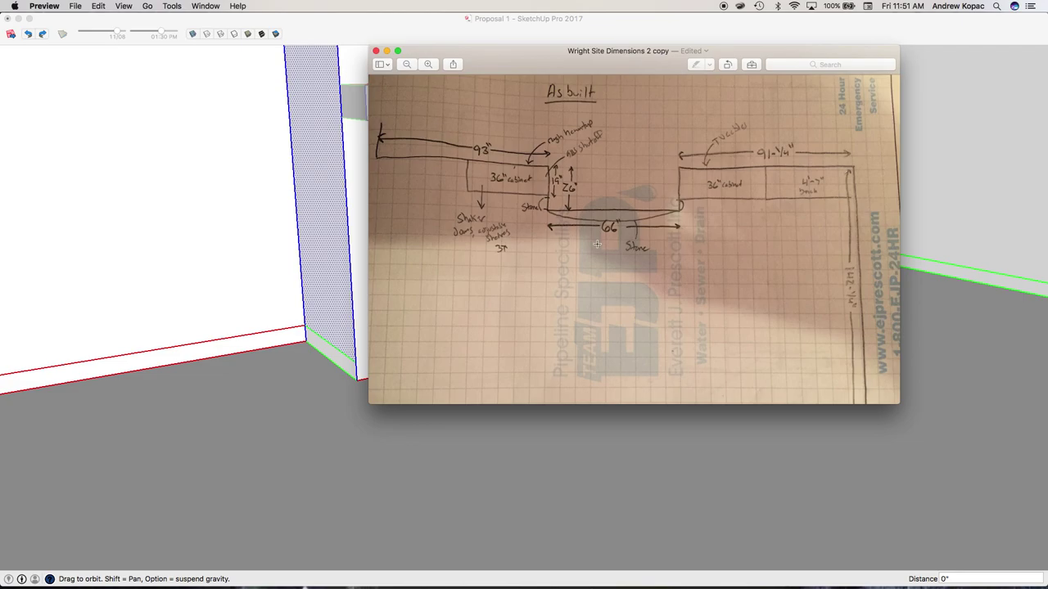
{"action": "key", "text": "ctrl+Up"}
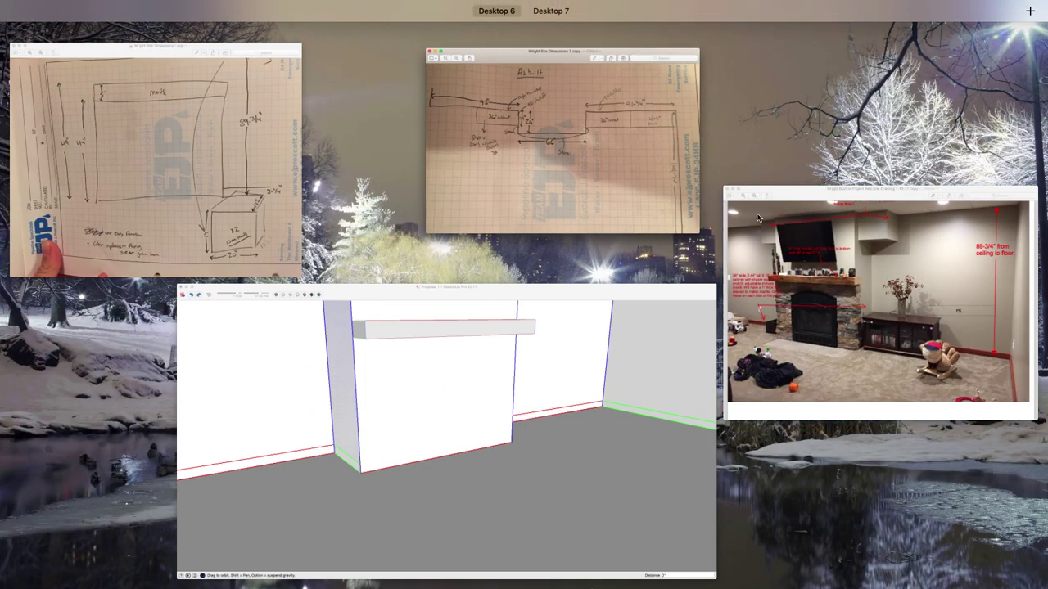
{"action": "left_click", "coordinate": [729, 213]}
{"action": "left_click", "coordinate": [399, 51]}
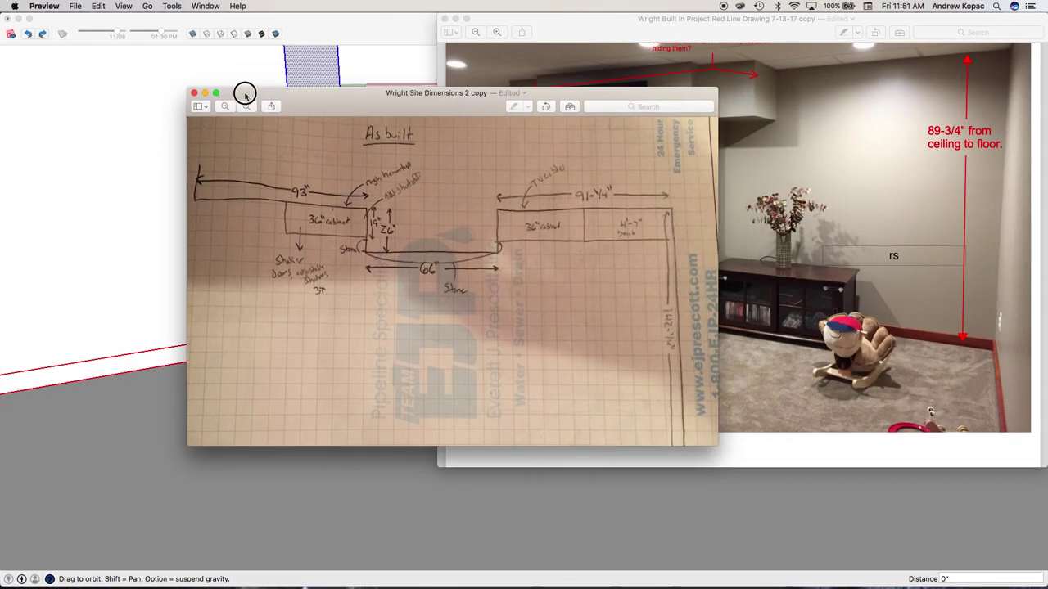
{"action": "left_click", "coordinate": [126, 420]}
{"action": "key", "text": "space"}
{"action": "left_click", "coordinate": [127, 423]}
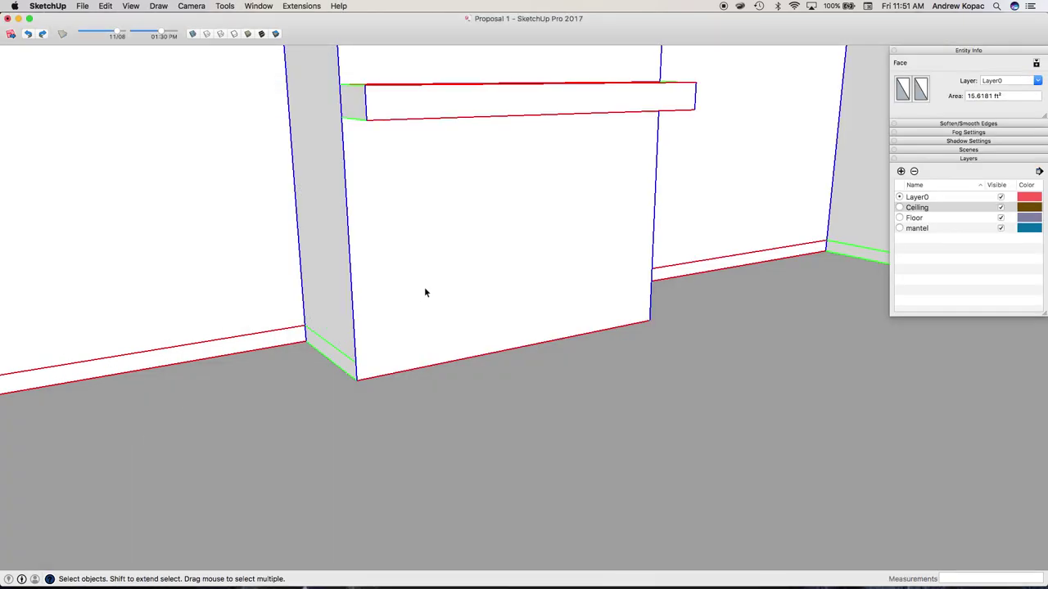
{"action": "key", "text": "ctrl+Up"}
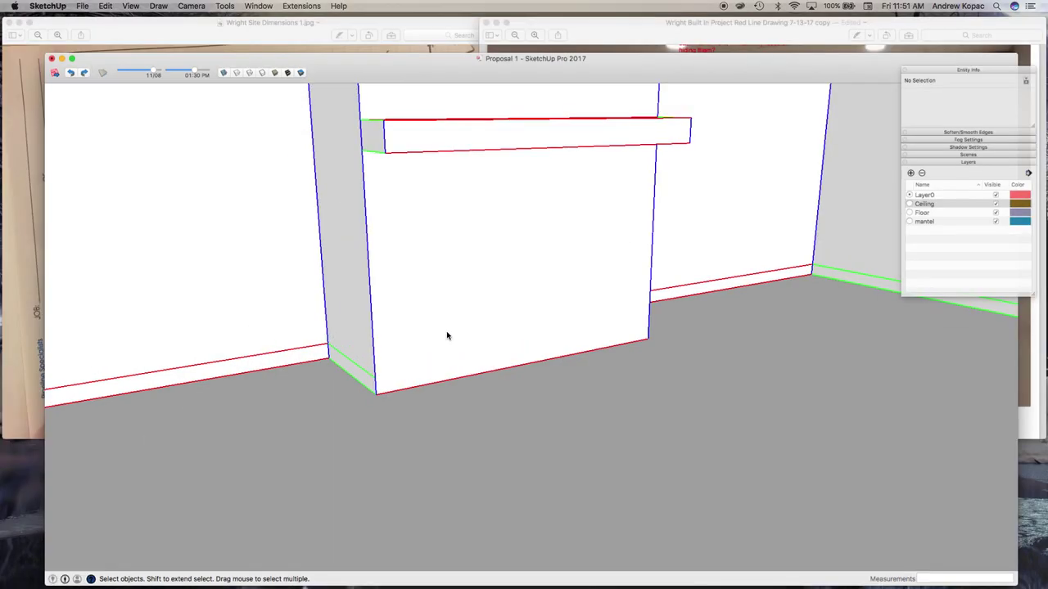
{"action": "left_click", "coordinate": [544, 221]}
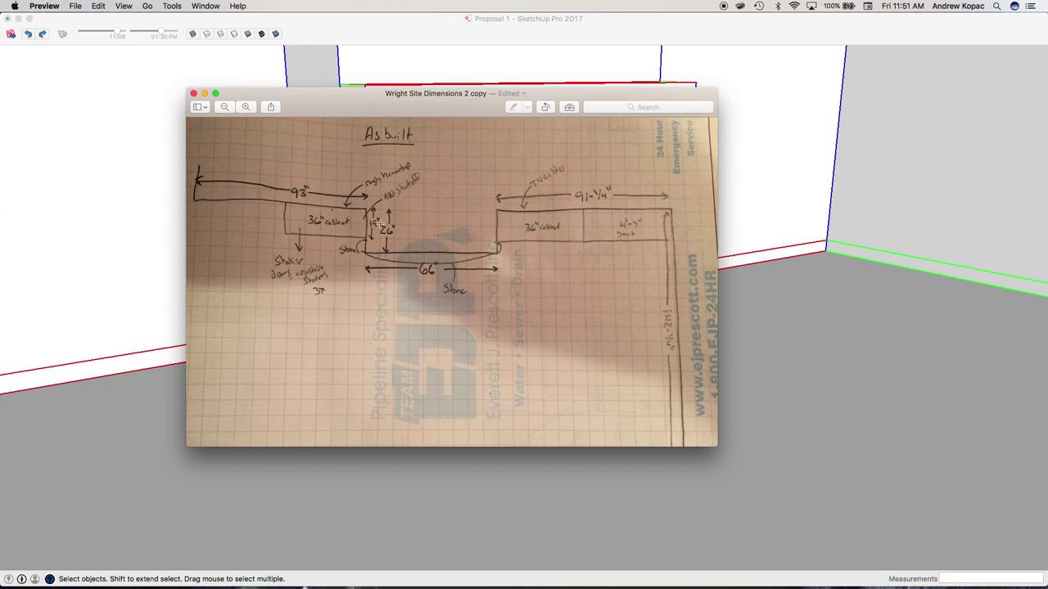
Select the floor group and place guides parallel to the baseboard and 36" from the pillar
{"action": "left_click", "coordinate": [254, 480]}
{"action": "left_click", "coordinate": [267, 377]}
{"action": "key", "text": "t"}
{"action": "left_click", "coordinate": [210, 357]}
{"action": "left_click", "coordinate": [250, 388]}
{"action": "left_click", "coordinate": [328, 359]}
{"action": "type", "text": "36"}
{"action": "key", "text": "Return"}
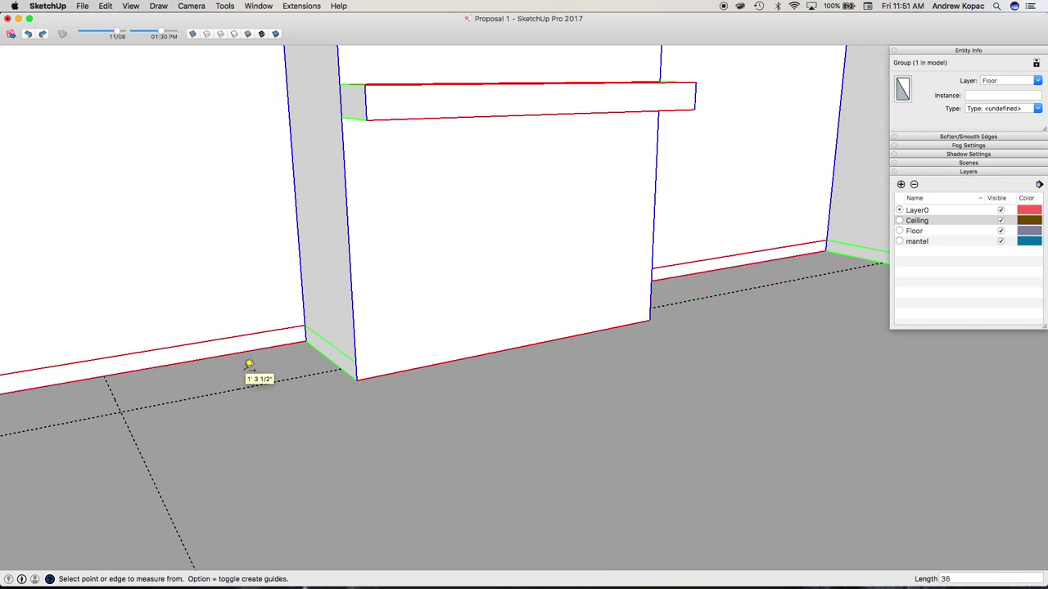
Measure at the pillar corner and place a floor guide 3' out from it
{"action": "scroll", "coordinate": [56, 400], "scroll_direction": "down", "scroll_amount": 5}
{"action": "scroll", "coordinate": [364, 341], "scroll_direction": "up", "scroll_amount": 5}
{"action": "key", "text": "o"}
{"action": "left_click_drag", "start_coordinate": [332, 372], "coordinate": [110, 360]}
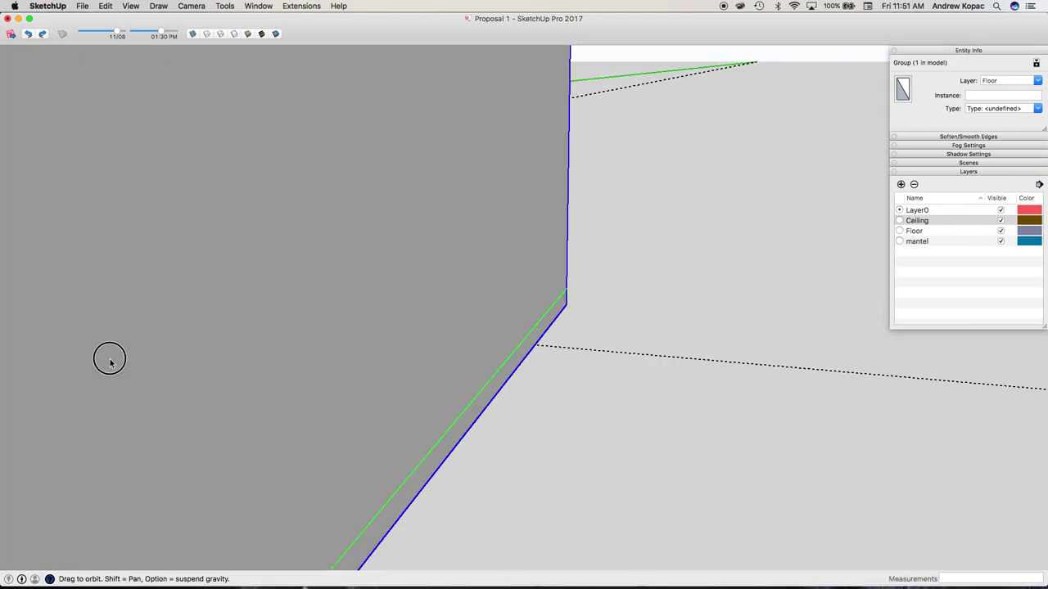
{"action": "scroll", "coordinate": [393, 376], "scroll_direction": "down", "scroll_amount": 6}
{"action": "scroll", "coordinate": [311, 362], "scroll_direction": "up", "scroll_amount": 6}
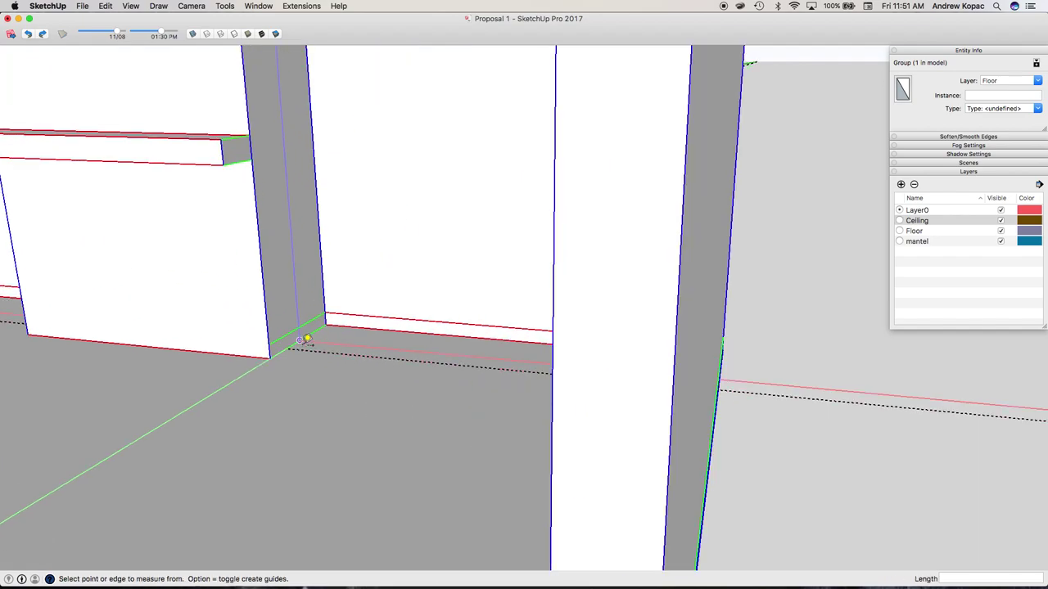
{"action": "scroll", "coordinate": [305, 342], "scroll_direction": "up", "scroll_amount": 3}
{"action": "left_click", "coordinate": [297, 333]}
{"action": "left_click", "coordinate": [339, 336]}
{"action": "middle_click_drag", "start_coordinate": [390, 306], "coordinate": [463, 346]}
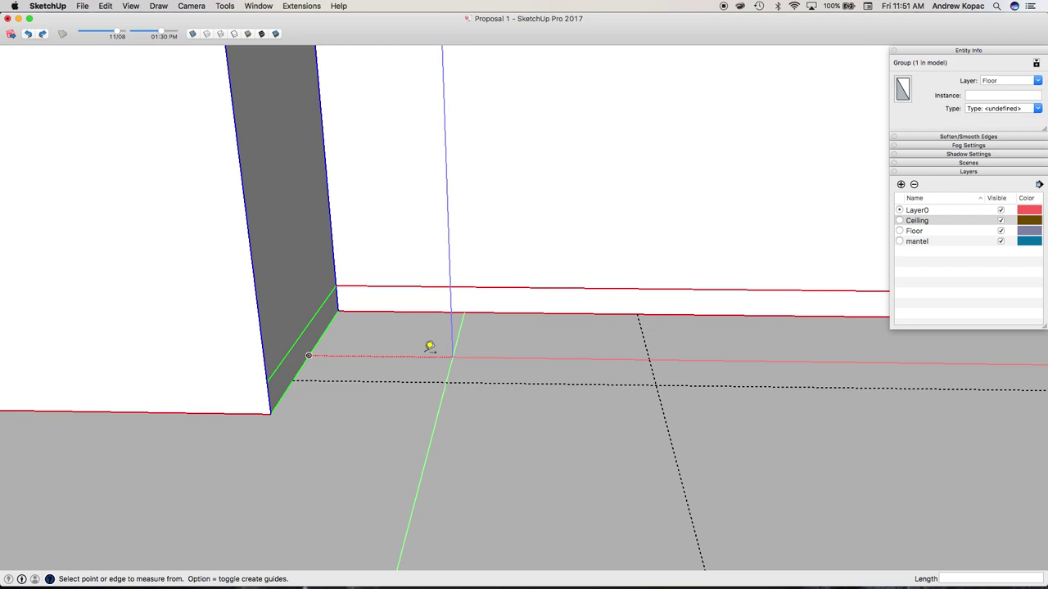
{"action": "left_click", "coordinate": [293, 381]}
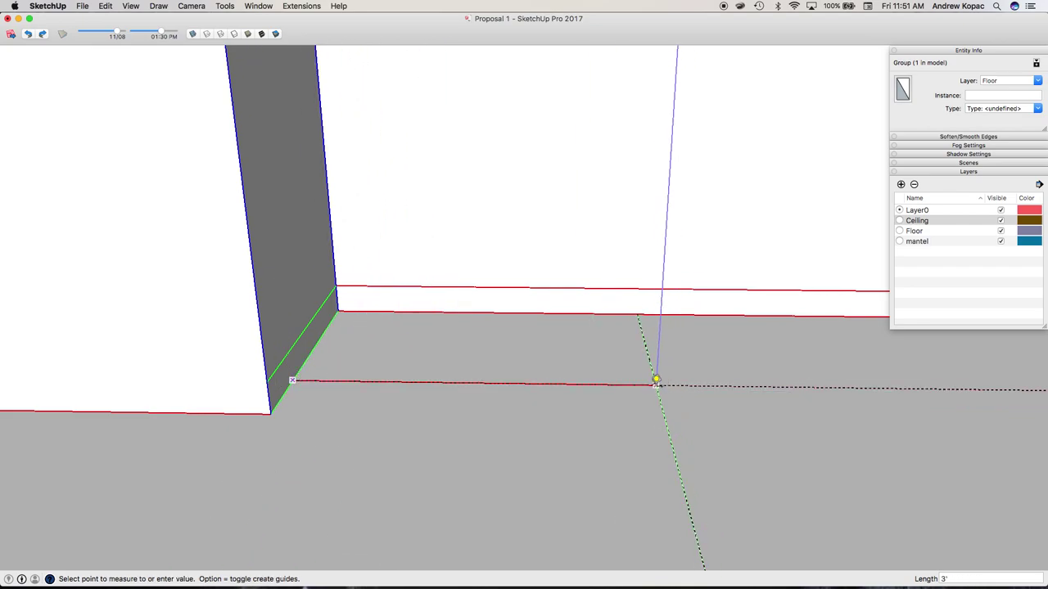
{"action": "left_click", "coordinate": [655, 380]}
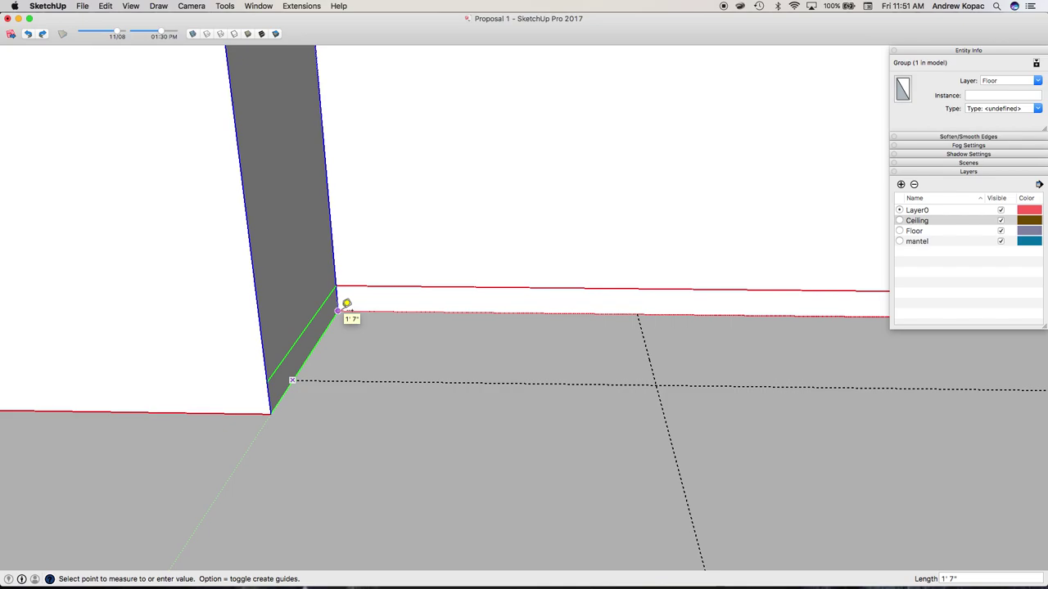
Orbit toward the pillar corner and bring the as-built sketch back to the front
{"action": "key", "text": "Escape"}
{"action": "scroll", "coordinate": [553, 234], "scroll_direction": "down", "scroll_amount": 5}
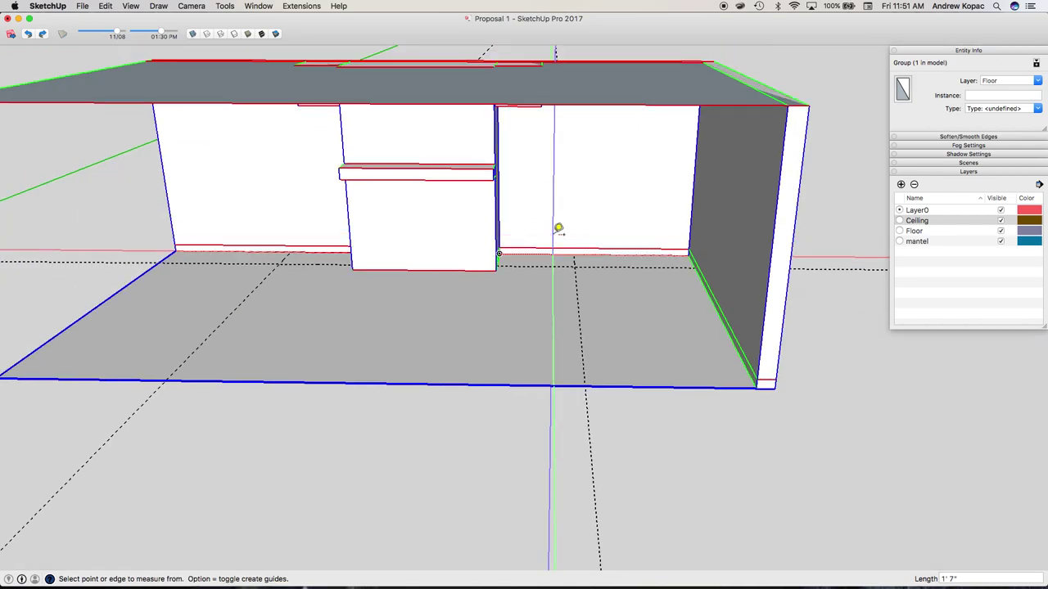
{"action": "key", "text": "o"}
{"action": "left_click_drag", "start_coordinate": [458, 293], "coordinate": [554, 277]}
{"action": "scroll", "coordinate": [273, 283], "scroll_direction": "up", "scroll_amount": 6}
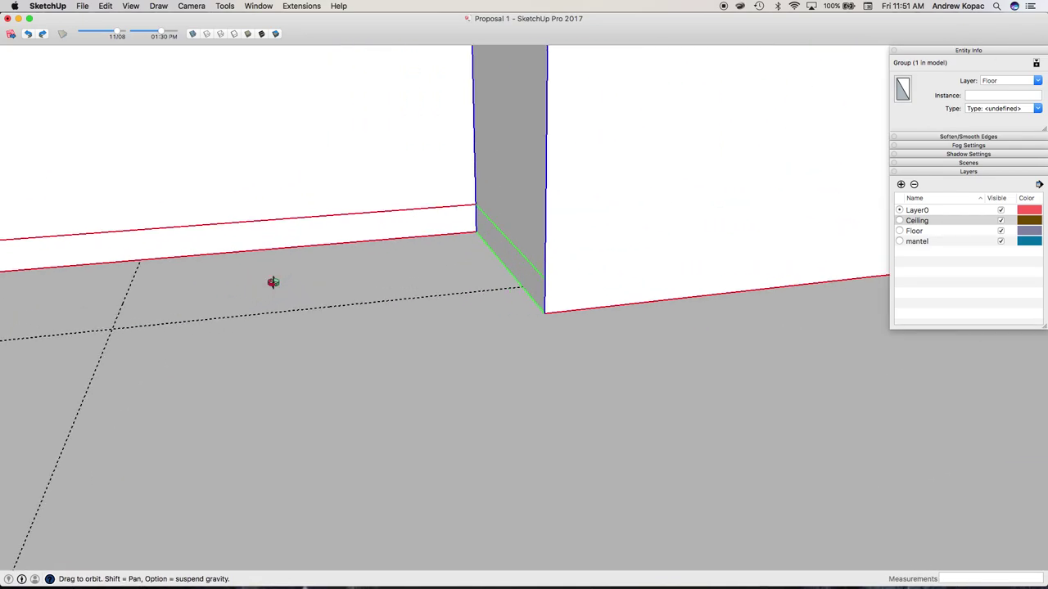
{"action": "key", "text": "ctrl+Up"}
{"action": "left_click", "coordinate": [434, 217]}
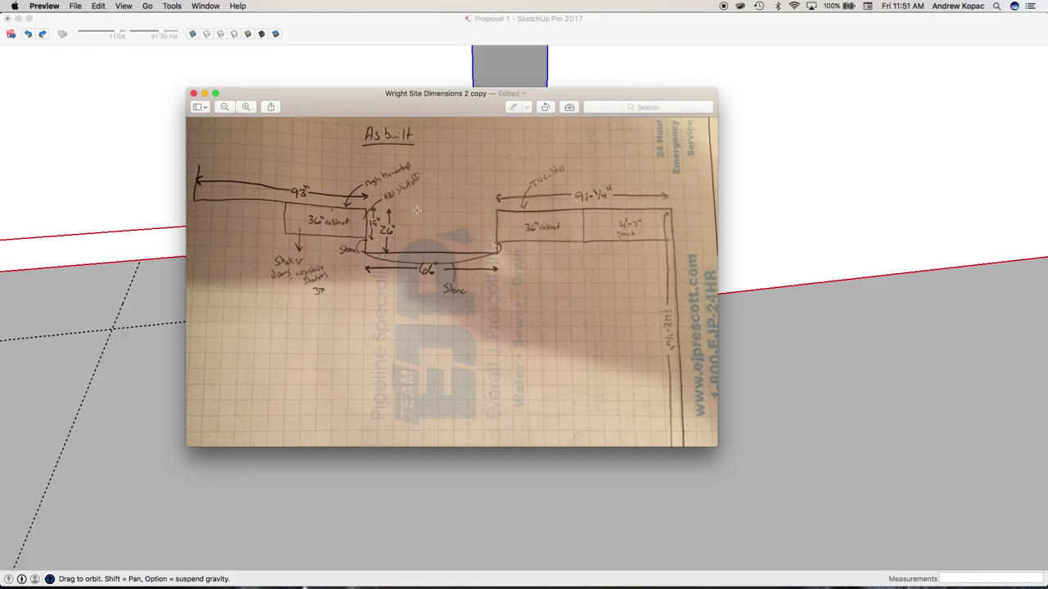
{"action": "scroll", "coordinate": [406, 186], "scroll_direction": "up", "scroll_amount": 5}
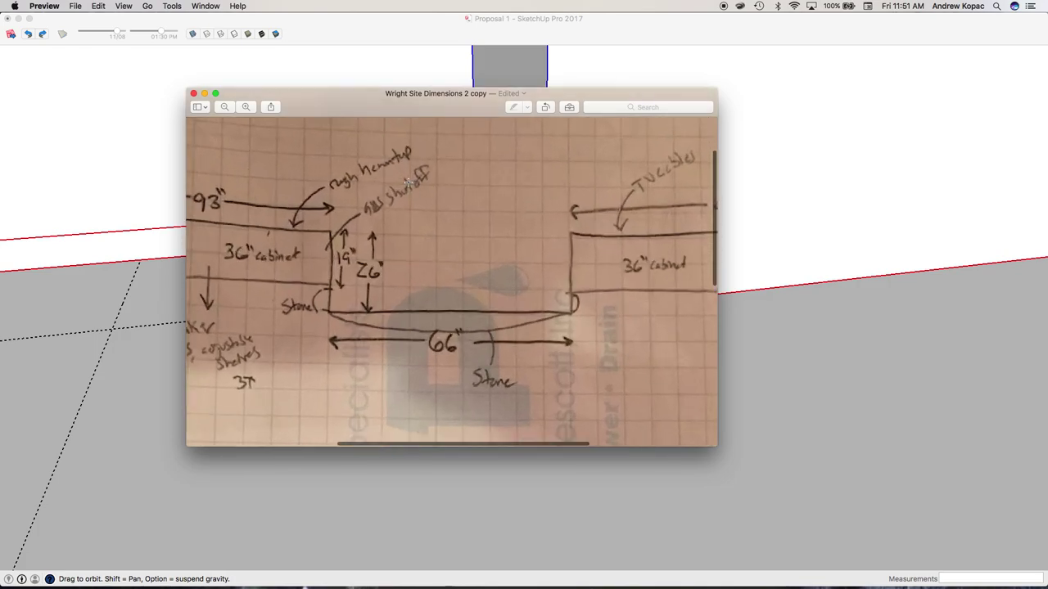
{"action": "scroll", "coordinate": [407, 185], "scroll_direction": "up", "scroll_amount": 2}
{"action": "scroll", "coordinate": [409, 183], "scroll_direction": "down", "scroll_amount": 3}
{"action": "scroll", "coordinate": [408, 183], "scroll_direction": "up", "scroll_amount": 4}
{"action": "scroll", "coordinate": [408, 182], "scroll_direction": "down", "scroll_amount": 6}
{"action": "scroll", "coordinate": [409, 185], "scroll_direction": "down", "scroll_amount": 1}
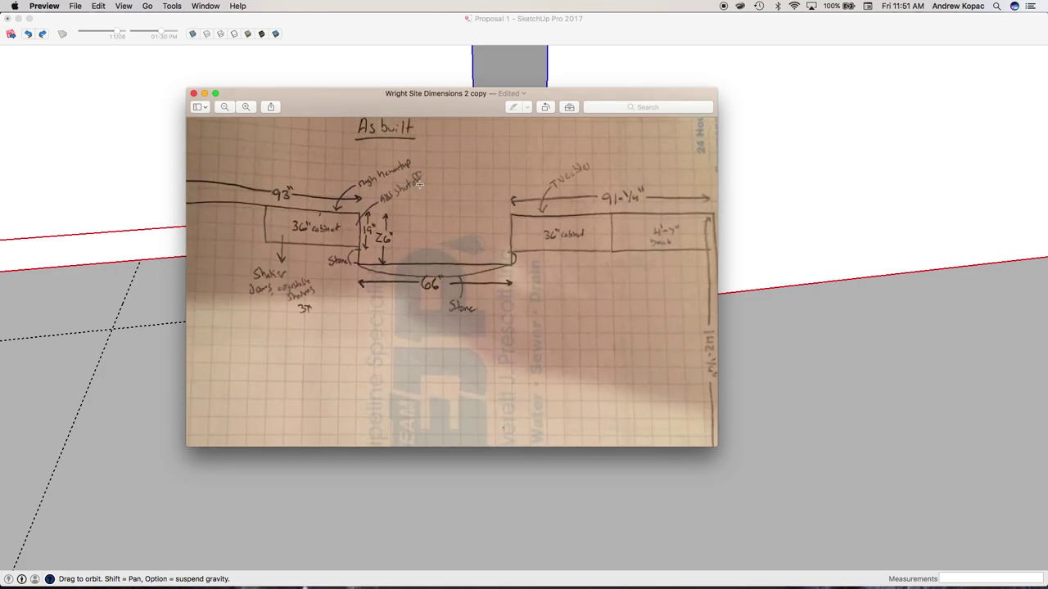
{"action": "scroll", "coordinate": [542, 170], "scroll_direction": "up", "scroll_amount": 5}
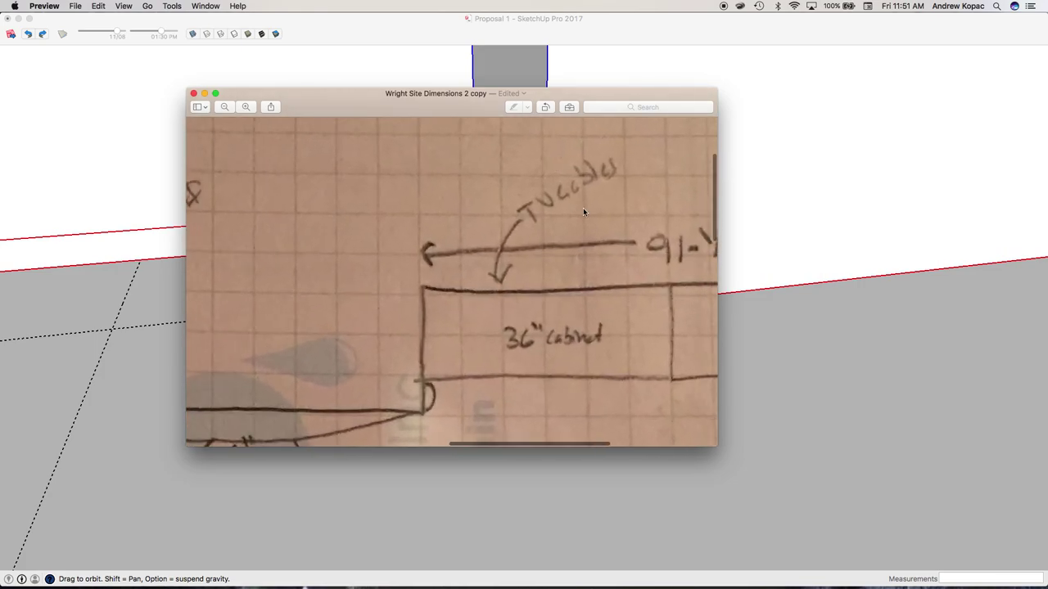
{"action": "scroll", "coordinate": [583, 210], "scroll_direction": "down", "scroll_amount": 5}
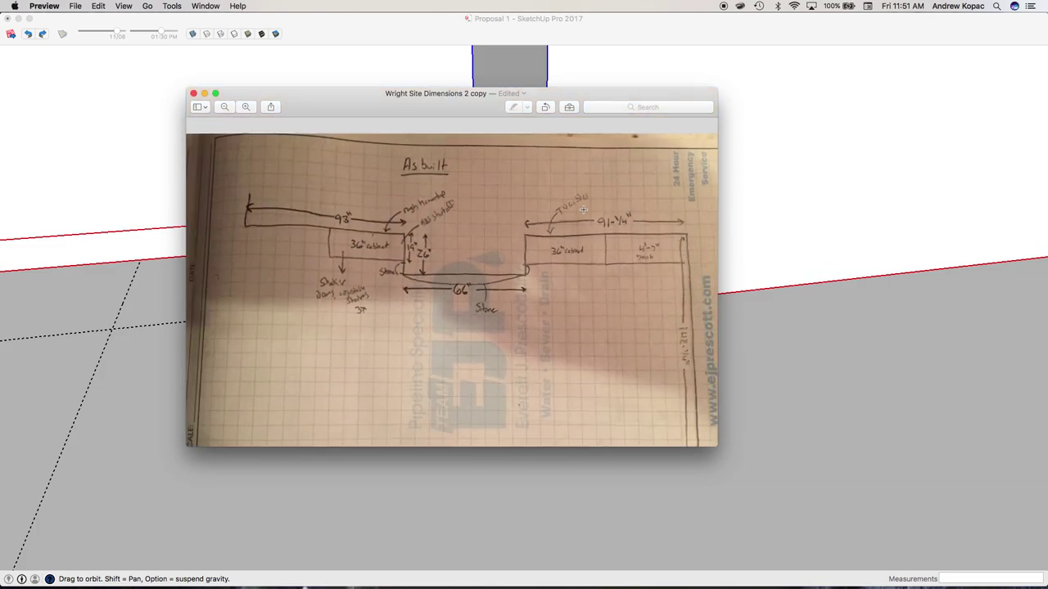
{"action": "scroll", "coordinate": [659, 226], "scroll_direction": "up", "scroll_amount": 5}
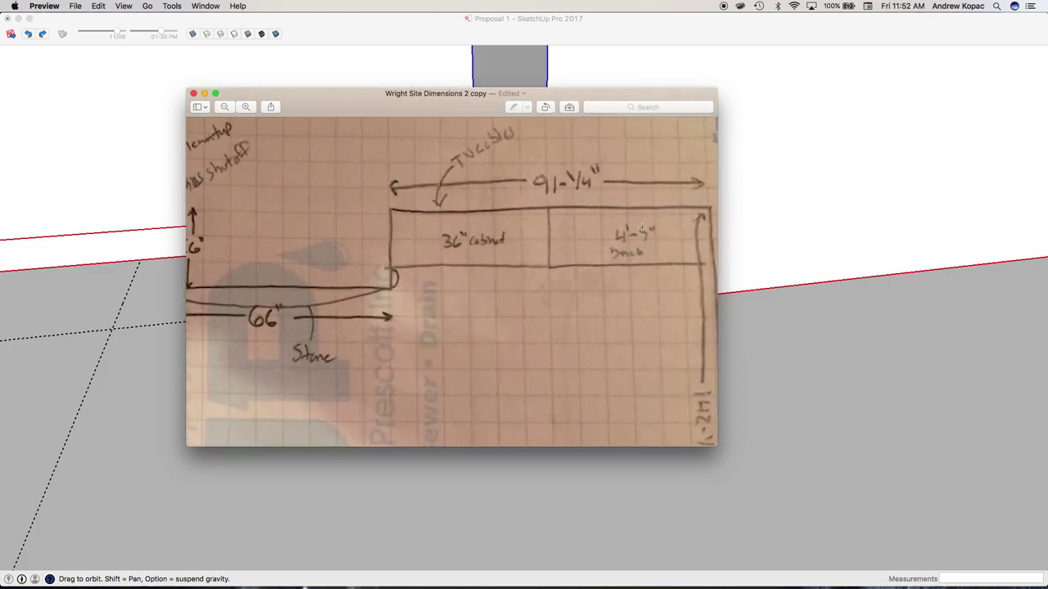
{"action": "scroll", "coordinate": [488, 430], "scroll_direction": "down", "scroll_amount": 5}
{"action": "key", "text": "super+Tab"}
{"action": "scroll", "coordinate": [368, 358], "scroll_direction": "down", "scroll_amount": 3}
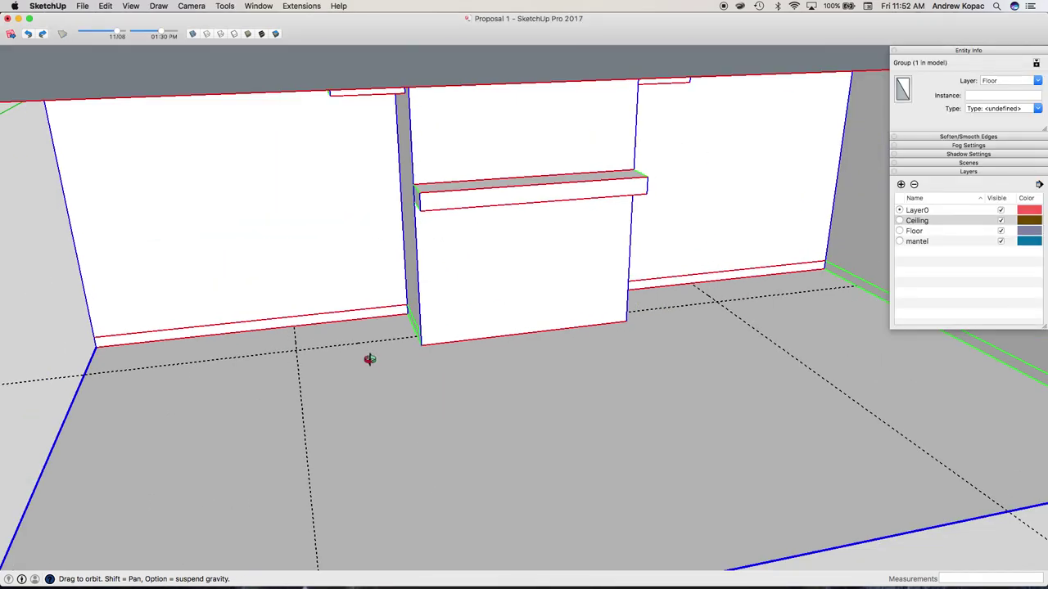
Place a floor guide 4' 7 1/4" from the far floor corner, then launch LayOut
{"action": "scroll", "coordinate": [624, 290], "scroll_direction": "down", "scroll_amount": 3}
{"action": "key", "text": "t"}
{"action": "scroll", "coordinate": [697, 305], "scroll_direction": "up", "scroll_amount": 5}
{"action": "scroll", "coordinate": [697, 305], "scroll_direction": "down", "scroll_amount": 3}
{"action": "left_click", "coordinate": [760, 270]}
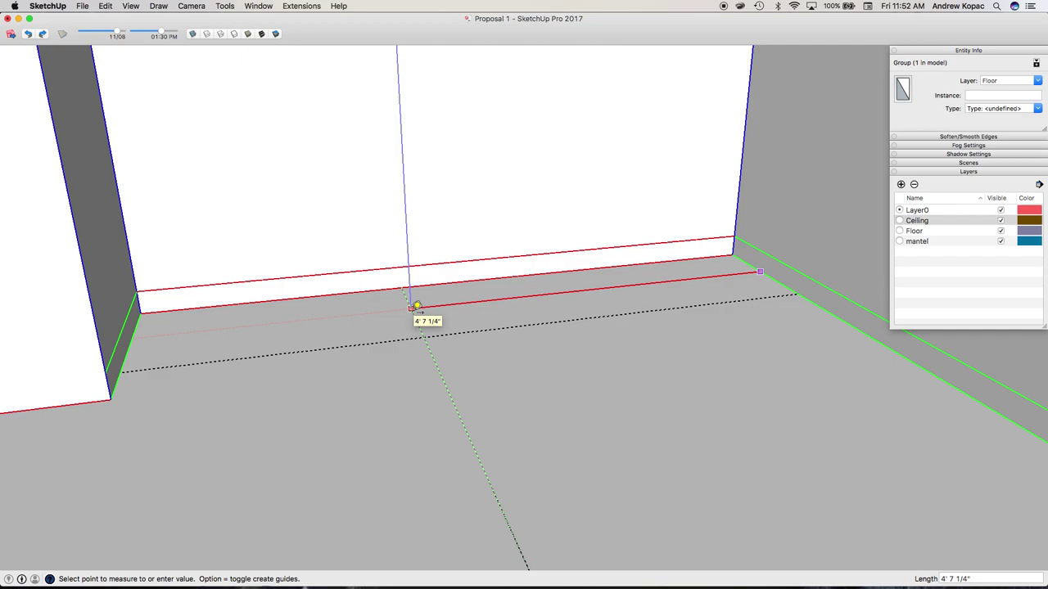
{"action": "left_click", "coordinate": [416, 307]}
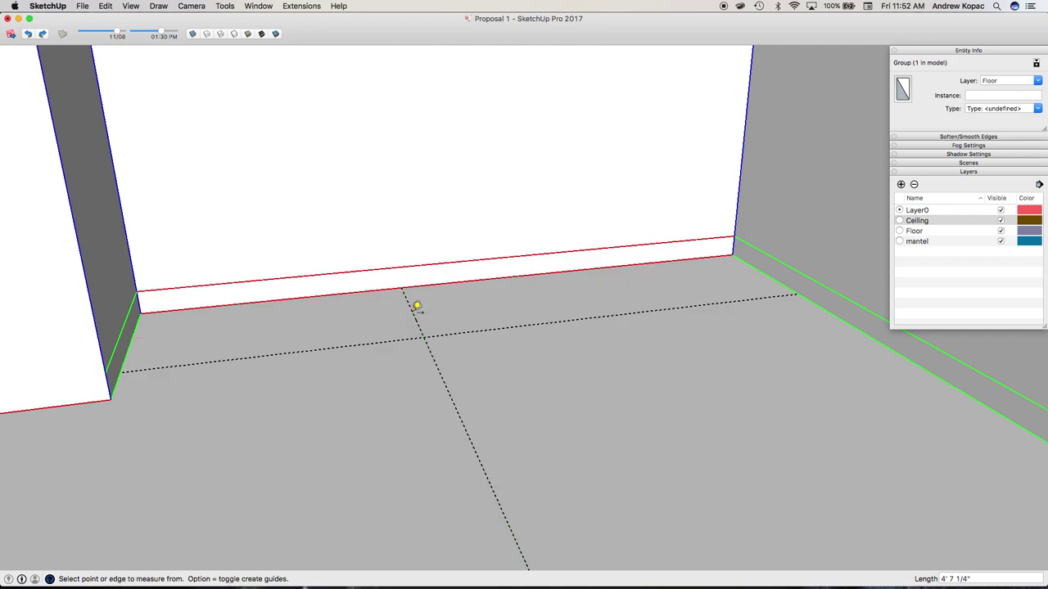
{"action": "left_click", "coordinate": [528, 573]}
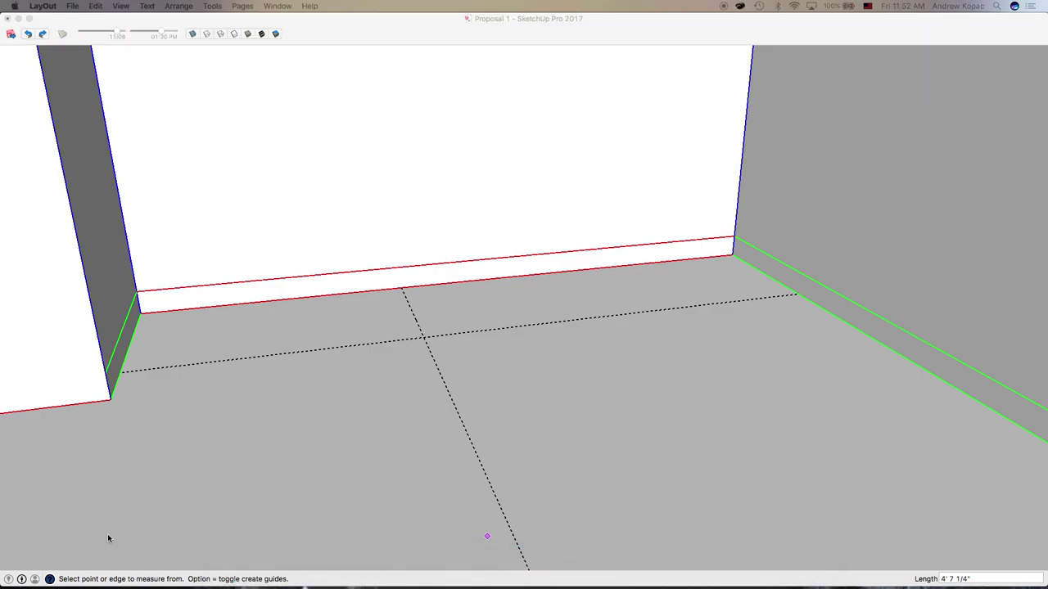
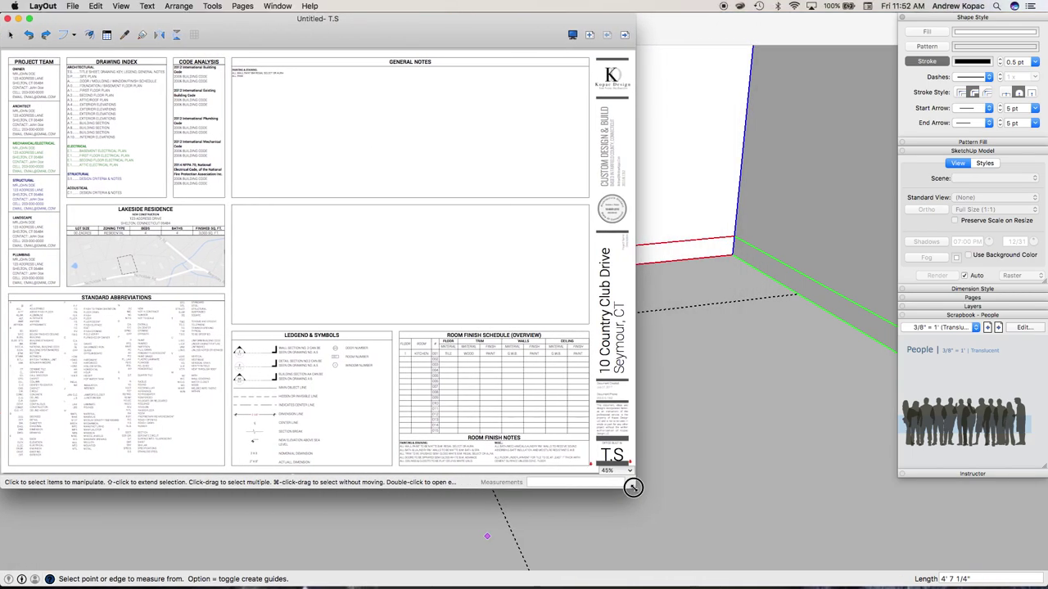
Enlarge the LayOut window, page through the set to sheet A.1, and start a new document
{"action": "left_click_drag", "start_coordinate": [632, 486], "coordinate": [899, 586]}
{"action": "scroll", "coordinate": [661, 259], "scroll_direction": "up", "scroll_amount": 3}
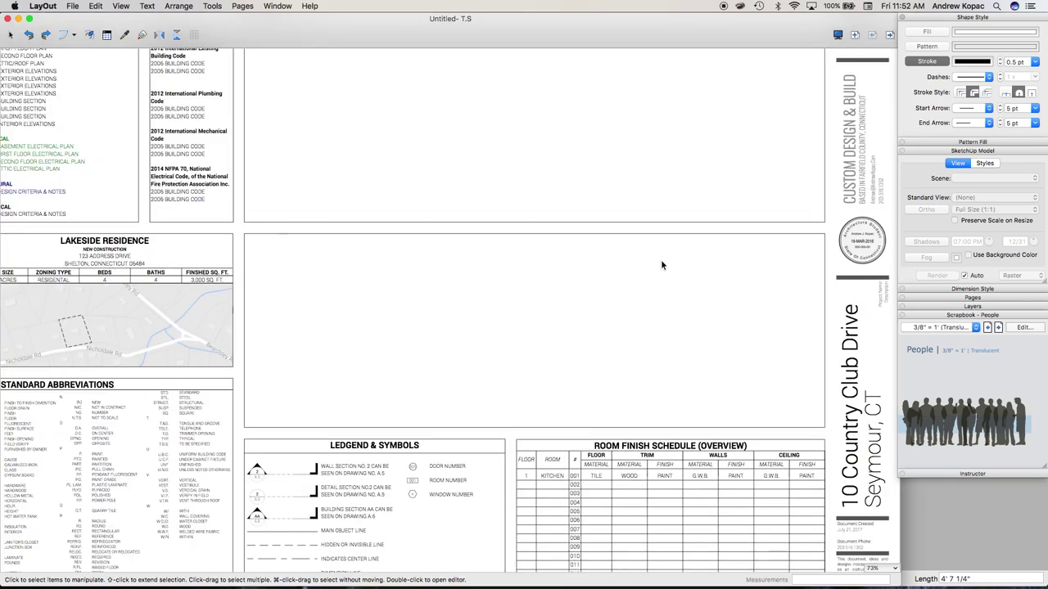
{"action": "scroll", "coordinate": [751, 135], "scroll_direction": "down", "scroll_amount": 4}
{"action": "left_click", "coordinate": [891, 34]}
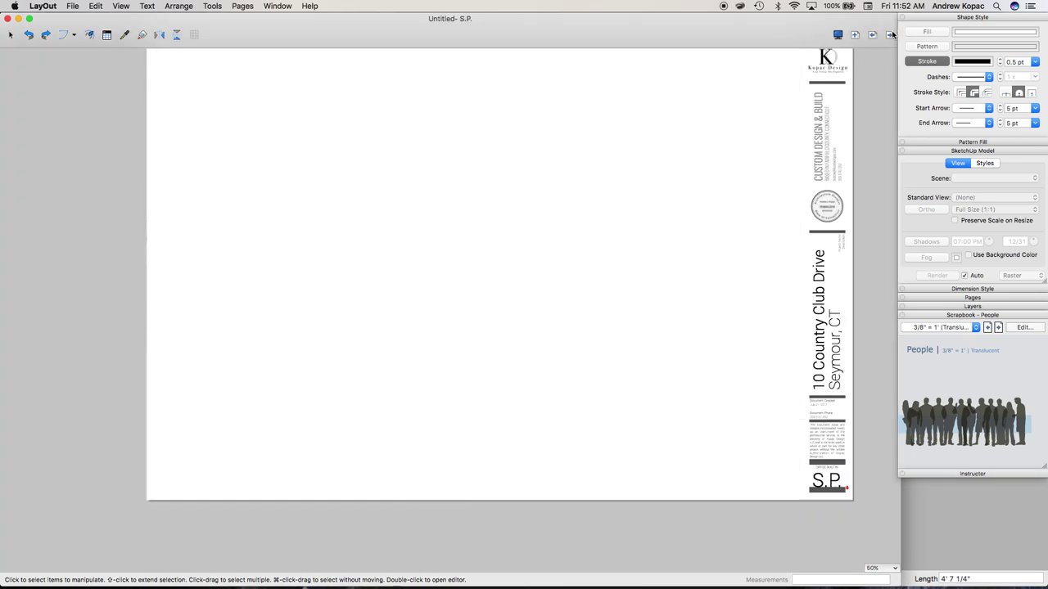
{"action": "left_click", "coordinate": [972, 297]}
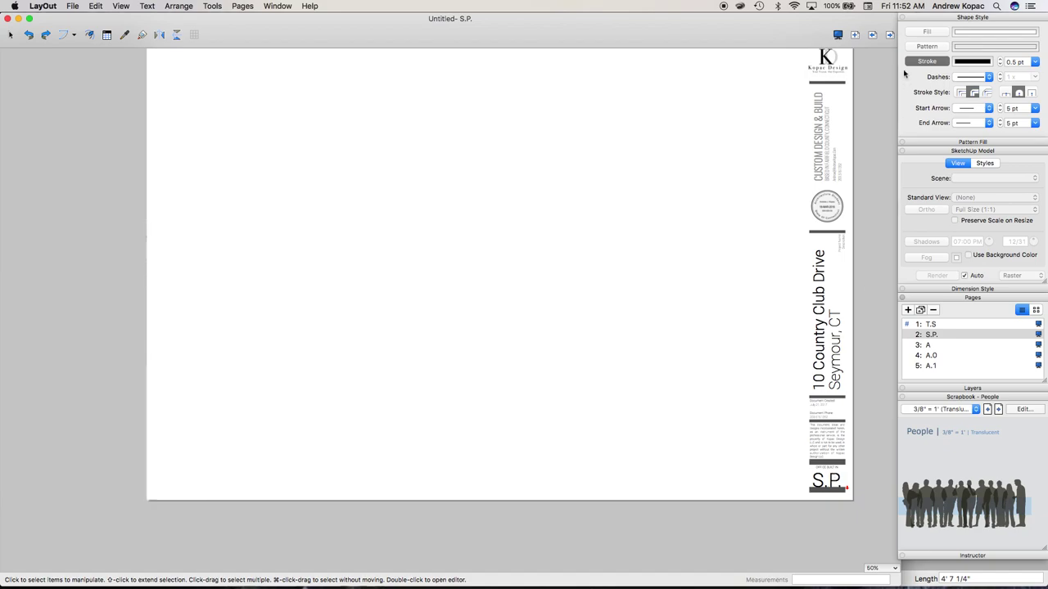
{"action": "left_click", "coordinate": [889, 35]}
{"action": "left_click", "coordinate": [890, 35]}
{"action": "left_click", "coordinate": [889, 35]}
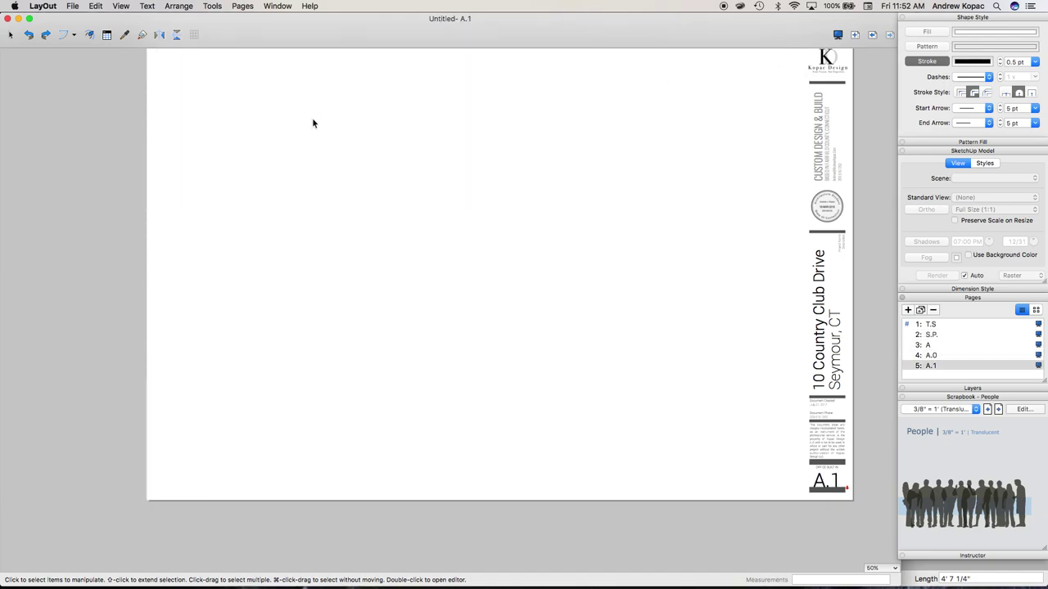
{"action": "left_click", "coordinate": [72, 6]}
{"action": "left_click", "coordinate": [100, 36]}
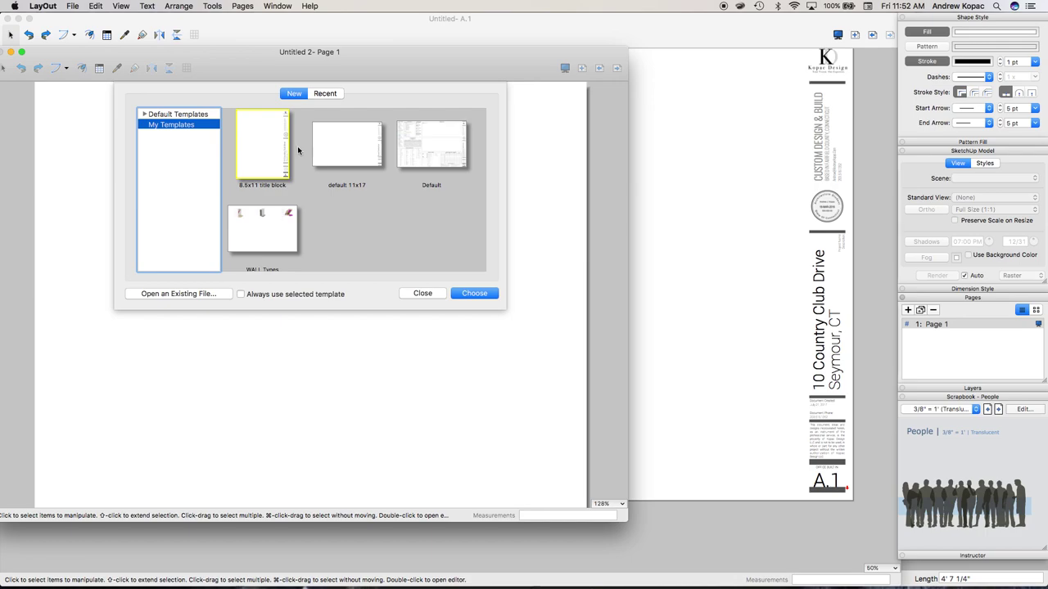
Create a document from the 8.5x11 title block template and replace its K logo with the Kopac Design image
{"action": "double_click", "coordinate": [270, 146]}
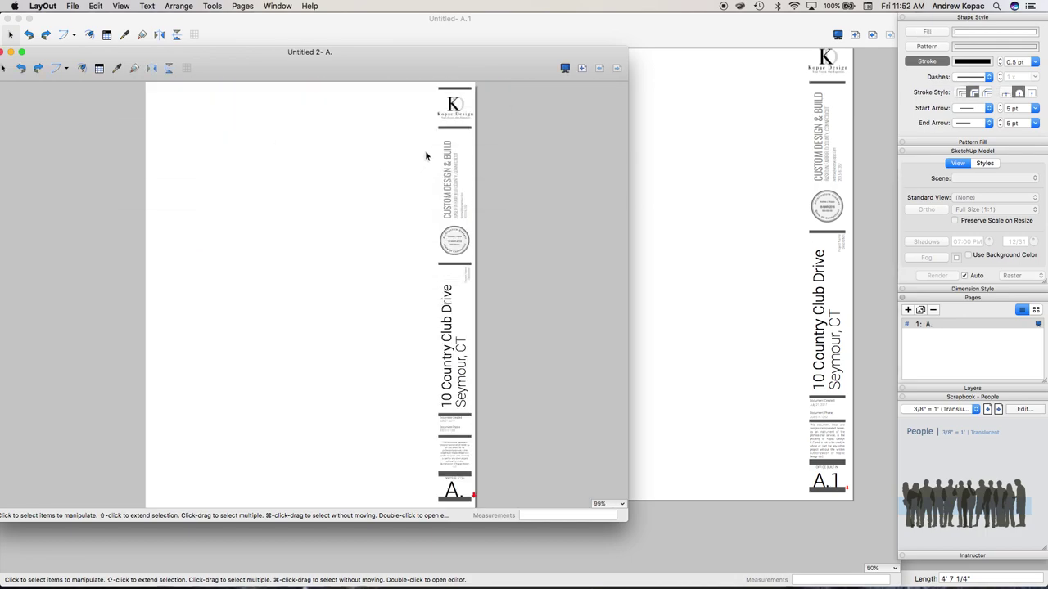
{"action": "left_click", "coordinate": [463, 106]}
{"action": "key", "text": "Delete"}
{"action": "key", "text": "super+Tab"}
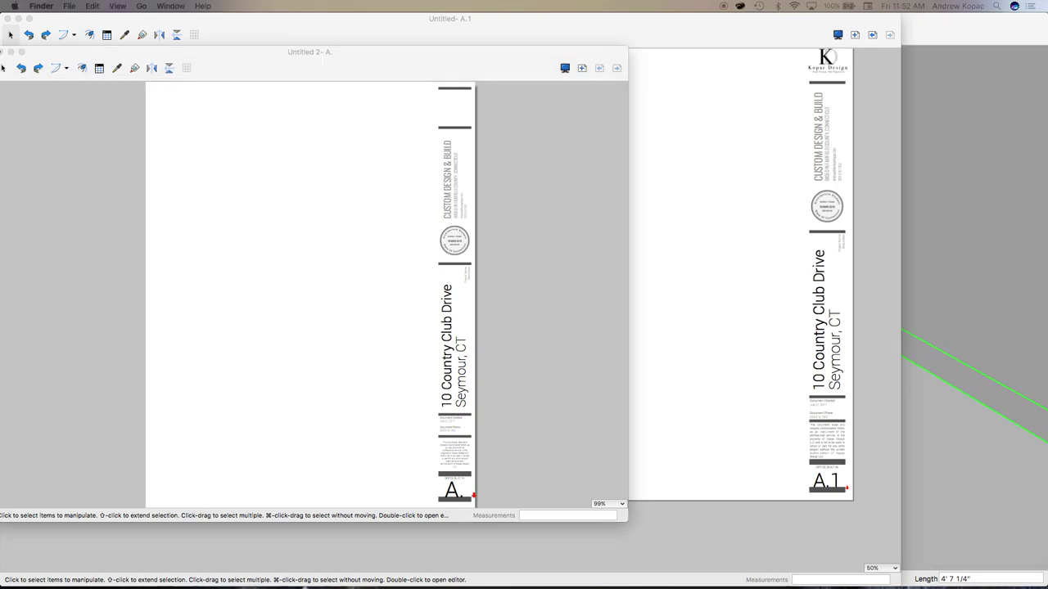
{"action": "left_click_drag", "start_coordinate": [363, 136], "coordinate": [429, 115]}
{"action": "left_click", "coordinate": [554, 248]}
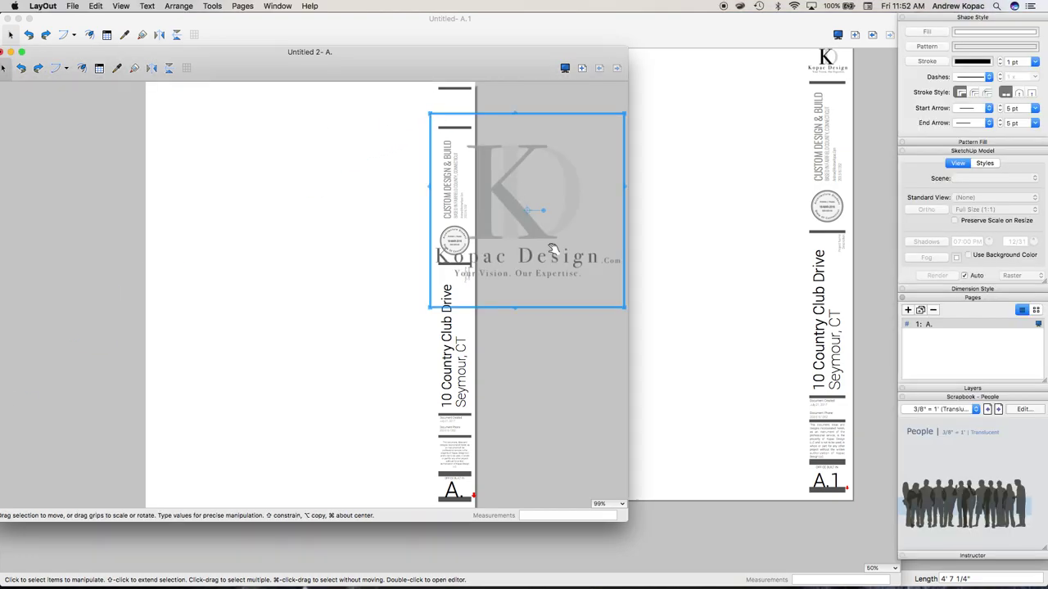
Shrink the Kopac Design logo and position it over the top bar of the title block
{"action": "left_click_drag", "start_coordinate": [623, 309], "coordinate": [487, 171]}
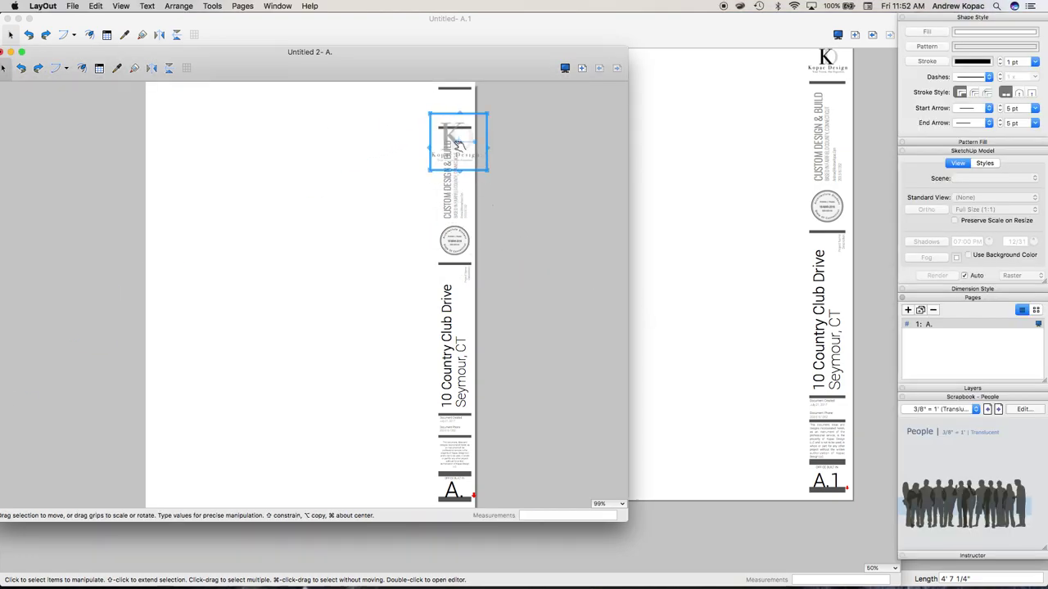
{"action": "left_click_drag", "start_coordinate": [450, 136], "coordinate": [450, 107]}
{"action": "scroll", "coordinate": [450, 107], "scroll_direction": "up", "scroll_amount": 5}
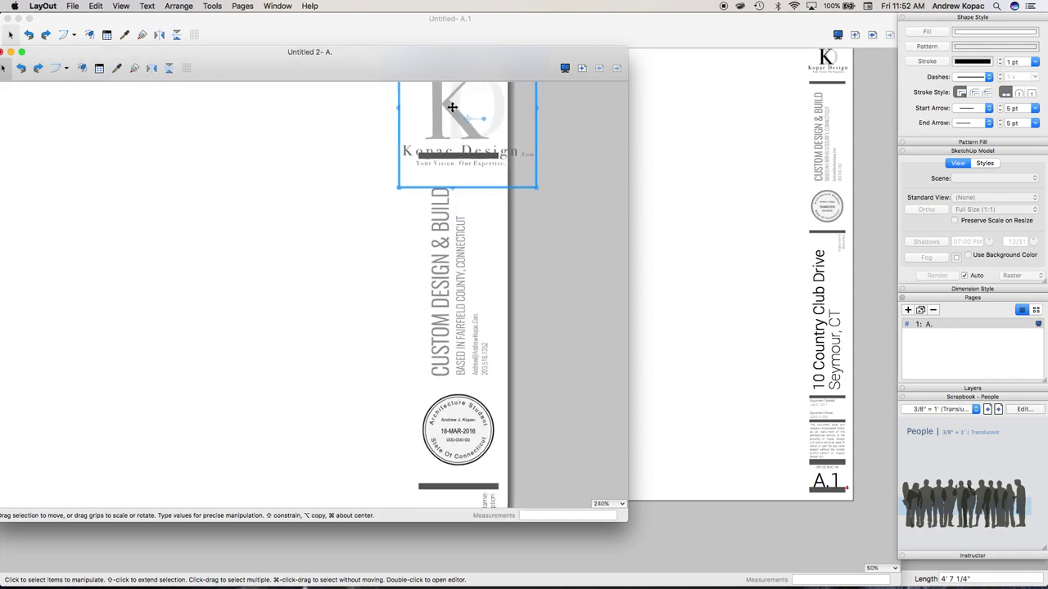
{"action": "left_click_drag", "start_coordinate": [540, 192], "coordinate": [501, 149]}
{"action": "mouse_move", "coordinate": [434, 110]}
{"action": "left_mouse_down"}
{"action": "mouse_move", "coordinate": [452, 117]}
{"action": "mouse_move", "coordinate": [431, 116]}
{"action": "mouse_move", "coordinate": [440, 120]}
{"action": "left_mouse_up"}
{"action": "left_click_drag", "start_coordinate": [512, 163], "coordinate": [502, 158]}
{"action": "left_click_drag", "start_coordinate": [456, 131], "coordinate": [467, 137]}
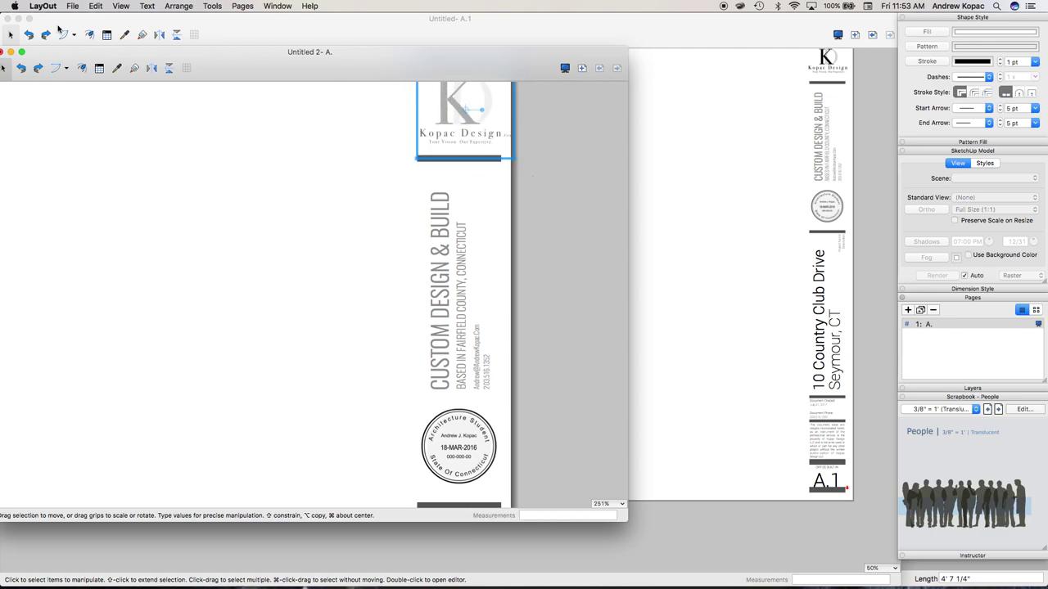
Close the old A.1 document and enlarge the new document window to full screen
{"action": "left_click", "coordinate": [8, 18]}
{"action": "mouse_move", "coordinate": [50, 52]}
{"action": "left_mouse_down"}
{"action": "mouse_move", "coordinate": [90, 18]}
{"action": "mouse_move", "coordinate": [52, 5]}
{"action": "left_mouse_up"}
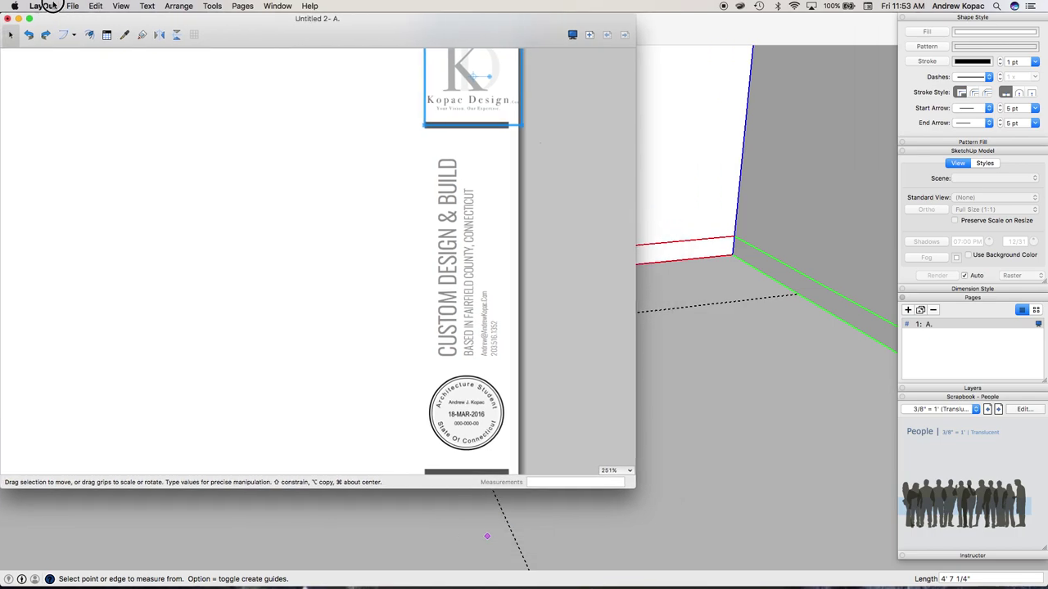
{"action": "double_click", "coordinate": [635, 487]}
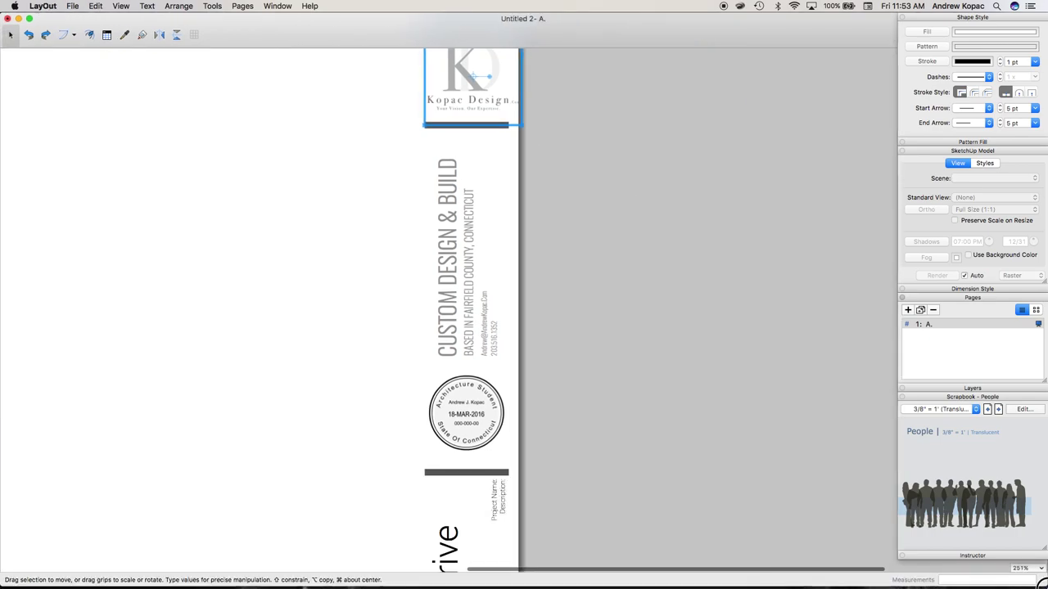
Nudge the logo with the arrow keys so it sits centered between the bars
{"action": "scroll", "coordinate": [793, 447], "scroll_direction": "down", "scroll_amount": 4}
{"action": "left_click", "coordinate": [587, 269]}
{"action": "scroll", "coordinate": [586, 167], "scroll_direction": "up", "scroll_amount": 5}
{"action": "left_click", "coordinate": [570, 225]}
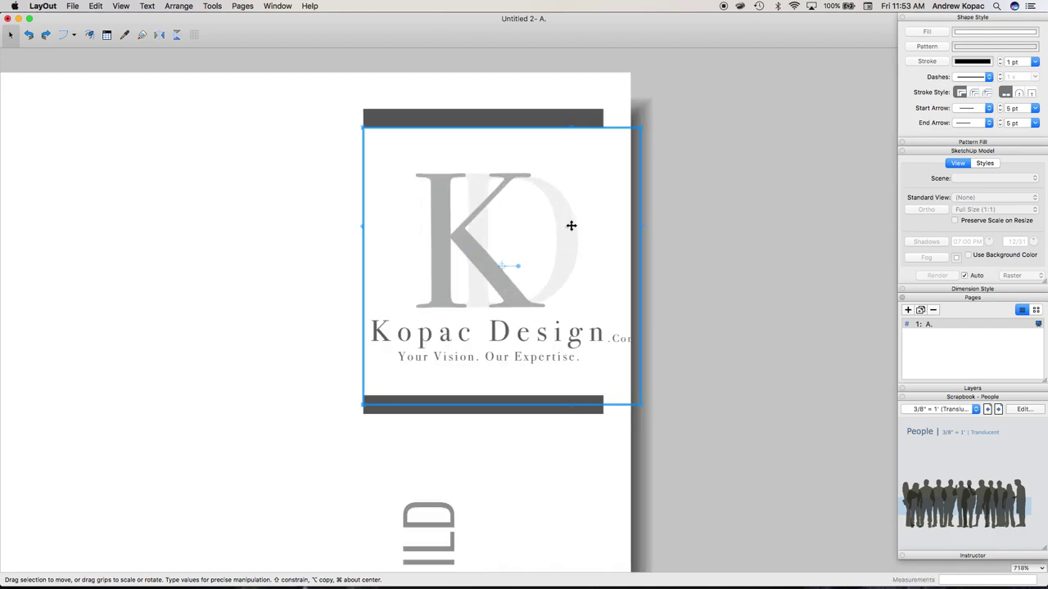
{"action": "key", "text": "Left"}
{"action": "key", "text": "Left"}
{"action": "key", "text": "Left"}
{"action": "key", "text": "Left"}
{"action": "key", "text": "Left"}
{"action": "key", "text": "Left"}
{"action": "key", "text": "Right"}
{"action": "key", "text": "Right"}
{"action": "key", "text": "Right"}
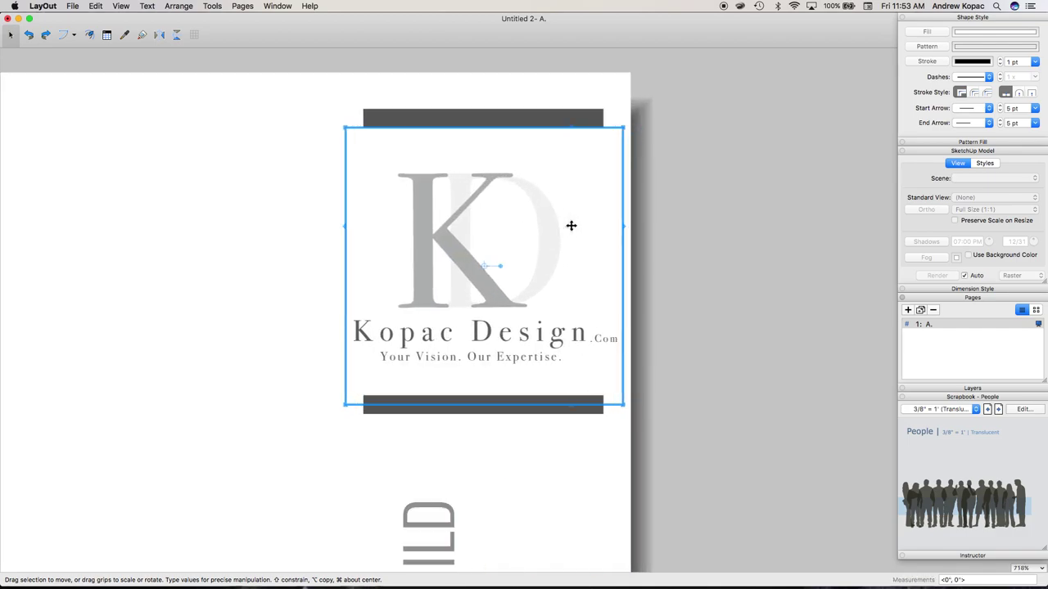
{"action": "left_click", "coordinate": [329, 366]}
{"action": "scroll", "coordinate": [473, 131], "scroll_direction": "down", "scroll_amount": 4}
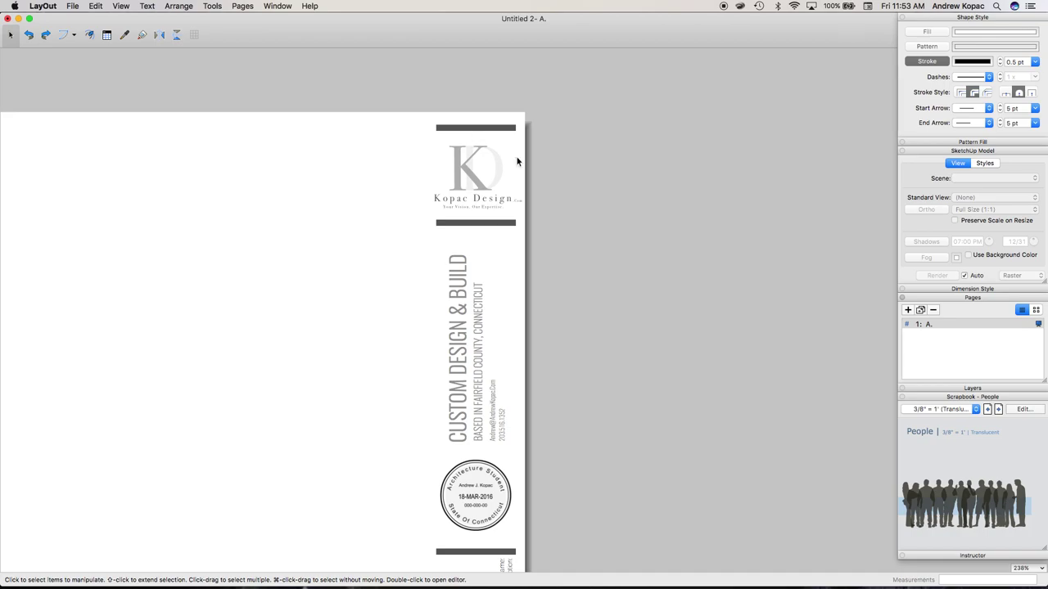
{"action": "scroll", "coordinate": [614, 362], "scroll_direction": "down", "scroll_amount": 4}
Inspect the title-block text boxes, trying the Document Created box and the A. page label
{"action": "scroll", "coordinate": [635, 532], "scroll_direction": "up", "scroll_amount": 5}
{"action": "scroll", "coordinate": [531, 290], "scroll_direction": "down", "scroll_amount": 2}
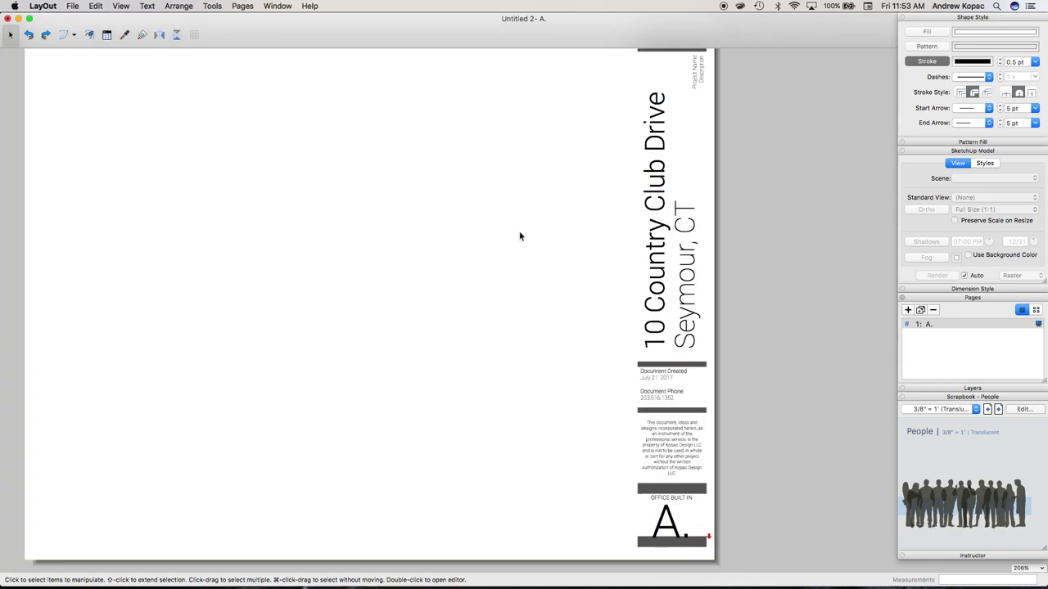
{"action": "scroll", "coordinate": [695, 538], "scroll_direction": "up", "scroll_amount": 3}
{"action": "left_click", "coordinate": [660, 292]}
{"action": "scroll", "coordinate": [662, 290], "scroll_direction": "up", "scroll_amount": 1}
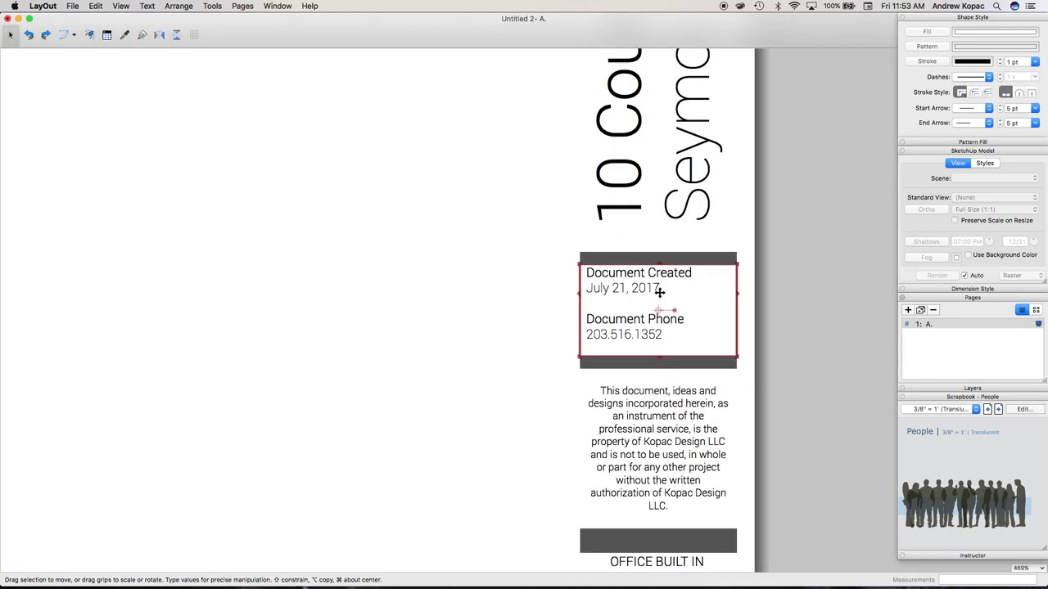
{"action": "scroll", "coordinate": [560, 206], "scroll_direction": "down", "scroll_amount": 2}
{"action": "scroll", "coordinate": [622, 491], "scroll_direction": "up", "scroll_amount": 2}
{"action": "right_click", "coordinate": [620, 434]}
{"action": "left_click", "coordinate": [636, 416]}
{"action": "double_click", "coordinate": [608, 415]}
{"action": "key", "text": "Escape"}
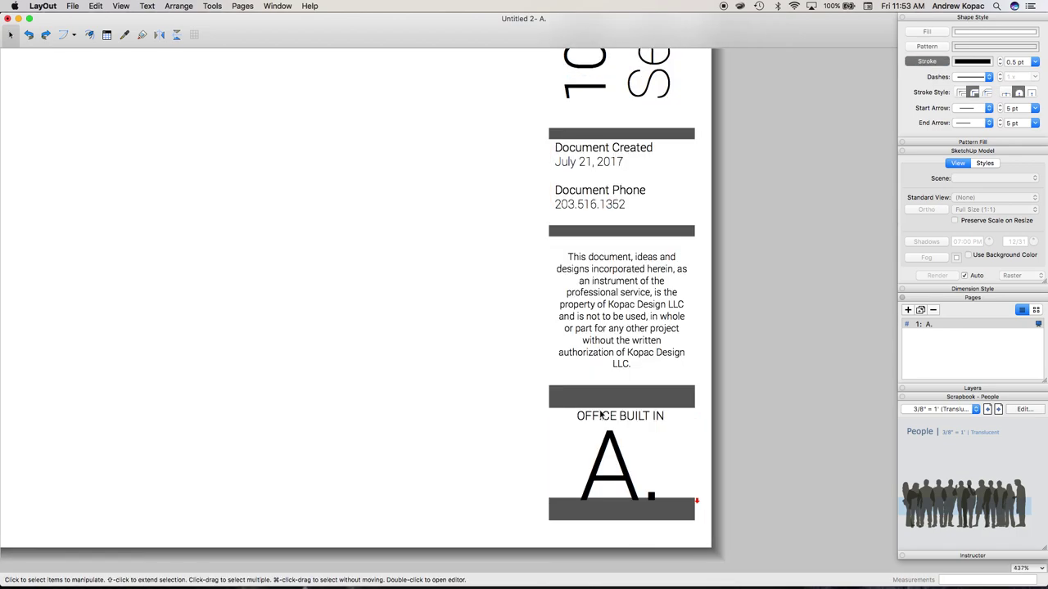
Replace OFFICE with BASEMENT so the label reads BASEMENT BUILT IN in capitals
{"action": "double_click", "coordinate": [596, 416]}
{"action": "type", "text": "Basement"}
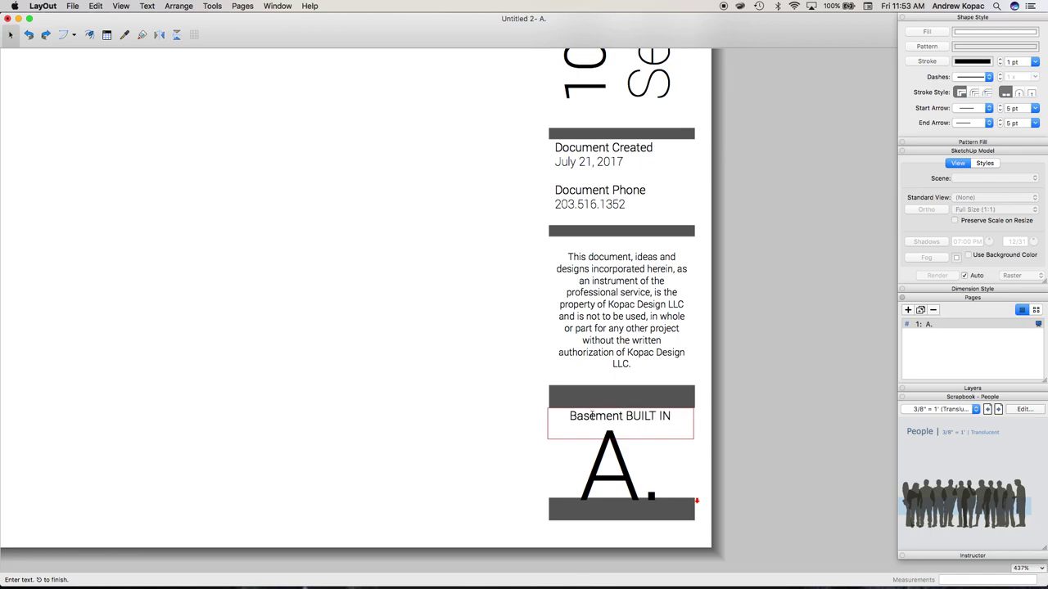
{"action": "double_click", "coordinate": [596, 418]}
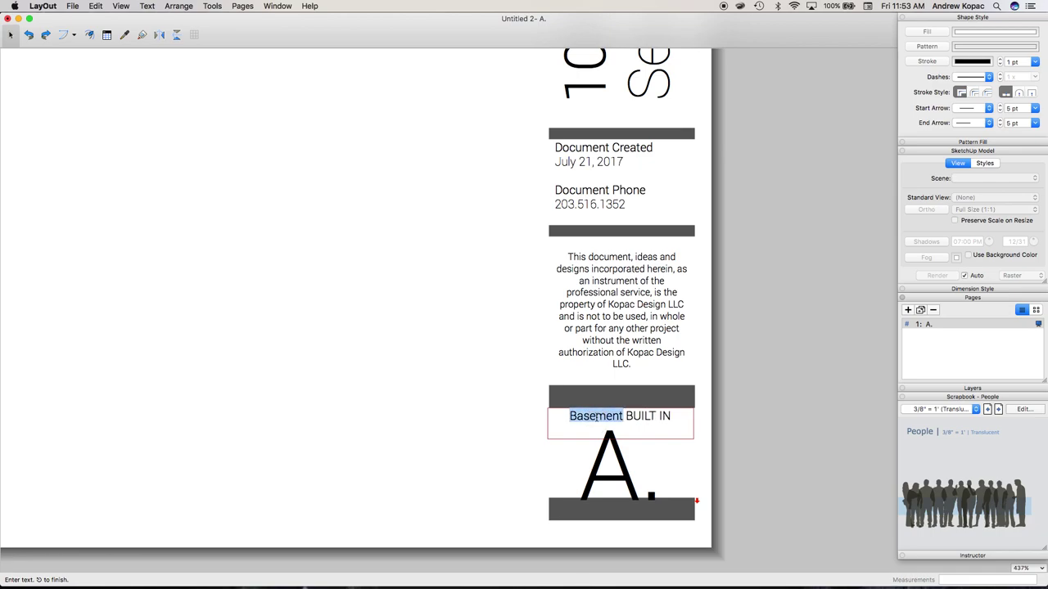
{"action": "type", "text": "BA"}
{"action": "key", "text": "BackSpace"}
{"action": "key", "text": "BackSpace"}
{"action": "key", "text": "BackSpace"}
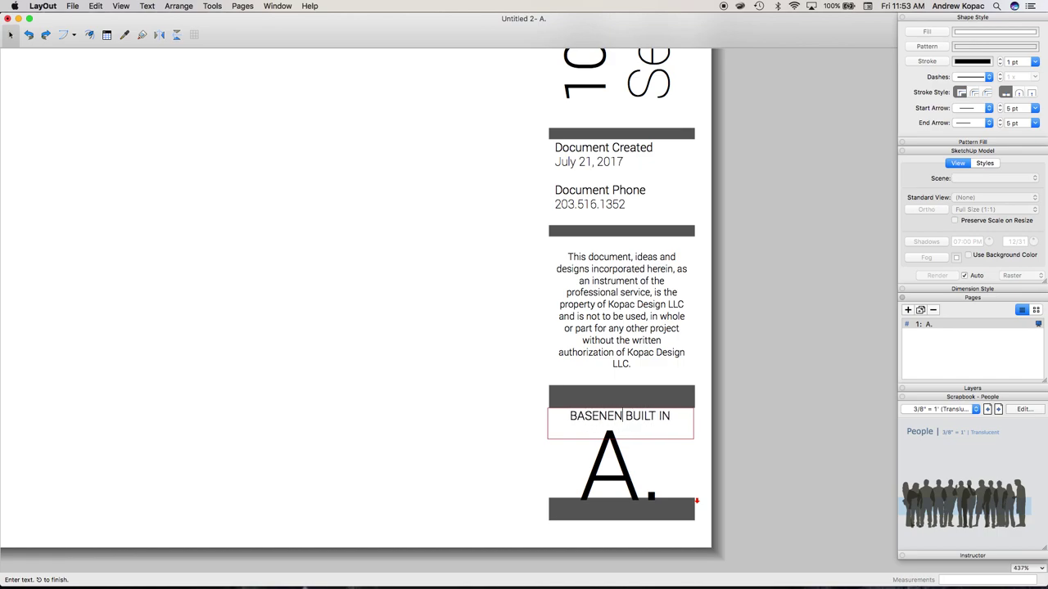
{"action": "type", "text": "MENT"}
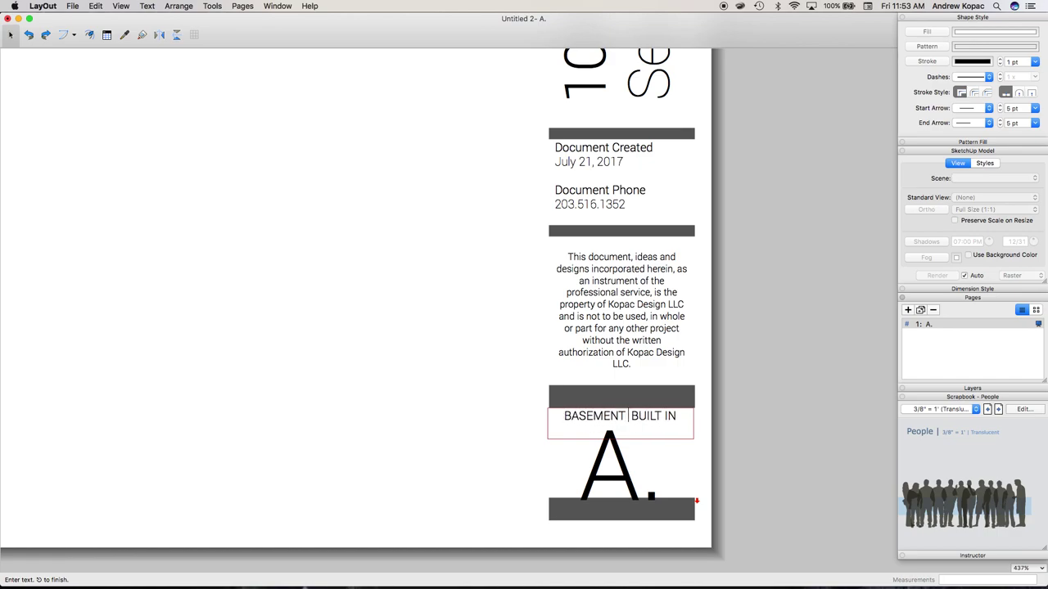
{"action": "key", "text": "Escape"}
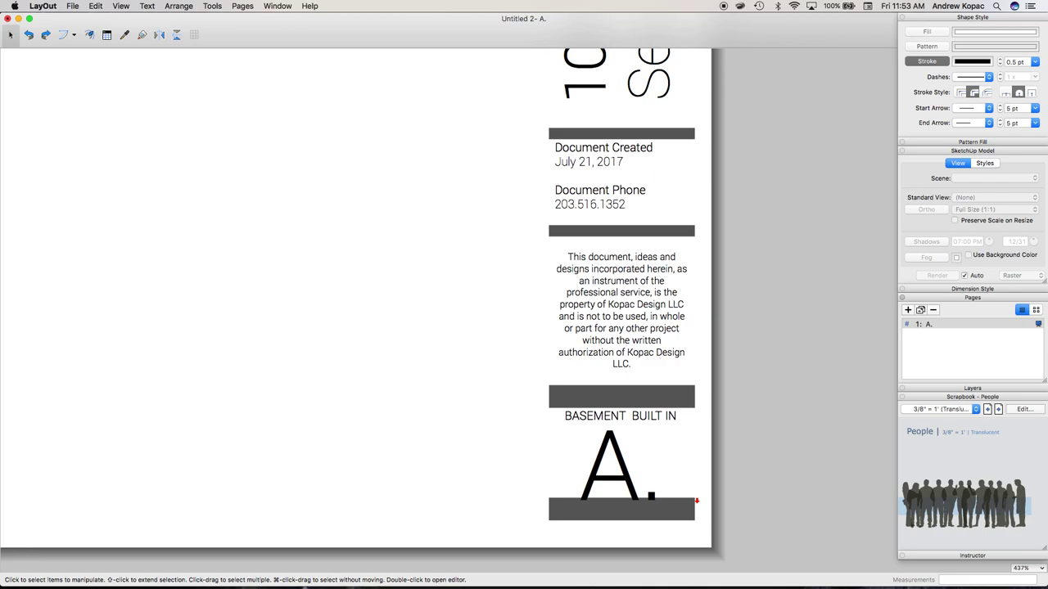
{"action": "scroll", "coordinate": [630, 381], "scroll_direction": "down", "scroll_amount": 10}
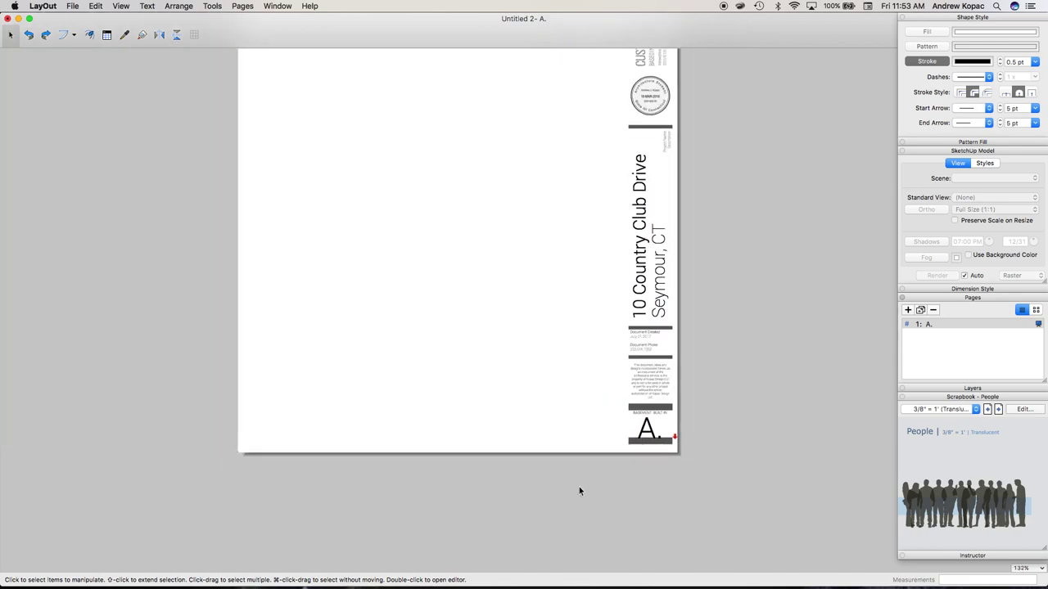
Save the document, navigating Kopac Design > Jobs > 2017 > client folder > 3
{"action": "scroll", "coordinate": [585, 390], "scroll_direction": "down", "scroll_amount": 2}
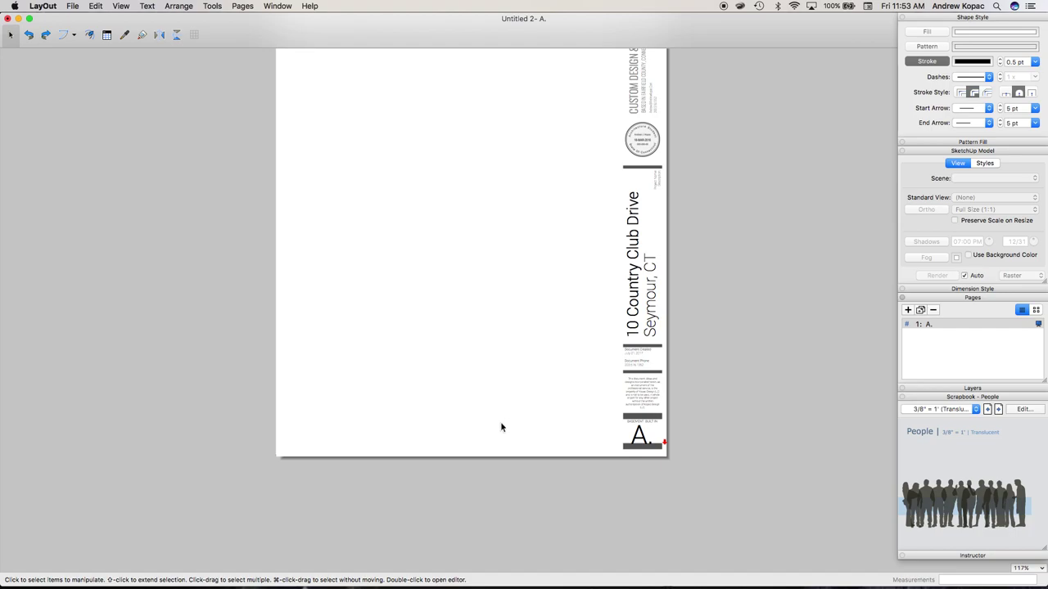
{"action": "scroll", "coordinate": [500, 425], "scroll_direction": "down", "scroll_amount": 1}
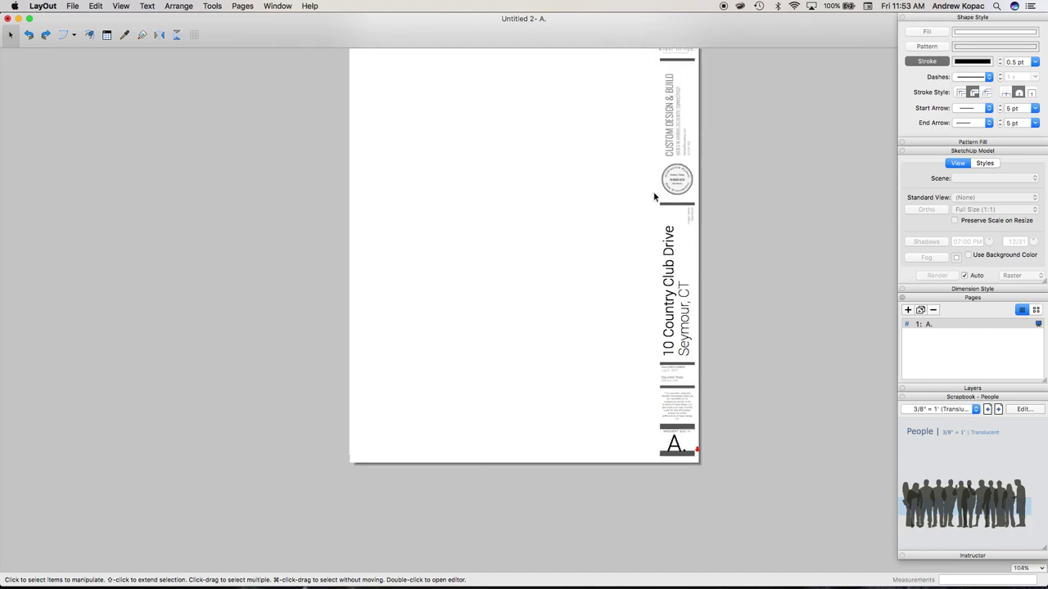
{"action": "scroll", "coordinate": [615, 164], "scroll_direction": "up", "scroll_amount": 1}
{"action": "key", "text": "super+s"}
{"action": "type", "text": "Z"}
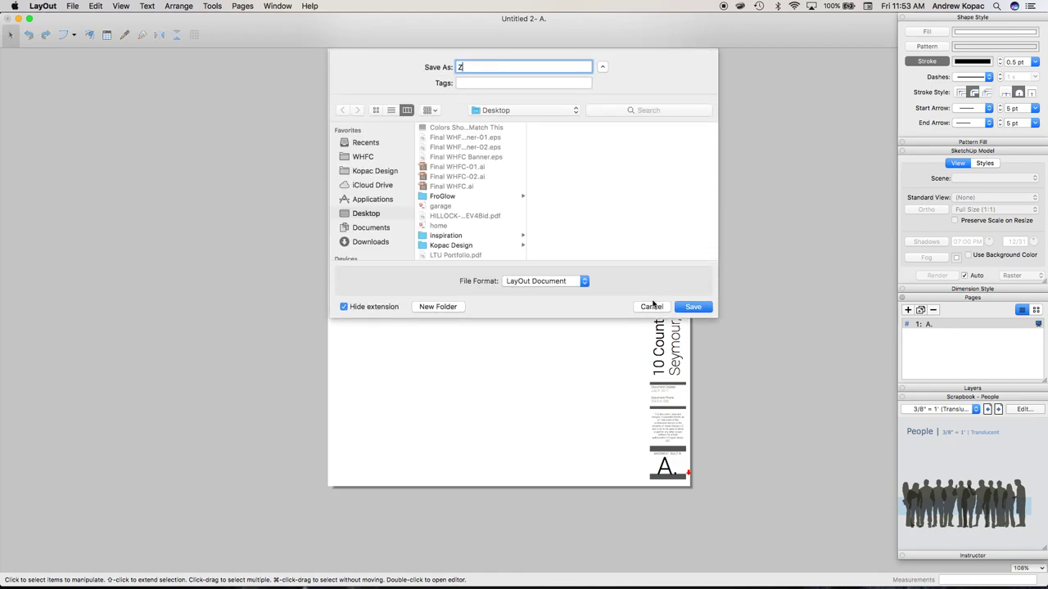
{"action": "scroll", "coordinate": [458, 235], "scroll_direction": "down", "scroll_amount": 1}
{"action": "left_click", "coordinate": [467, 235]}
{"action": "left_click", "coordinate": [571, 139]}
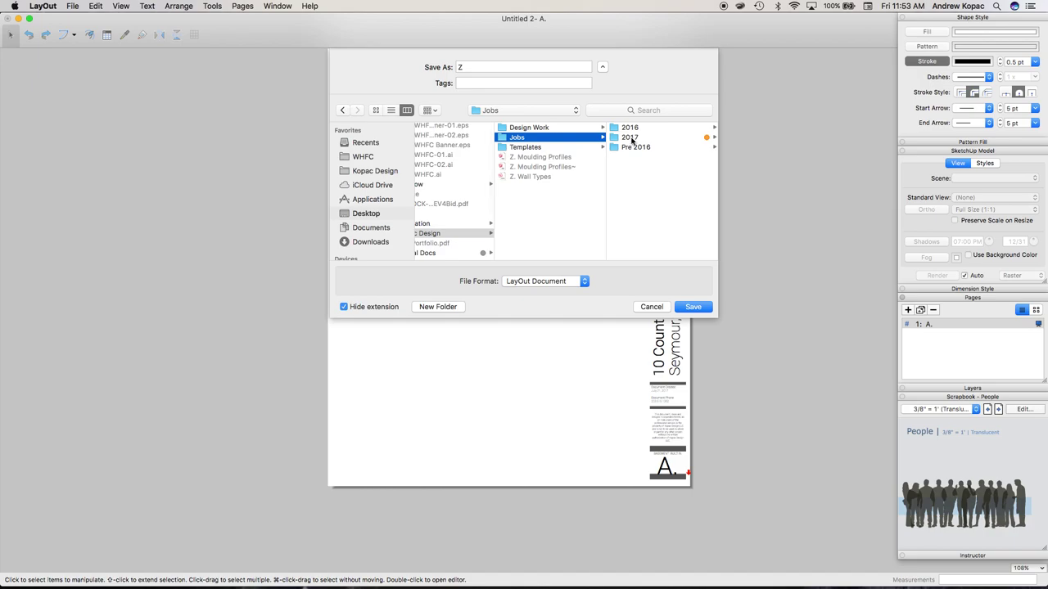
{"action": "left_click", "coordinate": [629, 138]}
{"action": "left_click", "coordinate": [650, 227]}
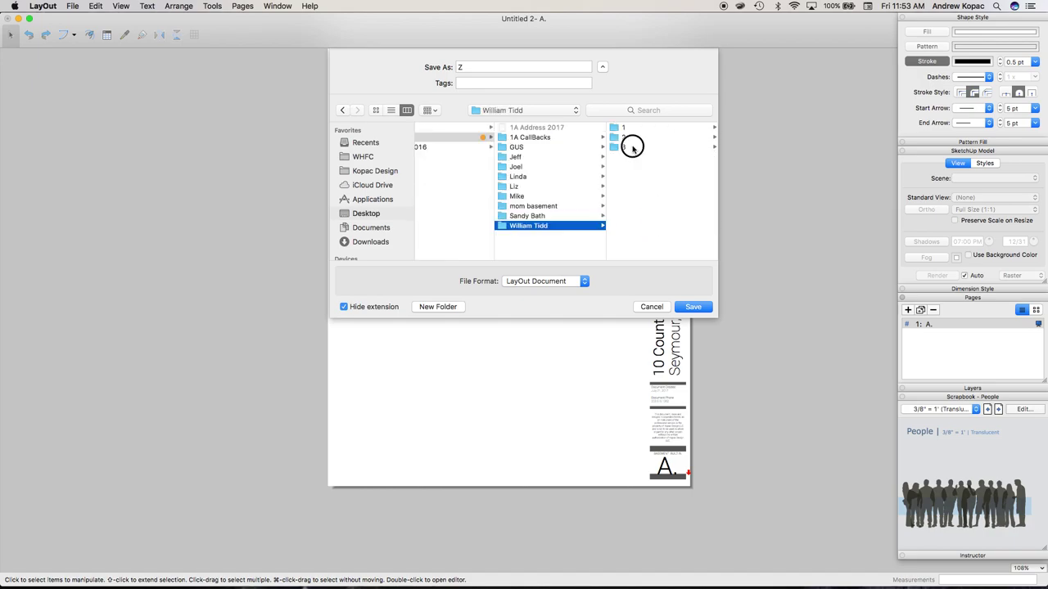
{"action": "left_click", "coordinate": [631, 148]}
Name the file PORPOSAL 1 and save it there
{"action": "left_click", "coordinate": [494, 67]}
{"action": "type", "text": "PORPOSAL 1"}
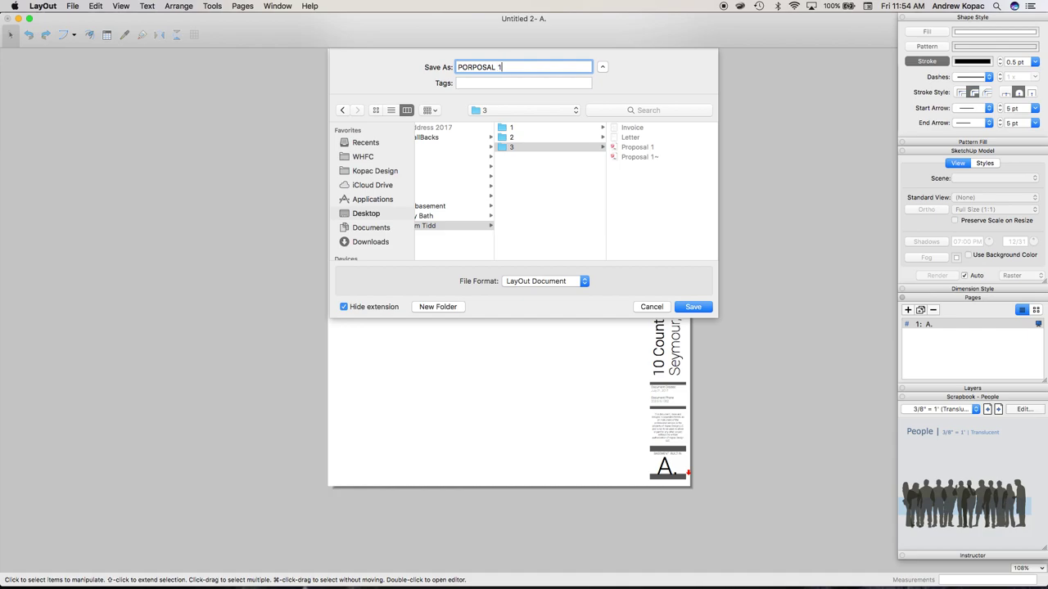
{"action": "key", "text": "Return"}
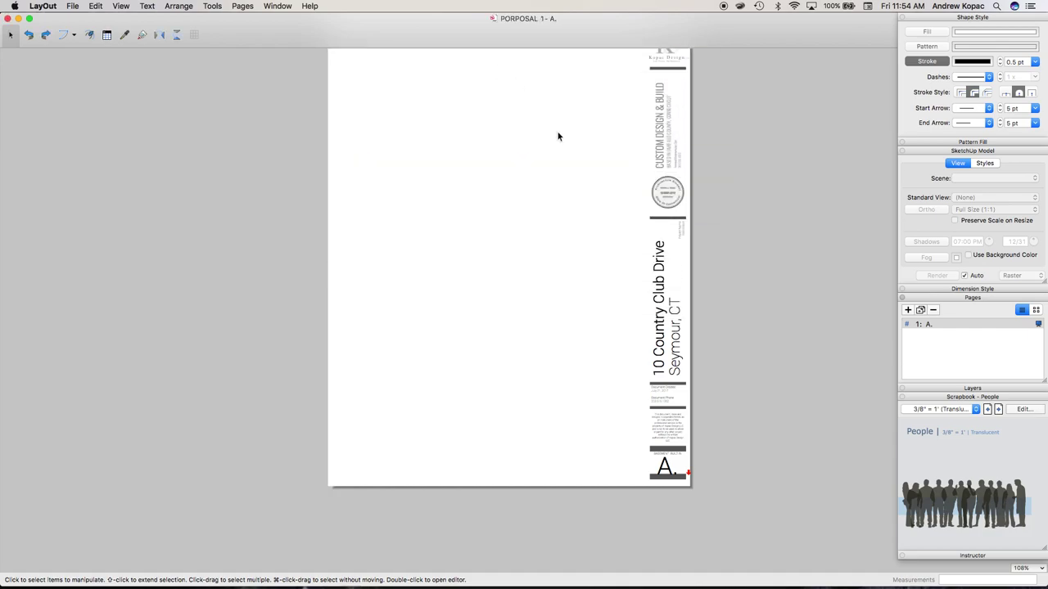
{"action": "key", "text": "ctrl+Up"}
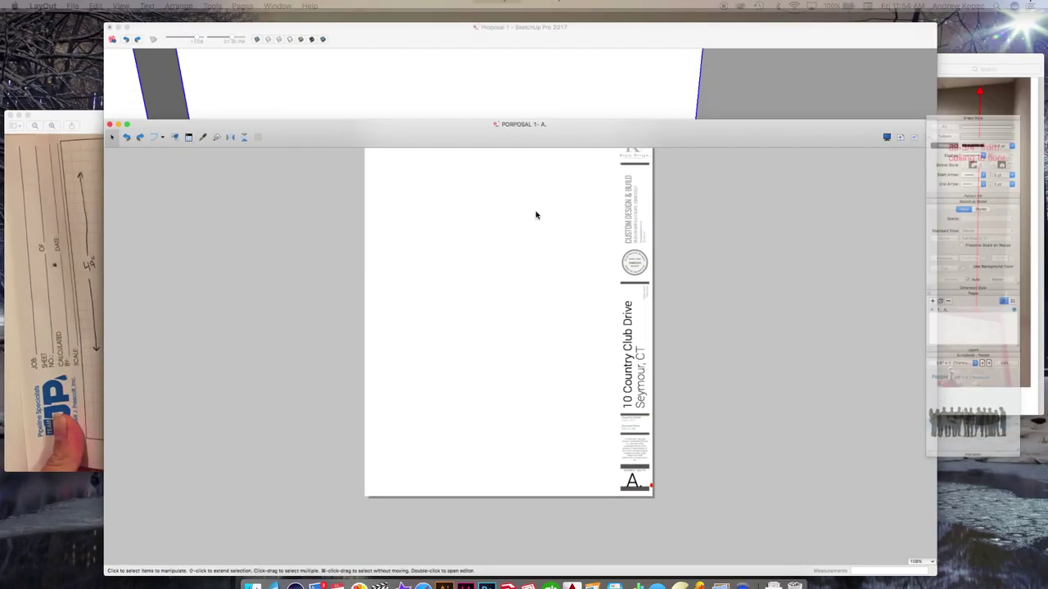
Review the fireplace photo and the as-built dimension sketch in Preview
{"action": "left_click", "coordinate": [504, 195]}
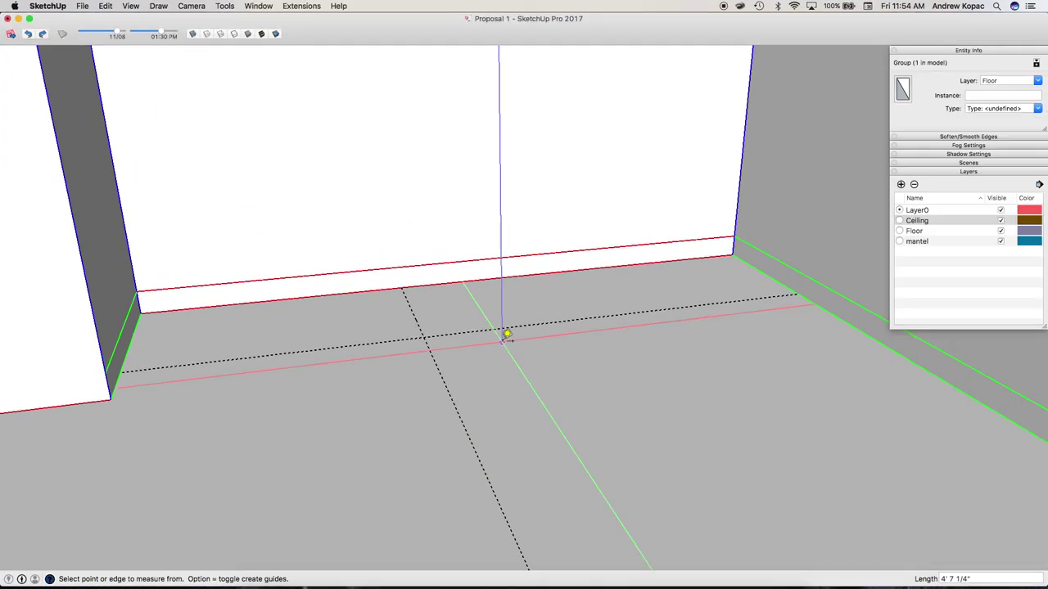
{"action": "key", "text": "ctrl+Up"}
{"action": "left_click", "coordinate": [806, 253]}
{"action": "key", "text": "ctrl+Up"}
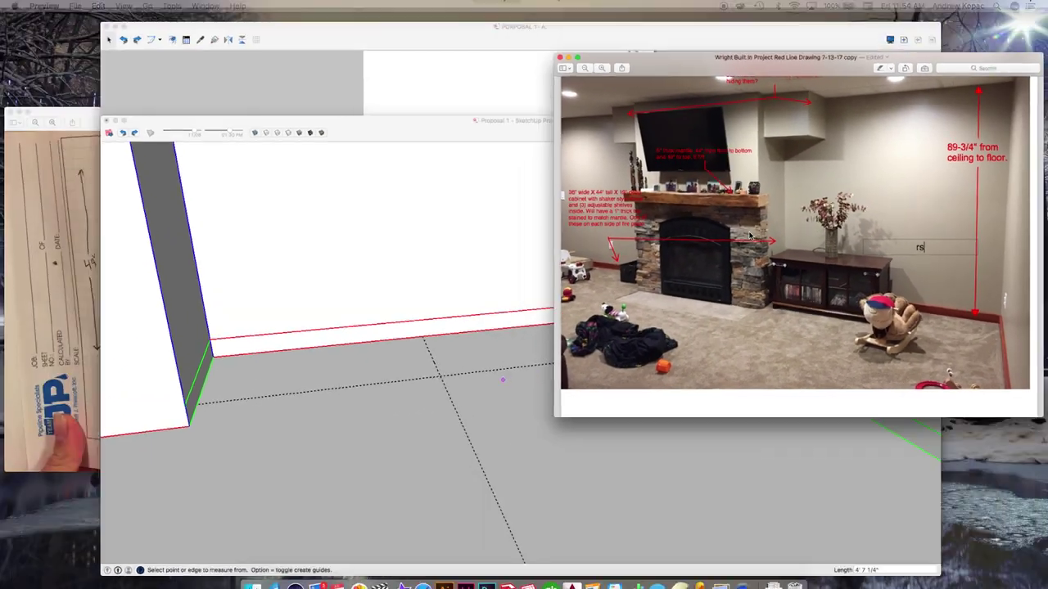
{"action": "left_click", "coordinate": [191, 154]}
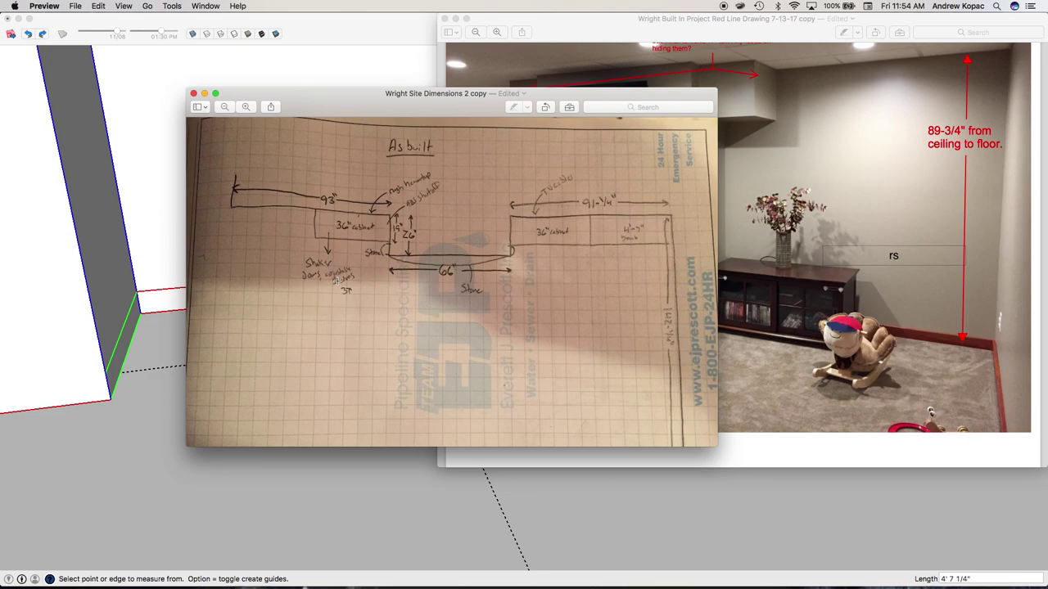
{"action": "left_click", "coordinate": [730, 225]}
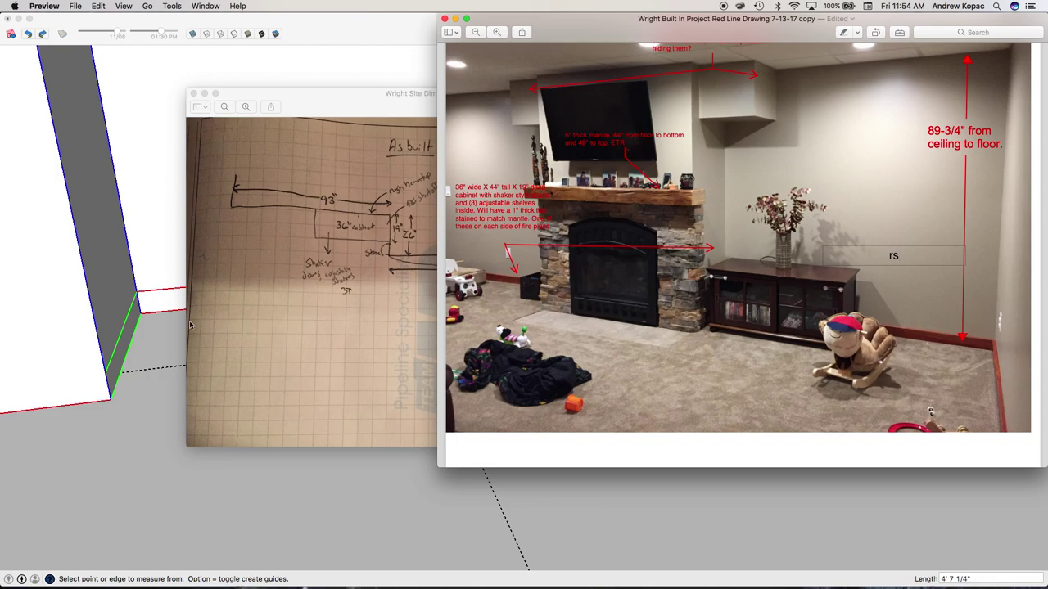
Back in SketchUp, place a guide 19 from the floor edge
{"action": "left_click", "coordinate": [129, 339]}
{"action": "left_click", "coordinate": [223, 305]}
{"action": "type", "text": "19"}
{"action": "key", "text": "Return"}
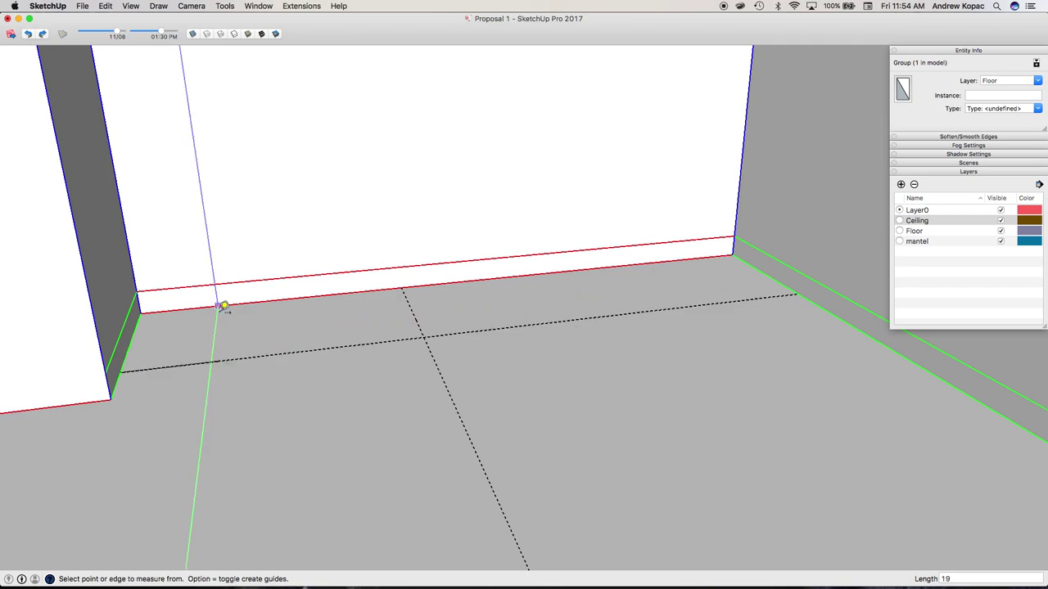
Add a guide 44 up from the wall's bottom edge
{"action": "left_click", "coordinate": [221, 305]}
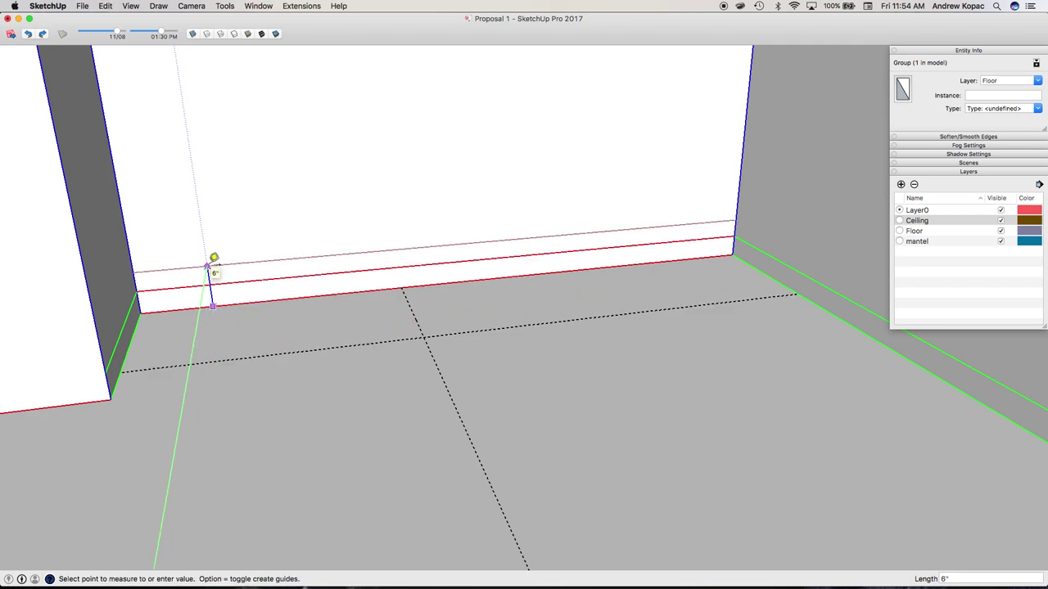
{"action": "type", "text": "44"}
{"action": "key", "text": "Return"}
{"action": "scroll", "coordinate": [491, 256], "scroll_direction": "down", "scroll_amount": 10}
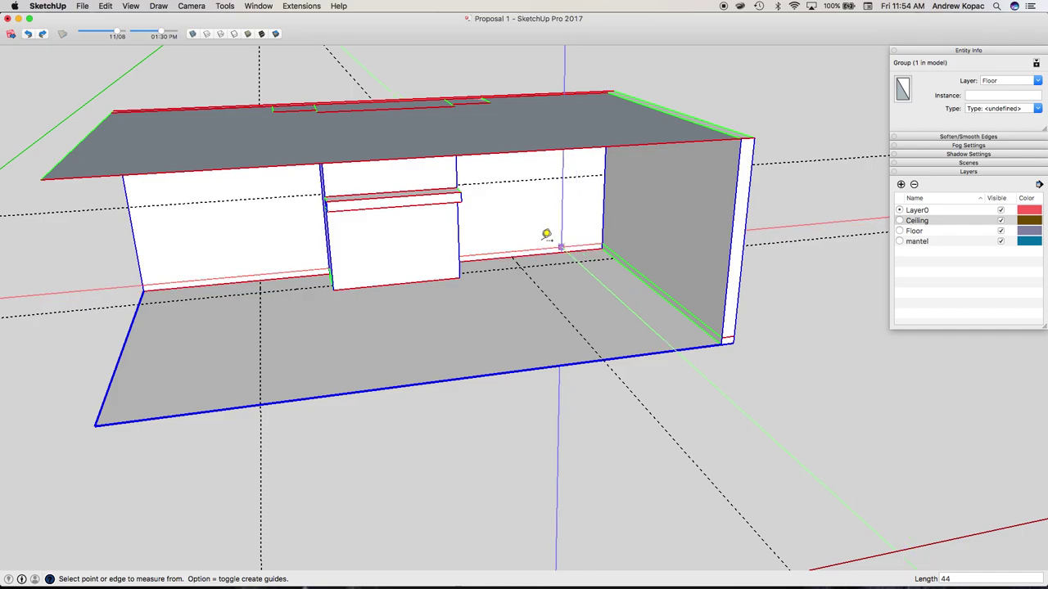
{"action": "scroll", "coordinate": [283, 251], "scroll_direction": "up", "scroll_amount": 3}
Orbit toward the wall corner and measure 10 9/16" up from the floor edge
{"action": "key", "text": "o"}
{"action": "left_click_drag", "start_coordinate": [278, 257], "coordinate": [360, 244]}
{"action": "right_click", "coordinate": [345, 298]}
{"action": "key", "text": "ctrl+Up"}
{"action": "left_click", "coordinate": [403, 393]}
{"action": "scroll", "coordinate": [314, 335], "scroll_direction": "up", "scroll_amount": 5}
{"action": "mouse_move", "coordinate": [314, 334]}
{"action": "left_mouse_down"}
{"action": "mouse_move", "coordinate": [411, 375]}
{"action": "mouse_move", "coordinate": [442, 351]}
{"action": "left_mouse_up"}
{"action": "scroll", "coordinate": [412, 375], "scroll_direction": "down", "scroll_amount": 5}
{"action": "middle_click_drag", "start_coordinate": [443, 351], "coordinate": [316, 285]}
{"action": "left_click", "coordinate": [299, 312]}
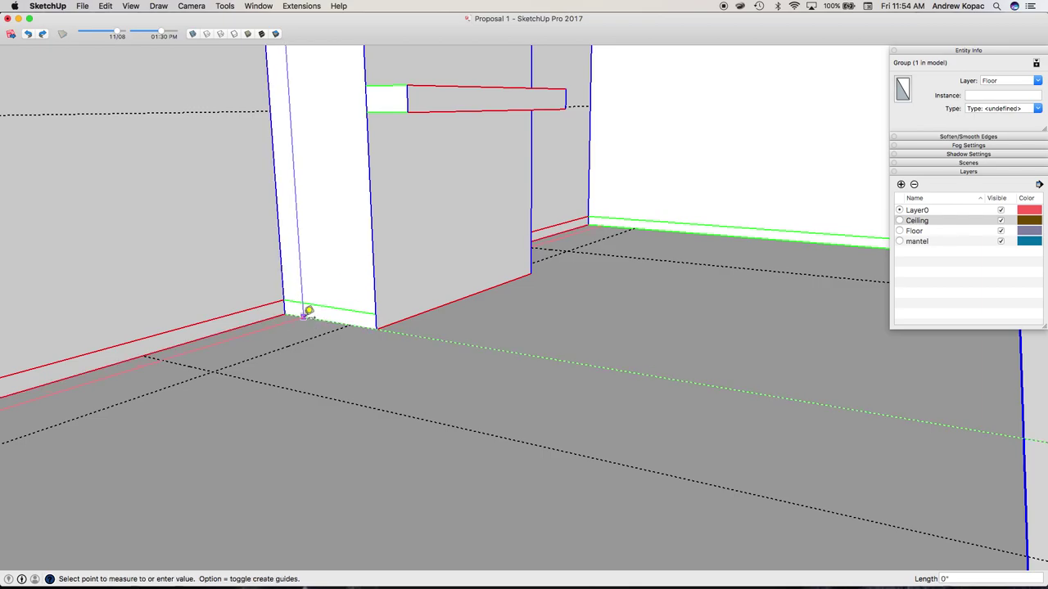
{"action": "left_click", "coordinate": [310, 268]}
Orbit to the fireplace's lower right corner and take trial measurements from the wall base
{"action": "middle_click_drag", "start_coordinate": [398, 277], "coordinate": [178, 325]}
{"action": "scroll", "coordinate": [380, 328], "scroll_direction": "down", "scroll_amount": 5}
{"action": "middle_click_drag", "start_coordinate": [379, 328], "coordinate": [321, 306]}
{"action": "scroll", "coordinate": [468, 291], "scroll_direction": "up", "scroll_amount": 6}
{"action": "middle_click_drag", "start_coordinate": [469, 291], "coordinate": [416, 287]}
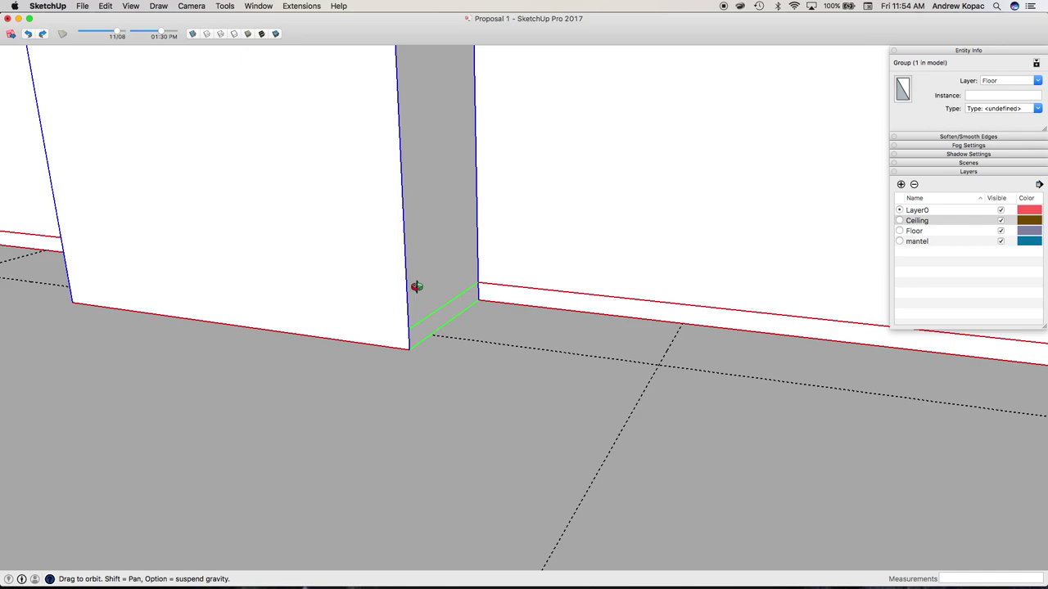
{"action": "key", "text": "t"}
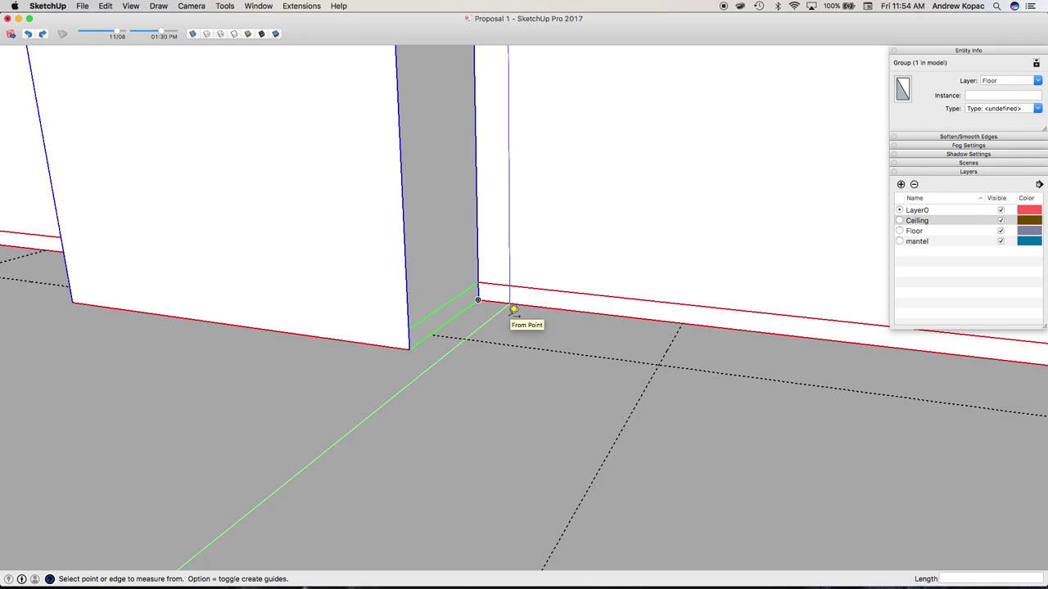
{"action": "left_click", "coordinate": [428, 336]}
{"action": "key", "text": "Escape"}
{"action": "scroll", "coordinate": [427, 337], "scroll_direction": "up", "scroll_amount": 2}
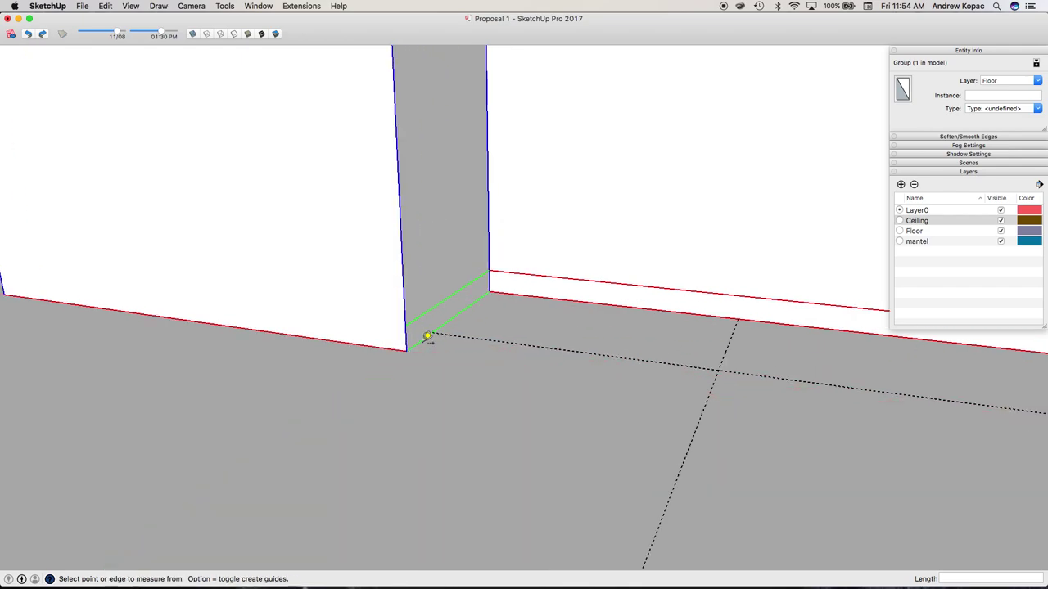
{"action": "left_click", "coordinate": [451, 318]}
{"action": "key", "text": "Escape"}
{"action": "scroll", "coordinate": [627, 363], "scroll_direction": "down", "scroll_amount": 5}
{"action": "middle_click_drag", "start_coordinate": [420, 344], "coordinate": [622, 336]}
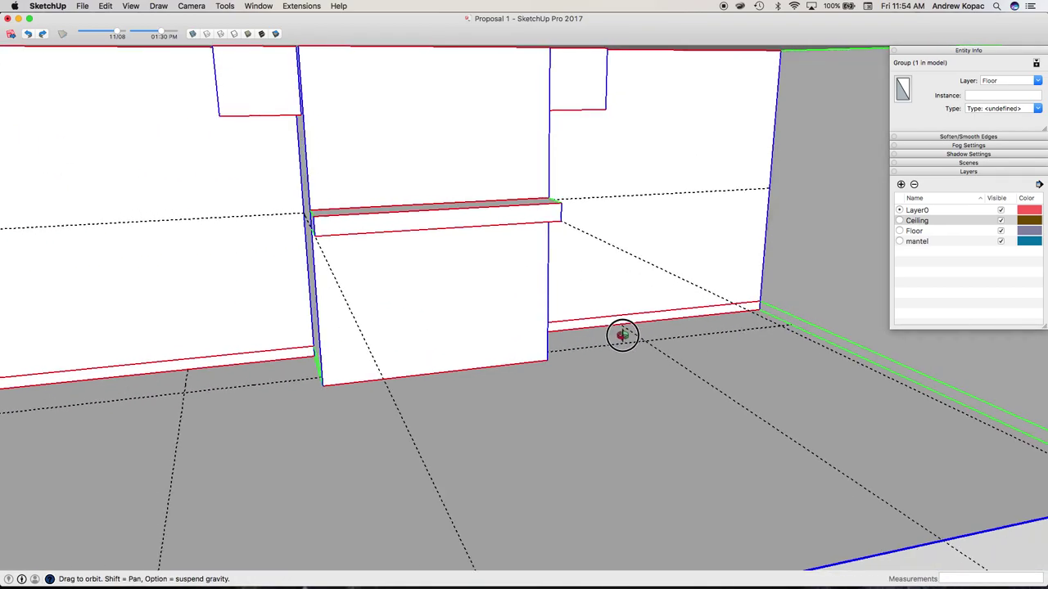
{"action": "scroll", "coordinate": [622, 336], "scroll_direction": "down", "scroll_amount": 8}
{"action": "scroll", "coordinate": [522, 328], "scroll_direction": "up", "scroll_amount": 8}
Draw a floor rectangle at the wall base, trial-extrude it with door outlines, then undo the box
{"action": "key", "text": "r"}
{"action": "left_click", "coordinate": [501, 330]}
{"action": "left_click", "coordinate": [410, 362]}
{"action": "key", "text": "p"}
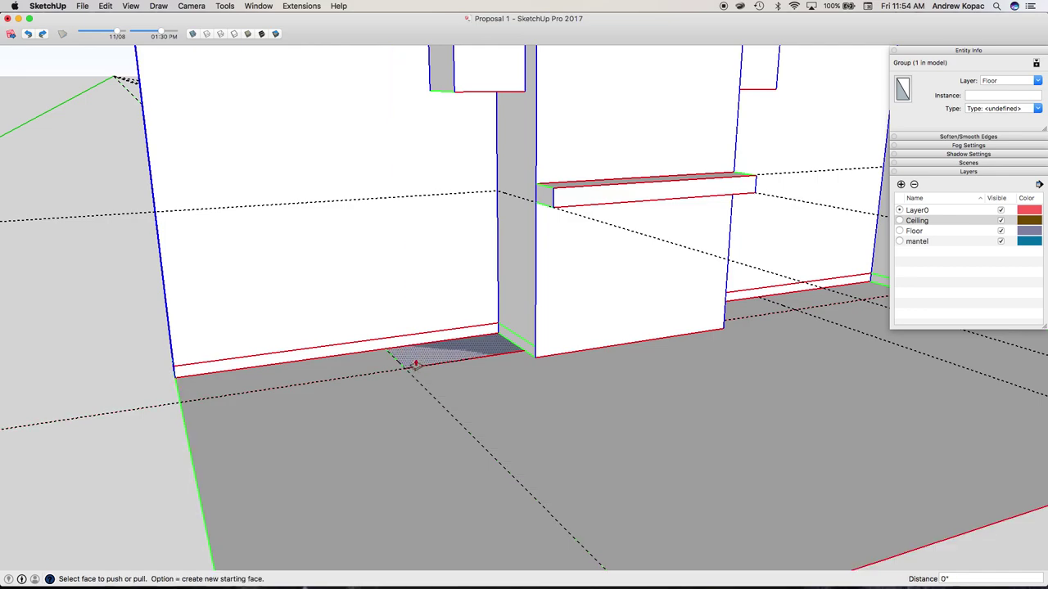
{"action": "left_click", "coordinate": [415, 363]}
{"action": "left_click", "coordinate": [335, 211]}
{"action": "key", "text": "r"}
{"action": "left_click", "coordinate": [408, 221]}
{"action": "left_click", "coordinate": [445, 356]}
{"action": "left_click", "coordinate": [457, 352]}
{"action": "left_click", "coordinate": [508, 229]}
{"action": "key", "text": "super+z"}
{"action": "key", "text": "super+z"}
{"action": "key", "text": "super+z"}
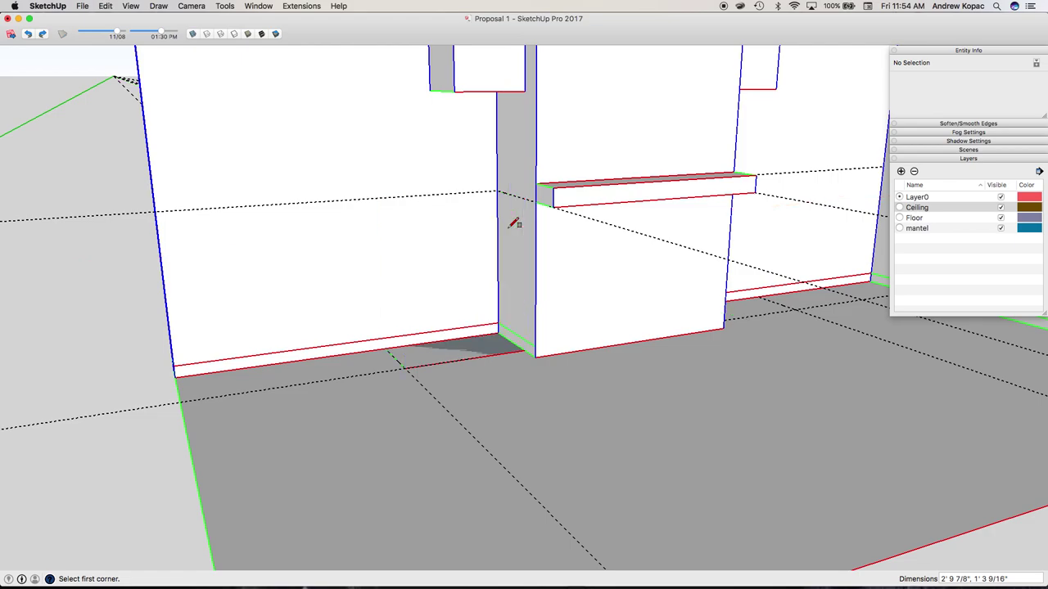
{"action": "key", "text": "o"}
{"action": "left_click_drag", "start_coordinate": [529, 270], "coordinate": [483, 286]}
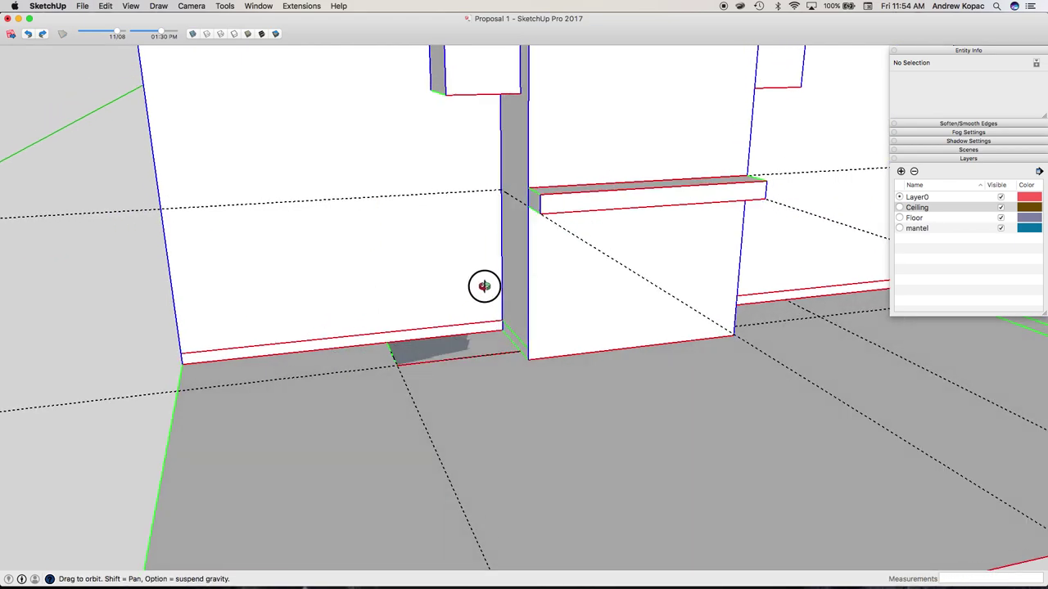
Turn the floor footprint into a component (Component#2)
{"action": "scroll", "coordinate": [476, 333], "scroll_direction": "up", "scroll_amount": 5}
{"action": "key", "text": "space"}
{"action": "left_click", "coordinate": [442, 360]}
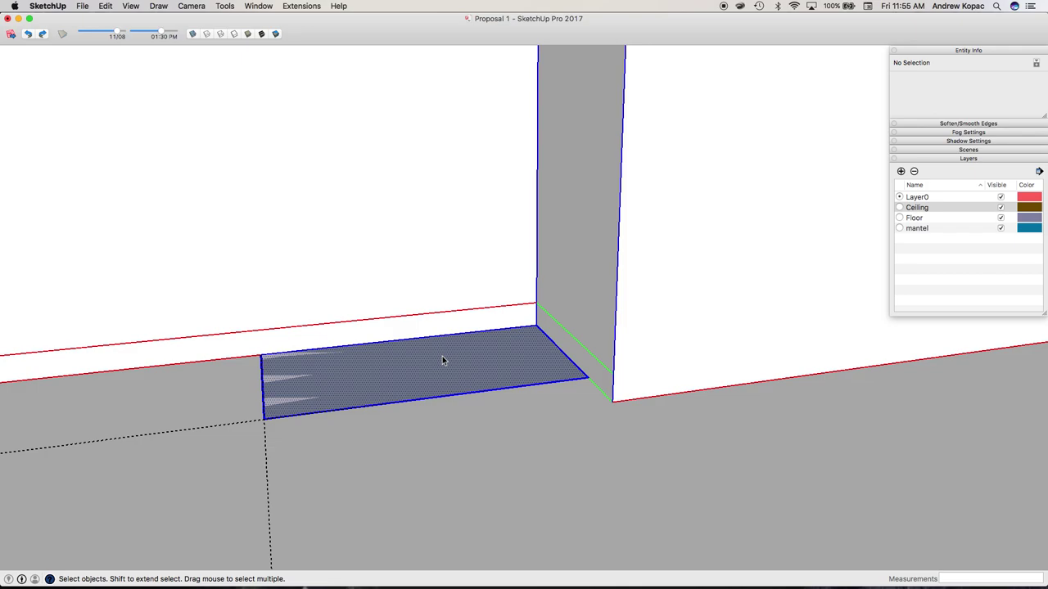
{"action": "key", "text": "g"}
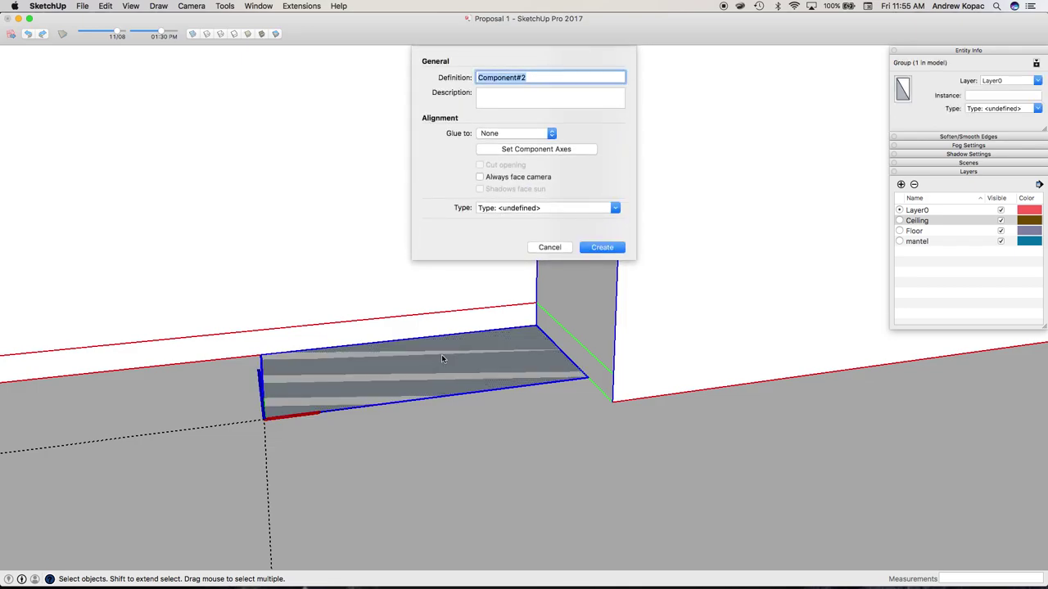
{"action": "key", "text": "Return"}
Copy the footprint component 8' 6" to the far corner on the fireplace's other side
{"action": "key", "text": "m"}
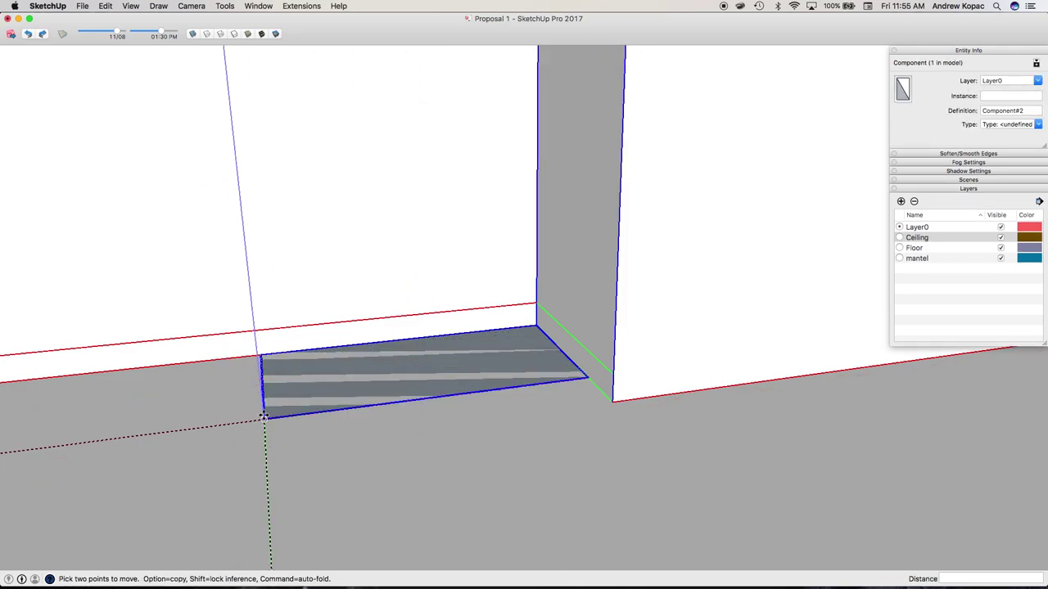
{"action": "left_click", "coordinate": [263, 418]}
{"action": "key", "text": "alt"}
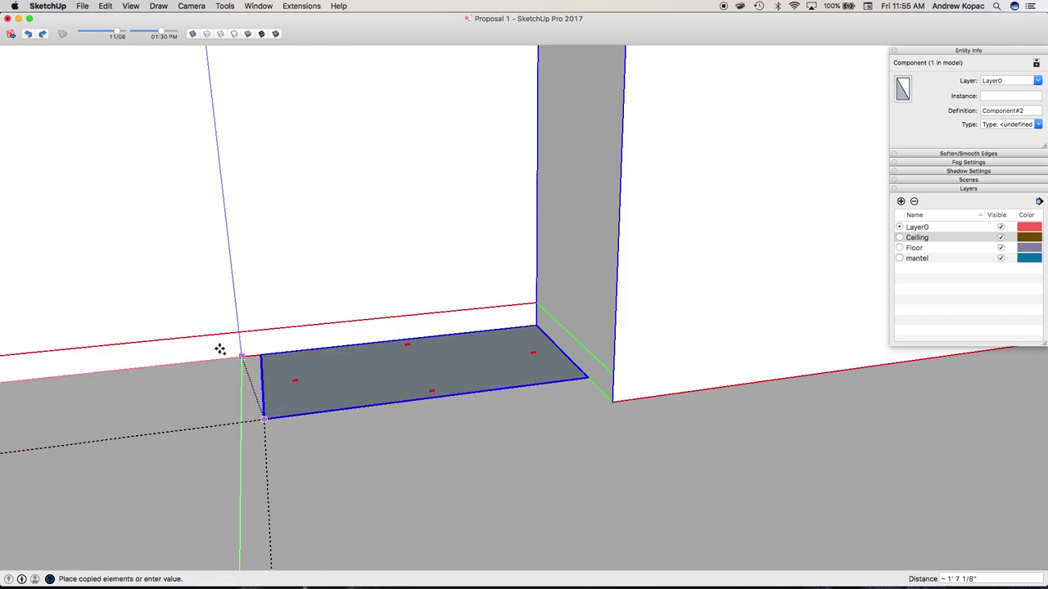
{"action": "scroll", "coordinate": [204, 442], "scroll_direction": "down", "scroll_amount": 6}
{"action": "scroll", "coordinate": [418, 389], "scroll_direction": "up", "scroll_amount": 6}
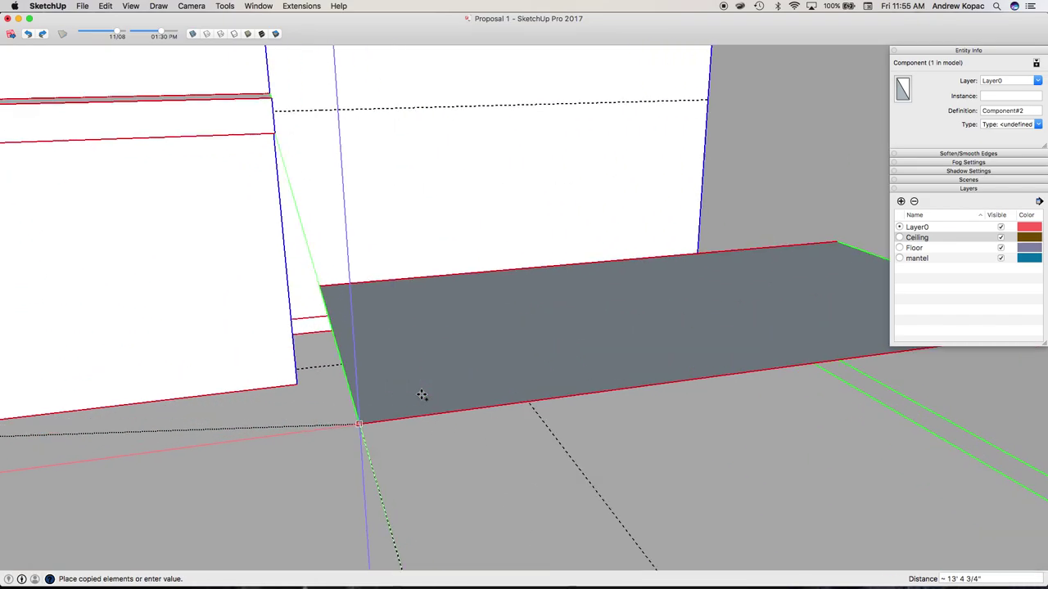
{"action": "scroll", "coordinate": [369, 344], "scroll_direction": "up", "scroll_amount": 5}
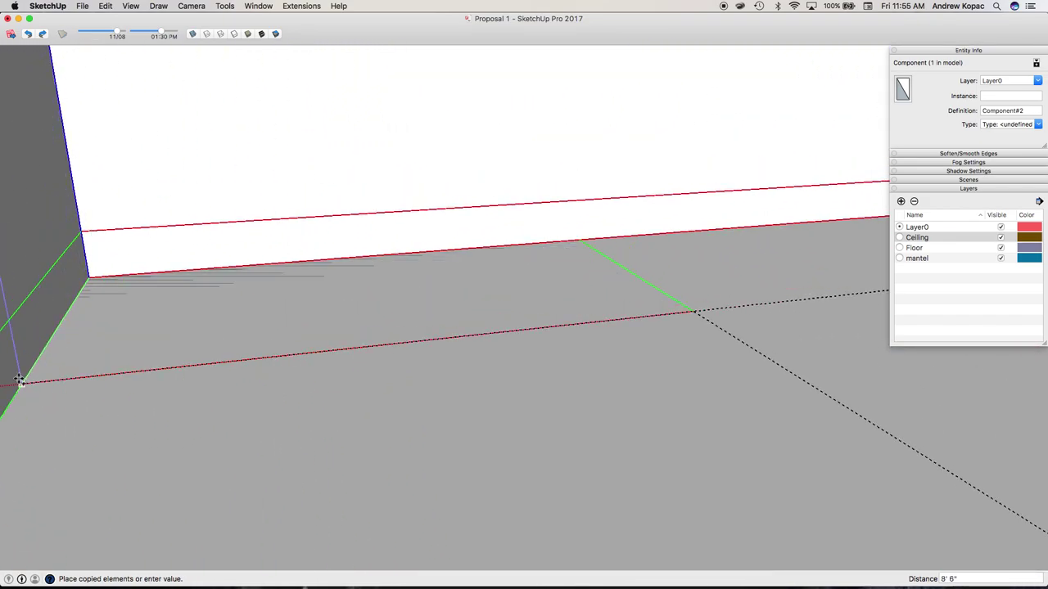
{"action": "left_click", "coordinate": [18, 382]}
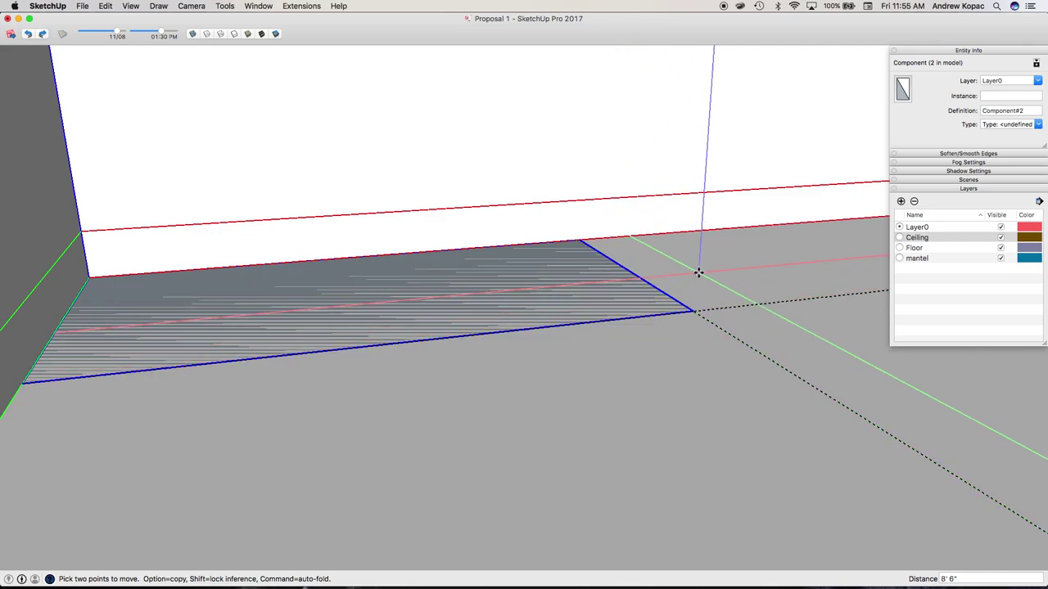
{"action": "scroll", "coordinate": [686, 315], "scroll_direction": "down", "scroll_amount": 10}
Bring the fireplace reference photo to the front via Mission Control
{"action": "key", "text": "space"}
{"action": "key", "text": "ctrl+Up"}
{"action": "left_click", "coordinate": [802, 226]}
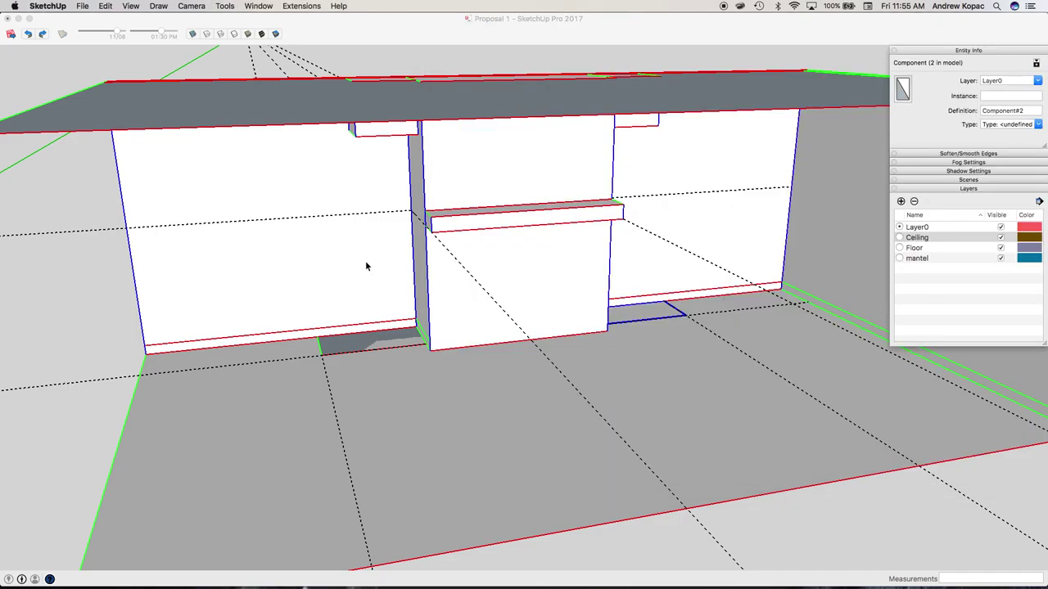
Place Tape Measure guides 1 from the guide intersection and off the column's left edge
{"action": "key", "text": "t"}
{"action": "scroll", "coordinate": [332, 199], "scroll_direction": "up", "scroll_amount": 5}
{"action": "left_click", "coordinate": [319, 202]}
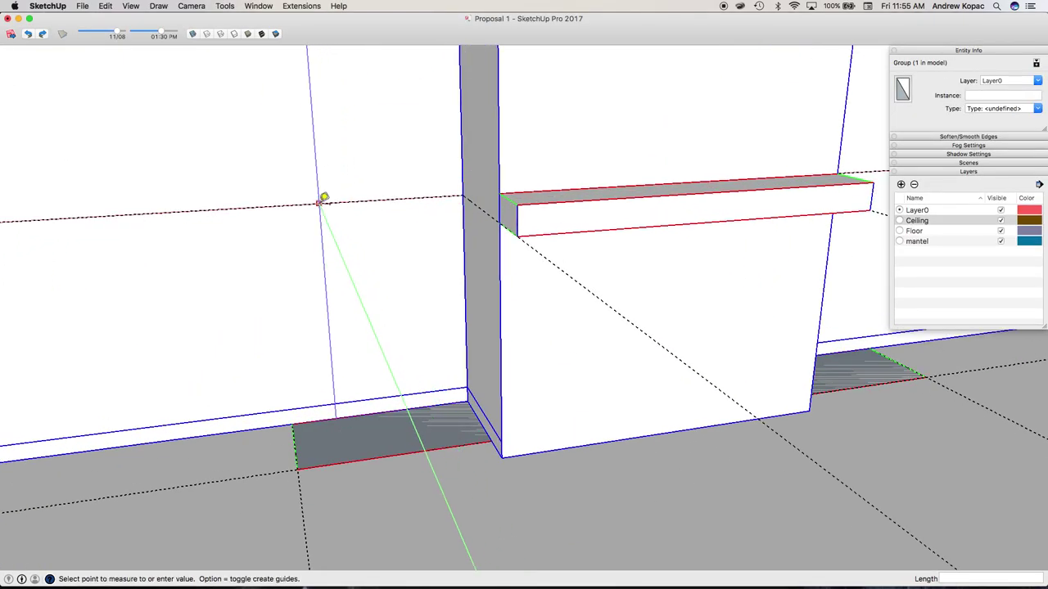
{"action": "type", "text": "1"}
{"action": "key", "text": "Return"}
{"action": "scroll", "coordinate": [302, 213], "scroll_direction": "up", "scroll_amount": 2}
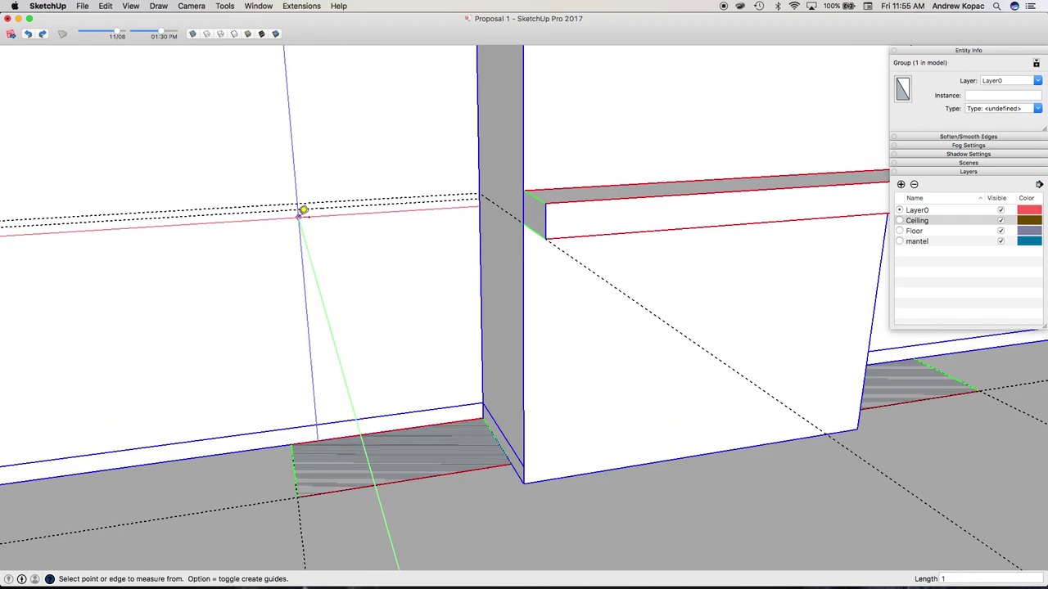
{"action": "left_click", "coordinate": [481, 321]}
{"action": "left_click", "coordinate": [294, 438]}
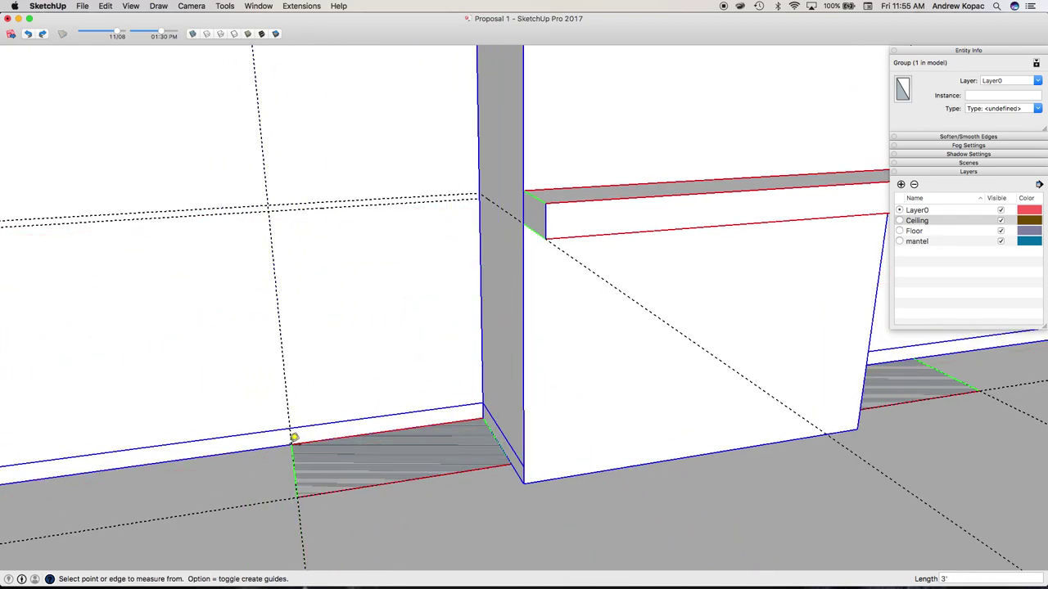
Place a guide 2' 2" from the column corner and measure back to the wall guide intersection
{"action": "scroll", "coordinate": [157, 420], "scroll_direction": "down", "scroll_amount": 5}
{"action": "scroll", "coordinate": [403, 405], "scroll_direction": "up", "scroll_amount": 5}
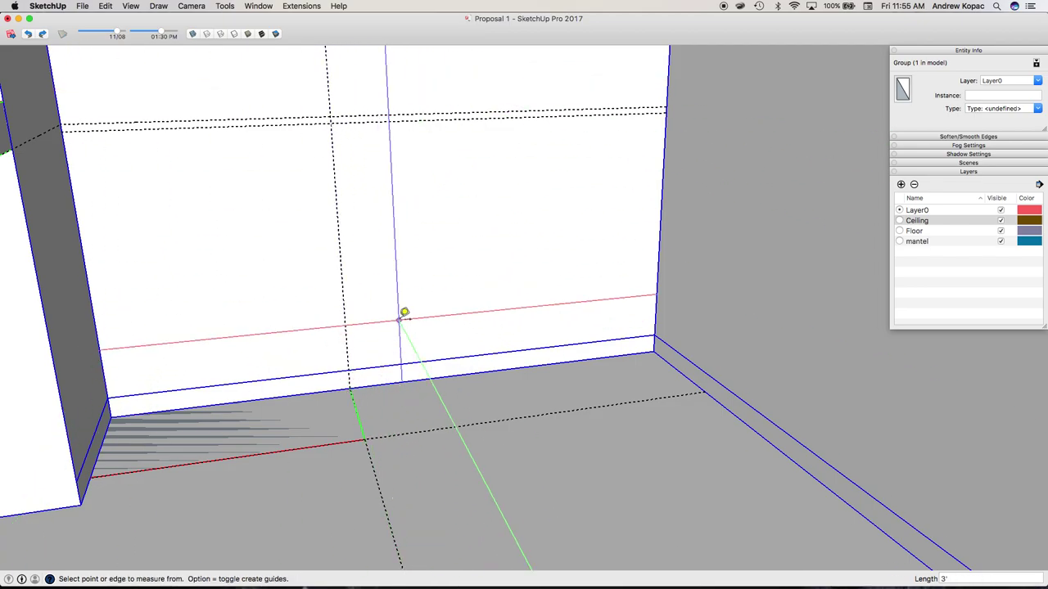
{"action": "scroll", "coordinate": [400, 320], "scroll_direction": "down", "scroll_amount": 5}
{"action": "scroll", "coordinate": [483, 284], "scroll_direction": "down", "scroll_amount": 5}
{"action": "scroll", "coordinate": [164, 307], "scroll_direction": "up", "scroll_amount": 8}
{"action": "mouse_move", "coordinate": [332, 299]}
{"action": "middle_mouse_down"}
{"action": "mouse_move", "coordinate": [366, 248]}
{"action": "mouse_move", "coordinate": [421, 203]}
{"action": "middle_mouse_up"}
{"action": "left_click", "coordinate": [416, 175]}
{"action": "left_click", "coordinate": [547, 173]}
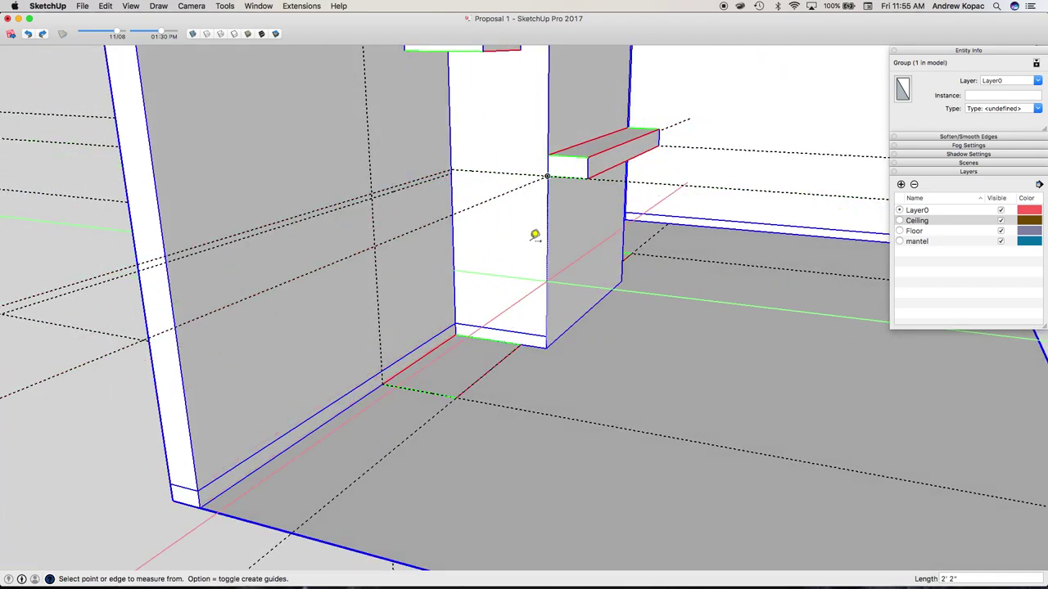
{"action": "left_click", "coordinate": [372, 211]}
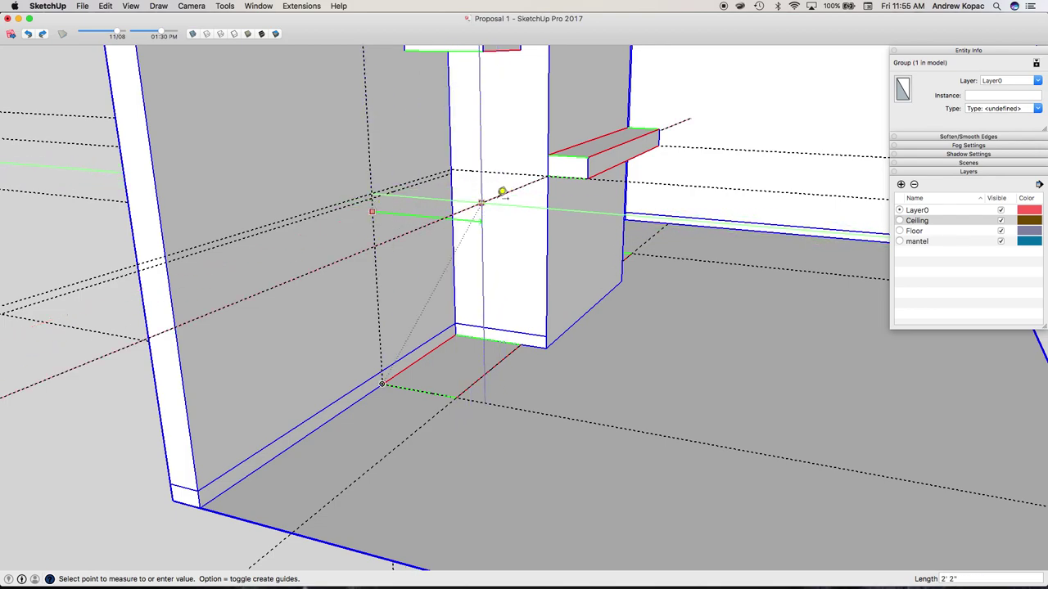
{"action": "left_click", "coordinate": [548, 170]}
Measure the wall corner beside the column, about 2' 3 3/8", then orbit back out
{"action": "middle_click_drag", "start_coordinate": [454, 230], "coordinate": [375, 92]}
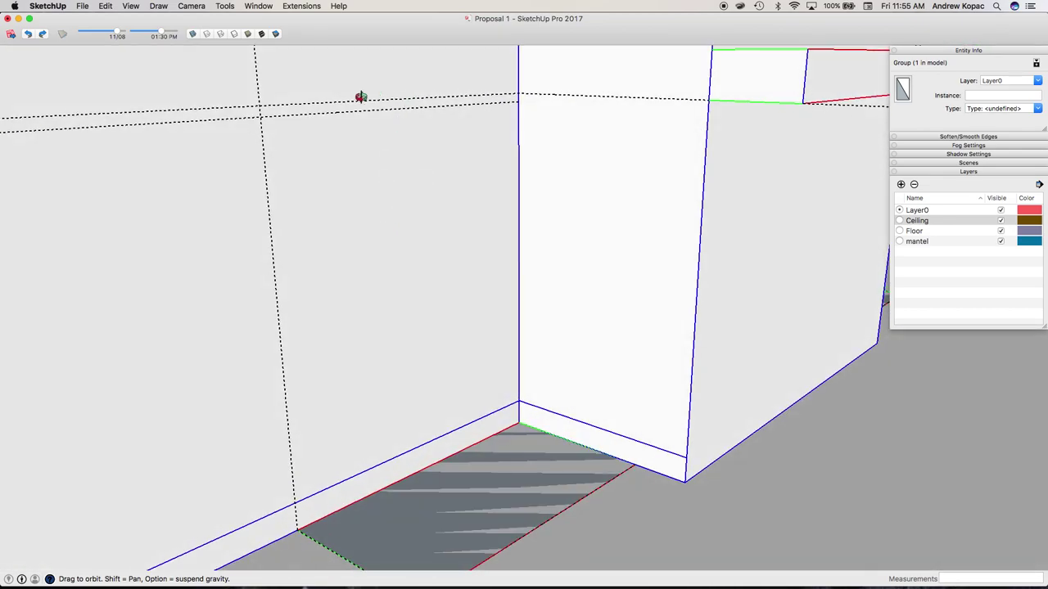
{"action": "left_click", "coordinate": [541, 92]}
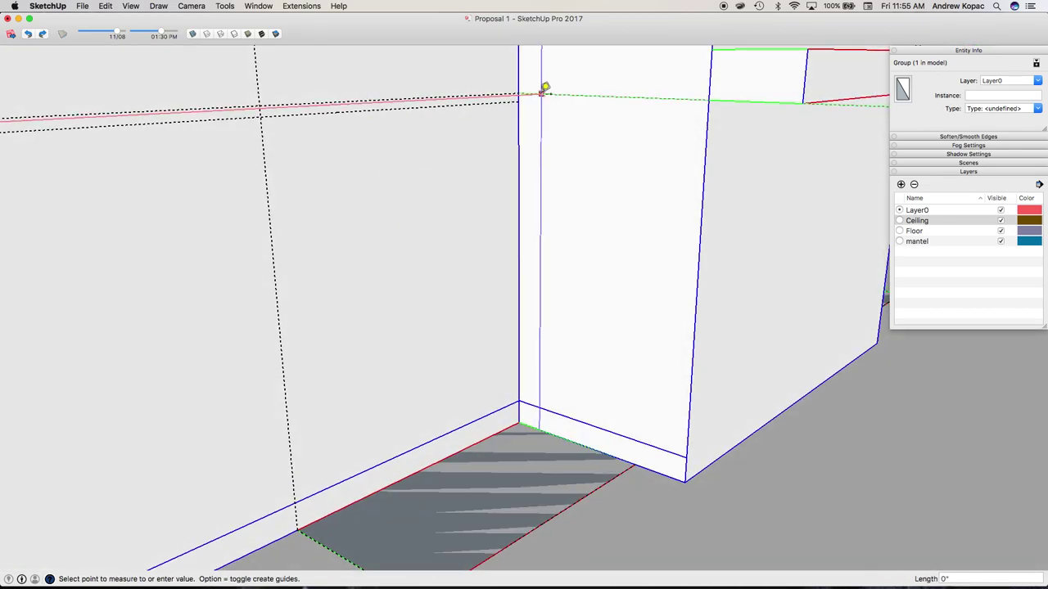
{"action": "left_click", "coordinate": [517, 98]}
{"action": "middle_click_drag", "start_coordinate": [517, 99], "coordinate": [476, 205]}
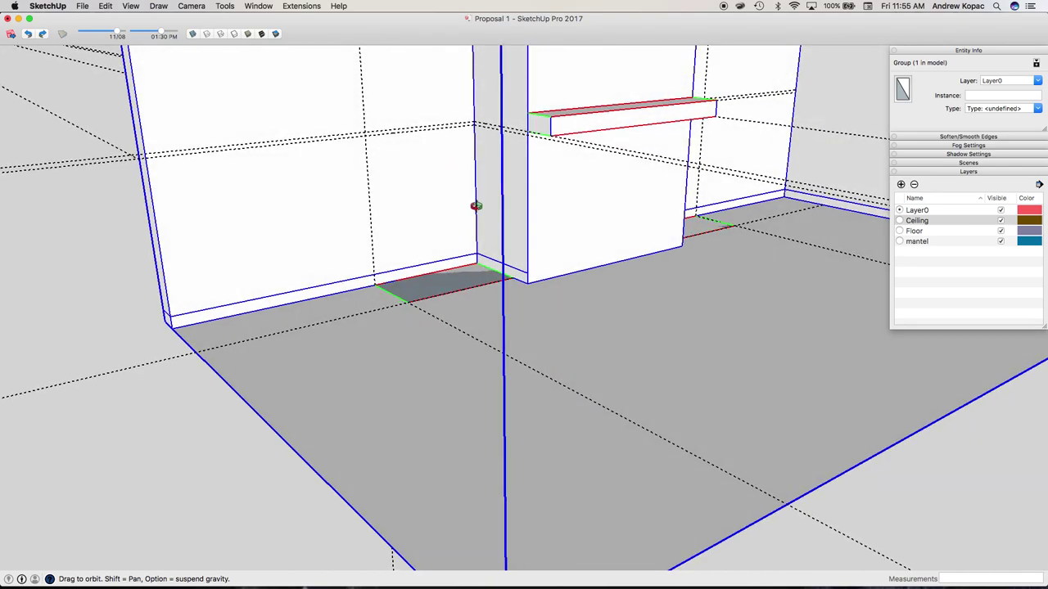
{"action": "key", "text": "ctrl+Up"}
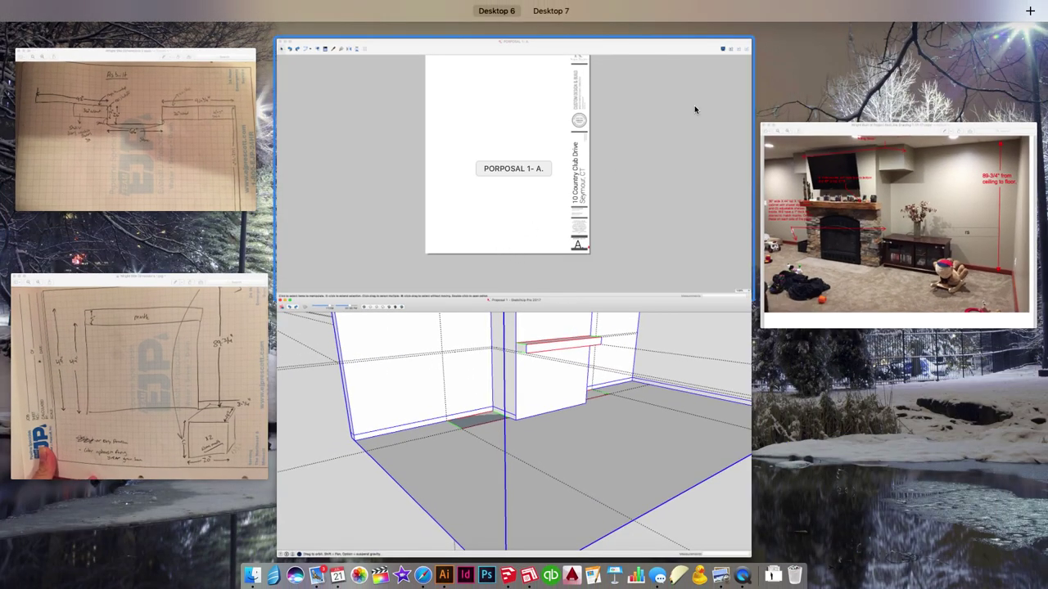
Bring the annotated fireplace photo forward, check the model, and return to the photo
{"action": "left_click", "coordinate": [847, 227]}
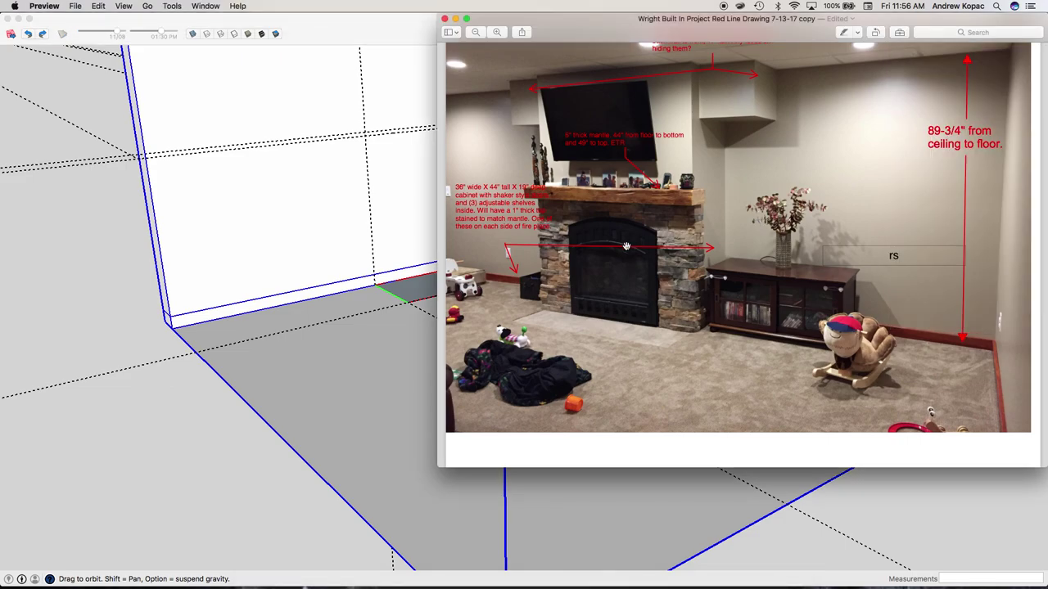
{"action": "scroll", "coordinate": [626, 247], "scroll_direction": "up", "scroll_amount": 3}
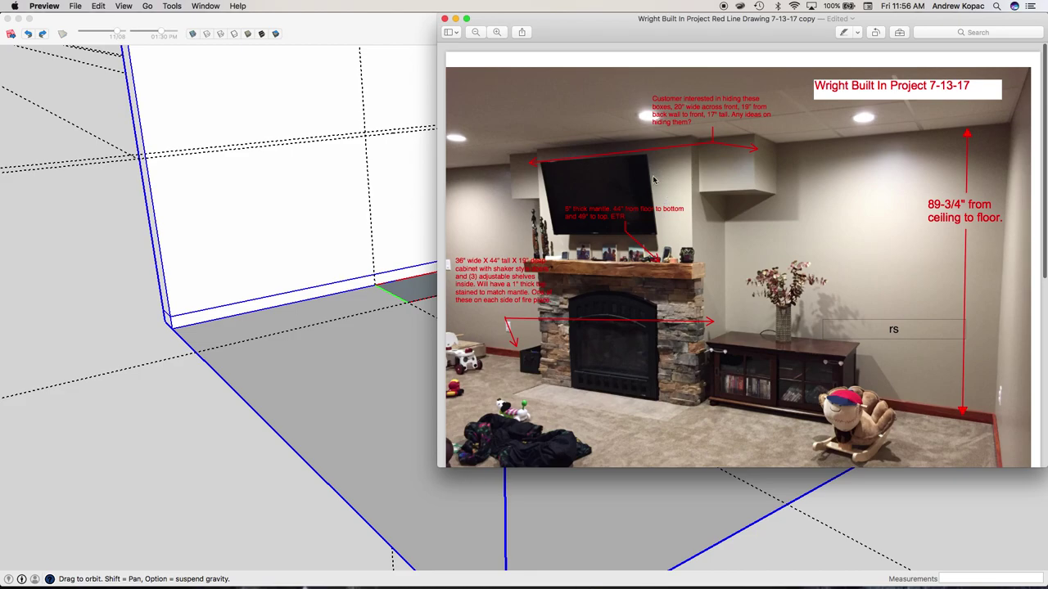
{"action": "left_click", "coordinate": [300, 351]}
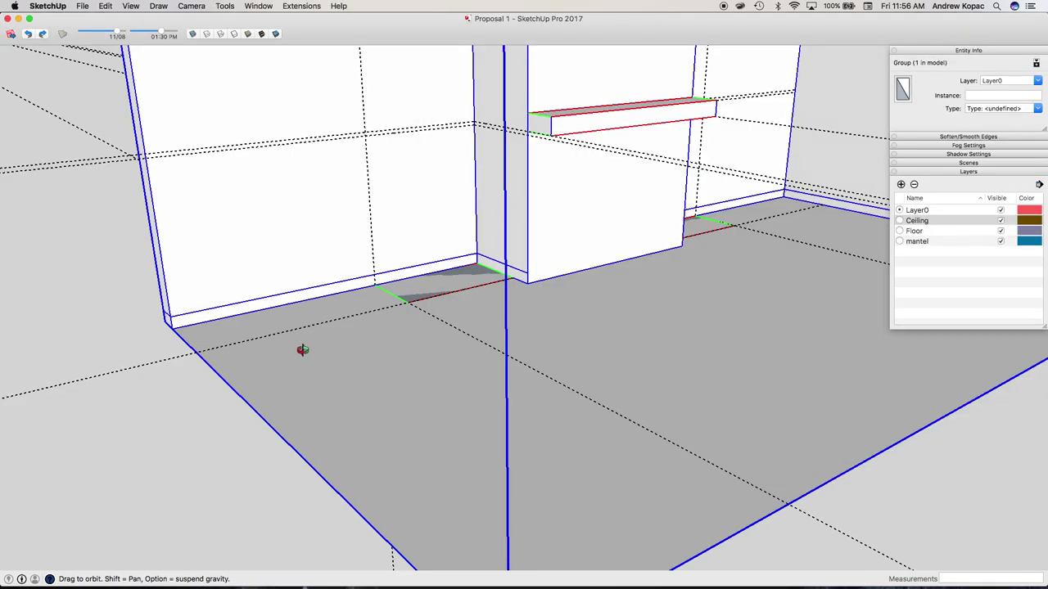
{"action": "left_click_drag", "start_coordinate": [402, 327], "coordinate": [434, 317]}
{"action": "scroll", "coordinate": [434, 317], "scroll_direction": "up", "scroll_amount": 5}
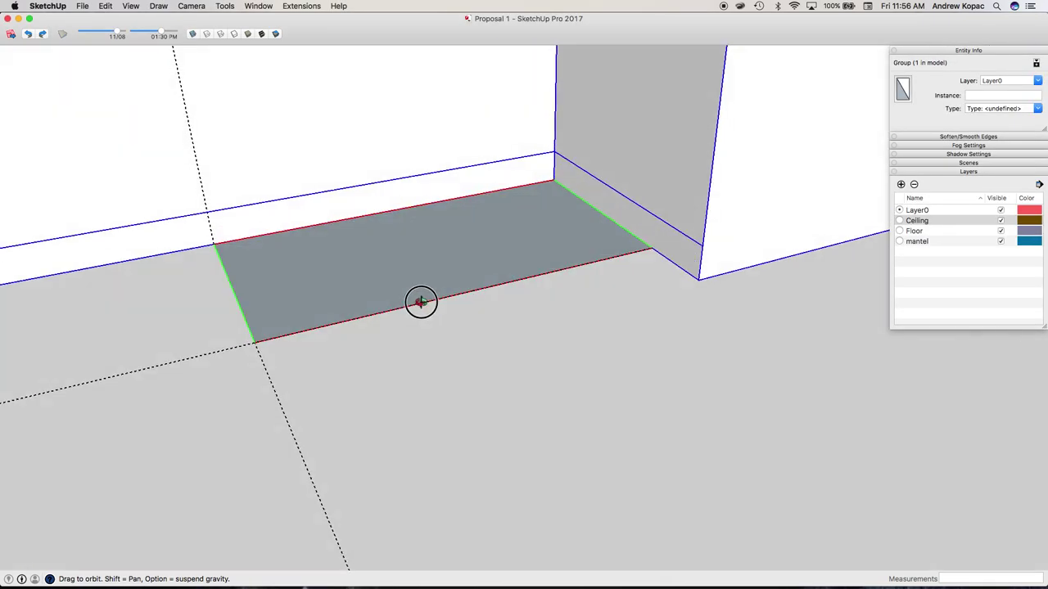
{"action": "key", "text": "ctrl+Up"}
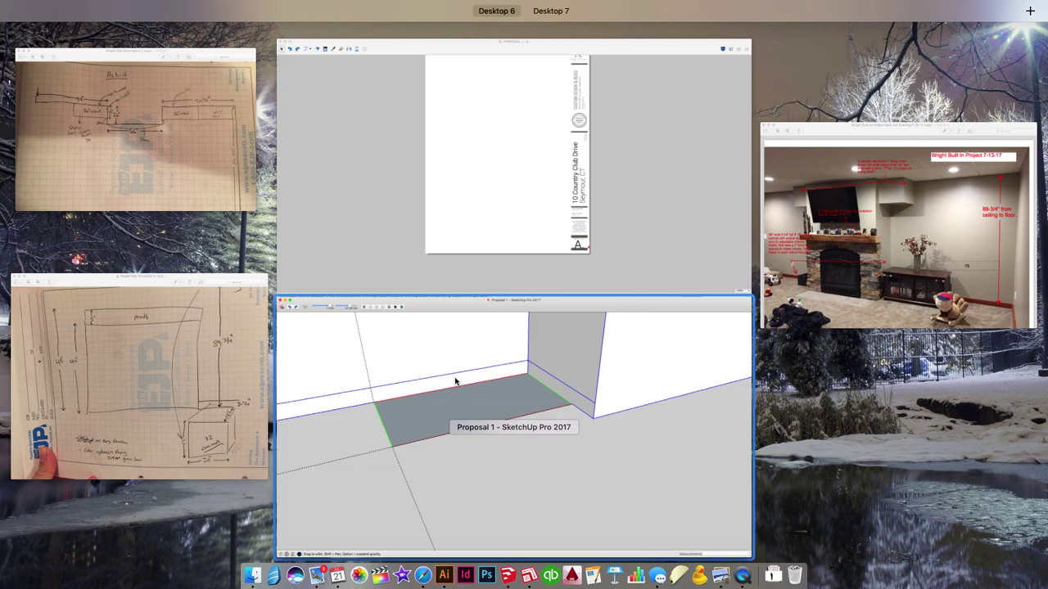
{"action": "key", "text": "ctrl+Up"}
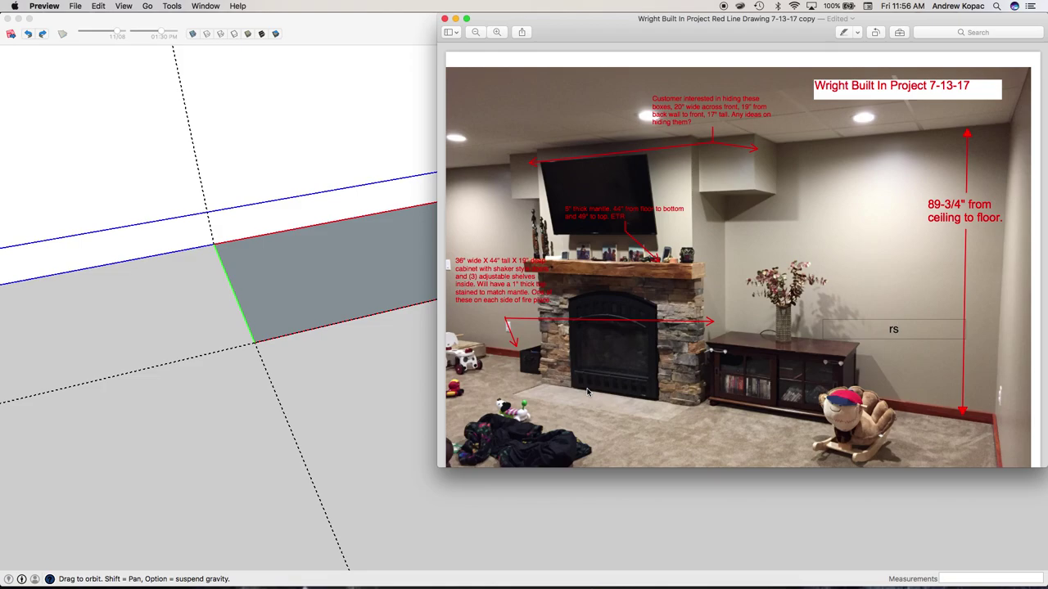
Delete the stray 'rs' text box from the fireplace photo
{"action": "left_click", "coordinate": [875, 342]}
{"action": "left_click", "coordinate": [898, 326]}
{"action": "key", "text": "Delete"}
{"action": "left_click", "coordinate": [541, 290]}
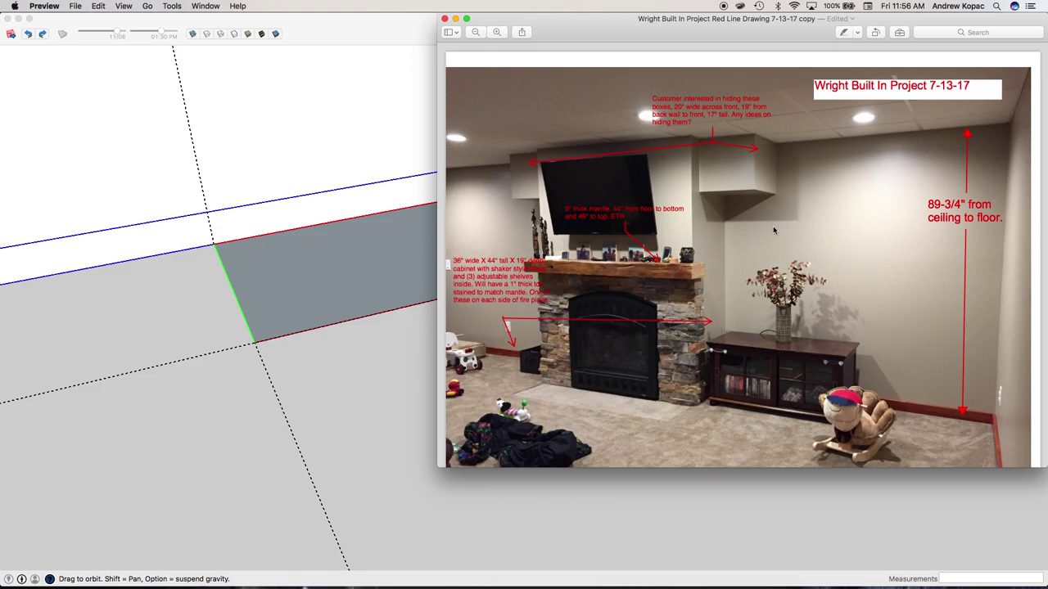
{"action": "scroll", "coordinate": [734, 266], "scroll_direction": "down", "scroll_amount": 1}
{"action": "scroll", "coordinate": [716, 293], "scroll_direction": "down", "scroll_amount": 1}
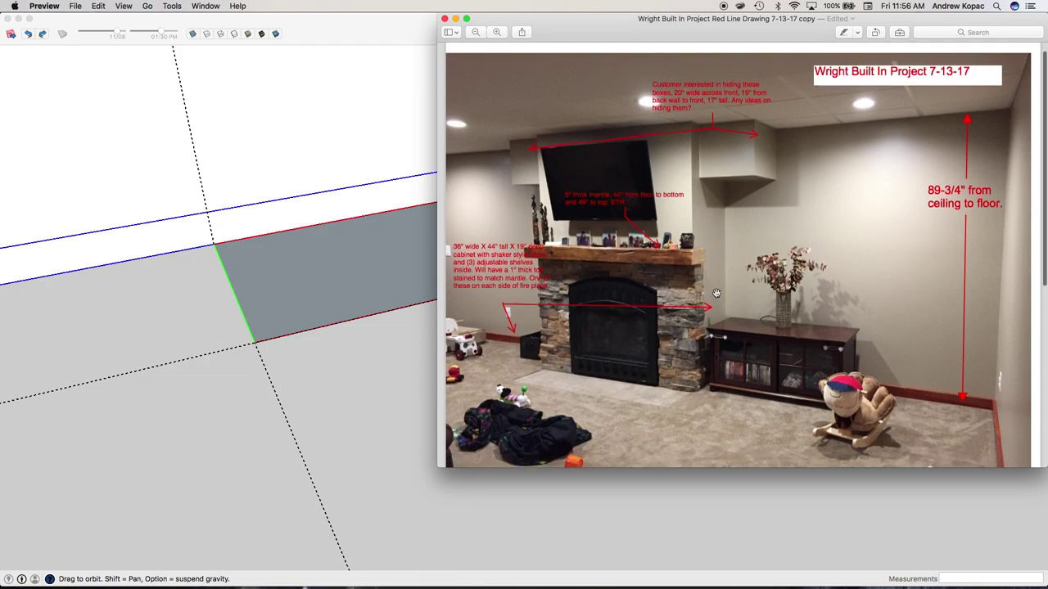
Switch between the photo and the model, ending with the SketchUp model in front
{"action": "left_click", "coordinate": [391, 364]}
{"action": "key", "text": "ctrl+Up"}
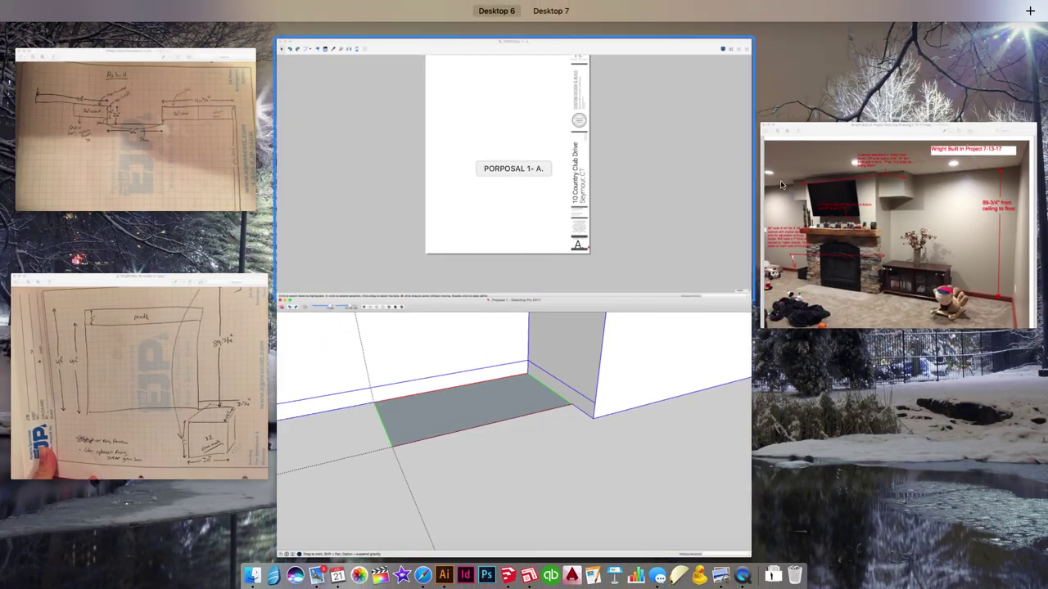
{"action": "left_click", "coordinate": [897, 226]}
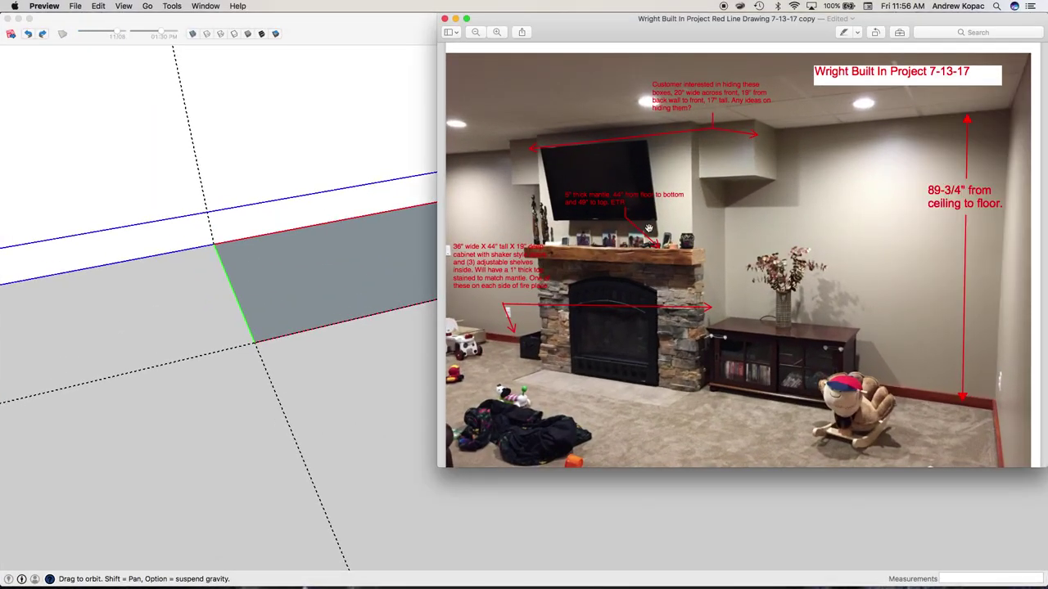
{"action": "key", "text": "ctrl+Up"}
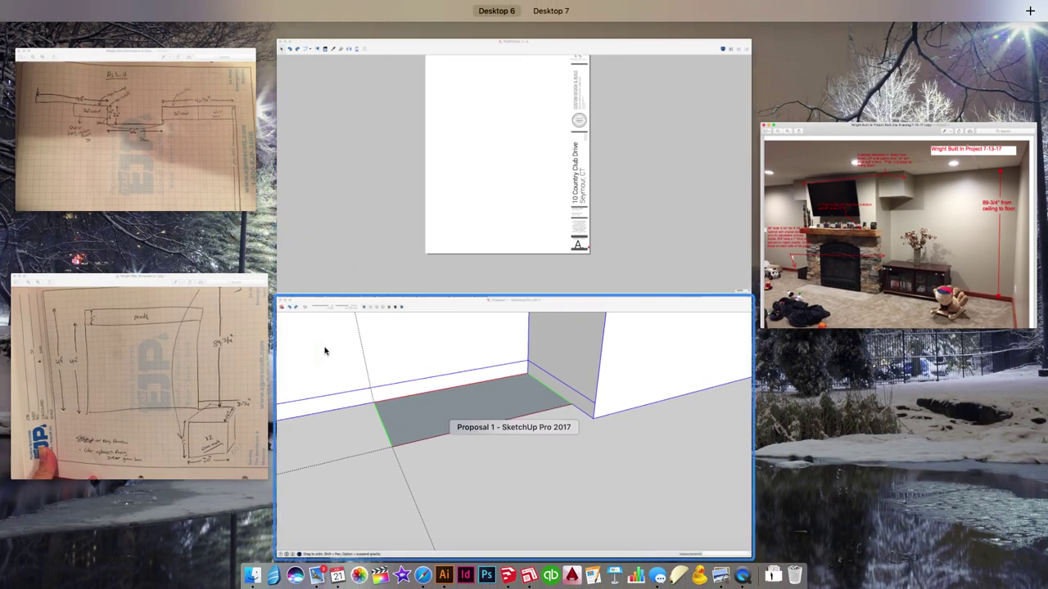
{"action": "left_click", "coordinate": [328, 369]}
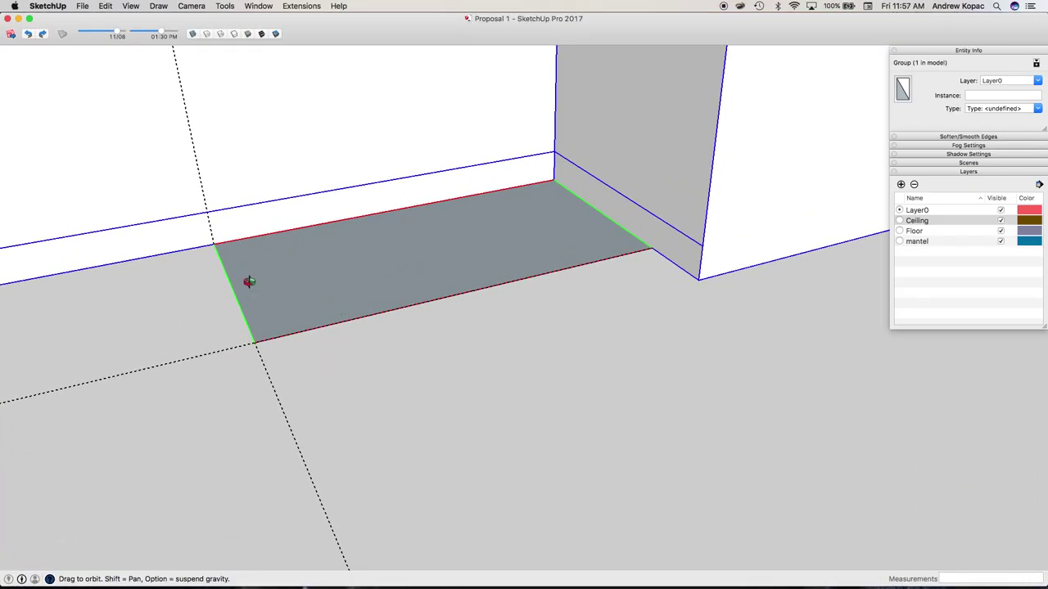
{"action": "key", "text": "ctrl+Up"}
Open the floor-piece group and offset its floor face inward to form a border
{"action": "left_click", "coordinate": [796, 214]}
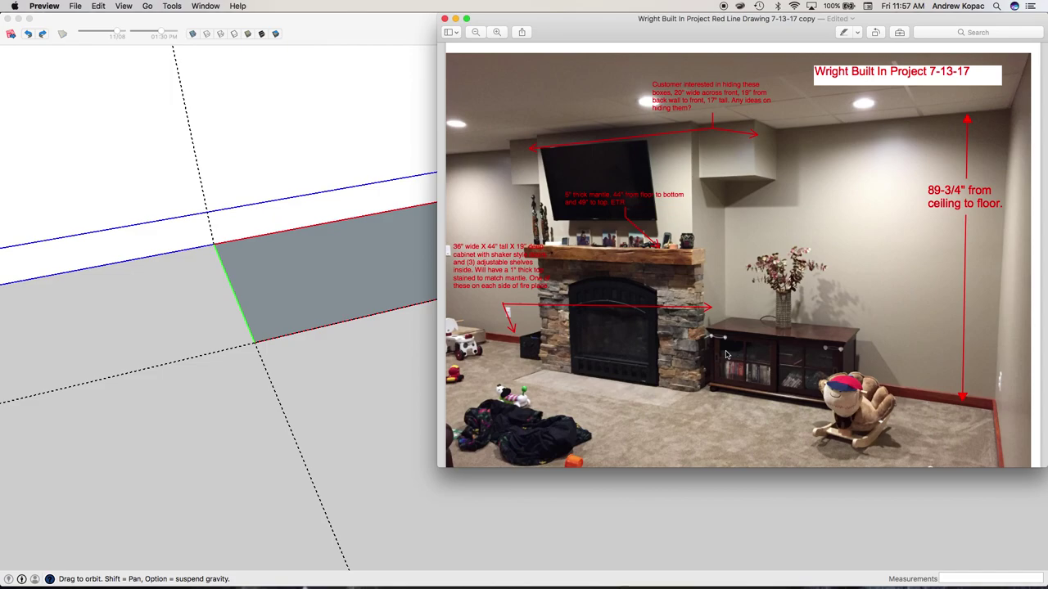
{"action": "left_click", "coordinate": [394, 366]}
{"action": "key", "text": "p"}
{"action": "key", "text": "space"}
{"action": "double_click", "coordinate": [259, 289]}
{"action": "left_click", "coordinate": [262, 289]}
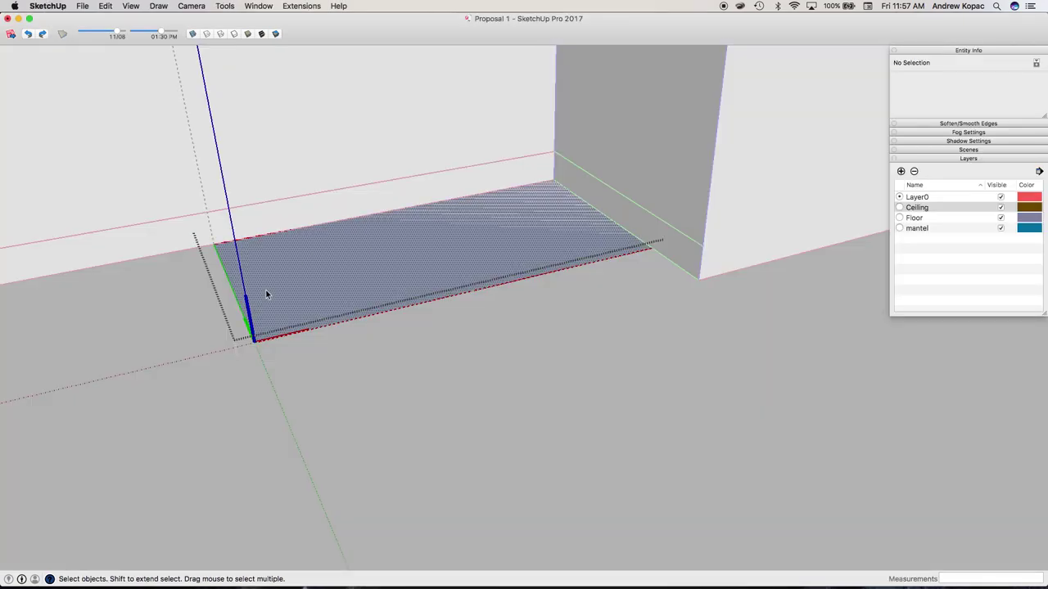
{"action": "left_click", "coordinate": [246, 301]}
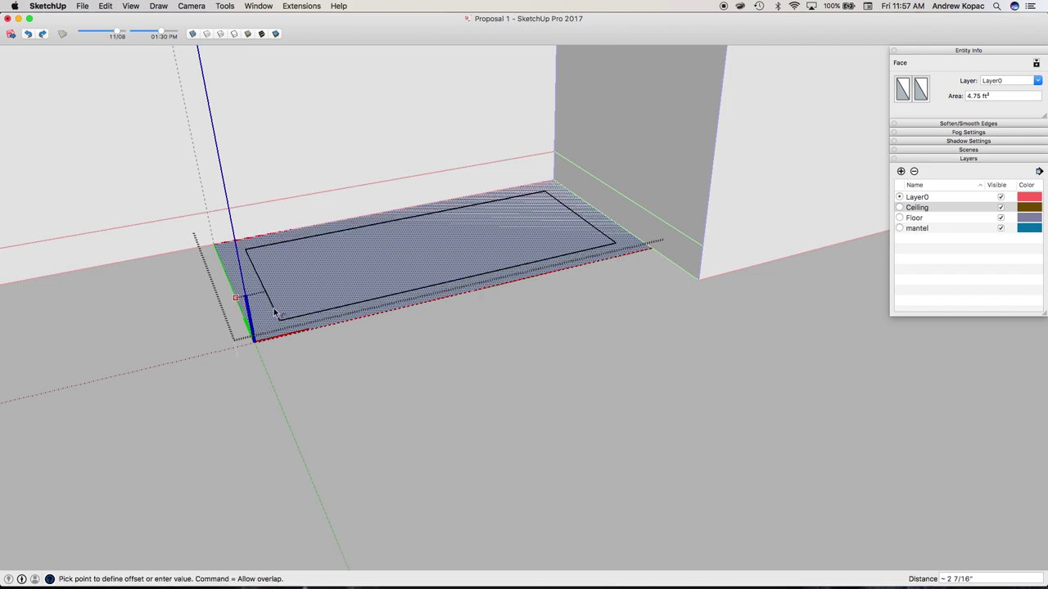
{"action": "key", "text": "Return"}
Push/Pull the border up into 3 1/4" walls, then raise them 2" more
{"action": "scroll", "coordinate": [274, 308], "scroll_direction": "up", "scroll_amount": 6}
{"action": "key", "text": "space"}
{"action": "key", "text": "p"}
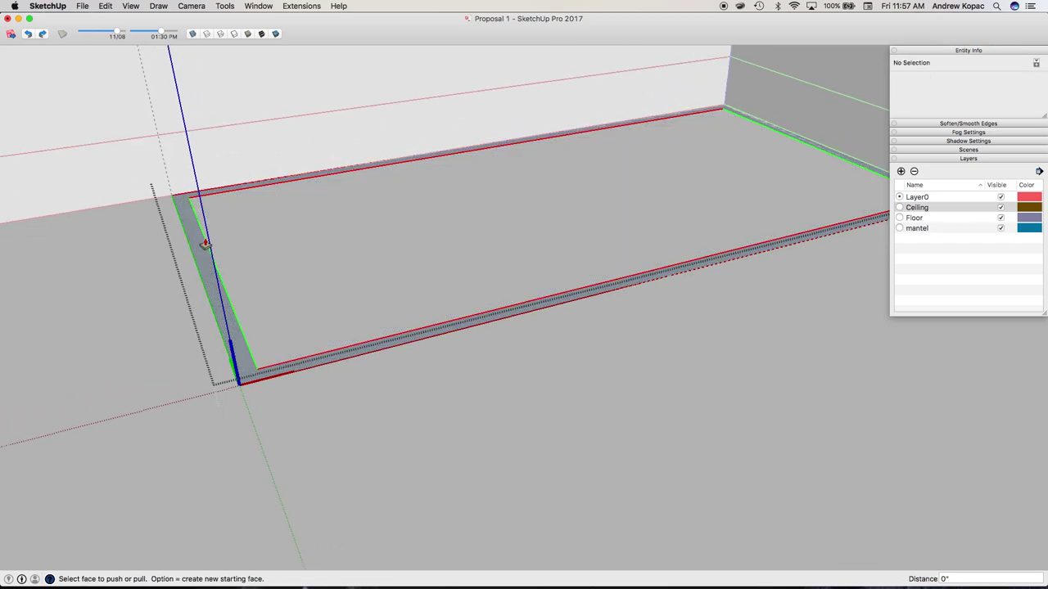
{"action": "left_click", "coordinate": [203, 239]}
{"action": "left_click", "coordinate": [106, 149]}
{"action": "scroll", "coordinate": [130, 158], "scroll_direction": "down", "scroll_amount": 5}
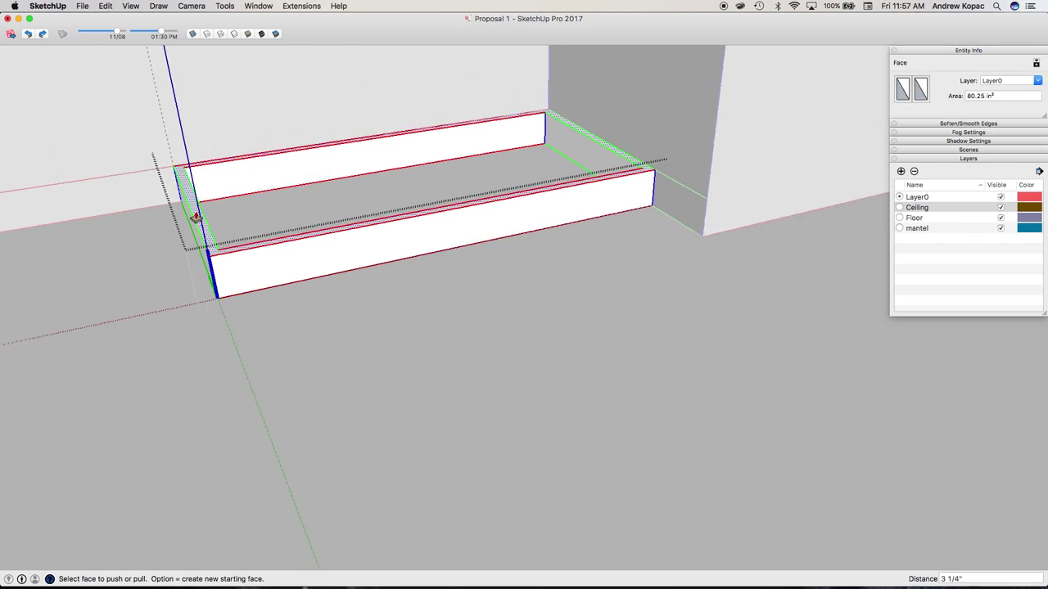
{"action": "scroll", "coordinate": [273, 309], "scroll_direction": "up", "scroll_amount": 5}
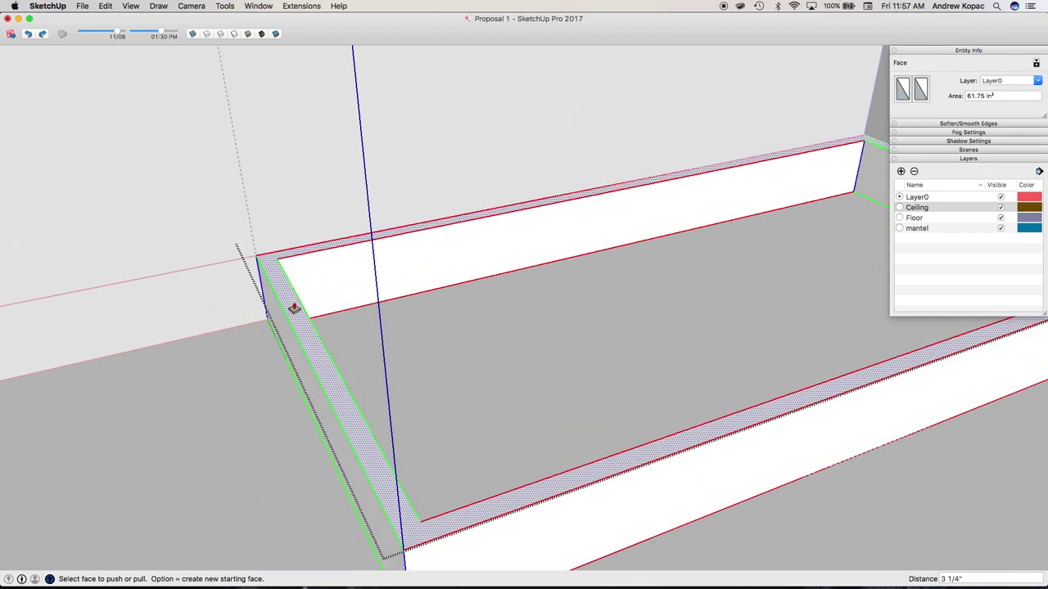
{"action": "left_click_drag", "start_coordinate": [294, 308], "coordinate": [298, 289]}
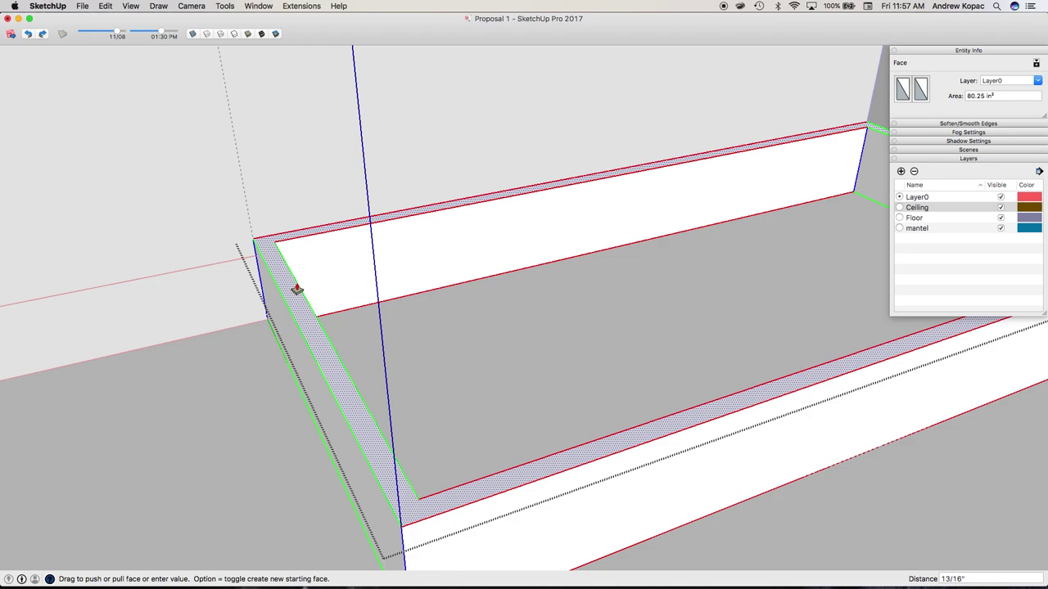
{"action": "type", "text": "2"}
{"action": "key", "text": "Return"}
Place a Tape Measure guide across the frame's front face from its top edge
{"action": "scroll", "coordinate": [291, 368], "scroll_direction": "down", "scroll_amount": 2}
{"action": "key", "text": "t"}
{"action": "left_click", "coordinate": [449, 428]}
{"action": "left_click", "coordinate": [457, 459]}
{"action": "middle_click_drag", "start_coordinate": [458, 456], "coordinate": [315, 348]}
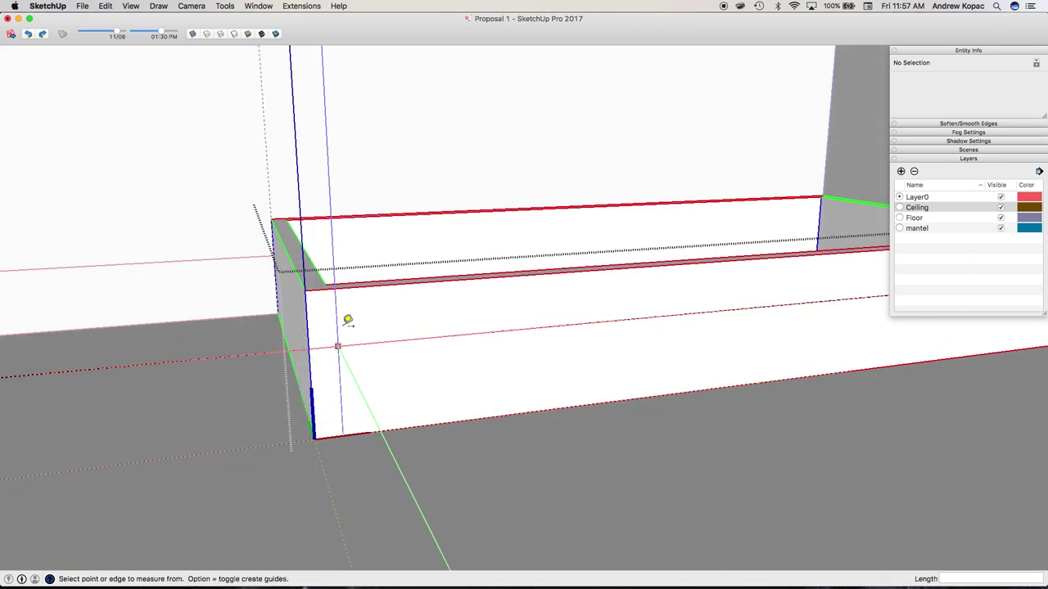
Mark a guide from the top front edge and orbit out to view the whole box
{"action": "left_click", "coordinate": [348, 285]}
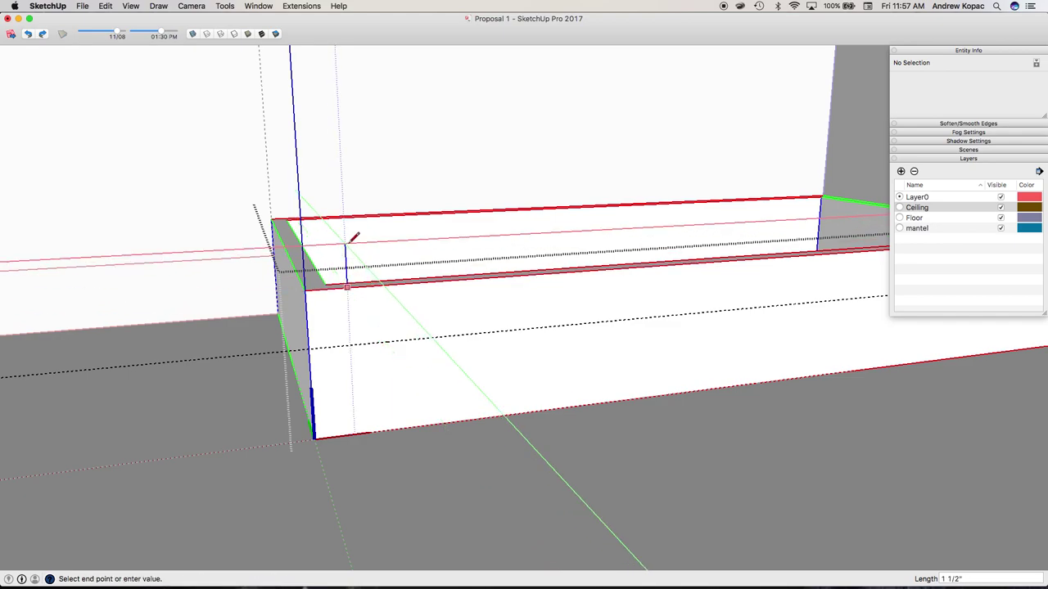
{"action": "key", "text": "r"}
{"action": "left_click", "coordinate": [305, 290]}
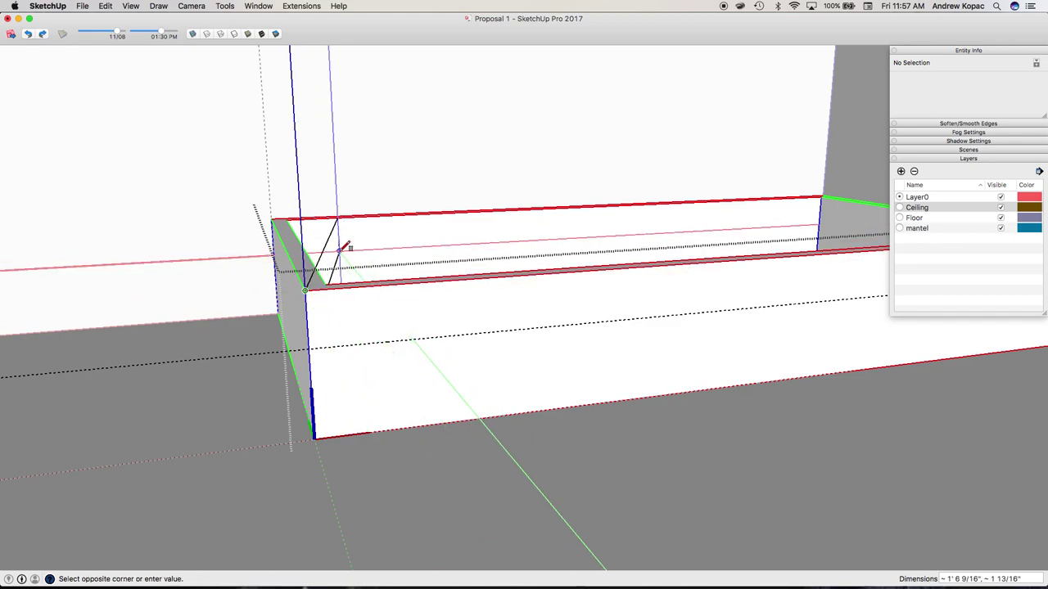
{"action": "key", "text": "Escape"}
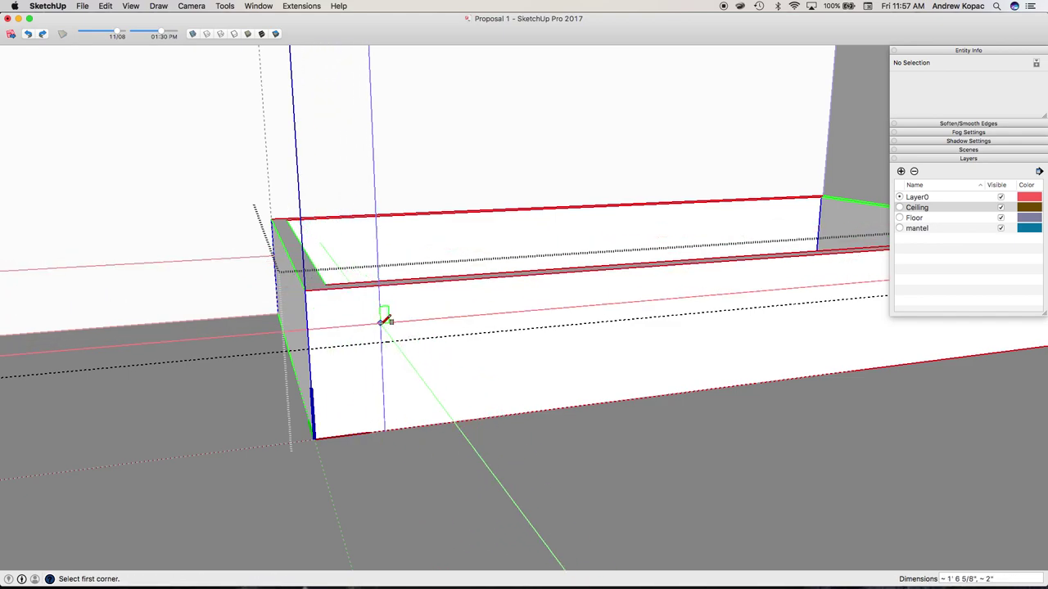
{"action": "middle_click_drag", "start_coordinate": [395, 345], "coordinate": [372, 391]}
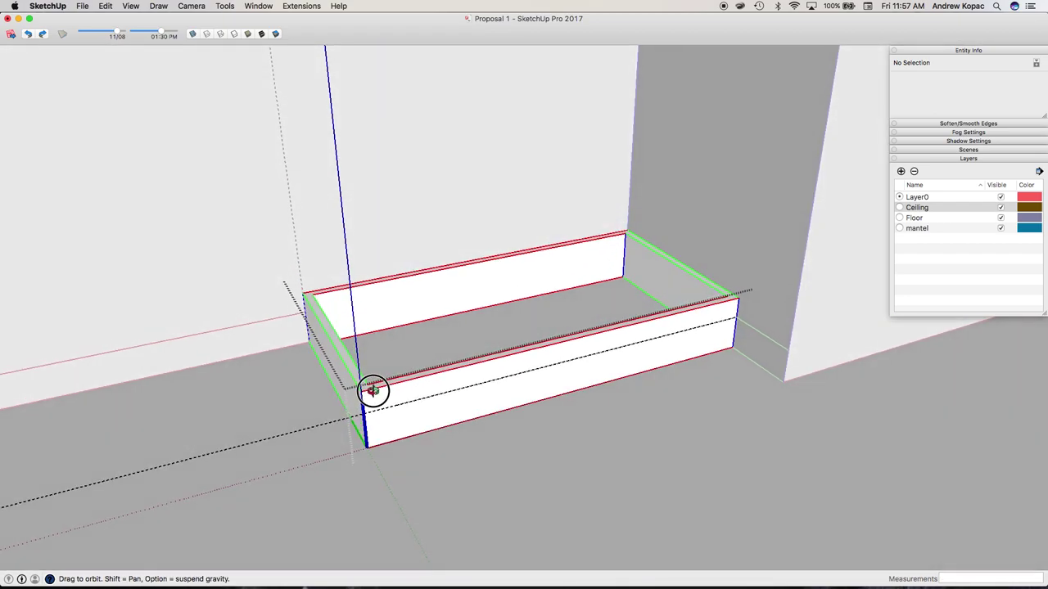
{"action": "scroll", "coordinate": [390, 415], "scroll_direction": "up", "scroll_amount": 3}
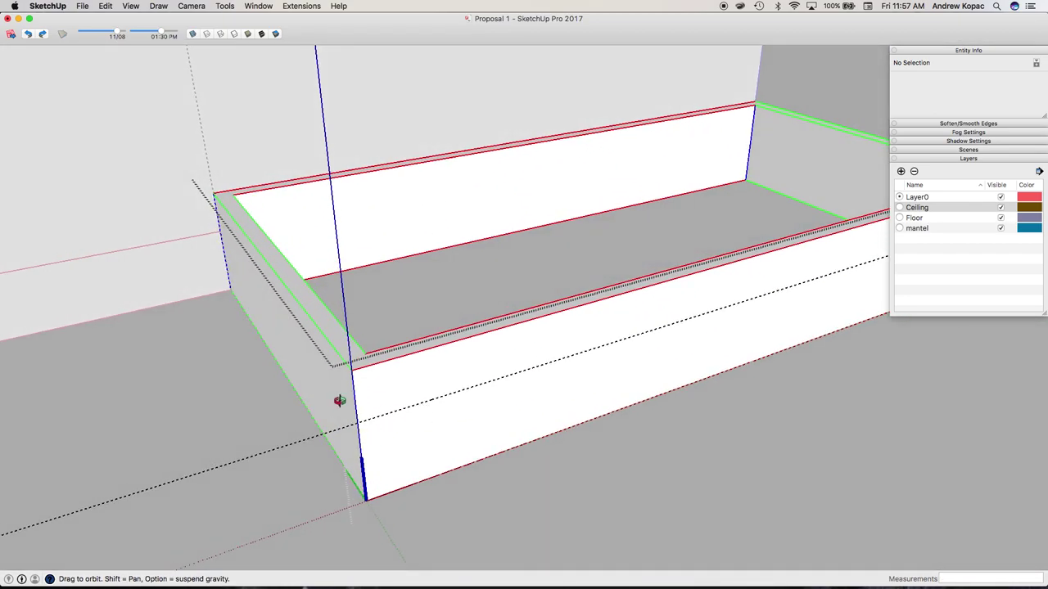
{"action": "scroll", "coordinate": [374, 406], "scroll_direction": "down", "scroll_amount": 3}
{"action": "scroll", "coordinate": [372, 385], "scroll_direction": "up", "scroll_amount": 5}
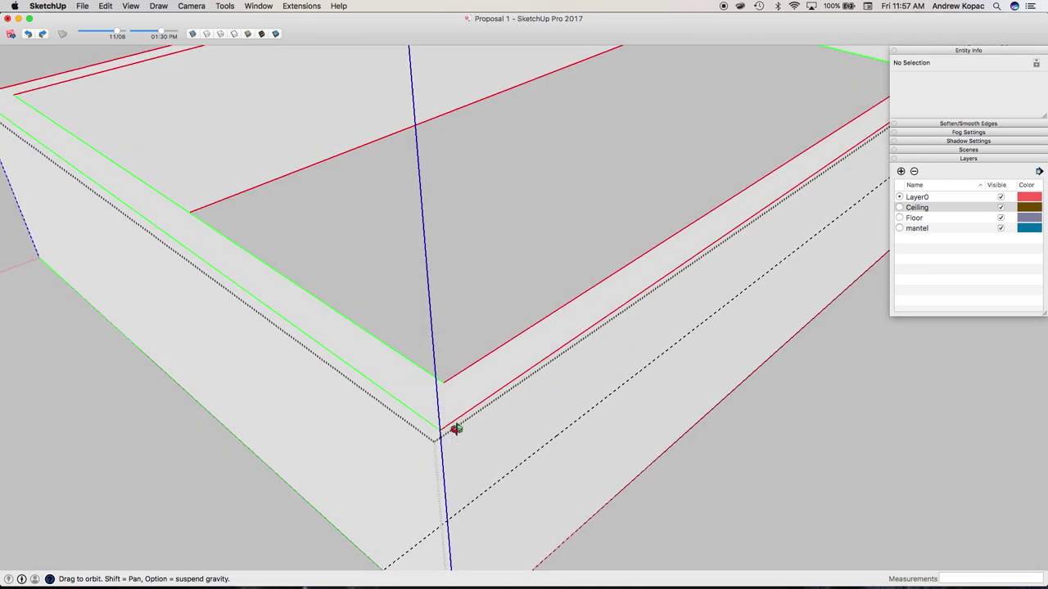
{"action": "scroll", "coordinate": [428, 407], "scroll_direction": "down", "scroll_amount": 5}
{"action": "scroll", "coordinate": [363, 423], "scroll_direction": "up", "scroll_amount": 3}
{"action": "middle_click", "coordinate": [378, 427]}
{"action": "scroll", "coordinate": [381, 391], "scroll_direction": "up", "scroll_amount": 2}
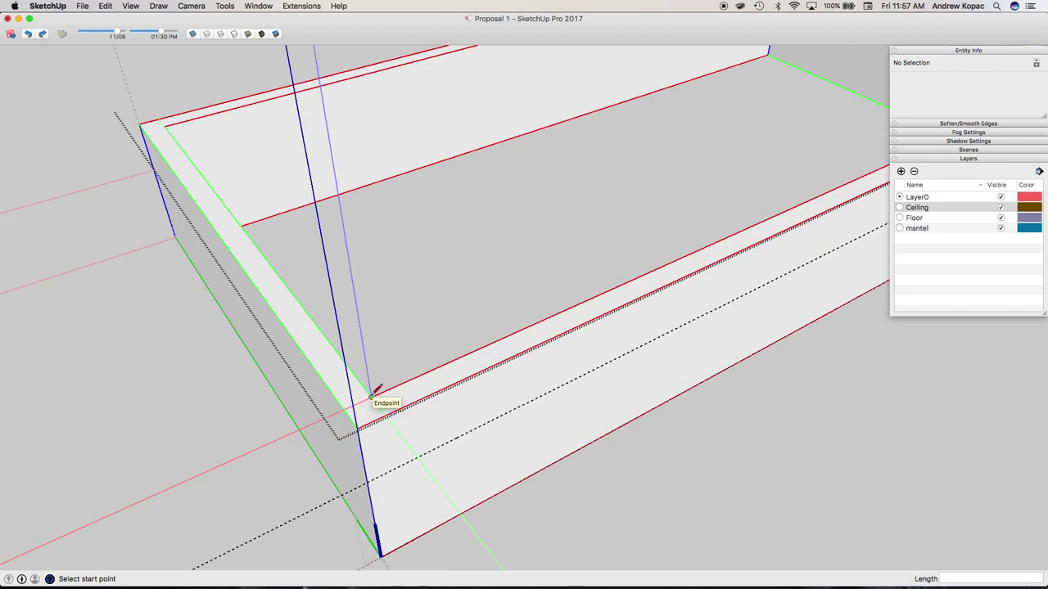
Measure from the box corner and draw a line closing a face on the front rim
{"action": "key", "text": "t"}
{"action": "left_click", "coordinate": [398, 381]}
{"action": "key", "text": "l"}
{"action": "left_click", "coordinate": [352, 401]}
{"action": "scroll", "coordinate": [352, 405], "scroll_direction": "down", "scroll_amount": 4}
{"action": "scroll", "coordinate": [635, 266], "scroll_direction": "up", "scroll_amount": 5}
{"action": "left_click", "coordinate": [619, 303]}
Push the front strip face down to lower the front rim
{"action": "key", "text": "p"}
{"action": "left_click", "coordinate": [600, 327]}
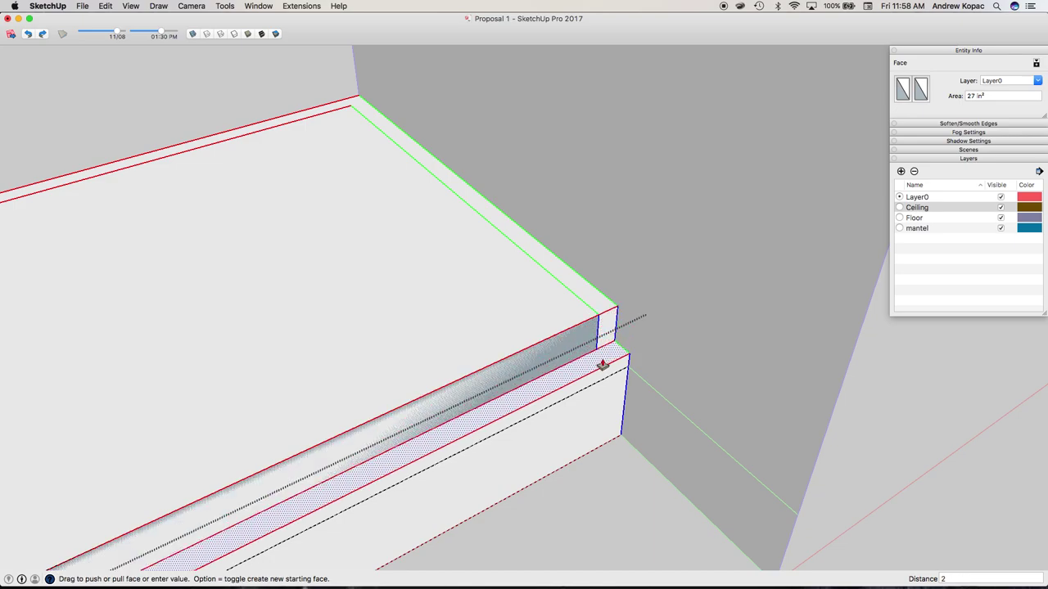
{"action": "left_click", "coordinate": [601, 365]}
{"action": "scroll", "coordinate": [497, 355], "scroll_direction": "down", "scroll_amount": 5}
{"action": "scroll", "coordinate": [468, 367], "scroll_direction": "up", "scroll_amount": 6}
Push the rim's top strip down 3 1/4 inches, undoing a stray erase first
{"action": "key", "text": "e"}
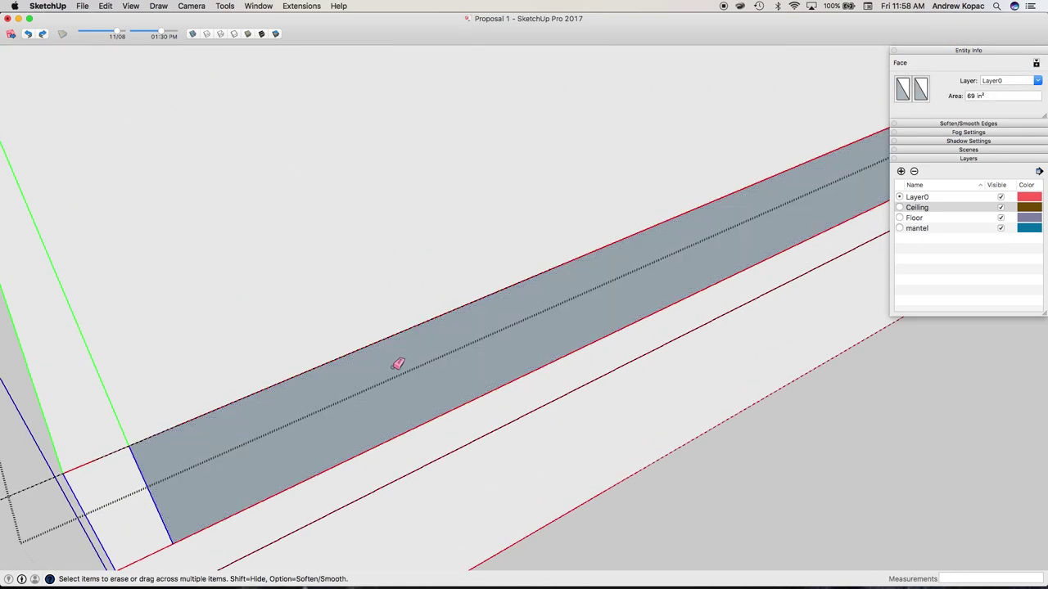
{"action": "scroll", "coordinate": [398, 330], "scroll_direction": "down", "scroll_amount": 6}
{"action": "scroll", "coordinate": [351, 369], "scroll_direction": "up", "scroll_amount": 4}
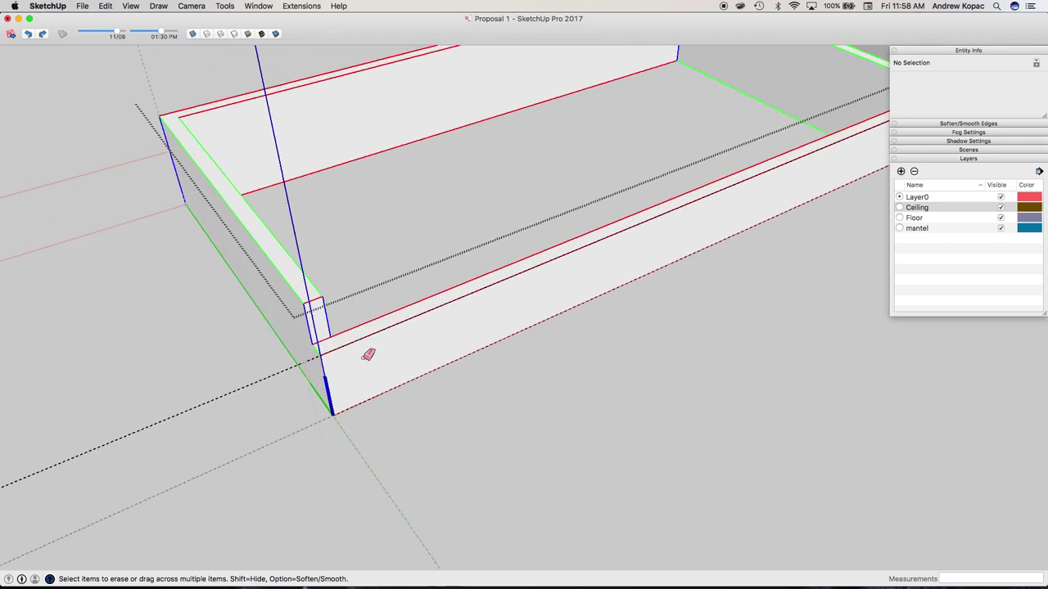
{"action": "scroll", "coordinate": [352, 358], "scroll_direction": "up", "scroll_amount": 2}
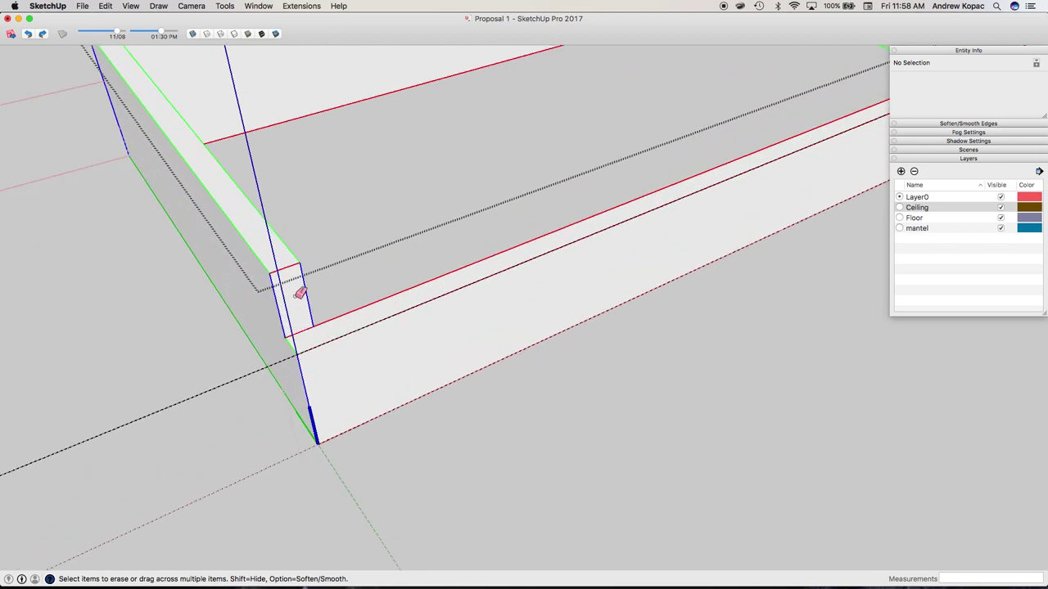
{"action": "key", "text": "p"}
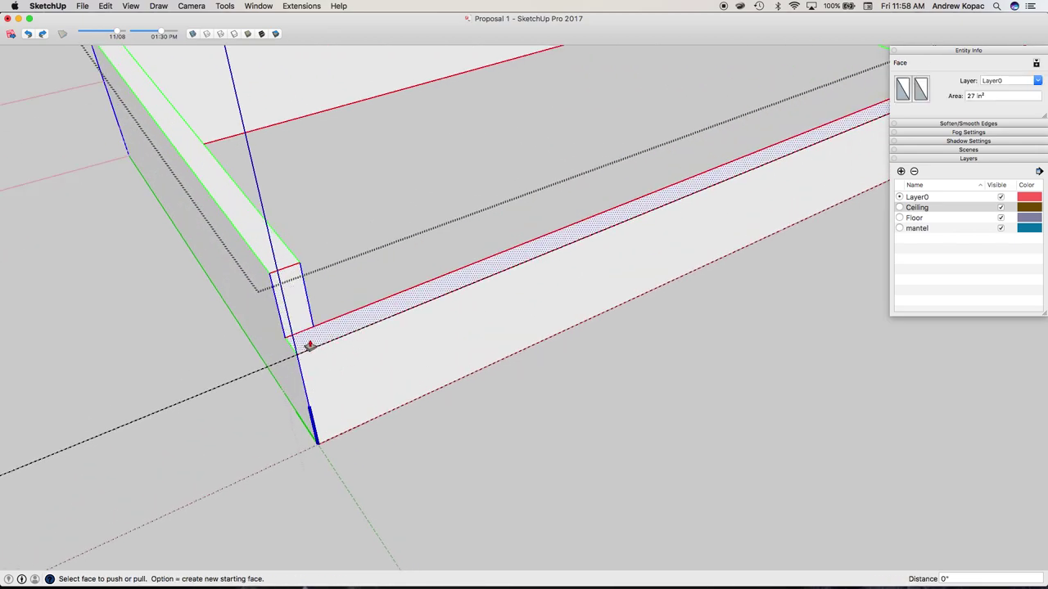
{"action": "key", "text": "super+z"}
{"action": "left_click", "coordinate": [313, 346]}
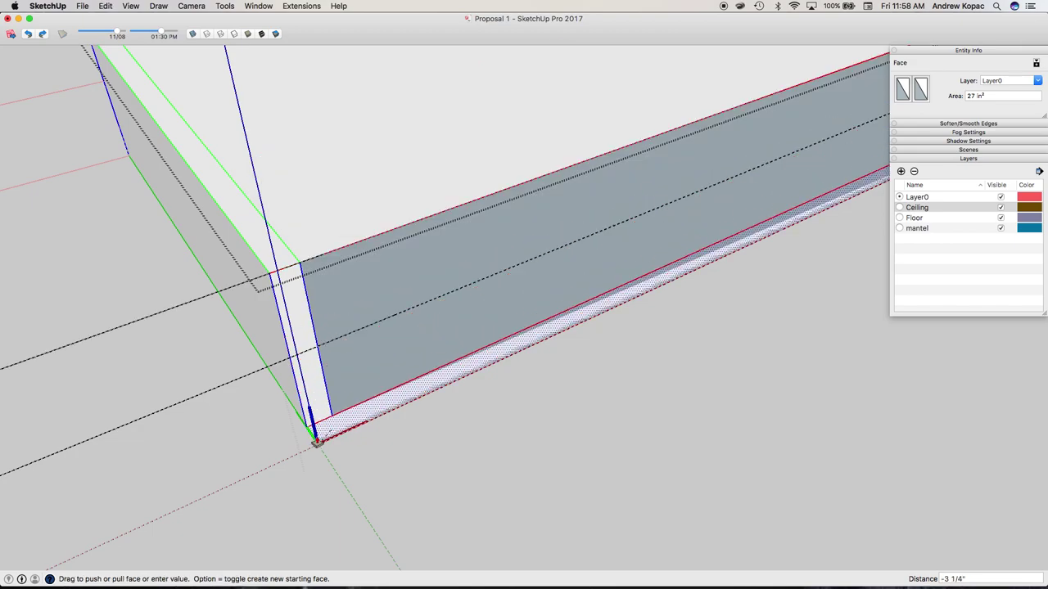
{"action": "left_click", "coordinate": [319, 448]}
Erase the leftover top edge of the rim
{"action": "key", "text": "e"}
{"action": "left_click", "coordinate": [337, 249]}
{"action": "scroll", "coordinate": [358, 361], "scroll_direction": "down", "scroll_amount": 4}
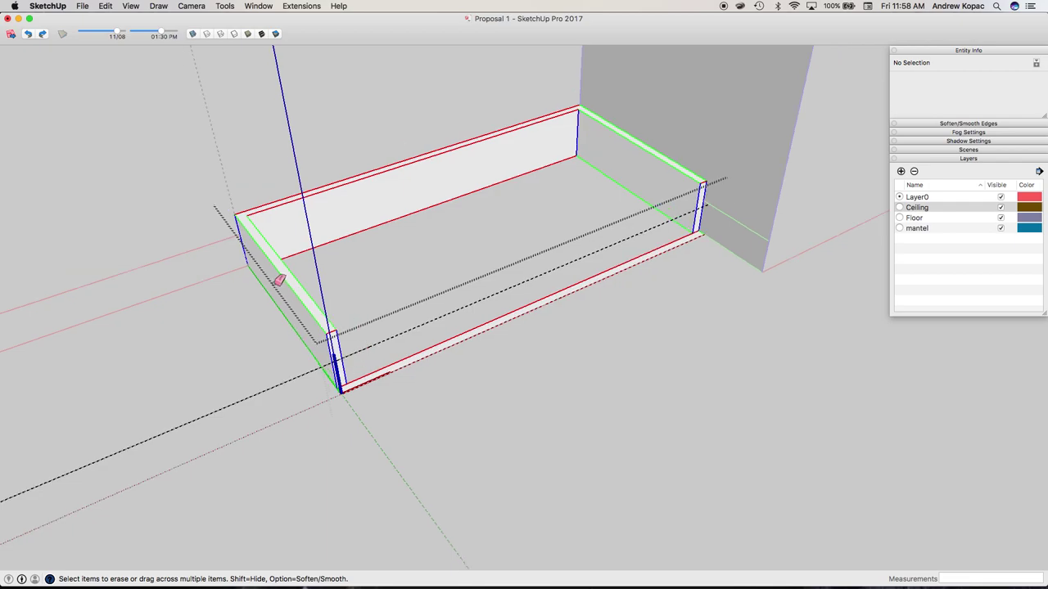
{"action": "scroll", "coordinate": [280, 280], "scroll_direction": "up", "scroll_amount": 3}
{"action": "scroll", "coordinate": [232, 183], "scroll_direction": "up", "scroll_amount": 3}
Draw 3/4" lines at the rim's front and back corners and begin pulling the end strip up
{"action": "key", "text": "l"}
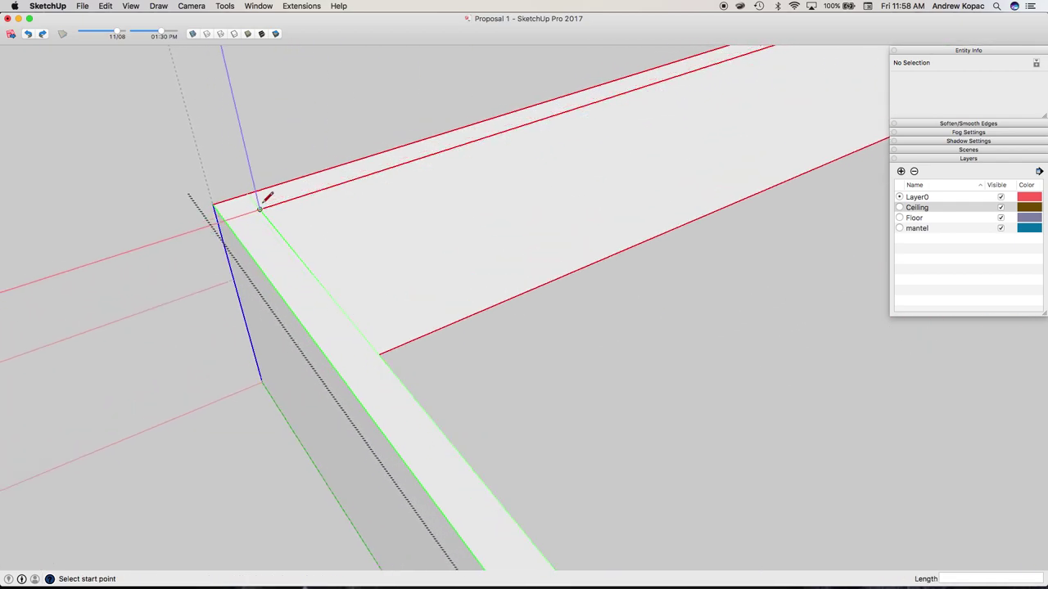
{"action": "left_click", "coordinate": [249, 193]}
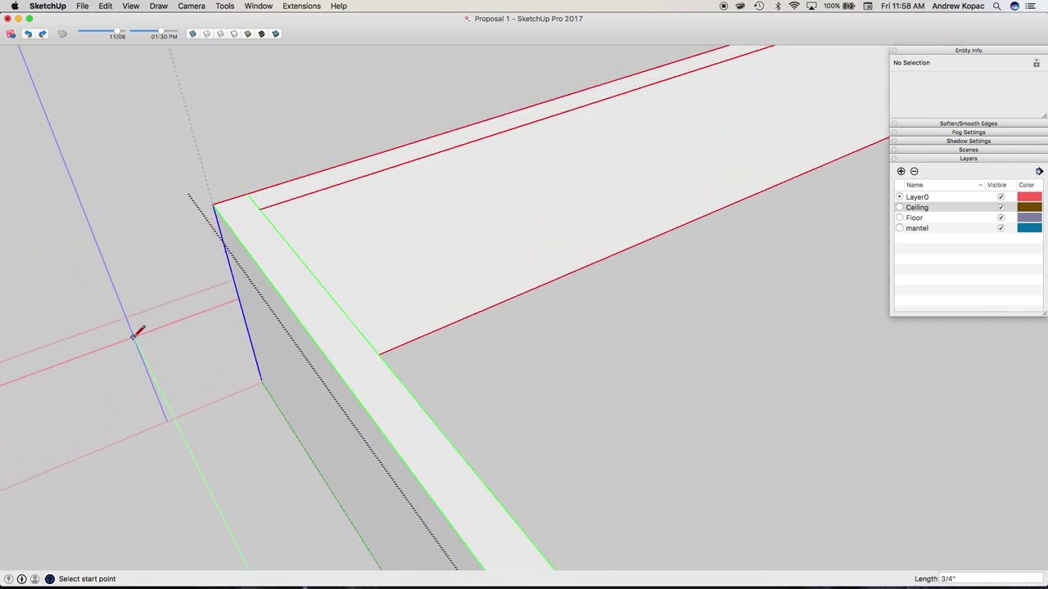
{"action": "scroll", "coordinate": [135, 336], "scroll_direction": "down", "scroll_amount": 5}
{"action": "scroll", "coordinate": [458, 215], "scroll_direction": "up", "scroll_amount": 5}
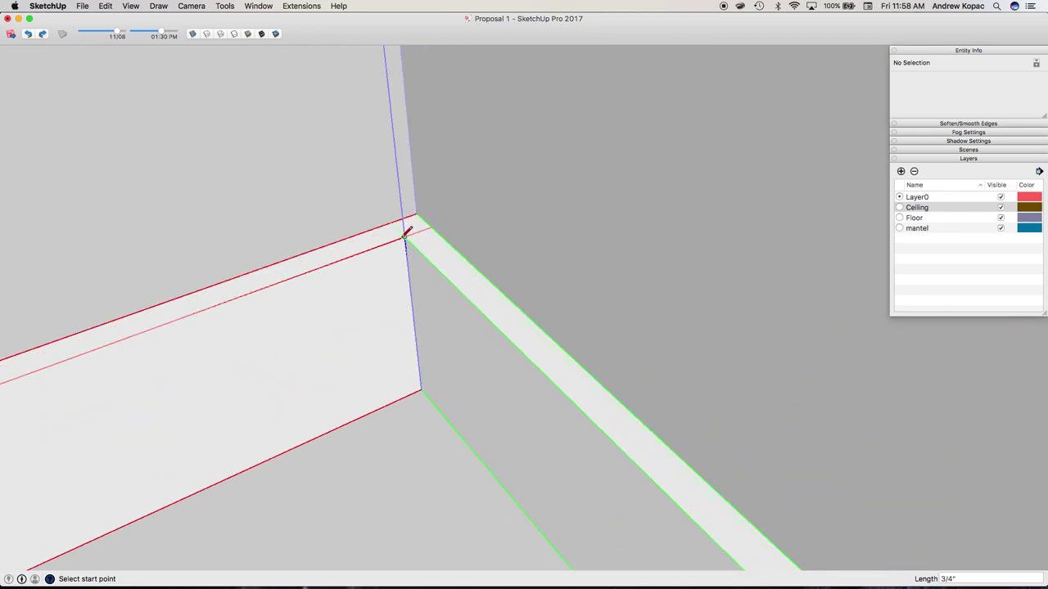
{"action": "left_click", "coordinate": [398, 219]}
{"action": "scroll", "coordinate": [445, 222], "scroll_direction": "down", "scroll_amount": 5}
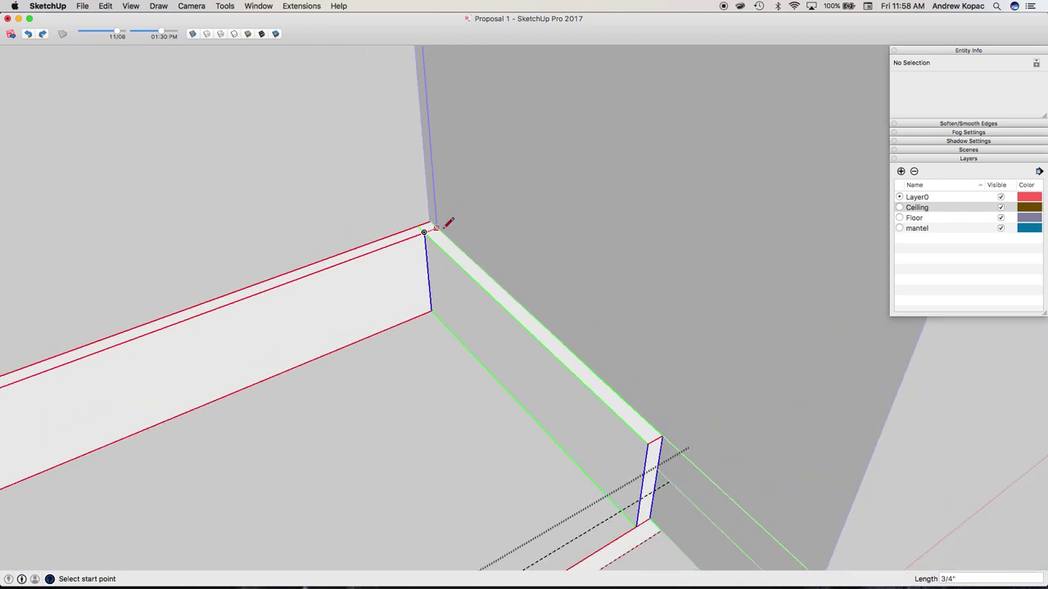
{"action": "key", "text": "p"}
{"action": "left_click", "coordinate": [451, 246]}
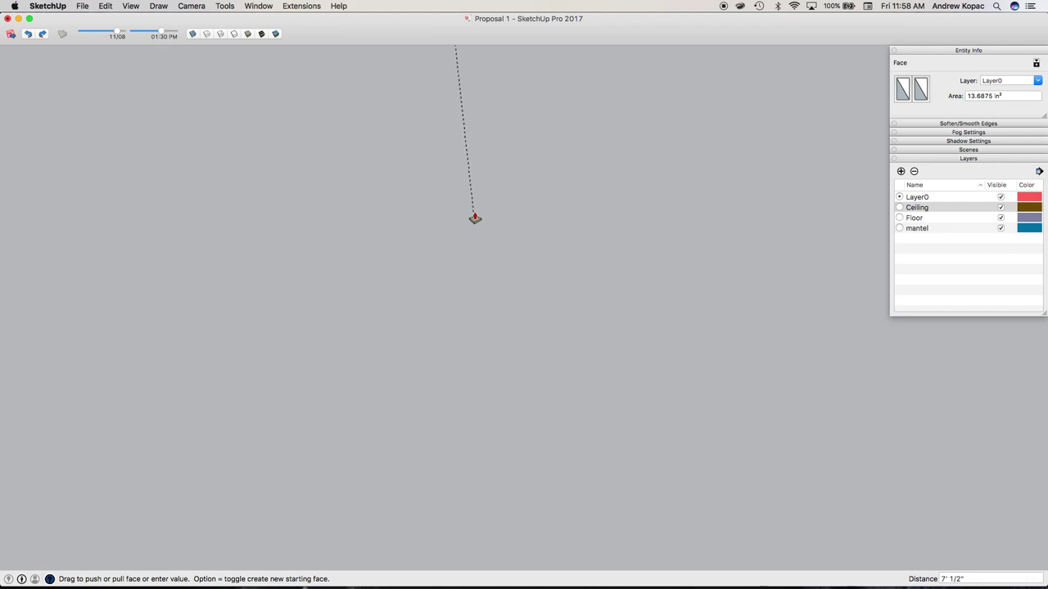
Finish pulling the first 3/4" side panel to full height and orbit to a lower view
{"action": "scroll", "coordinate": [468, 216], "scroll_direction": "down", "scroll_amount": 5}
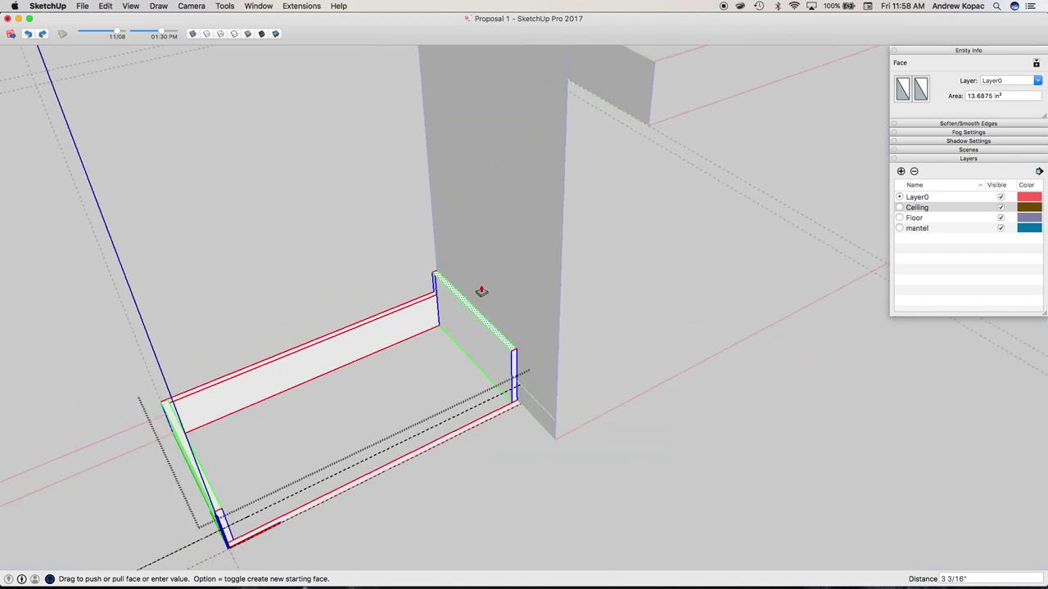
{"action": "left_click", "coordinate": [565, 92]}
{"action": "middle_click_drag", "start_coordinate": [491, 257], "coordinate": [557, 225]}
{"action": "scroll", "coordinate": [511, 356], "scroll_direction": "down", "scroll_amount": 5}
{"action": "middle_click_drag", "start_coordinate": [512, 356], "coordinate": [526, 303]}
{"action": "scroll", "coordinate": [404, 400], "scroll_direction": "up", "scroll_amount": 4}
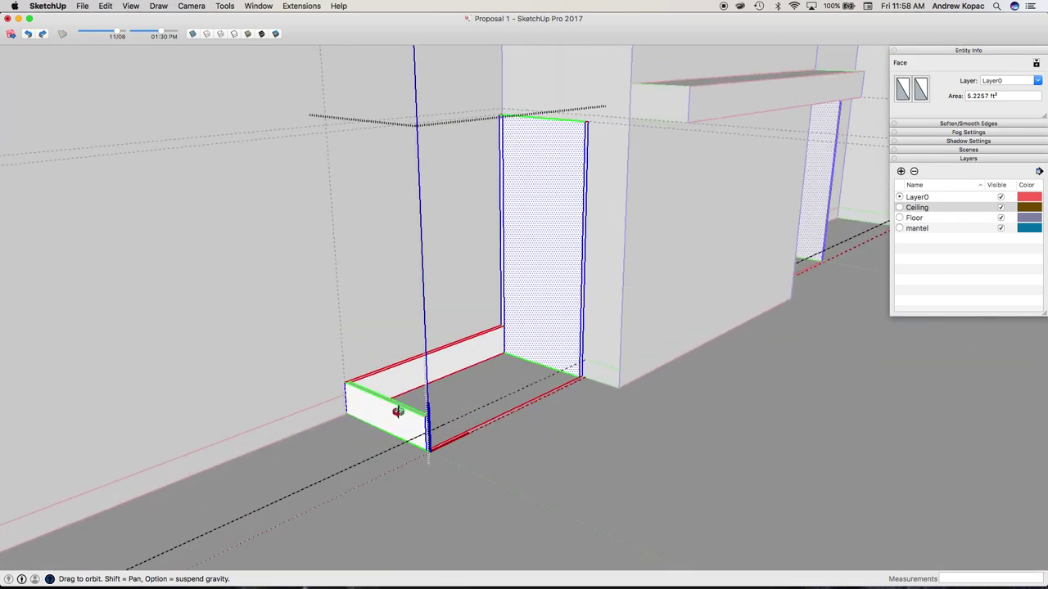
{"action": "scroll", "coordinate": [353, 379], "scroll_direction": "up", "scroll_amount": 5}
Raise the remaining end panel to full height and hide the Ceiling layer
{"action": "left_click", "coordinate": [364, 405]}
{"action": "scroll", "coordinate": [363, 328], "scroll_direction": "down", "scroll_amount": 5}
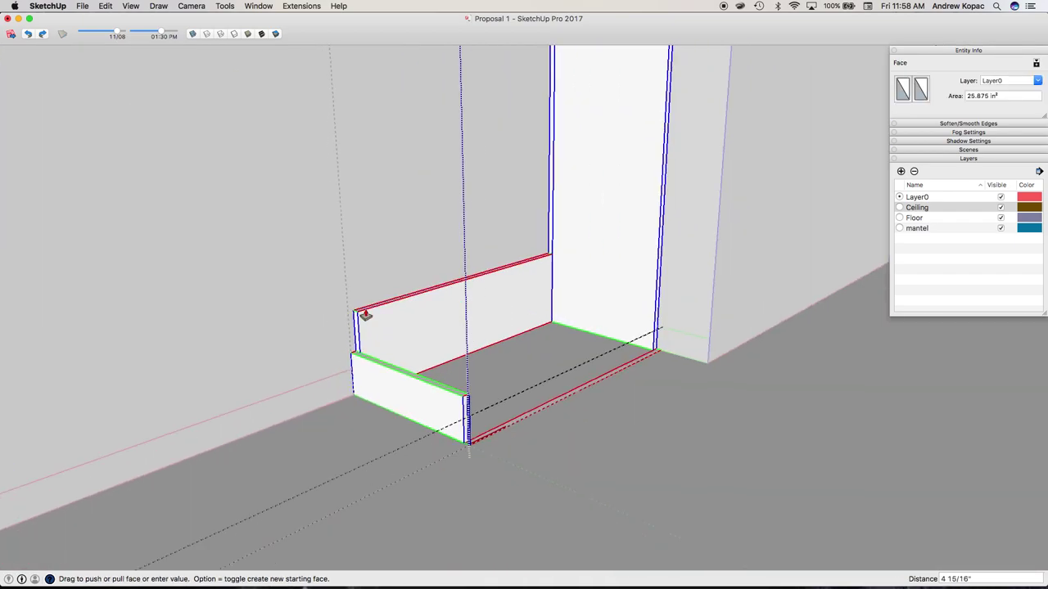
{"action": "left_click", "coordinate": [329, 92]}
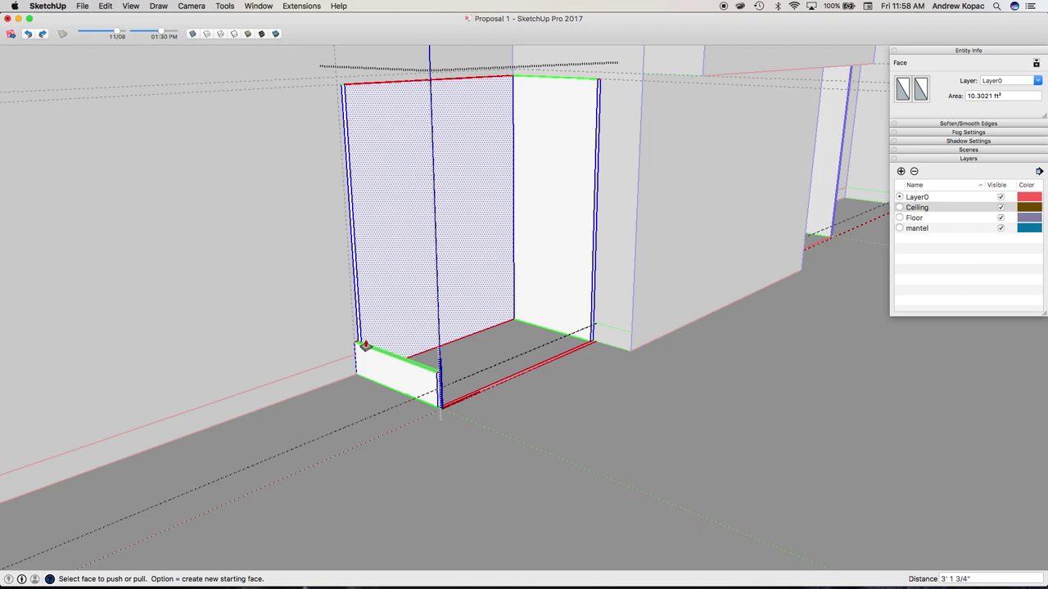
{"action": "scroll", "coordinate": [365, 346], "scroll_direction": "up", "scroll_amount": 5}
{"action": "left_click", "coordinate": [365, 345]}
{"action": "scroll", "coordinate": [370, 314], "scroll_direction": "down", "scroll_amount": 5}
{"action": "left_click", "coordinate": [319, 61]}
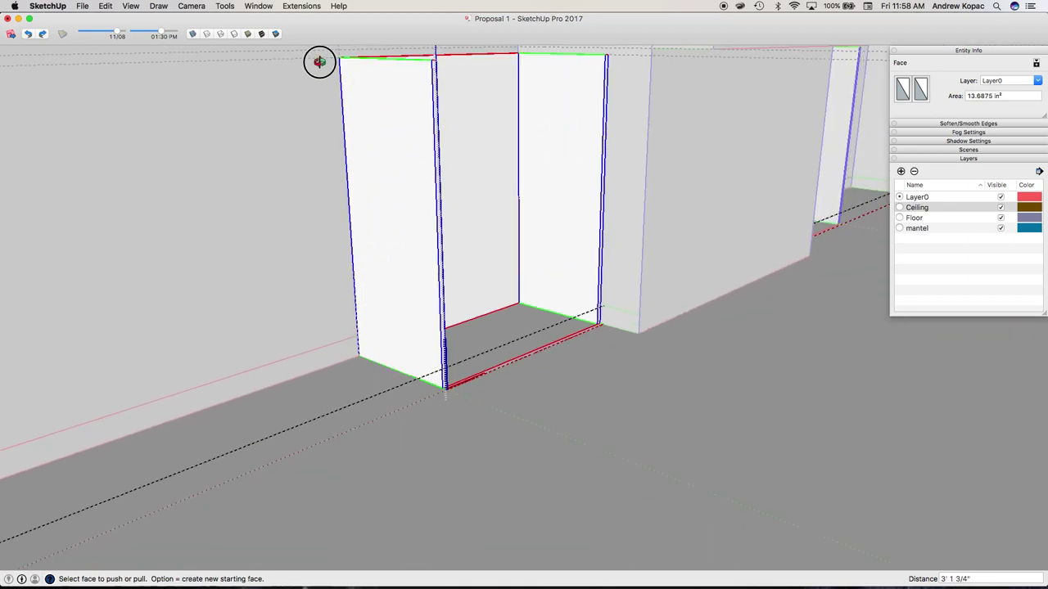
{"action": "middle_click_drag", "start_coordinate": [442, 182], "coordinate": [468, 210]}
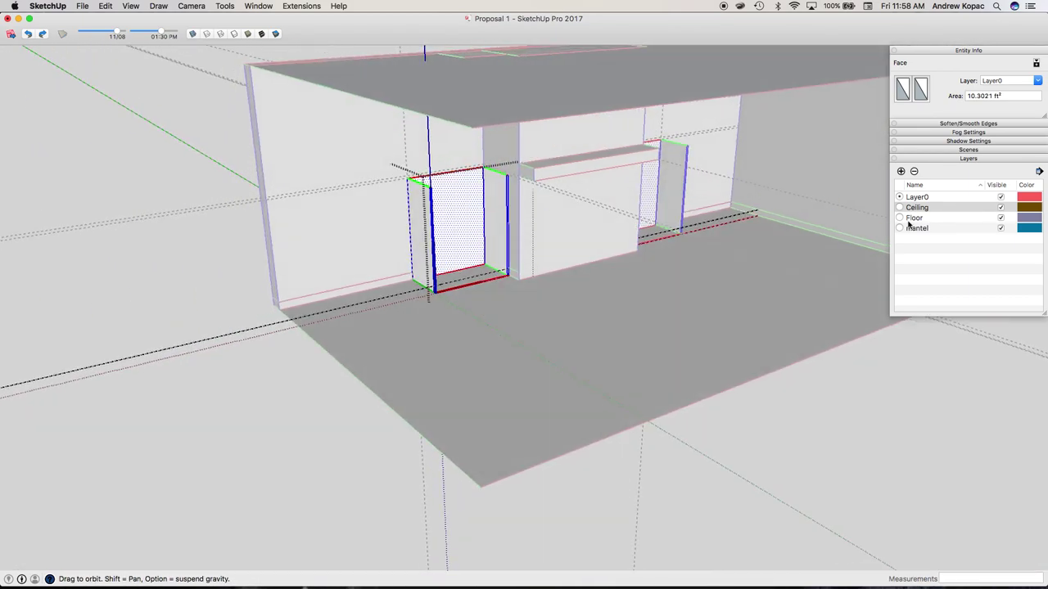
{"action": "left_click", "coordinate": [999, 208]}
Group the cabinet's front face with its edges and open the group for editing
{"action": "scroll", "coordinate": [488, 178], "scroll_direction": "up", "scroll_amount": 5}
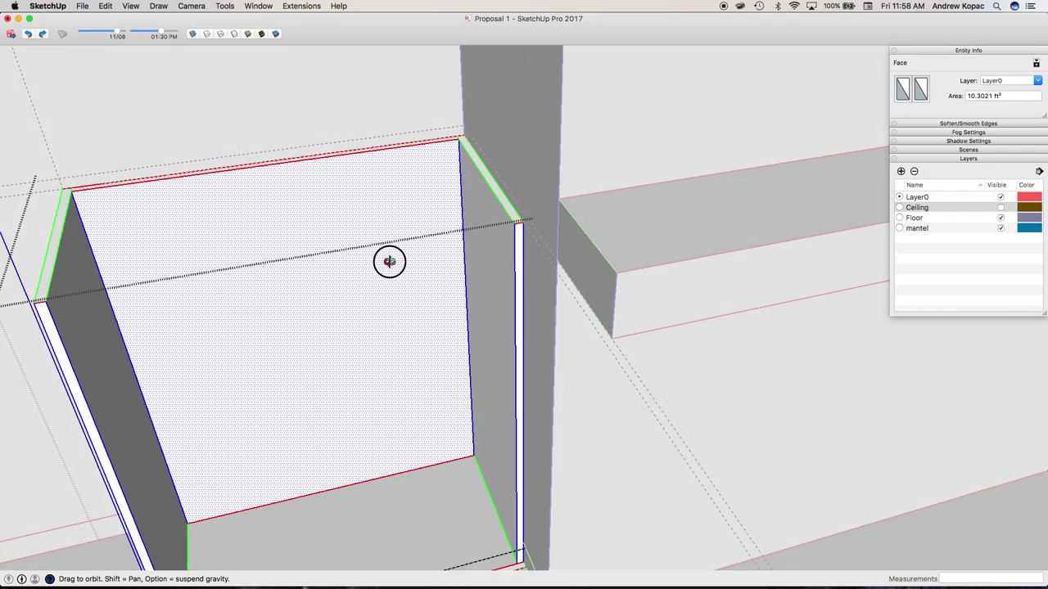
{"action": "double_click", "coordinate": [327, 222]}
{"action": "key", "text": "g"}
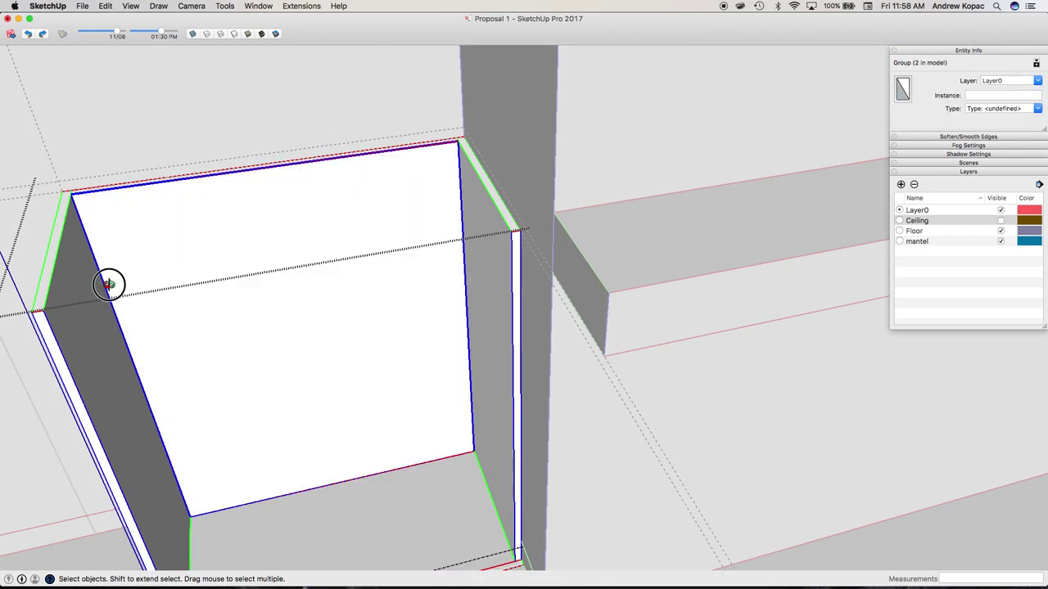
{"action": "double_click", "coordinate": [108, 283]}
Group the narrow right face and delete the connected outer frame geometry
{"action": "middle_click_drag", "start_coordinate": [72, 288], "coordinate": [67, 278]}
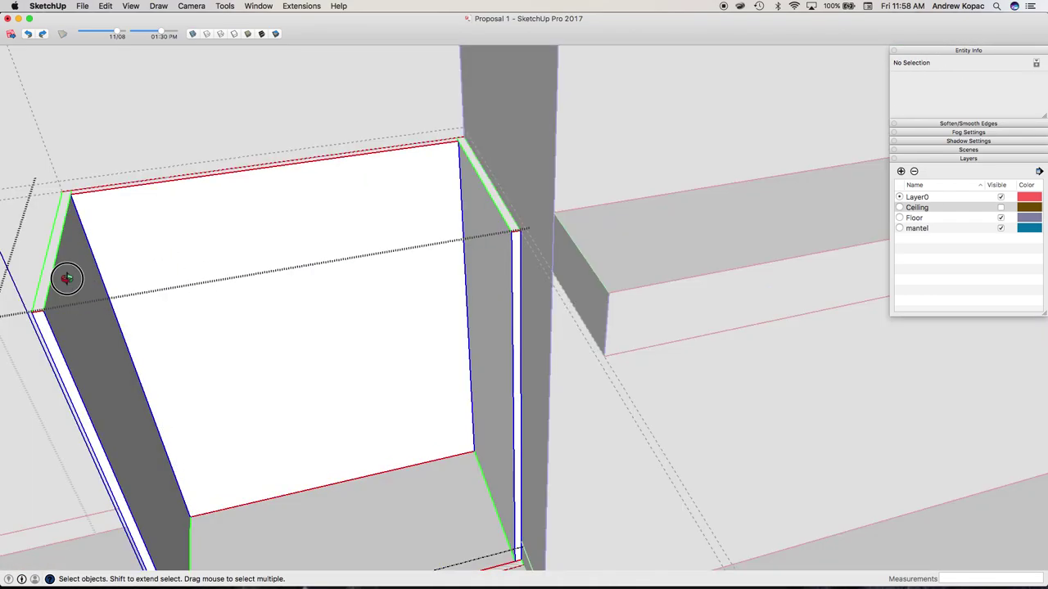
{"action": "left_click", "coordinate": [67, 297]}
{"action": "double_click", "coordinate": [493, 236]}
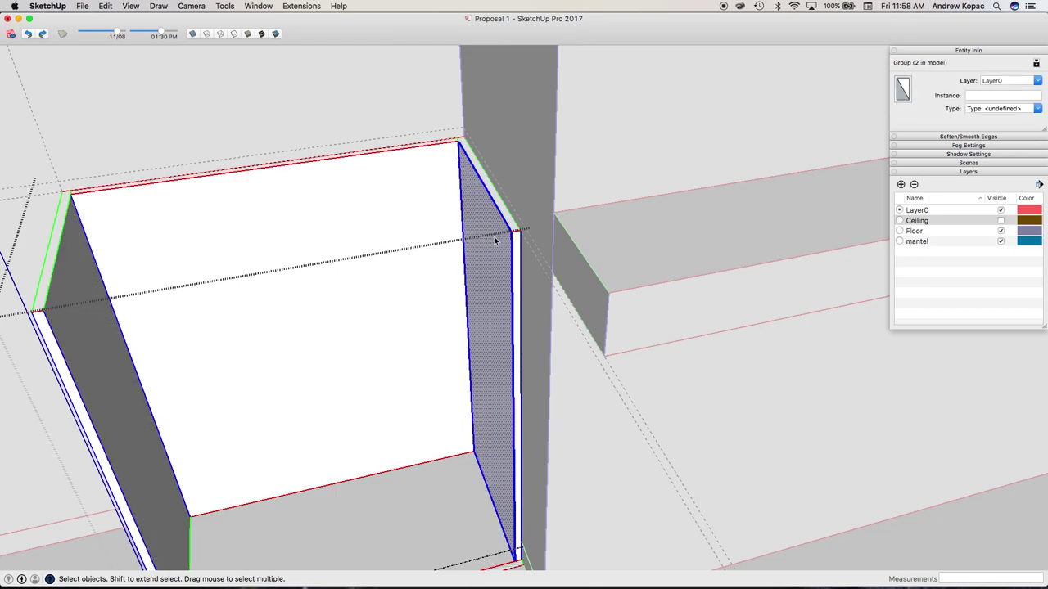
{"action": "key", "text": "g"}
{"action": "triple_click", "coordinate": [514, 225]}
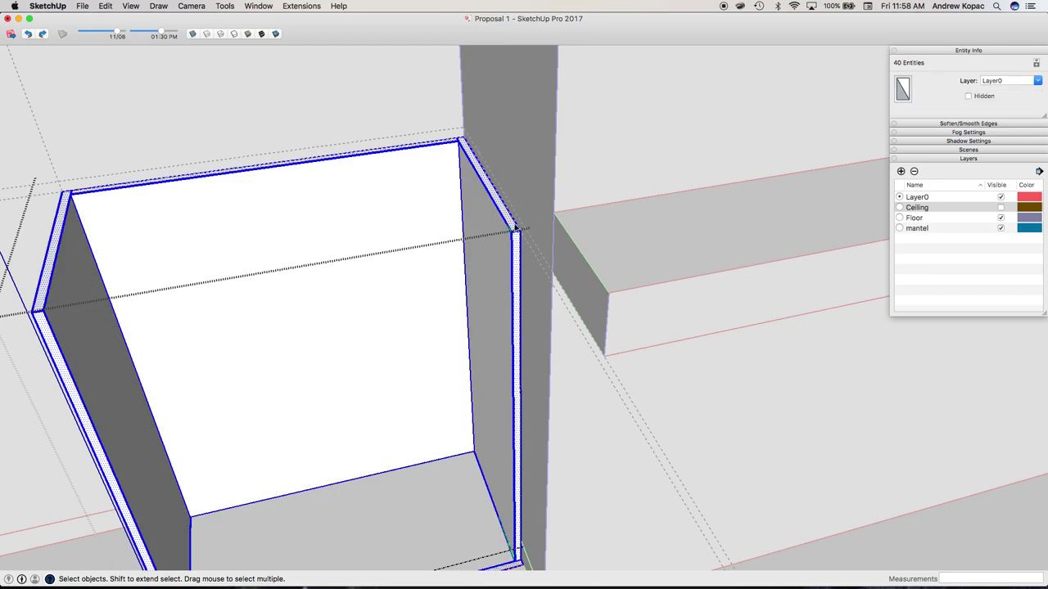
{"action": "key", "text": "Delete"}
Pull the narrow face group out to a 3/4" thickness
{"action": "double_click", "coordinate": [477, 246]}
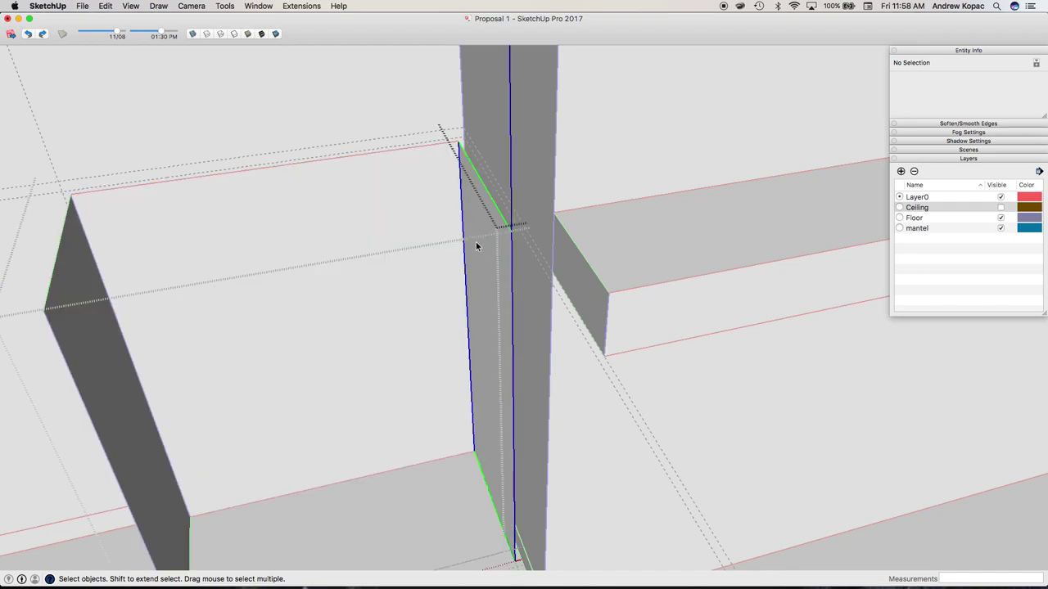
{"action": "left_click", "coordinate": [476, 246]}
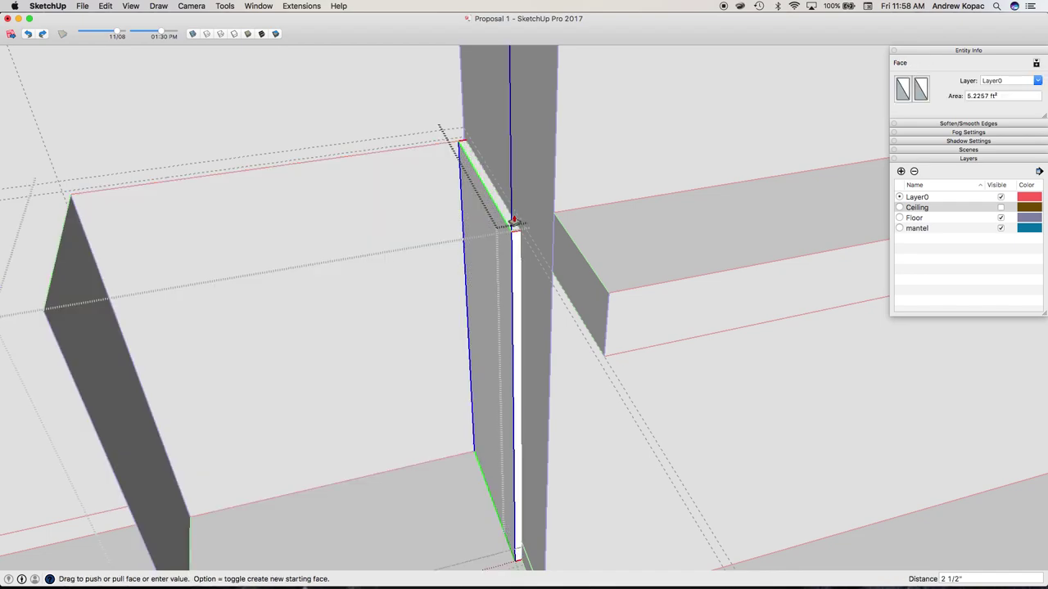
{"action": "left_click", "coordinate": [514, 221]}
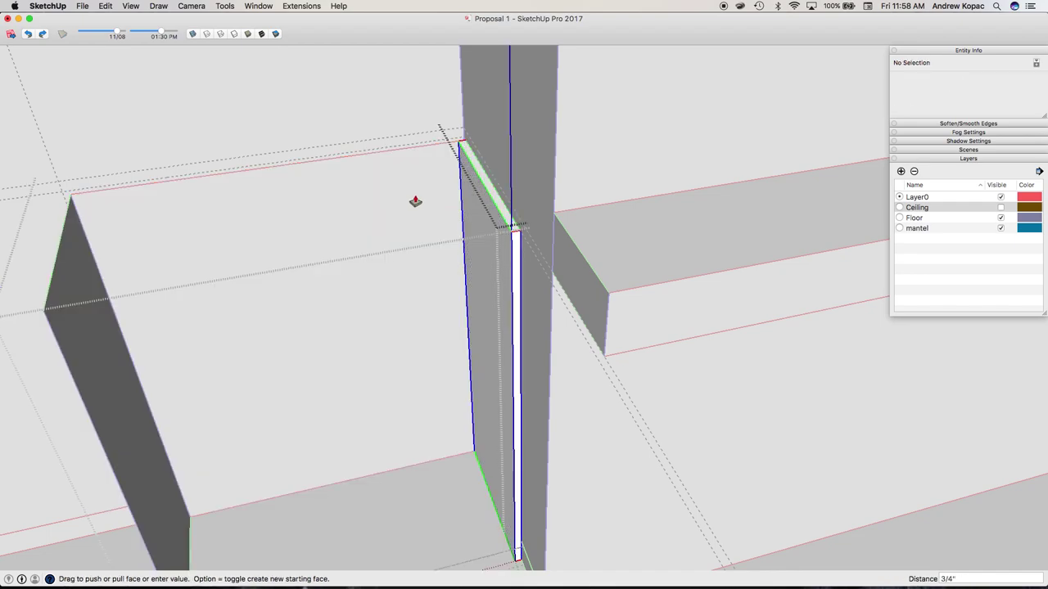
{"action": "key", "text": "space"}
Push/Pull the large cabinet wall face out 3/4"
{"action": "scroll", "coordinate": [402, 204], "scroll_direction": "up", "scroll_amount": 5}
{"action": "double_click", "coordinate": [347, 206]}
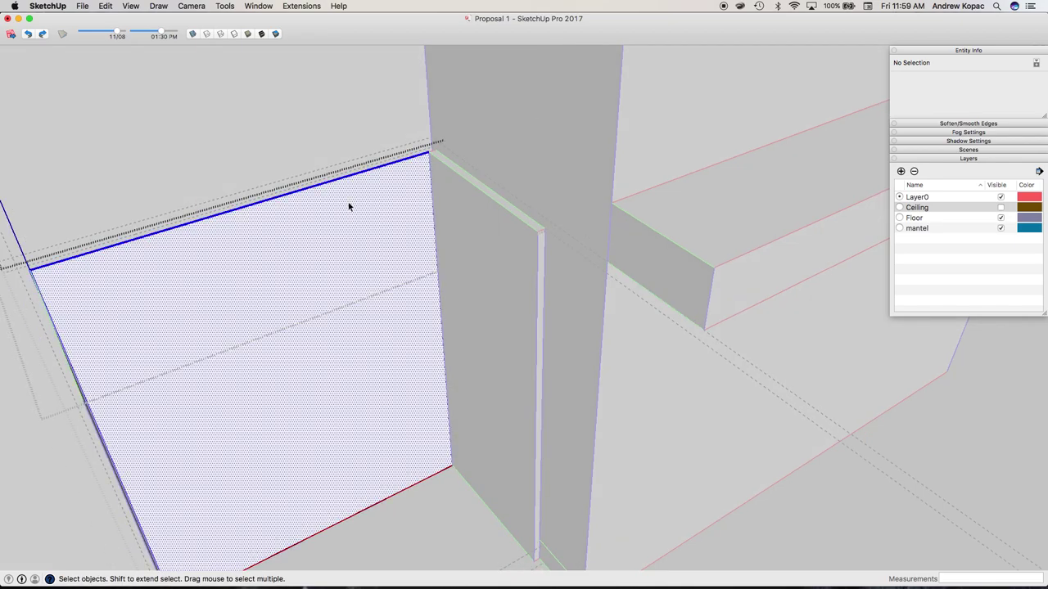
{"action": "left_click", "coordinate": [331, 201]}
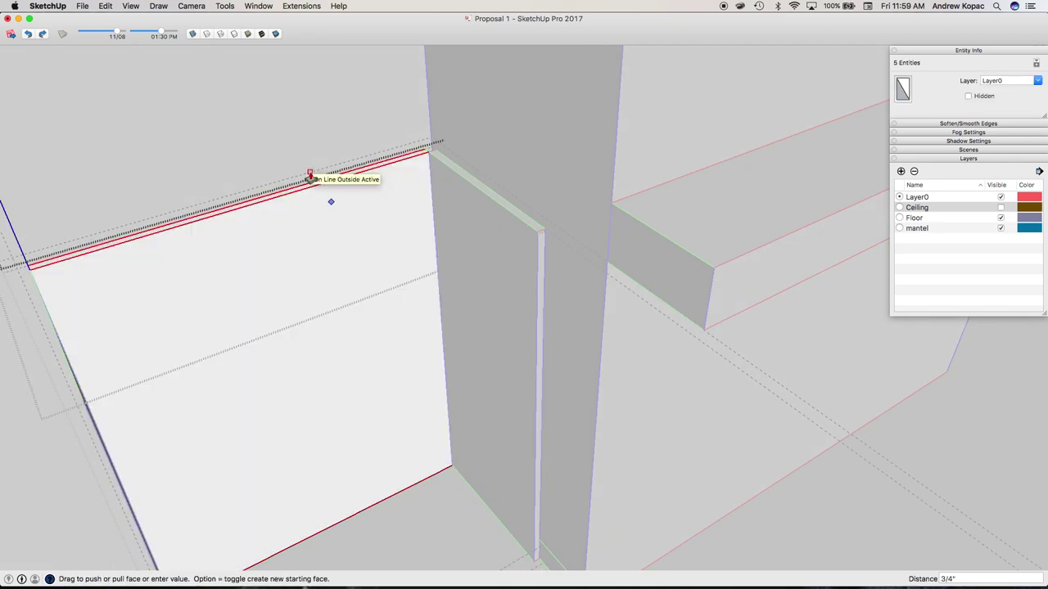
{"action": "left_click", "coordinate": [86, 400]}
{"action": "key", "text": "space"}
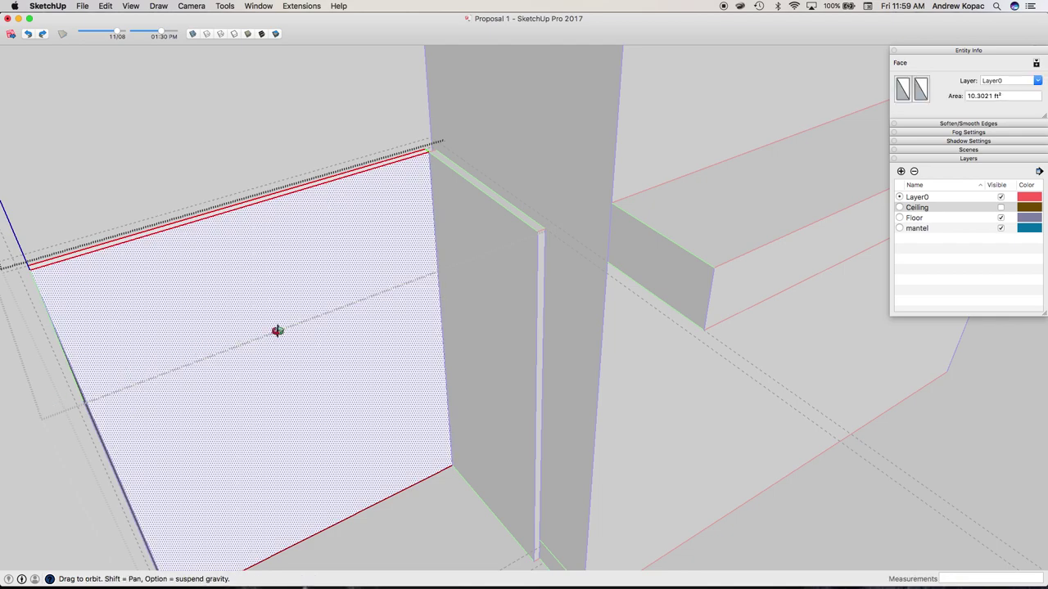
Extend the side panel's thin face to the corner intersection
{"action": "middle_click_drag", "start_coordinate": [276, 330], "coordinate": [188, 330]}
{"action": "double_click", "coordinate": [88, 366]}
{"action": "left_click", "coordinate": [66, 316]}
{"action": "key", "text": "p"}
{"action": "left_click", "coordinate": [60, 275]}
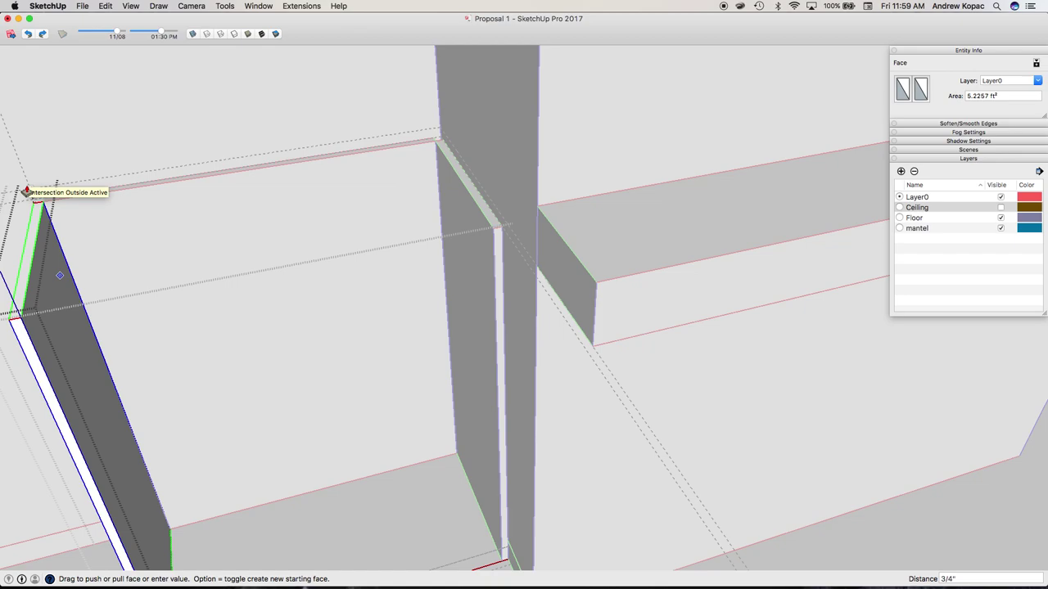
{"action": "left_click", "coordinate": [26, 188]}
{"action": "scroll", "coordinate": [268, 213], "scroll_direction": "down", "scroll_amount": 2}
At the top corner by the mantel, extend the dark vertical side face to the corner
{"action": "key", "text": "o"}
{"action": "left_click_drag", "start_coordinate": [215, 217], "coordinate": [277, 184]}
{"action": "scroll", "coordinate": [61, 230], "scroll_direction": "up", "scroll_amount": 5}
{"action": "left_click_drag", "start_coordinate": [59, 230], "coordinate": [319, 236]}
{"action": "scroll", "coordinate": [320, 181], "scroll_direction": "down", "scroll_amount": 5}
{"action": "scroll", "coordinate": [194, 236], "scroll_direction": "up", "scroll_amount": 6}
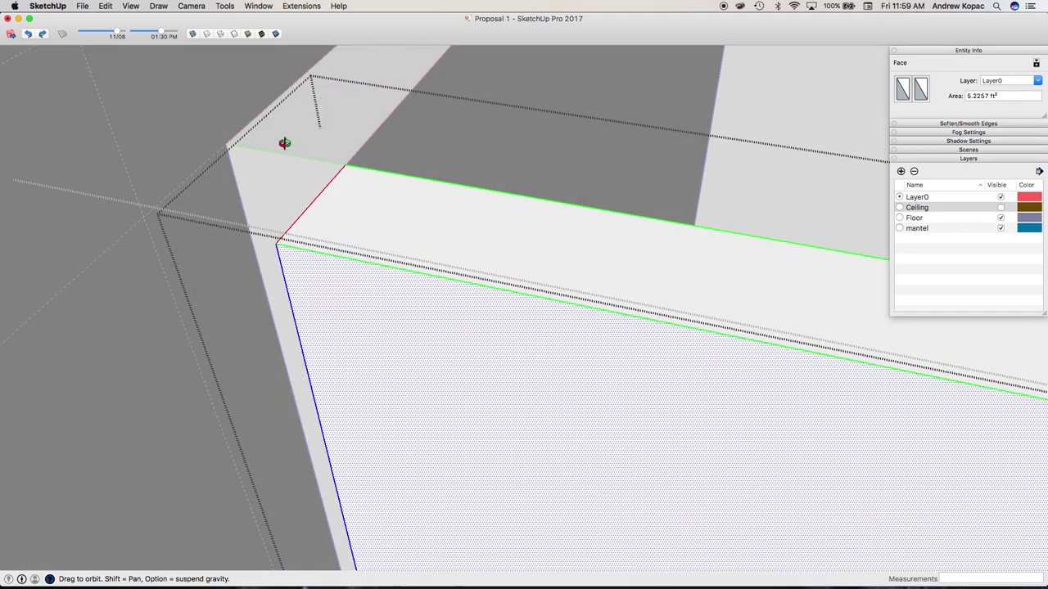
{"action": "left_click_drag", "start_coordinate": [285, 142], "coordinate": [514, 112]}
{"action": "key", "text": "space"}
{"action": "left_click", "coordinate": [457, 347]}
{"action": "key", "text": "p"}
{"action": "left_click", "coordinate": [452, 336]}
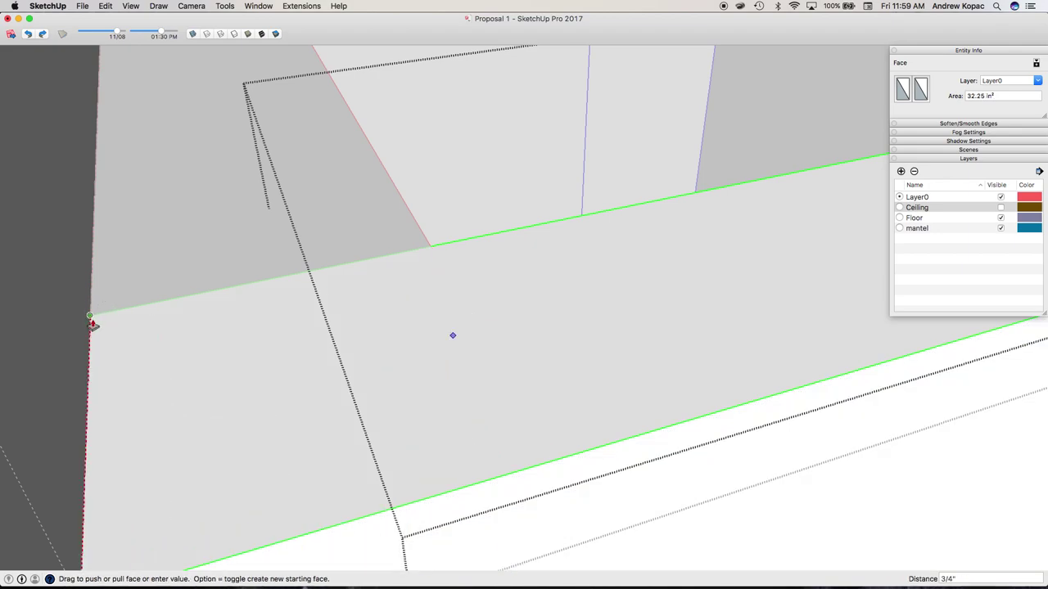
{"action": "left_click", "coordinate": [92, 318]}
Pull the grey band's end face out 3/4" at the cabinet's back corner
{"action": "middle_click_drag", "start_coordinate": [290, 316], "coordinate": [47, 270]}
{"action": "scroll", "coordinate": [48, 270], "scroll_direction": "down", "scroll_amount": 10}
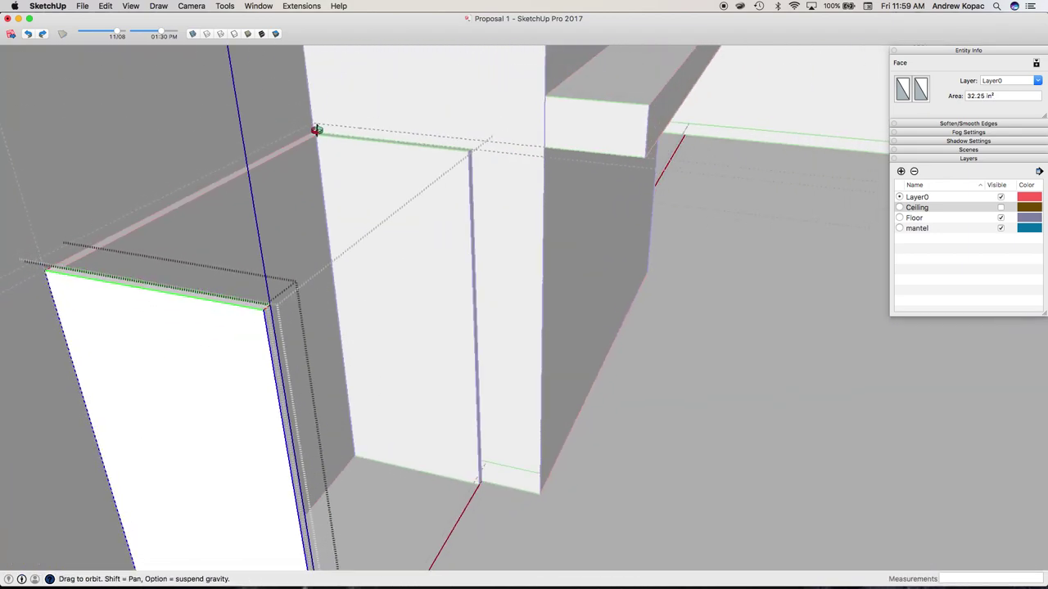
{"action": "scroll", "coordinate": [318, 132], "scroll_direction": "up", "scroll_amount": 8}
{"action": "left_click_drag", "start_coordinate": [319, 131], "coordinate": [453, 166]}
{"action": "middle_click_drag", "start_coordinate": [452, 166], "coordinate": [340, 244]}
{"action": "key", "text": "space"}
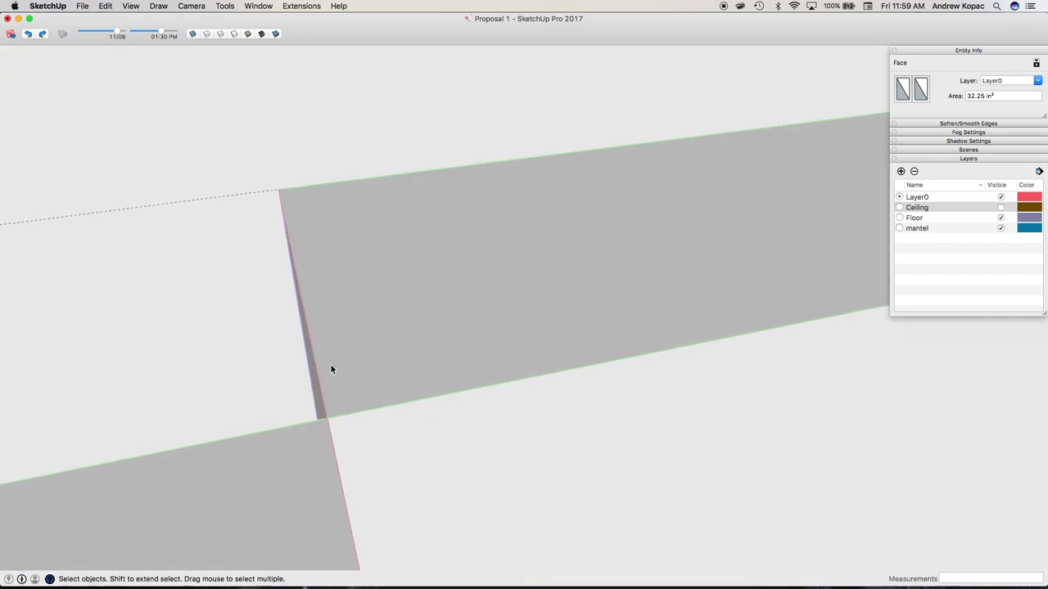
{"action": "double_click", "coordinate": [330, 365]}
{"action": "left_click", "coordinate": [319, 387]}
{"action": "key", "text": "p"}
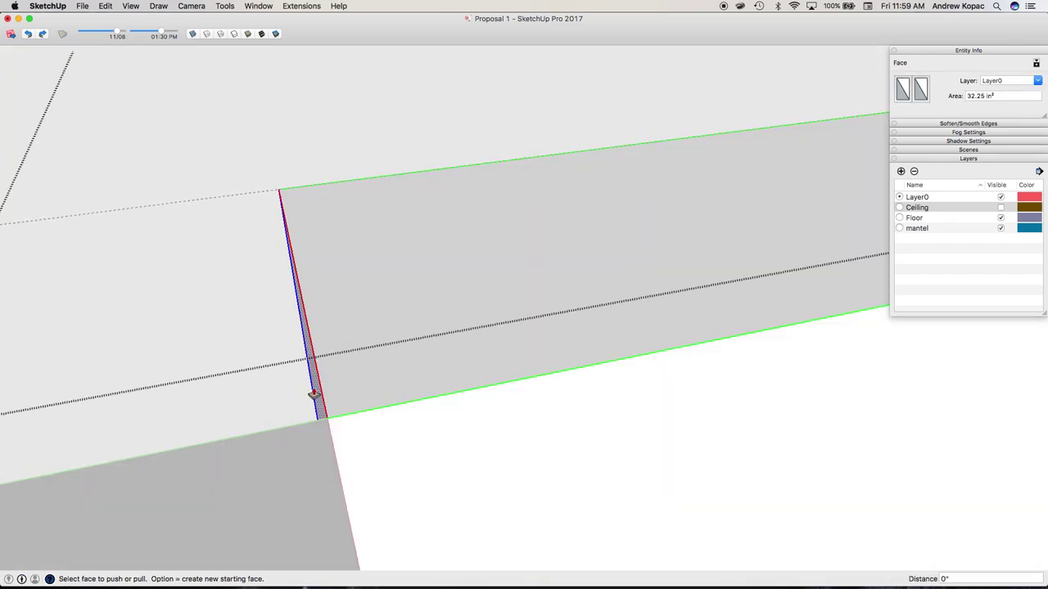
{"action": "middle_click_drag", "start_coordinate": [167, 384], "coordinate": [141, 408]}
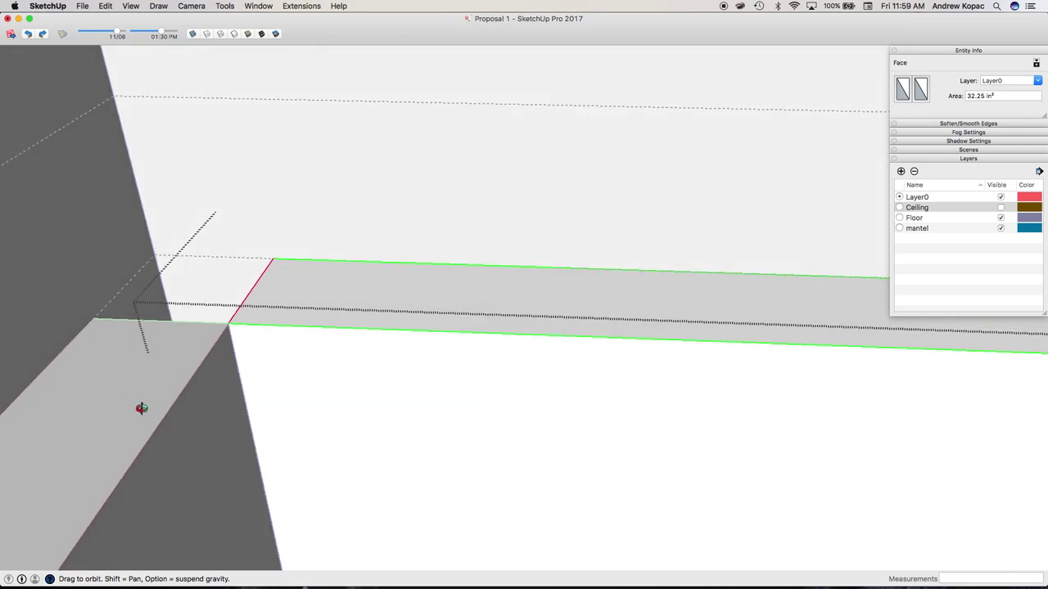
{"action": "left_click_drag", "start_coordinate": [141, 409], "coordinate": [46, 332]}
{"action": "left_click", "coordinate": [80, 335]}
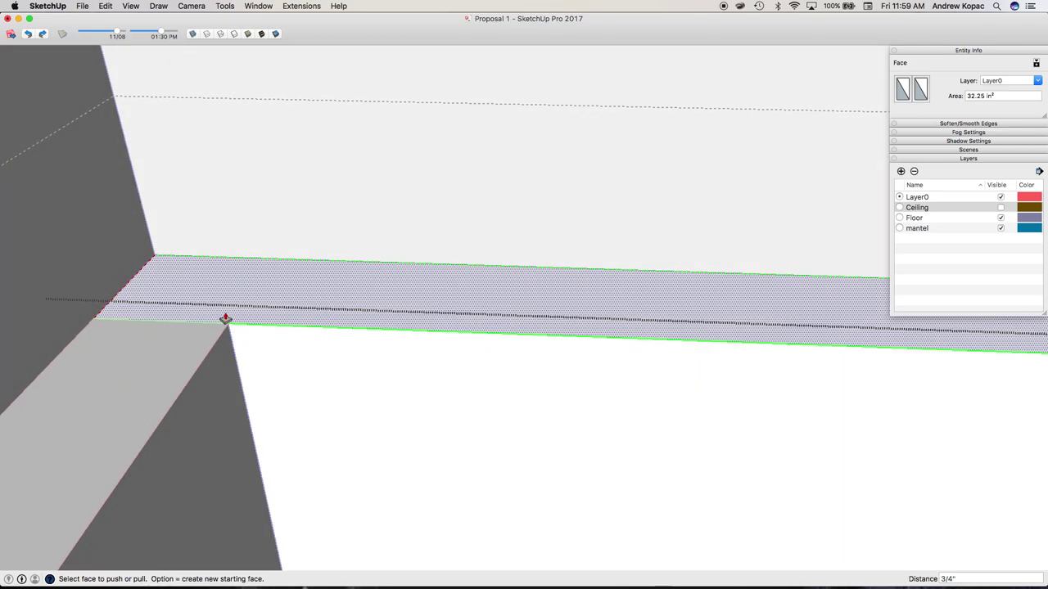
Exit the band group and select the door panel's solid group to move it
{"action": "scroll", "coordinate": [225, 317], "scroll_direction": "down", "scroll_amount": 5}
{"action": "middle_click_drag", "start_coordinate": [227, 313], "coordinate": [152, 300]}
{"action": "key", "text": "space"}
{"action": "left_click", "coordinate": [152, 300]}
{"action": "scroll", "coordinate": [152, 204], "scroll_direction": "down", "scroll_amount": 3}
{"action": "scroll", "coordinate": [151, 205], "scroll_direction": "down", "scroll_amount": 3}
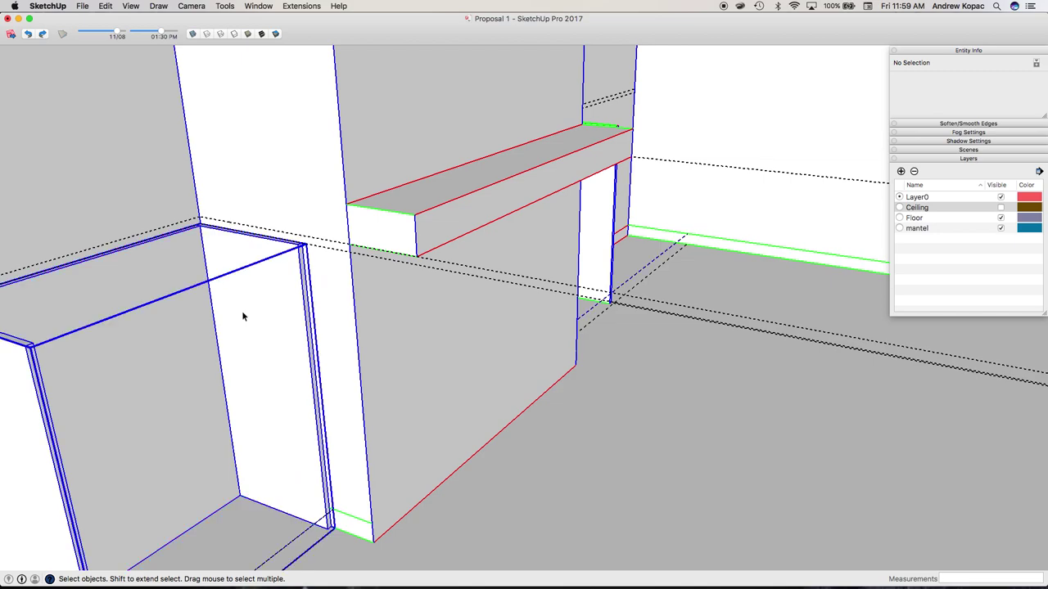
{"action": "left_click", "coordinate": [242, 311]}
{"action": "scroll", "coordinate": [242, 311], "scroll_direction": "up", "scroll_amount": 3}
{"action": "double_click", "coordinate": [242, 313]}
{"action": "key", "text": "m"}
{"action": "left_click", "coordinate": [241, 311]}
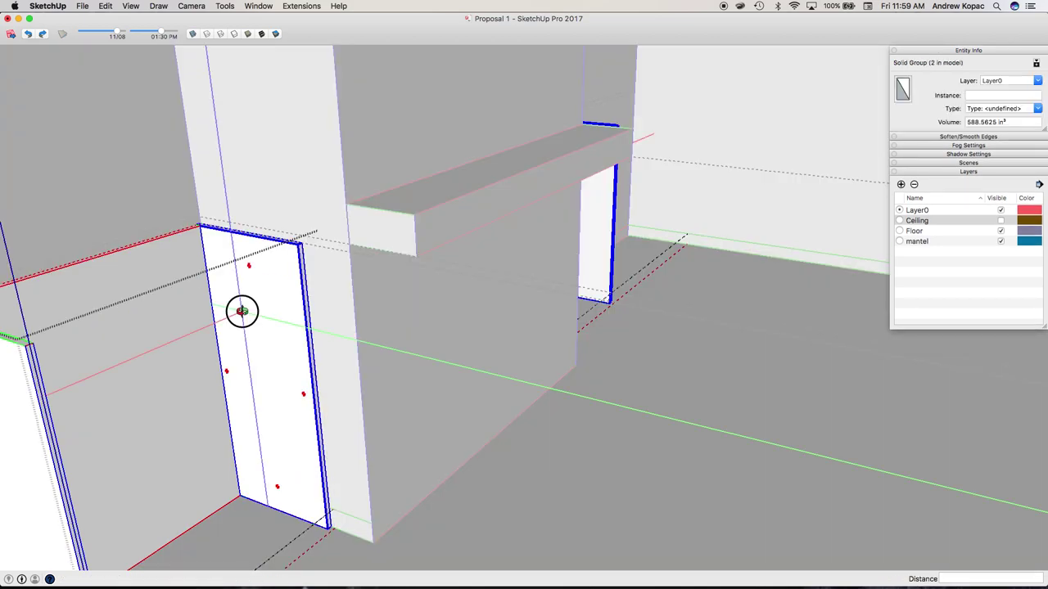
Orbit so the wall faces front with both jambs of the left door opening visible
{"action": "key", "text": "Escape"}
{"action": "scroll", "coordinate": [230, 295], "scroll_direction": "down", "scroll_amount": 5}
{"action": "mouse_move", "coordinate": [230, 295]}
{"action": "middle_mouse_down"}
{"action": "mouse_move", "coordinate": [258, 279]}
{"action": "mouse_move", "coordinate": [249, 295]}
{"action": "middle_mouse_up"}
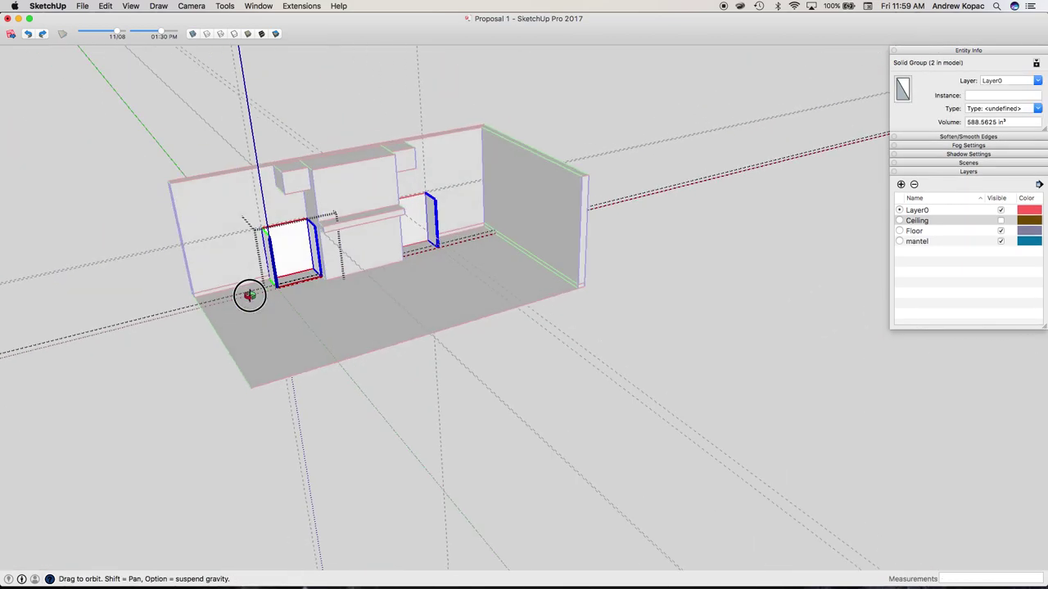
{"action": "scroll", "coordinate": [427, 207], "scroll_direction": "up", "scroll_amount": 8}
{"action": "left_click_drag", "start_coordinate": [384, 205], "coordinate": [180, 159]}
{"action": "scroll", "coordinate": [503, 235], "scroll_direction": "down", "scroll_amount": 6}
{"action": "scroll", "coordinate": [256, 265], "scroll_direction": "up", "scroll_amount": 1}
{"action": "scroll", "coordinate": [255, 263], "scroll_direction": "up", "scroll_amount": 4}
{"action": "middle_click_drag", "start_coordinate": [255, 264], "coordinate": [364, 260]}
{"action": "left_click_drag", "start_coordinate": [269, 382], "coordinate": [328, 301]}
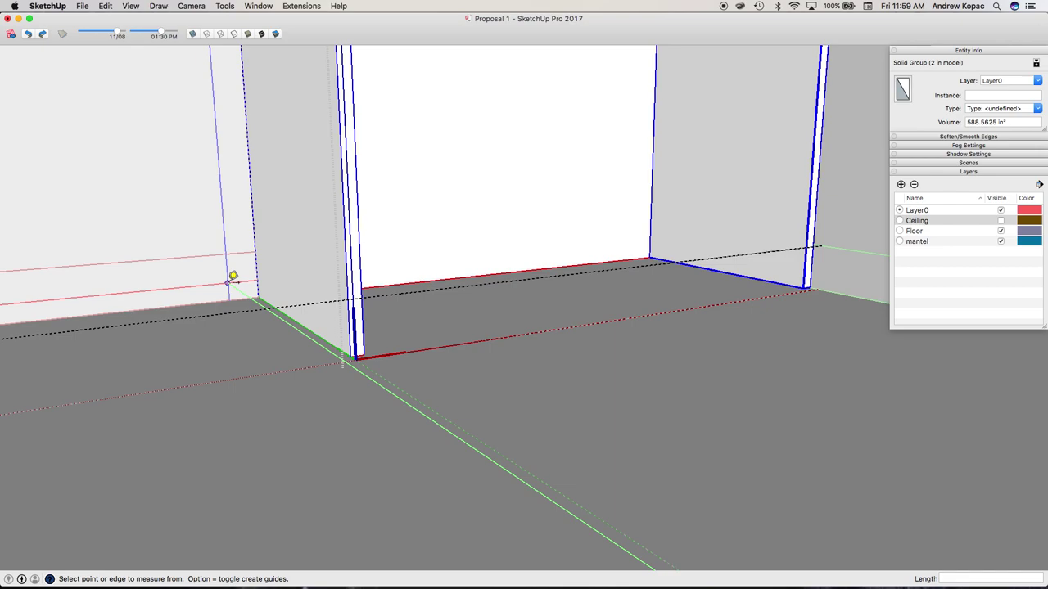
{"action": "scroll", "coordinate": [255, 373], "scroll_direction": "down", "scroll_amount": 4}
Exit the group being edited and clear the selection
{"action": "key", "text": "space"}
{"action": "left_click", "coordinate": [238, 387]}
{"action": "left_click", "coordinate": [237, 387]}
{"action": "scroll", "coordinate": [236, 386], "scroll_direction": "down", "scroll_amount": 5}
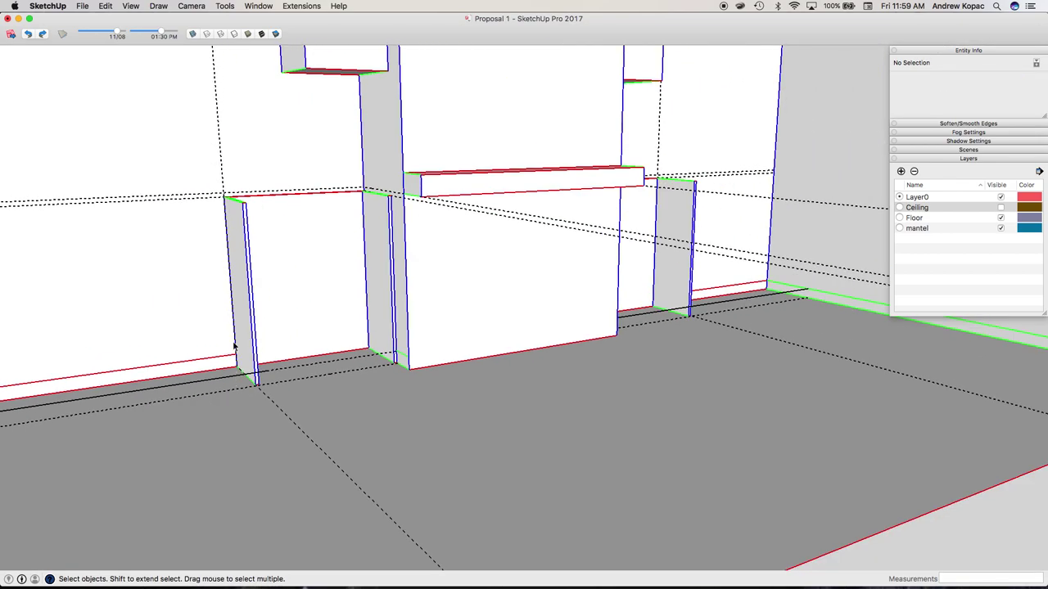
{"action": "scroll", "coordinate": [225, 372], "scroll_direction": "up", "scroll_amount": 5}
Place 3 1/4" guides up from the jamb and pillar bases with Tape Measure
{"action": "key", "text": "r"}
{"action": "key", "text": "t"}
{"action": "left_click", "coordinate": [267, 449]}
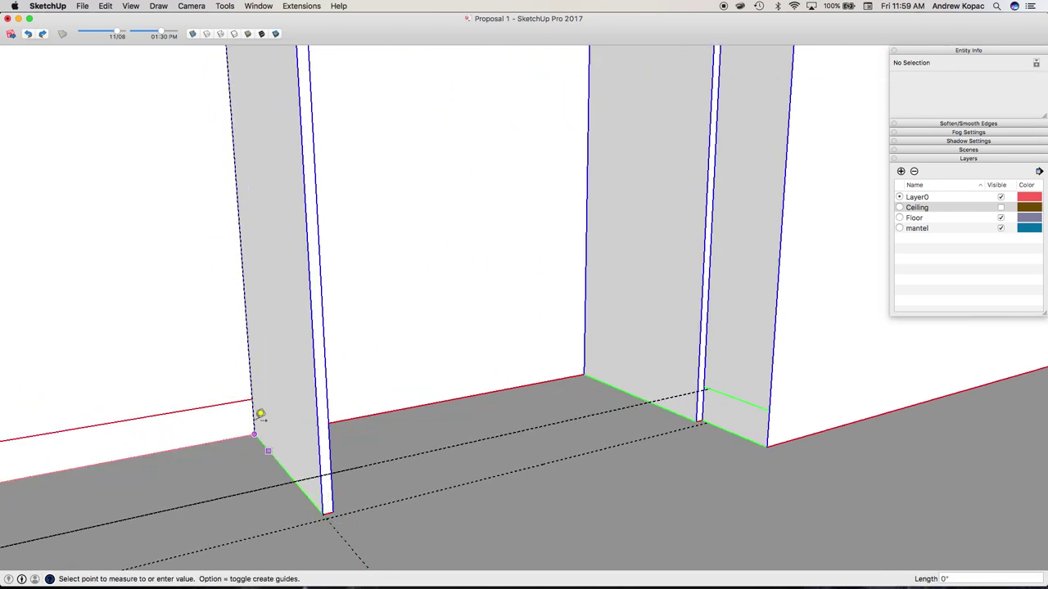
{"action": "left_click", "coordinate": [252, 399]}
{"action": "scroll", "coordinate": [334, 504], "scroll_direction": "up", "scroll_amount": 3}
{"action": "left_click", "coordinate": [325, 507]}
{"action": "left_click", "coordinate": [315, 407]}
{"action": "left_click", "coordinate": [327, 502]}
{"action": "left_click", "coordinate": [321, 381]}
Add 2" guide offsets from the pillar edges for the kick board's top
{"action": "left_click", "coordinate": [325, 381]}
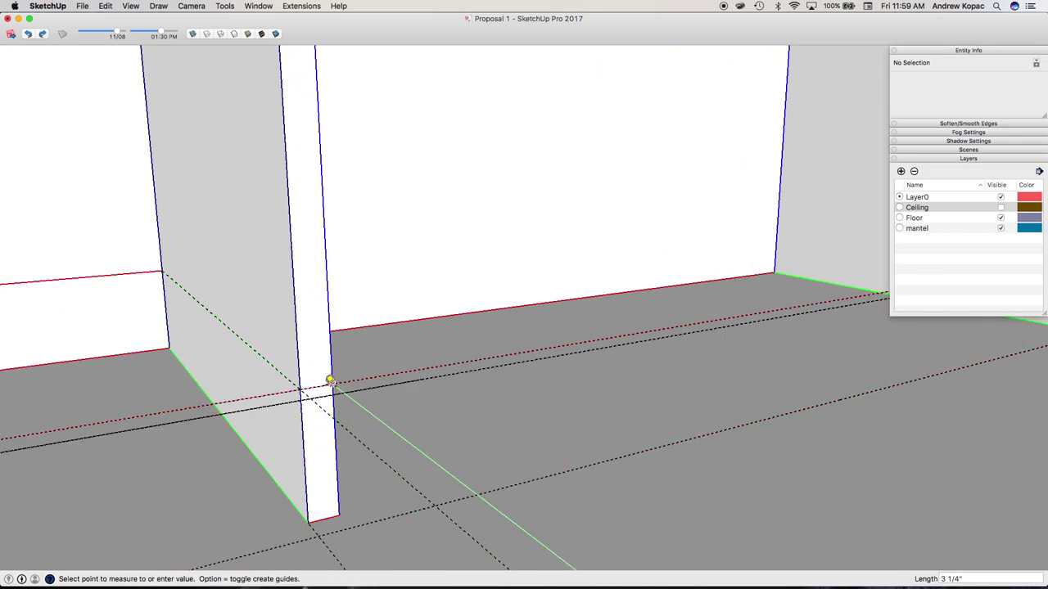
{"action": "type", "text": "2"}
{"action": "key", "text": "Return"}
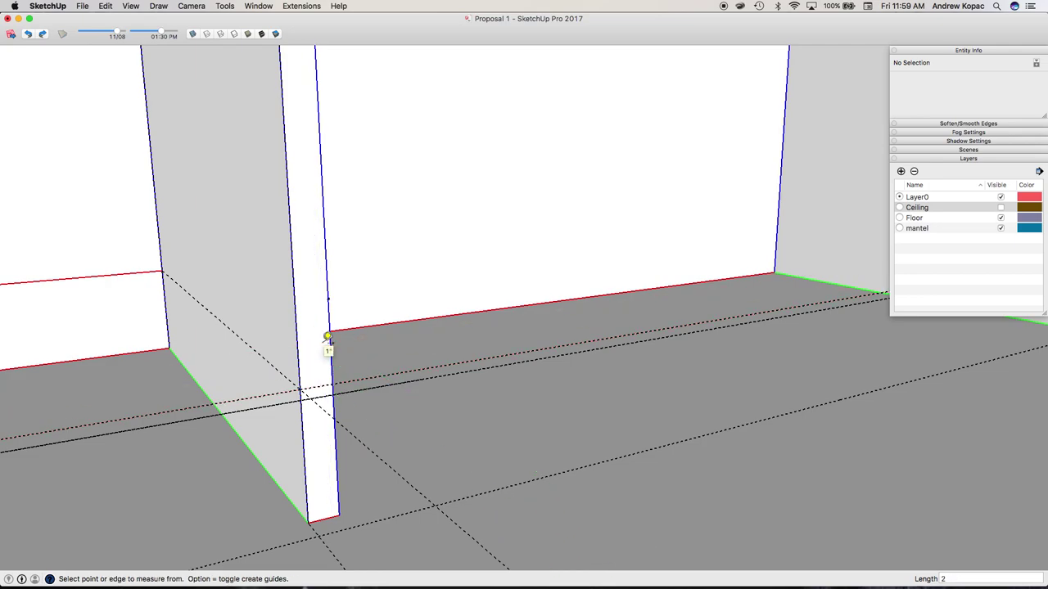
{"action": "left_click", "coordinate": [333, 383]}
{"action": "key", "text": "Return"}
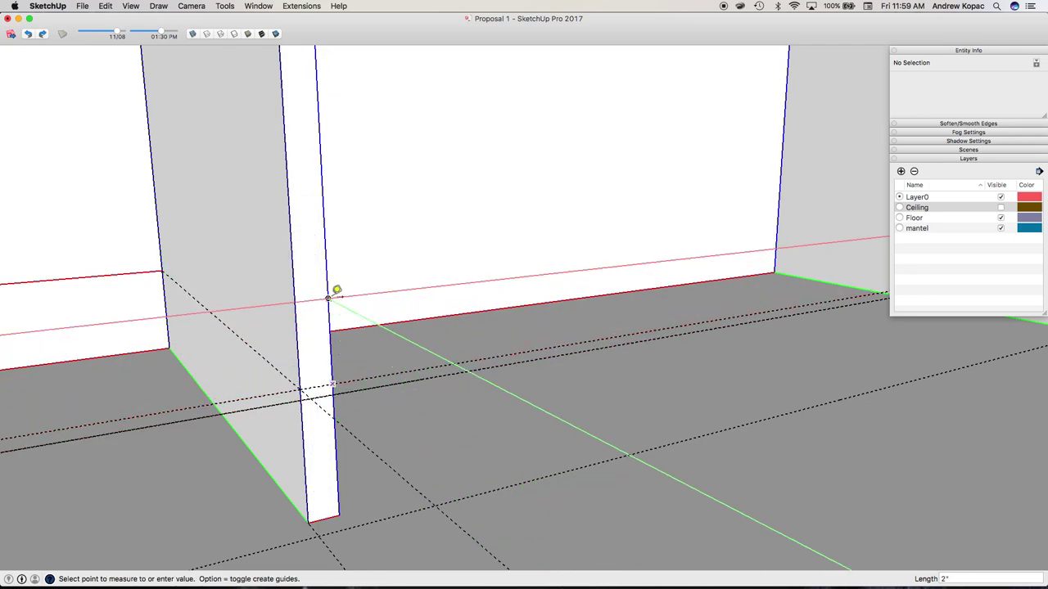
{"action": "scroll", "coordinate": [335, 292], "scroll_direction": "up", "scroll_amount": 5}
{"action": "scroll", "coordinate": [335, 289], "scroll_direction": "down", "scroll_amount": 4}
{"action": "left_click", "coordinate": [316, 351]}
{"action": "scroll", "coordinate": [294, 473], "scroll_direction": "up", "scroll_amount": 2}
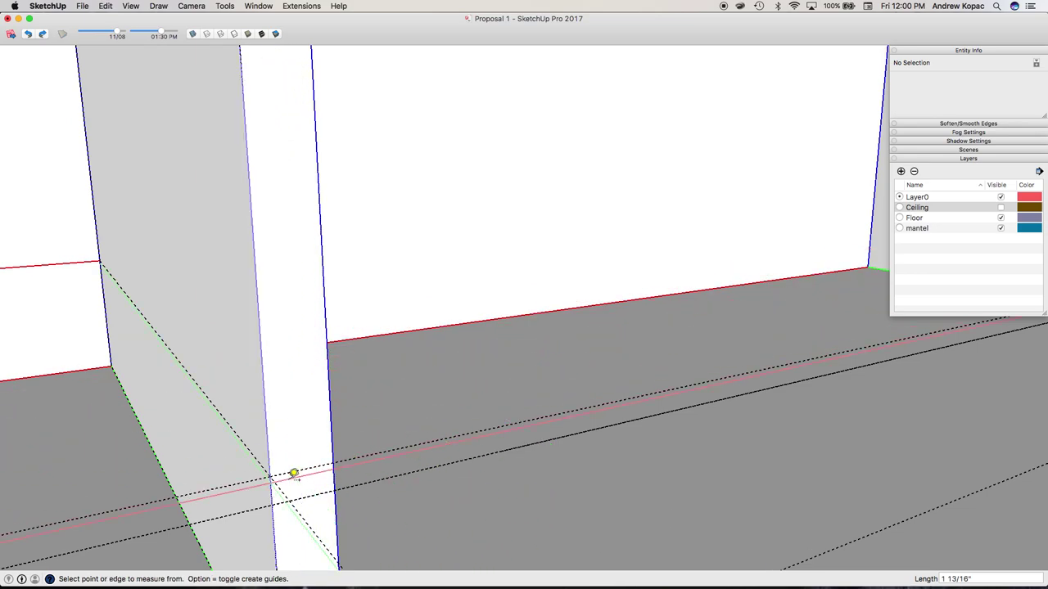
{"action": "scroll", "coordinate": [294, 473], "scroll_direction": "up", "scroll_amount": 2}
{"action": "left_click", "coordinate": [288, 469]}
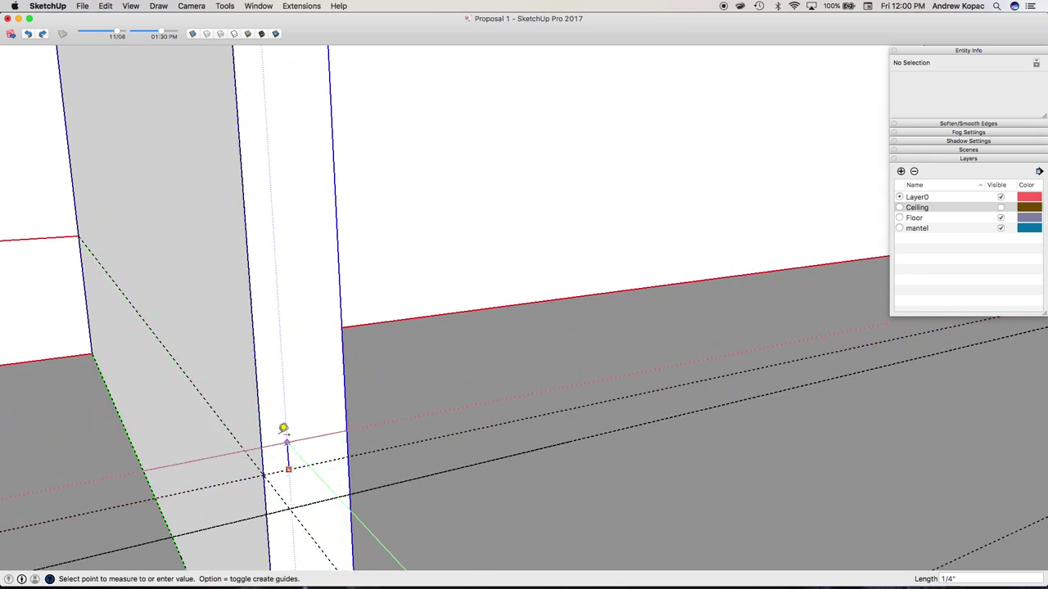
{"action": "left_click", "coordinate": [293, 336]}
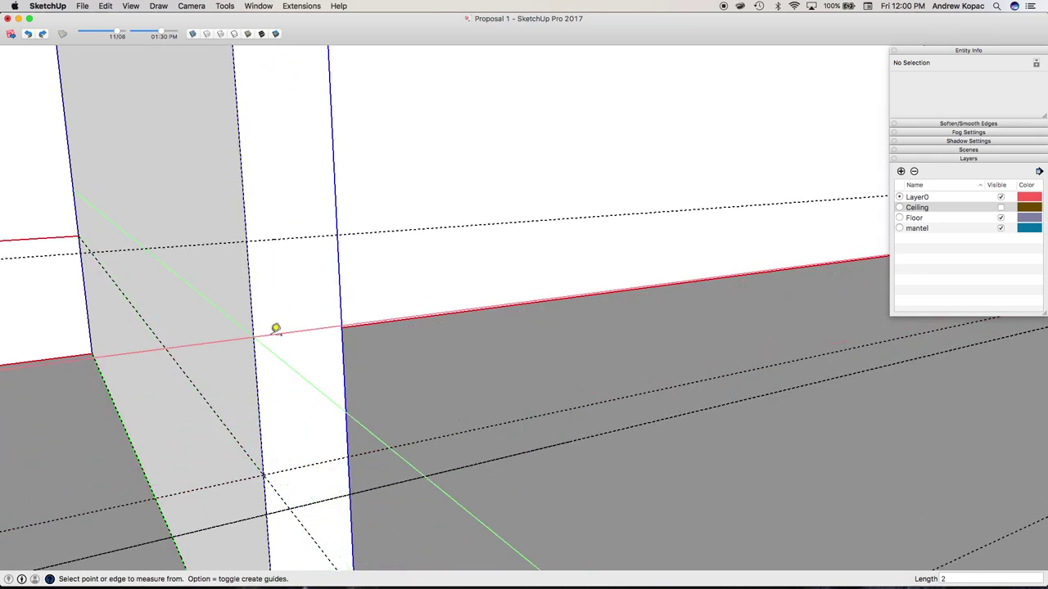
{"action": "scroll", "coordinate": [276, 328], "scroll_direction": "down", "scroll_amount": 3}
Draw the kick board rectangle between the two pillar bases
{"action": "key", "text": "r"}
{"action": "left_click", "coordinate": [264, 311]}
{"action": "scroll", "coordinate": [148, 348], "scroll_direction": "down", "scroll_amount": 5}
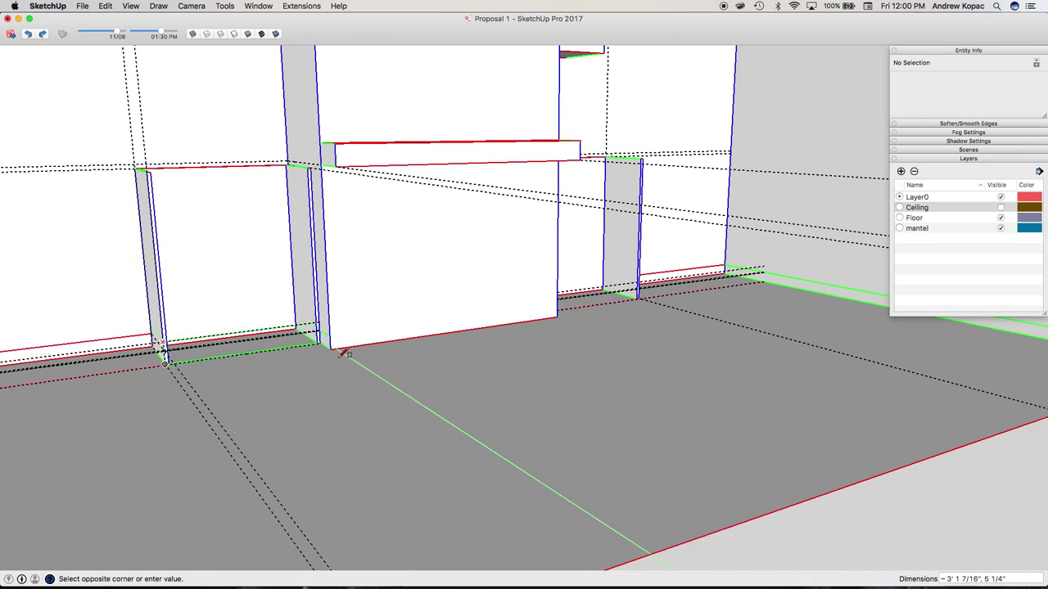
{"action": "scroll", "coordinate": [329, 339], "scroll_direction": "up", "scroll_amount": 5}
{"action": "middle_click_drag", "start_coordinate": [300, 348], "coordinate": [301, 347]}
{"action": "left_click", "coordinate": [301, 348]}
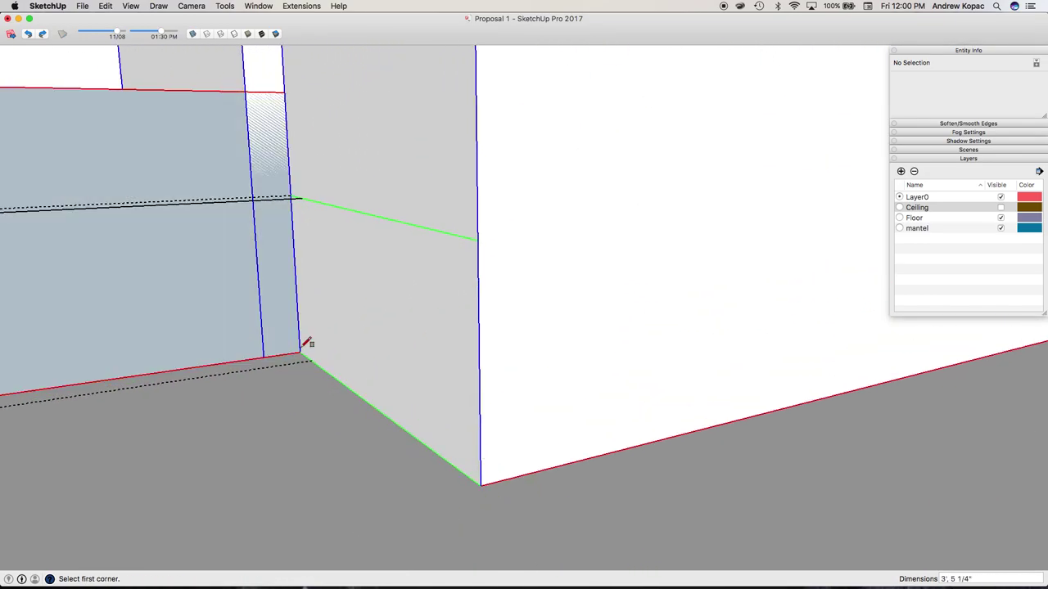
Push/Pull the rectangle out into the kick board and select its group
{"action": "key", "text": "p"}
{"action": "left_click", "coordinate": [271, 310]}
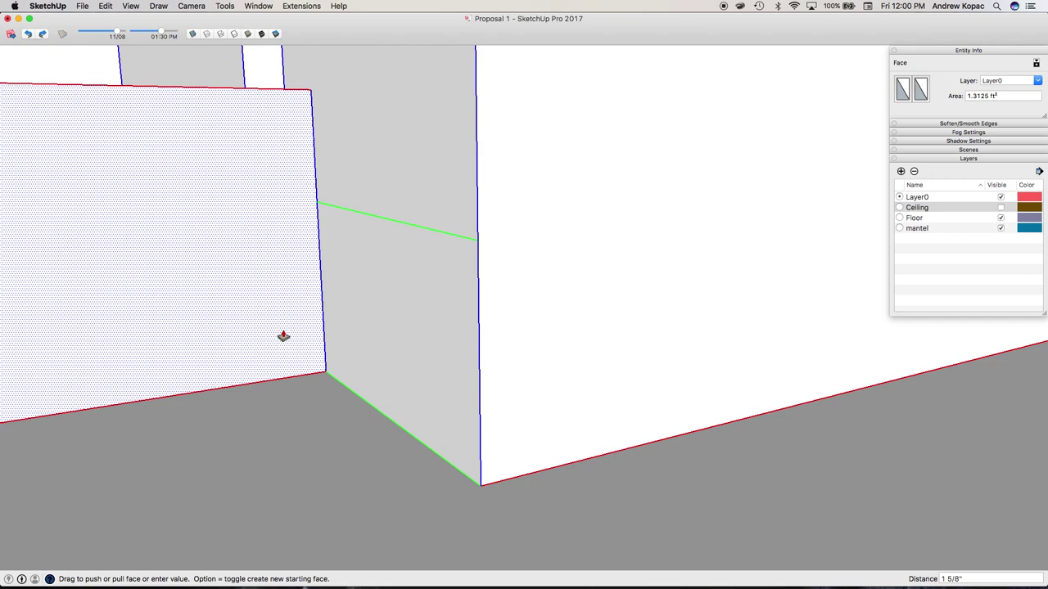
{"action": "key", "text": "Return"}
{"action": "scroll", "coordinate": [282, 344], "scroll_direction": "down", "scroll_amount": 5}
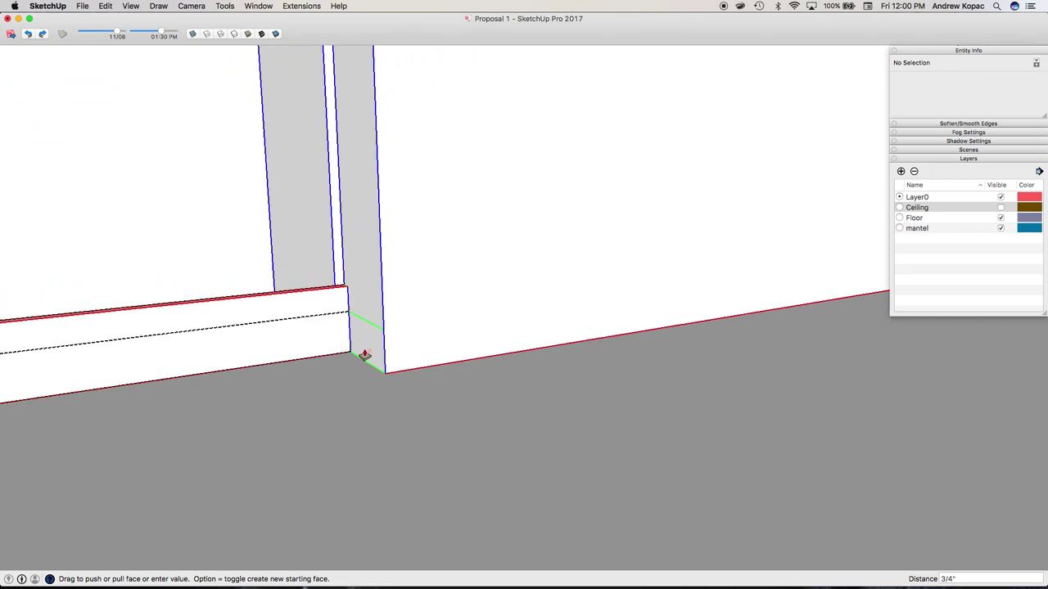
{"action": "key", "text": "space"}
{"action": "left_click", "coordinate": [282, 353]}
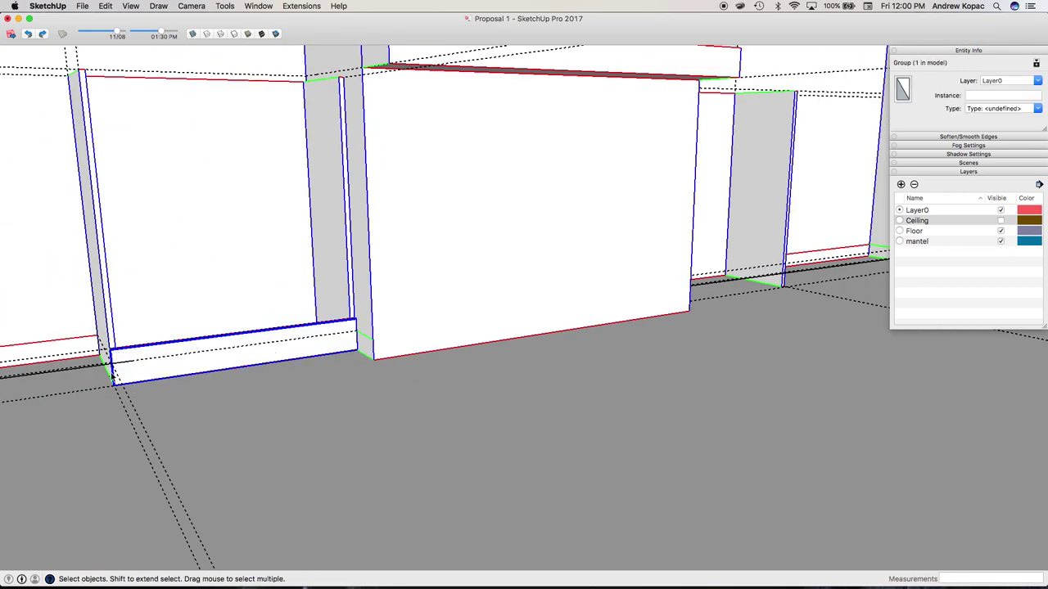
Group the kick board into a single object
{"action": "scroll", "coordinate": [155, 335], "scroll_direction": "up", "scroll_amount": 5}
{"action": "middle_click_drag", "start_coordinate": [154, 335], "coordinate": [243, 421]}
{"action": "left_click", "coordinate": [235, 423]}
{"action": "triple_click", "coordinate": [262, 419]}
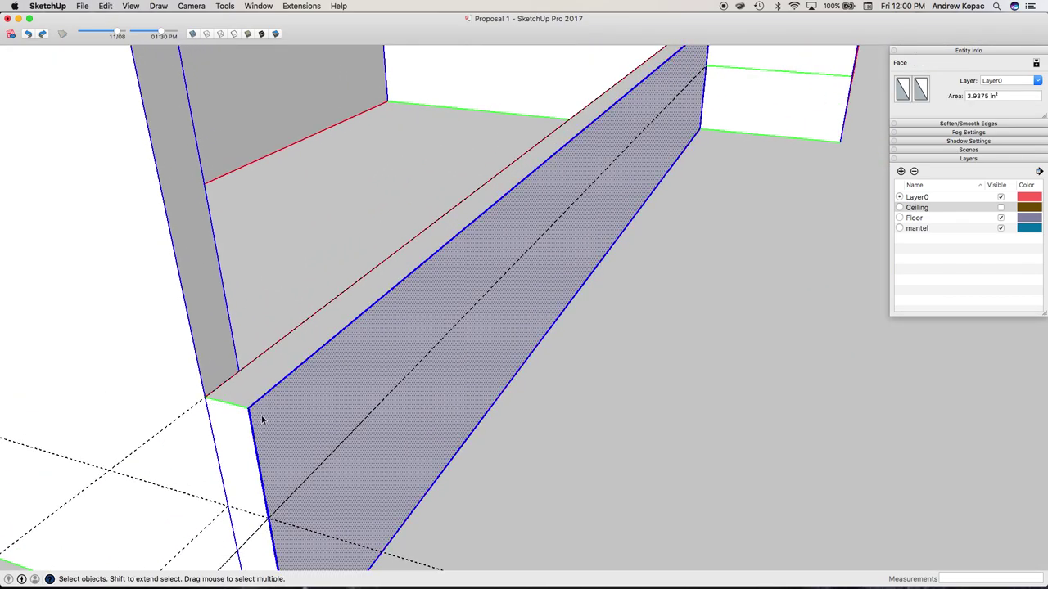
{"action": "key", "text": "g"}
Place a guide 1/8" in from the kick board's top edge
{"action": "scroll", "coordinate": [261, 419], "scroll_direction": "down", "scroll_amount": 3}
{"action": "middle_click_drag", "start_coordinate": [262, 419], "coordinate": [230, 414]}
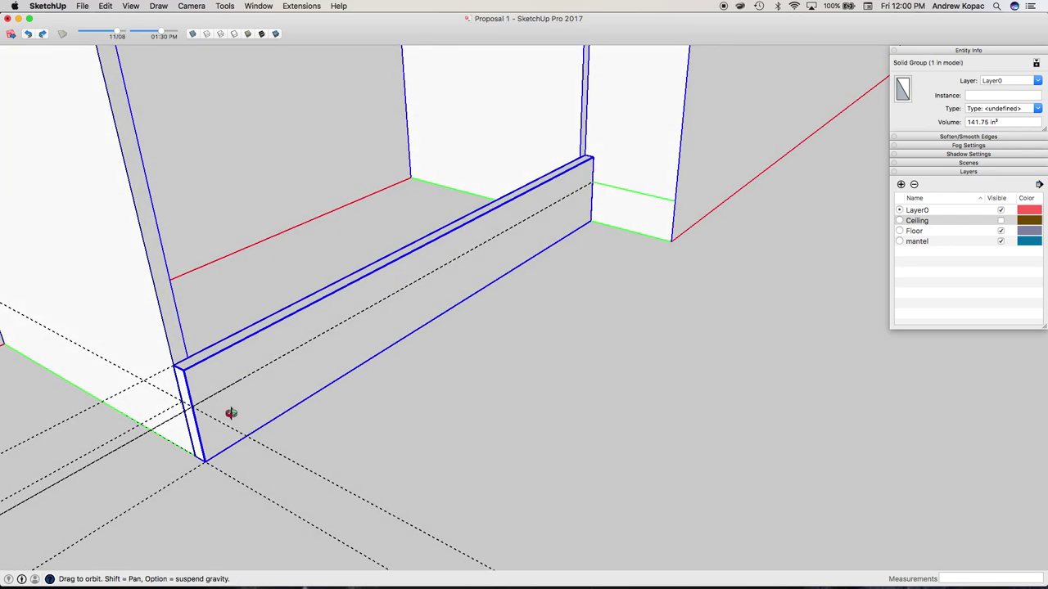
{"action": "scroll", "coordinate": [176, 358], "scroll_direction": "up", "scroll_amount": 3}
{"action": "middle_click_drag", "start_coordinate": [176, 358], "coordinate": [189, 358]}
{"action": "scroll", "coordinate": [192, 357], "scroll_direction": "up", "scroll_amount": 1}
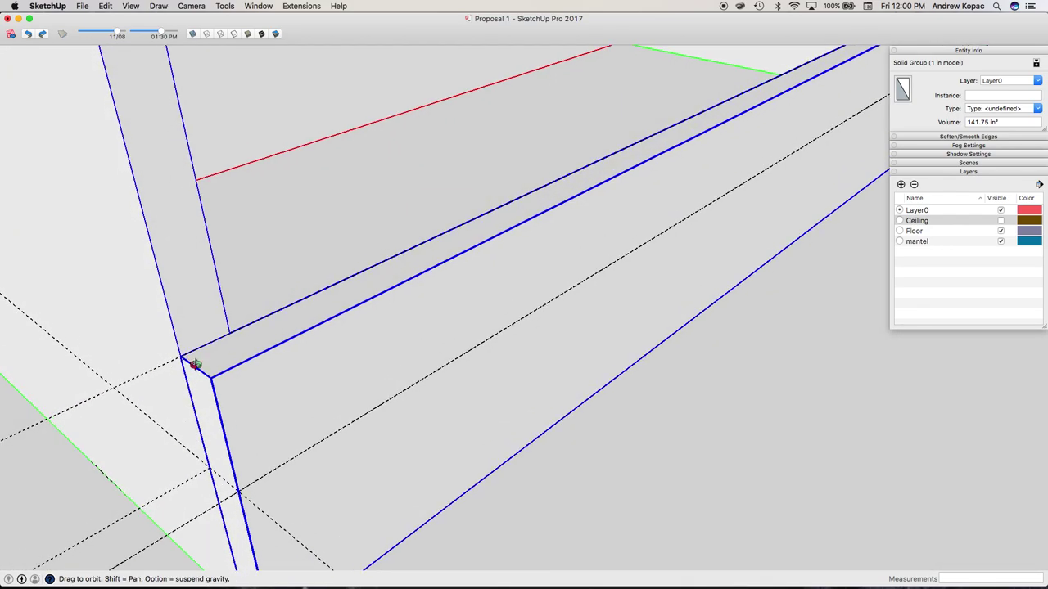
{"action": "key", "text": "t"}
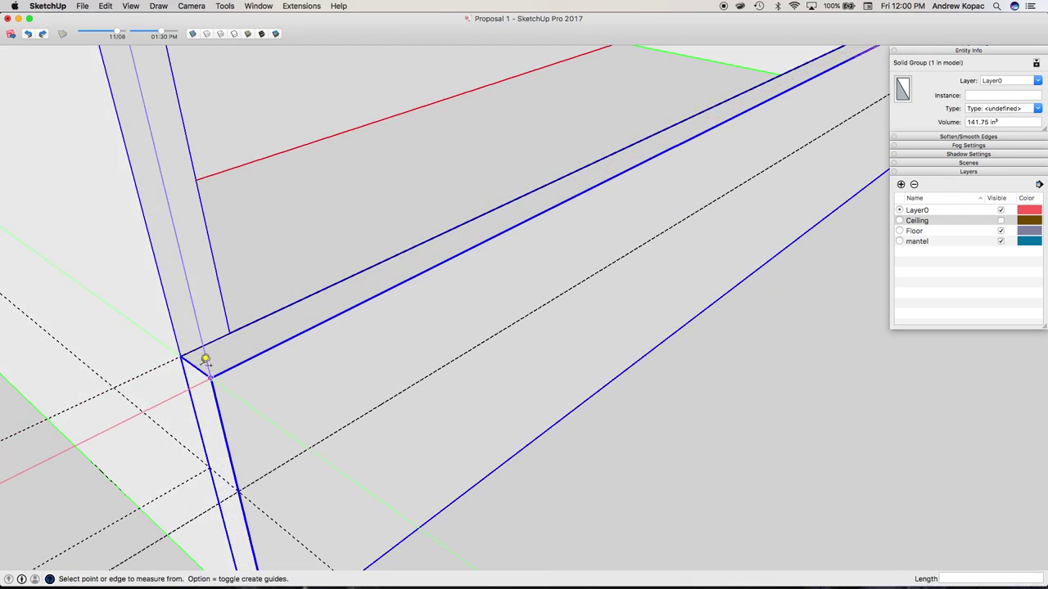
{"action": "scroll", "coordinate": [198, 359], "scroll_direction": "up", "scroll_amount": 5}
{"action": "left_click", "coordinate": [177, 353]}
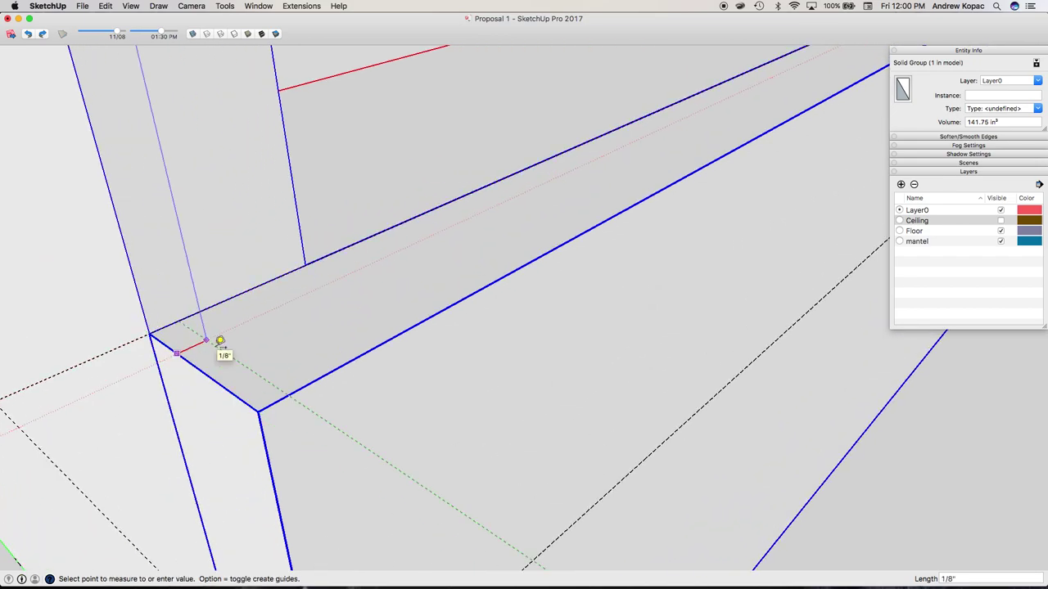
{"action": "left_click", "coordinate": [219, 340]}
Draw a 2" by 3/4" rectangle on the board's top and make it a component
{"action": "key", "text": "r"}
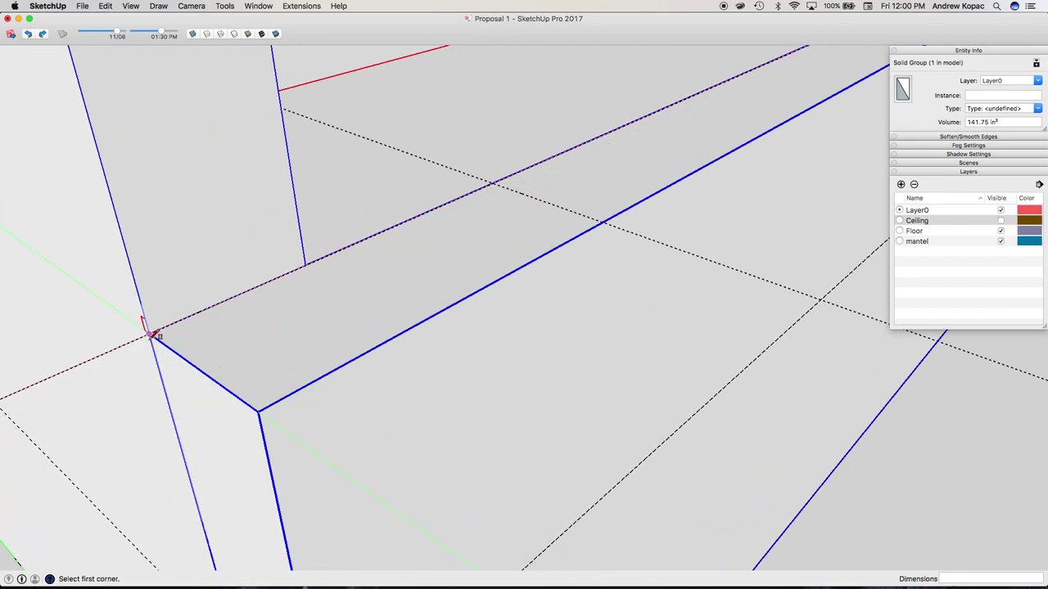
{"action": "left_click", "coordinate": [610, 217]}
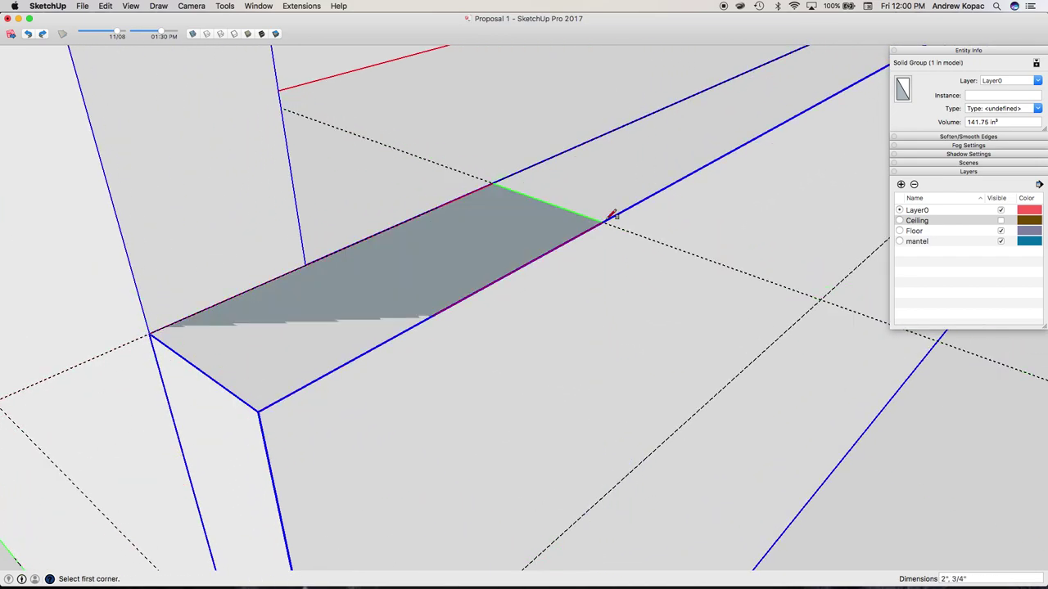
{"action": "key", "text": "space"}
{"action": "left_click", "coordinate": [479, 272]}
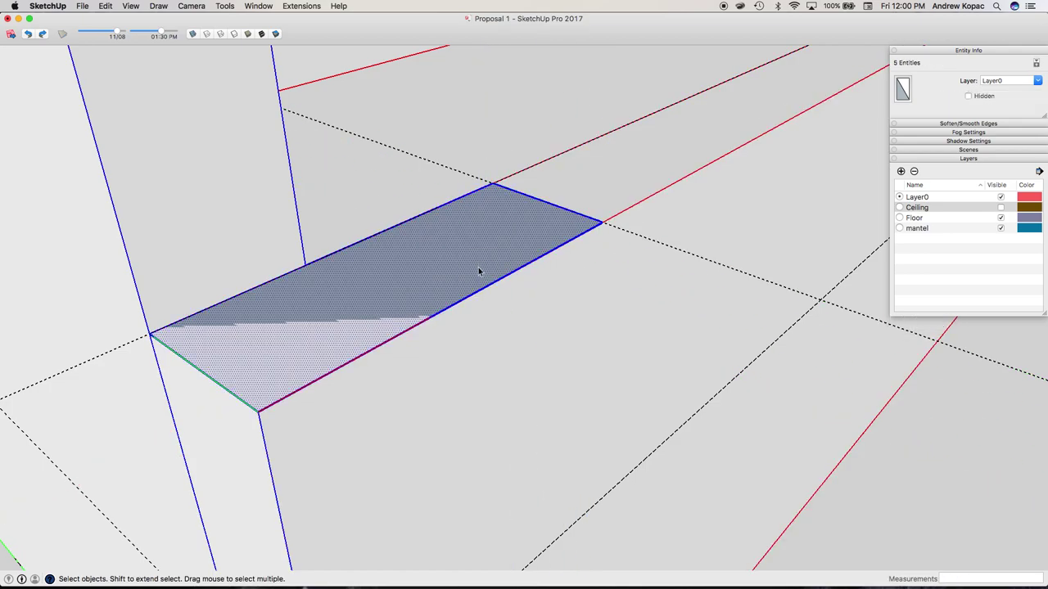
{"action": "key", "text": "super+g"}
{"action": "key", "text": "g"}
{"action": "key", "text": "Return"}
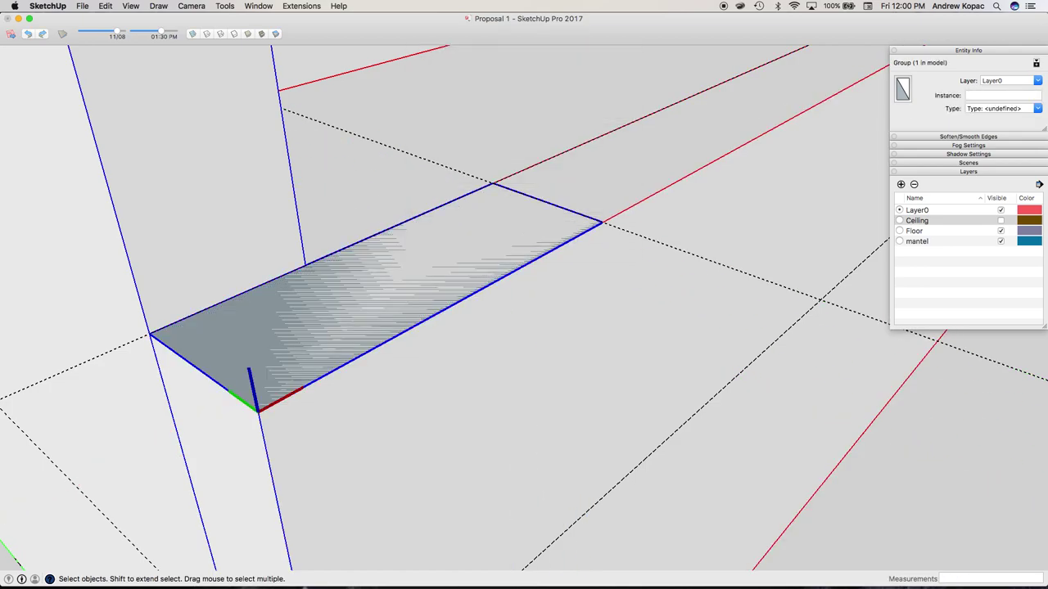
Copy the component to the far end of the kick board
{"action": "key", "text": "m"}
{"action": "left_click", "coordinate": [603, 222]}
{"action": "key", "text": "alt"}
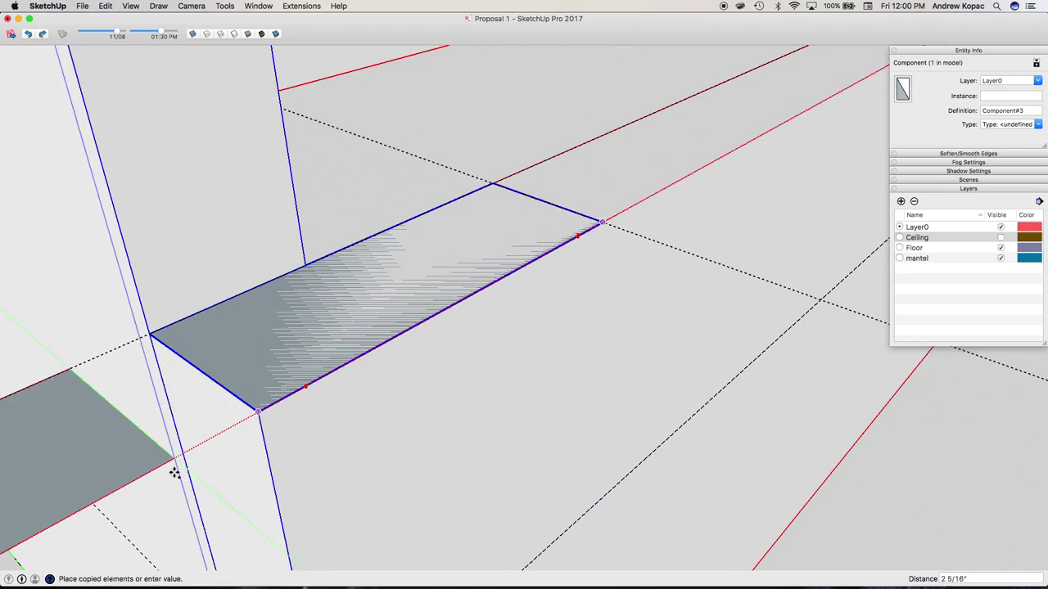
{"action": "scroll", "coordinate": [175, 473], "scroll_direction": "down", "scroll_amount": 5}
{"action": "left_click", "coordinate": [725, 159]}
{"action": "key", "text": "space"}
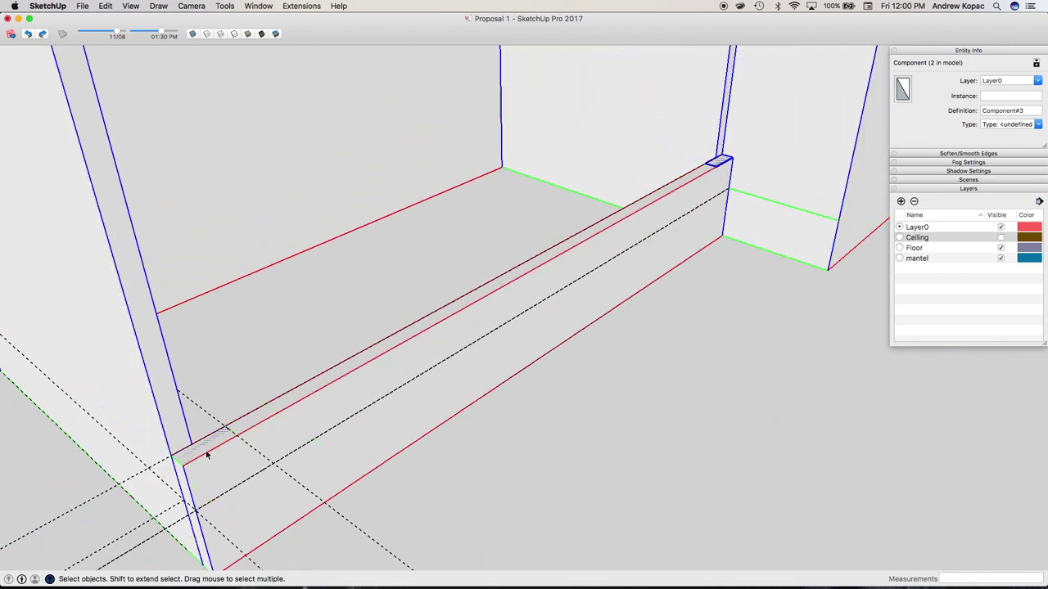
Extend the near piece 5 1/4" down to the floor
{"action": "double_click", "coordinate": [208, 449]}
{"action": "key", "text": "p"}
{"action": "left_click", "coordinate": [208, 449]}
{"action": "left_click", "coordinate": [214, 419]}
{"action": "scroll", "coordinate": [214, 417], "scroll_direction": "down", "scroll_amount": 5}
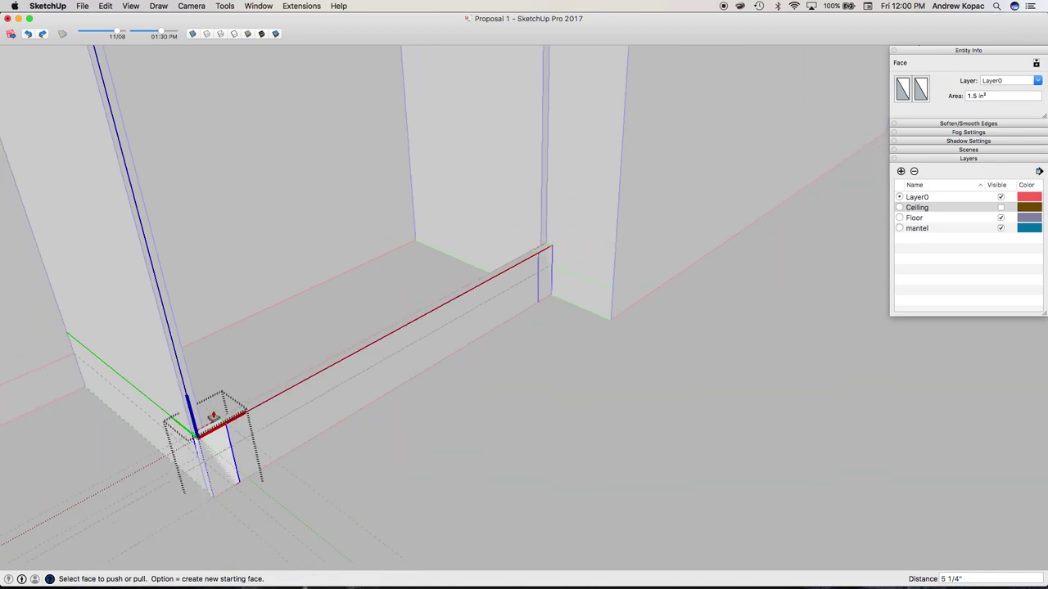
Pull the near corner piece up into a tall post and exit the component
{"action": "scroll", "coordinate": [213, 417], "scroll_direction": "down", "scroll_amount": 2}
{"action": "left_click", "coordinate": [205, 419]}
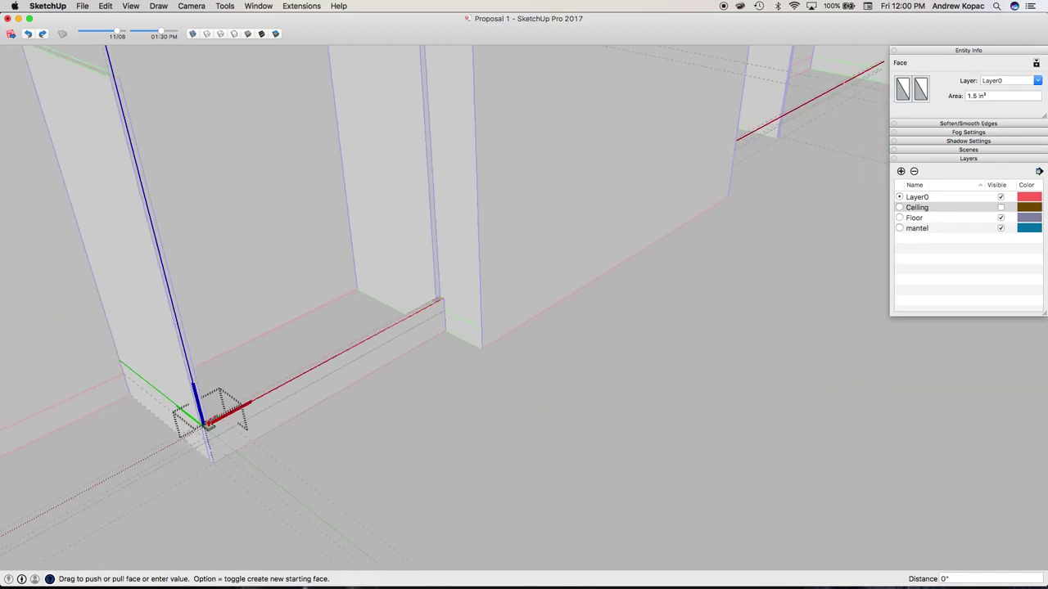
{"action": "left_click", "coordinate": [110, 77]}
{"action": "scroll", "coordinate": [226, 325], "scroll_direction": "down", "scroll_amount": 5}
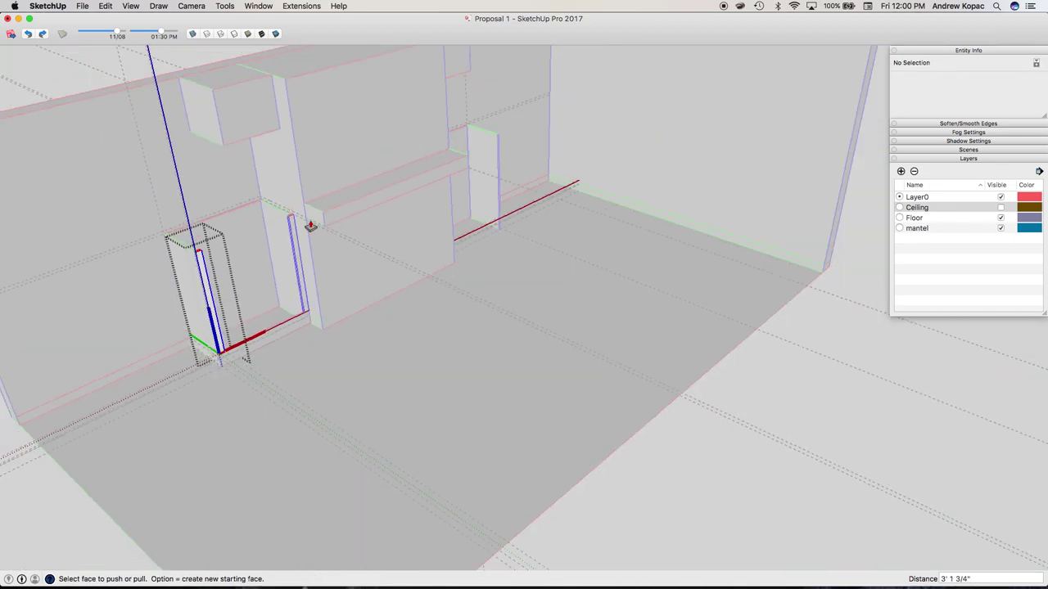
{"action": "scroll", "coordinate": [297, 222], "scroll_direction": "up", "scroll_amount": 4}
{"action": "key", "text": "space"}
{"action": "left_click", "coordinate": [345, 298]}
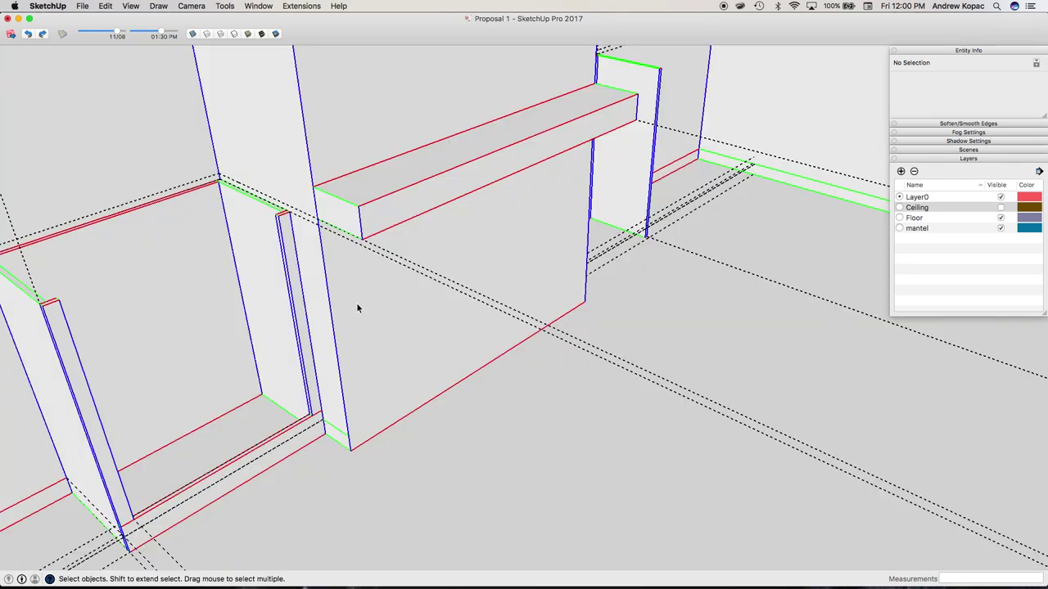
Draw a small rectangle at the left wall's corner beside the top of the post
{"action": "key", "text": "o"}
{"action": "left_click_drag", "start_coordinate": [355, 305], "coordinate": [243, 309]}
{"action": "scroll", "coordinate": [415, 327], "scroll_direction": "down", "scroll_amount": 5}
{"action": "scroll", "coordinate": [298, 288], "scroll_direction": "up", "scroll_amount": 7}
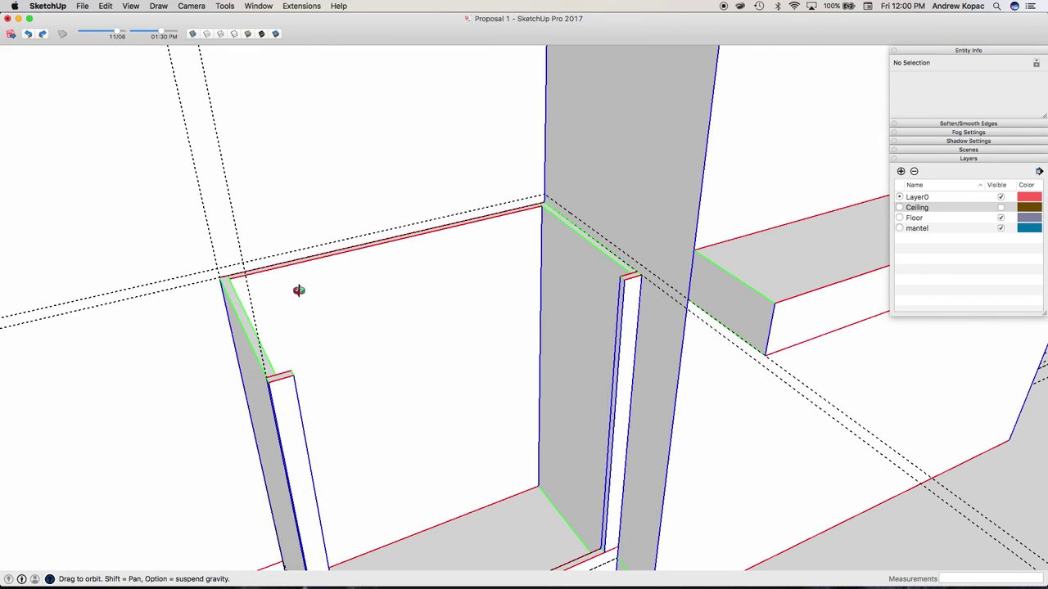
{"action": "left_click_drag", "start_coordinate": [305, 426], "coordinate": [109, 372]}
{"action": "scroll", "coordinate": [262, 264], "scroll_direction": "up", "scroll_amount": 4}
{"action": "left_click_drag", "start_coordinate": [264, 262], "coordinate": [223, 316]}
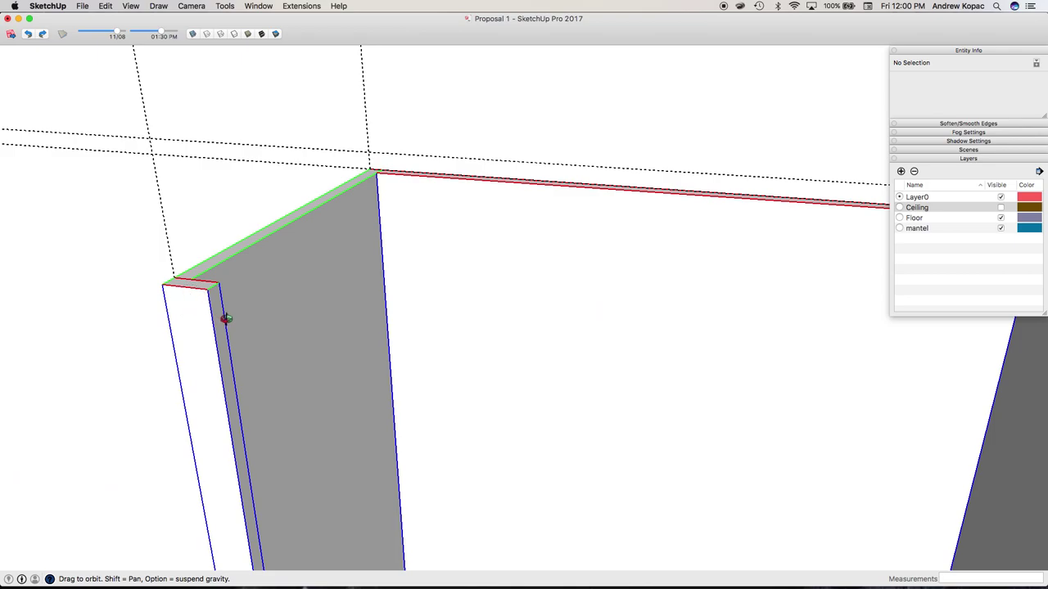
{"action": "scroll", "coordinate": [203, 318], "scroll_direction": "up", "scroll_amount": 4}
{"action": "key", "text": "t"}
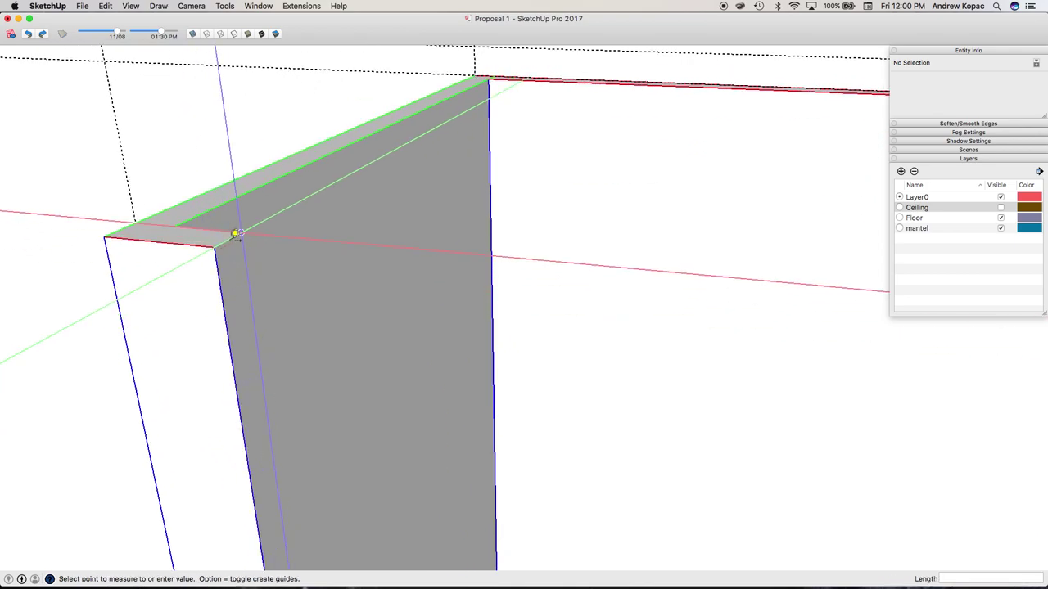
{"action": "scroll", "coordinate": [235, 233], "scroll_direction": "up", "scroll_amount": 4}
{"action": "left_click", "coordinate": [226, 238]}
{"action": "scroll", "coordinate": [229, 288], "scroll_direction": "down", "scroll_amount": 6}
{"action": "key", "text": "r"}
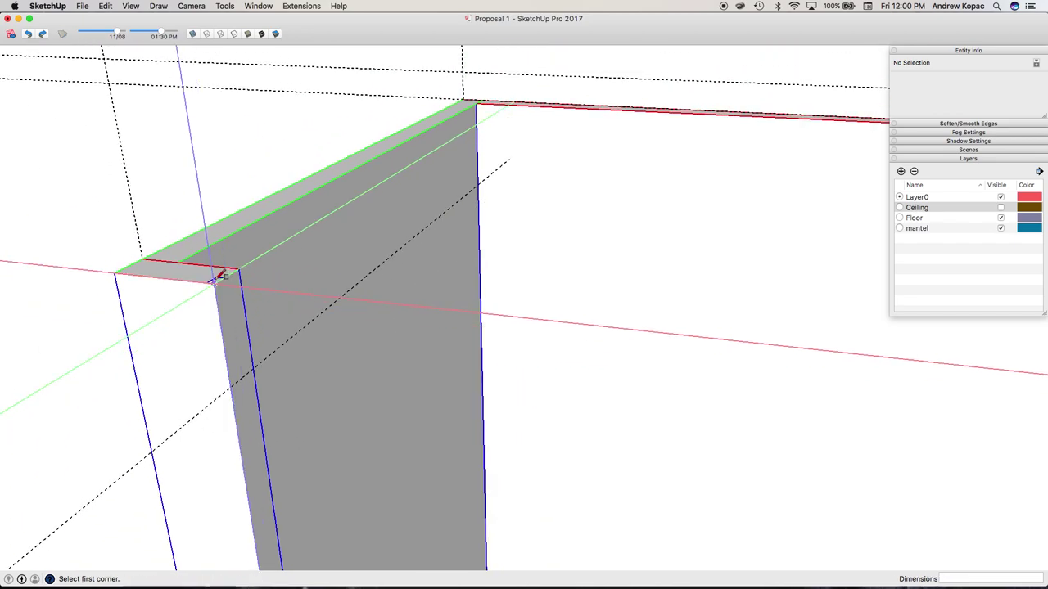
{"action": "left_click", "coordinate": [256, 363]}
Extrude the rectangle across the left opening into a top rail and group it
{"action": "left_click", "coordinate": [243, 342]}
{"action": "scroll", "coordinate": [645, 319], "scroll_direction": "up", "scroll_amount": 4}
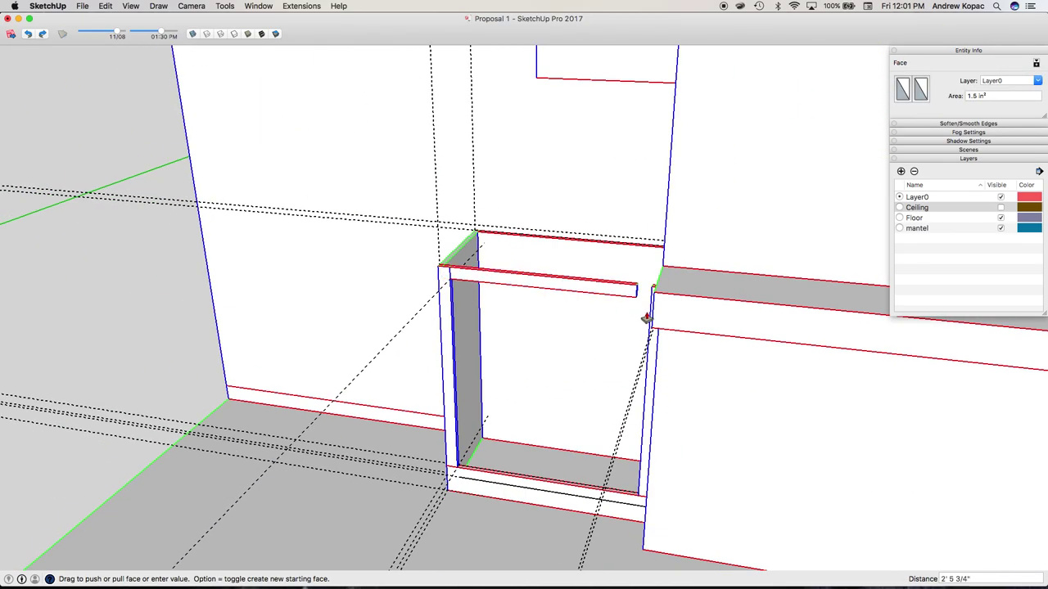
{"action": "left_click", "coordinate": [665, 261]}
{"action": "key", "text": "space"}
{"action": "double_click", "coordinate": [598, 287]}
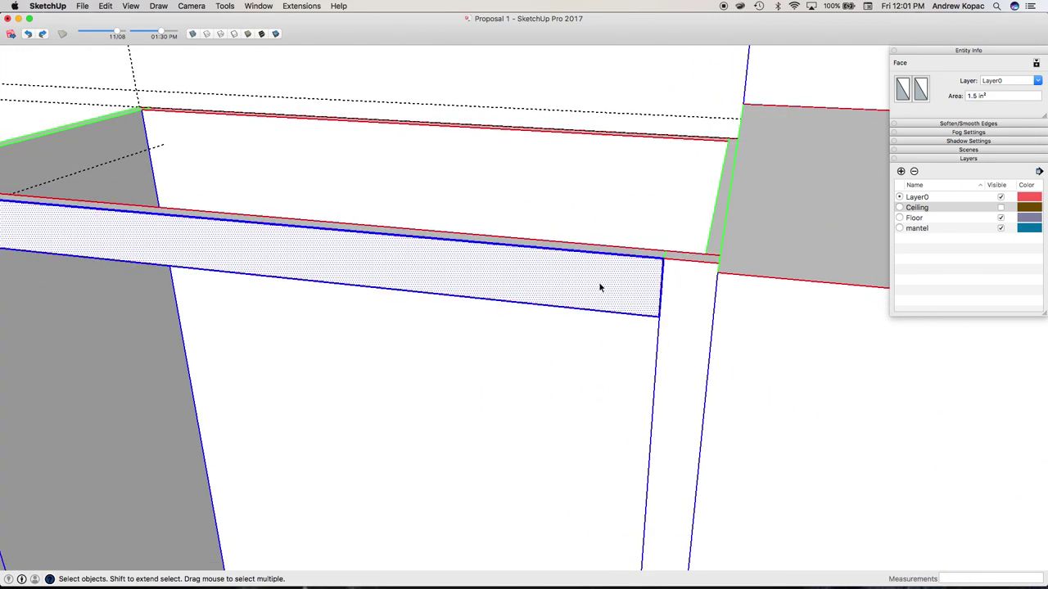
{"action": "key", "text": "g"}
Orbit around the new cabinet frame and the whole room to inspect it
{"action": "key", "text": "o"}
{"action": "left_click_drag", "start_coordinate": [518, 239], "coordinate": [342, 227]}
{"action": "scroll", "coordinate": [460, 152], "scroll_direction": "down", "scroll_amount": 10}
{"action": "scroll", "coordinate": [440, 329], "scroll_direction": "up", "scroll_amount": 3}
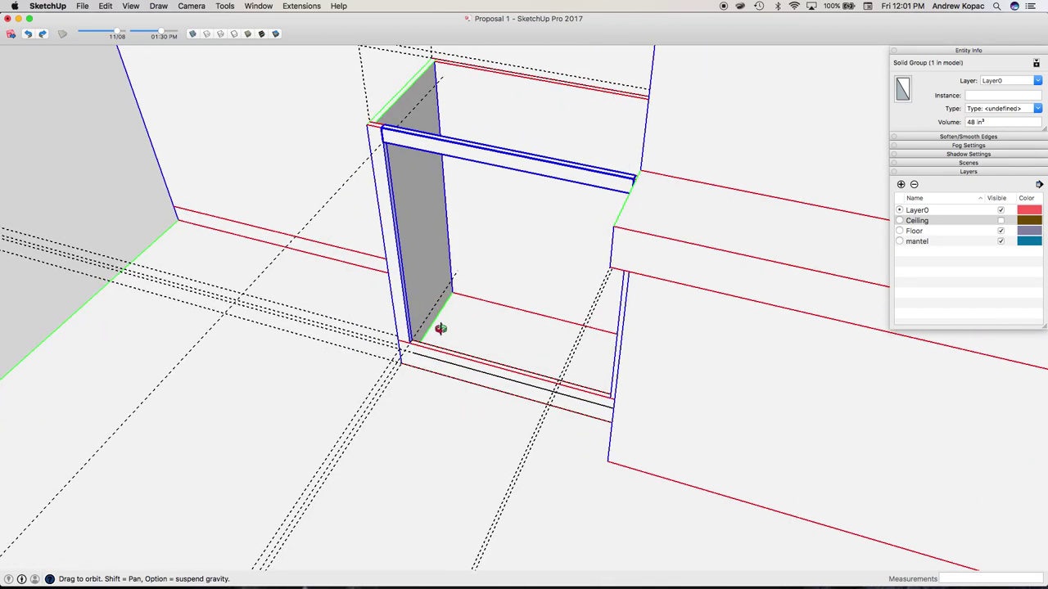
{"action": "left_click_drag", "start_coordinate": [439, 329], "coordinate": [555, 361]}
{"action": "key", "text": "r"}
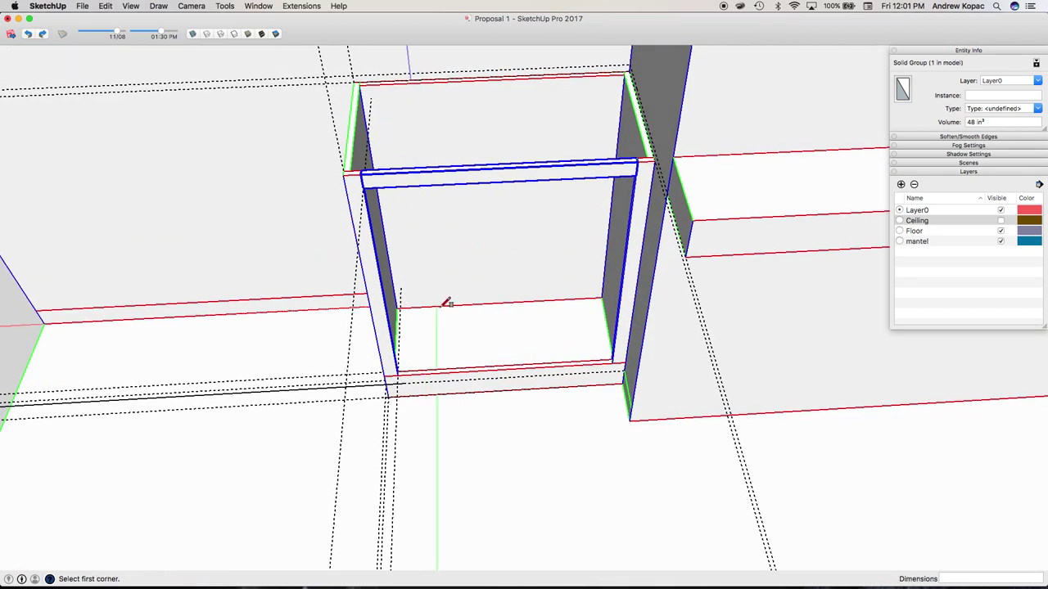
{"action": "scroll", "coordinate": [407, 308], "scroll_direction": "up", "scroll_amount": 10}
{"action": "key", "text": "o"}
{"action": "middle_click_drag", "start_coordinate": [352, 309], "coordinate": [343, 278]}
{"action": "scroll", "coordinate": [341, 278], "scroll_direction": "down", "scroll_amount": 10}
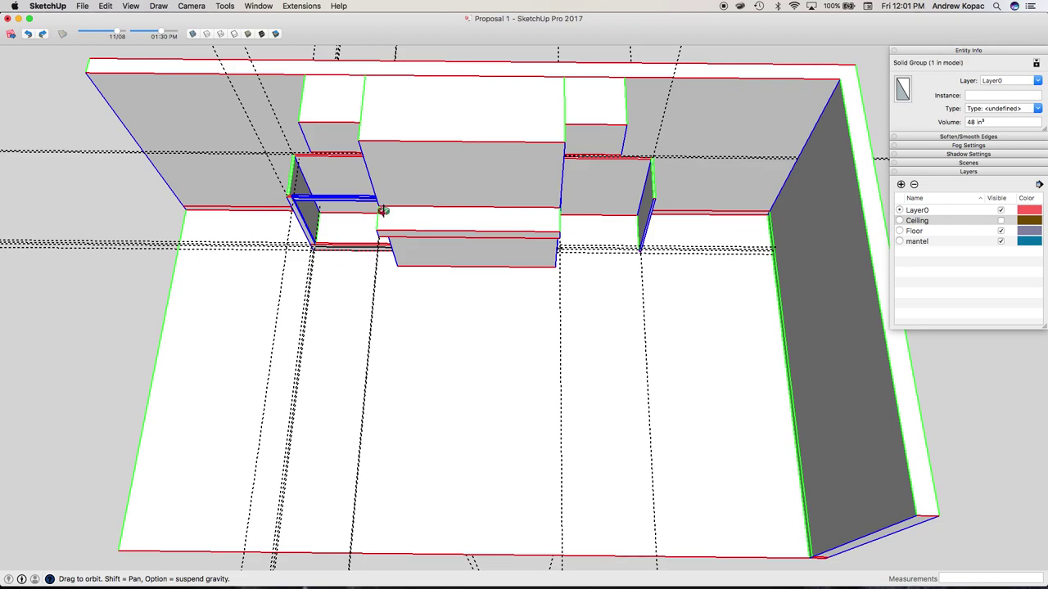
{"action": "left_click_drag", "start_coordinate": [372, 339], "coordinate": [428, 269]}
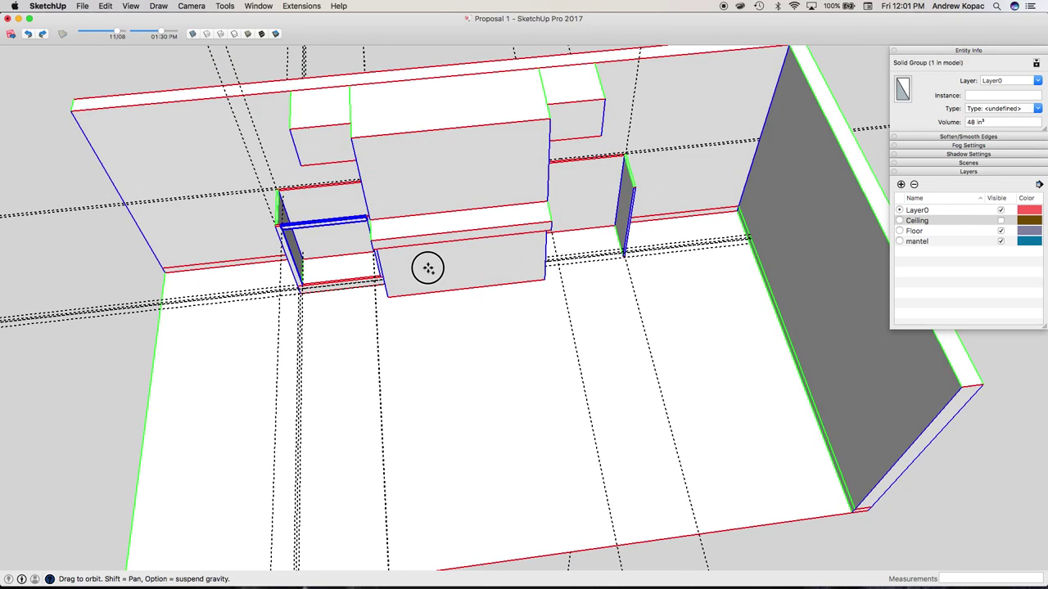
{"action": "middle_click_drag", "start_coordinate": [428, 268], "coordinate": [373, 290]}
{"action": "scroll", "coordinate": [372, 291], "scroll_direction": "down", "scroll_amount": 2}
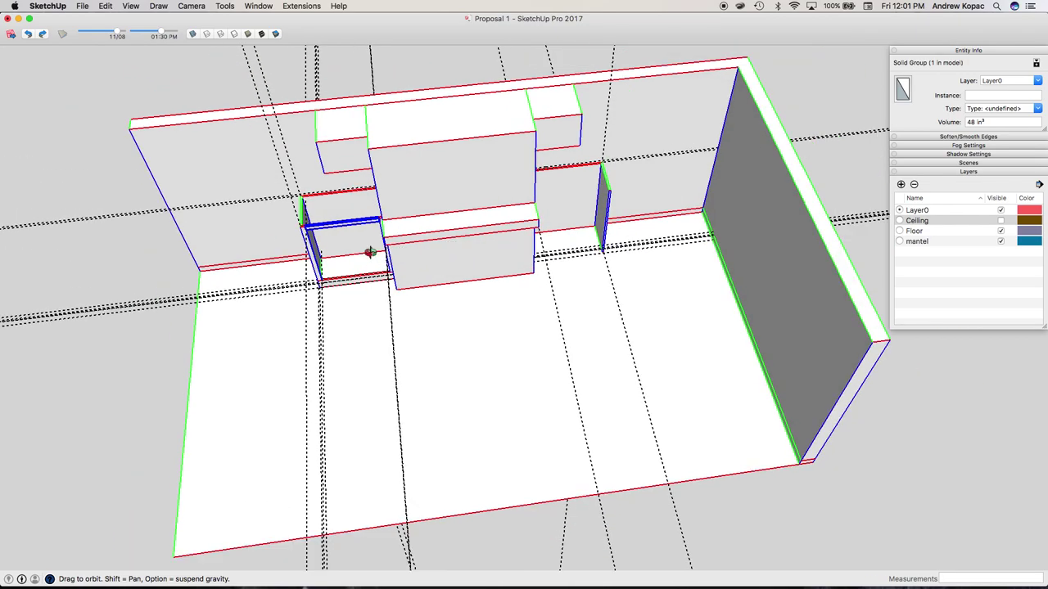
{"action": "scroll", "coordinate": [335, 235], "scroll_direction": "up", "scroll_amount": 8}
{"action": "scroll", "coordinate": [416, 180], "scroll_direction": "up", "scroll_amount": 5}
{"action": "scroll", "coordinate": [692, 420], "scroll_direction": "up", "scroll_amount": 5}
{"action": "scroll", "coordinate": [697, 377], "scroll_direction": "down", "scroll_amount": 5}
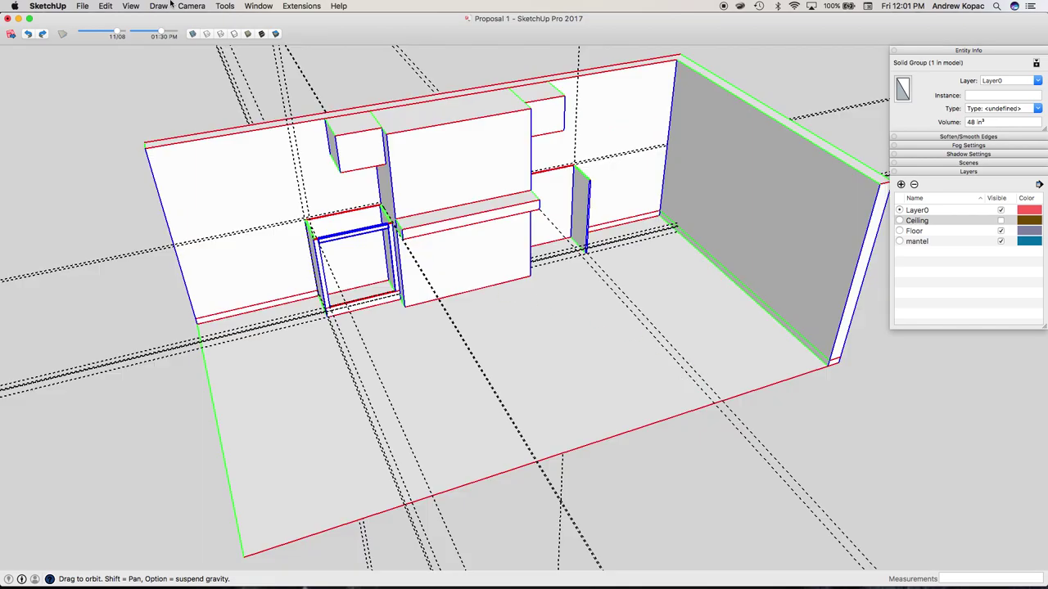
{"action": "left_click", "coordinate": [134, 6]}
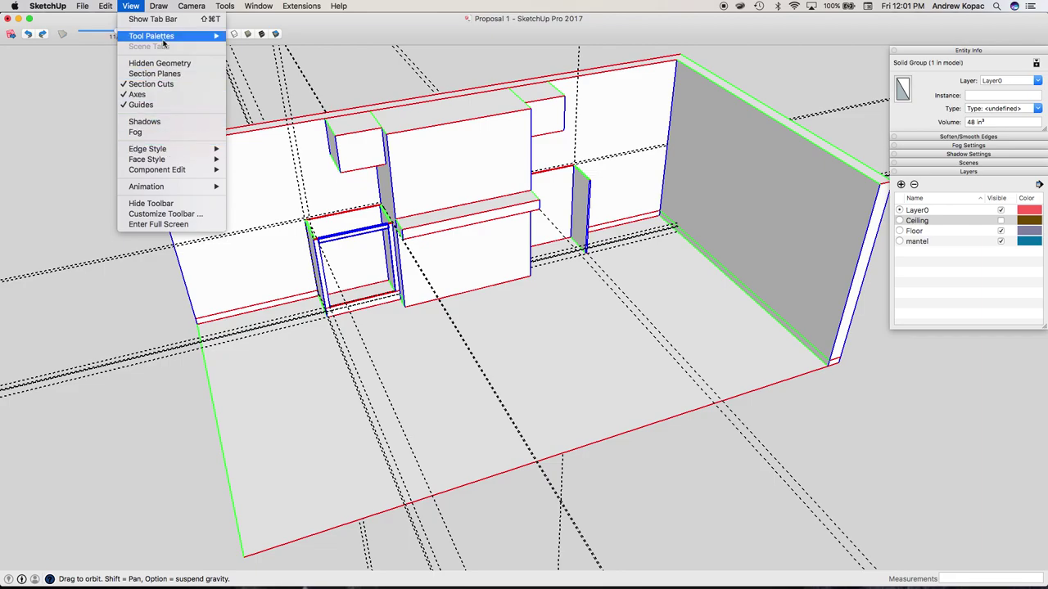
{"action": "mouse_move", "coordinate": [191, 6]}
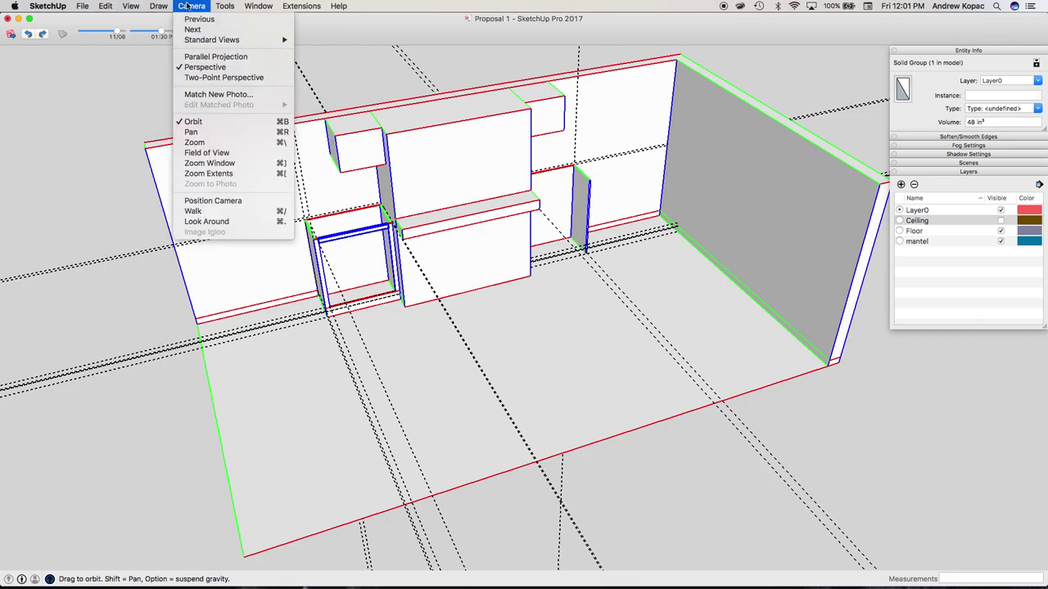
{"action": "left_click", "coordinate": [253, 174]}
{"action": "scroll", "coordinate": [334, 233], "scroll_direction": "up", "scroll_amount": 10}
{"action": "left_click_drag", "start_coordinate": [334, 233], "coordinate": [267, 204]}
{"action": "scroll", "coordinate": [401, 220], "scroll_direction": "down", "scroll_amount": 8}
{"action": "scroll", "coordinate": [513, 309], "scroll_direction": "up", "scroll_amount": 4}
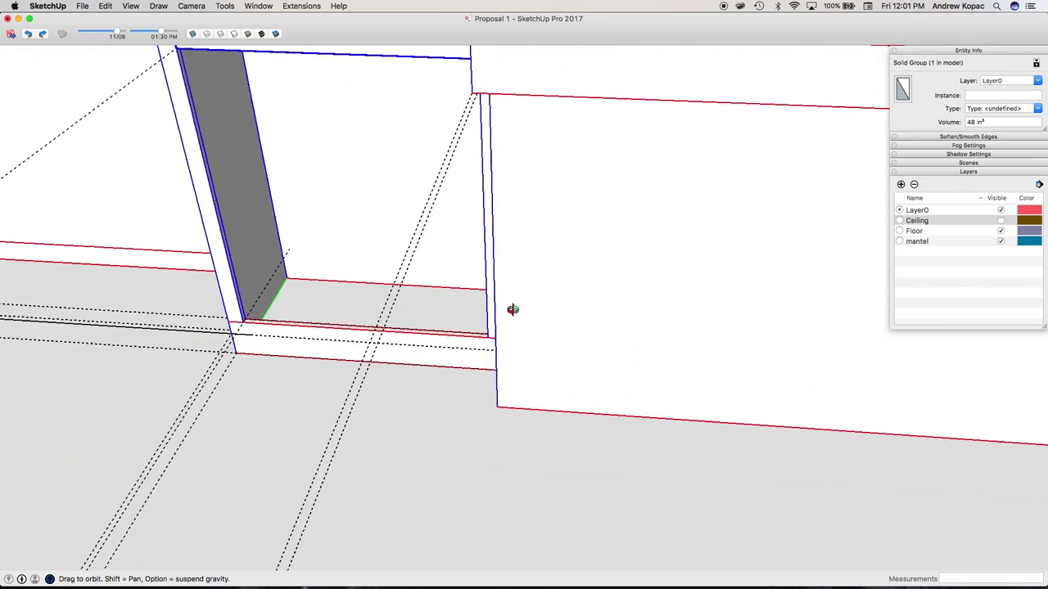
Orbit around the room to bring the left cabinet's face frame into view
{"action": "left_click_drag", "start_coordinate": [512, 309], "coordinate": [368, 12]}
{"action": "key", "text": "shift+z"}
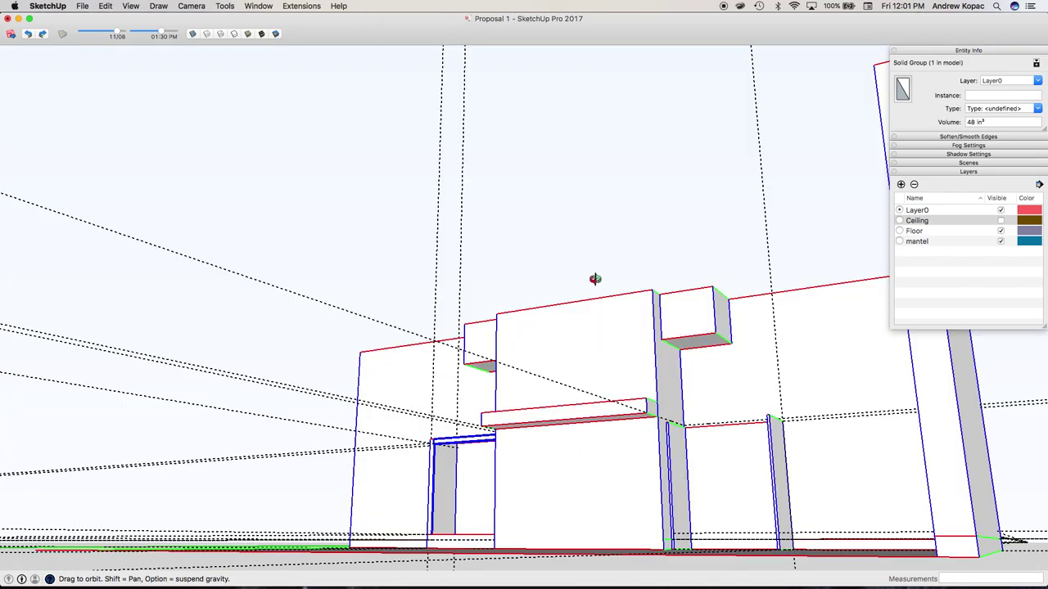
{"action": "left_click_drag", "start_coordinate": [595, 279], "coordinate": [674, 478]}
{"action": "scroll", "coordinate": [460, 440], "scroll_direction": "up", "scroll_amount": 10}
{"action": "left_click_drag", "start_coordinate": [461, 441], "coordinate": [498, 451]}
{"action": "scroll", "coordinate": [388, 349], "scroll_direction": "down", "scroll_amount": 8}
{"action": "left_click_drag", "start_coordinate": [388, 349], "coordinate": [457, 469]}
{"action": "scroll", "coordinate": [356, 312], "scroll_direction": "up", "scroll_amount": 8}
{"action": "key", "text": "r"}
{"action": "key", "text": "space"}
{"action": "double_click", "coordinate": [287, 357]}
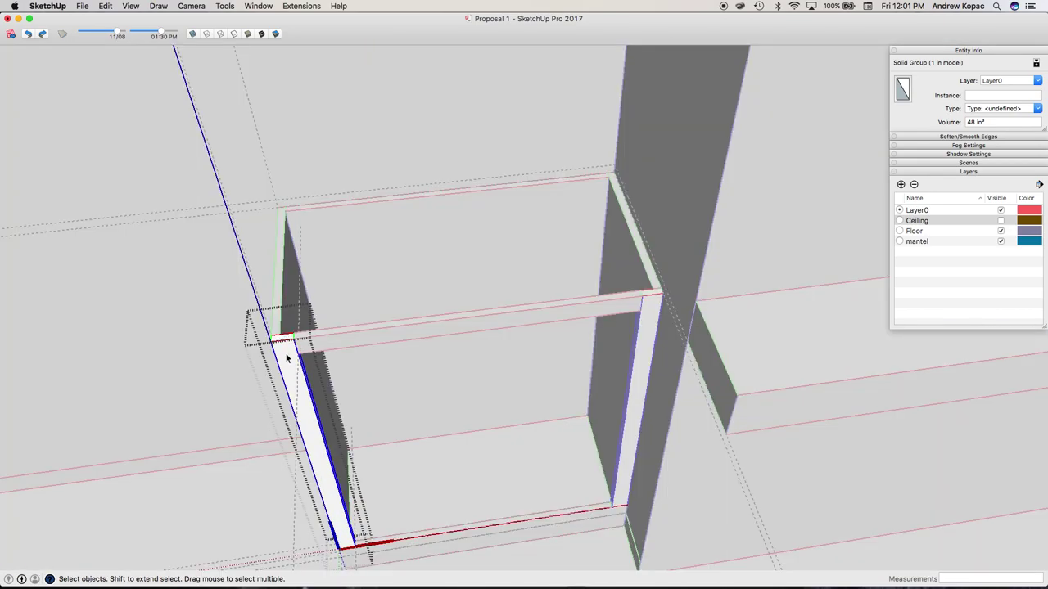
{"action": "key", "text": "Escape"}
Select the top rail, both uprights and the bottom rail of the face frame
{"action": "left_click", "coordinate": [314, 344]}
{"action": "left_click", "coordinate": [292, 352]}
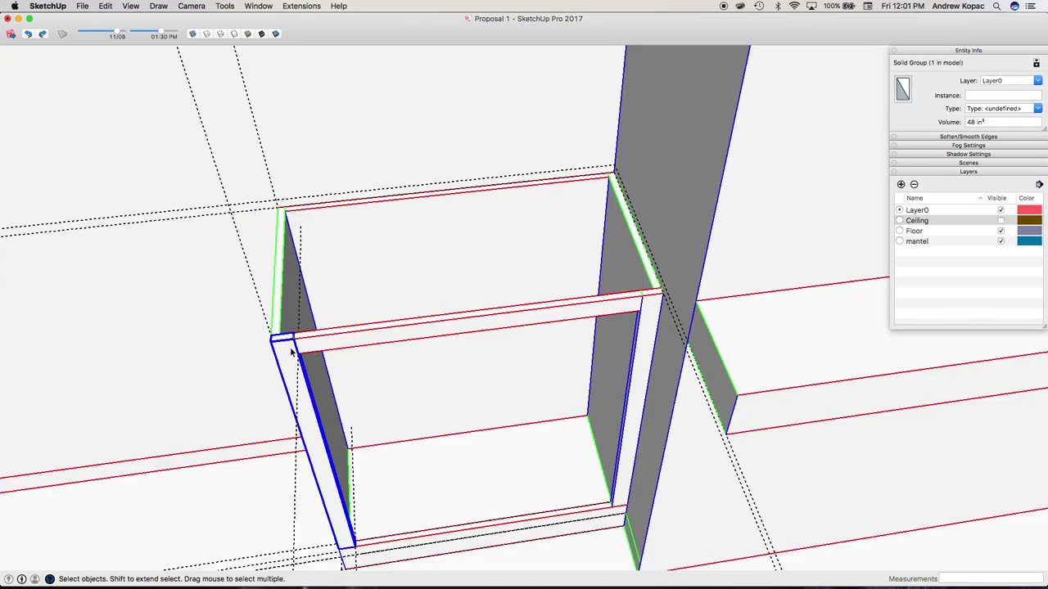
{"action": "left_click", "coordinate": [279, 320]}
{"action": "left_click", "coordinate": [338, 346]}
{"action": "left_click", "coordinate": [299, 360], "text": "shift"}
{"action": "left_click", "coordinate": [640, 337], "text": "shift"}
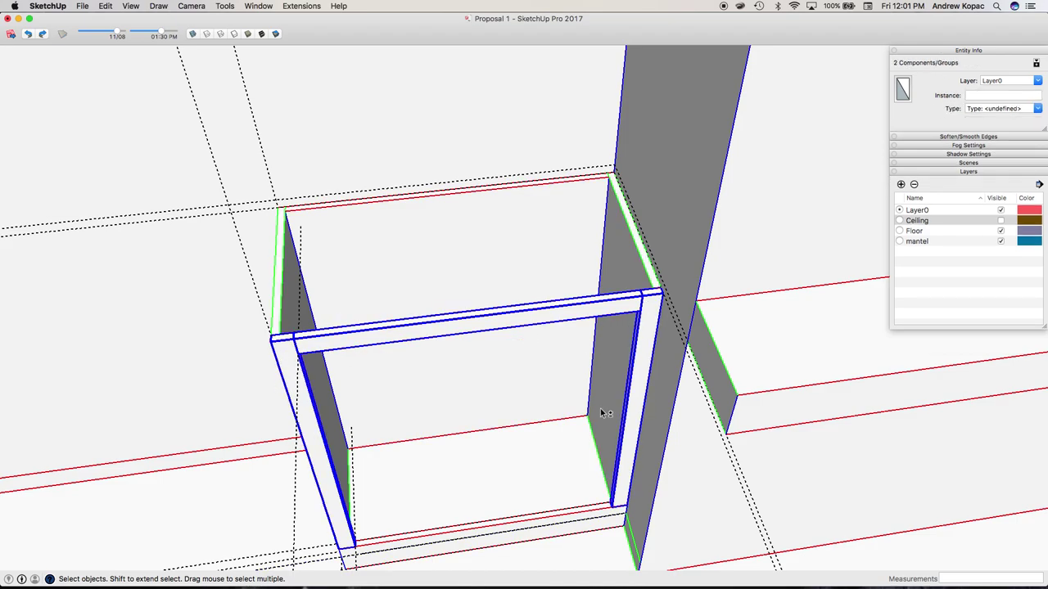
{"action": "left_click", "coordinate": [544, 520], "text": "shift"}
Cut the four frame pieces and paste them in place inside the cabinet group
{"action": "key", "text": "super+x"}
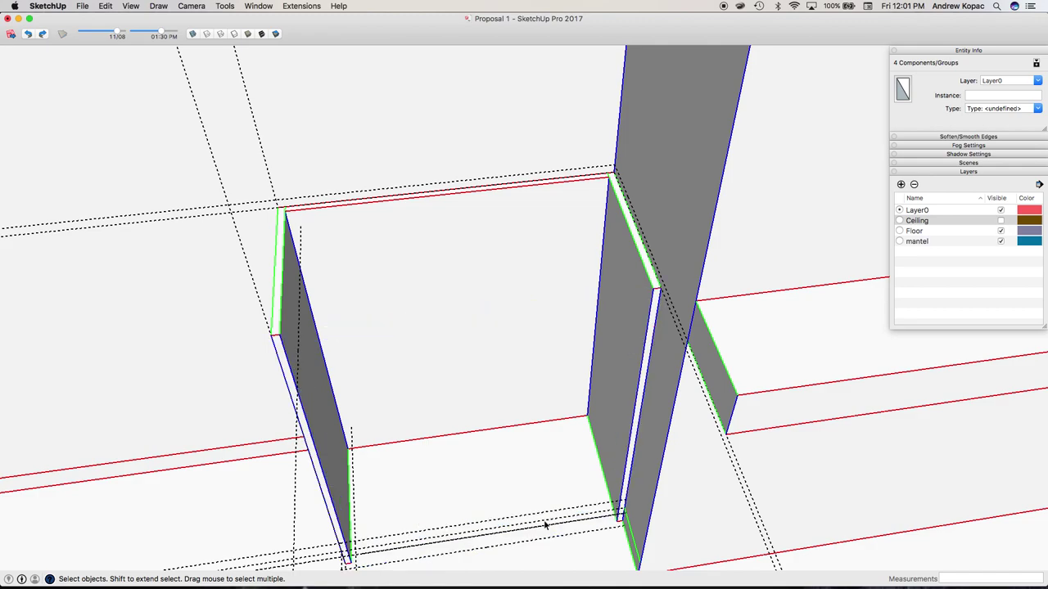
{"action": "double_click", "coordinate": [386, 347]}
{"action": "key", "text": "super+shift+v"}
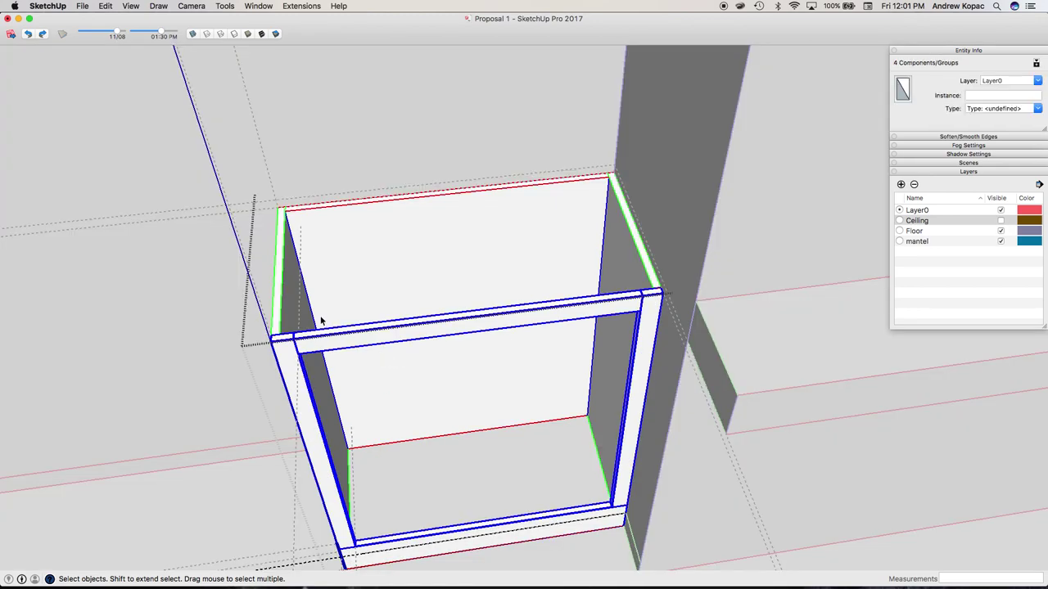
{"action": "left_click", "coordinate": [108, 6]}
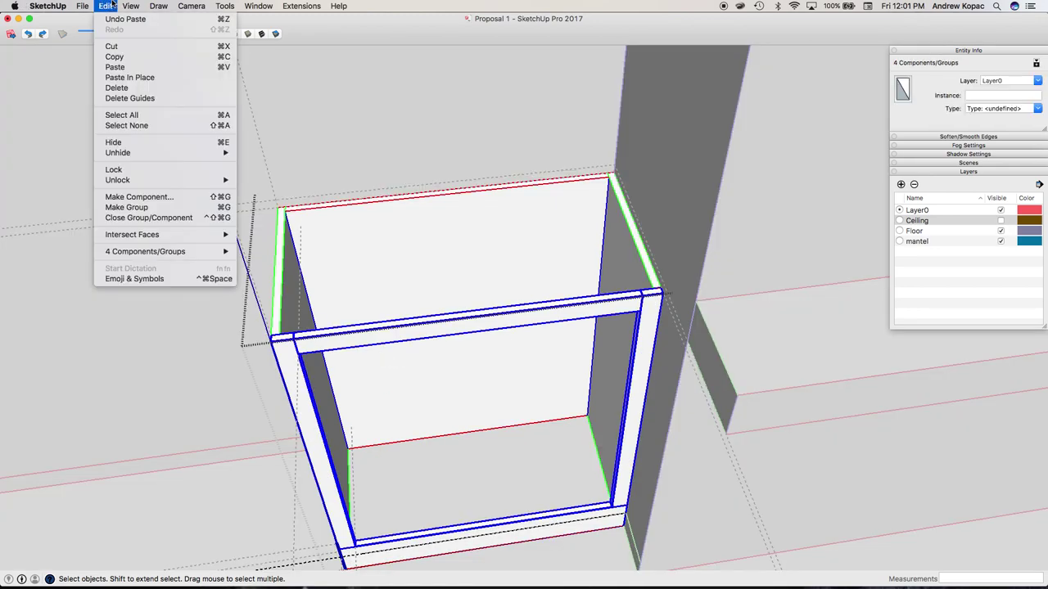
Copy the middle rail, then cancel placing the pasted copy
{"action": "left_click", "coordinate": [368, 246]}
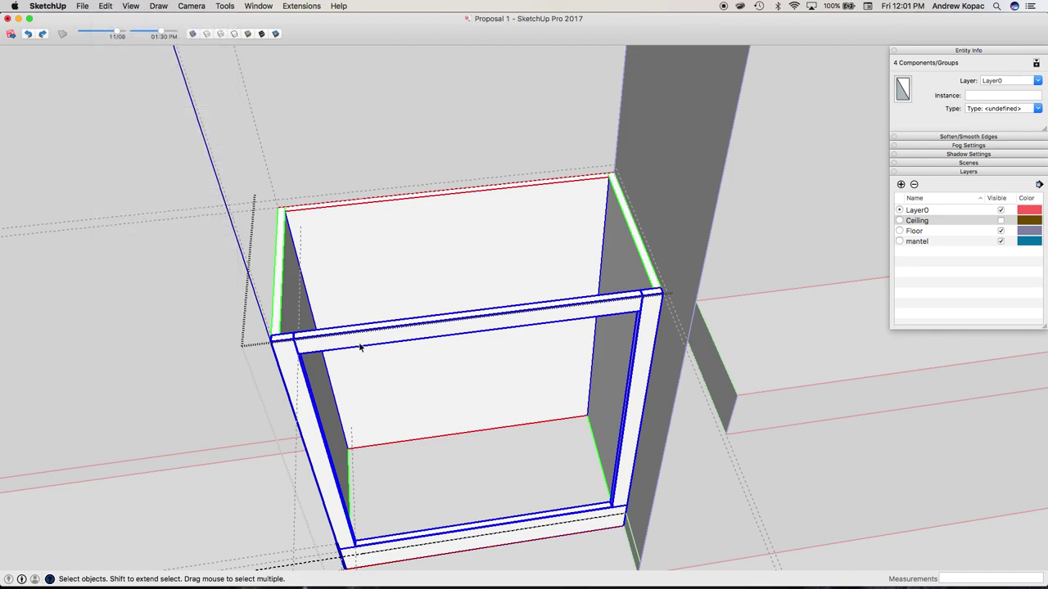
{"action": "left_click", "coordinate": [373, 355]}
{"action": "left_click", "coordinate": [332, 344]}
{"action": "key", "text": "super+c"}
{"action": "key", "text": "super+v"}
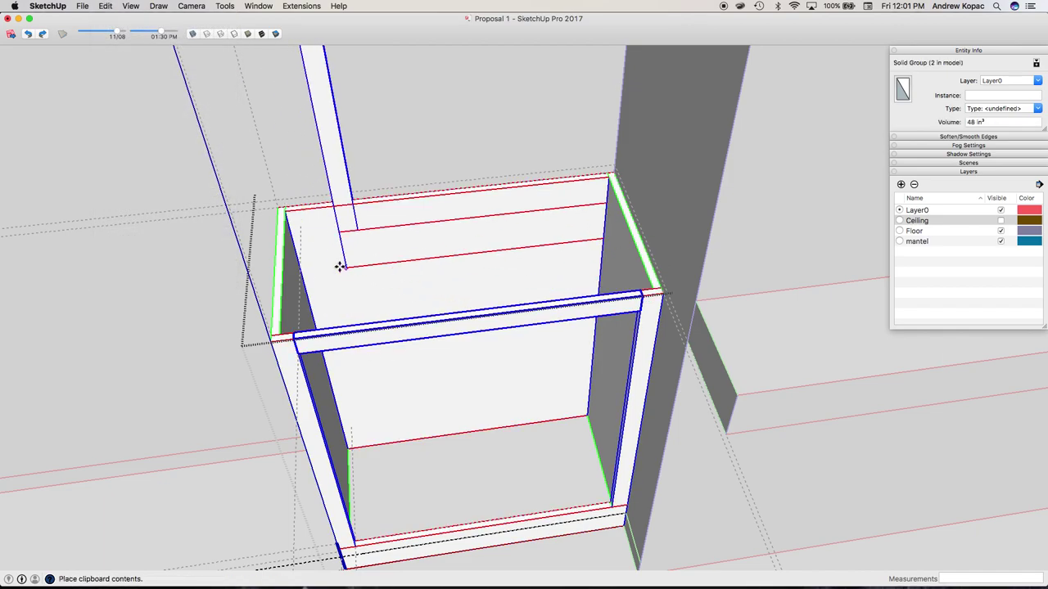
{"action": "key", "text": "Escape"}
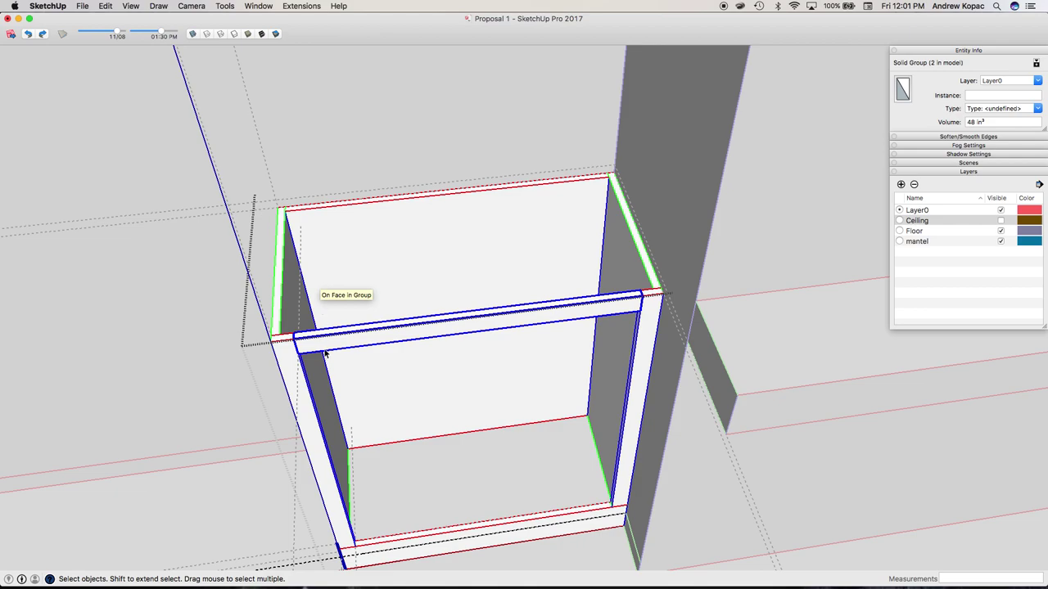
Draw a rectangle across the cabinet top and pull it into a board grouped as a solid
{"action": "scroll", "coordinate": [325, 348], "scroll_direction": "up", "scroll_amount": 2}
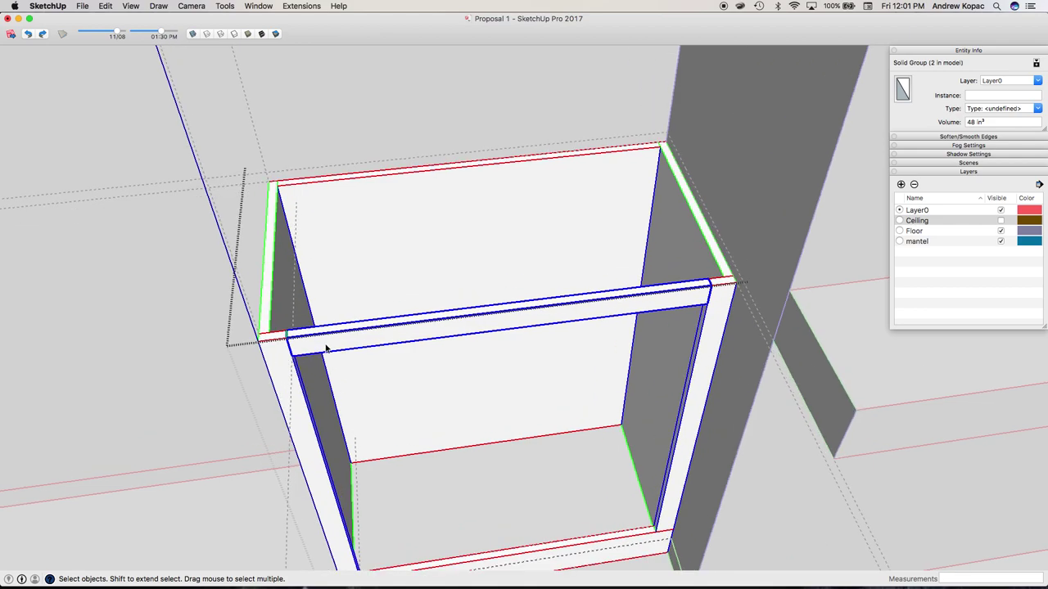
{"action": "key", "text": "r"}
{"action": "left_click", "coordinate": [275, 182]}
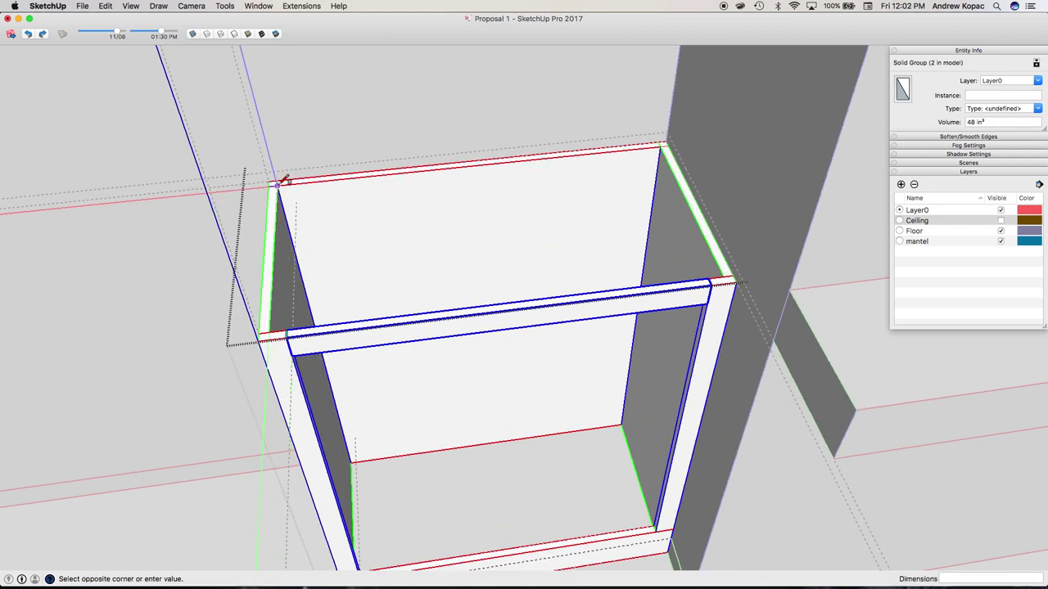
{"action": "left_click", "coordinate": [728, 271]}
{"action": "key", "text": "space"}
{"action": "left_click", "coordinate": [584, 263]}
{"action": "key", "text": "p"}
{"action": "left_click", "coordinate": [551, 257]}
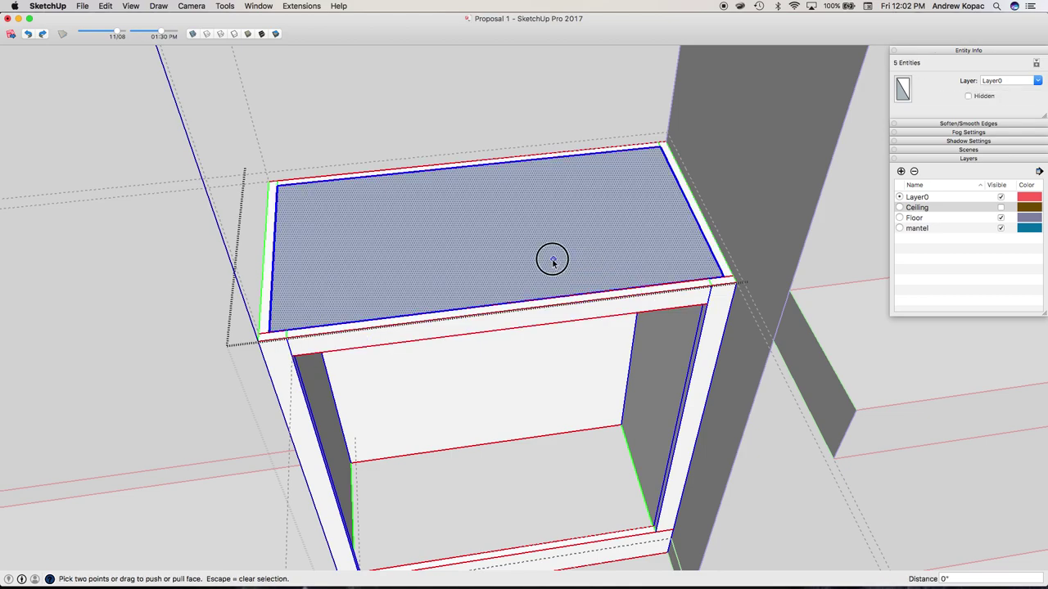
{"action": "key", "text": "Return"}
{"action": "key", "text": "space"}
{"action": "key", "text": "g"}
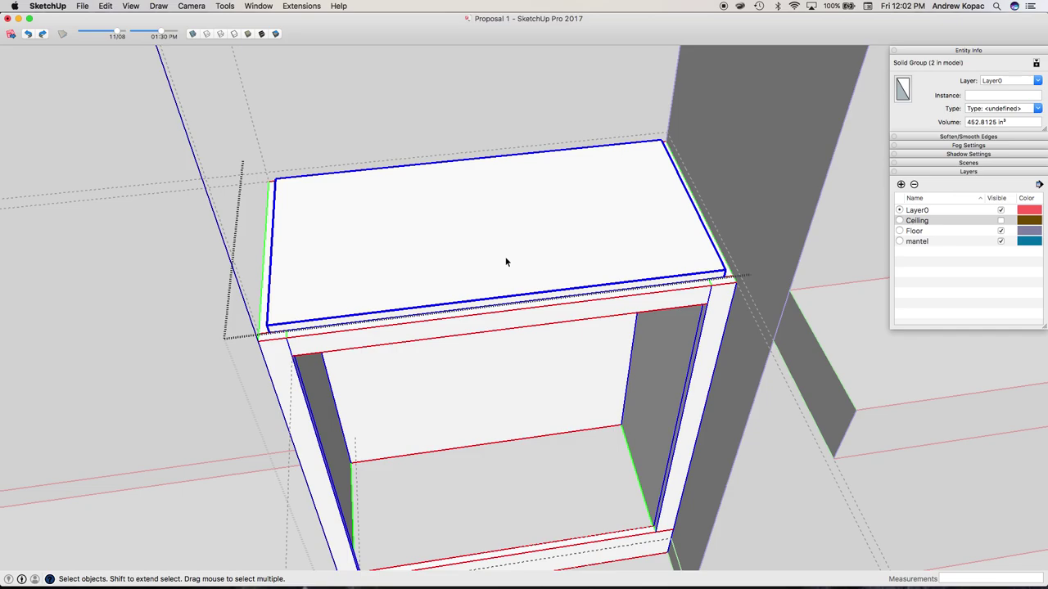
Move the board down to the cabinet bottom, just above the kick board
{"action": "key", "text": "o"}
{"action": "left_click_drag", "start_coordinate": [472, 379], "coordinate": [448, 259]}
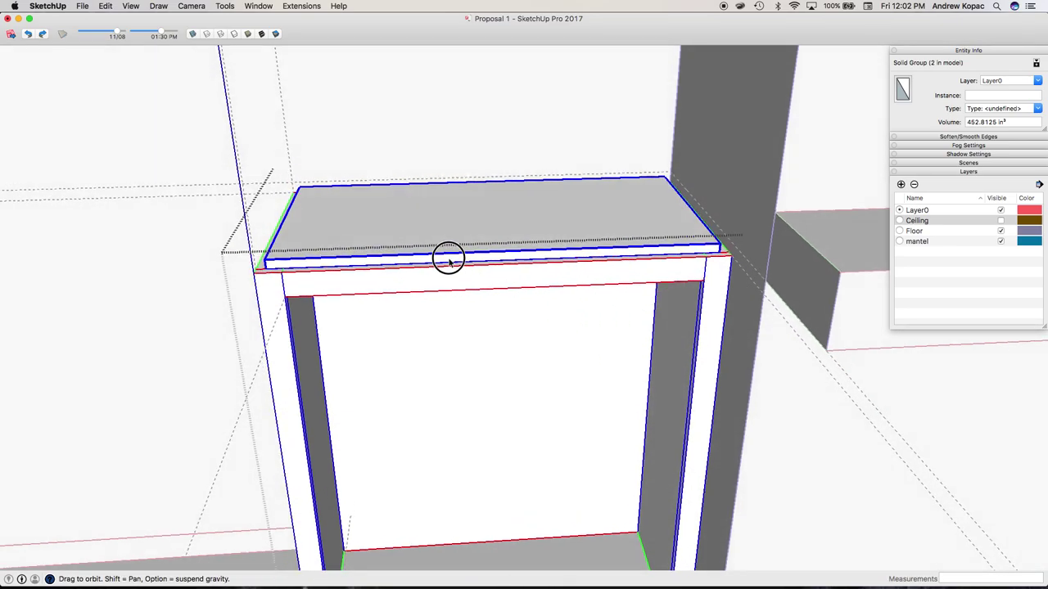
{"action": "key", "text": "m"}
{"action": "left_click", "coordinate": [264, 268]}
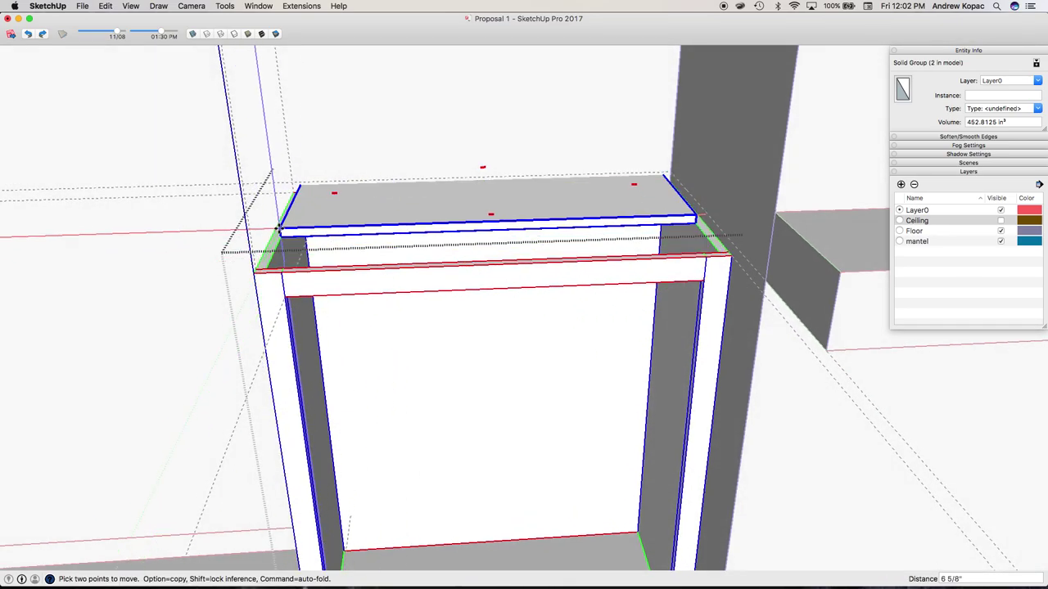
{"action": "scroll", "coordinate": [274, 278], "scroll_direction": "down", "scroll_amount": 5}
{"action": "scroll", "coordinate": [278, 298], "scroll_direction": "up", "scroll_amount": 8}
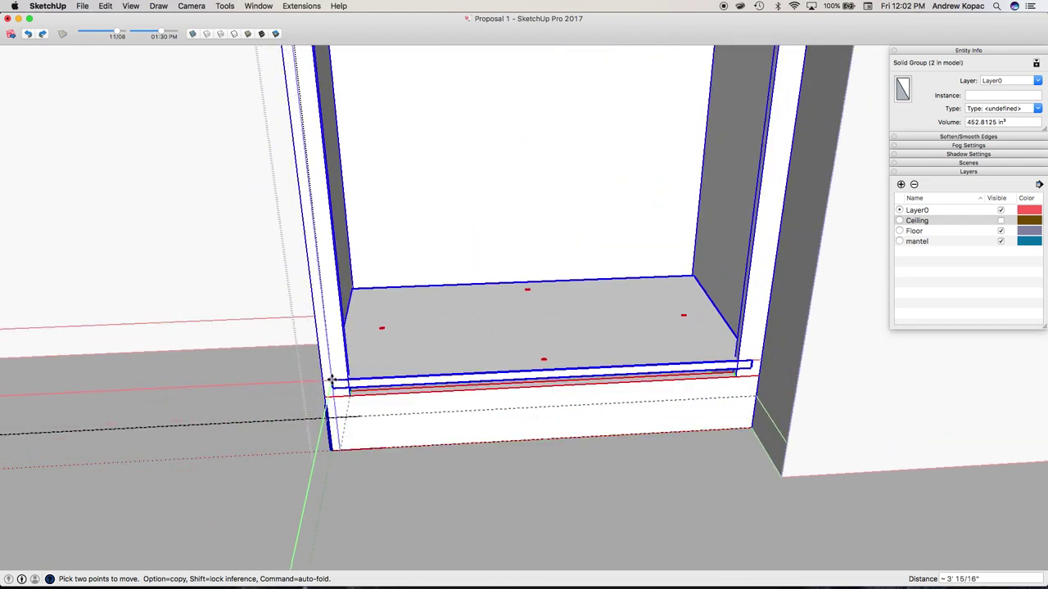
{"action": "scroll", "coordinate": [317, 358], "scroll_direction": "down", "scroll_amount": 6}
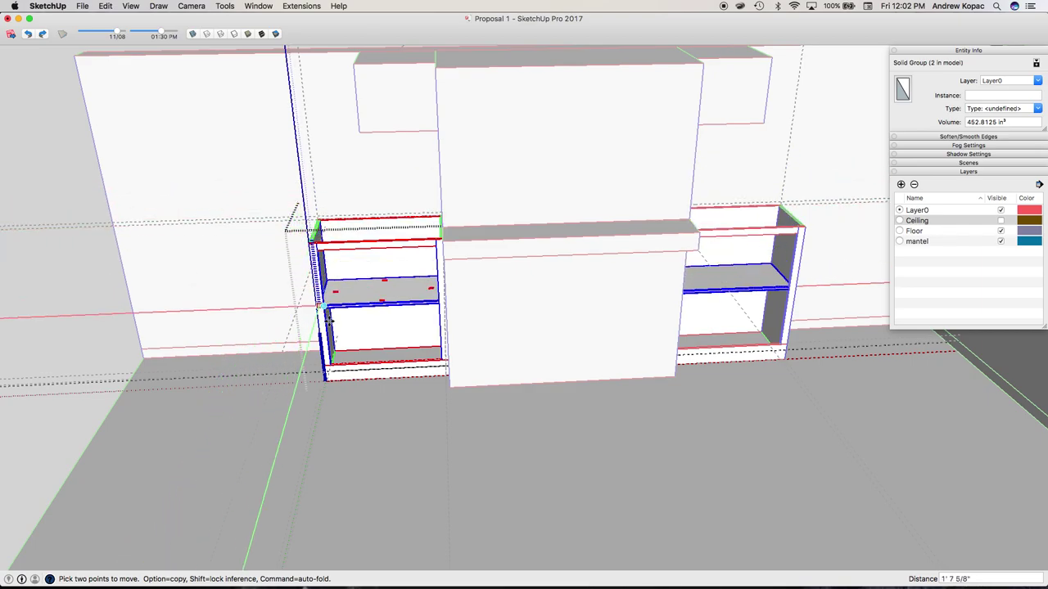
{"action": "scroll", "coordinate": [274, 340], "scroll_direction": "up", "scroll_amount": 5}
{"action": "middle_click_drag", "start_coordinate": [268, 337], "coordinate": [387, 366]}
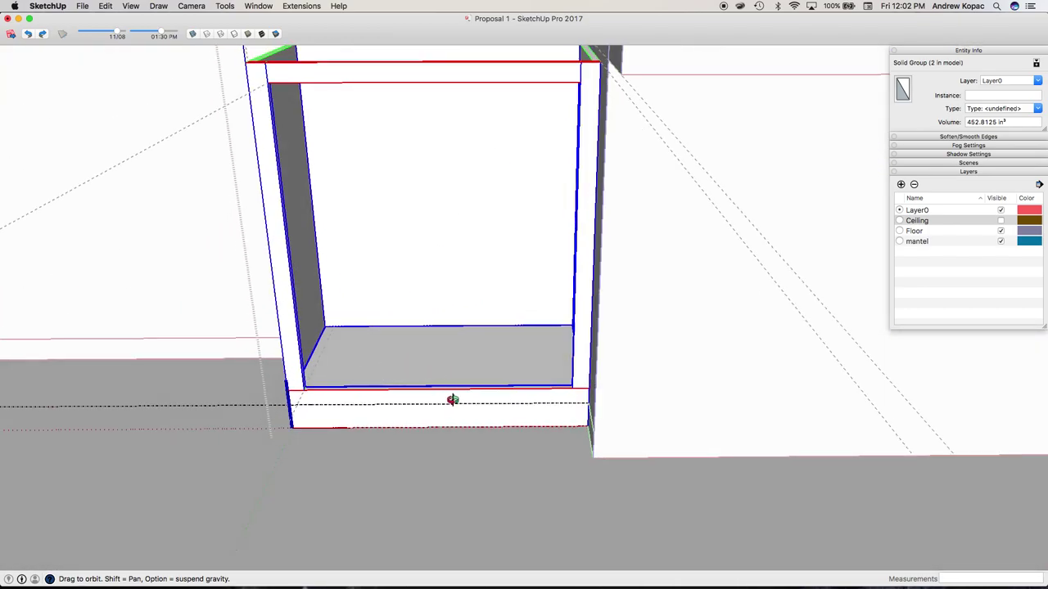
{"action": "scroll", "coordinate": [453, 400], "scroll_direction": "up", "scroll_amount": 5}
{"action": "scroll", "coordinate": [418, 435], "scroll_direction": "down", "scroll_amount": 4}
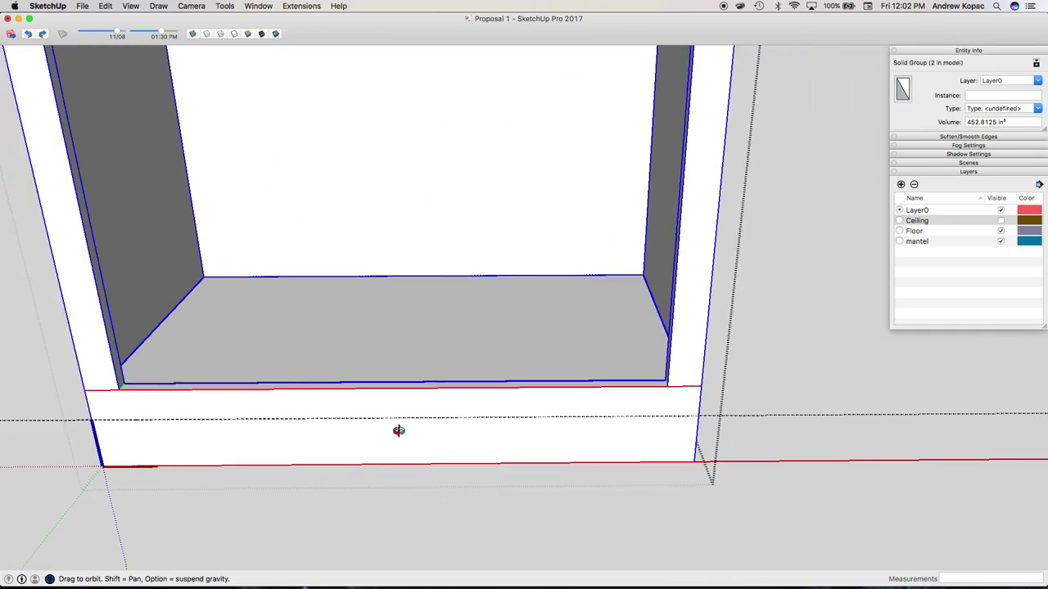
{"action": "left_click_drag", "start_coordinate": [398, 431], "coordinate": [413, 148]}
{"action": "scroll", "coordinate": [362, 348], "scroll_direction": "down", "scroll_amount": 4}
{"action": "left_click_drag", "start_coordinate": [362, 349], "coordinate": [372, 298]}
{"action": "scroll", "coordinate": [265, 328], "scroll_direction": "up", "scroll_amount": 5}
{"action": "left_click_drag", "start_coordinate": [265, 328], "coordinate": [327, 237]}
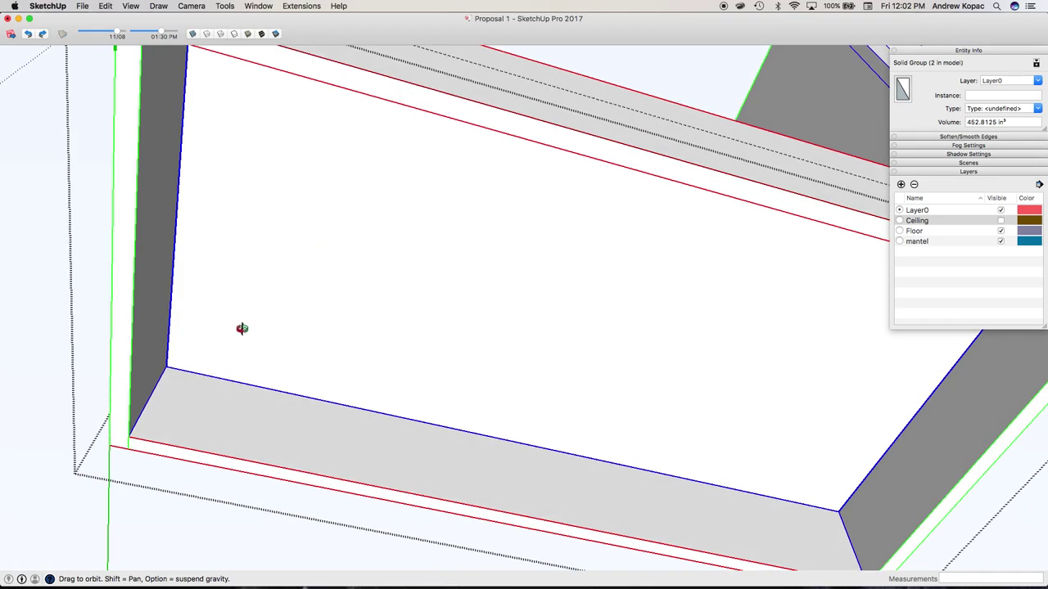
Place two Tape Measure guides 3/8" in from the board edges
{"action": "scroll", "coordinate": [233, 313], "scroll_direction": "down", "scroll_amount": 5}
{"action": "key", "text": "t"}
{"action": "left_click", "coordinate": [207, 319]}
{"action": "middle_click_drag", "start_coordinate": [335, 361], "coordinate": [355, 357]}
{"action": "left_click", "coordinate": [367, 358]}
{"action": "scroll", "coordinate": [370, 338], "scroll_direction": "up", "scroll_amount": 5}
{"action": "left_click", "coordinate": [368, 342]}
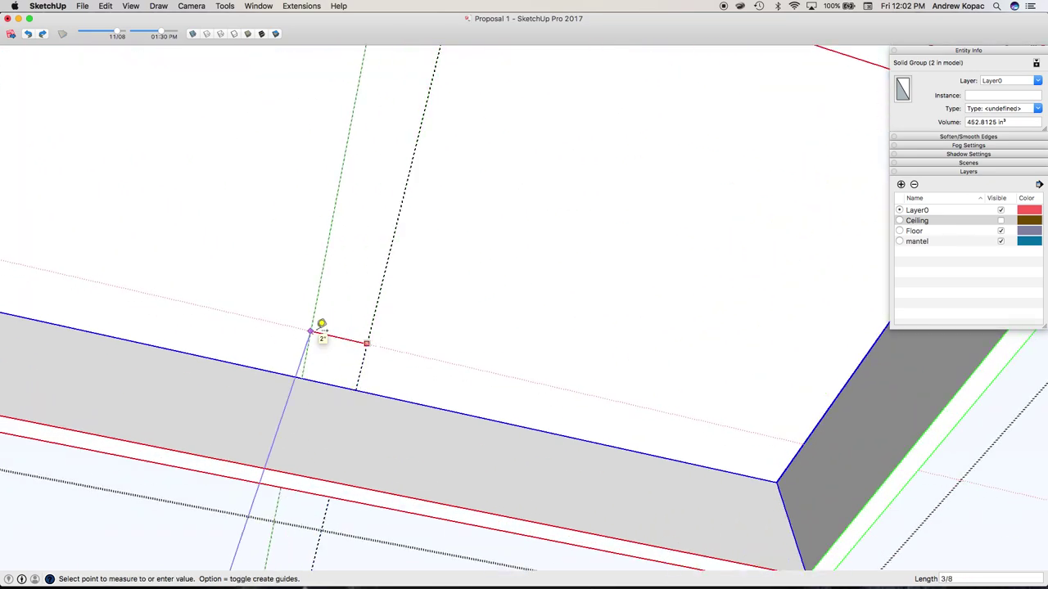
{"action": "type", "text": "3/8"}
{"action": "key", "text": "Return"}
{"action": "left_click", "coordinate": [365, 350]}
{"action": "type", "text": "3/8"}
{"action": "key", "text": "Return"}
Delete the grey top box and open the lower board group for editing
{"action": "key", "text": "space"}
{"action": "scroll", "coordinate": [326, 433], "scroll_direction": "down", "scroll_amount": 5}
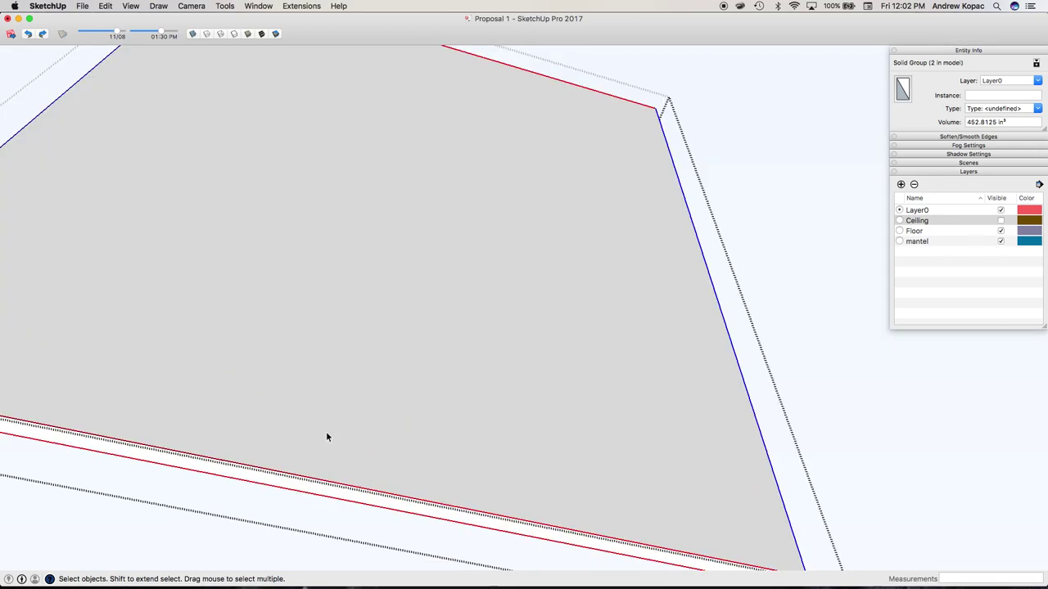
{"action": "triple_click", "coordinate": [326, 433]}
{"action": "key", "text": "Delete"}
{"action": "scroll", "coordinate": [378, 397], "scroll_direction": "down", "scroll_amount": 6}
{"action": "left_click", "coordinate": [366, 404]}
{"action": "left_click", "coordinate": [366, 404]}
{"action": "scroll", "coordinate": [366, 405], "scroll_direction": "up", "scroll_amount": 5}
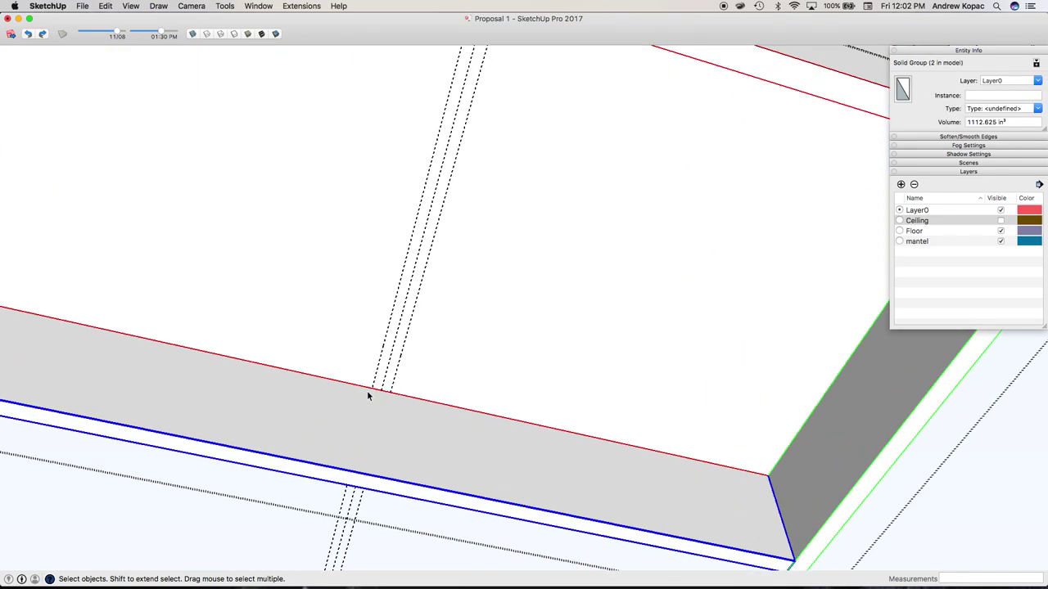
Push/pull the face between the guides into a divider slab and select it
{"action": "key", "text": "r"}
{"action": "left_click", "coordinate": [371, 387]}
{"action": "middle_click_drag", "start_coordinate": [431, 318], "coordinate": [456, 244]}
{"action": "scroll", "coordinate": [456, 176], "scroll_direction": "up", "scroll_amount": 8}
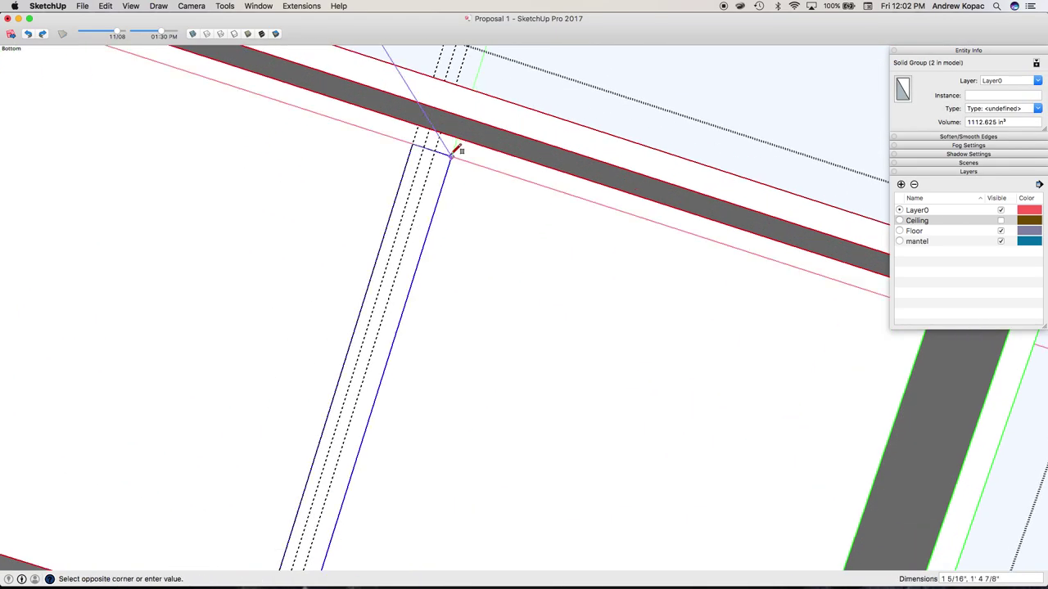
{"action": "key", "text": "Escape"}
{"action": "key", "text": "p"}
{"action": "left_click_drag", "start_coordinate": [434, 177], "coordinate": [449, 156]}
{"action": "key", "text": "space"}
{"action": "left_click", "coordinate": [410, 184]}
Move the divider slab to the left end of the kick rail
{"action": "middle_click_drag", "start_coordinate": [414, 182], "coordinate": [330, 398]}
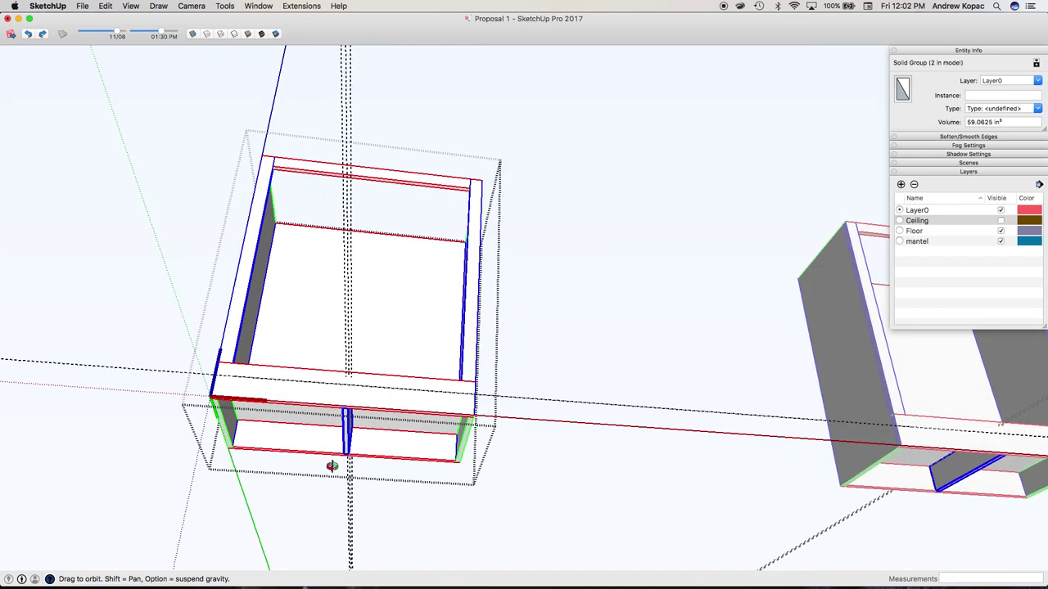
{"action": "scroll", "coordinate": [357, 437], "scroll_direction": "up", "scroll_amount": 10}
{"action": "scroll", "coordinate": [370, 418], "scroll_direction": "down", "scroll_amount": 5}
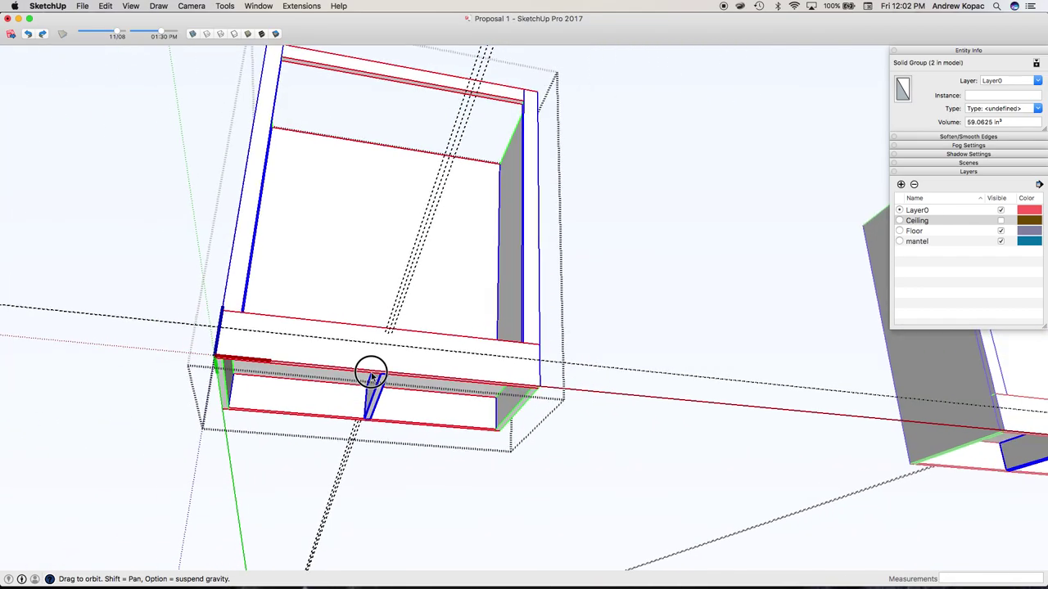
{"action": "scroll", "coordinate": [370, 410], "scroll_direction": "up", "scroll_amount": 5}
{"action": "key", "text": "m"}
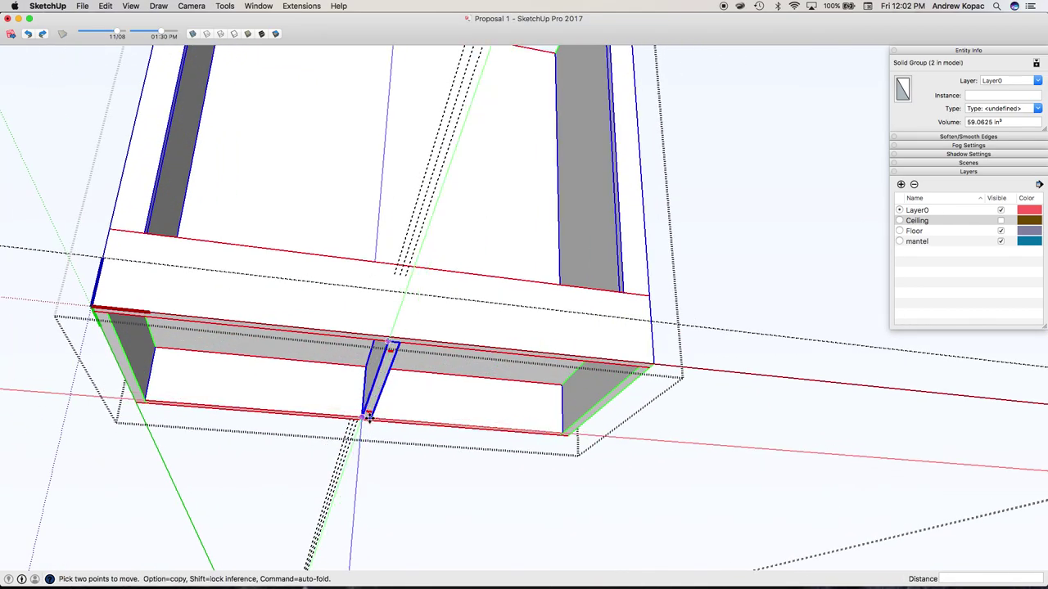
{"action": "left_click", "coordinate": [365, 417]}
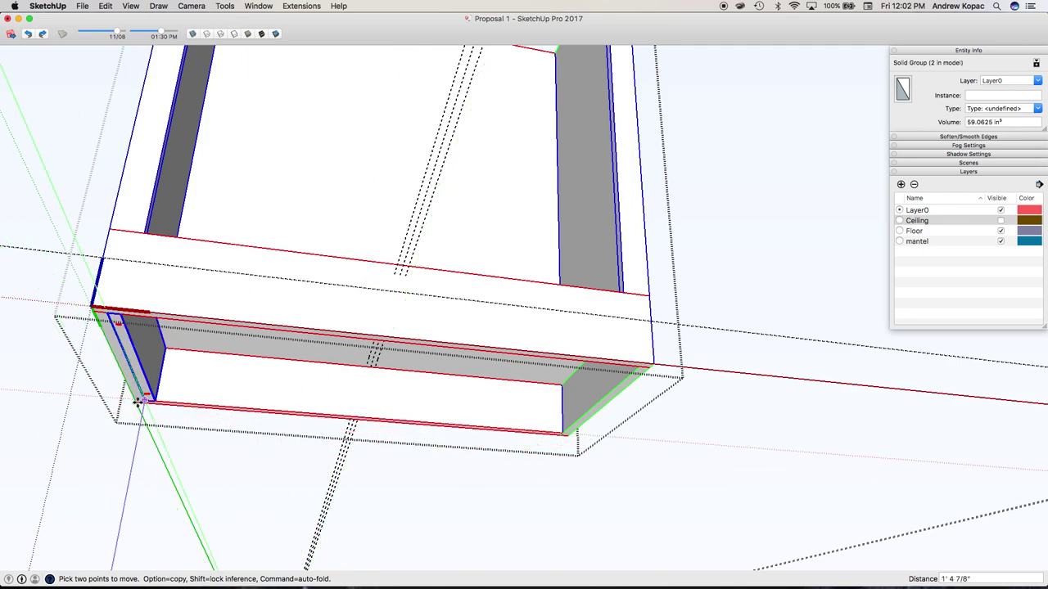
{"action": "scroll", "coordinate": [138, 401], "scroll_direction": "up", "scroll_amount": 5}
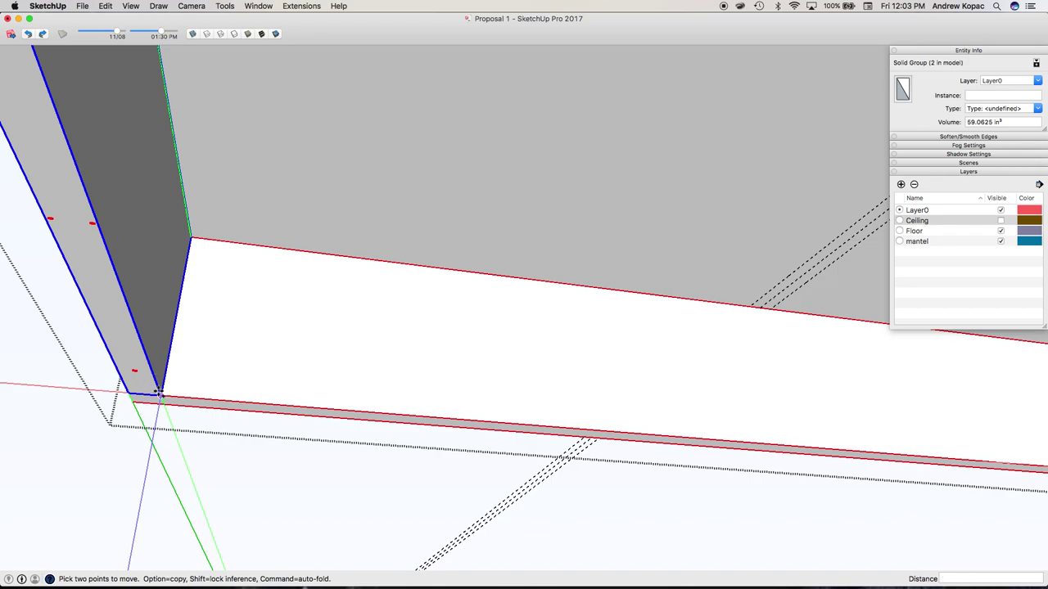
Copy the divider to the rail's right end and array copies with /2
{"action": "left_click", "coordinate": [160, 394]}
{"action": "key", "text": "alt"}
{"action": "scroll", "coordinate": [160, 394], "scroll_direction": "down", "scroll_amount": 8}
{"action": "scroll", "coordinate": [444, 393], "scroll_direction": "up", "scroll_amount": 8}
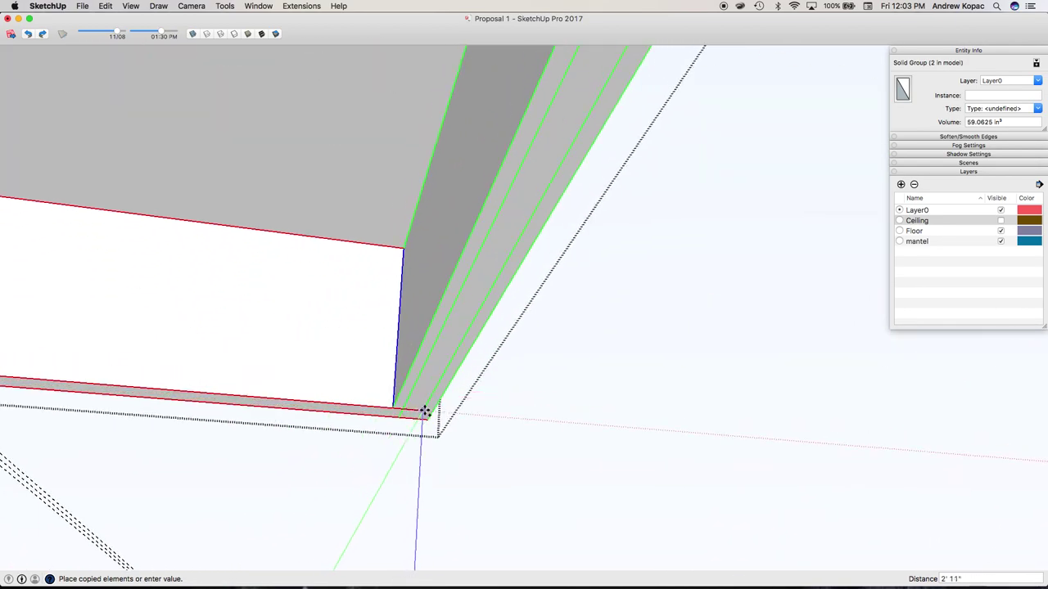
{"action": "left_click", "coordinate": [430, 414]}
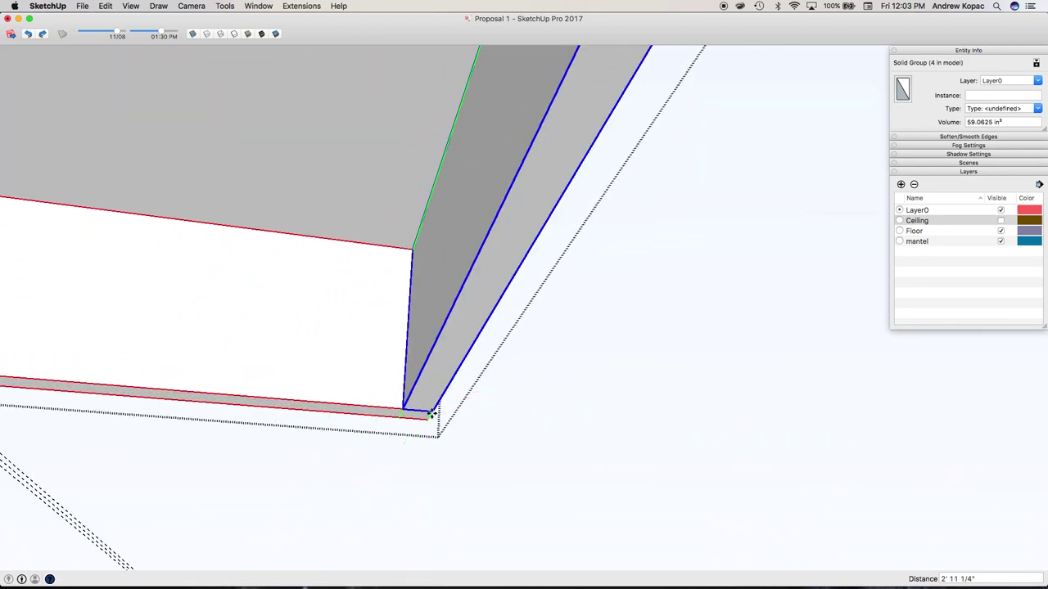
{"action": "type", "text": "/2"}
{"action": "key", "text": "Return"}
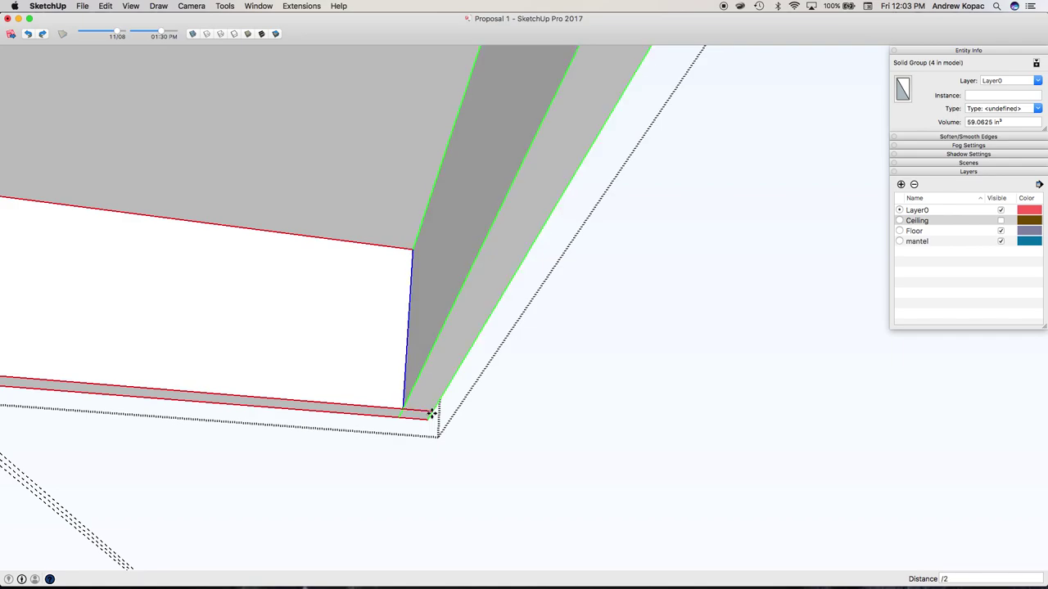
{"action": "scroll", "coordinate": [430, 415], "scroll_direction": "down", "scroll_amount": 5}
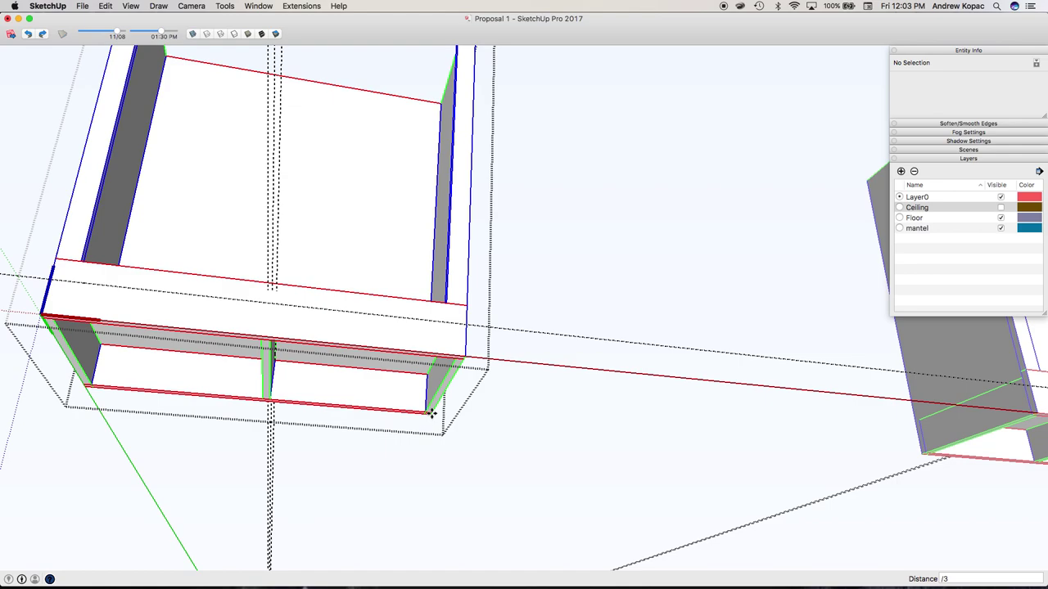
{"action": "key", "text": "Return"}
Try /6, /3 and /2 arrays, settling on /3 for two evenly spaced dividers
{"action": "type", "text": "/"}
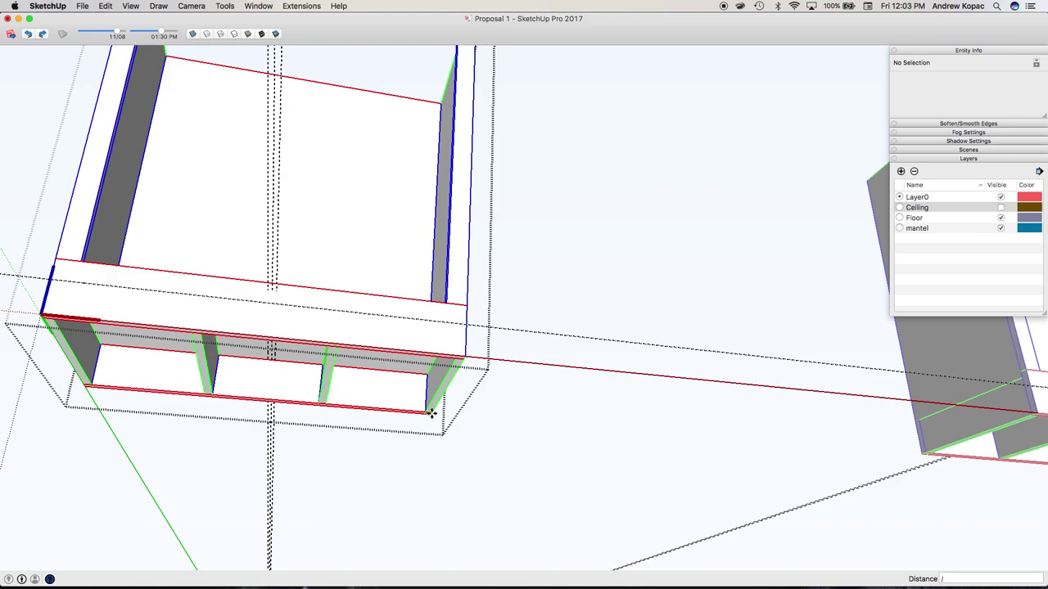
{"action": "type", "text": "6"}
{"action": "key", "text": "Return"}
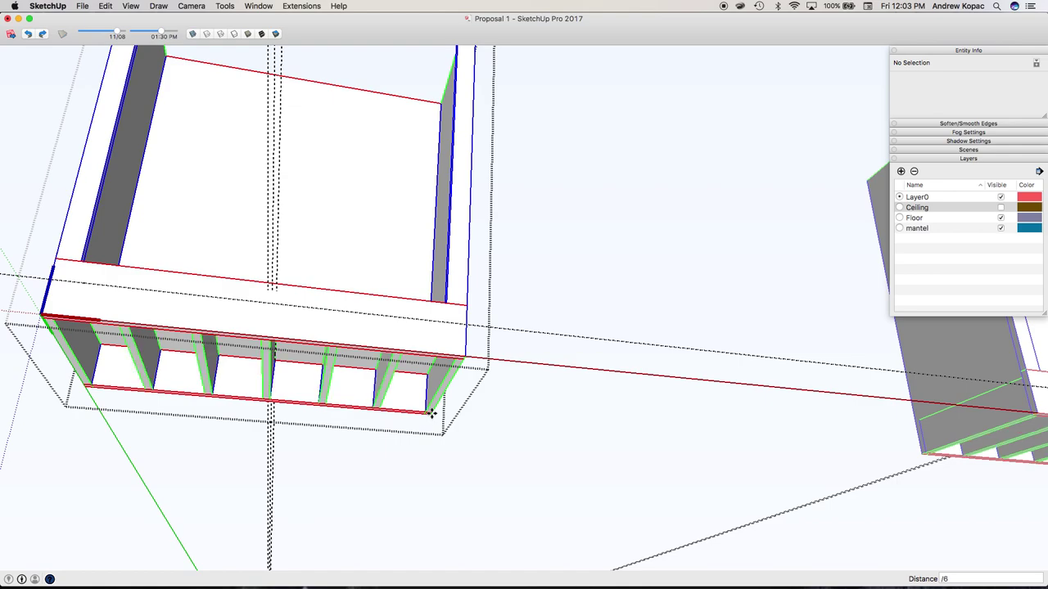
{"action": "type", "text": "/3"}
{"action": "key", "text": "Return"}
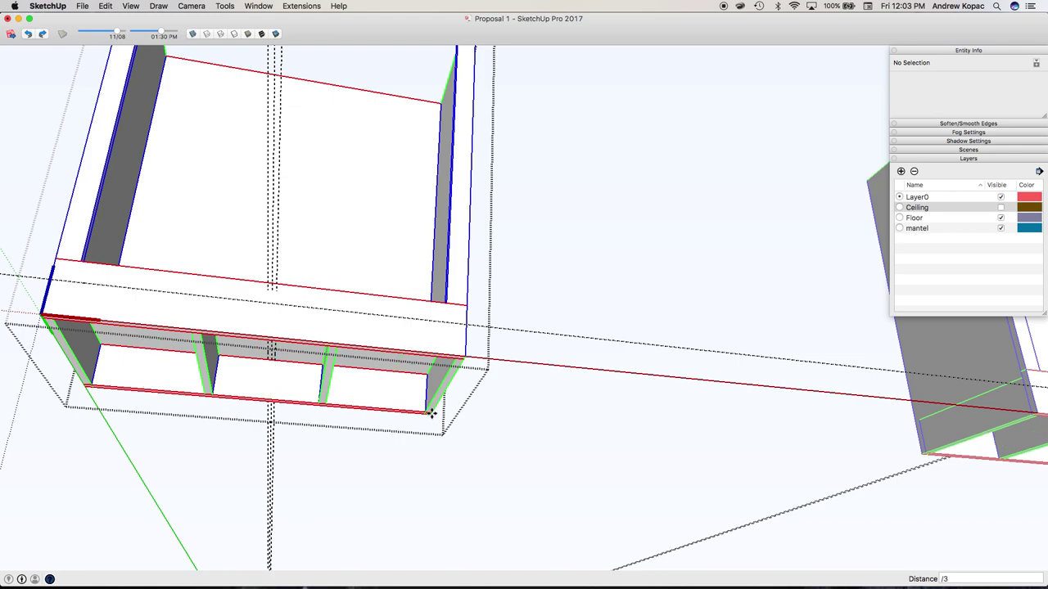
{"action": "type", "text": "/2"}
{"action": "key", "text": "Return"}
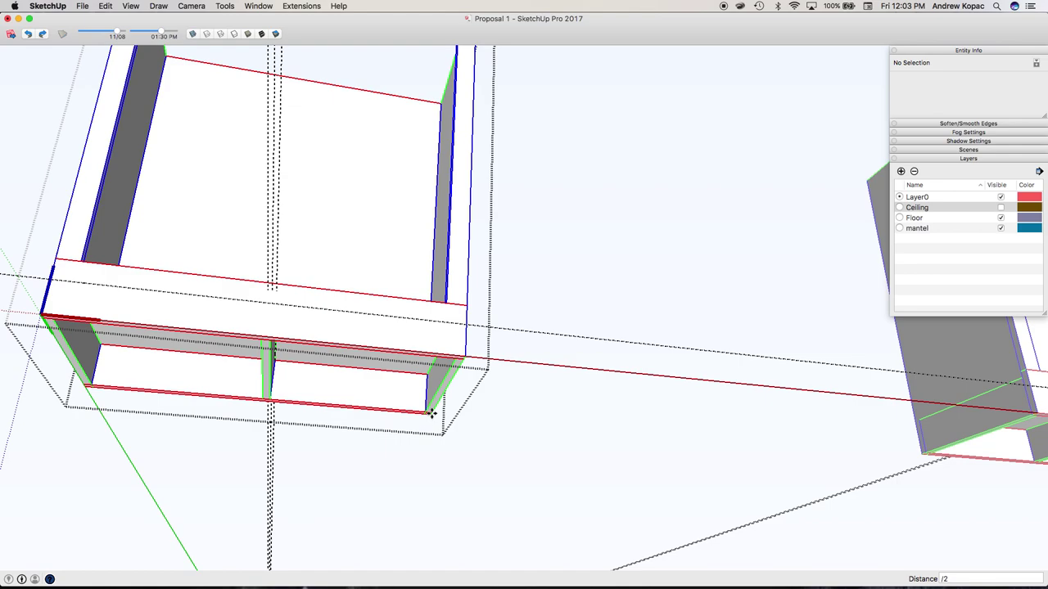
{"action": "type", "text": "/3"}
{"action": "key", "text": "Return"}
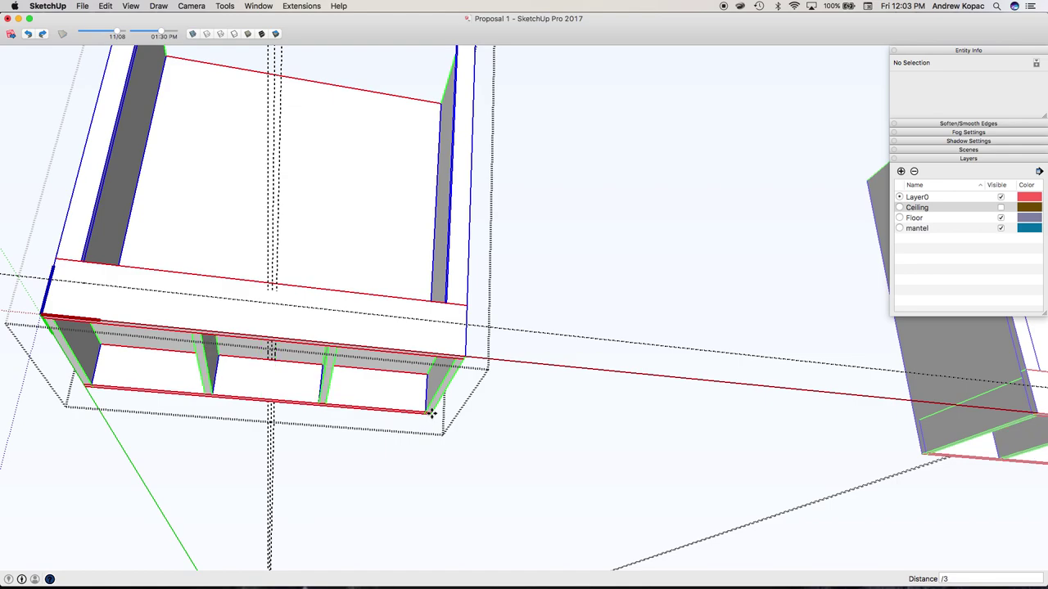
Delete the stray divider copy and close the cabinet group
{"action": "key", "text": "space"}
{"action": "left_click", "coordinate": [210, 377]}
{"action": "left_click", "coordinate": [216, 384]}
{"action": "key", "text": "alt"}
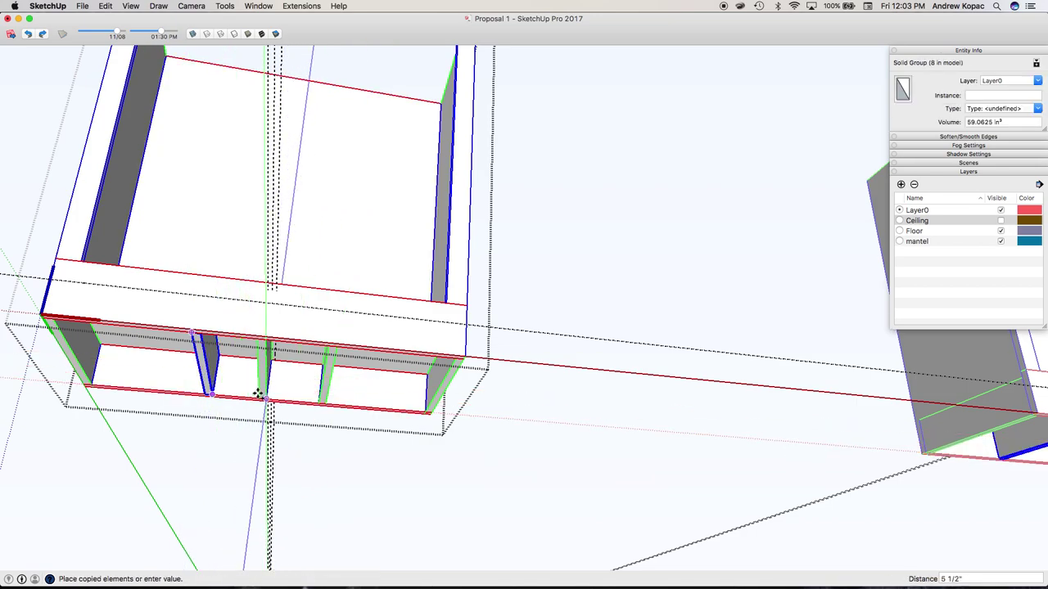
{"action": "left_click", "coordinate": [257, 394]}
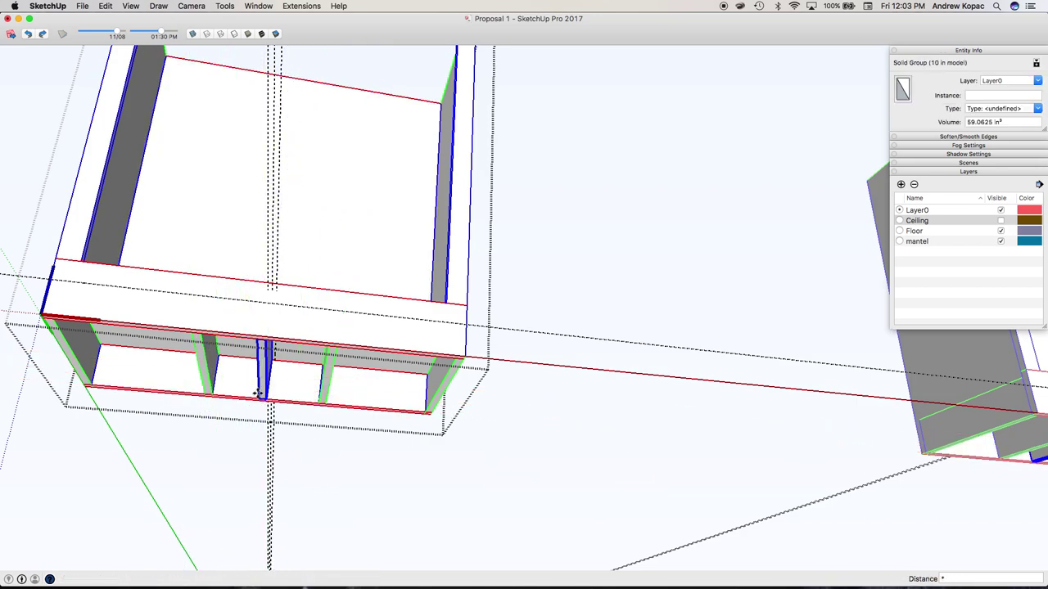
{"action": "key", "text": "Delete"}
{"action": "middle_click_drag", "start_coordinate": [257, 394], "coordinate": [239, 451]}
{"action": "key", "text": "space"}
{"action": "key", "text": "Escape"}
{"action": "key", "text": "Escape"}
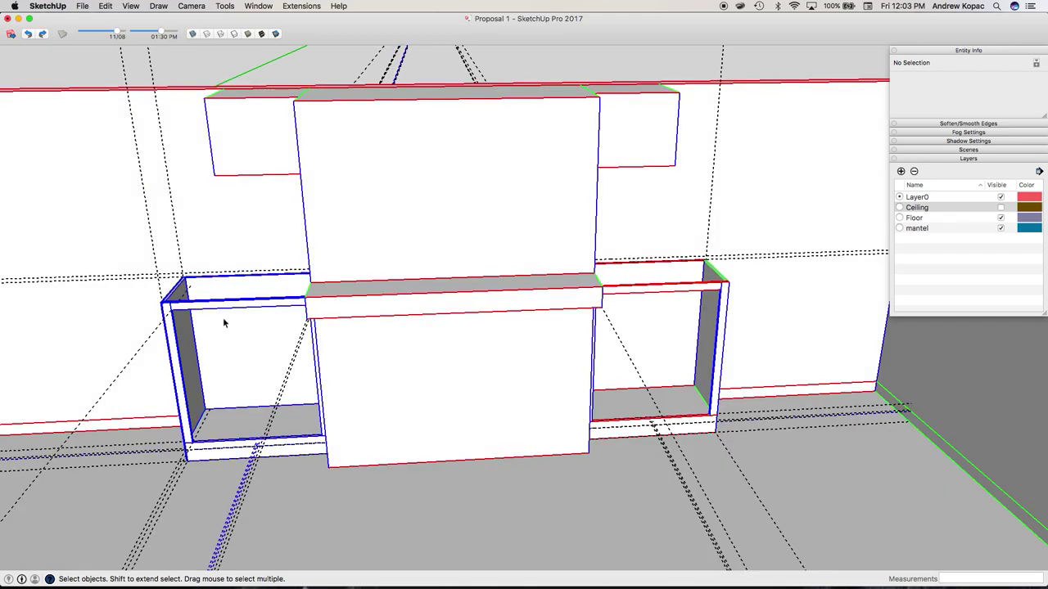
Draw a rectangle across the left cabinet's top and push/pull it upward
{"action": "left_click", "coordinate": [207, 284]}
{"action": "middle_click_drag", "start_coordinate": [206, 283], "coordinate": [278, 299]}
{"action": "scroll", "coordinate": [134, 320], "scroll_direction": "up", "scroll_amount": 5}
{"action": "middle_click_drag", "start_coordinate": [133, 320], "coordinate": [158, 357]}
{"action": "key", "text": "r"}
{"action": "left_click", "coordinate": [181, 309]}
{"action": "left_click", "coordinate": [762, 314]}
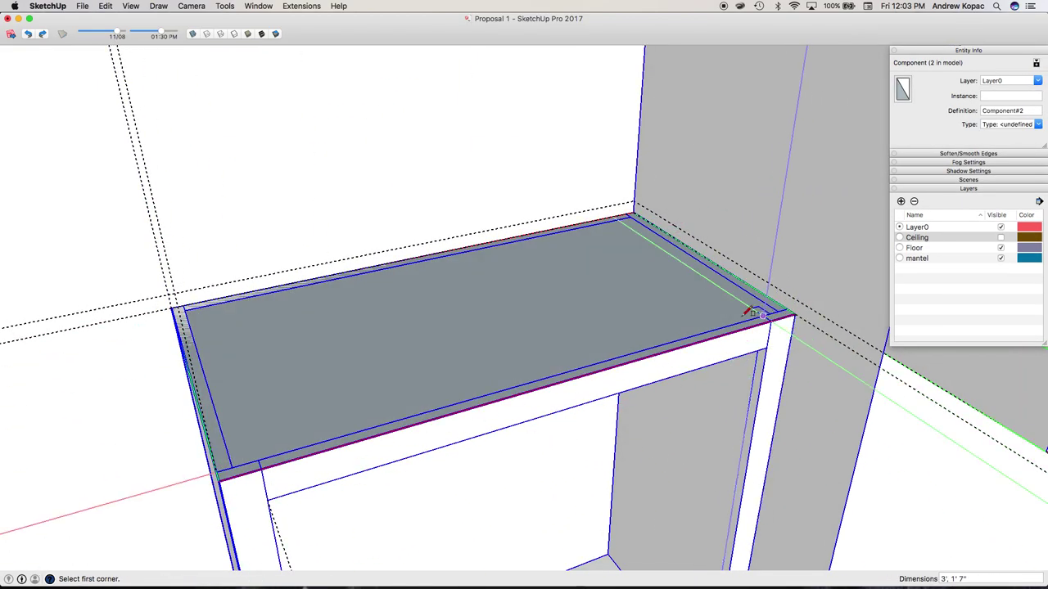
{"action": "scroll", "coordinate": [762, 314], "scroll_direction": "up", "scroll_amount": 3}
{"action": "key", "text": "p"}
{"action": "left_click", "coordinate": [680, 311]}
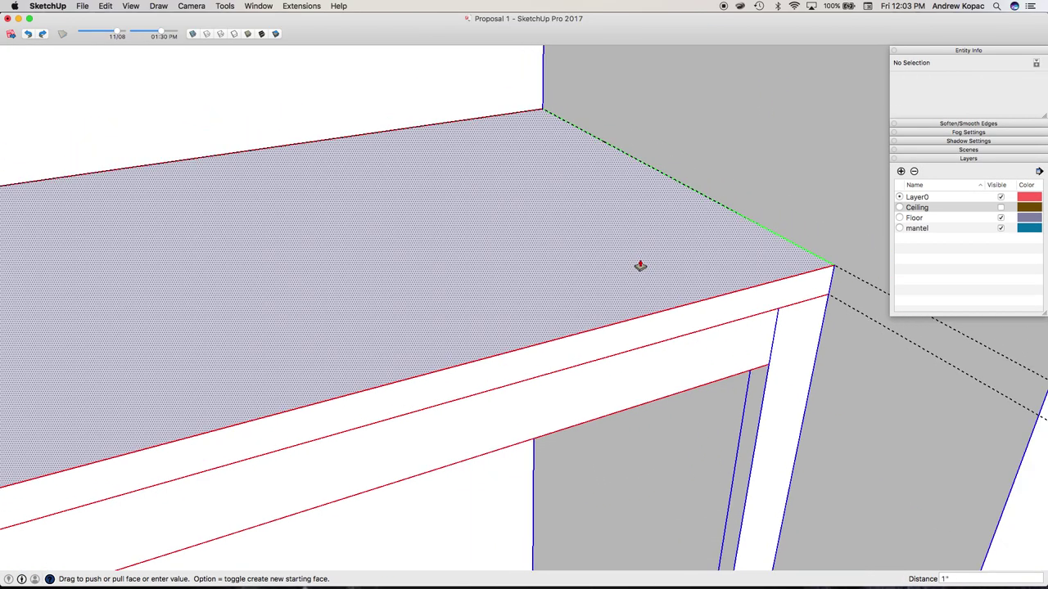
{"action": "scroll", "coordinate": [640, 266], "scroll_direction": "down", "scroll_amount": 4}
Pull the top's left end and front face out 1" each for the overhang
{"action": "key", "text": "o"}
{"action": "scroll", "coordinate": [505, 294], "scroll_direction": "down", "scroll_amount": 5}
{"action": "left_click_drag", "start_coordinate": [512, 344], "coordinate": [540, 255]}
{"action": "scroll", "coordinate": [358, 336], "scroll_direction": "up", "scroll_amount": 6}
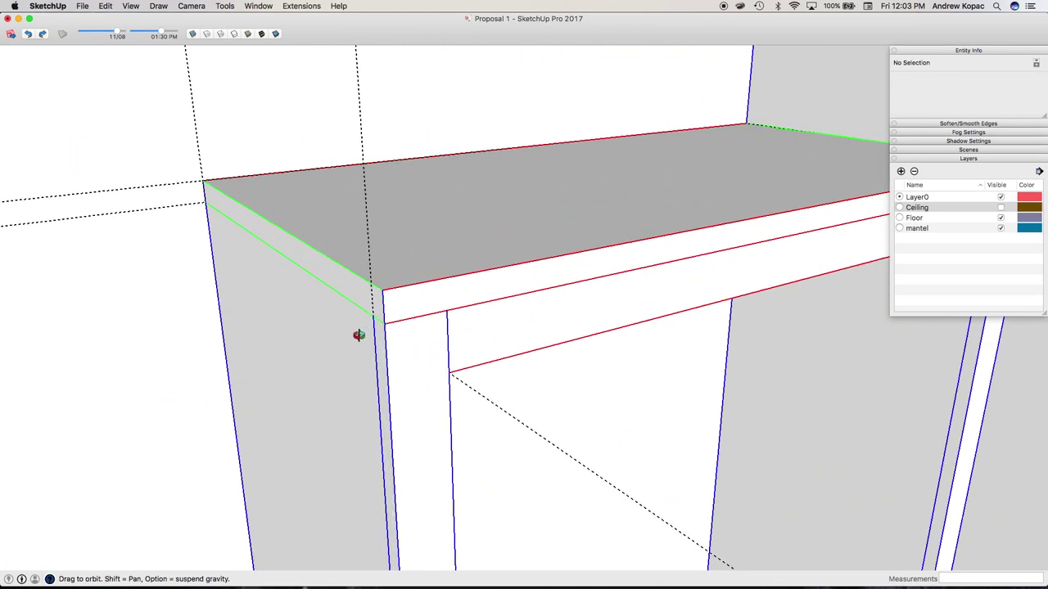
{"action": "middle_click_drag", "start_coordinate": [358, 336], "coordinate": [353, 227]}
{"action": "scroll", "coordinate": [352, 238], "scroll_direction": "up", "scroll_amount": 2}
{"action": "key", "text": "p"}
{"action": "left_click", "coordinate": [328, 237]}
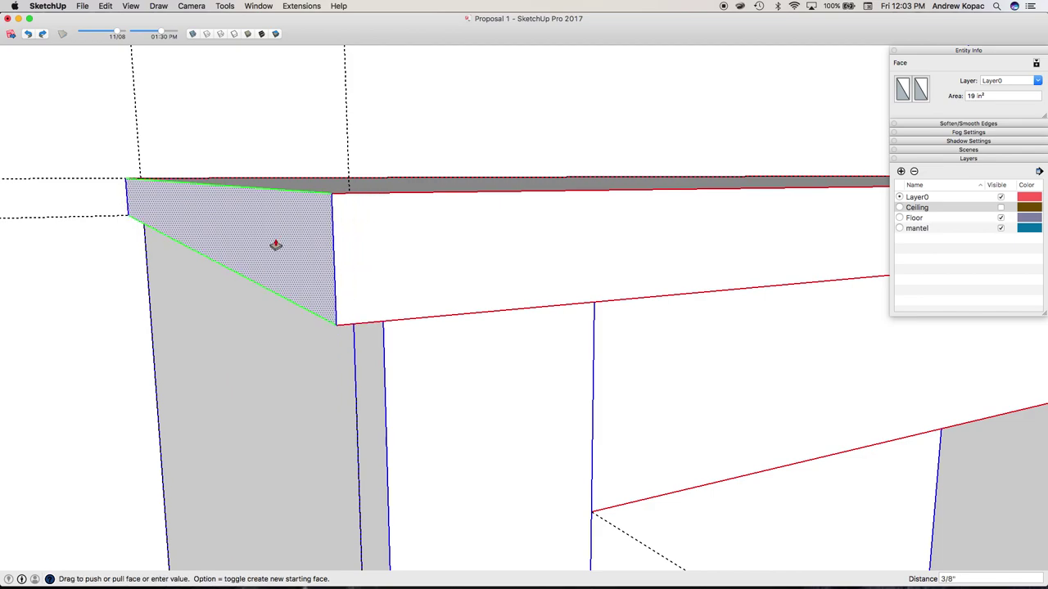
{"action": "type", "text": "1"}
{"action": "key", "text": "Return"}
{"action": "left_click", "coordinate": [353, 257]}
{"action": "type", "text": "1"}
{"action": "key", "text": "Return"}
Group the cabinet top, cut it, and paste it in place inside the cabinet group
{"action": "key", "text": "space"}
{"action": "triple_click", "coordinate": [355, 241]}
{"action": "key", "text": "super+g"}
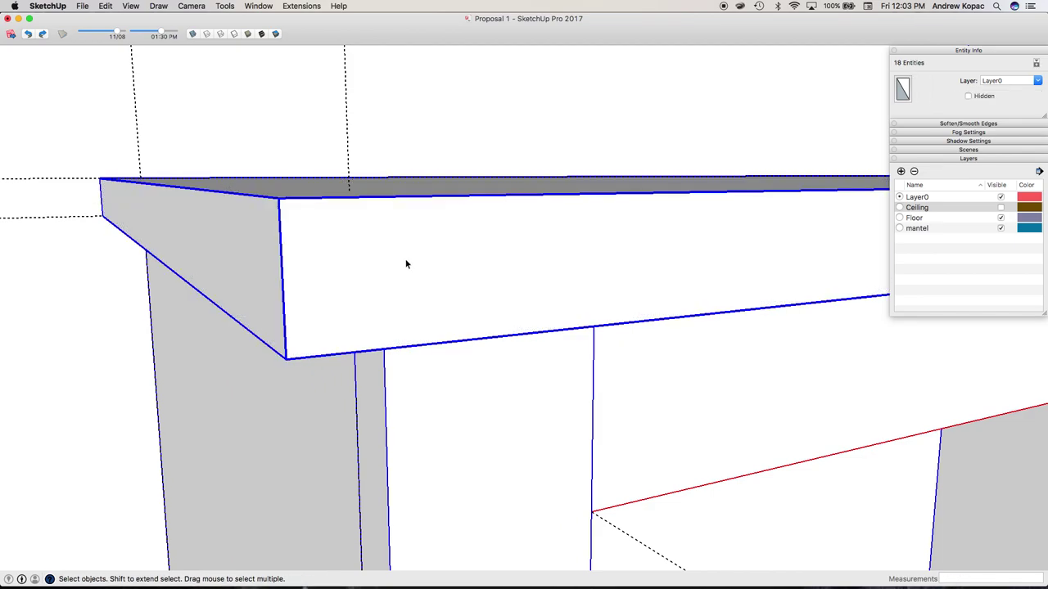
{"action": "key", "text": "super+e"}
{"action": "double_click", "coordinate": [367, 317]}
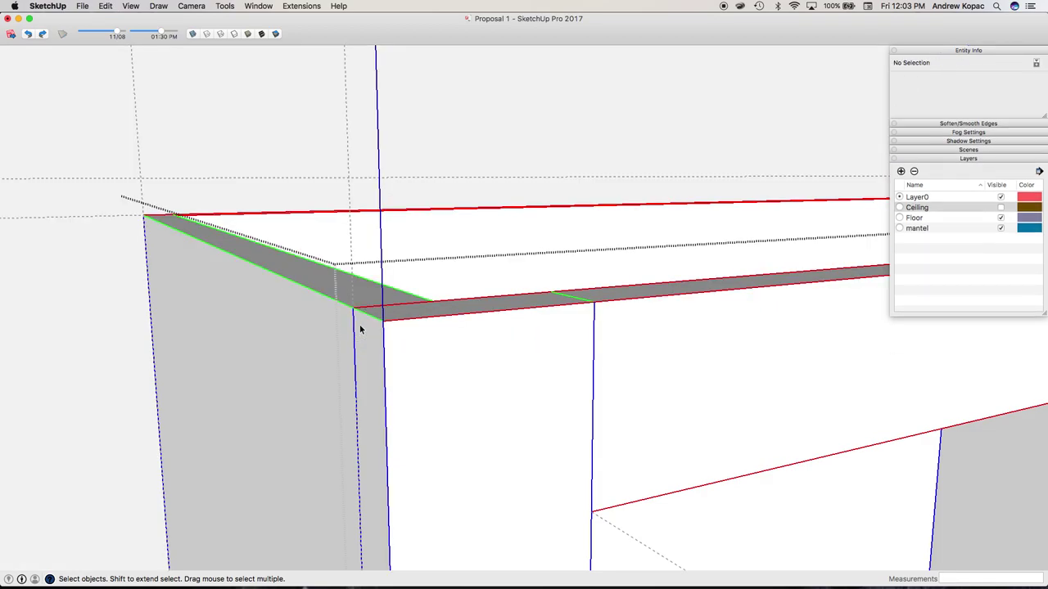
{"action": "key", "text": "super+shift+v"}
{"action": "scroll", "coordinate": [356, 280], "scroll_direction": "down", "scroll_amount": 3}
{"action": "middle_click_drag", "start_coordinate": [355, 284], "coordinate": [505, 223]}
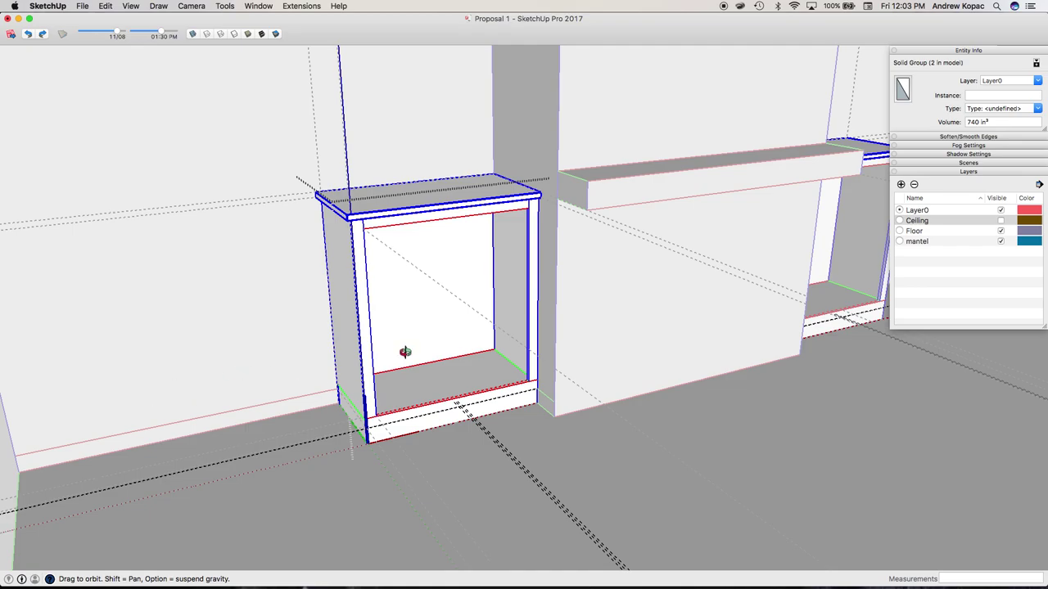
{"action": "scroll", "coordinate": [405, 352], "scroll_direction": "up", "scroll_amount": 10}
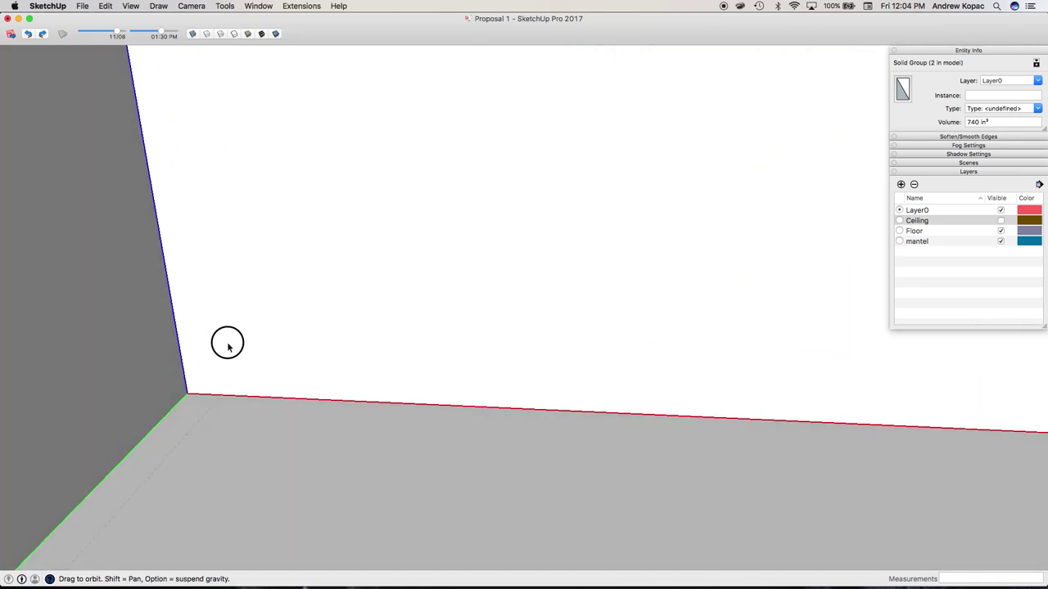
{"action": "scroll", "coordinate": [305, 336], "scroll_direction": "down", "scroll_amount": 5}
{"action": "middle_click_drag", "start_coordinate": [306, 337], "coordinate": [345, 361]}
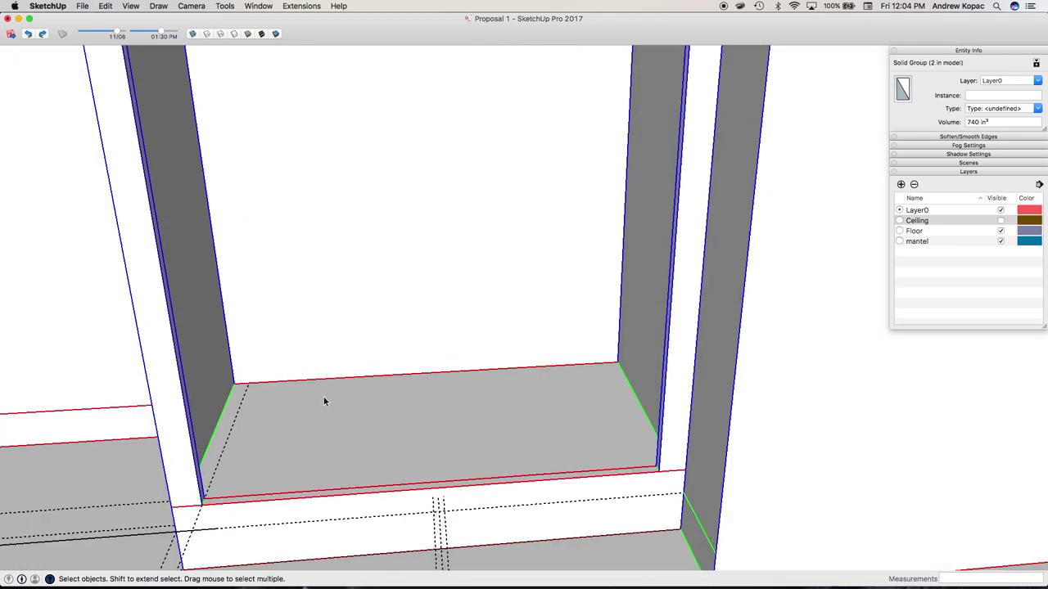
Draw a rectangle filling the cabinet opening
{"action": "key", "text": "Escape"}
{"action": "scroll", "coordinate": [303, 393], "scroll_direction": "down", "scroll_amount": 5}
{"action": "scroll", "coordinate": [302, 396], "scroll_direction": "up", "scroll_amount": 4}
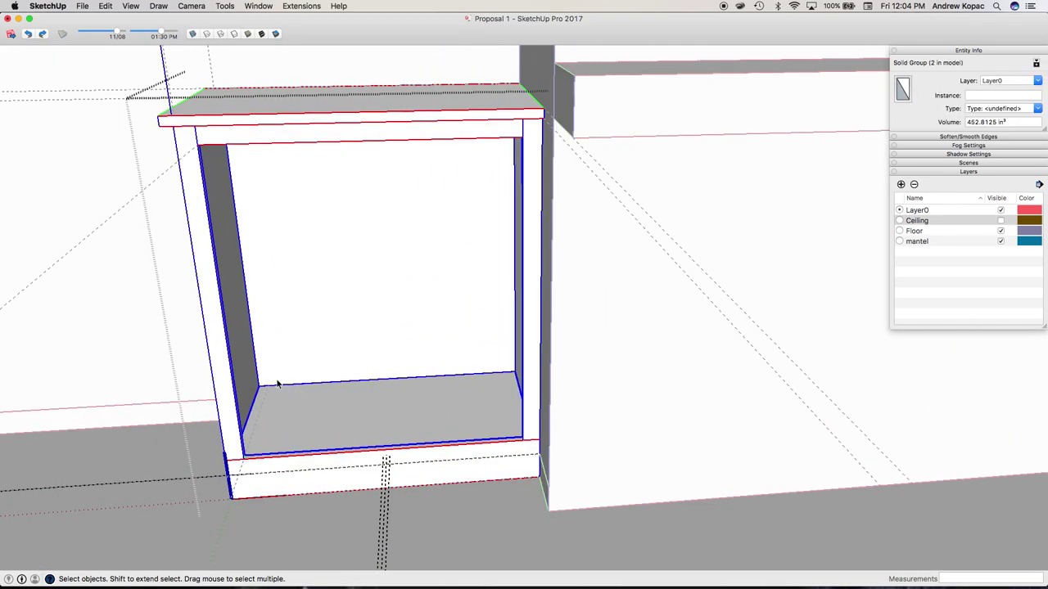
{"action": "key", "text": "r"}
{"action": "middle_click_drag", "start_coordinate": [363, 421], "coordinate": [428, 318]}
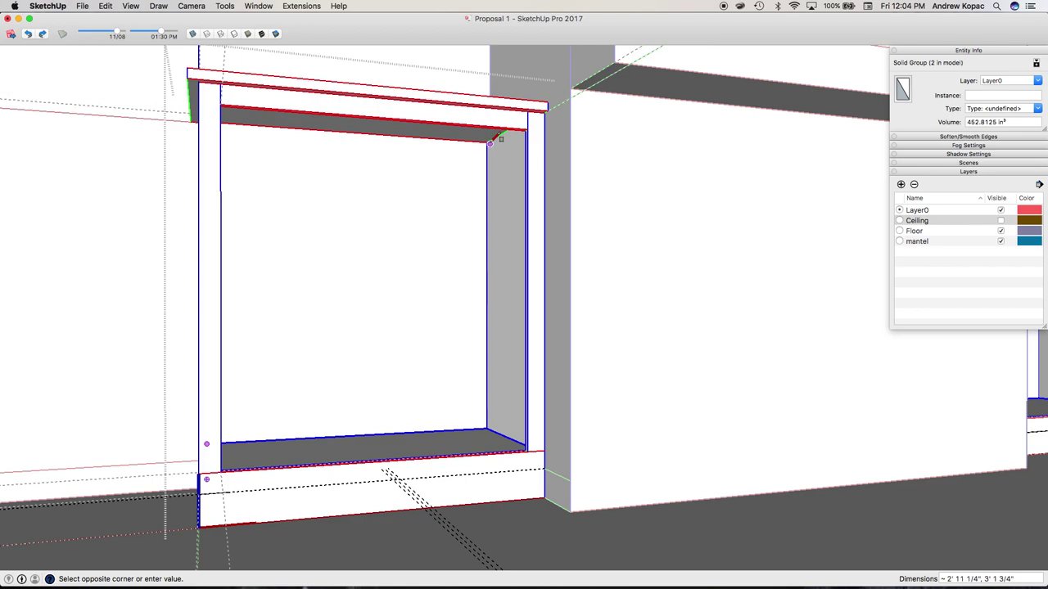
{"action": "left_click", "coordinate": [486, 141]}
Push/pull the opening rectangle into a 3/4" panel and group it
{"action": "scroll", "coordinate": [451, 182], "scroll_direction": "up", "scroll_amount": 5}
{"action": "key", "text": "p"}
{"action": "left_click", "coordinate": [466, 199]}
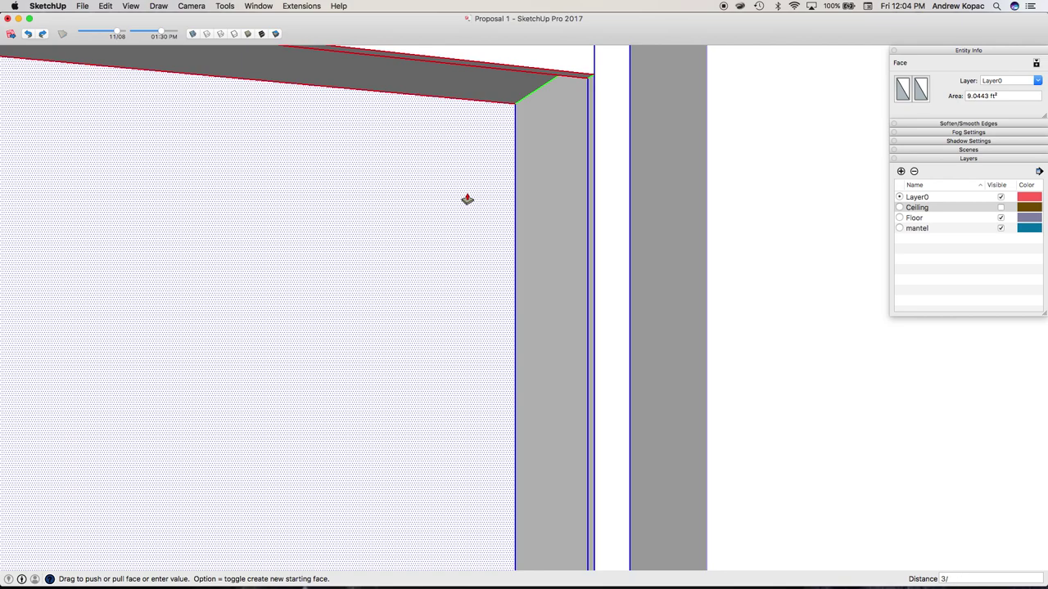
{"action": "type", "text": "4"}
{"action": "key", "text": "Return"}
{"action": "triple_click", "coordinate": [460, 197]}
{"action": "key", "text": "super+g"}
{"action": "scroll", "coordinate": [557, 127], "scroll_direction": "down", "scroll_amount": 10}
{"action": "middle_click_drag", "start_coordinate": [558, 127], "coordinate": [343, 347]}
{"action": "scroll", "coordinate": [343, 346], "scroll_direction": "down", "scroll_amount": 3}
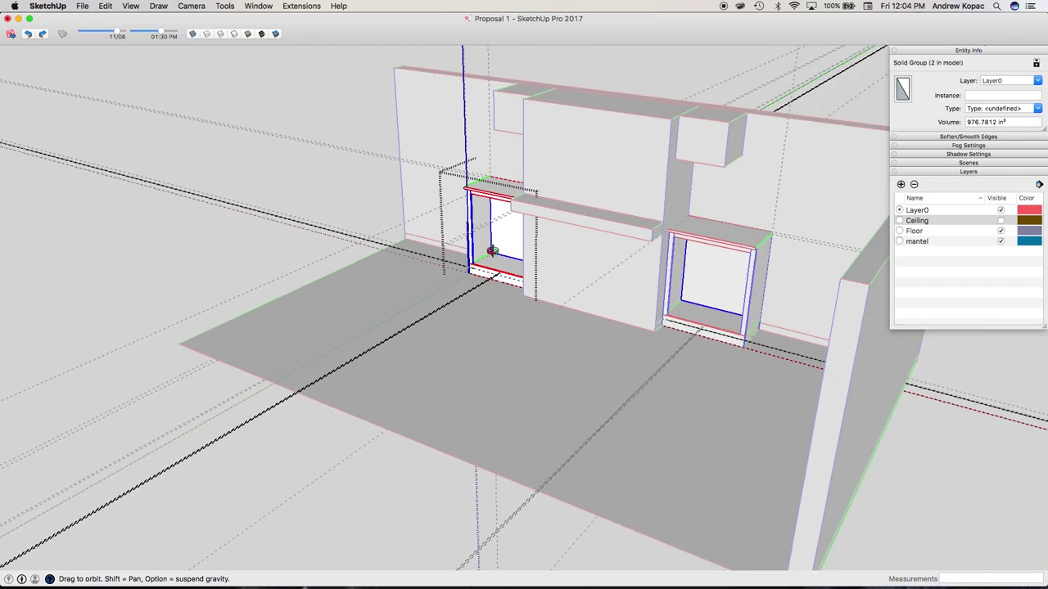
Place guides on the wall from the corner edge, left edge and floor edge
{"action": "scroll", "coordinate": [491, 250], "scroll_direction": "up", "scroll_amount": 6}
{"action": "key", "text": "t"}
{"action": "left_click", "coordinate": [426, 227]}
{"action": "left_click", "coordinate": [370, 242]}
{"action": "middle_click_drag", "start_coordinate": [519, 276], "coordinate": [159, 254]}
{"action": "left_click", "coordinate": [166, 273]}
{"action": "left_click", "coordinate": [244, 271]}
{"action": "left_click", "coordinate": [324, 360]}
{"action": "left_click", "coordinate": [328, 245]}
Add a guide just below the underside of the cabinet top
{"action": "middle_click_drag", "start_coordinate": [322, 269], "coordinate": [591, 173]}
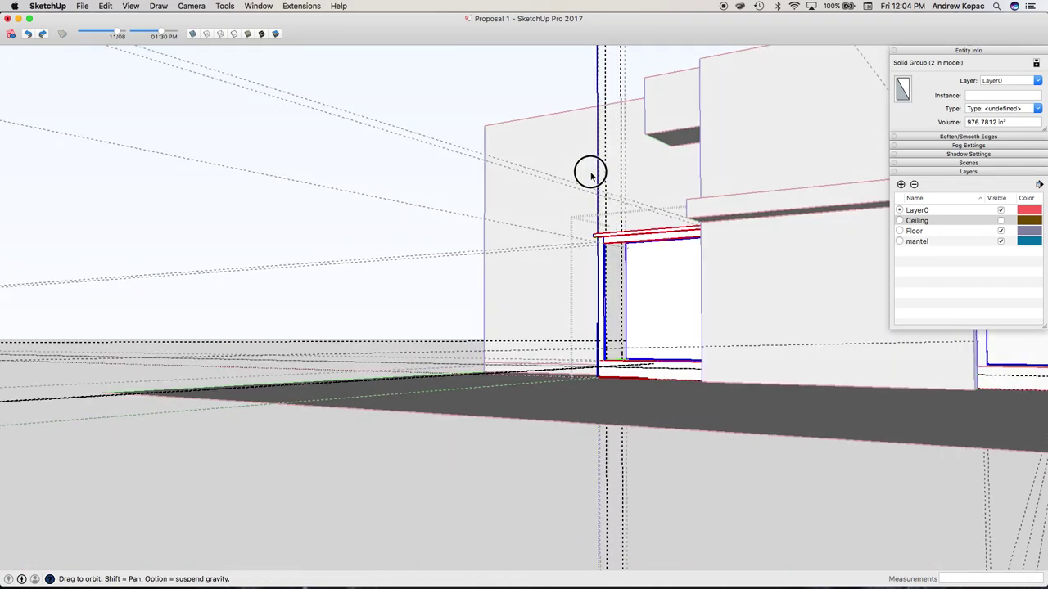
{"action": "scroll", "coordinate": [618, 240], "scroll_direction": "up", "scroll_amount": 5}
{"action": "scroll", "coordinate": [652, 308], "scroll_direction": "up", "scroll_amount": 4}
{"action": "middle_click_drag", "start_coordinate": [653, 309], "coordinate": [611, 278]}
{"action": "scroll", "coordinate": [589, 253], "scroll_direction": "down", "scroll_amount": 6}
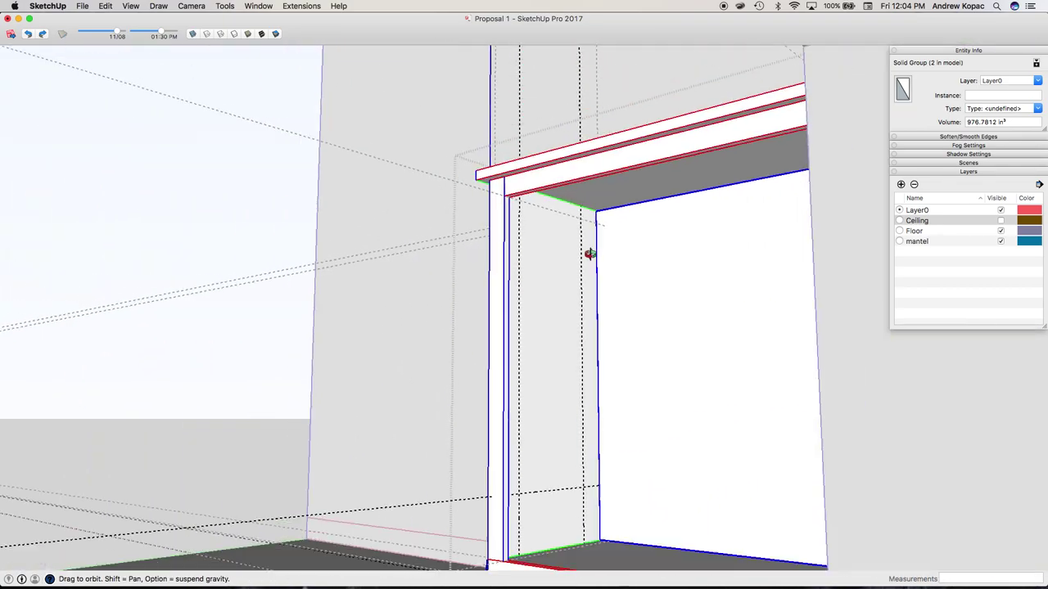
{"action": "scroll", "coordinate": [591, 239], "scroll_direction": "up", "scroll_amount": 5}
{"action": "left_click", "coordinate": [550, 197]}
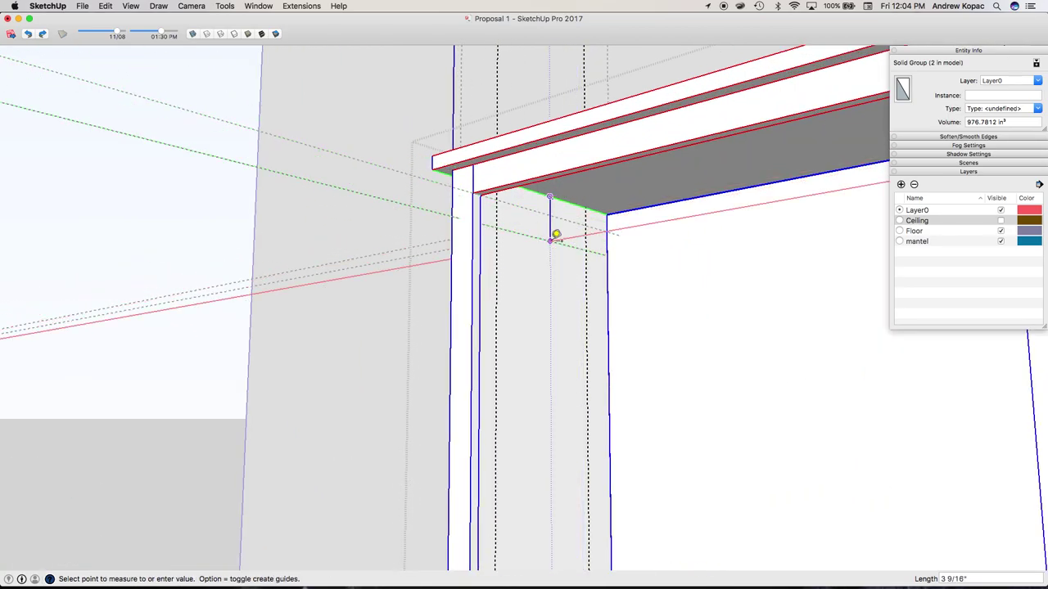
{"action": "left_click", "coordinate": [555, 237]}
{"action": "scroll", "coordinate": [556, 234], "scroll_direction": "down", "scroll_amount": 5}
{"action": "middle_click_drag", "start_coordinate": [565, 264], "coordinate": [484, 351]}
Start a circle centred on the guide intersection, replacing a misplaced first attempt
{"action": "key", "text": "c"}
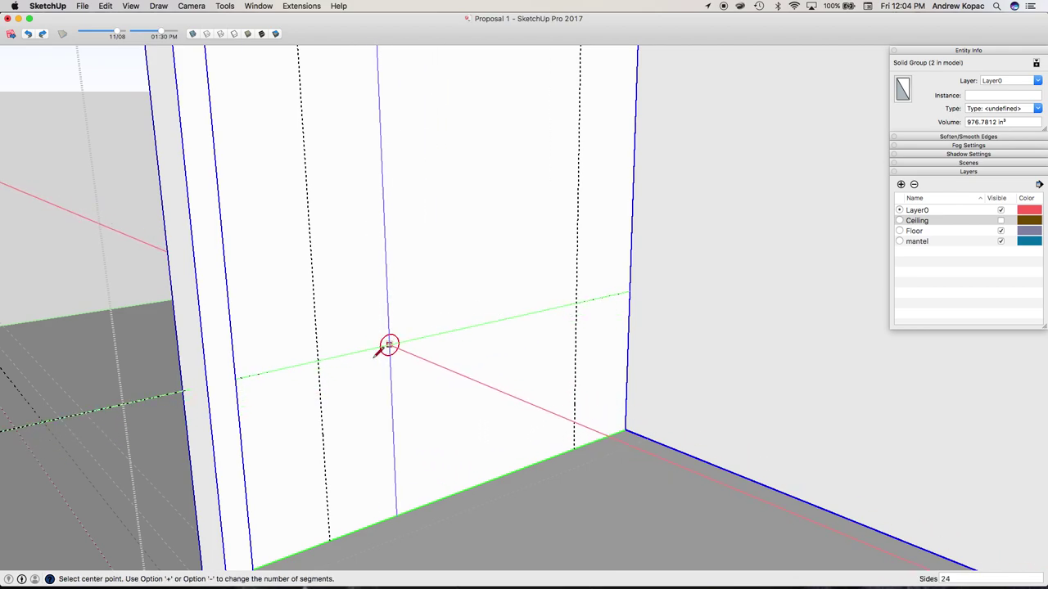
{"action": "left_click", "coordinate": [317, 423]}
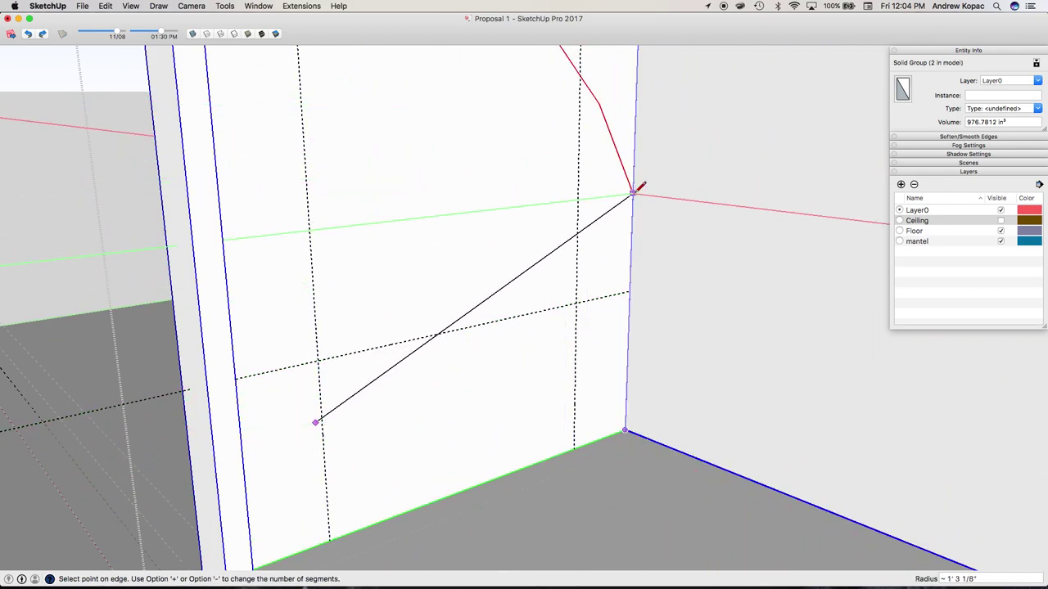
{"action": "key", "text": "Escape"}
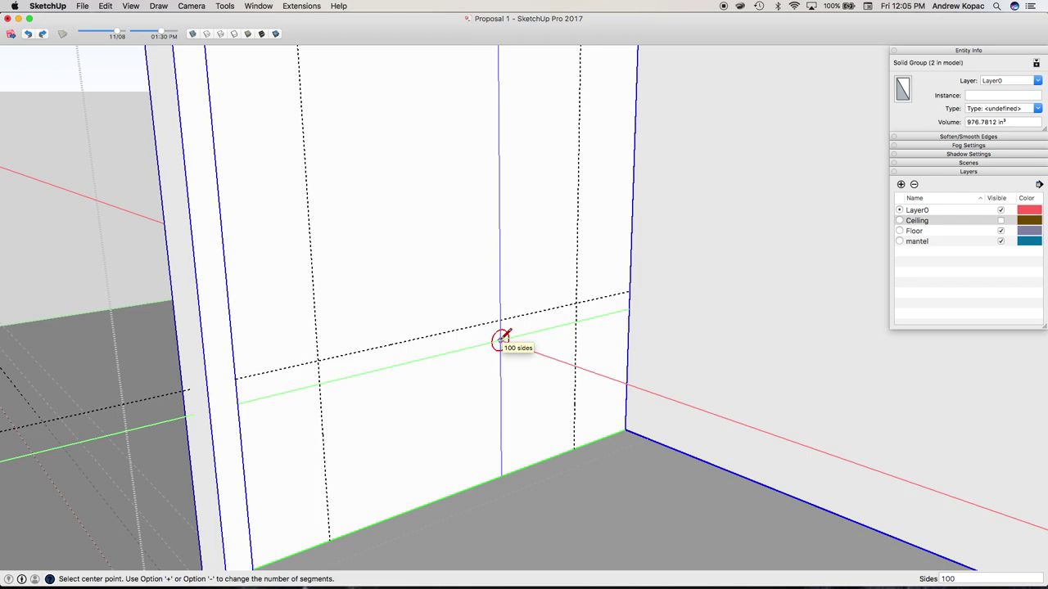
{"action": "left_click", "coordinate": [317, 361]}
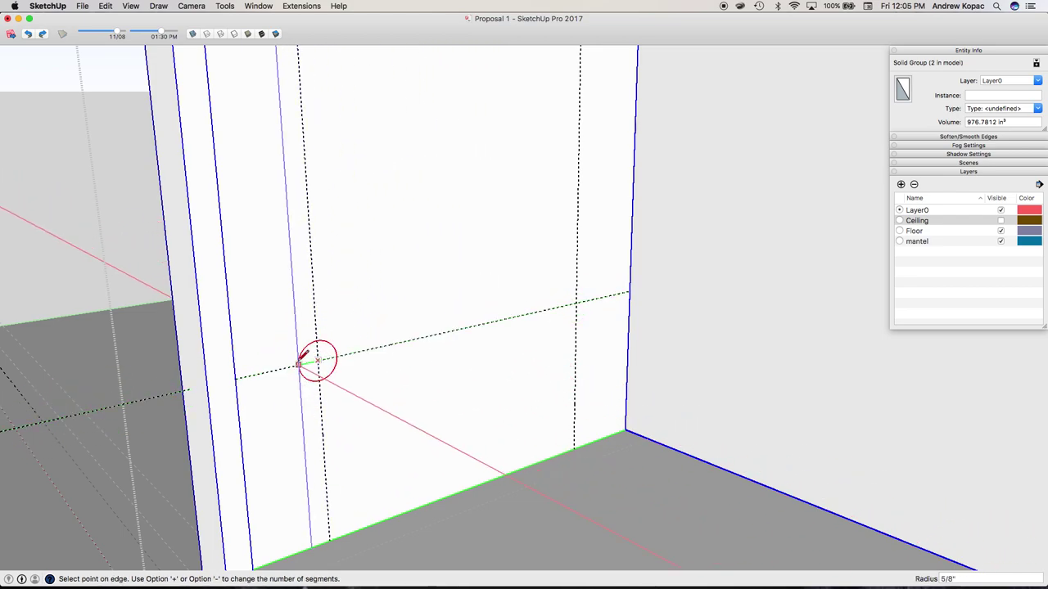
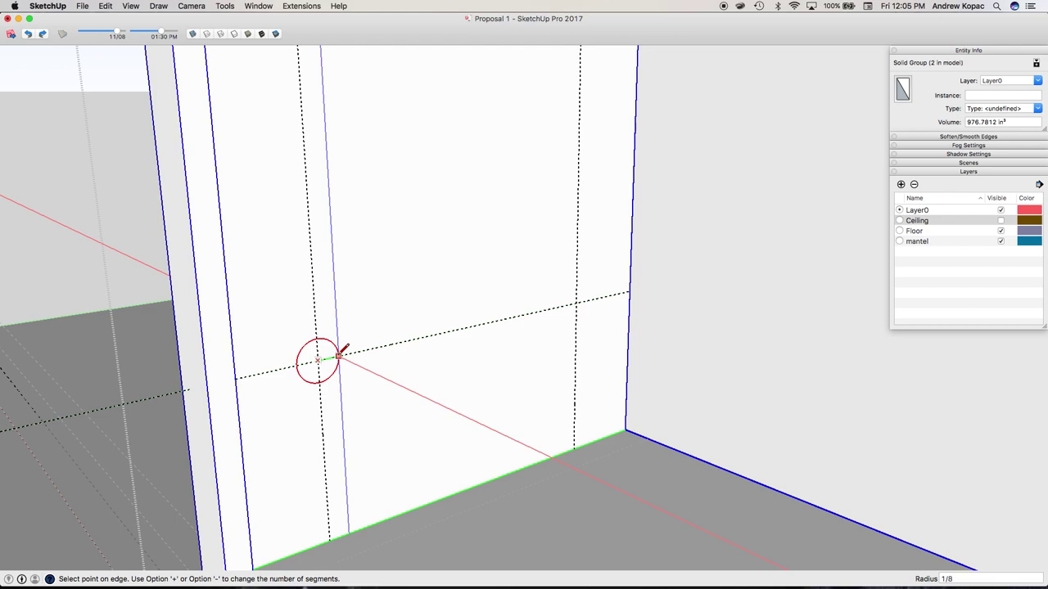
Finish the 1/8" radius circle at the guide crossing and dismiss the segments warning
{"action": "left_click", "coordinate": [338, 354]}
{"action": "left_click", "coordinate": [604, 205]}
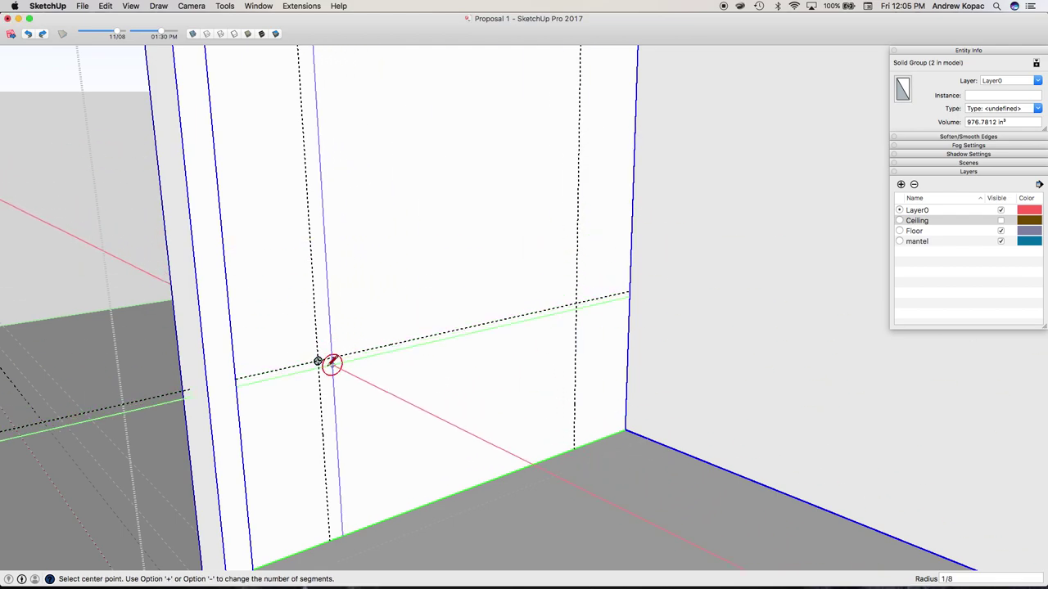
{"action": "scroll", "coordinate": [334, 357], "scroll_direction": "up", "scroll_amount": 6}
Copy the circle from its centre to the other guide crossing
{"action": "key", "text": "space"}
{"action": "double_click", "coordinate": [293, 342]}
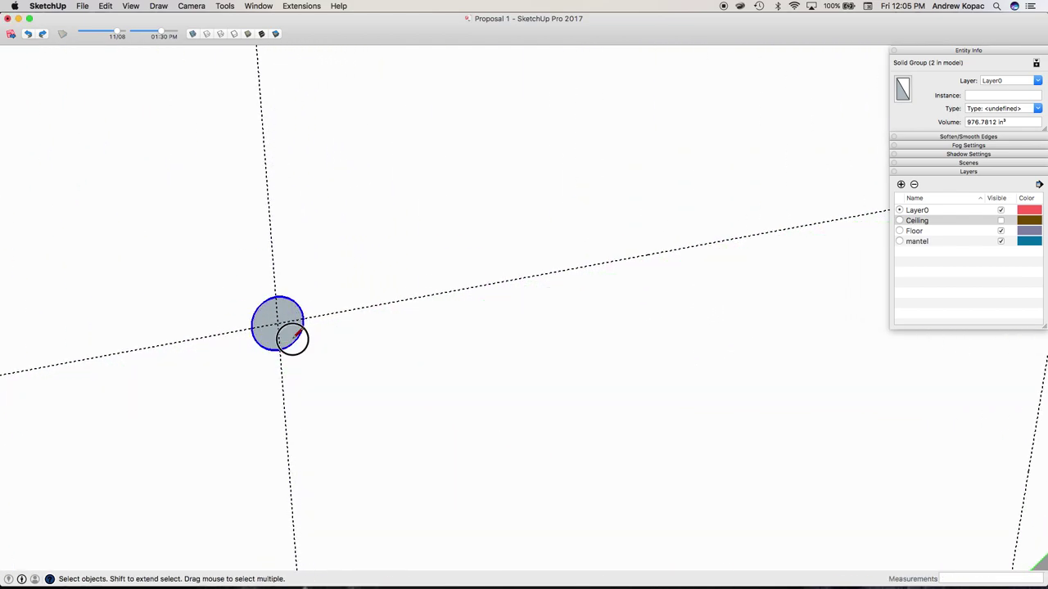
{"action": "left_click", "coordinate": [277, 325]}
{"action": "key", "text": "alt"}
{"action": "scroll", "coordinate": [271, 320], "scroll_direction": "down", "scroll_amount": 8}
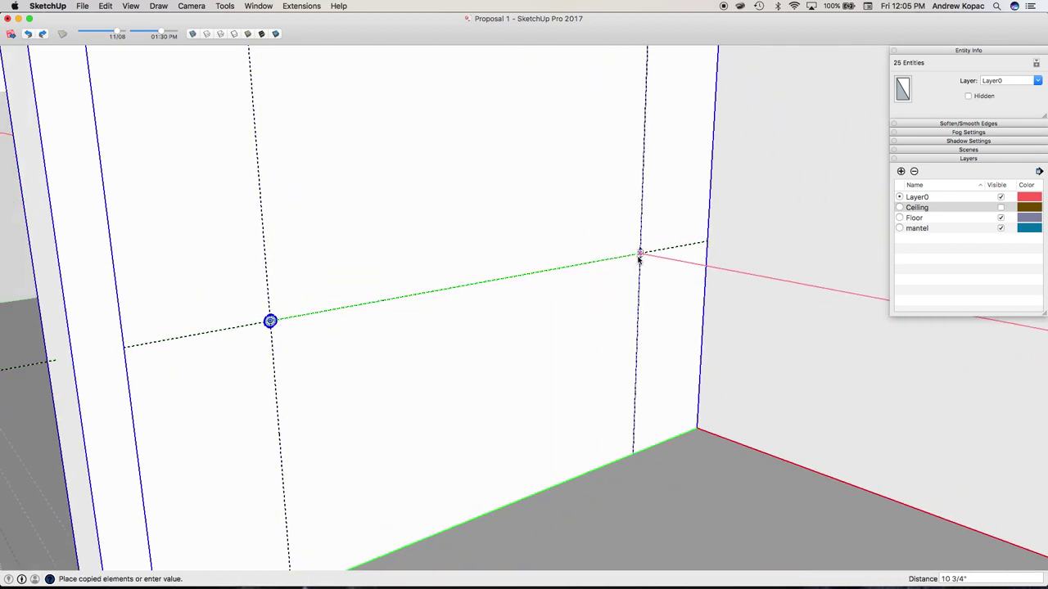
{"action": "scroll", "coordinate": [639, 257], "scroll_direction": "up", "scroll_amount": 8}
{"action": "left_click", "coordinate": [639, 246]}
{"action": "scroll", "coordinate": [638, 241], "scroll_direction": "down", "scroll_amount": 8}
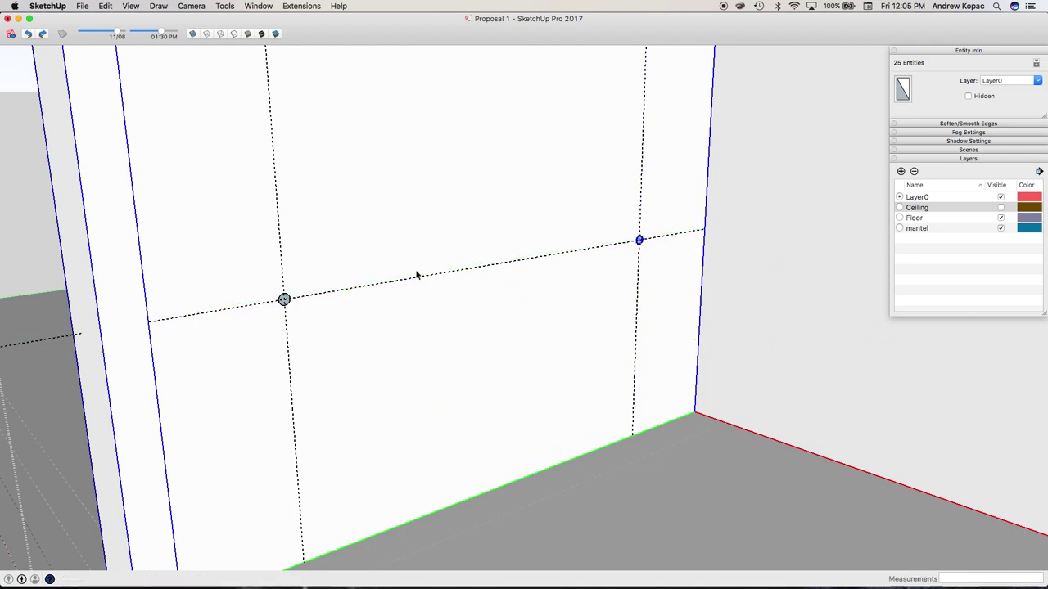
{"action": "scroll", "coordinate": [289, 305], "scroll_direction": "up", "scroll_amount": 4}
{"action": "scroll", "coordinate": [337, 298], "scroll_direction": "down", "scroll_amount": 4}
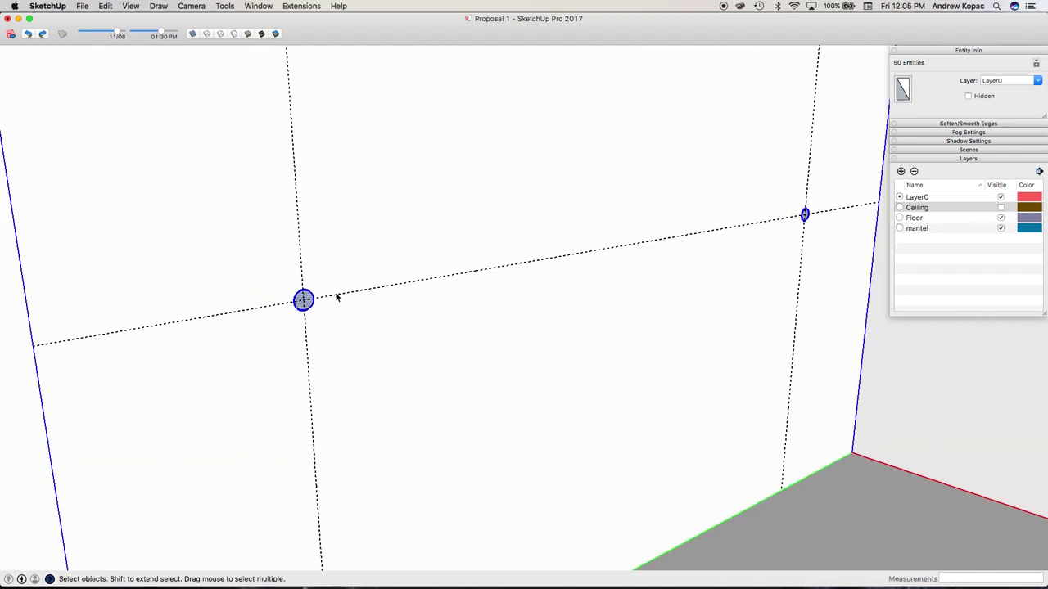
Group the two circles and copy the pair 2 inches upward
{"action": "key", "text": "super+g"}
{"action": "left_click", "coordinate": [315, 302]}
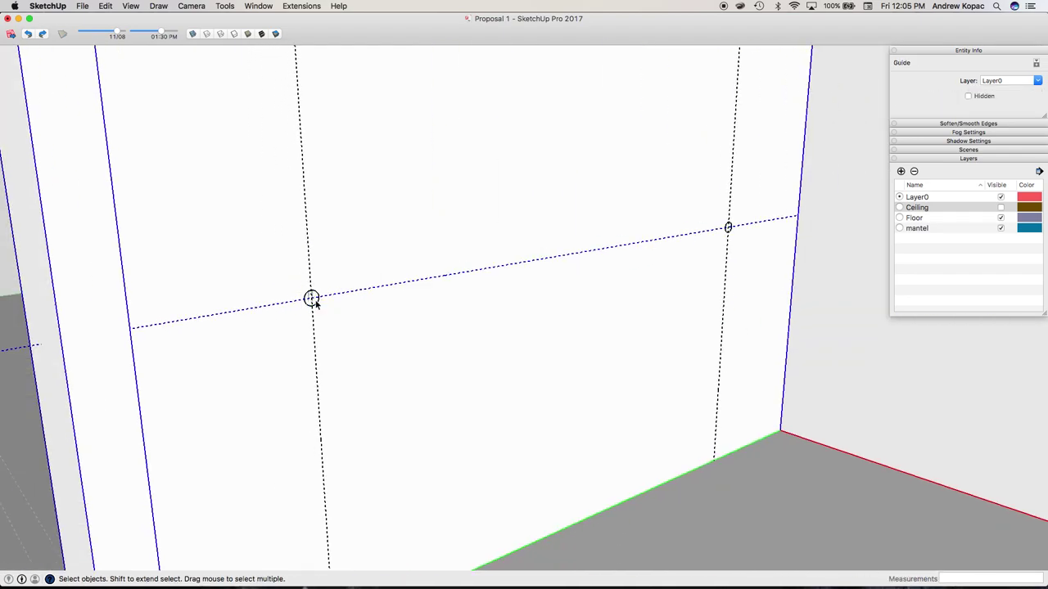
{"action": "scroll", "coordinate": [314, 304], "scroll_direction": "up", "scroll_amount": 6}
{"action": "scroll", "coordinate": [312, 267], "scroll_direction": "down", "scroll_amount": 3}
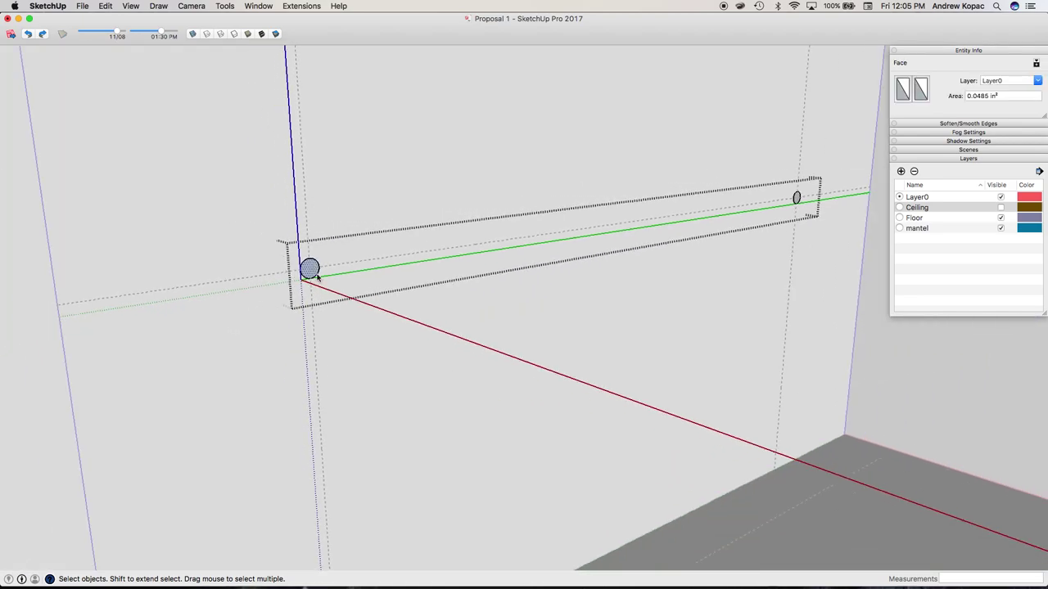
{"action": "key", "text": "m"}
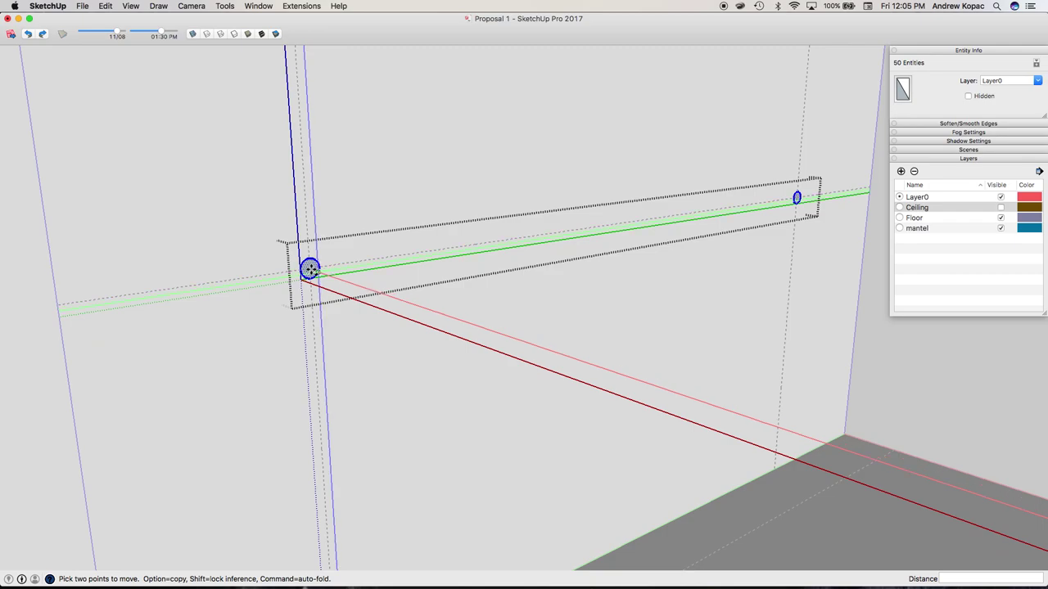
{"action": "right_click", "coordinate": [309, 266]}
{"action": "left_click", "coordinate": [270, 301]}
{"action": "scroll", "coordinate": [345, 302], "scroll_direction": "down", "scroll_amount": 5}
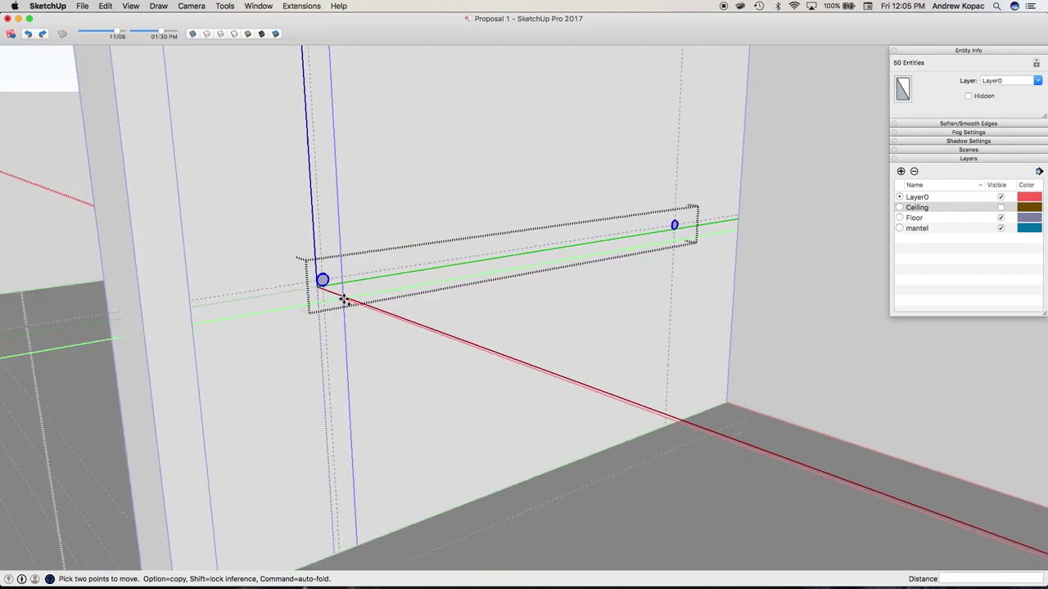
{"action": "key", "text": "alt"}
{"action": "left_click", "coordinate": [303, 318]}
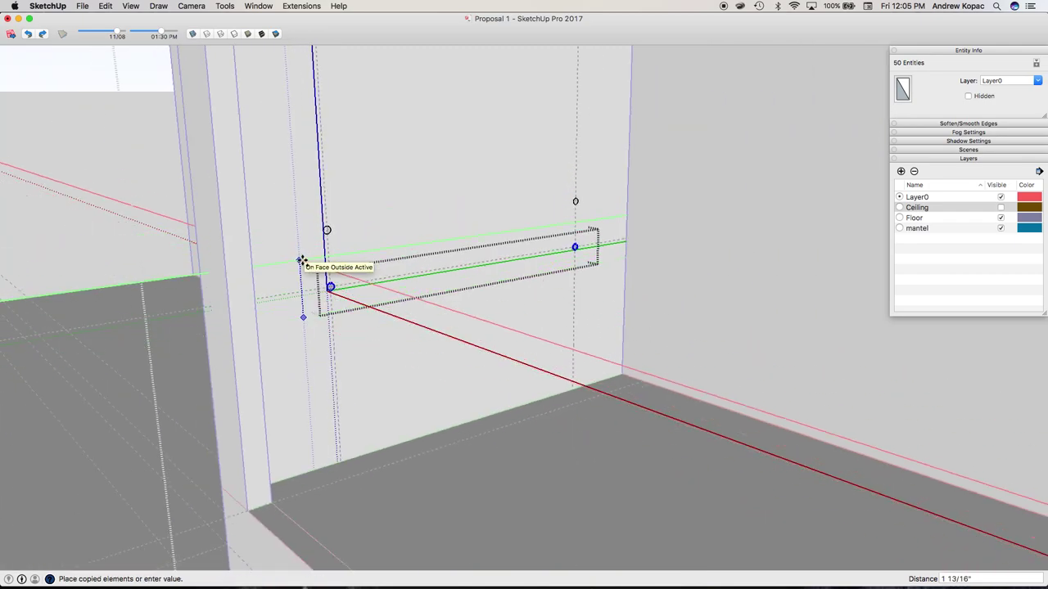
{"action": "left_click", "coordinate": [302, 260]}
{"action": "scroll", "coordinate": [477, 356], "scroll_direction": "down", "scroll_amount": 6}
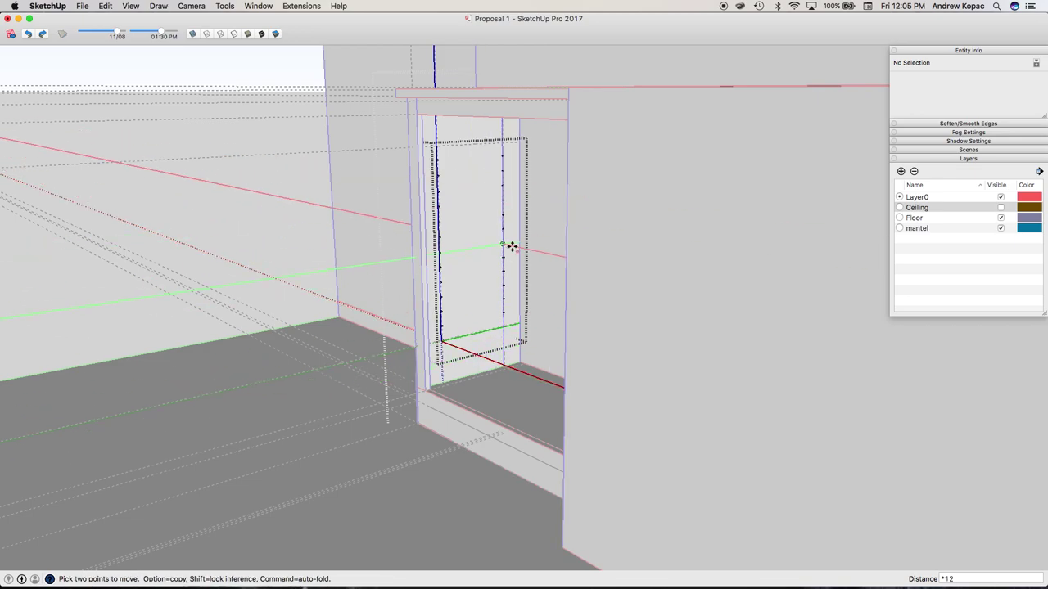
Exit the group, then open the side panel and its pin-circles group
{"action": "key", "text": "space"}
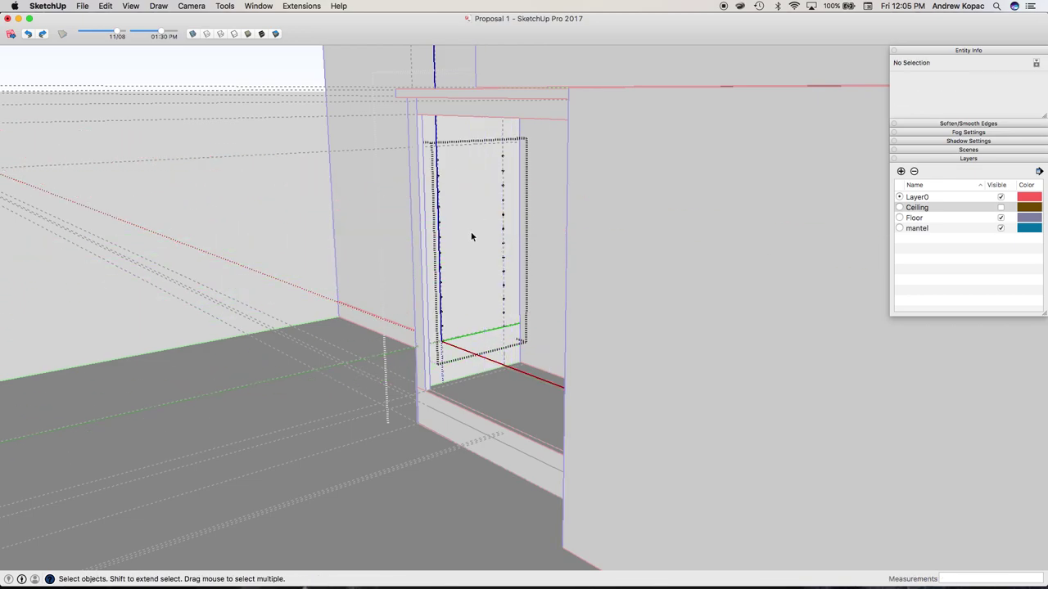
{"action": "key", "text": "Escape"}
{"action": "scroll", "coordinate": [472, 232], "scroll_direction": "up", "scroll_amount": 8}
{"action": "mouse_move", "coordinate": [466, 257]}
{"action": "middle_mouse_down"}
{"action": "mouse_move", "coordinate": [398, 252]}
{"action": "mouse_move", "coordinate": [465, 254]}
{"action": "middle_mouse_up"}
{"action": "scroll", "coordinate": [393, 278], "scroll_direction": "up", "scroll_amount": 4}
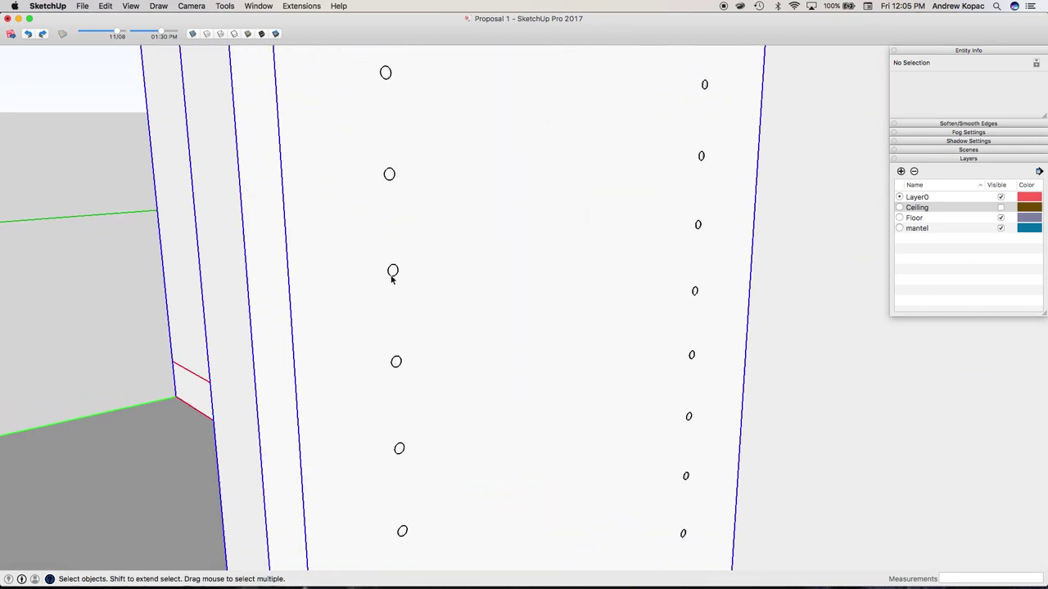
{"action": "double_click", "coordinate": [393, 274]}
{"action": "left_click", "coordinate": [393, 274]}
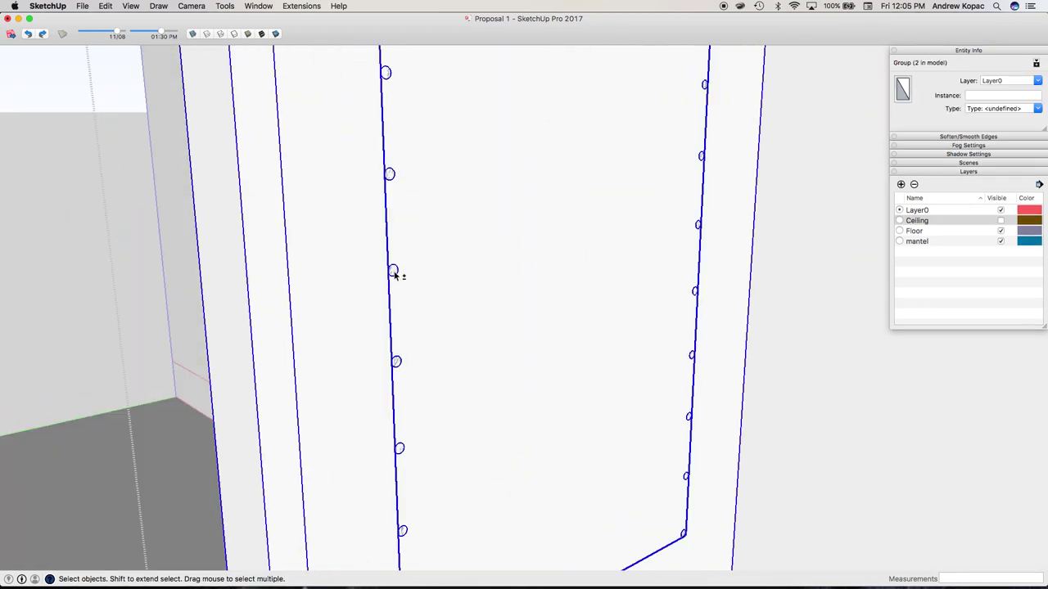
{"action": "double_click", "coordinate": [357, 279]}
{"action": "left_click", "coordinate": [393, 272]}
{"action": "scroll", "coordinate": [393, 273], "scroll_direction": "up", "scroll_amount": 5}
Push/Pull the circles inward into shallow shelf-pin holes of equal depth
{"action": "key", "text": "p"}
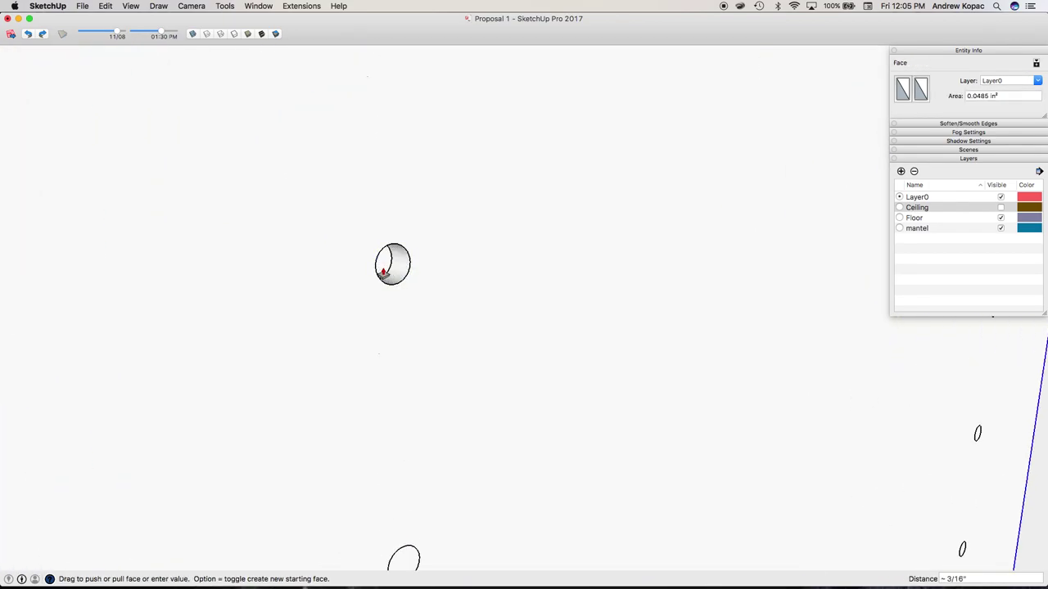
{"action": "scroll", "coordinate": [396, 261], "scroll_direction": "down", "scroll_amount": 5}
{"action": "double_click", "coordinate": [404, 385]}
{"action": "left_click", "coordinate": [412, 512]}
{"action": "left_click", "coordinate": [411, 512]}
{"action": "scroll", "coordinate": [395, 437], "scroll_direction": "down", "scroll_amount": 5}
{"action": "middle_click_drag", "start_coordinate": [431, 449], "coordinate": [466, 377]}
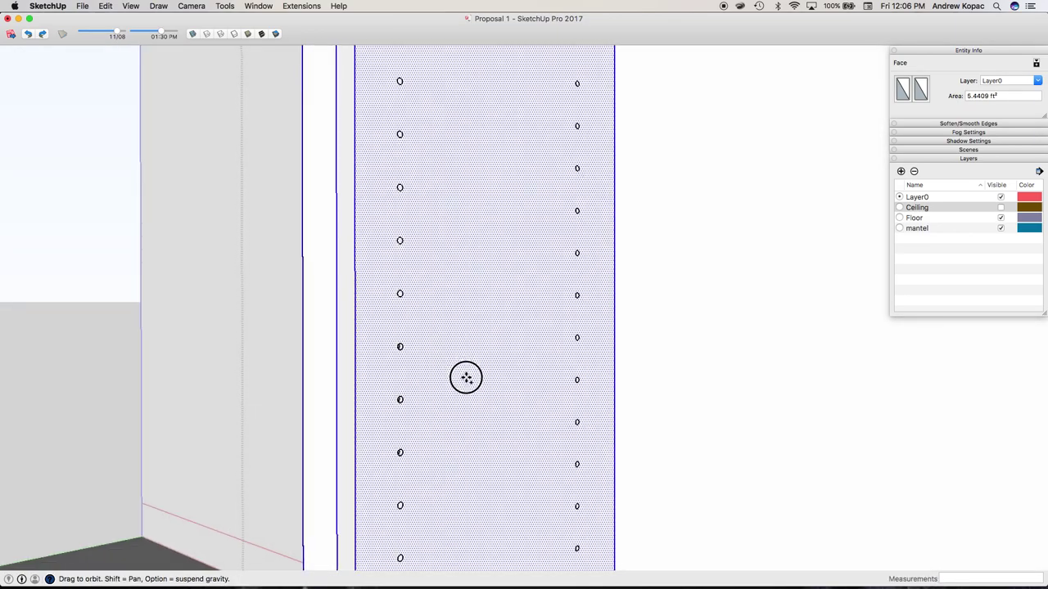
Close and reopen the cabinet component and select the shelf-pin holes group
{"action": "key", "text": "Escape"}
{"action": "key", "text": "space"}
{"action": "key", "text": "Escape"}
{"action": "double_click", "coordinate": [400, 352]}
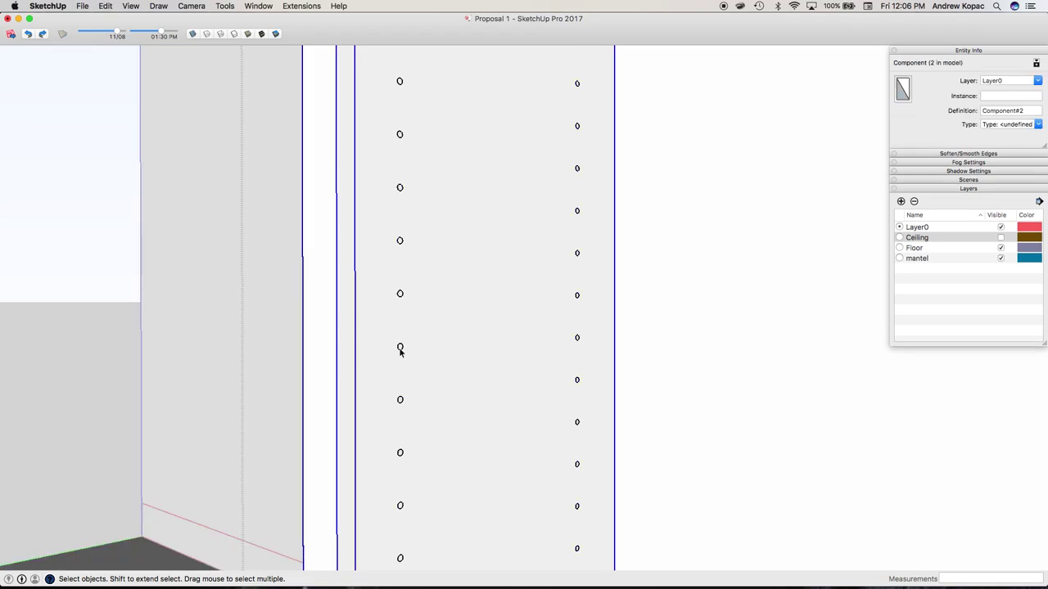
{"action": "left_click", "coordinate": [400, 350]}
{"action": "middle_click_drag", "start_coordinate": [400, 350], "coordinate": [578, 433]}
{"action": "key", "text": "m"}
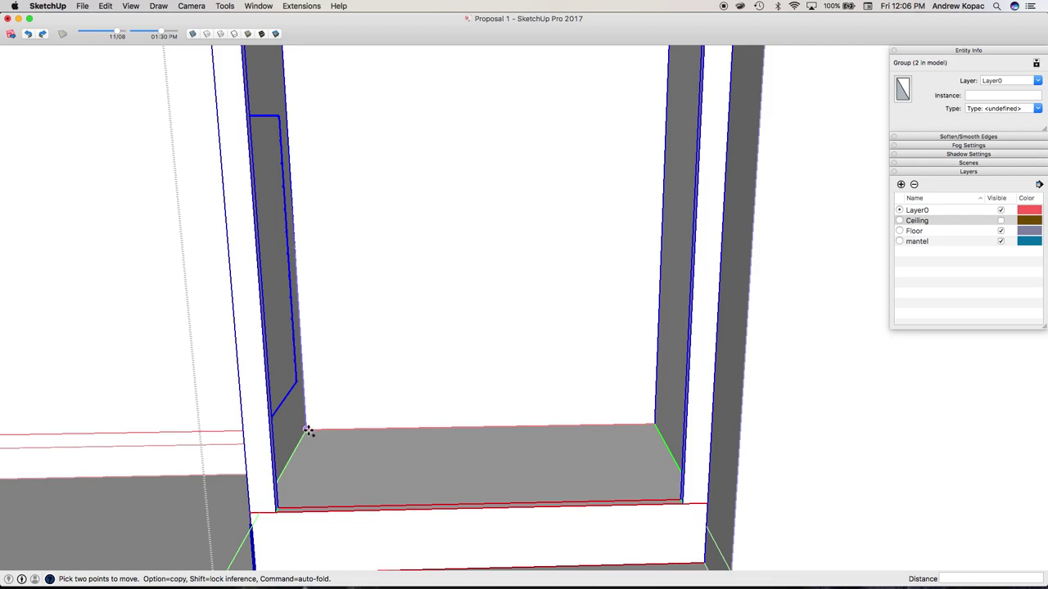
Place the copied holes group on the right side of the opening and close the group
{"action": "left_click", "coordinate": [655, 424]}
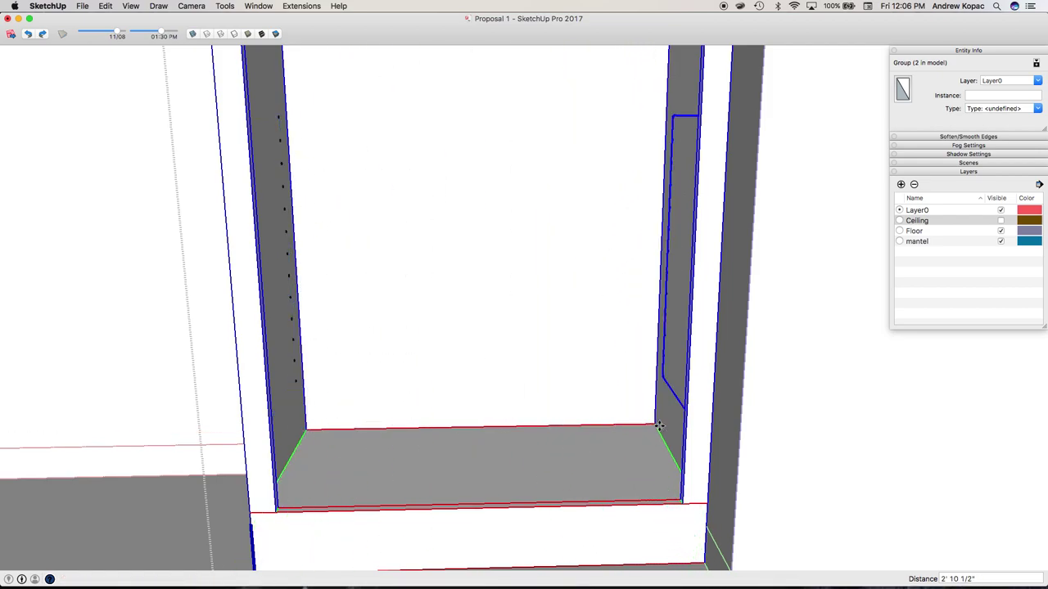
{"action": "scroll", "coordinate": [495, 429], "scroll_direction": "down", "scroll_amount": 5}
{"action": "scroll", "coordinate": [495, 429], "scroll_direction": "down", "scroll_amount": 3}
{"action": "middle_click_drag", "start_coordinate": [495, 429], "coordinate": [613, 428]}
{"action": "scroll", "coordinate": [498, 405], "scroll_direction": "up", "scroll_amount": 10}
{"action": "middle_click_drag", "start_coordinate": [499, 404], "coordinate": [507, 400]}
{"action": "key", "text": "space"}
{"action": "left_click", "coordinate": [496, 401]}
{"action": "left_click", "coordinate": [495, 400]}
{"action": "scroll", "coordinate": [455, 385], "scroll_direction": "down", "scroll_amount": 10}
{"action": "scroll", "coordinate": [829, 329], "scroll_direction": "up", "scroll_amount": 10}
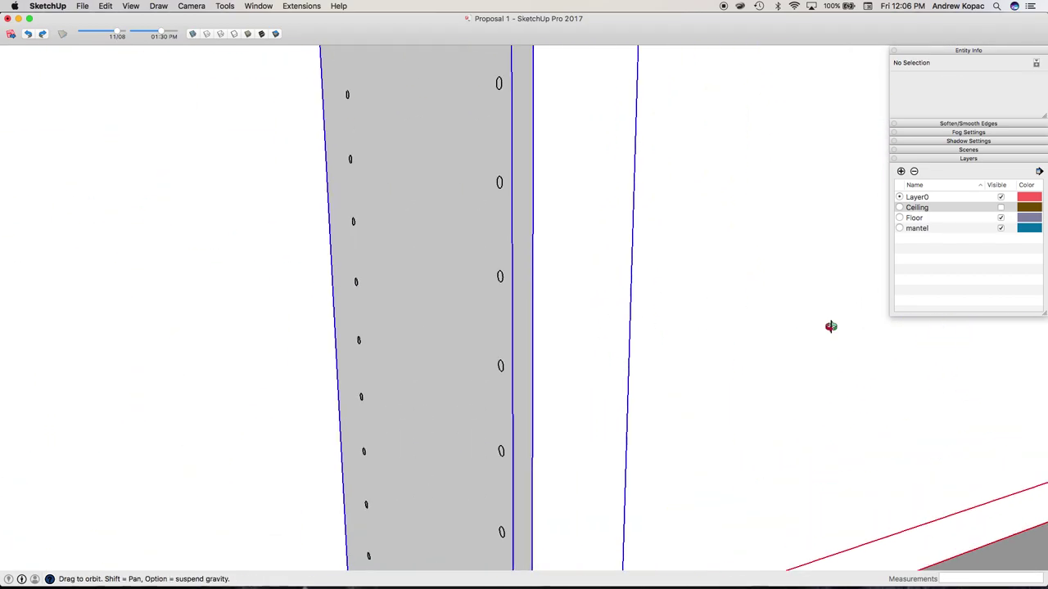
Orbit around both cabinet niches to check the shelf-pin holes
{"action": "middle_click_drag", "start_coordinate": [830, 327], "coordinate": [765, 290]}
{"action": "left_click_drag", "start_coordinate": [765, 291], "coordinate": [576, 319]}
{"action": "scroll", "coordinate": [771, 272], "scroll_direction": "down", "scroll_amount": 10}
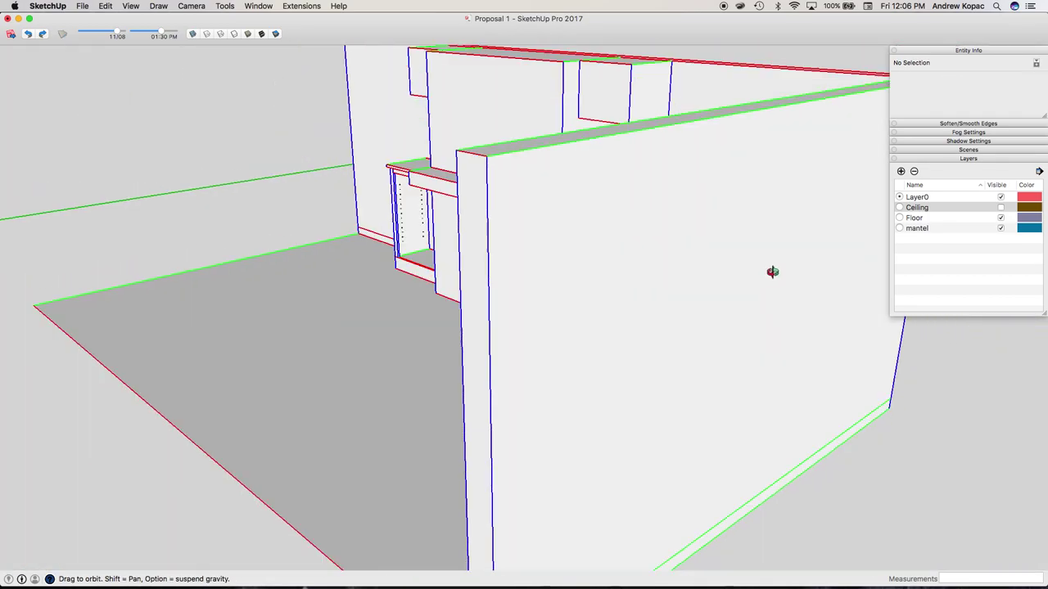
{"action": "scroll", "coordinate": [595, 234], "scroll_direction": "up", "scroll_amount": 10}
{"action": "left_click_drag", "start_coordinate": [592, 234], "coordinate": [674, 265]}
{"action": "scroll", "coordinate": [674, 265], "scroll_direction": "down", "scroll_amount": 5}
{"action": "scroll", "coordinate": [510, 360], "scroll_direction": "up", "scroll_amount": 5}
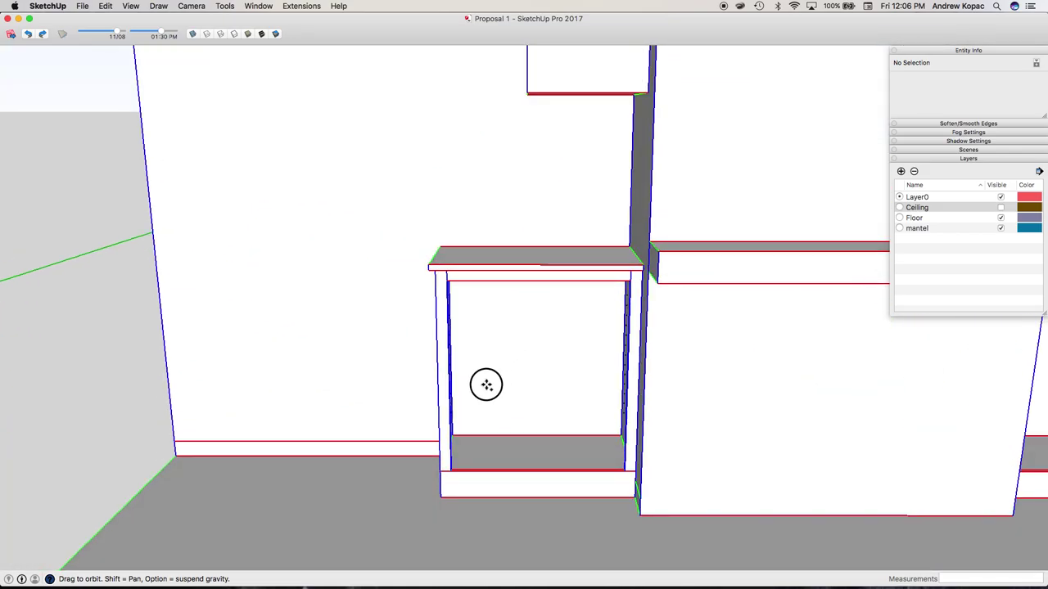
{"action": "scroll", "coordinate": [461, 347], "scroll_direction": "down", "scroll_amount": 6}
{"action": "scroll", "coordinate": [431, 348], "scroll_direction": "up", "scroll_amount": 10}
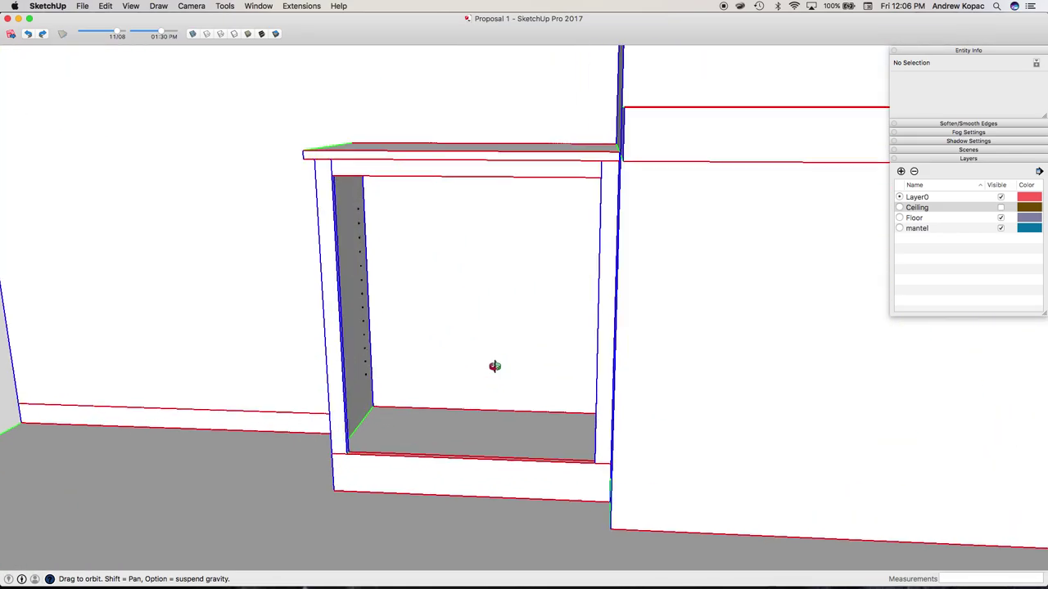
{"action": "scroll", "coordinate": [526, 409], "scroll_direction": "down", "scroll_amount": 8}
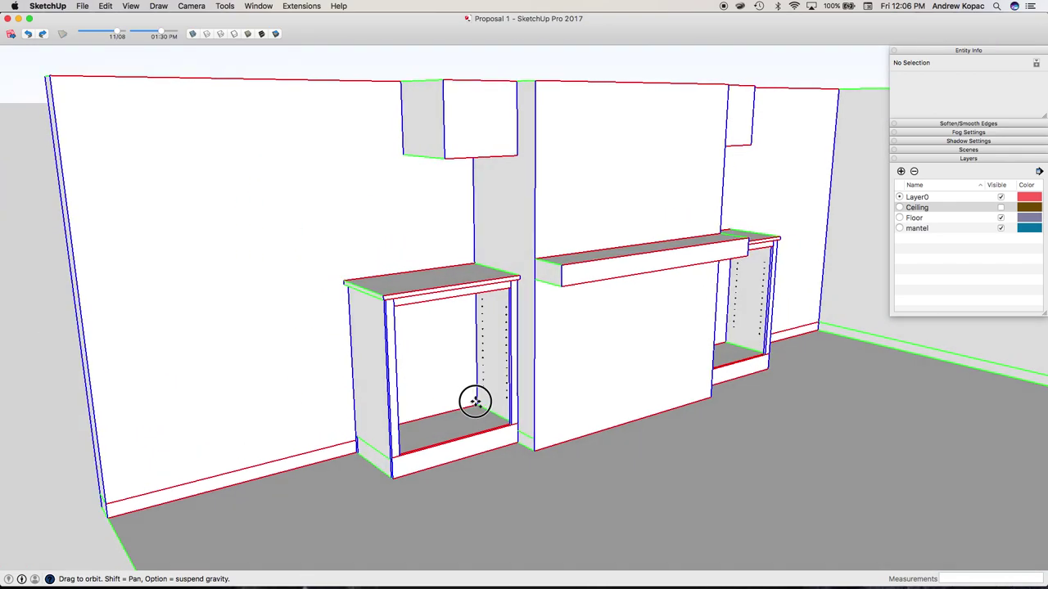
{"action": "left_click_drag", "start_coordinate": [475, 402], "coordinate": [451, 301]}
{"action": "scroll", "coordinate": [450, 301], "scroll_direction": "up", "scroll_amount": 10}
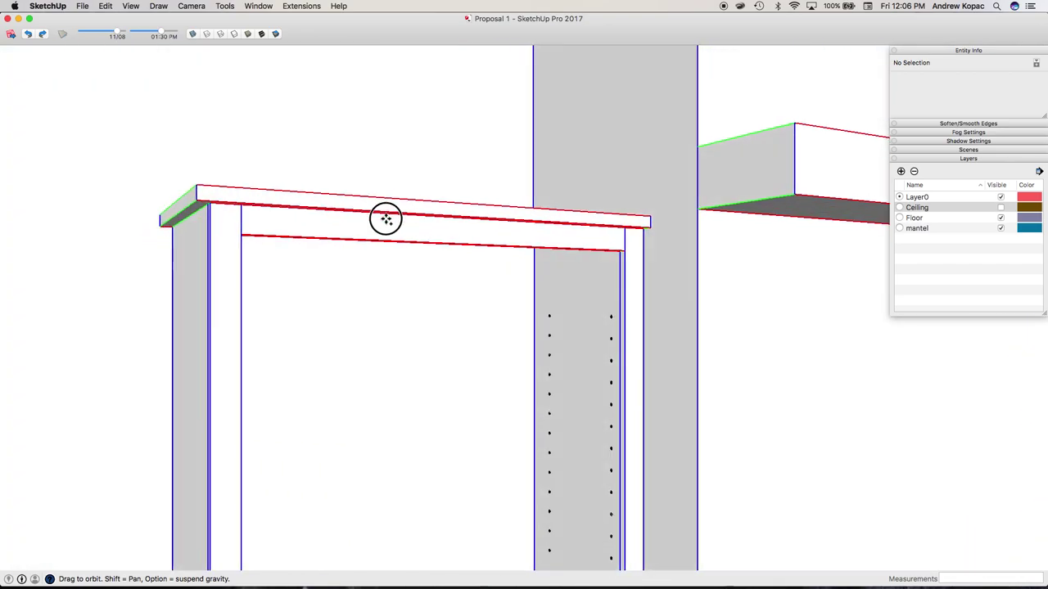
{"action": "left_click_drag", "start_coordinate": [369, 211], "coordinate": [322, 285]}
{"action": "scroll", "coordinate": [365, 243], "scroll_direction": "down", "scroll_amount": 8}
{"action": "left_click_drag", "start_coordinate": [365, 243], "coordinate": [403, 237]}
{"action": "scroll", "coordinate": [339, 271], "scroll_direction": "down", "scroll_amount": 4}
{"action": "left_click_drag", "start_coordinate": [338, 271], "coordinate": [369, 461]}
{"action": "scroll", "coordinate": [363, 464], "scroll_direction": "up", "scroll_amount": 6}
{"action": "middle_click_drag", "start_coordinate": [362, 464], "coordinate": [355, 464]}
{"action": "scroll", "coordinate": [368, 434], "scroll_direction": "down", "scroll_amount": 4}
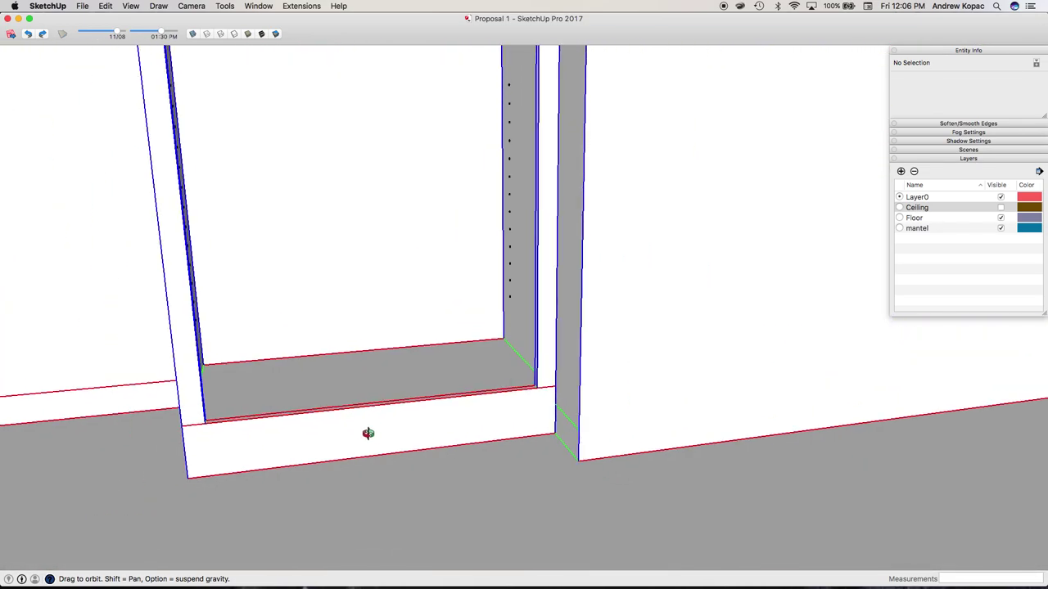
{"action": "scroll", "coordinate": [354, 450], "scroll_direction": "down", "scroll_amount": 4}
{"action": "left_click_drag", "start_coordinate": [354, 449], "coordinate": [289, 397]}
{"action": "scroll", "coordinate": [299, 358], "scroll_direction": "up", "scroll_amount": 4}
Check the annotated reference photo, then return to the SketchUp model
{"action": "key", "text": "space"}
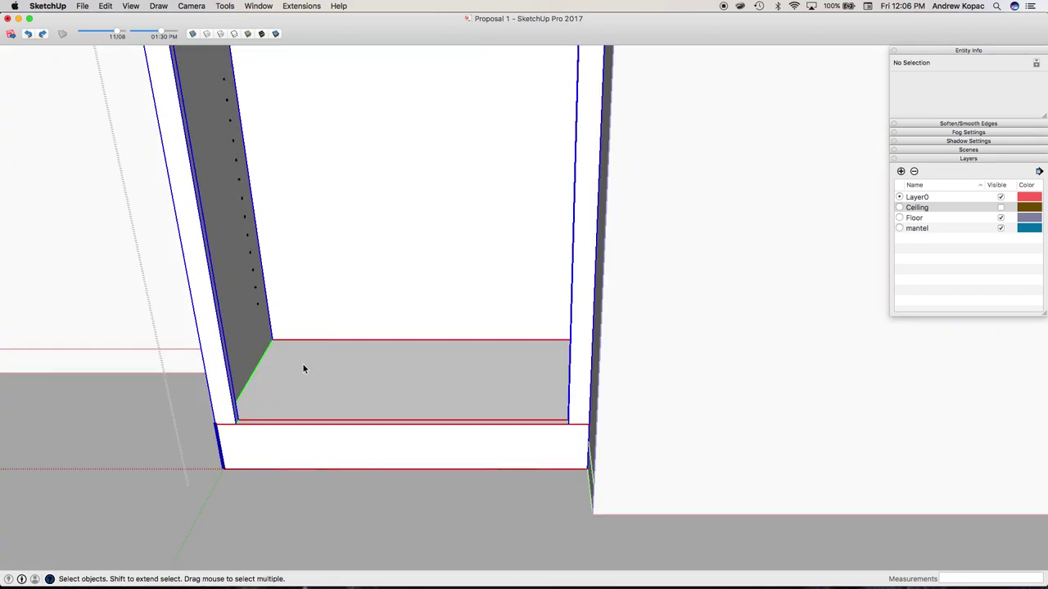
{"action": "key", "text": "ctrl+Up"}
{"action": "left_click", "coordinate": [789, 212]}
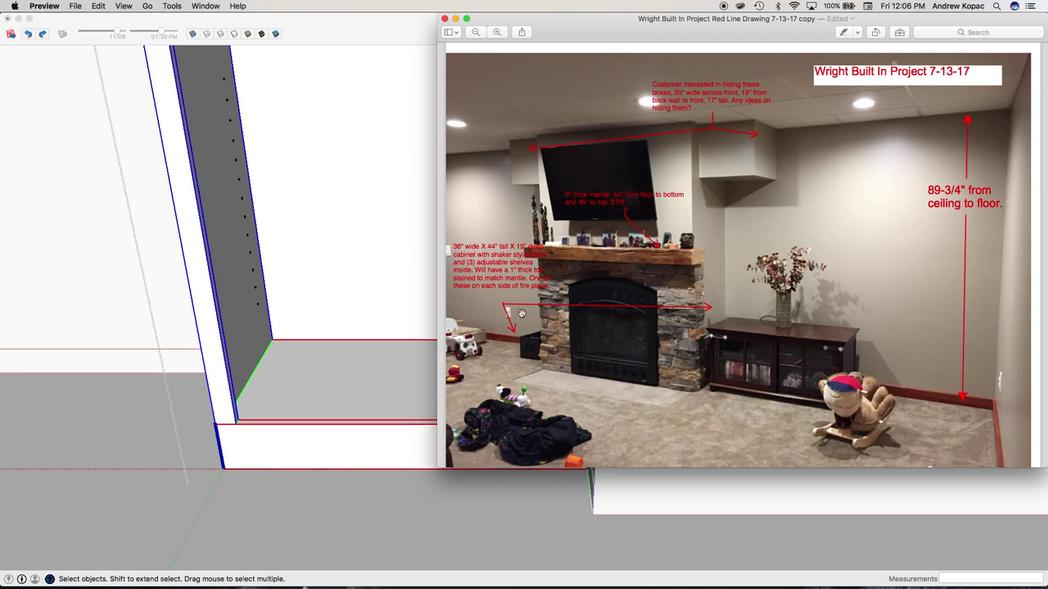
{"action": "left_click", "coordinate": [390, 392]}
Start a Tape Measure measurement from the cabinet floor edge
{"action": "scroll", "coordinate": [384, 405], "scroll_direction": "down", "scroll_amount": 3}
{"action": "scroll", "coordinate": [386, 396], "scroll_direction": "up", "scroll_amount": 4}
{"action": "key", "text": "t"}
{"action": "left_click", "coordinate": [373, 411]}
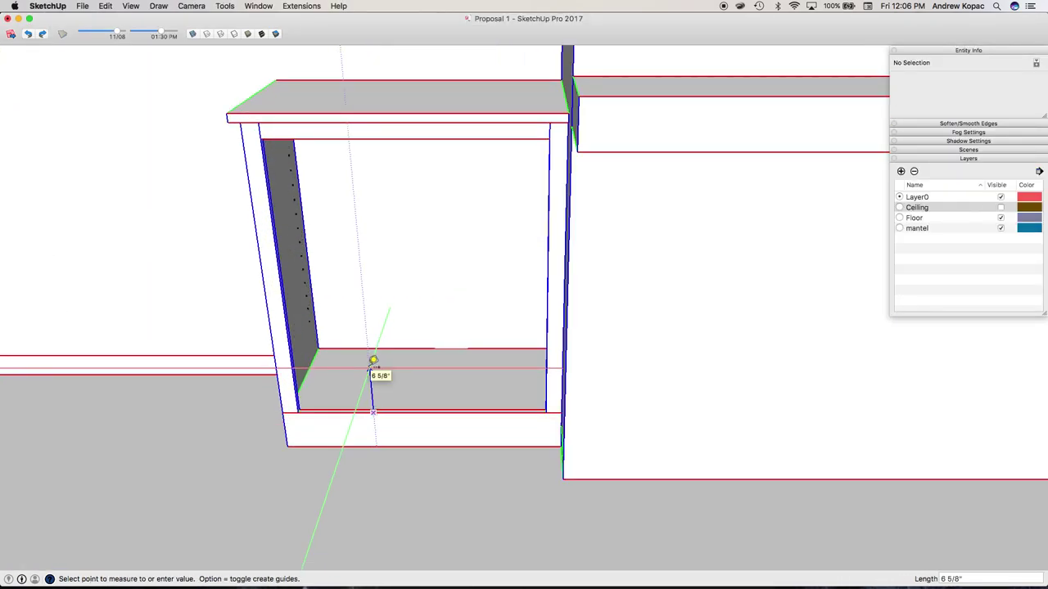
Place guides along the top and bottom edges of the left cabinet opening
{"action": "left_click", "coordinate": [373, 361]}
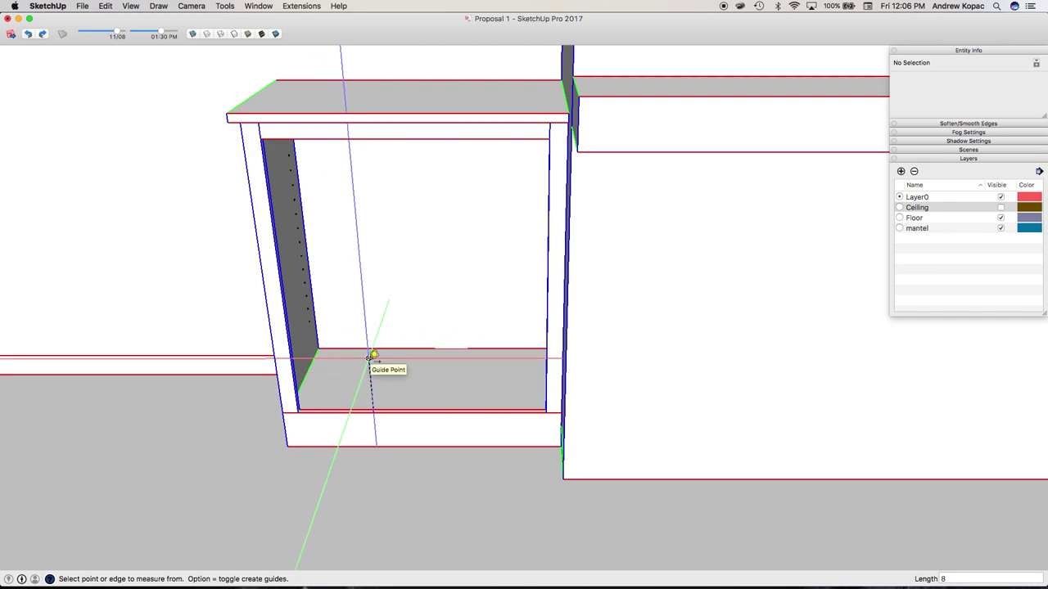
{"action": "key", "text": "super+z"}
{"action": "double_click", "coordinate": [321, 139]}
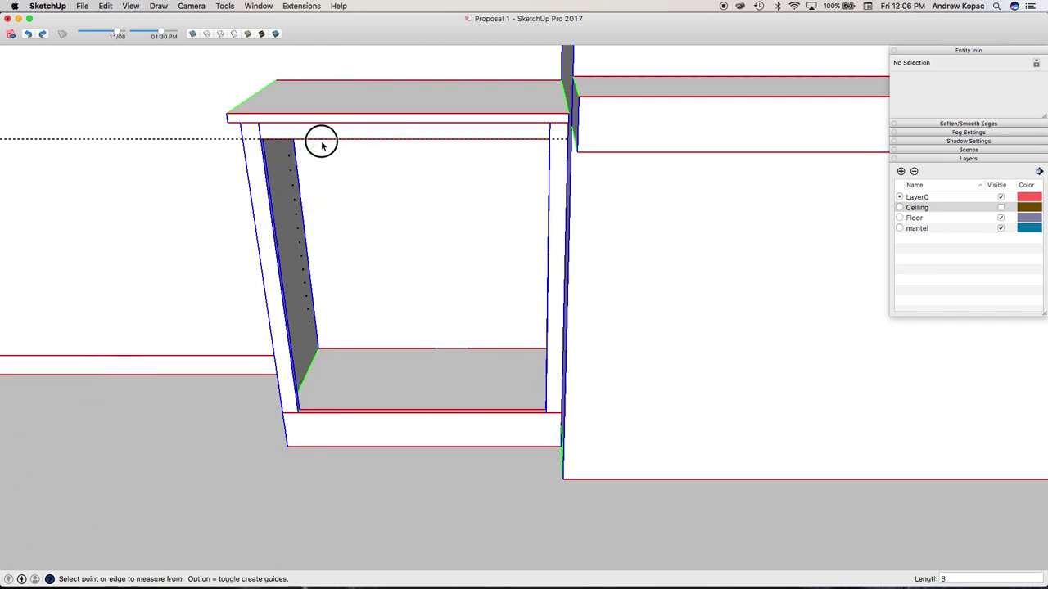
{"action": "left_click", "coordinate": [246, 129]}
{"action": "left_click", "coordinate": [319, 414]}
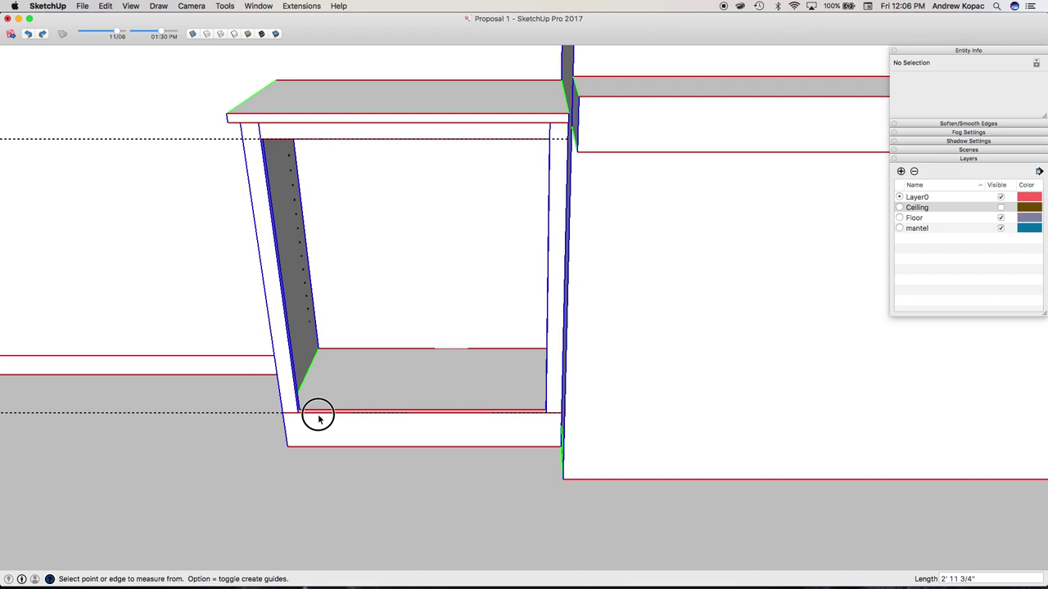
Begin copying the bottom guide upward, then undo the temporary guides
{"action": "key", "text": "m"}
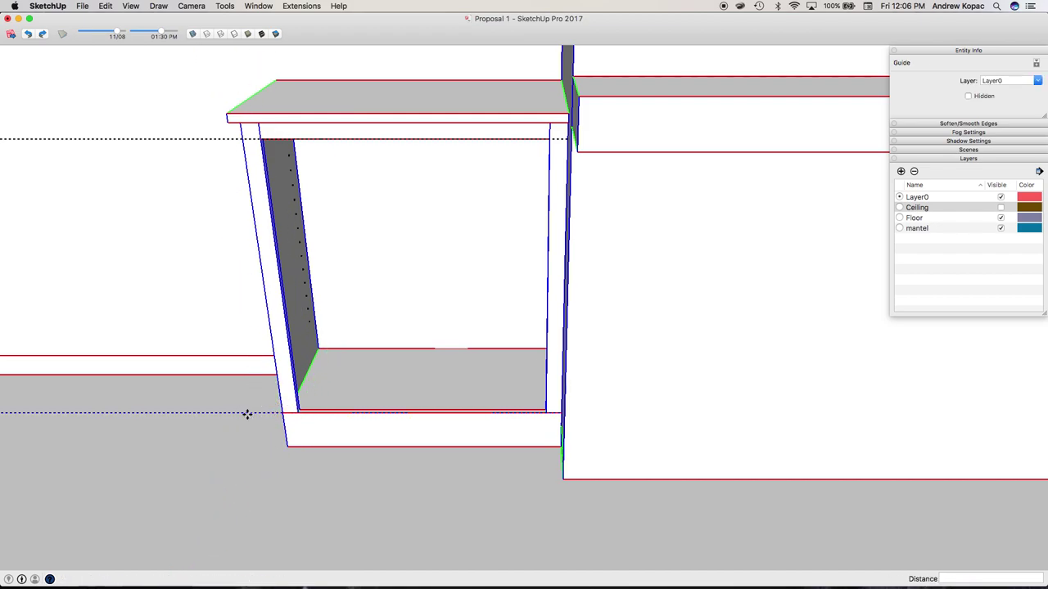
{"action": "left_click", "coordinate": [283, 414]}
{"action": "key", "text": "alt"}
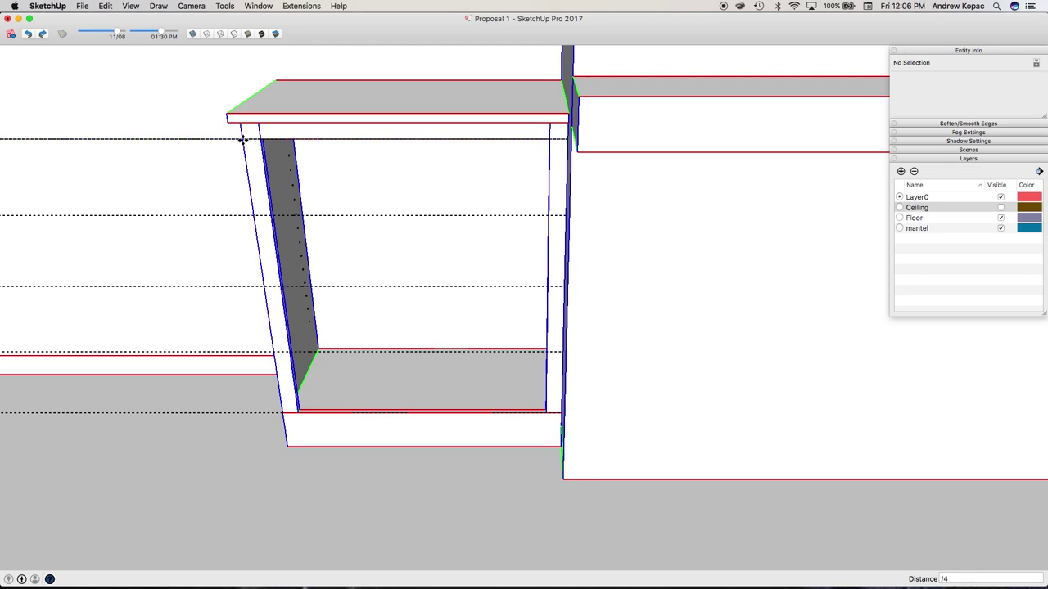
{"action": "key", "text": "super+z"}
{"action": "key", "text": "super+z"}
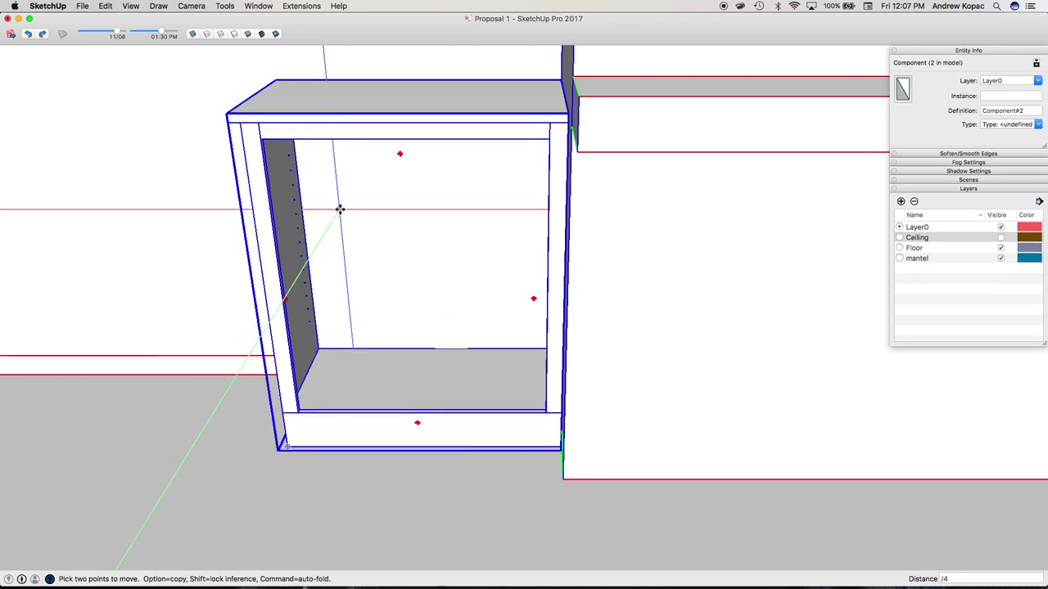
Inside the cabinet component, copy the bottom panel up to the cabinet top
{"action": "scroll", "coordinate": [354, 323], "scroll_direction": "up", "scroll_amount": 2}
{"action": "key", "text": "space"}
{"action": "double_click", "coordinate": [355, 412]}
{"action": "left_click", "coordinate": [355, 412]}
{"action": "key", "text": "m"}
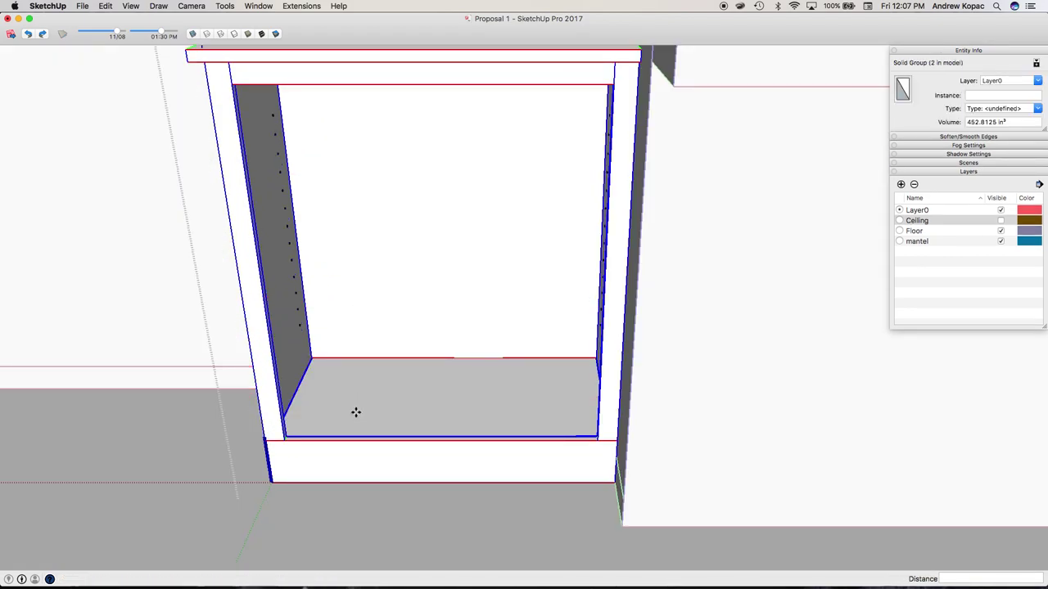
{"action": "left_click", "coordinate": [312, 356]}
{"action": "key", "text": "alt"}
{"action": "scroll", "coordinate": [368, 343], "scroll_direction": "down", "scroll_amount": 3}
{"action": "left_click", "coordinate": [342, 210]}
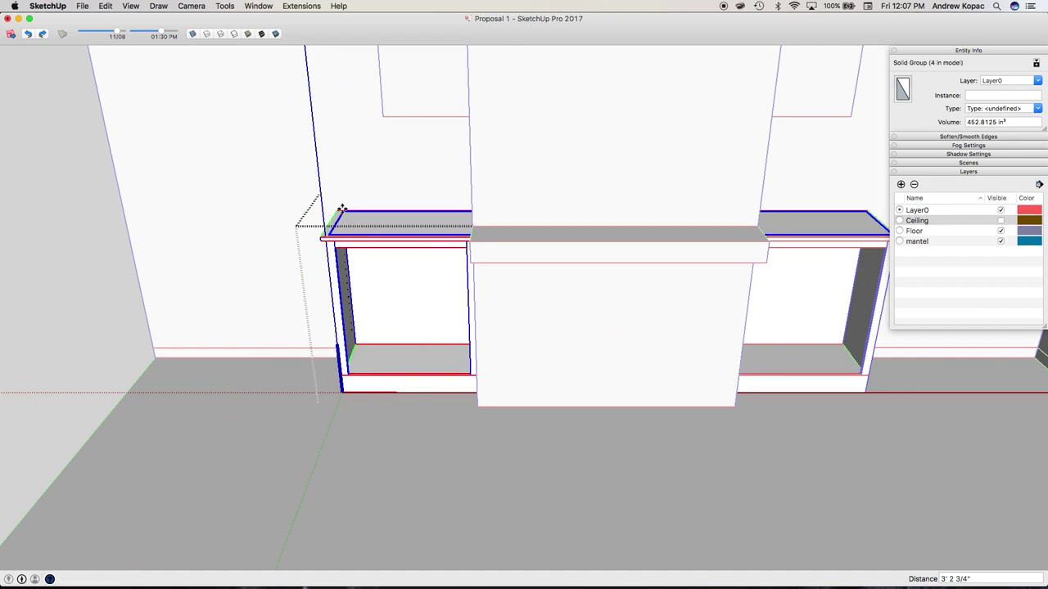
Array the panel copies into four even divisions (/4) and delete the extra top shelf
{"action": "type", "text": "/3"}
{"action": "key", "text": "Return"}
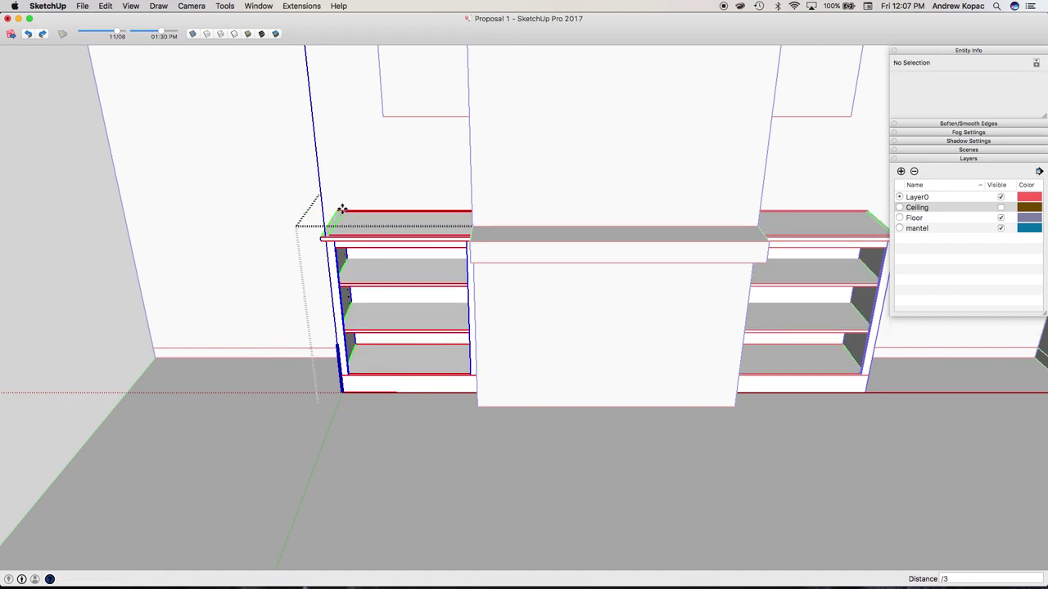
{"action": "type", "text": "/4"}
{"action": "key", "text": "Return"}
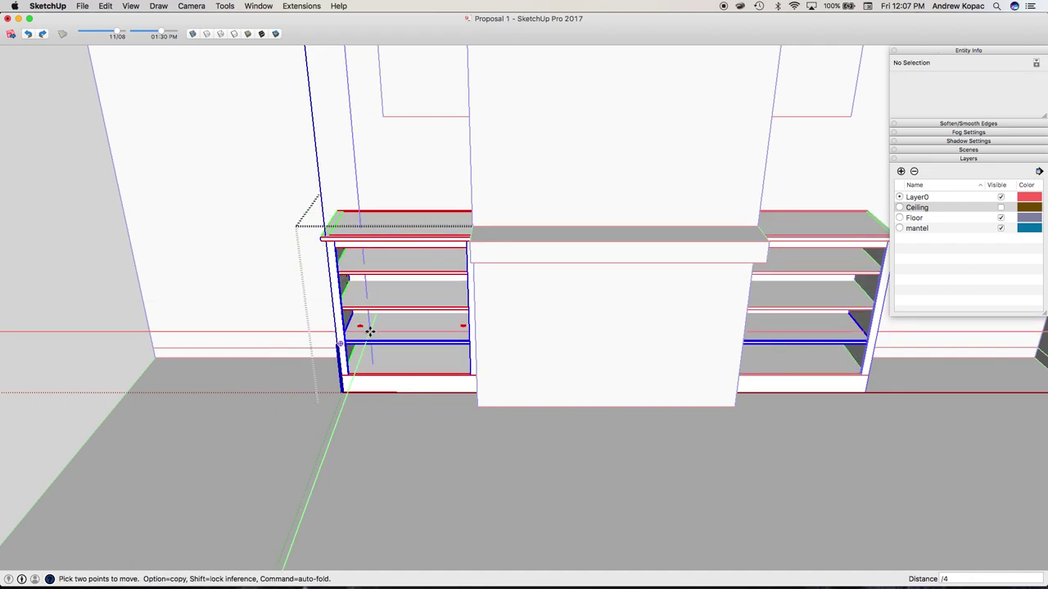
{"action": "scroll", "coordinate": [368, 331], "scroll_direction": "up", "scroll_amount": 2}
{"action": "key", "text": "space"}
{"action": "left_click", "coordinate": [373, 202]}
{"action": "key", "text": "Delete"}
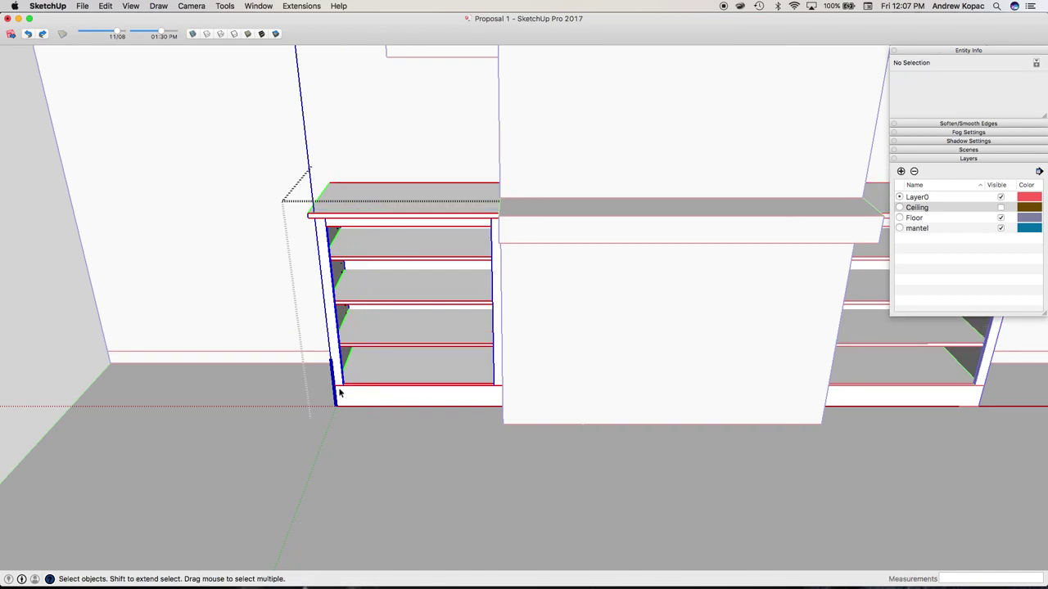
{"action": "key", "text": "Escape"}
{"action": "scroll", "coordinate": [400, 366], "scroll_direction": "up", "scroll_amount": 6}
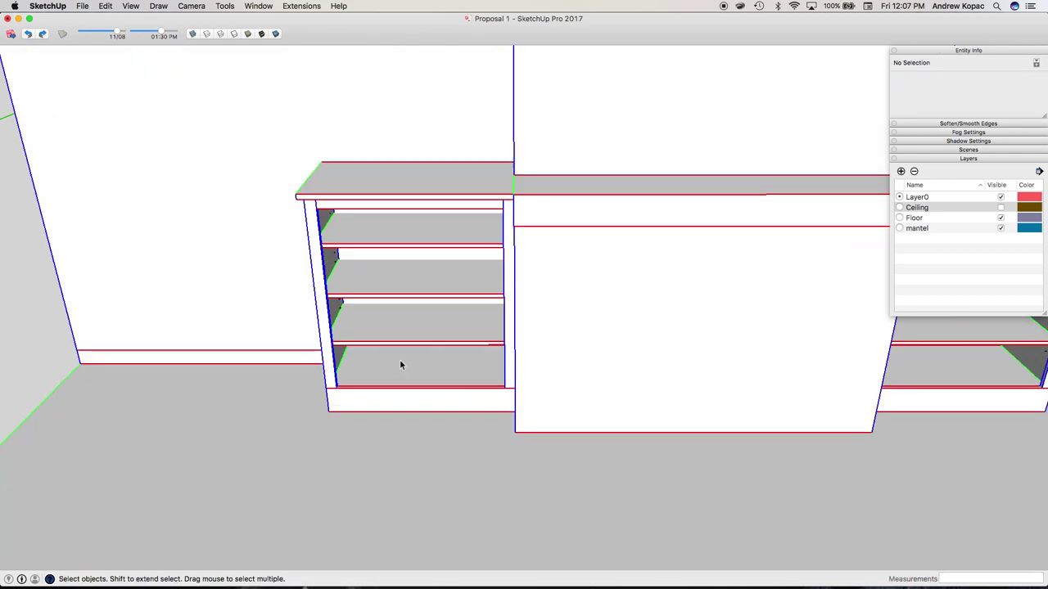
Select three cabinet shelves and start moving them, then cancel the move
{"action": "middle_click_drag", "start_coordinate": [401, 365], "coordinate": [363, 266]}
{"action": "scroll", "coordinate": [445, 367], "scroll_direction": "down", "scroll_amount": 5}
{"action": "middle_click_drag", "start_coordinate": [445, 366], "coordinate": [381, 327]}
{"action": "scroll", "coordinate": [385, 324], "scroll_direction": "up", "scroll_amount": 5}
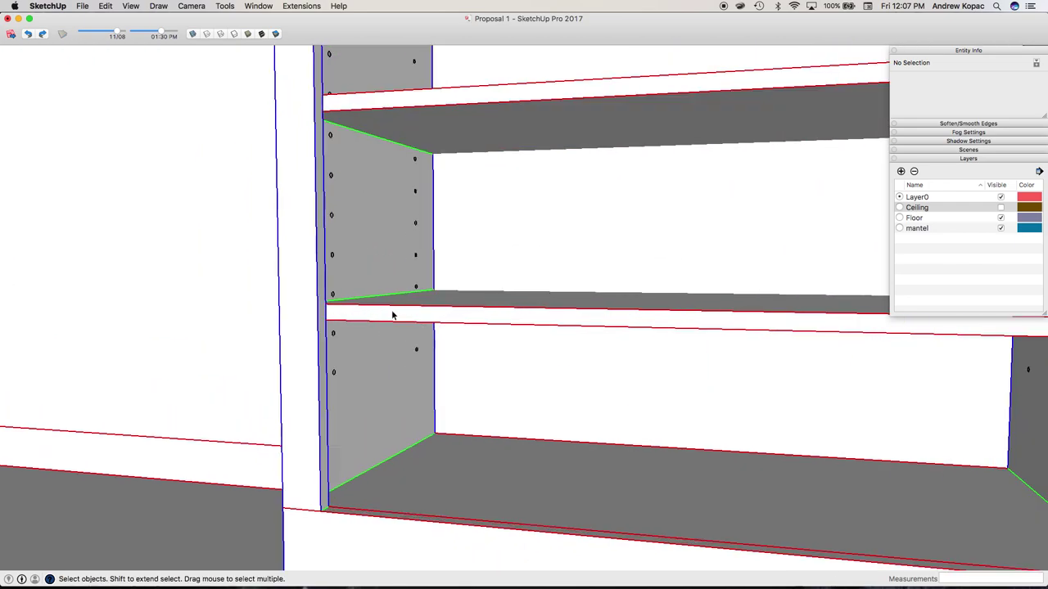
{"action": "left_click", "coordinate": [393, 308]}
{"action": "left_click", "coordinate": [407, 109], "text": "shift"}
{"action": "scroll", "coordinate": [362, 379], "scroll_direction": "down", "scroll_amount": 5}
{"action": "left_click", "coordinate": [412, 153], "text": "shift"}
{"action": "scroll", "coordinate": [387, 162], "scroll_direction": "up", "scroll_amount": 6}
{"action": "key", "text": "m"}
{"action": "scroll", "coordinate": [338, 170], "scroll_direction": "up", "scroll_amount": 5}
{"action": "left_click", "coordinate": [257, 152]}
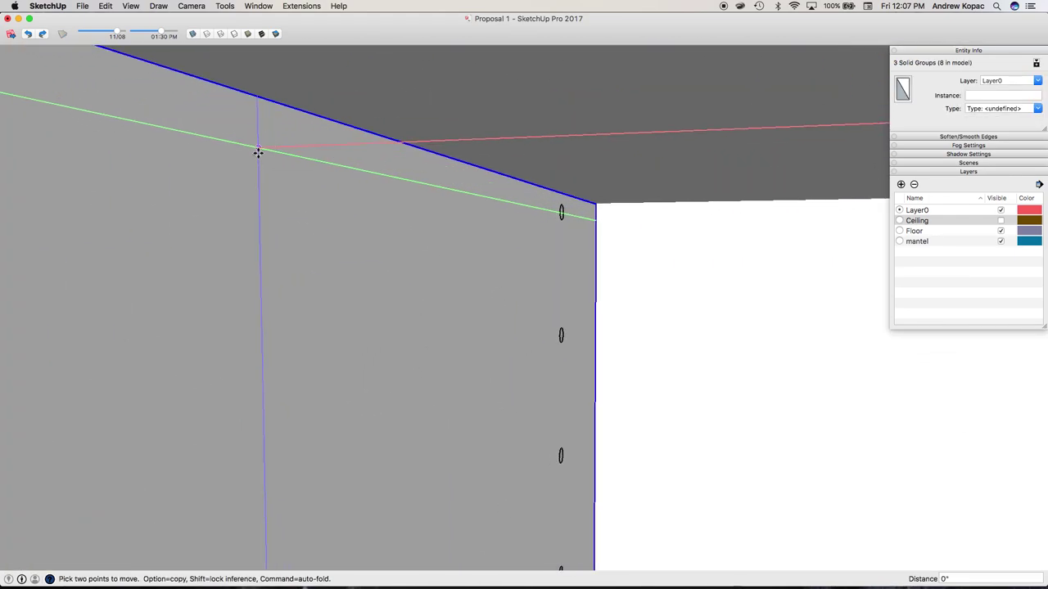
{"action": "scroll", "coordinate": [257, 175], "scroll_direction": "down", "scroll_amount": 8}
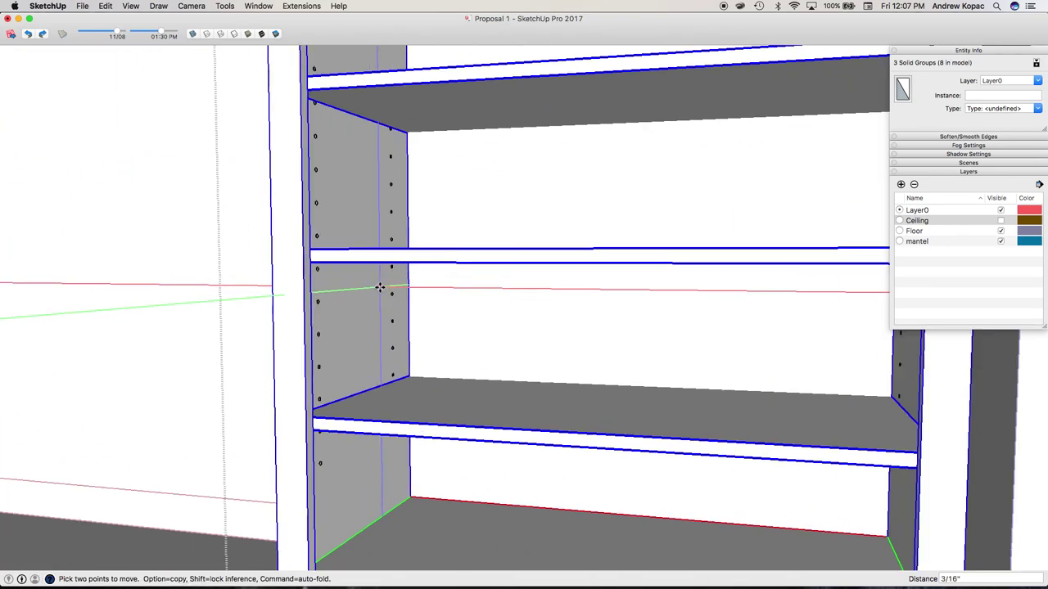
{"action": "scroll", "coordinate": [380, 287], "scroll_direction": "up", "scroll_amount": 8}
{"action": "key", "text": "space"}
Open the cabinet component and start lowering a shelf inside it
{"action": "double_click", "coordinate": [329, 315]}
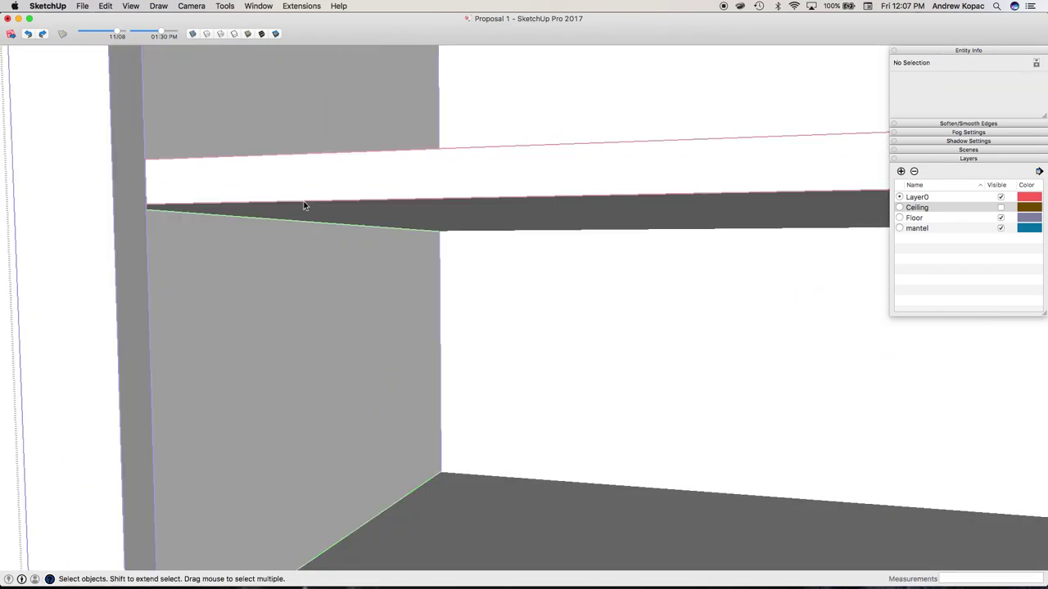
{"action": "double_click", "coordinate": [305, 205]}
{"action": "key", "text": "Escape"}
{"action": "left_click", "coordinate": [282, 205]}
{"action": "double_click", "coordinate": [273, 206]}
{"action": "left_click", "coordinate": [267, 207]}
{"action": "key", "text": "m"}
{"action": "left_click", "coordinate": [229, 239]}
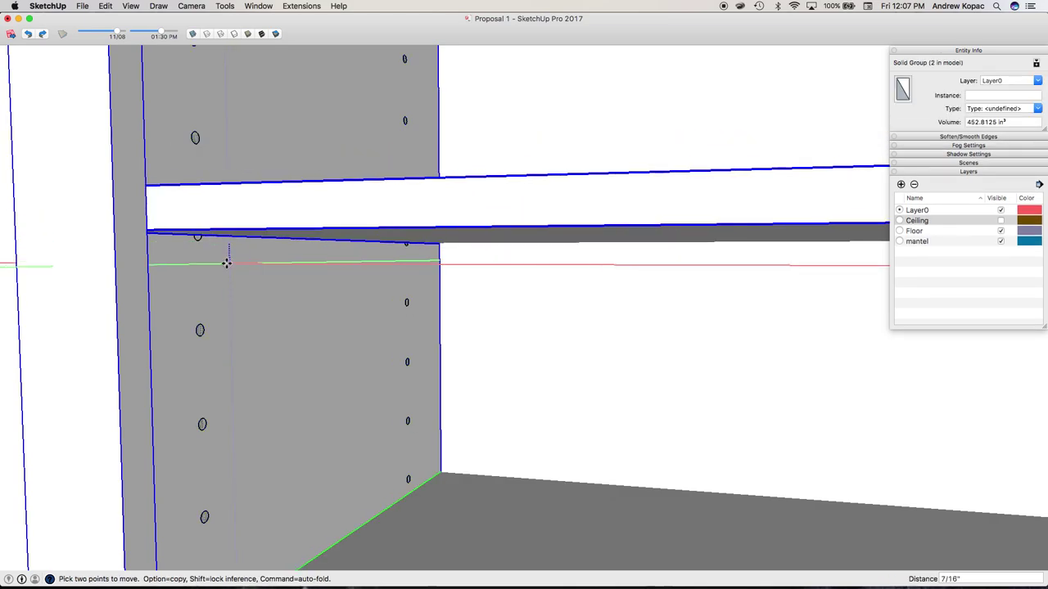
{"action": "scroll", "coordinate": [249, 182], "scroll_direction": "down", "scroll_amount": 8}
{"action": "key", "text": "space"}
Lower the bottom shelf by 5/8" and exit the shelf group
{"action": "double_click", "coordinate": [285, 270]}
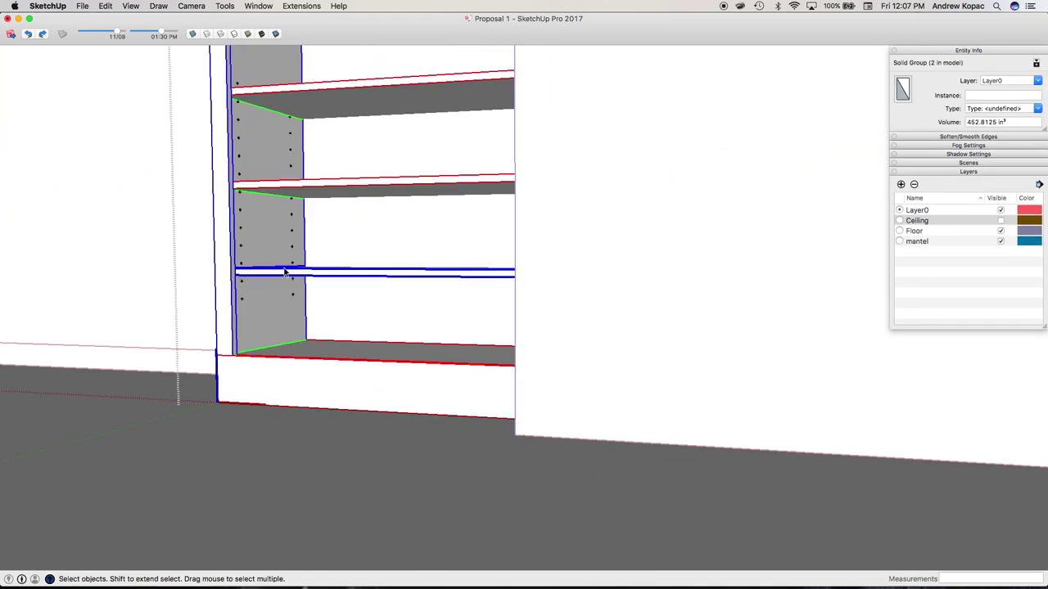
{"action": "scroll", "coordinate": [251, 286], "scroll_direction": "up", "scroll_amount": 8}
{"action": "left_click", "coordinate": [234, 238]}
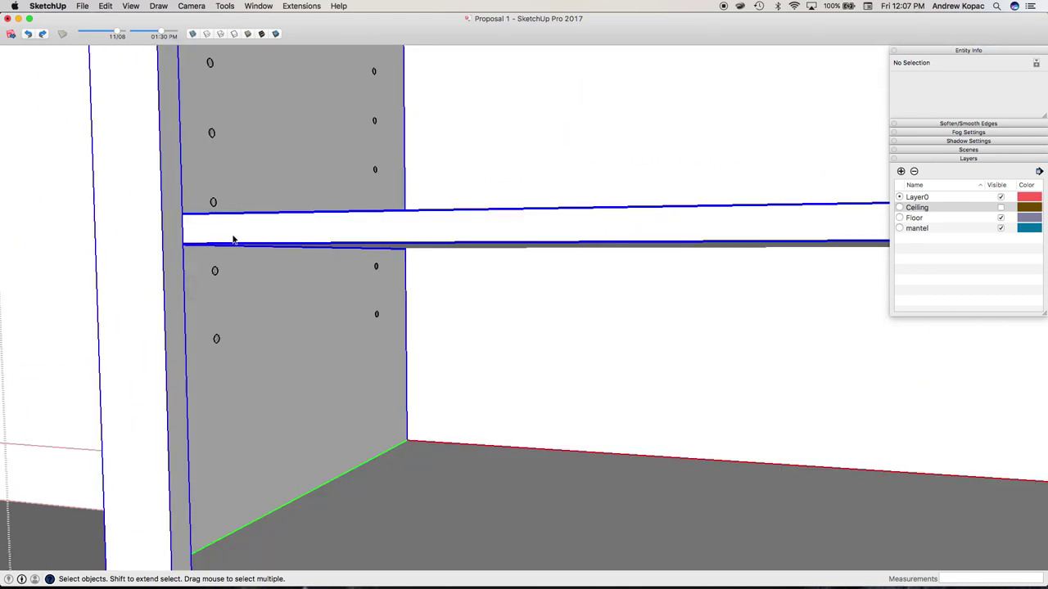
{"action": "scroll", "coordinate": [234, 245], "scroll_direction": "up", "scroll_amount": 4}
{"action": "key", "text": "m"}
{"action": "left_click", "coordinate": [251, 261]}
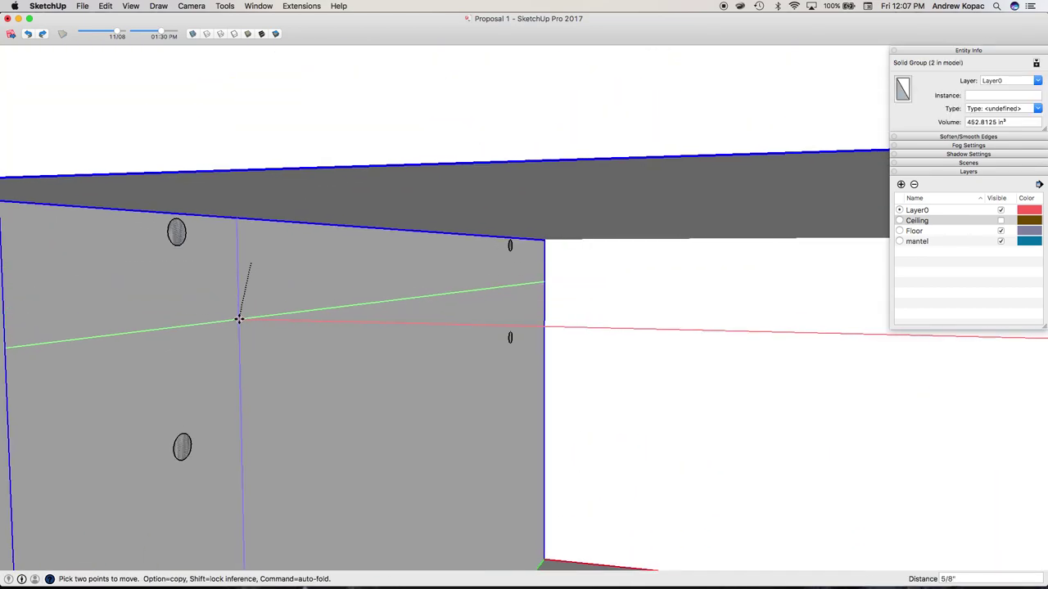
{"action": "left_click", "coordinate": [244, 322]}
{"action": "scroll", "coordinate": [244, 321], "scroll_direction": "down", "scroll_amount": 5}
{"action": "middle_click_drag", "start_coordinate": [257, 287], "coordinate": [393, 370]}
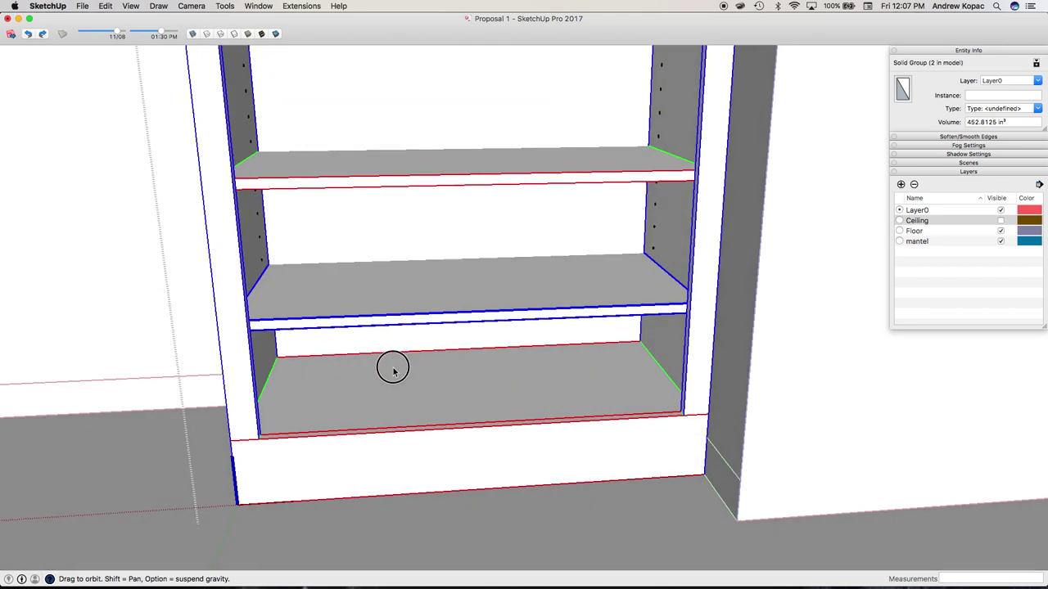
{"action": "key", "text": "Escape"}
{"action": "scroll", "coordinate": [291, 396], "scroll_direction": "down", "scroll_amount": 5}
Save the model, open the Z. Moulding Profiles file from Finder, and close Finder
{"action": "key", "text": "super+s"}
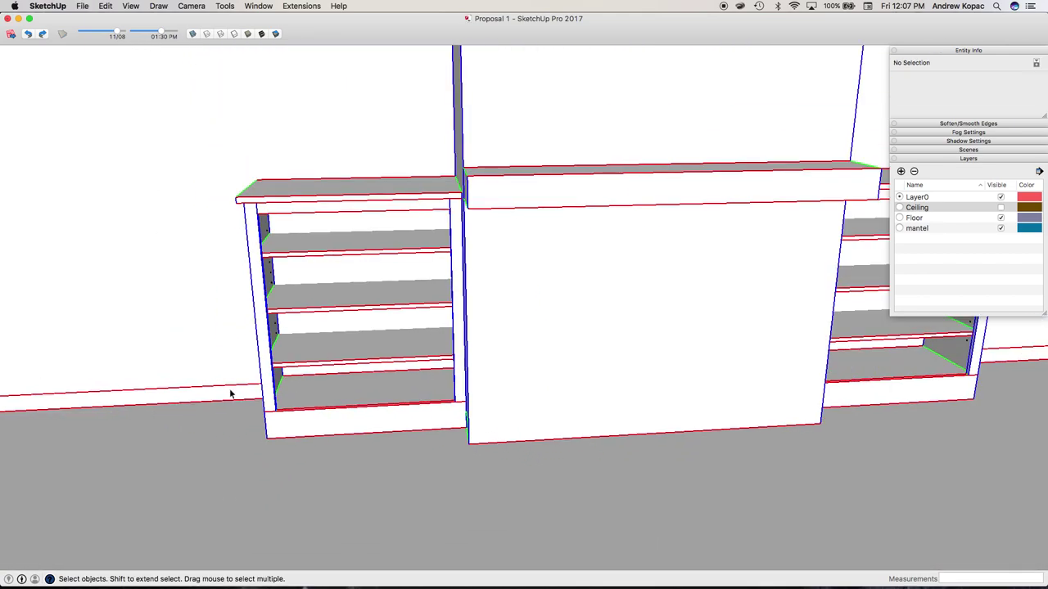
{"action": "key", "text": "super+Tab"}
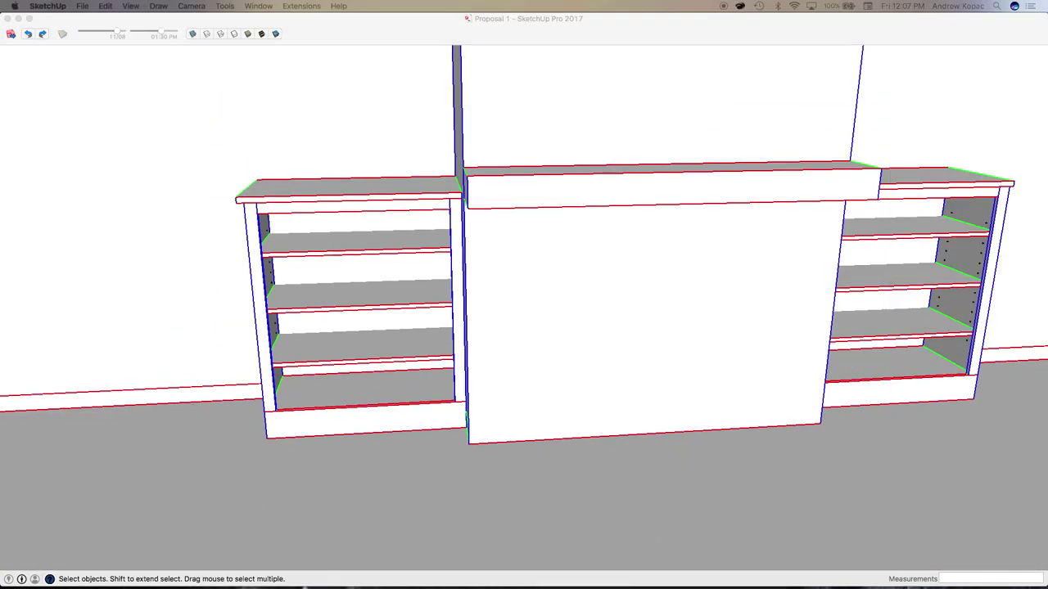
{"action": "left_click_drag", "start_coordinate": [0, 223], "coordinate": [273, 223]}
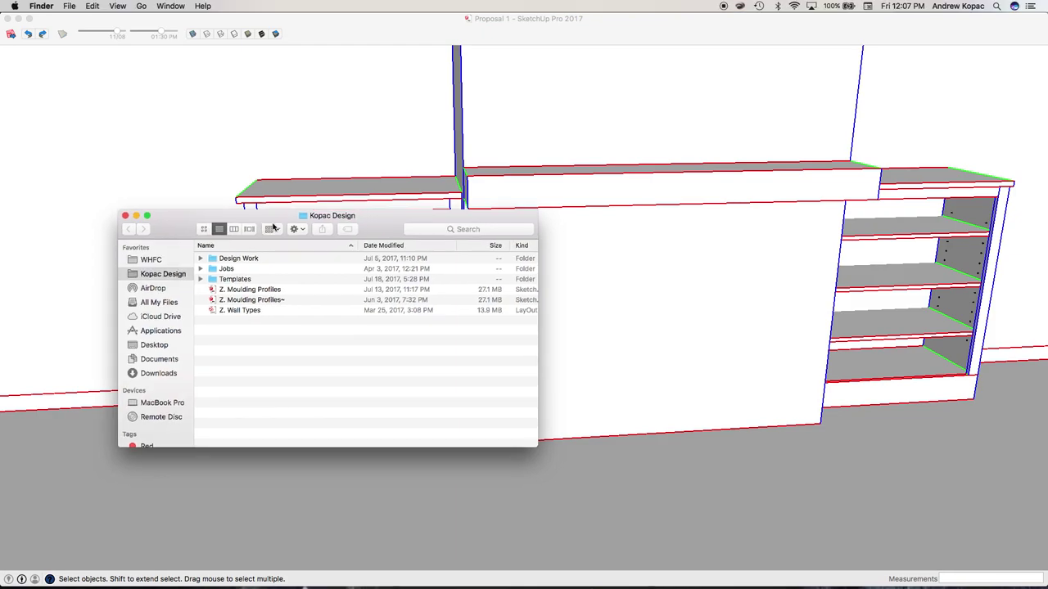
{"action": "double_click", "coordinate": [264, 292]}
{"action": "key", "text": "ctrl+Up"}
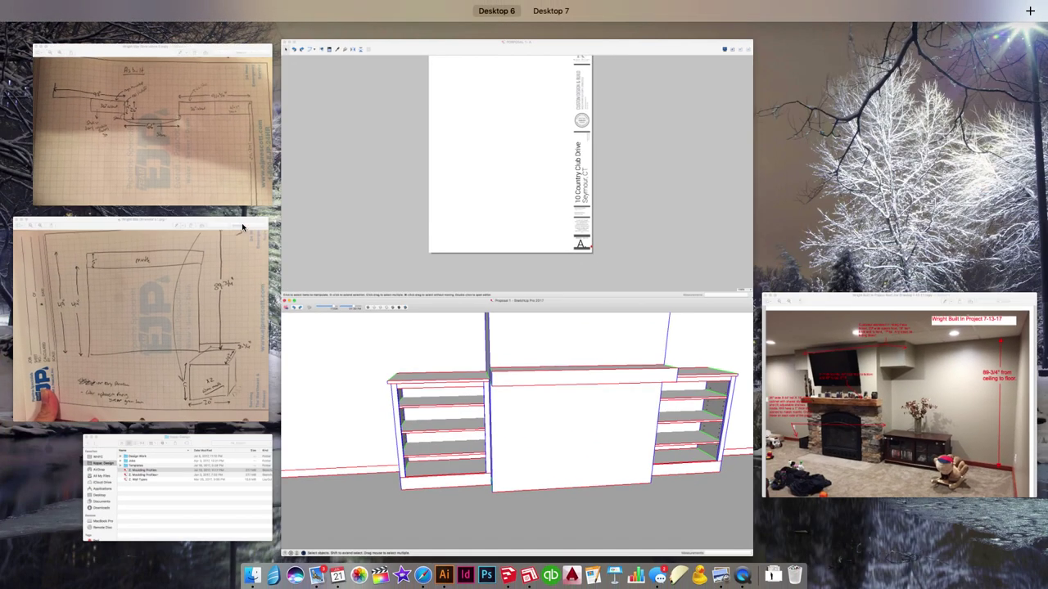
{"action": "left_click", "coordinate": [166, 488]}
{"action": "left_click", "coordinate": [126, 216]}
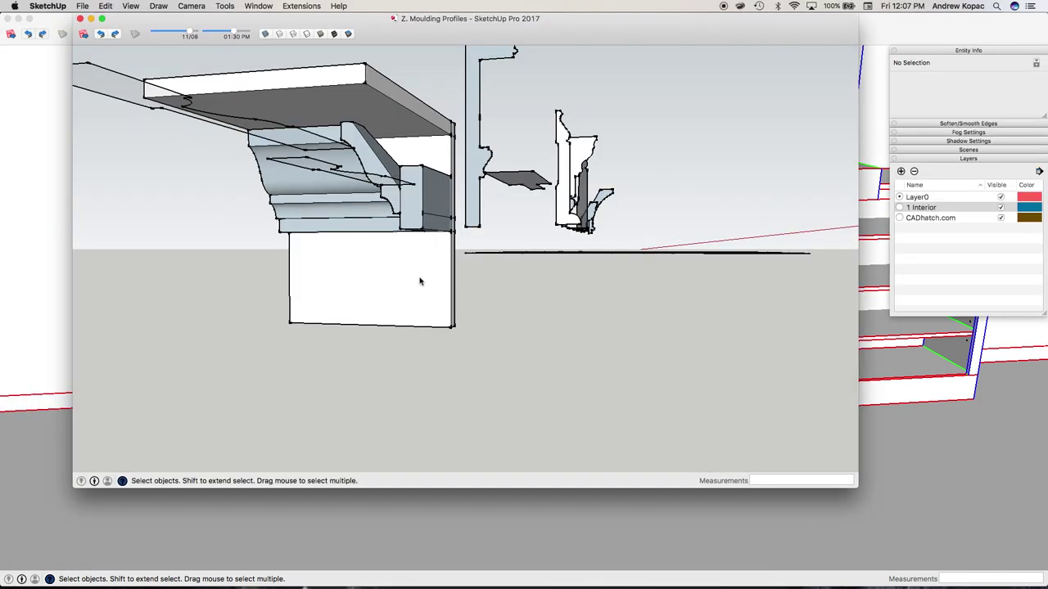
Orbit and zoom around the moulding profiles model to inspect the white profiles
{"action": "left_click_drag", "start_coordinate": [290, 302], "coordinate": [683, 255]}
{"action": "scroll", "coordinate": [592, 307], "scroll_direction": "down", "scroll_amount": 5}
{"action": "scroll", "coordinate": [565, 267], "scroll_direction": "down", "scroll_amount": 8}
{"action": "scroll", "coordinate": [339, 218], "scroll_direction": "up", "scroll_amount": 8}
{"action": "left_click_drag", "start_coordinate": [339, 218], "coordinate": [283, 163]}
{"action": "scroll", "coordinate": [348, 198], "scroll_direction": "down", "scroll_amount": 8}
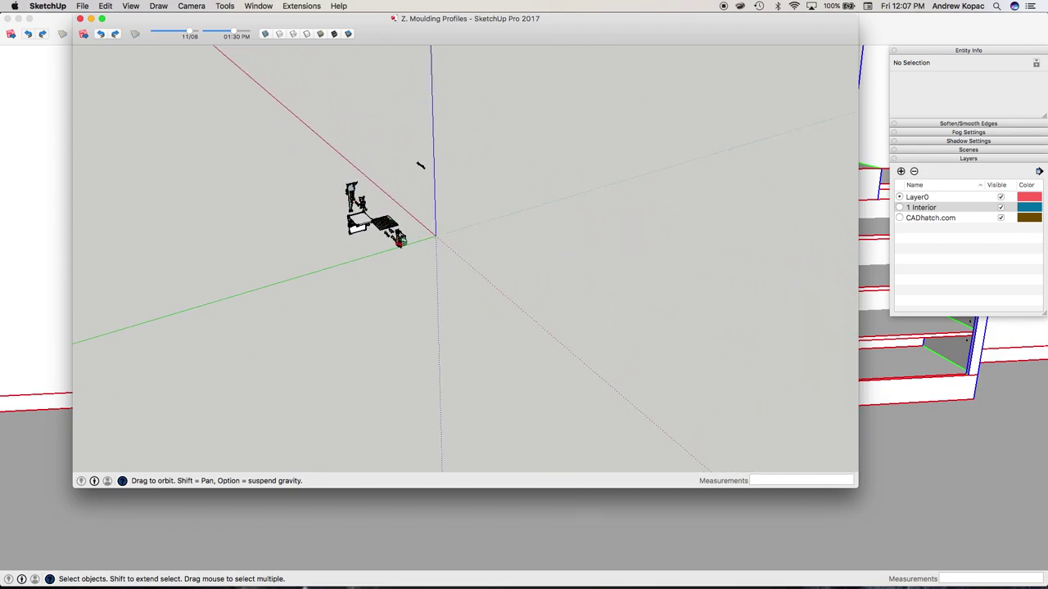
{"action": "scroll", "coordinate": [401, 240], "scroll_direction": "up", "scroll_amount": 8}
{"action": "scroll", "coordinate": [404, 240], "scroll_direction": "down", "scroll_amount": 6}
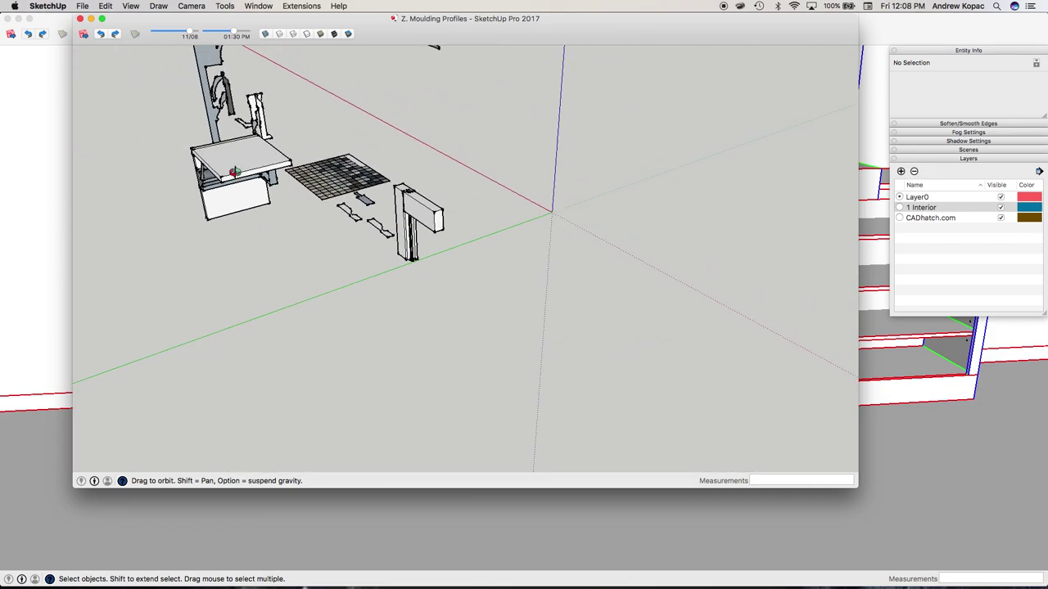
{"action": "scroll", "coordinate": [233, 171], "scroll_direction": "up", "scroll_amount": 5}
{"action": "left_click_drag", "start_coordinate": [227, 168], "coordinate": [287, 266]}
{"action": "scroll", "coordinate": [227, 219], "scroll_direction": "up", "scroll_amount": 4}
{"action": "scroll", "coordinate": [337, 214], "scroll_direction": "down", "scroll_amount": 5}
{"action": "scroll", "coordinate": [311, 250], "scroll_direction": "down", "scroll_amount": 6}
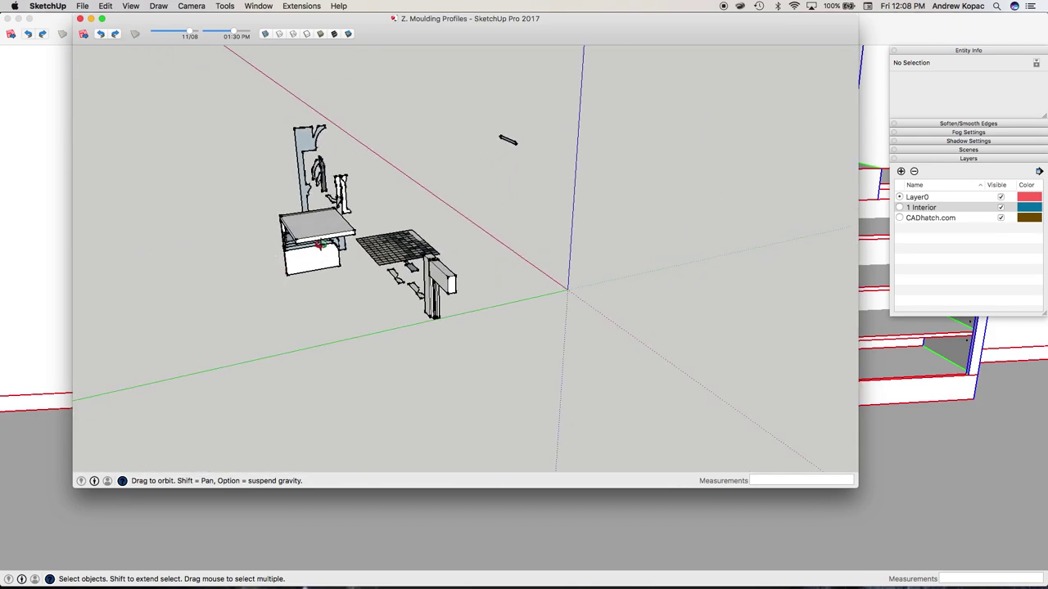
{"action": "scroll", "coordinate": [323, 240], "scroll_direction": "up", "scroll_amount": 6}
{"action": "left_click_drag", "start_coordinate": [328, 234], "coordinate": [322, 288]}
{"action": "scroll", "coordinate": [363, 227], "scroll_direction": "down", "scroll_amount": 6}
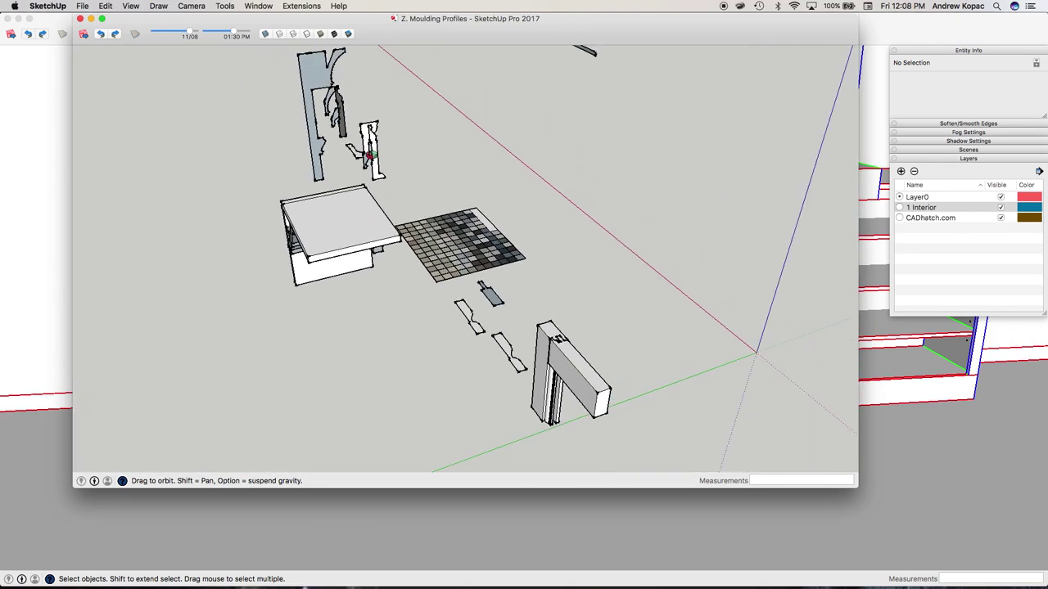
{"action": "scroll", "coordinate": [371, 155], "scroll_direction": "up", "scroll_amount": 6}
{"action": "left_click_drag", "start_coordinate": [370, 141], "coordinate": [483, 275]}
{"action": "scroll", "coordinate": [400, 215], "scroll_direction": "down", "scroll_amount": 5}
{"action": "scroll", "coordinate": [288, 204], "scroll_direction": "down", "scroll_amount": 6}
{"action": "left_click_drag", "start_coordinate": [288, 204], "coordinate": [386, 314]}
{"action": "scroll", "coordinate": [378, 340], "scroll_direction": "up", "scroll_amount": 8}
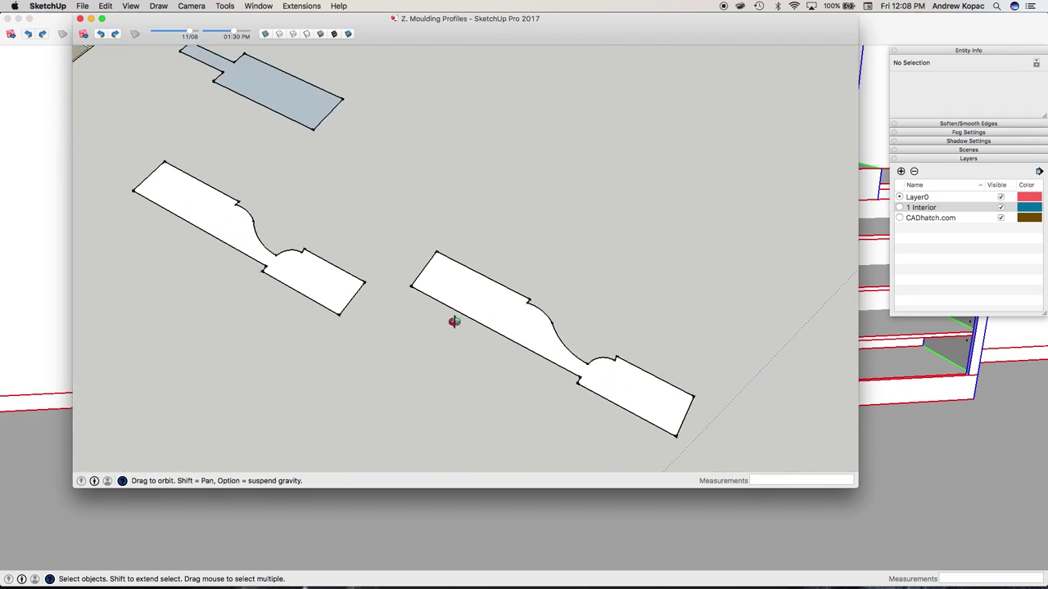
{"action": "scroll", "coordinate": [466, 302], "scroll_direction": "down", "scroll_amount": 6}
{"action": "scroll", "coordinate": [402, 222], "scroll_direction": "up", "scroll_amount": 8}
Measure the moulding profile at 2", select it, and return to Proposal 1
{"action": "key", "text": "t"}
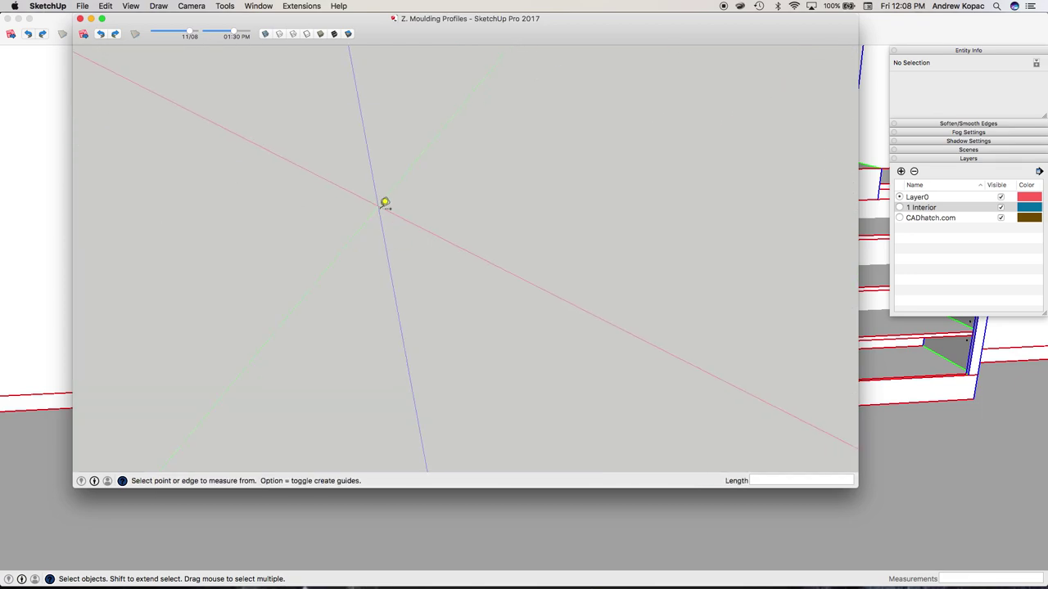
{"action": "scroll", "coordinate": [420, 267], "scroll_direction": "down", "scroll_amount": 6}
{"action": "scroll", "coordinate": [425, 262], "scroll_direction": "up", "scroll_amount": 5}
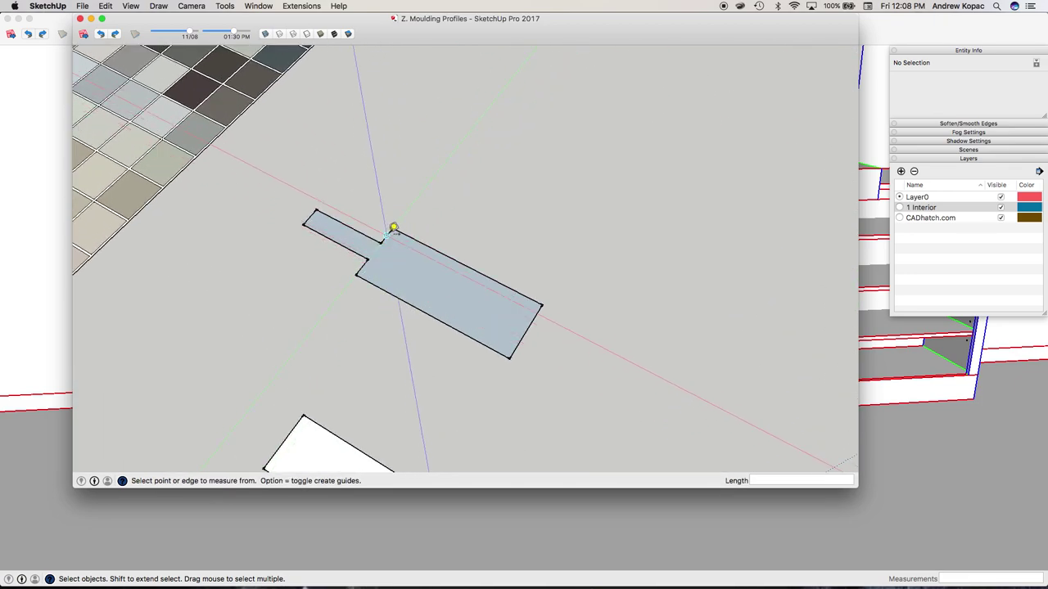
{"action": "left_click", "coordinate": [392, 228]}
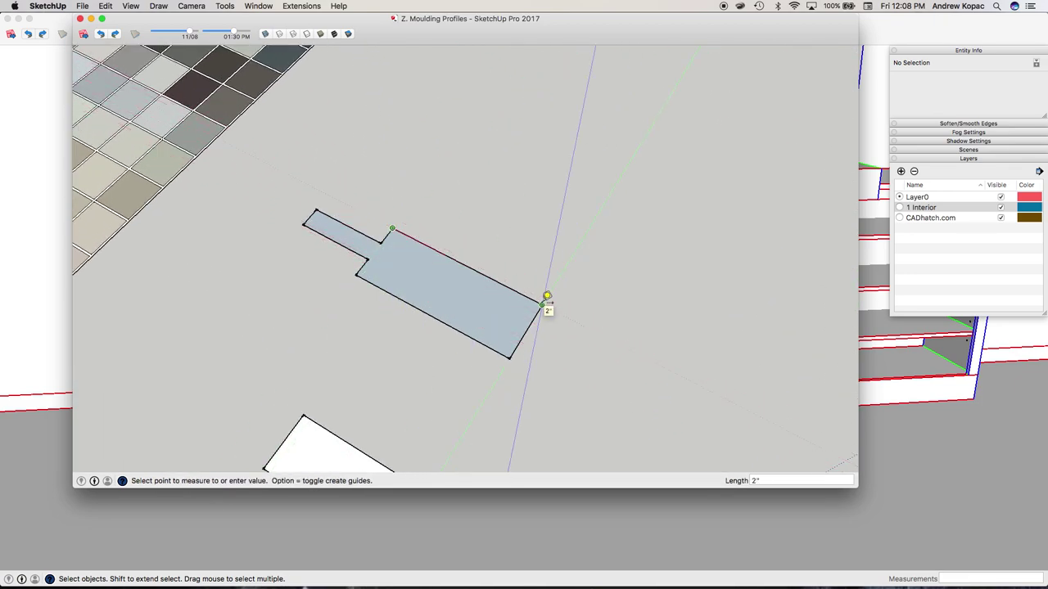
{"action": "key", "text": "space"}
{"action": "double_click", "coordinate": [500, 314]}
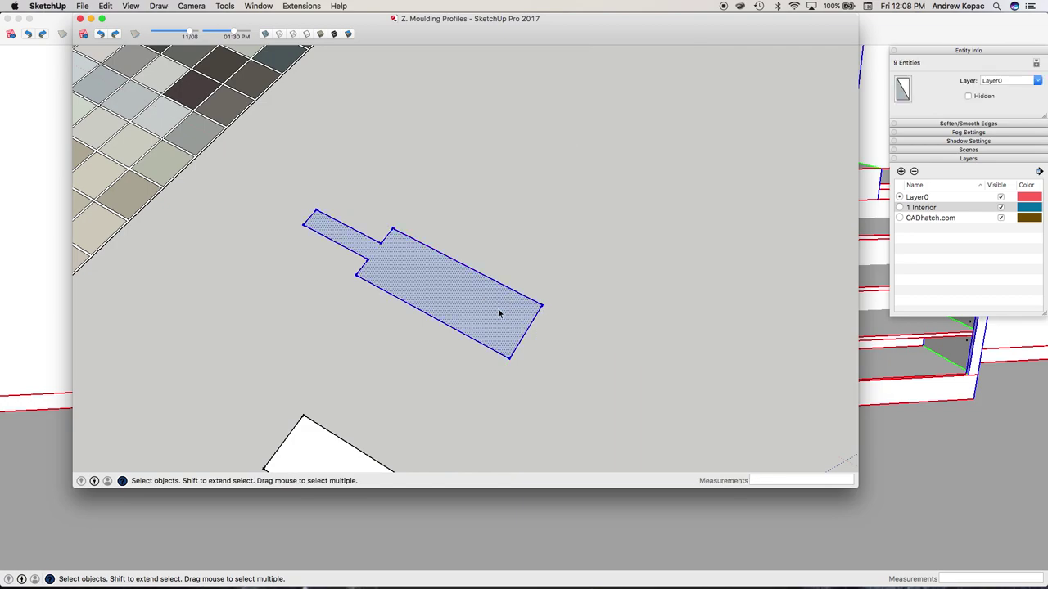
{"action": "left_click", "coordinate": [532, 522]}
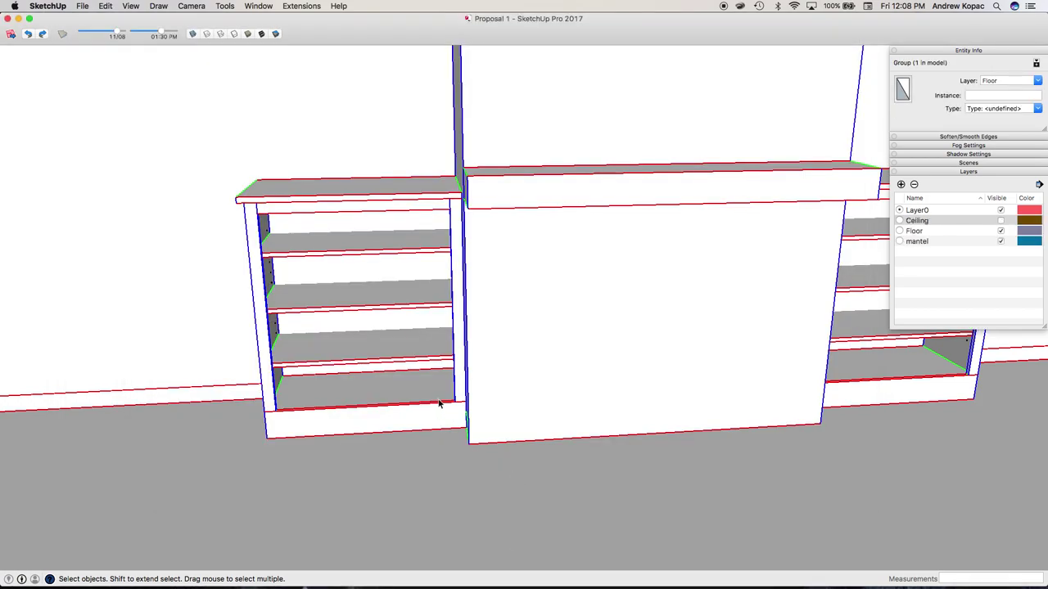
Draw a rectangle panel across the left bookcase front
{"action": "scroll", "coordinate": [441, 403], "scroll_direction": "down", "scroll_amount": 2}
{"action": "scroll", "coordinate": [360, 399], "scroll_direction": "up", "scroll_amount": 4}
{"action": "scroll", "coordinate": [328, 418], "scroll_direction": "up", "scroll_amount": 2}
{"action": "left_click", "coordinate": [282, 435]}
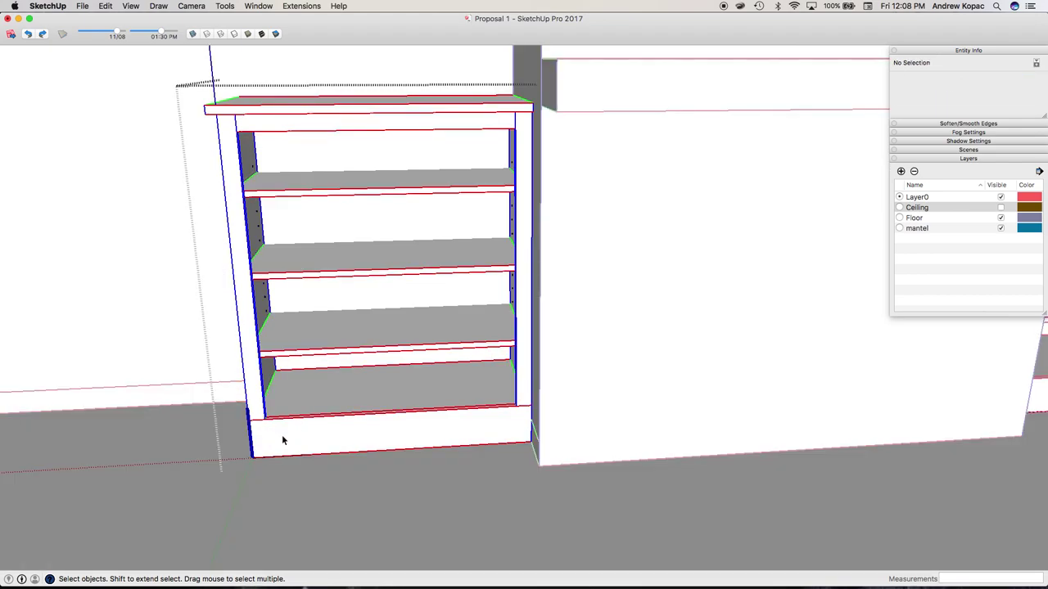
{"action": "left_click", "coordinate": [267, 421]}
{"action": "left_click", "coordinate": [518, 131]}
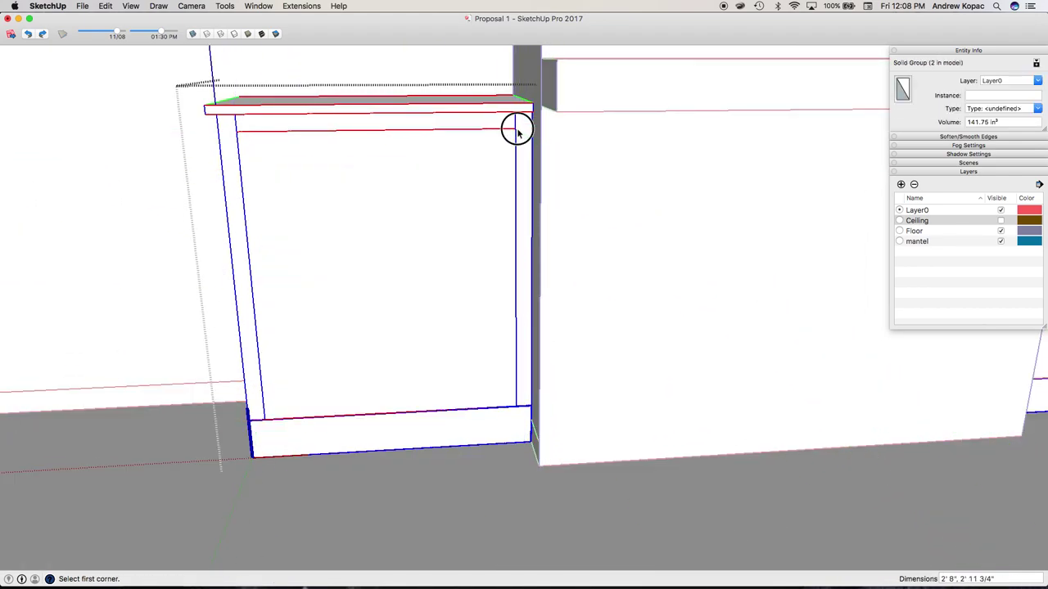
Offset an inset outline inside the panel and delete its inner face
{"action": "scroll", "coordinate": [335, 169], "scroll_direction": "up", "scroll_amount": 2}
{"action": "key", "text": "f"}
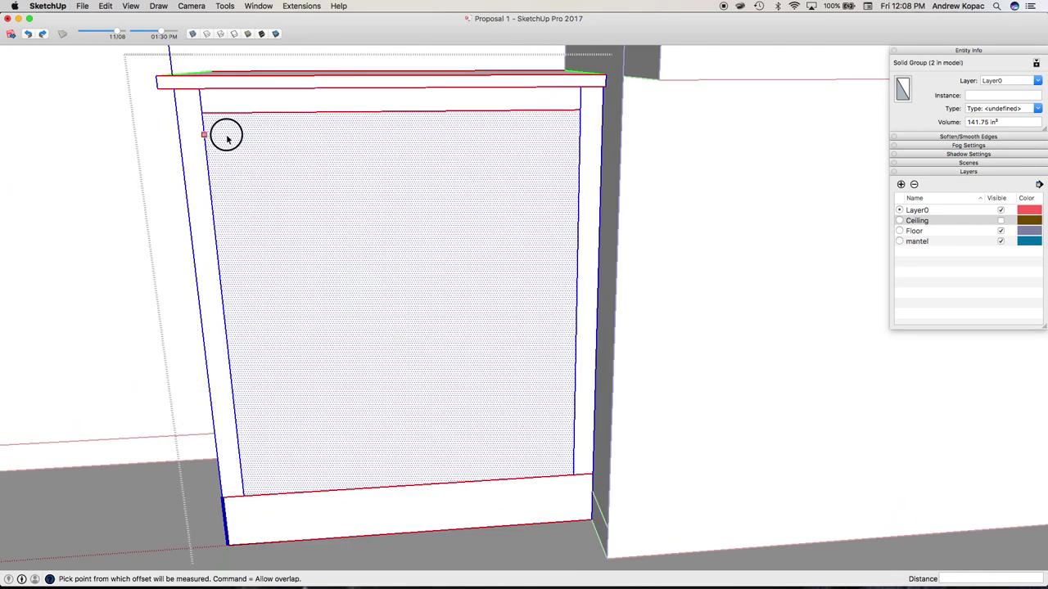
{"action": "double_click", "coordinate": [227, 137]}
{"action": "key", "text": "super+z"}
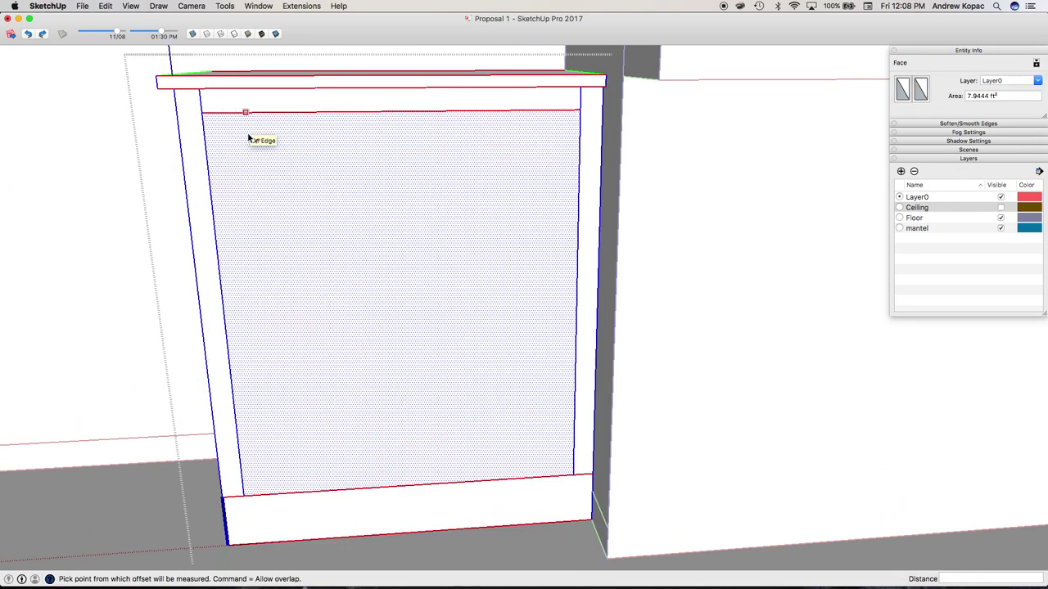
{"action": "double_click", "coordinate": [241, 176]}
{"action": "key", "text": "super+z"}
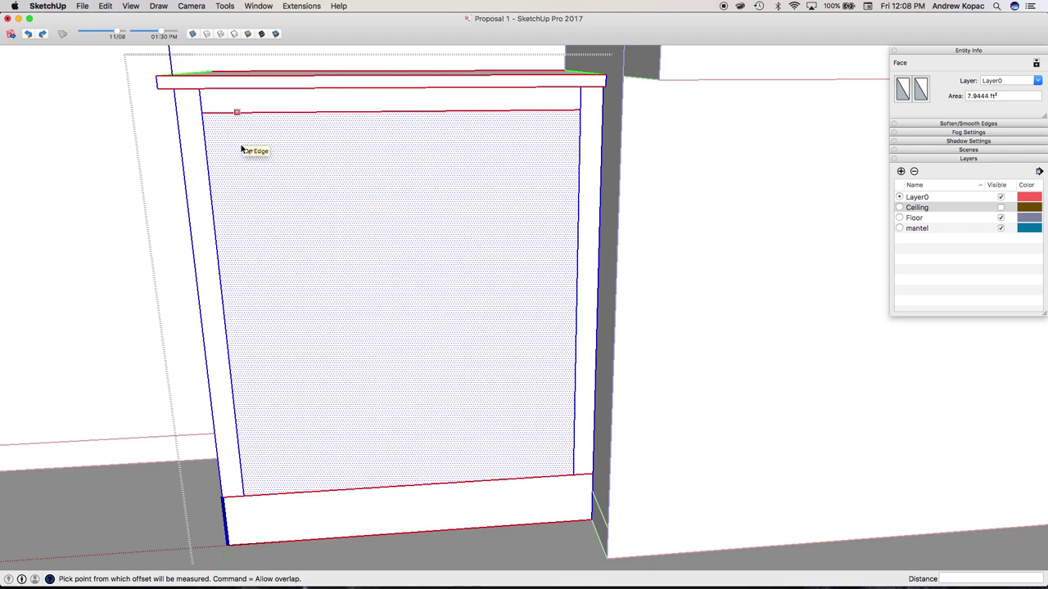
{"action": "left_click", "coordinate": [242, 150]}
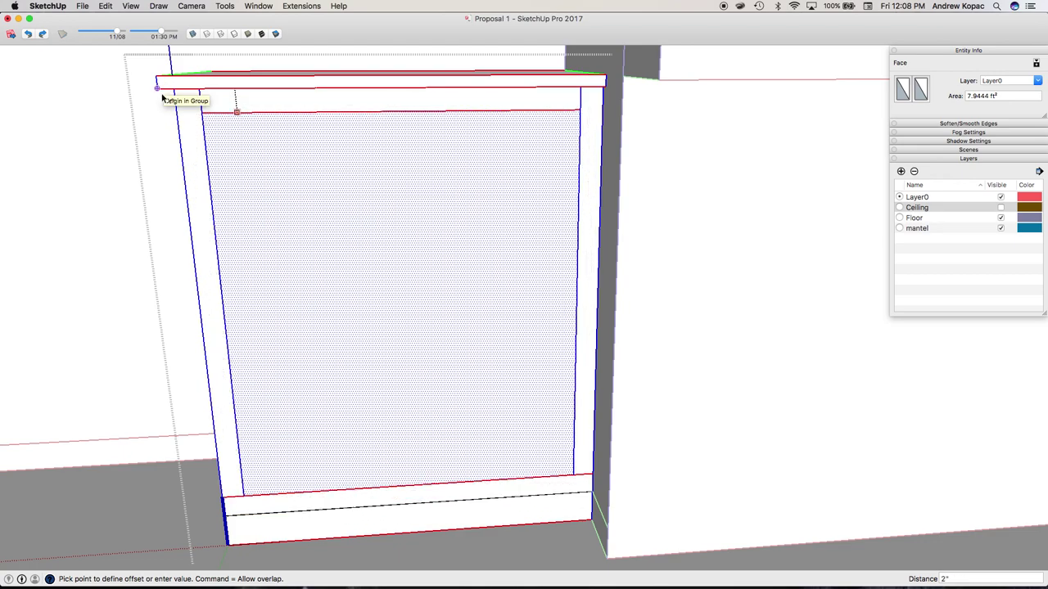
{"action": "key", "text": "Return"}
{"action": "key", "text": "space"}
{"action": "double_click", "coordinate": [266, 175]}
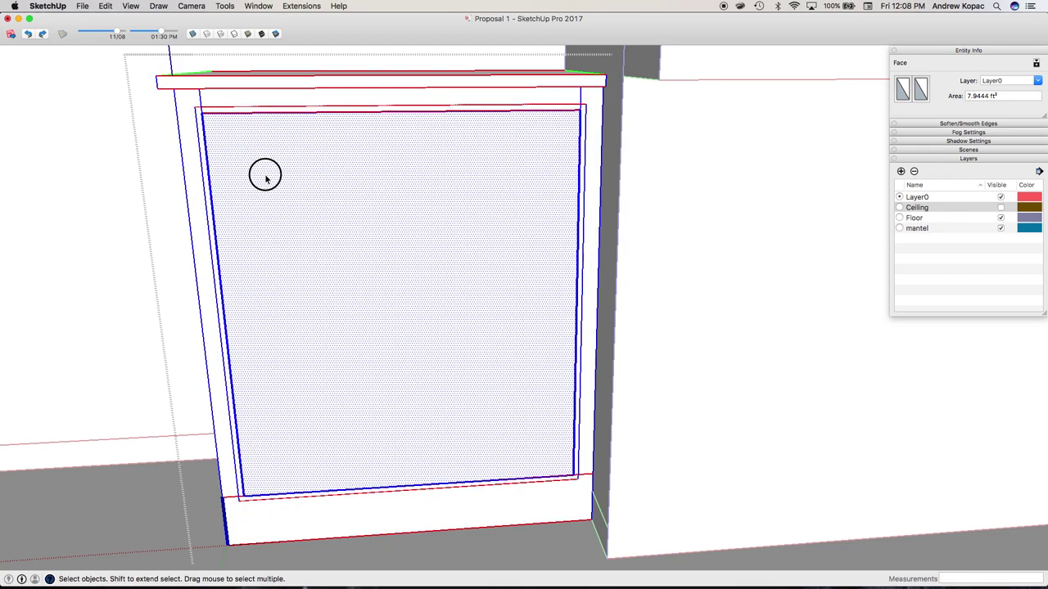
{"action": "key", "text": "Delete"}
Place a vertical guide line down the middle of the panel
{"action": "key", "text": "t"}
{"action": "left_click", "coordinate": [205, 145]}
{"action": "left_click", "coordinate": [207, 141]}
{"action": "key", "text": "l"}
{"action": "key", "text": "t"}
{"action": "left_click", "coordinate": [206, 212]}
{"action": "left_click", "coordinate": [400, 102]}
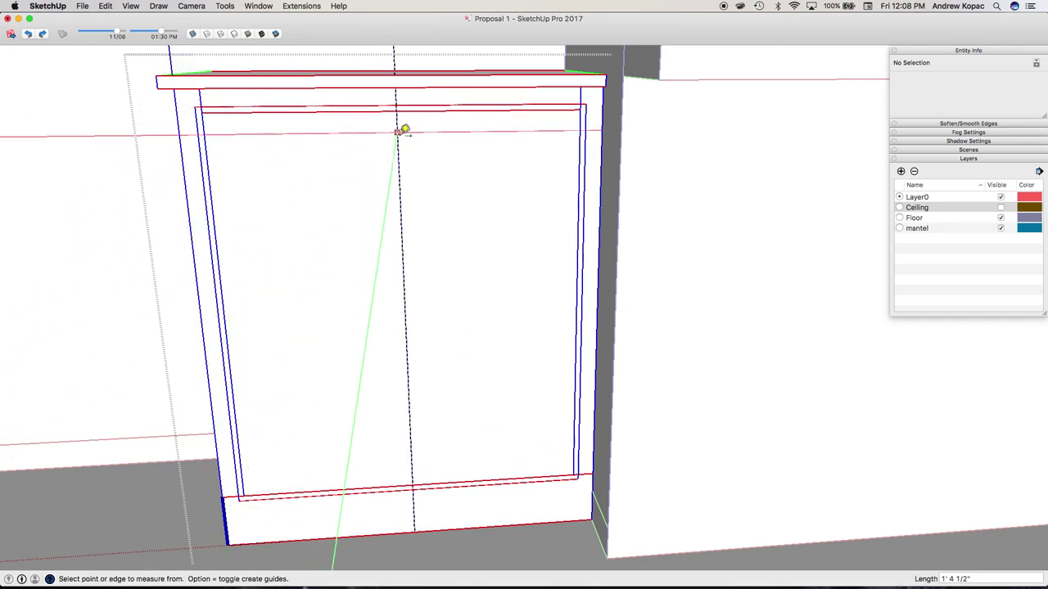
{"action": "left_click", "coordinate": [397, 142]}
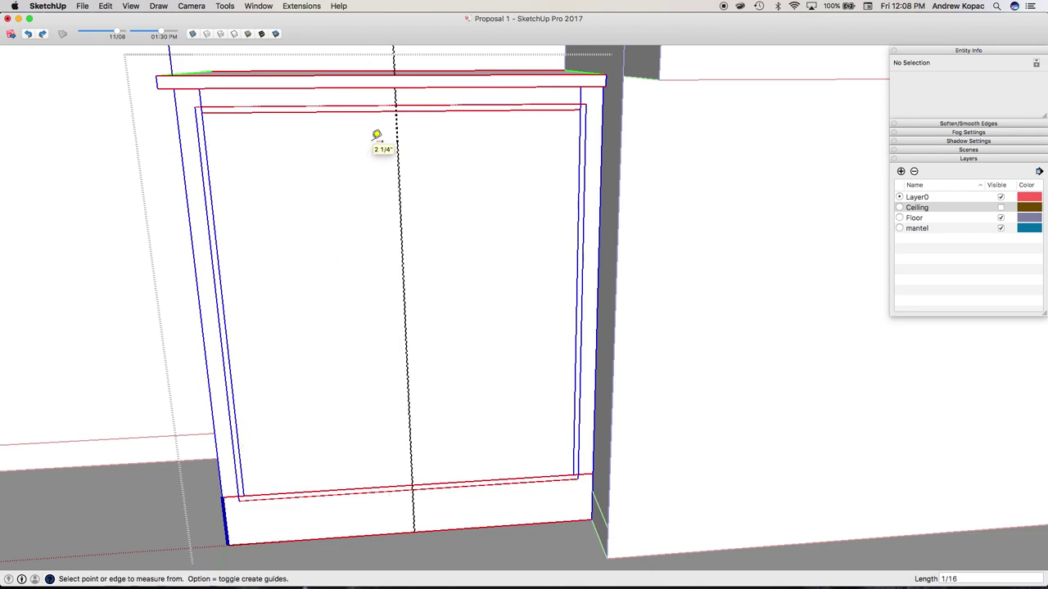
Add a 1/16" guide and draw a thin divider rectangle between the doors
{"action": "scroll", "coordinate": [409, 173], "scroll_direction": "up", "scroll_amount": 6}
{"action": "type", "text": "1/16"}
{"action": "key", "text": "Return"}
{"action": "scroll", "coordinate": [435, 214], "scroll_direction": "down", "scroll_amount": 8}
{"action": "key", "text": "r"}
{"action": "scroll", "coordinate": [425, 143], "scroll_direction": "up", "scroll_amount": 6}
{"action": "scroll", "coordinate": [425, 143], "scroll_direction": "up", "scroll_amount": 2}
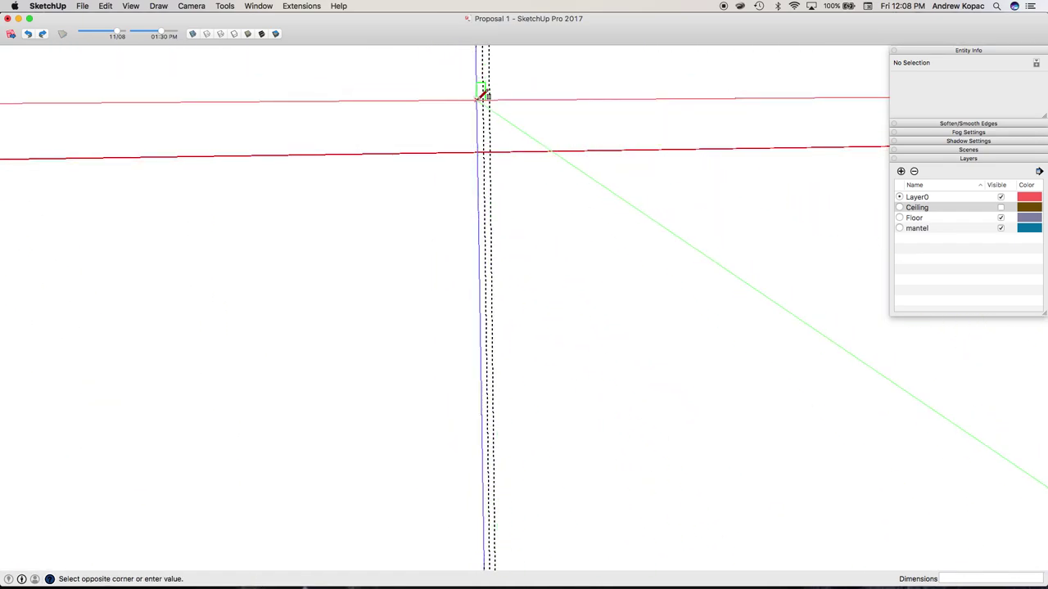
{"action": "scroll", "coordinate": [483, 94], "scroll_direction": "down", "scroll_amount": 5}
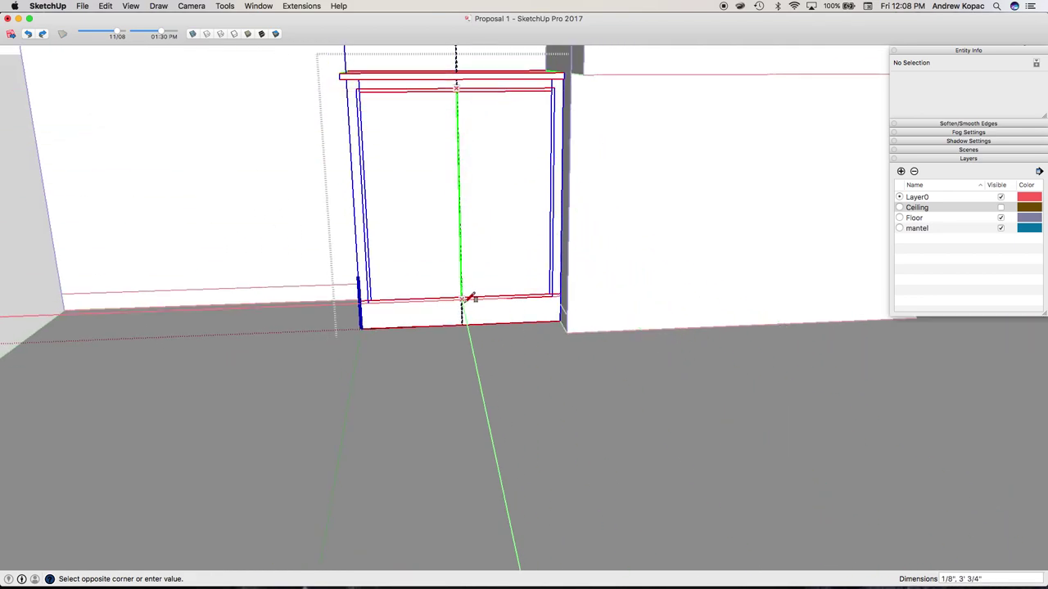
{"action": "scroll", "coordinate": [464, 301], "scroll_direction": "up", "scroll_amount": 8}
{"action": "left_click", "coordinate": [430, 263]}
{"action": "scroll", "coordinate": [498, 263], "scroll_direction": "down", "scroll_amount": 4}
{"action": "key", "text": "space"}
Delete the right panel face and make the left door panel a component
{"action": "left_click", "coordinate": [413, 215]}
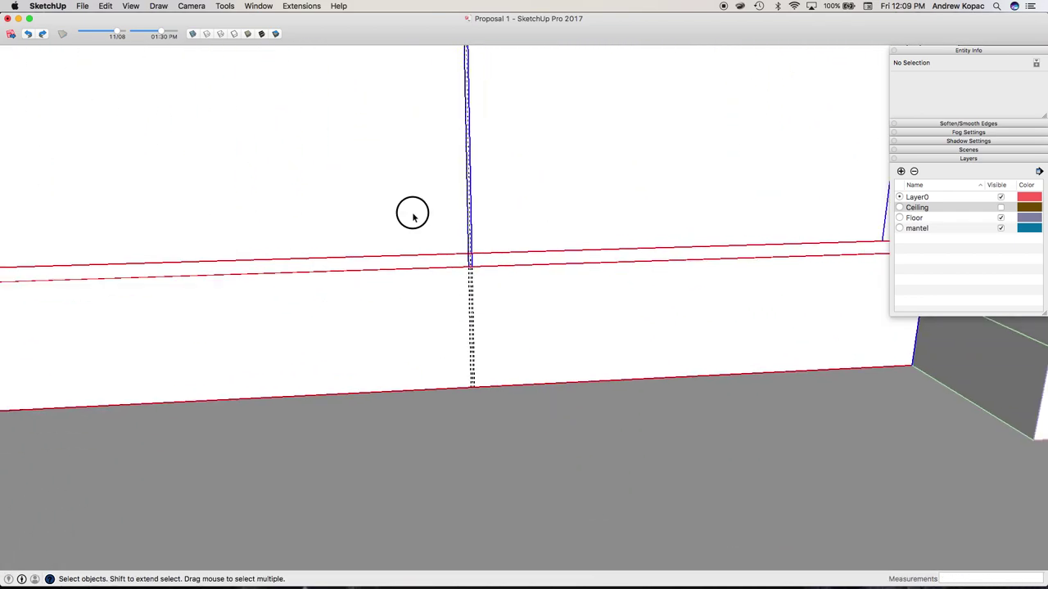
{"action": "double_click", "coordinate": [413, 215]}
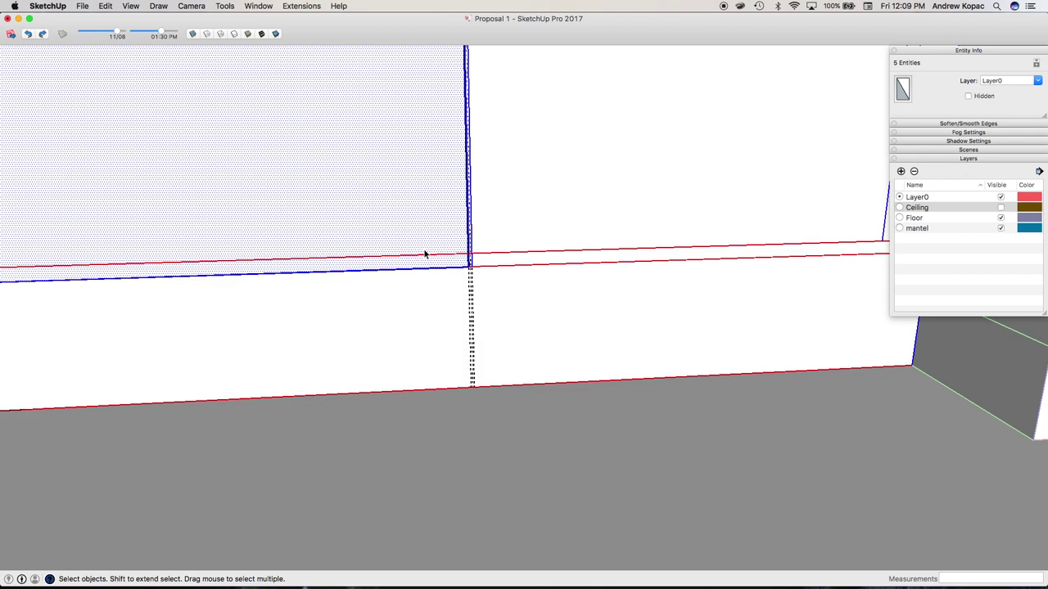
{"action": "double_click", "coordinate": [520, 245]}
{"action": "key", "text": "Delete"}
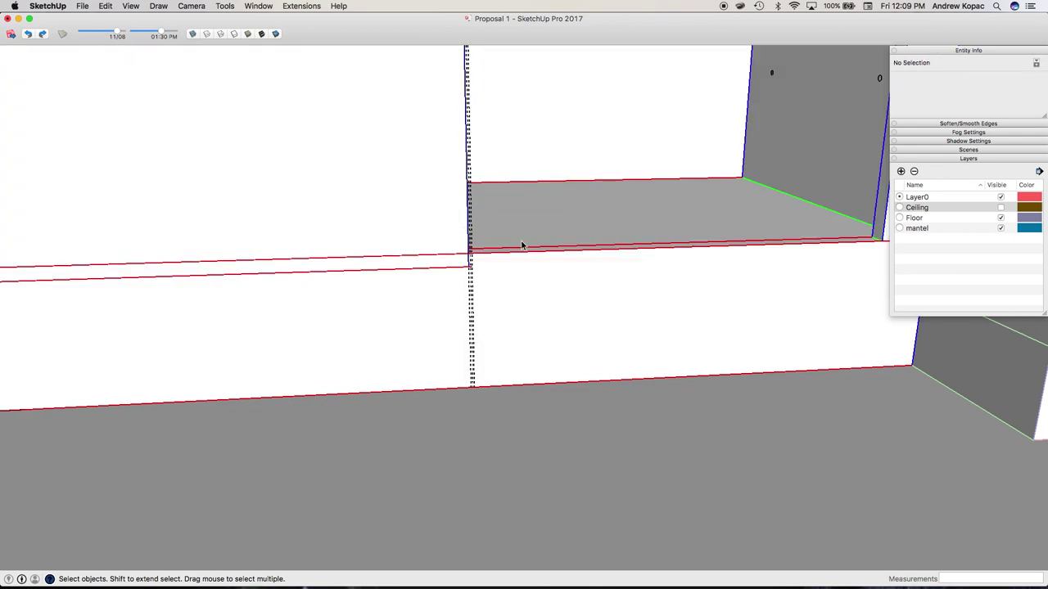
{"action": "double_click", "coordinate": [422, 240]}
{"action": "key", "text": "super+g"}
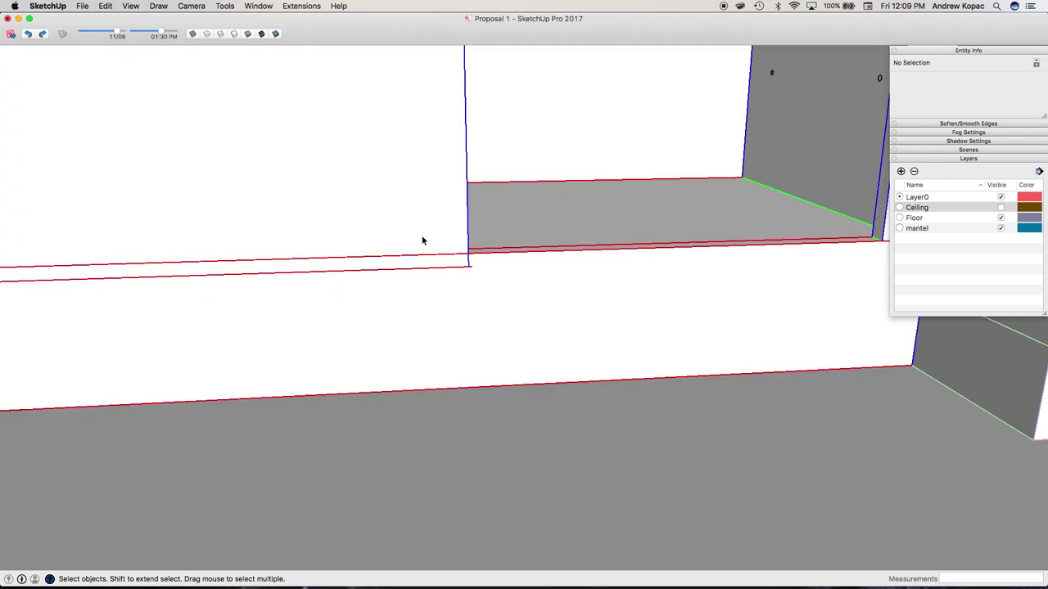
{"action": "key", "text": "g"}
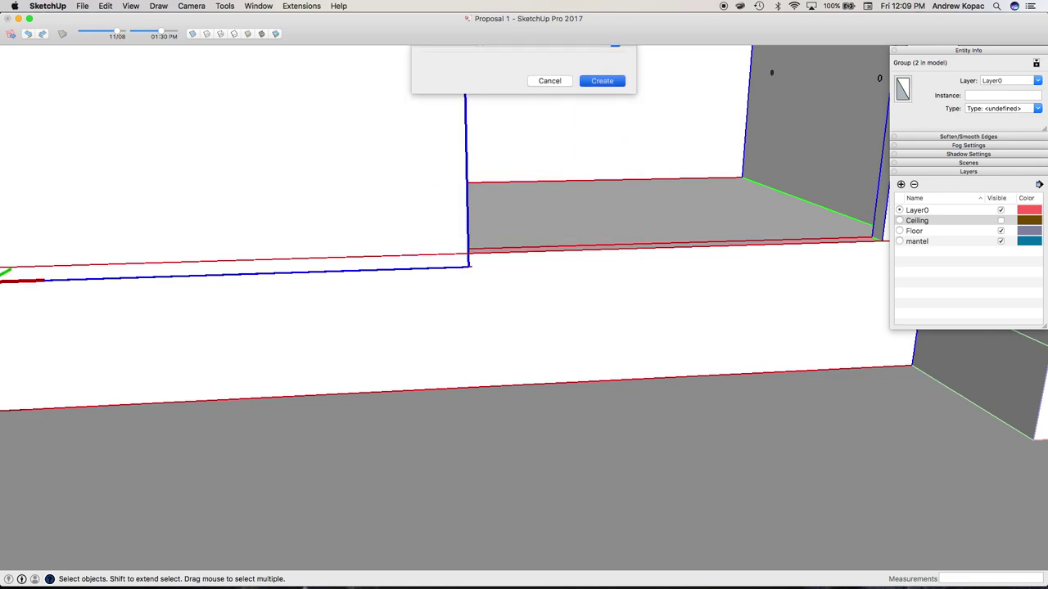
{"action": "key", "text": "Return"}
Copy the door component to the right beside the original
{"action": "key", "text": "m"}
{"action": "scroll", "coordinate": [409, 238], "scroll_direction": "down", "scroll_amount": 5}
{"action": "left_click", "coordinate": [155, 263]}
{"action": "key", "text": "alt"}
{"action": "left_click", "coordinate": [450, 254]}
{"action": "scroll", "coordinate": [450, 253], "scroll_direction": "up", "scroll_amount": 5}
{"action": "left_click", "coordinate": [488, 192]}
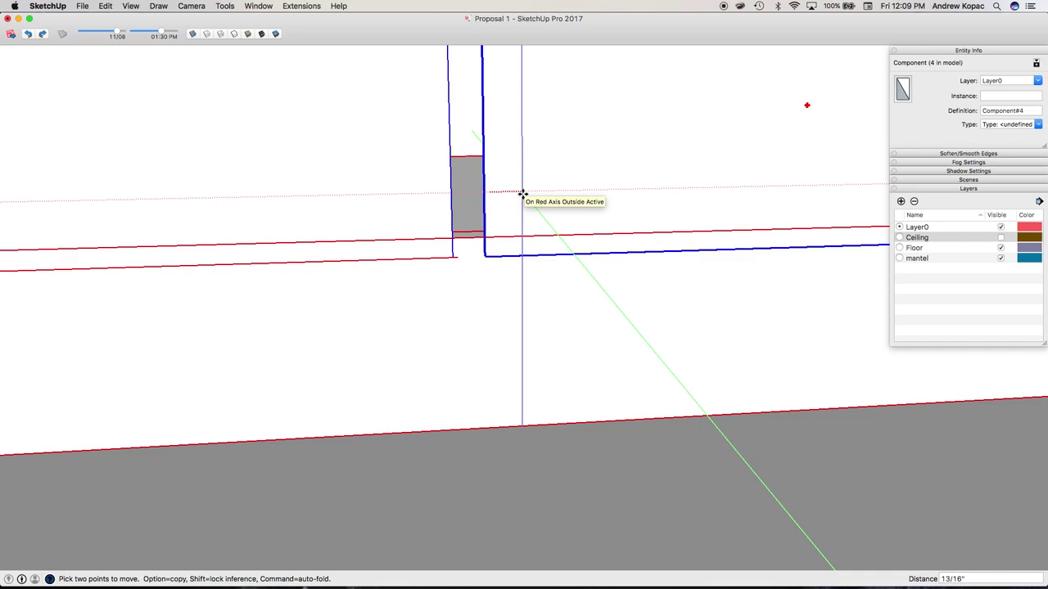
{"action": "scroll", "coordinate": [522, 194], "scroll_direction": "down", "scroll_amount": 10}
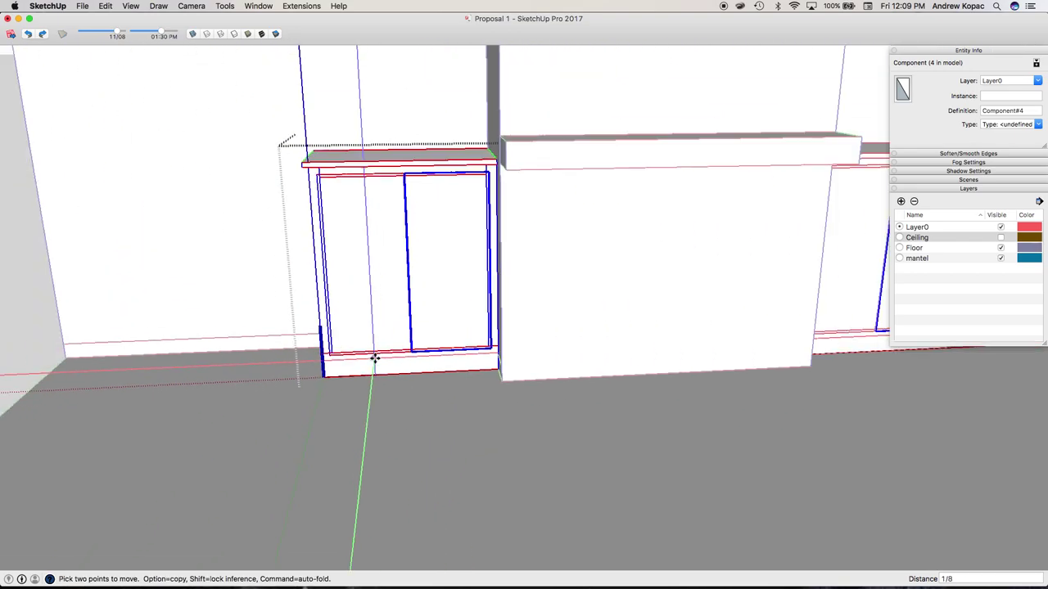
{"action": "scroll", "coordinate": [374, 346], "scroll_direction": "up", "scroll_amount": 5}
Select the door face and paste the copied handle profile onto it
{"action": "key", "text": "space"}
{"action": "double_click", "coordinate": [365, 337]}
{"action": "double_click", "coordinate": [348, 316]}
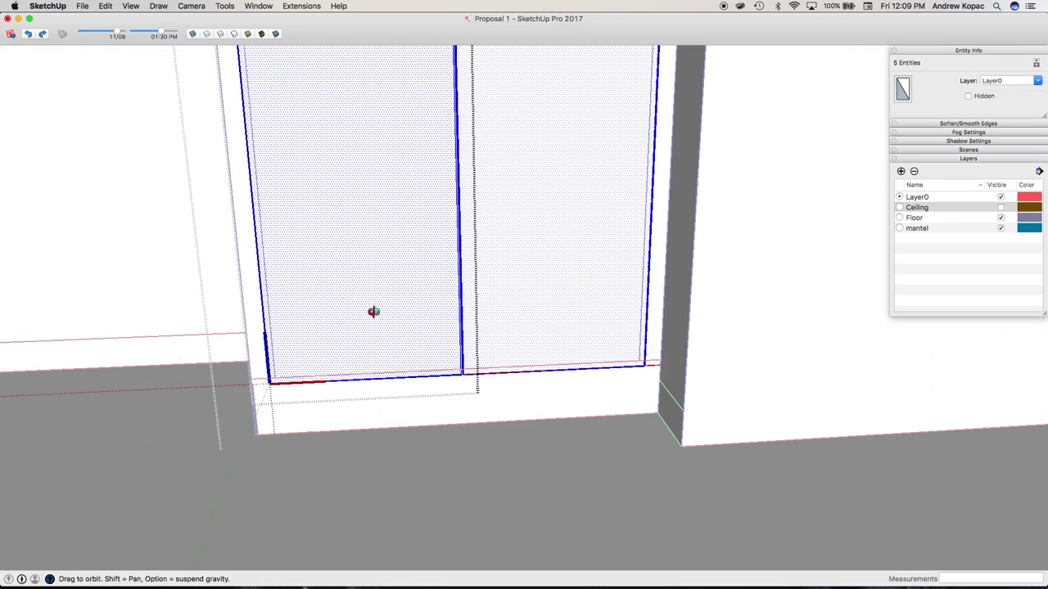
{"action": "middle_click_drag", "start_coordinate": [374, 313], "coordinate": [419, 378]}
{"action": "scroll", "coordinate": [389, 344], "scroll_direction": "down", "scroll_amount": 5}
{"action": "key", "text": "super+v"}
Place the pasted handle profiles below the cabinet and stand them upright with 90° rotations
{"action": "left_click", "coordinate": [366, 467]}
{"action": "scroll", "coordinate": [379, 465], "scroll_direction": "up", "scroll_amount": 6}
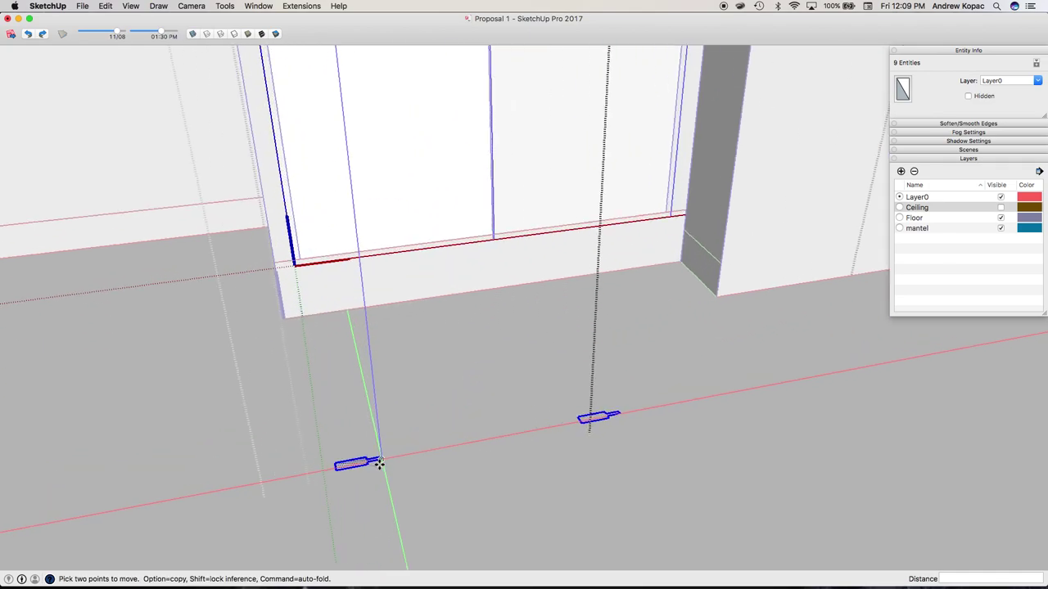
{"action": "key", "text": "q"}
{"action": "left_click", "coordinate": [411, 494]}
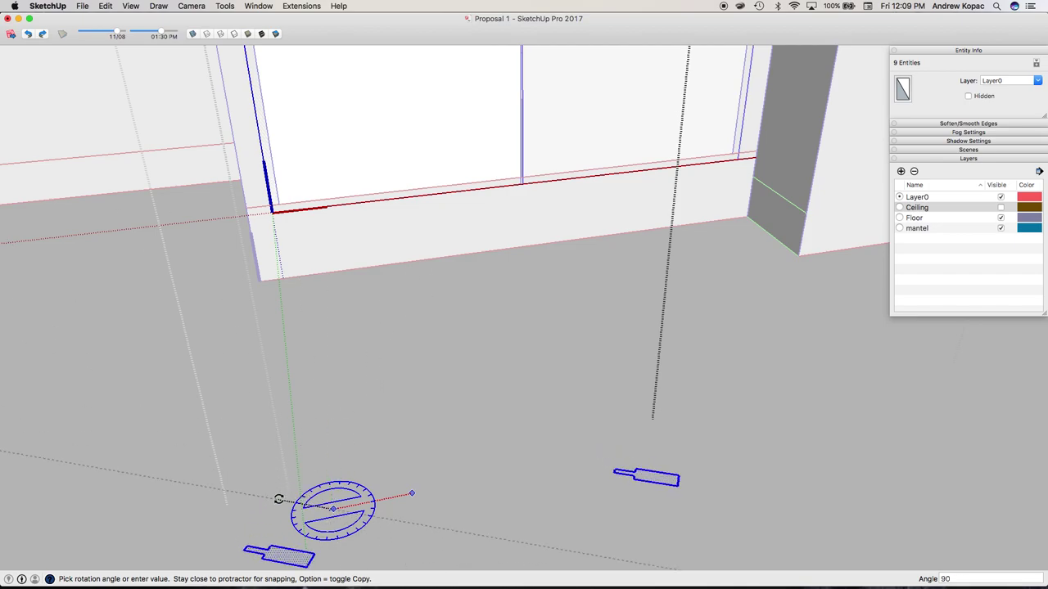
{"action": "left_click", "coordinate": [279, 499]}
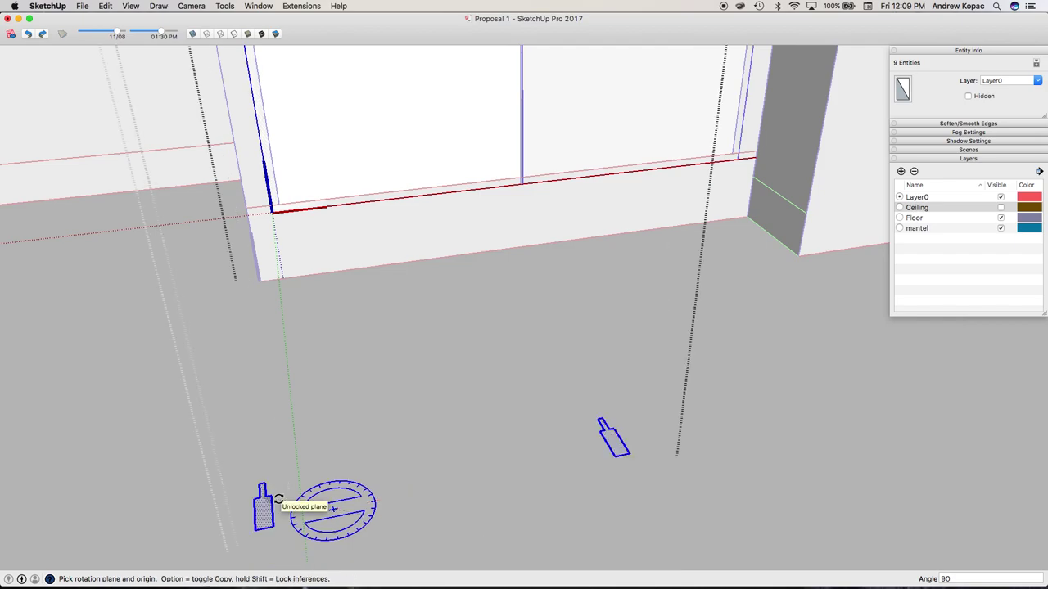
{"action": "left_click", "coordinate": [393, 485]}
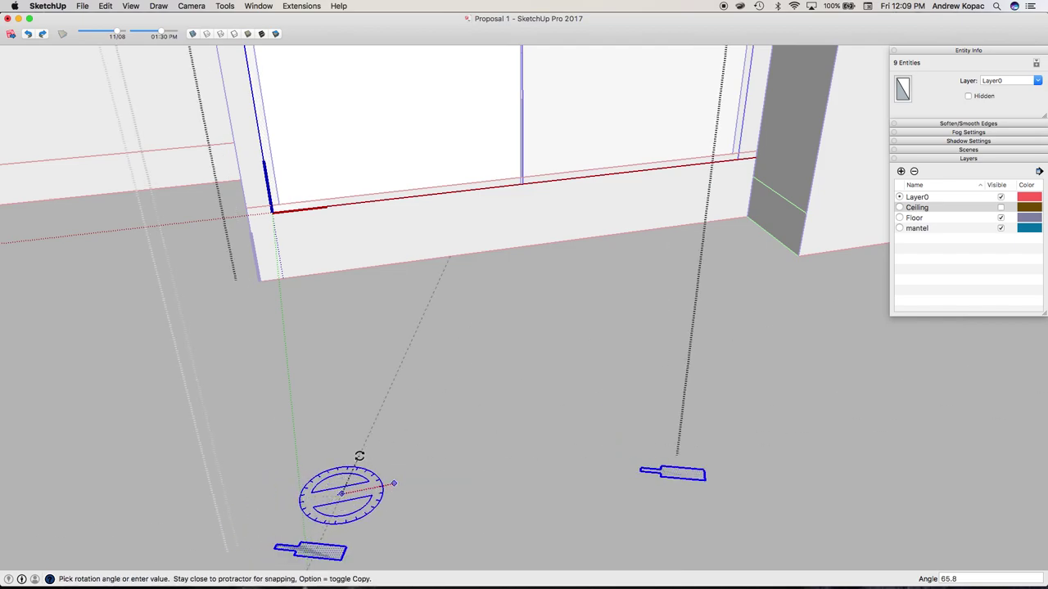
{"action": "type", "text": "90"}
{"action": "key", "text": "Return"}
Move the upright handle profiles onto the two cabinet door fronts
{"action": "key", "text": "m"}
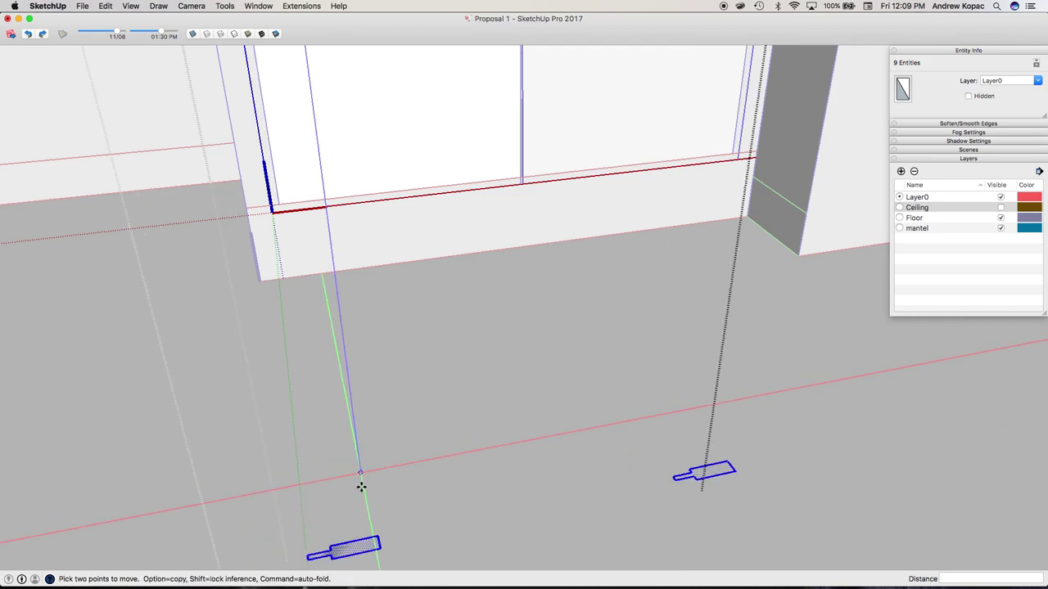
{"action": "left_click", "coordinate": [375, 539]}
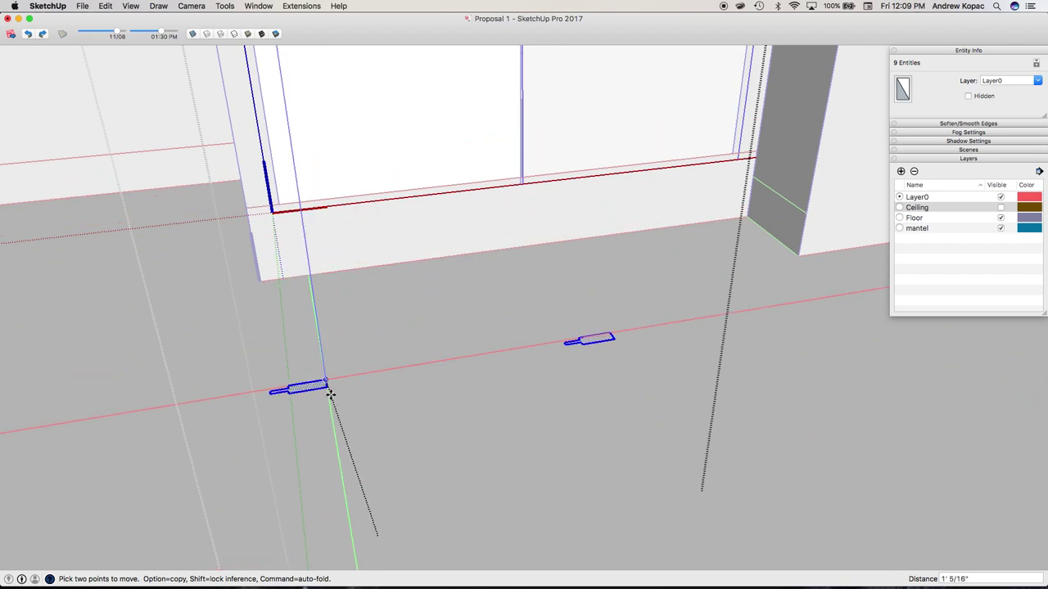
{"action": "scroll", "coordinate": [330, 396], "scroll_direction": "down", "scroll_amount": 5}
{"action": "scroll", "coordinate": [302, 272], "scroll_direction": "up", "scroll_amount": 5}
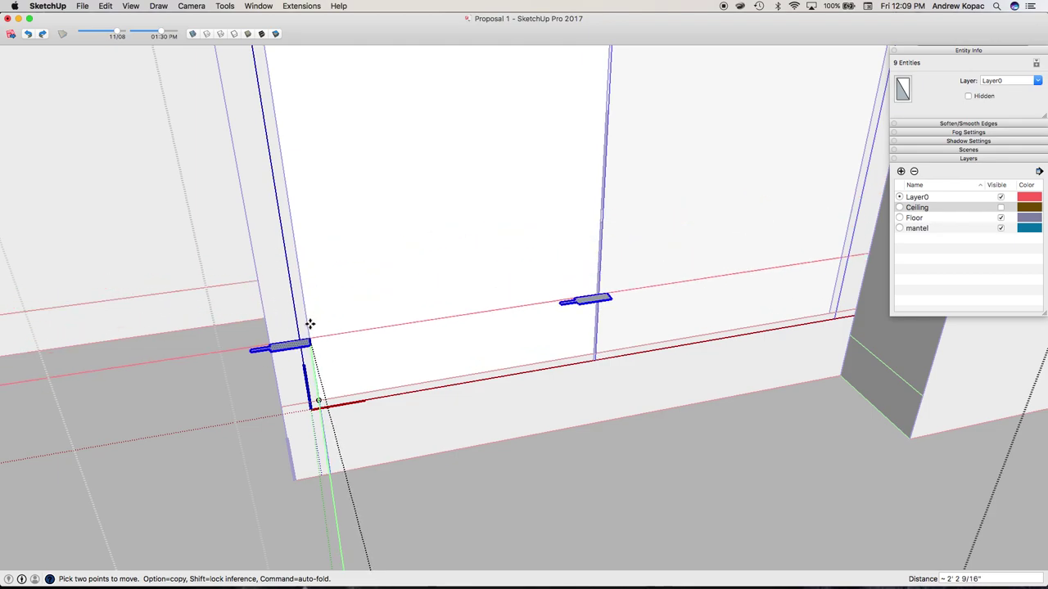
{"action": "scroll", "coordinate": [300, 245], "scroll_direction": "down", "scroll_amount": 5}
{"action": "scroll", "coordinate": [311, 258], "scroll_direction": "up", "scroll_amount": 5}
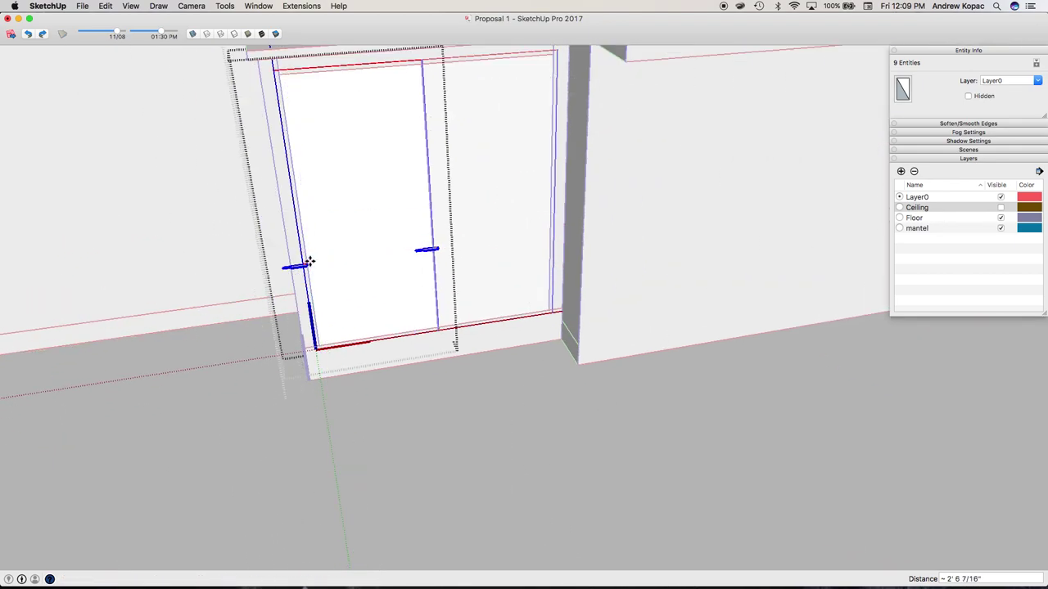
{"action": "left_click", "coordinate": [327, 255]}
{"action": "key", "text": "space"}
Drop the bracket face from the selection and orbit around the door to inspect the brackets
{"action": "scroll", "coordinate": [323, 257], "scroll_direction": "up", "scroll_amount": 5}
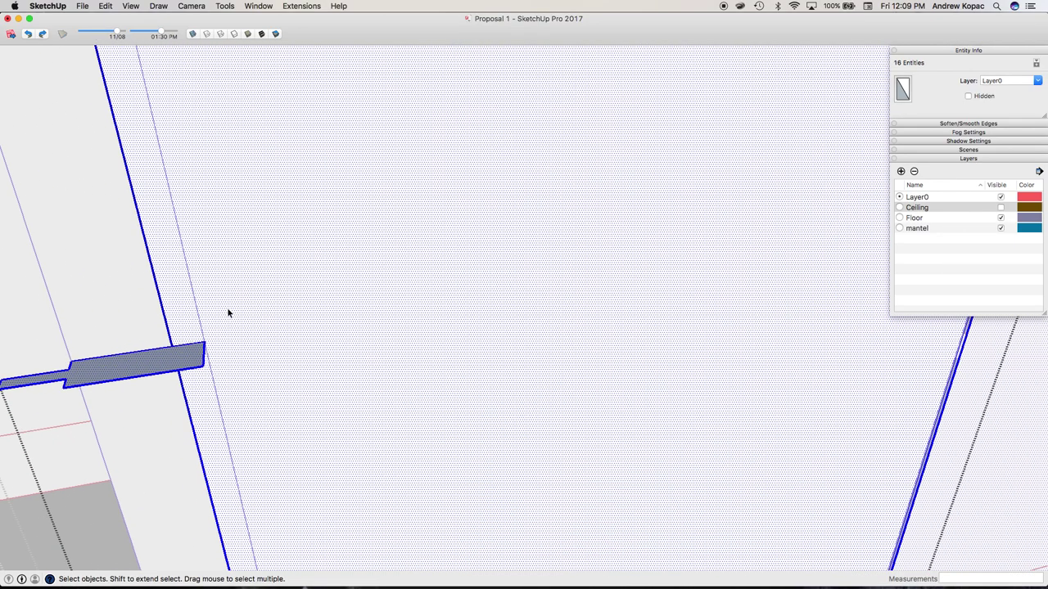
{"action": "double_click", "coordinate": [160, 367], "text": "shift"}
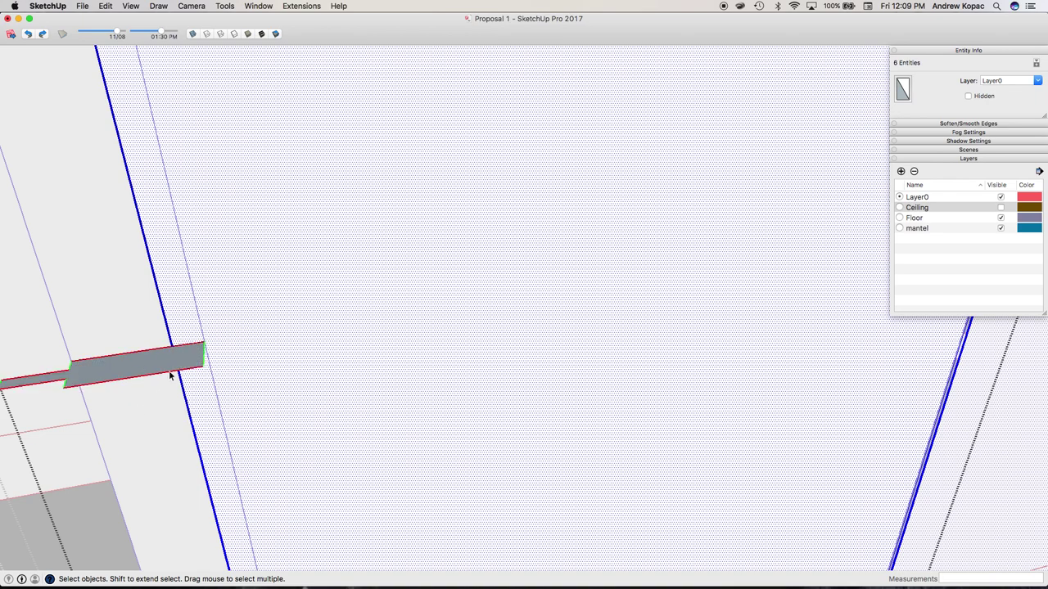
{"action": "key", "text": "p"}
{"action": "scroll", "coordinate": [164, 368], "scroll_direction": "down", "scroll_amount": 10}
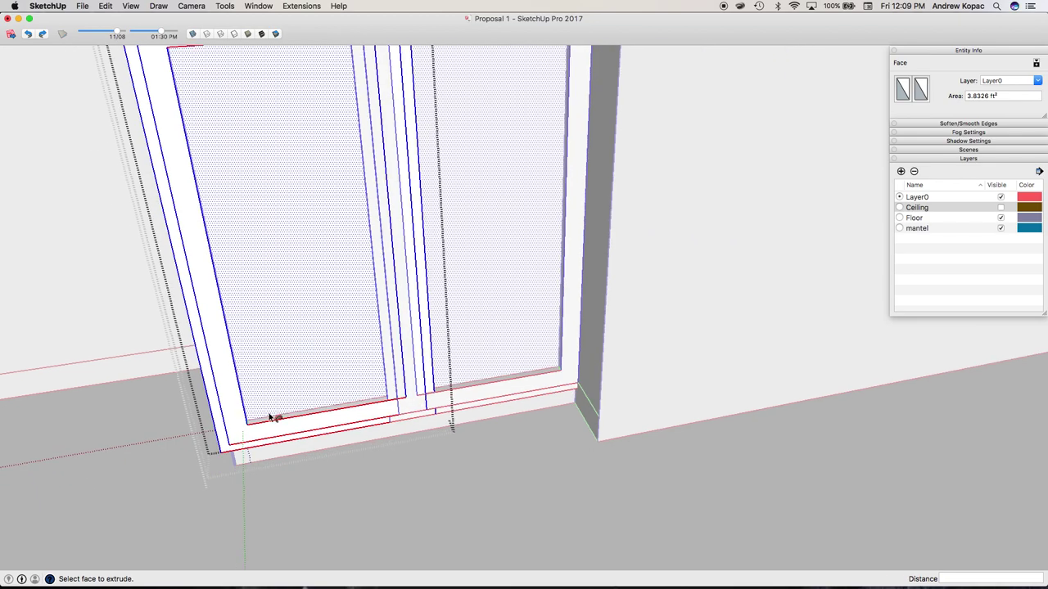
{"action": "scroll", "coordinate": [270, 417], "scroll_direction": "up", "scroll_amount": 10}
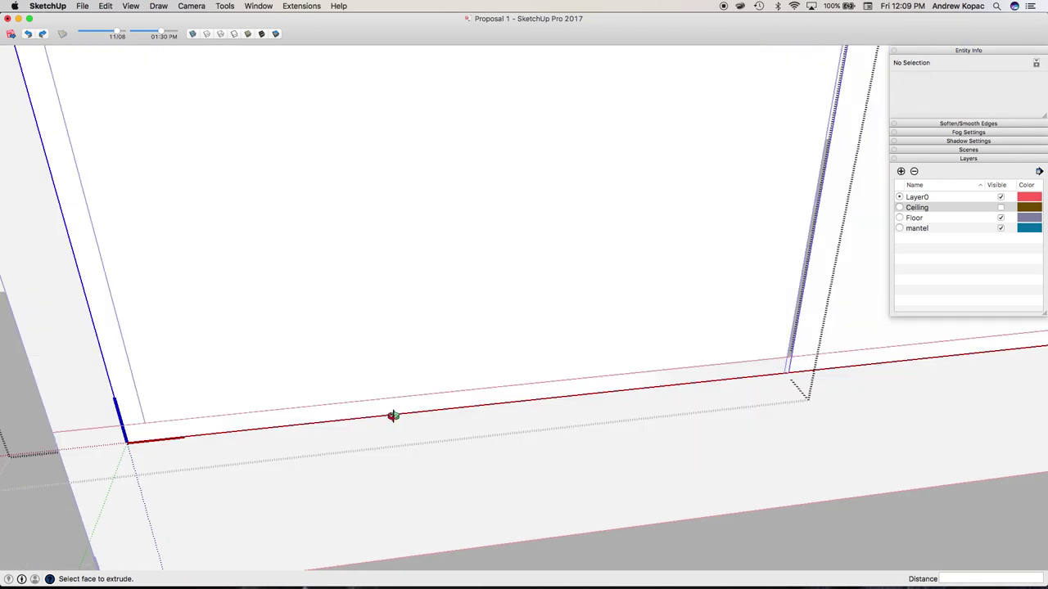
{"action": "scroll", "coordinate": [394, 409], "scroll_direction": "down", "scroll_amount": 5}
{"action": "middle_click_drag", "start_coordinate": [335, 311], "coordinate": [270, 399]}
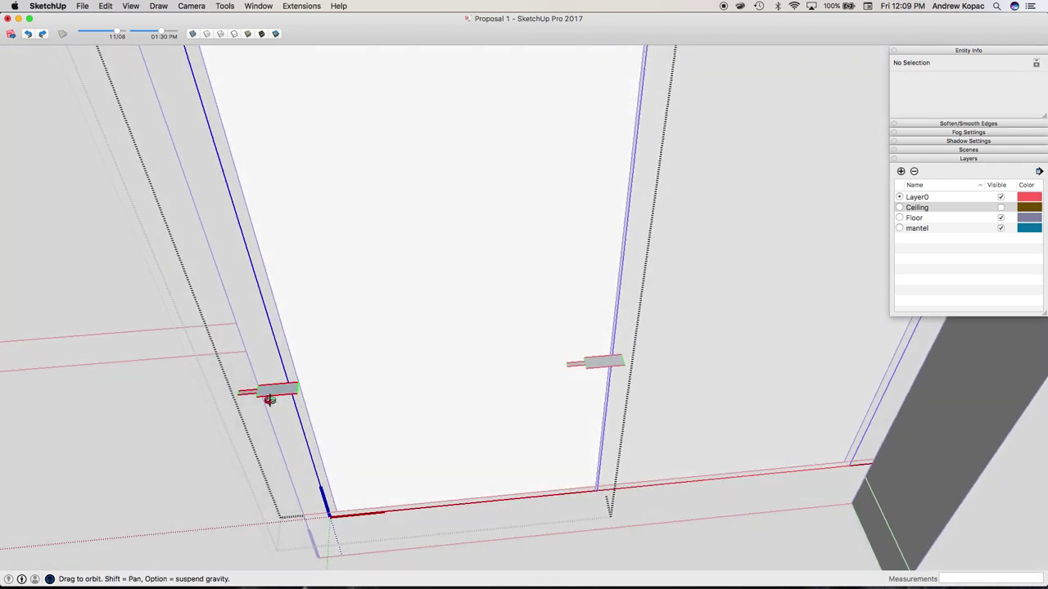
{"action": "scroll", "coordinate": [270, 399], "scroll_direction": "up", "scroll_amount": 2}
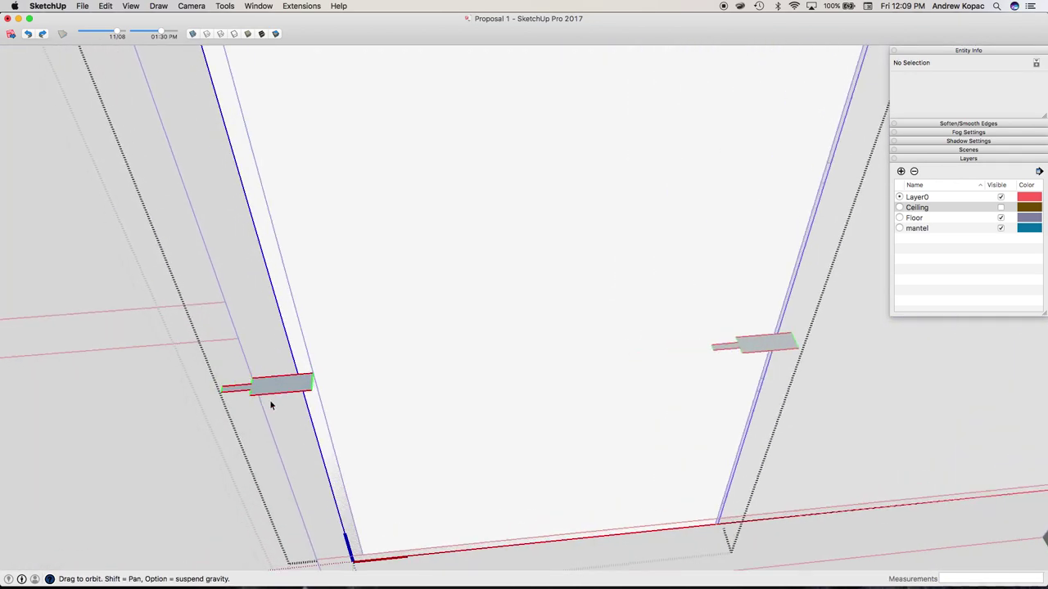
{"action": "left_click", "coordinate": [298, 366]}
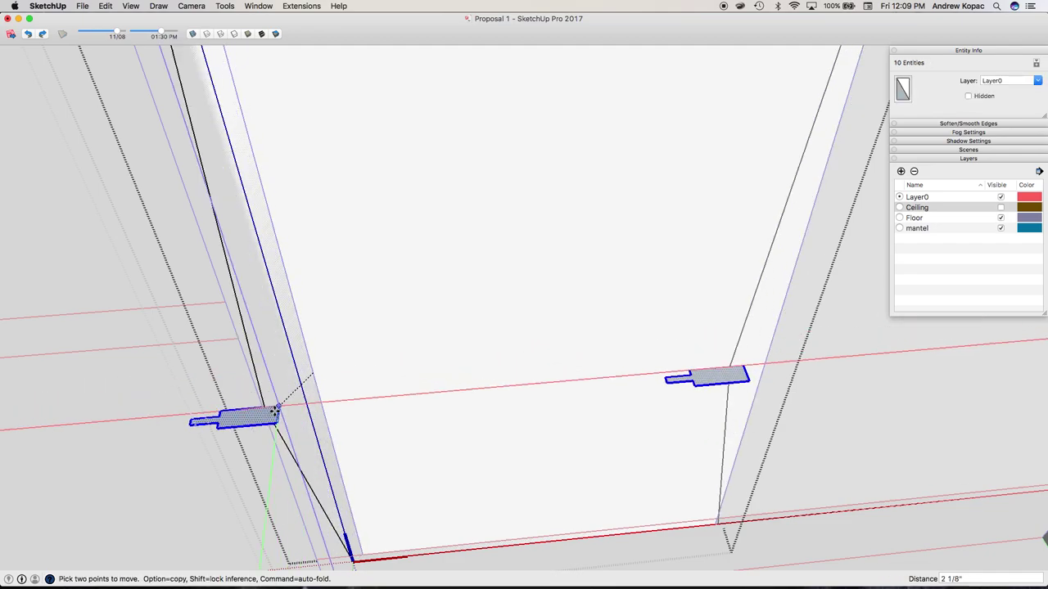
{"action": "key", "text": "Escape"}
{"action": "scroll", "coordinate": [365, 334], "scroll_direction": "down", "scroll_amount": 1}
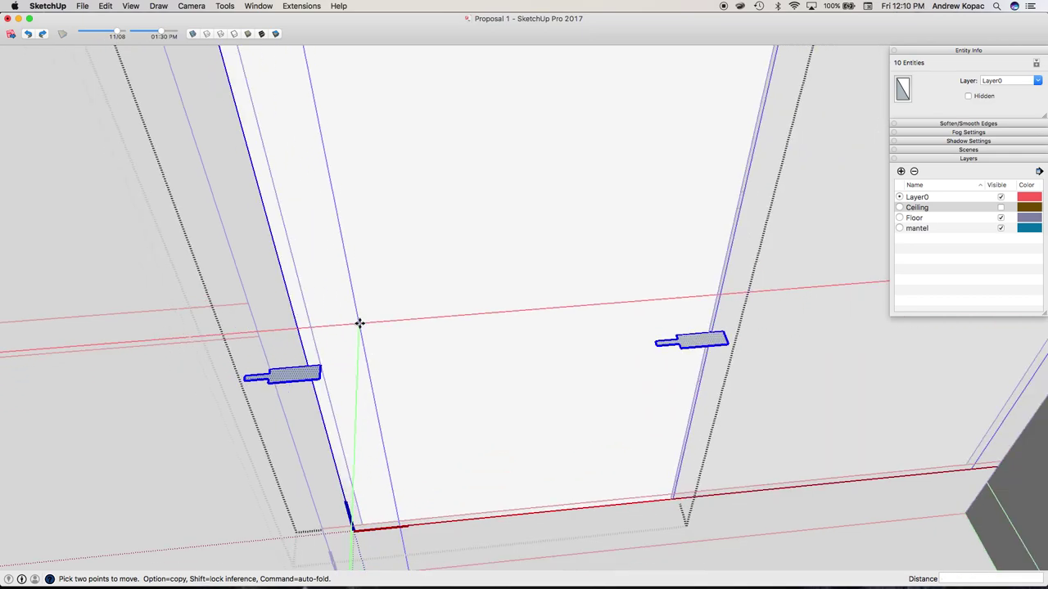
{"action": "scroll", "coordinate": [360, 323], "scroll_direction": "down", "scroll_amount": 2}
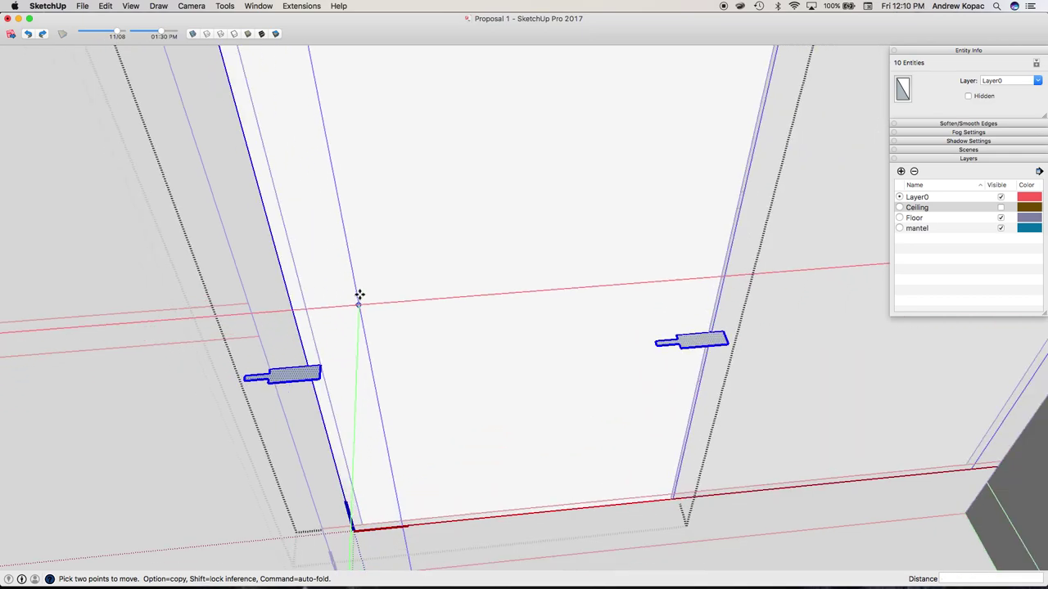
Mirror the bracket group along its red axis with Flip Along
{"action": "key", "text": "q"}
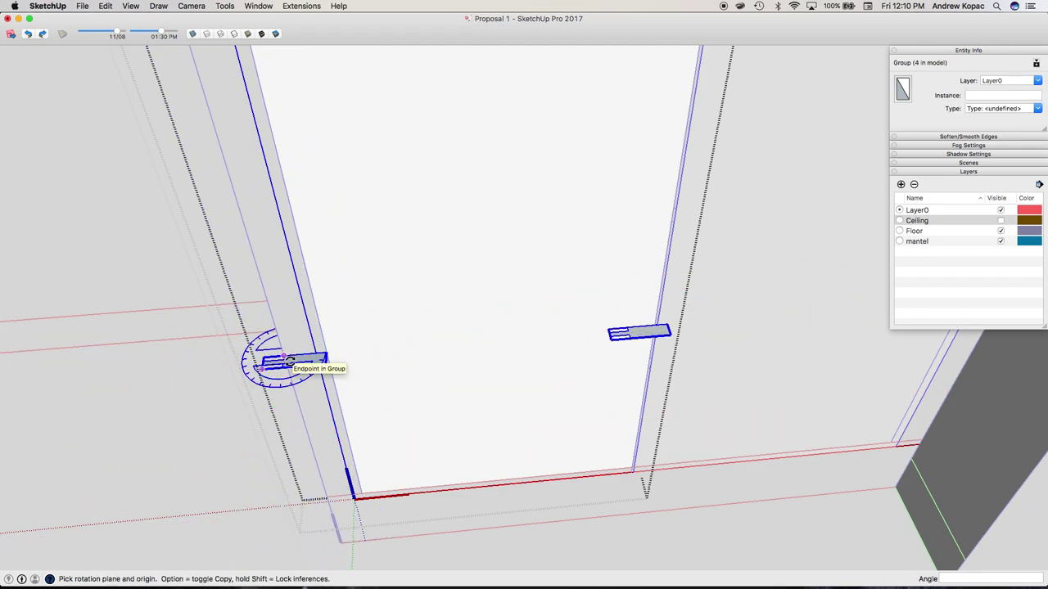
{"action": "right_click", "coordinate": [289, 362]}
{"action": "mouse_move", "coordinate": [365, 498]}
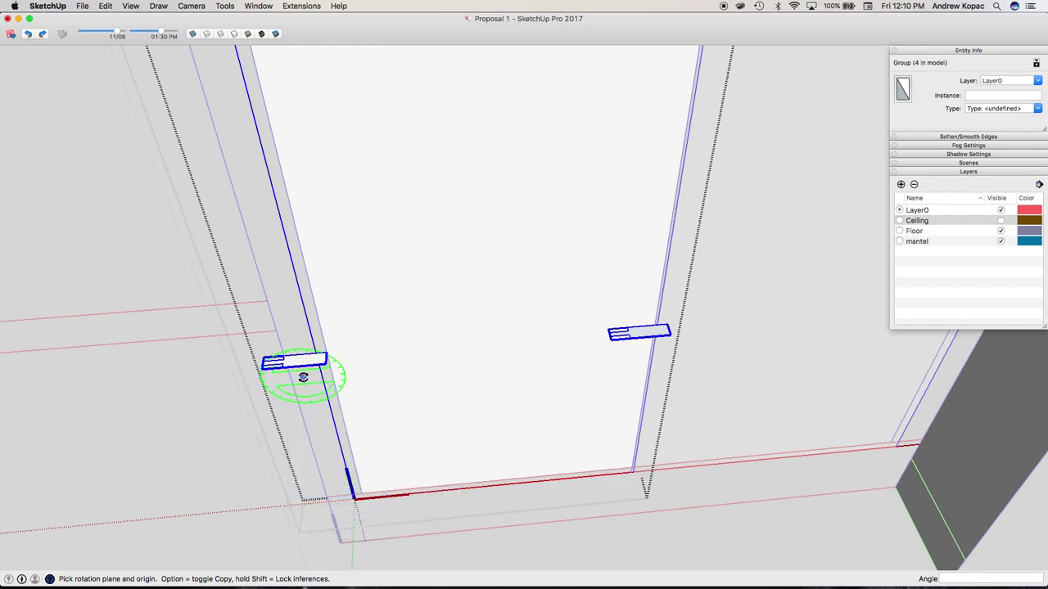
{"action": "right_click", "coordinate": [303, 365]}
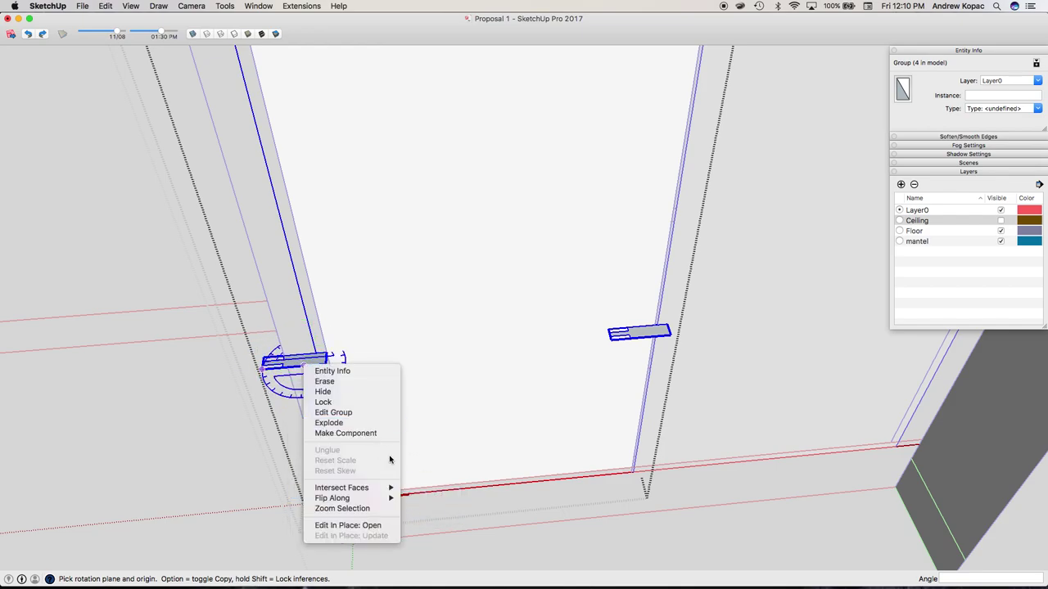
{"action": "left_click", "coordinate": [404, 499]}
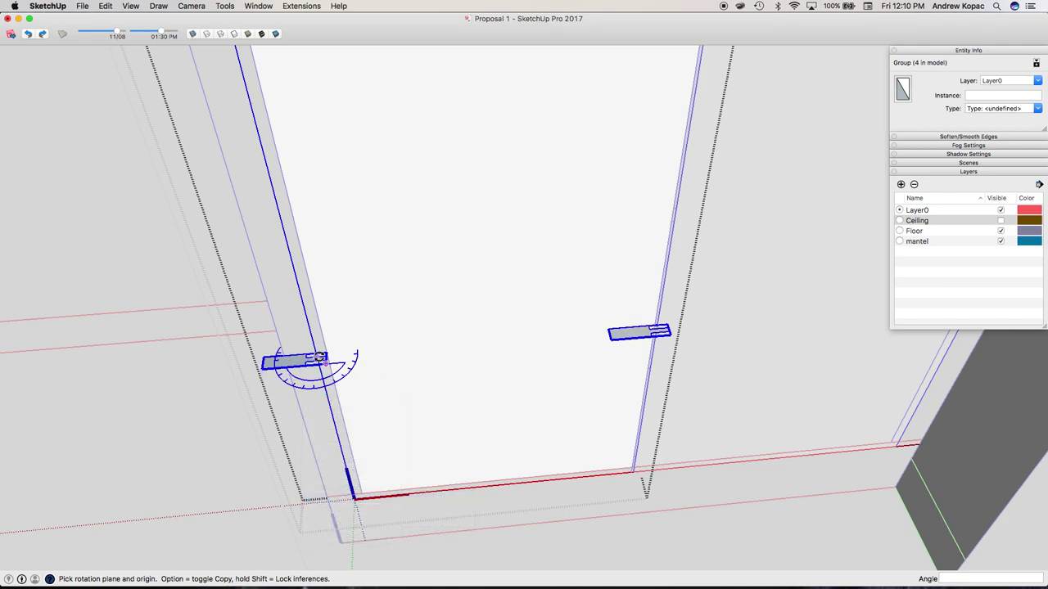
{"action": "scroll", "coordinate": [319, 358], "scroll_direction": "up", "scroll_amount": 3}
Move the flipped bracket to the door-edge endpoint and explode it into loose geometry
{"action": "key", "text": "m"}
{"action": "left_click", "coordinate": [236, 357]}
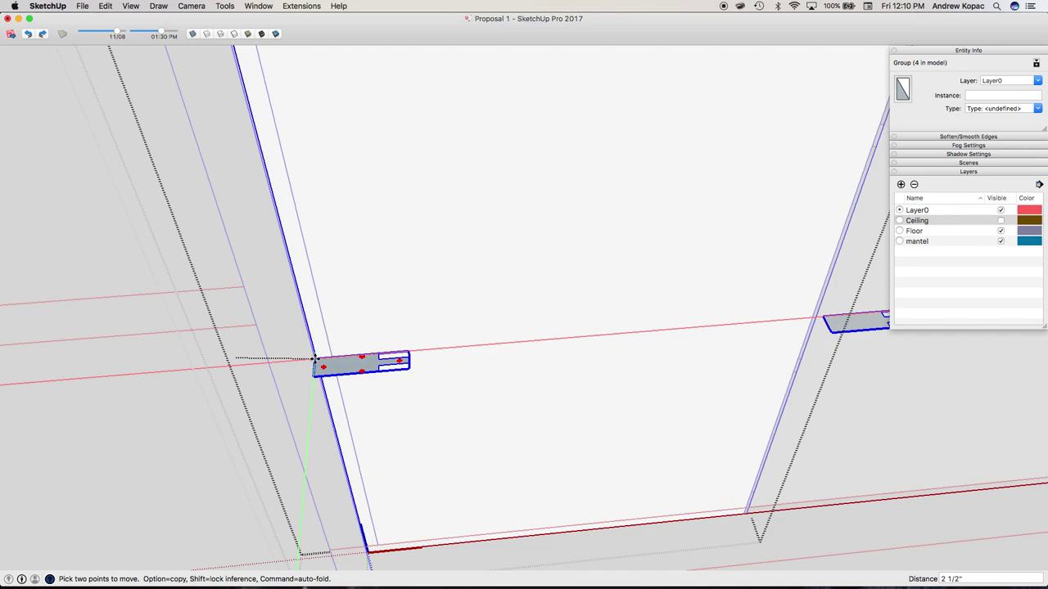
{"action": "scroll", "coordinate": [314, 356], "scroll_direction": "up", "scroll_amount": 3}
{"action": "left_click", "coordinate": [313, 337]}
{"action": "key", "text": "x"}
Select the white door face and its edges, leaving out the protruding bracket shape
{"action": "key", "text": "space"}
{"action": "left_click", "coordinate": [410, 307]}
{"action": "double_click", "coordinate": [410, 308]}
{"action": "double_click", "coordinate": [424, 352], "text": "shift"}
Push/Pull the door frame strip up to the height of the panel top
{"action": "key", "text": "p"}
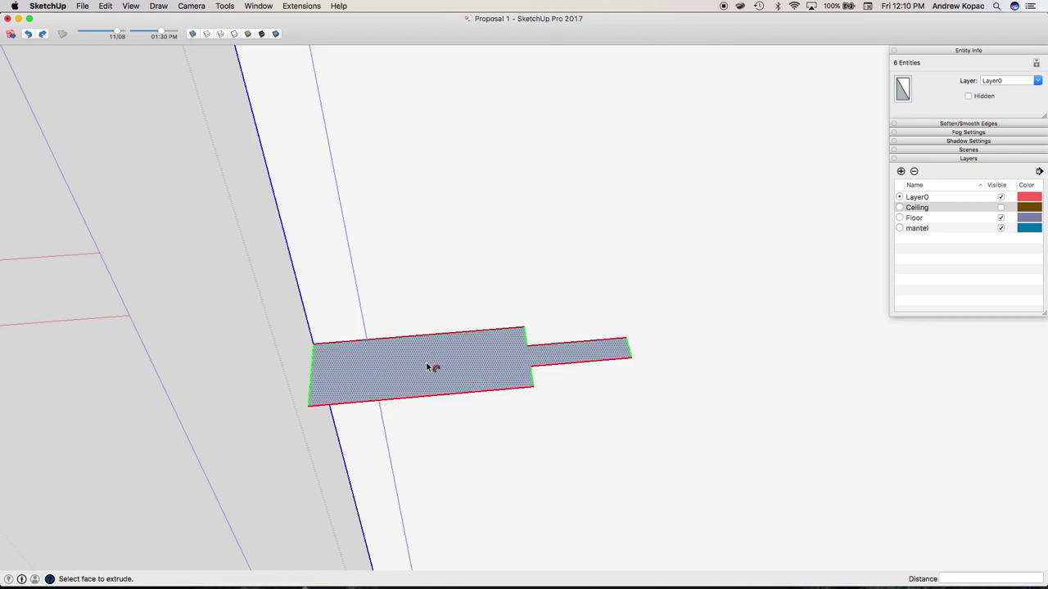
{"action": "scroll", "coordinate": [374, 292], "scroll_direction": "up", "scroll_amount": 8}
{"action": "scroll", "coordinate": [472, 393], "scroll_direction": "up", "scroll_amount": 5}
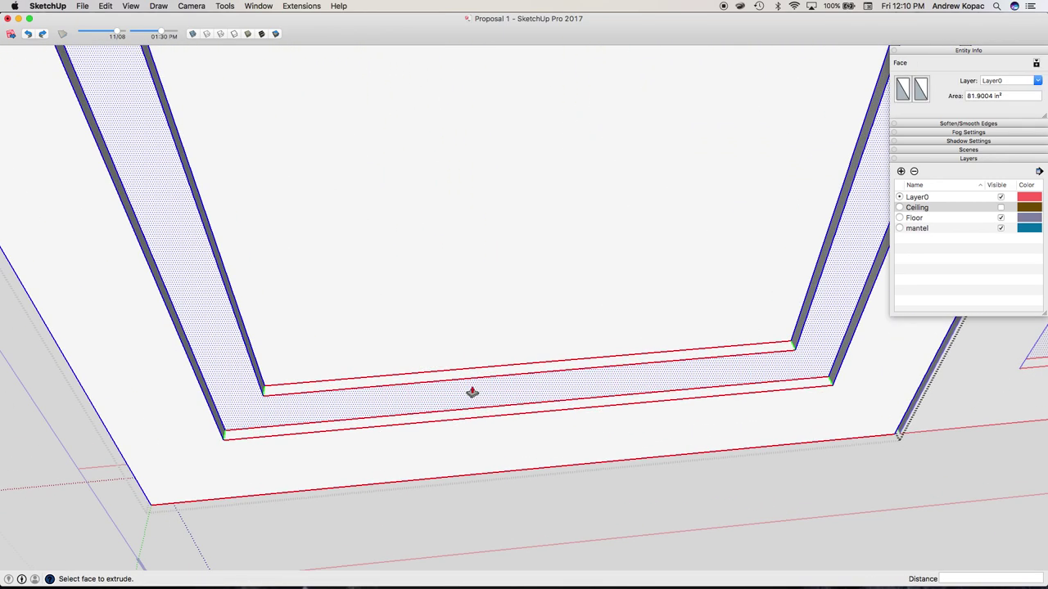
{"action": "left_click_drag", "start_coordinate": [442, 376], "coordinate": [442, 314]}
{"action": "scroll", "coordinate": [442, 311], "scroll_direction": "down", "scroll_amount": 10}
{"action": "left_click", "coordinate": [388, 108]}
{"action": "scroll", "coordinate": [388, 110], "scroll_direction": "up", "scroll_amount": 5}
Erase stray edges and draw a line closing the panel's side opening into a face
{"action": "key", "text": "e"}
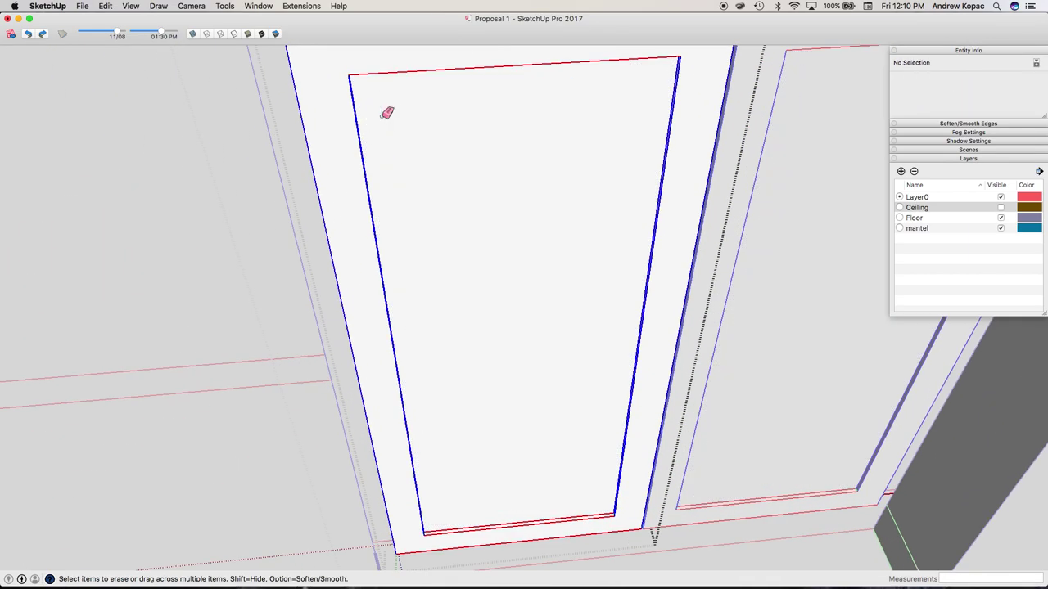
{"action": "scroll", "coordinate": [403, 131], "scroll_direction": "down", "scroll_amount": 1}
{"action": "middle_click_drag", "start_coordinate": [474, 234], "coordinate": [803, 348]}
{"action": "key", "text": "l"}
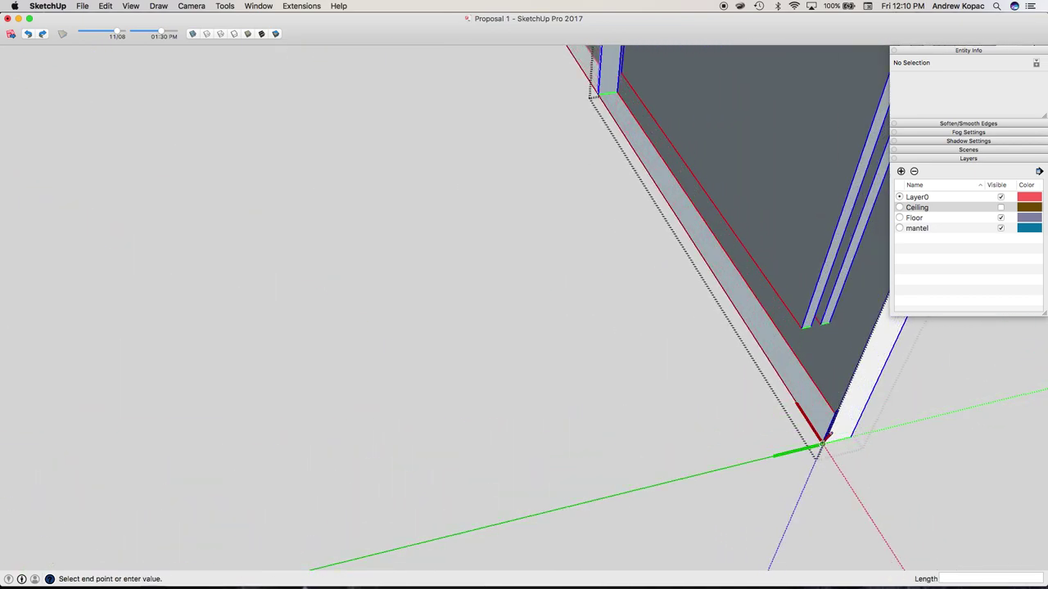
{"action": "left_click", "coordinate": [596, 93]}
Push the new side face inward by 7/16" to recess the panel
{"action": "key", "text": "p"}
{"action": "left_click", "coordinate": [720, 227]}
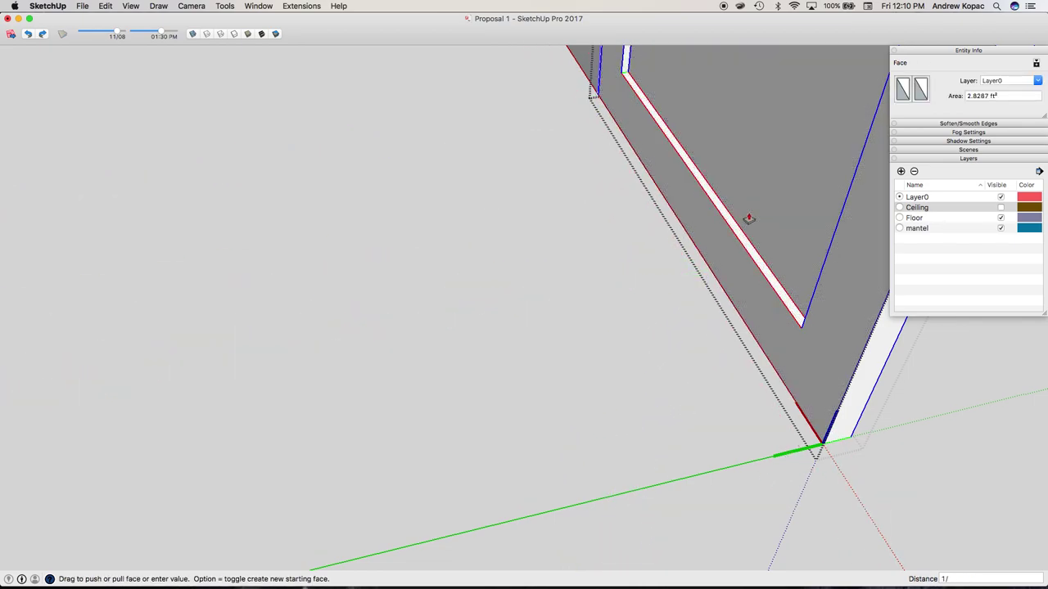
{"action": "middle_click_drag", "start_coordinate": [778, 289], "coordinate": [493, 171]}
{"action": "scroll", "coordinate": [533, 311], "scroll_direction": "down", "scroll_amount": 5}
{"action": "scroll", "coordinate": [496, 224], "scroll_direction": "up", "scroll_amount": 7}
{"action": "scroll", "coordinate": [437, 240], "scroll_direction": "down", "scroll_amount": 4}
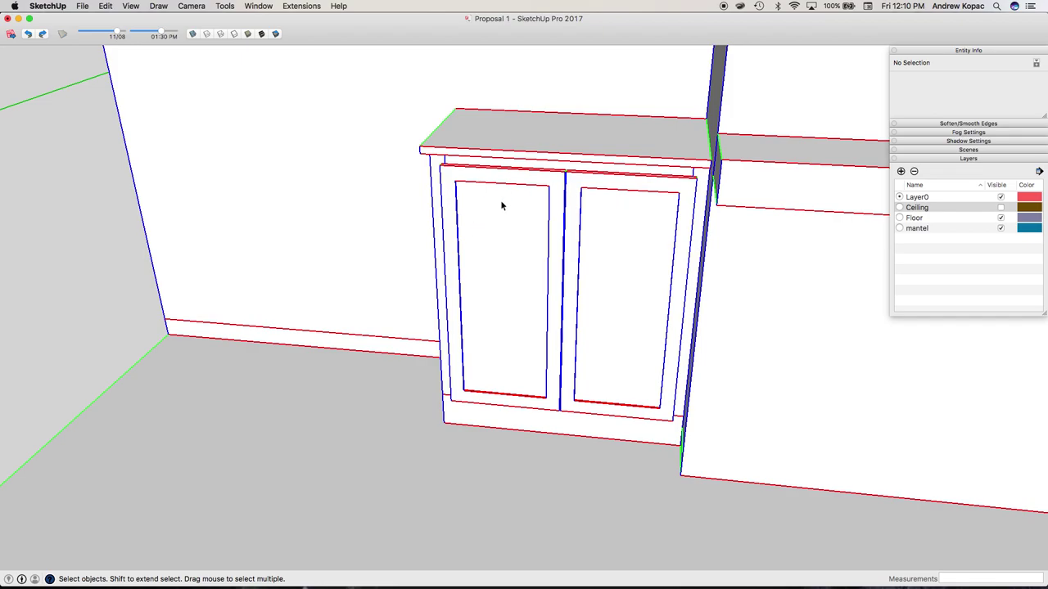
{"action": "middle_click_drag", "start_coordinate": [501, 205], "coordinate": [598, 244]}
{"action": "scroll", "coordinate": [438, 232], "scroll_direction": "down", "scroll_amount": 6}
{"action": "scroll", "coordinate": [470, 251], "scroll_direction": "up", "scroll_amount": 5}
{"action": "middle_click_drag", "start_coordinate": [470, 250], "coordinate": [597, 175]}
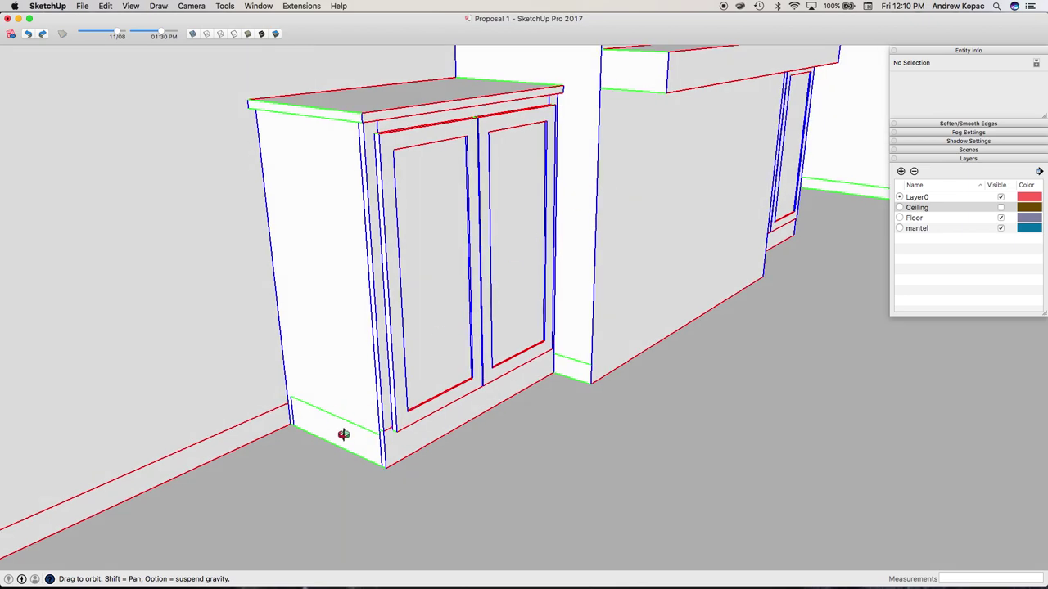
{"action": "scroll", "coordinate": [337, 434], "scroll_direction": "up", "scroll_amount": 4}
{"action": "middle_click_drag", "start_coordinate": [398, 417], "coordinate": [459, 420]}
{"action": "scroll", "coordinate": [273, 385], "scroll_direction": "up", "scroll_amount": 6}
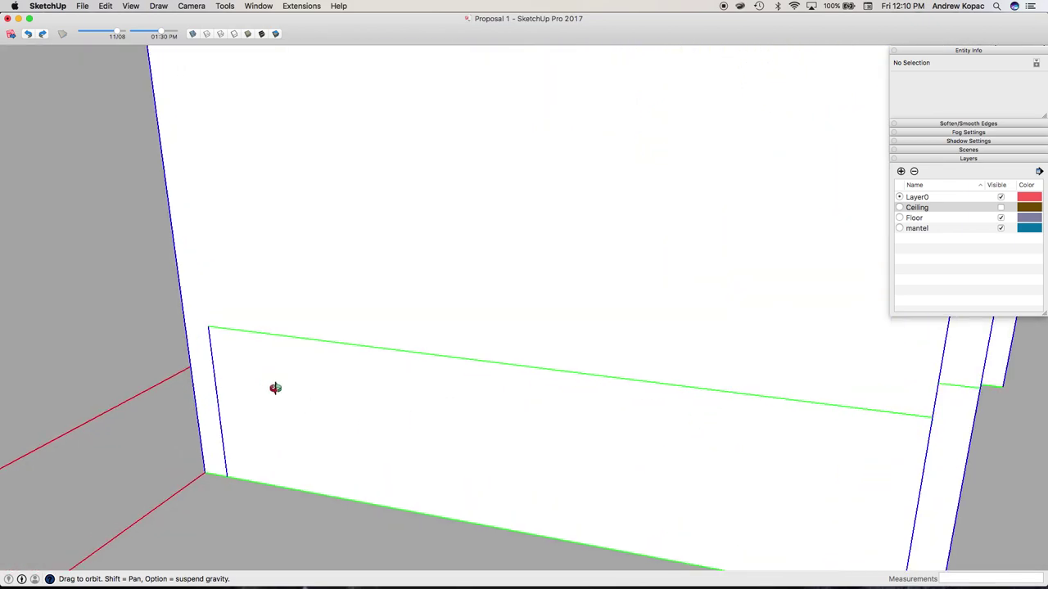
{"action": "middle_click_drag", "start_coordinate": [358, 316], "coordinate": [320, 385]}
{"action": "scroll", "coordinate": [156, 346], "scroll_direction": "down", "scroll_amount": 6}
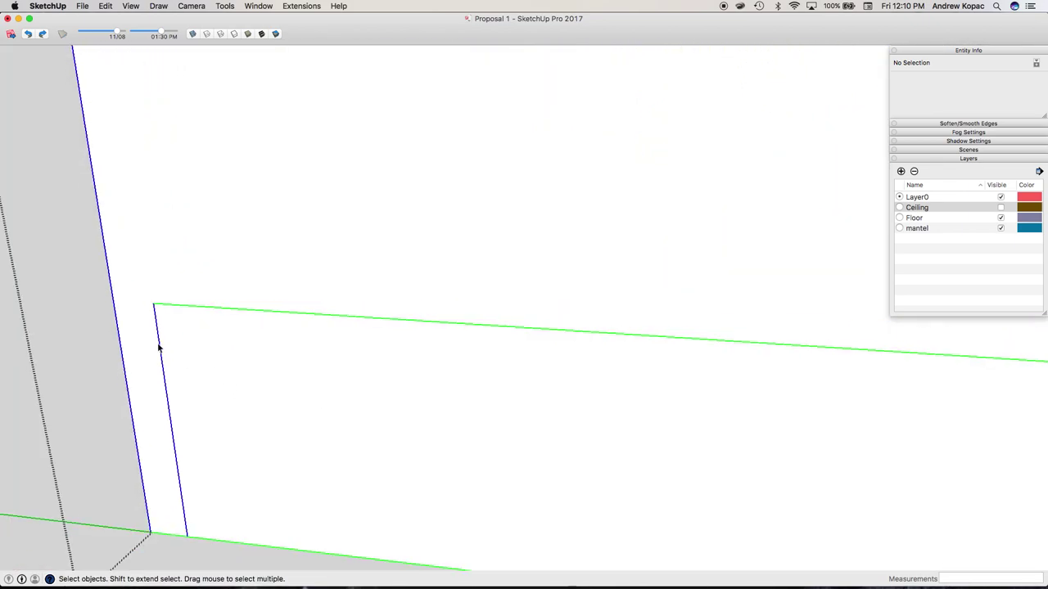
{"action": "middle_click_drag", "start_coordinate": [181, 379], "coordinate": [438, 128]}
{"action": "middle_click_drag", "start_coordinate": [422, 68], "coordinate": [381, 172]}
{"action": "left_click", "coordinate": [384, 179]}
{"action": "key", "text": "h"}
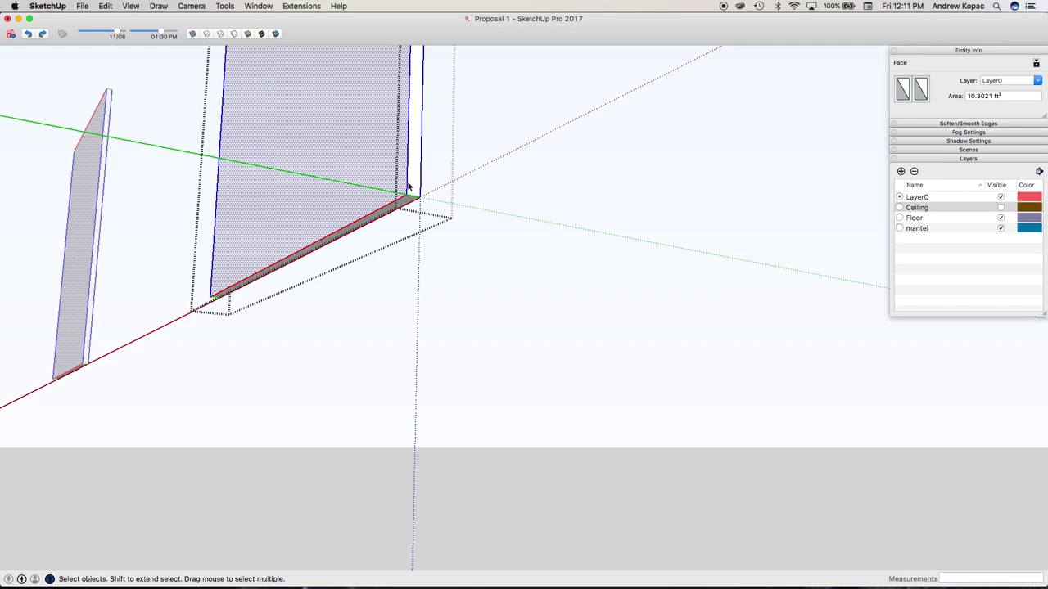
{"action": "left_click", "coordinate": [425, 182]}
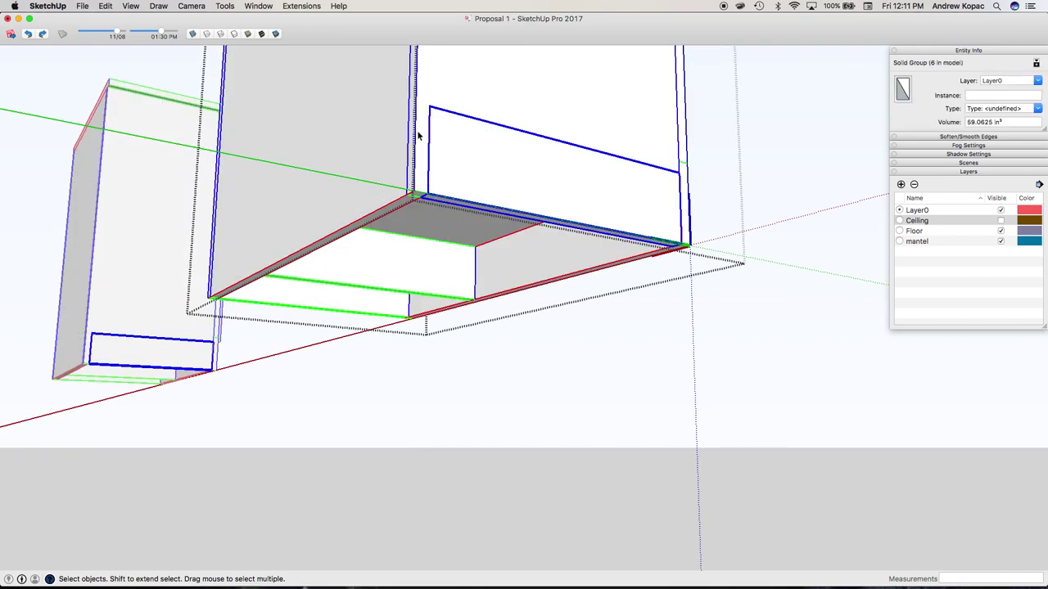
{"action": "scroll", "coordinate": [417, 148], "scroll_direction": "up", "scroll_amount": 5}
{"action": "left_click", "coordinate": [418, 237]}
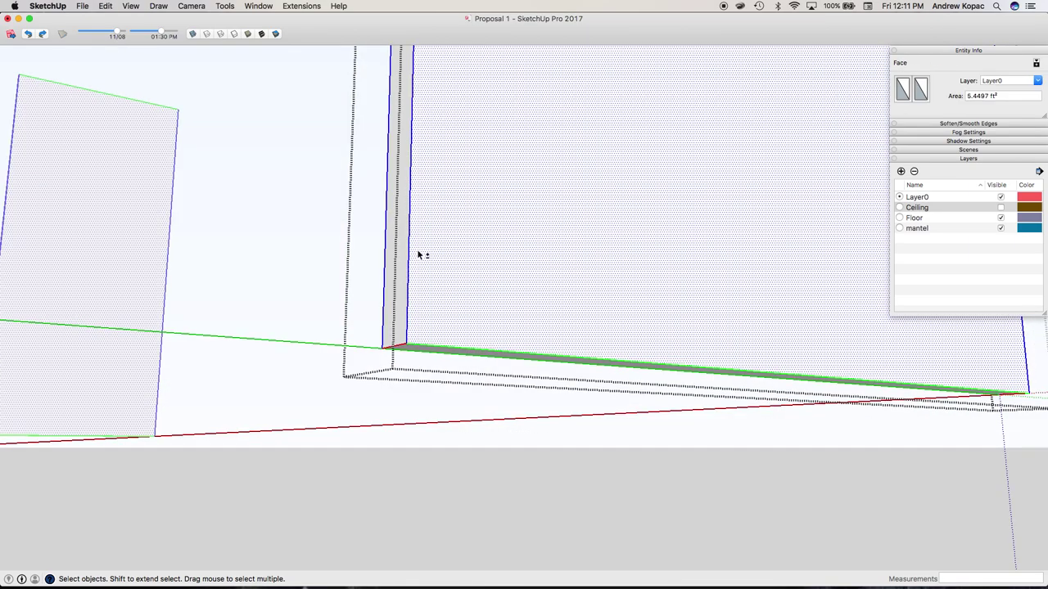
{"action": "middle_click_drag", "start_coordinate": [502, 318], "coordinate": [257, 415]}
{"action": "scroll", "coordinate": [467, 333], "scroll_direction": "down", "scroll_amount": 5}
{"action": "left_click", "coordinate": [466, 334]}
{"action": "scroll", "coordinate": [257, 415], "scroll_direction": "down", "scroll_amount": 5}
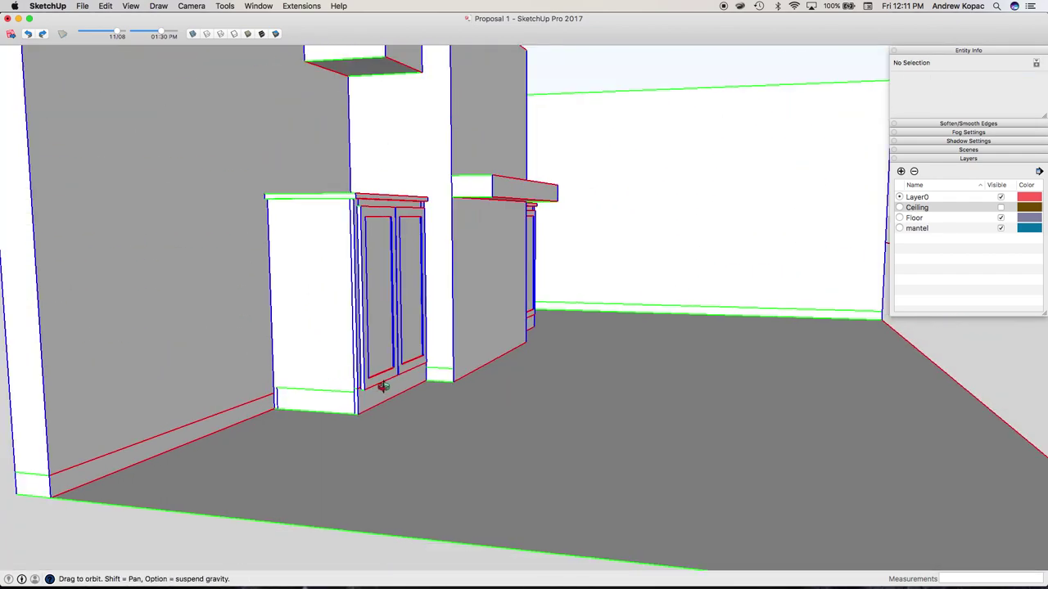
{"action": "middle_click_drag", "start_coordinate": [381, 385], "coordinate": [311, 417]}
{"action": "scroll", "coordinate": [310, 416], "scroll_direction": "up", "scroll_amount": 5}
{"action": "double_click", "coordinate": [311, 418]}
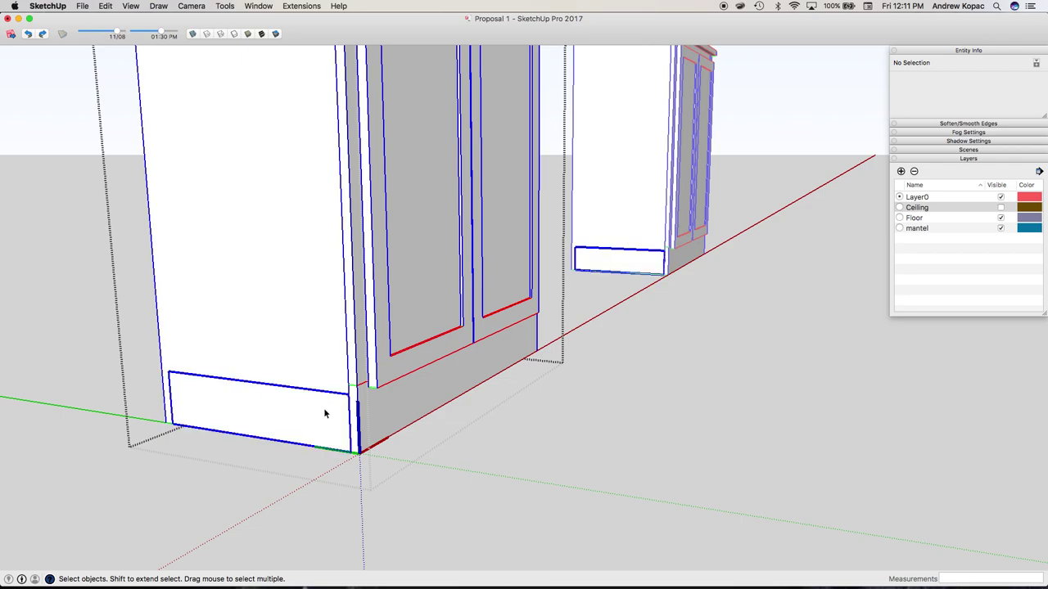
{"action": "left_click", "coordinate": [323, 413]}
{"action": "middle_click_drag", "start_coordinate": [324, 413], "coordinate": [374, 238]}
{"action": "key", "text": "Delete"}
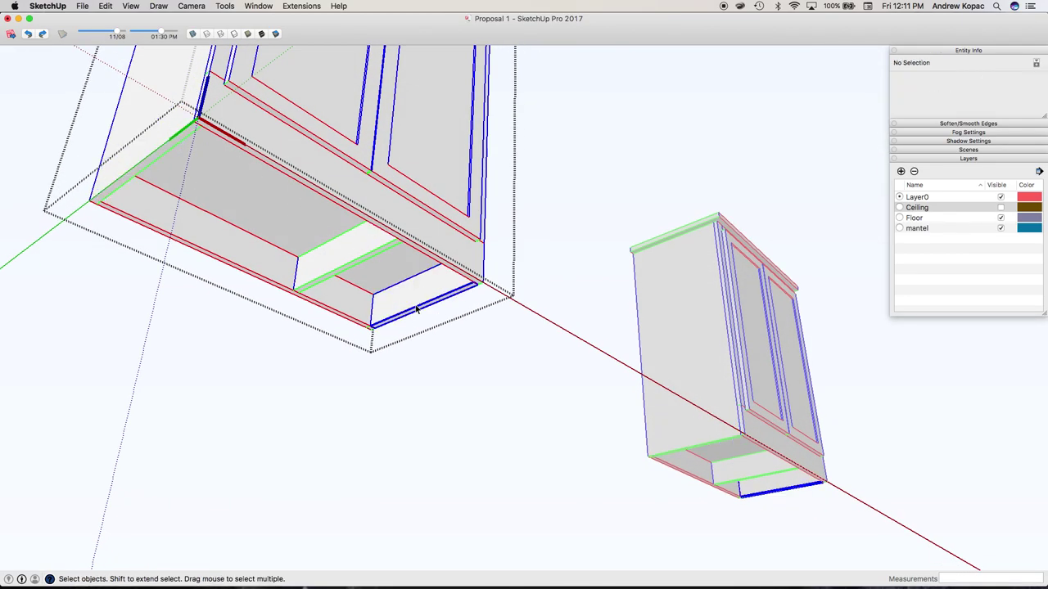
{"action": "key", "text": "Delete"}
{"action": "middle_click_drag", "start_coordinate": [150, 131], "coordinate": [163, 458]}
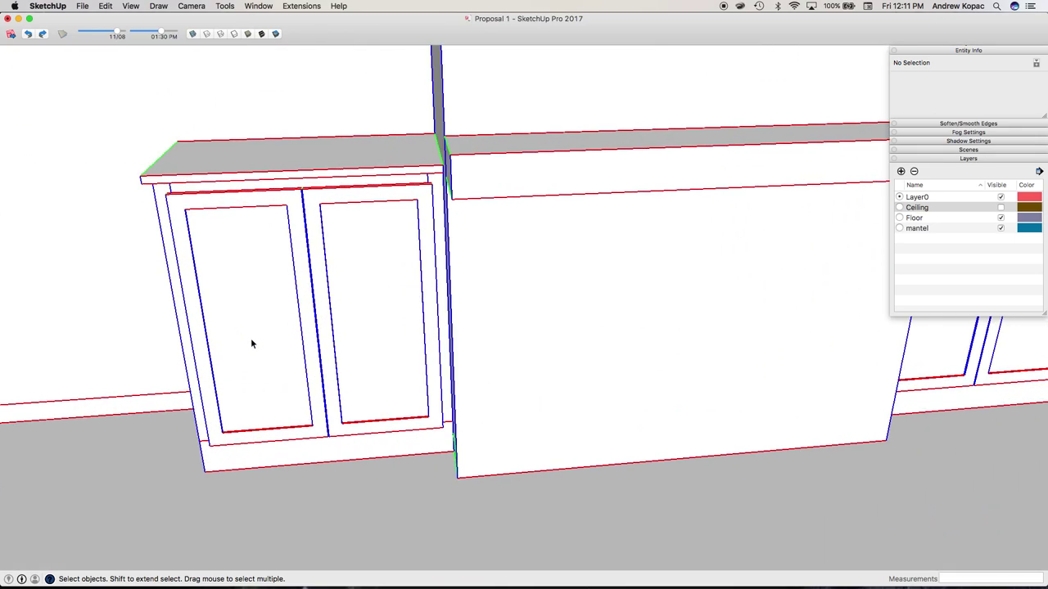
{"action": "left_click", "coordinate": [252, 337]}
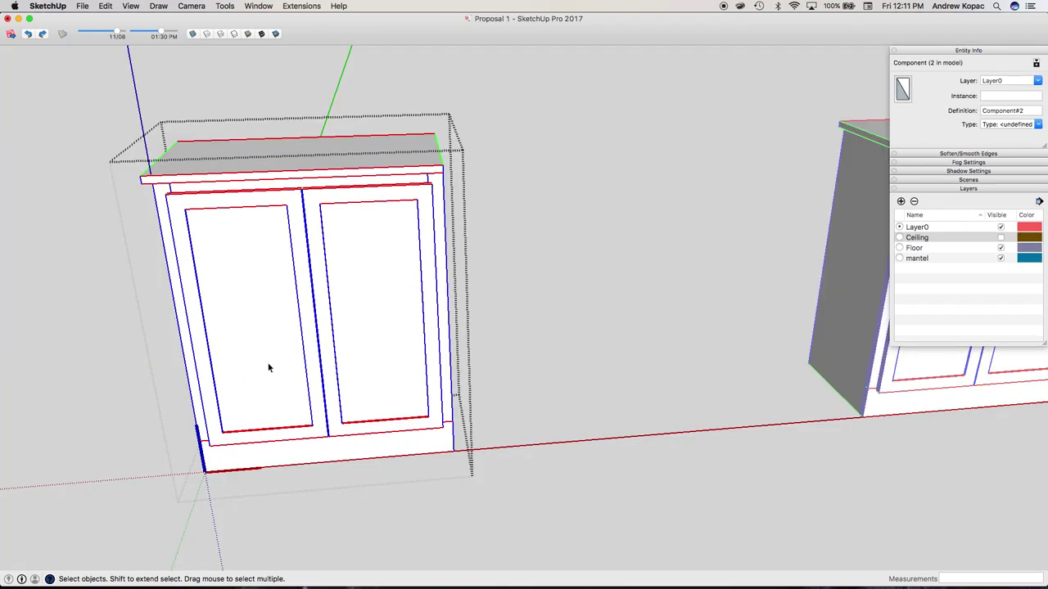
{"action": "left_click", "coordinate": [295, 341]}
{"action": "left_click", "coordinate": [360, 347], "text": "shift"}
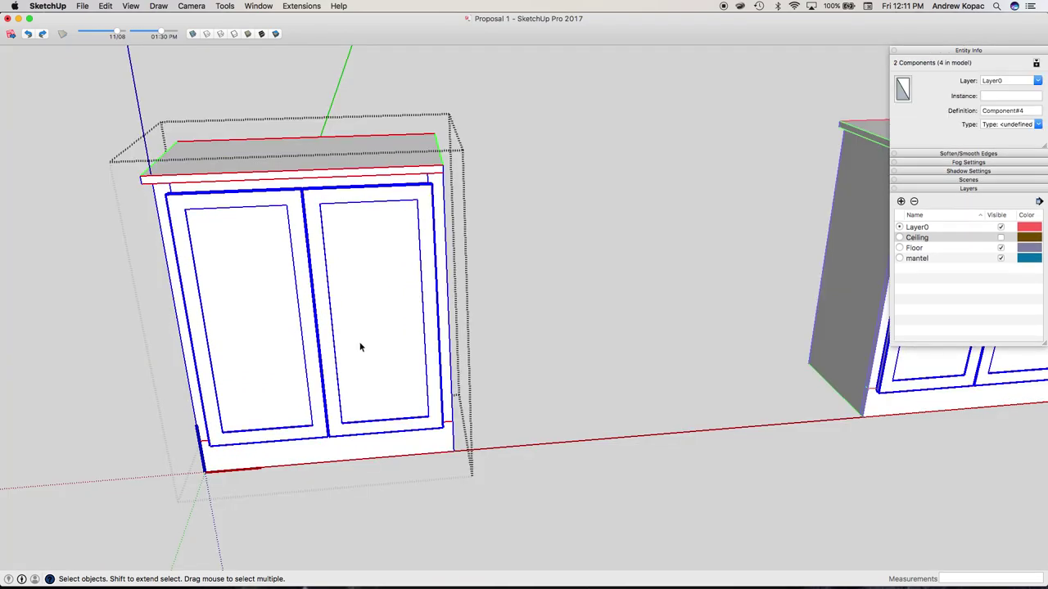
{"action": "scroll", "coordinate": [355, 411], "scroll_direction": "down", "scroll_amount": 5}
{"action": "scroll", "coordinate": [330, 378], "scroll_direction": "up", "scroll_amount": 2}
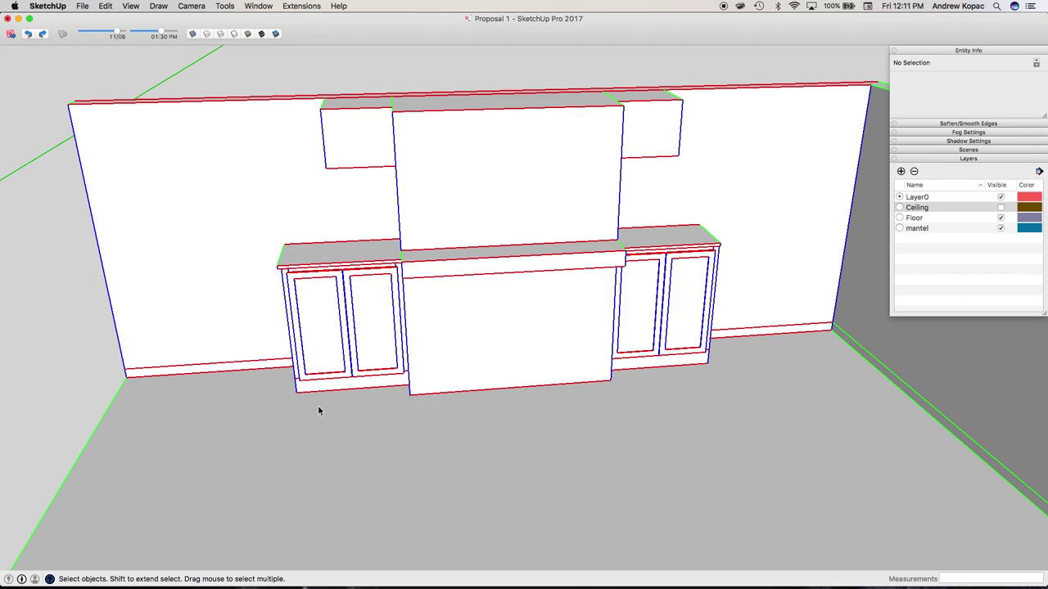
{"action": "scroll", "coordinate": [319, 408], "scroll_direction": "up", "scroll_amount": 8}
{"action": "double_click", "coordinate": [356, 339]}
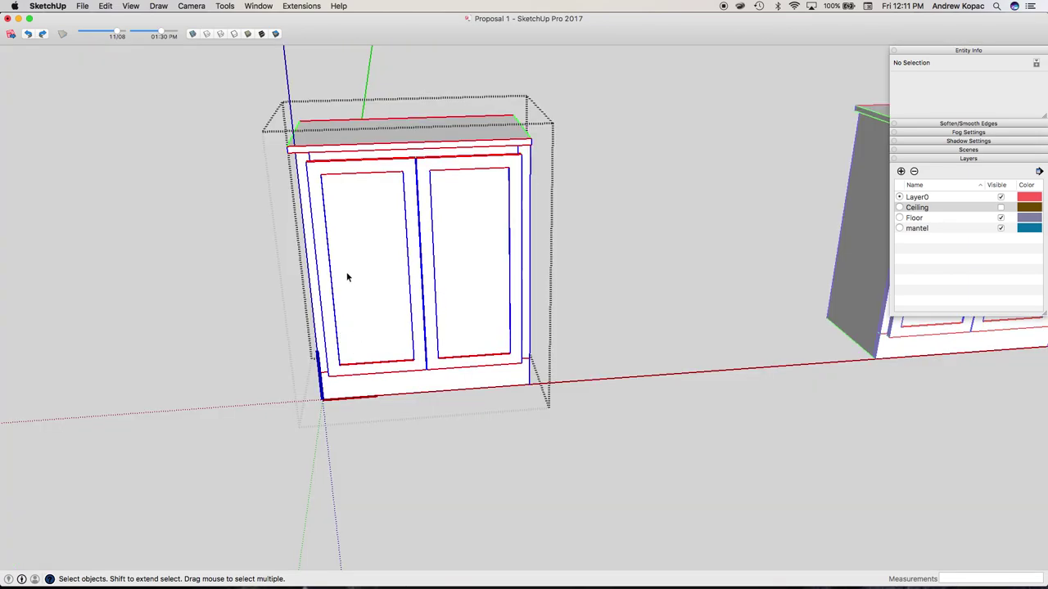
Swing the left cabinet door open by rotating it around its hinge corner
{"action": "left_click", "coordinate": [327, 175]}
{"action": "scroll", "coordinate": [326, 173], "scroll_direction": "up", "scroll_amount": 8}
{"action": "scroll", "coordinate": [260, 140], "scroll_direction": "up", "scroll_amount": 1}
{"action": "key", "text": "q"}
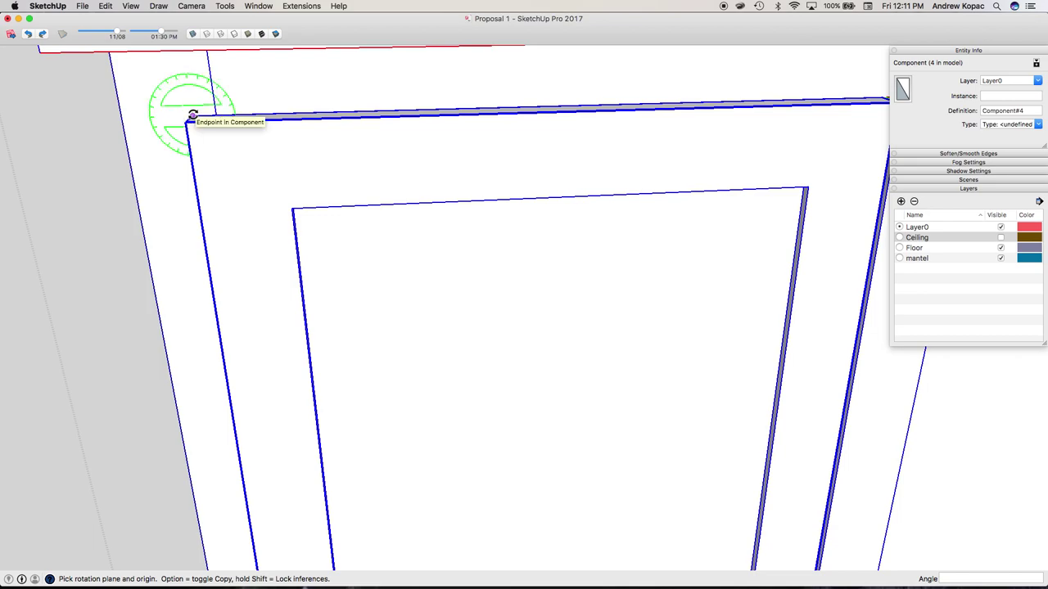
{"action": "left_click", "coordinate": [192, 116]}
{"action": "left_click", "coordinate": [216, 114]}
{"action": "key", "text": "Escape"}
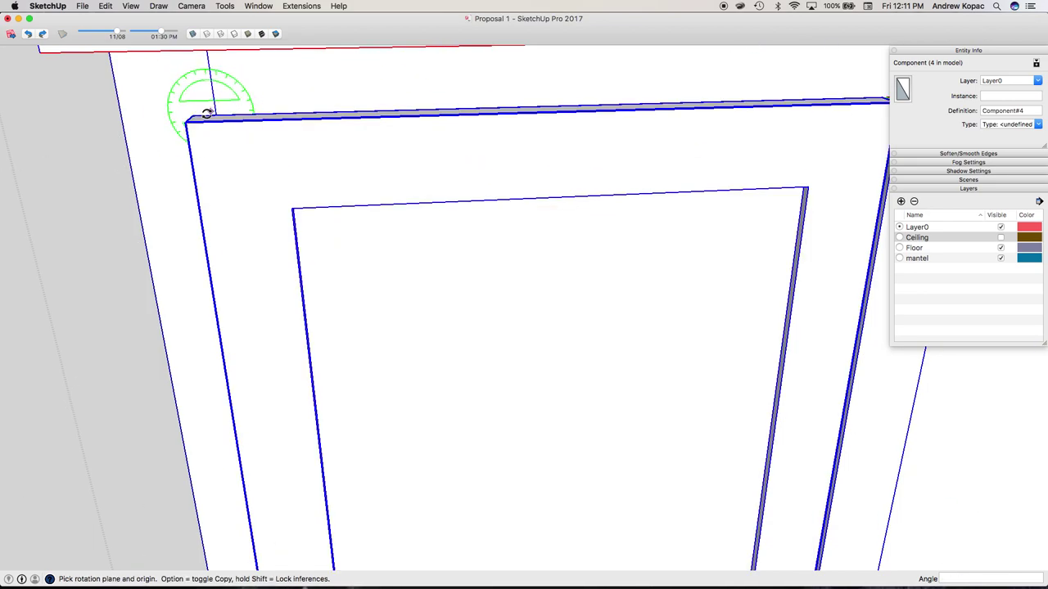
{"action": "left_click", "coordinate": [229, 117]}
{"action": "scroll", "coordinate": [198, 156], "scroll_direction": "down", "scroll_amount": 5}
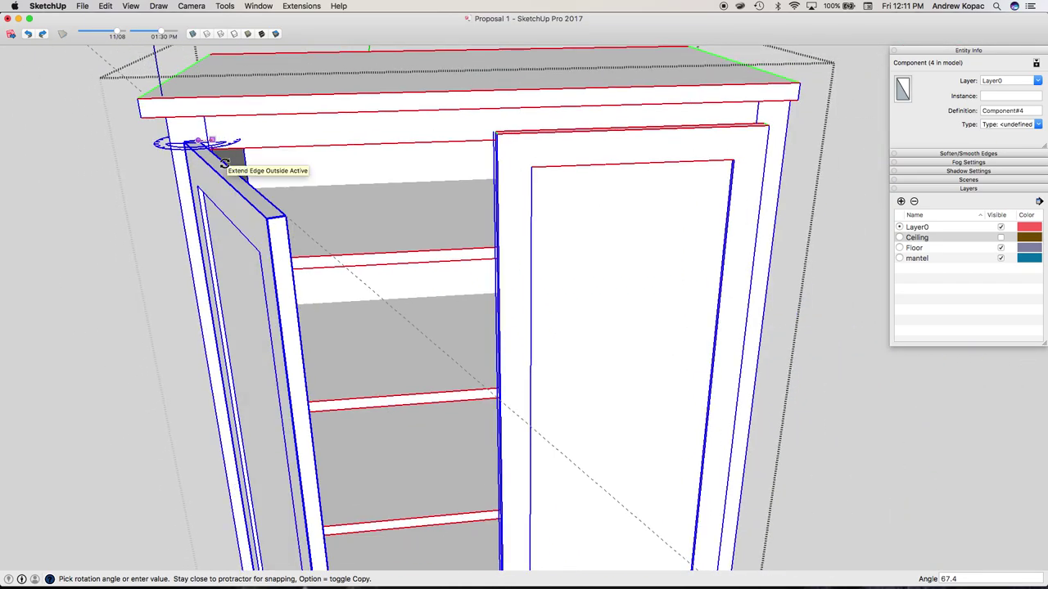
{"action": "left_click", "coordinate": [225, 163]}
{"action": "key", "text": "space"}
Swing the right cabinet door open about 84° around its hinge corner
{"action": "left_click", "coordinate": [520, 221]}
{"action": "scroll", "coordinate": [303, 323], "scroll_direction": "down", "scroll_amount": 6}
{"action": "scroll", "coordinate": [369, 297], "scroll_direction": "up", "scroll_amount": 5}
{"action": "key", "text": "q"}
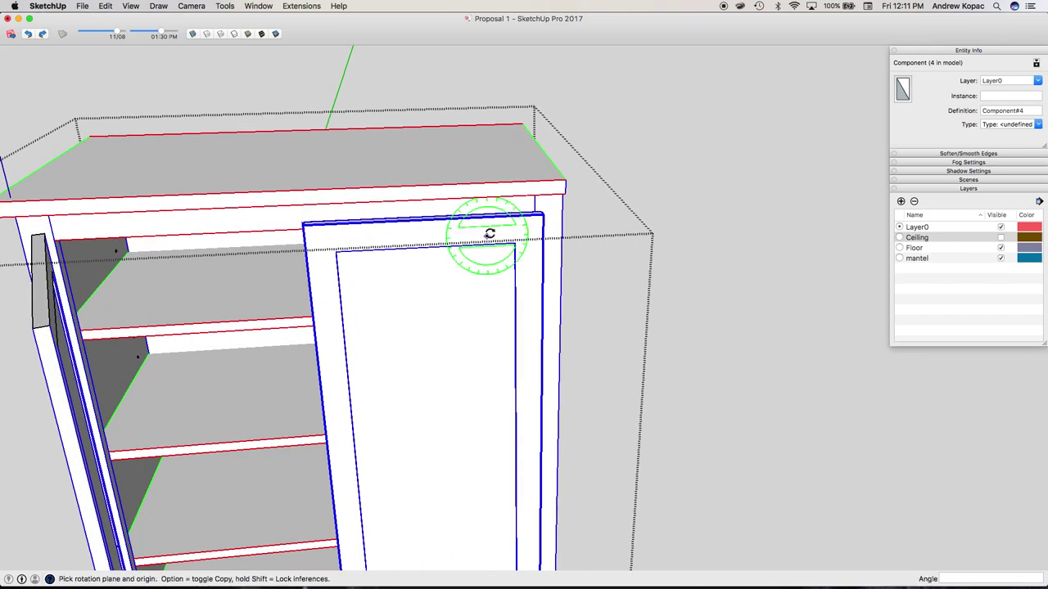
{"action": "scroll", "coordinate": [521, 196], "scroll_direction": "up", "scroll_amount": 4}
{"action": "scroll", "coordinate": [523, 199], "scroll_direction": "up", "scroll_amount": 3}
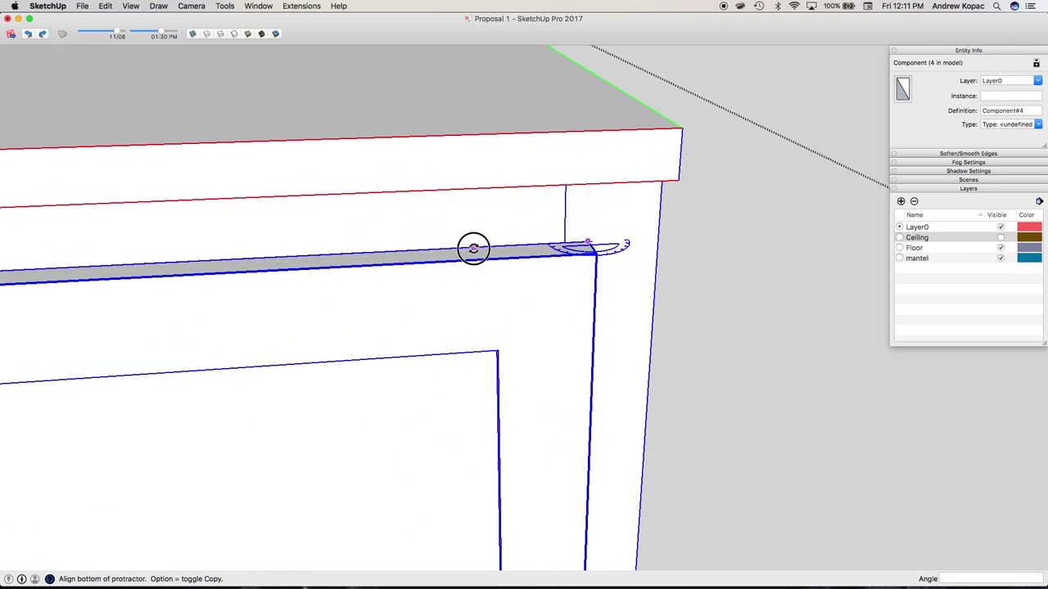
{"action": "scroll", "coordinate": [473, 248], "scroll_direction": "down", "scroll_amount": 9}
{"action": "left_click", "coordinate": [473, 248]}
{"action": "left_click", "coordinate": [526, 288]}
{"action": "key", "text": "space"}
Exit the cabinet component and orbit to view the whole fireplace wall
{"action": "left_click", "coordinate": [431, 339]}
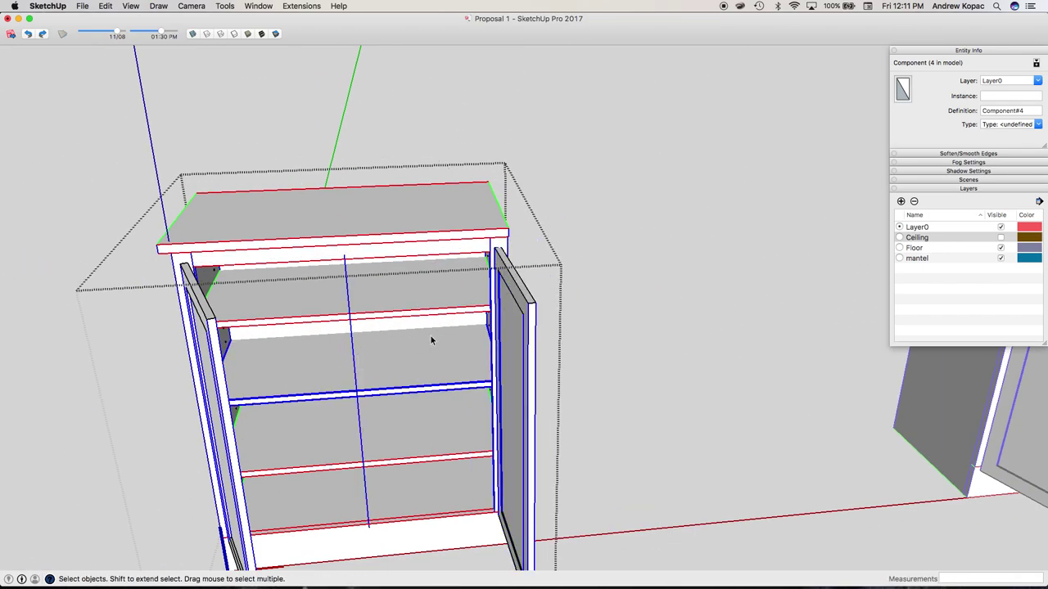
{"action": "key", "text": "Escape"}
{"action": "scroll", "coordinate": [374, 329], "scroll_direction": "down", "scroll_amount": 8}
{"action": "middle_click_drag", "start_coordinate": [472, 355], "coordinate": [560, 325]}
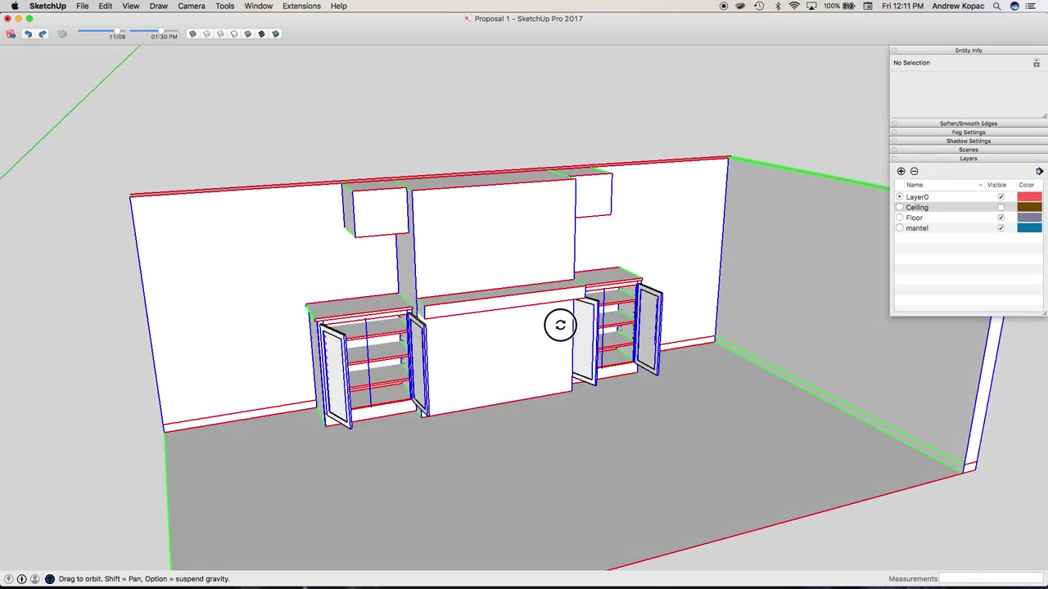
{"action": "left_click", "coordinate": [597, 324]}
Flip the right base cabinet along its red axis, check it, and close the component
{"action": "right_click", "coordinate": [597, 324]}
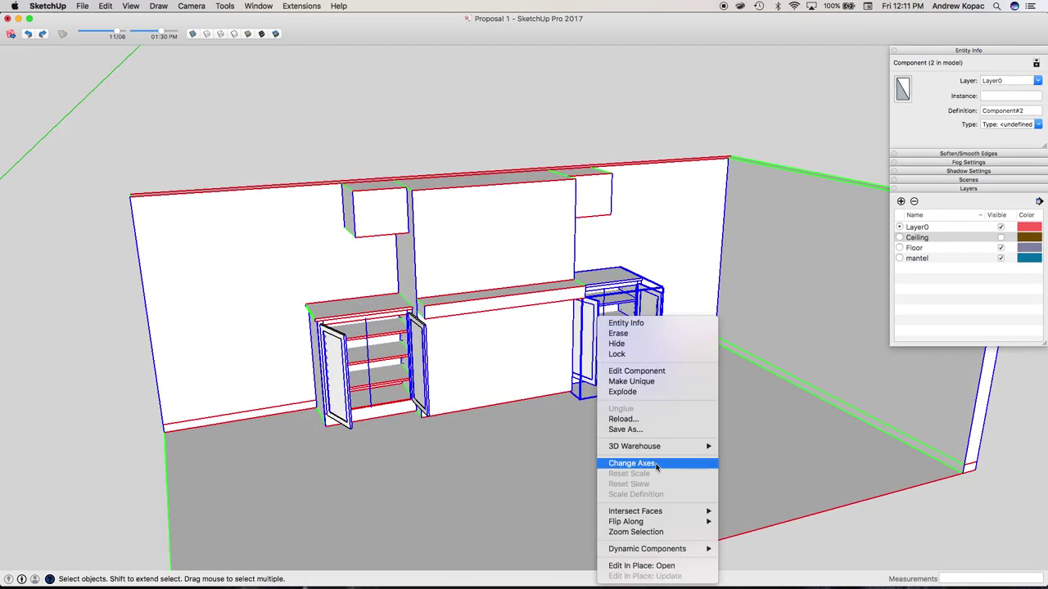
{"action": "left_click", "coordinate": [736, 521]}
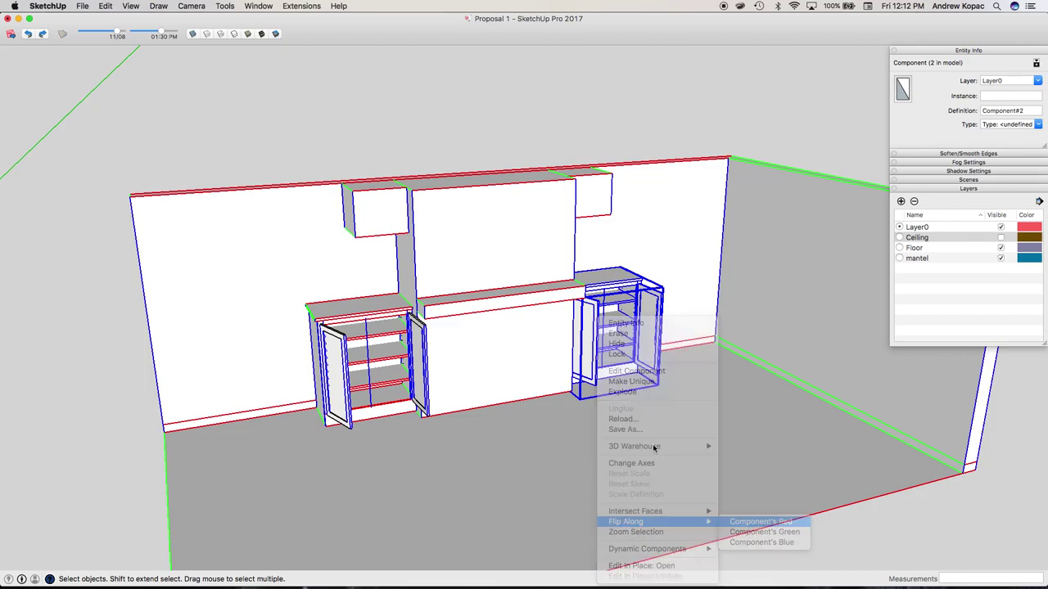
{"action": "mouse_move", "coordinate": [615, 316]}
{"action": "middle_mouse_down"}
{"action": "mouse_move", "coordinate": [573, 299]}
{"action": "mouse_move", "coordinate": [325, 304]}
{"action": "mouse_move", "coordinate": [671, 308]}
{"action": "mouse_move", "coordinate": [626, 311]}
{"action": "middle_mouse_up"}
{"action": "scroll", "coordinate": [405, 384], "scroll_direction": "up", "scroll_amount": 5}
{"action": "left_click_drag", "start_coordinate": [405, 384], "coordinate": [419, 358]}
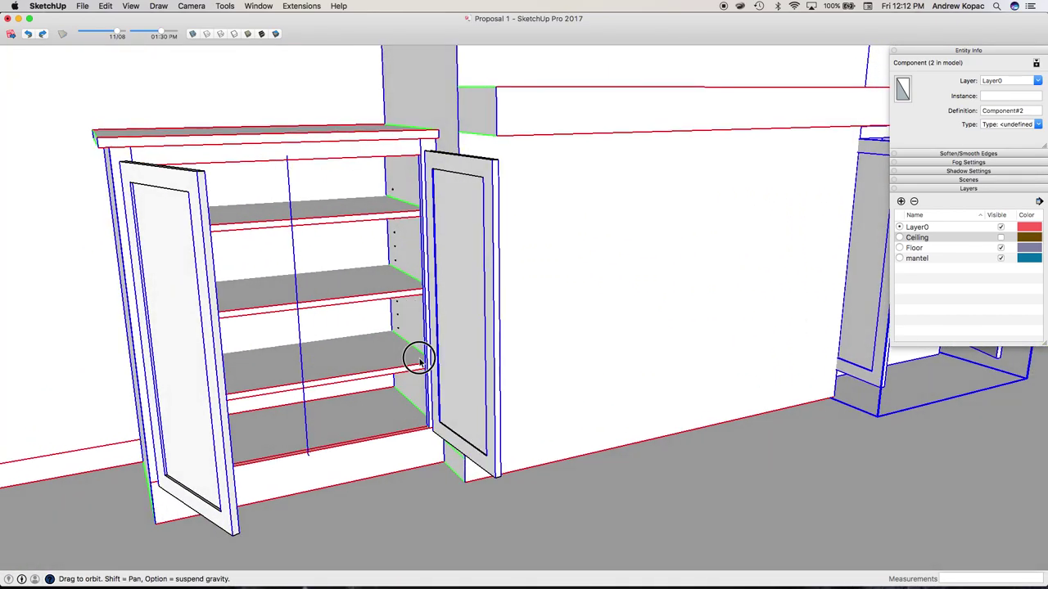
{"action": "scroll", "coordinate": [407, 364], "scroll_direction": "down", "scroll_amount": 5}
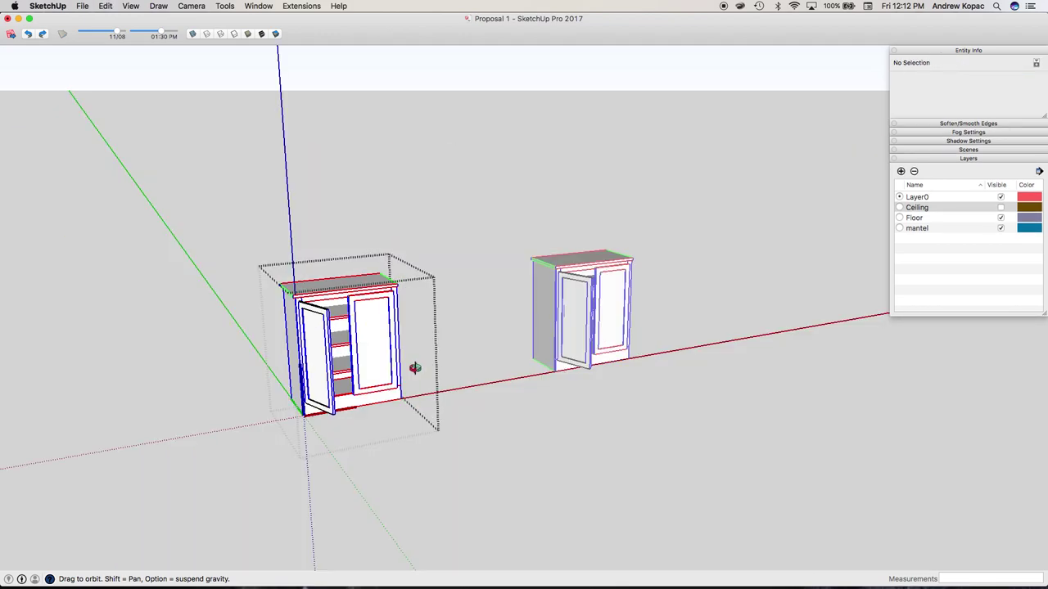
{"action": "key", "text": "Escape"}
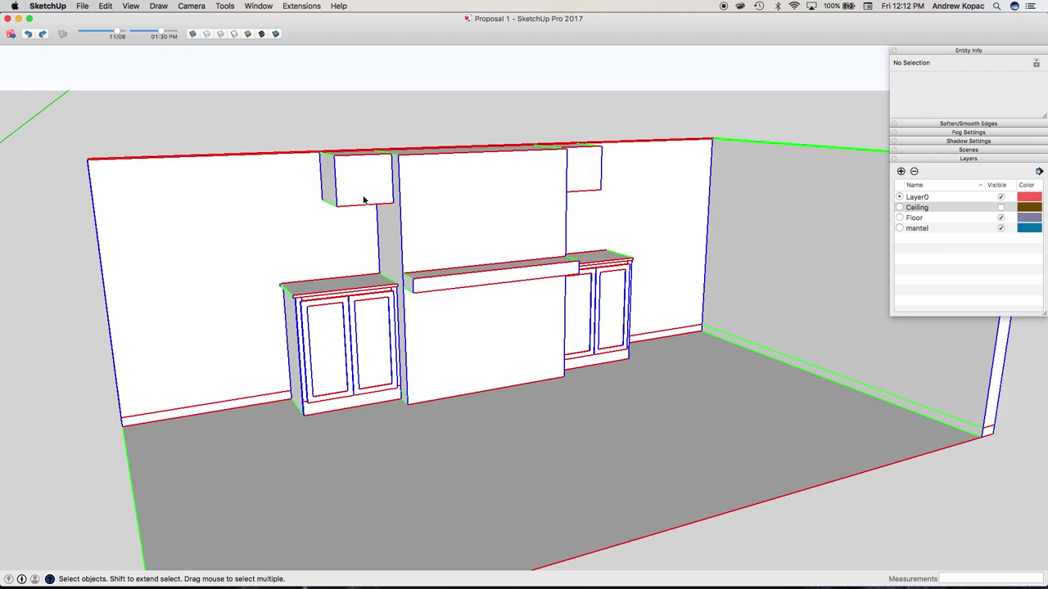
{"action": "key", "text": "ctrl+Up"}
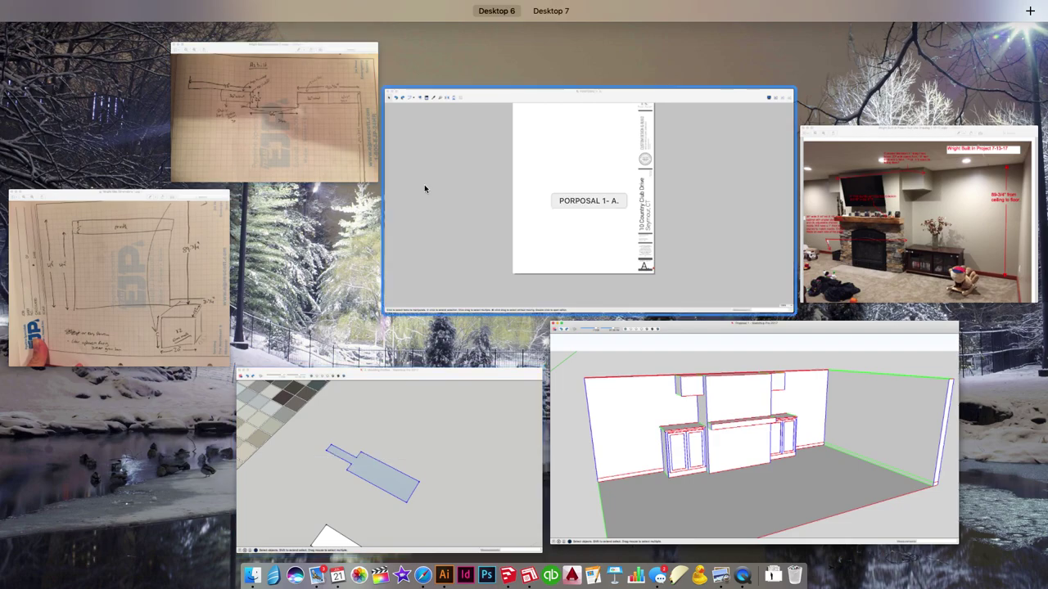
Bring up the annotated room photo in Preview and zoom into the ceiling box and mantel notes
{"action": "left_click", "coordinate": [908, 217]}
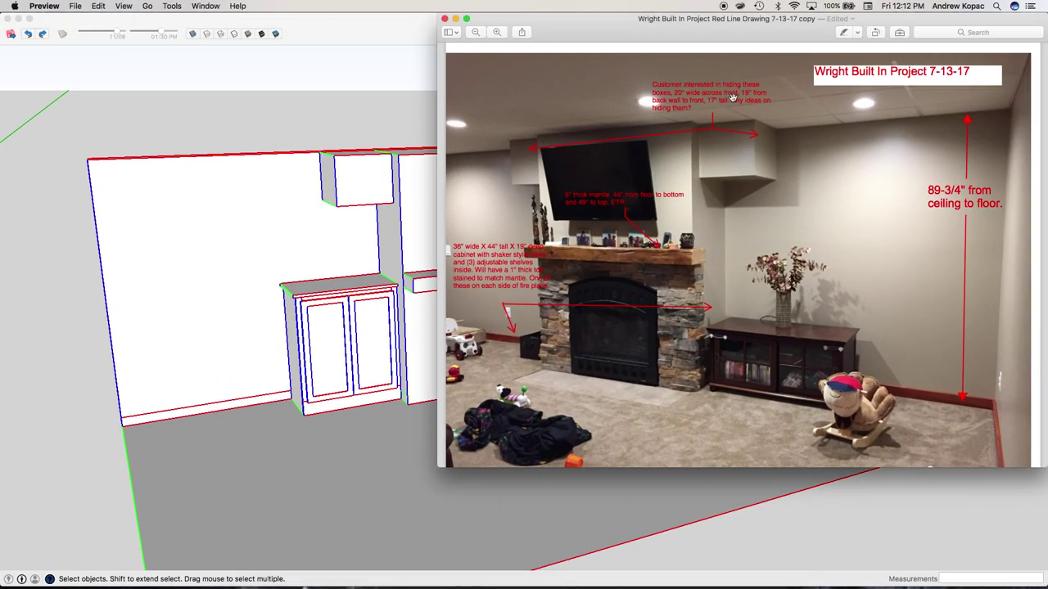
{"action": "scroll", "coordinate": [763, 83], "scroll_direction": "up", "scroll_amount": 5}
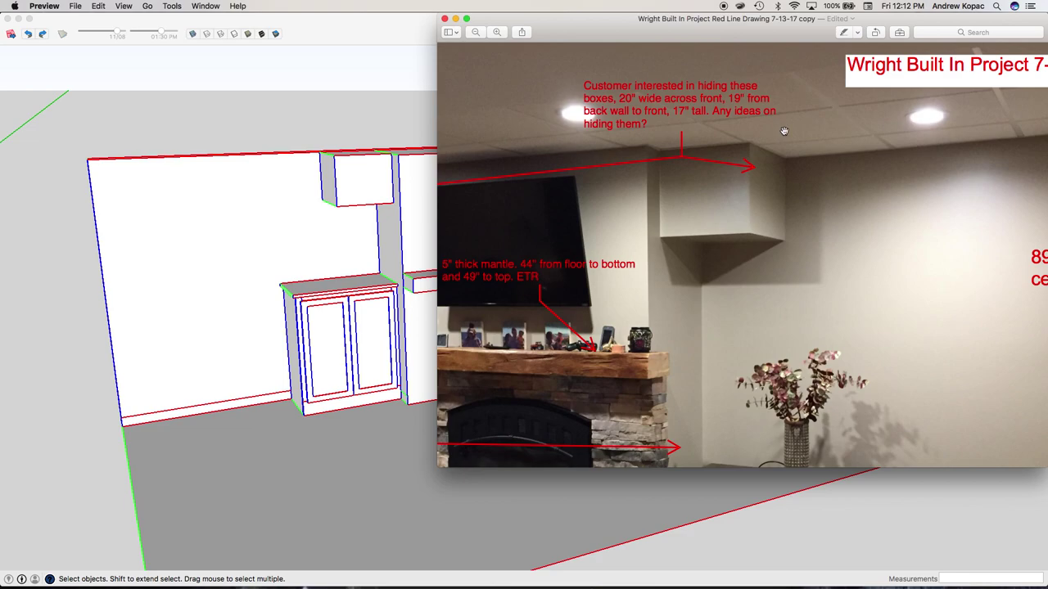
{"action": "scroll", "coordinate": [783, 131], "scroll_direction": "up", "scroll_amount": 1}
{"action": "scroll", "coordinate": [715, 186], "scroll_direction": "left", "scroll_amount": 1}
{"action": "scroll", "coordinate": [715, 187], "scroll_direction": "left", "scroll_amount": 1}
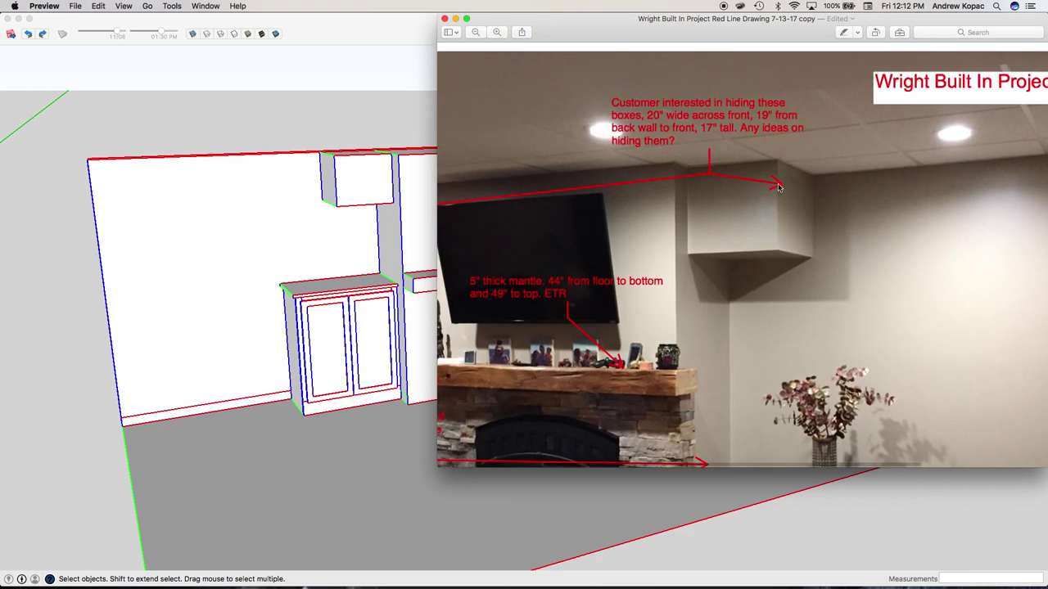
{"action": "scroll", "coordinate": [778, 187], "scroll_direction": "left", "scroll_amount": 5}
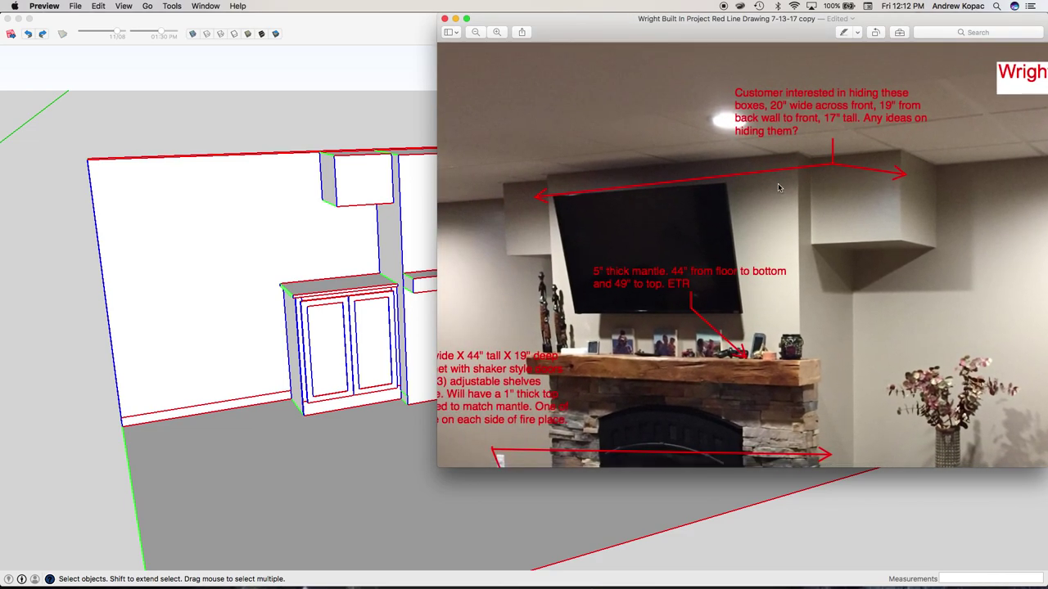
{"action": "scroll", "coordinate": [774, 225], "scroll_direction": "down", "scroll_amount": 5}
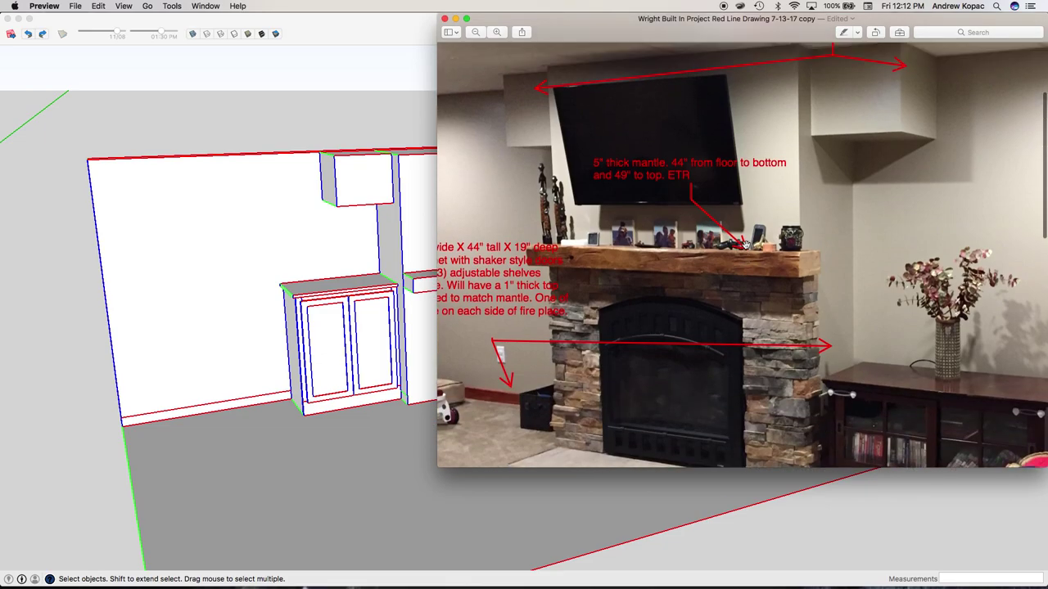
Return to the SketchUp model and orbit to face the cabinet wall
{"action": "left_click", "coordinate": [412, 355]}
{"action": "mouse_move", "coordinate": [374, 288]}
{"action": "middle_mouse_down"}
{"action": "mouse_move", "coordinate": [327, 282]}
{"action": "mouse_move", "coordinate": [325, 153]}
{"action": "middle_mouse_up"}
{"action": "scroll", "coordinate": [326, 151], "scroll_direction": "up", "scroll_amount": 5}
{"action": "scroll", "coordinate": [379, 180], "scroll_direction": "down", "scroll_amount": 5}
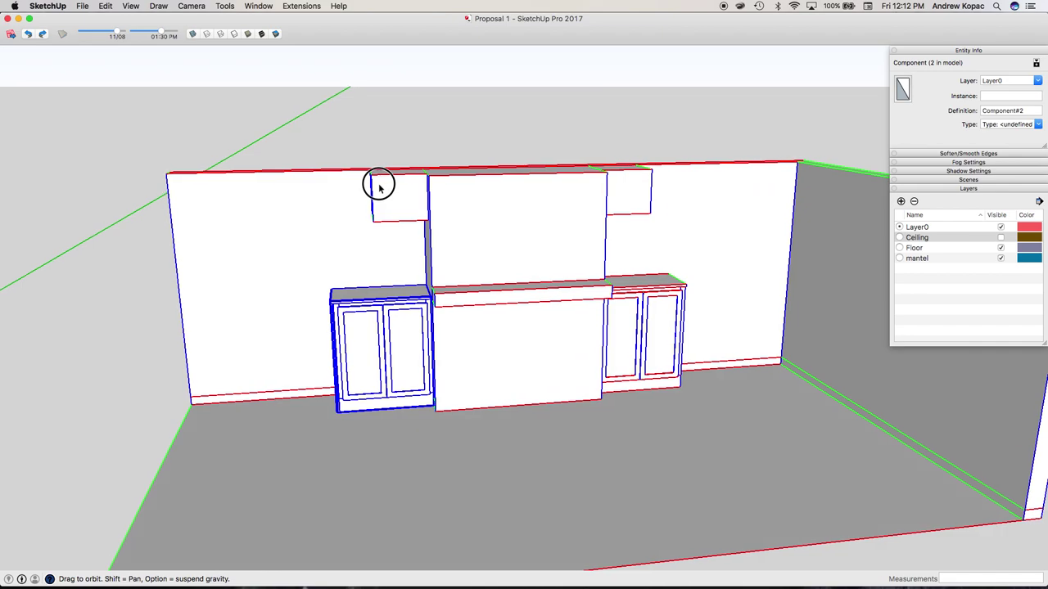
{"action": "scroll", "coordinate": [399, 214], "scroll_direction": "up", "scroll_amount": 1}
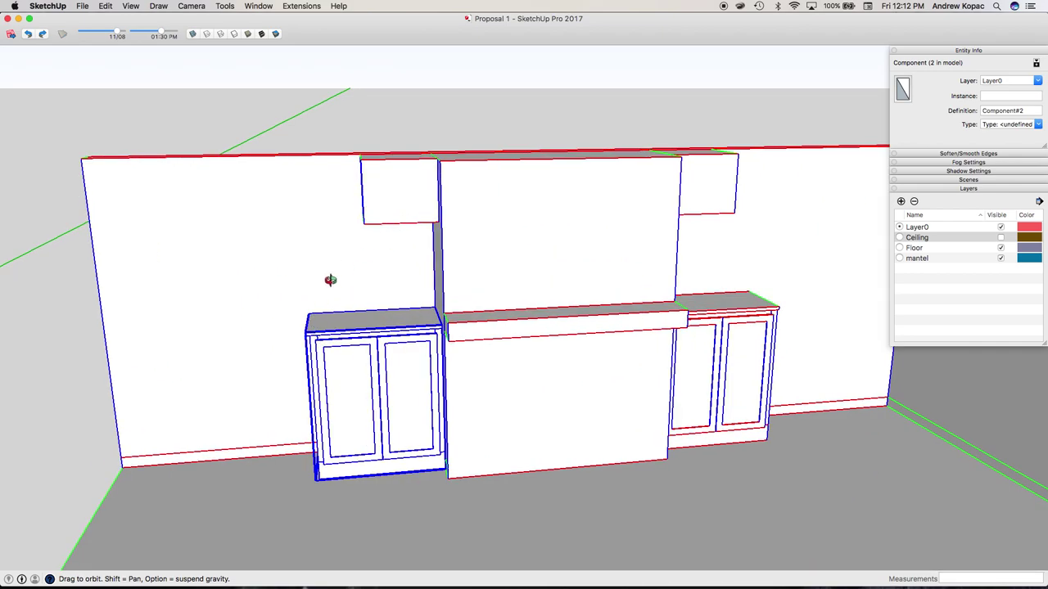
{"action": "scroll", "coordinate": [404, 345], "scroll_direction": "up", "scroll_amount": 3}
{"action": "scroll", "coordinate": [413, 352], "scroll_direction": "down", "scroll_amount": 5}
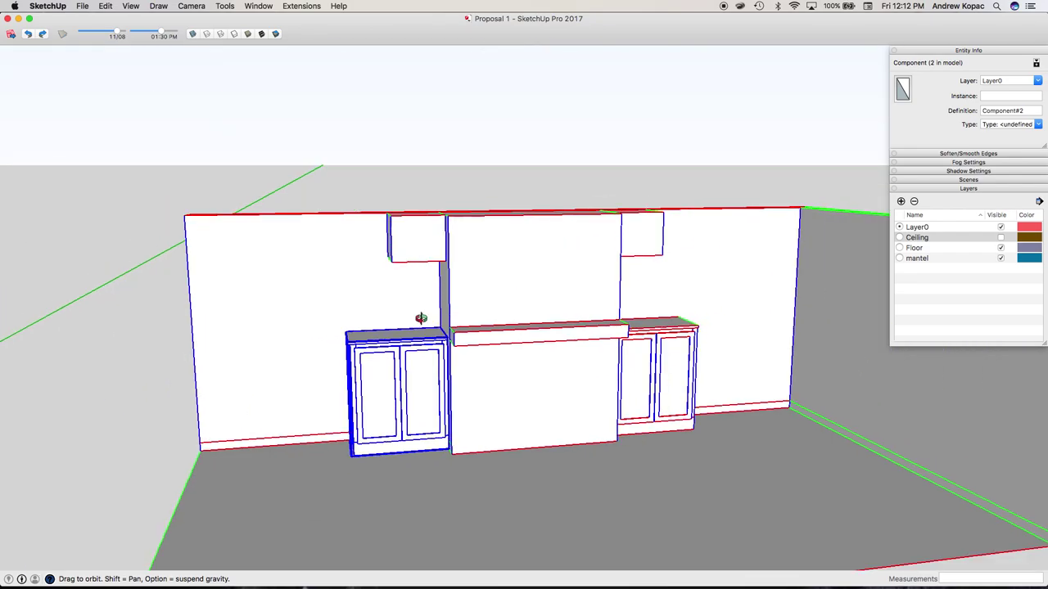
{"action": "scroll", "coordinate": [410, 262], "scroll_direction": "up", "scroll_amount": 3}
Check the annotated photo once more, then switch back to the Proposal 1 fireplace model
{"action": "key", "text": "ctrl+Up"}
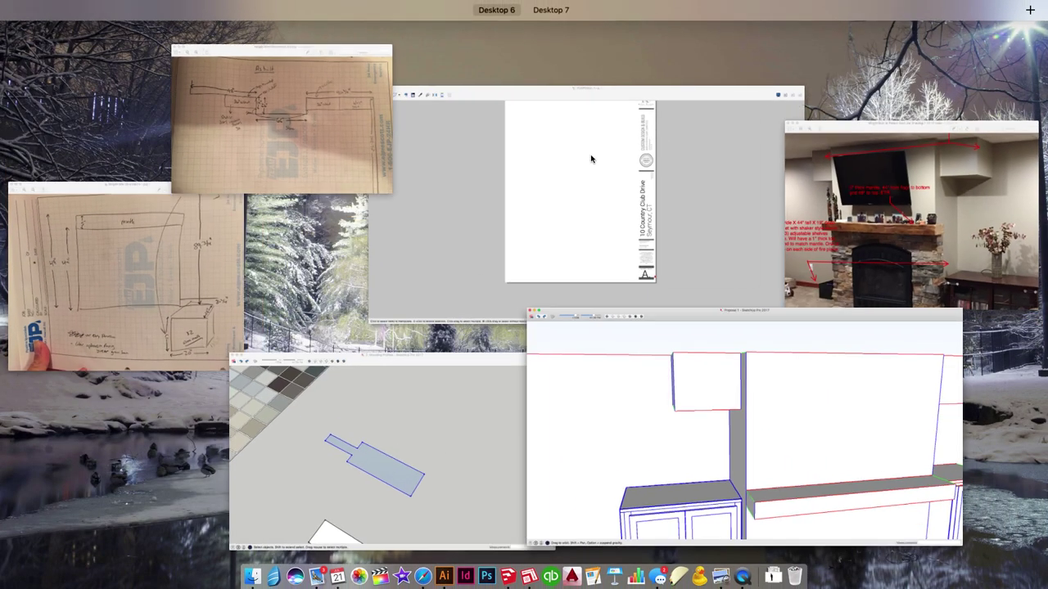
{"action": "left_click", "coordinate": [909, 213]}
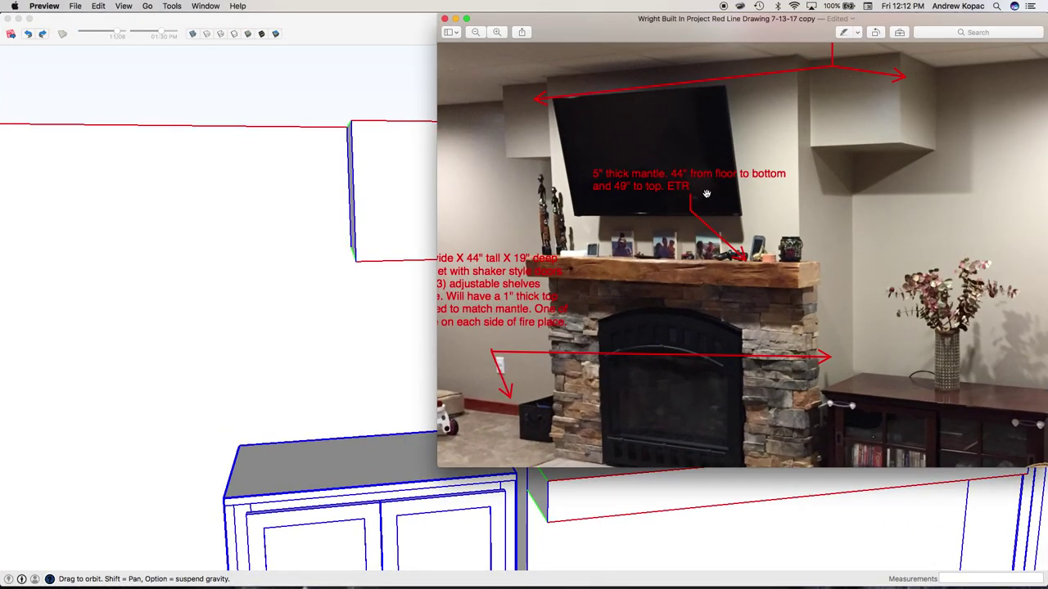
{"action": "key", "text": "ctrl+Up"}
{"action": "left_click", "coordinate": [640, 414]}
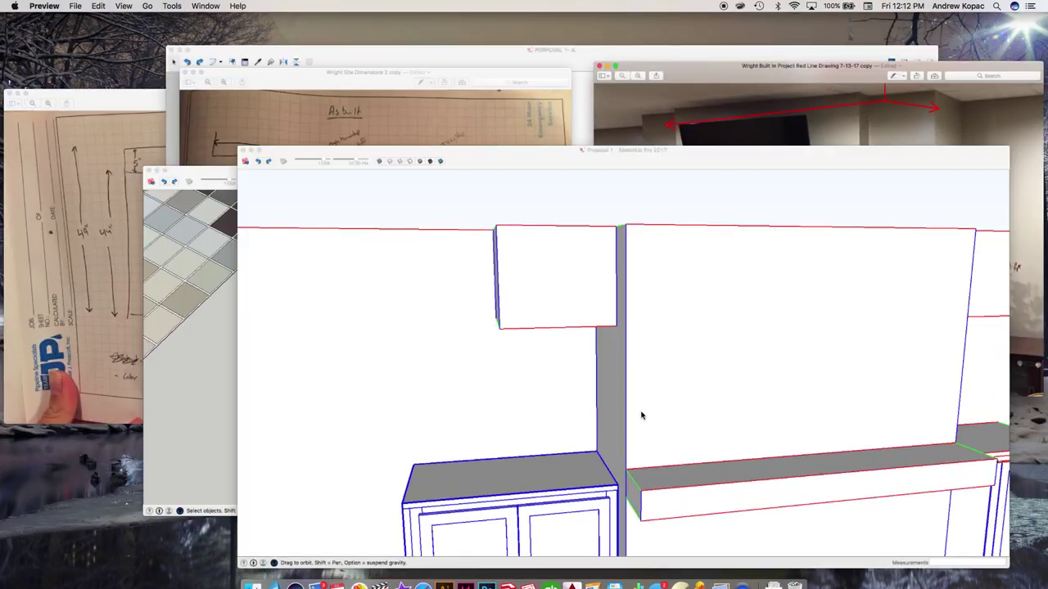
{"action": "scroll", "coordinate": [467, 304], "scroll_direction": "down", "scroll_amount": 5}
{"action": "scroll", "coordinate": [442, 259], "scroll_direction": "up", "scroll_amount": 5}
{"action": "right_click", "coordinate": [442, 260]}
{"action": "left_click", "coordinate": [372, 263]}
{"action": "scroll", "coordinate": [393, 237], "scroll_direction": "down", "scroll_amount": 10}
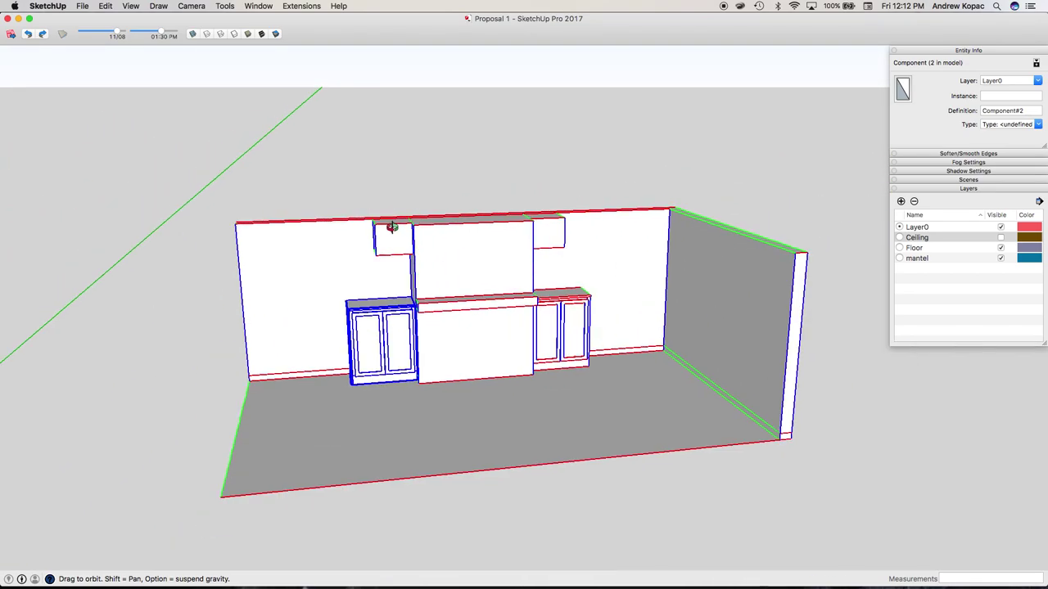
Group the whole room model into one group and save the file
{"action": "scroll", "coordinate": [409, 292], "scroll_direction": "down", "scroll_amount": 3}
{"action": "key", "text": "space"}
{"action": "left_click", "coordinate": [435, 286]}
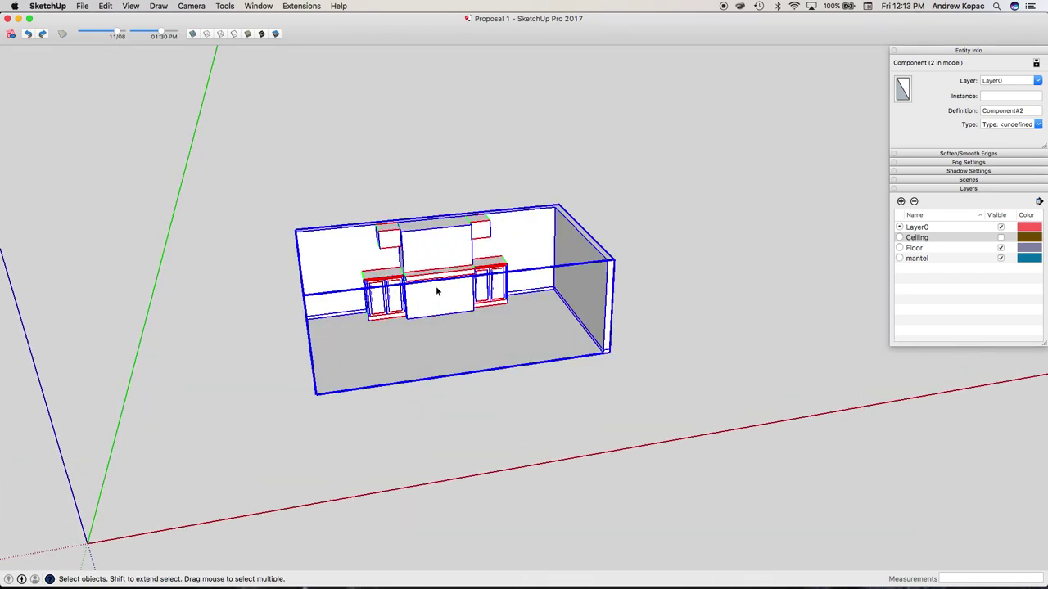
{"action": "key", "text": "g"}
{"action": "key", "text": "super+s"}
Copy the room group beside the original, repeating it to make two copies
{"action": "scroll", "coordinate": [258, 249], "scroll_direction": "down", "scroll_amount": 8}
{"action": "key", "text": "m"}
{"action": "left_click", "coordinate": [256, 349]}
{"action": "key", "text": "alt"}
{"action": "left_click", "coordinate": [435, 331]}
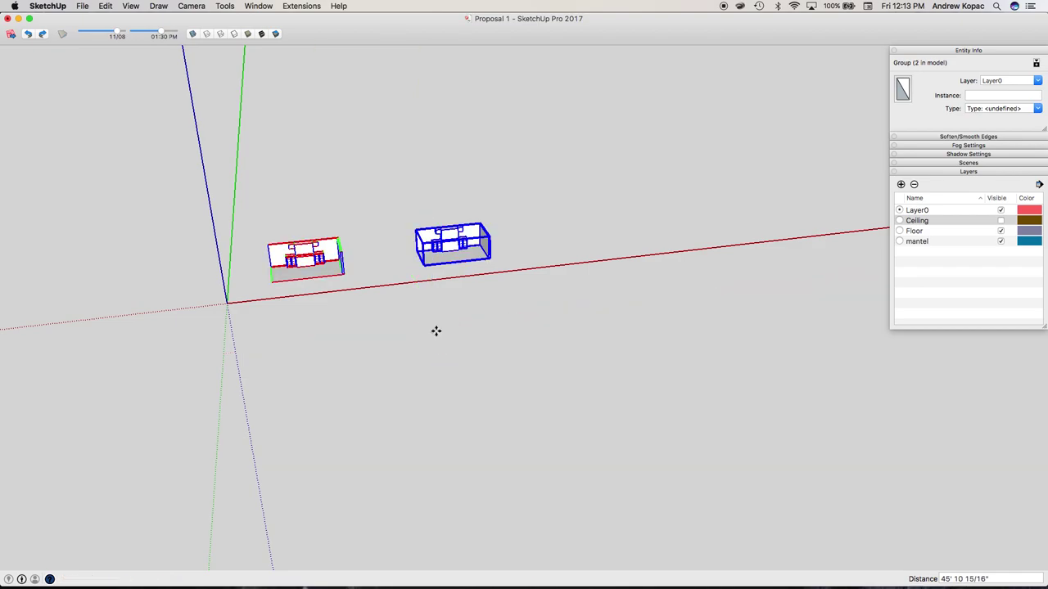
{"action": "key", "text": "Return"}
Double-click into the first fireplace wall group and zoom in close on its back wall
{"action": "scroll", "coordinate": [319, 273], "scroll_direction": "up", "scroll_amount": 6}
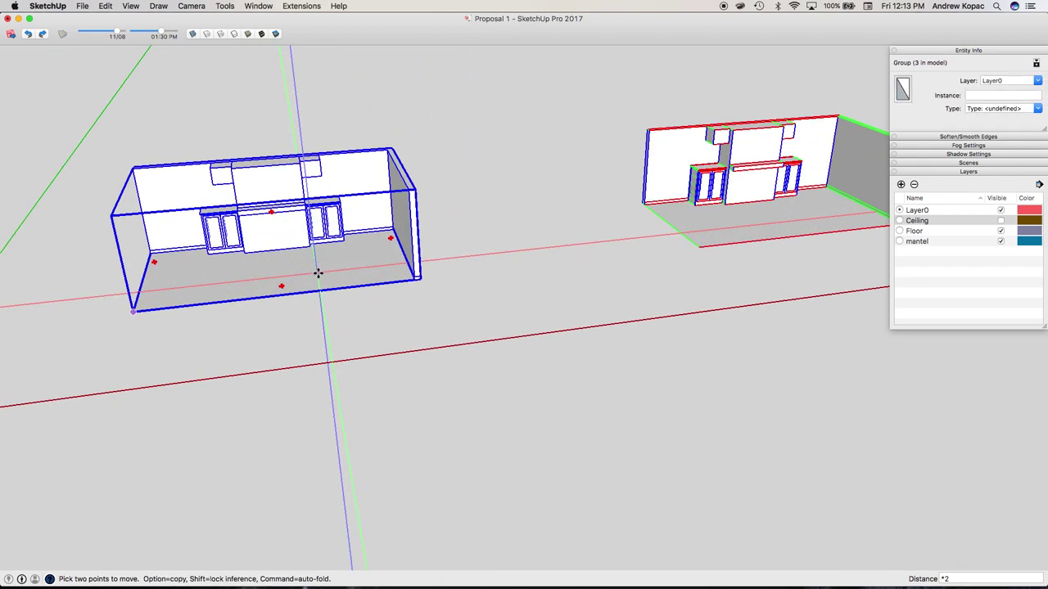
{"action": "scroll", "coordinate": [380, 302], "scroll_direction": "down", "scroll_amount": 6}
{"action": "scroll", "coordinate": [354, 288], "scroll_direction": "up", "scroll_amount": 8}
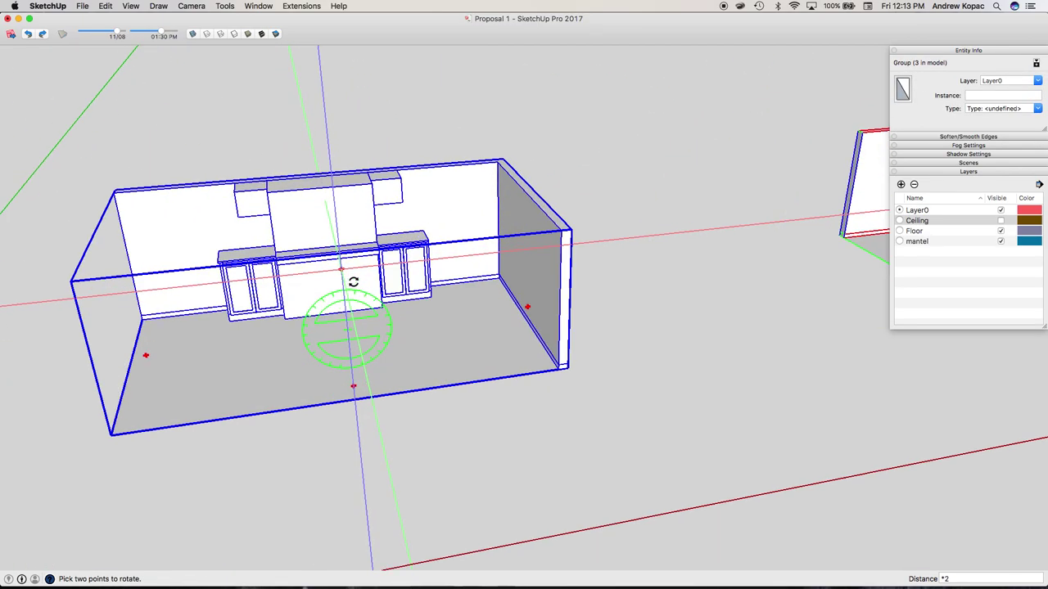
{"action": "scroll", "coordinate": [309, 305], "scroll_direction": "down", "scroll_amount": 3}
{"action": "scroll", "coordinate": [308, 306], "scroll_direction": "down", "scroll_amount": 2}
{"action": "scroll", "coordinate": [723, 221], "scroll_direction": "up", "scroll_amount": 5}
{"action": "scroll", "coordinate": [664, 248], "scroll_direction": "down", "scroll_amount": 7}
{"action": "key", "text": "space"}
{"action": "double_click", "coordinate": [425, 316]}
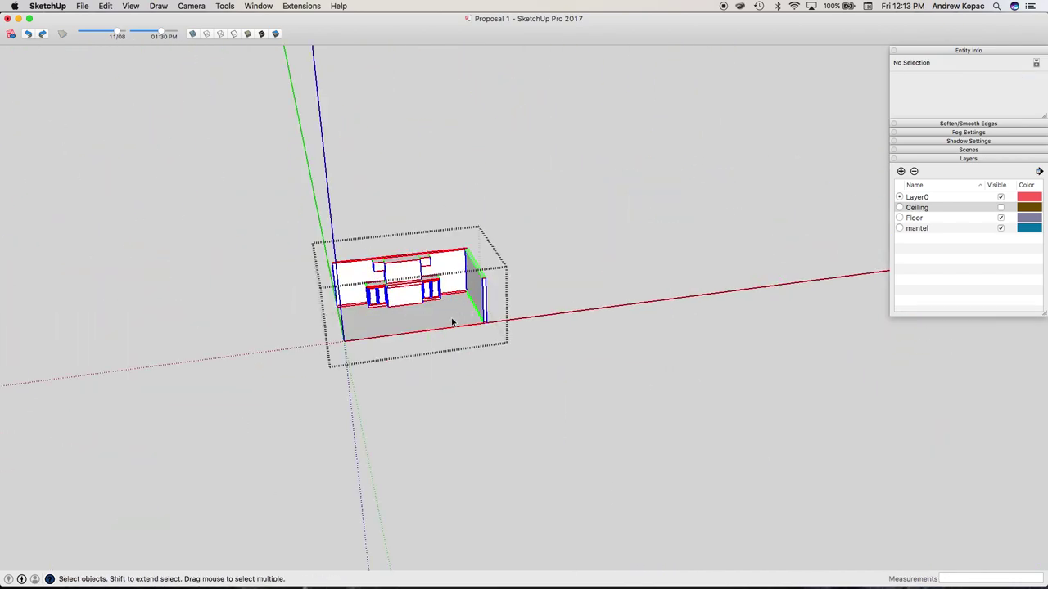
{"action": "scroll", "coordinate": [430, 284], "scroll_direction": "down", "scroll_amount": 5}
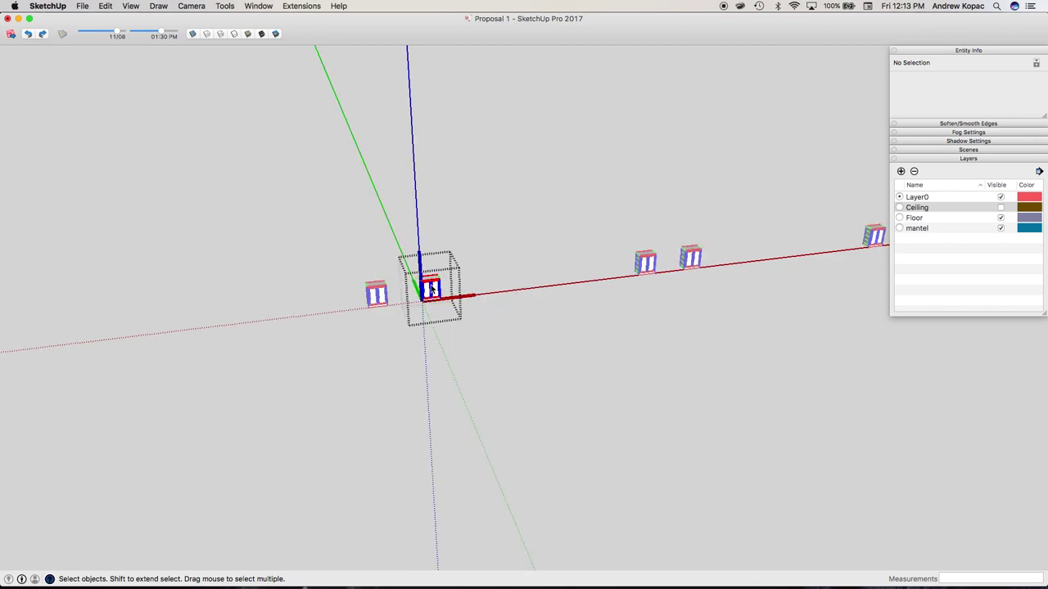
{"action": "scroll", "coordinate": [432, 287], "scroll_direction": "up", "scroll_amount": 5}
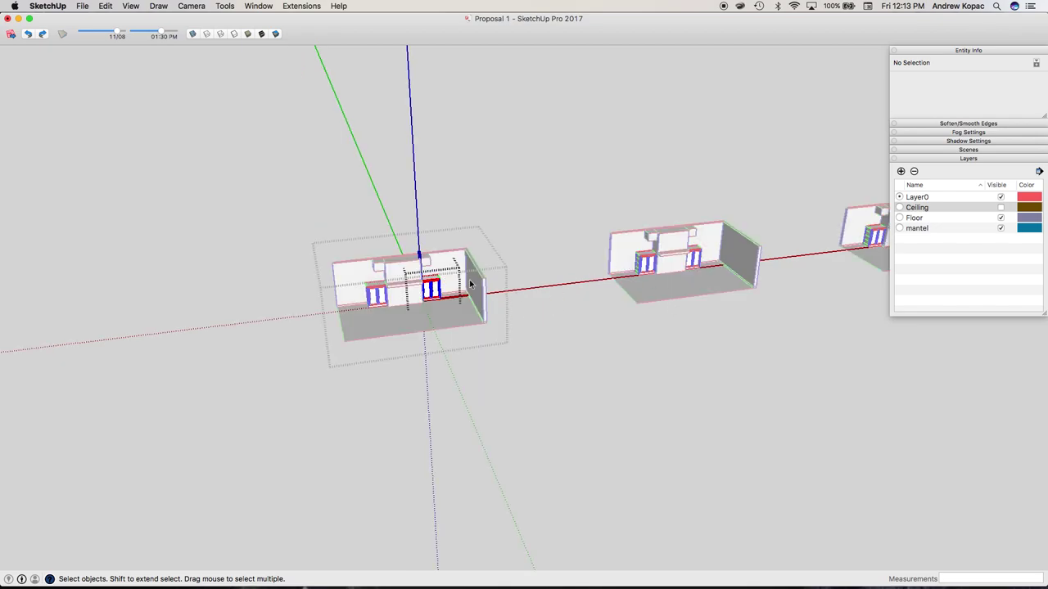
{"action": "scroll", "coordinate": [469, 279], "scroll_direction": "up", "scroll_amount": 5}
{"action": "scroll", "coordinate": [324, 257], "scroll_direction": "up", "scroll_amount": 3}
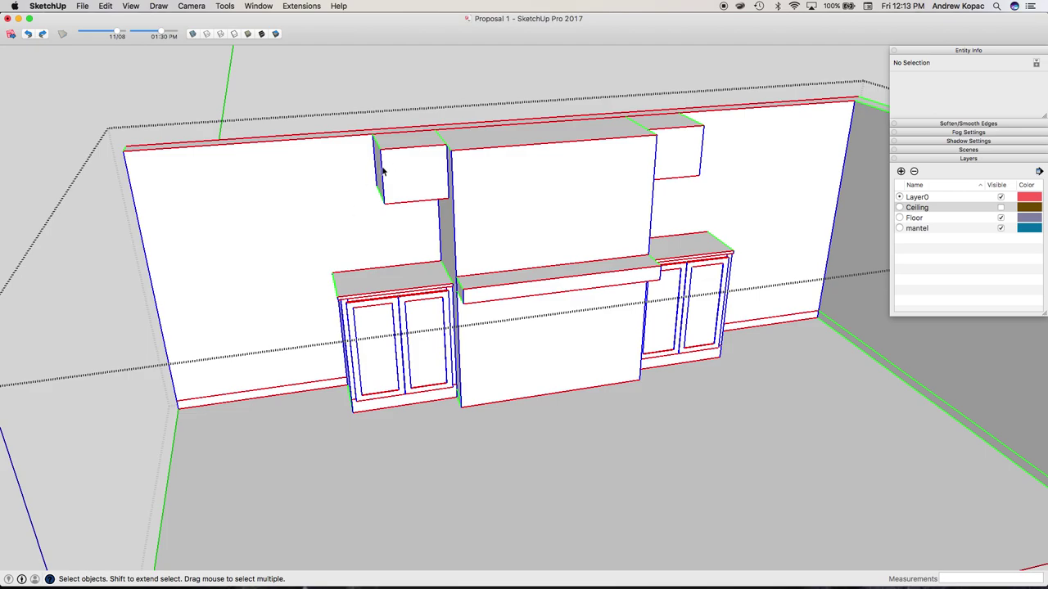
Draw a rectangle across the upper cabinet top to create a new face
{"action": "scroll", "coordinate": [401, 206], "scroll_direction": "down", "scroll_amount": 5}
{"action": "middle_click_drag", "start_coordinate": [401, 206], "coordinate": [440, 211]}
{"action": "scroll", "coordinate": [414, 191], "scroll_direction": "up", "scroll_amount": 10}
{"action": "scroll", "coordinate": [440, 212], "scroll_direction": "down", "scroll_amount": 5}
{"action": "scroll", "coordinate": [360, 218], "scroll_direction": "up", "scroll_amount": 8}
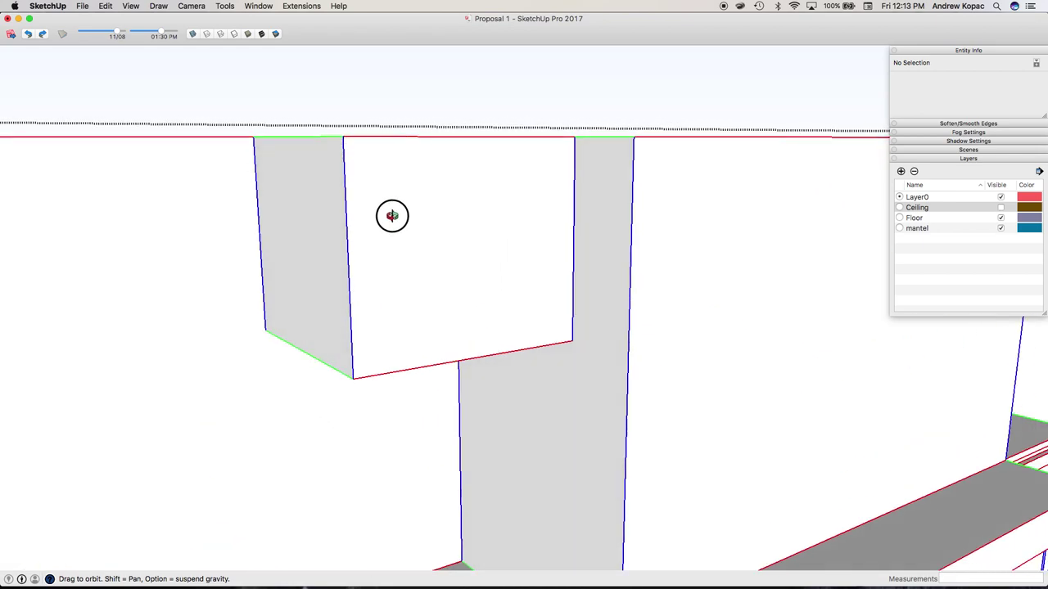
{"action": "key", "text": "r"}
{"action": "left_click", "coordinate": [341, 138]}
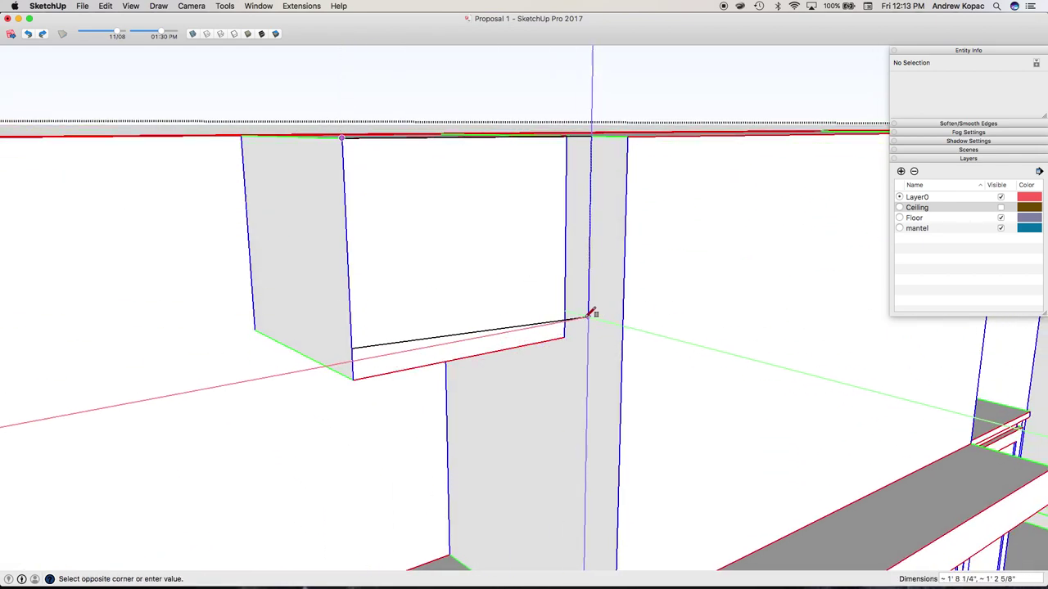
{"action": "left_click", "coordinate": [567, 336]}
Select the whole cabinet box, then right-click both upper cabinets inside the left room group
{"action": "key", "text": "space"}
{"action": "triple_click", "coordinate": [341, 204]}
{"action": "scroll", "coordinate": [185, 263], "scroll_direction": "down", "scroll_amount": 5}
{"action": "scroll", "coordinate": [185, 263], "scroll_direction": "down", "scroll_amount": 3}
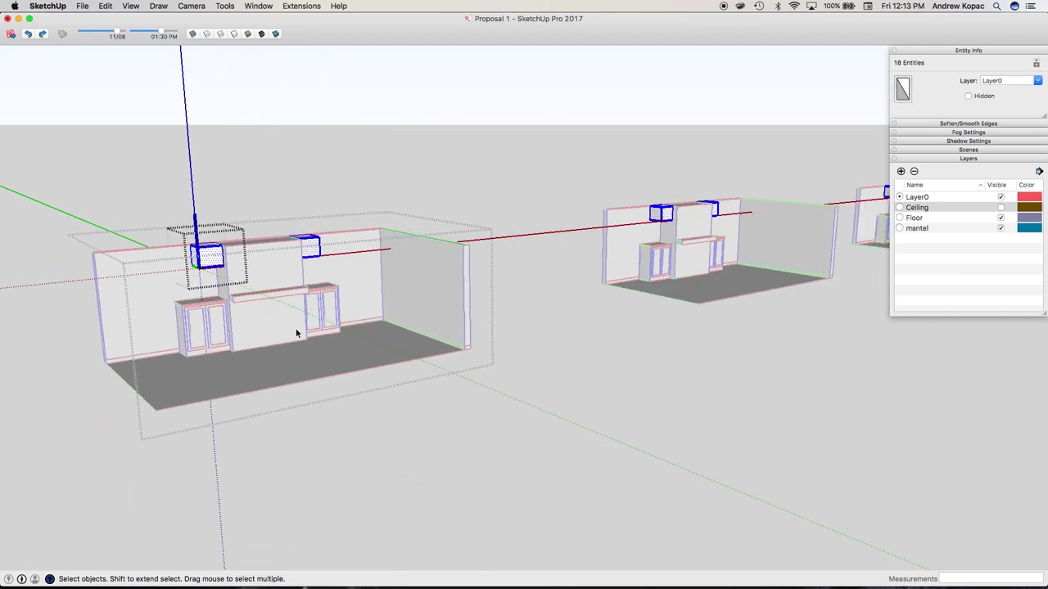
{"action": "key", "text": "Escape"}
{"action": "key", "text": "Escape"}
{"action": "double_click", "coordinate": [206, 263]}
{"action": "left_click", "coordinate": [311, 253]}
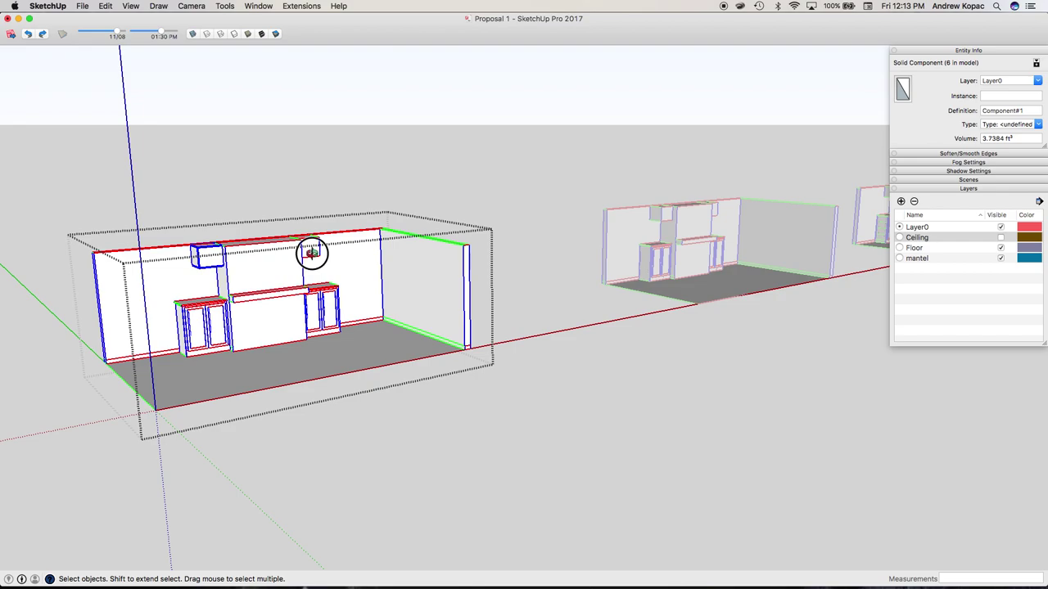
{"action": "right_click", "coordinate": [312, 256]}
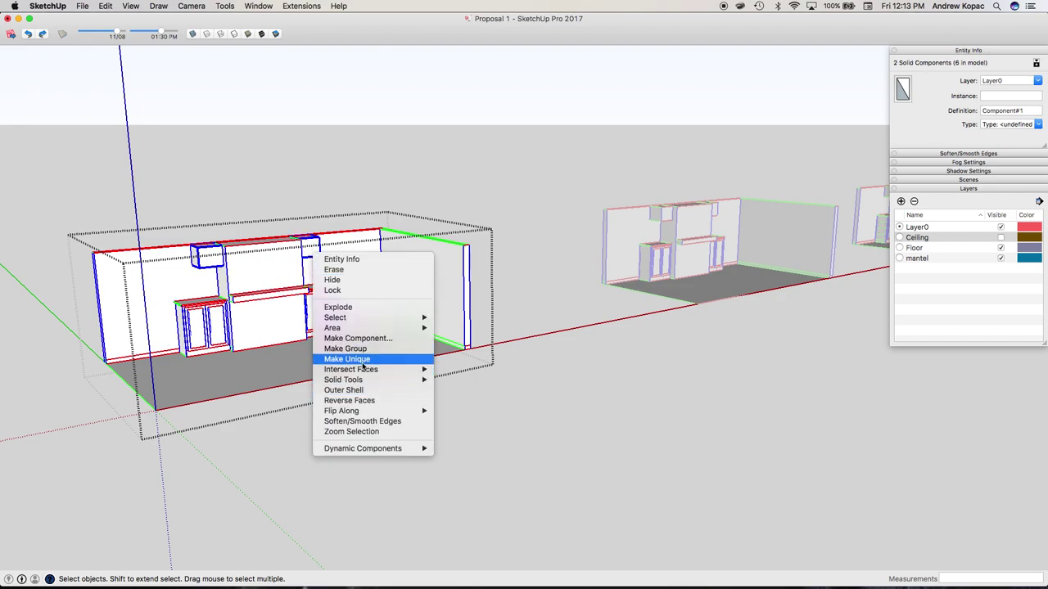
Make the upper cabinets unique and offset the cabinet front face 2 inches inward
{"action": "left_click", "coordinate": [361, 360]}
{"action": "double_click", "coordinate": [217, 259]}
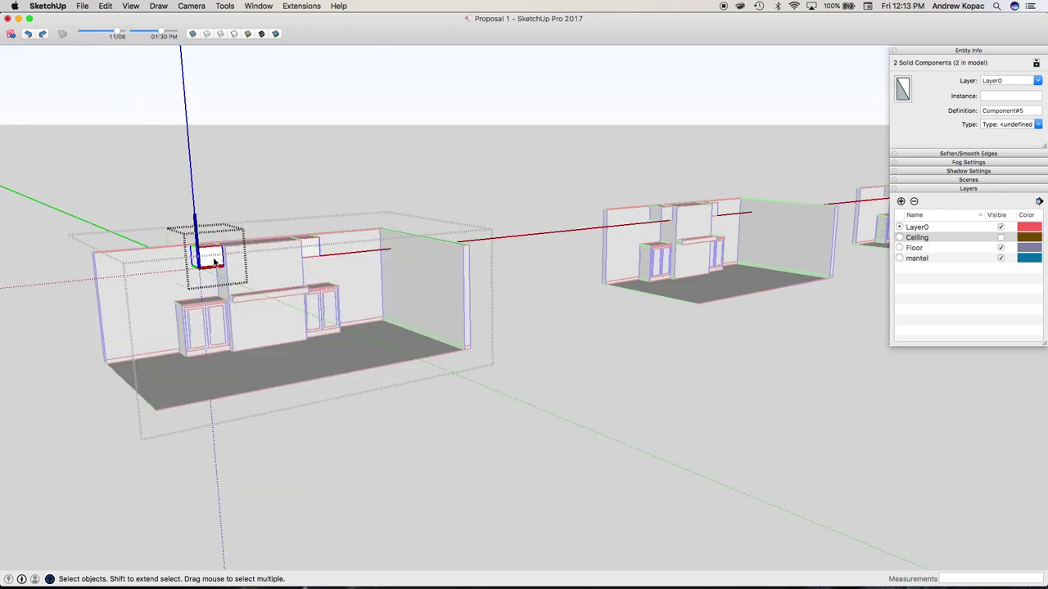
{"action": "left_click", "coordinate": [215, 260]}
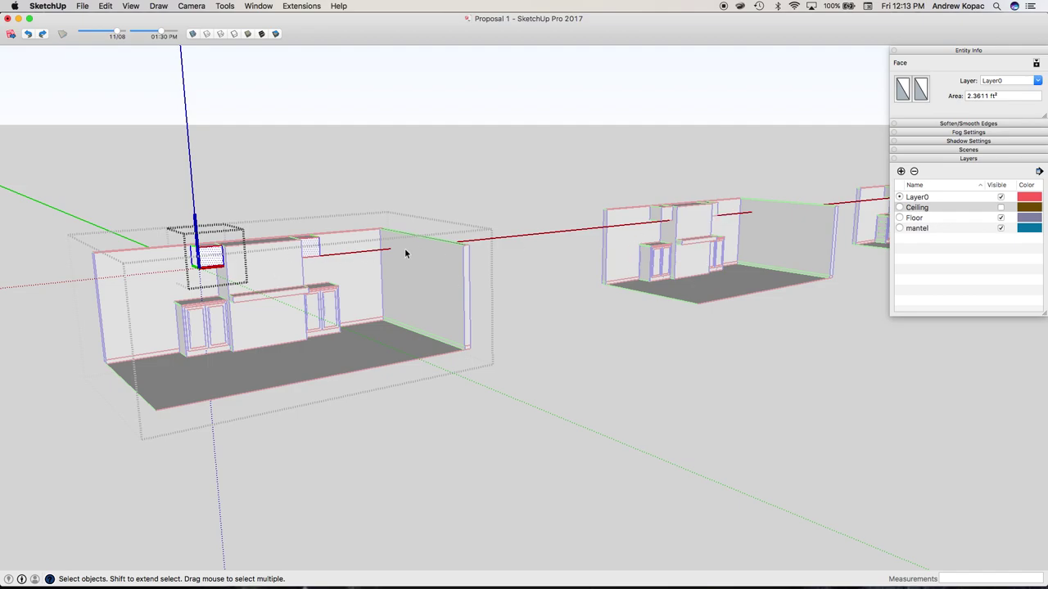
{"action": "scroll", "coordinate": [215, 266], "scroll_direction": "up", "scroll_amount": 5}
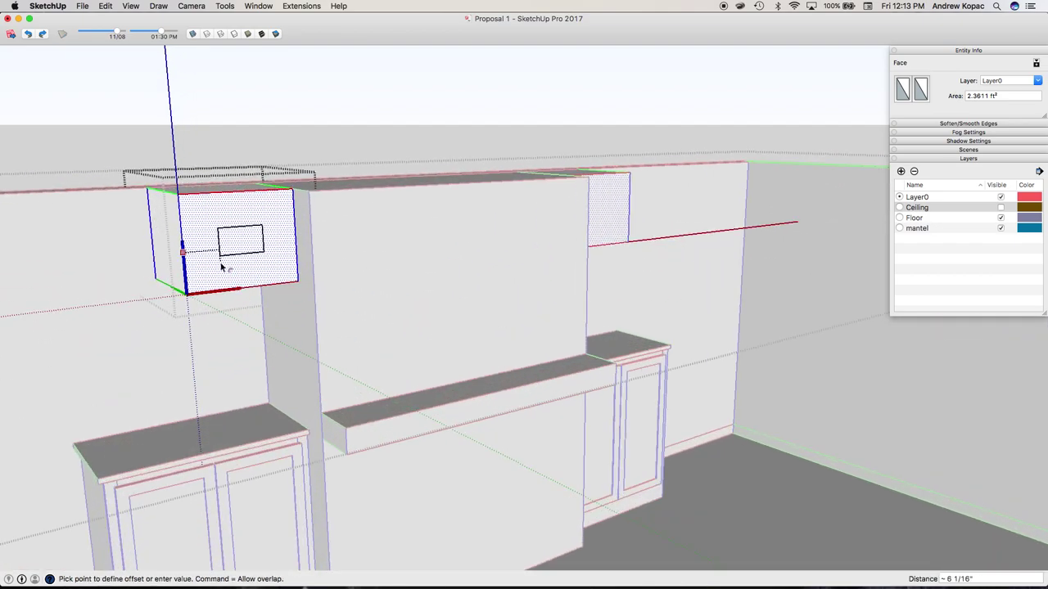
{"action": "type", "text": "2"}
{"action": "key", "text": "Return"}
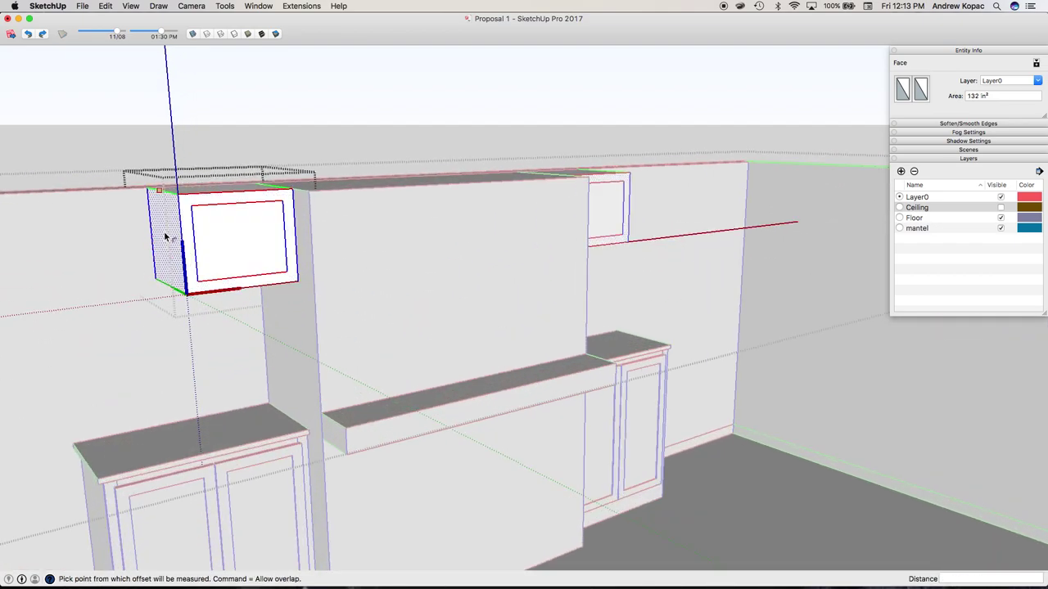
Push/pull the front frame face out 3/4 inch
{"action": "scroll", "coordinate": [196, 235], "scroll_direction": "up", "scroll_amount": 4}
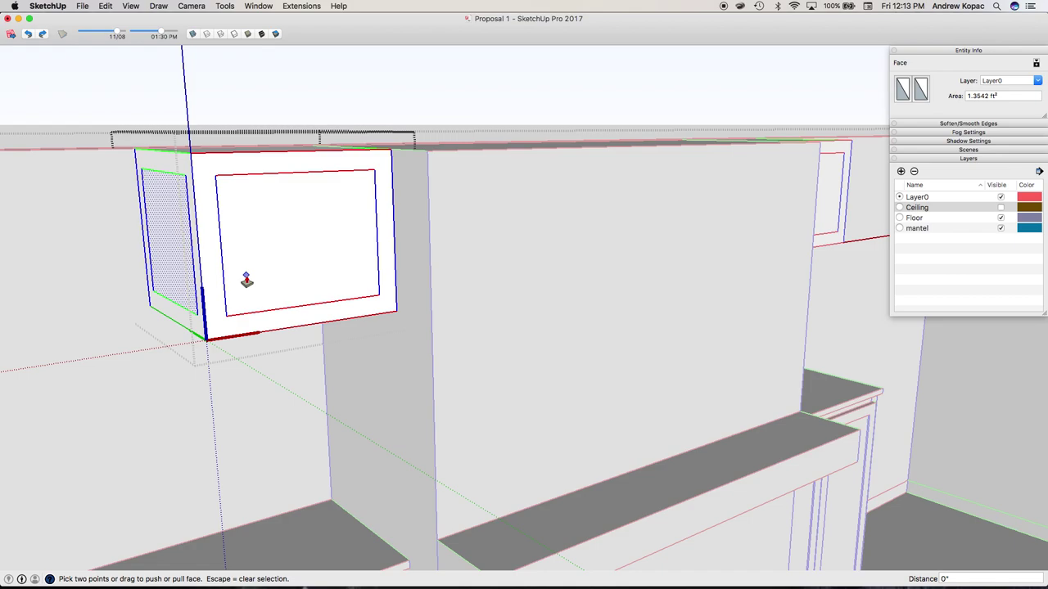
{"action": "left_click", "coordinate": [225, 326]}
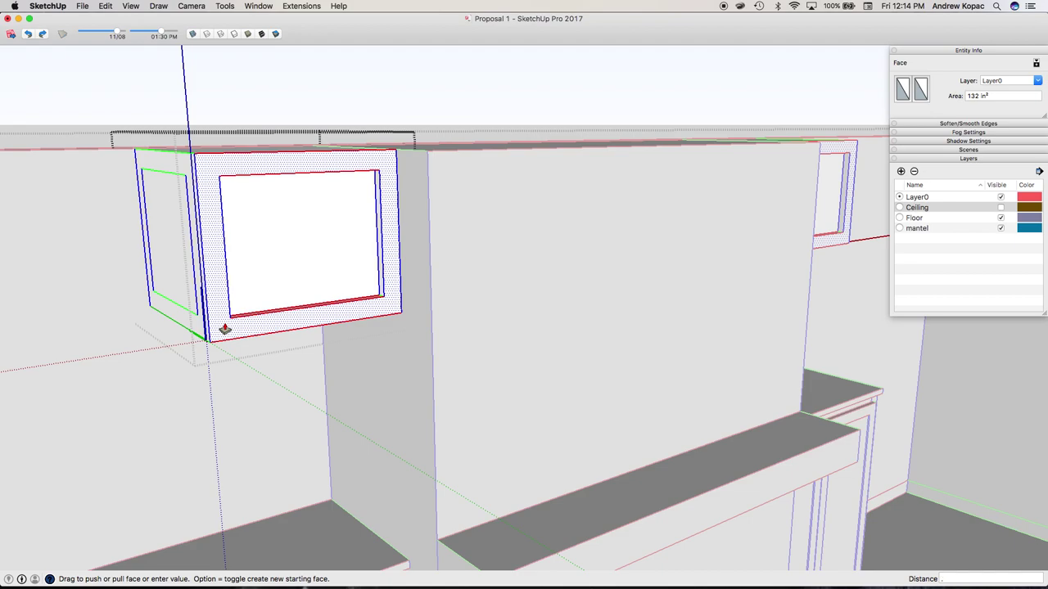
{"action": "scroll", "coordinate": [206, 327], "scroll_direction": "up", "scroll_amount": 5}
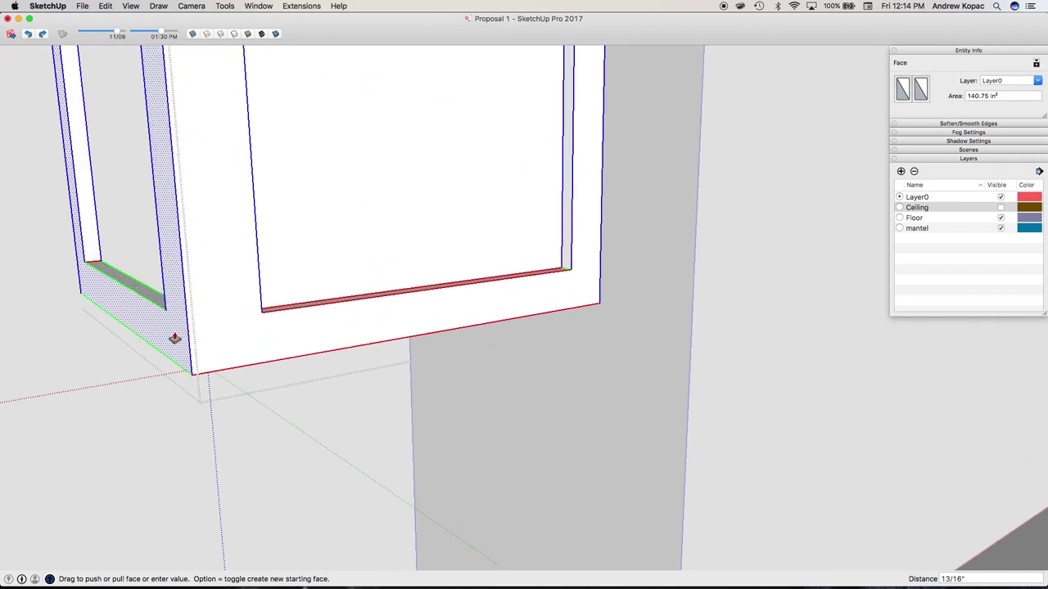
{"action": "type", "text": ".75"}
{"action": "key", "text": "Return"}
Push the cabinet's narrow side face out 3/4 inch to match the frame
{"action": "scroll", "coordinate": [243, 325], "scroll_direction": "down", "scroll_amount": 5}
{"action": "mouse_move", "coordinate": [243, 325]}
{"action": "middle_mouse_down"}
{"action": "mouse_move", "coordinate": [289, 343]}
{"action": "mouse_move", "coordinate": [271, 365]}
{"action": "mouse_move", "coordinate": [237, 325]}
{"action": "mouse_move", "coordinate": [276, 349]}
{"action": "middle_mouse_up"}
{"action": "scroll", "coordinate": [179, 322], "scroll_direction": "up", "scroll_amount": 5}
{"action": "scroll", "coordinate": [271, 365], "scroll_direction": "down", "scroll_amount": 5}
{"action": "scroll", "coordinate": [324, 337], "scroll_direction": "up", "scroll_amount": 5}
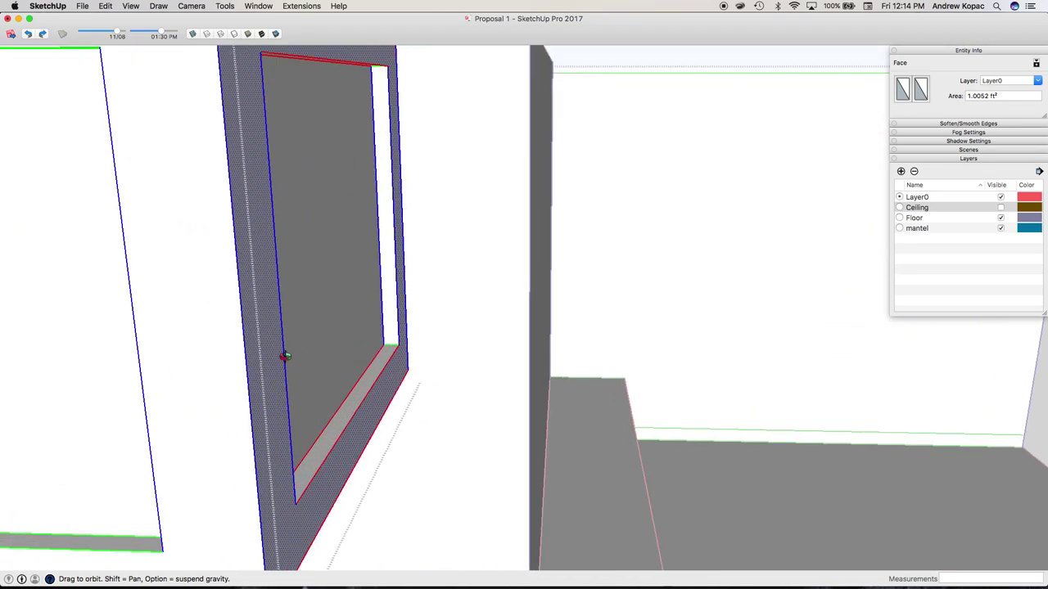
{"action": "key", "text": "t"}
{"action": "left_click", "coordinate": [132, 309]}
{"action": "middle_click_drag", "start_coordinate": [248, 293], "coordinate": [197, 370]}
{"action": "key", "text": "p"}
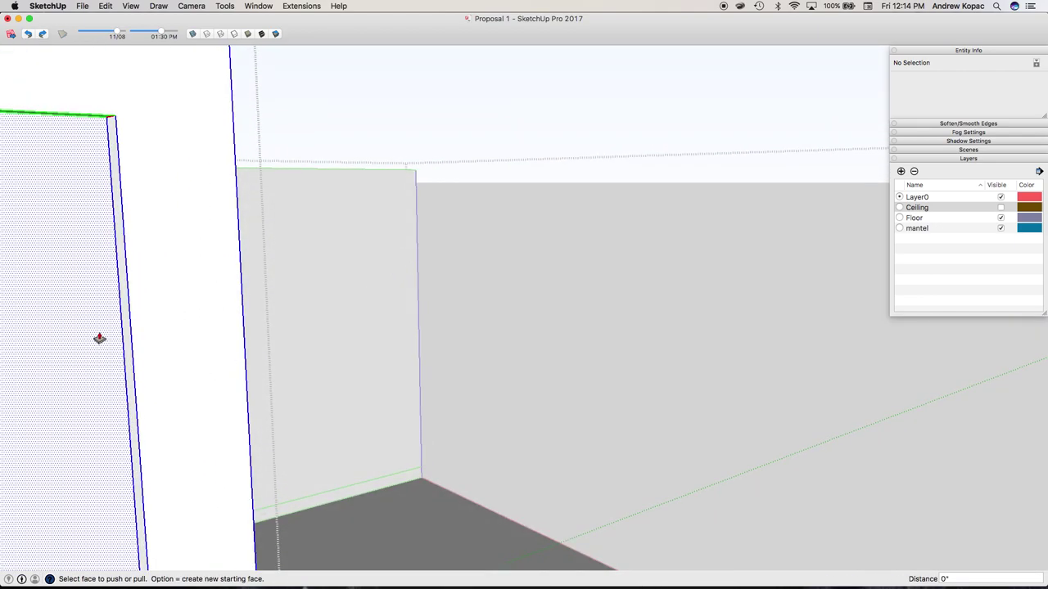
{"action": "left_click", "coordinate": [99, 338]}
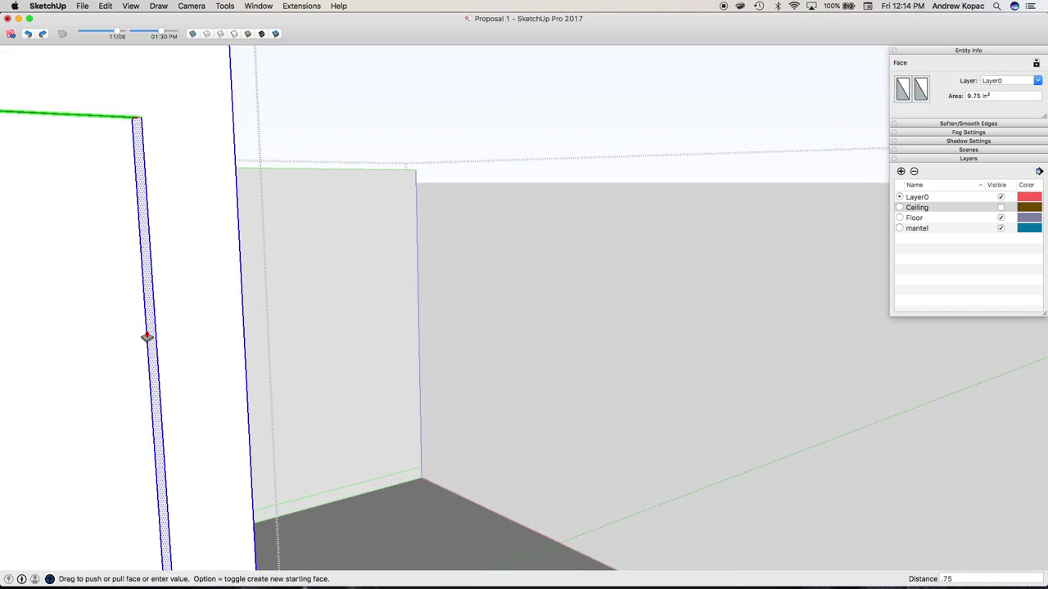
{"action": "key", "text": "Return"}
Pull the left jamb face out 3/4 inch
{"action": "scroll", "coordinate": [307, 284], "scroll_direction": "down", "scroll_amount": 5}
{"action": "middle_click_drag", "start_coordinate": [264, 332], "coordinate": [322, 290]}
{"action": "scroll", "coordinate": [322, 290], "scroll_direction": "down", "scroll_amount": 5}
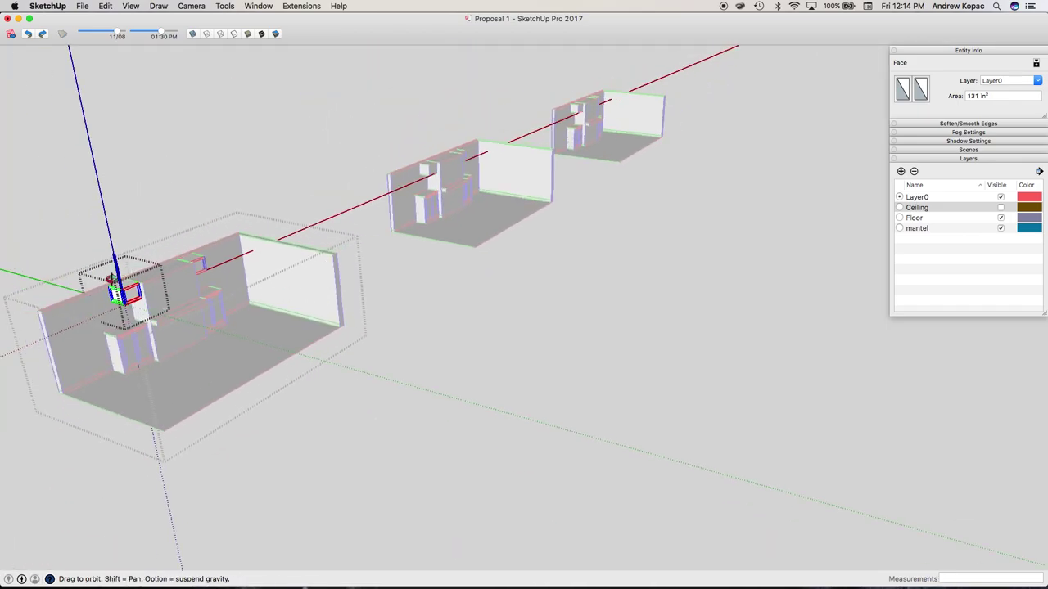
{"action": "scroll", "coordinate": [123, 295], "scroll_direction": "up", "scroll_amount": 15}
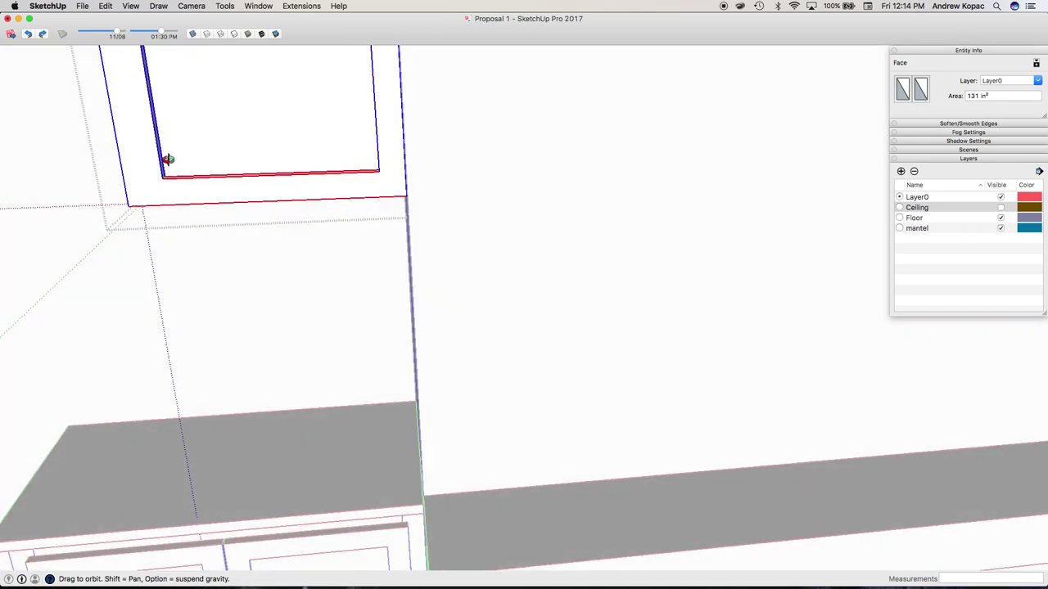
{"action": "key", "text": "p"}
{"action": "left_click", "coordinate": [169, 164]}
{"action": "type", "text": ".75"}
{"action": "key", "text": "Return"}
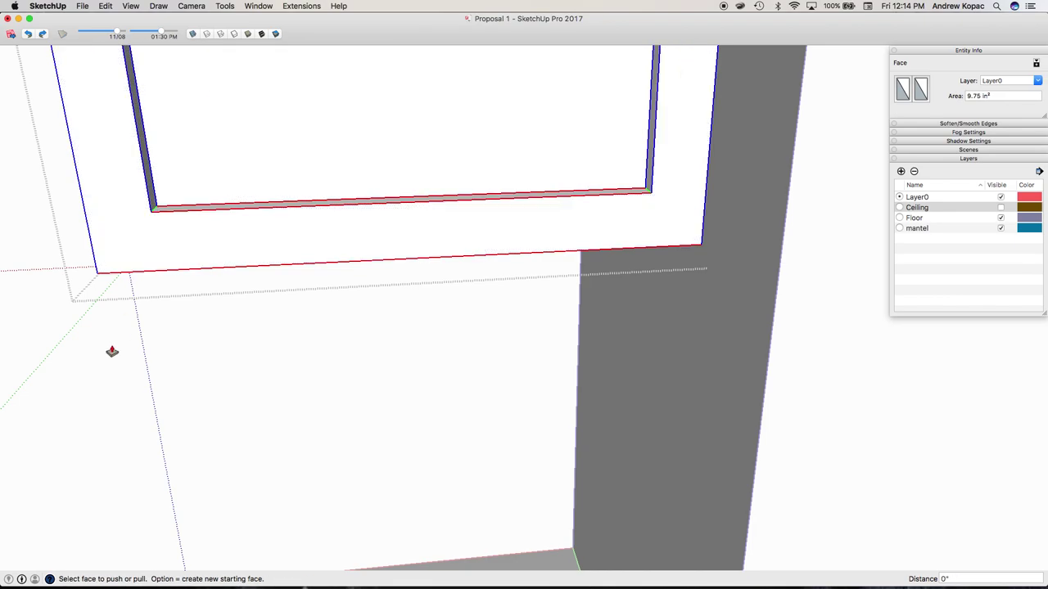
Orbit to a side view and select the group holding the upper cabinet
{"action": "key", "text": "space"}
{"action": "scroll", "coordinate": [90, 360], "scroll_direction": "down", "scroll_amount": 3}
{"action": "middle_click_drag", "start_coordinate": [71, 361], "coordinate": [359, 341]}
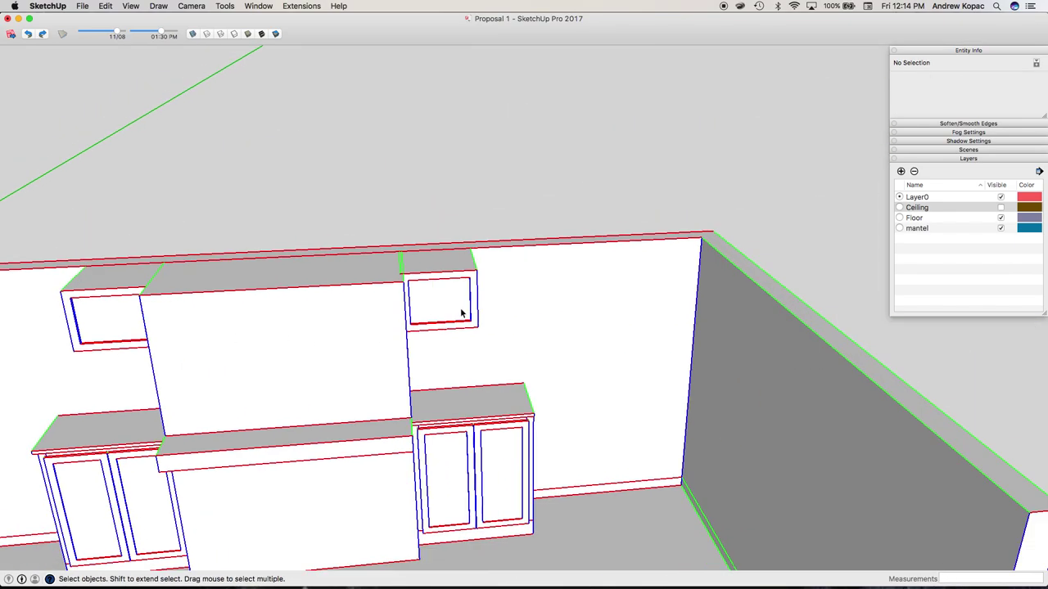
{"action": "scroll", "coordinate": [461, 314], "scroll_direction": "up", "scroll_amount": 3}
{"action": "middle_click_drag", "start_coordinate": [508, 303], "coordinate": [283, 304]}
{"action": "left_click", "coordinate": [358, 241]}
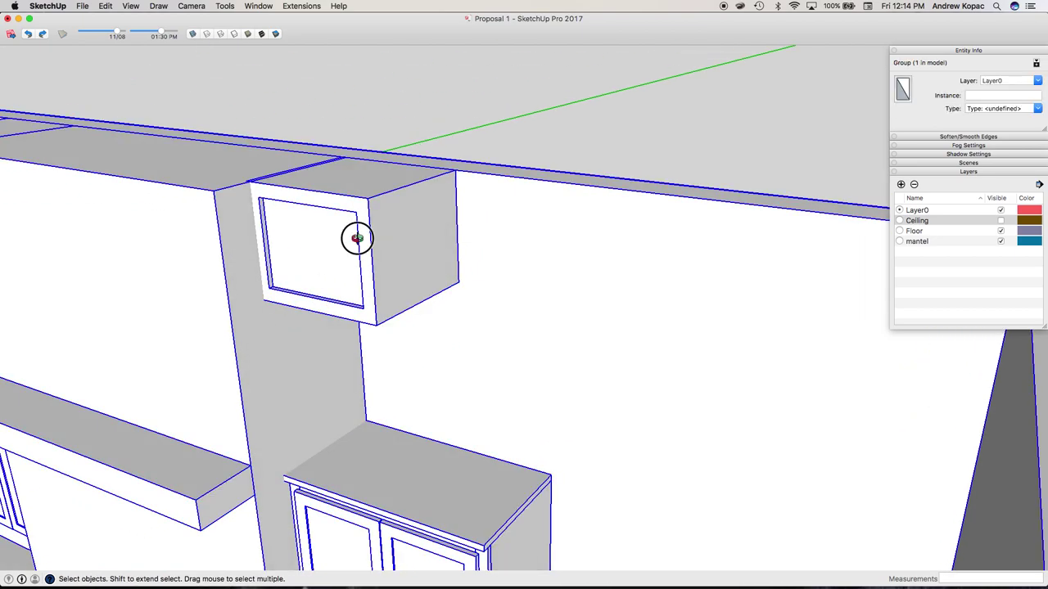
Flip the right upper cabinet with Flip Along > Component's Red
{"action": "double_click", "coordinate": [354, 233]}
{"action": "left_click", "coordinate": [344, 212]}
{"action": "right_click", "coordinate": [335, 211]}
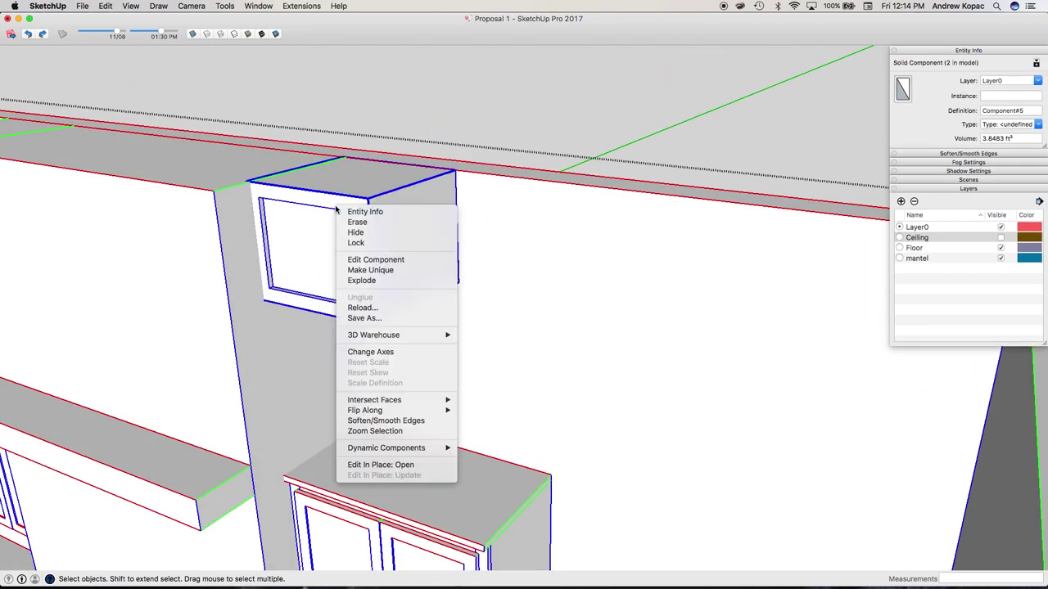
{"action": "mouse_move", "coordinate": [446, 414]}
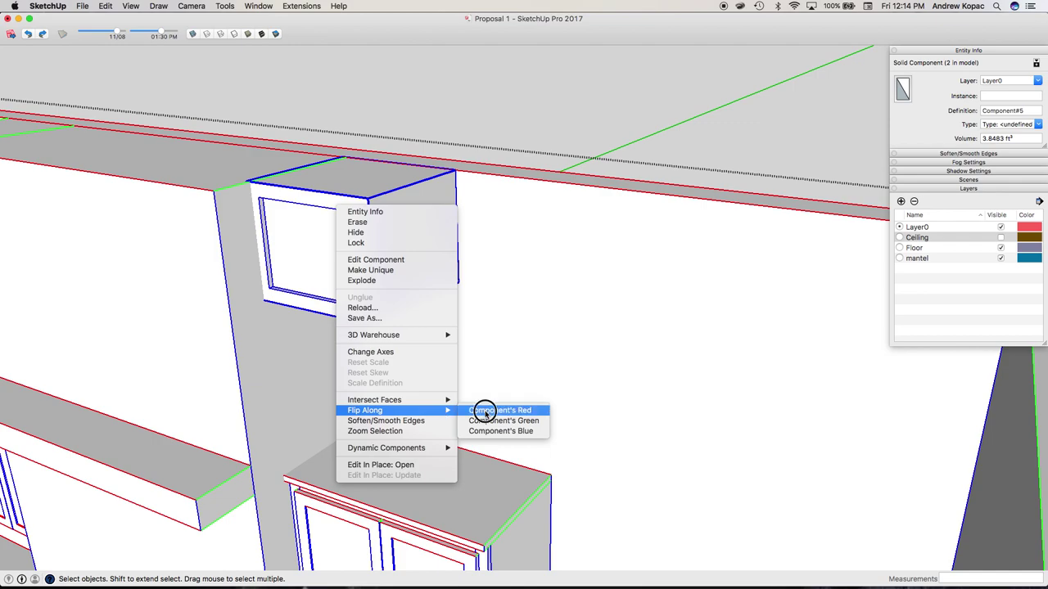
{"action": "left_click", "coordinate": [484, 411]}
Orbit around the cabinets to check the mirrored result
{"action": "middle_click_drag", "start_coordinate": [305, 203], "coordinate": [321, 216]}
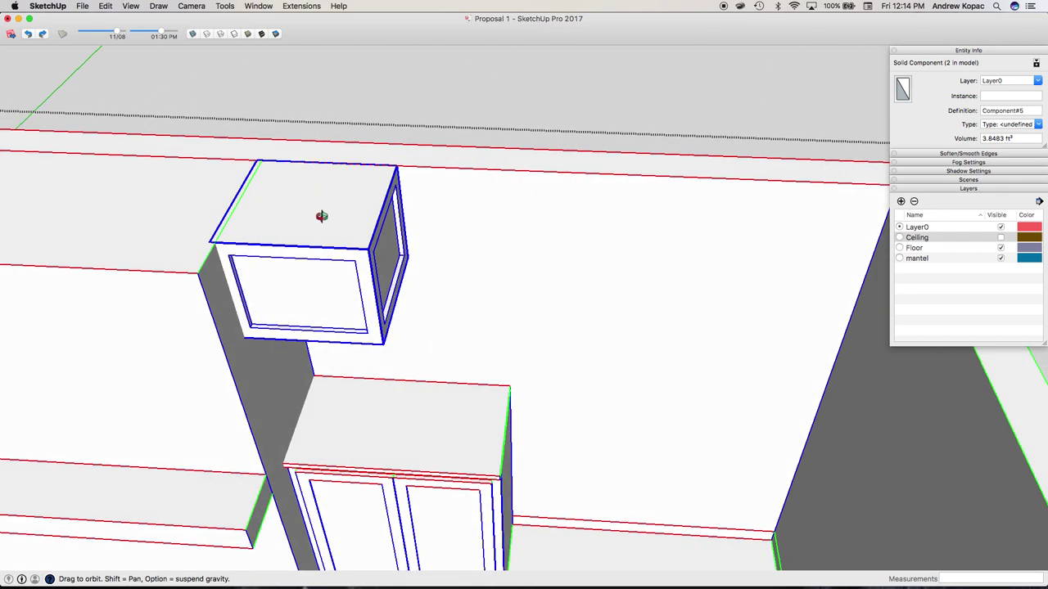
{"action": "scroll", "coordinate": [250, 161], "scroll_direction": "up", "scroll_amount": 5}
{"action": "key", "text": "m"}
{"action": "scroll", "coordinate": [286, 159], "scroll_direction": "up", "scroll_amount": 1}
{"action": "scroll", "coordinate": [379, 122], "scroll_direction": "down", "scroll_amount": 5}
{"action": "middle_click_drag", "start_coordinate": [379, 121], "coordinate": [456, 178]}
{"action": "scroll", "coordinate": [592, 183], "scroll_direction": "down", "scroll_amount": 6}
{"action": "scroll", "coordinate": [269, 281], "scroll_direction": "up", "scroll_amount": 10}
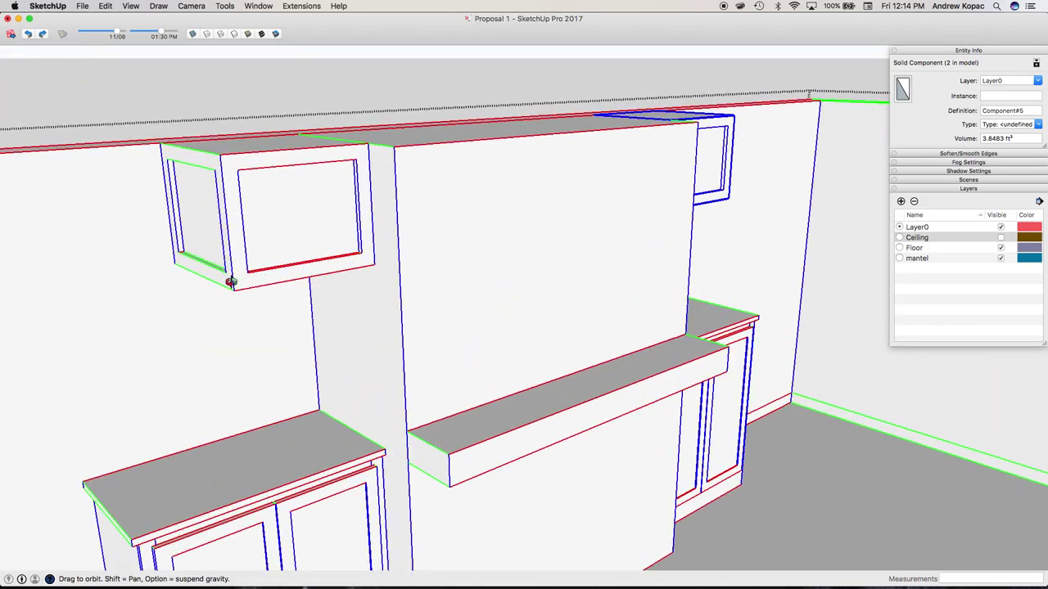
{"action": "scroll", "coordinate": [292, 257], "scroll_direction": "down", "scroll_amount": 6}
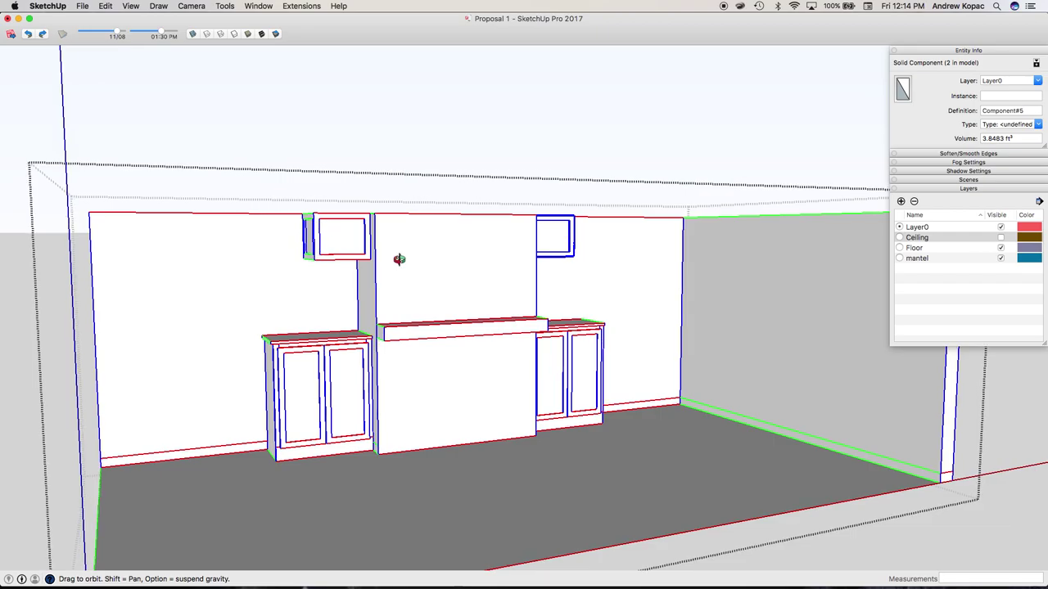
{"action": "scroll", "coordinate": [386, 263], "scroll_direction": "up", "scroll_amount": 8}
Bring the annotated fireplace reference photo in Preview to the front
{"action": "key", "text": "ctrl+Up"}
{"action": "left_click", "coordinate": [793, 187]}
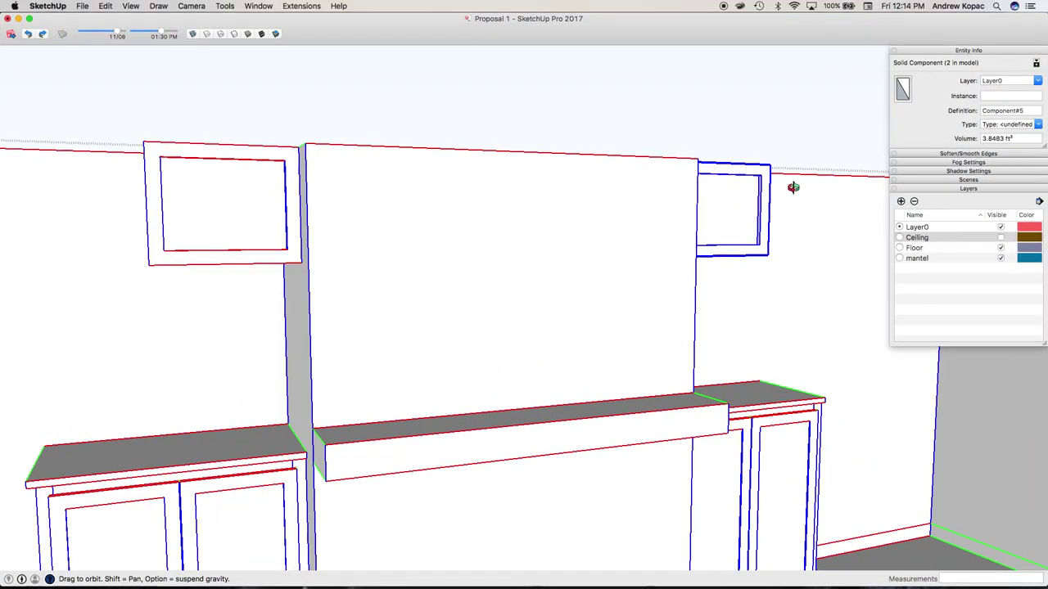
{"action": "key", "text": "ctrl+Up"}
{"action": "left_click", "coordinate": [817, 211]}
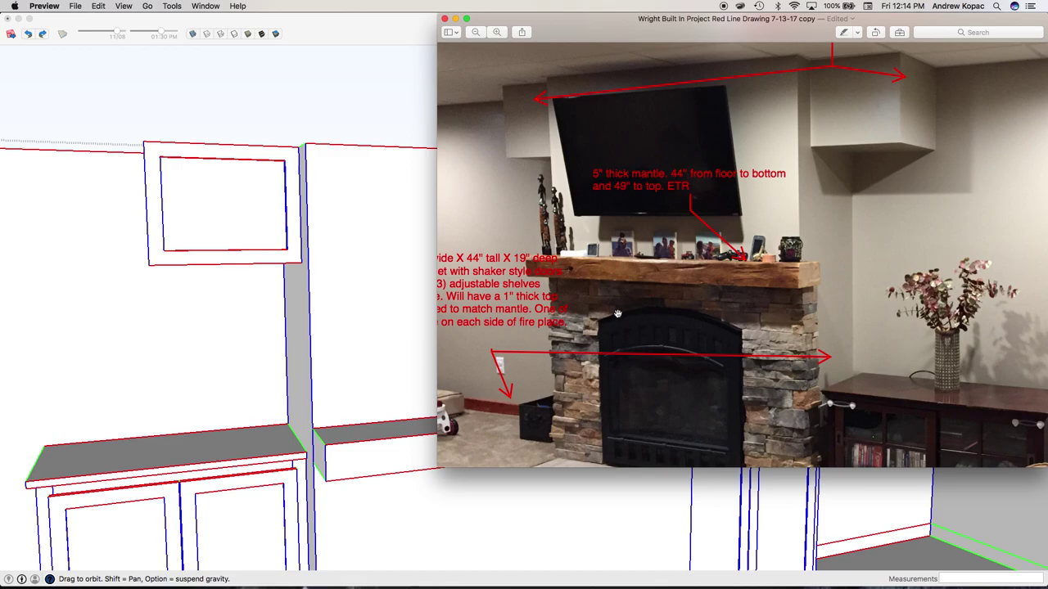
Switch to the Z. Moulding Profiles file and orbit to the crown moulding profile
{"action": "key", "text": "ctrl+Up"}
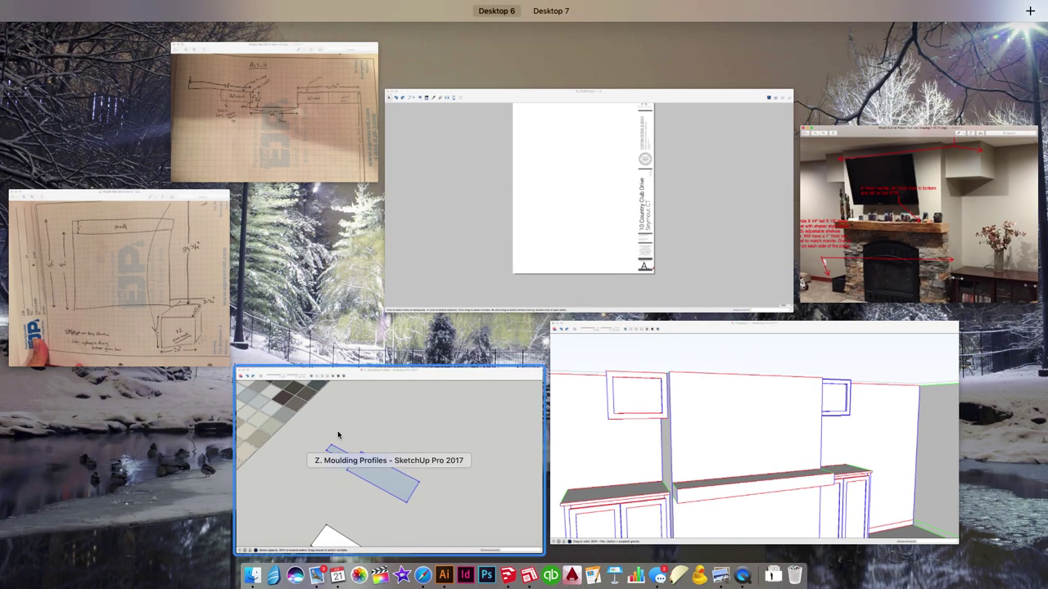
{"action": "left_click", "coordinate": [339, 432]}
{"action": "scroll", "coordinate": [242, 281], "scroll_direction": "down", "scroll_amount": 5}
{"action": "scroll", "coordinate": [374, 234], "scroll_direction": "down", "scroll_amount": 3}
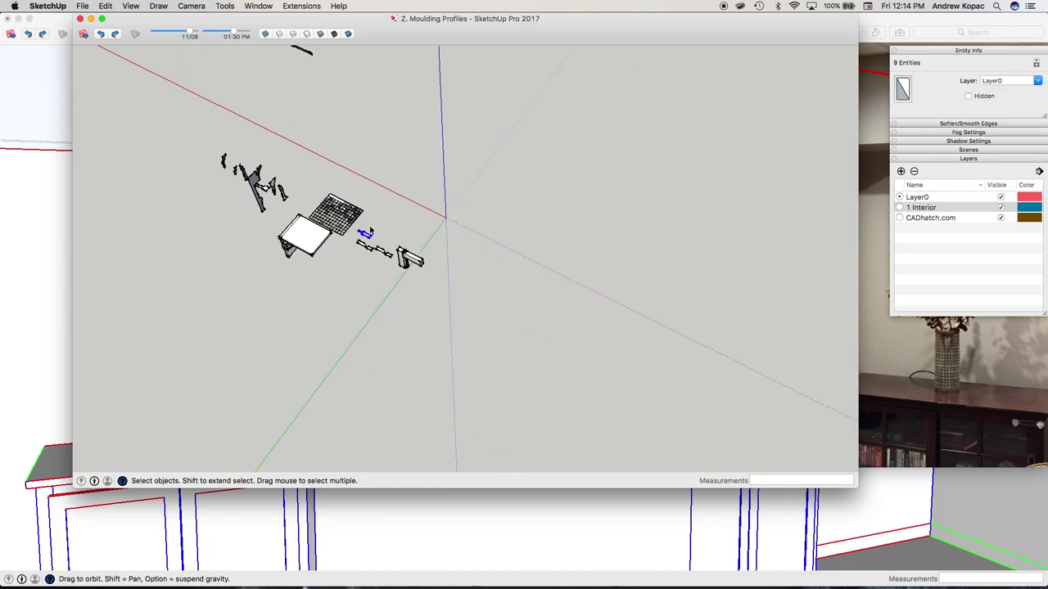
{"action": "scroll", "coordinate": [275, 190], "scroll_direction": "up", "scroll_amount": 5}
{"action": "mouse_move", "coordinate": [408, 220]}
{"action": "middle_mouse_down"}
{"action": "mouse_move", "coordinate": [360, 189]}
{"action": "mouse_move", "coordinate": [428, 186]}
{"action": "middle_mouse_up"}
{"action": "scroll", "coordinate": [426, 240], "scroll_direction": "down", "scroll_amount": 5}
{"action": "middle_click_drag", "start_coordinate": [425, 239], "coordinate": [442, 232]}
{"action": "scroll", "coordinate": [425, 296], "scroll_direction": "up", "scroll_amount": 6}
{"action": "mouse_move", "coordinate": [423, 301]}
{"action": "middle_mouse_down"}
{"action": "mouse_move", "coordinate": [234, 147]}
{"action": "mouse_move", "coordinate": [344, 168]}
{"action": "mouse_move", "coordinate": [327, 190]}
{"action": "middle_mouse_up"}
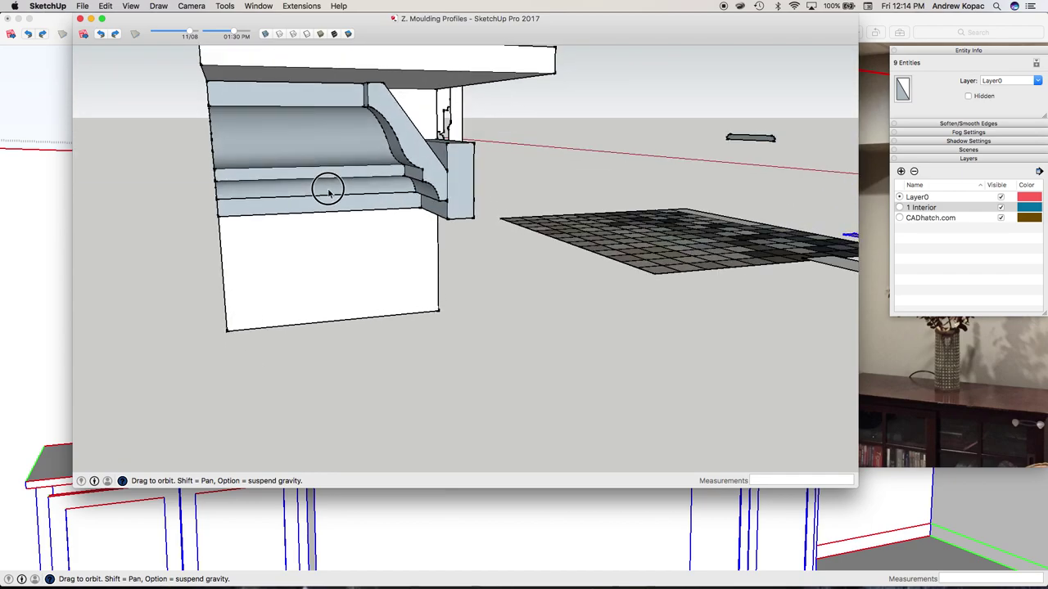
Select and copy the crown profile with its edges, then return to Proposal 1
{"action": "key", "text": "ctrl+Up"}
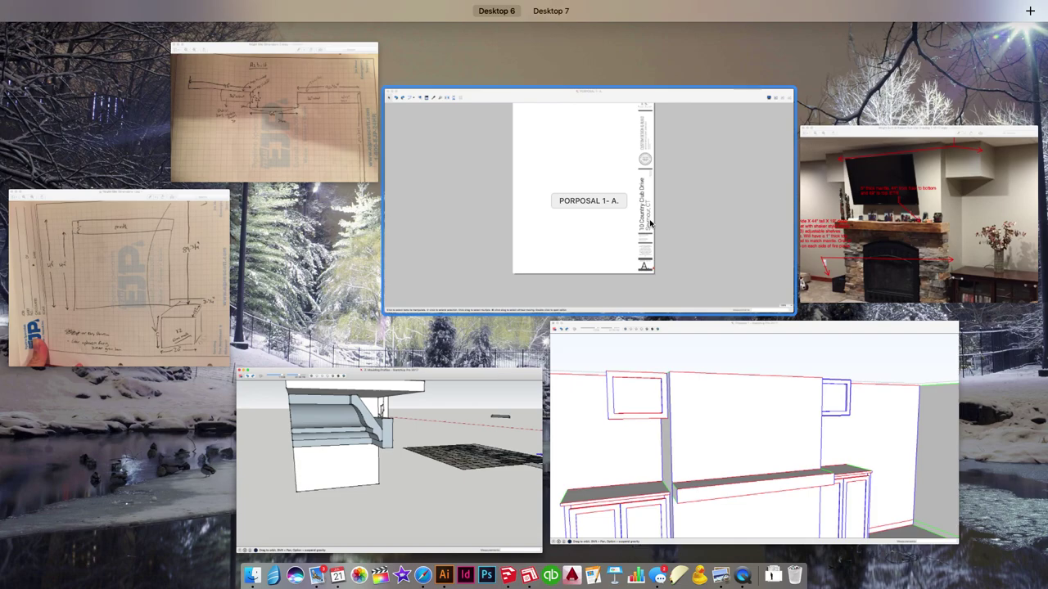
{"action": "left_click", "coordinate": [536, 391]}
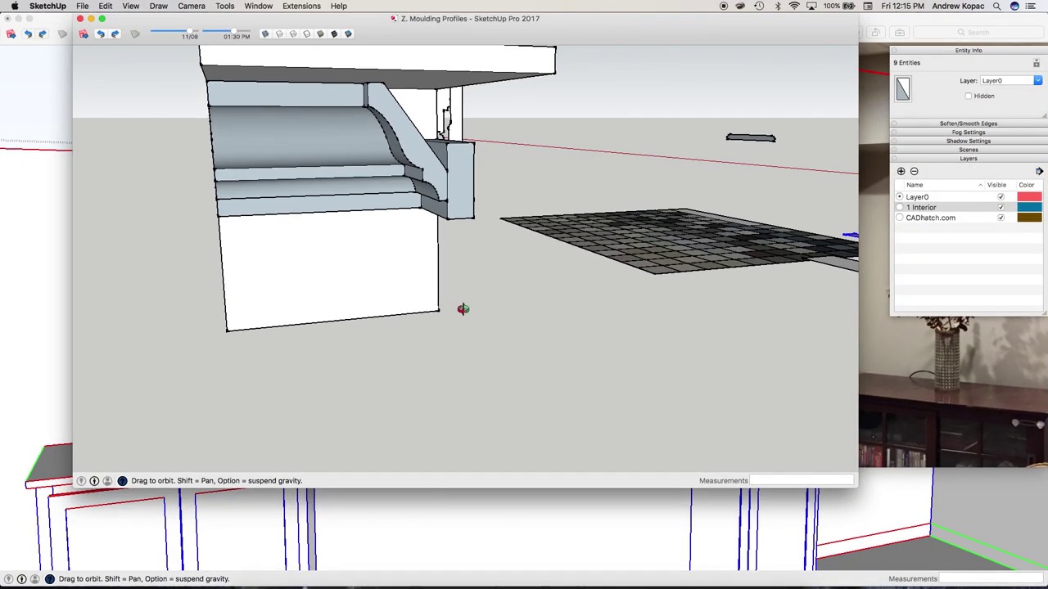
{"action": "double_click", "coordinate": [455, 189]}
{"action": "key", "text": "F3"}
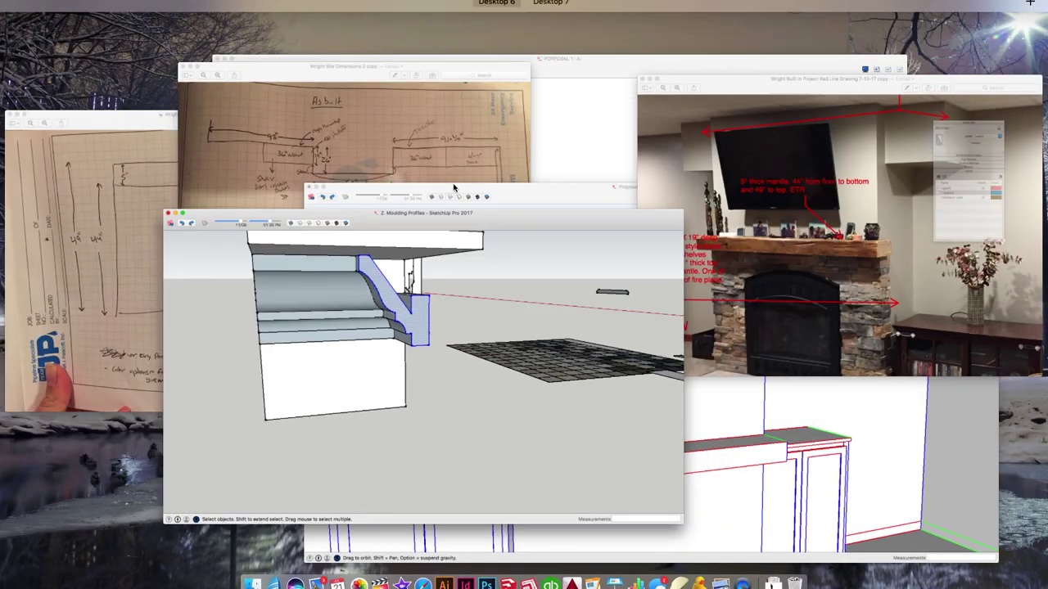
{"action": "left_click", "coordinate": [734, 401]}
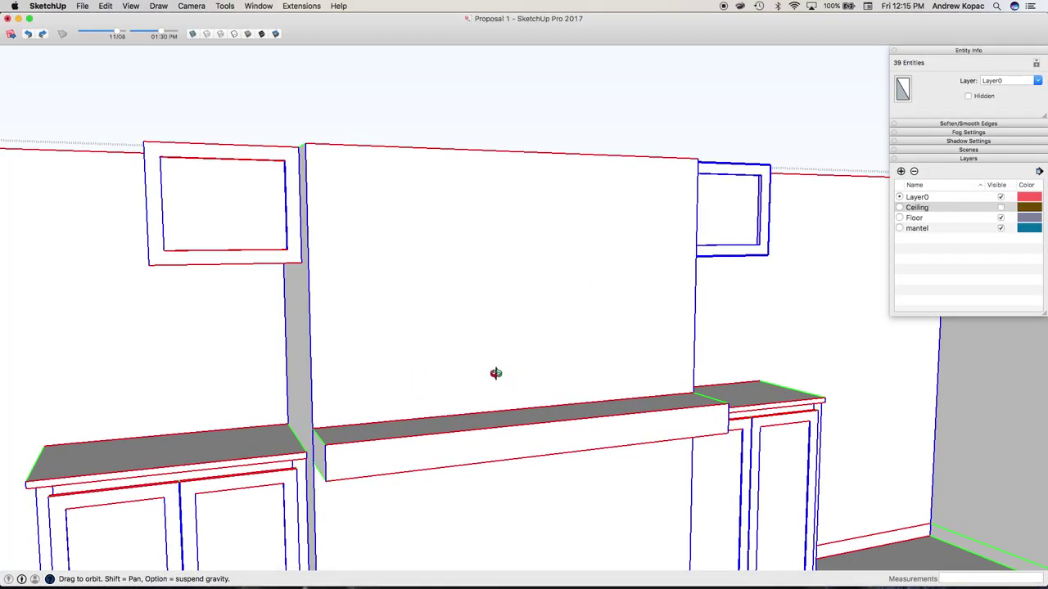
Place the pasted crown profile at the upper cabinet and rotate it 90° upright
{"action": "mouse_move", "coordinate": [439, 327]}
{"action": "middle_mouse_down"}
{"action": "mouse_move", "coordinate": [568, 355]}
{"action": "mouse_move", "coordinate": [523, 323]}
{"action": "middle_mouse_up"}
{"action": "scroll", "coordinate": [522, 322], "scroll_direction": "up", "scroll_amount": 5}
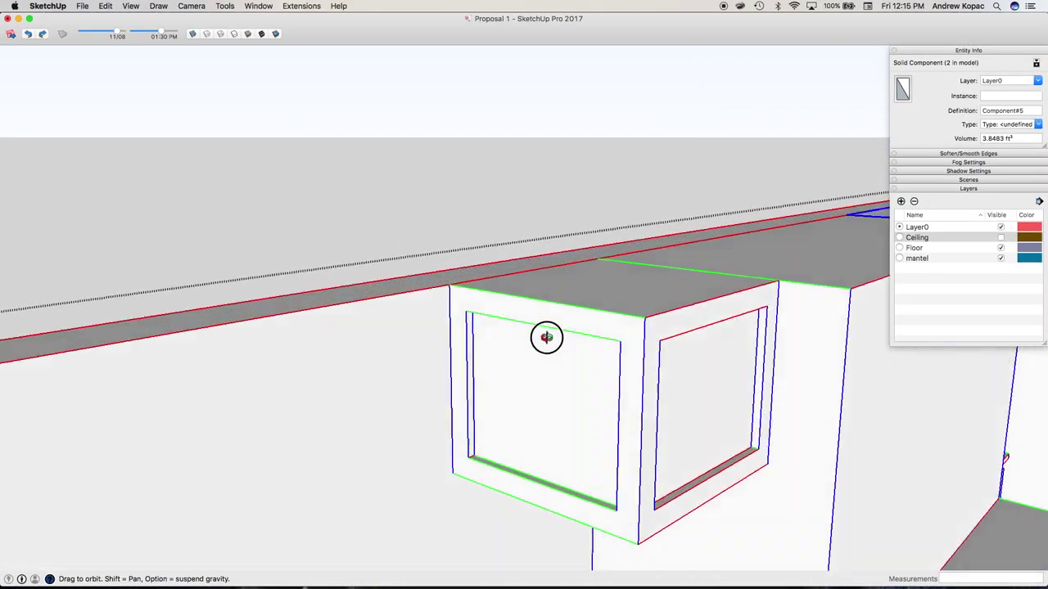
{"action": "left_click", "coordinate": [433, 296]}
{"action": "scroll", "coordinate": [444, 276], "scroll_direction": "up", "scroll_amount": 6}
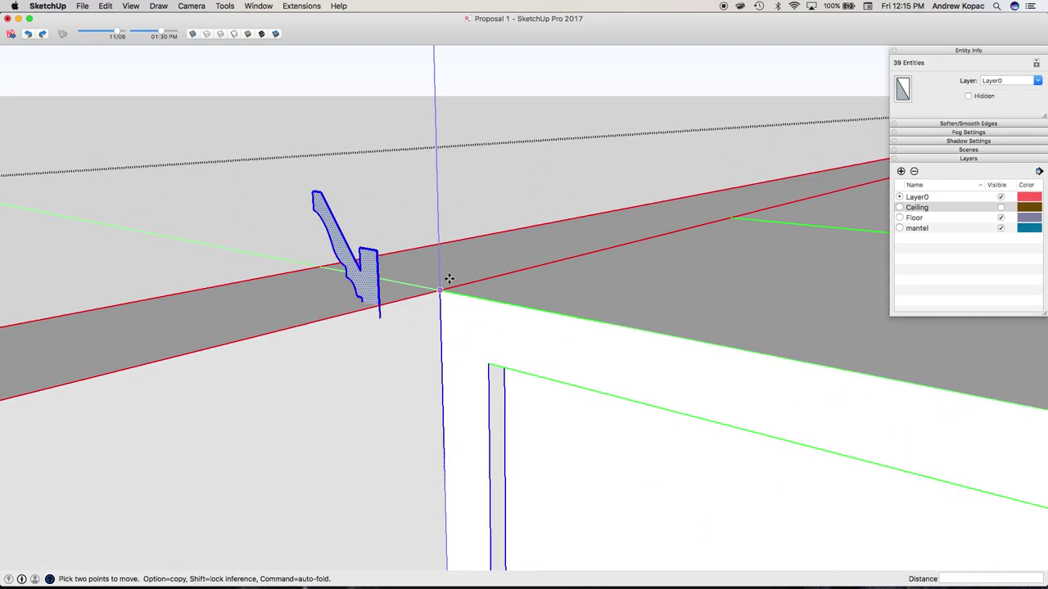
{"action": "key", "text": "q"}
{"action": "left_click", "coordinate": [377, 298]}
{"action": "left_click", "coordinate": [435, 271]}
{"action": "left_click", "coordinate": [414, 258]}
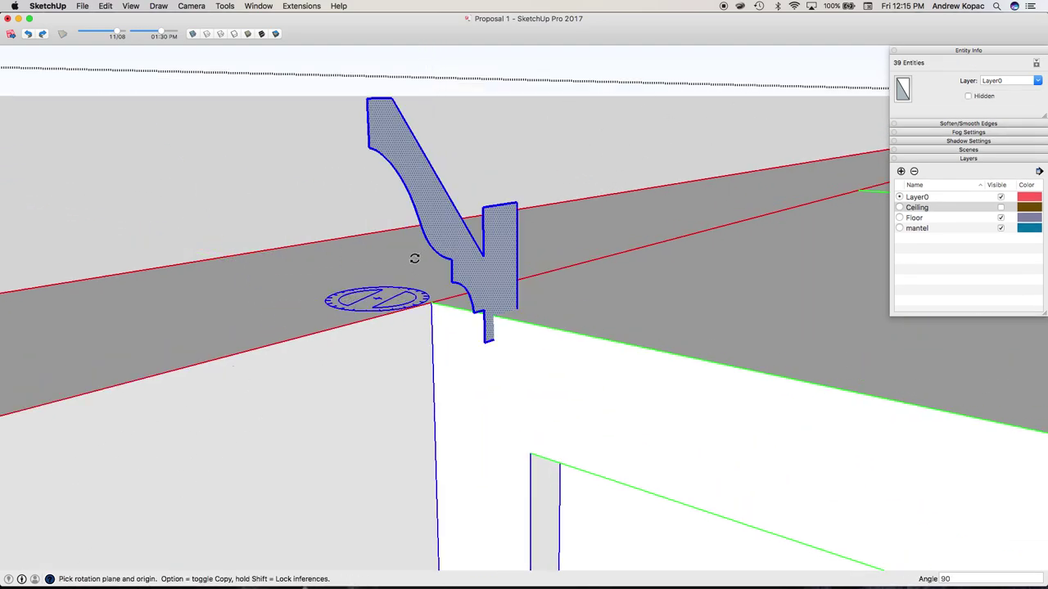
Move the profile onto the cabinet's top corner and lower it along the vertical axis
{"action": "key", "text": "m"}
{"action": "left_click", "coordinate": [515, 203]}
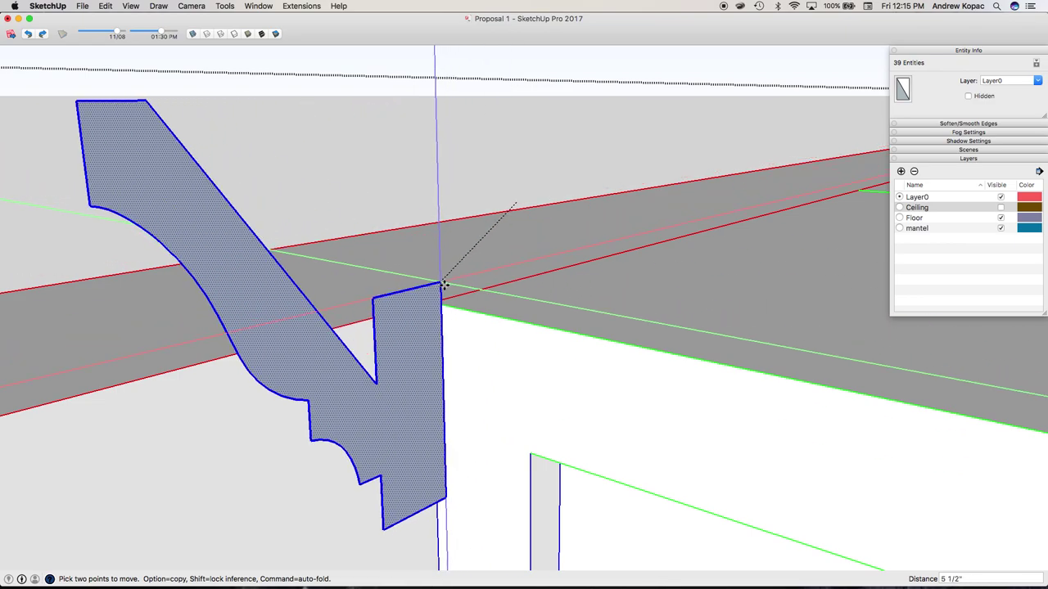
{"action": "scroll", "coordinate": [434, 299], "scroll_direction": "down", "scroll_amount": 2}
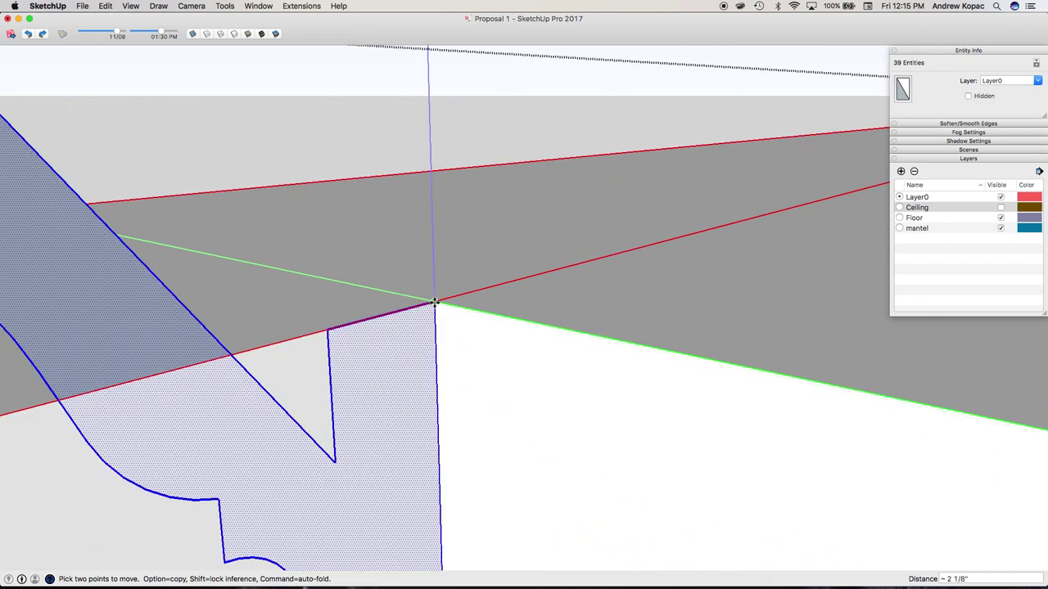
{"action": "scroll", "coordinate": [437, 299], "scroll_direction": "down", "scroll_amount": 2}
{"action": "scroll", "coordinate": [439, 298], "scroll_direction": "down", "scroll_amount": 2}
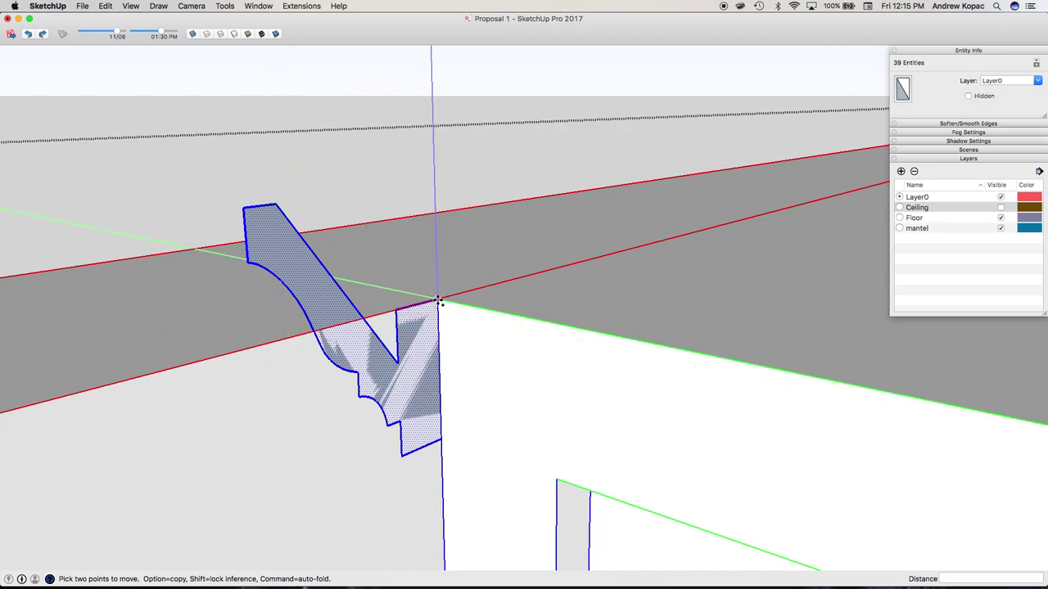
{"action": "key", "text": "alt"}
{"action": "left_click", "coordinate": [439, 367]}
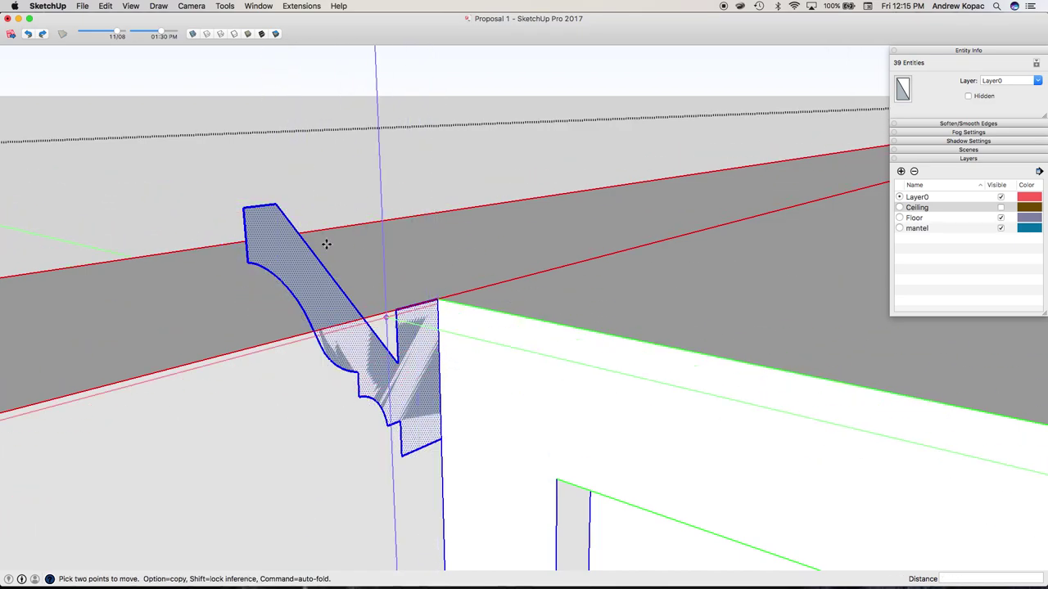
{"action": "left_click", "coordinate": [276, 205]}
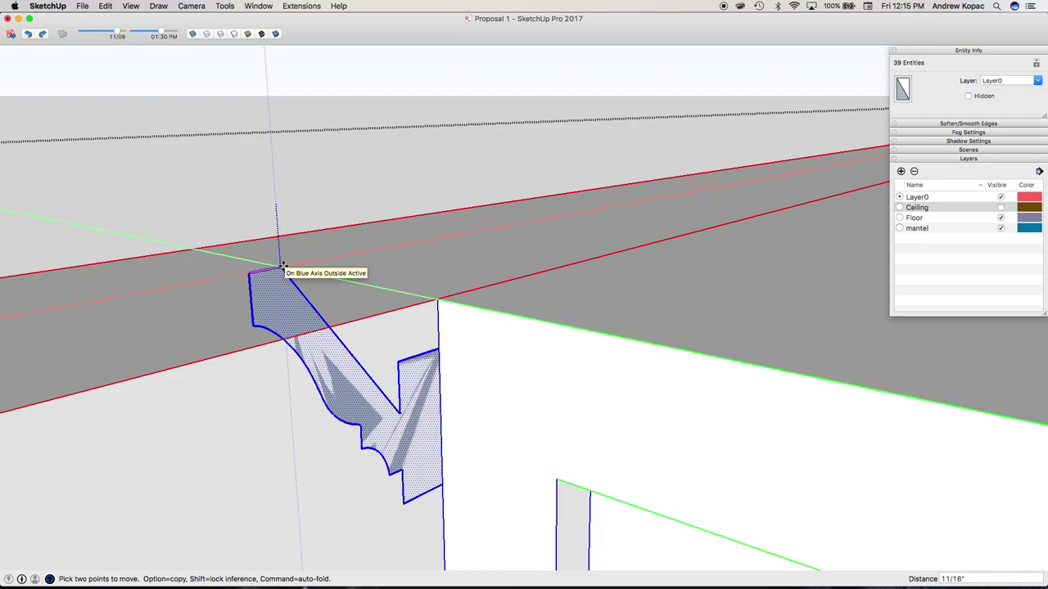
{"action": "left_click", "coordinate": [285, 339]}
{"action": "middle_click_drag", "start_coordinate": [253, 350], "coordinate": [289, 307]}
{"action": "middle_click_drag", "start_coordinate": [288, 381], "coordinate": [374, 394]}
Inside the upper cabinet, push/pull the opening's top rail face 2 inches
{"action": "scroll", "coordinate": [375, 376], "scroll_direction": "up", "scroll_amount": 5}
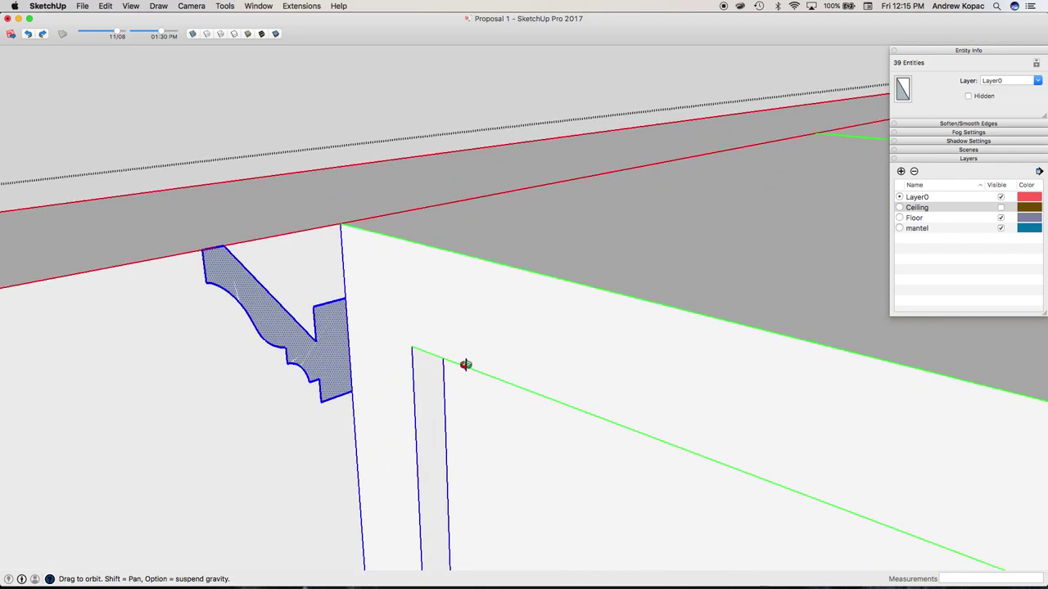
{"action": "triple_click", "coordinate": [470, 346]}
{"action": "middle_click_drag", "start_coordinate": [469, 351], "coordinate": [449, 292]}
{"action": "scroll", "coordinate": [452, 301], "scroll_direction": "down", "scroll_amount": 4}
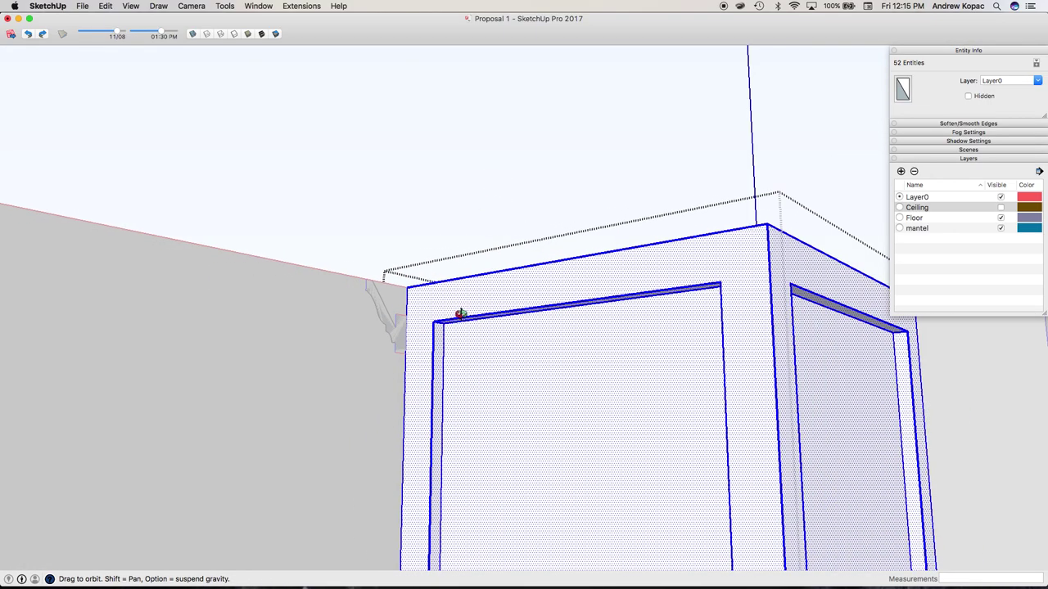
{"action": "key", "text": "p"}
{"action": "left_click", "coordinate": [461, 325]}
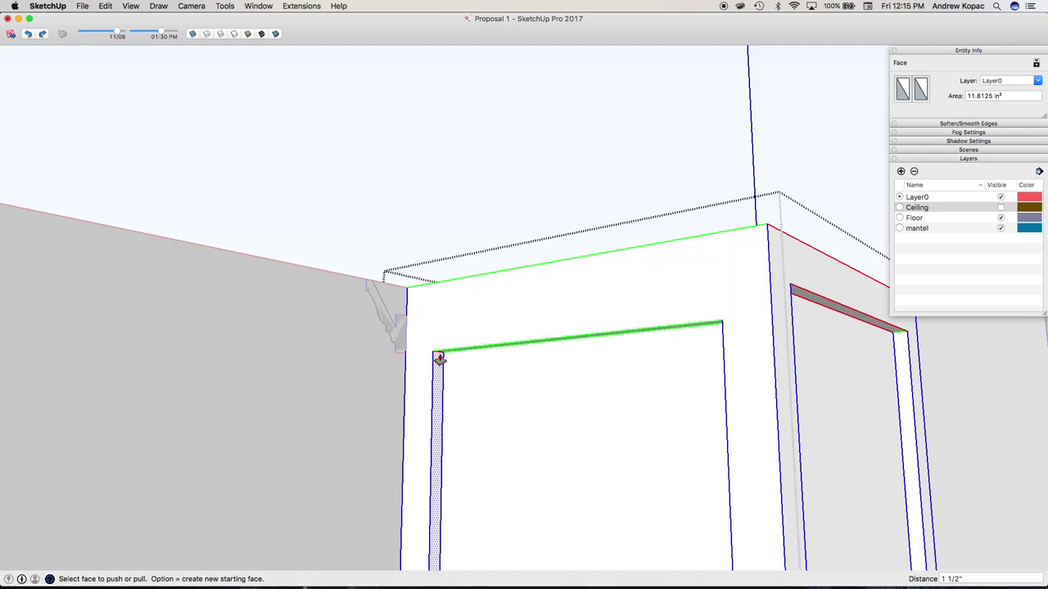
{"action": "scroll", "coordinate": [439, 358], "scroll_direction": "up", "scroll_amount": 5}
{"action": "left_click", "coordinate": [449, 344]}
{"action": "type", "text": "2"}
{"action": "key", "text": "Return"}
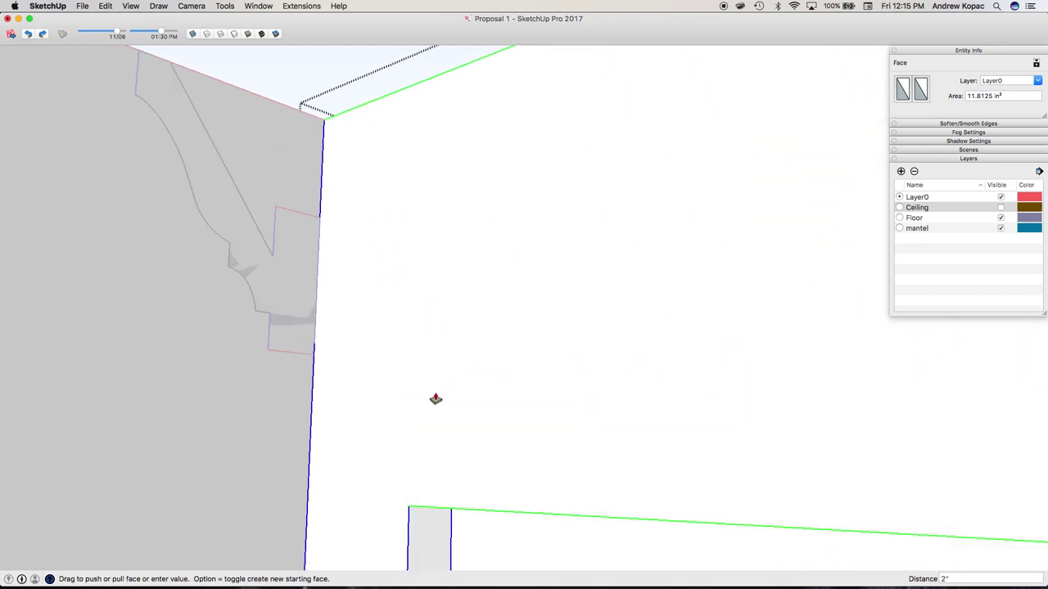
Undo the last push and push the front top rail 2 inches again
{"action": "key", "text": "super+z"}
{"action": "left_click", "coordinate": [448, 349]}
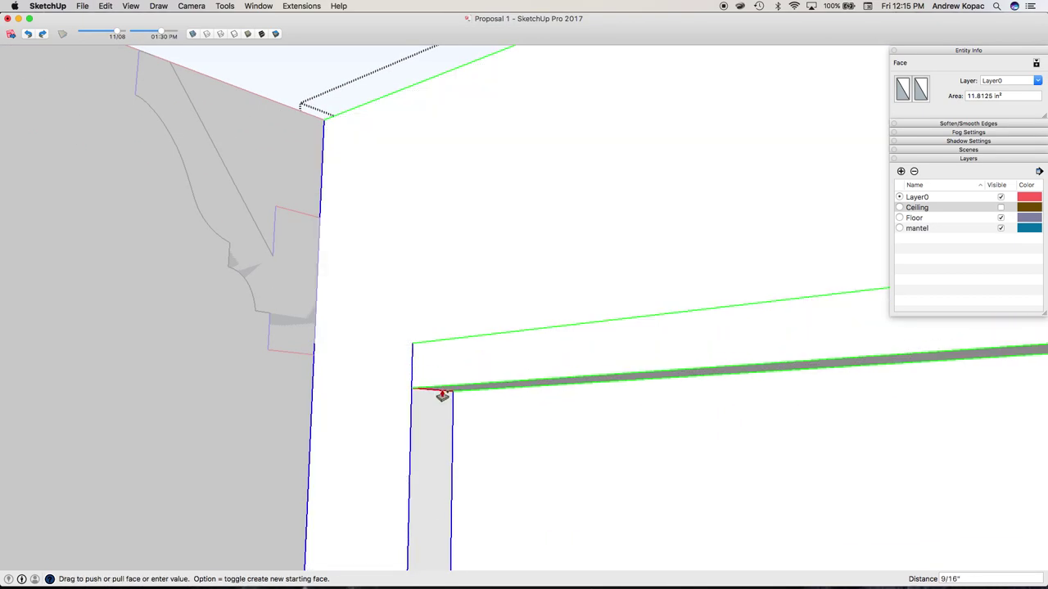
{"action": "type", "text": "2"}
{"action": "key", "text": "Return"}
{"action": "scroll", "coordinate": [203, 274], "scroll_direction": "down", "scroll_amount": 10}
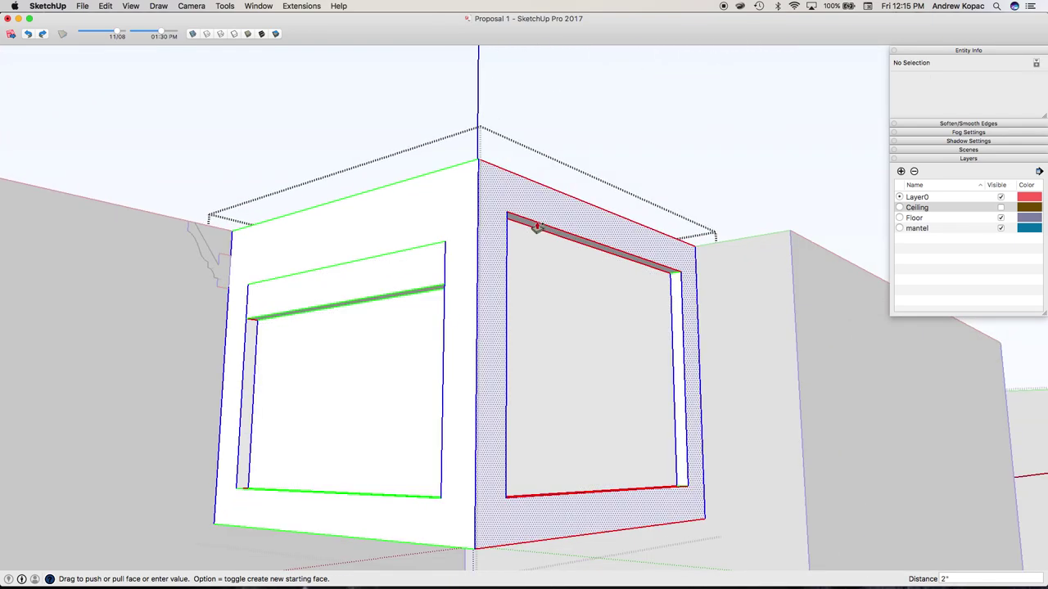
Push the side opening's top rail to depth, then clear the selection and look down on the cabinet
{"action": "left_click", "coordinate": [532, 228]}
{"action": "left_click", "coordinate": [440, 249]}
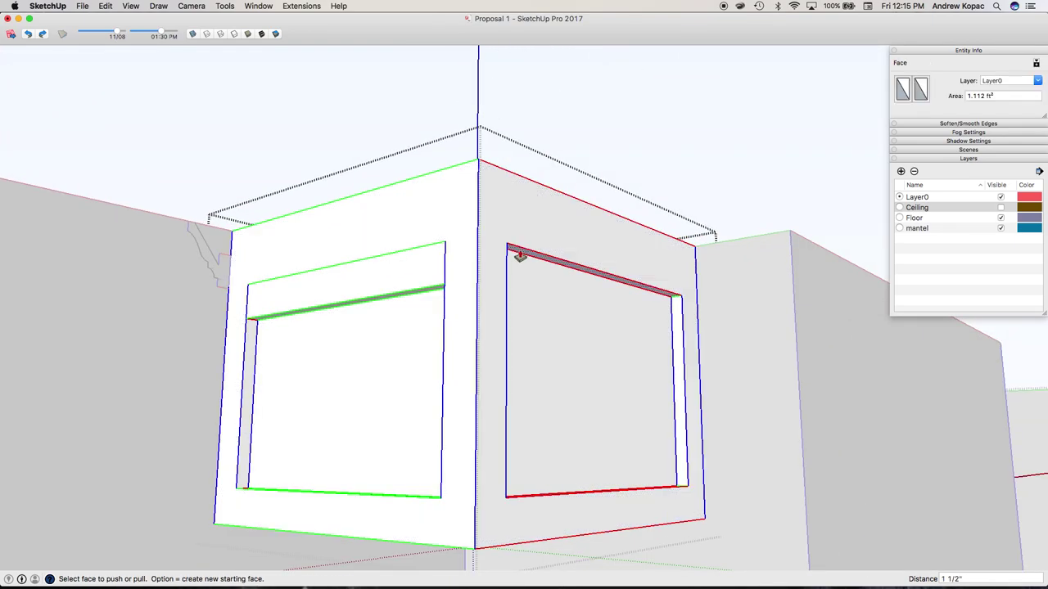
{"action": "left_click", "coordinate": [439, 293]}
{"action": "key", "text": "space"}
{"action": "left_click", "coordinate": [221, 278]}
{"action": "mouse_move", "coordinate": [231, 278]}
{"action": "middle_mouse_down"}
{"action": "mouse_move", "coordinate": [292, 509]}
{"action": "mouse_move", "coordinate": [232, 292]}
{"action": "middle_mouse_up"}
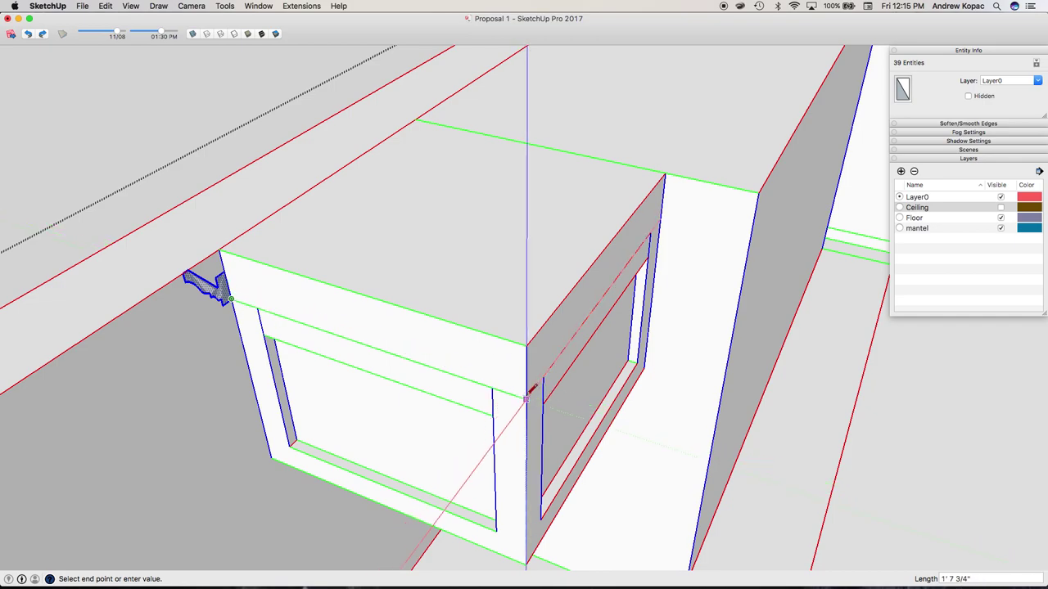
Draw a path line along the upper cabinet top edges, from the column to the wall
{"action": "left_click", "coordinate": [664, 218]}
{"action": "left_click", "coordinate": [750, 241]}
{"action": "scroll", "coordinate": [435, 336], "scroll_direction": "down", "scroll_amount": 10}
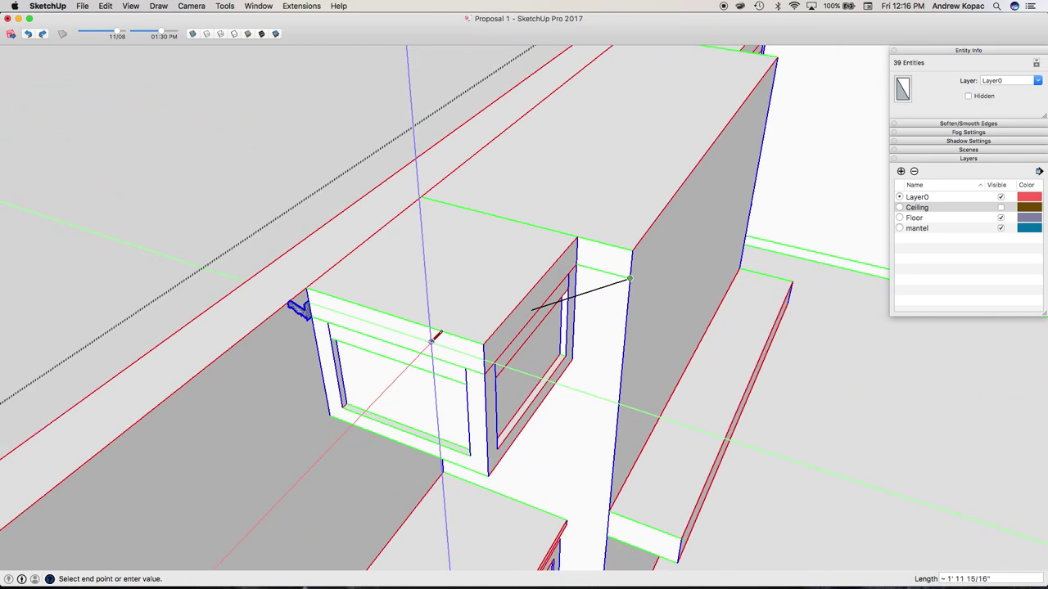
{"action": "key", "text": "o"}
{"action": "left_click_drag", "start_coordinate": [576, 231], "coordinate": [318, 245]}
{"action": "left_click_drag", "start_coordinate": [621, 203], "coordinate": [501, 183]}
{"action": "scroll", "coordinate": [409, 171], "scroll_direction": "up", "scroll_amount": 8}
{"action": "key", "text": "l"}
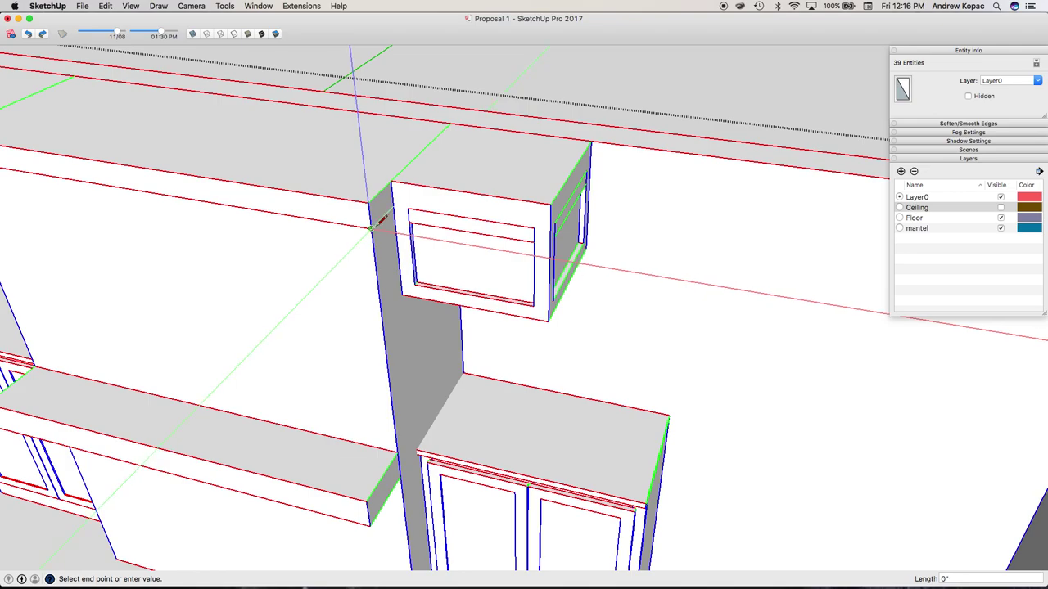
{"action": "left_click", "coordinate": [393, 206]}
{"action": "left_click", "coordinate": [550, 230]}
{"action": "left_click", "coordinate": [589, 163]}
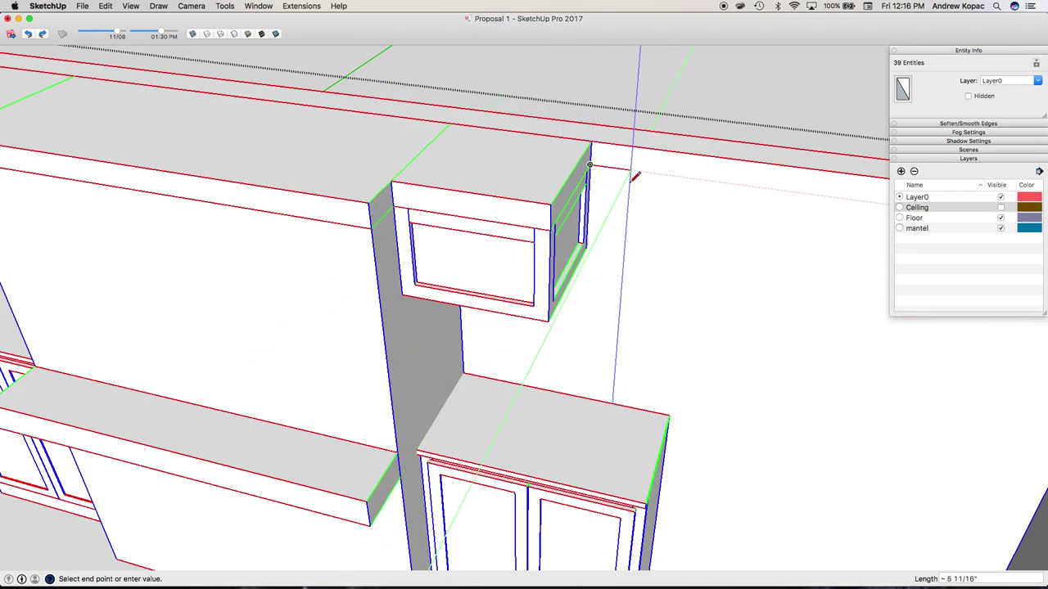
Sweep the crown moulding profile along the cabinet-top path with Follow Me
{"action": "scroll", "coordinate": [634, 175], "scroll_direction": "down", "scroll_amount": 10}
{"action": "key", "text": "space"}
{"action": "middle_click_drag", "start_coordinate": [475, 180], "coordinate": [564, 178]}
{"action": "scroll", "coordinate": [455, 174], "scroll_direction": "up", "scroll_amount": 5}
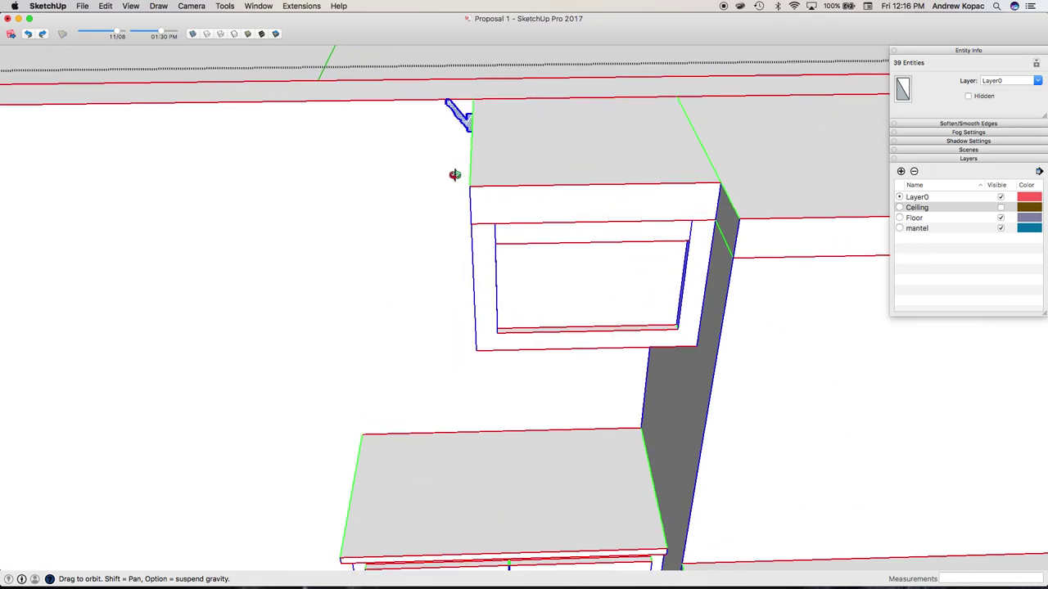
{"action": "key", "text": "super+shift+e"}
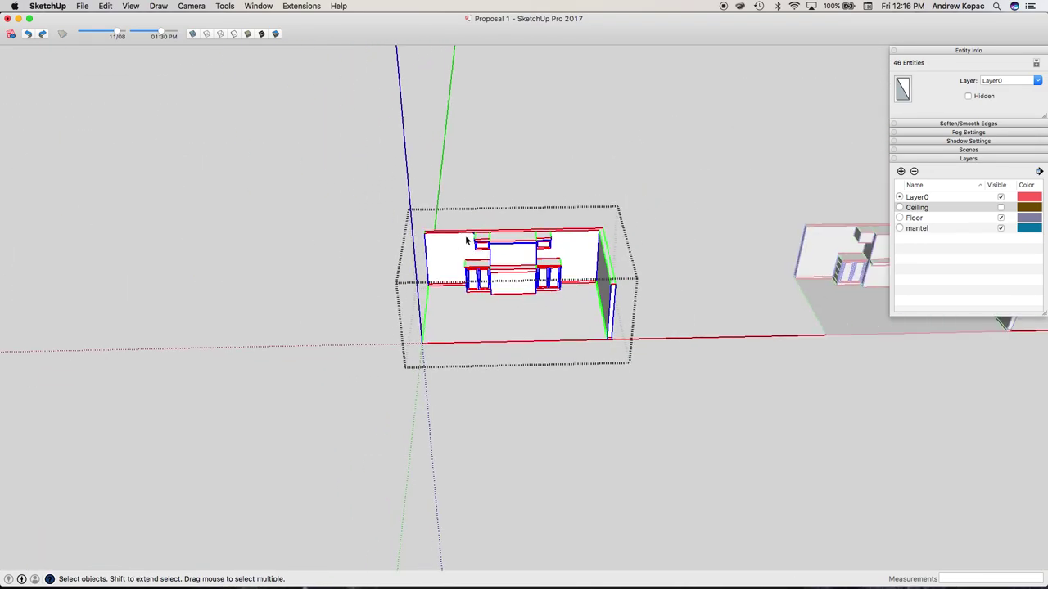
{"action": "scroll", "coordinate": [467, 240], "scroll_direction": "up", "scroll_amount": 10}
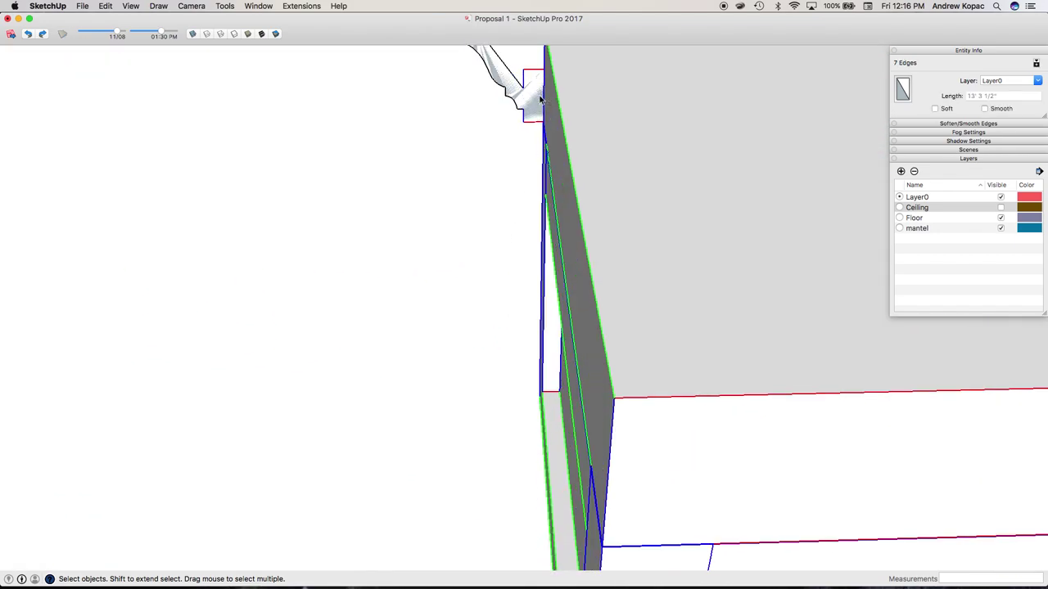
{"action": "key", "text": "p"}
{"action": "left_click", "coordinate": [530, 97]}
{"action": "scroll", "coordinate": [478, 217], "scroll_direction": "down", "scroll_amount": 10}
{"action": "key", "text": "o"}
{"action": "left_click_drag", "start_coordinate": [578, 261], "coordinate": [665, 29]}
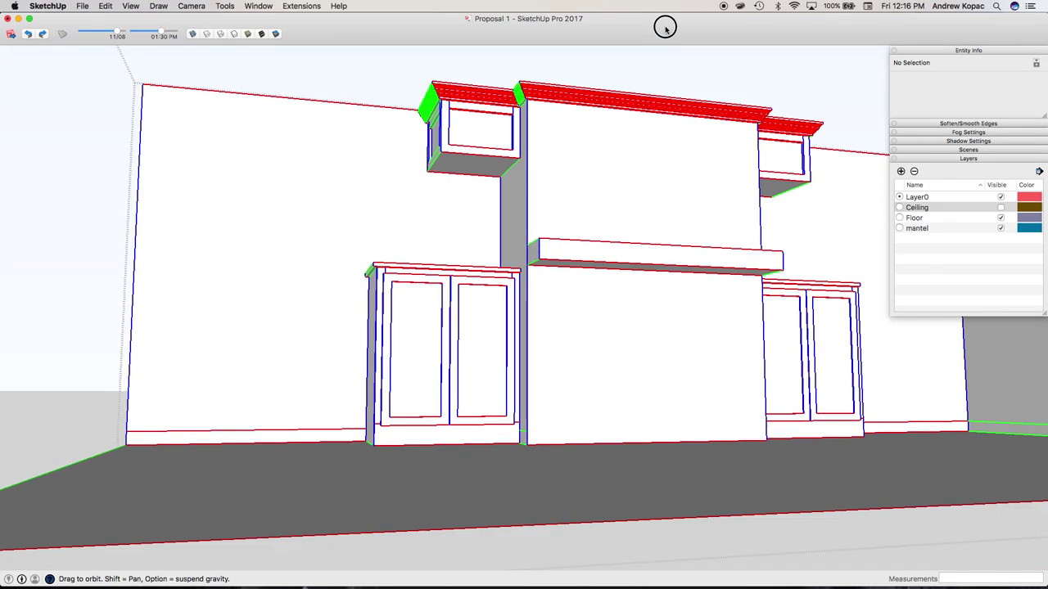
{"action": "scroll", "coordinate": [533, 95], "scroll_direction": "up", "scroll_amount": 5}
{"action": "scroll", "coordinate": [467, 344], "scroll_direction": "down", "scroll_amount": 5}
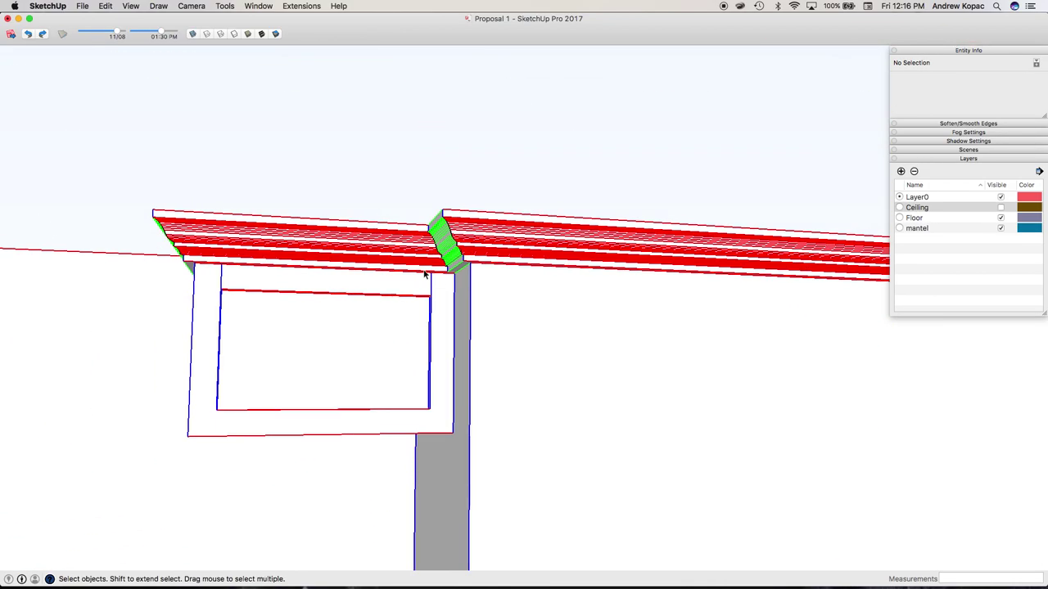
{"action": "scroll", "coordinate": [417, 259], "scroll_direction": "up", "scroll_amount": 5}
Soften the whole crown moulding's edges at a 12-degree smoothing angle, then exit the group
{"action": "triple_click", "coordinate": [433, 237]}
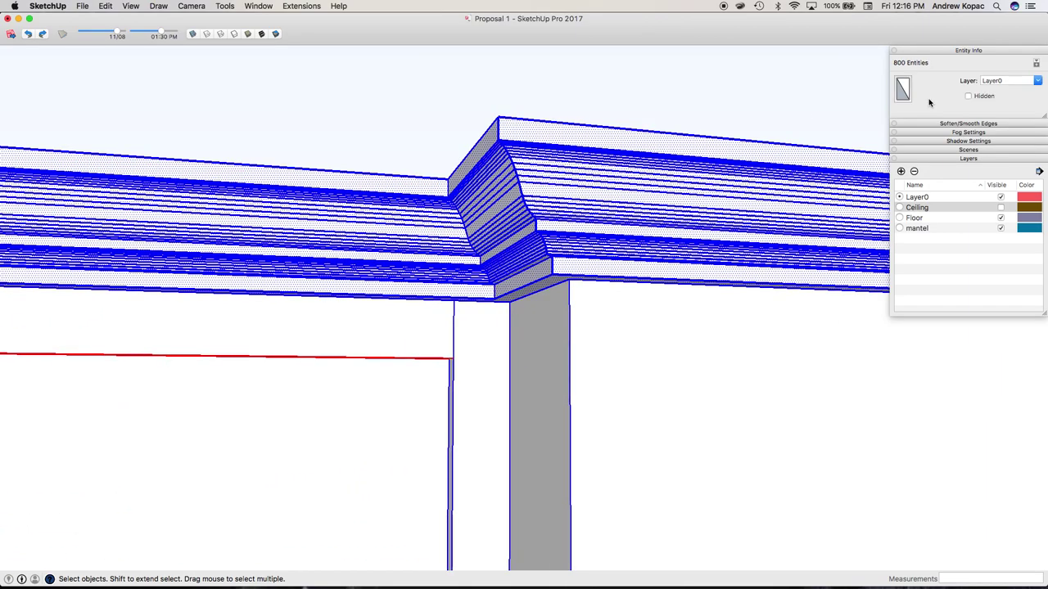
{"action": "left_click", "coordinate": [975, 124]}
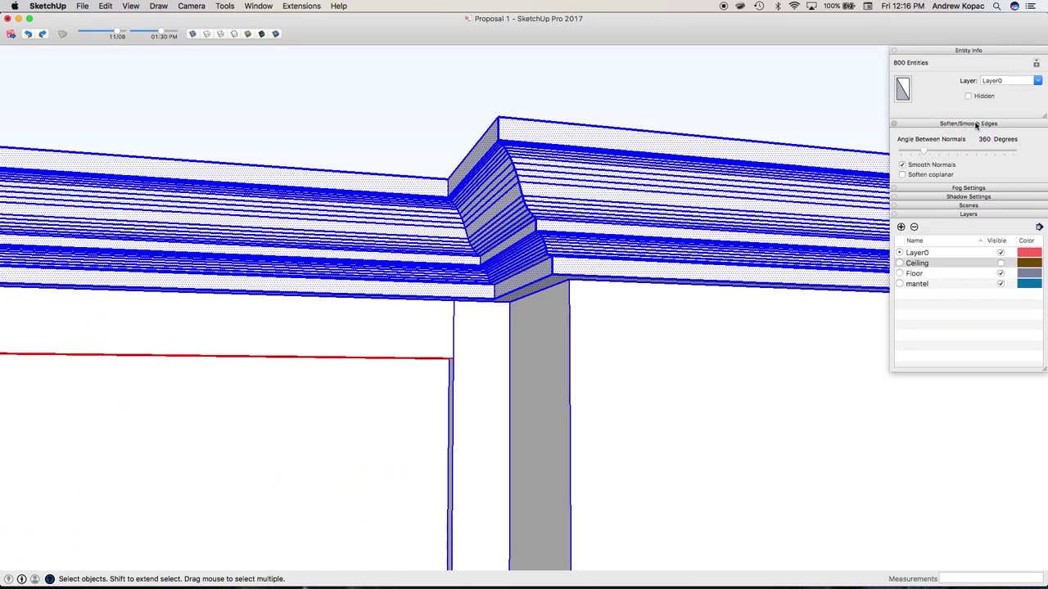
{"action": "left_click", "coordinate": [924, 154]}
{"action": "left_click_drag", "start_coordinate": [923, 154], "coordinate": [918, 153]}
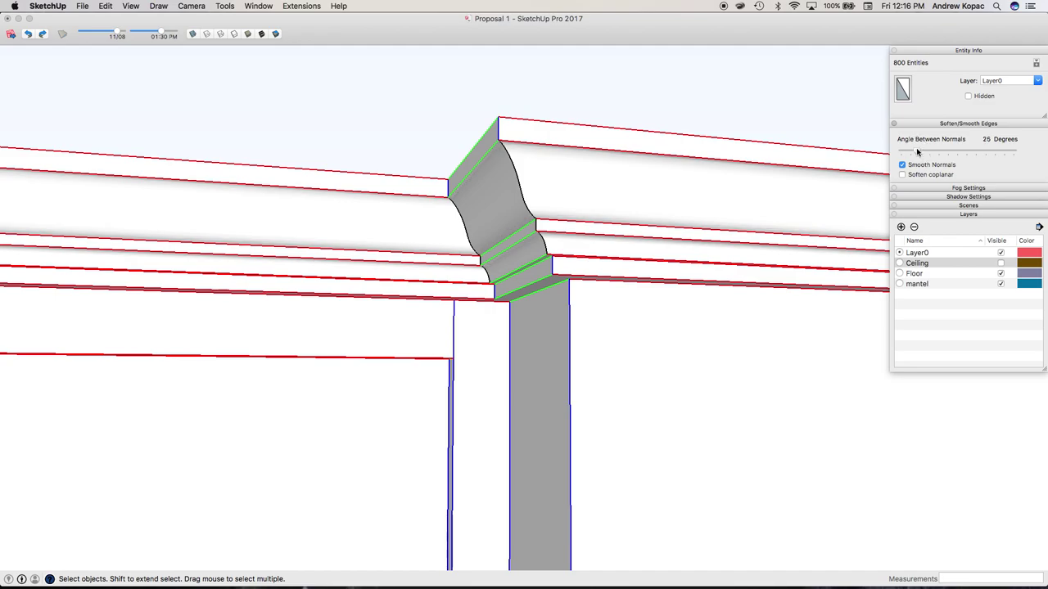
{"action": "left_click", "coordinate": [708, 232]}
{"action": "left_click", "coordinate": [908, 153]}
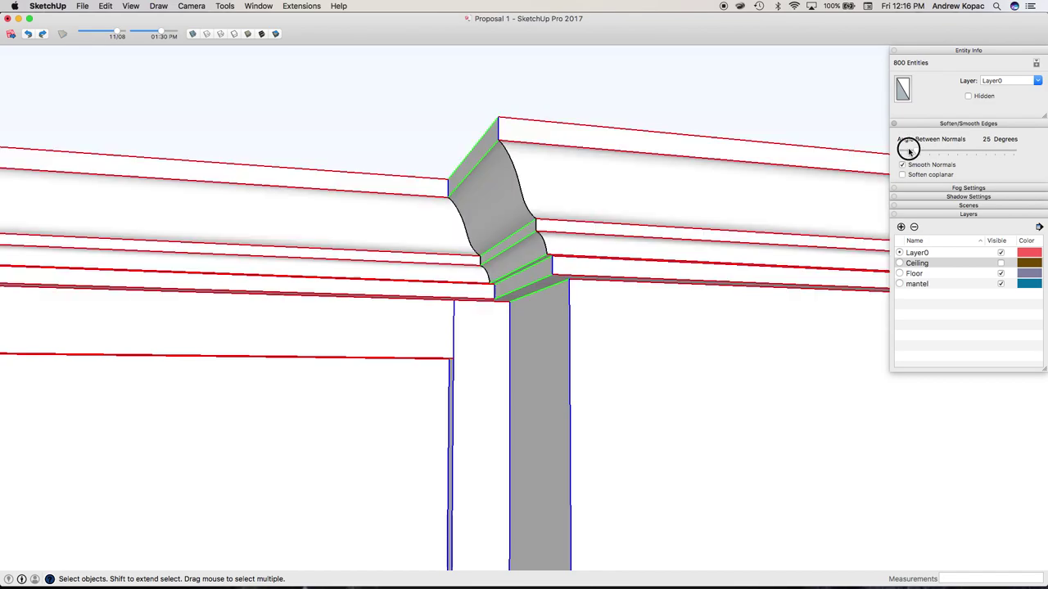
{"action": "left_click", "coordinate": [749, 248]}
{"action": "left_click", "coordinate": [564, 304]}
{"action": "scroll", "coordinate": [519, 262], "scroll_direction": "down", "scroll_amount": 8}
{"action": "mouse_move", "coordinate": [477, 269]}
{"action": "left_mouse_down"}
{"action": "mouse_move", "coordinate": [554, 308]}
{"action": "mouse_move", "coordinate": [597, 376]}
{"action": "left_mouse_up"}
{"action": "scroll", "coordinate": [456, 331], "scroll_direction": "up", "scroll_amount": 6}
{"action": "left_click_drag", "start_coordinate": [450, 327], "coordinate": [383, 233]}
{"action": "scroll", "coordinate": [393, 264], "scroll_direction": "down", "scroll_amount": 5}
{"action": "scroll", "coordinate": [429, 304], "scroll_direction": "up", "scroll_amount": 6}
{"action": "scroll", "coordinate": [335, 292], "scroll_direction": "down", "scroll_amount": 5}
{"action": "mouse_move", "coordinate": [332, 290]}
{"action": "left_mouse_down"}
{"action": "mouse_move", "coordinate": [425, 194]}
{"action": "mouse_move", "coordinate": [425, 264]}
{"action": "mouse_move", "coordinate": [349, 298]}
{"action": "left_mouse_up"}
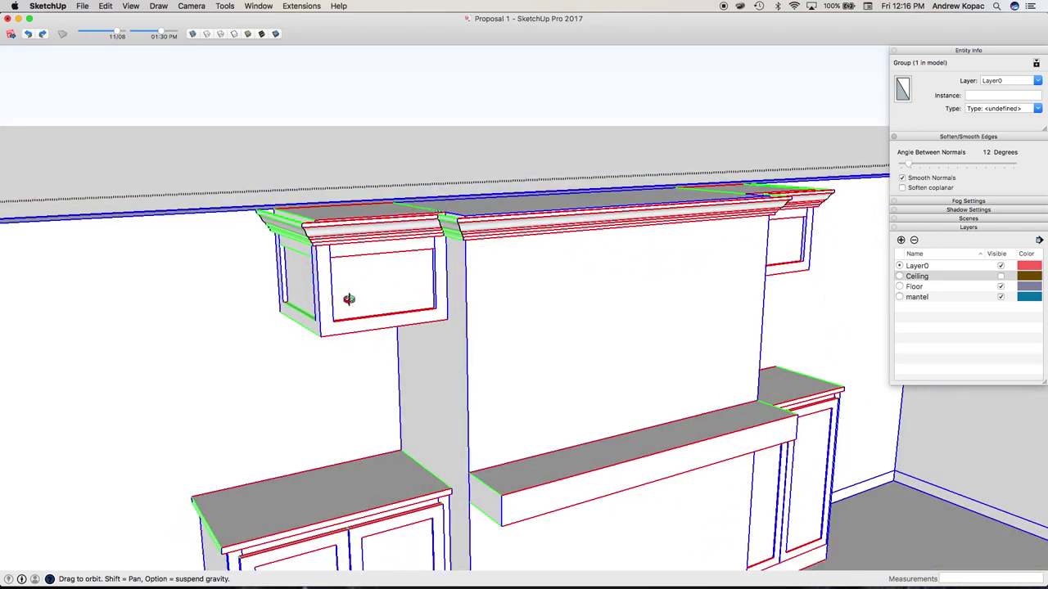
Select the upper cabinet's bottom face and start pulling it downward
{"action": "scroll", "coordinate": [479, 273], "scroll_direction": "down", "scroll_amount": 5}
{"action": "scroll", "coordinate": [499, 279], "scroll_direction": "up", "scroll_amount": 8}
{"action": "scroll", "coordinate": [567, 208], "scroll_direction": "down", "scroll_amount": 4}
{"action": "left_click_drag", "start_coordinate": [567, 208], "coordinate": [508, 242]}
{"action": "left_click_drag", "start_coordinate": [231, 292], "coordinate": [331, 230]}
{"action": "scroll", "coordinate": [368, 246], "scroll_direction": "down", "scroll_amount": 5}
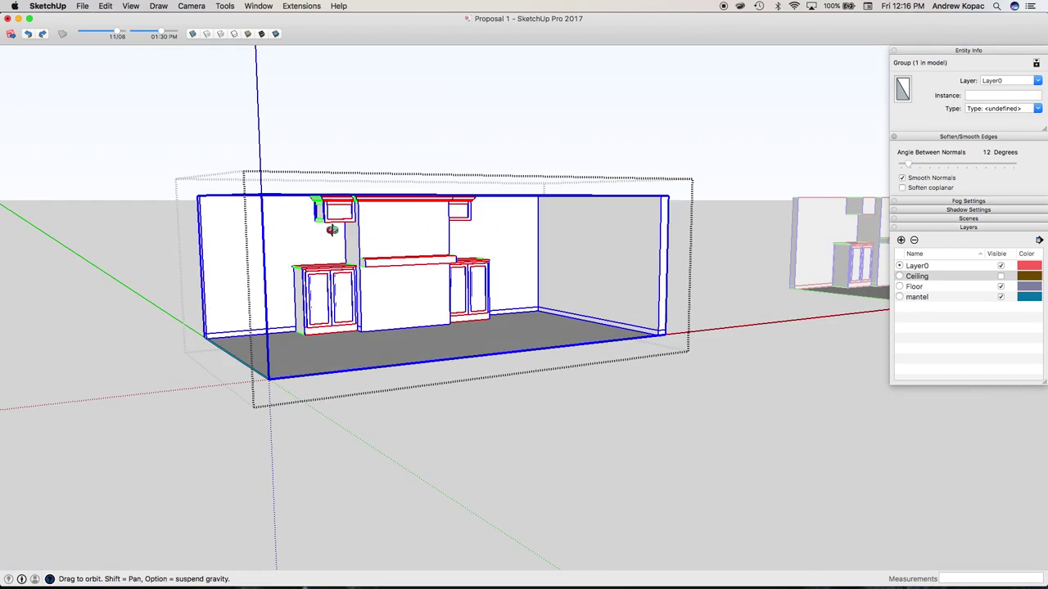
{"action": "scroll", "coordinate": [332, 230], "scroll_direction": "up", "scroll_amount": 10}
{"action": "key", "text": "space"}
{"action": "left_click", "coordinate": [303, 145]}
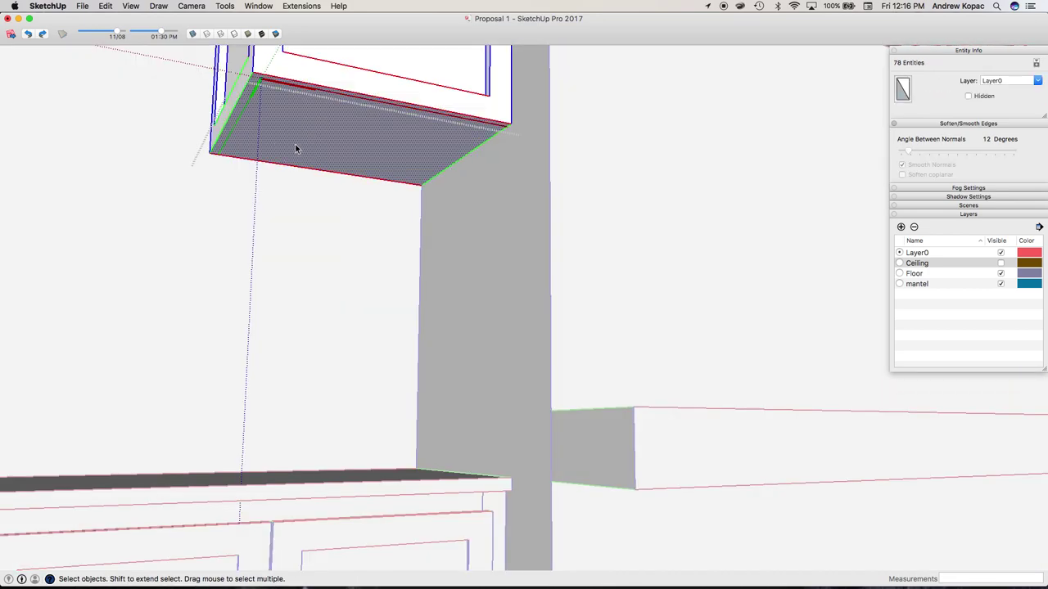
{"action": "key", "text": "p"}
{"action": "left_click", "coordinate": [294, 139]}
{"action": "scroll", "coordinate": [285, 236], "scroll_direction": "down", "scroll_amount": 8}
{"action": "scroll", "coordinate": [258, 290], "scroll_direction": "up", "scroll_amount": 6}
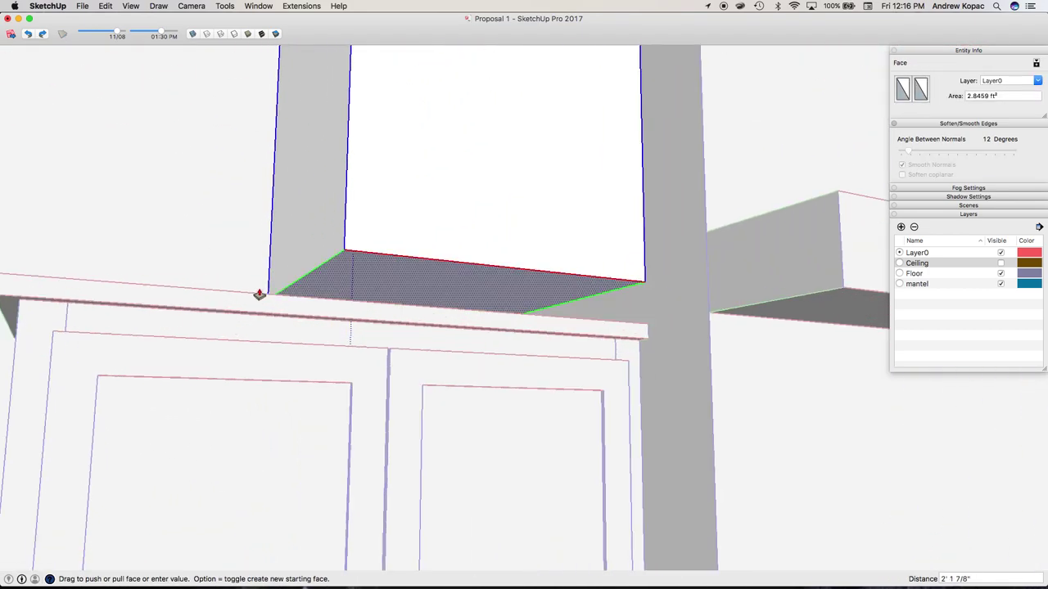
Pull the thin face down the cabinet side toward the base cabinet
{"action": "left_click_drag", "start_coordinate": [288, 260], "coordinate": [238, 316]}
{"action": "scroll", "coordinate": [247, 317], "scroll_direction": "down", "scroll_amount": 6}
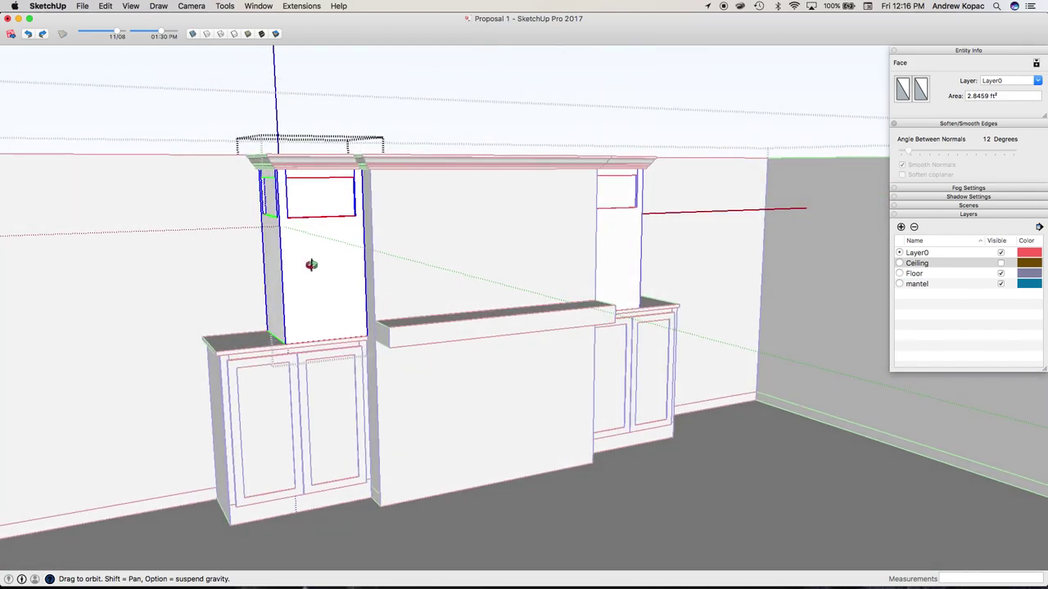
{"action": "scroll", "coordinate": [321, 259], "scroll_direction": "up", "scroll_amount": 5}
{"action": "left_click_drag", "start_coordinate": [336, 283], "coordinate": [395, 401]}
{"action": "scroll", "coordinate": [181, 201], "scroll_direction": "up", "scroll_amount": 2}
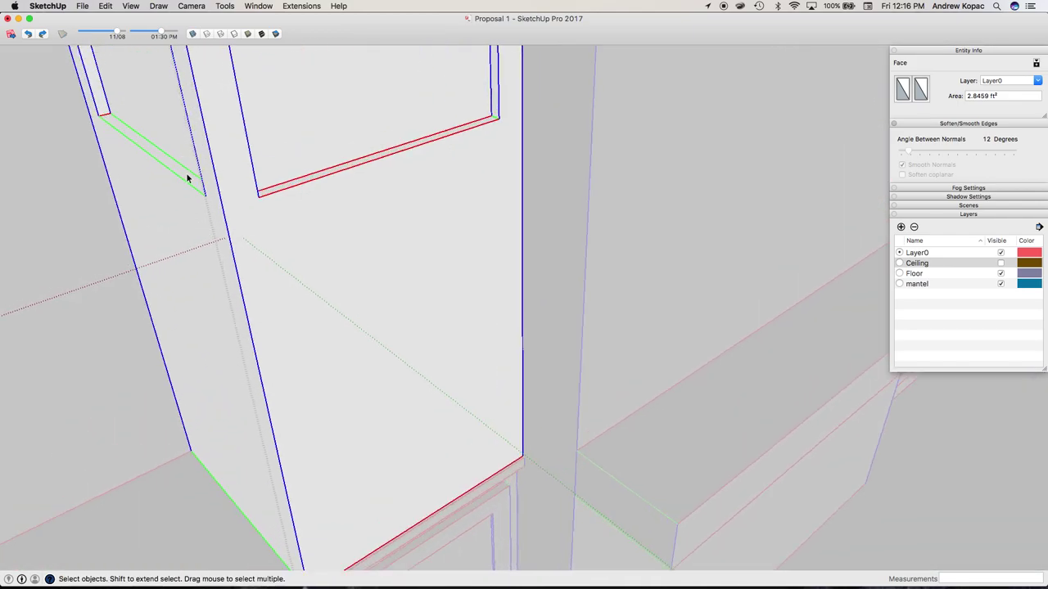
{"action": "left_click_drag", "start_coordinate": [271, 192], "coordinate": [352, 548]}
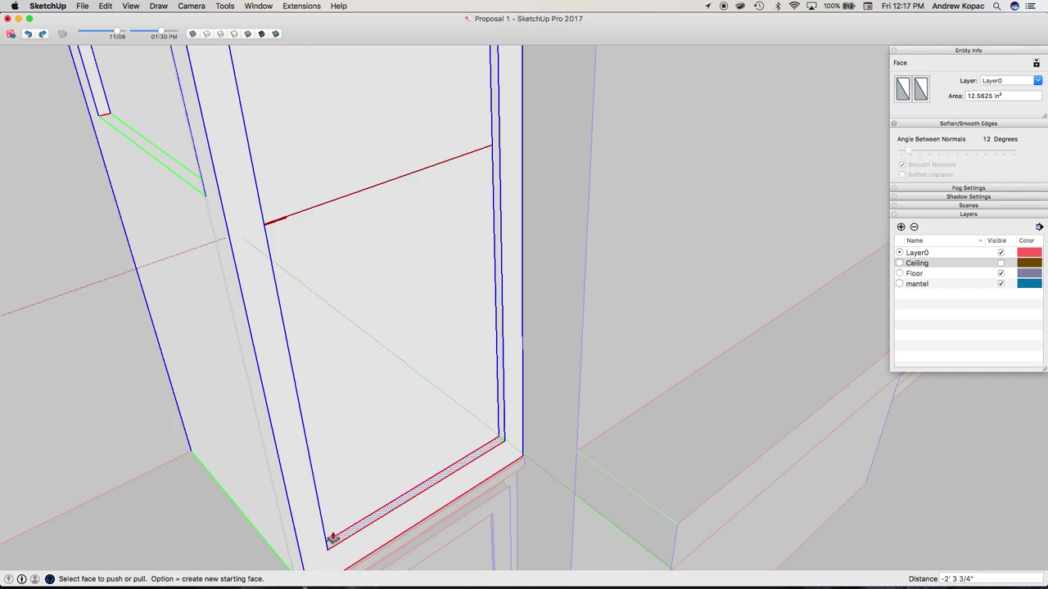
{"action": "left_click_drag", "start_coordinate": [191, 183], "coordinate": [290, 434]}
{"action": "left_click_drag", "start_coordinate": [345, 534], "coordinate": [350, 541]}
{"action": "scroll", "coordinate": [199, 400], "scroll_direction": "down", "scroll_amount": 10}
{"action": "middle_click_drag", "start_coordinate": [196, 392], "coordinate": [65, 277]}
Close the nested group, select the room group, and undo the upper cabinet extension
{"action": "key", "text": "space"}
{"action": "key", "text": "Escape"}
{"action": "key", "text": "Escape"}
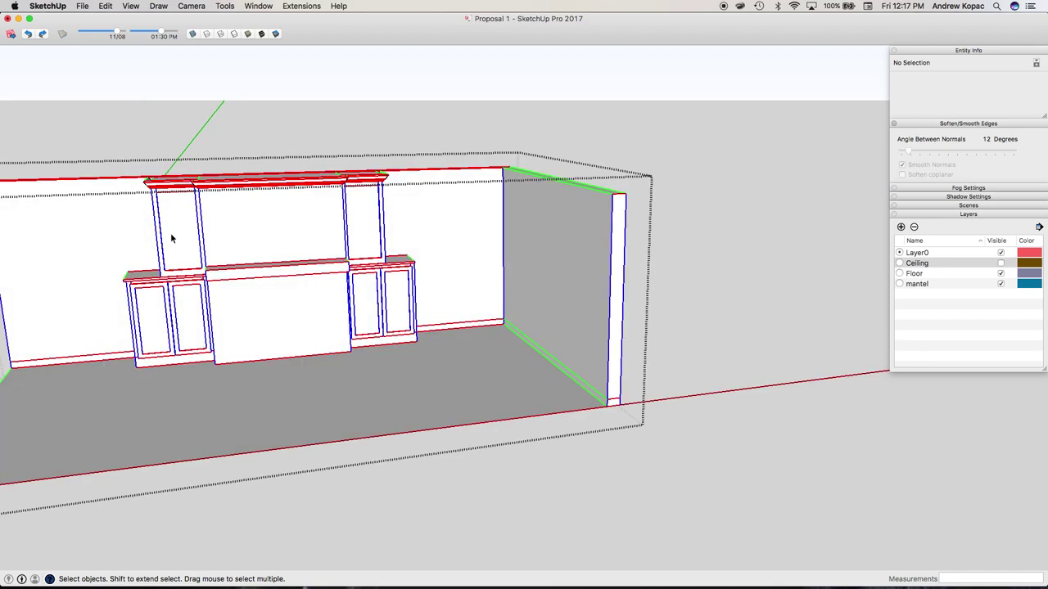
{"action": "right_click", "coordinate": [151, 229]}
{"action": "left_click", "coordinate": [212, 276]}
{"action": "left_click_drag", "start_coordinate": [351, 281], "coordinate": [333, 301]}
{"action": "scroll", "coordinate": [197, 252], "scroll_direction": "up", "scroll_amount": 8}
{"action": "scroll", "coordinate": [297, 311], "scroll_direction": "down", "scroll_amount": 5}
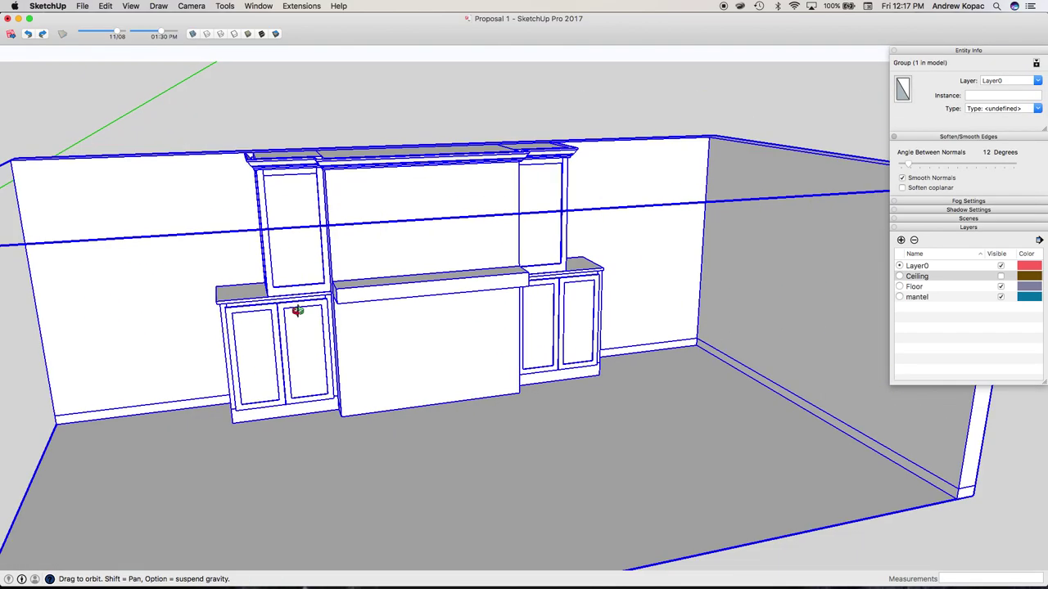
{"action": "scroll", "coordinate": [336, 320], "scroll_direction": "down", "scroll_amount": 1}
{"action": "key", "text": "super+z"}
{"action": "key", "text": "super+z"}
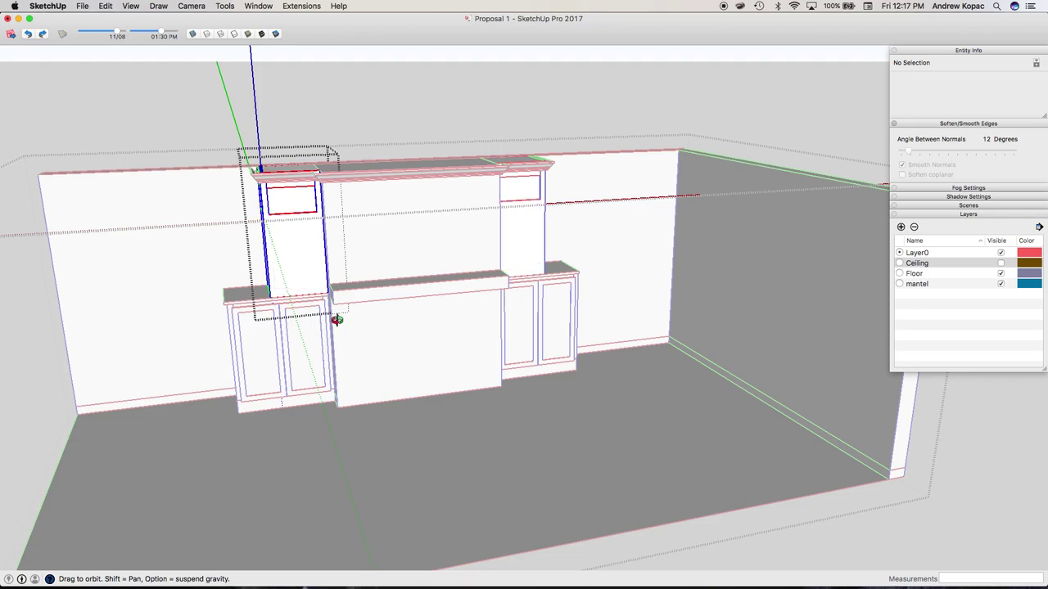
Exit group editing, review the whole room, and show all open windows in Mission Control
{"action": "left_click", "coordinate": [297, 336]}
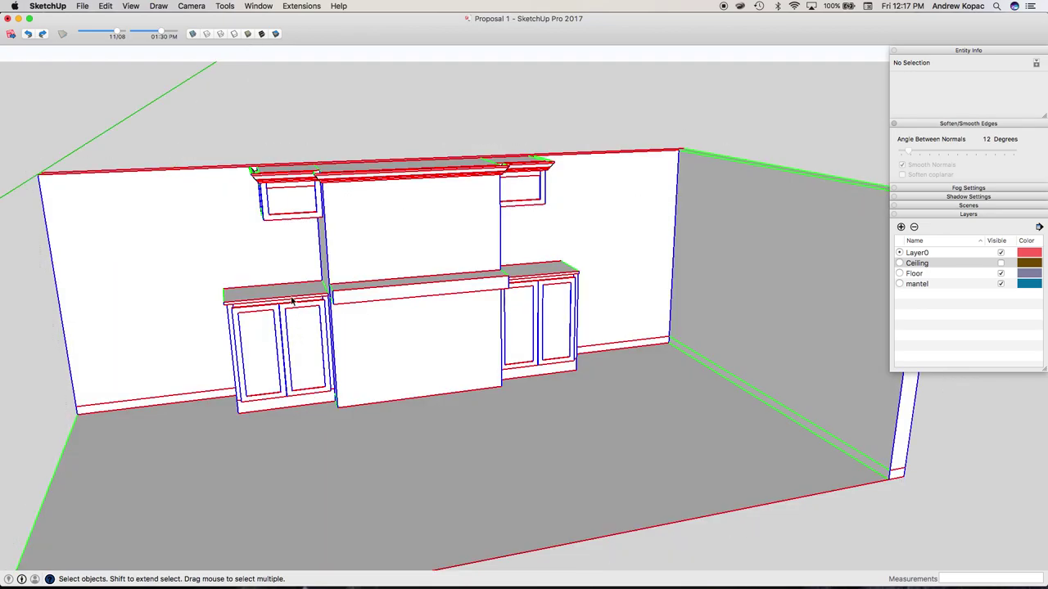
{"action": "scroll", "coordinate": [294, 300], "scroll_direction": "down", "scroll_amount": 5}
{"action": "middle_click_drag", "start_coordinate": [314, 312], "coordinate": [454, 229]}
{"action": "scroll", "coordinate": [344, 257], "scroll_direction": "up", "scroll_amount": 7}
{"action": "middle_click_drag", "start_coordinate": [342, 257], "coordinate": [279, 217]}
{"action": "scroll", "coordinate": [355, 250], "scroll_direction": "down", "scroll_amount": 5}
{"action": "scroll", "coordinate": [361, 256], "scroll_direction": "up", "scroll_amount": 3}
{"action": "middle_click_drag", "start_coordinate": [362, 256], "coordinate": [215, 308]}
{"action": "scroll", "coordinate": [473, 265], "scroll_direction": "down", "scroll_amount": 6}
{"action": "middle_click_drag", "start_coordinate": [470, 267], "coordinate": [417, 348]}
{"action": "scroll", "coordinate": [352, 336], "scroll_direction": "up", "scroll_amount": 5}
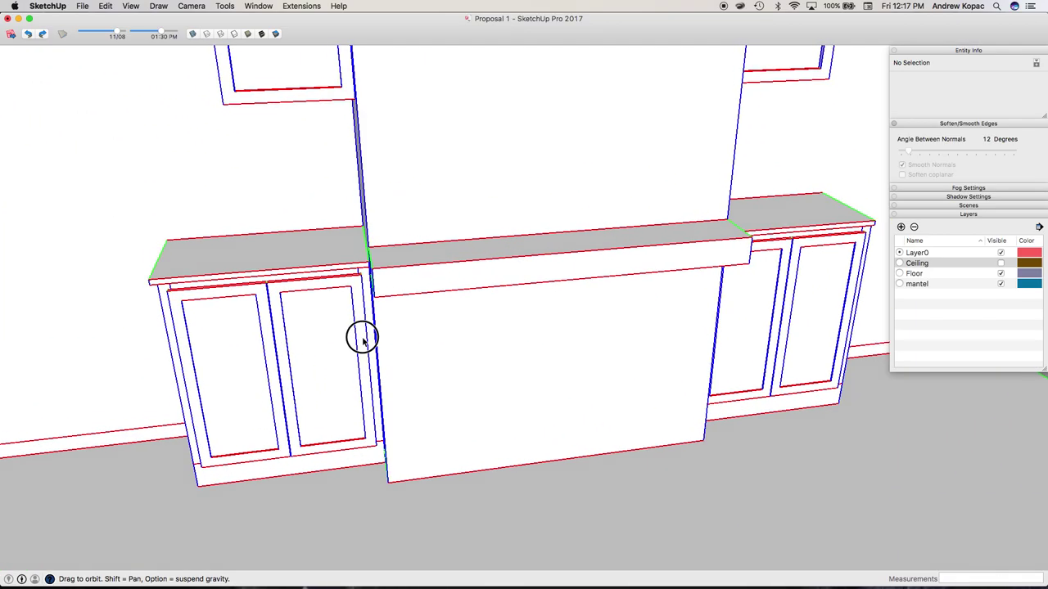
{"action": "key", "text": "ctrl+Up"}
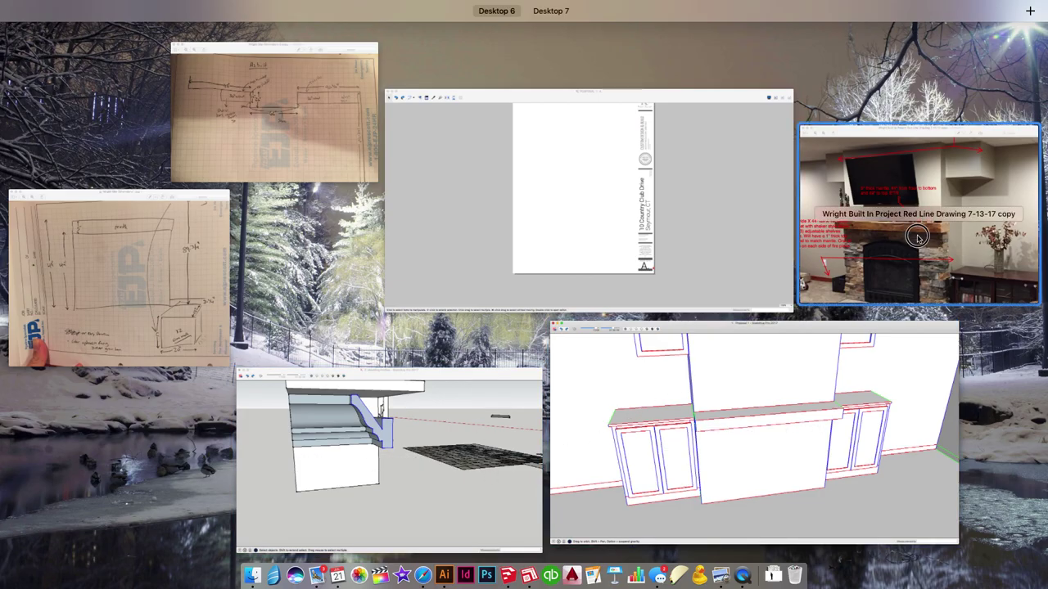
Check the annotated fireplace photo, then return to the SketchUp model
{"action": "left_click", "coordinate": [818, 286]}
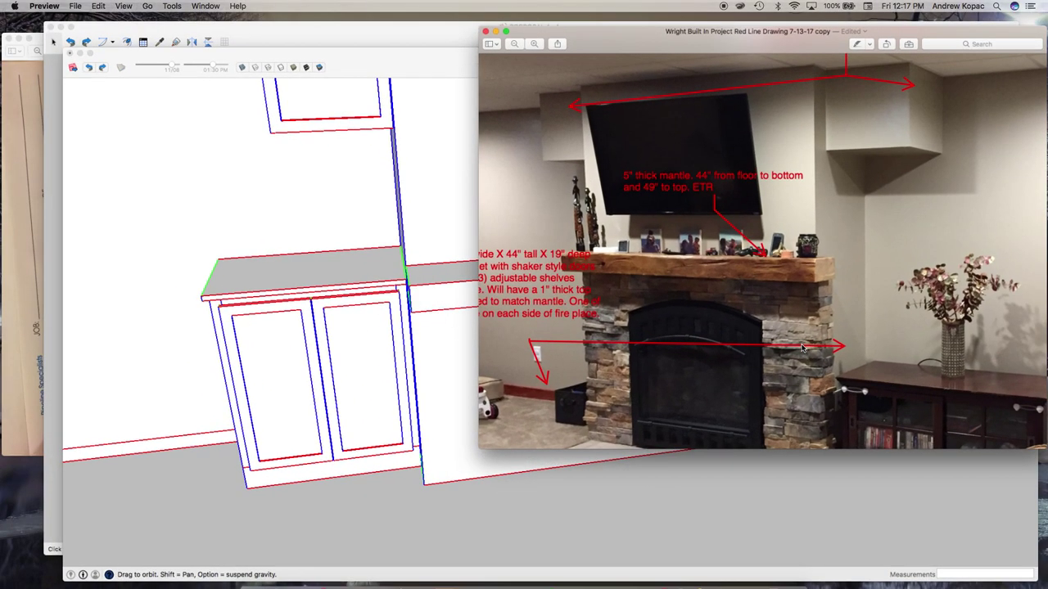
{"action": "key", "text": "ctrl+Up"}
{"action": "left_click", "coordinate": [627, 428]}
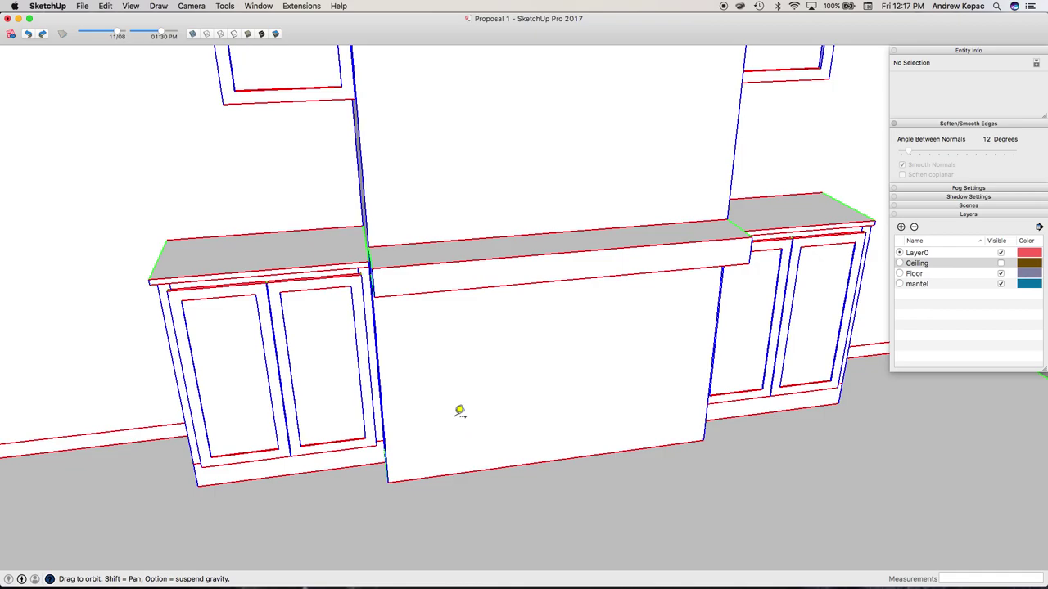
{"action": "key", "text": "ctrl+Up"}
{"action": "left_click", "coordinate": [610, 444]}
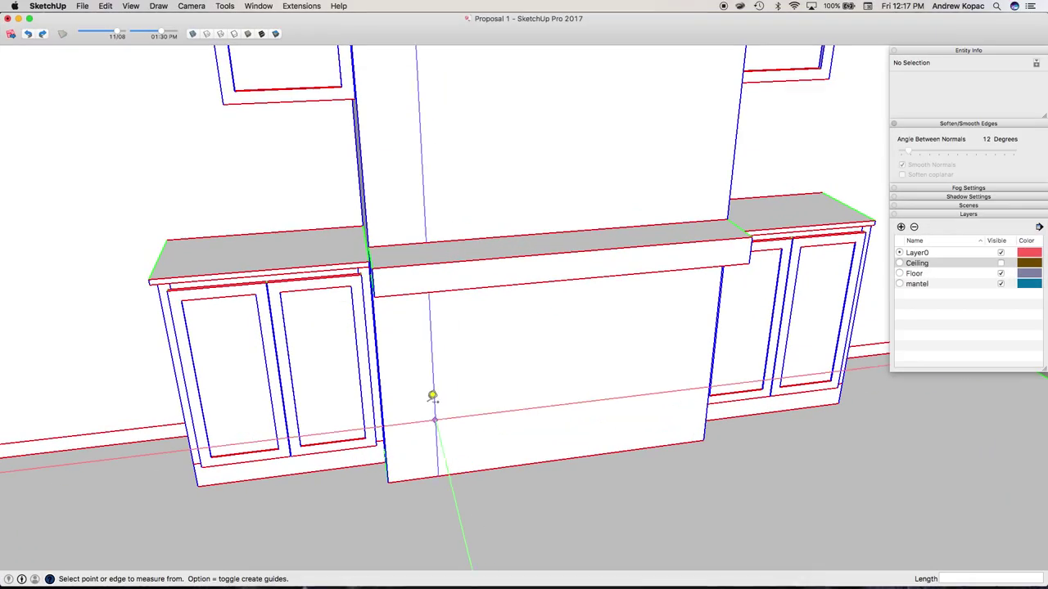
Place a guide 12 inches in from the fireplace edge
{"action": "left_click", "coordinate": [379, 381]}
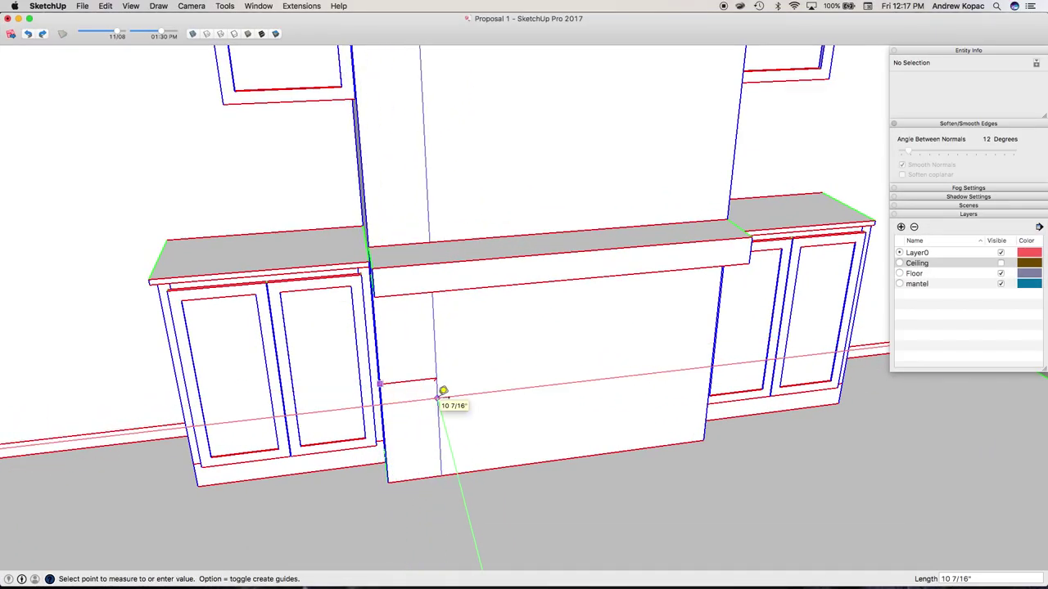
{"action": "type", "text": "12"}
{"action": "key", "text": "Return"}
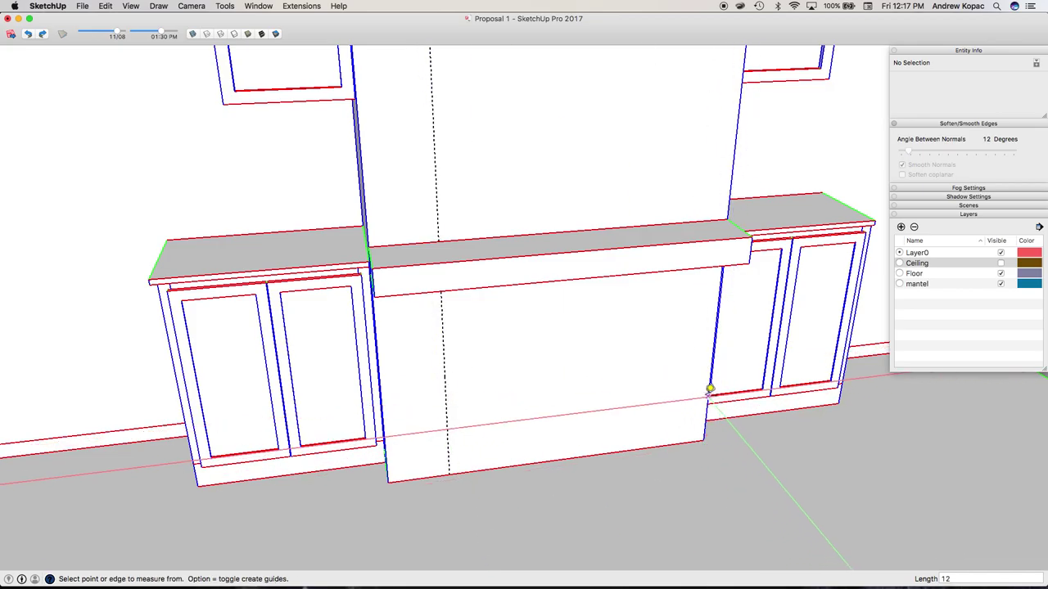
Return to the model and orbit to a straight-on front view of the fireplace
{"action": "left_click", "coordinate": [561, 416]}
{"action": "key", "text": "ctrl+Up"}
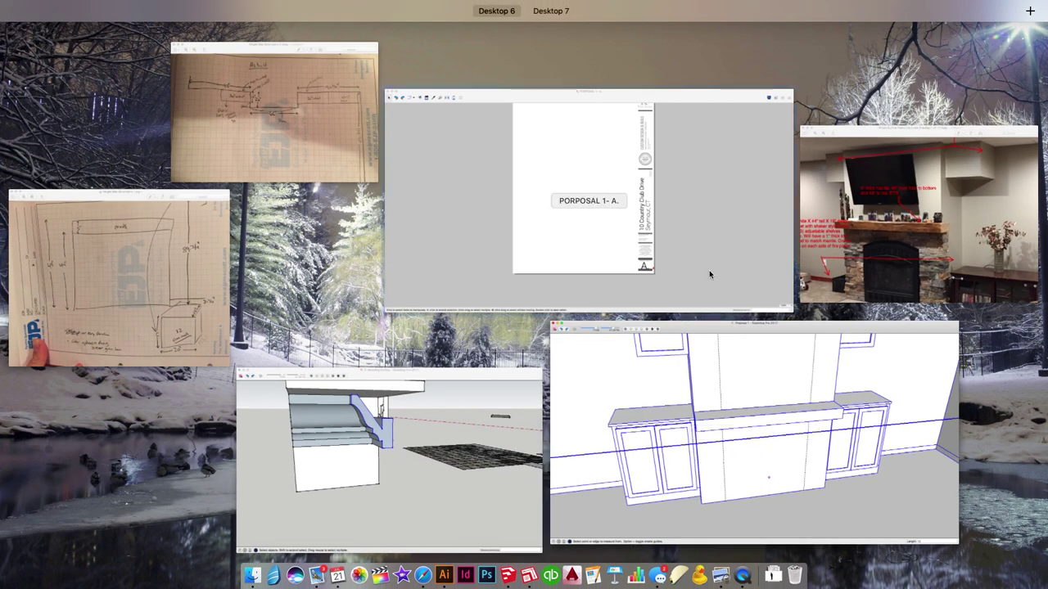
{"action": "left_click", "coordinate": [718, 397]}
{"action": "middle_click_drag", "start_coordinate": [604, 311], "coordinate": [605, 311]}
{"action": "left_click_drag", "start_coordinate": [604, 310], "coordinate": [551, 203]}
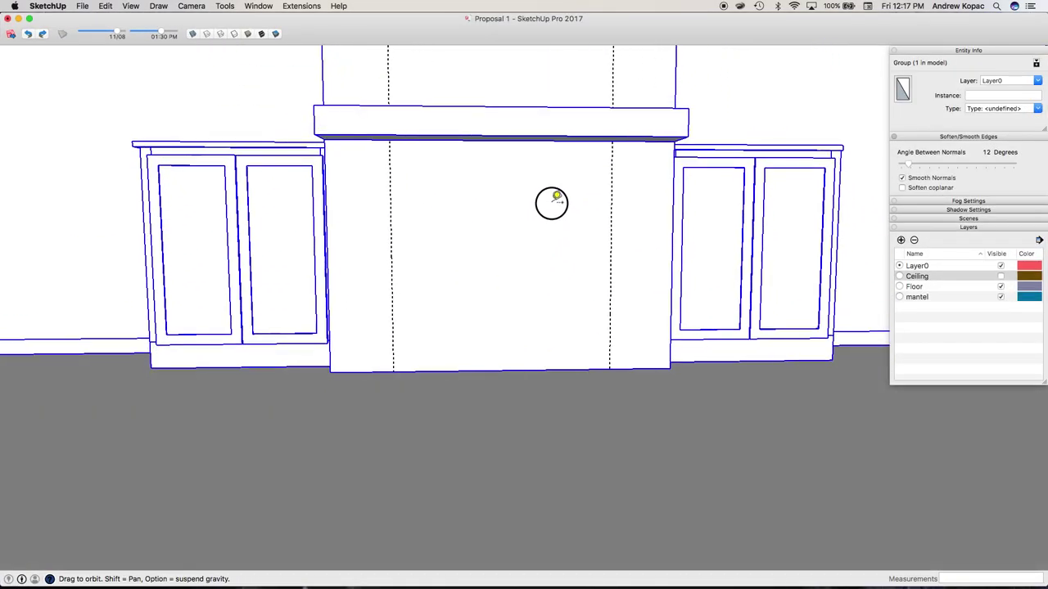
{"action": "key", "text": "t"}
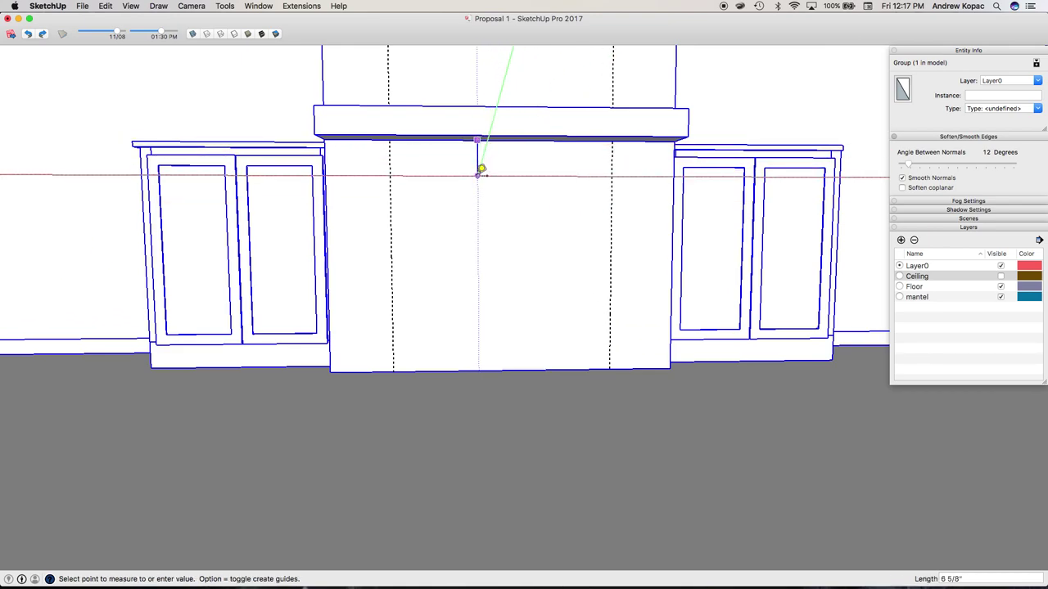
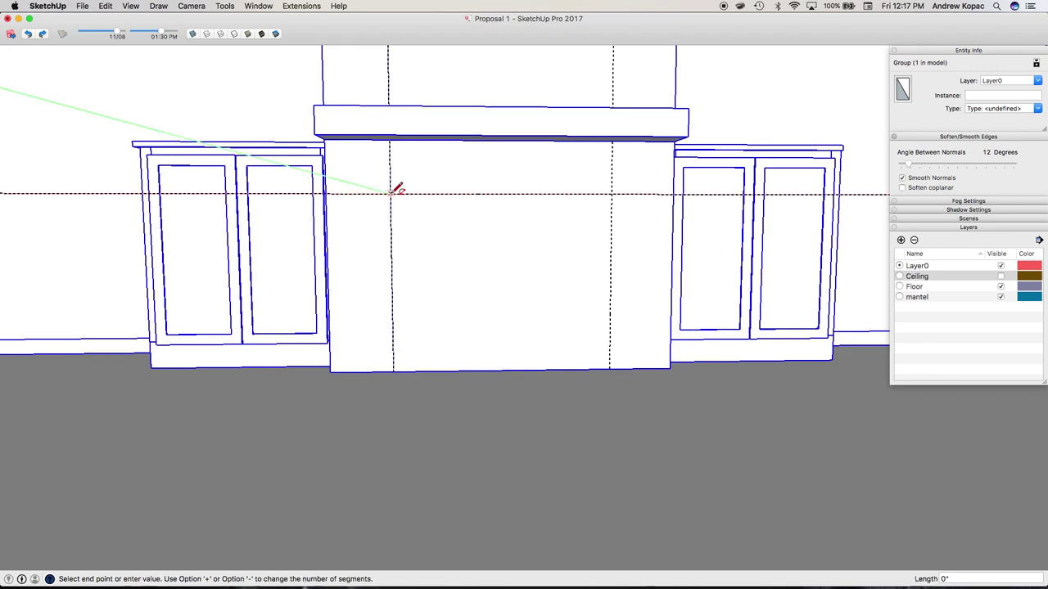
End the 2-point arc at the right guide, draw the opening rectangle below it, and erase their shared line
{"action": "left_click", "coordinate": [611, 193]}
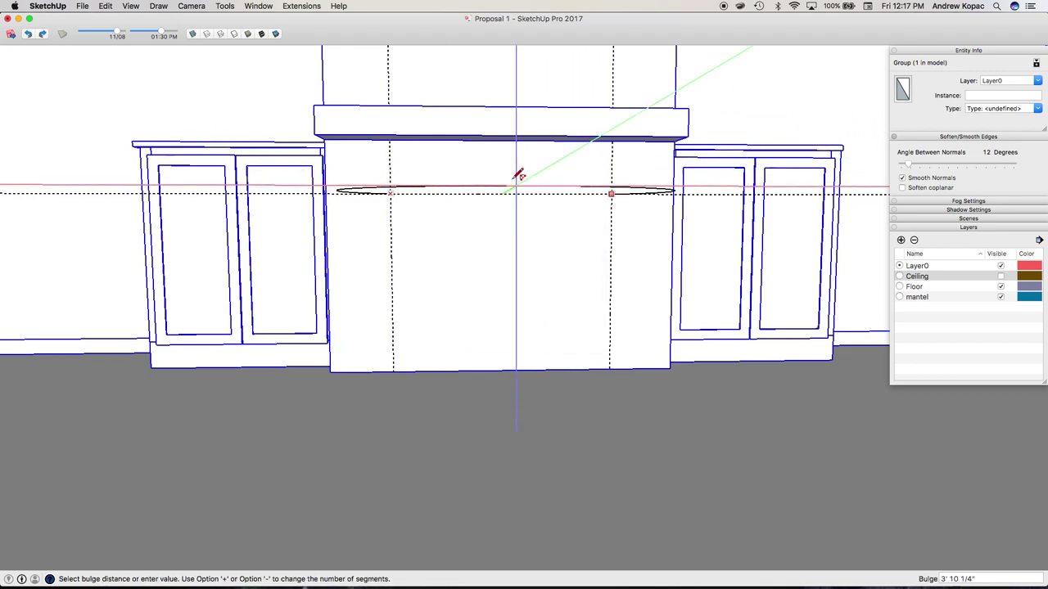
{"action": "key", "text": "ctrl+Up"}
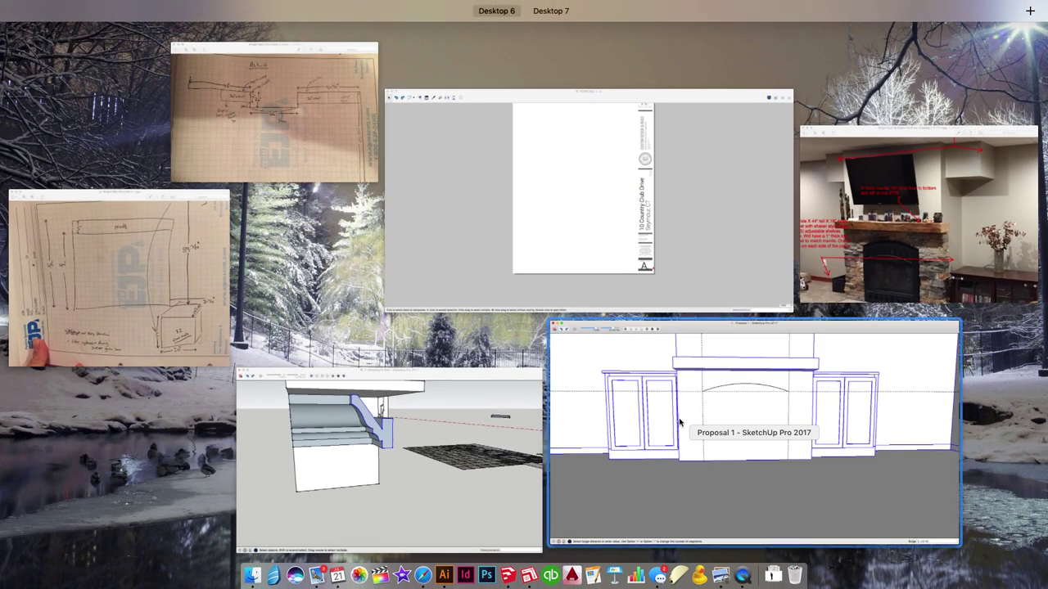
{"action": "left_click", "coordinate": [679, 422]}
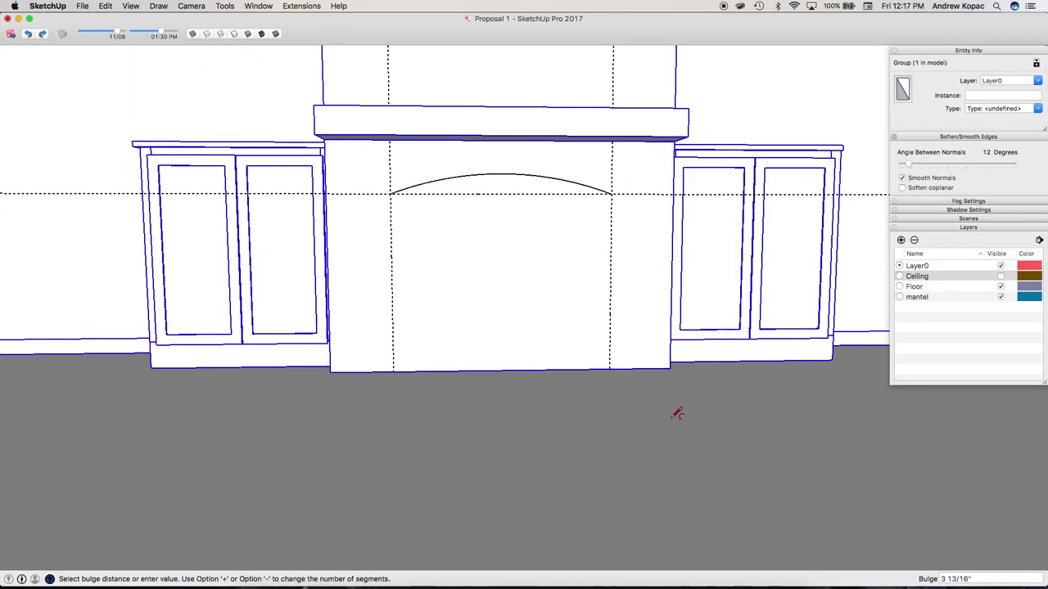
{"action": "key", "text": "r"}
{"action": "left_click", "coordinate": [390, 195]}
{"action": "left_click", "coordinate": [613, 368]}
{"action": "key", "text": "e"}
{"action": "left_click", "coordinate": [443, 190]}
Orbit slightly higher, delete the arched opening face, and open the fireplace group for editing
{"action": "key", "text": "o"}
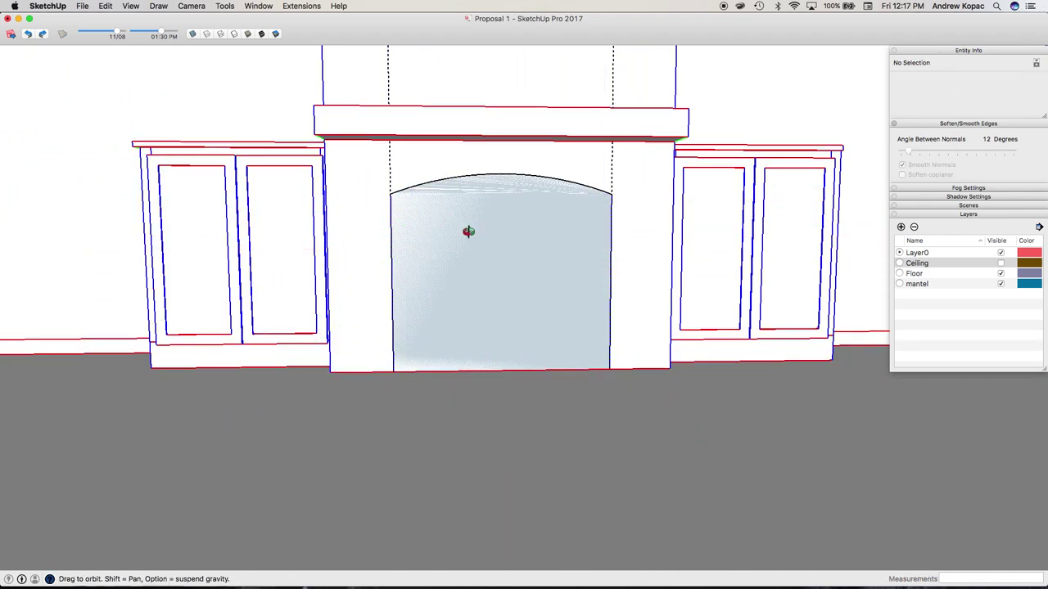
{"action": "key", "text": "ctrl+Up"}
{"action": "left_click", "coordinate": [597, 369]}
{"action": "left_click_drag", "start_coordinate": [446, 315], "coordinate": [457, 315]}
{"action": "key", "text": "space"}
{"action": "left_click", "coordinate": [462, 292]}
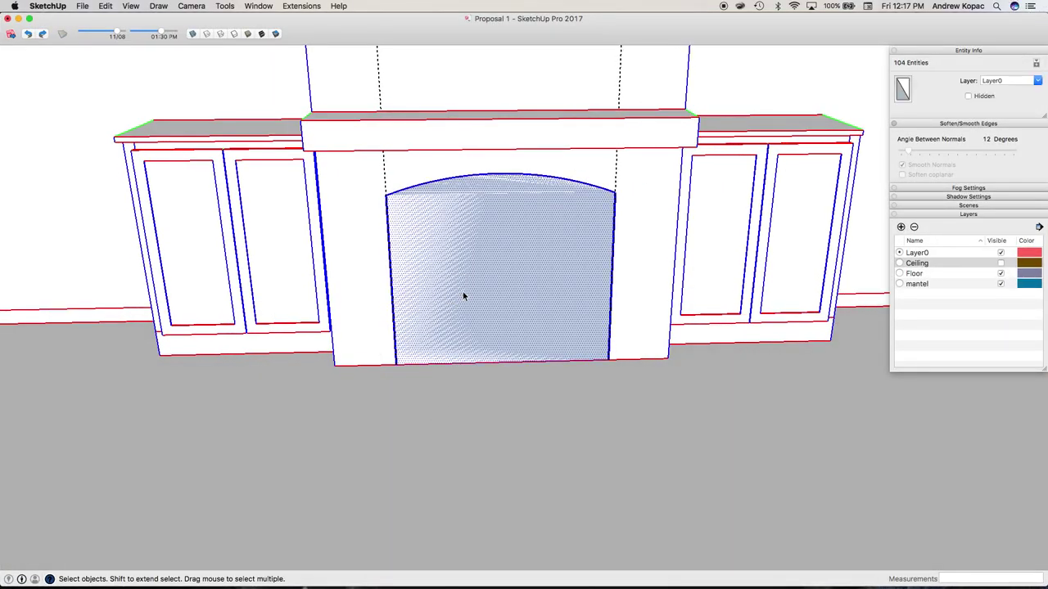
{"action": "key", "text": "Delete"}
{"action": "left_click", "coordinate": [462, 290]}
{"action": "key", "text": "o"}
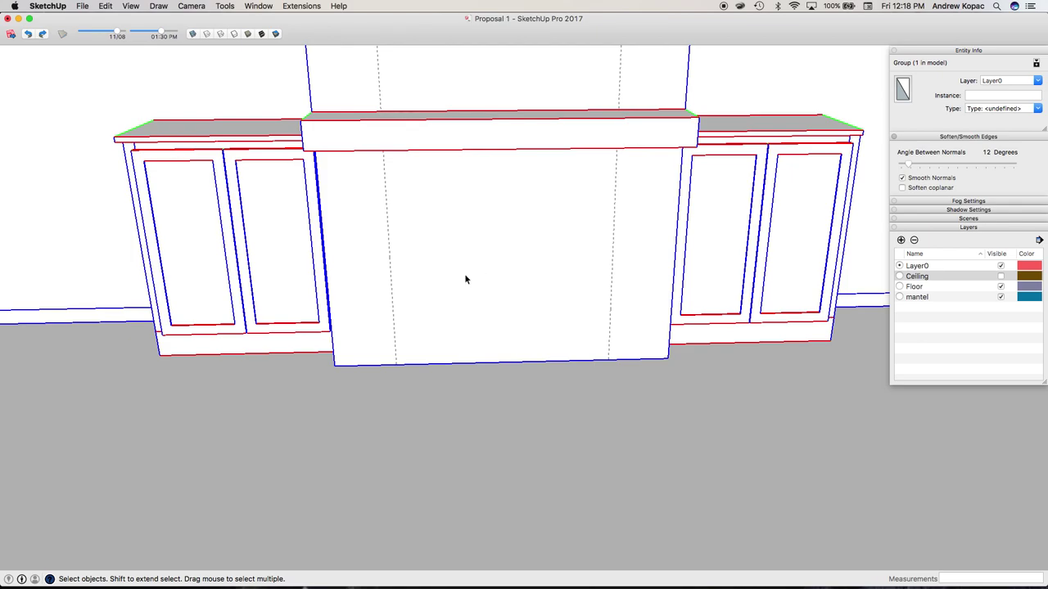
{"action": "double_click", "coordinate": [464, 279]}
Restore the arched face, push it in 2 to recess the firebox, and close the group
{"action": "key", "text": "super+z"}
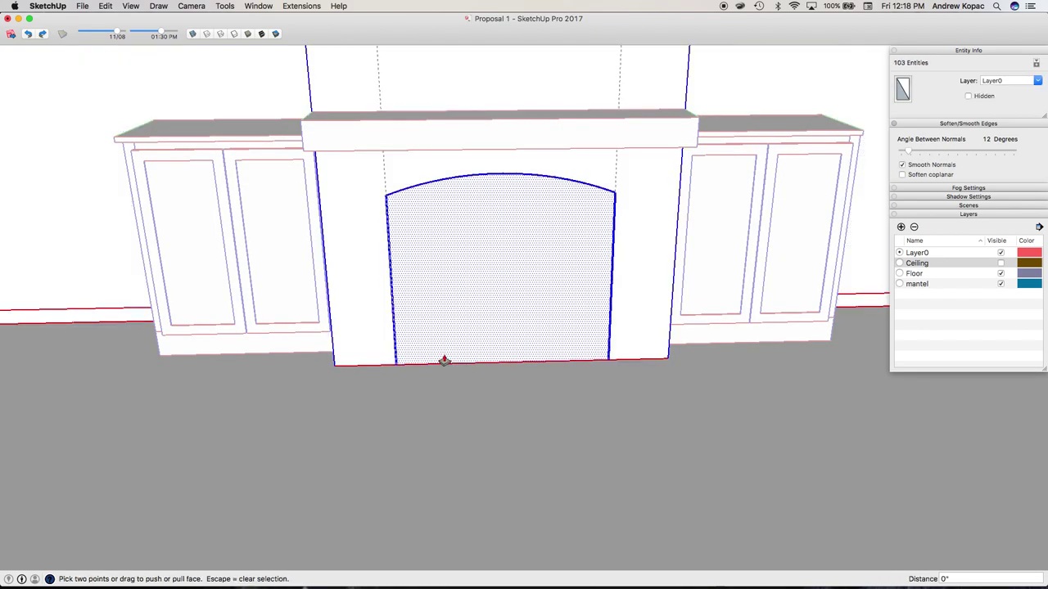
{"action": "left_click", "coordinate": [435, 320]}
{"action": "type", "text": "2"}
{"action": "key", "text": "Return"}
{"action": "key", "text": "o"}
{"action": "left_click_drag", "start_coordinate": [508, 316], "coordinate": [536, 305]}
{"action": "key", "text": "space"}
{"action": "left_click", "coordinate": [373, 391]}
{"action": "left_click", "coordinate": [369, 347]}
{"action": "key", "text": "o"}
{"action": "left_click_drag", "start_coordinate": [456, 360], "coordinate": [486, 380]}
{"action": "scroll", "coordinate": [473, 384], "scroll_direction": "down", "scroll_amount": 5}
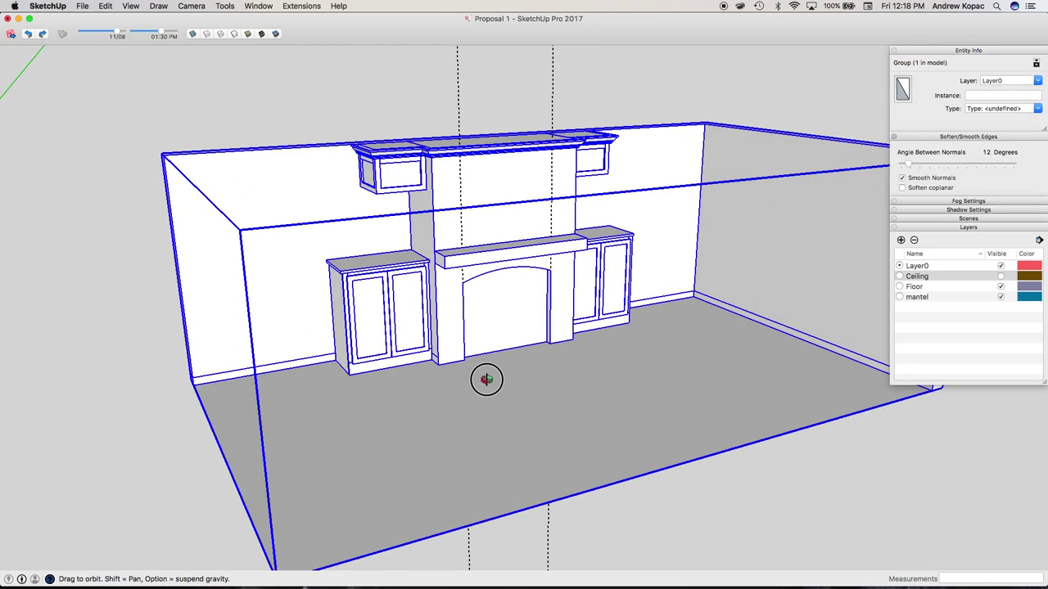
Delete the old middle copy of the room
{"action": "scroll", "coordinate": [516, 269], "scroll_direction": "up", "scroll_amount": 3}
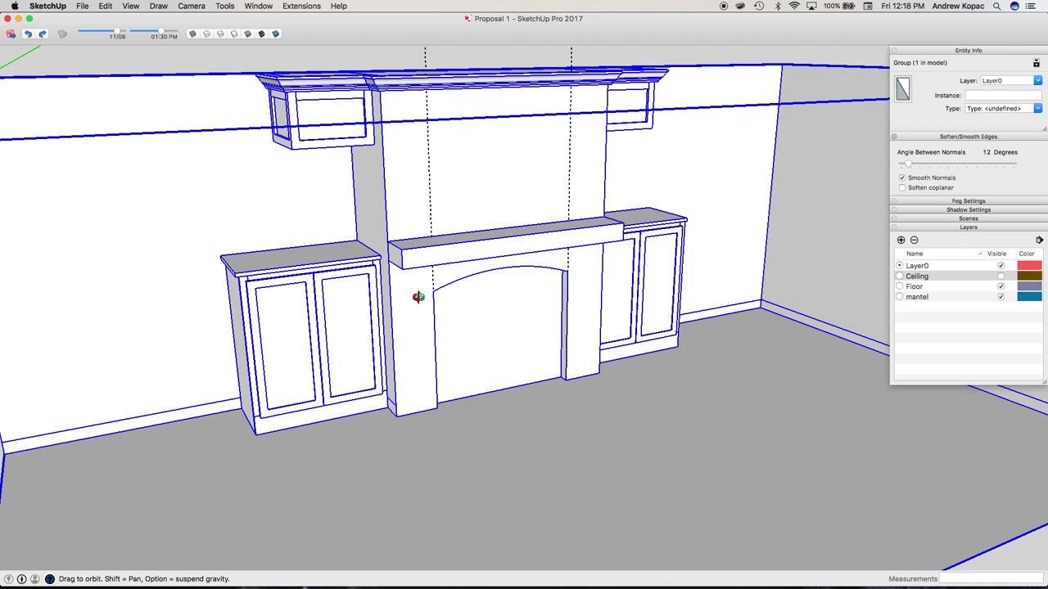
{"action": "scroll", "coordinate": [330, 375], "scroll_direction": "down", "scroll_amount": 6}
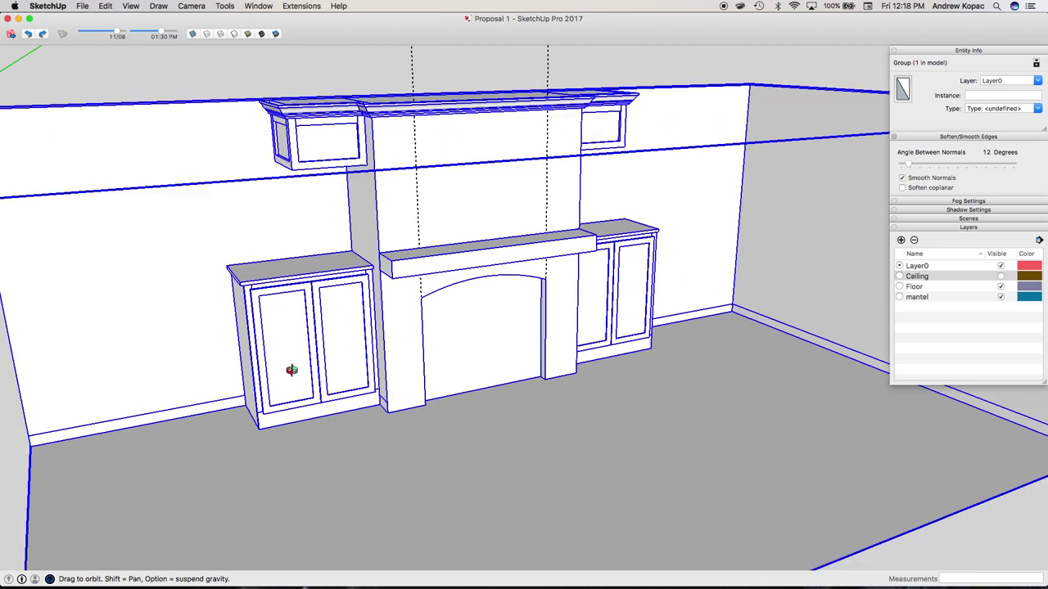
{"action": "scroll", "coordinate": [431, 419], "scroll_direction": "down", "scroll_amount": 3}
{"action": "key", "text": "space"}
{"action": "left_click", "coordinate": [562, 398]}
{"action": "left_click", "coordinate": [519, 367]}
{"action": "key", "text": "Delete"}
Copy the room group along the red axis with Move and Option
{"action": "left_click", "coordinate": [425, 397]}
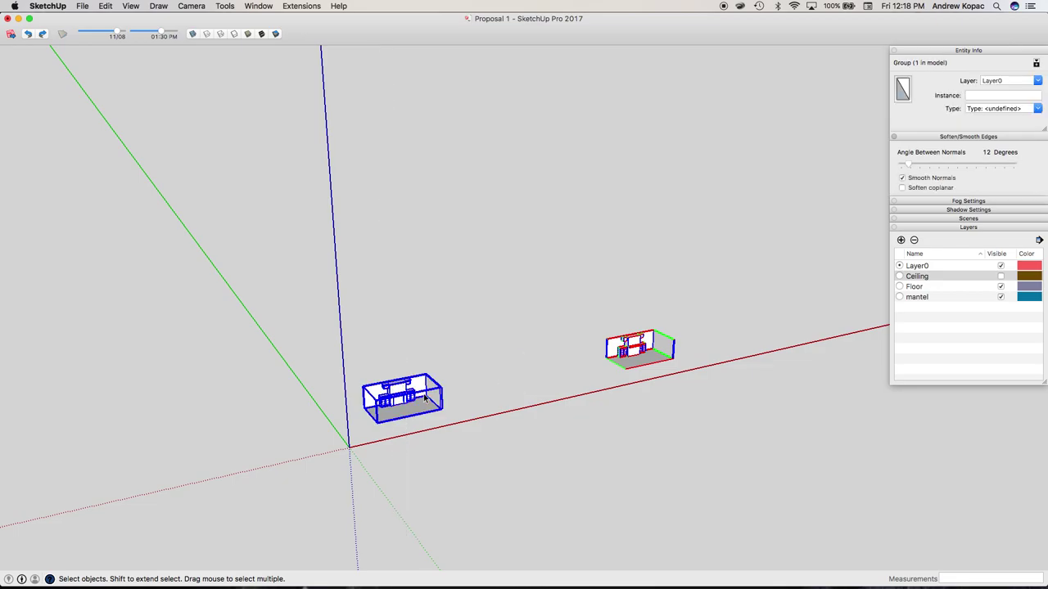
{"action": "key", "text": "m"}
{"action": "key", "text": "alt"}
{"action": "left_click", "coordinate": [401, 415]}
{"action": "left_click", "coordinate": [526, 404]}
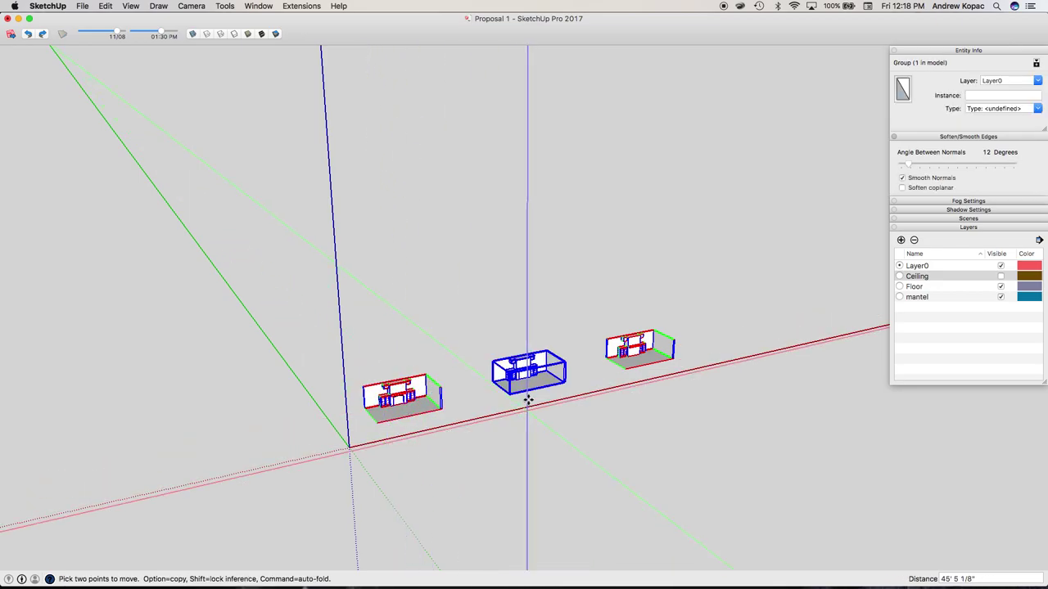
{"action": "scroll", "coordinate": [527, 385], "scroll_direction": "up", "scroll_amount": 5}
{"action": "scroll", "coordinate": [526, 378], "scroll_direction": "up", "scroll_amount": 8}
{"action": "middle_click_drag", "start_coordinate": [526, 378], "coordinate": [503, 271]}
Open the copied fireplace room and select the upper-left cabinet
{"action": "key", "text": "space"}
{"action": "scroll", "coordinate": [458, 327], "scroll_direction": "down", "scroll_amount": 5}
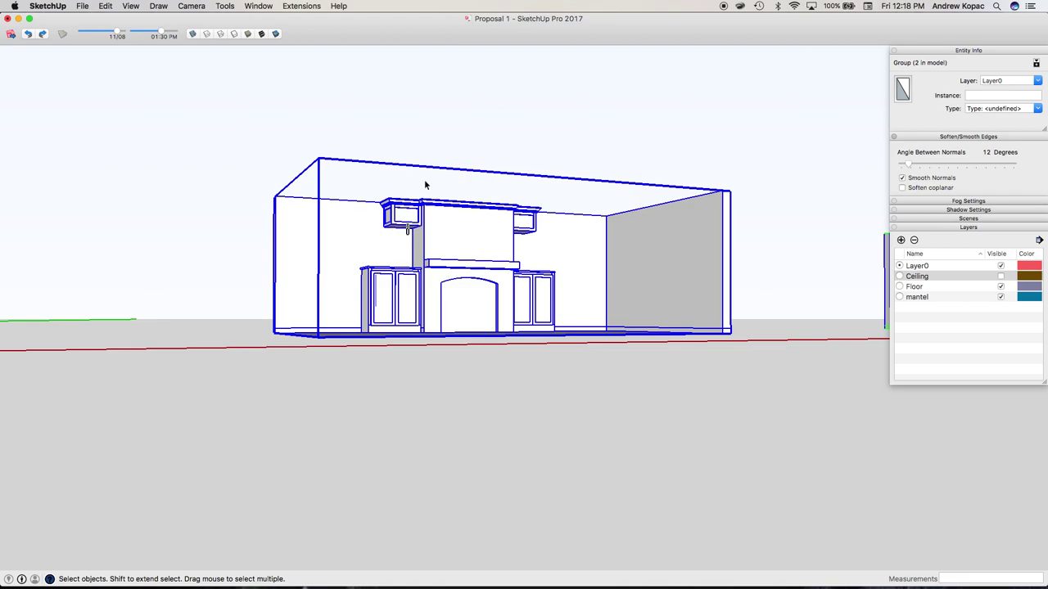
{"action": "left_click", "coordinate": [408, 224]}
{"action": "scroll", "coordinate": [414, 215], "scroll_direction": "up", "scroll_amount": 5}
{"action": "scroll", "coordinate": [368, 326], "scroll_direction": "up", "scroll_amount": 2}
{"action": "double_click", "coordinate": [368, 255]}
{"action": "left_click", "coordinate": [366, 255]}
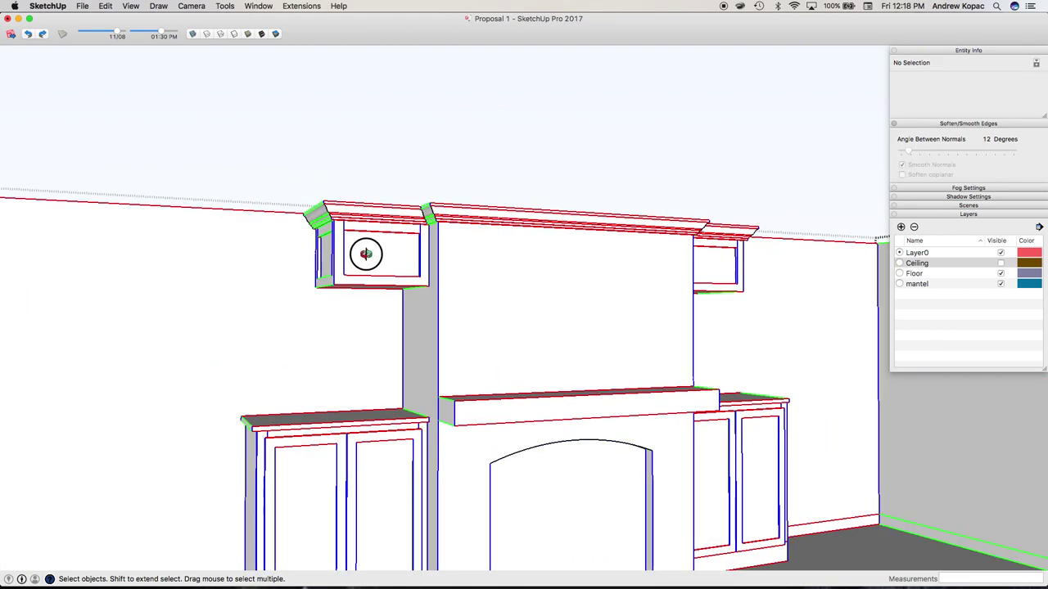
{"action": "scroll", "coordinate": [367, 255], "scroll_direction": "down", "scroll_amount": 5}
{"action": "scroll", "coordinate": [368, 259], "scroll_direction": "down", "scroll_amount": 2}
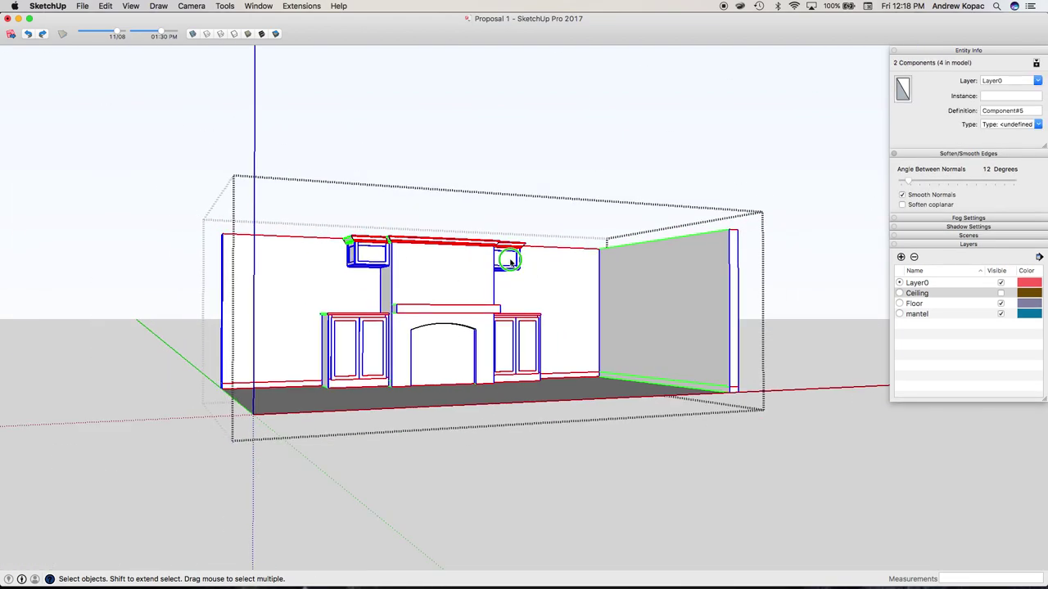
Make the upper cabinets a unique component and open it for editing
{"action": "right_click", "coordinate": [510, 260]}
{"action": "left_click", "coordinate": [543, 366]}
{"action": "scroll", "coordinate": [509, 350], "scroll_direction": "down", "scroll_amount": 5}
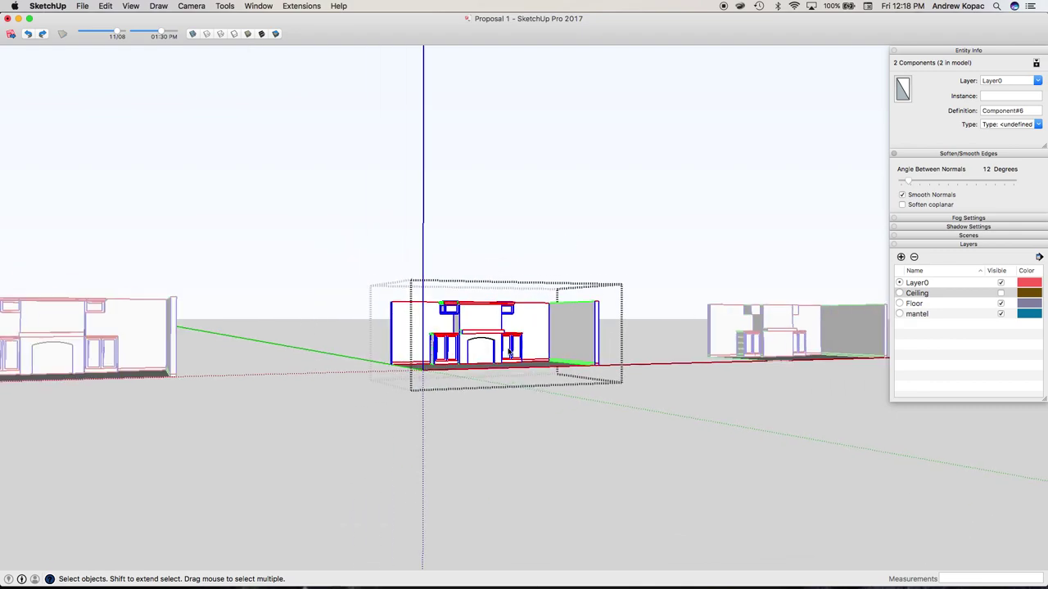
{"action": "double_click", "coordinate": [449, 316]}
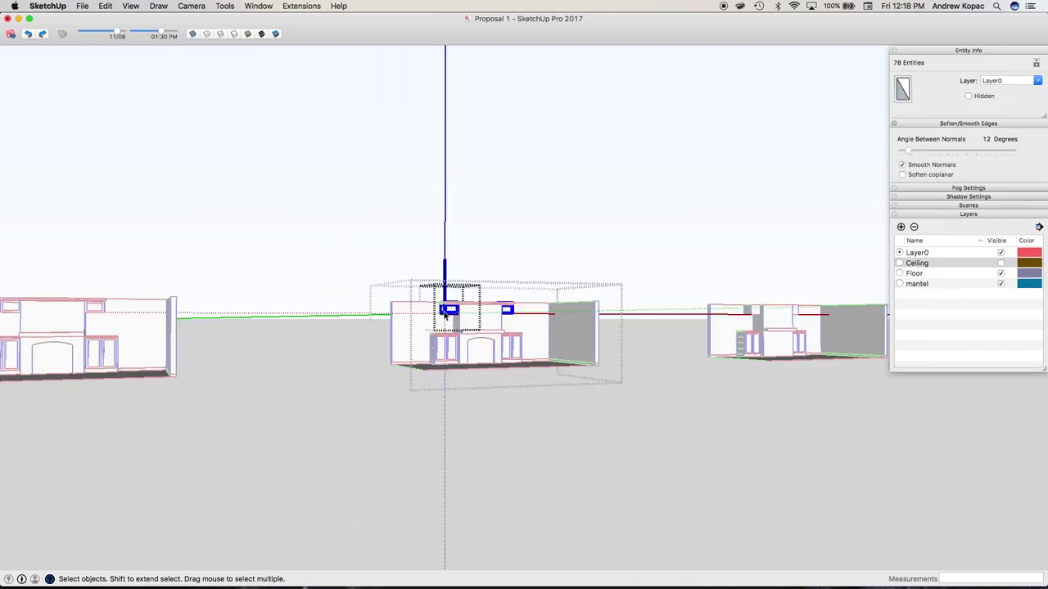
{"action": "scroll", "coordinate": [449, 311], "scroll_direction": "up", "scroll_amount": 4}
Push/Pull the cabinet's bottom face down to the mantel top, redoing the first attempt
{"action": "middle_click_drag", "start_coordinate": [449, 312], "coordinate": [480, 327]}
{"action": "scroll", "coordinate": [477, 322], "scroll_direction": "up", "scroll_amount": 5}
{"action": "key", "text": "p"}
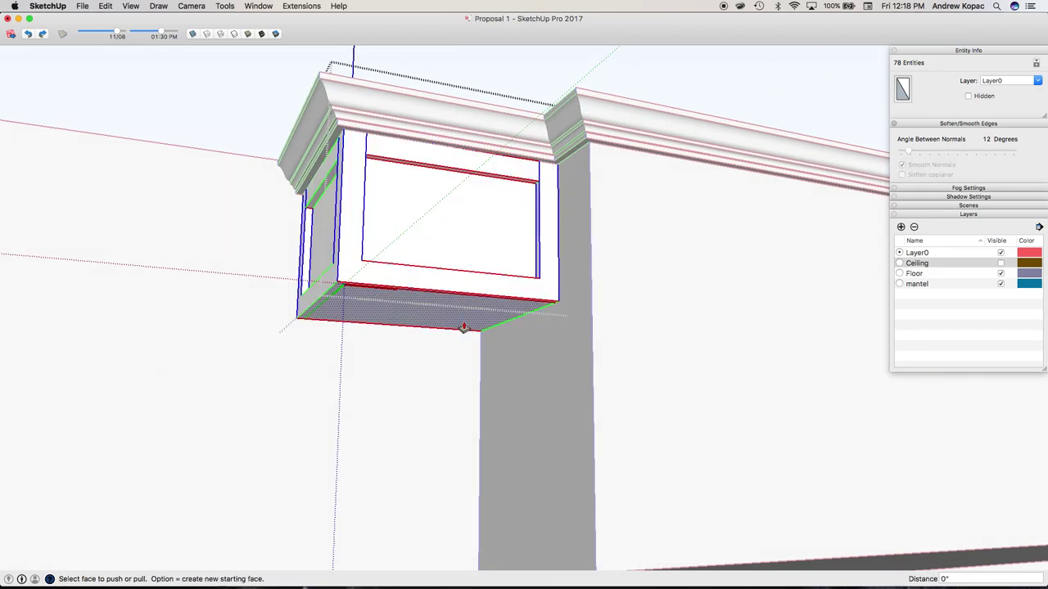
{"action": "left_click_drag", "start_coordinate": [463, 325], "coordinate": [418, 430]}
{"action": "scroll", "coordinate": [426, 409], "scroll_direction": "down", "scroll_amount": 5}
{"action": "scroll", "coordinate": [393, 451], "scroll_direction": "up", "scroll_amount": 5}
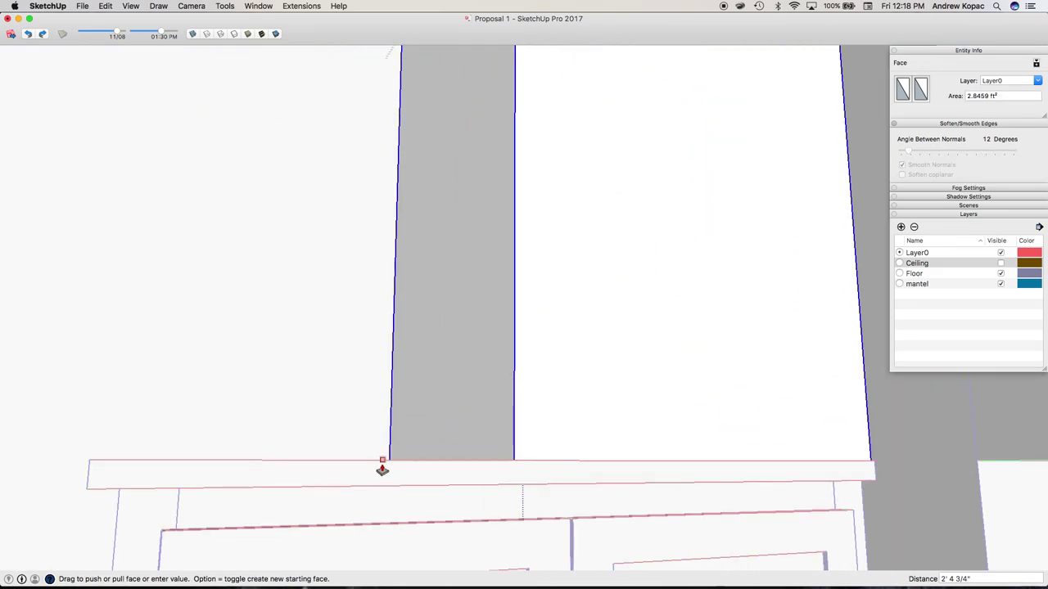
{"action": "key", "text": "super+z"}
{"action": "left_click_drag", "start_coordinate": [564, 73], "coordinate": [301, 525]}
{"action": "scroll", "coordinate": [320, 492], "scroll_direction": "down", "scroll_amount": 10}
Place a Tape Measure guide near the cabinet base, measured from the cabinet edge
{"action": "key", "text": "o"}
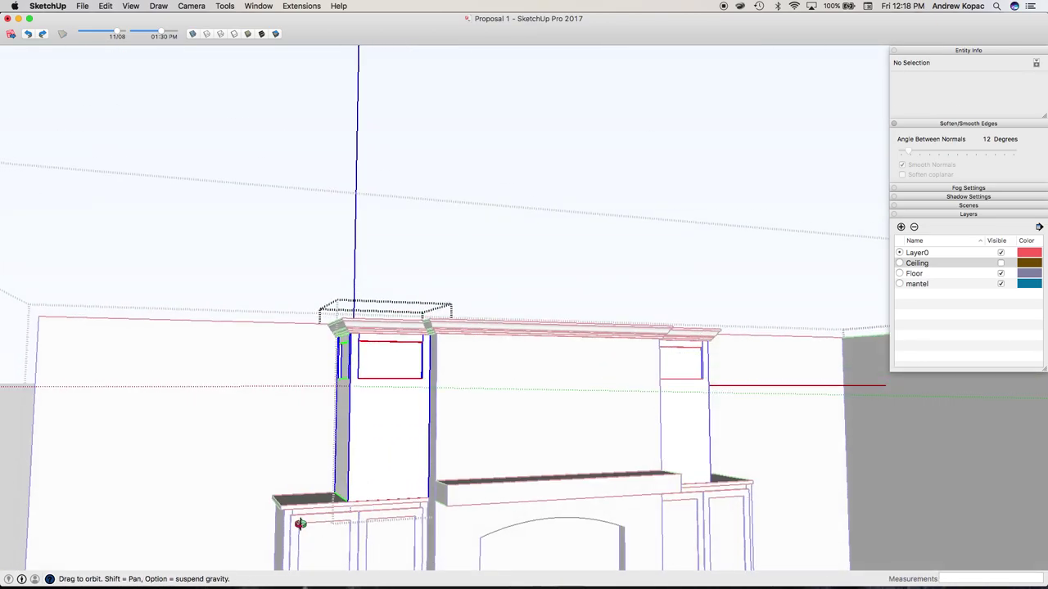
{"action": "scroll", "coordinate": [388, 397], "scroll_direction": "up", "scroll_amount": 8}
{"action": "left_click_drag", "start_coordinate": [388, 397], "coordinate": [361, 477]}
{"action": "scroll", "coordinate": [412, 336], "scroll_direction": "down", "scroll_amount": 6}
{"action": "left_click_drag", "start_coordinate": [411, 336], "coordinate": [486, 461]}
{"action": "scroll", "coordinate": [498, 562], "scroll_direction": "up", "scroll_amount": 7}
{"action": "key", "text": "t"}
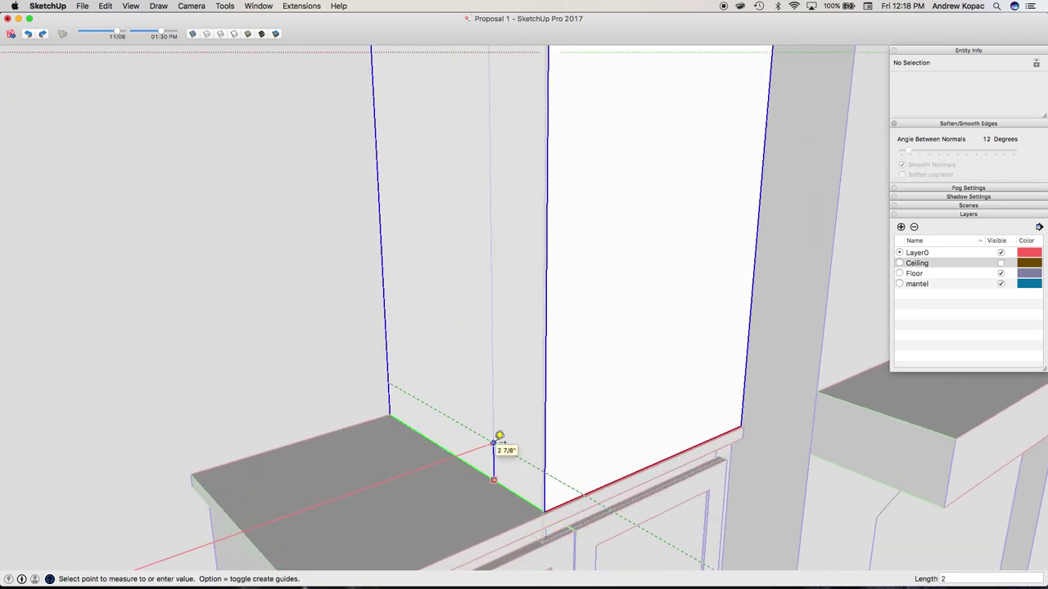
{"action": "scroll", "coordinate": [606, 479], "scroll_direction": "up", "scroll_amount": 4}
{"action": "left_click", "coordinate": [559, 424]}
{"action": "left_click", "coordinate": [506, 410]}
{"action": "scroll", "coordinate": [405, 406], "scroll_direction": "down", "scroll_amount": 4}
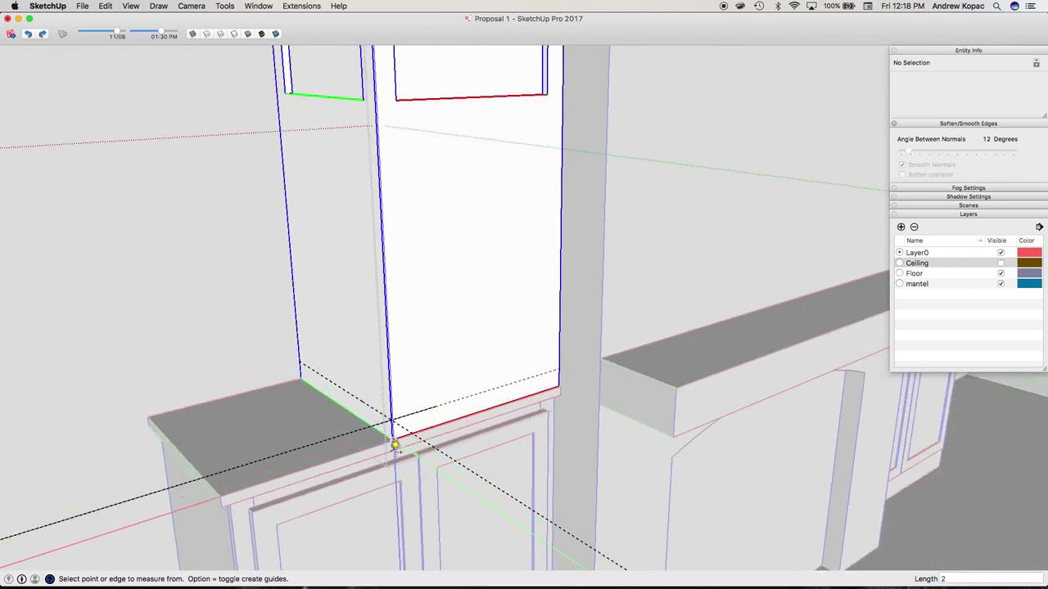
{"action": "scroll", "coordinate": [414, 441], "scroll_direction": "down", "scroll_amount": 4}
{"action": "scroll", "coordinate": [430, 311], "scroll_direction": "up", "scroll_amount": 4}
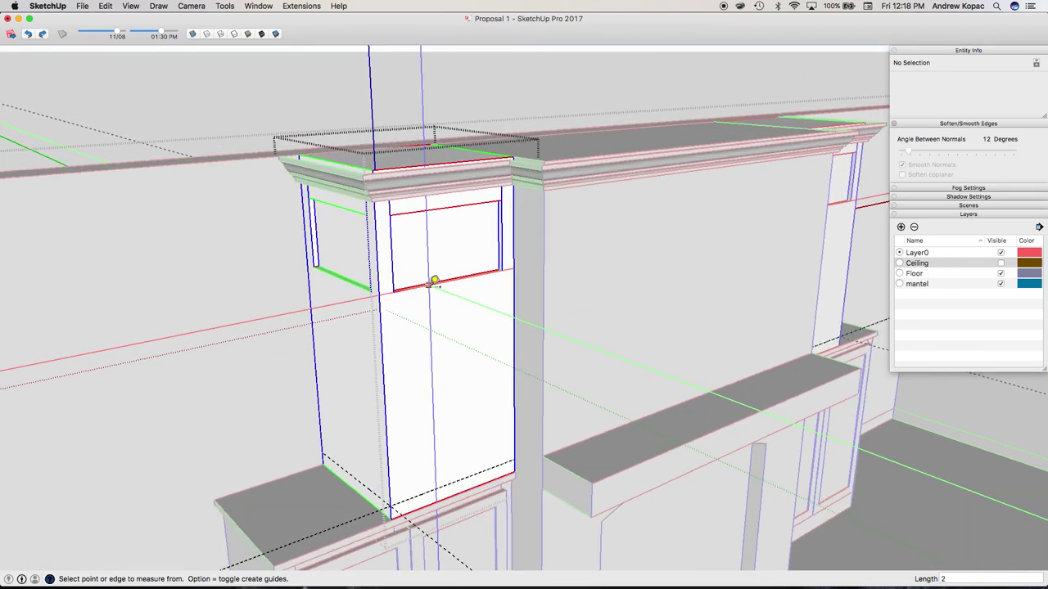
Push/Pull the inner panel face flush with the front and the side opening's sill to the base
{"action": "key", "text": "p"}
{"action": "left_click", "coordinate": [418, 291]}
{"action": "scroll", "coordinate": [418, 292], "scroll_direction": "up", "scroll_amount": 5}
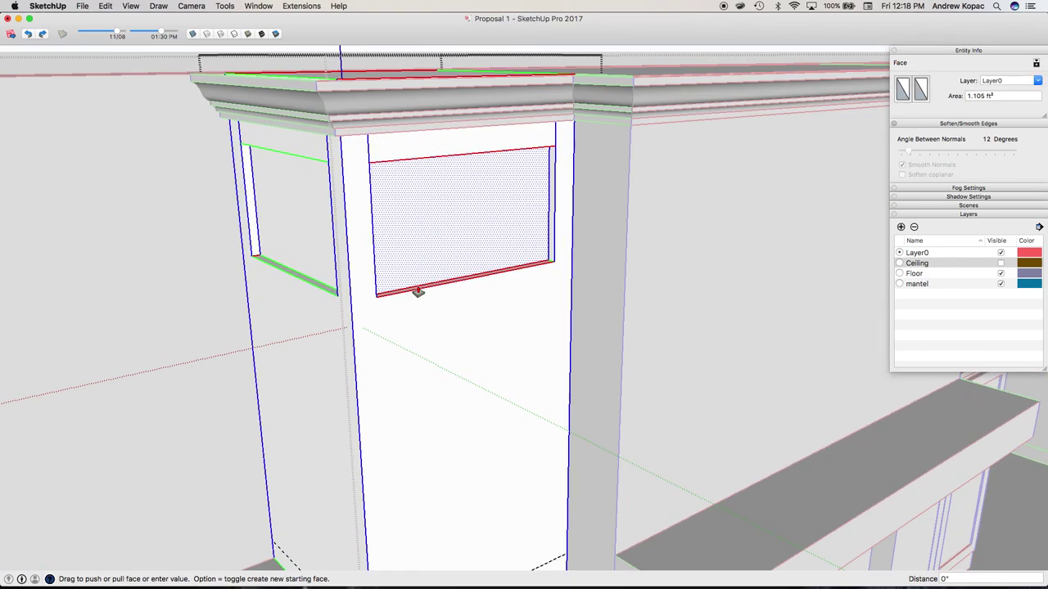
{"action": "left_click", "coordinate": [407, 297]}
{"action": "left_click", "coordinate": [407, 298]}
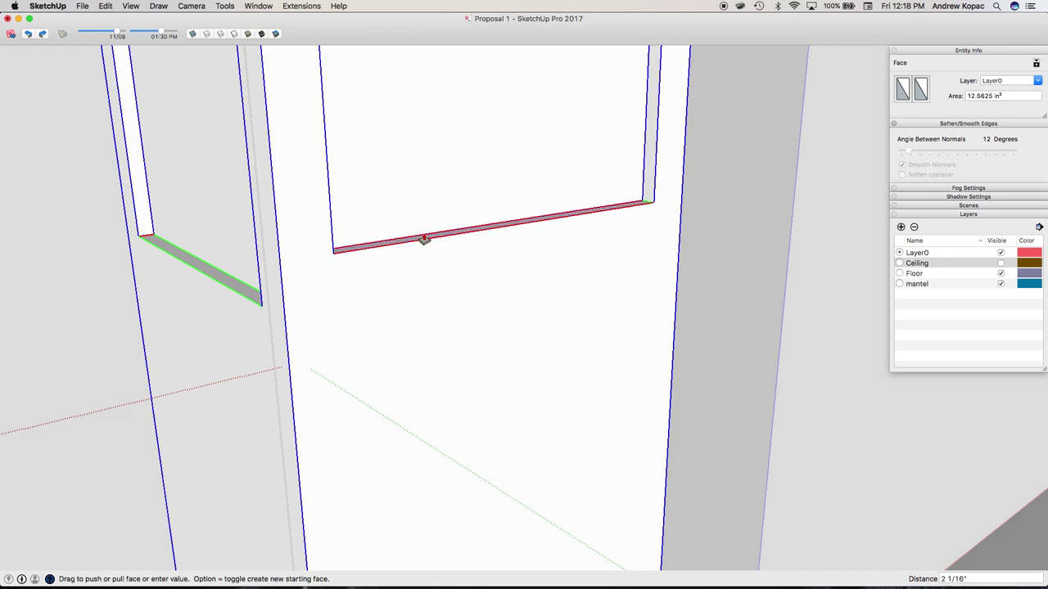
{"action": "scroll", "coordinate": [407, 436], "scroll_direction": "down", "scroll_amount": 5}
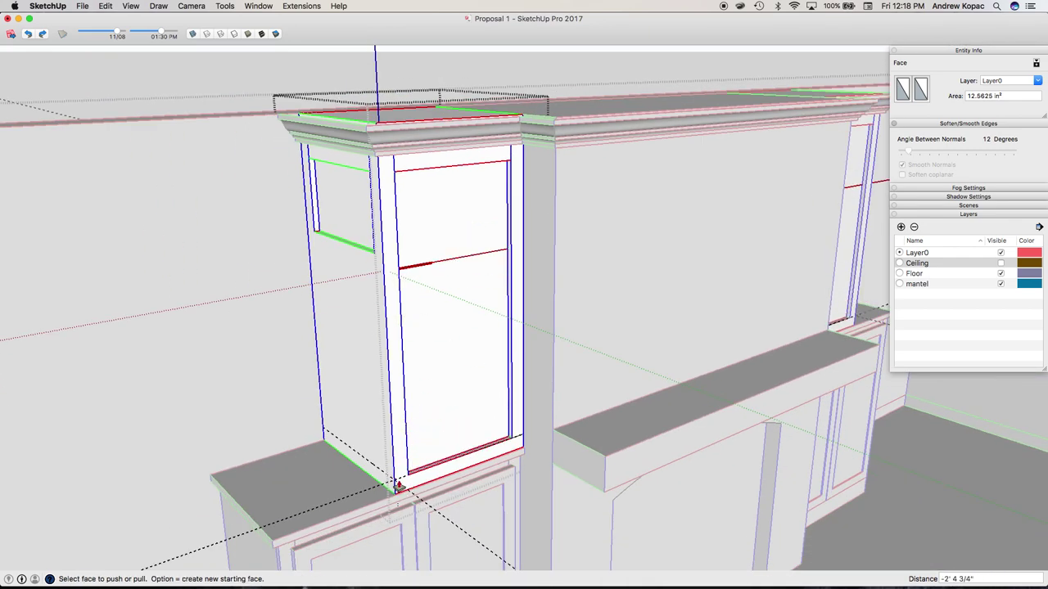
{"action": "scroll", "coordinate": [362, 257], "scroll_direction": "up", "scroll_amount": 5}
{"action": "left_click", "coordinate": [365, 251]}
{"action": "scroll", "coordinate": [389, 264], "scroll_direction": "down", "scroll_amount": 5}
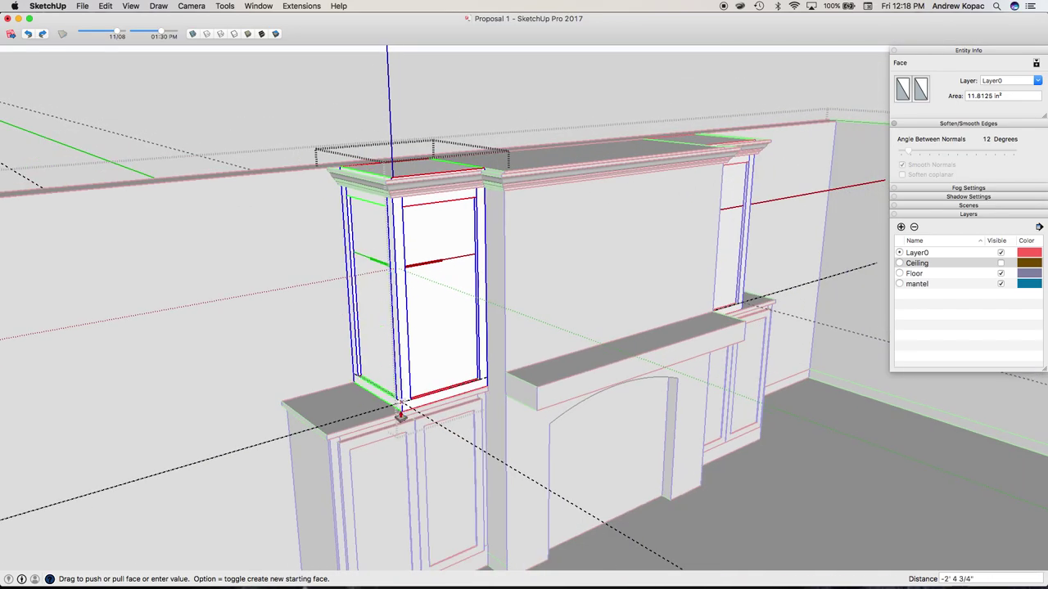
{"action": "scroll", "coordinate": [400, 411], "scroll_direction": "up", "scroll_amount": 5}
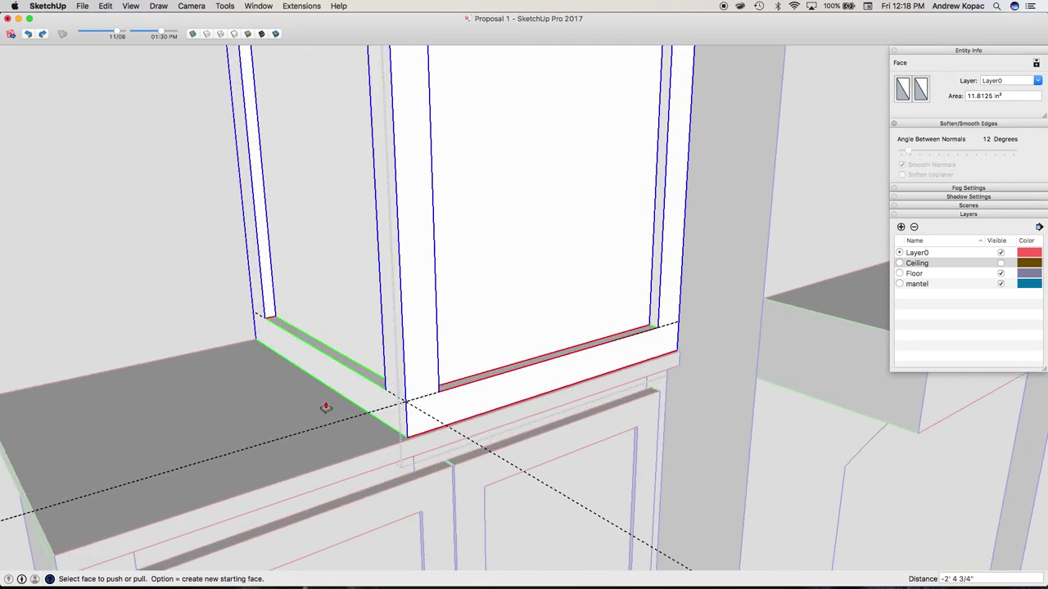
{"action": "scroll", "coordinate": [326, 407], "scroll_direction": "down", "scroll_amount": 4}
{"action": "middle_click_drag", "start_coordinate": [407, 417], "coordinate": [441, 404]}
{"action": "scroll", "coordinate": [400, 430], "scroll_direction": "down", "scroll_amount": 5}
{"action": "scroll", "coordinate": [415, 378], "scroll_direction": "up", "scroll_amount": 2}
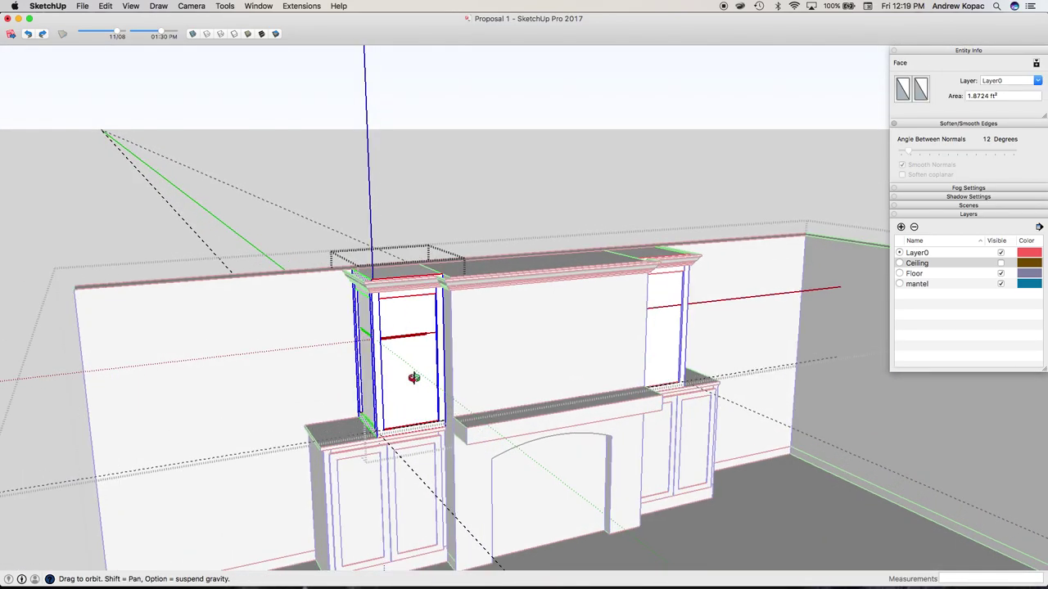
{"action": "middle_click_drag", "start_coordinate": [393, 331], "coordinate": [398, 380]}
{"action": "key", "text": "space"}
{"action": "key", "text": "Escape"}
{"action": "scroll", "coordinate": [414, 427], "scroll_direction": "up", "scroll_amount": 5}
{"action": "scroll", "coordinate": [391, 353], "scroll_direction": "up", "scroll_amount": 5}
{"action": "scroll", "coordinate": [415, 362], "scroll_direction": "down", "scroll_amount": 3}
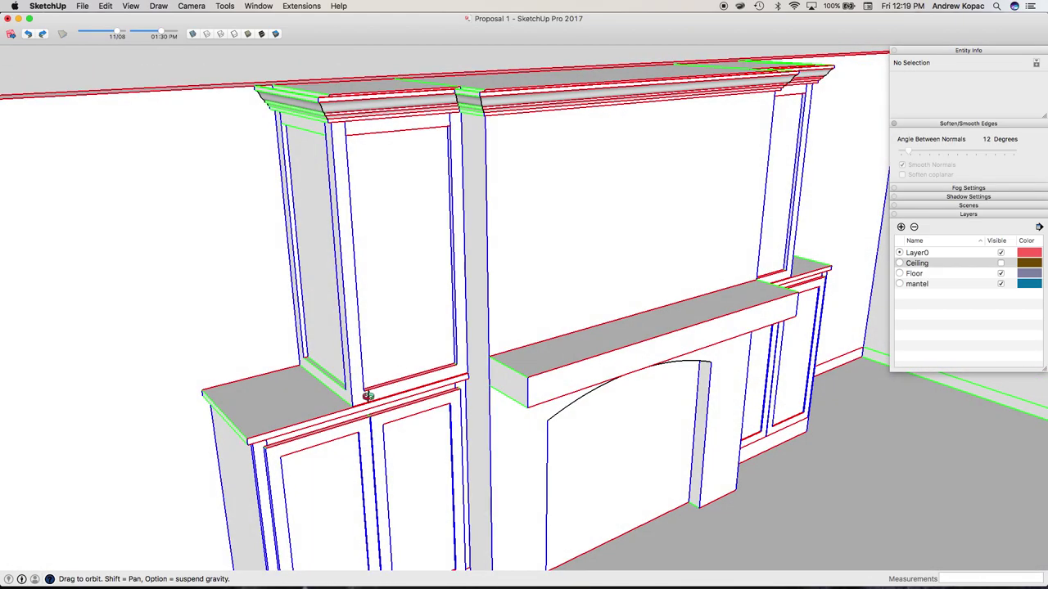
{"action": "scroll", "coordinate": [369, 396], "scroll_direction": "up", "scroll_amount": 3}
{"action": "middle_click_drag", "start_coordinate": [445, 330], "coordinate": [245, 344]}
{"action": "scroll", "coordinate": [409, 420], "scroll_direction": "down", "scroll_amount": 5}
{"action": "scroll", "coordinate": [178, 334], "scroll_direction": "up", "scroll_amount": 6}
{"action": "scroll", "coordinate": [176, 261], "scroll_direction": "down", "scroll_amount": 5}
{"action": "scroll", "coordinate": [365, 362], "scroll_direction": "up", "scroll_amount": 6}
{"action": "scroll", "coordinate": [336, 325], "scroll_direction": "down", "scroll_amount": 5}
{"action": "scroll", "coordinate": [459, 315], "scroll_direction": "up", "scroll_amount": 6}
{"action": "middle_click_drag", "start_coordinate": [484, 296], "coordinate": [428, 268]}
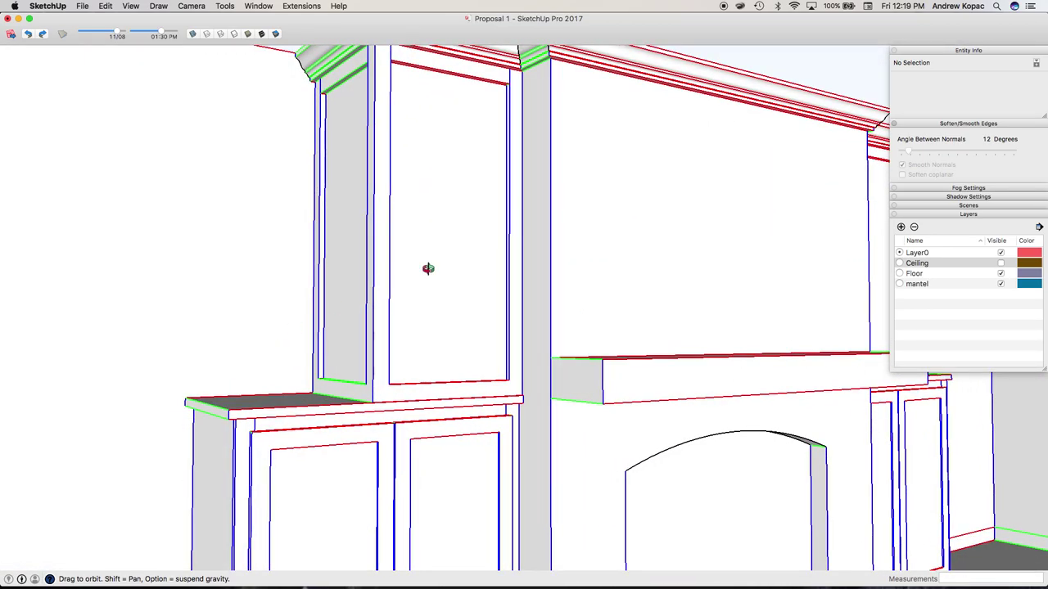
{"action": "scroll", "coordinate": [428, 268], "scroll_direction": "down", "scroll_amount": 5}
{"action": "middle_click_drag", "start_coordinate": [245, 355], "coordinate": [436, 288]}
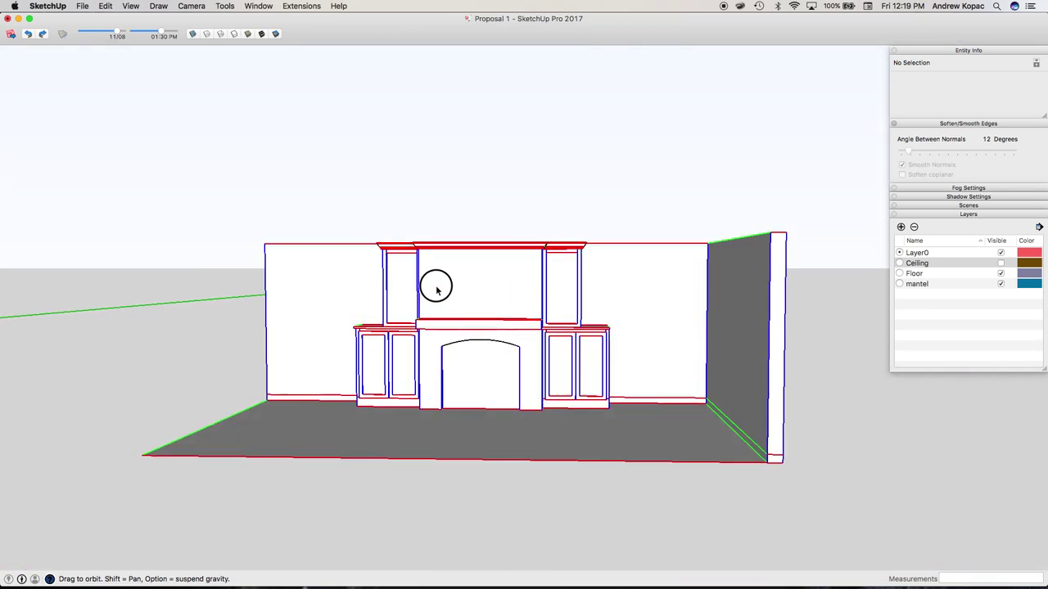
{"action": "scroll", "coordinate": [436, 288], "scroll_direction": "down", "scroll_amount": 8}
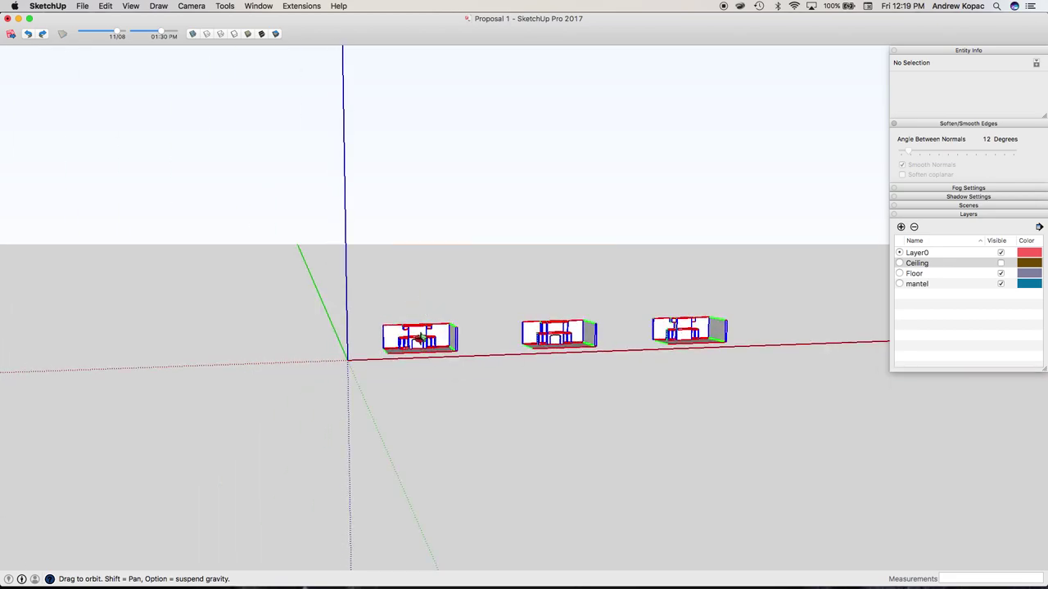
{"action": "scroll", "coordinate": [419, 337], "scroll_direction": "up", "scroll_amount": 10}
{"action": "scroll", "coordinate": [456, 339], "scroll_direction": "down", "scroll_amount": 3}
{"action": "scroll", "coordinate": [302, 267], "scroll_direction": "up", "scroll_amount": 2}
{"action": "scroll", "coordinate": [259, 244], "scroll_direction": "up", "scroll_amount": 6}
{"action": "middle_click_drag", "start_coordinate": [259, 244], "coordinate": [306, 289]}
{"action": "scroll", "coordinate": [401, 314], "scroll_direction": "down", "scroll_amount": 5}
{"action": "middle_click_drag", "start_coordinate": [400, 313], "coordinate": [439, 311]}
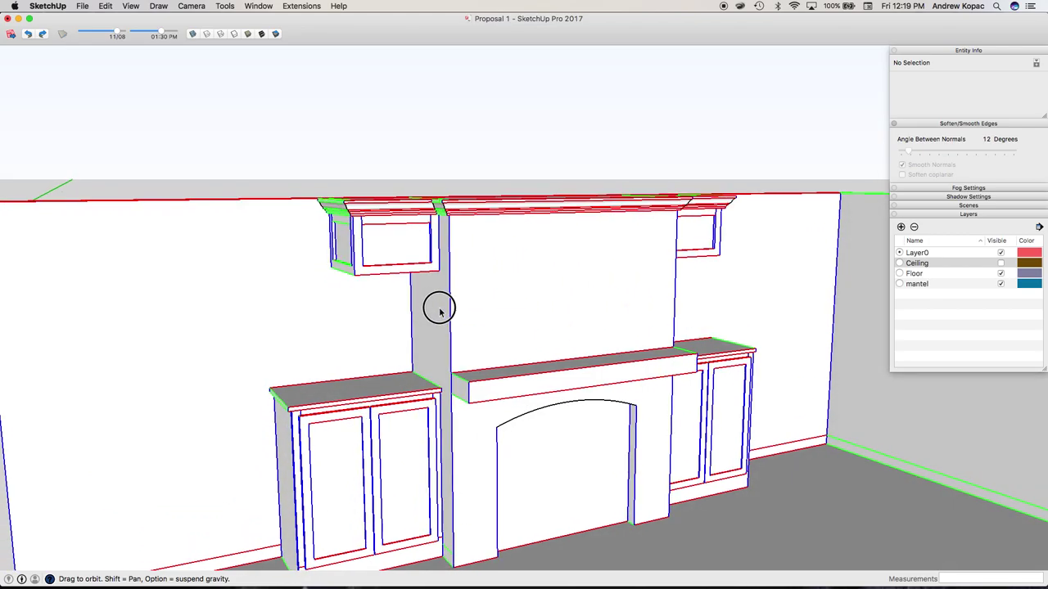
{"action": "scroll", "coordinate": [439, 310], "scroll_direction": "down", "scroll_amount": 8}
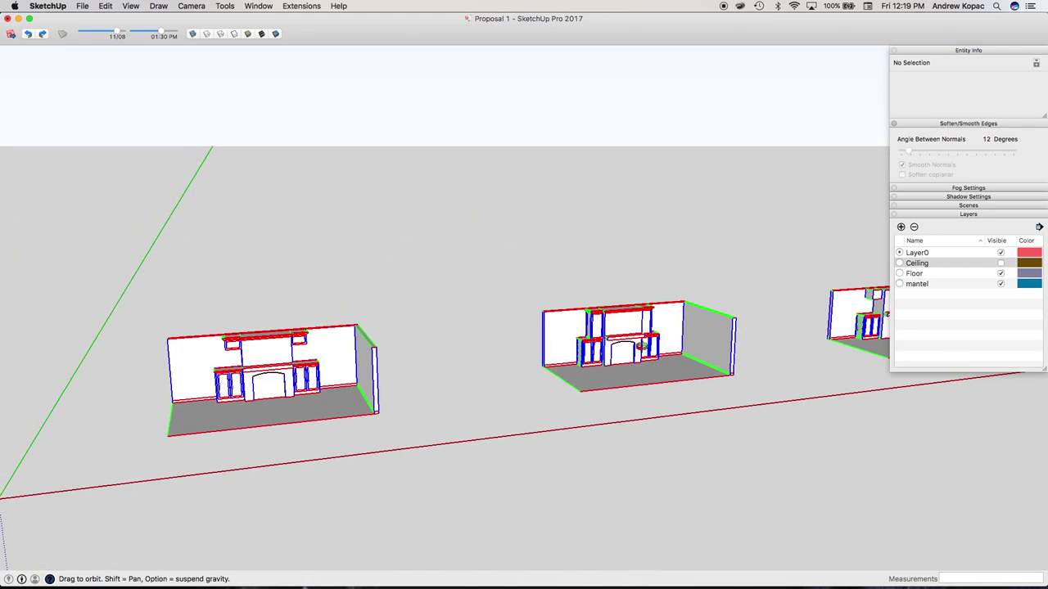
{"action": "scroll", "coordinate": [642, 346], "scroll_direction": "up", "scroll_amount": 8}
{"action": "scroll", "coordinate": [654, 355], "scroll_direction": "down", "scroll_amount": 1}
{"action": "scroll", "coordinate": [570, 363], "scroll_direction": "down", "scroll_amount": 6}
{"action": "scroll", "coordinate": [571, 363], "scroll_direction": "up", "scroll_amount": 10}
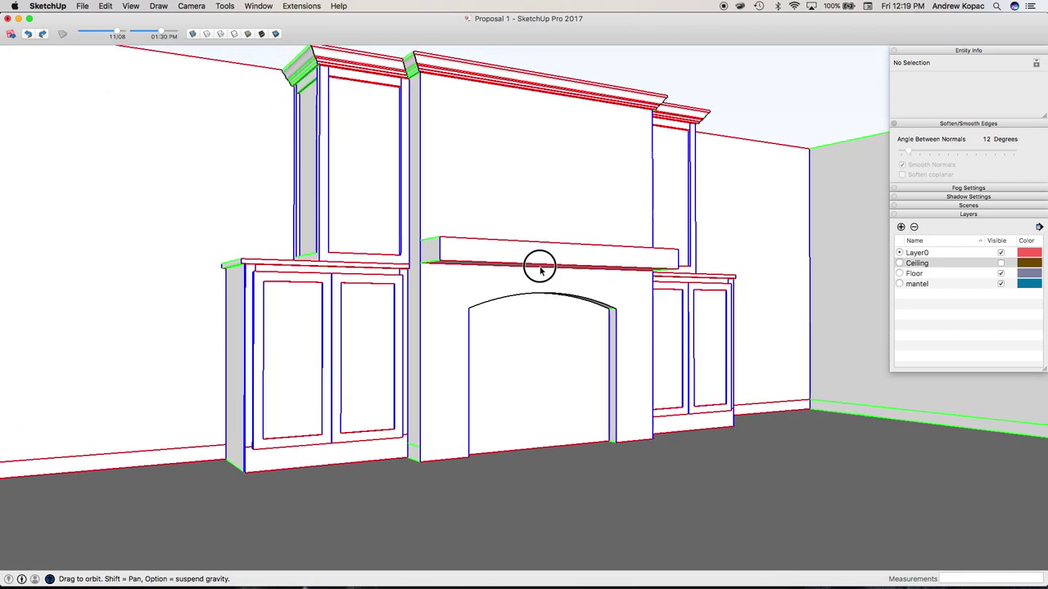
{"action": "scroll", "coordinate": [537, 294], "scroll_direction": "down", "scroll_amount": 4}
{"action": "scroll", "coordinate": [387, 369], "scroll_direction": "up", "scroll_amount": 8}
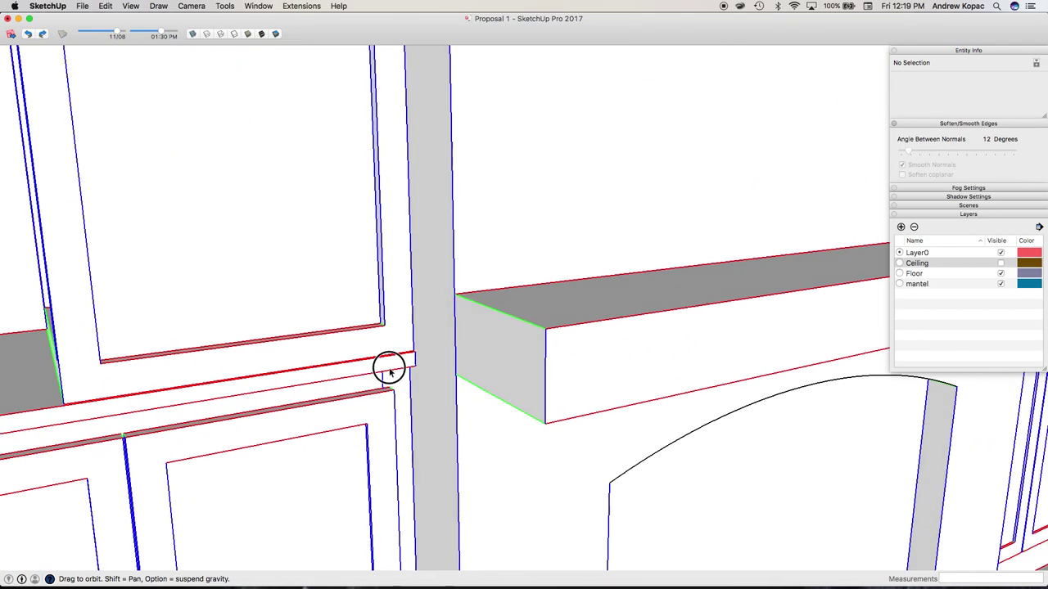
{"action": "middle_click_drag", "start_coordinate": [388, 369], "coordinate": [132, 447]}
{"action": "scroll", "coordinate": [159, 449], "scroll_direction": "up", "scroll_amount": 5}
{"action": "left_click_drag", "start_coordinate": [234, 433], "coordinate": [220, 460]}
{"action": "scroll", "coordinate": [451, 212], "scroll_direction": "down", "scroll_amount": 6}
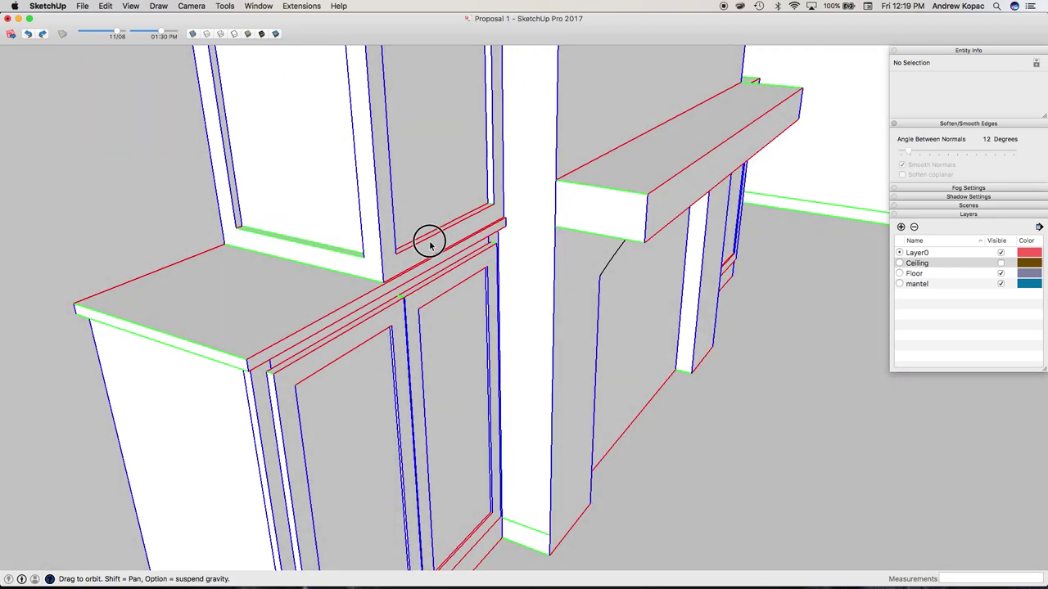
{"action": "middle_click_drag", "start_coordinate": [428, 241], "coordinate": [610, 357]}
{"action": "scroll", "coordinate": [509, 228], "scroll_direction": "down", "scroll_amount": 10}
{"action": "middle_click_drag", "start_coordinate": [504, 227], "coordinate": [480, 237]}
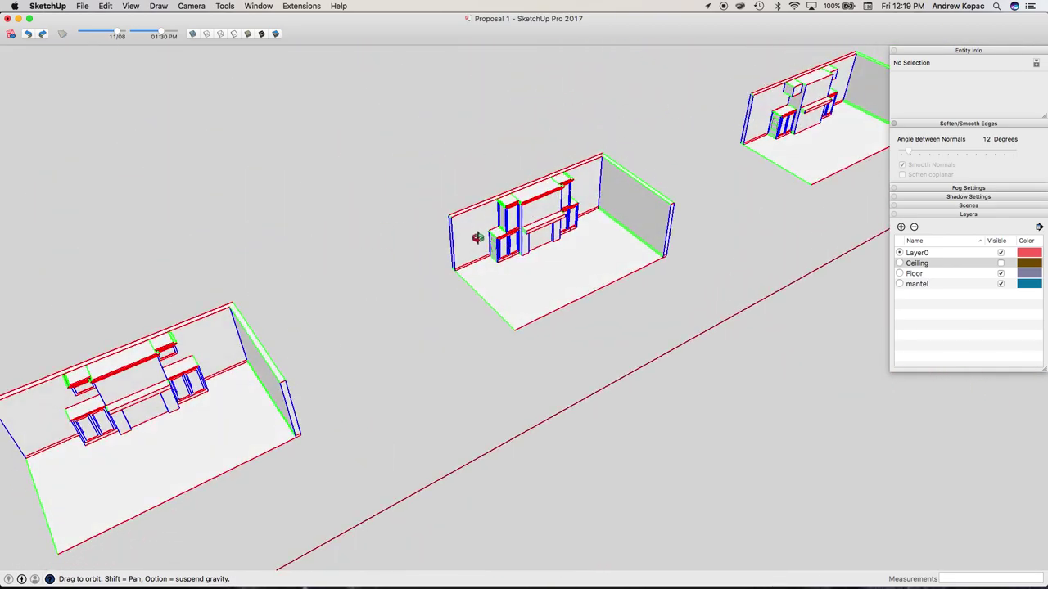
{"action": "scroll", "coordinate": [483, 233], "scroll_direction": "up", "scroll_amount": 10}
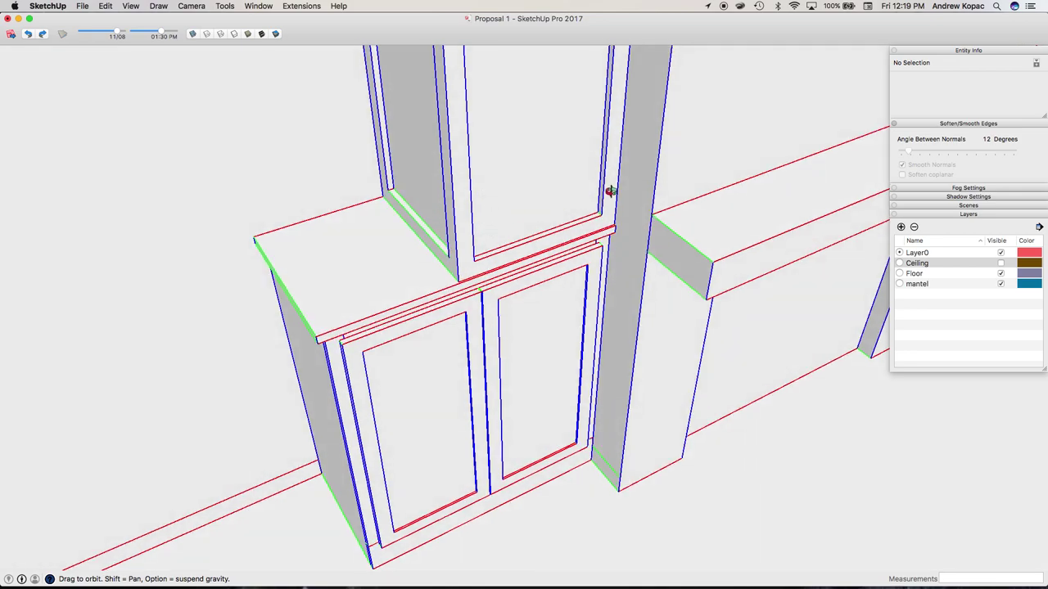
{"action": "scroll", "coordinate": [516, 231], "scroll_direction": "down", "scroll_amount": 6}
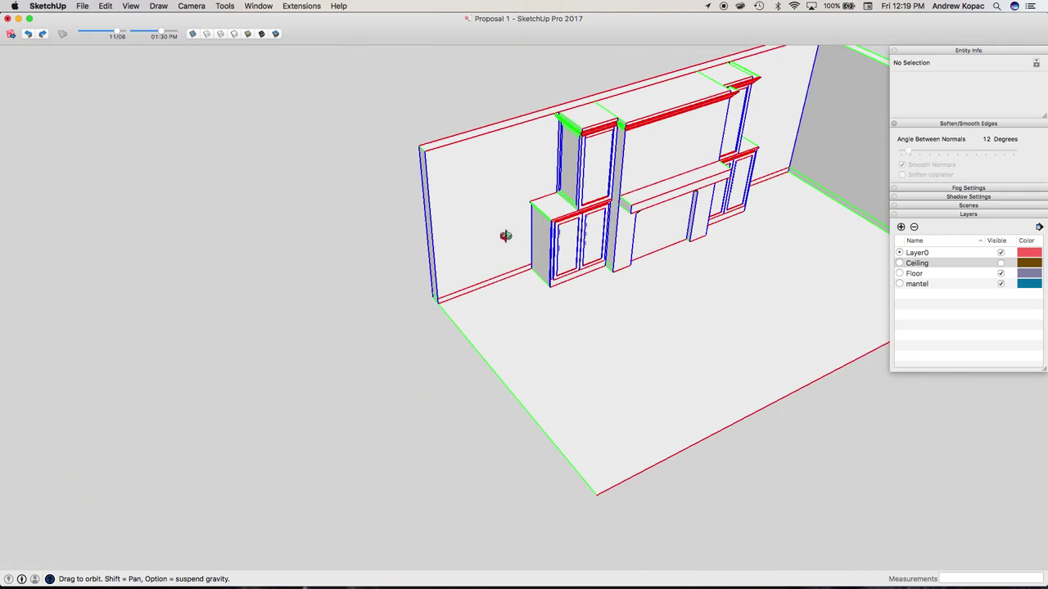
{"action": "right_click", "coordinate": [559, 220]}
{"action": "scroll", "coordinate": [605, 176], "scroll_direction": "down", "scroll_amount": 8}
{"action": "scroll", "coordinate": [283, 307], "scroll_direction": "up", "scroll_amount": 10}
{"action": "left_click_drag", "start_coordinate": [278, 298], "coordinate": [363, 354]}
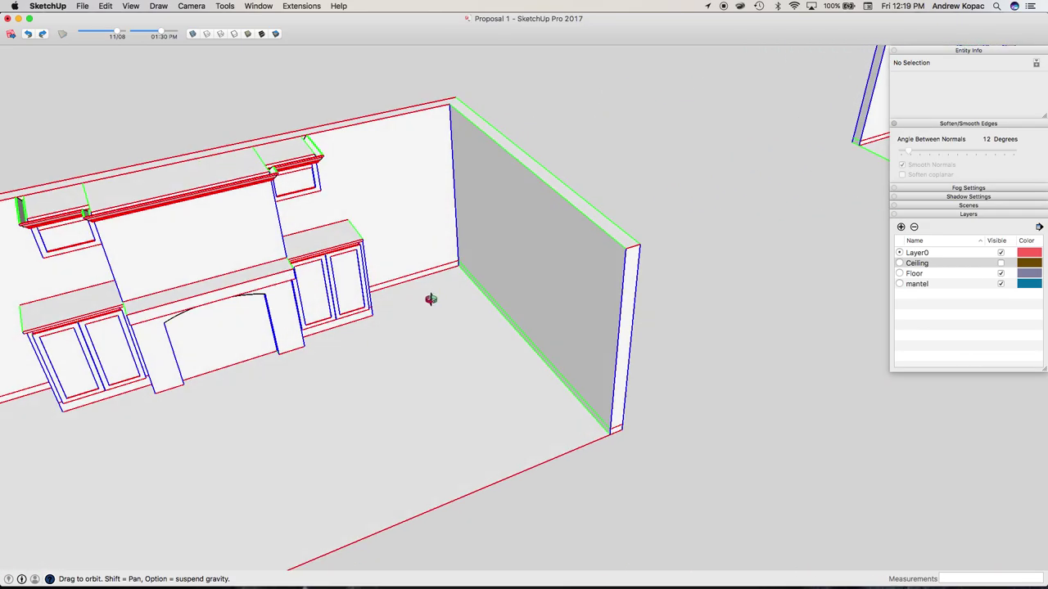
{"action": "key", "text": "ctrl+Up"}
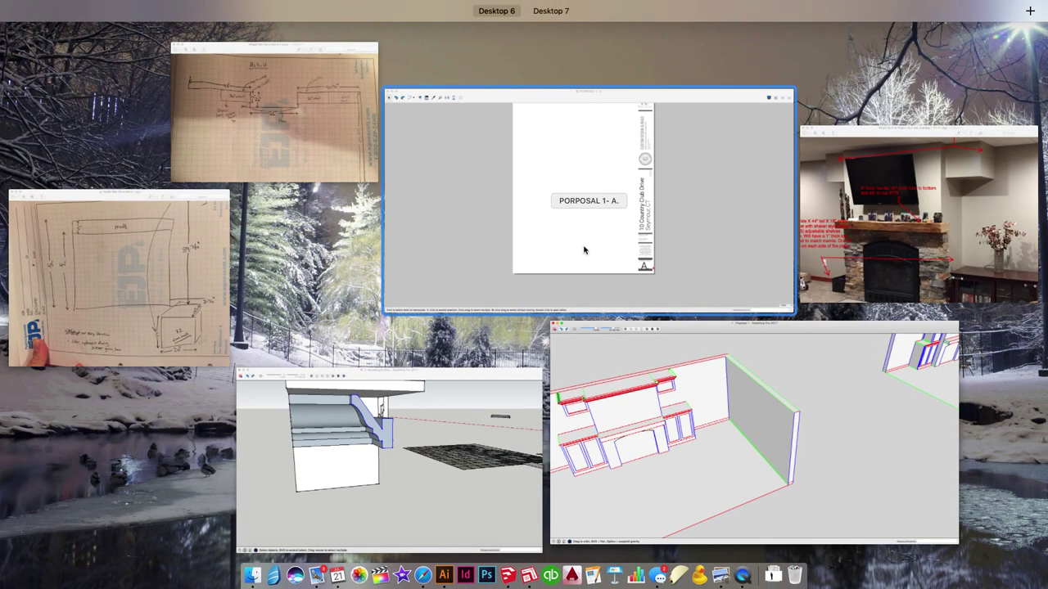
{"action": "left_click", "coordinate": [644, 486]}
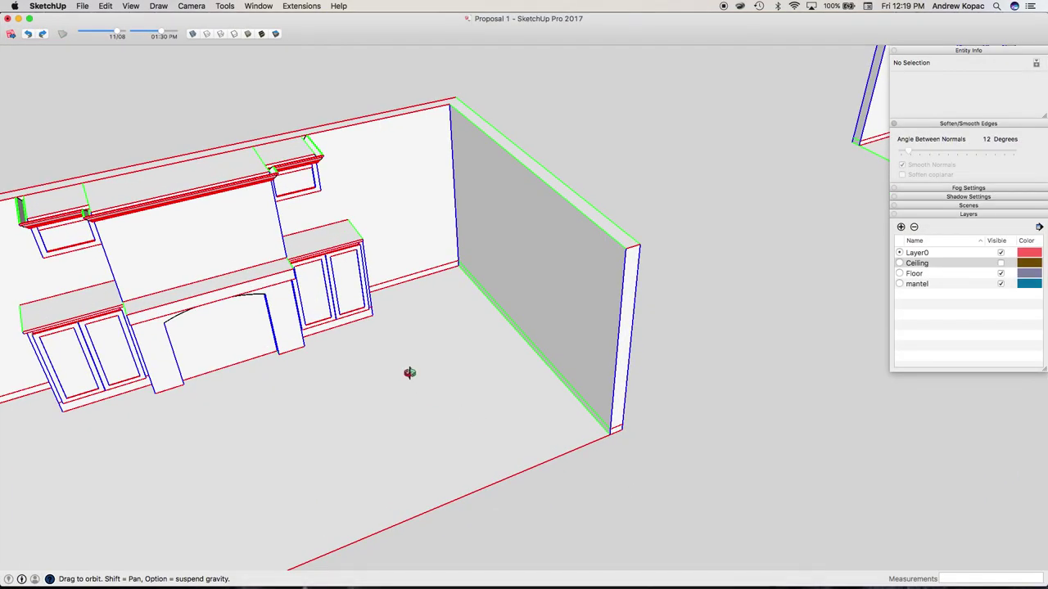
{"action": "middle_click_drag", "start_coordinate": [410, 373], "coordinate": [489, 327]}
{"action": "scroll", "coordinate": [525, 300], "scroll_direction": "down", "scroll_amount": 6}
{"action": "left_click_drag", "start_coordinate": [524, 298], "coordinate": [521, 269]}
{"action": "scroll", "coordinate": [378, 305], "scroll_direction": "up", "scroll_amount": 8}
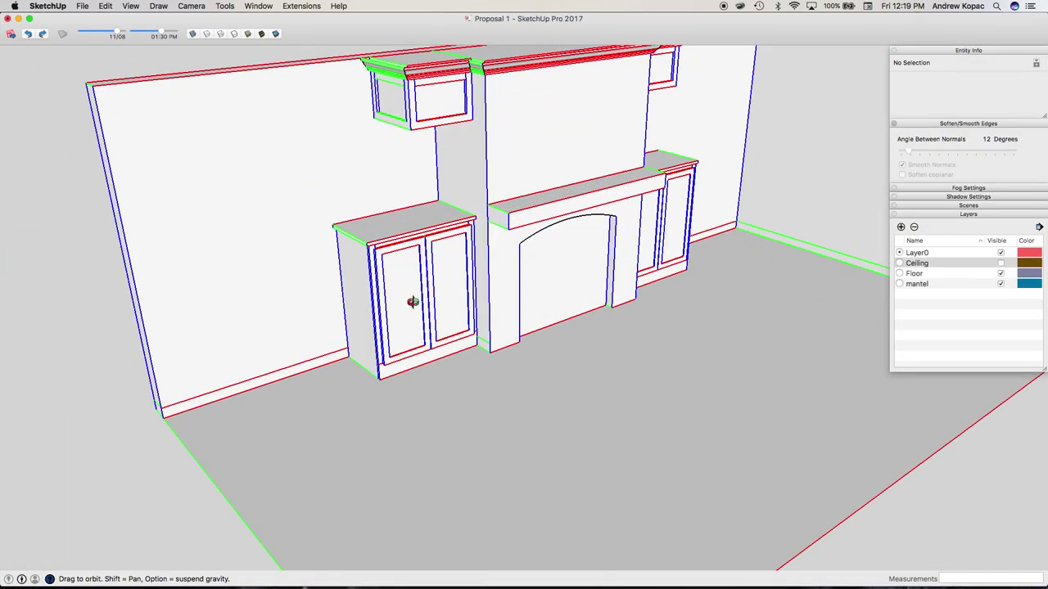
{"action": "scroll", "coordinate": [405, 294], "scroll_direction": "up", "scroll_amount": 5}
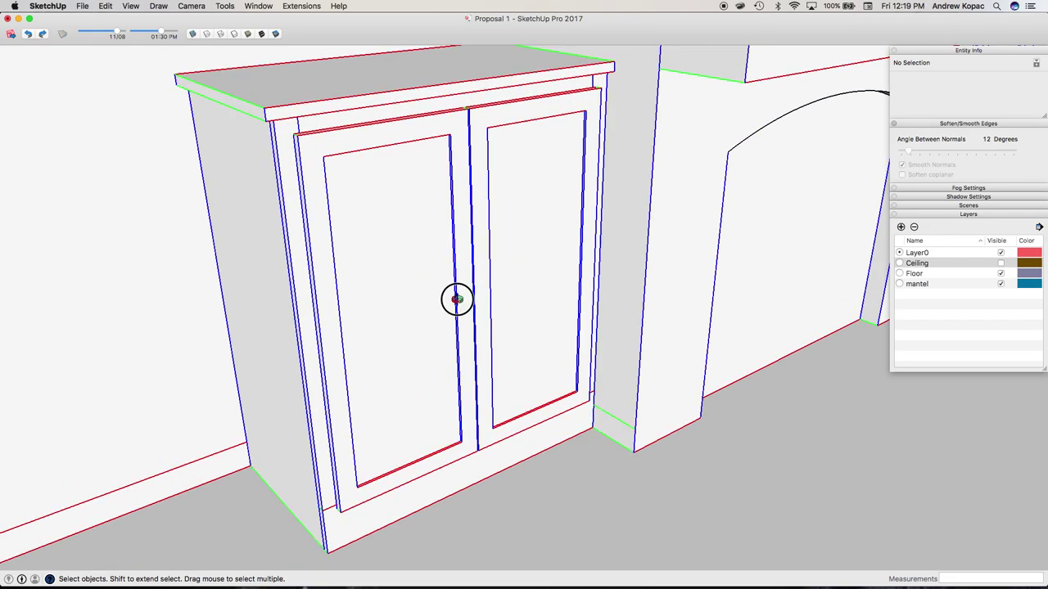
{"action": "double_click", "coordinate": [458, 303]}
{"action": "left_click", "coordinate": [458, 302]}
{"action": "key", "text": "Delete"}
{"action": "middle_click_drag", "start_coordinate": [455, 297], "coordinate": [131, 303]}
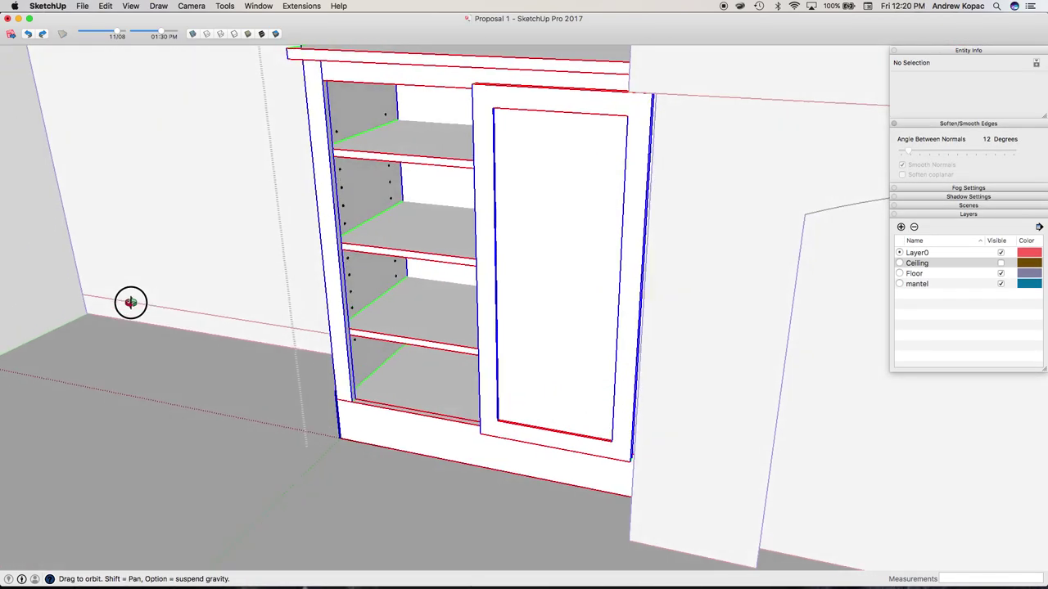
{"action": "key", "text": "super+z"}
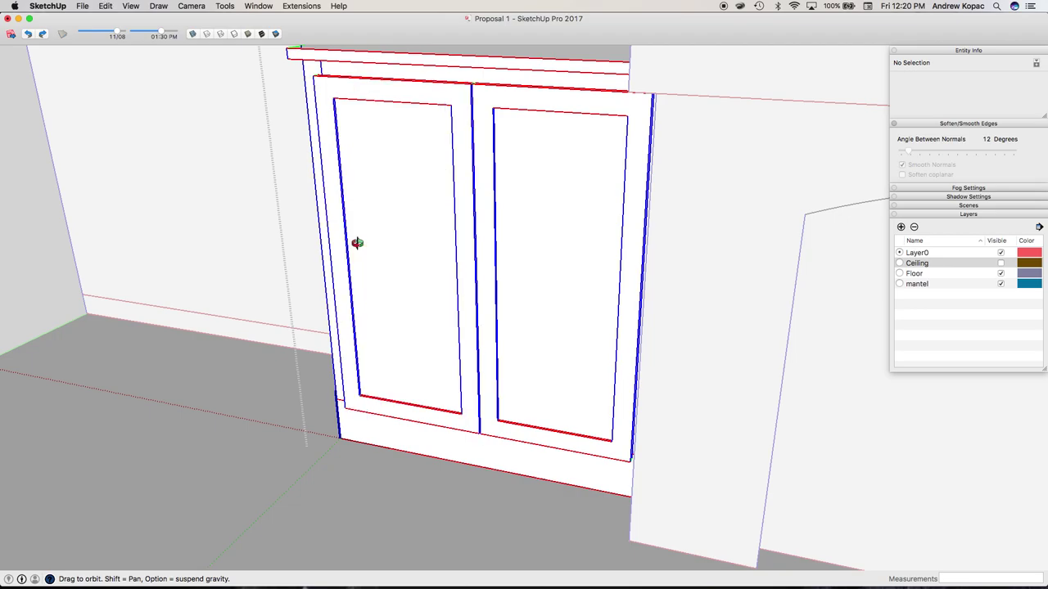
{"action": "middle_click_drag", "start_coordinate": [390, 215], "coordinate": [474, 311]}
{"action": "scroll", "coordinate": [321, 306], "scroll_direction": "down", "scroll_amount": 10}
{"action": "key", "text": "Escape"}
{"action": "key", "text": "Escape"}
{"action": "scroll", "coordinate": [415, 336], "scroll_direction": "down", "scroll_amount": 4}
{"action": "key", "text": "super+s"}
{"action": "key", "text": "ctrl+Up"}
{"action": "left_click", "coordinate": [860, 180]}
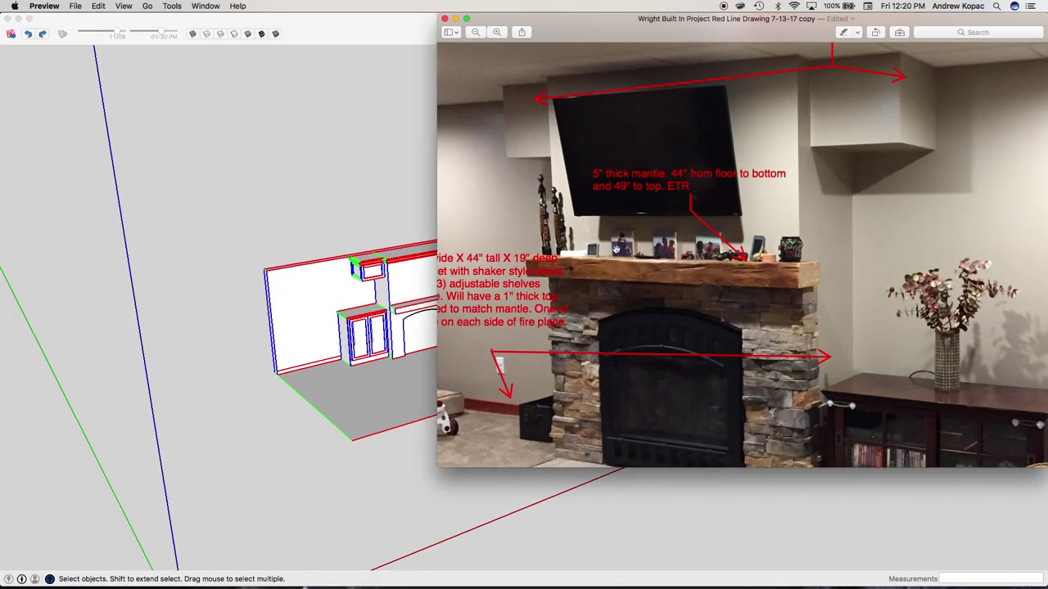
{"action": "scroll", "coordinate": [673, 230], "scroll_direction": "down", "scroll_amount": 5}
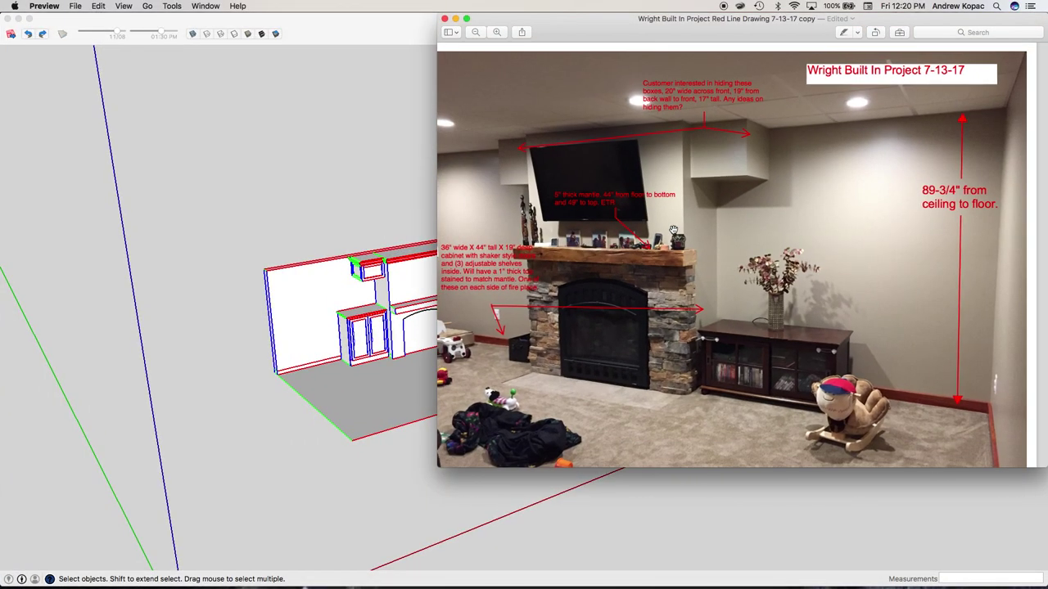
{"action": "scroll", "coordinate": [775, 70], "scroll_direction": "up", "scroll_amount": 5}
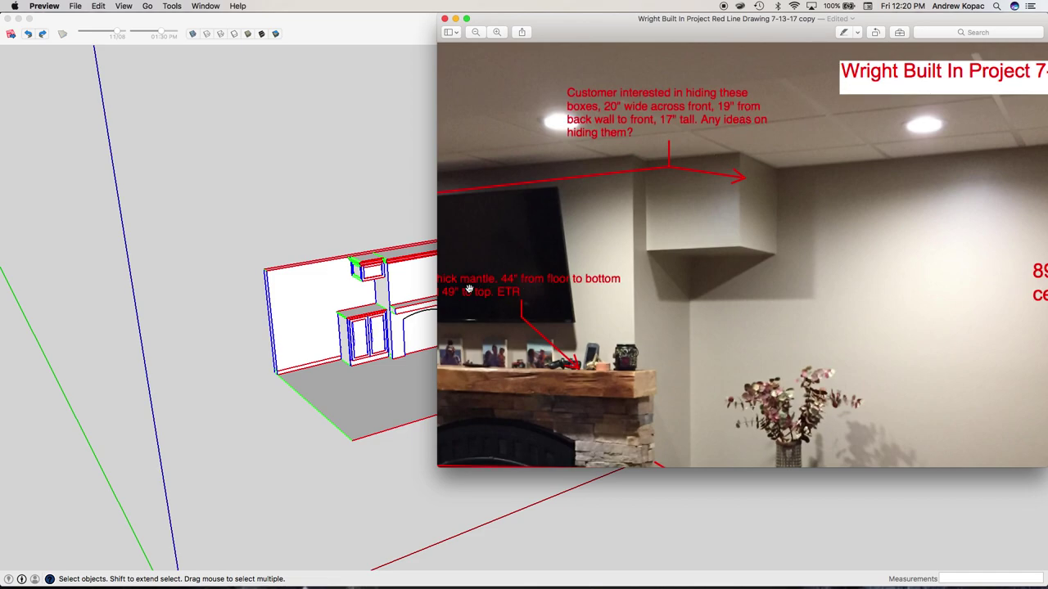
{"action": "scroll", "coordinate": [545, 312], "scroll_direction": "right", "scroll_amount": 5}
{"action": "scroll", "coordinate": [710, 319], "scroll_direction": "down", "scroll_amount": 3}
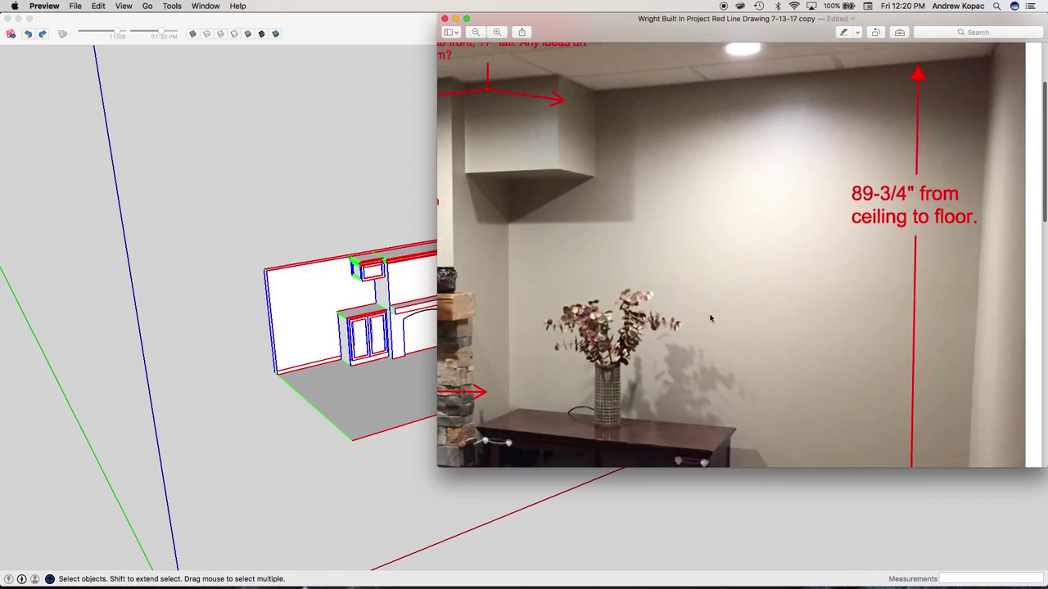
{"action": "scroll", "coordinate": [710, 318], "scroll_direction": "down", "scroll_amount": 5}
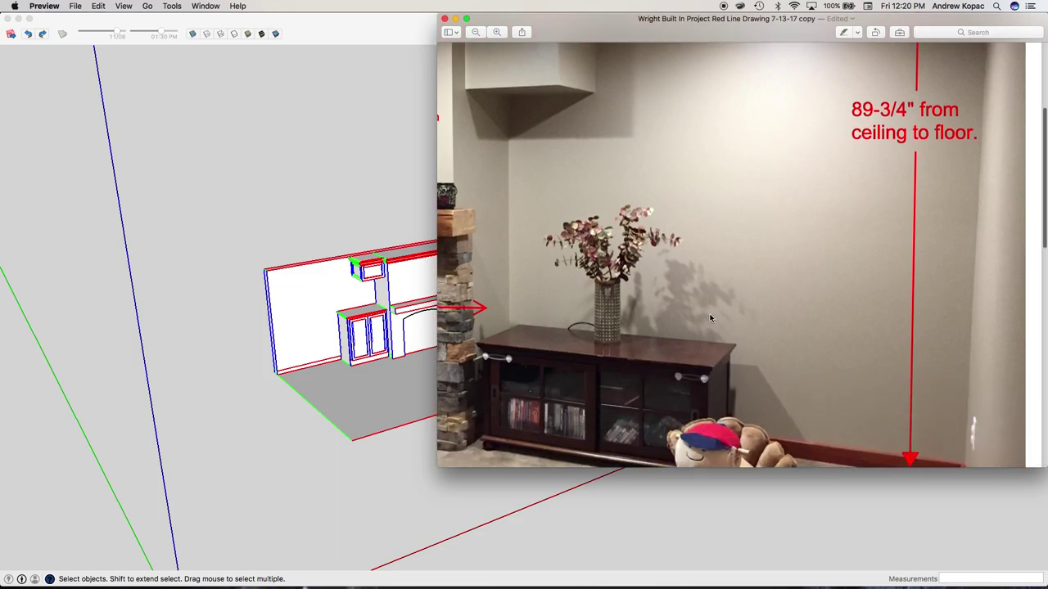
{"action": "scroll", "coordinate": [710, 357], "scroll_direction": "down", "scroll_amount": 2}
{"action": "scroll", "coordinate": [710, 358], "scroll_direction": "down", "scroll_amount": 6}
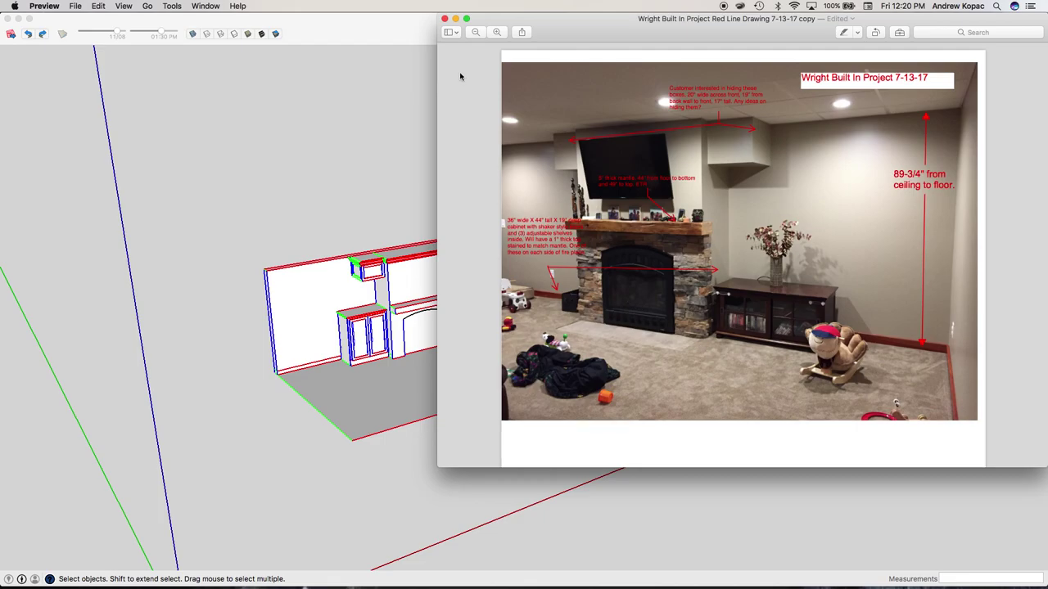
{"action": "key", "text": "ctrl+Up"}
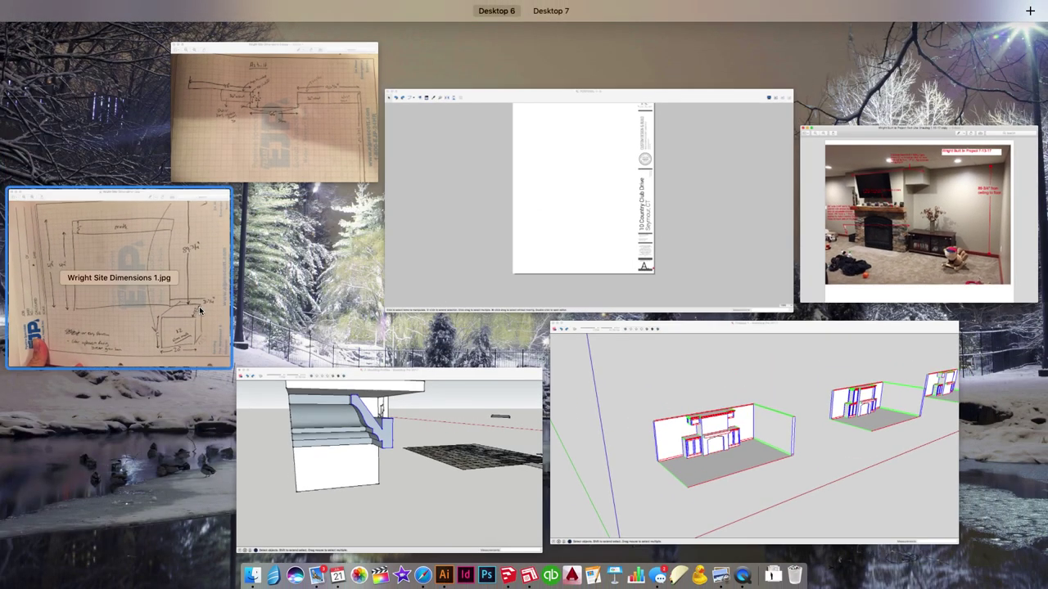
{"action": "left_click", "coordinate": [265, 172]}
{"action": "key", "text": "ctrl+Up"}
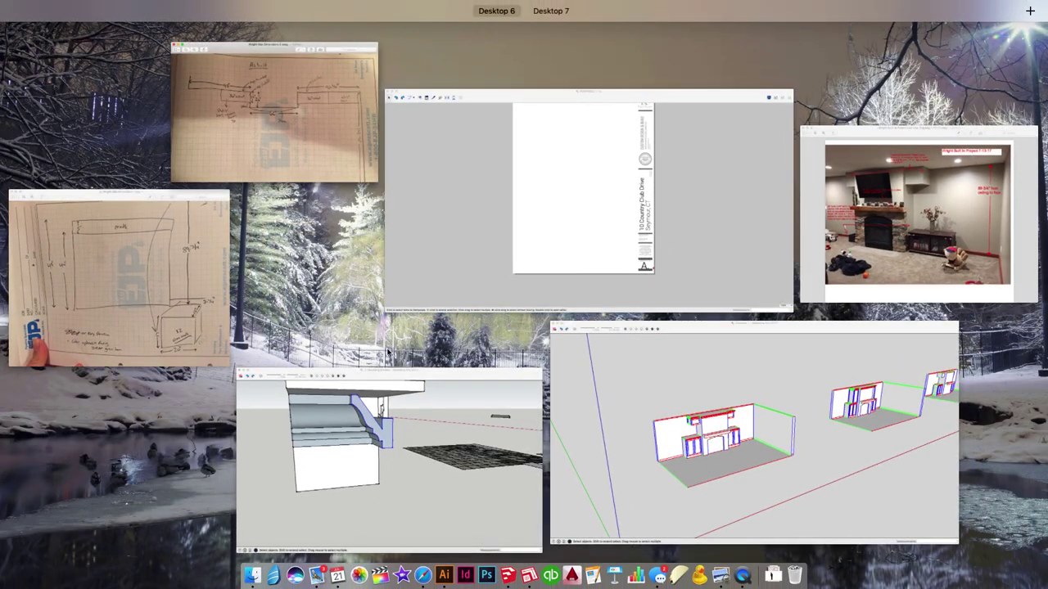
{"action": "left_click", "coordinate": [859, 232]}
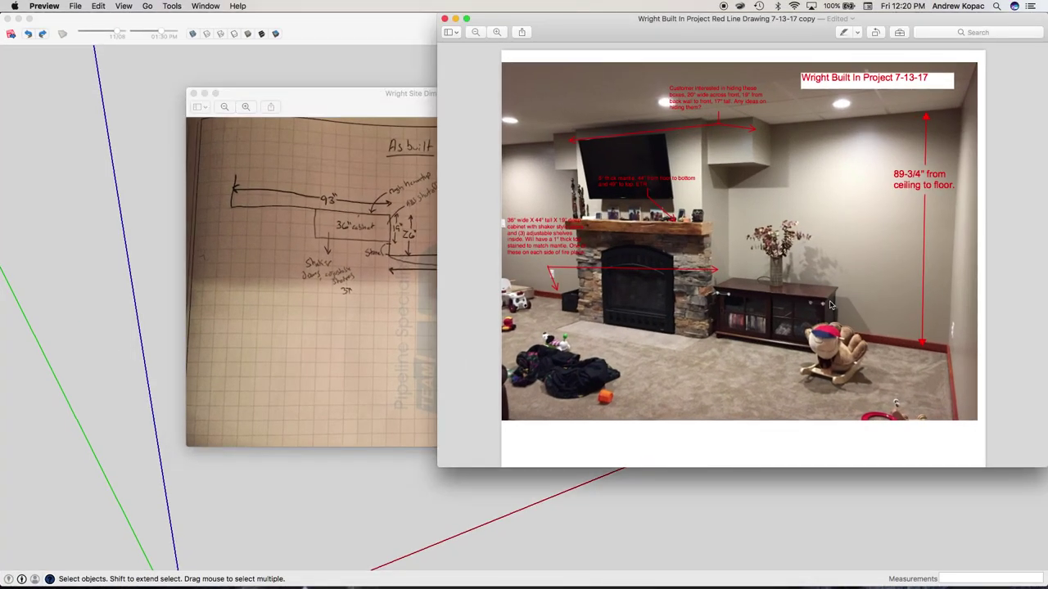
{"action": "left_click", "coordinate": [690, 565]}
{"action": "scroll", "coordinate": [489, 333], "scroll_direction": "down", "scroll_amount": 6}
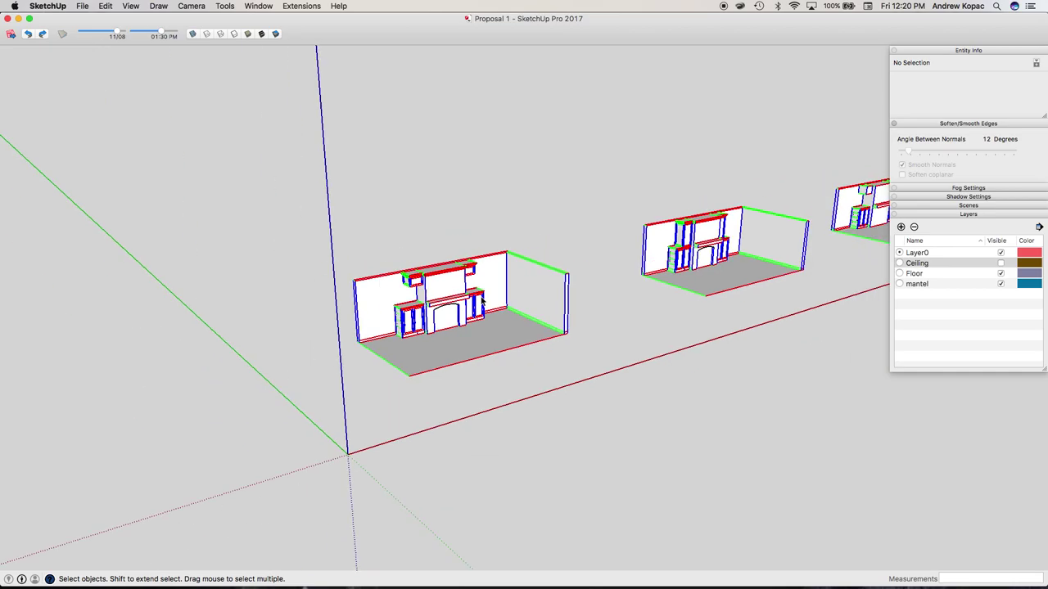
Move the floating Podium toolbar up the left edge and launch the Podium Browser from it
{"action": "scroll", "coordinate": [486, 327], "scroll_direction": "up", "scroll_amount": 6}
{"action": "middle_click_drag", "start_coordinate": [487, 327], "coordinate": [379, 391]}
{"action": "scroll", "coordinate": [245, 356], "scroll_direction": "up", "scroll_amount": 8}
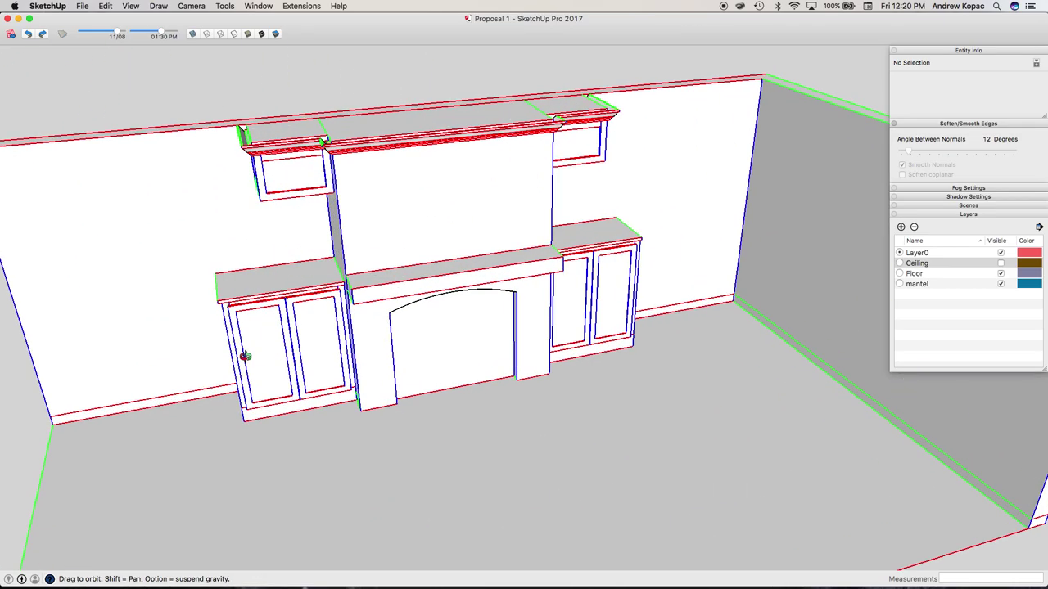
{"action": "scroll", "coordinate": [441, 308], "scroll_direction": "down", "scroll_amount": 3}
{"action": "scroll", "coordinate": [416, 327], "scroll_direction": "up", "scroll_amount": 4}
{"action": "scroll", "coordinate": [415, 323], "scroll_direction": "up", "scroll_amount": 2}
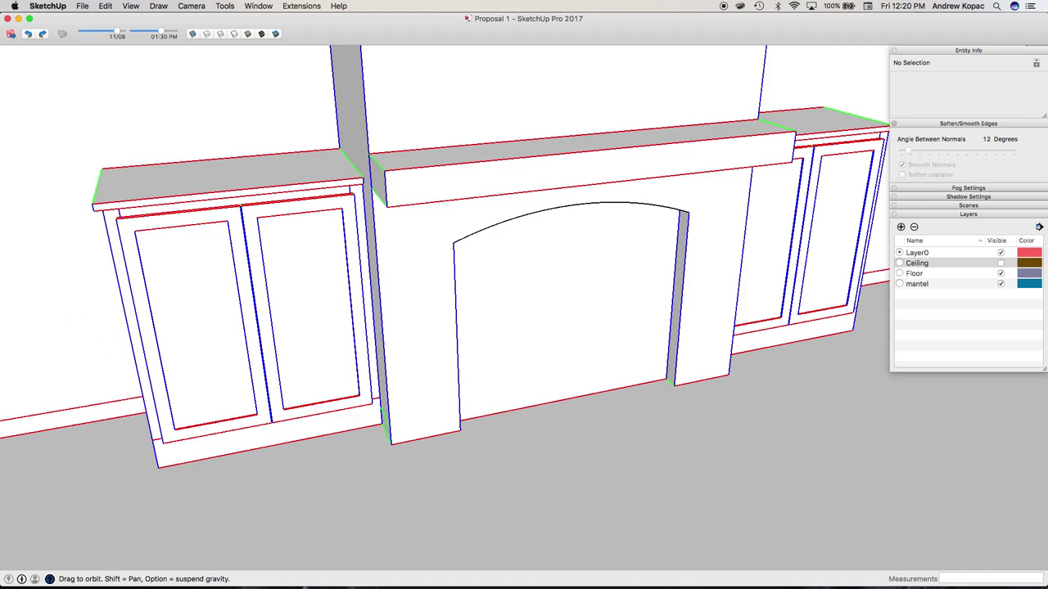
{"action": "left_click_drag", "start_coordinate": [0, 407], "coordinate": [33, 73]}
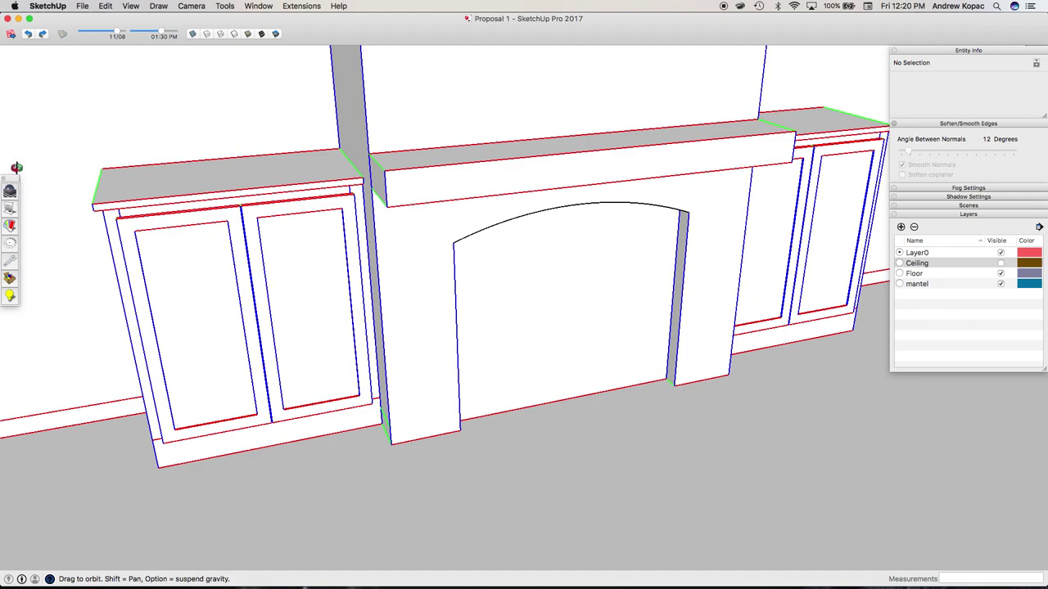
{"action": "left_click_drag", "start_coordinate": [16, 181], "coordinate": [16, 80]}
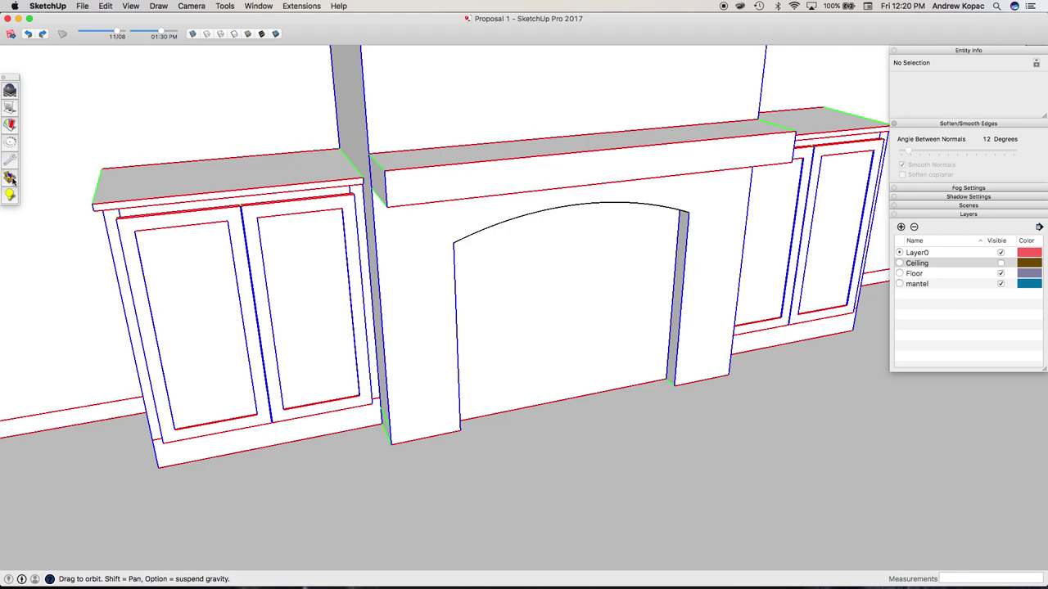
{"action": "left_click", "coordinate": [11, 179]}
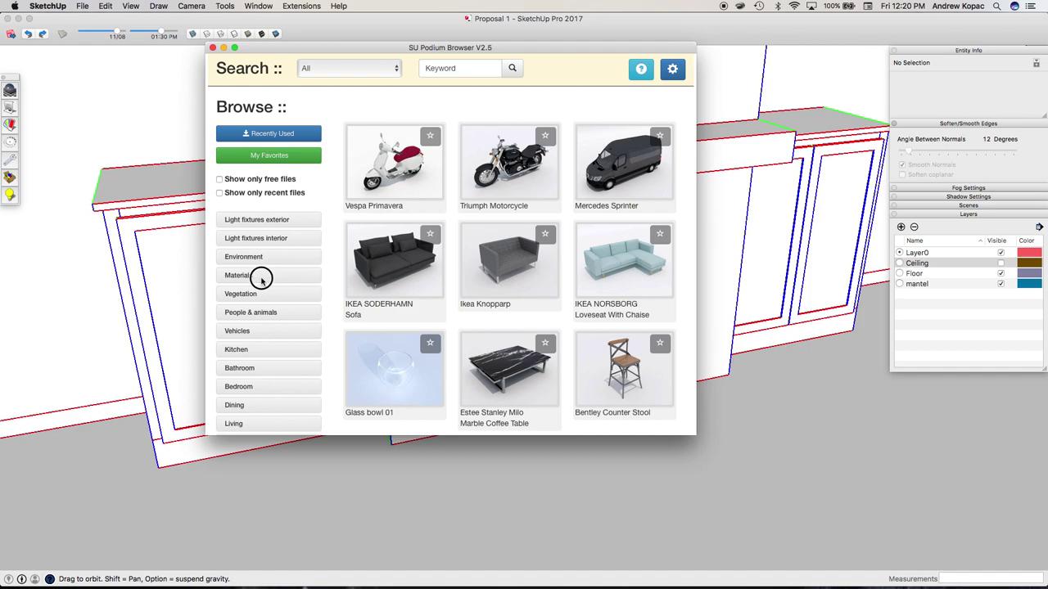
Expand Podium's Materials categories and show the Carpet materials
{"action": "left_click", "coordinate": [245, 277]}
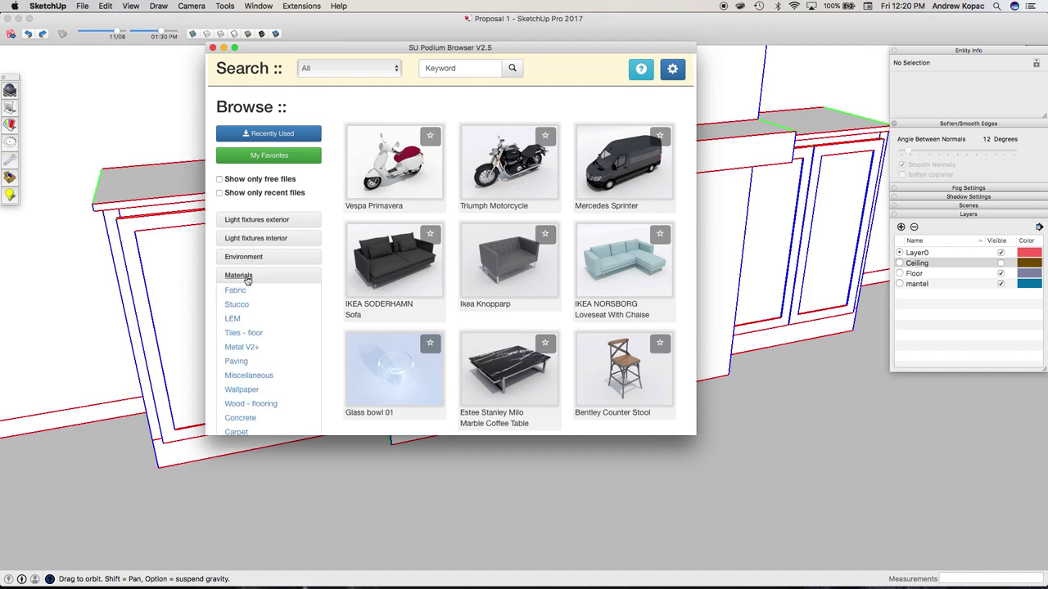
{"action": "scroll", "coordinate": [273, 311], "scroll_direction": "down", "scroll_amount": 1}
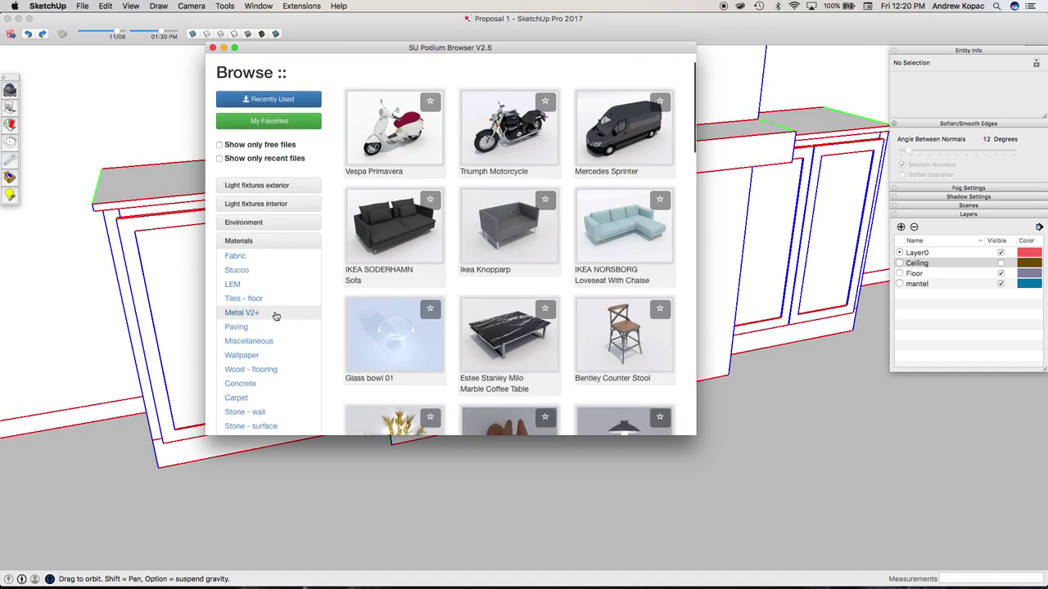
{"action": "left_click", "coordinate": [253, 370]}
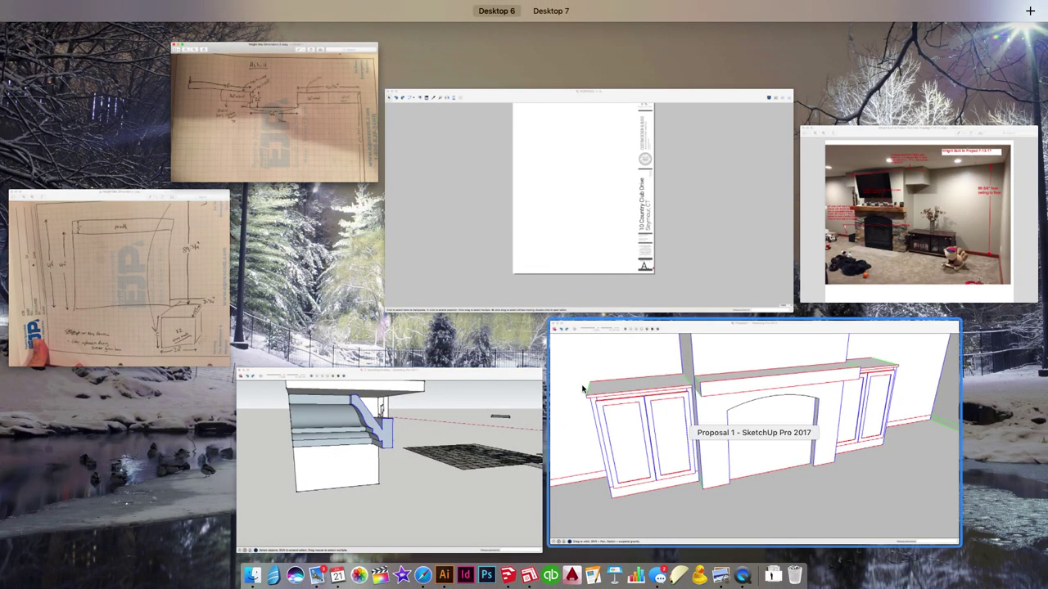
{"action": "left_click", "coordinate": [616, 394]}
{"action": "scroll", "coordinate": [256, 341], "scroll_direction": "down", "scroll_amount": 3}
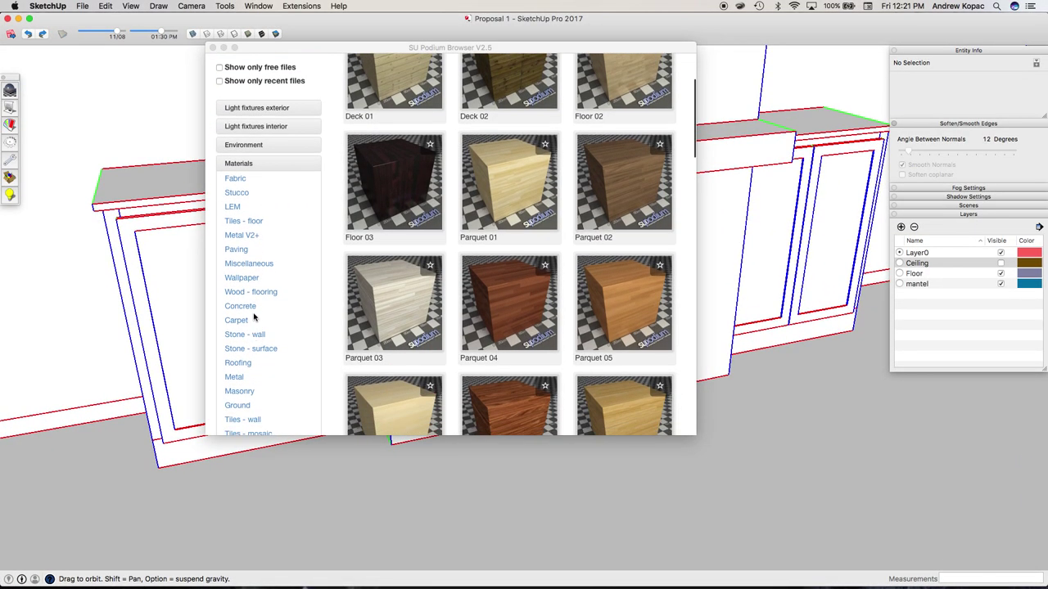
{"action": "left_click", "coordinate": [242, 320]}
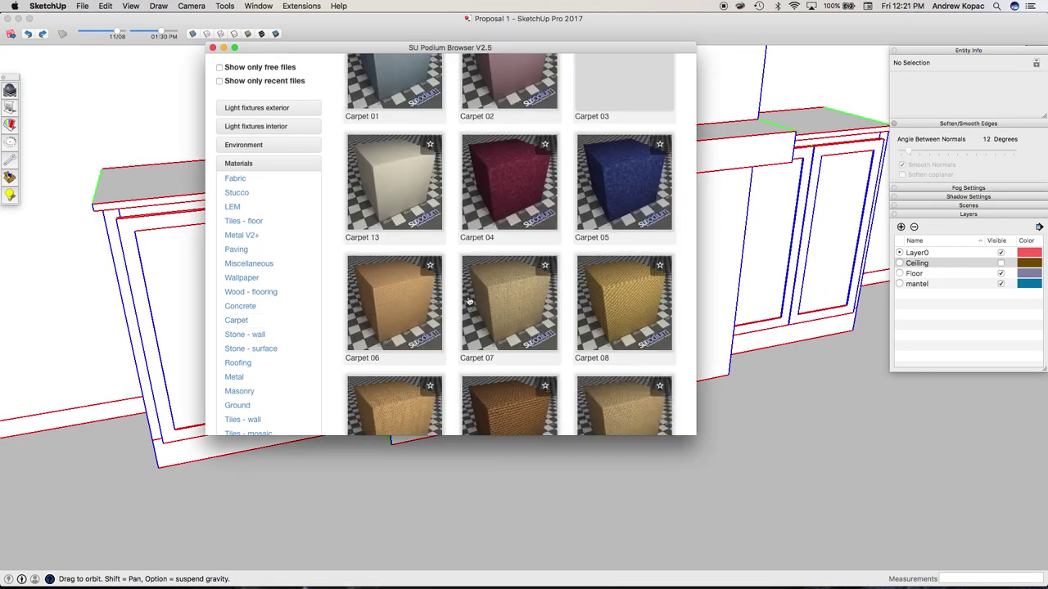
Load the Carpet 13 sample and place its box on the Proposal 1 floor
{"action": "left_click", "coordinate": [413, 210]}
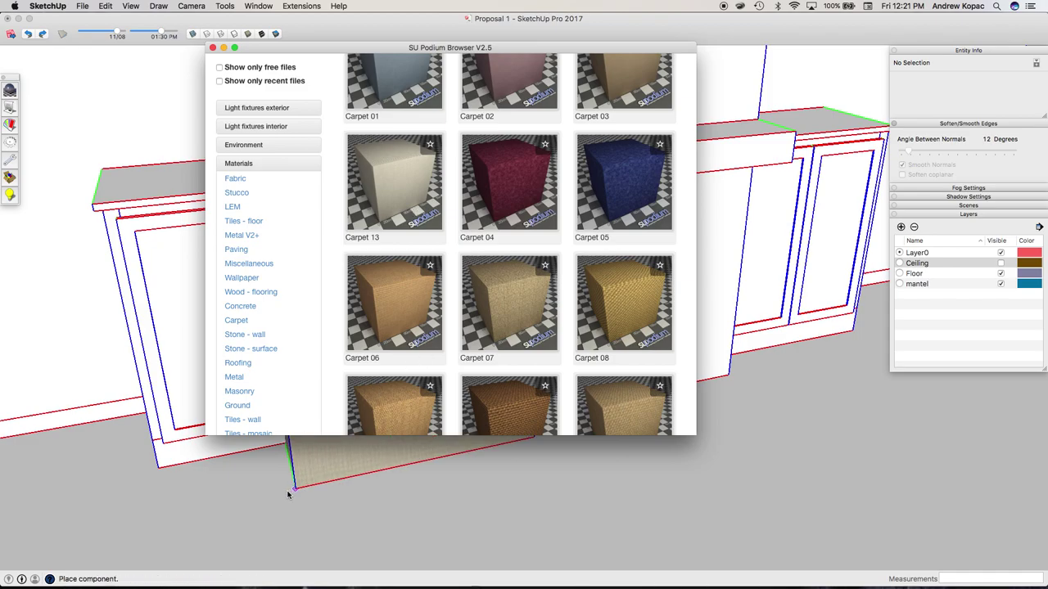
{"action": "left_click", "coordinate": [263, 519]}
{"action": "key", "text": "ctrl+Up"}
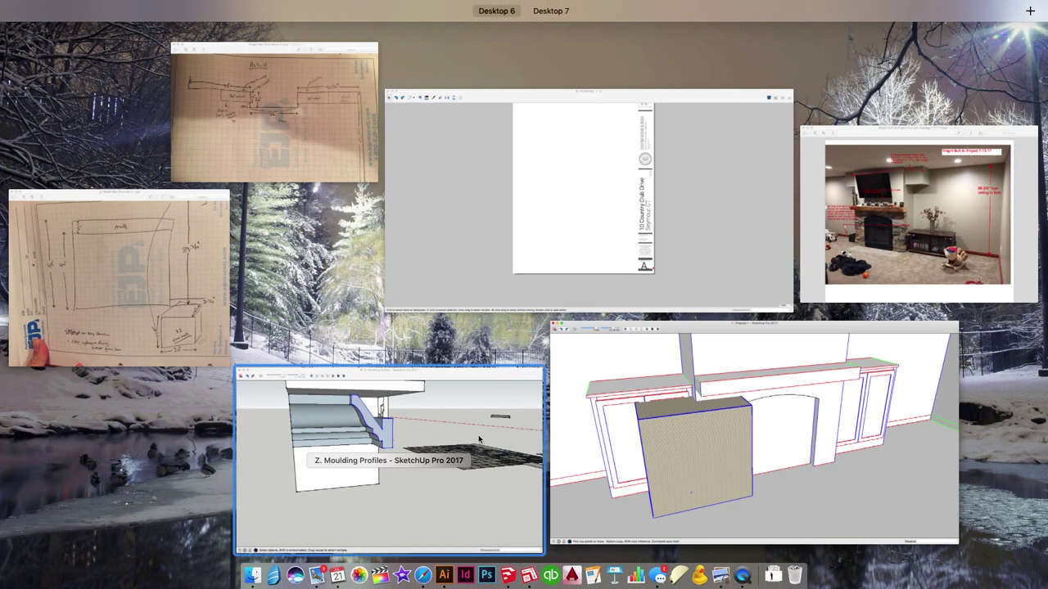
{"action": "left_click", "coordinate": [601, 457]}
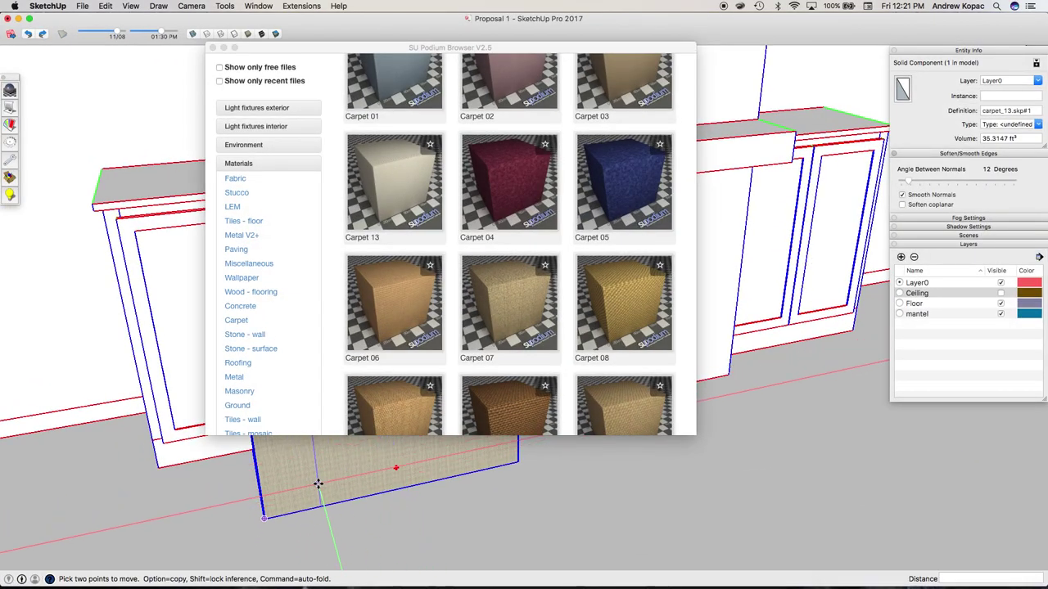
{"action": "scroll", "coordinate": [117, 362], "scroll_direction": "down", "scroll_amount": 6}
{"action": "scroll", "coordinate": [155, 392], "scroll_direction": "up", "scroll_amount": 5}
{"action": "left_click", "coordinate": [112, 398]}
Inside the floor group, paint the floor face with the Carpet 13 texture
{"action": "key", "text": "space"}
{"action": "double_click", "coordinate": [77, 447]}
{"action": "left_click", "coordinate": [104, 447]}
{"action": "left_click", "coordinate": [103, 445]}
{"action": "key", "text": "b"}
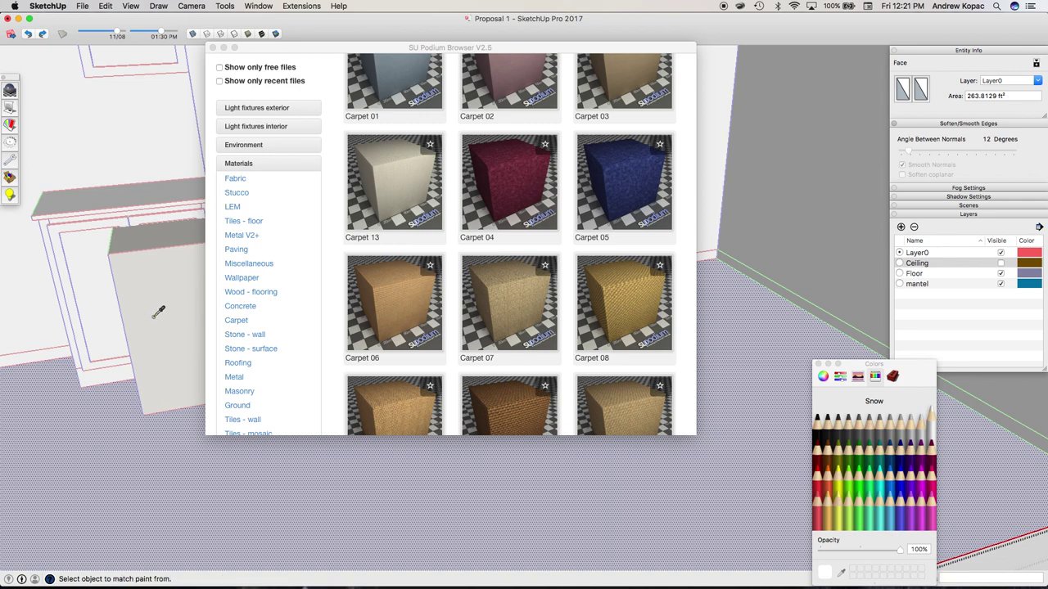
{"action": "left_click", "coordinate": [120, 416]}
{"action": "key", "text": "space"}
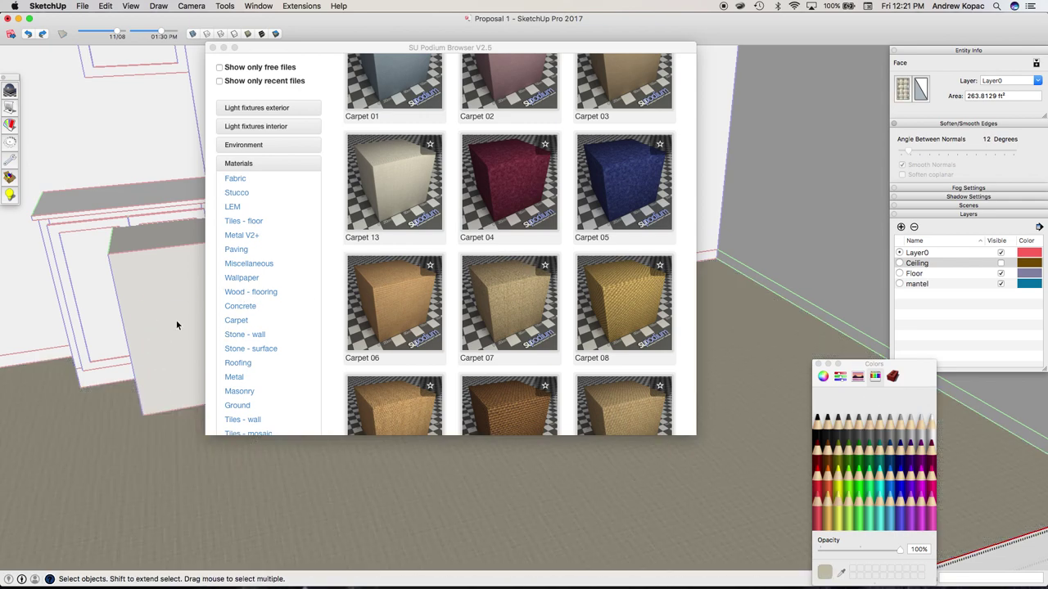
{"action": "left_click", "coordinate": [176, 320]}
Delete the carpet sample box, glance at the fireplace photo, and return to the model
{"action": "left_click", "coordinate": [162, 318]}
{"action": "key", "text": "Delete"}
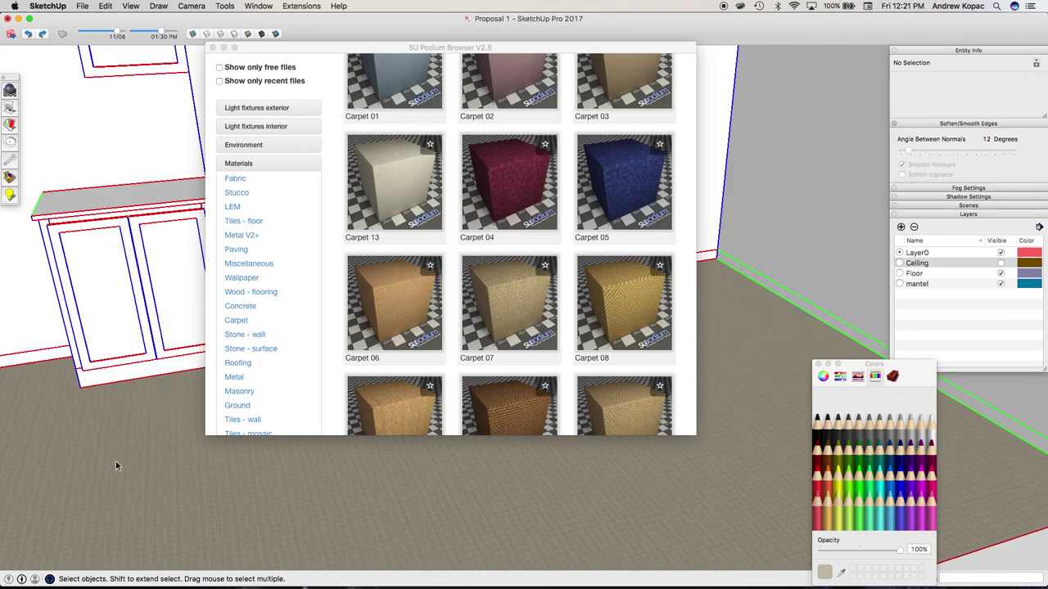
{"action": "left_click", "coordinate": [118, 453]}
{"action": "key", "text": "ctrl+Up"}
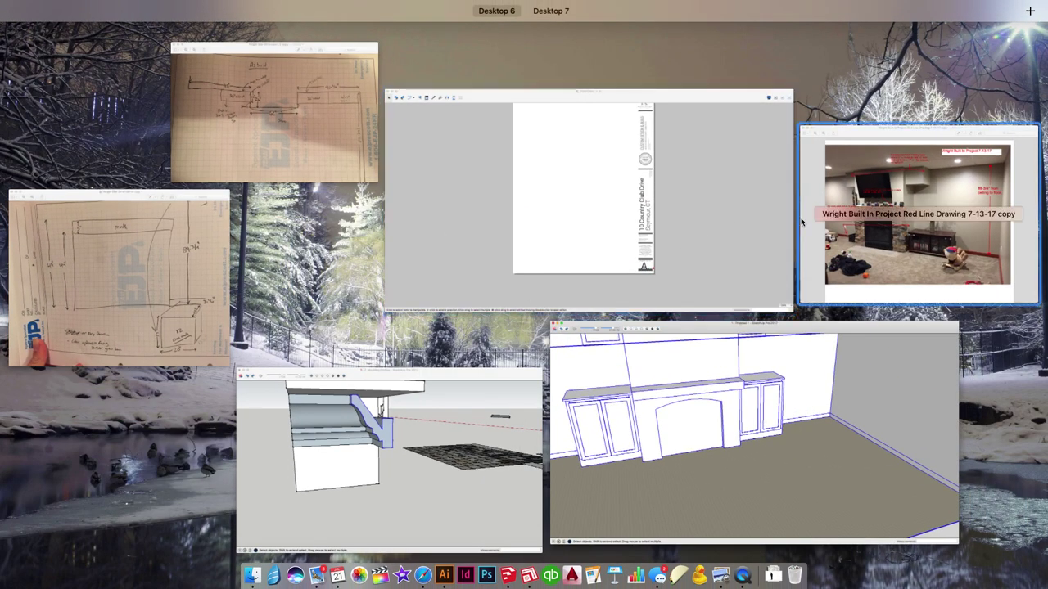
{"action": "left_click", "coordinate": [916, 237]}
{"action": "key", "text": "ctrl+Up"}
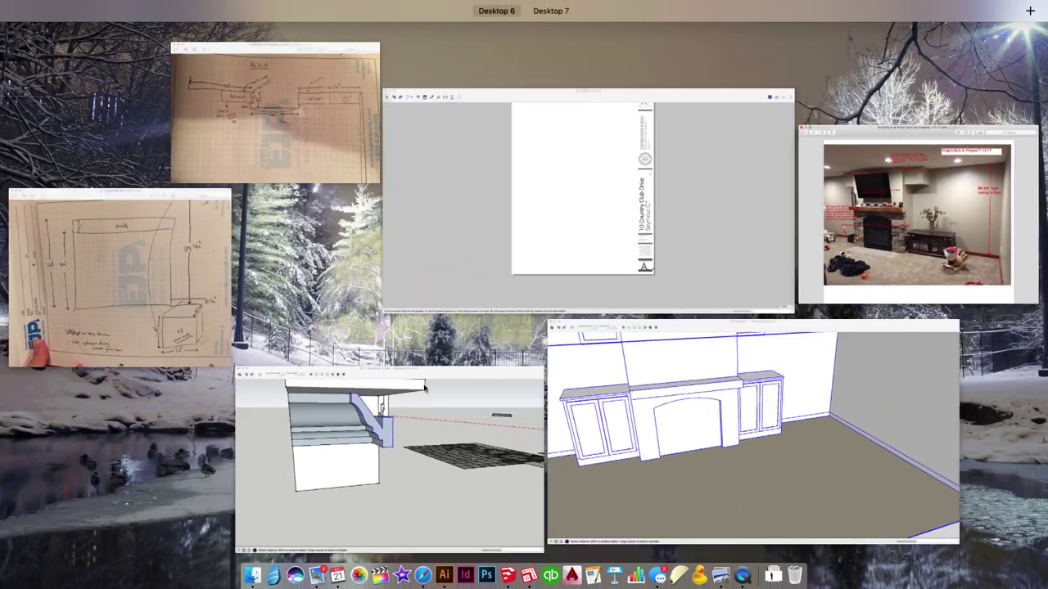
{"action": "left_click", "coordinate": [704, 442]}
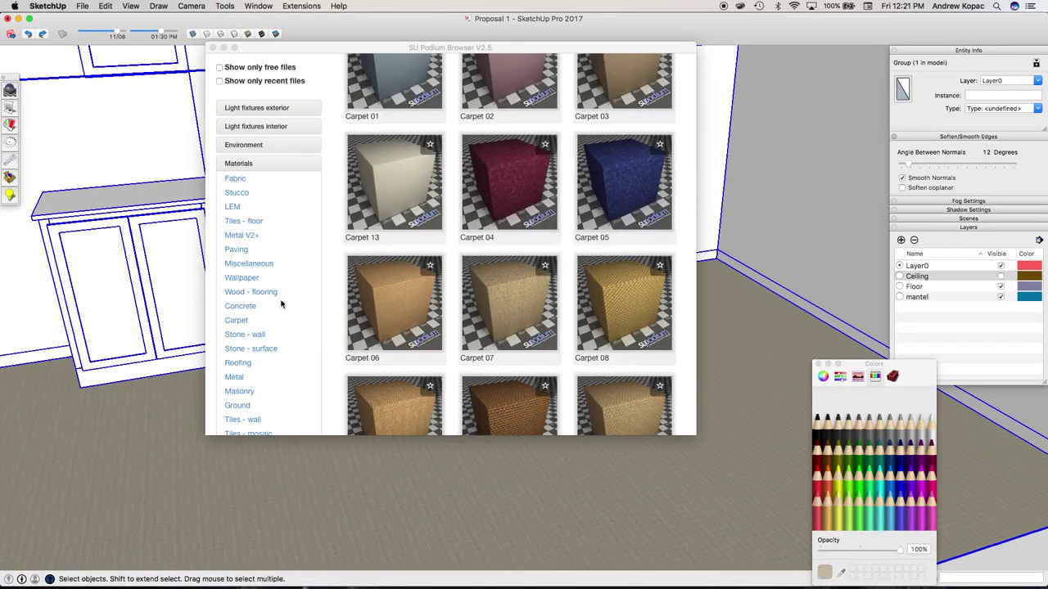
Browse Podium's Materials to the Stone - wall category
{"action": "scroll", "coordinate": [233, 330], "scroll_direction": "down", "scroll_amount": 2}
{"action": "left_click", "coordinate": [256, 290]}
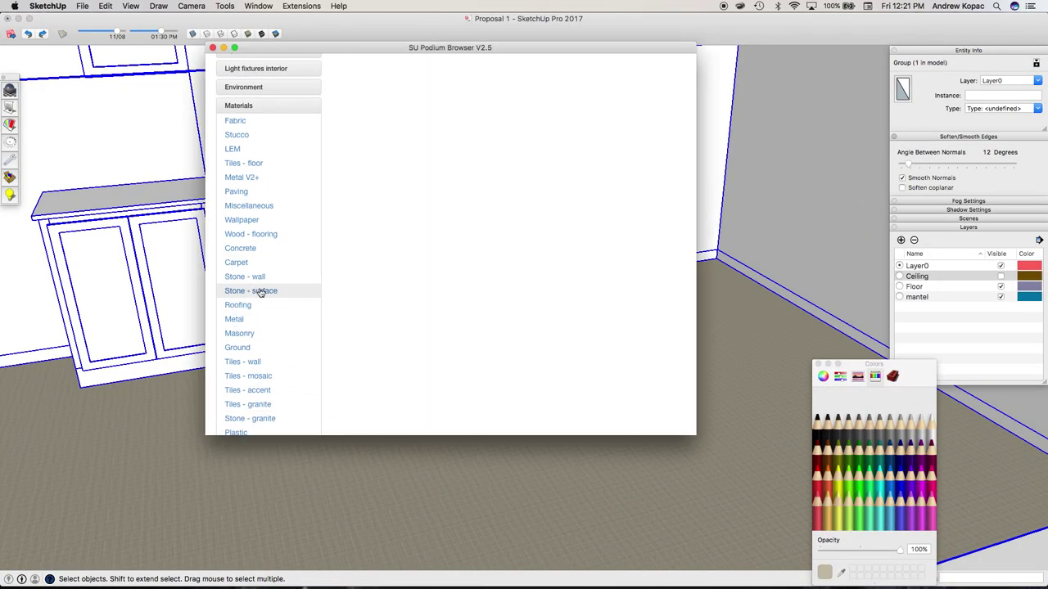
{"action": "left_click", "coordinate": [257, 277]}
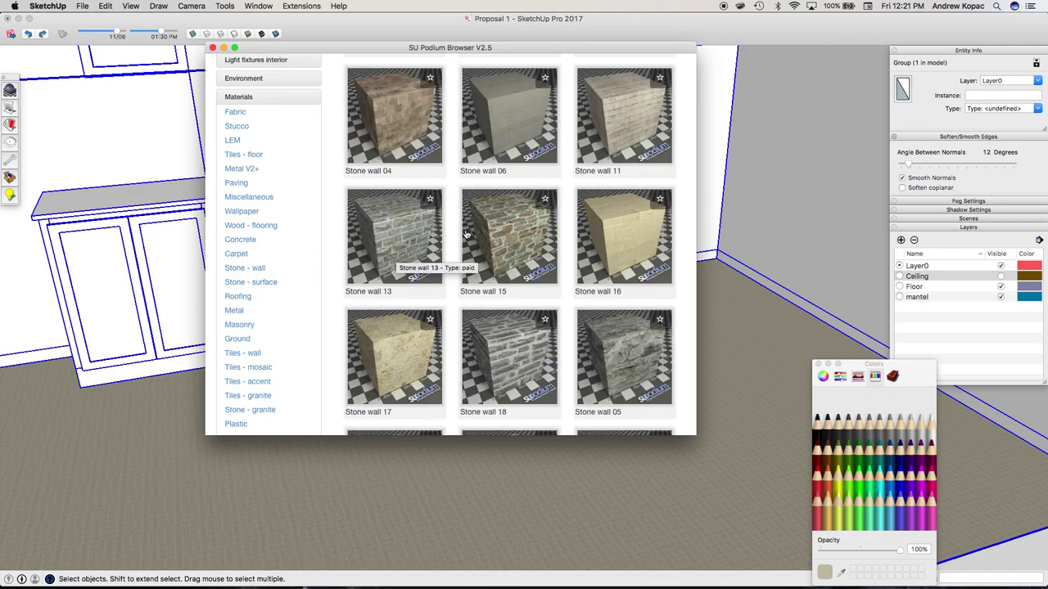
{"action": "scroll", "coordinate": [401, 258], "scroll_direction": "down", "scroll_amount": 1}
Arrange the fireplace reference photo beside the Proposal 1 model for comparison
{"action": "mouse_move", "coordinate": [1044, 21]}
{"action": "left_mouse_down"}
{"action": "mouse_move", "coordinate": [767, 59]}
{"action": "mouse_move", "coordinate": [1033, 23]}
{"action": "left_mouse_up"}
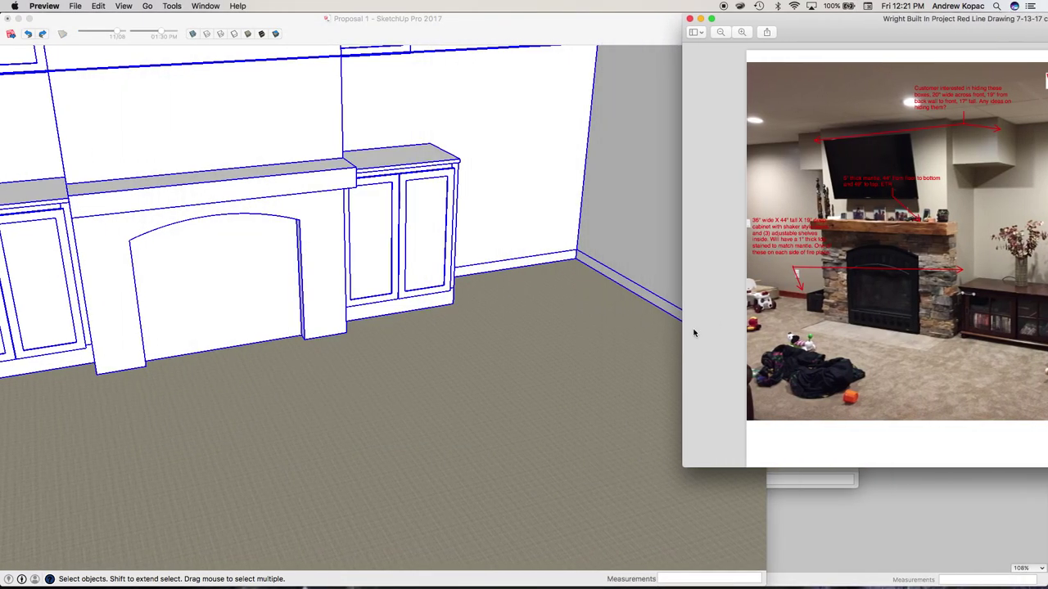
{"action": "key", "text": "ctrl+Up"}
{"action": "left_click", "coordinate": [328, 450]}
{"action": "key", "text": "ctrl+Up"}
{"action": "left_click", "coordinate": [171, 211]}
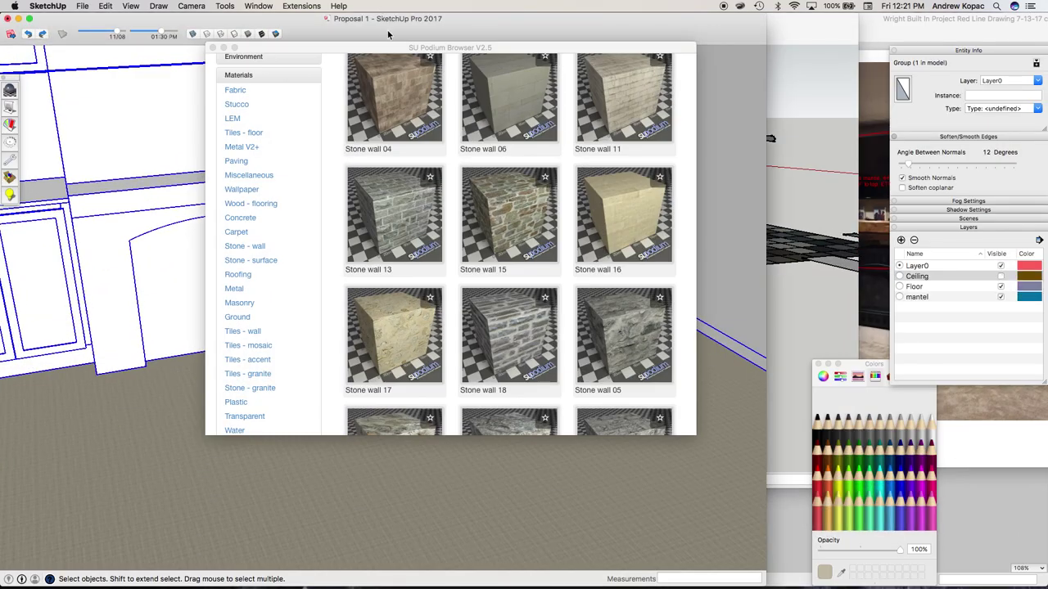
{"action": "scroll", "coordinate": [429, 279], "scroll_direction": "down", "scroll_amount": 3}
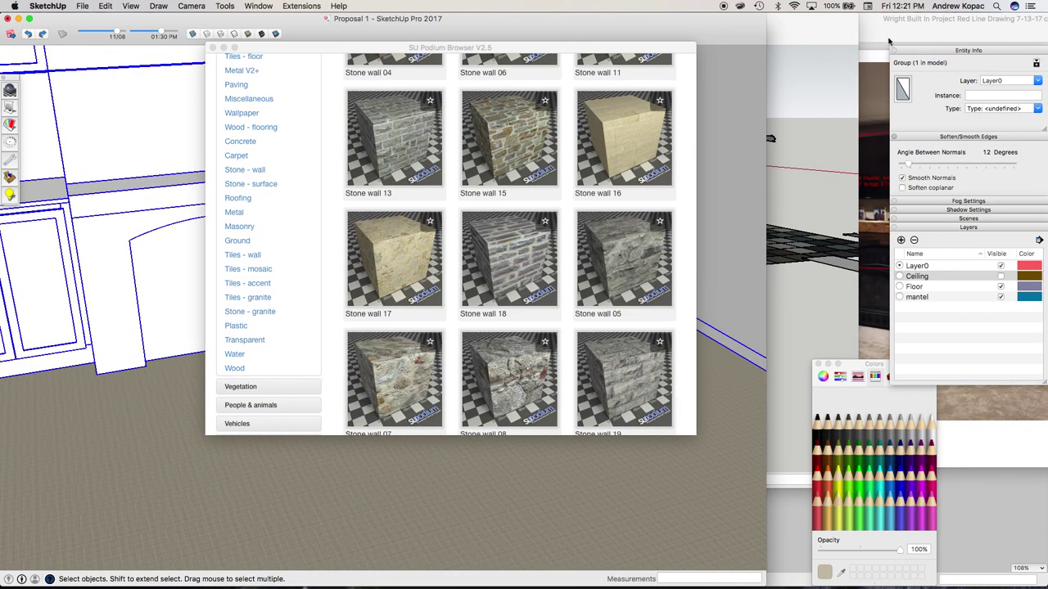
{"action": "scroll", "coordinate": [570, 281], "scroll_direction": "down", "scroll_amount": 5}
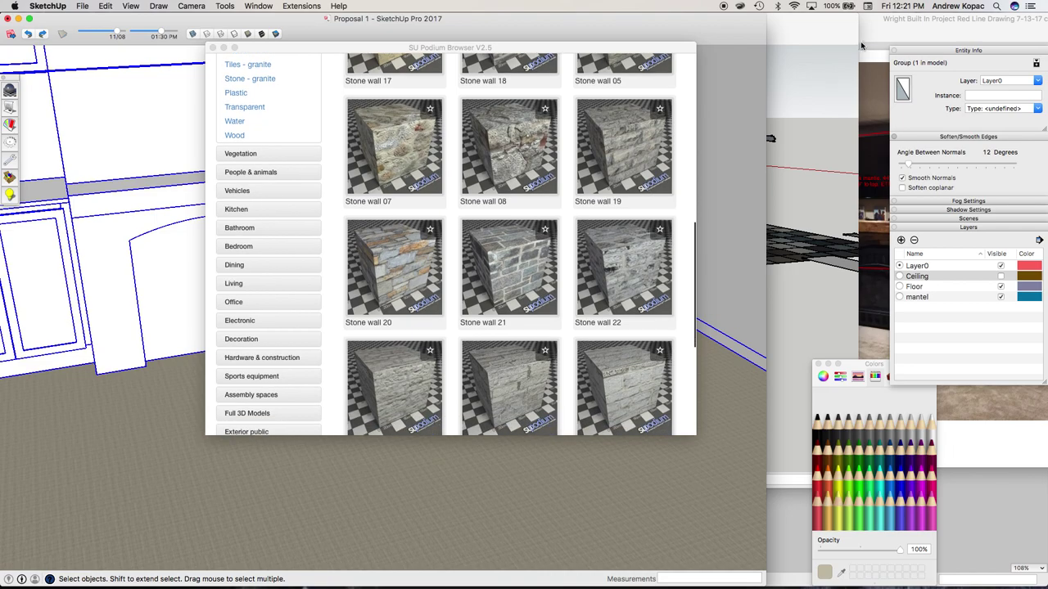
{"action": "left_click", "coordinate": [876, 20]}
{"action": "left_click_drag", "start_coordinate": [915, 22], "coordinate": [841, 23]}
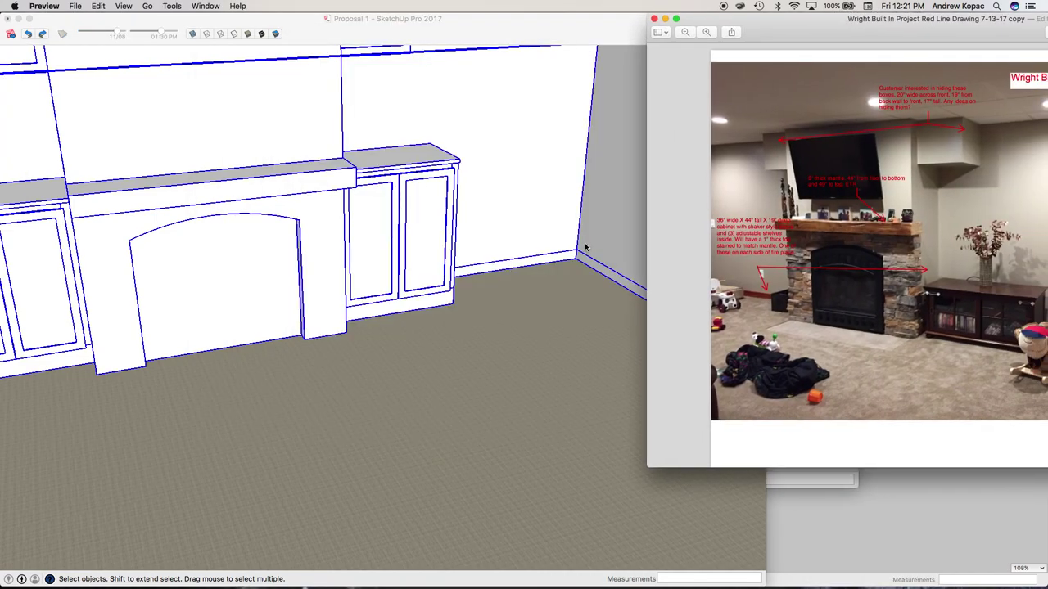
{"action": "left_click", "coordinate": [527, 272]}
Compare stone-wall thumbnails against the photo and load Stone wall 29
{"action": "scroll", "coordinate": [475, 342], "scroll_direction": "down", "scroll_amount": 10}
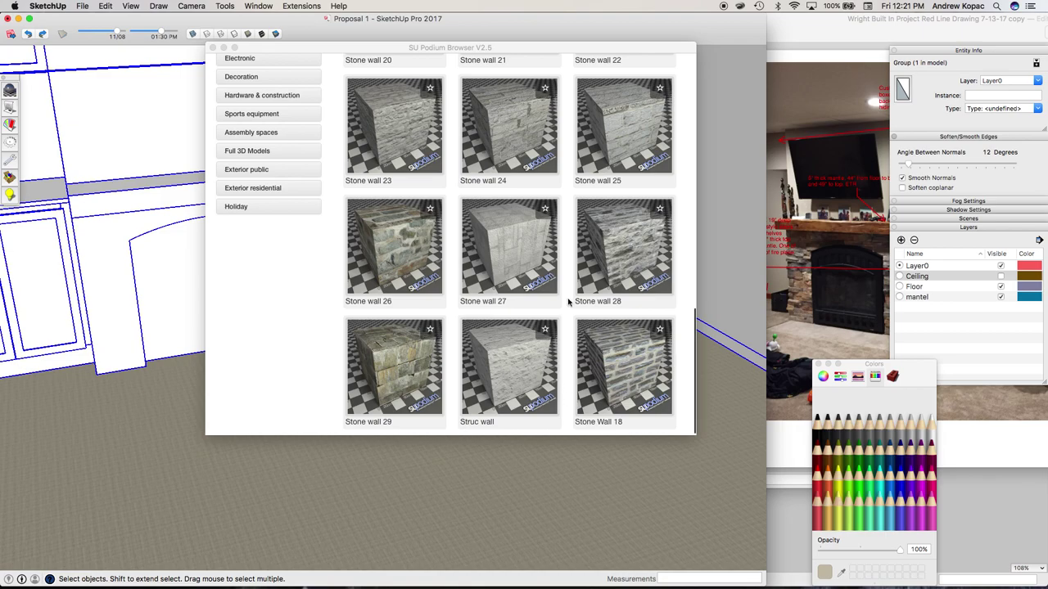
{"action": "scroll", "coordinate": [565, 294], "scroll_direction": "up", "scroll_amount": 15}
{"action": "scroll", "coordinate": [533, 266], "scroll_direction": "down", "scroll_amount": 6}
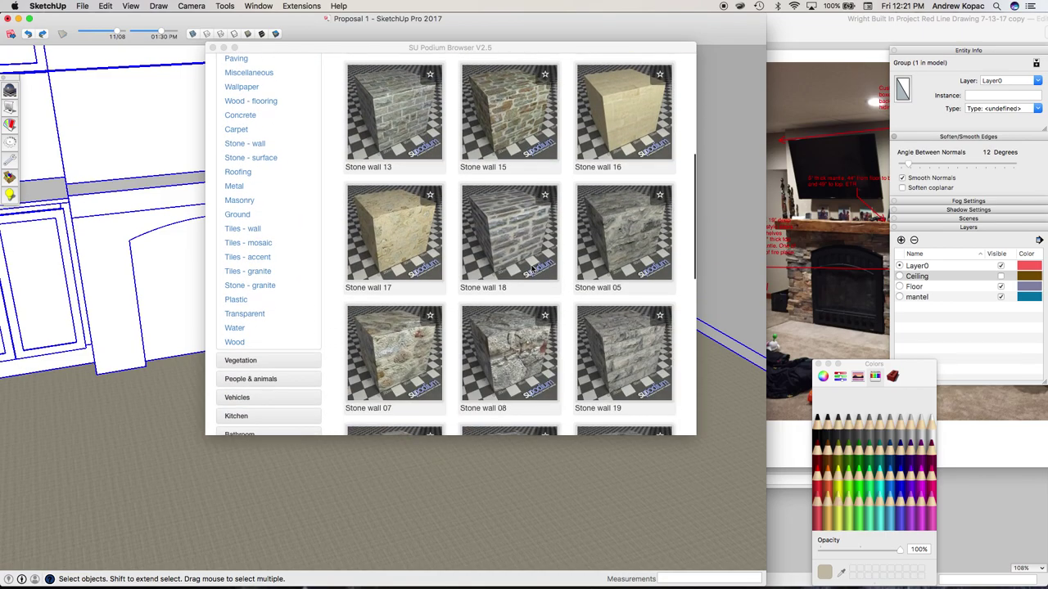
{"action": "scroll", "coordinate": [532, 268], "scroll_direction": "up", "scroll_amount": 2}
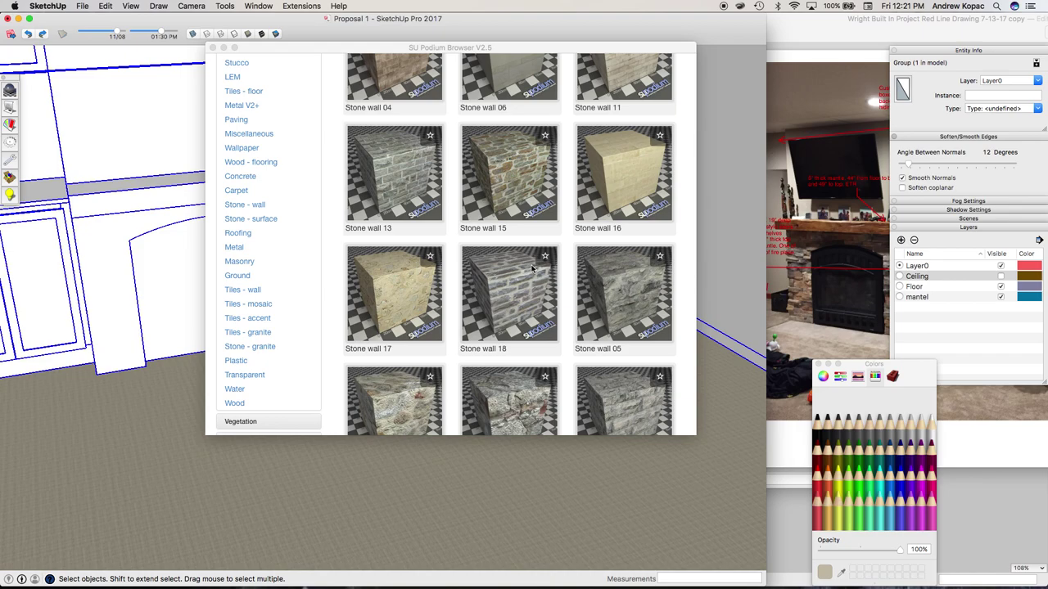
{"action": "scroll", "coordinate": [492, 242], "scroll_direction": "up", "scroll_amount": 8}
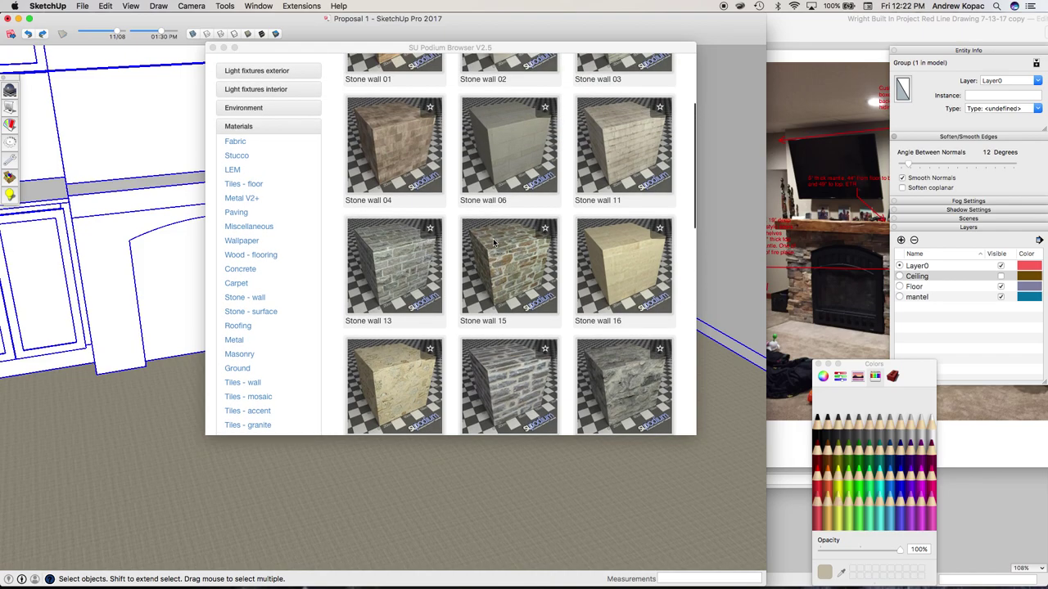
{"action": "scroll", "coordinate": [493, 246], "scroll_direction": "down", "scroll_amount": 15}
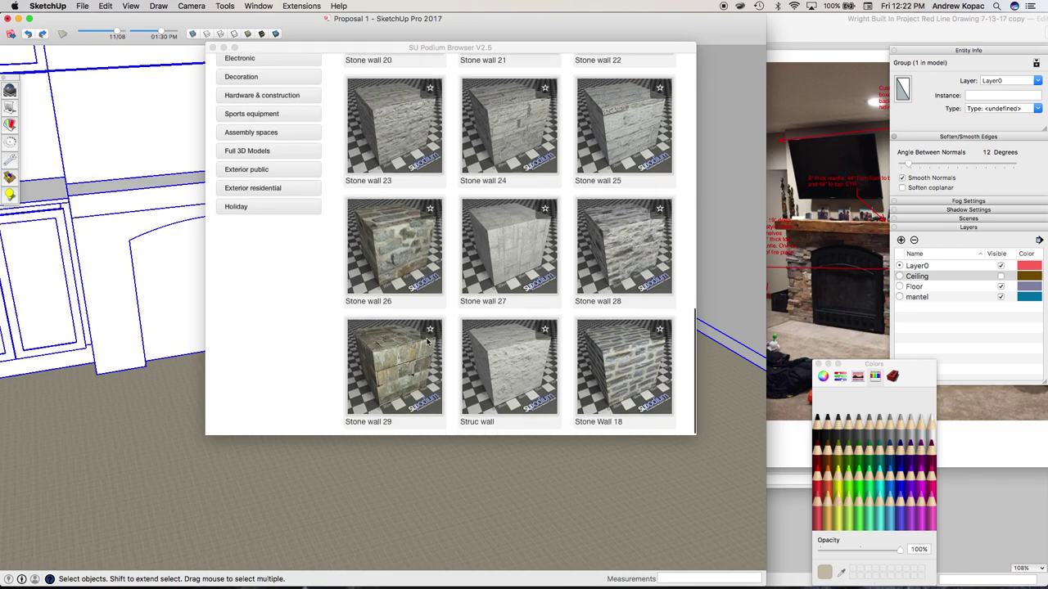
{"action": "left_click", "coordinate": [397, 366]}
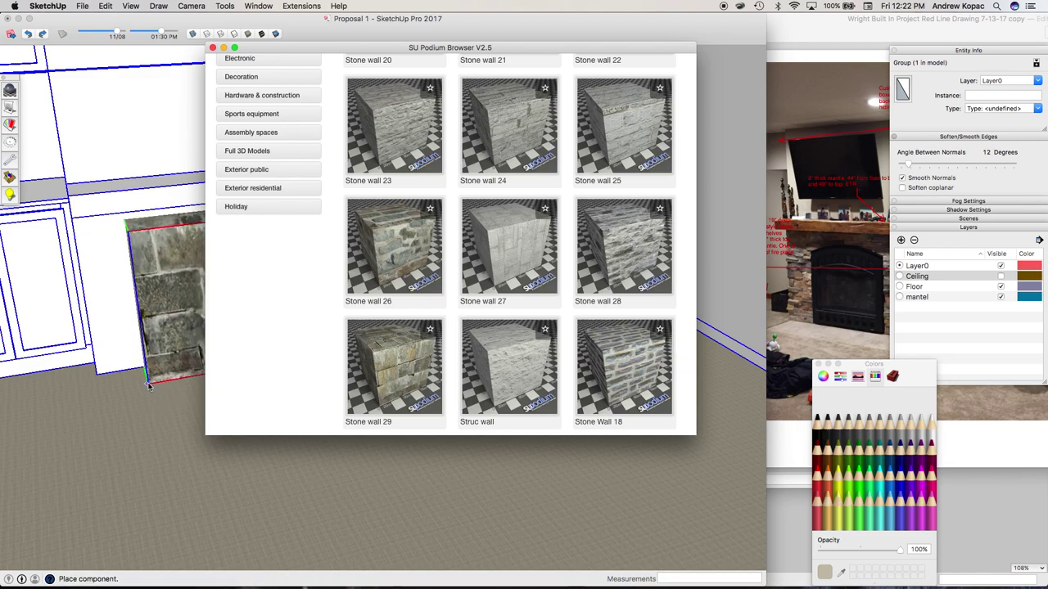
Place the Stone wall 29 block, close the browser, scale it to 0.50 and move it onto the floor
{"action": "left_click", "coordinate": [146, 392]}
{"action": "left_click", "coordinate": [212, 48]}
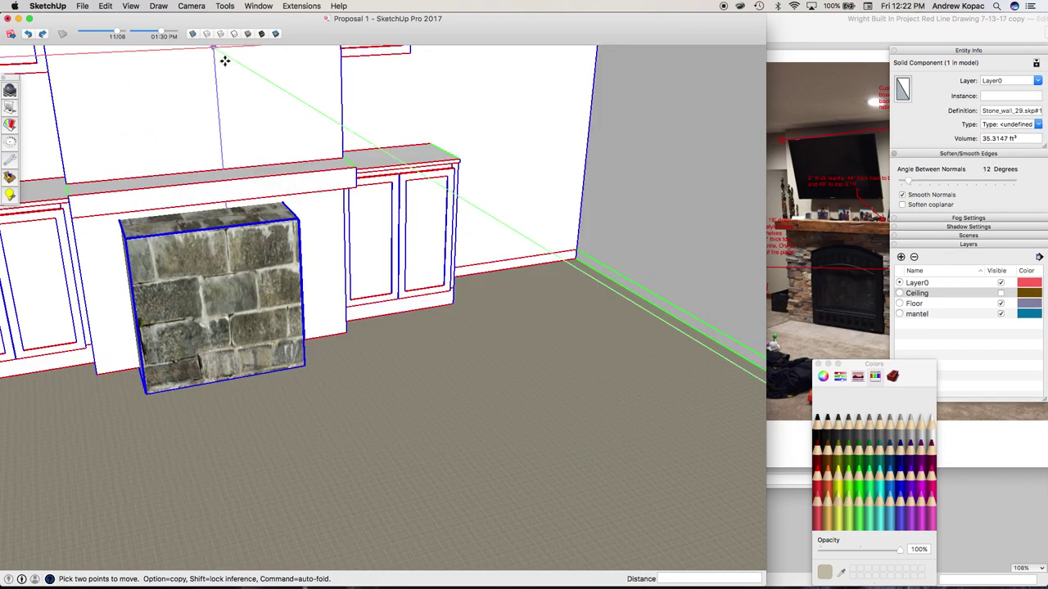
{"action": "key", "text": "s"}
{"action": "left_click_drag", "start_coordinate": [298, 217], "coordinate": [206, 277]}
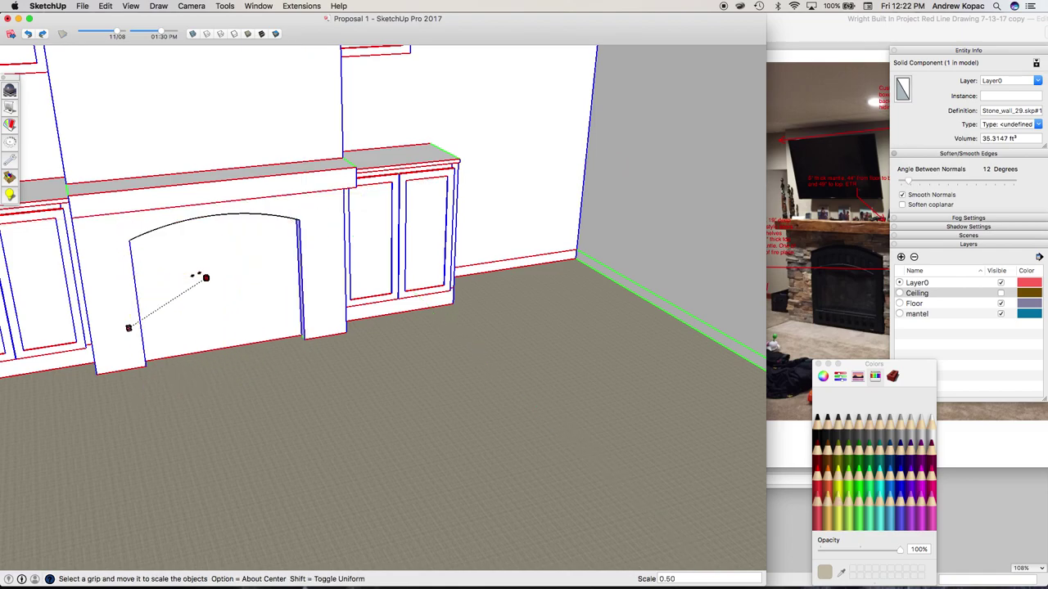
{"action": "key", "text": "m"}
{"action": "left_click", "coordinate": [194, 303]}
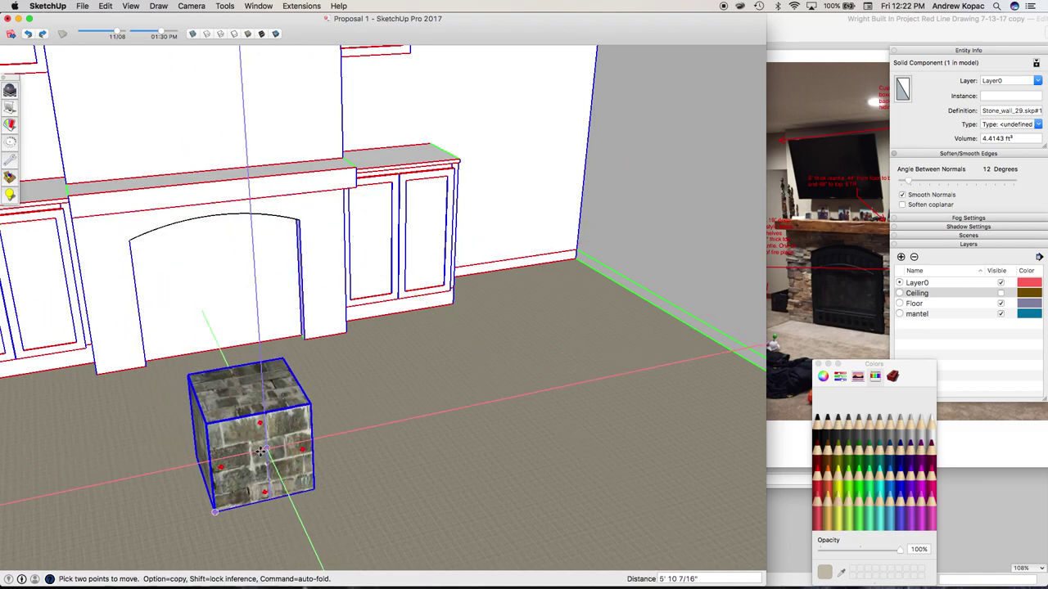
{"action": "left_click", "coordinate": [258, 451]}
Sample the stone from the block, trial-paint the wall face, then undo it
{"action": "key", "text": "b"}
{"action": "left_click", "coordinate": [242, 453], "text": "super"}
{"action": "left_click", "coordinate": [117, 280]}
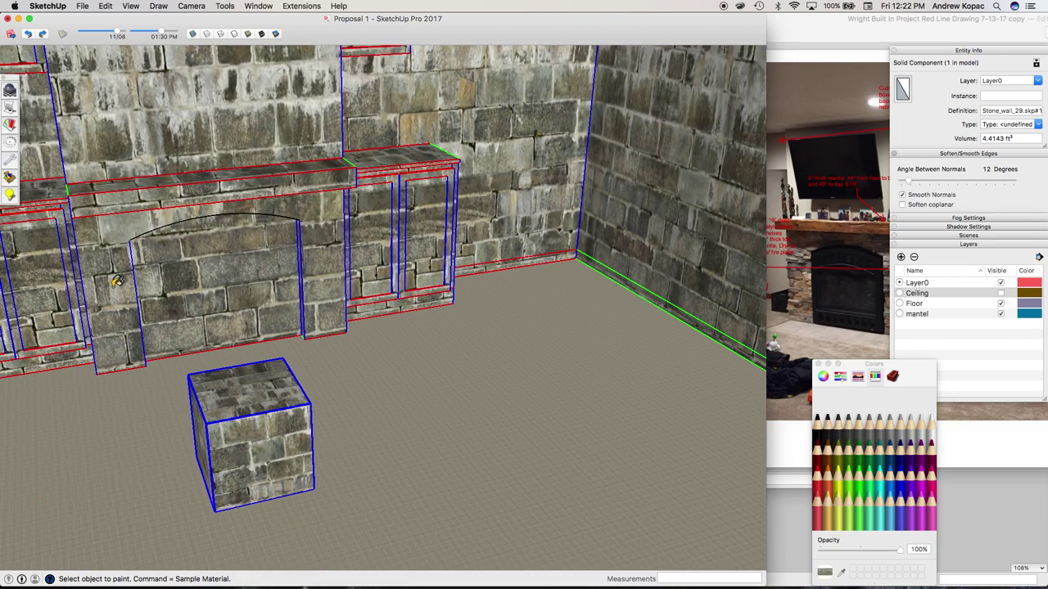
{"action": "scroll", "coordinate": [330, 309], "scroll_direction": "down", "scroll_amount": 8}
{"action": "scroll", "coordinate": [242, 314], "scroll_direction": "up", "scroll_amount": 10}
{"action": "left_click", "coordinate": [266, 309], "text": "super"}
{"action": "key", "text": "super+z"}
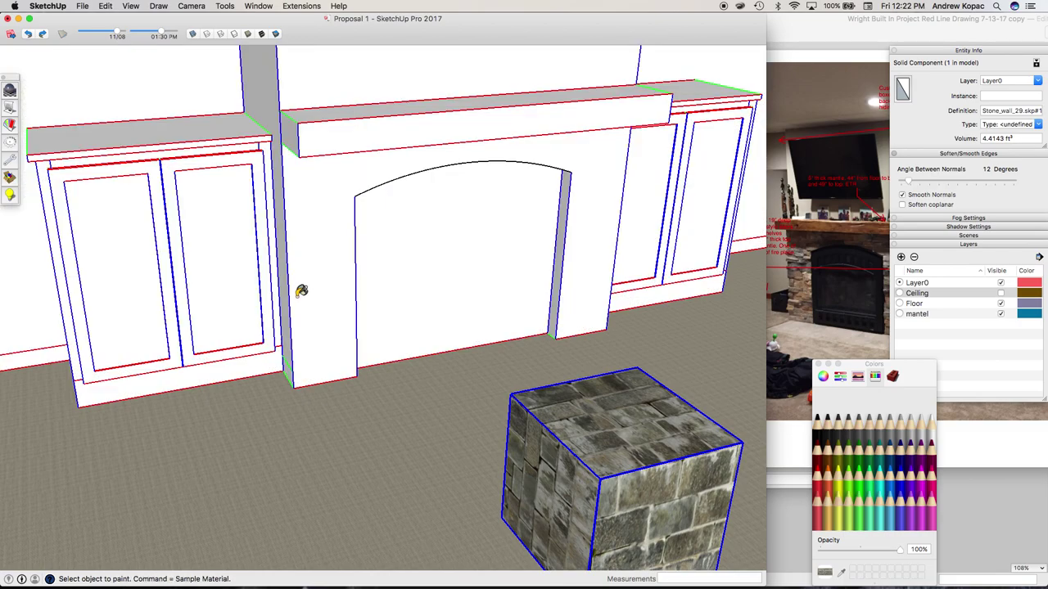
{"action": "key", "text": "space"}
{"action": "key", "text": "super+z"}
{"action": "key", "text": "super+z"}
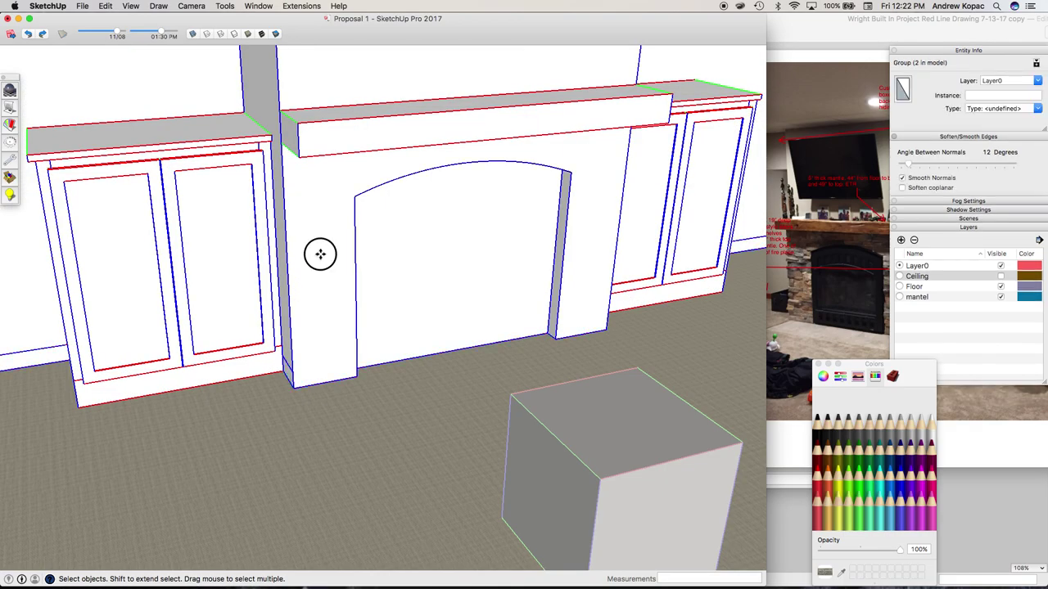
Open the fireplace wall group, trial-paint its front face with stone, then undo
{"action": "double_click", "coordinate": [320, 239]}
{"action": "left_click", "coordinate": [325, 225]}
{"action": "key", "text": "b"}
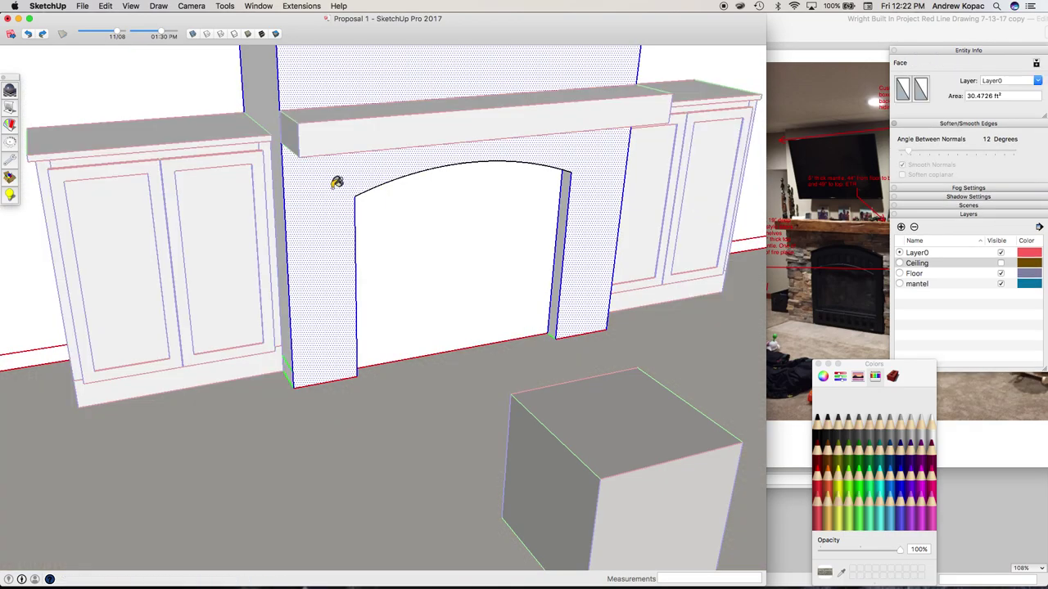
{"action": "left_click", "coordinate": [334, 184]}
{"action": "scroll", "coordinate": [281, 172], "scroll_direction": "down", "scroll_amount": 4}
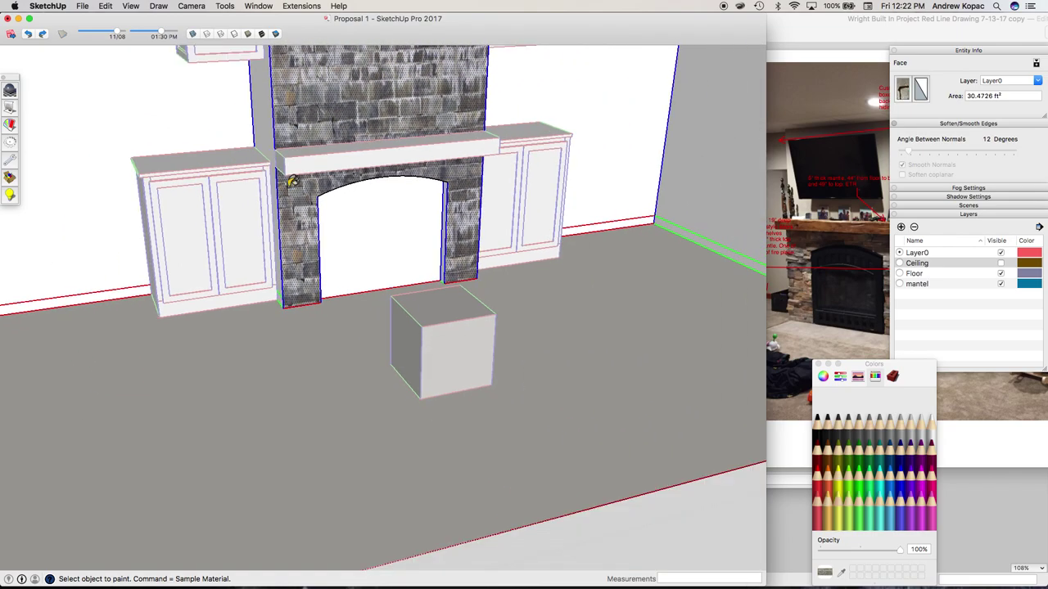
{"action": "key", "text": "super+z"}
{"action": "scroll", "coordinate": [283, 164], "scroll_direction": "up", "scroll_amount": 3}
Draw a line from the mantel corner across at cabinet-top height to split the wall face
{"action": "key", "text": "l"}
{"action": "left_click", "coordinate": [274, 168]}
{"action": "scroll", "coordinate": [99, 236], "scroll_direction": "down", "scroll_amount": 5}
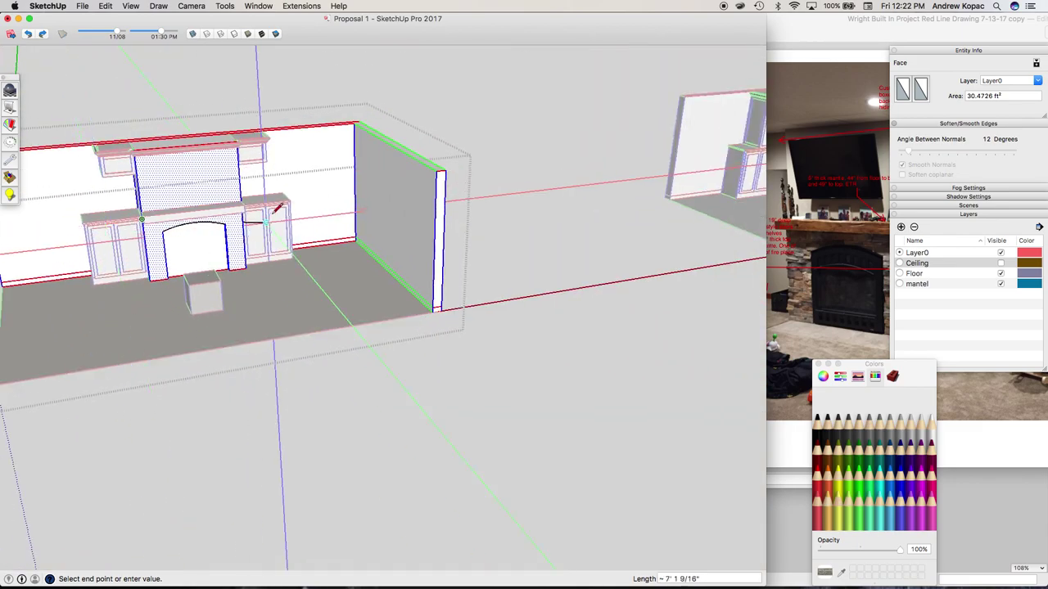
{"action": "scroll", "coordinate": [268, 203], "scroll_direction": "up", "scroll_amount": 6}
{"action": "middle_click_drag", "start_coordinate": [250, 210], "coordinate": [124, 187]}
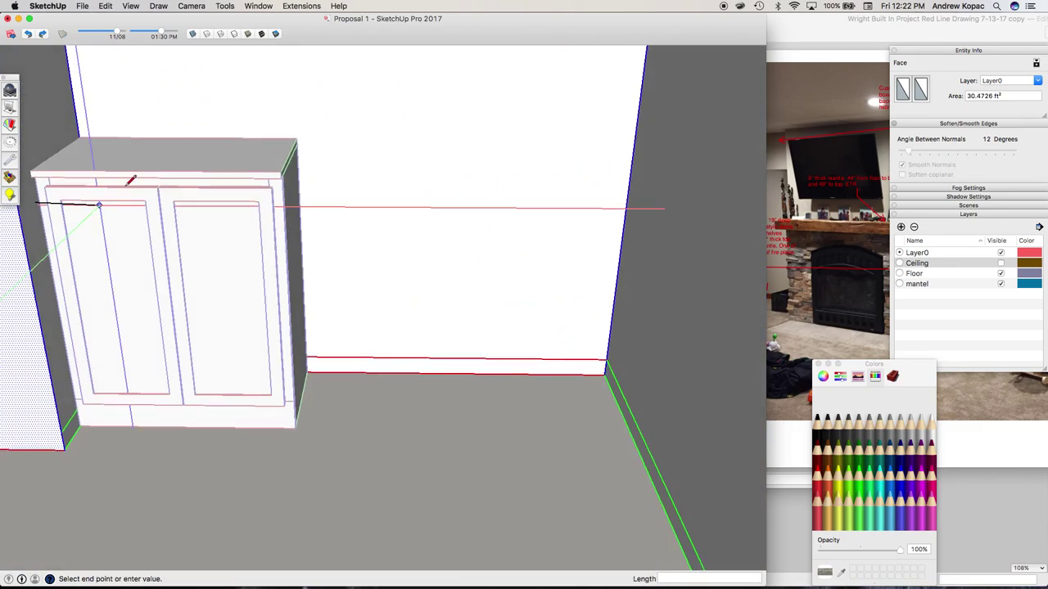
{"action": "scroll", "coordinate": [228, 181], "scroll_direction": "down", "scroll_amount": 5}
{"action": "left_click", "coordinate": [175, 168]}
{"action": "scroll", "coordinate": [175, 169], "scroll_direction": "up", "scroll_amount": 5}
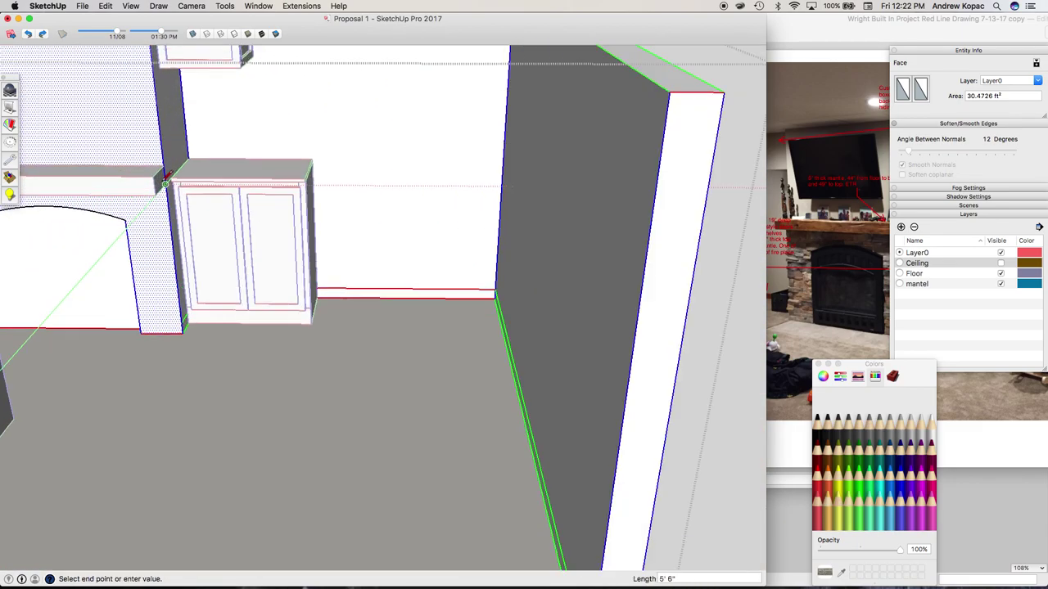
{"action": "scroll", "coordinate": [381, 197], "scroll_direction": "down", "scroll_amount": 5}
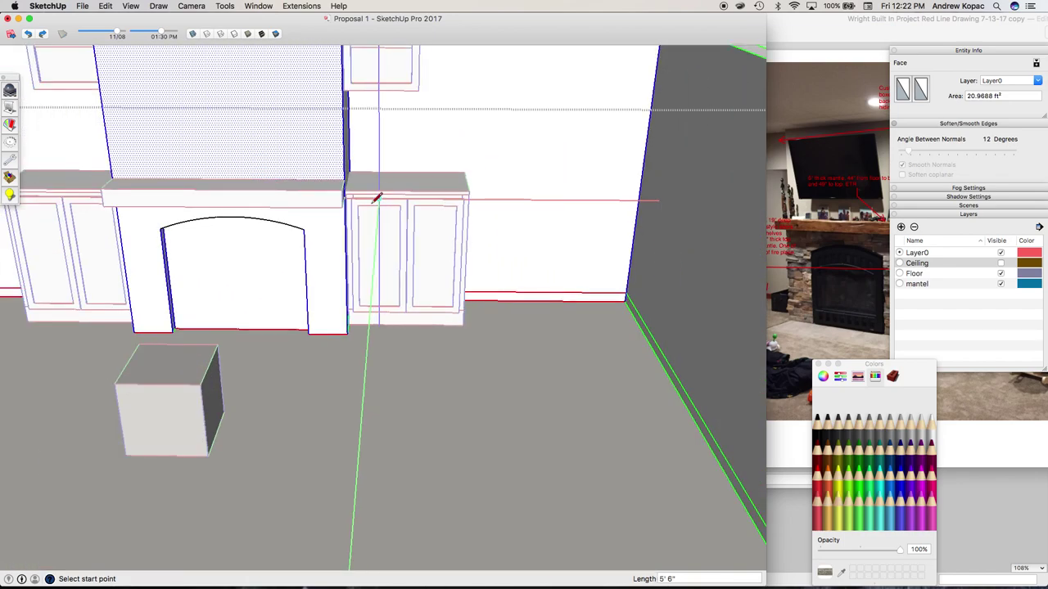
Paint the lower fireplace surround with Stone wall 29
{"action": "key", "text": "b"}
{"action": "left_click", "coordinate": [146, 226]}
{"action": "key", "text": "o"}
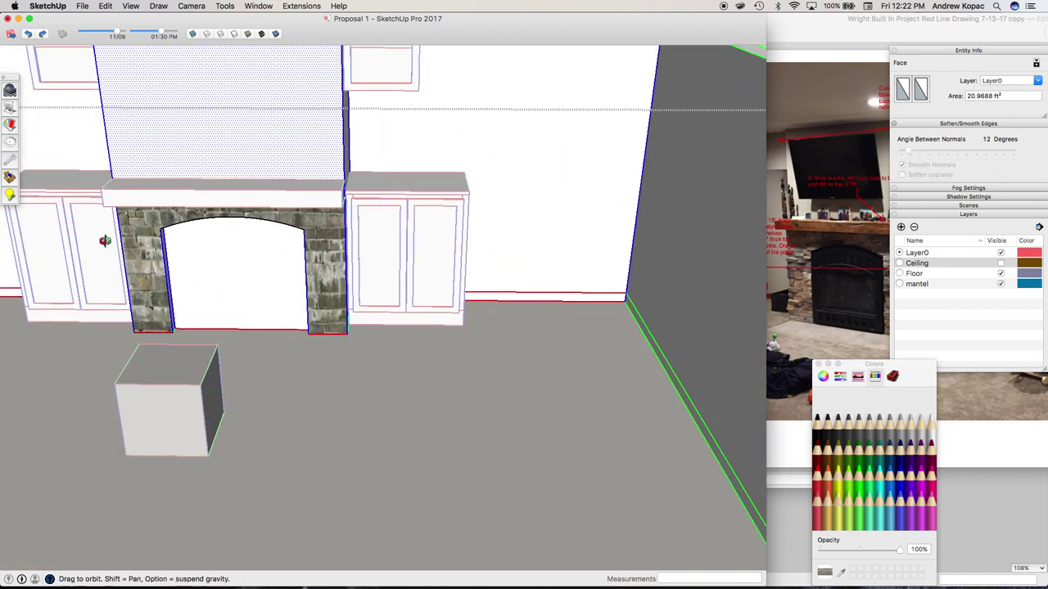
{"action": "left_click_drag", "start_coordinate": [105, 240], "coordinate": [336, 218]}
{"action": "scroll", "coordinate": [362, 213], "scroll_direction": "down", "scroll_amount": 6}
{"action": "scroll", "coordinate": [206, 243], "scroll_direction": "up", "scroll_amount": 6}
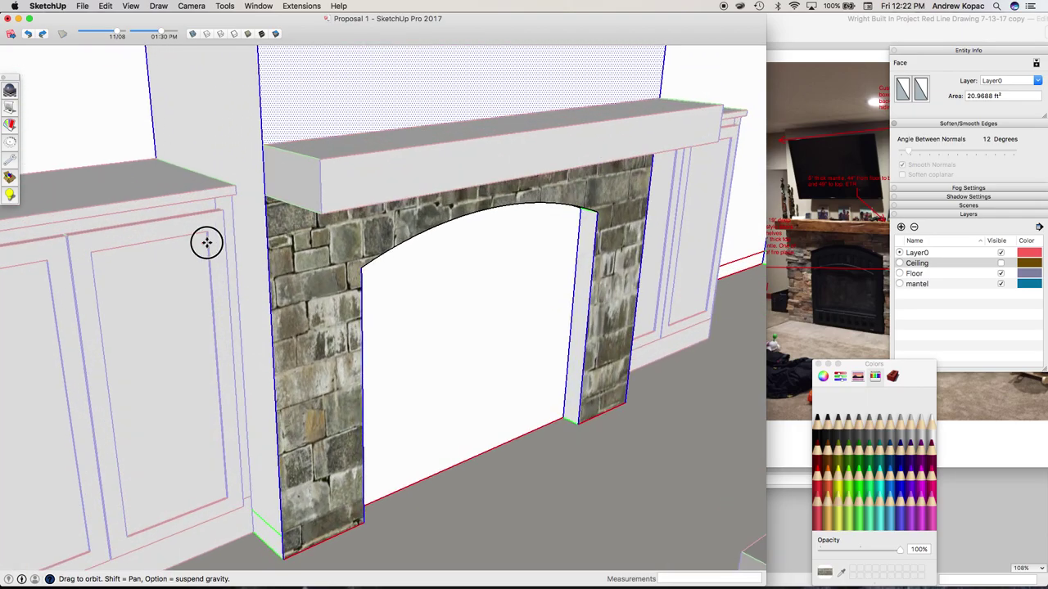
{"action": "left_click_drag", "start_coordinate": [205, 242], "coordinate": [216, 243]}
Open the cabinet group, select everything, and orbit to view the wall from below
{"action": "key", "text": "space"}
{"action": "double_click", "coordinate": [225, 243]}
{"action": "left_click", "coordinate": [251, 253]}
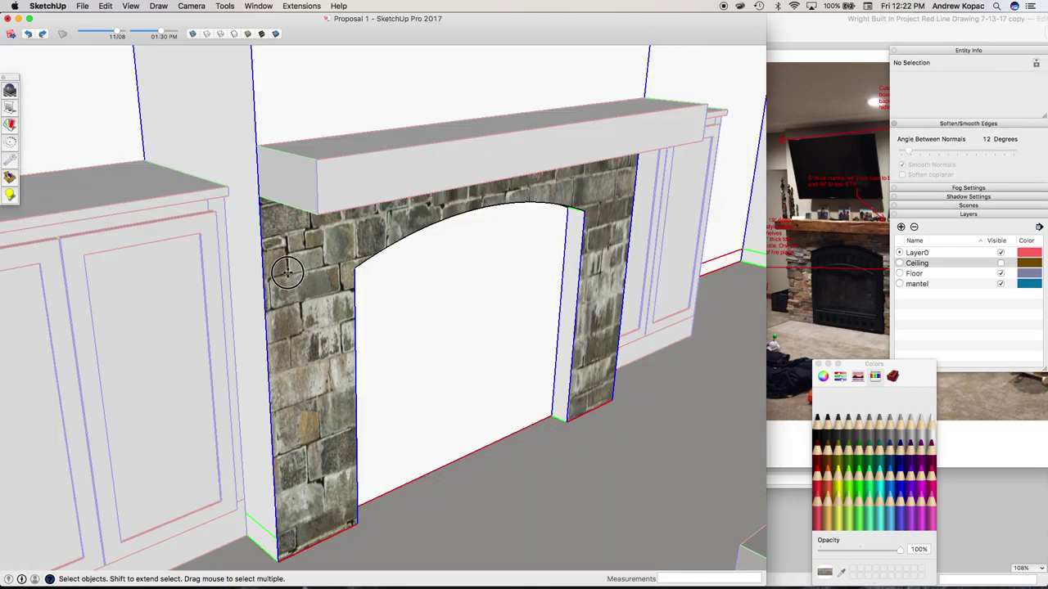
{"action": "key", "text": "super+a"}
{"action": "middle_click_drag", "start_coordinate": [287, 273], "coordinate": [247, 320]}
{"action": "left_click_drag", "start_coordinate": [246, 320], "coordinate": [318, 150]}
{"action": "scroll", "coordinate": [317, 150], "scroll_direction": "down", "scroll_amount": 6}
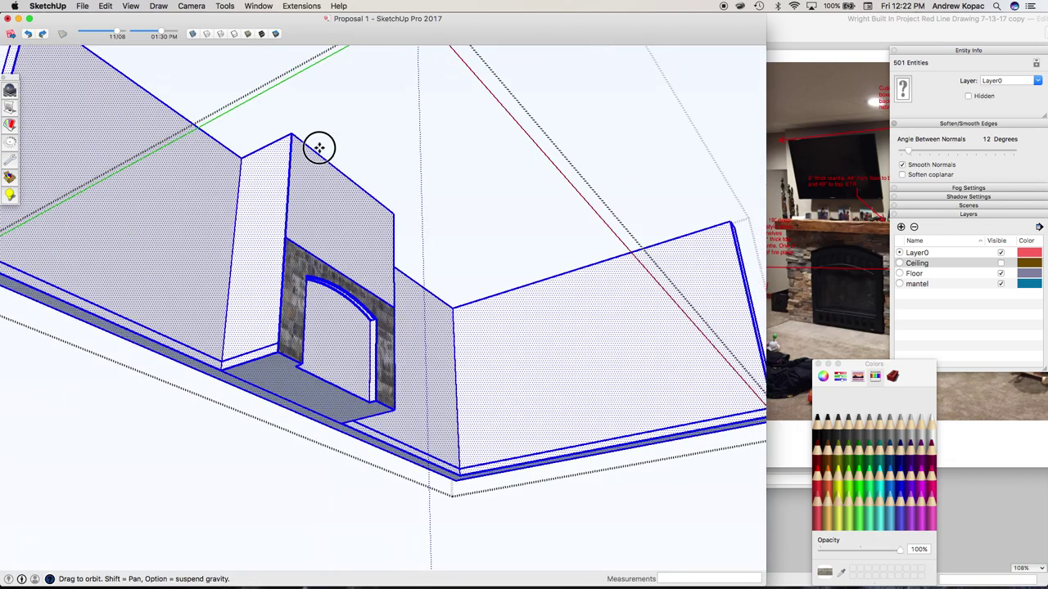
Push the face 3'8" into the arch opening and erase the arch face's left edge
{"action": "key", "text": "p"}
{"action": "left_click_drag", "start_coordinate": [260, 356], "coordinate": [311, 245]}
{"action": "mouse_move", "coordinate": [311, 246]}
{"action": "middle_mouse_down"}
{"action": "mouse_move", "coordinate": [199, 461]}
{"action": "mouse_move", "coordinate": [274, 343]}
{"action": "middle_mouse_up"}
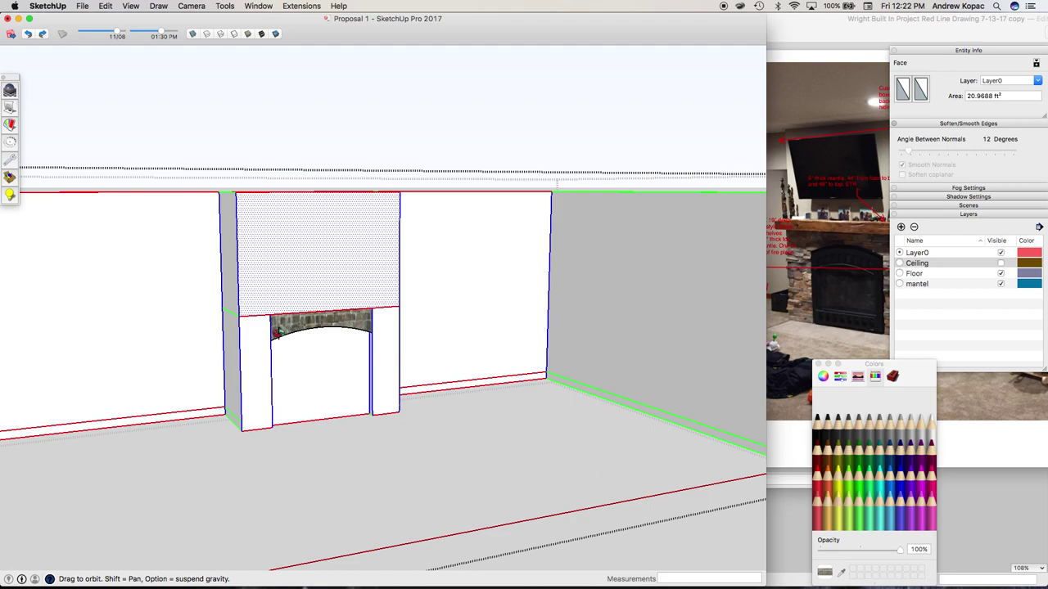
{"action": "scroll", "coordinate": [270, 327], "scroll_direction": "up", "scroll_amount": 5}
{"action": "key", "text": "e"}
{"action": "left_click_drag", "start_coordinate": [242, 316], "coordinate": [557, 297]}
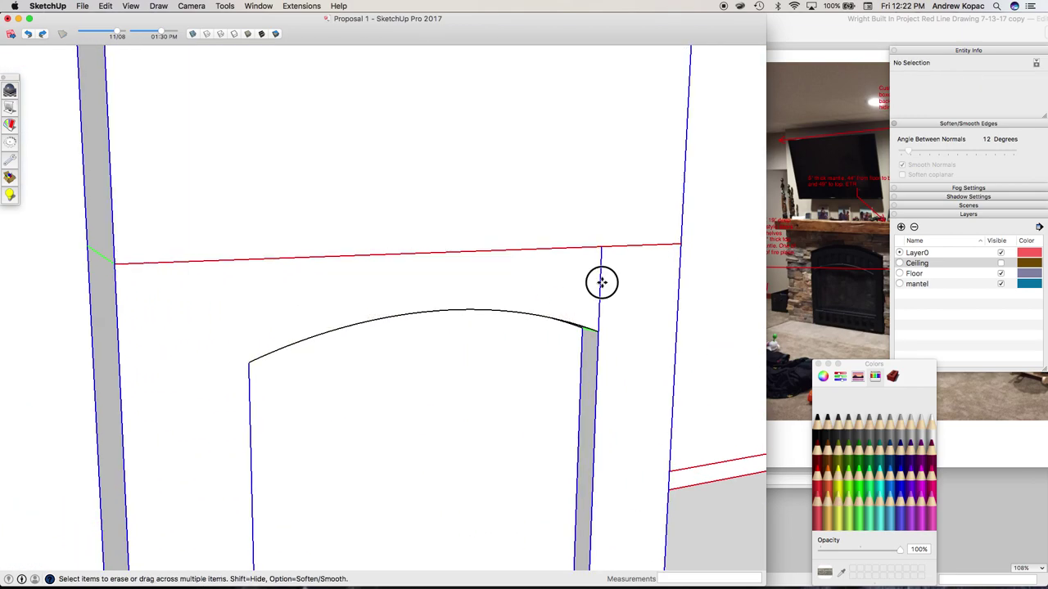
Paint the fireplace front, side and pillar side faces with stone
{"action": "key", "text": "b"}
{"action": "left_click", "coordinate": [573, 277]}
{"action": "scroll", "coordinate": [458, 249], "scroll_direction": "down", "scroll_amount": 5}
{"action": "left_click", "coordinate": [286, 301]}
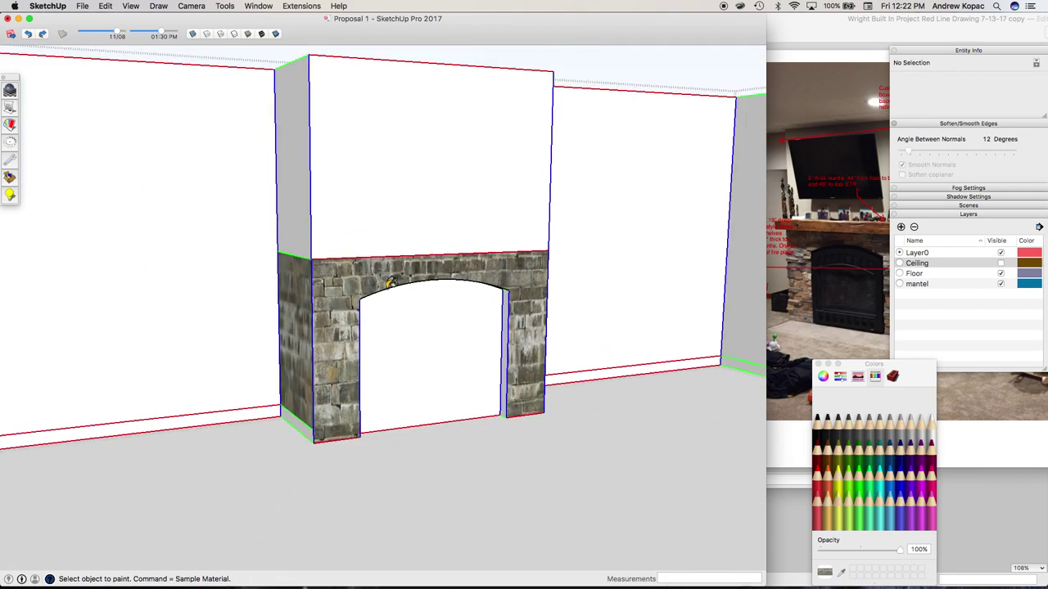
{"action": "middle_click_drag", "start_coordinate": [388, 286], "coordinate": [225, 323]}
{"action": "scroll", "coordinate": [487, 306], "scroll_direction": "down", "scroll_amount": 4}
{"action": "scroll", "coordinate": [487, 306], "scroll_direction": "up", "scroll_amount": 8}
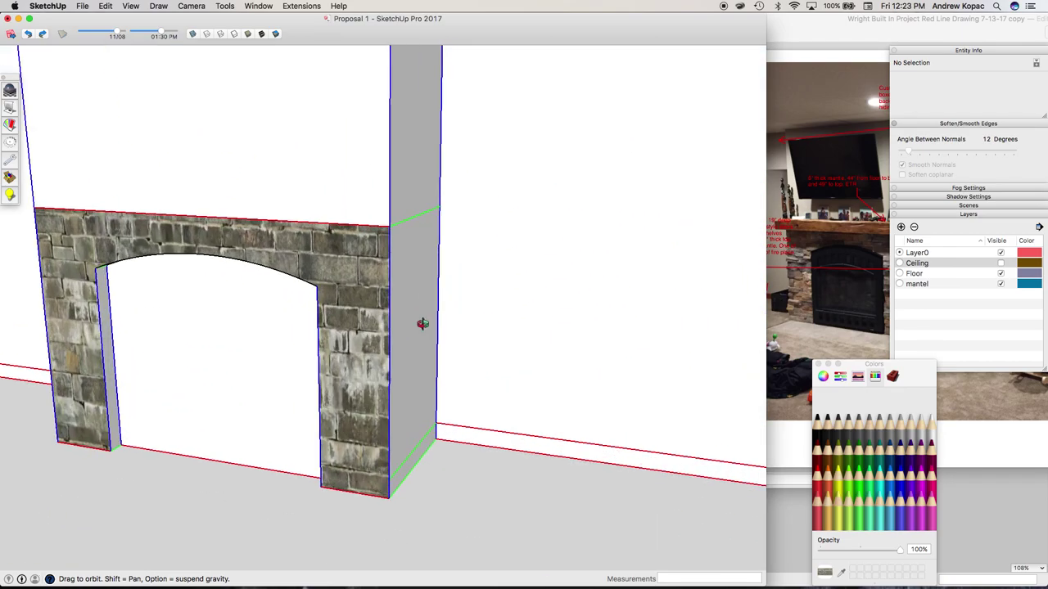
{"action": "left_click", "coordinate": [406, 303]}
Erase the baseboard edges on both side faces and repaint the pillar sides with stone
{"action": "key", "text": "e"}
{"action": "left_click", "coordinate": [410, 457]}
{"action": "key", "text": "b"}
{"action": "left_click", "coordinate": [399, 436]}
{"action": "scroll", "coordinate": [474, 369], "scroll_direction": "down", "scroll_amount": 5}
{"action": "middle_click_drag", "start_coordinate": [196, 475], "coordinate": [319, 428]}
{"action": "scroll", "coordinate": [221, 444], "scroll_direction": "up", "scroll_amount": 6}
{"action": "key", "text": "e"}
{"action": "left_click", "coordinate": [243, 409]}
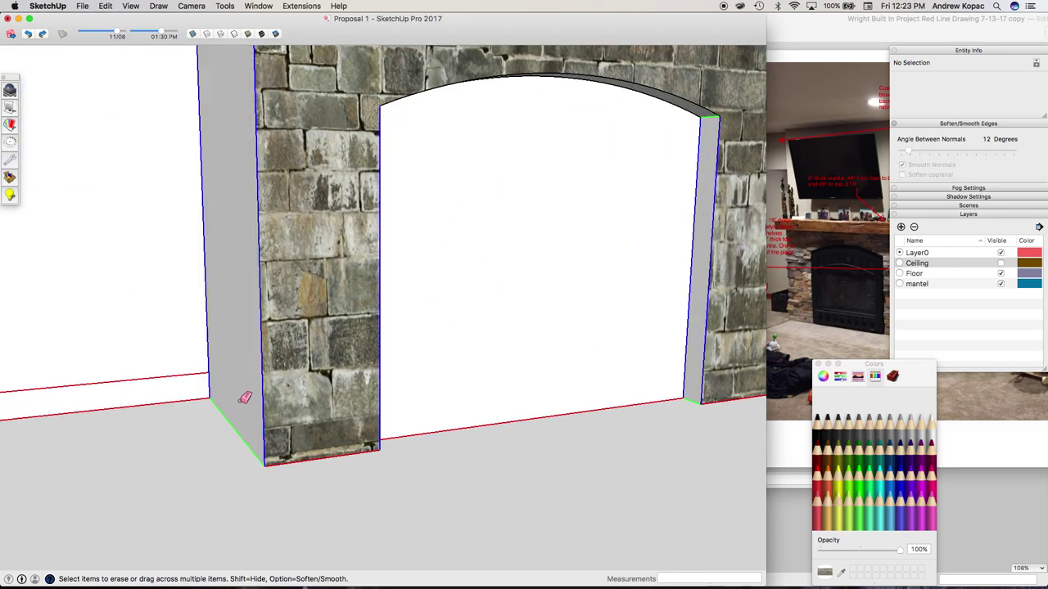
{"action": "key", "text": "b"}
{"action": "left_click", "coordinate": [234, 378]}
Close the group, delete the stone sample block, and reopen the fireplace wall group
{"action": "key", "text": "space"}
{"action": "left_click", "coordinate": [161, 436]}
{"action": "scroll", "coordinate": [140, 418], "scroll_direction": "down", "scroll_amount": 5}
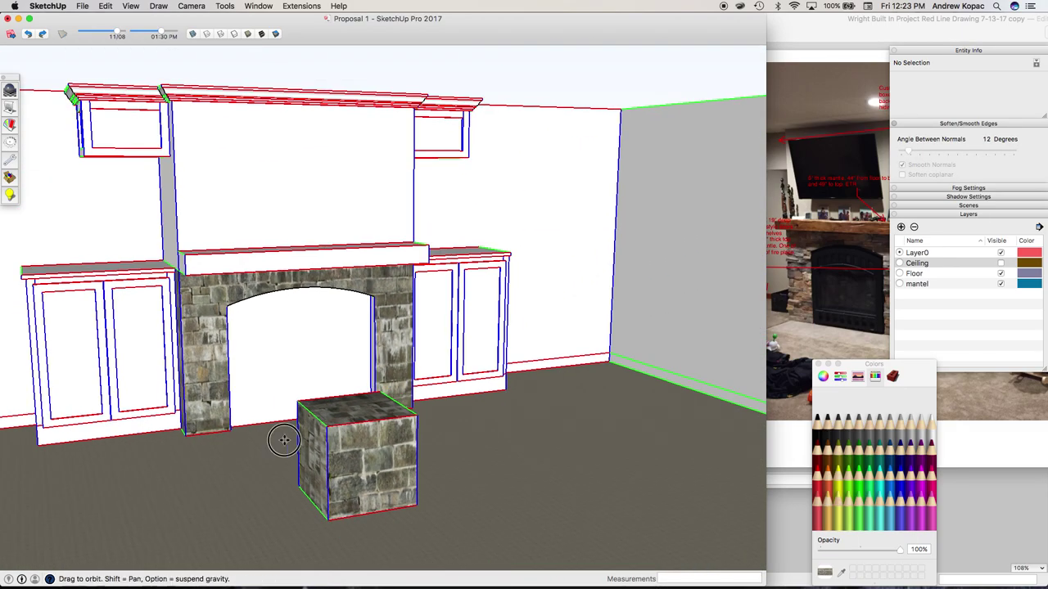
{"action": "middle_click_drag", "start_coordinate": [284, 440], "coordinate": [322, 410]}
{"action": "left_click", "coordinate": [330, 433]}
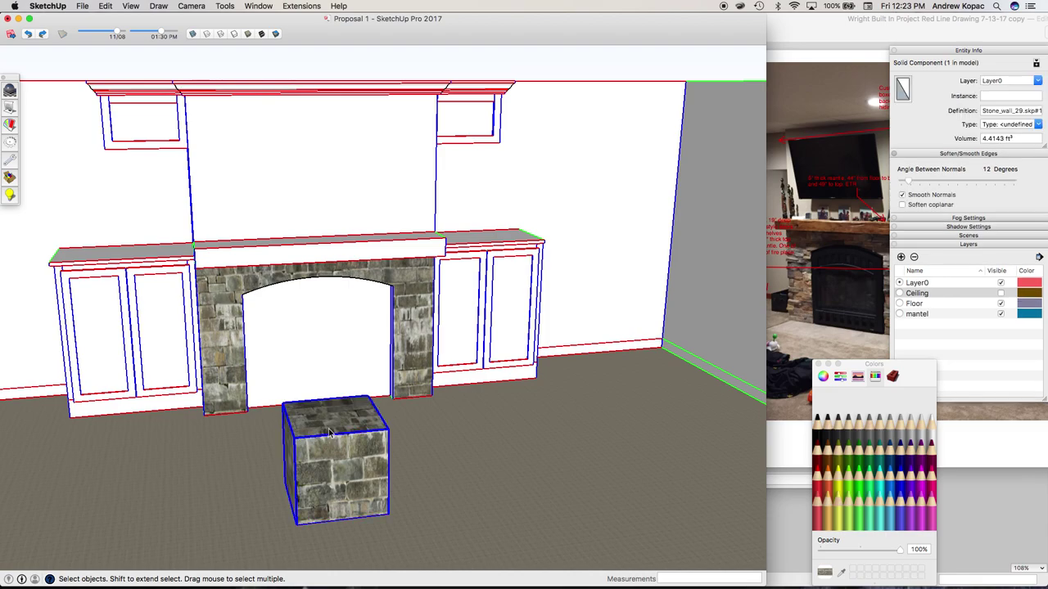
{"action": "key", "text": "Delete"}
{"action": "left_click", "coordinate": [277, 357]}
{"action": "triple_click", "coordinate": [324, 339]}
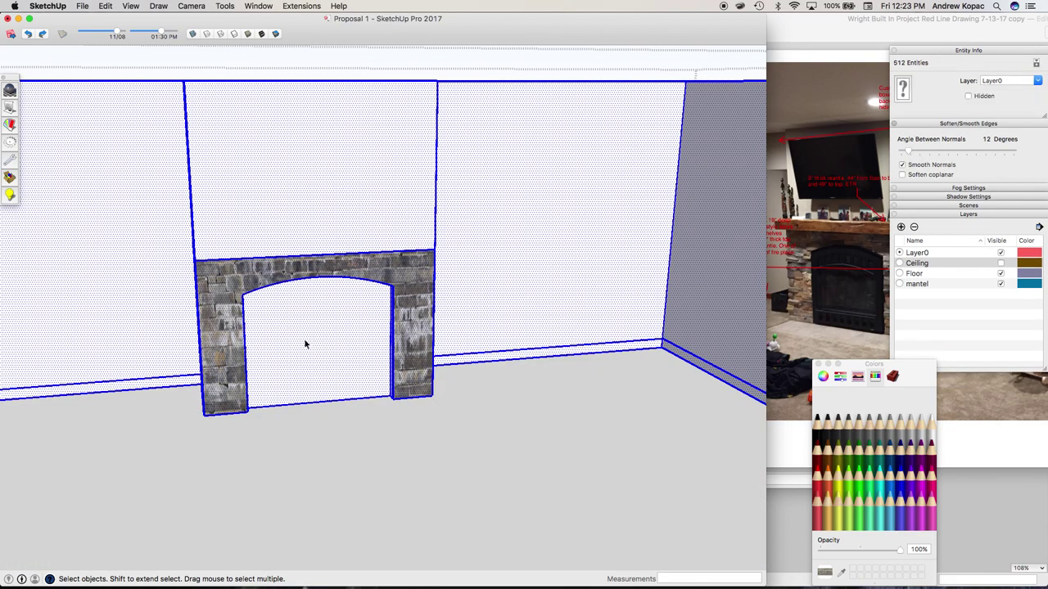
Paint the arch opening face dark and its inner reveal in Iron
{"action": "double_click", "coordinate": [303, 338]}
{"action": "key", "text": "b"}
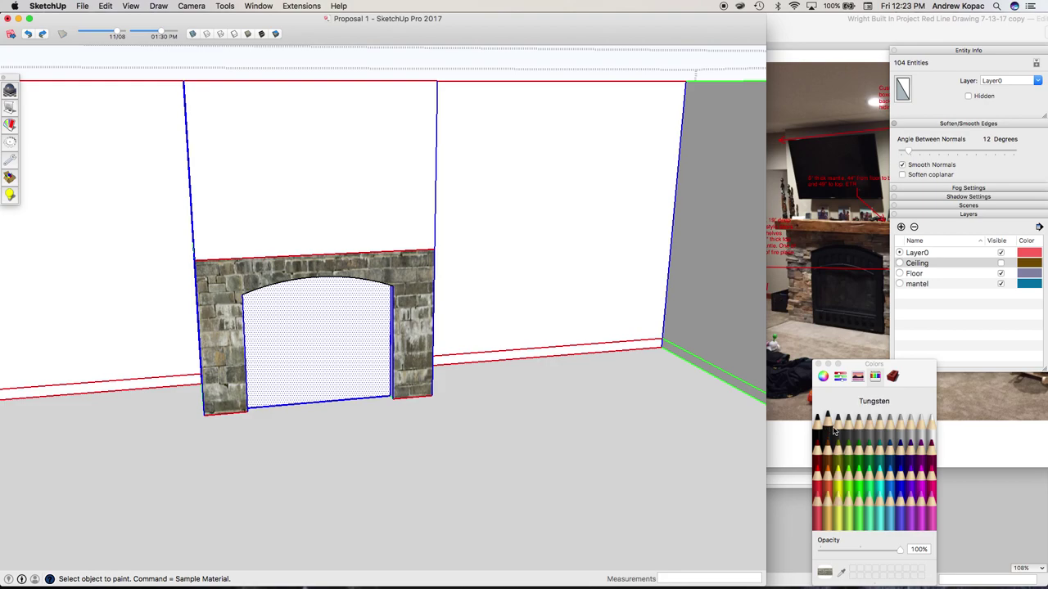
{"action": "left_click", "coordinate": [360, 365]}
{"action": "scroll", "coordinate": [373, 374], "scroll_direction": "up", "scroll_amount": 8}
{"action": "left_click", "coordinate": [488, 369]}
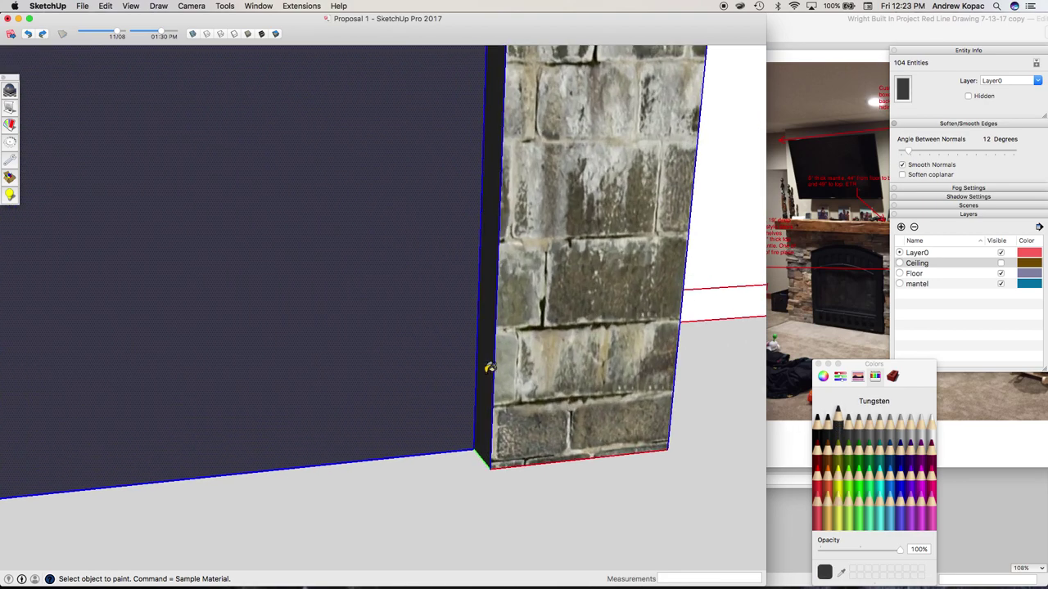
{"action": "left_click", "coordinate": [850, 417]}
{"action": "left_click", "coordinate": [493, 371]}
{"action": "scroll", "coordinate": [525, 390], "scroll_direction": "down", "scroll_amount": 8}
Paint the vertical and curved arch reveals dark on the other side, then clear the selection
{"action": "mouse_move", "coordinate": [526, 390]}
{"action": "middle_mouse_down"}
{"action": "mouse_move", "coordinate": [318, 261]}
{"action": "mouse_move", "coordinate": [425, 269]}
{"action": "middle_mouse_up"}
{"action": "scroll", "coordinate": [350, 258], "scroll_direction": "up", "scroll_amount": 5}
{"action": "left_click", "coordinate": [297, 315]}
{"action": "left_click", "coordinate": [323, 288]}
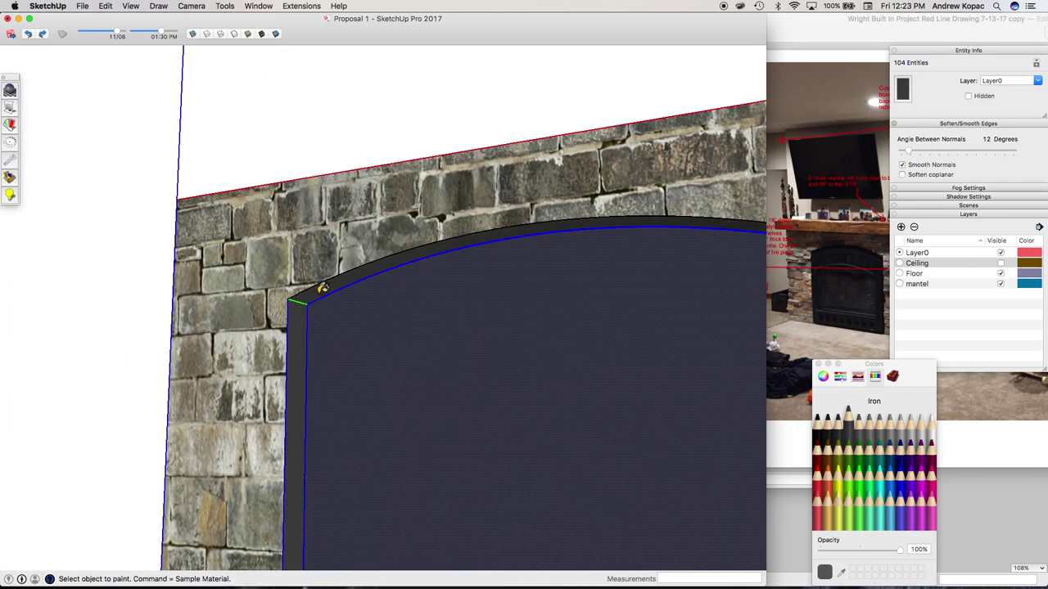
{"action": "key", "text": "space"}
{"action": "key", "text": "shift+super+a"}
{"action": "scroll", "coordinate": [339, 357], "scroll_direction": "down", "scroll_amount": 12}
{"action": "mouse_move", "coordinate": [338, 355]}
{"action": "middle_mouse_down"}
{"action": "mouse_move", "coordinate": [437, 407]}
{"action": "mouse_move", "coordinate": [333, 370]}
{"action": "mouse_move", "coordinate": [335, 297]}
{"action": "middle_mouse_up"}
{"action": "scroll", "coordinate": [335, 297], "scroll_direction": "up", "scroll_amount": 6}
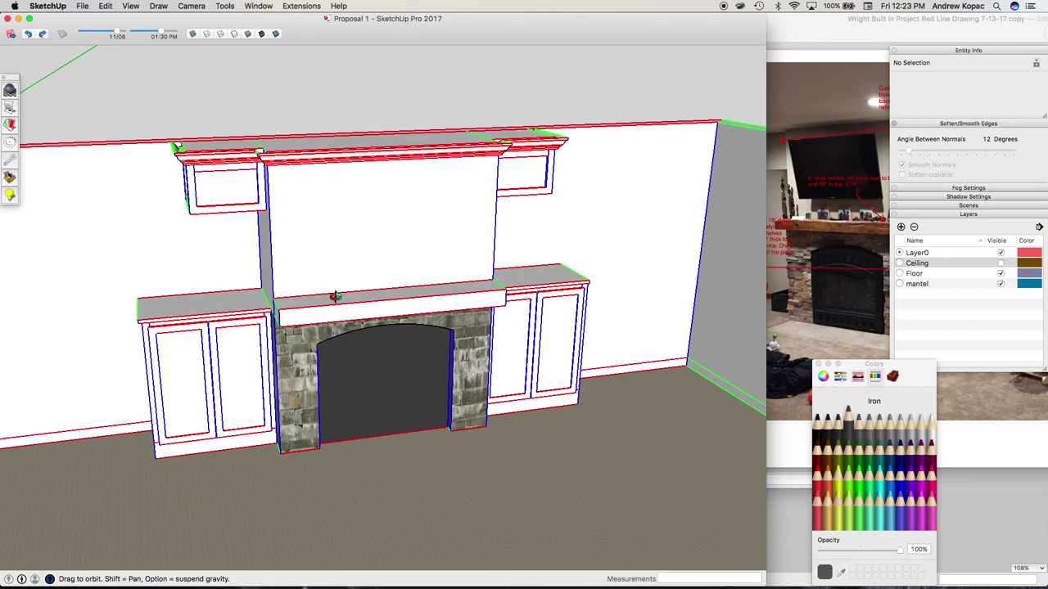
Sample a tan wall colour from the reference photo and paint the room walls with it
{"action": "key", "text": "b"}
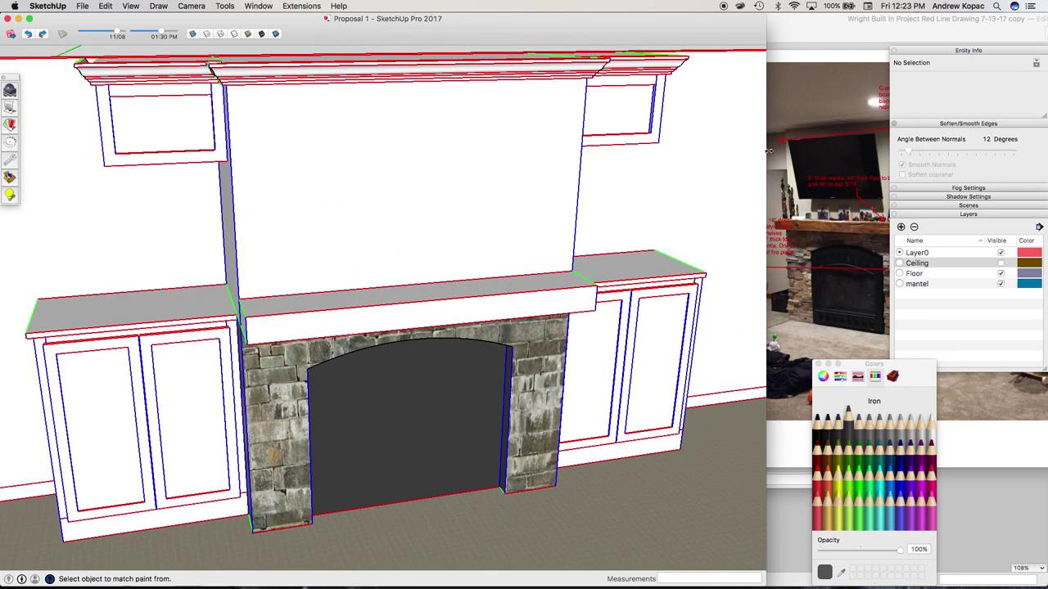
{"action": "left_click", "coordinate": [842, 570]}
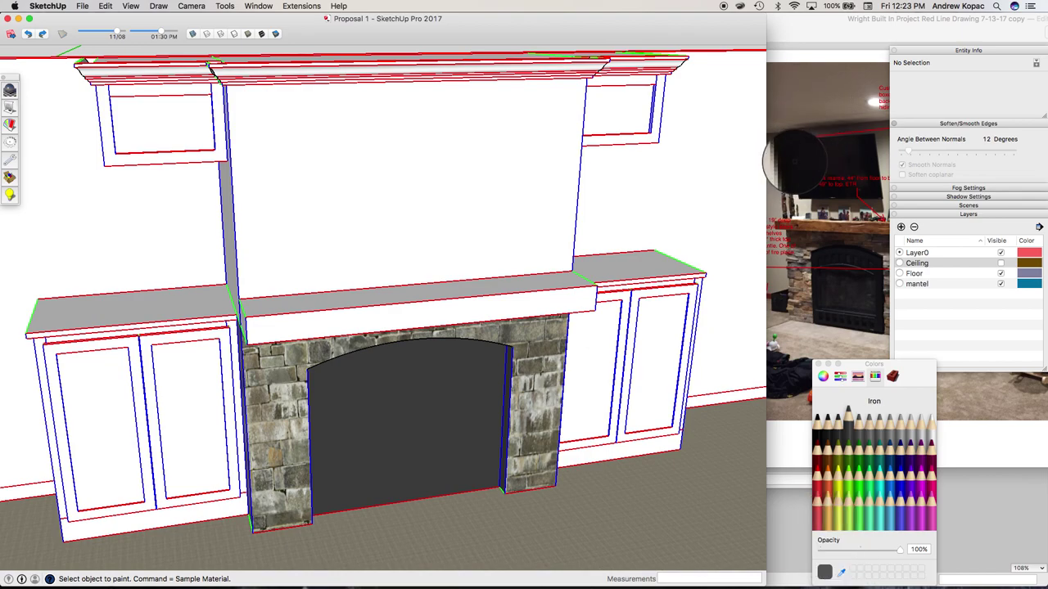
{"action": "left_click", "coordinate": [882, 158]}
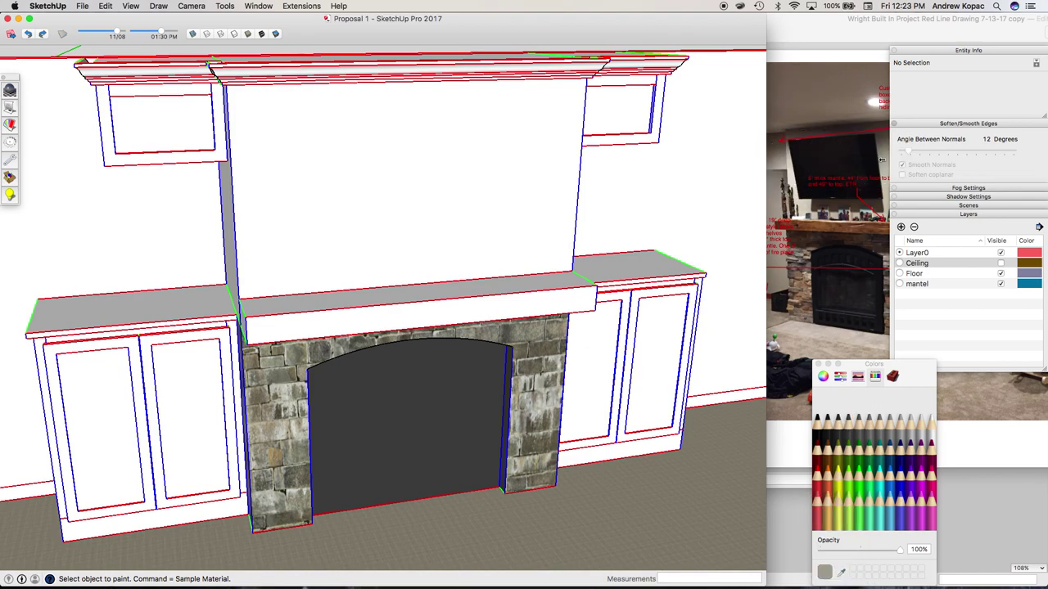
{"action": "left_click", "coordinate": [696, 184]}
{"action": "scroll", "coordinate": [450, 204], "scroll_direction": "down", "scroll_amount": 5}
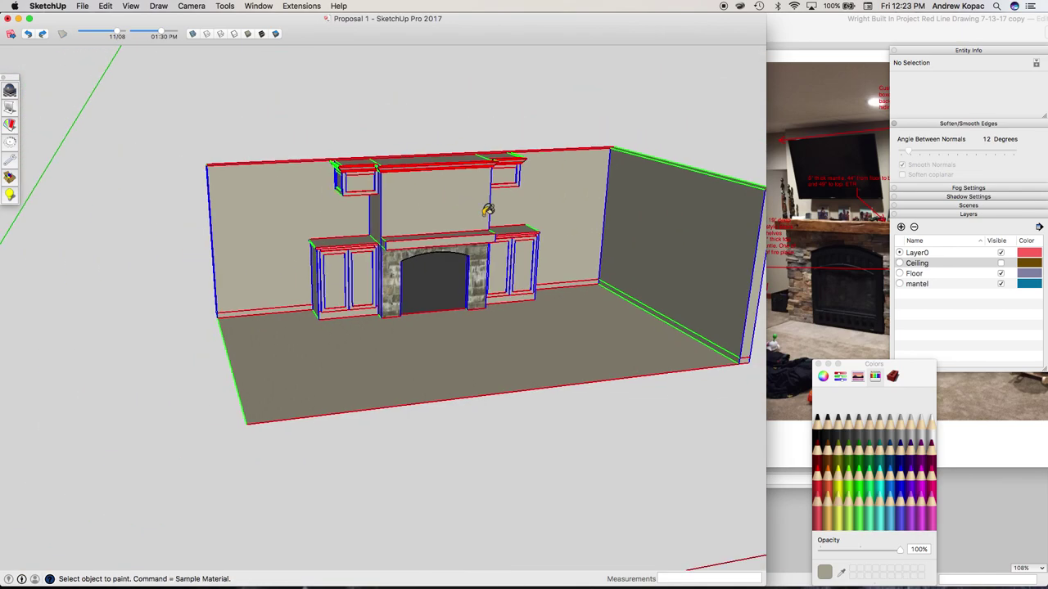
Undo the tan wall paint and open the nested wall group inside the room for editing
{"action": "scroll", "coordinate": [487, 209], "scroll_direction": "up", "scroll_amount": 2}
{"action": "key", "text": "super+z"}
{"action": "key", "text": "space"}
{"action": "double_click", "coordinate": [305, 225]}
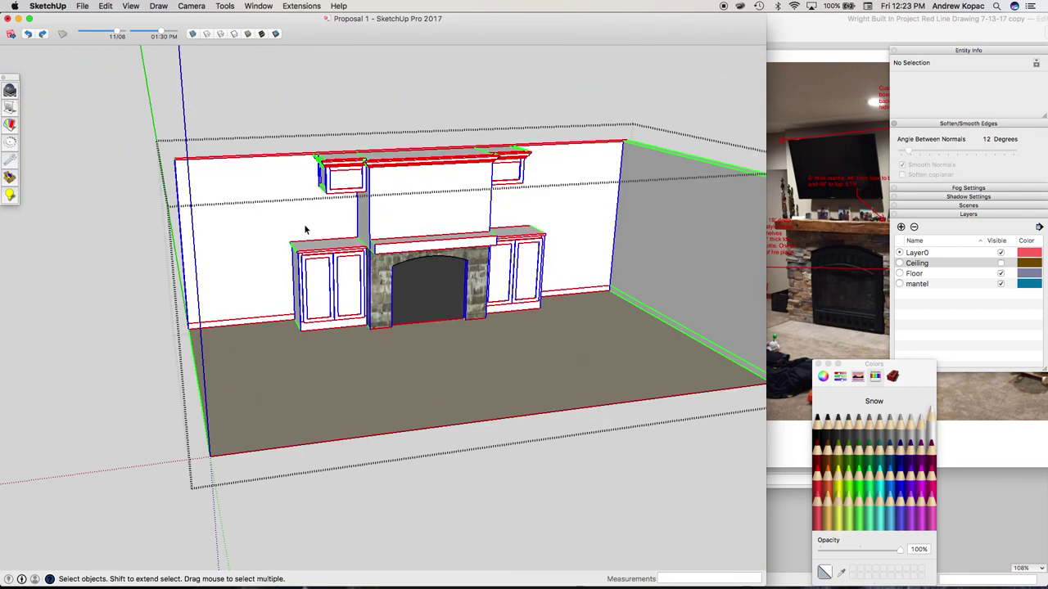
{"action": "left_click", "coordinate": [304, 225]}
{"action": "double_click", "coordinate": [275, 223]}
{"action": "triple_click", "coordinate": [265, 223]}
{"action": "left_click", "coordinate": [250, 221]}
Sample a cream colour from the photo and paint the chimney faces and walls with it
{"action": "key", "text": "b"}
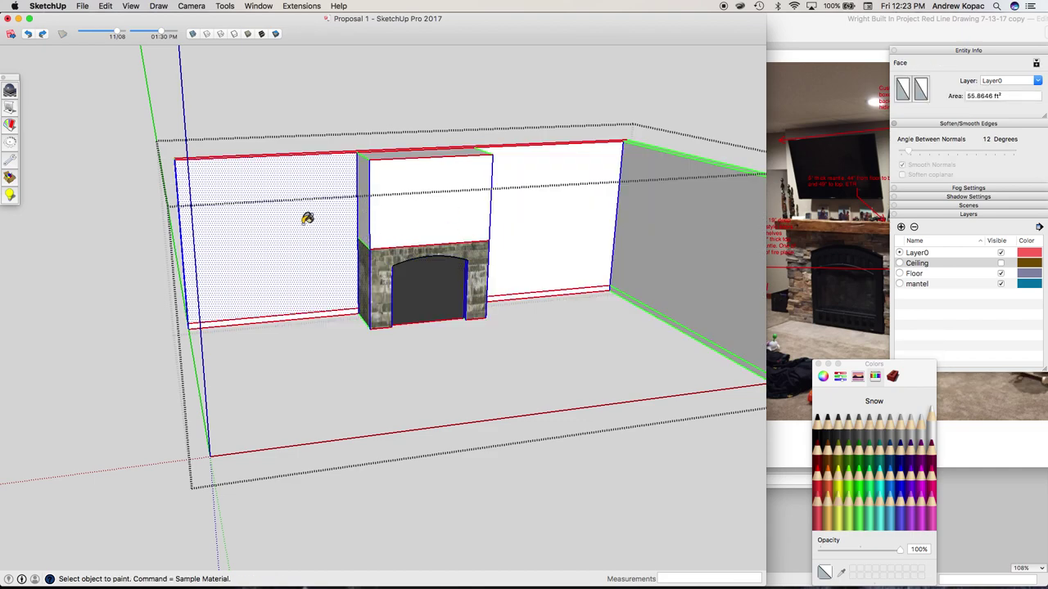
{"action": "left_click", "coordinate": [824, 572]}
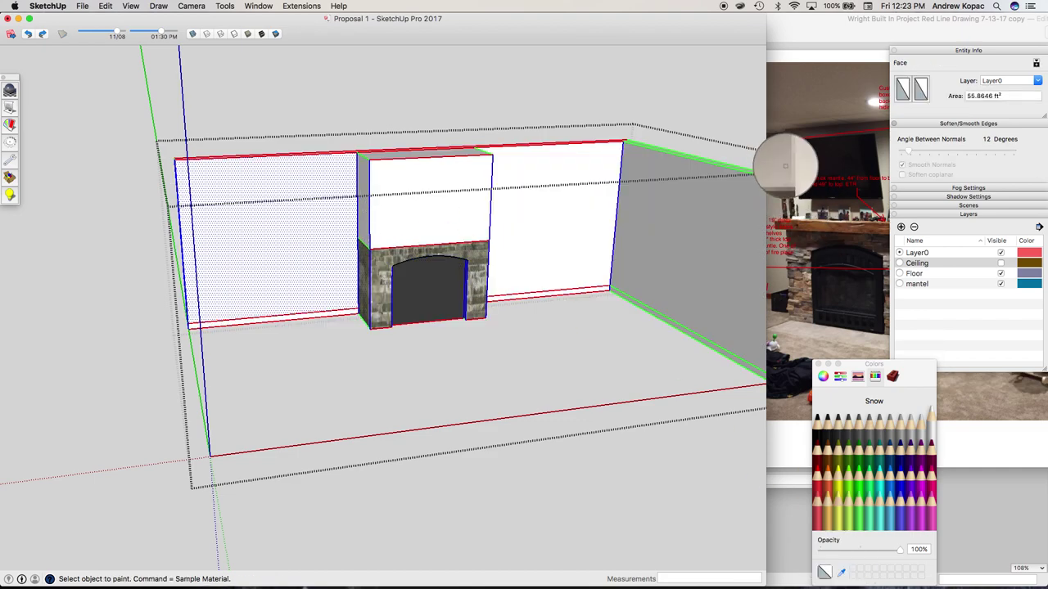
{"action": "left_click", "coordinate": [790, 169]}
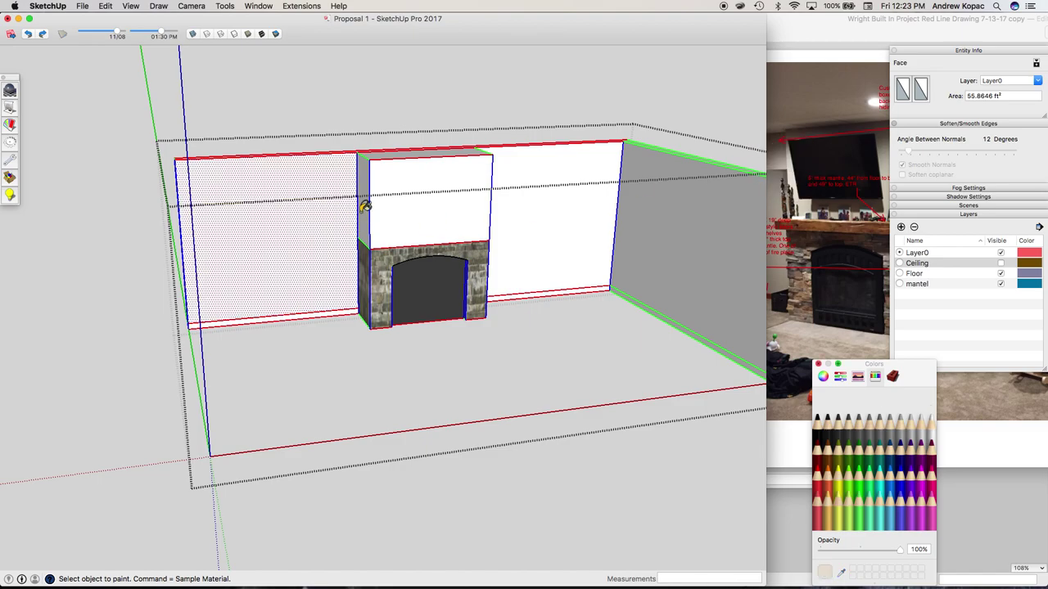
{"action": "left_click", "coordinate": [365, 207]}
{"action": "left_click", "coordinate": [392, 206]}
{"action": "left_click", "coordinate": [523, 220]}
{"action": "left_click", "coordinate": [631, 205]}
{"action": "scroll", "coordinate": [595, 221], "scroll_direction": "up", "scroll_amount": 3}
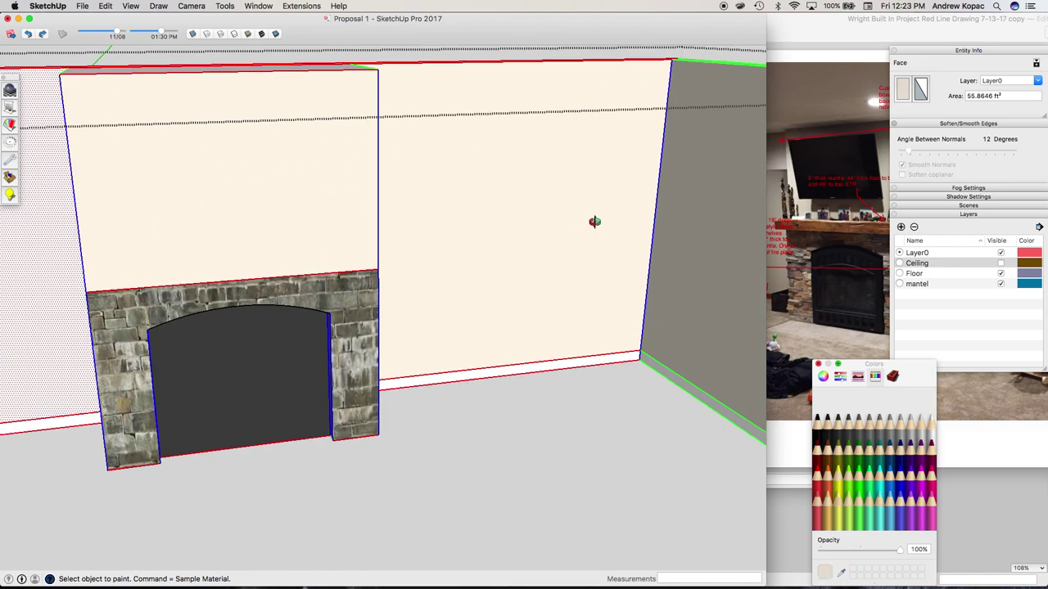
{"action": "middle_click_drag", "start_coordinate": [594, 221], "coordinate": [375, 246]}
{"action": "left_click", "coordinate": [289, 230]}
Leave group editing so the cabinets reappear, then orbit around the fireplace
{"action": "key", "text": "space"}
{"action": "left_click", "coordinate": [324, 206]}
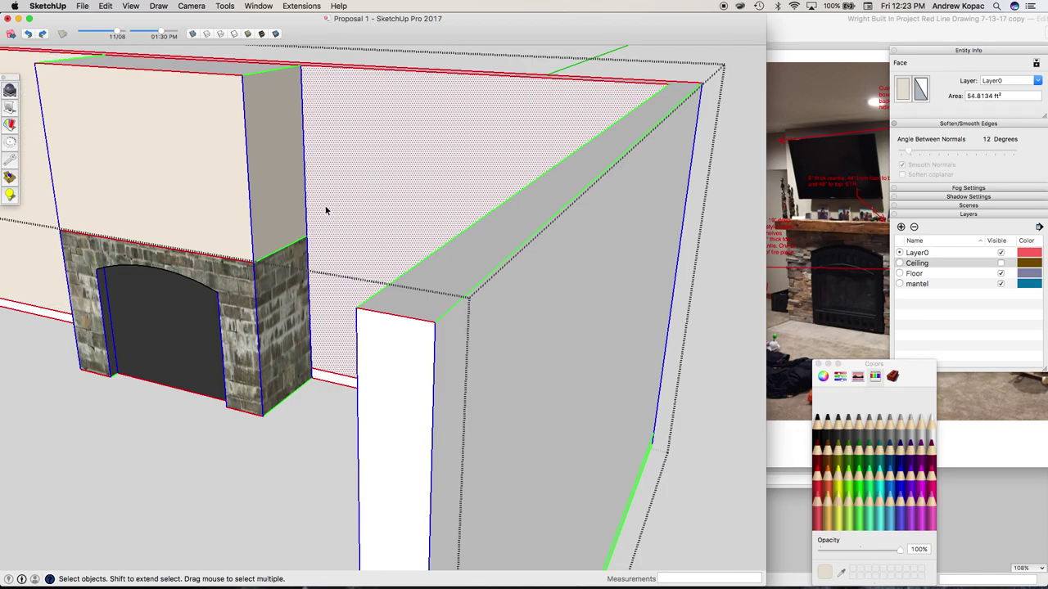
{"action": "key", "text": "Escape"}
{"action": "key", "text": "b"}
{"action": "middle_click_drag", "start_coordinate": [232, 248], "coordinate": [483, 251]}
{"action": "scroll", "coordinate": [482, 251], "scroll_direction": "down", "scroll_amount": 5}
{"action": "scroll", "coordinate": [209, 298], "scroll_direction": "up", "scroll_amount": 5}
Select the mantel group and browse the Wood materials in the Podium library
{"action": "key", "text": "space"}
{"action": "left_click", "coordinate": [177, 315]}
{"action": "left_click", "coordinate": [8, 176]}
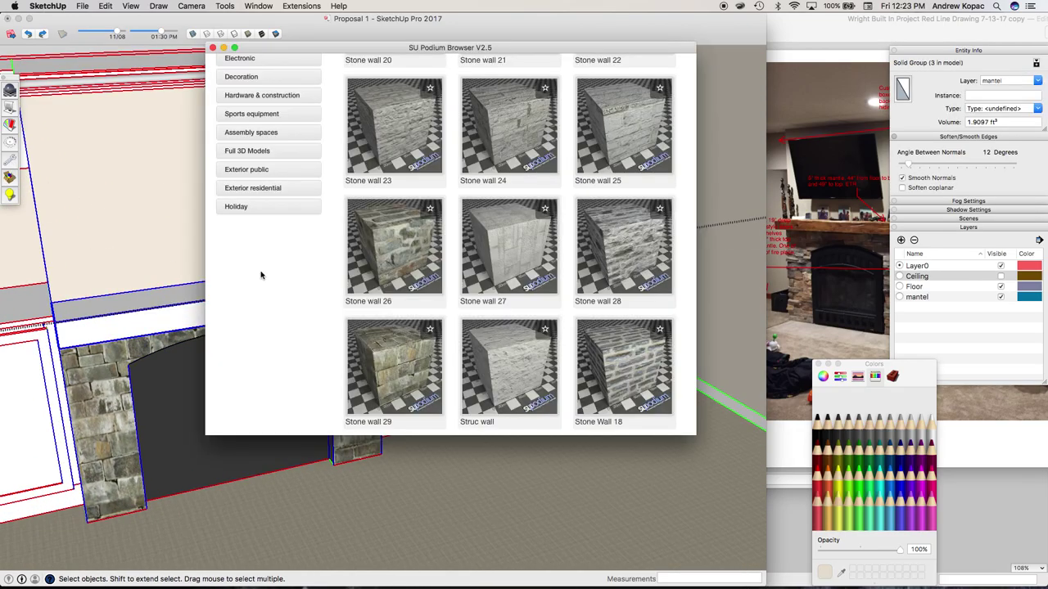
{"action": "scroll", "coordinate": [243, 106], "scroll_direction": "up", "scroll_amount": 10}
{"action": "scroll", "coordinate": [269, 303], "scroll_direction": "down", "scroll_amount": 5}
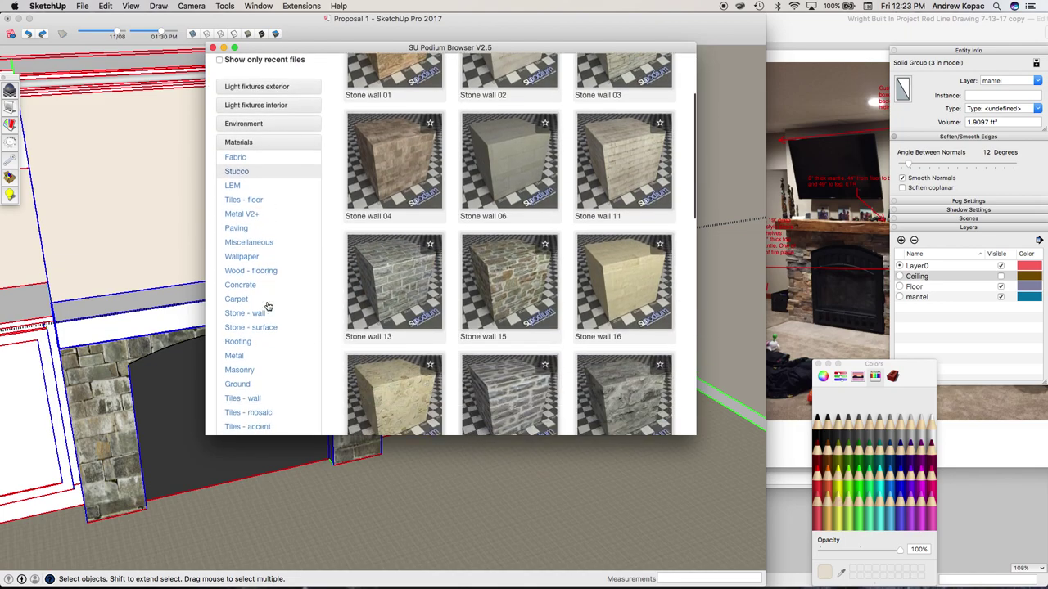
{"action": "scroll", "coordinate": [267, 358], "scroll_direction": "down", "scroll_amount": 2}
{"action": "left_click", "coordinate": [252, 401]}
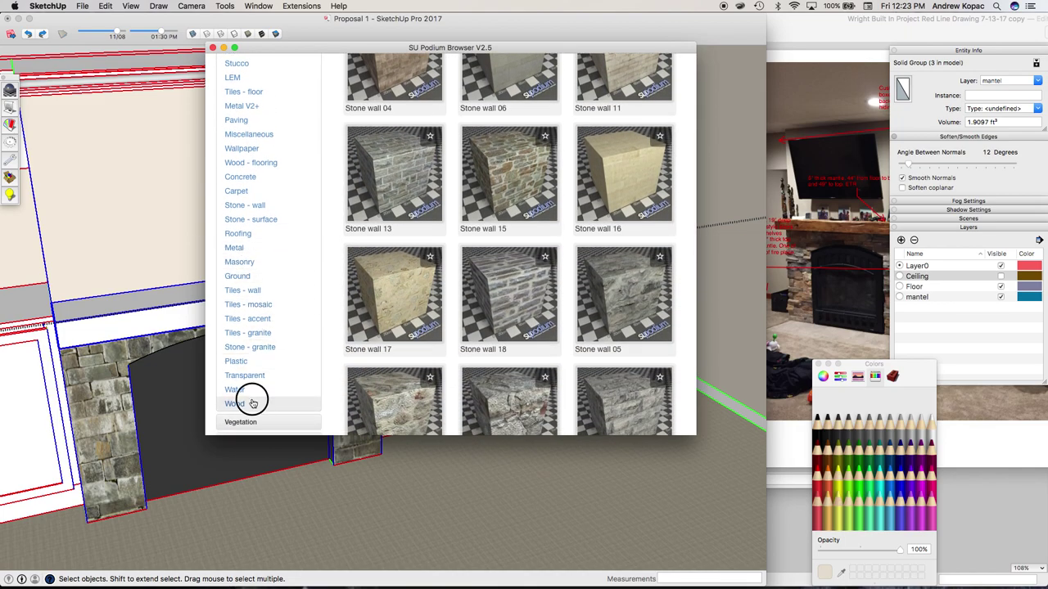
{"action": "scroll", "coordinate": [537, 221], "scroll_direction": "up", "scroll_amount": 5}
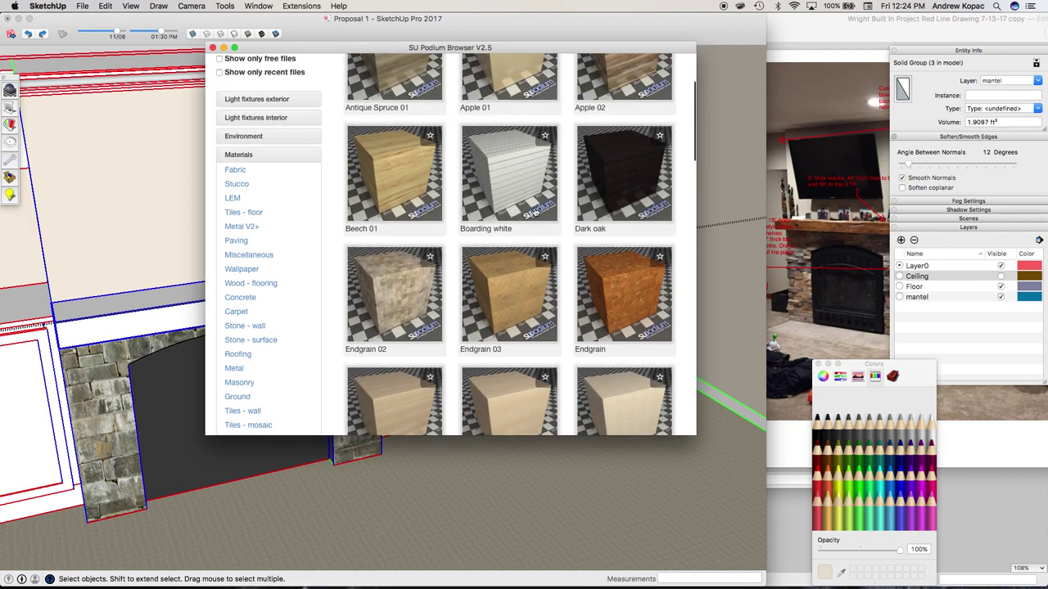
{"action": "scroll", "coordinate": [537, 221], "scroll_direction": "up", "scroll_amount": 3}
{"action": "scroll", "coordinate": [531, 262], "scroll_direction": "down", "scroll_amount": 12}
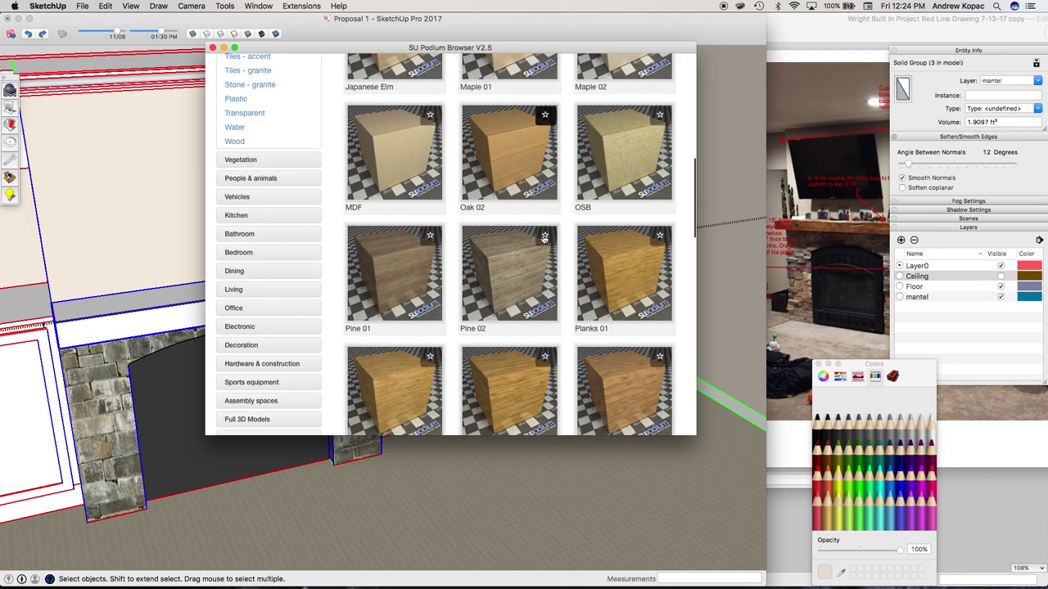
{"action": "scroll", "coordinate": [528, 299], "scroll_direction": "down", "scroll_amount": 5}
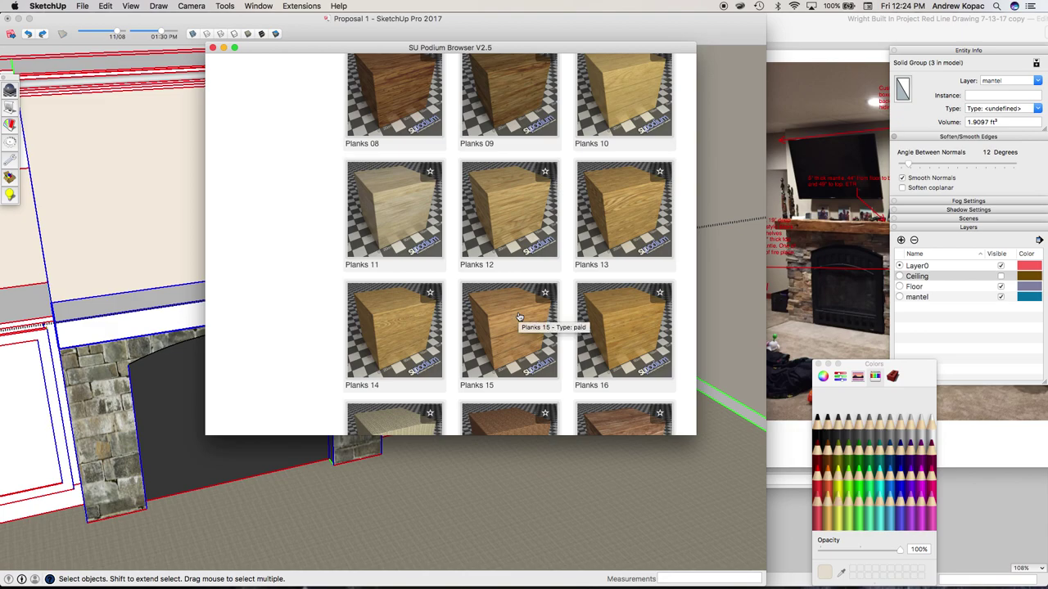
{"action": "scroll", "coordinate": [519, 317], "scroll_direction": "down", "scroll_amount": 6}
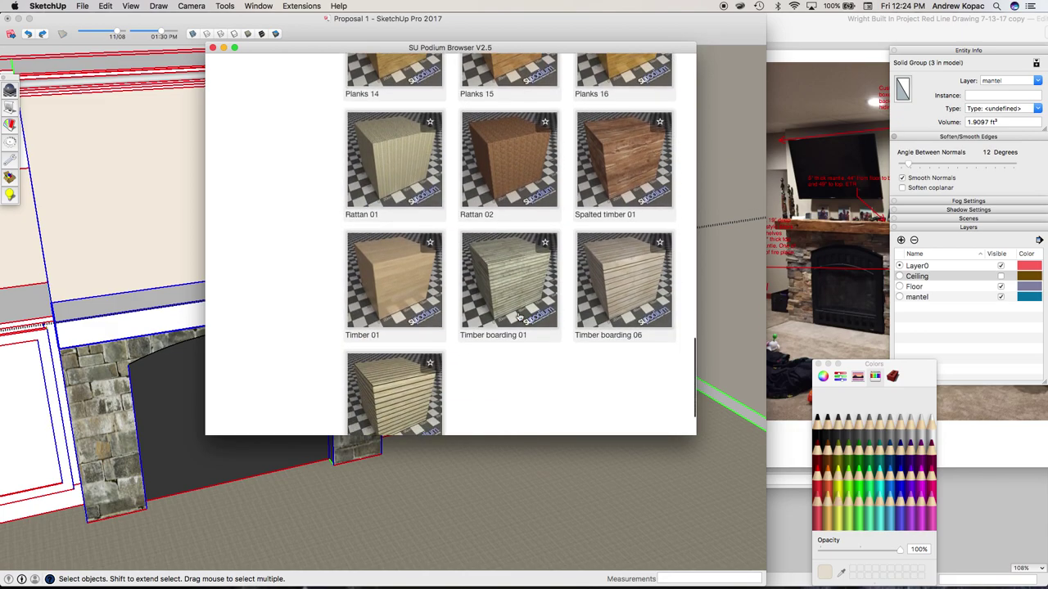
{"action": "scroll", "coordinate": [512, 366], "scroll_direction": "down", "scroll_amount": 1}
Load the Wood planks 02 box from the second Wood page and place it on the floor
{"action": "left_click", "coordinate": [659, 413]}
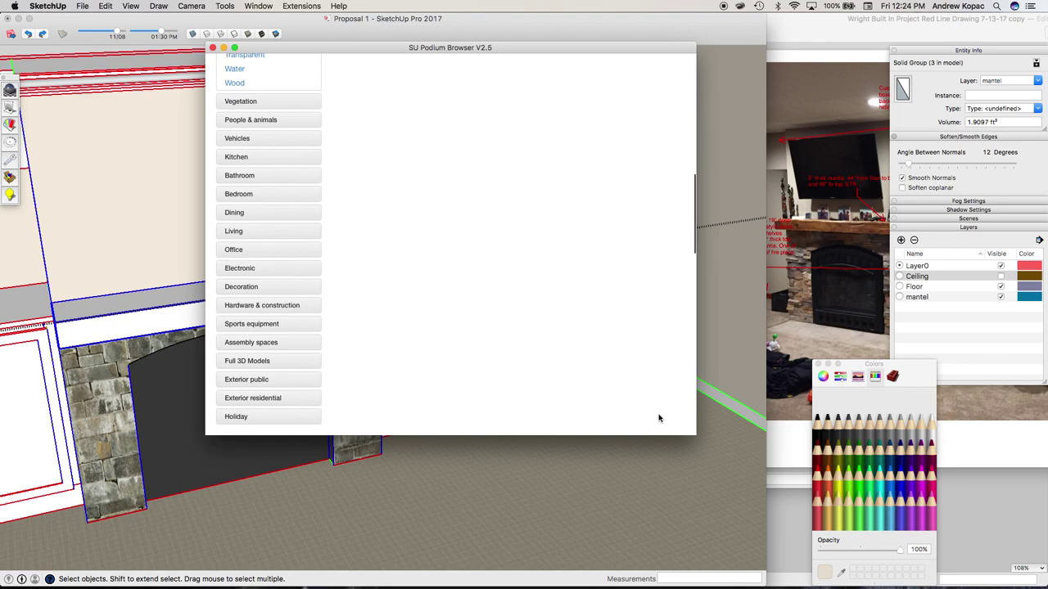
{"action": "scroll", "coordinate": [622, 368], "scroll_direction": "up", "scroll_amount": 6}
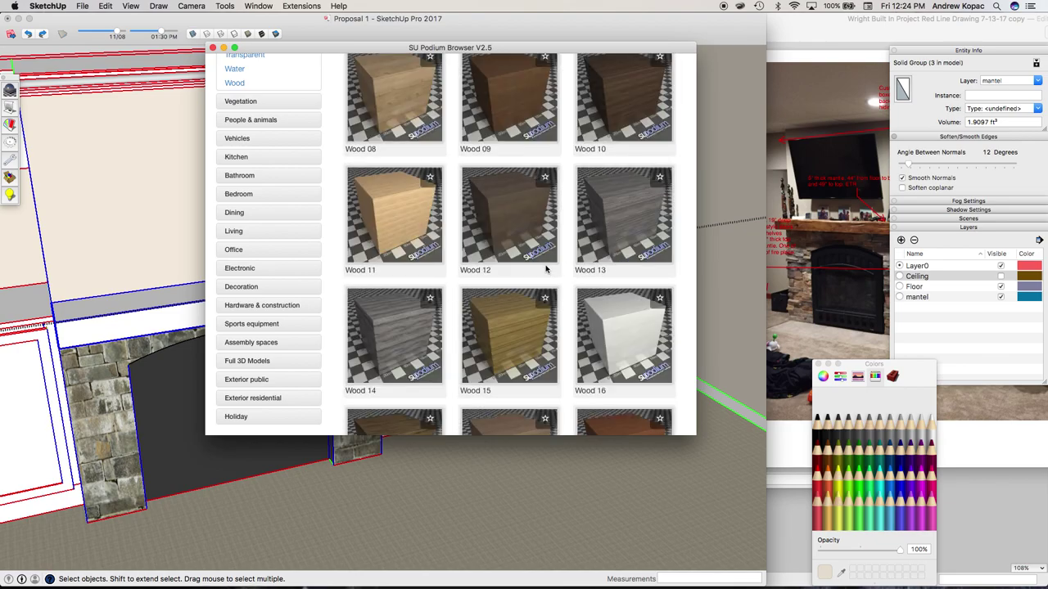
{"action": "scroll", "coordinate": [545, 274], "scroll_direction": "down", "scroll_amount": 8}
{"action": "scroll", "coordinate": [538, 323], "scroll_direction": "down", "scroll_amount": 1}
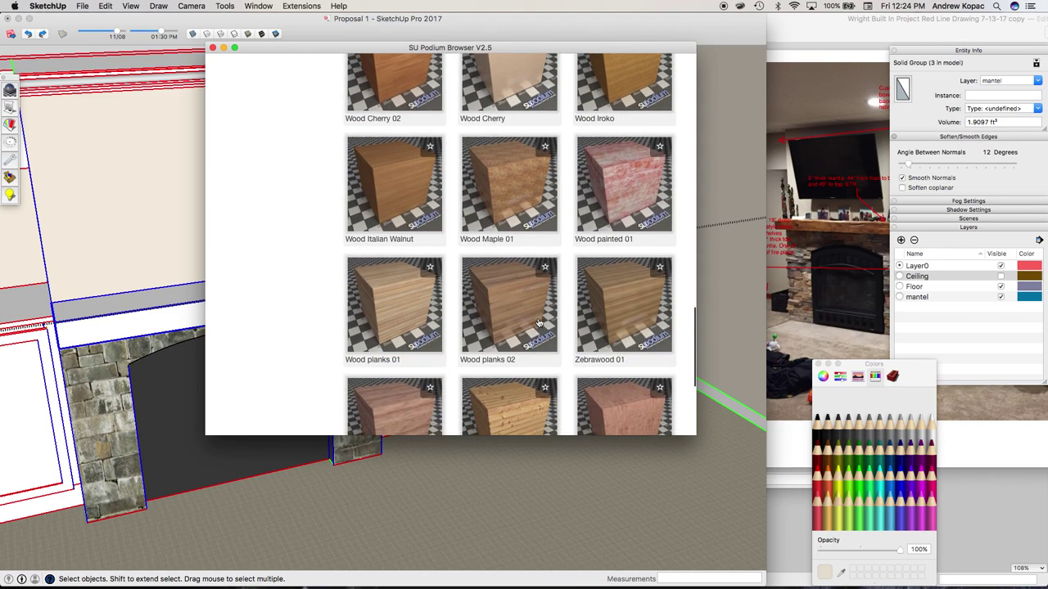
{"action": "scroll", "coordinate": [540, 237], "scroll_direction": "down", "scroll_amount": 5}
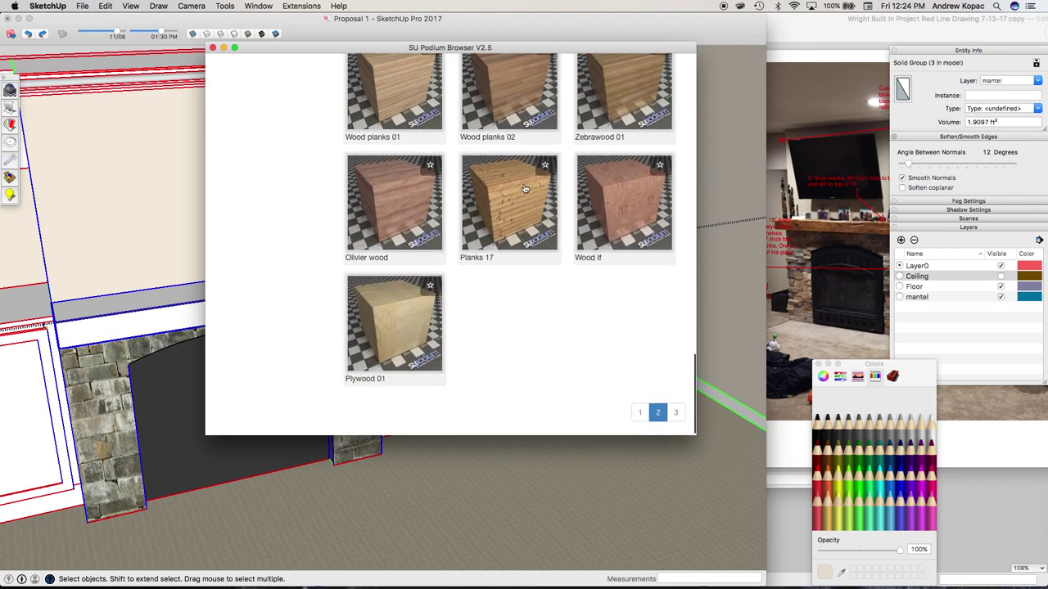
{"action": "left_click", "coordinate": [517, 109]}
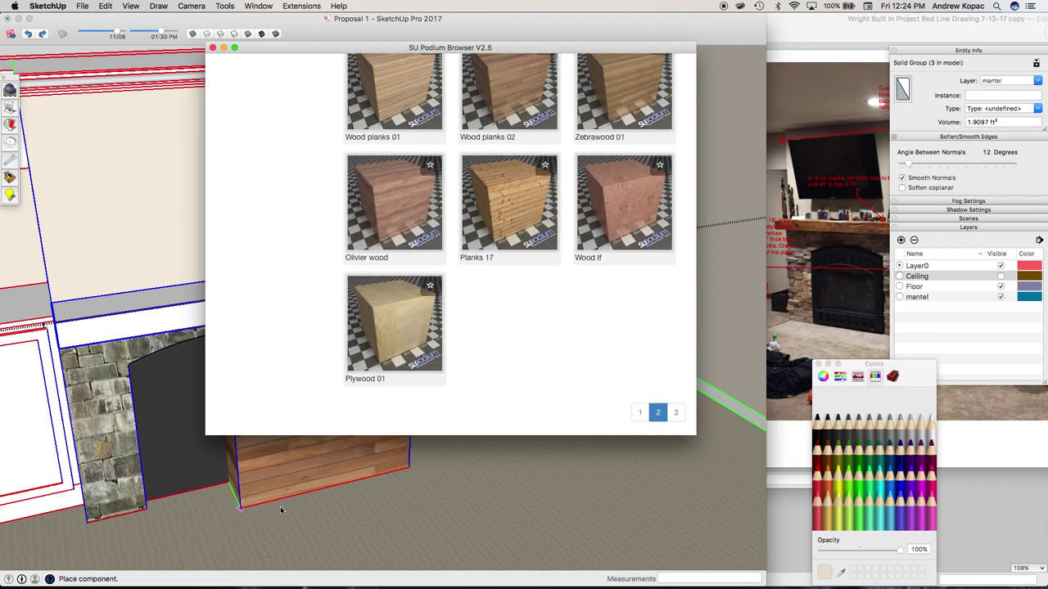
{"action": "left_click", "coordinate": [245, 518]}
Close the Podium browser and paint the mantel shelf with the wood planks
{"action": "left_click", "coordinate": [676, 412]}
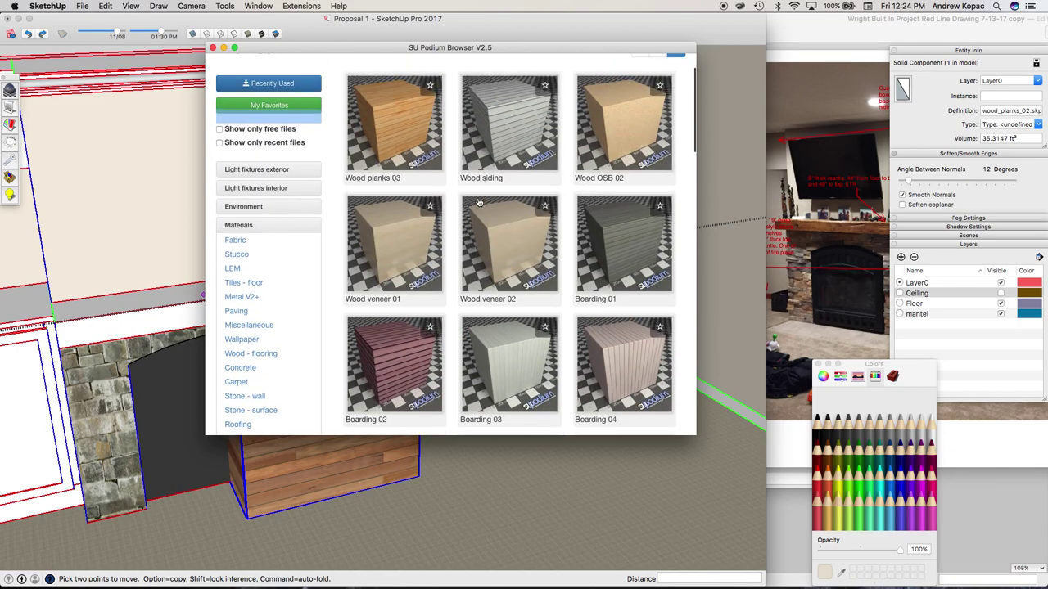
{"action": "scroll", "coordinate": [499, 246], "scroll_direction": "down", "scroll_amount": 15}
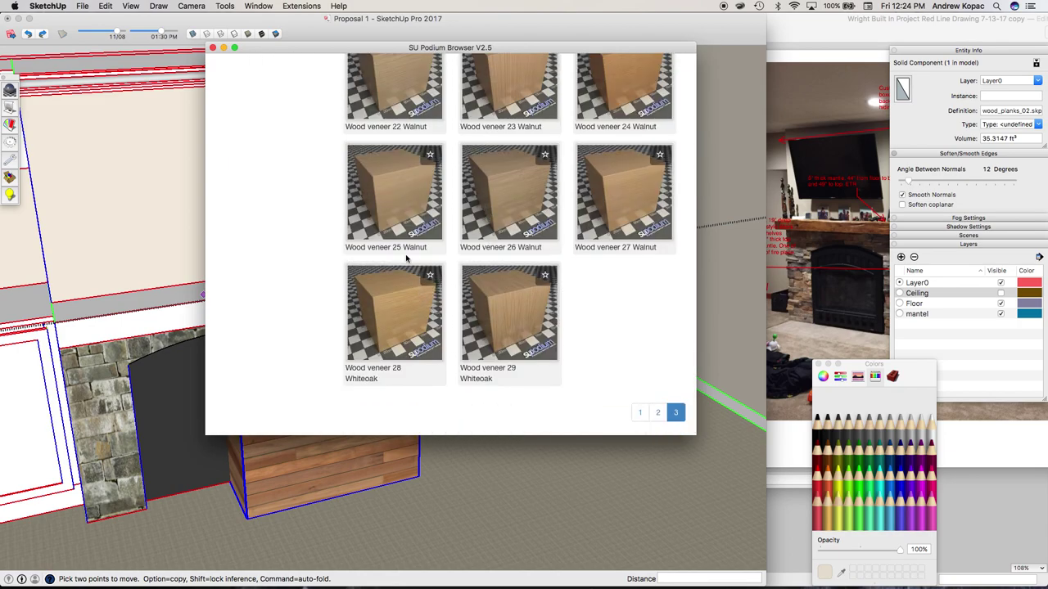
{"action": "scroll", "coordinate": [532, 272], "scroll_direction": "up", "scroll_amount": 4}
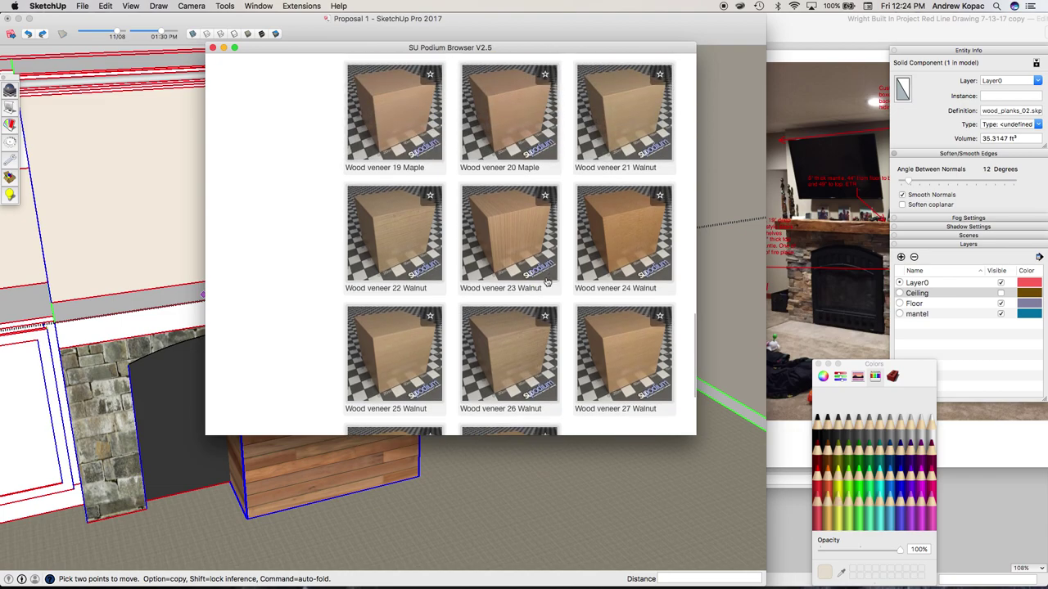
{"action": "left_click", "coordinate": [213, 49]}
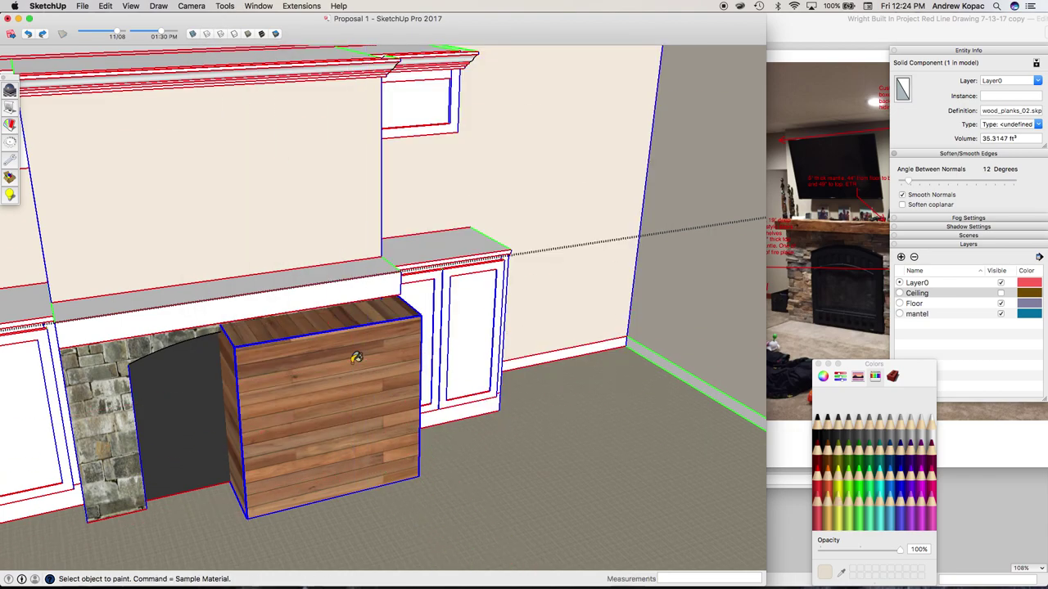
{"action": "left_click", "coordinate": [270, 293]}
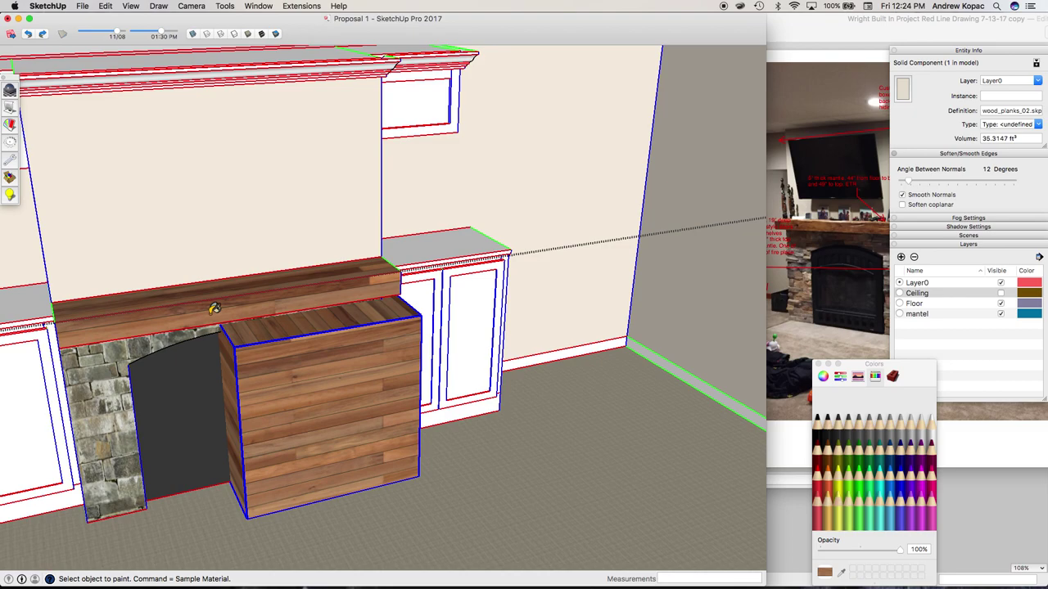
Open the mantel group and attempt Make Unique Texture on its front face
{"action": "key", "text": "space"}
{"action": "double_click", "coordinate": [163, 314]}
{"action": "triple_click", "coordinate": [160, 319]}
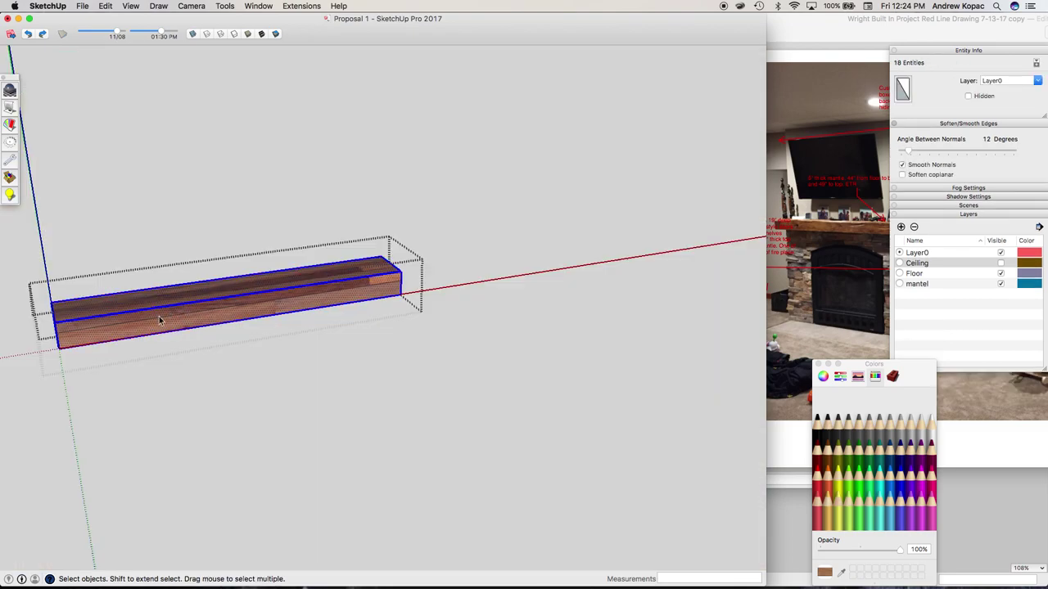
{"action": "right_click", "coordinate": [160, 319]}
{"action": "left_click", "coordinate": [121, 324]}
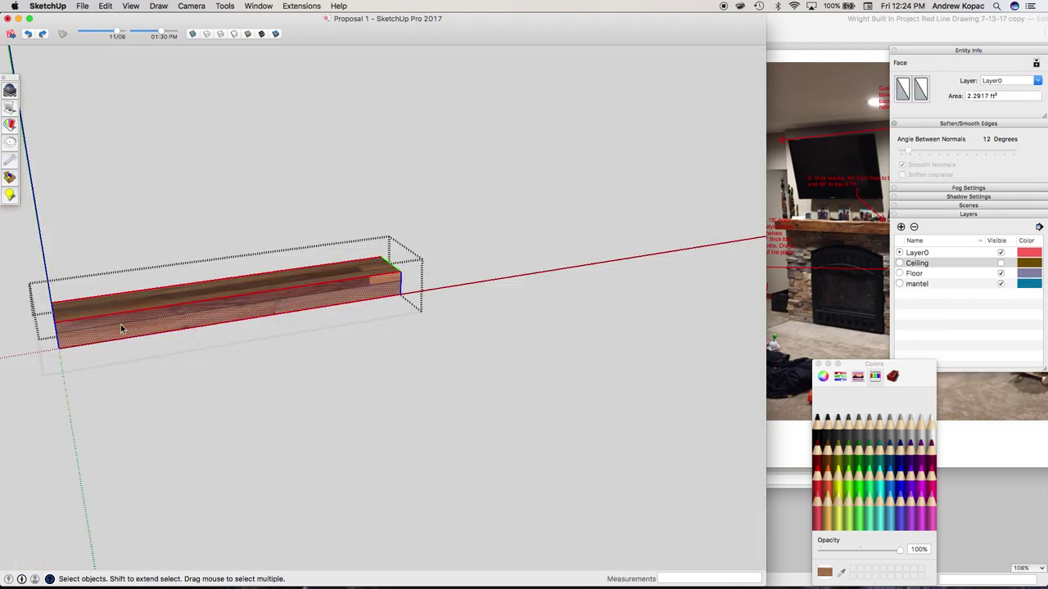
{"action": "right_click", "coordinate": [120, 324]}
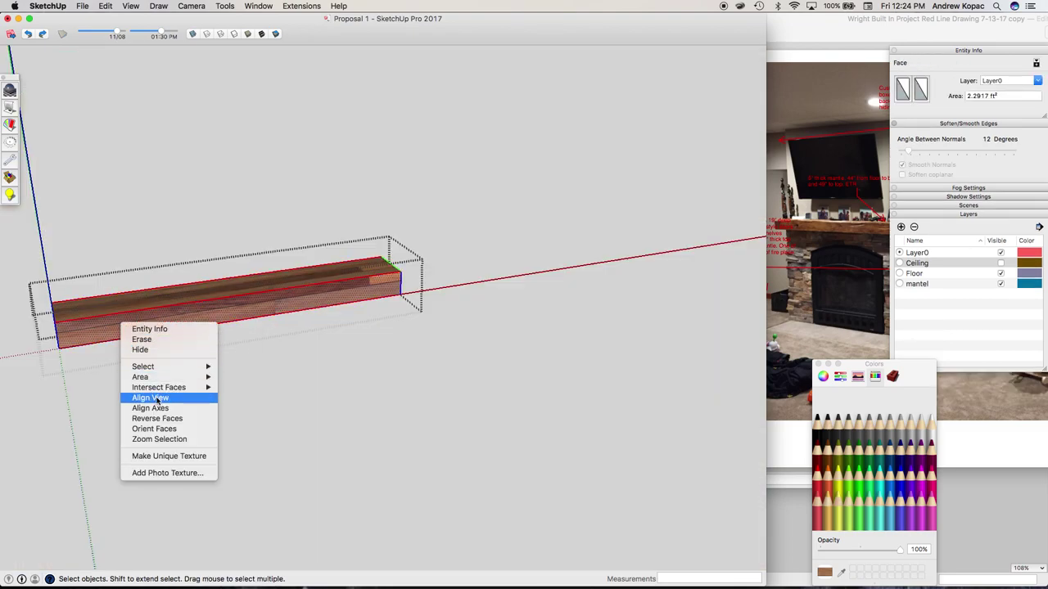
{"action": "left_click", "coordinate": [170, 456]}
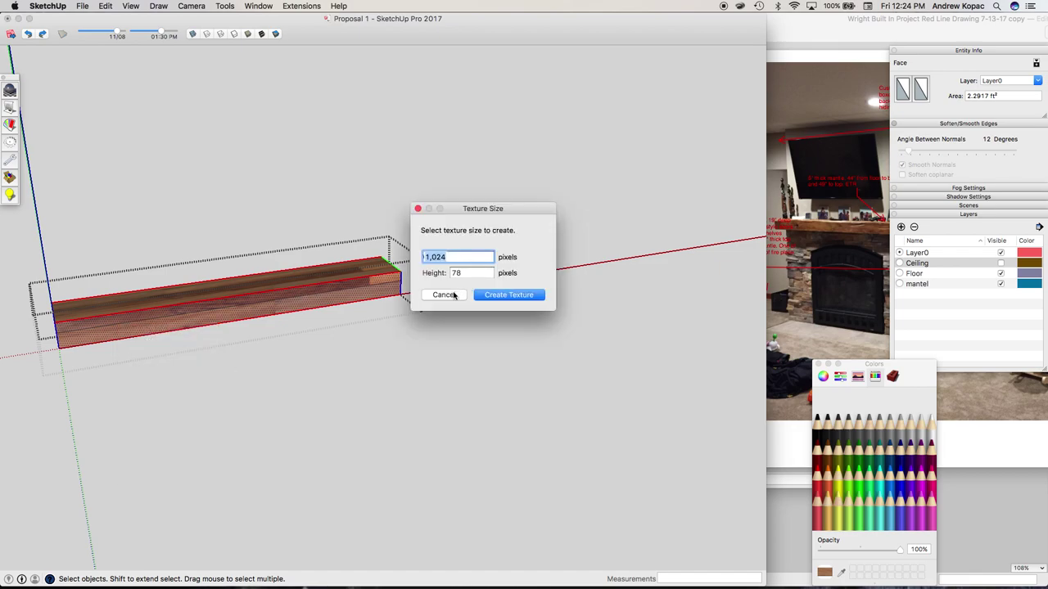
{"action": "left_click", "coordinate": [443, 294]}
{"action": "right_click", "coordinate": [361, 299]}
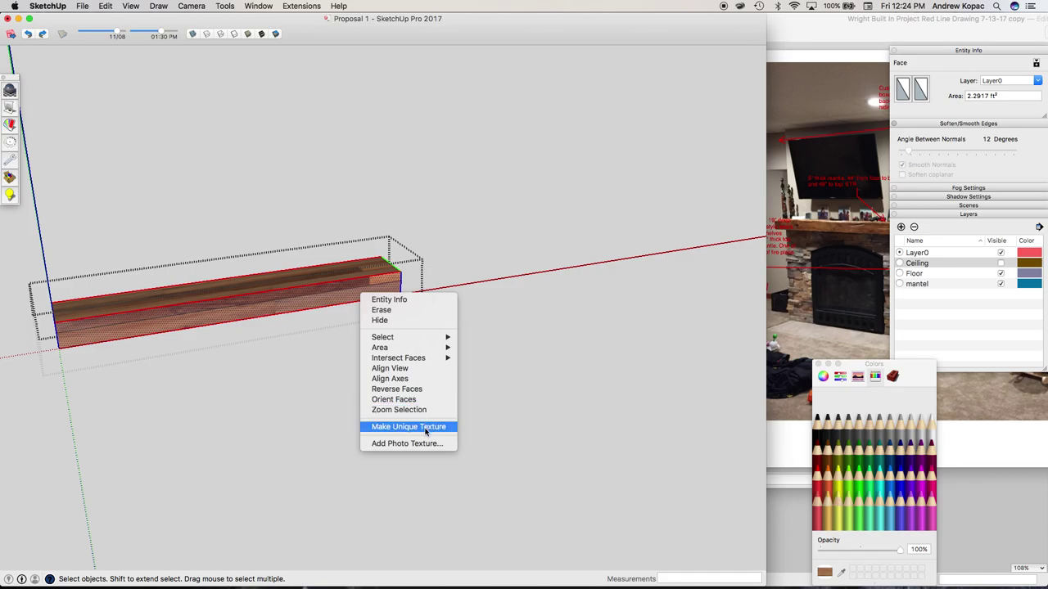
{"action": "left_click", "coordinate": [329, 374]}
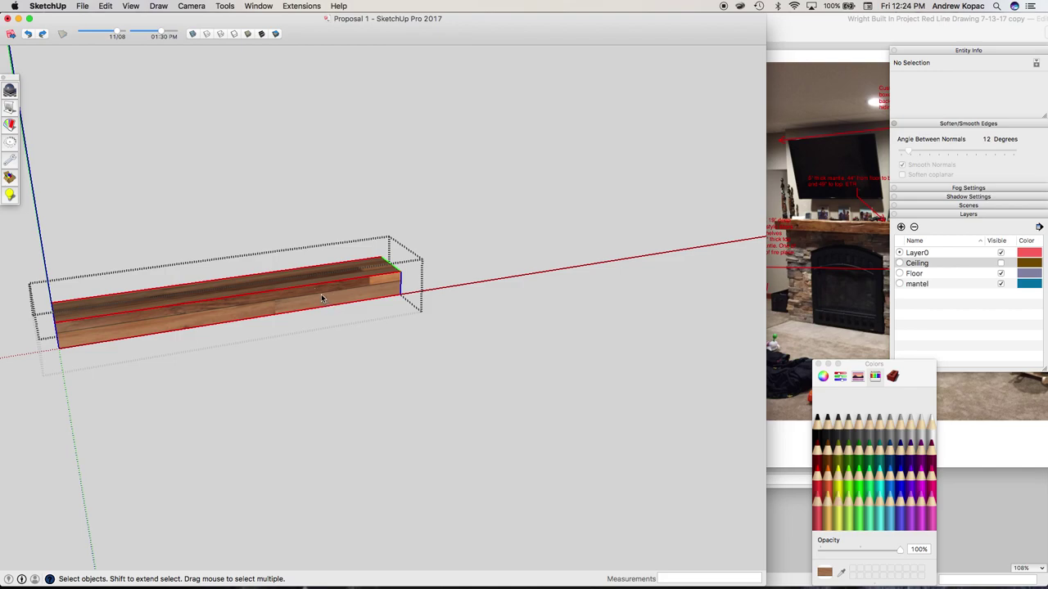
Make the mantel face's wood a unique texture with size 2 and exit the group
{"action": "right_click", "coordinate": [320, 298]}
{"action": "left_click", "coordinate": [354, 428]}
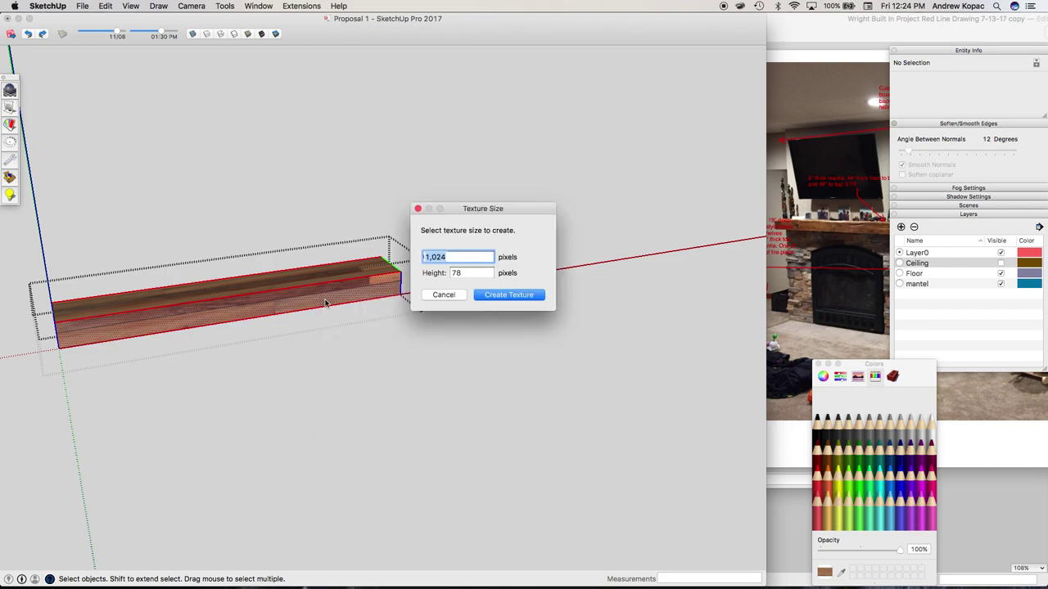
{"action": "left_click", "coordinate": [514, 297]}
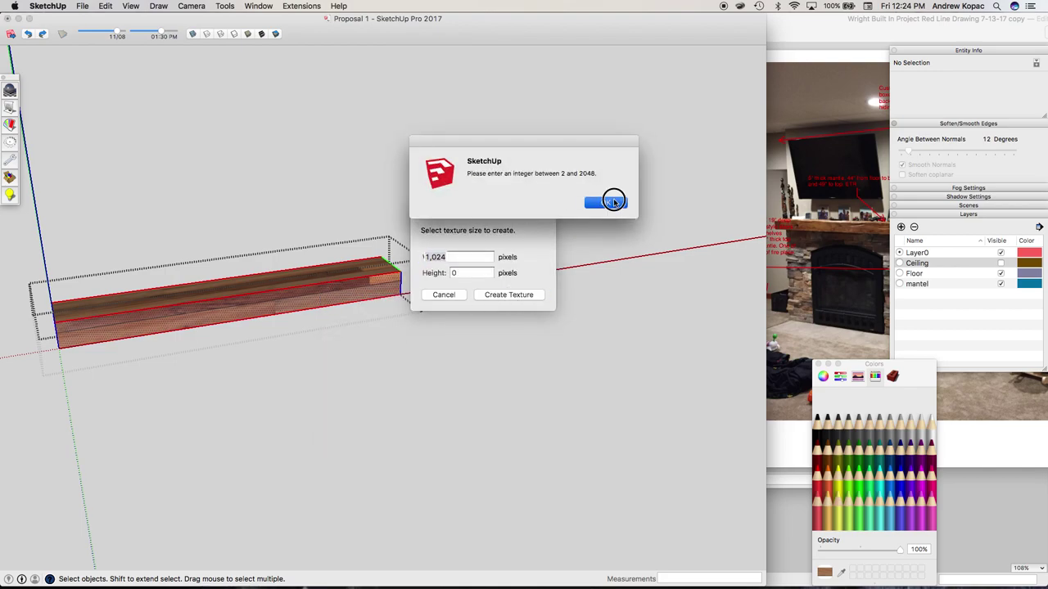
{"action": "left_click", "coordinate": [613, 202]}
{"action": "type", "text": "2"}
{"action": "key", "text": "Return"}
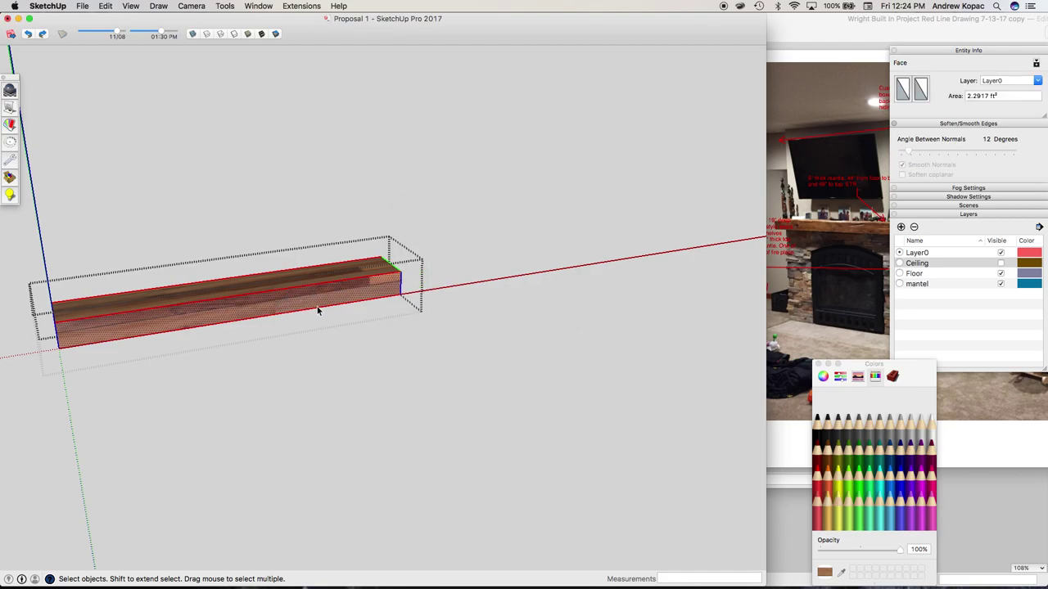
{"action": "key", "text": "Escape"}
{"action": "key", "text": "Escape"}
{"action": "left_click", "coordinate": [313, 340]}
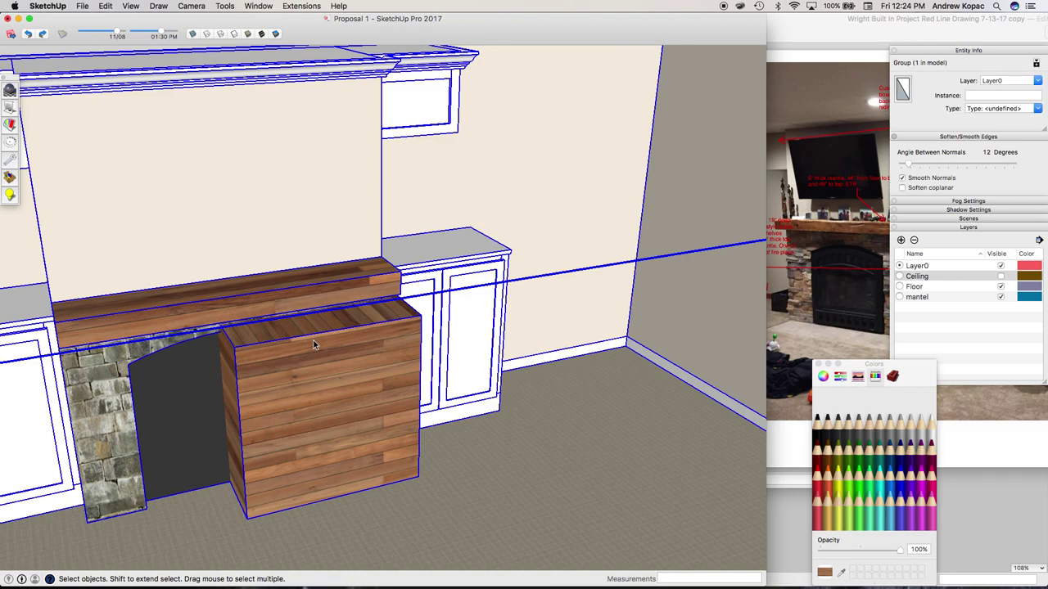
Delete the wooden box in front of the fireplace
{"action": "double_click", "coordinate": [312, 339]}
{"action": "left_click", "coordinate": [297, 355]}
{"action": "key", "text": "Delete"}
Explode the mantel's inner group and paint it with a reddish texture from the Wood collection
{"action": "left_click", "coordinate": [229, 311]}
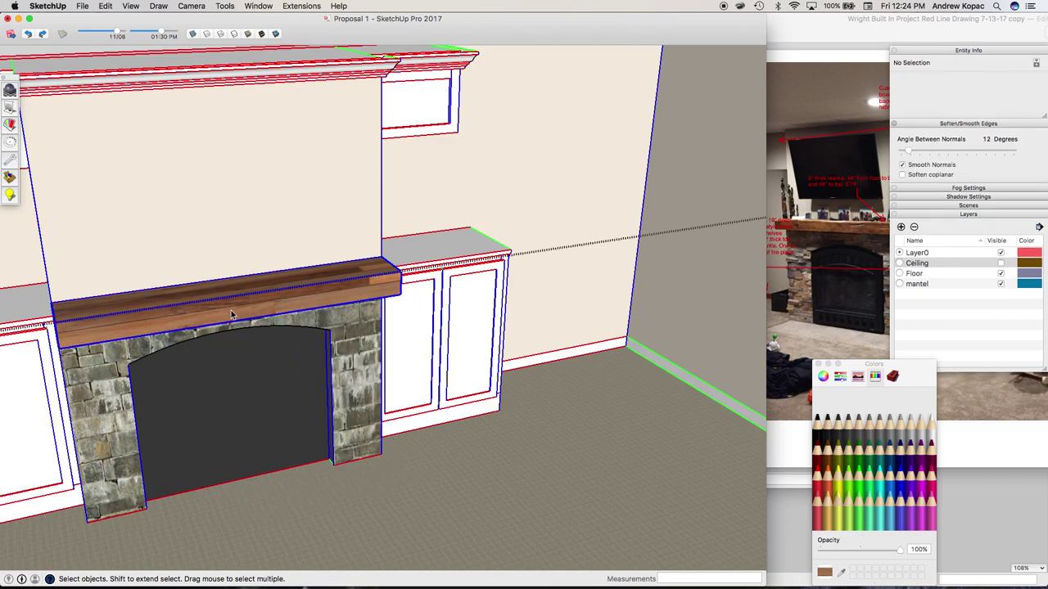
{"action": "double_click", "coordinate": [230, 314]}
{"action": "key", "text": "x"}
{"action": "key", "text": "b"}
{"action": "key", "text": "i"}
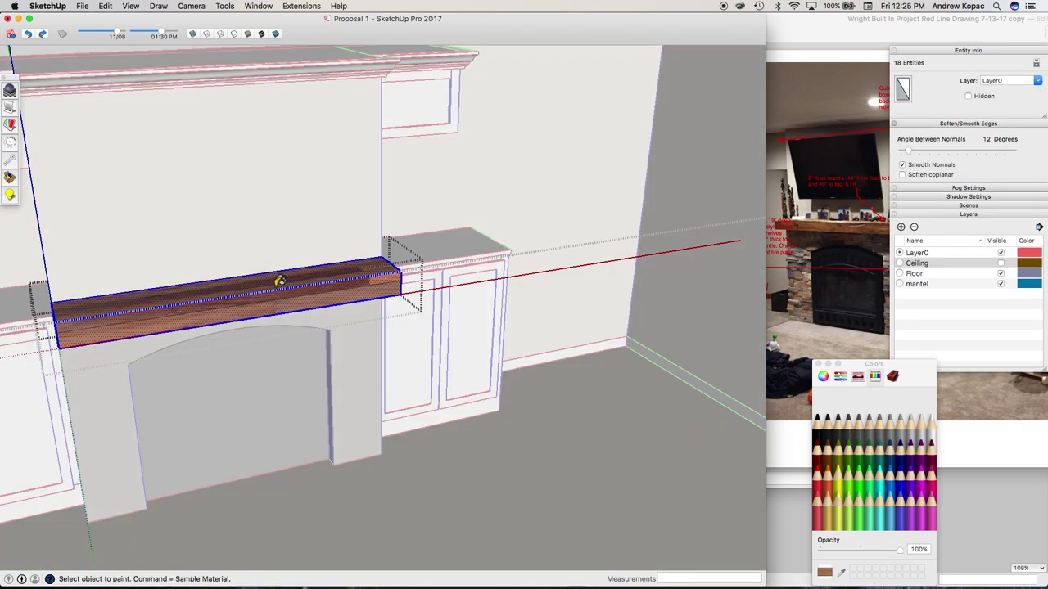
{"action": "left_click", "coordinate": [893, 376]}
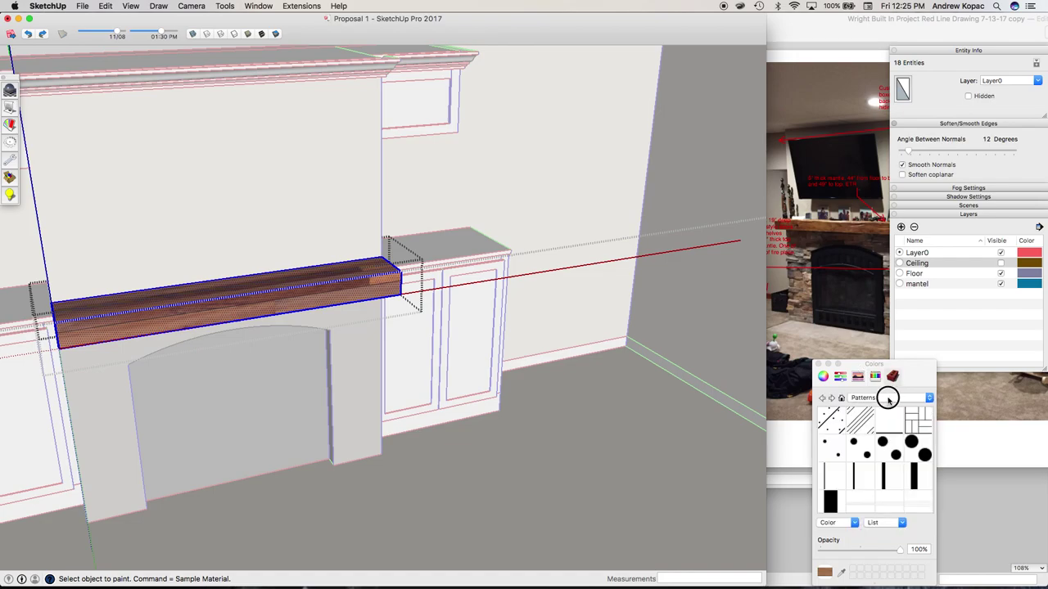
{"action": "left_click", "coordinate": [888, 398]}
{"action": "left_click", "coordinate": [883, 451]}
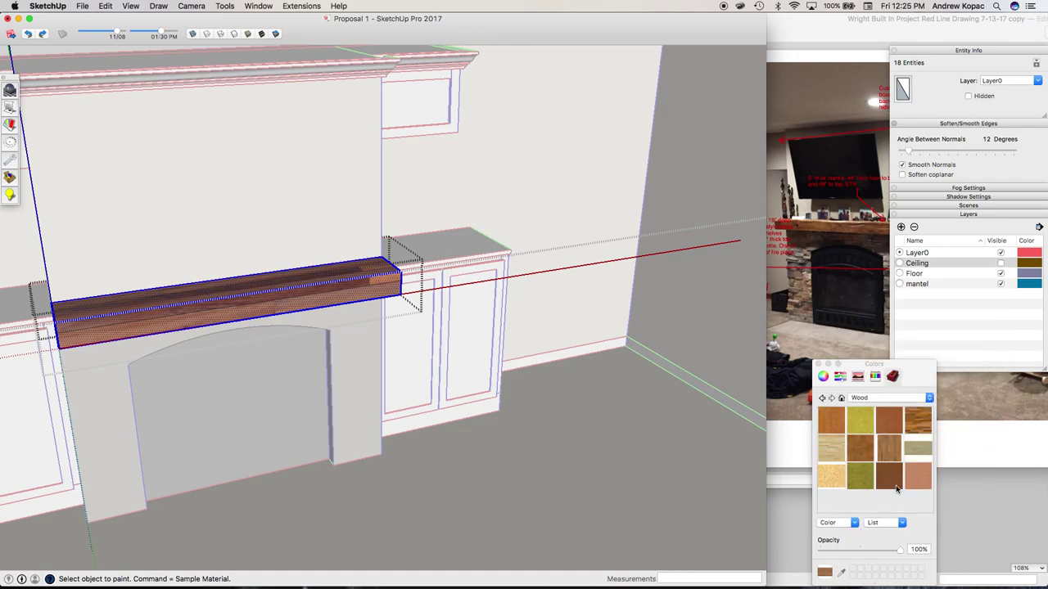
{"action": "left_click", "coordinate": [385, 288]}
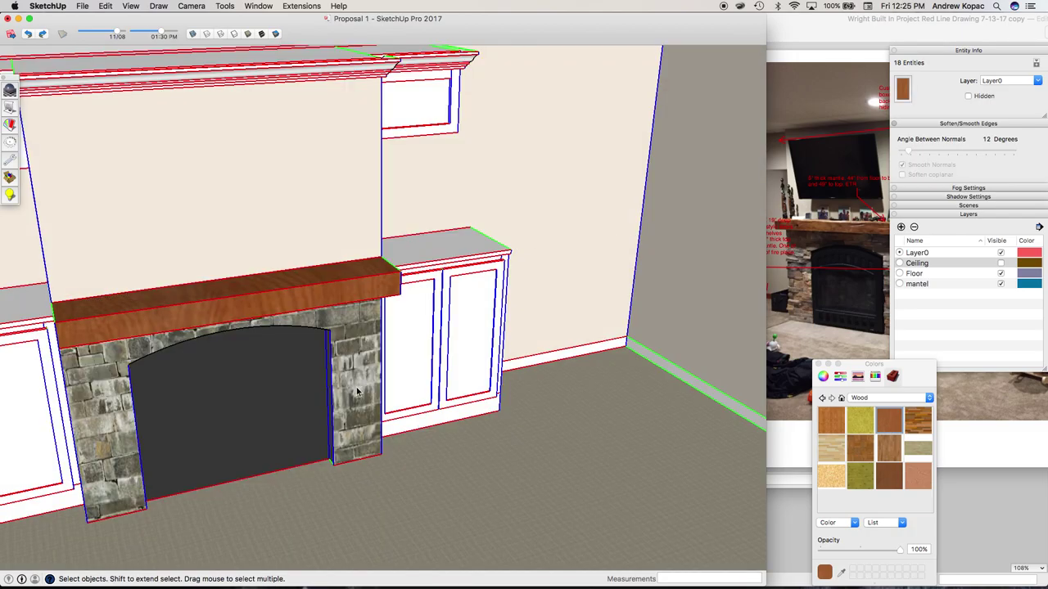
Clear the selection and orbit around the fireplace to review the reddish mantel
{"action": "left_click", "coordinate": [362, 391]}
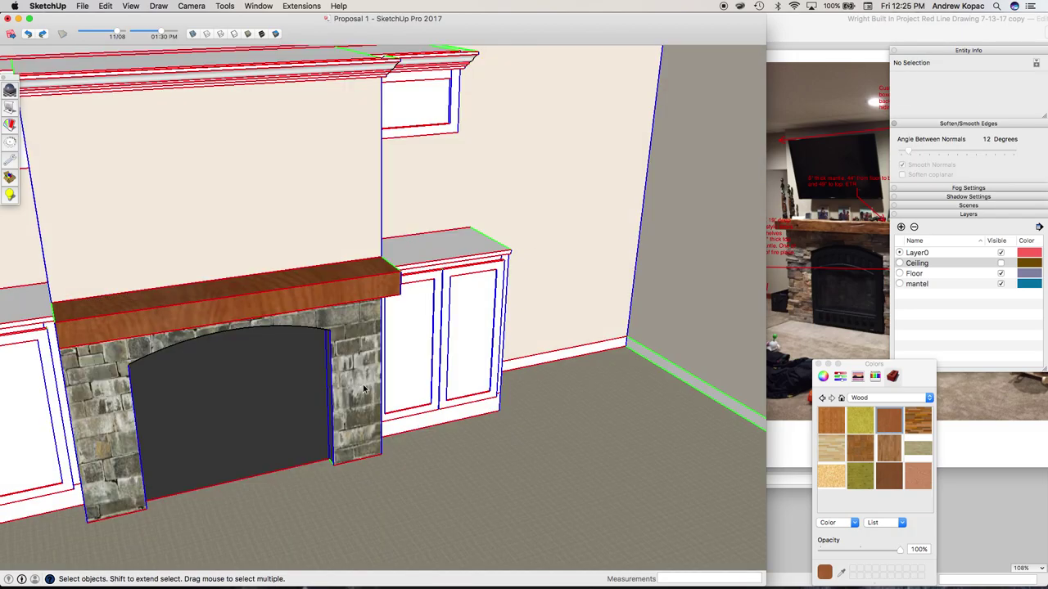
{"action": "scroll", "coordinate": [363, 391], "scroll_direction": "down", "scroll_amount": 5}
{"action": "middle_click_drag", "start_coordinate": [360, 409], "coordinate": [301, 442]}
{"action": "scroll", "coordinate": [301, 442], "scroll_direction": "up", "scroll_amount": 5}
{"action": "scroll", "coordinate": [344, 410], "scroll_direction": "down", "scroll_amount": 6}
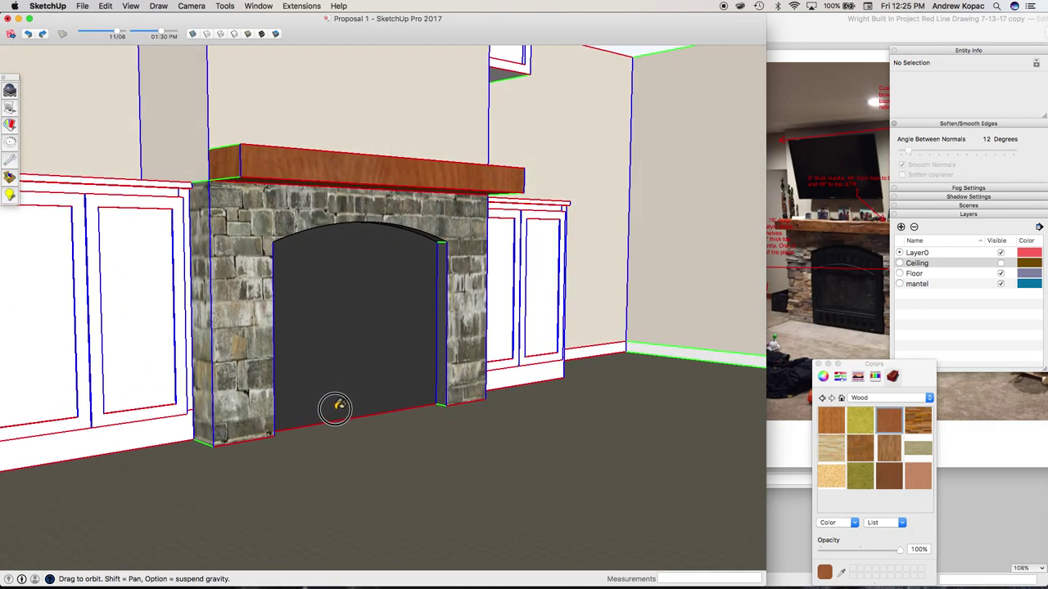
{"action": "scroll", "coordinate": [352, 393], "scroll_direction": "up", "scroll_amount": 3}
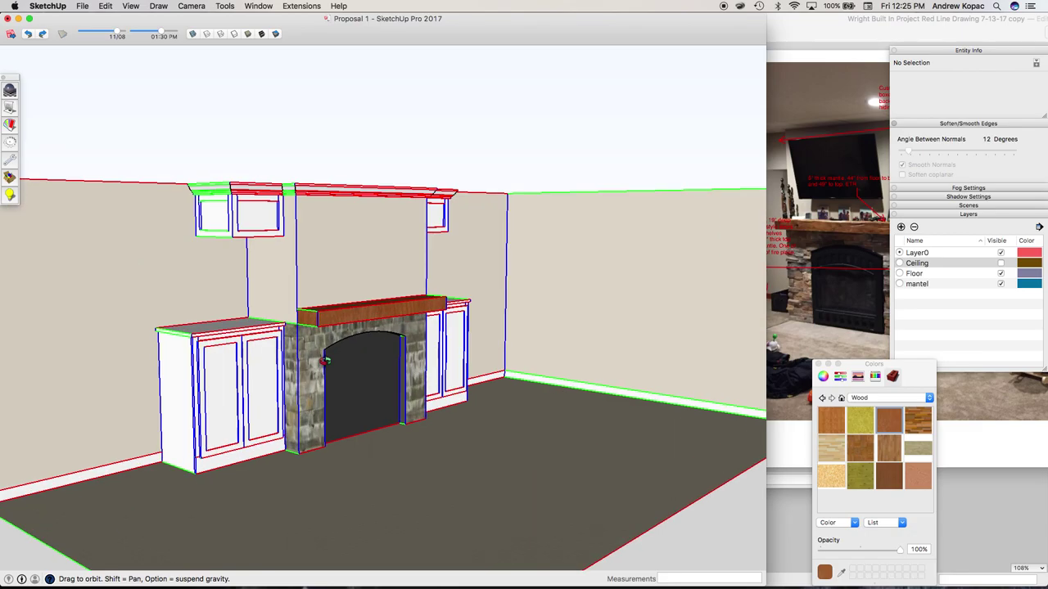
{"action": "scroll", "coordinate": [325, 360], "scroll_direction": "up", "scroll_amount": 3}
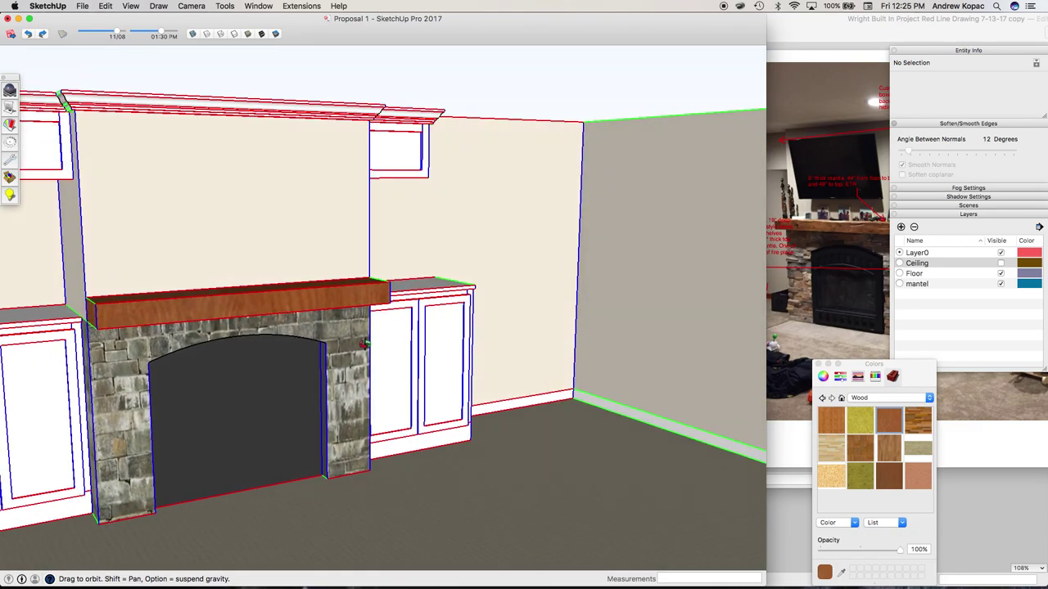
{"action": "scroll", "coordinate": [229, 372], "scroll_direction": "down", "scroll_amount": 6}
{"action": "scroll", "coordinate": [207, 399], "scroll_direction": "up", "scroll_amount": 4}
{"action": "key", "text": "space"}
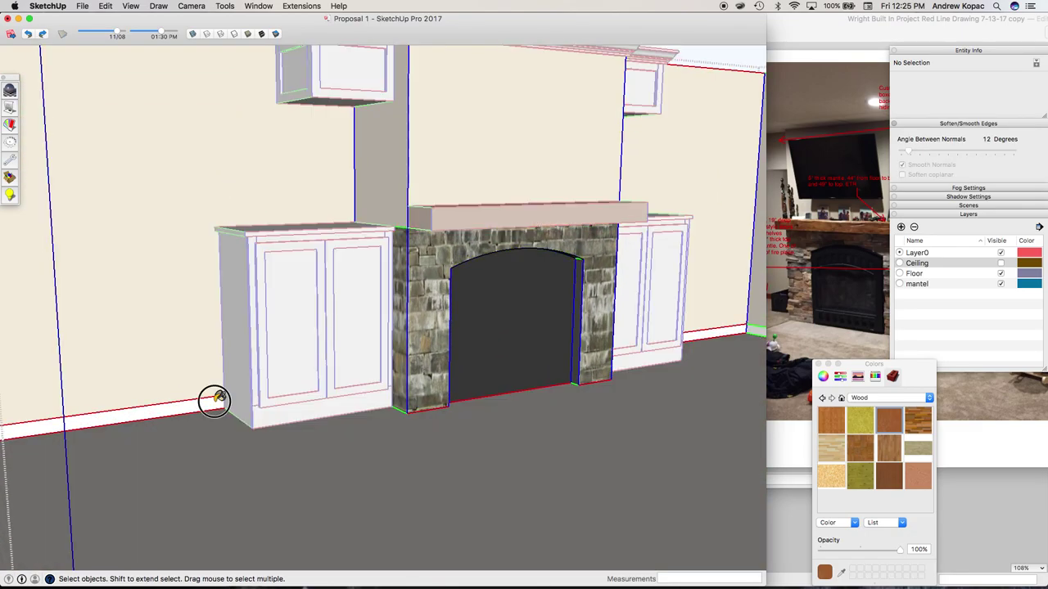
Paint the baseboards beside the cabinet and along the right wall with wood
{"action": "left_click", "coordinate": [215, 405]}
{"action": "scroll", "coordinate": [215, 406], "scroll_direction": "up", "scroll_amount": 4}
{"action": "scroll", "coordinate": [215, 407], "scroll_direction": "up", "scroll_amount": 3}
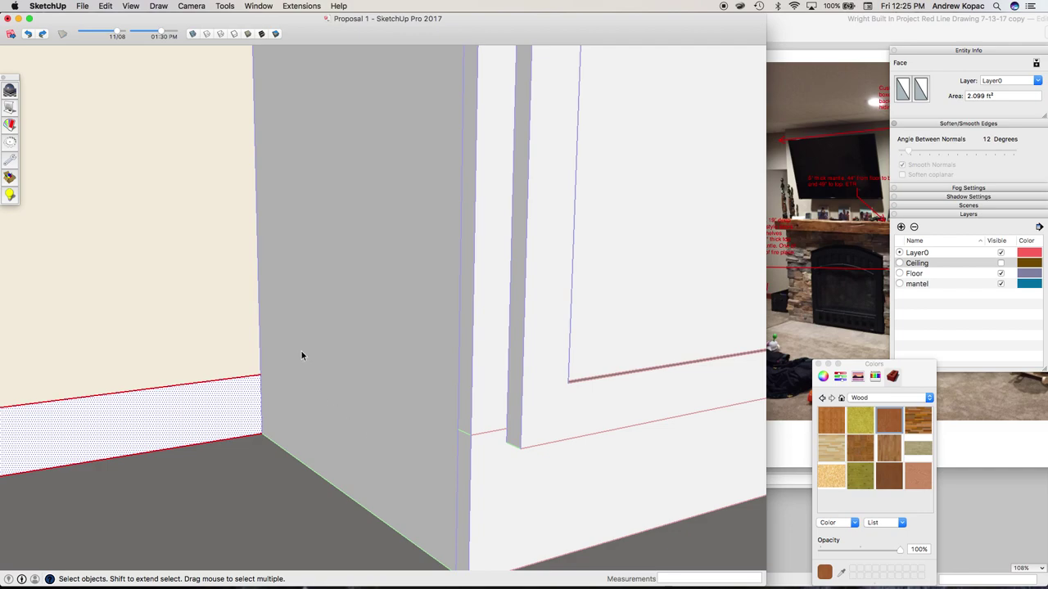
{"action": "scroll", "coordinate": [301, 355], "scroll_direction": "down", "scroll_amount": 5}
{"action": "scroll", "coordinate": [294, 365], "scroll_direction": "up", "scroll_amount": 5}
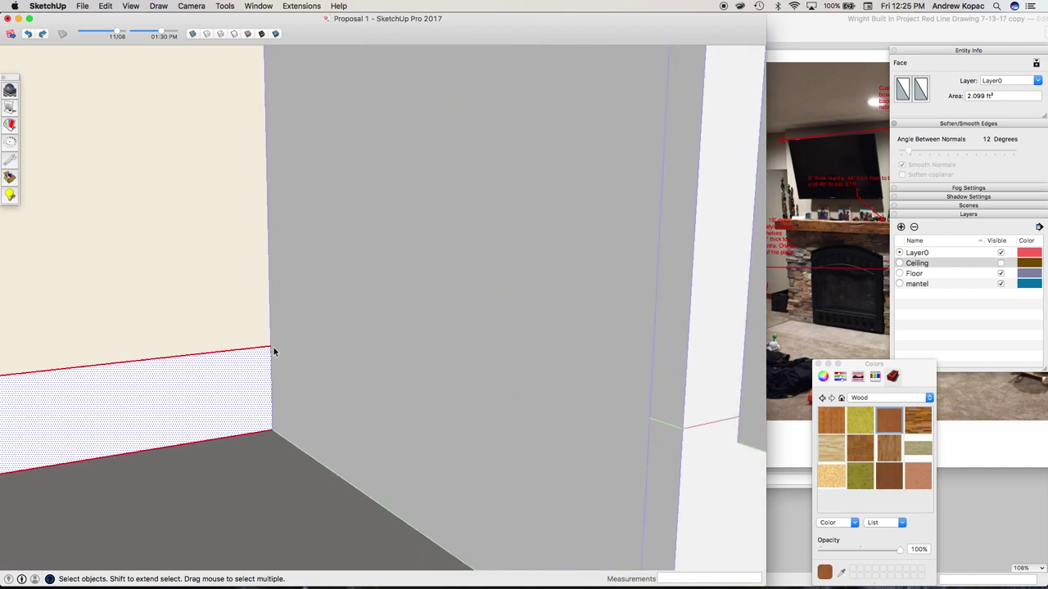
{"action": "scroll", "coordinate": [273, 352], "scroll_direction": "down", "scroll_amount": 3}
{"action": "key", "text": "b"}
{"action": "left_click", "coordinate": [206, 360]}
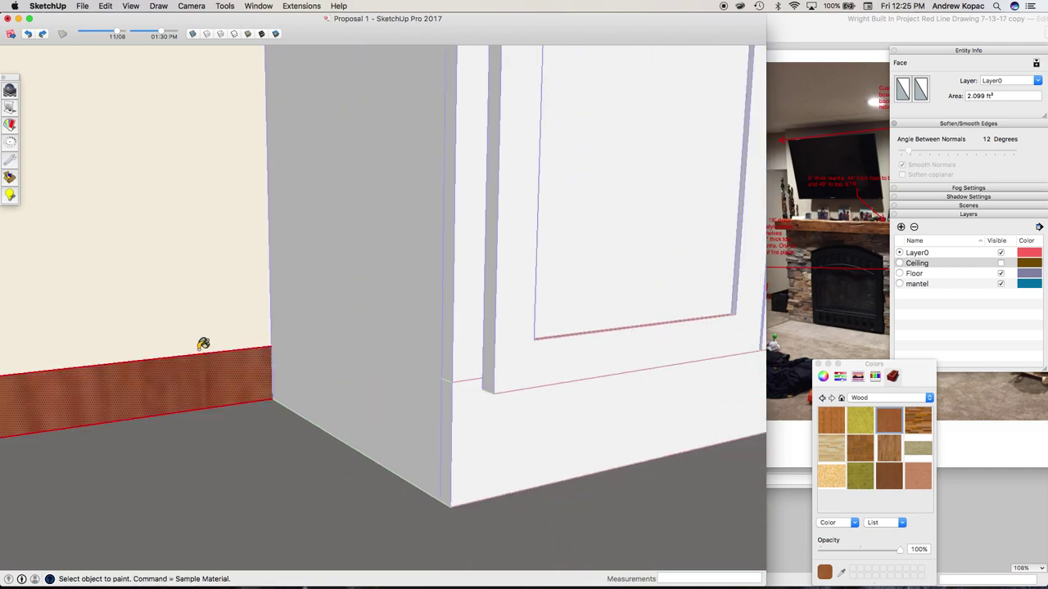
{"action": "scroll", "coordinate": [204, 419], "scroll_direction": "down", "scroll_amount": 5}
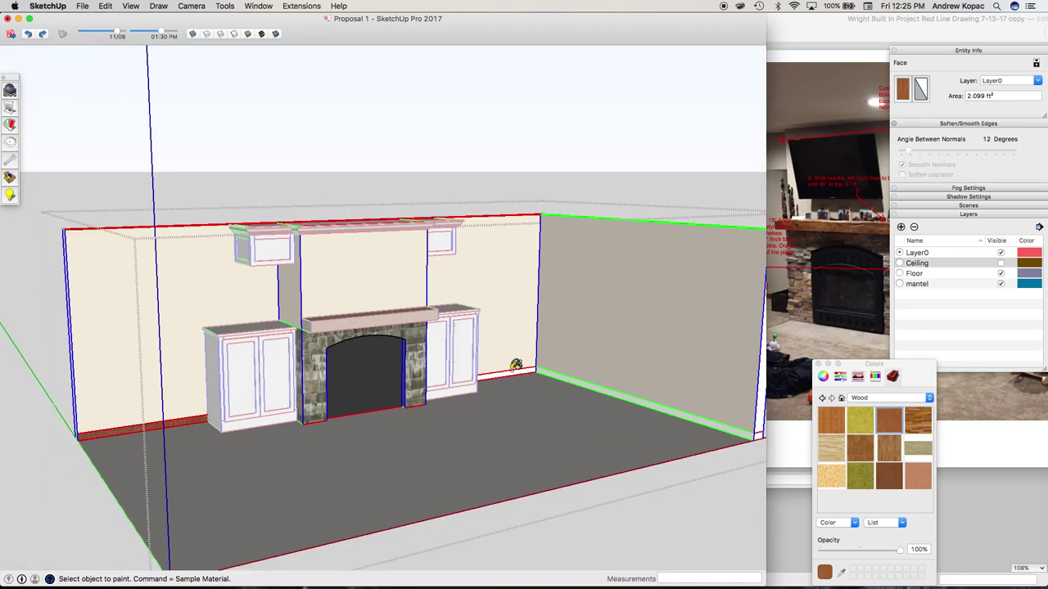
{"action": "left_click", "coordinate": [550, 370]}
{"action": "key", "text": "space"}
{"action": "scroll", "coordinate": [197, 468], "scroll_direction": "up", "scroll_amount": 10}
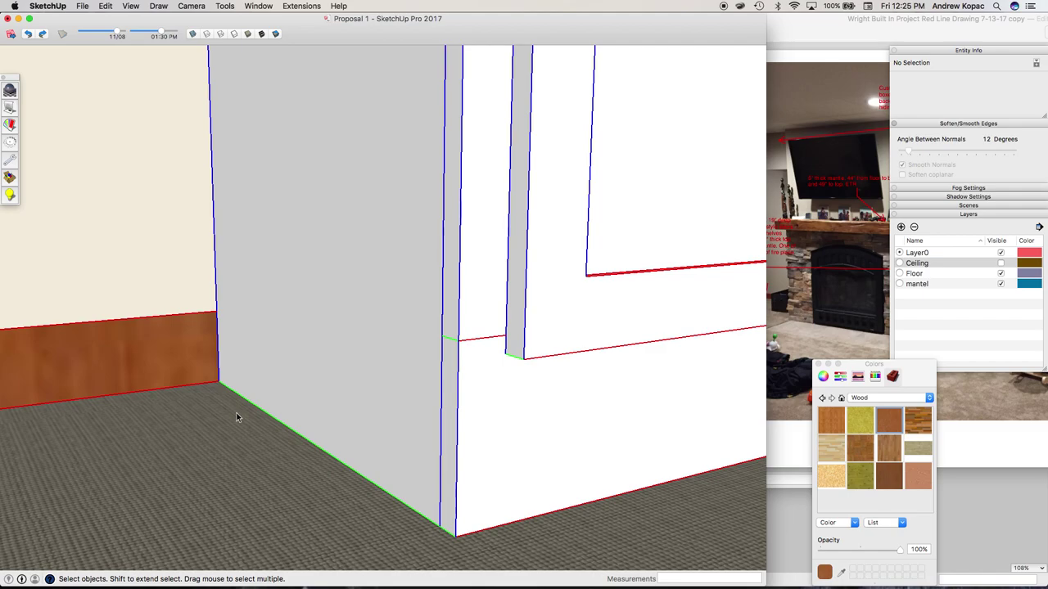
Measure the baseboard height and place a guide 3 1/4" above the cabinet bottom
{"action": "key", "text": "t"}
{"action": "left_click", "coordinate": [246, 400]}
{"action": "left_click", "coordinate": [221, 303]}
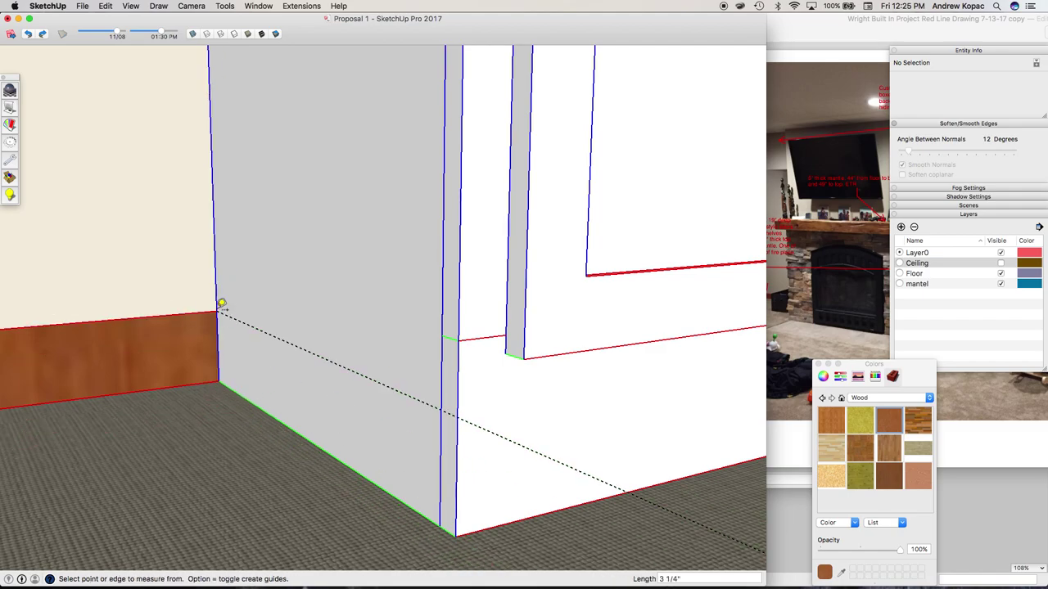
{"action": "left_click", "coordinate": [493, 528]}
{"action": "left_click", "coordinate": [458, 421]}
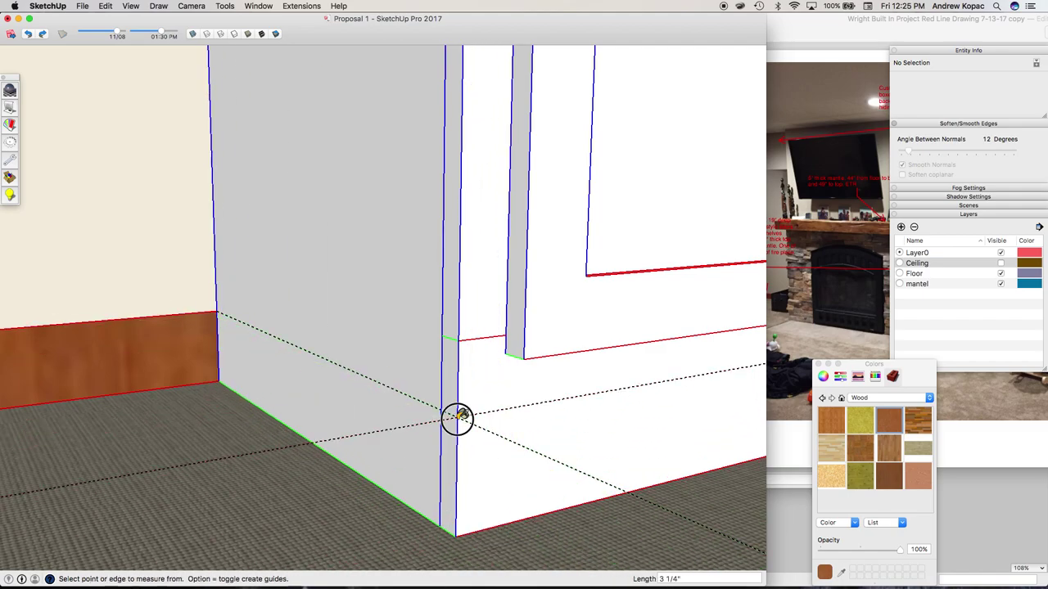
{"action": "key", "text": "space"}
Push/Pull the baseboard inside the wall group out by 1/2 inch
{"action": "left_click", "coordinate": [151, 352]}
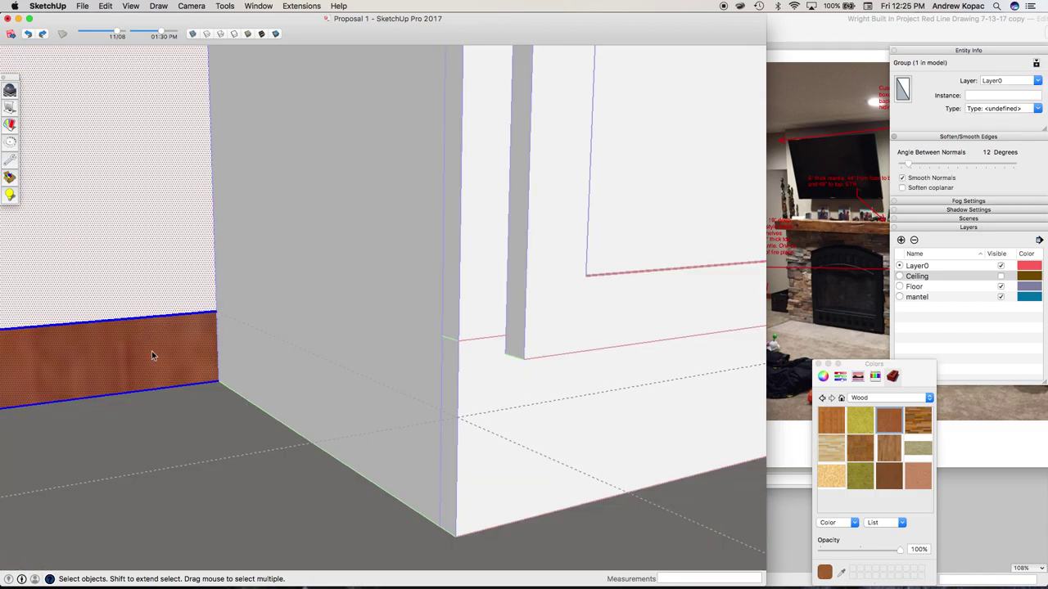
{"action": "double_click", "coordinate": [152, 351]}
{"action": "key", "text": "p"}
{"action": "left_click", "coordinate": [181, 350]}
{"action": "type", "text": "."}
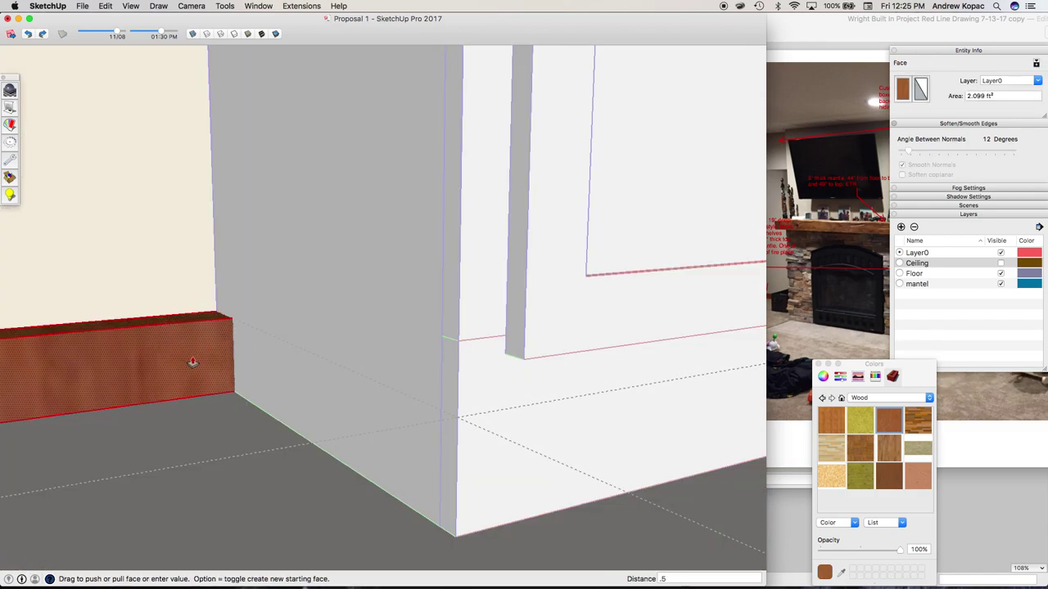
{"action": "type", "text": "5"}
{"action": "key", "text": "Return"}
{"action": "key", "text": "space"}
{"action": "left_click", "coordinate": [215, 402]}
Draw a 0.5 × 3.25 inch baseboard profile at the corner and pull it along the cabinet
{"action": "key", "text": "r"}
{"action": "left_click", "coordinate": [219, 313]}
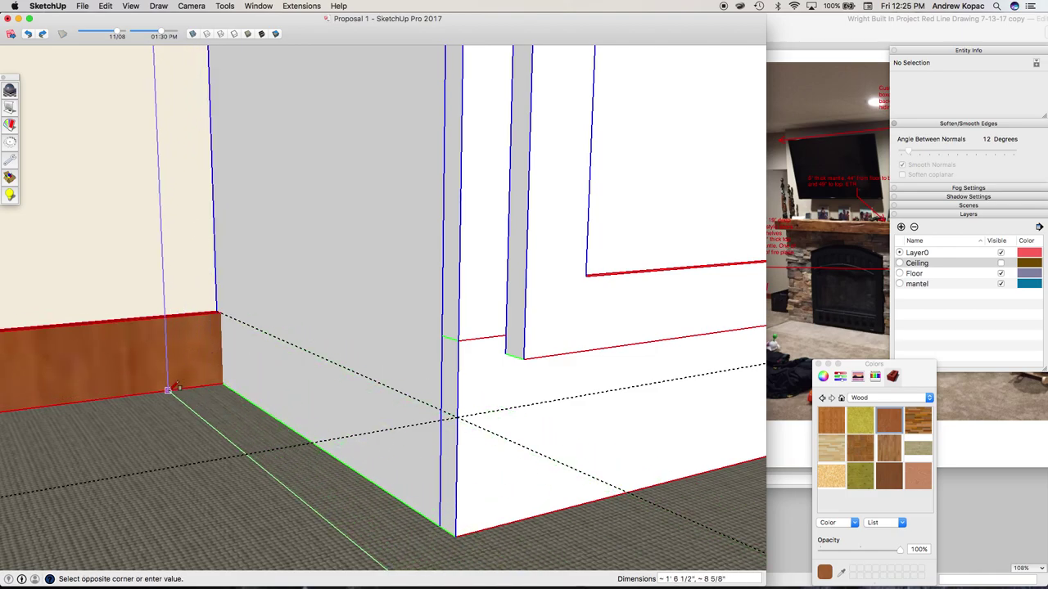
{"action": "type", "text": ",.5"}
{"action": "key", "text": "Return"}
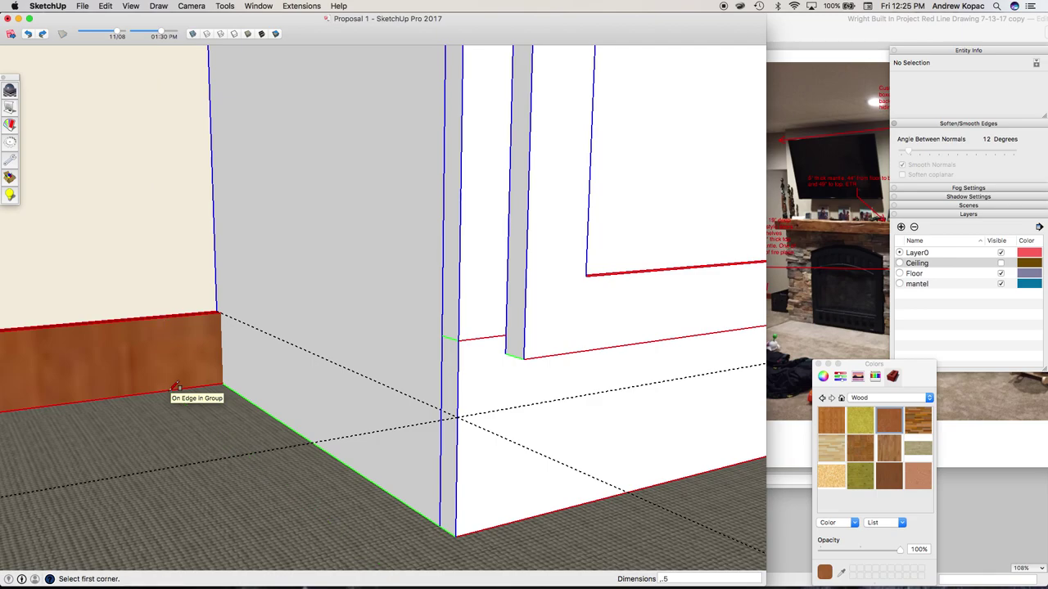
{"action": "key", "text": "super+z"}
{"action": "left_click", "coordinate": [218, 314]}
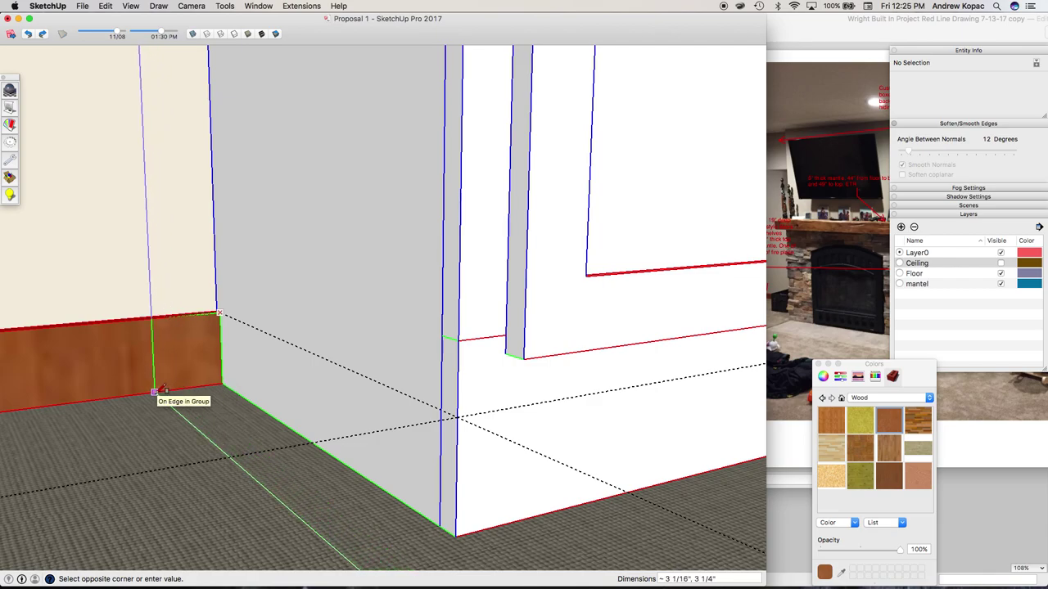
{"action": "type", "text": ".5,3.25"}
{"action": "key", "text": "Return"}
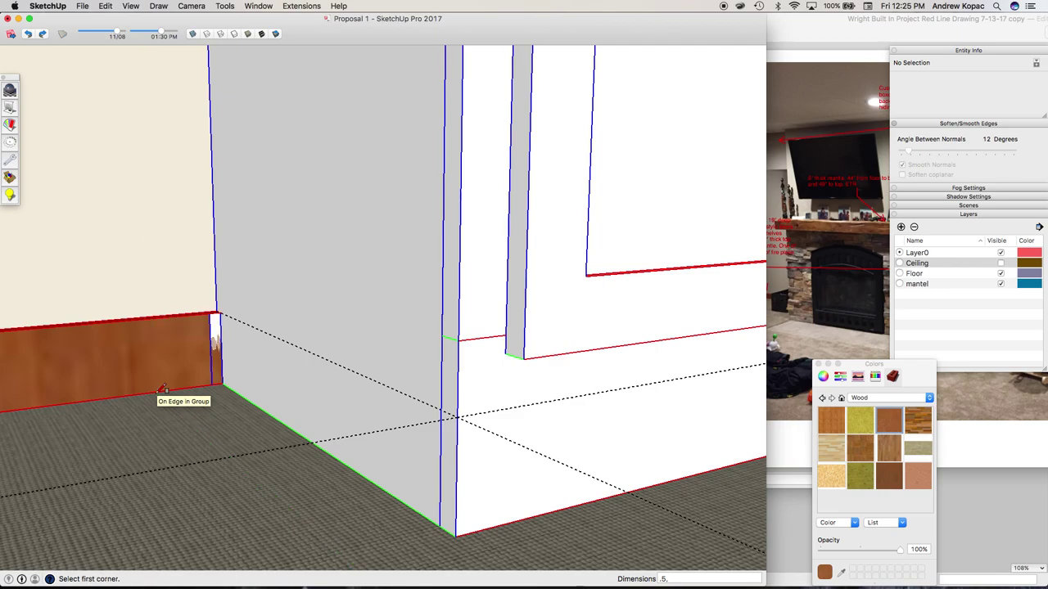
{"action": "key", "text": "p"}
{"action": "left_click_drag", "start_coordinate": [216, 358], "coordinate": [450, 434]}
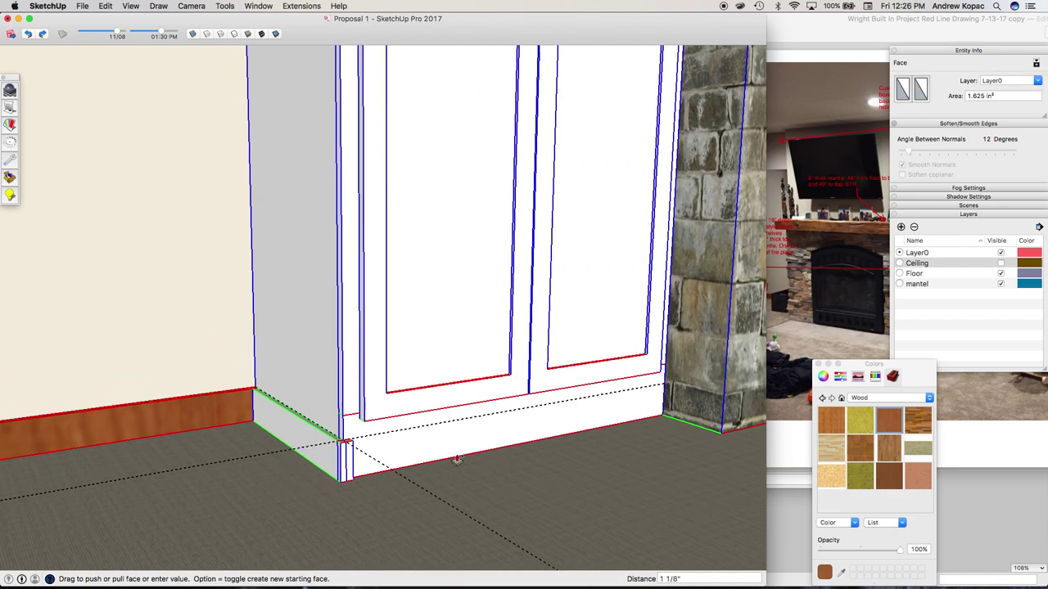
Extend a baseboard along the cabinet front, tidy its edges, then delete it again
{"action": "left_click_drag", "start_coordinate": [573, 413], "coordinate": [667, 392]}
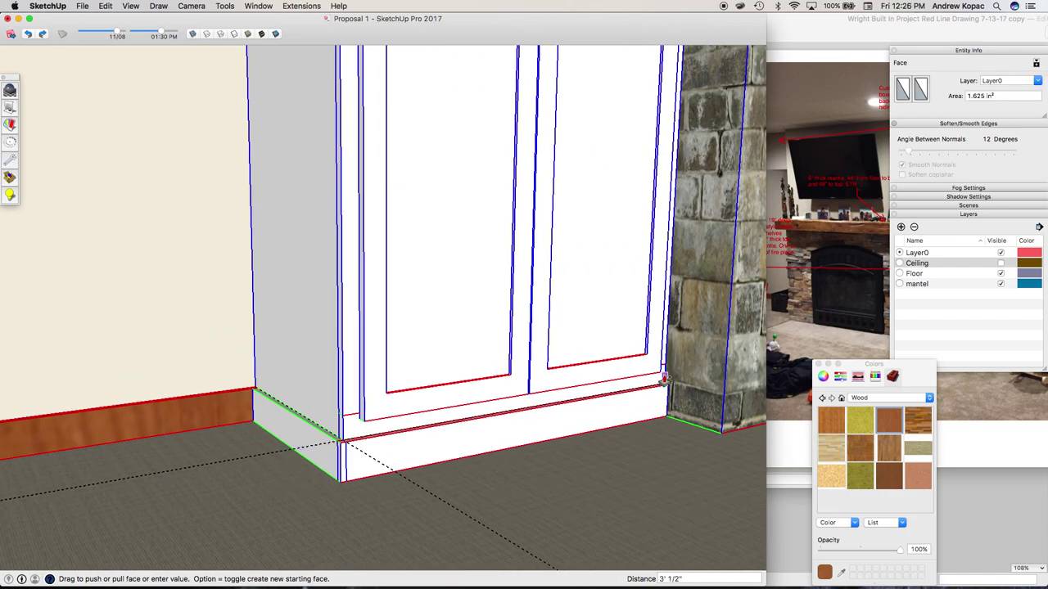
{"action": "left_click", "coordinate": [665, 369]}
{"action": "scroll", "coordinate": [357, 456], "scroll_direction": "up", "scroll_amount": 3}
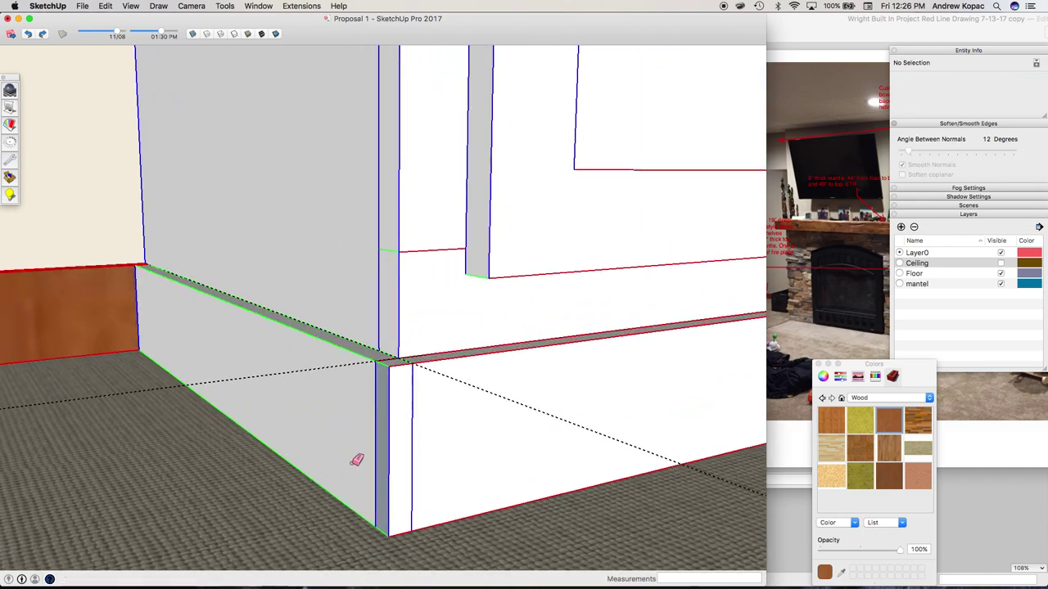
{"action": "key", "text": "e"}
{"action": "left_click", "coordinate": [375, 393]}
{"action": "key", "text": "l"}
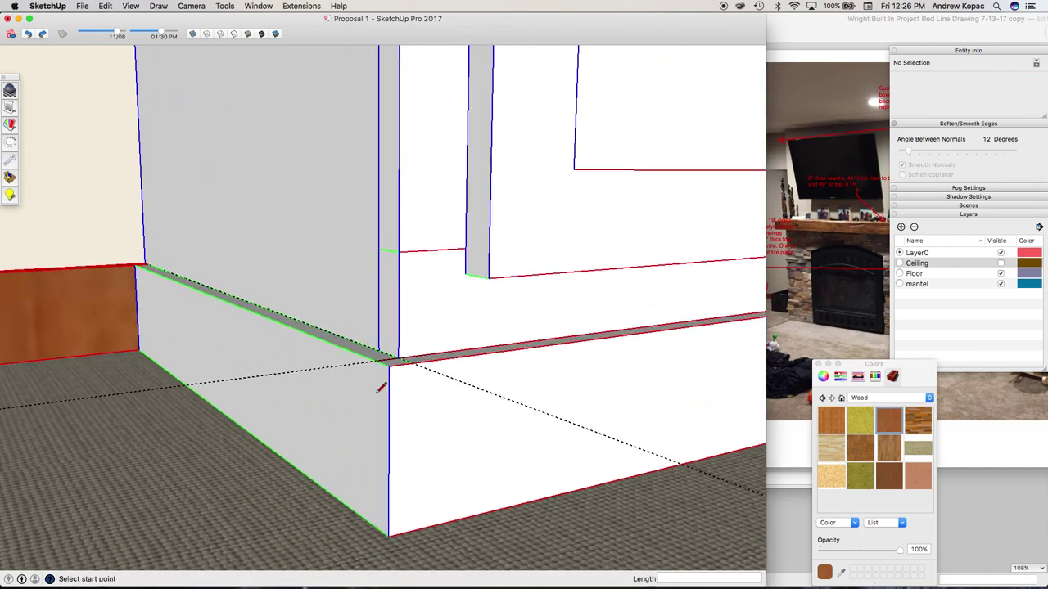
{"action": "left_click", "coordinate": [389, 364]}
{"action": "key", "text": "space"}
{"action": "triple_click", "coordinate": [363, 394]}
{"action": "key", "text": "Delete"}
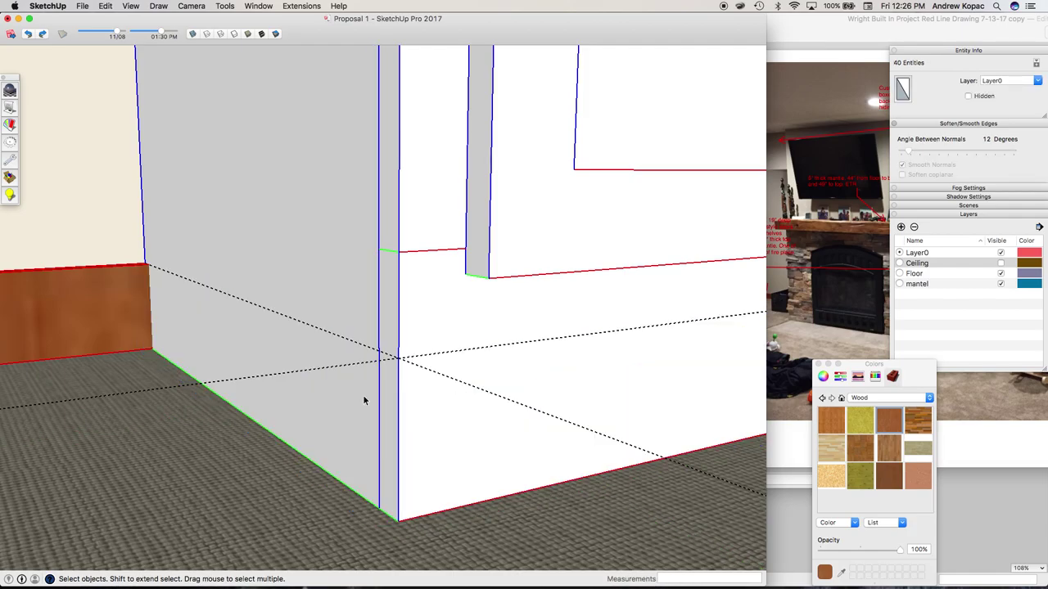
Paint the cabinet component's toe-kick base with the brown wood material
{"action": "left_click", "coordinate": [378, 311]}
{"action": "scroll", "coordinate": [50, 502], "scroll_direction": "down", "scroll_amount": 4}
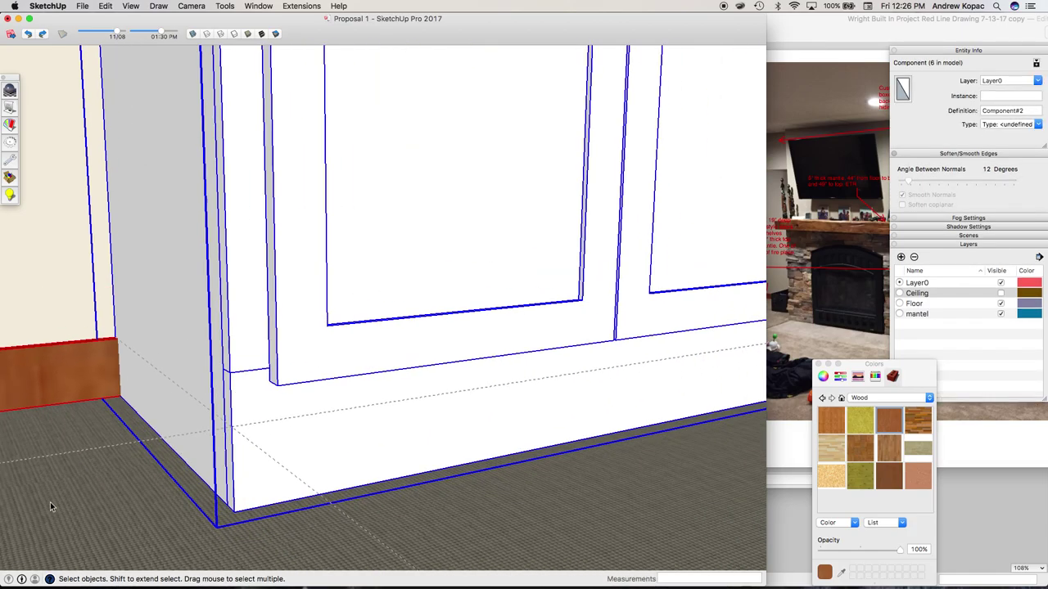
{"action": "scroll", "coordinate": [50, 502], "scroll_direction": "down", "scroll_amount": 5}
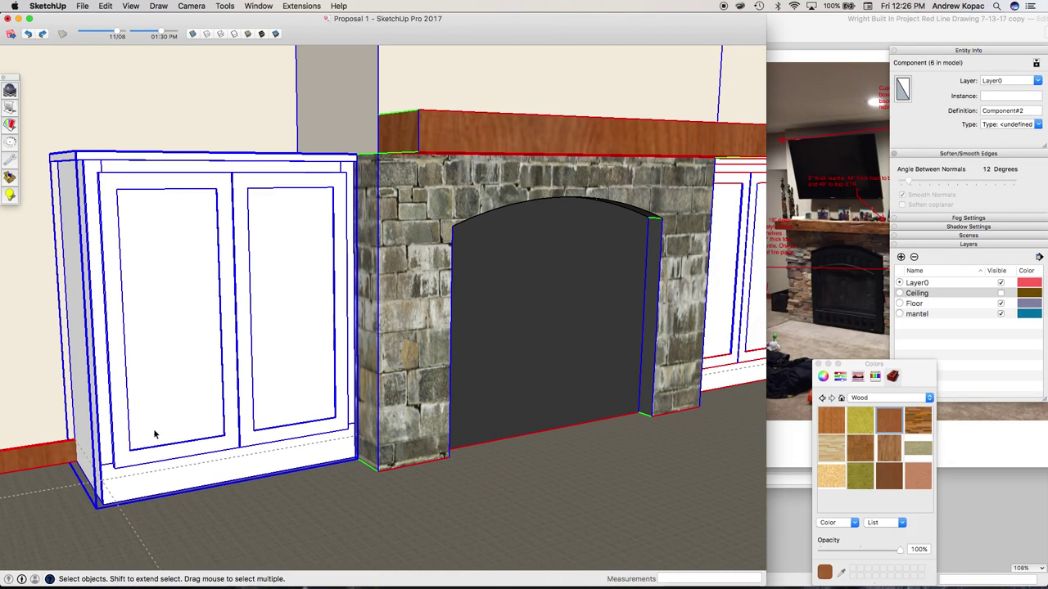
{"action": "double_click", "coordinate": [291, 407]}
{"action": "scroll", "coordinate": [217, 422], "scroll_direction": "down", "scroll_amount": 1}
{"action": "triple_click", "coordinate": [207, 467]}
{"action": "key", "text": "b"}
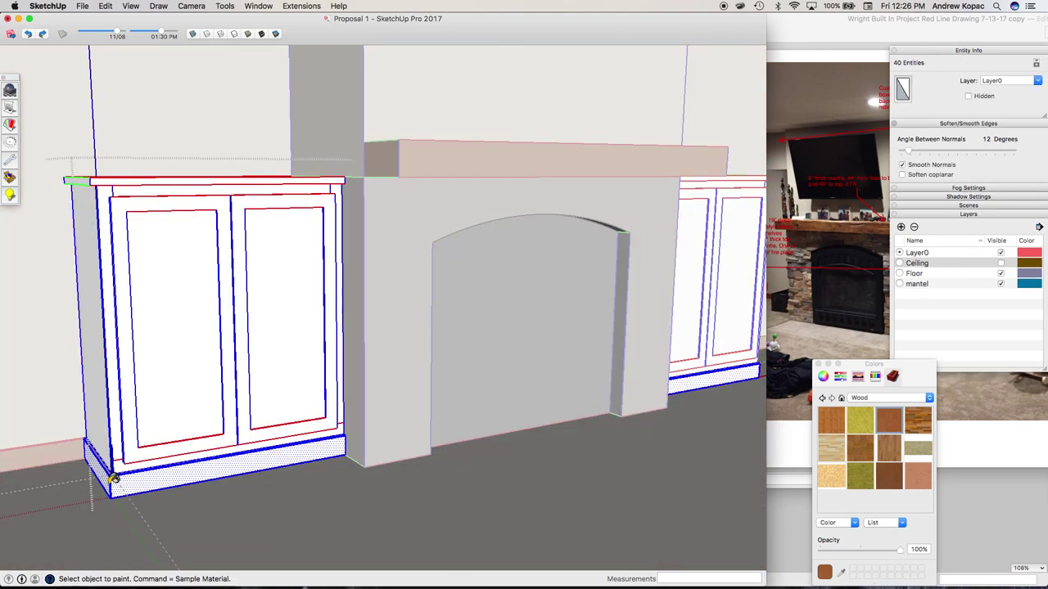
{"action": "left_click", "coordinate": [118, 488]}
{"action": "key", "text": "space"}
{"action": "left_click", "coordinate": [78, 490]}
{"action": "scroll", "coordinate": [131, 524], "scroll_direction": "down", "scroll_amount": 10}
{"action": "key", "text": "b"}
{"action": "mouse_move", "coordinate": [228, 427]}
{"action": "middle_mouse_down"}
{"action": "mouse_move", "coordinate": [139, 428]}
{"action": "mouse_move", "coordinate": [222, 428]}
{"action": "middle_mouse_up"}
{"action": "scroll", "coordinate": [280, 415], "scroll_direction": "down", "scroll_amount": 6}
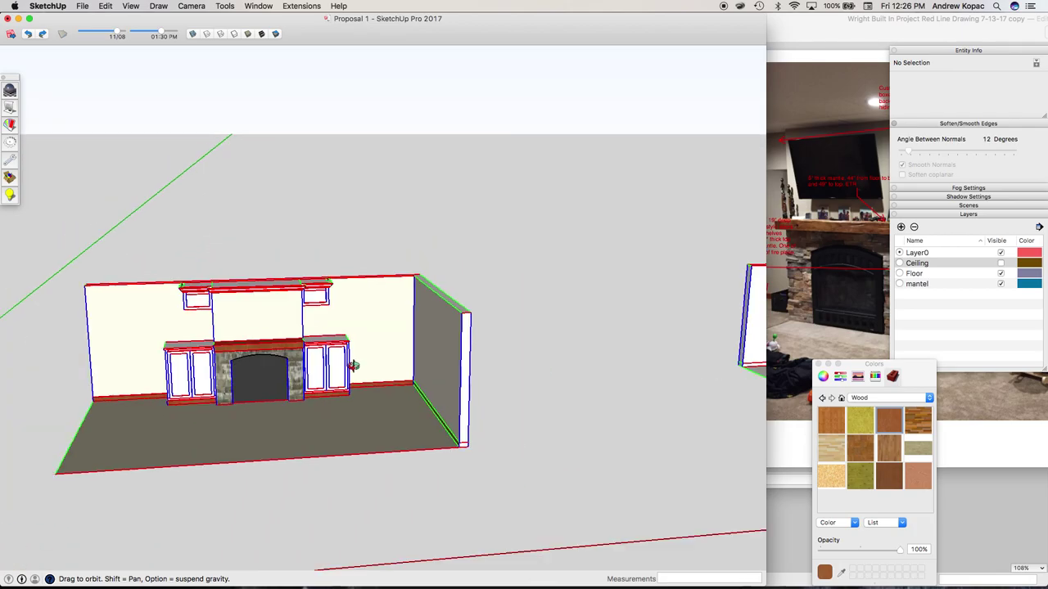
Orbit to a front view, crossing-select the whole fireplace room group, and switch to LayOut
{"action": "scroll", "coordinate": [277, 378], "scroll_direction": "up", "scroll_amount": 3}
{"action": "scroll", "coordinate": [277, 377], "scroll_direction": "up", "scroll_amount": 4}
{"action": "scroll", "coordinate": [372, 362], "scroll_direction": "down", "scroll_amount": 5}
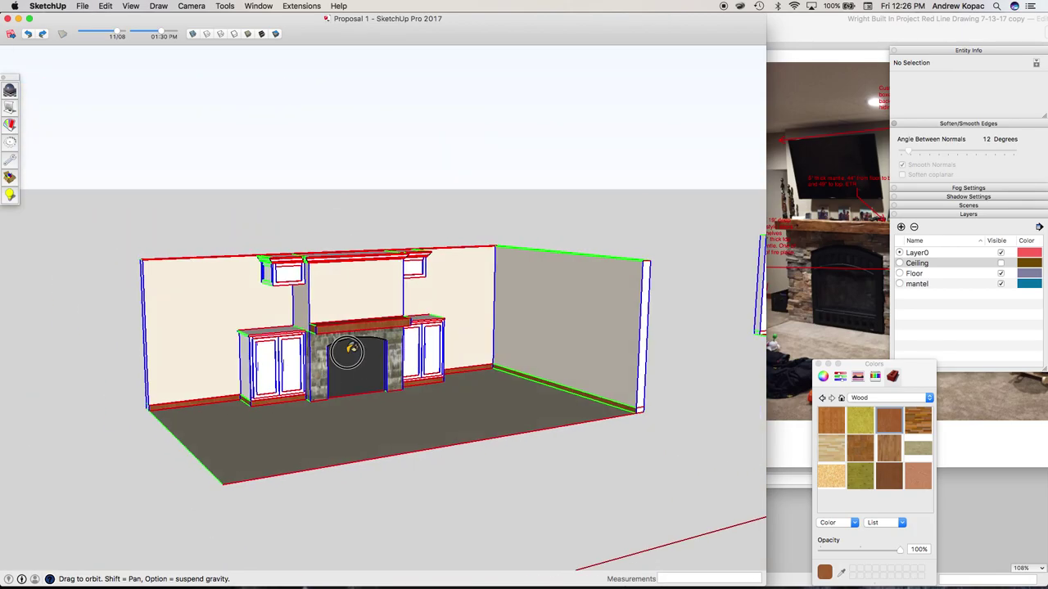
{"action": "scroll", "coordinate": [275, 366], "scroll_direction": "up", "scroll_amount": 5}
{"action": "scroll", "coordinate": [257, 421], "scroll_direction": "down", "scroll_amount": 5}
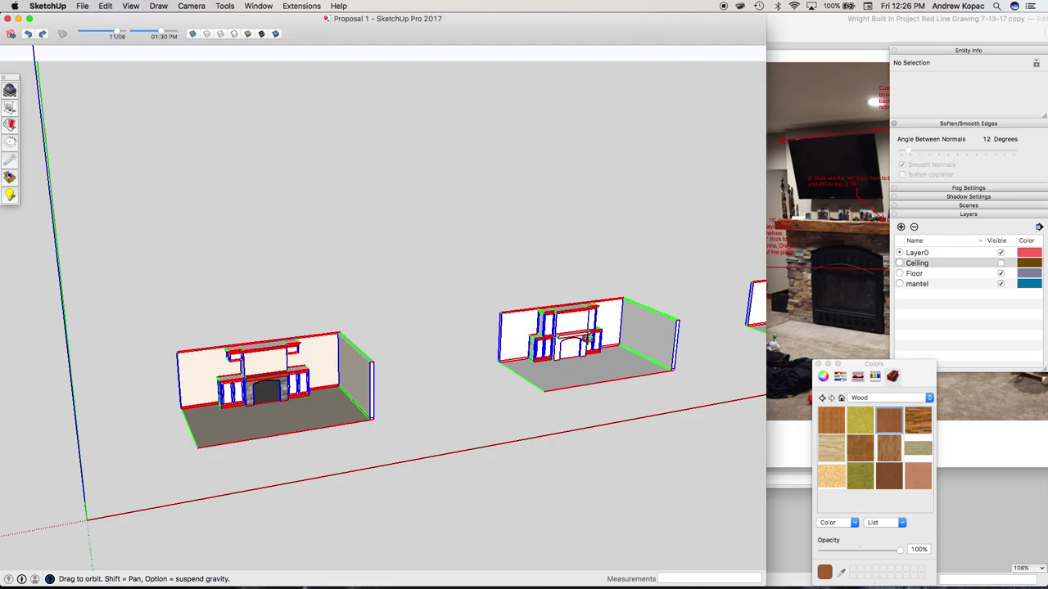
{"action": "scroll", "coordinate": [584, 339], "scroll_direction": "up", "scroll_amount": 5}
{"action": "scroll", "coordinate": [594, 338], "scroll_direction": "down", "scroll_amount": 5}
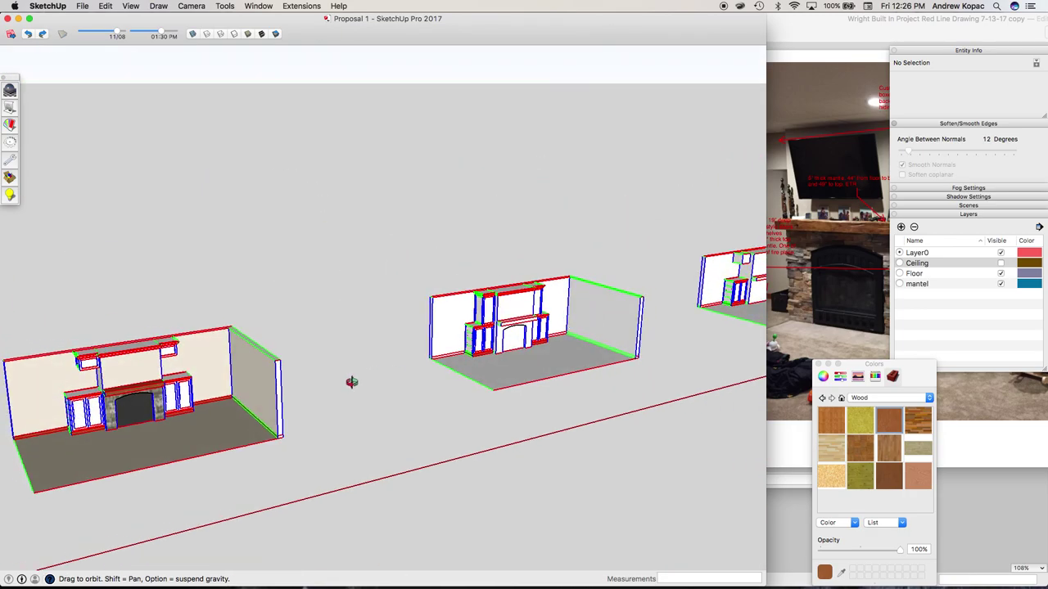
{"action": "scroll", "coordinate": [351, 382], "scroll_direction": "down", "scroll_amount": 2}
{"action": "scroll", "coordinate": [205, 401], "scroll_direction": "up", "scroll_amount": 4}
{"action": "middle_click_drag", "start_coordinate": [205, 401], "coordinate": [310, 395]}
{"action": "scroll", "coordinate": [310, 396], "scroll_direction": "down", "scroll_amount": 2}
{"action": "left_click_drag", "start_coordinate": [573, 500], "coordinate": [183, 308]}
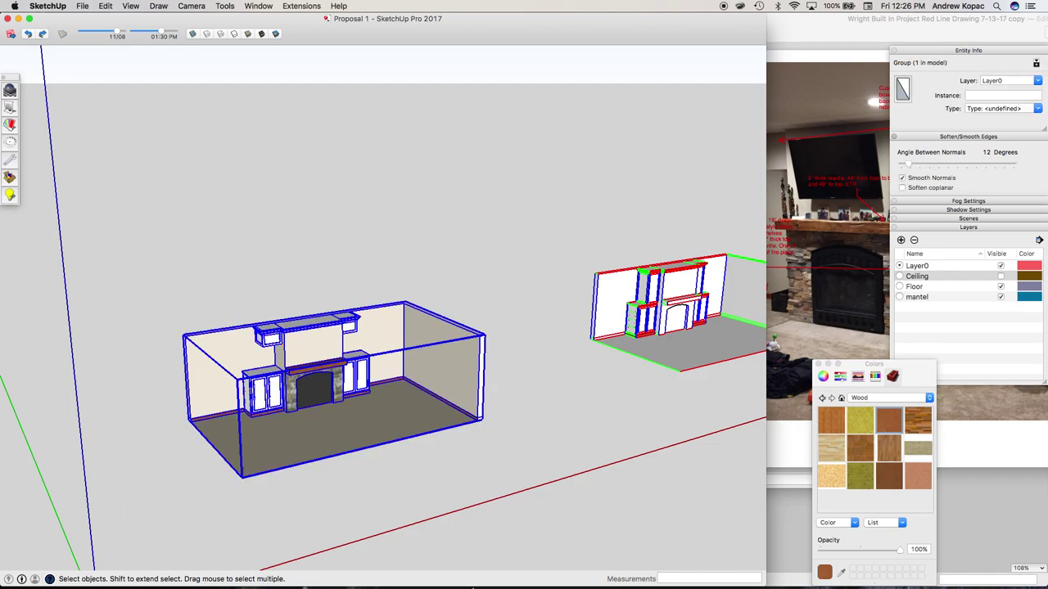
{"action": "left_click", "coordinate": [529, 570]}
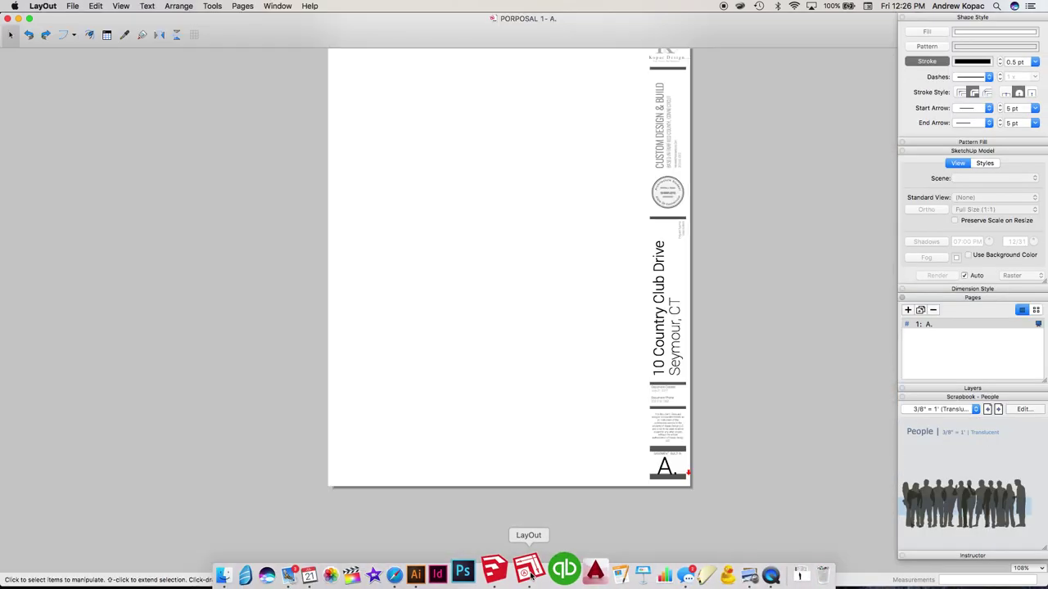
Paste the fireplace model viewport, move it to the page top, and enlarge it to about 1:23.2244
{"action": "left_click", "coordinate": [442, 374]}
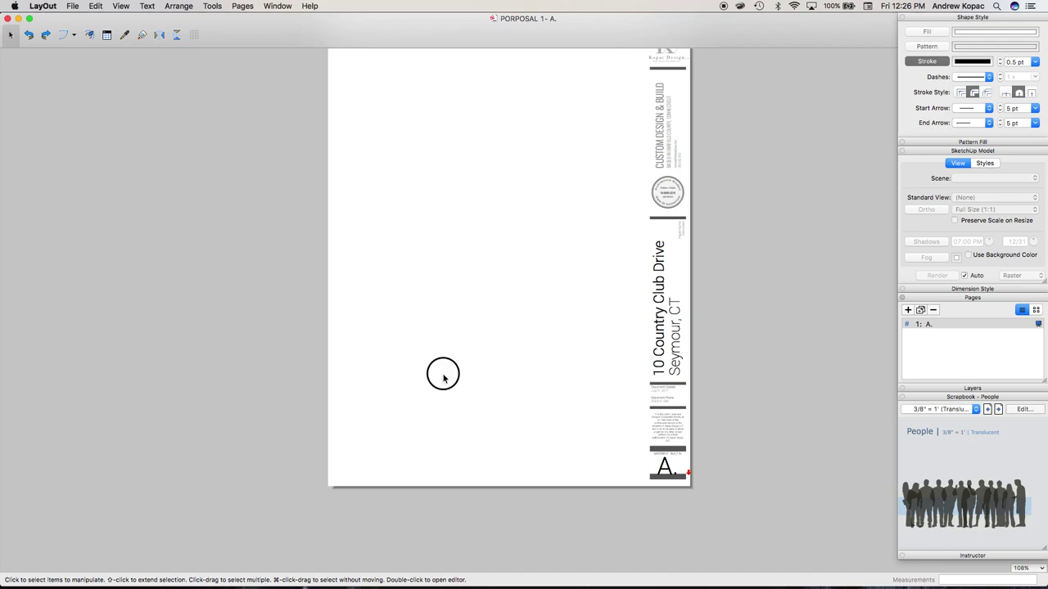
{"action": "key", "text": "super+v"}
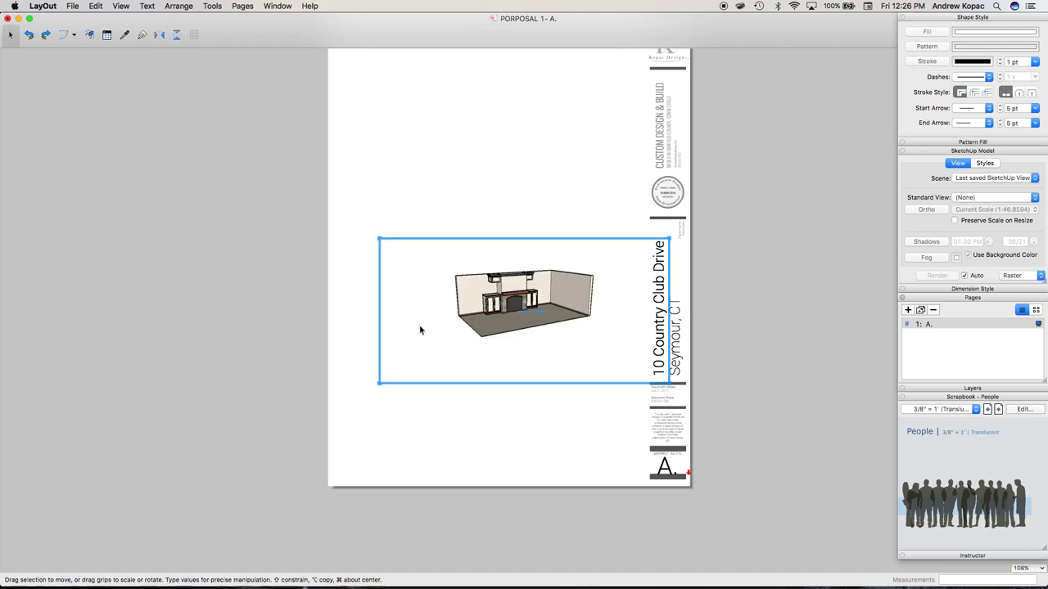
{"action": "mouse_move", "coordinate": [502, 306]}
{"action": "left_mouse_down"}
{"action": "mouse_move", "coordinate": [470, 255]}
{"action": "mouse_move", "coordinate": [473, 92]}
{"action": "mouse_move", "coordinate": [463, 120]}
{"action": "mouse_move", "coordinate": [452, 110]}
{"action": "left_mouse_up"}
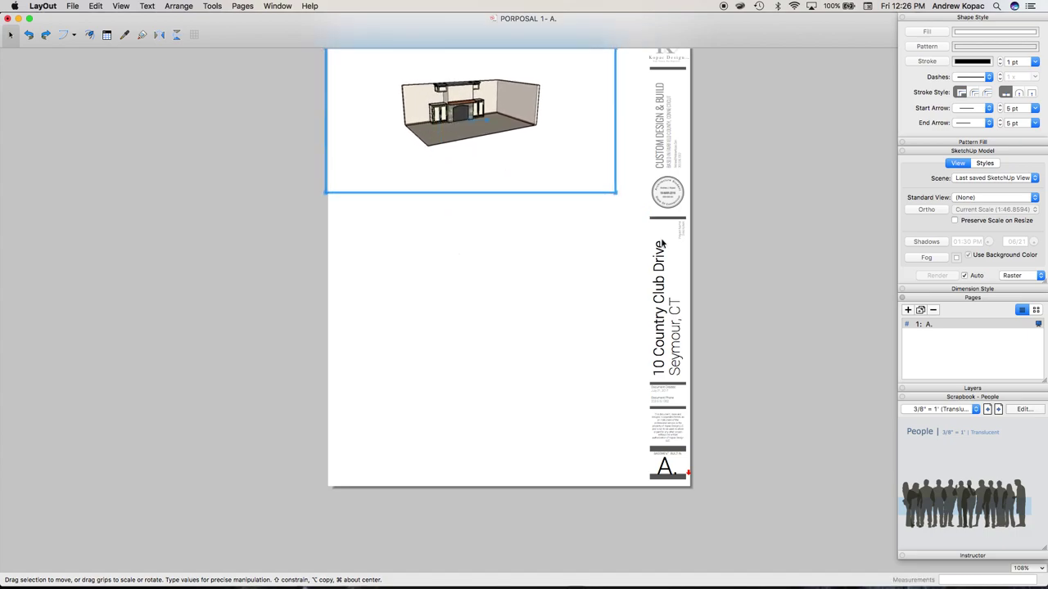
{"action": "mouse_move", "coordinate": [616, 193]}
{"action": "left_mouse_down"}
{"action": "mouse_move", "coordinate": [652, 276]}
{"action": "mouse_move", "coordinate": [649, 339]}
{"action": "left_mouse_up"}
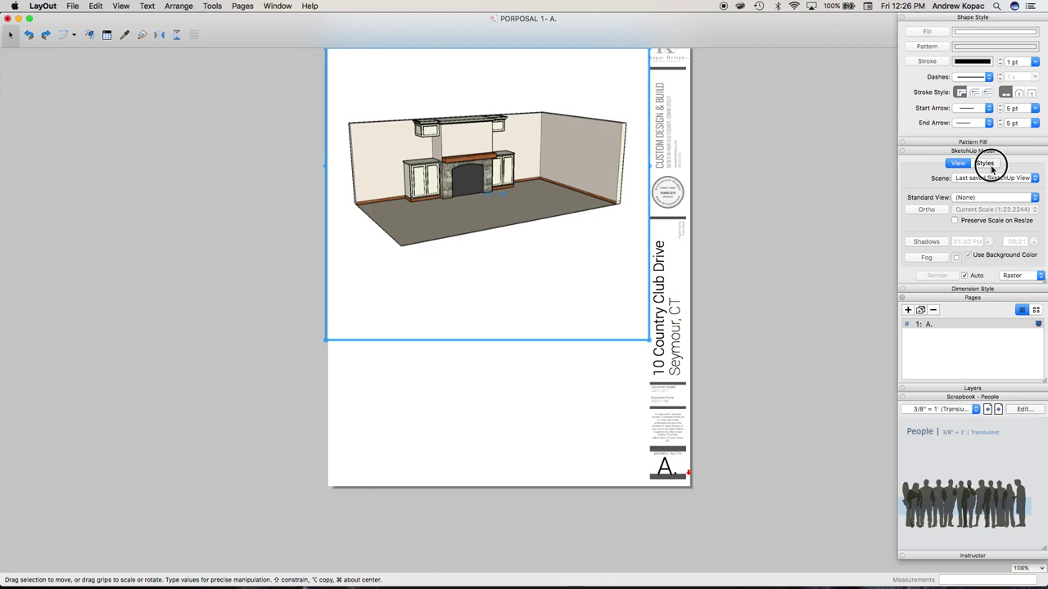
Set the model's render mode to Hybrid with a 0.20 line weight
{"action": "left_click", "coordinate": [987, 164]}
{"action": "left_click", "coordinate": [1011, 276]}
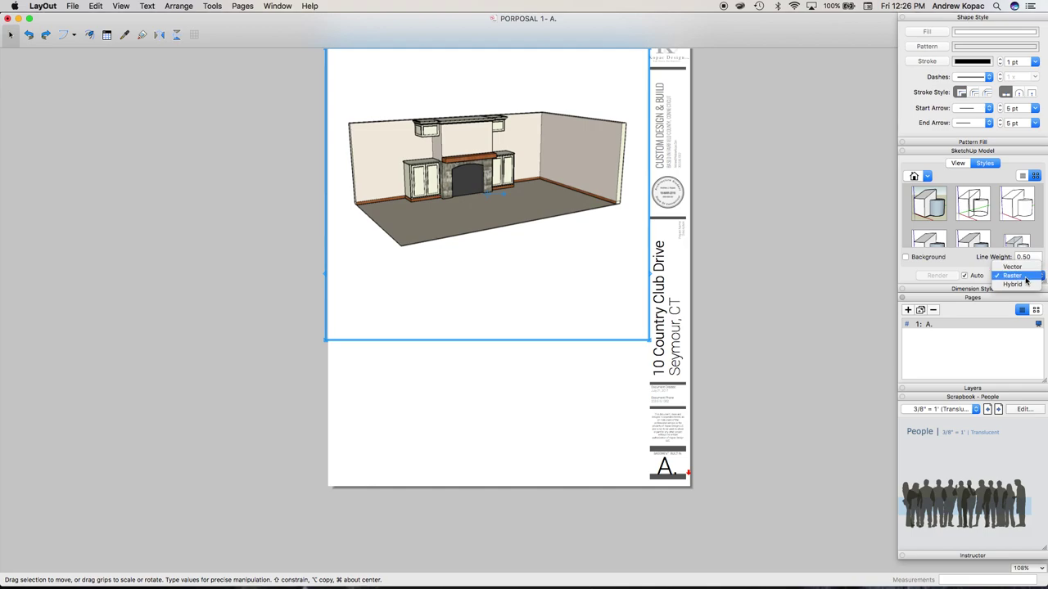
{"action": "left_click", "coordinate": [1013, 267]}
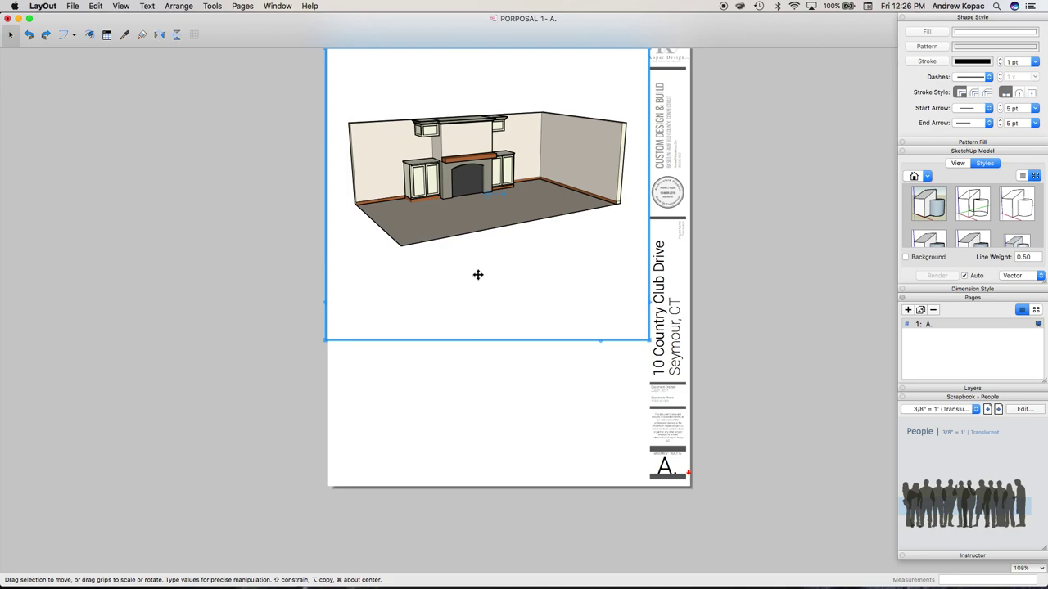
{"action": "scroll", "coordinate": [420, 205], "scroll_direction": "up", "scroll_amount": 5}
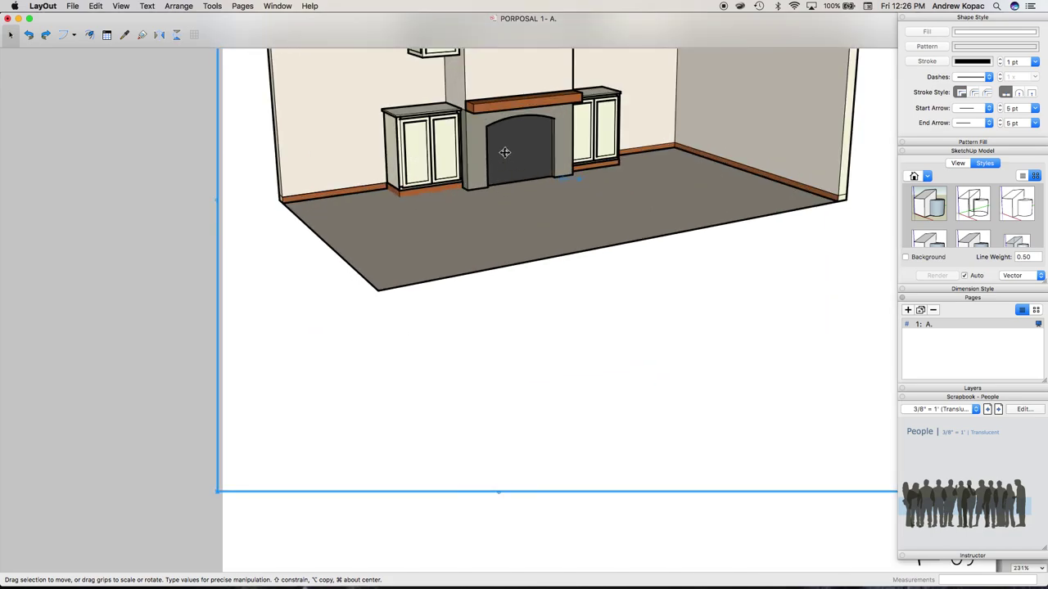
{"action": "left_click", "coordinate": [1031, 275]}
{"action": "left_click", "coordinate": [1019, 292]}
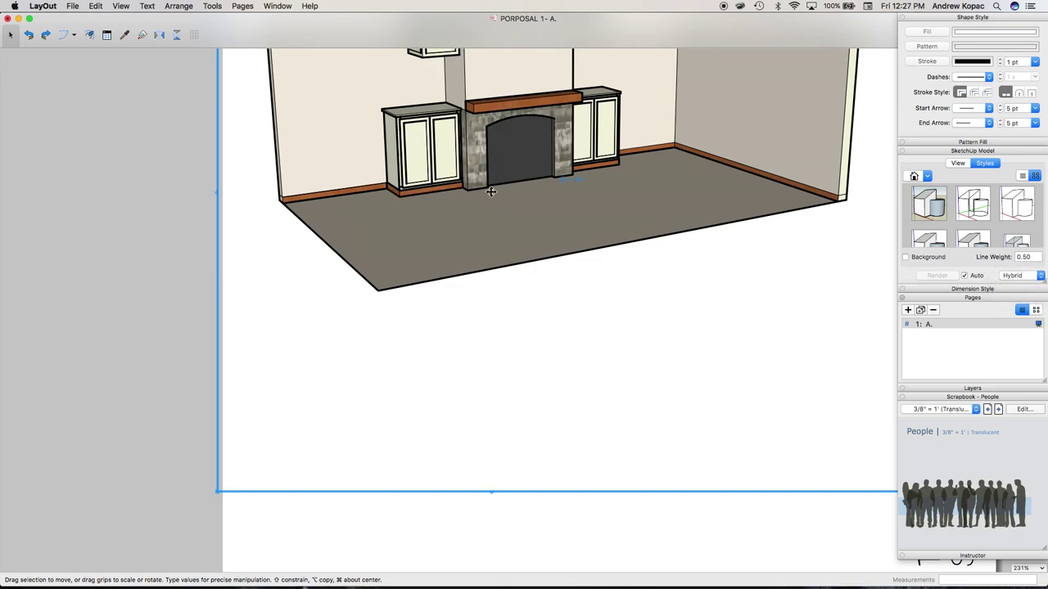
{"action": "double_click", "coordinate": [1030, 256]}
{"action": "type", "text": ".2"}
{"action": "key", "text": "Return"}
Apply the shaded style that shows the stone texture to the model viewport
{"action": "left_click", "coordinate": [1006, 205]}
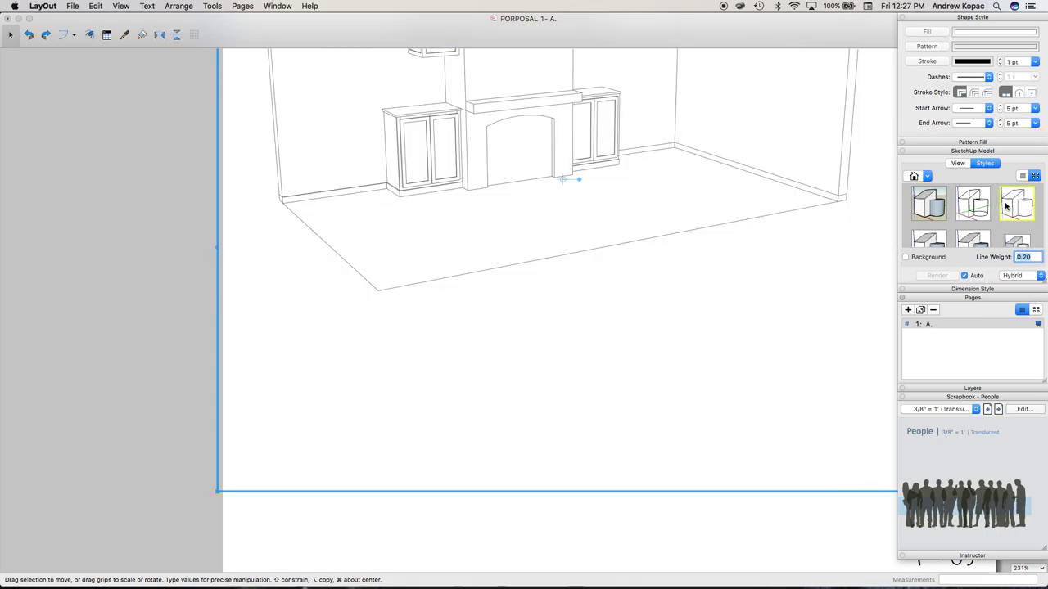
{"action": "left_click", "coordinate": [1016, 242]}
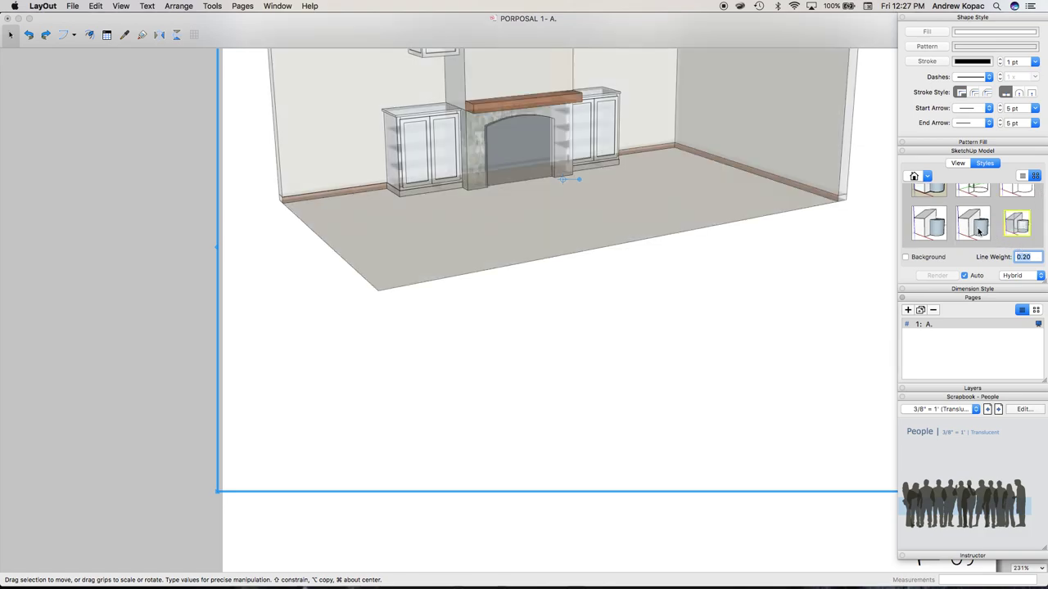
{"action": "left_click", "coordinate": [929, 225]}
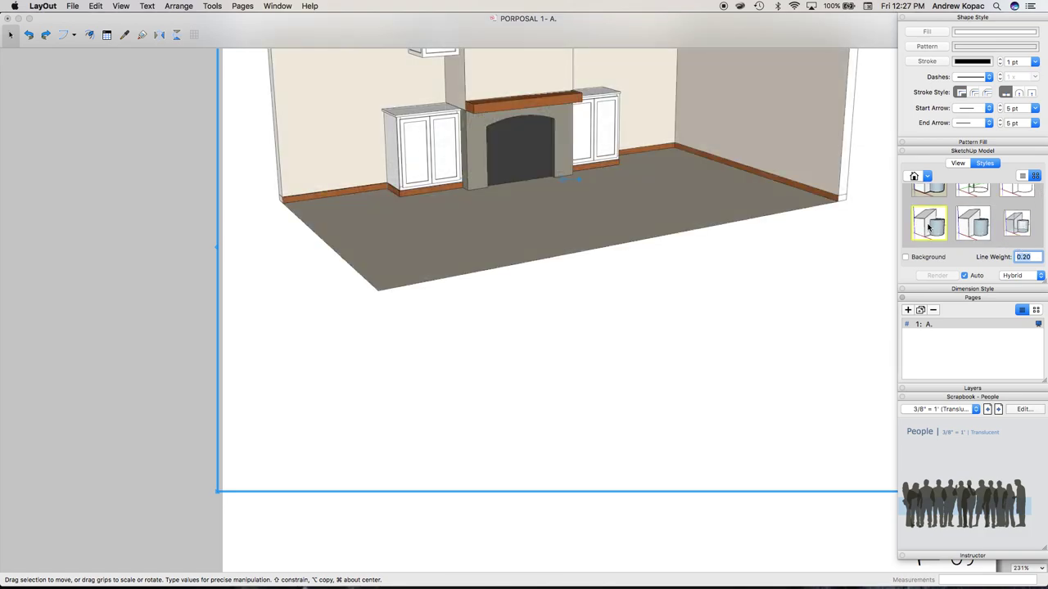
{"action": "left_click", "coordinate": [970, 223]}
{"action": "scroll", "coordinate": [744, 246], "scroll_direction": "down", "scroll_amount": 5}
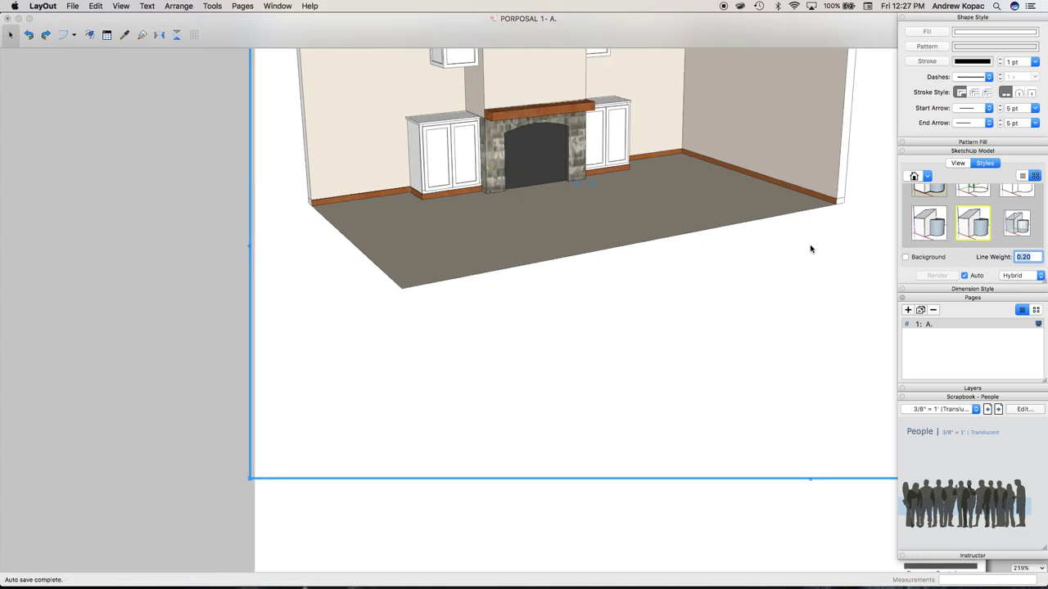
{"action": "scroll", "coordinate": [586, 216], "scroll_direction": "down", "scroll_amount": 3}
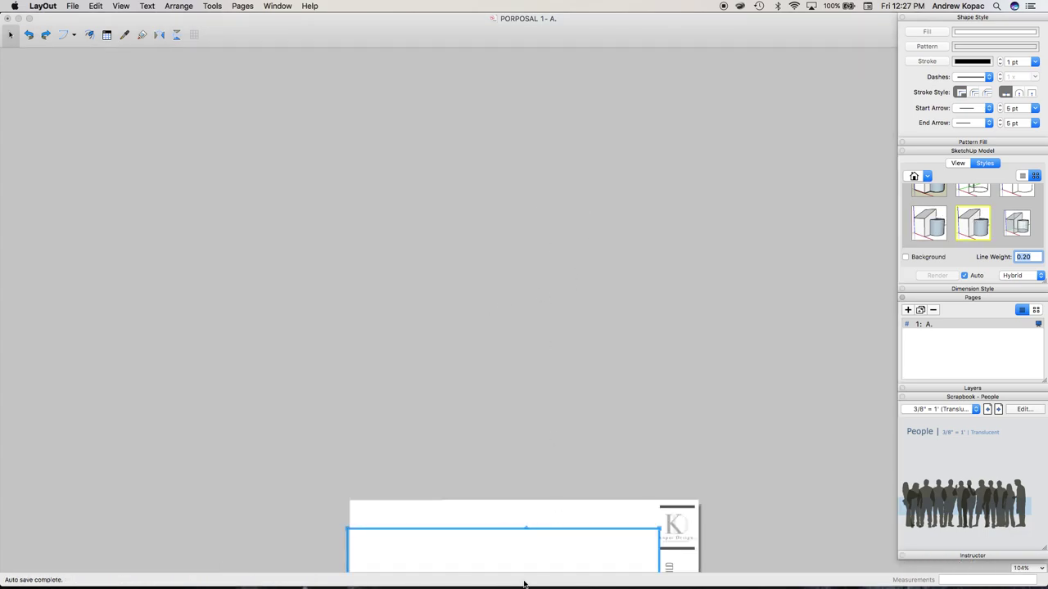
{"action": "scroll", "coordinate": [526, 562], "scroll_direction": "down", "scroll_amount": 5}
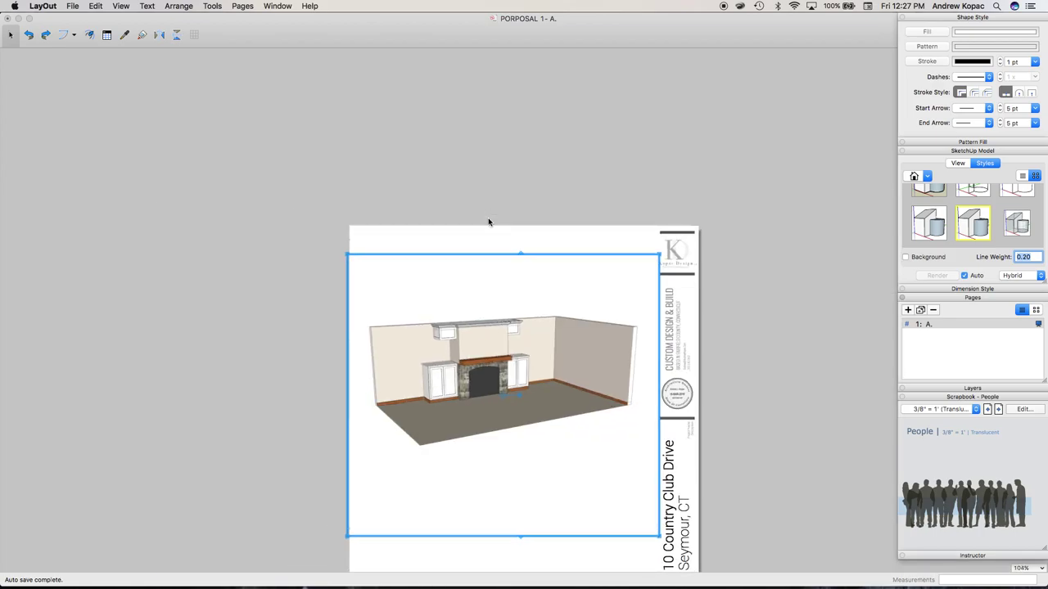
{"action": "scroll", "coordinate": [521, 448], "scroll_direction": "up", "scroll_amount": 3}
{"action": "key", "text": "ctrl+Up"}
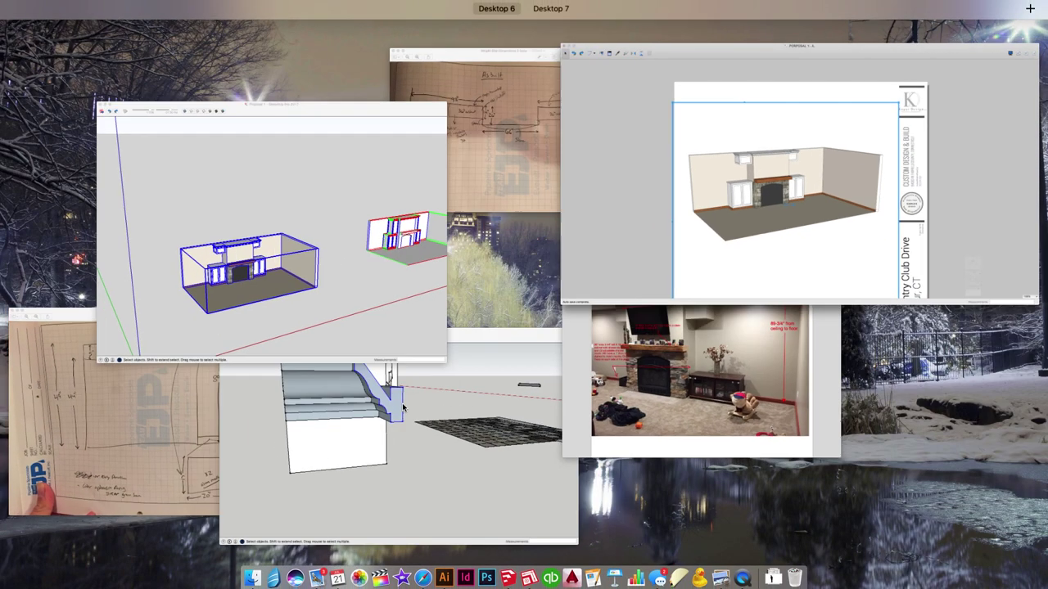
Open the SU Podium Browser and browse its Silhouettes category of people
{"action": "left_click", "coordinate": [327, 282]}
{"action": "left_click", "coordinate": [10, 171]}
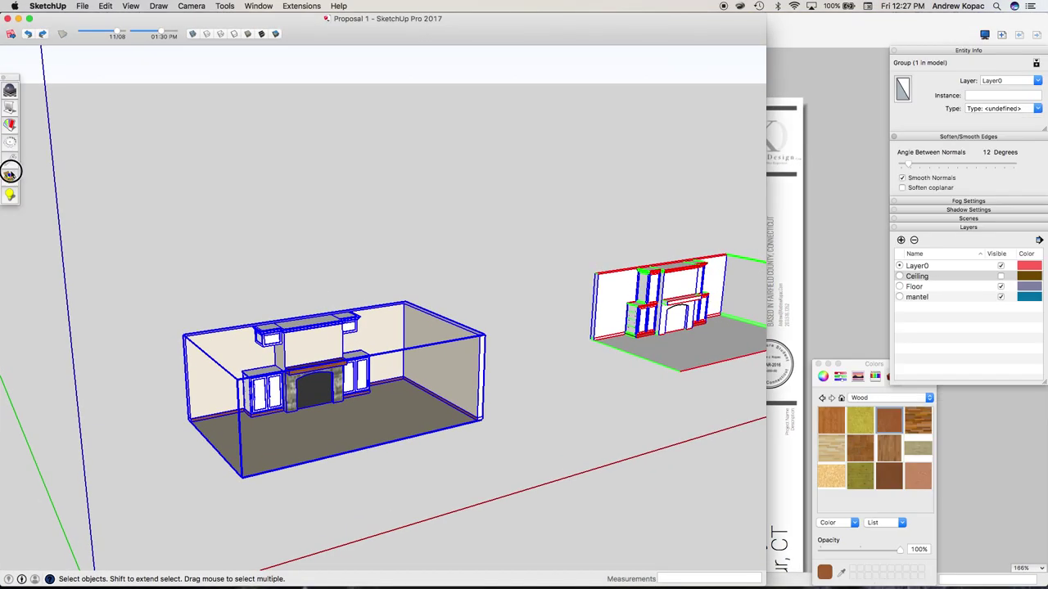
{"action": "scroll", "coordinate": [332, 301], "scroll_direction": "up", "scroll_amount": 10}
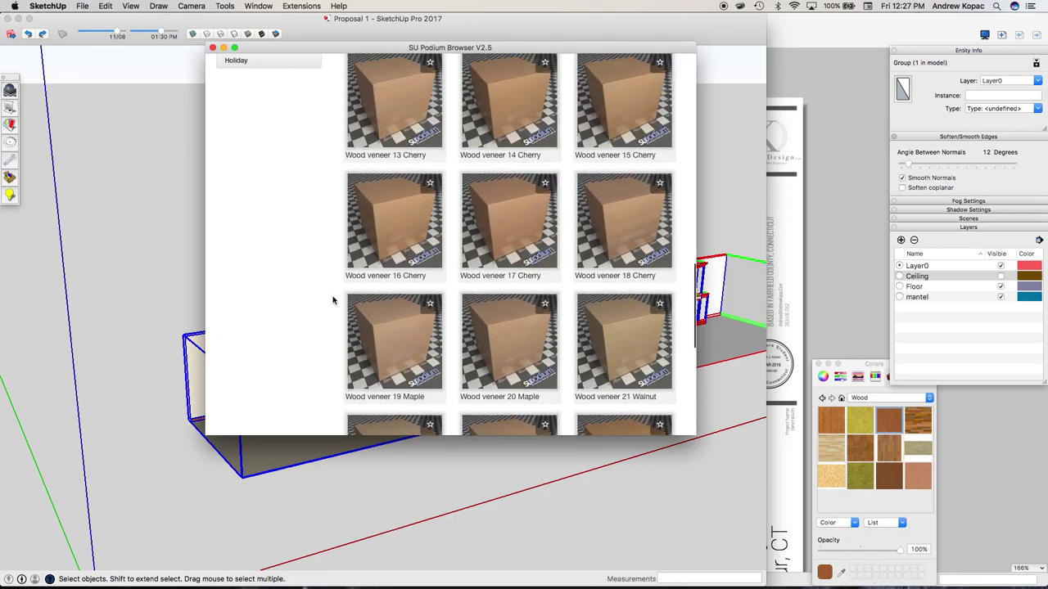
{"action": "scroll", "coordinate": [332, 301], "scroll_direction": "down", "scroll_amount": 5}
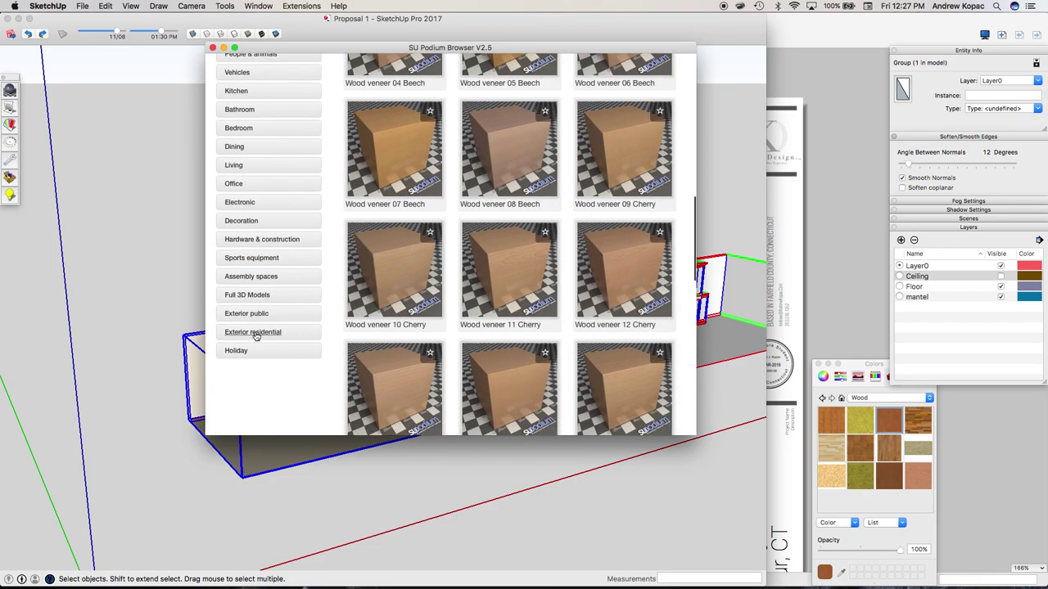
{"action": "scroll", "coordinate": [257, 335], "scroll_direction": "up", "scroll_amount": 3}
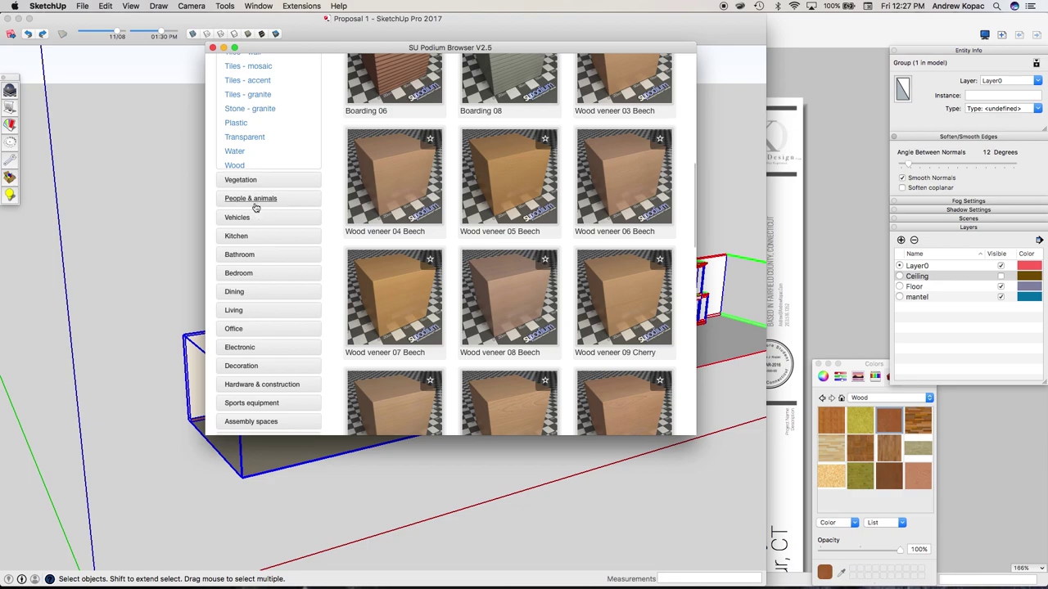
{"action": "scroll", "coordinate": [242, 192], "scroll_direction": "down", "scroll_amount": 5}
{"action": "scroll", "coordinate": [256, 158], "scroll_direction": "up", "scroll_amount": 5}
{"action": "left_click", "coordinate": [245, 264]}
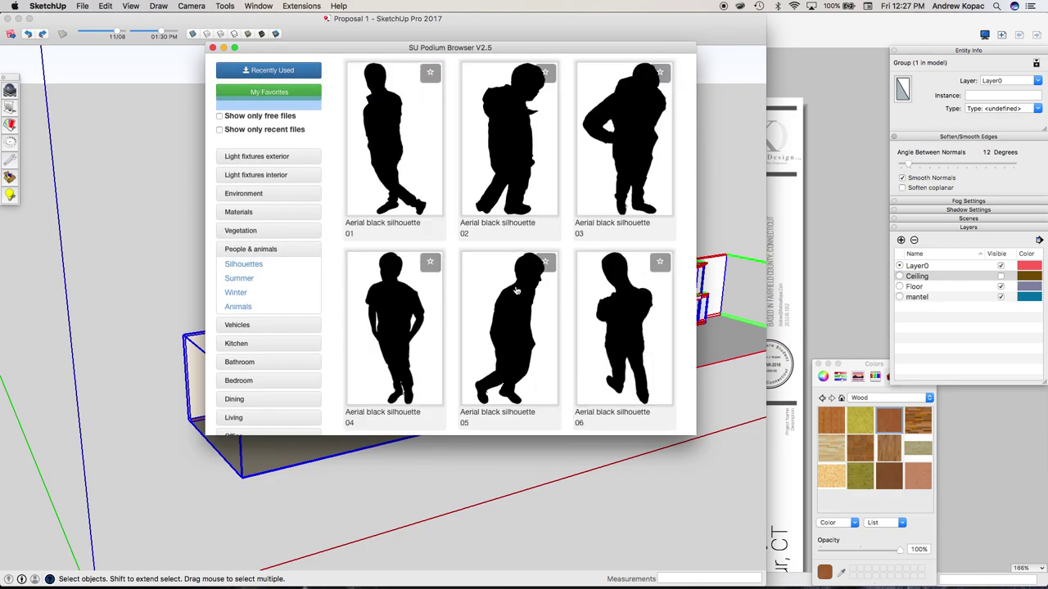
{"action": "scroll", "coordinate": [516, 289], "scroll_direction": "down", "scroll_amount": 10}
{"action": "scroll", "coordinate": [516, 290], "scroll_direction": "down", "scroll_amount": 15}
{"action": "scroll", "coordinate": [516, 290], "scroll_direction": "up", "scroll_amount": 13}
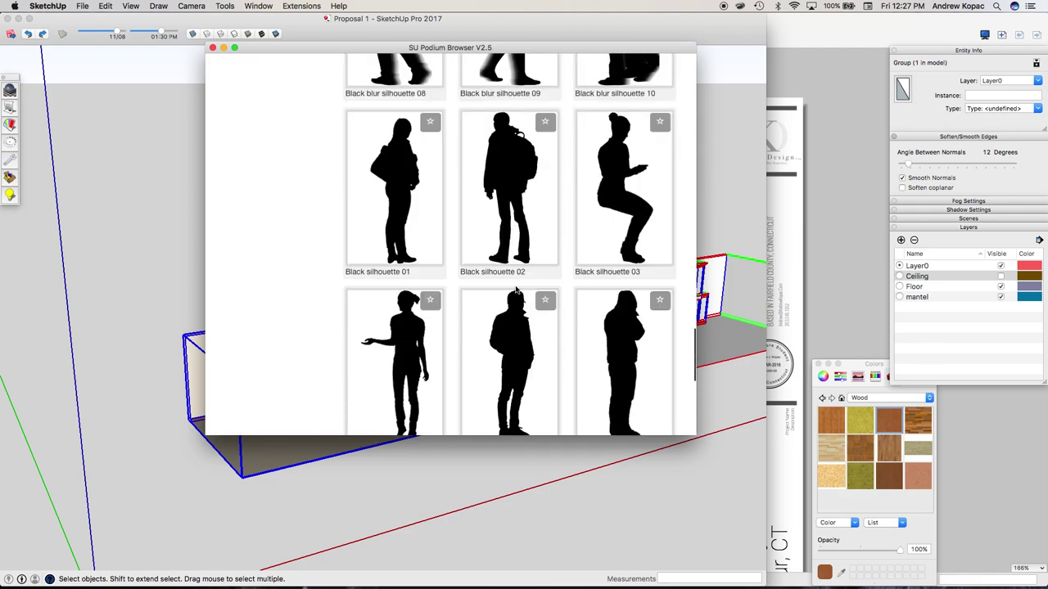
{"action": "scroll", "coordinate": [515, 289], "scroll_direction": "down", "scroll_amount": 7}
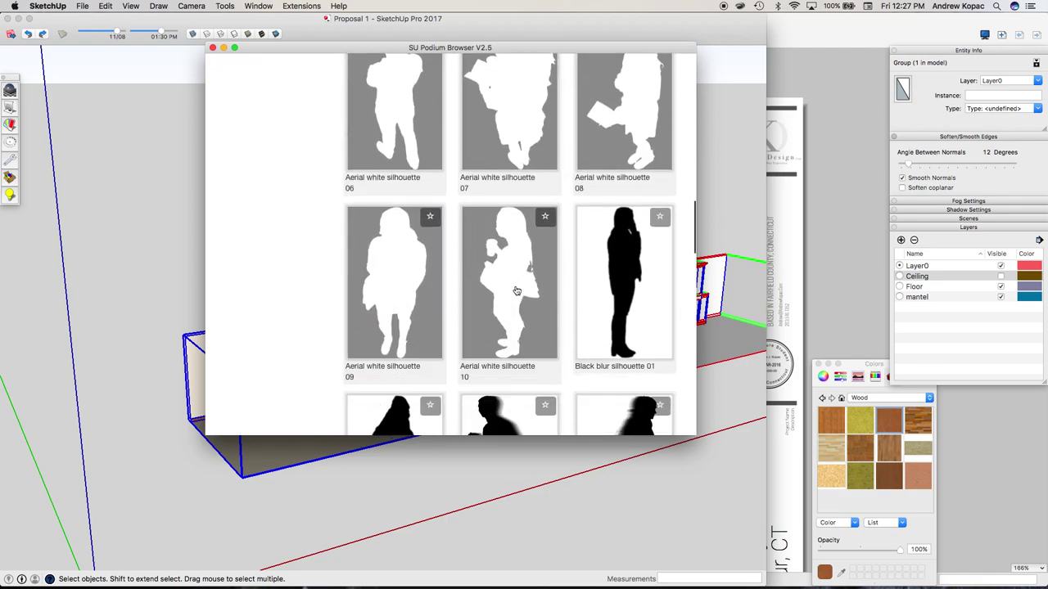
{"action": "scroll", "coordinate": [515, 289], "scroll_direction": "down", "scroll_amount": 7}
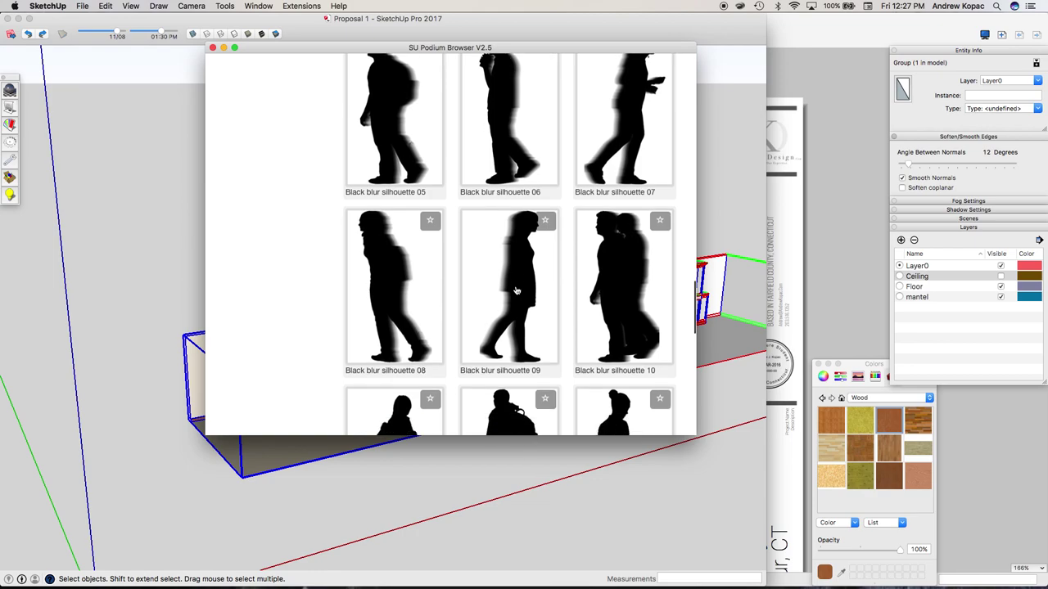
{"action": "scroll", "coordinate": [515, 289], "scroll_direction": "down", "scroll_amount": 5}
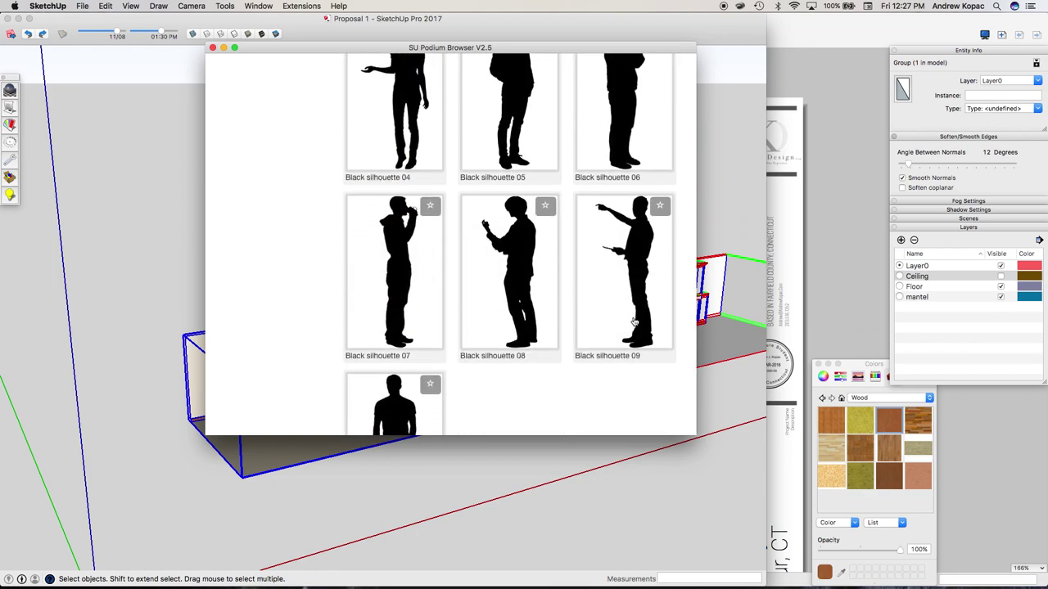
{"action": "scroll", "coordinate": [543, 285], "scroll_direction": "down", "scroll_amount": 3}
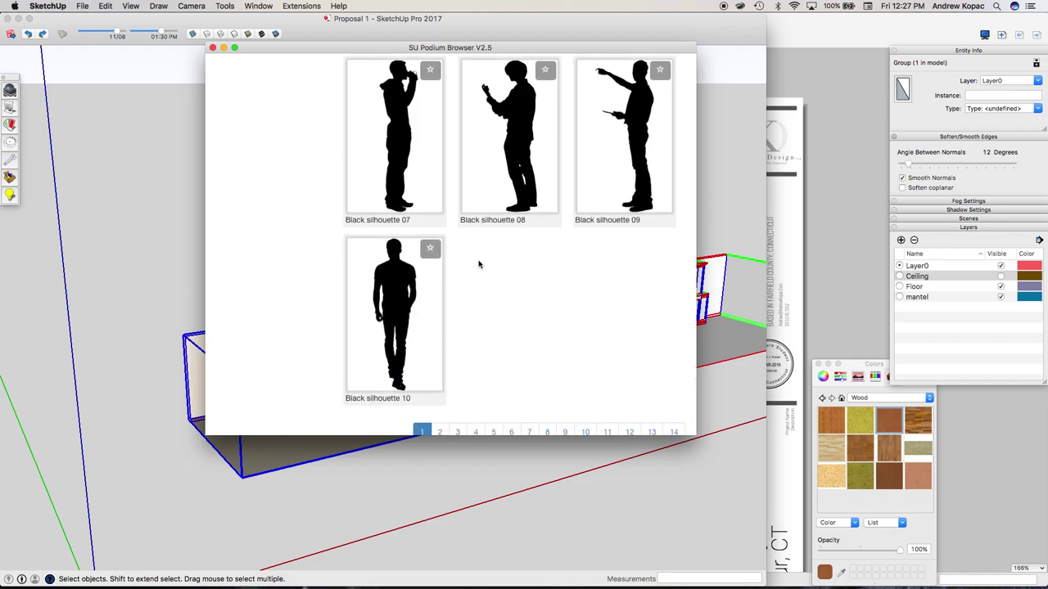
Place Black silhouette 09 on the floor in front of the fireplace and close the browser
{"action": "left_click", "coordinate": [645, 196]}
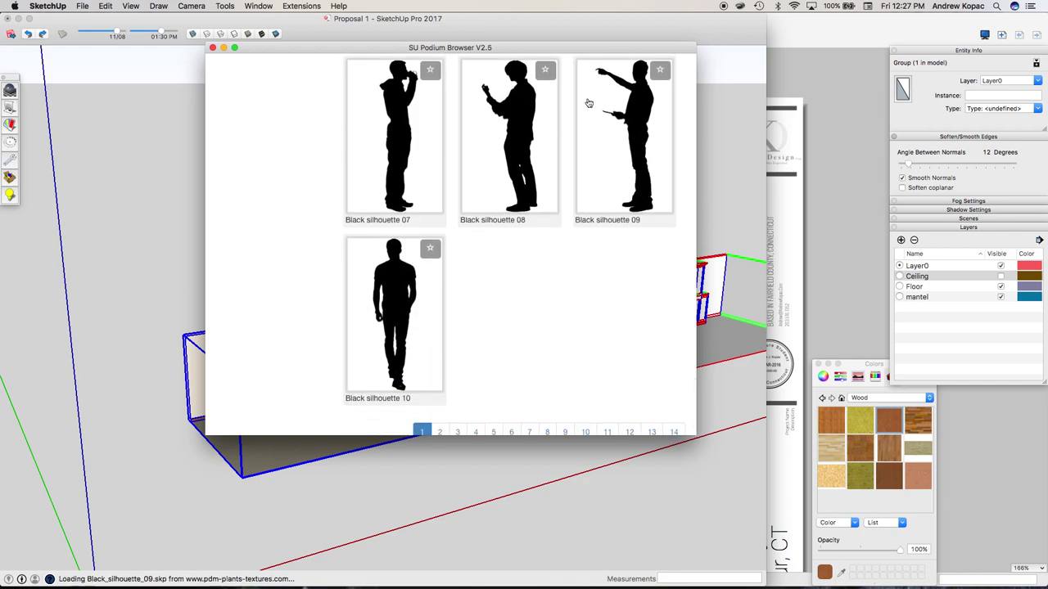
{"action": "left_click", "coordinate": [309, 456]}
{"action": "left_click", "coordinate": [440, 431]}
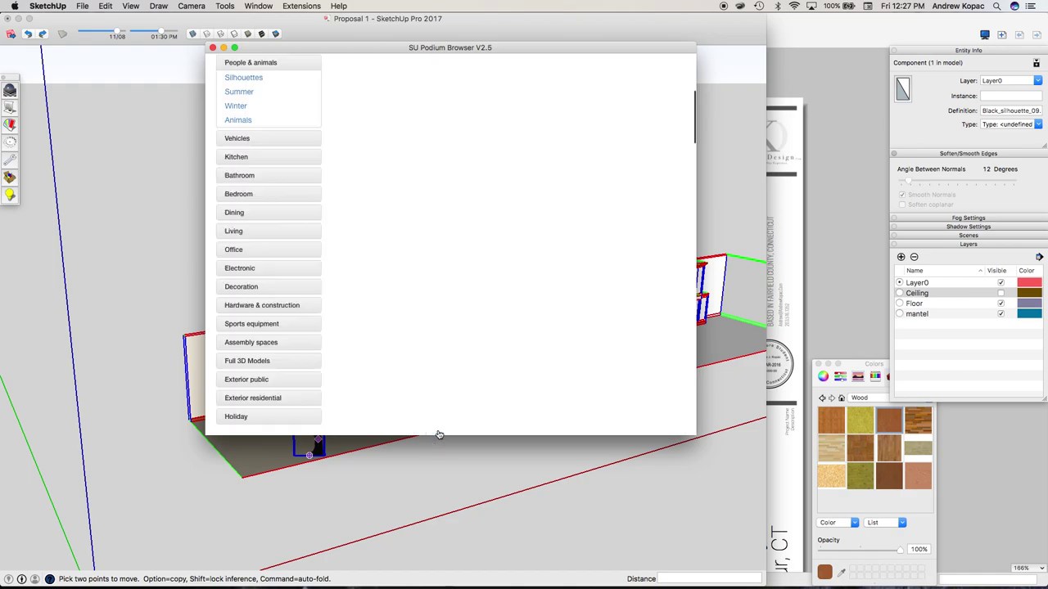
{"action": "scroll", "coordinate": [235, 70], "scroll_direction": "up", "scroll_amount": 3}
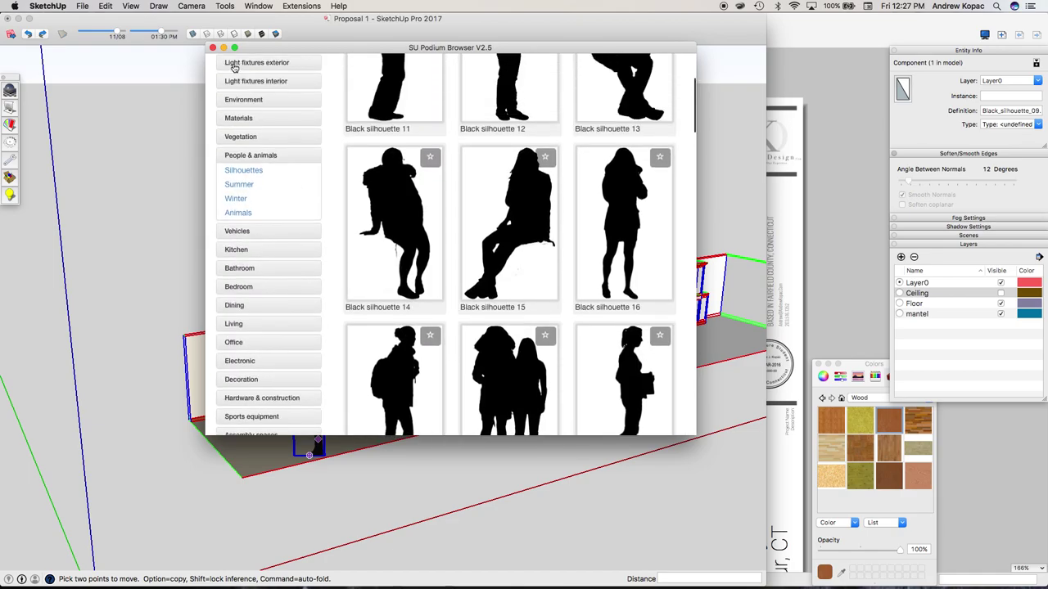
{"action": "left_click", "coordinate": [212, 48]}
{"action": "scroll", "coordinate": [307, 458], "scroll_direction": "up", "scroll_amount": 5}
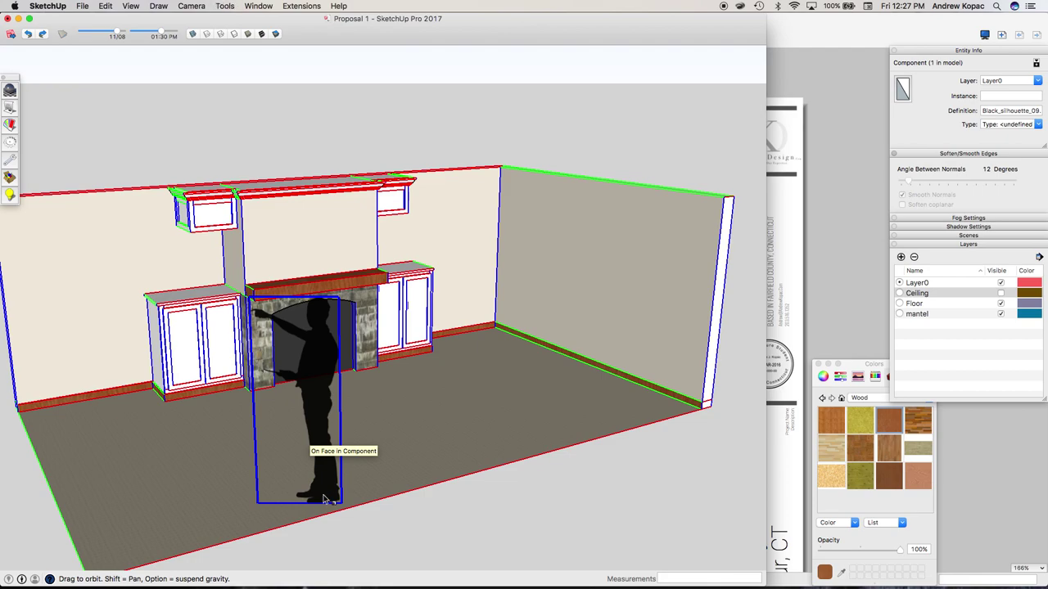
Shrink the silhouette slightly and check its height with the Tape Measure
{"action": "key", "text": "s"}
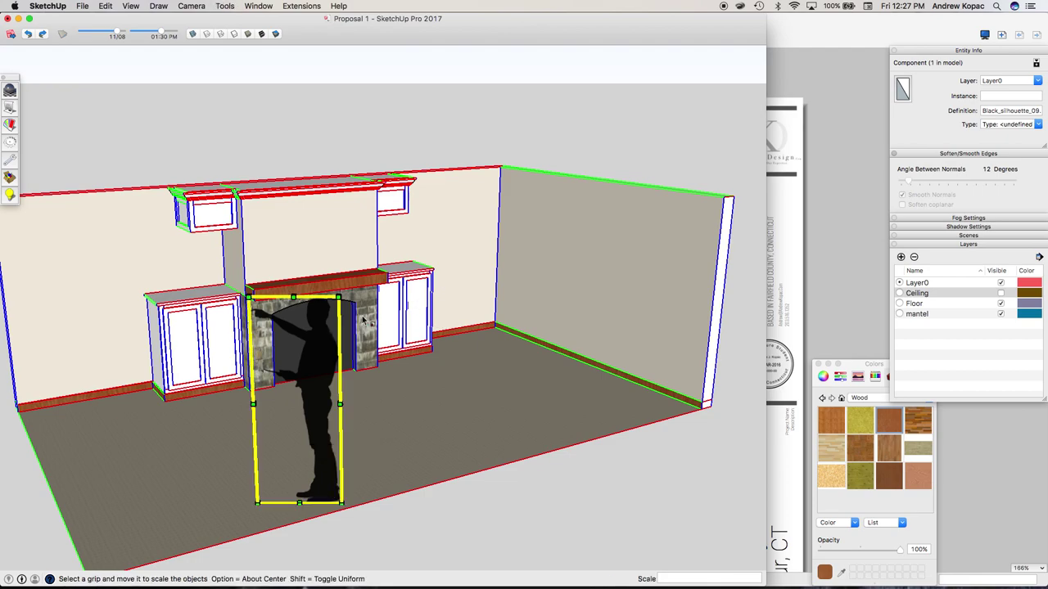
{"action": "left_click_drag", "start_coordinate": [338, 296], "coordinate": [334, 311]}
{"action": "key", "text": "t"}
{"action": "left_click", "coordinate": [318, 503]}
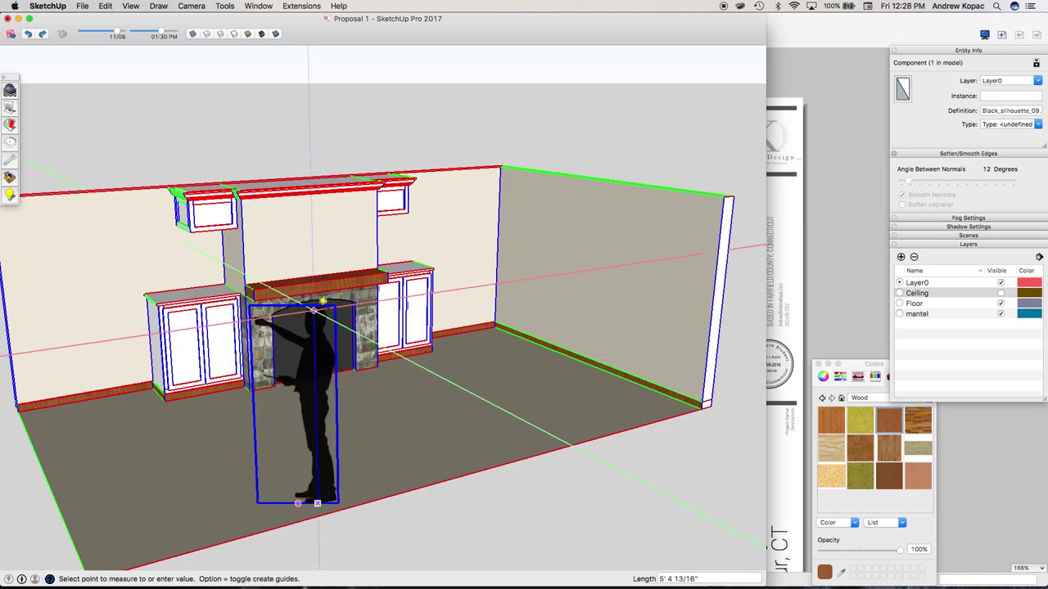
{"action": "left_click", "coordinate": [330, 327]}
{"action": "middle_click_drag", "start_coordinate": [330, 328], "coordinate": [390, 308]}
Move the silhouette to stand just right of the fireplace
{"action": "key", "text": "m"}
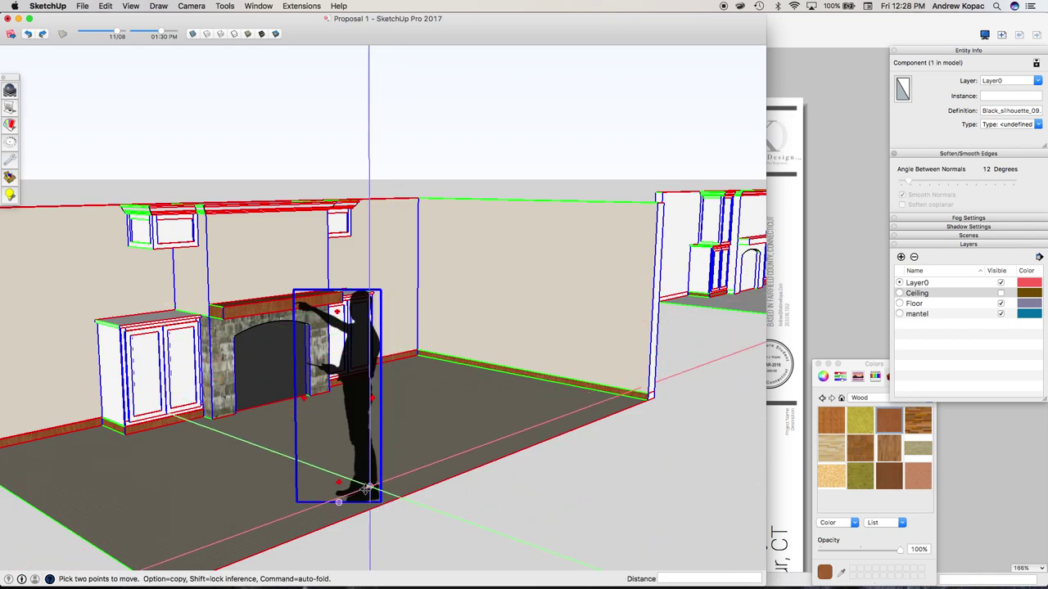
{"action": "left_click", "coordinate": [370, 486]}
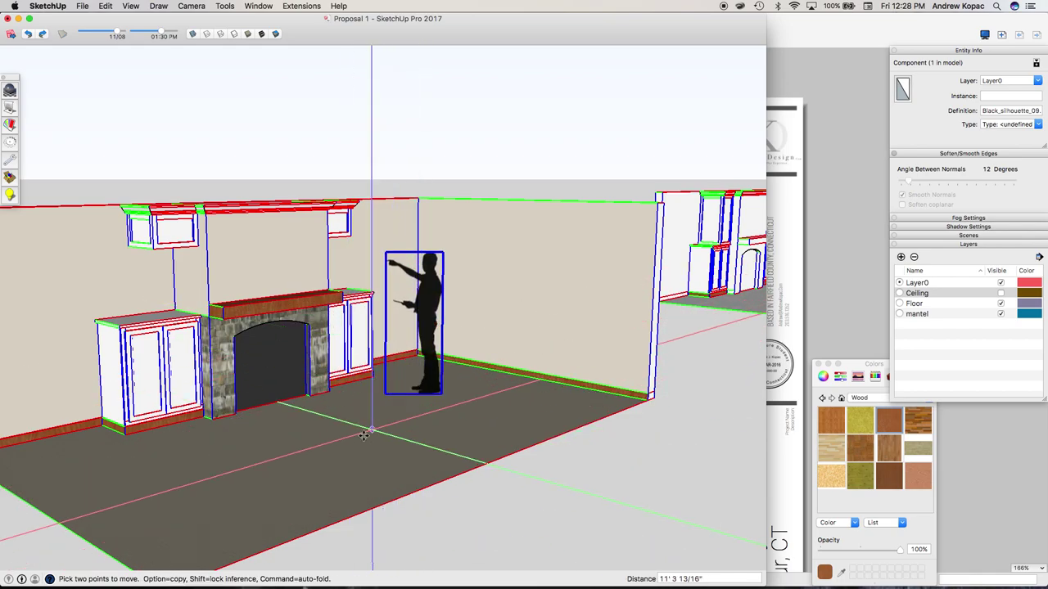
{"action": "key", "text": "space"}
{"action": "left_click", "coordinate": [342, 456]}
Copy the room with the silhouette and select the existing model view in LayOut
{"action": "scroll", "coordinate": [358, 419], "scroll_direction": "down", "scroll_amount": 5}
{"action": "left_click_drag", "start_coordinate": [408, 460], "coordinate": [246, 310]}
{"action": "key", "text": "super+c"}
{"action": "key", "text": "ctrl+Up"}
{"action": "left_click", "coordinate": [772, 169]}
{"action": "left_click", "coordinate": [551, 305]}
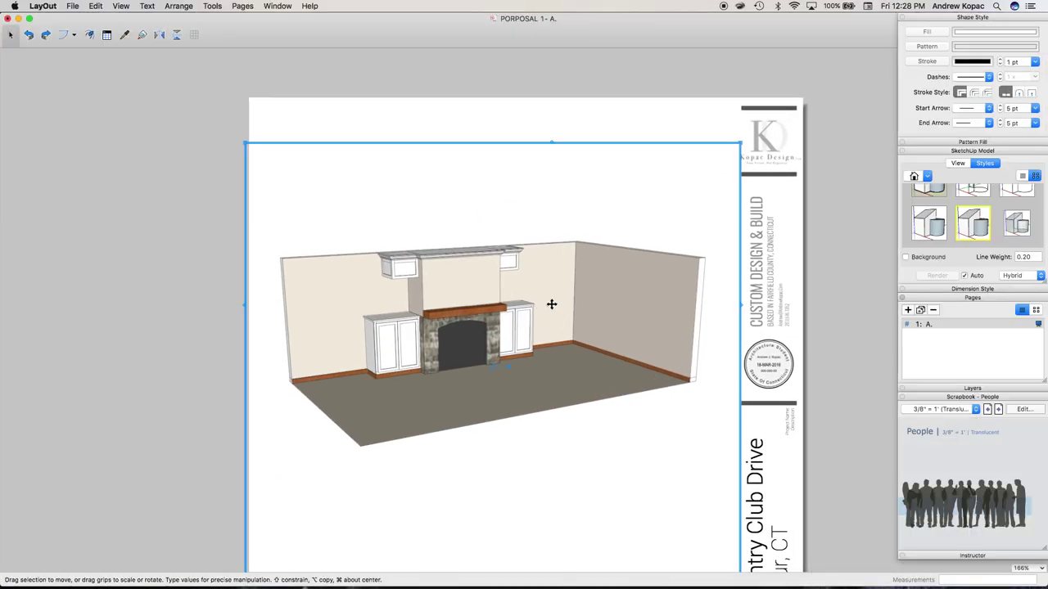
Replace the old viewport with the pasted model including the silhouette, stretch it taller, and render it Hybrid
{"action": "key", "text": "Delete"}
{"action": "key", "text": "super+v"}
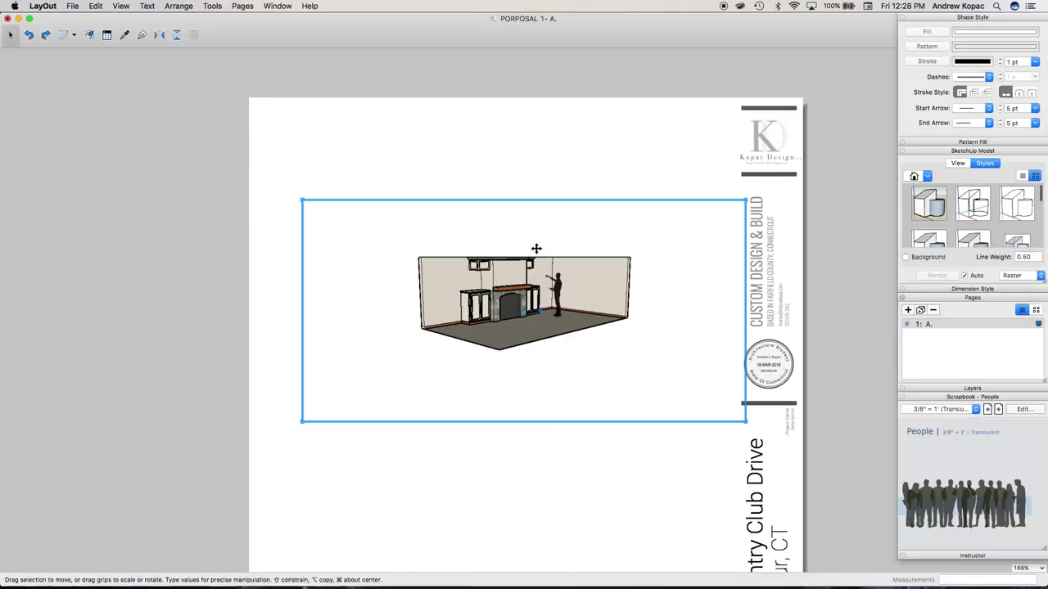
{"action": "left_click_drag", "start_coordinate": [302, 200], "coordinate": [253, 99]}
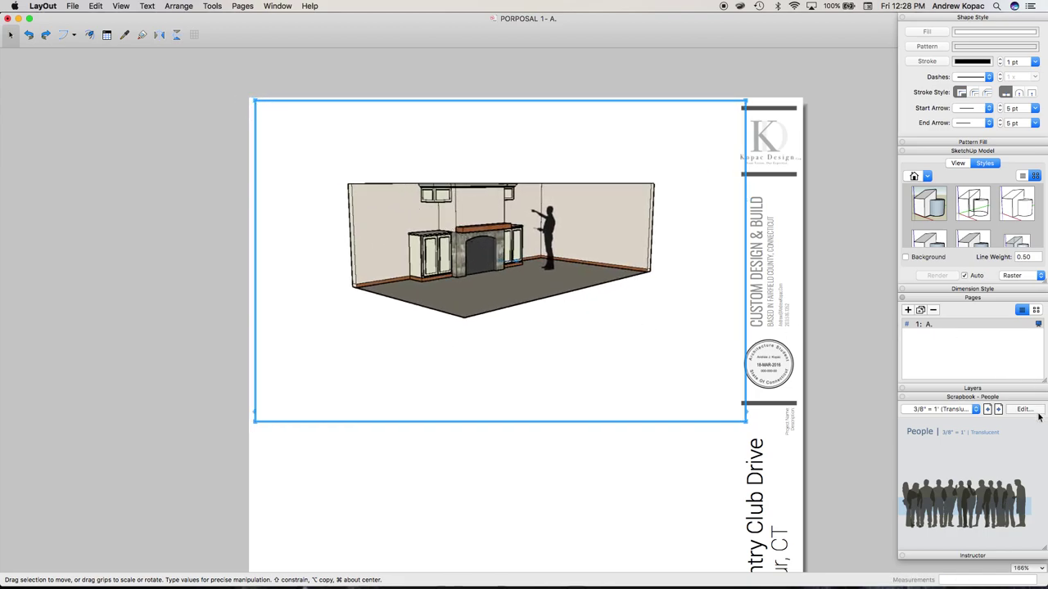
{"action": "left_click", "coordinate": [1040, 280]}
{"action": "left_click", "coordinate": [1019, 290]}
Reframe the viewport as a close, angled view of the fireplace wall, then return to SketchUp
{"action": "double_click", "coordinate": [470, 210]}
{"action": "scroll", "coordinate": [470, 210], "scroll_direction": "up", "scroll_amount": 2}
{"action": "scroll", "coordinate": [455, 206], "scroll_direction": "up", "scroll_amount": 5}
{"action": "left_click", "coordinate": [453, 202]}
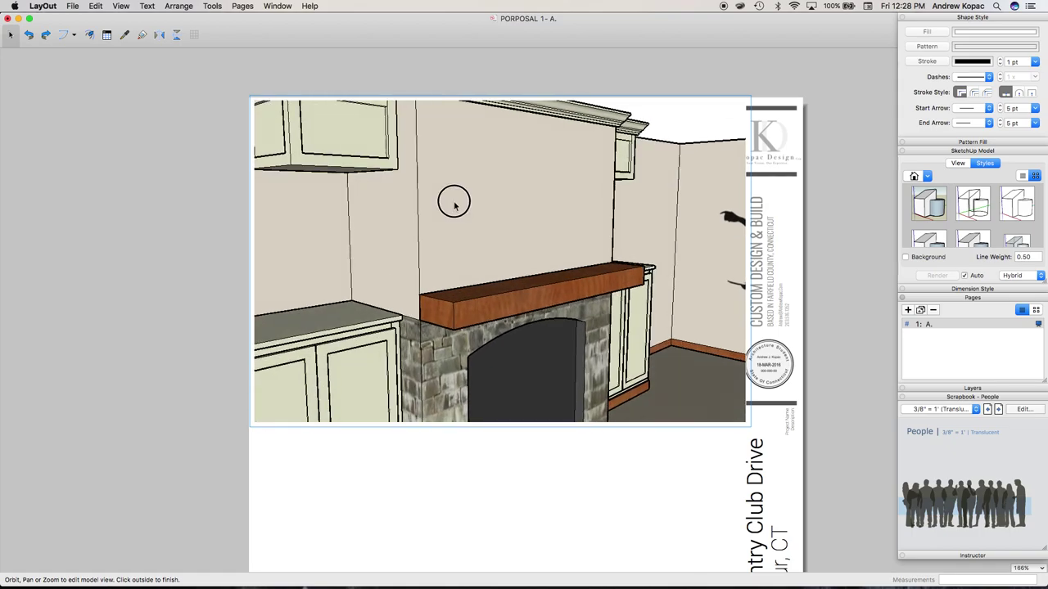
{"action": "scroll", "coordinate": [497, 236], "scroll_direction": "down", "scroll_amount": 5}
{"action": "middle_click_drag", "start_coordinate": [497, 236], "coordinate": [433, 208]}
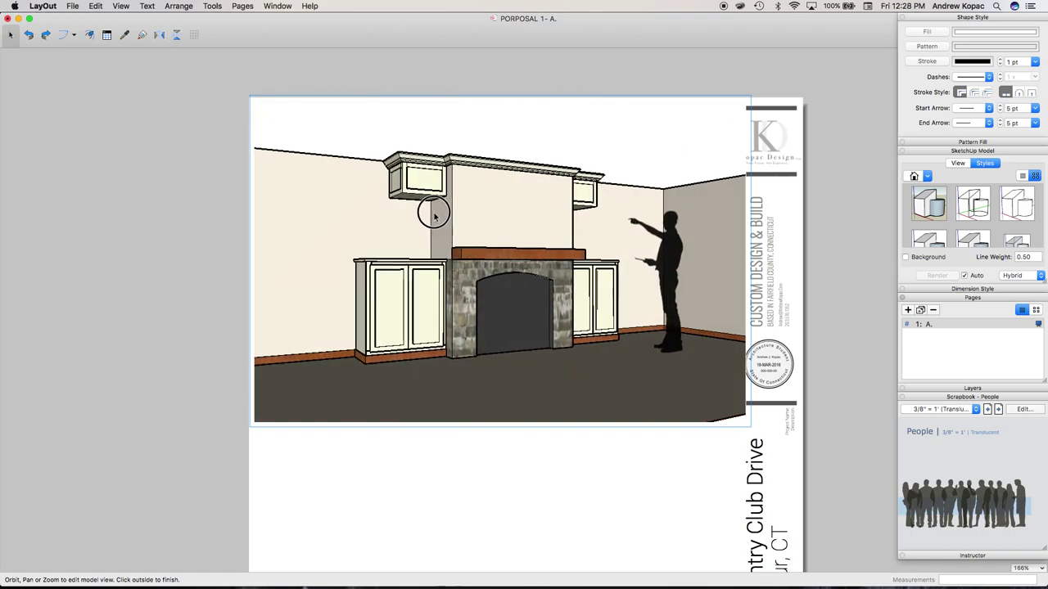
{"action": "mouse_move", "coordinate": [311, 256]}
{"action": "middle_mouse_down"}
{"action": "mouse_move", "coordinate": [318, 234]}
{"action": "mouse_move", "coordinate": [262, 257]}
{"action": "mouse_move", "coordinate": [383, 264]}
{"action": "mouse_move", "coordinate": [376, 236]}
{"action": "middle_mouse_up"}
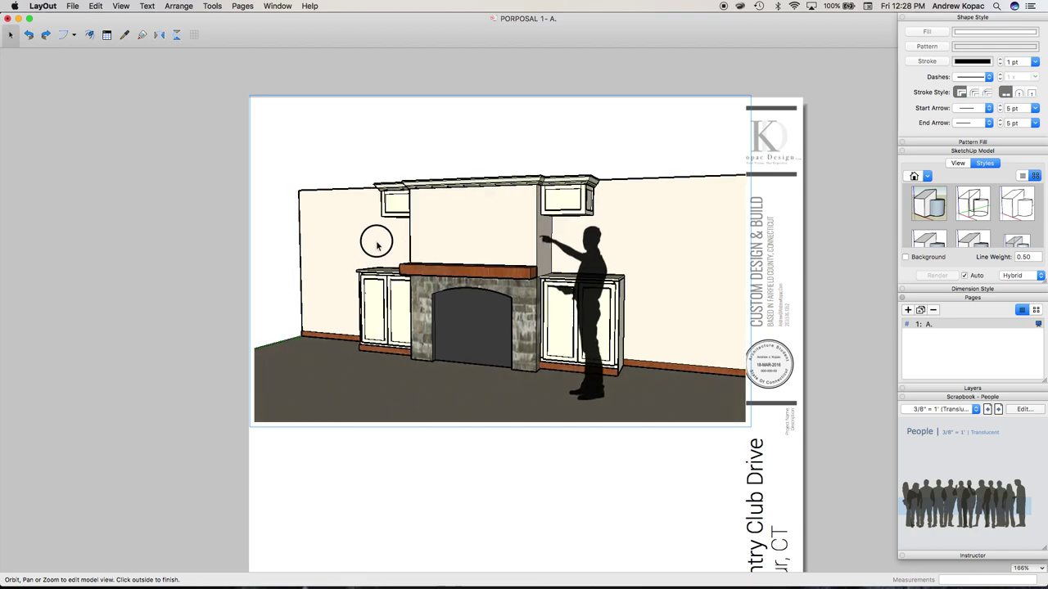
{"action": "scroll", "coordinate": [595, 365], "scroll_direction": "up", "scroll_amount": 3}
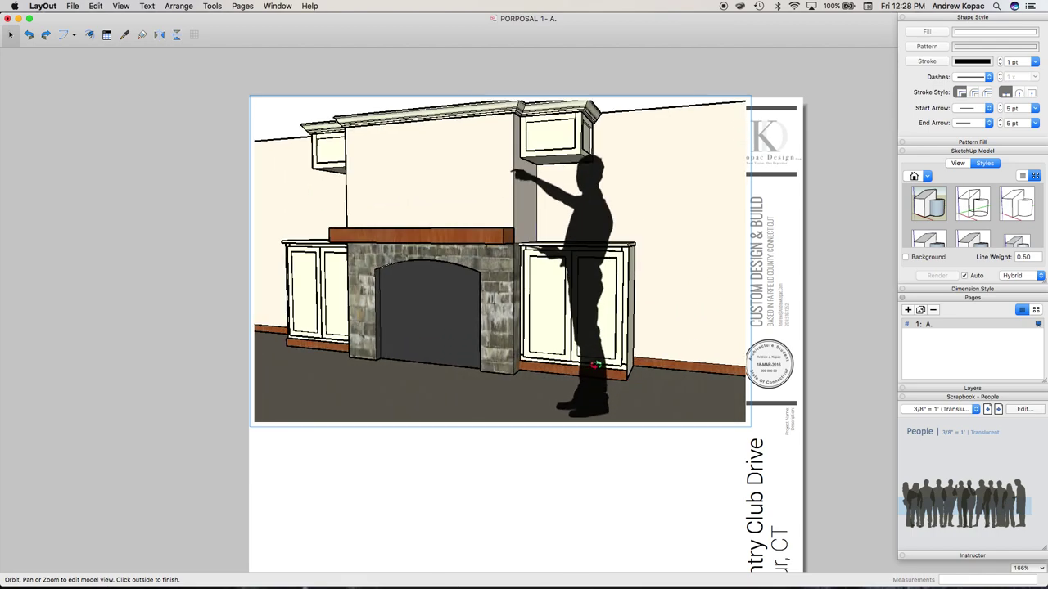
{"action": "left_click", "coordinate": [452, 440]}
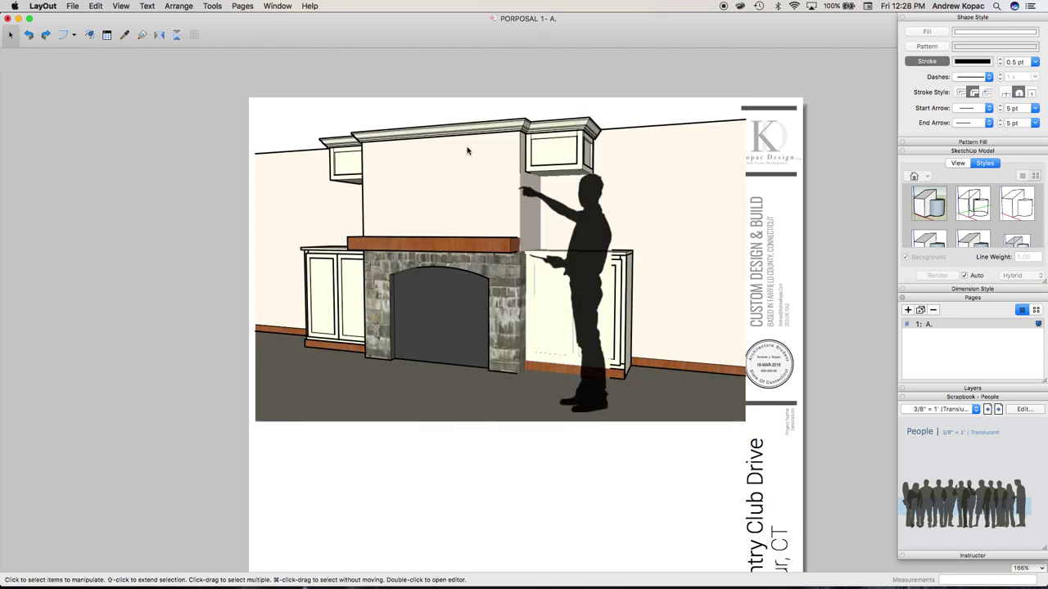
{"action": "key", "text": "ctrl+Up"}
{"action": "left_click", "coordinate": [335, 253]}
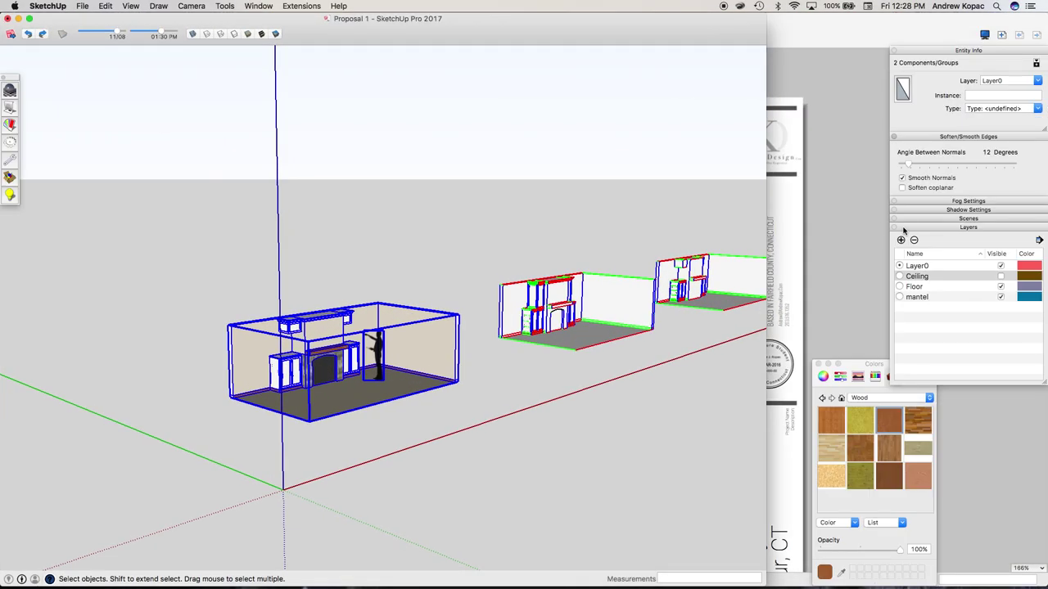
Turn on the Ceiling layer and select the room, ceiling and silhouette groups
{"action": "left_click", "coordinate": [1001, 277]}
{"action": "left_click", "coordinate": [368, 440]}
{"action": "left_click_drag", "start_coordinate": [421, 381], "coordinate": [194, 257]}
In LayOut, replace the model view with a fresh paste placed at the upper left, then return to SketchUp
{"action": "key", "text": "ctrl+Up"}
{"action": "left_click", "coordinate": [591, 247]}
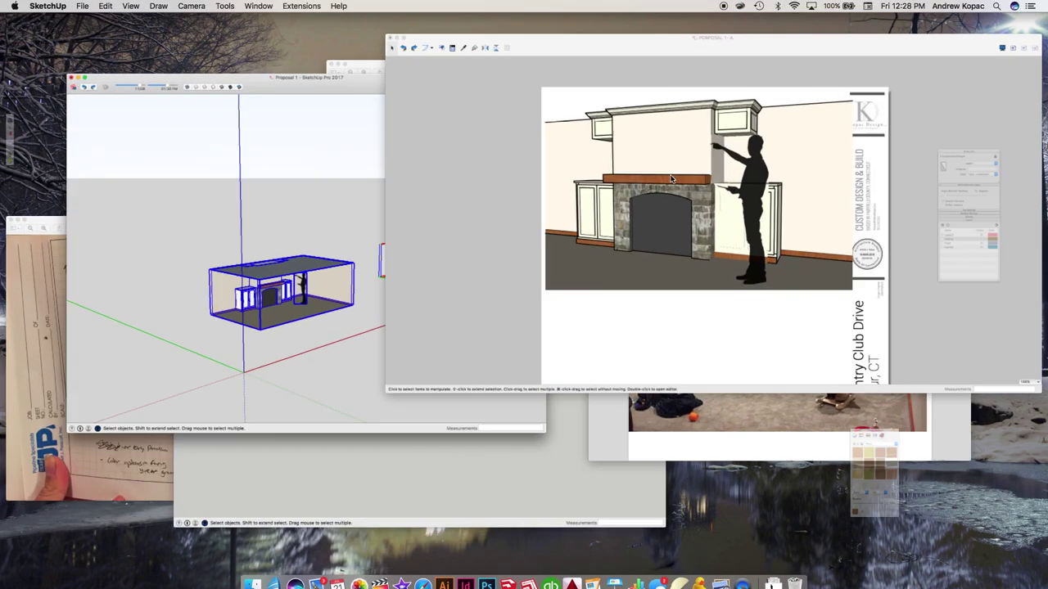
{"action": "left_click", "coordinate": [534, 248]}
{"action": "key", "text": "Delete"}
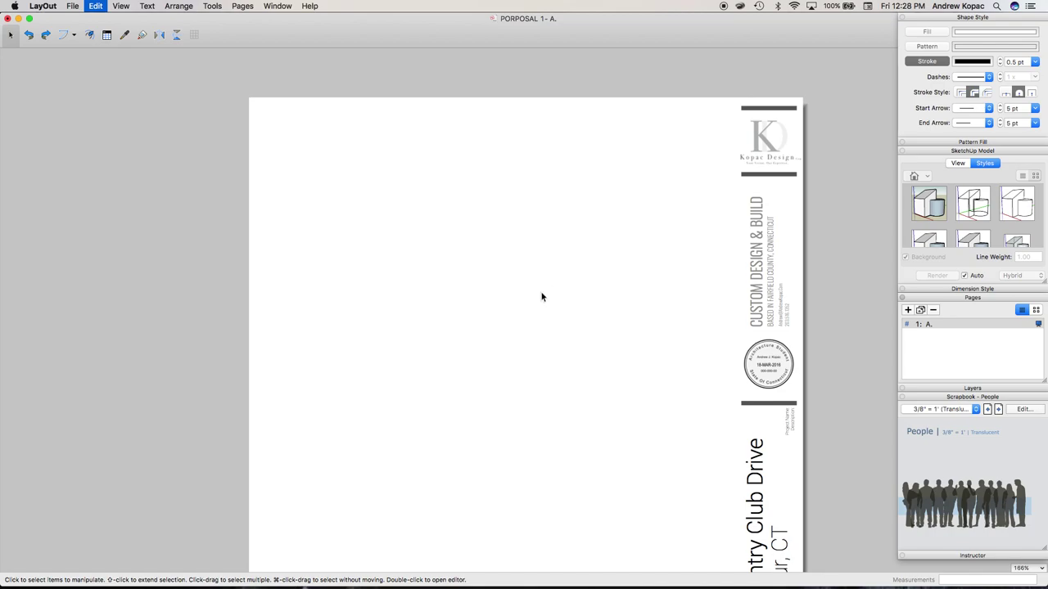
{"action": "key", "text": "super+v"}
{"action": "mouse_move", "coordinate": [507, 304]}
{"action": "left_mouse_down"}
{"action": "mouse_move", "coordinate": [384, 168]}
{"action": "mouse_move", "coordinate": [393, 176]}
{"action": "left_mouse_up"}
{"action": "key", "text": "ctrl+Up"}
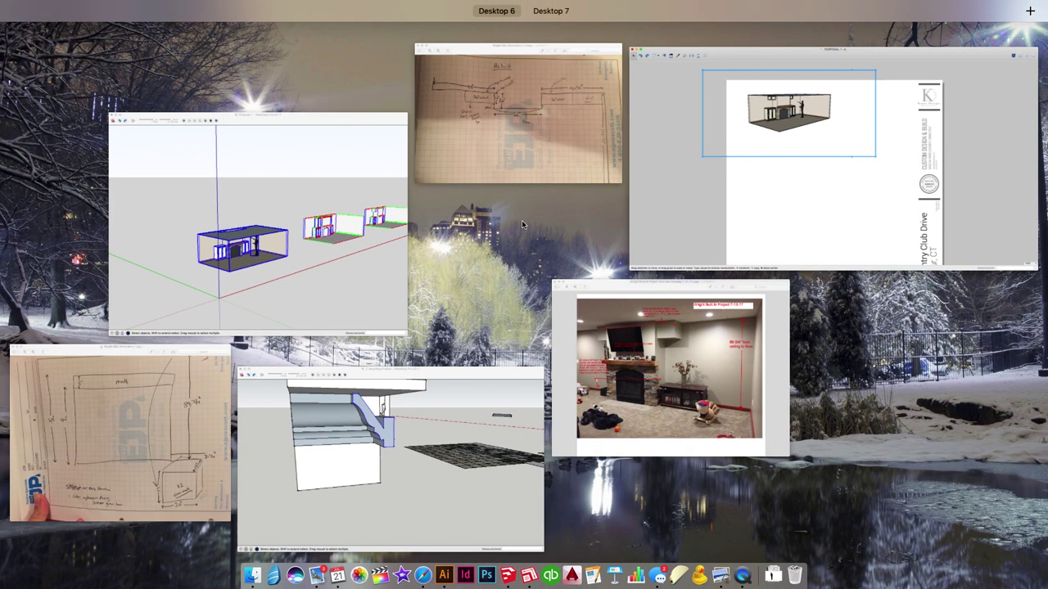
{"action": "left_click", "coordinate": [358, 290]}
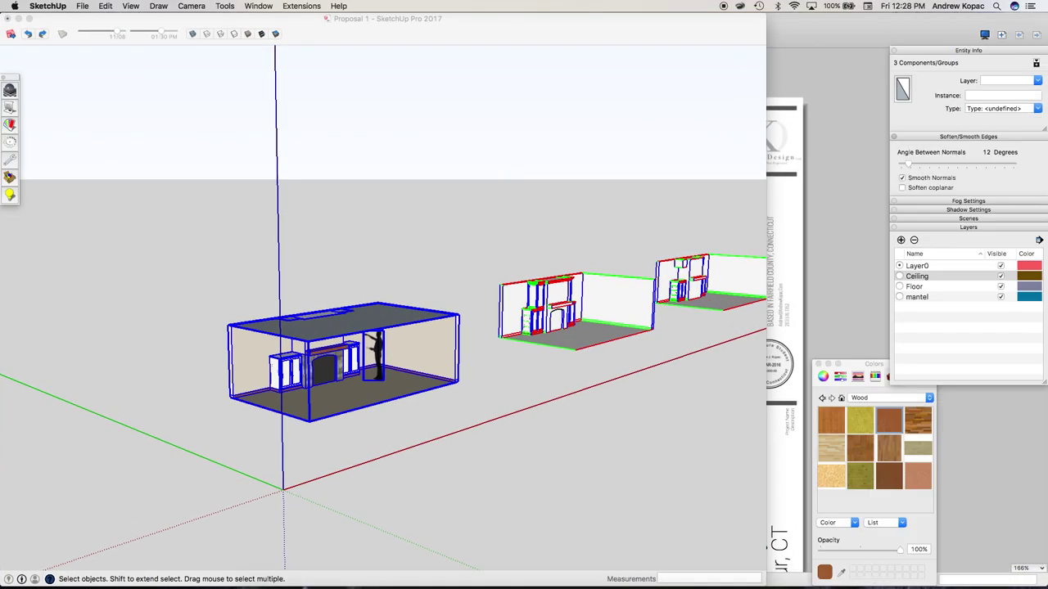
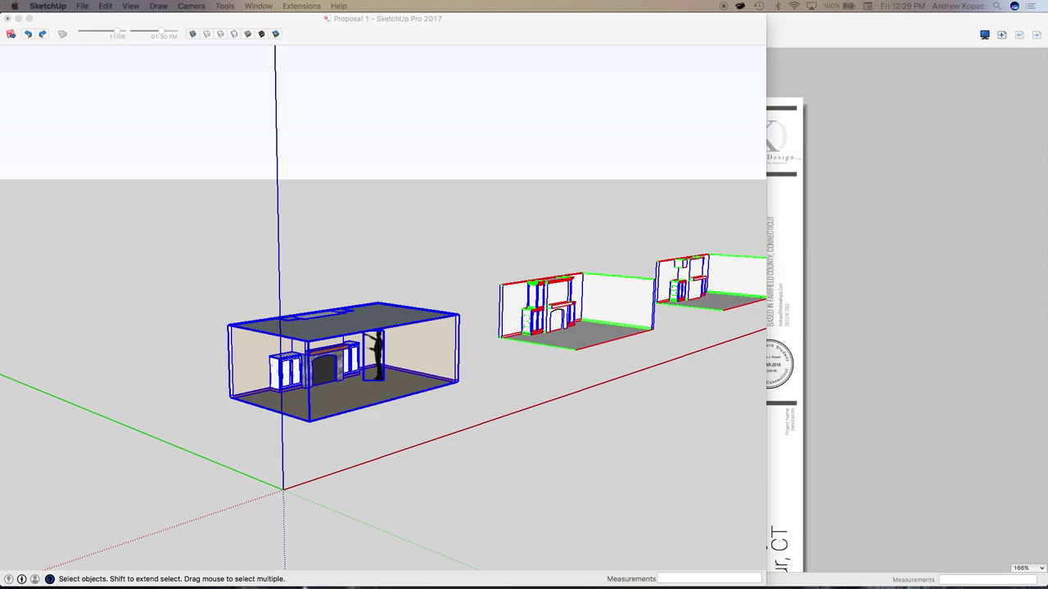
Bring the LayOut proposal sheet forward and enter camera editing on its room model viewport
{"action": "left_click", "coordinate": [816, 298]}
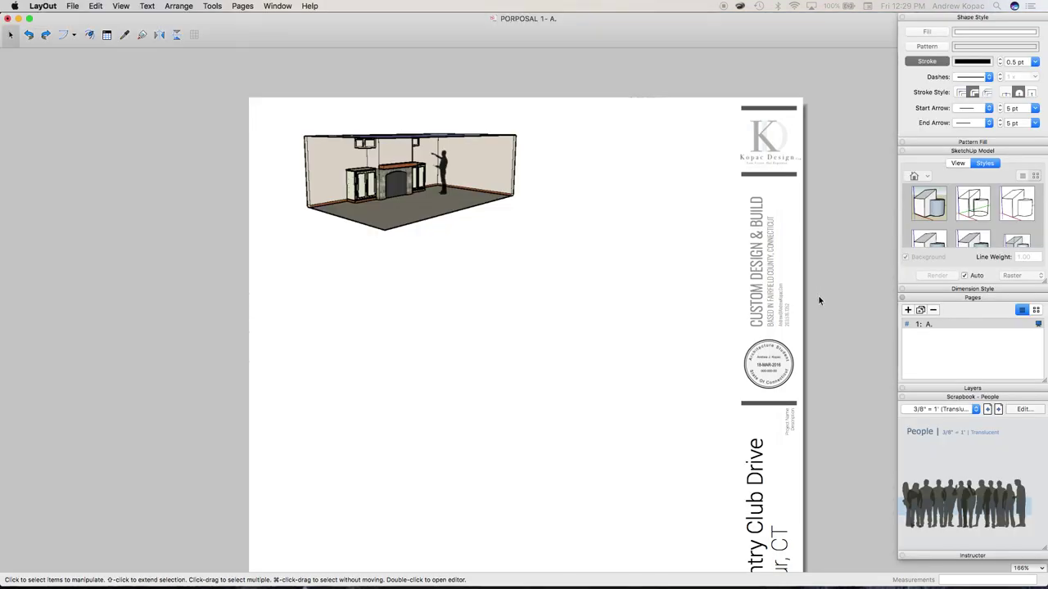
{"action": "left_click", "coordinate": [392, 176]}
{"action": "double_click", "coordinate": [580, 256]}
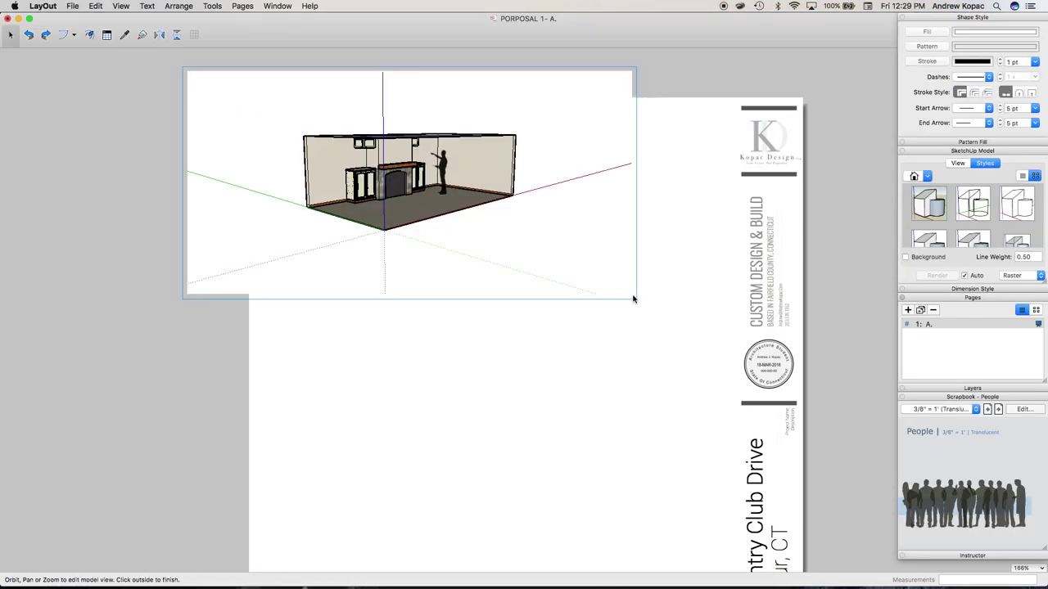
Enlarge the room viewport by its corner and orbit the camera to face the fireplace wall
{"action": "left_click", "coordinate": [308, 409]}
{"action": "left_click", "coordinate": [405, 178]}
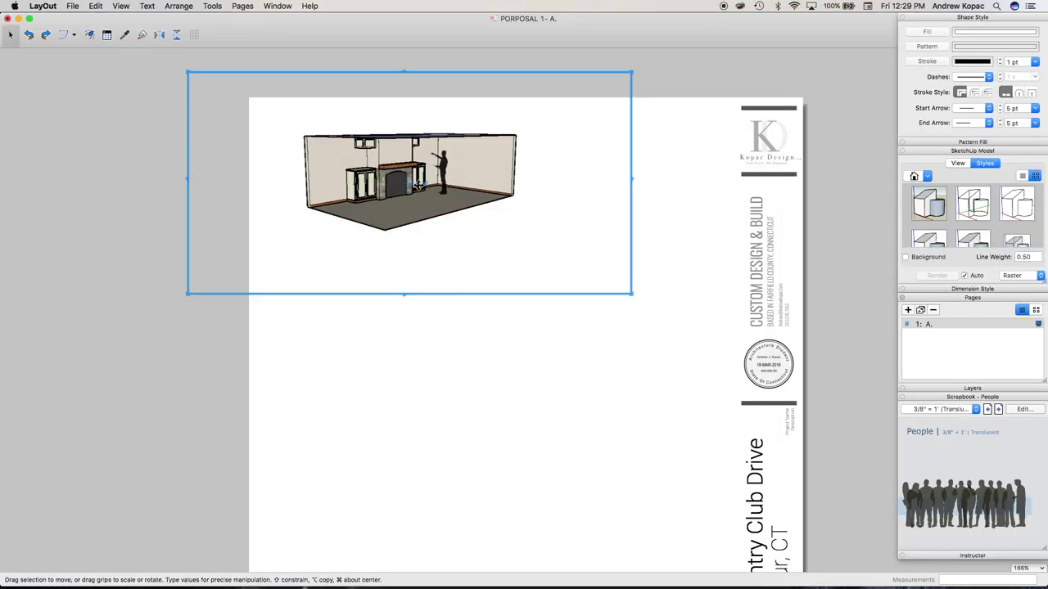
{"action": "left_click_drag", "start_coordinate": [628, 297], "coordinate": [742, 348]}
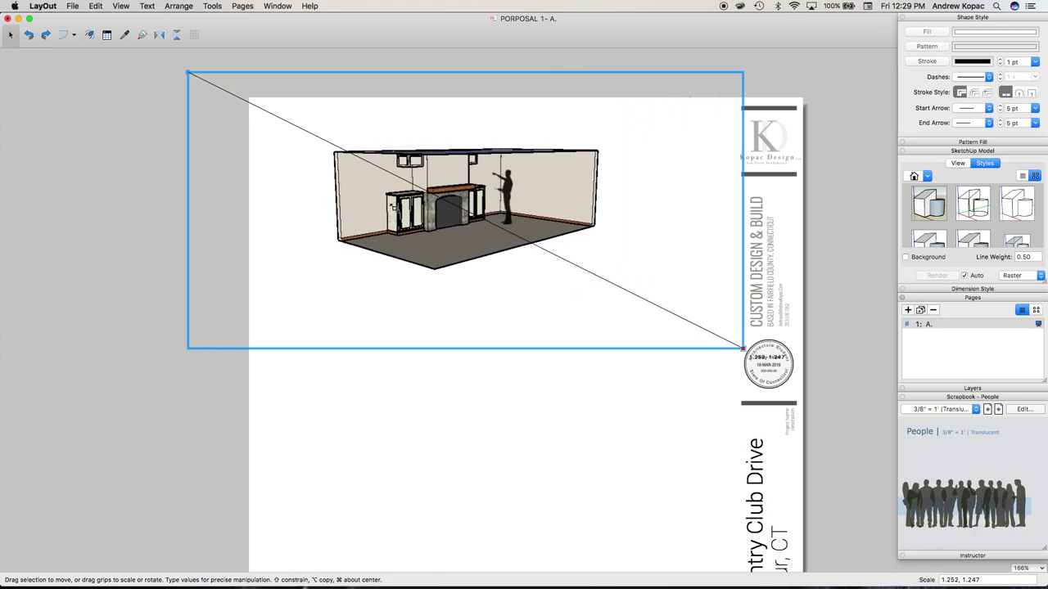
{"action": "double_click", "coordinate": [420, 163]}
{"action": "scroll", "coordinate": [398, 156], "scroll_direction": "up", "scroll_amount": 5}
{"action": "scroll", "coordinate": [502, 178], "scroll_direction": "down", "scroll_amount": 4}
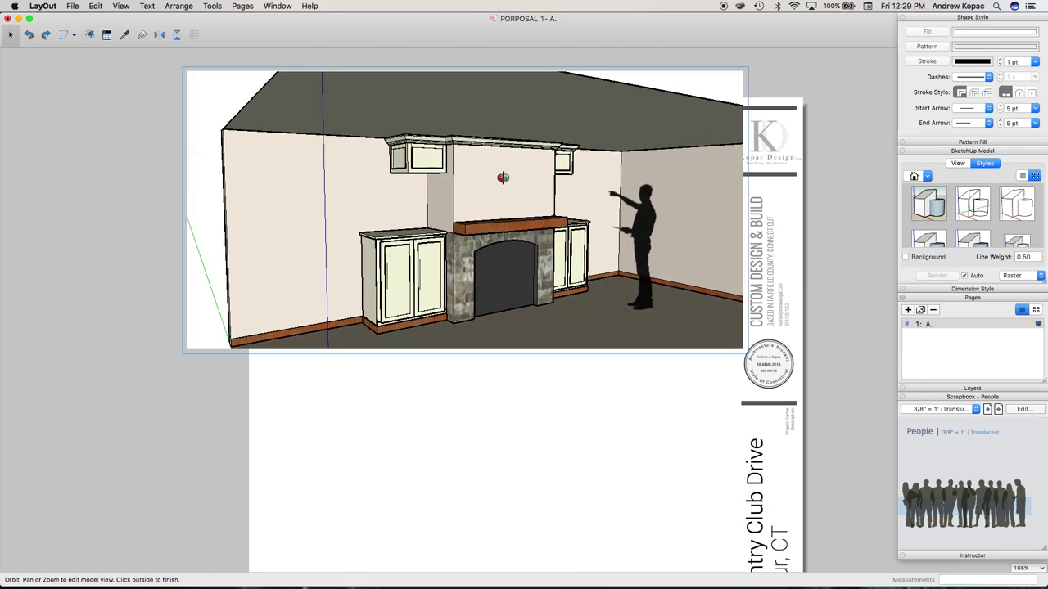
{"action": "scroll", "coordinate": [624, 185], "scroll_direction": "up", "scroll_amount": 6}
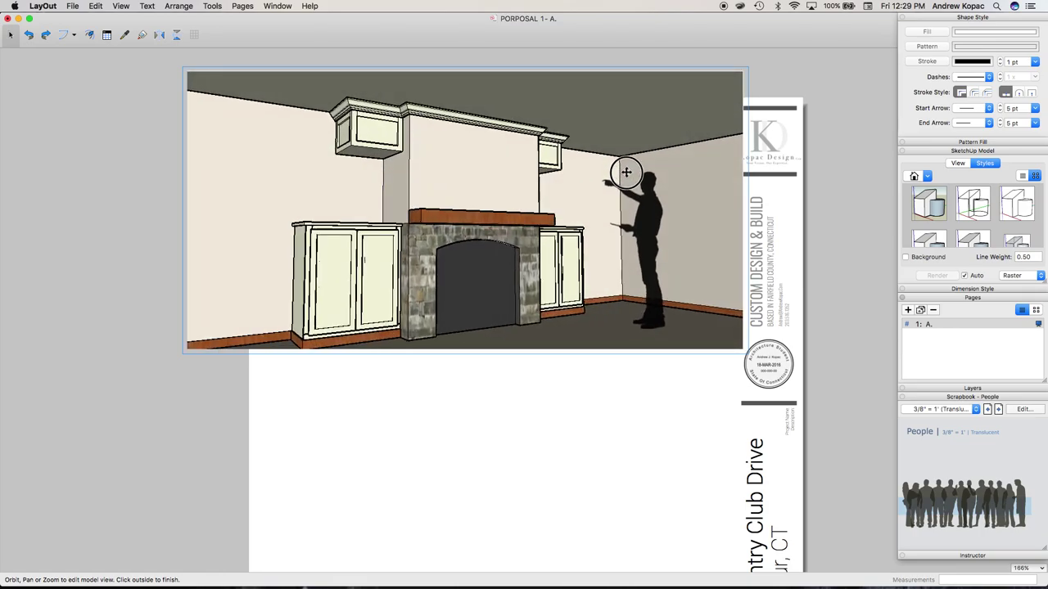
{"action": "mouse_move", "coordinate": [625, 163]}
{"action": "middle_mouse_down"}
{"action": "mouse_move", "coordinate": [542, 205]}
{"action": "mouse_move", "coordinate": [565, 217]}
{"action": "mouse_move", "coordinate": [670, 130]}
{"action": "mouse_move", "coordinate": [595, 224]}
{"action": "mouse_move", "coordinate": [634, 187]}
{"action": "mouse_move", "coordinate": [454, 177]}
{"action": "middle_mouse_up"}
{"action": "scroll", "coordinate": [491, 184], "scroll_direction": "down", "scroll_amount": 5}
{"action": "scroll", "coordinate": [531, 194], "scroll_direction": "up", "scroll_amount": 5}
{"action": "mouse_move", "coordinate": [546, 194]}
{"action": "middle_mouse_down"}
{"action": "mouse_move", "coordinate": [540, 227]}
{"action": "mouse_move", "coordinate": [562, 234]}
{"action": "middle_mouse_up"}
{"action": "left_click", "coordinate": [418, 400]}
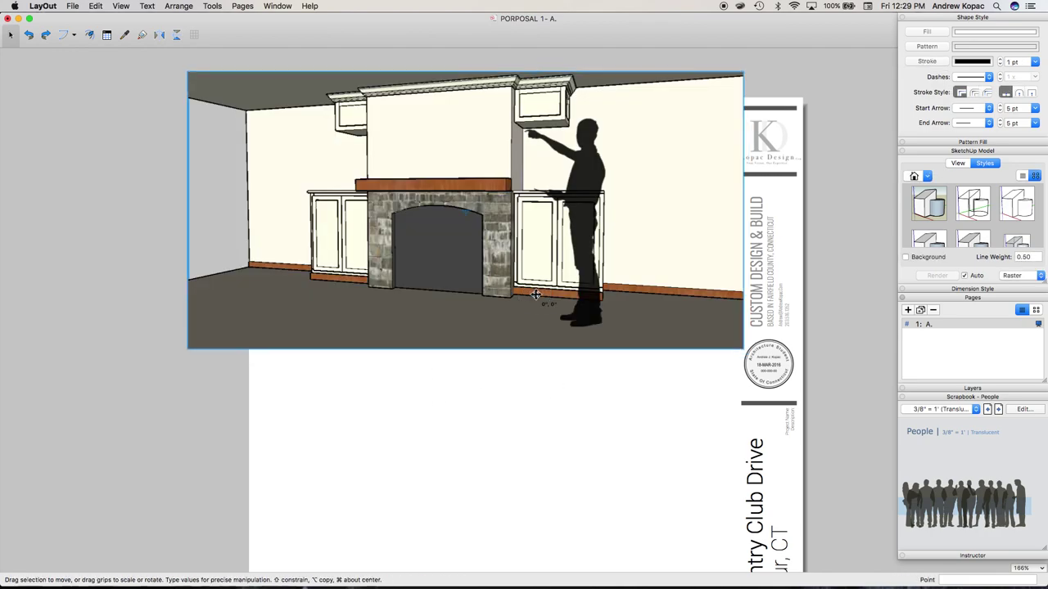
Give the fireplace viewport a shaded-with-textures style and Hybrid rendering
{"action": "left_click", "coordinate": [1021, 197]}
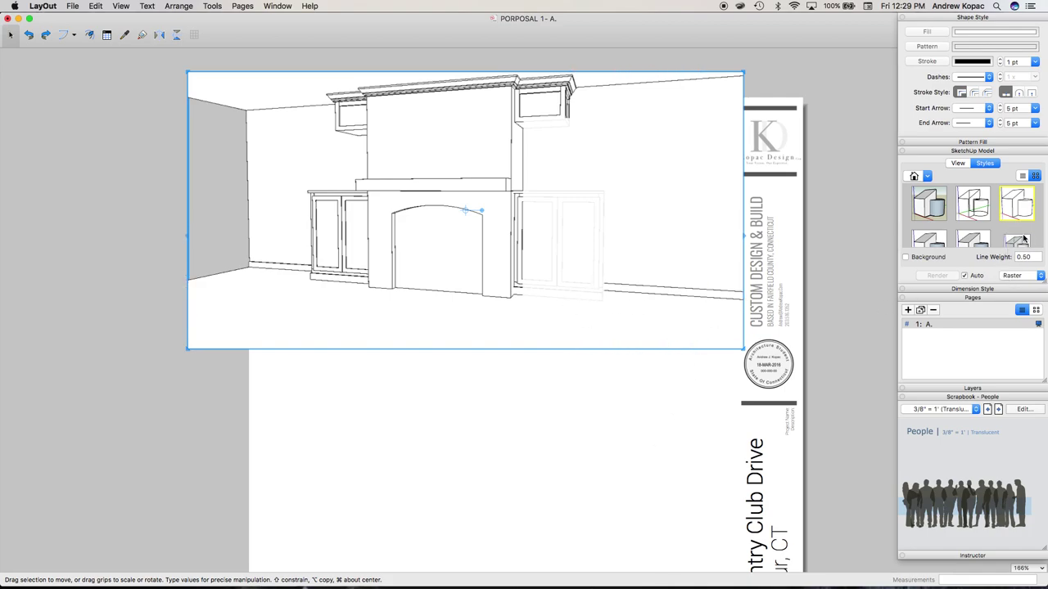
{"action": "left_click", "coordinate": [1023, 237]}
{"action": "left_click", "coordinate": [941, 234]}
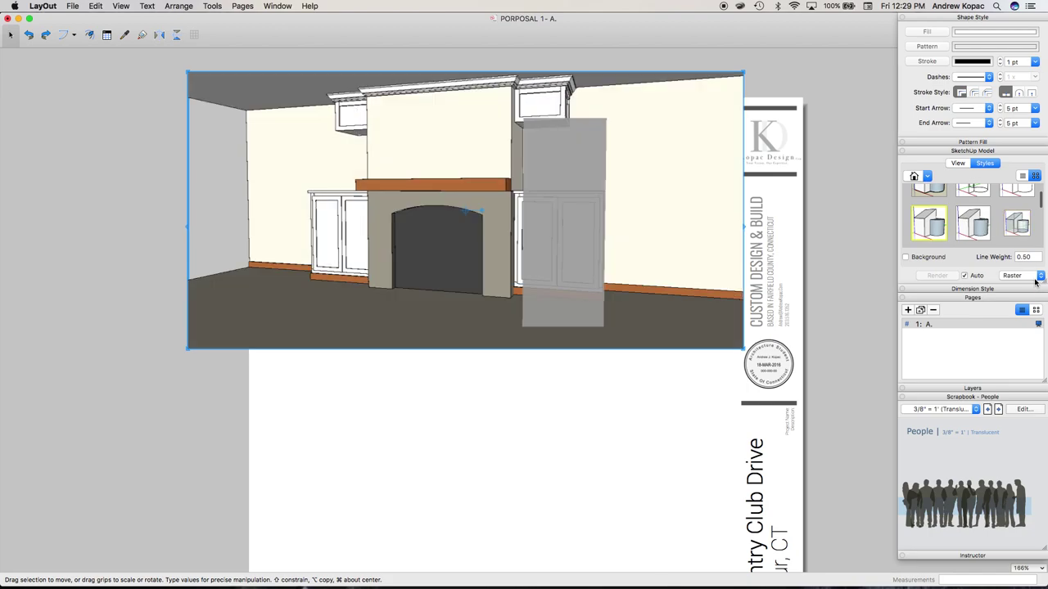
{"action": "left_click", "coordinate": [1035, 281]}
{"action": "left_click", "coordinate": [1024, 281]}
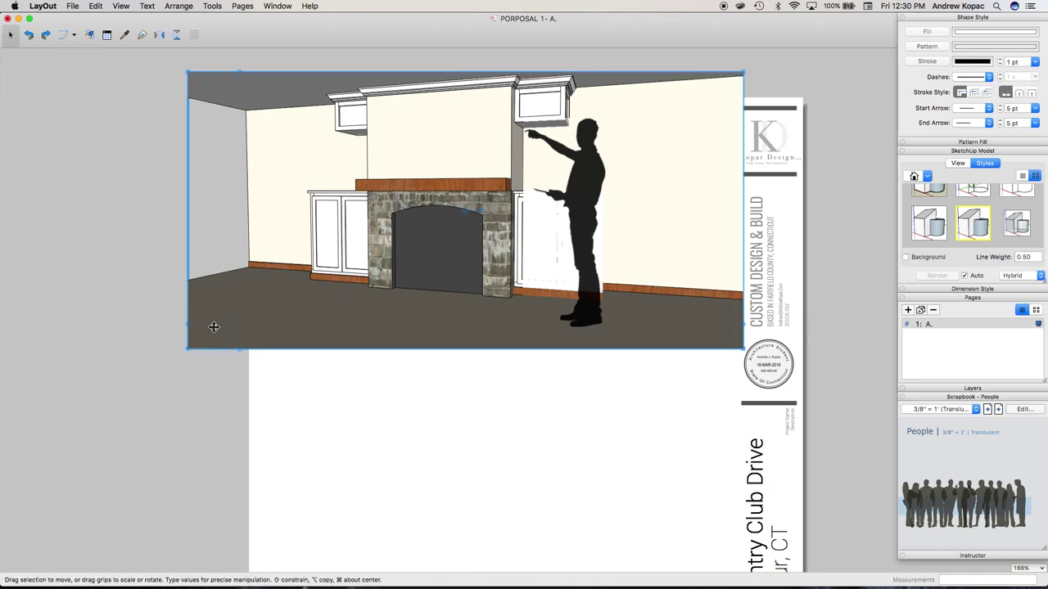
Pull the viewport's left and top edges to the page, then orbit and pan to an angled fireplace view
{"action": "left_click_drag", "start_coordinate": [189, 350], "coordinate": [250, 340]}
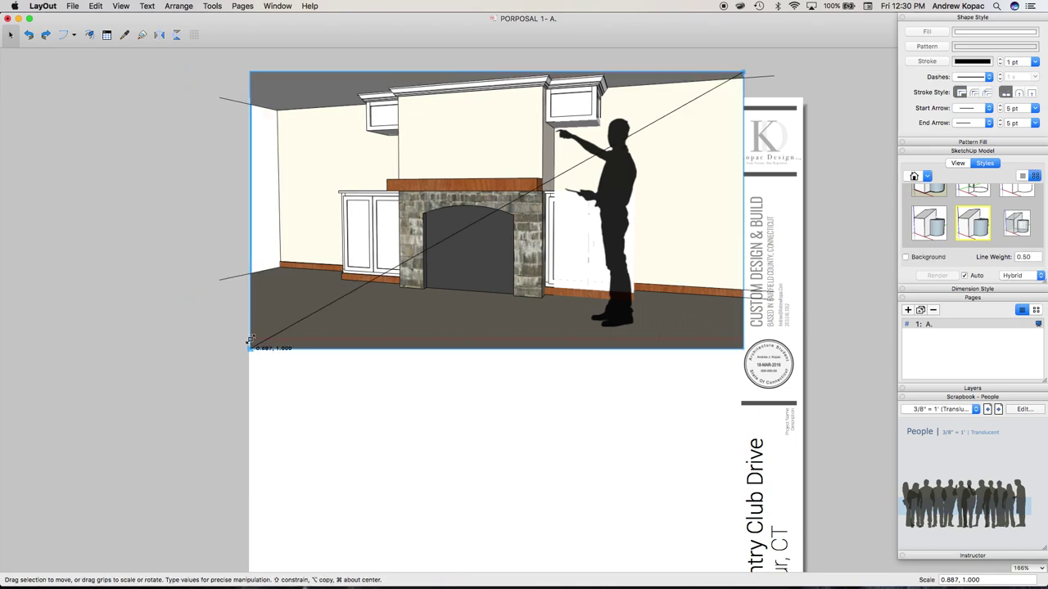
{"action": "left_click_drag", "start_coordinate": [518, 71], "coordinate": [513, 97]}
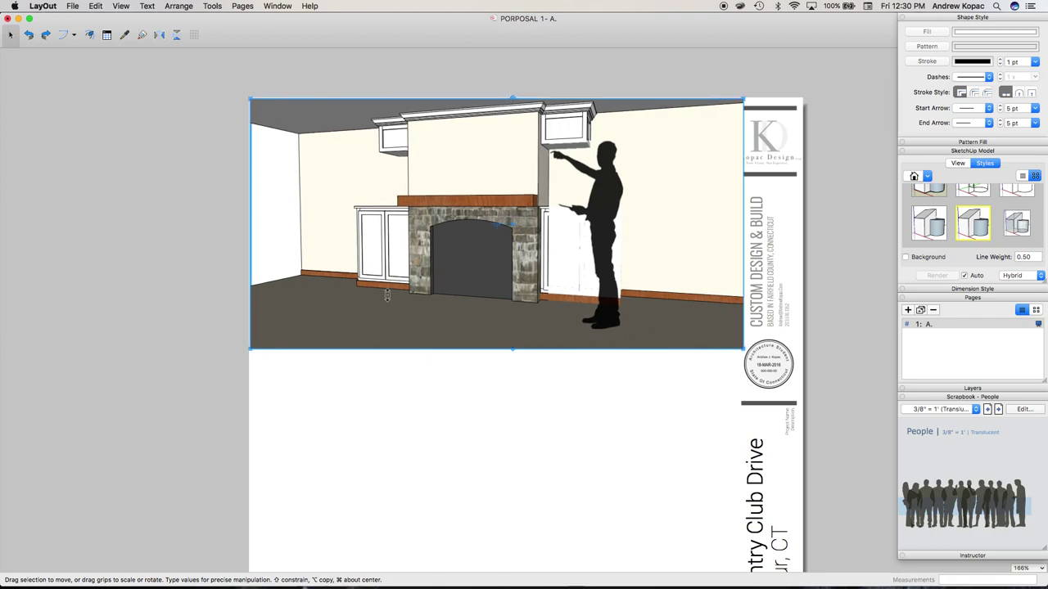
{"action": "double_click", "coordinate": [462, 265]}
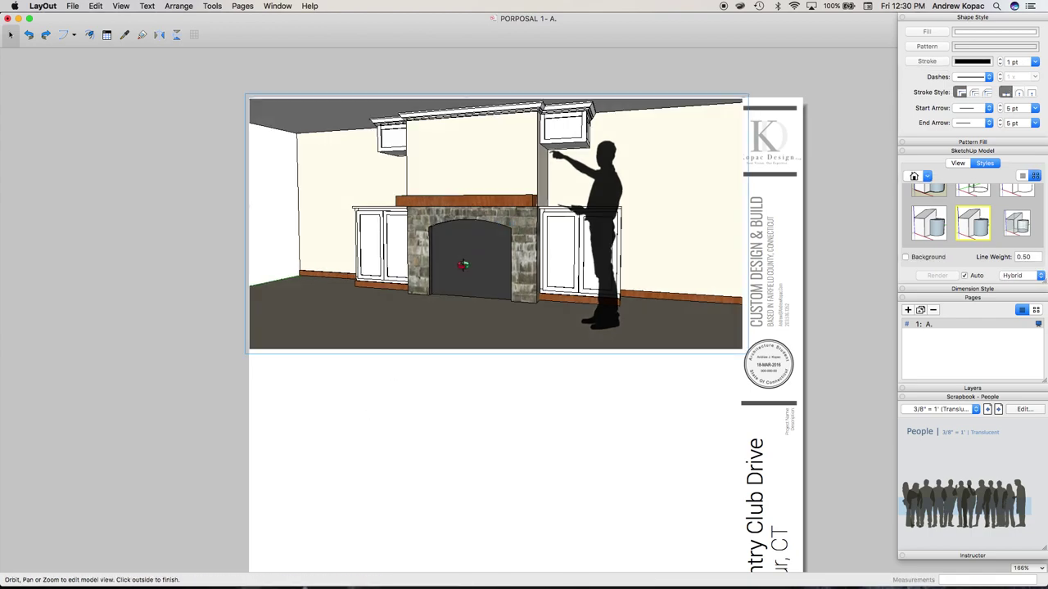
{"action": "scroll", "coordinate": [463, 264], "scroll_direction": "down", "scroll_amount": 3}
{"action": "middle_click_drag", "start_coordinate": [462, 264], "coordinate": [556, 262]}
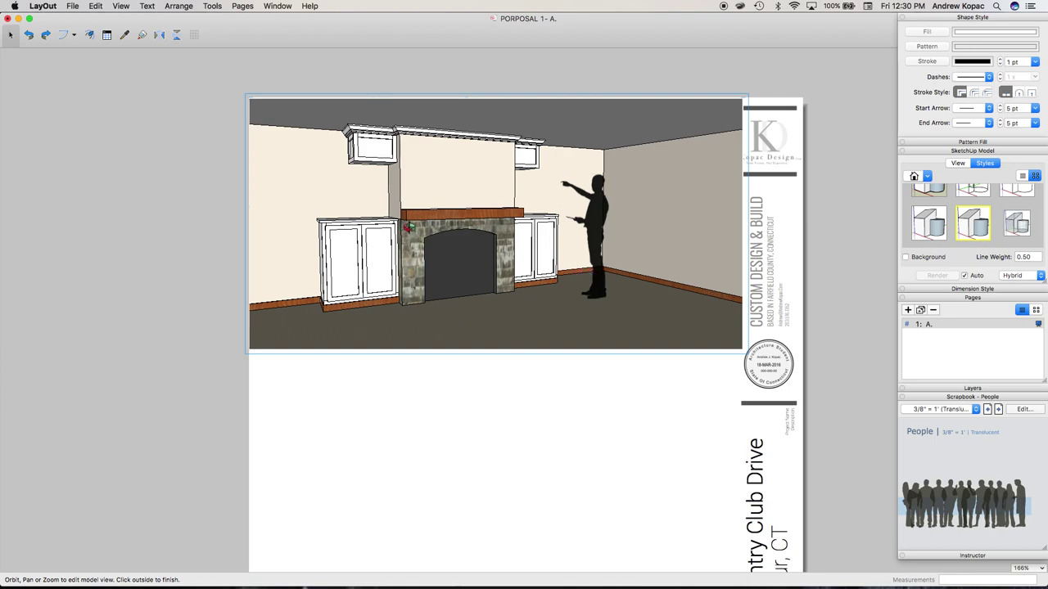
{"action": "scroll", "coordinate": [398, 211], "scroll_direction": "up", "scroll_amount": 2}
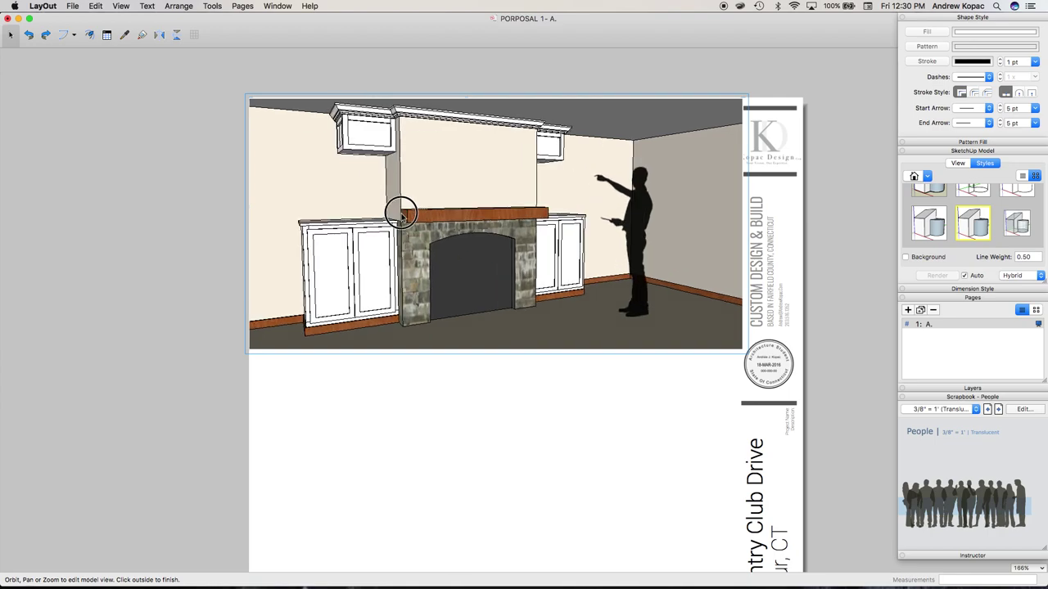
{"action": "left_click_drag", "start_coordinate": [339, 234], "coordinate": [355, 238], "text": "shift"}
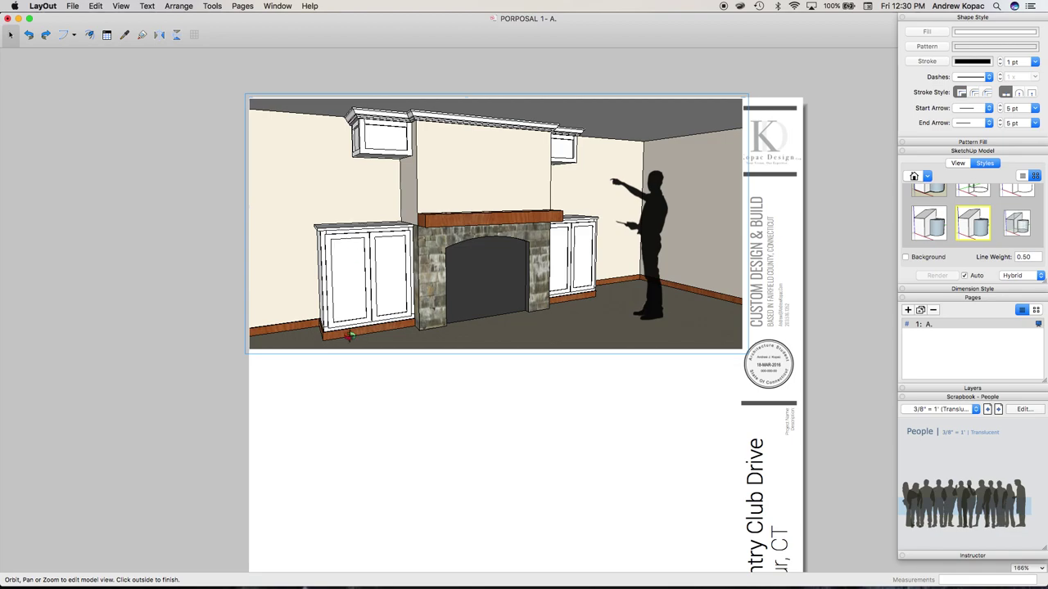
{"action": "left_click", "coordinate": [401, 412]}
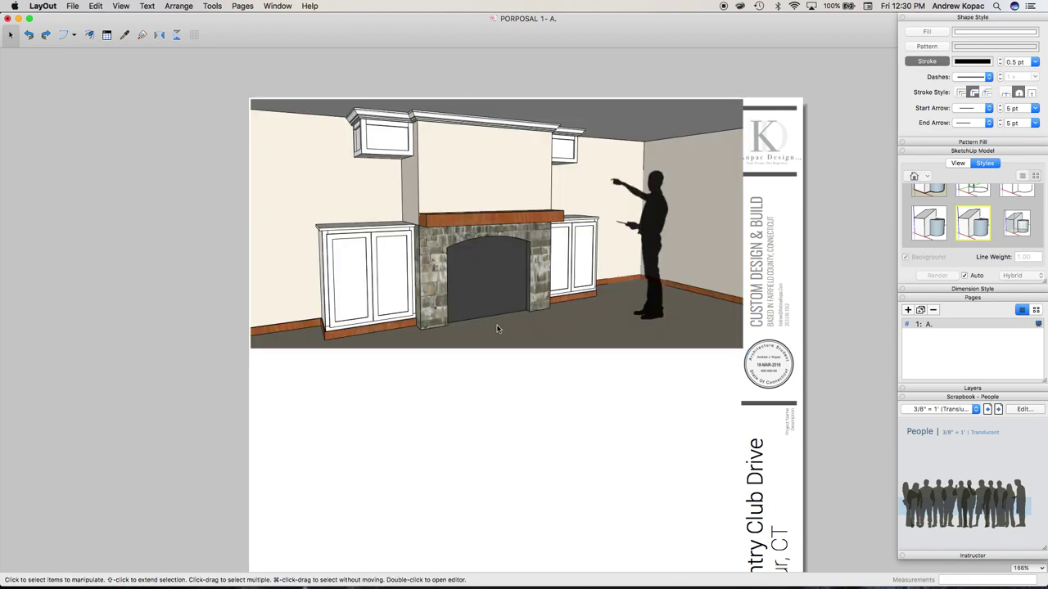
{"action": "left_click", "coordinate": [496, 328]}
{"action": "scroll", "coordinate": [537, 156], "scroll_direction": "down", "scroll_amount": 3}
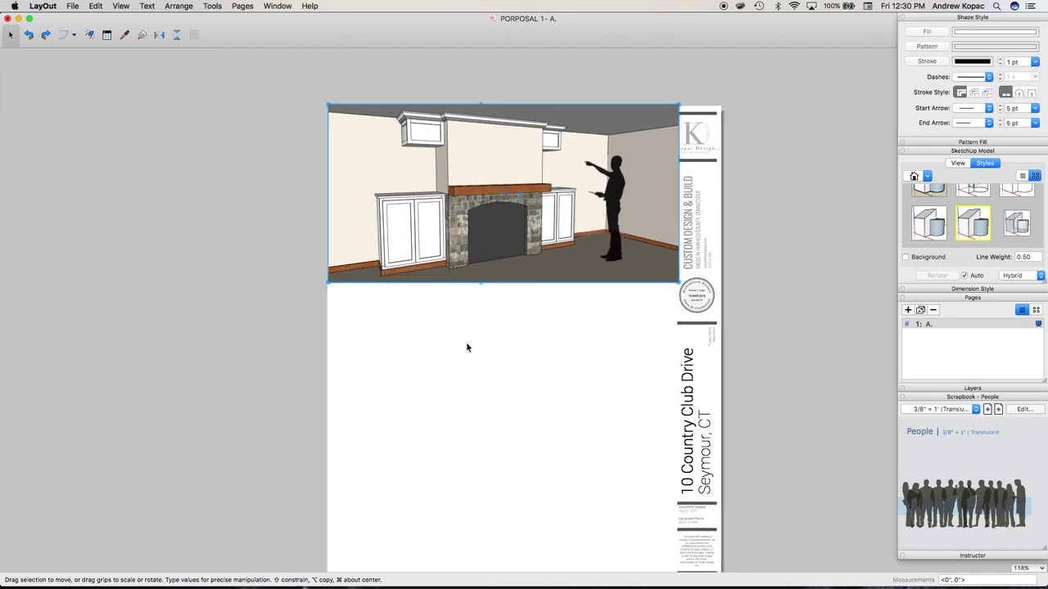
Add a text caption reading 'Proposal 1: Closed In Tops' below the fireplace view
{"action": "left_click", "coordinate": [489, 347]}
{"action": "key", "text": "t"}
{"action": "left_click", "coordinate": [442, 364]}
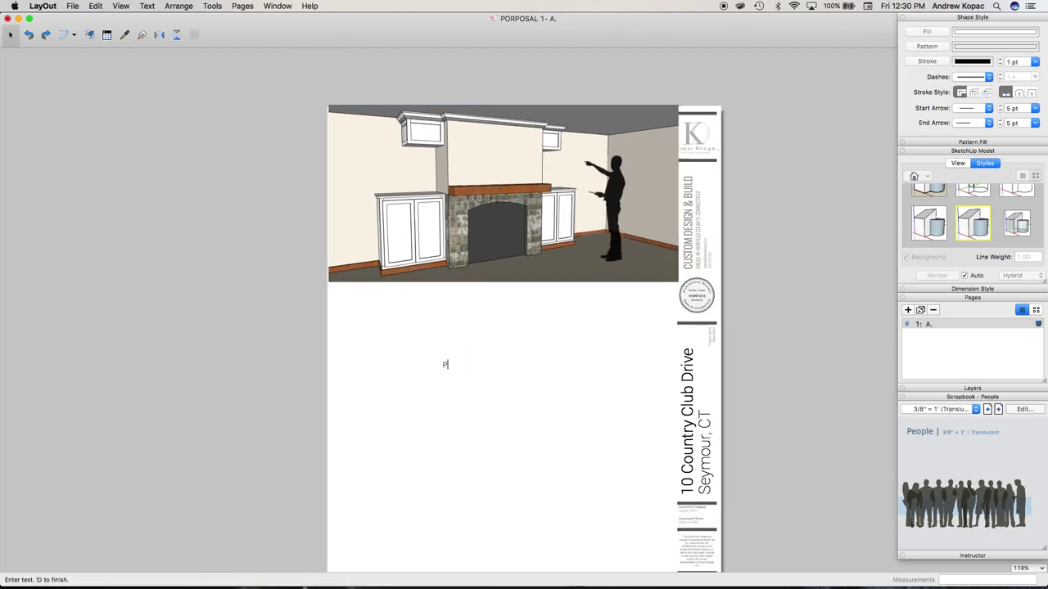
{"action": "type", "text": "Proposal 1"}
{"action": "key", "text": "Escape"}
{"action": "double_click", "coordinate": [474, 365]}
{"action": "key", "text": "Escape"}
Move the caption directly under the fireplace image, then show all open windows
{"action": "left_click_drag", "start_coordinate": [484, 363], "coordinate": [512, 289]}
{"action": "left_click", "coordinate": [498, 237]}
{"action": "left_click", "coordinate": [496, 288]}
{"action": "scroll", "coordinate": [483, 182], "scroll_direction": "down", "scroll_amount": 1}
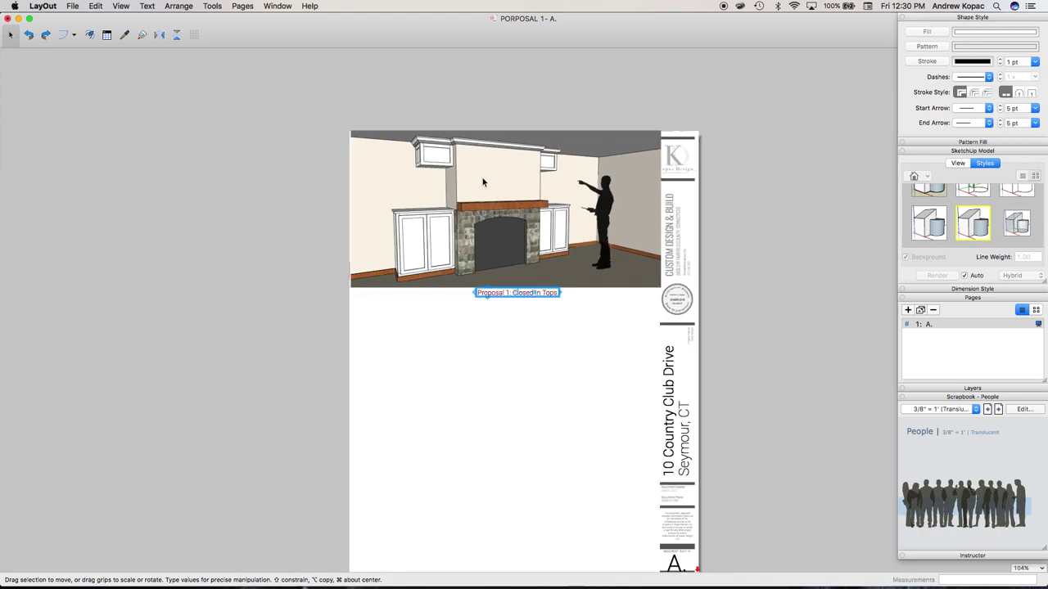
{"action": "left_click", "coordinate": [510, 268]}
{"action": "left_click", "coordinate": [479, 339]}
{"action": "left_click", "coordinate": [492, 294]}
{"action": "key", "text": "ctrl+Up"}
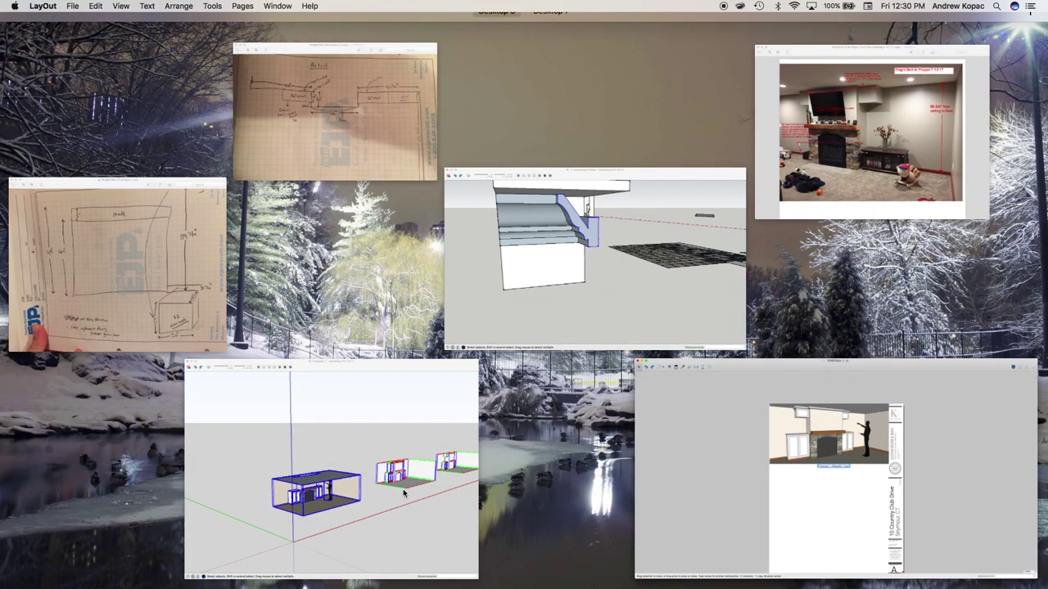
Move the ceiling group by its corner onto the room box corner
{"action": "left_click", "coordinate": [403, 488]}
{"action": "middle_click_drag", "start_coordinate": [365, 391], "coordinate": [356, 393]}
{"action": "key", "text": "m"}
{"action": "scroll", "coordinate": [243, 399], "scroll_direction": "up", "scroll_amount": 5}
{"action": "left_click", "coordinate": [251, 375]}
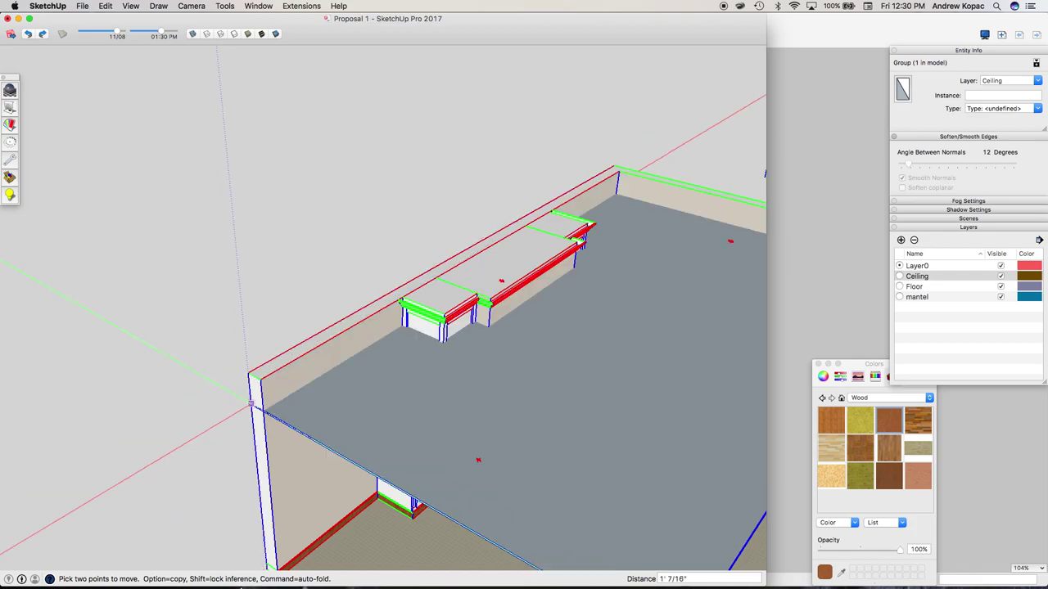
{"action": "scroll", "coordinate": [251, 403], "scroll_direction": "down", "scroll_amount": 3}
{"action": "scroll", "coordinate": [262, 365], "scroll_direction": "down", "scroll_amount": 3}
{"action": "scroll", "coordinate": [272, 338], "scroll_direction": "down", "scroll_amount": 5}
{"action": "scroll", "coordinate": [388, 250], "scroll_direction": "up", "scroll_amount": 5}
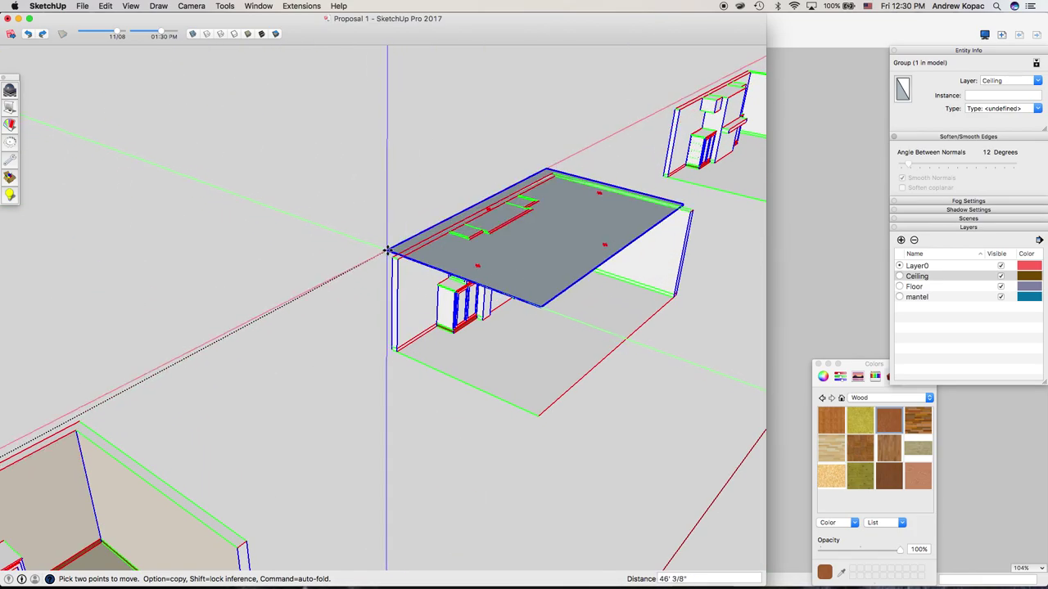
{"action": "left_click", "coordinate": [394, 258]}
{"action": "scroll", "coordinate": [325, 290], "scroll_direction": "down", "scroll_amount": 5}
{"action": "key", "text": "space"}
Copy the standing silhouette figure from the left room into the middle room
{"action": "left_click", "coordinate": [205, 414]}
{"action": "double_click", "coordinate": [206, 415]}
{"action": "left_click", "coordinate": [208, 415]}
{"action": "middle_click_drag", "start_coordinate": [208, 415], "coordinate": [201, 356]}
{"action": "key", "text": "m"}
{"action": "left_click", "coordinate": [163, 394]}
{"action": "key", "text": "alt"}
{"action": "left_click", "coordinate": [451, 334]}
{"action": "key", "text": "space"}
Select the middle room and paste it onto the LayOut sheet as a new viewport
{"action": "left_click_drag", "start_coordinate": [517, 358], "coordinate": [340, 235]}
{"action": "key", "text": "ctrl+Up"}
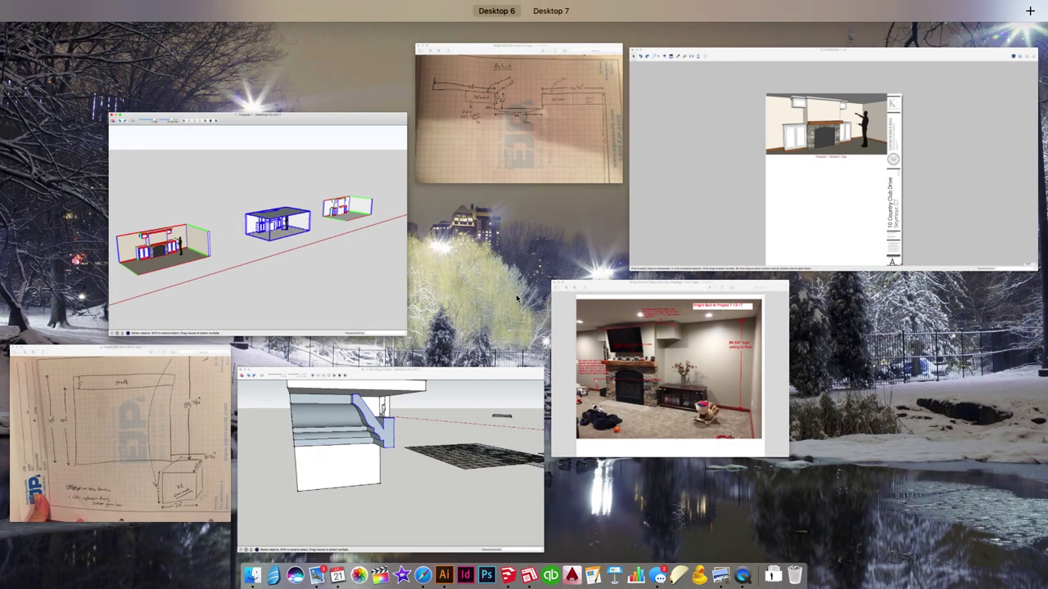
{"action": "left_click", "coordinate": [745, 169]}
{"action": "key", "text": "super+v"}
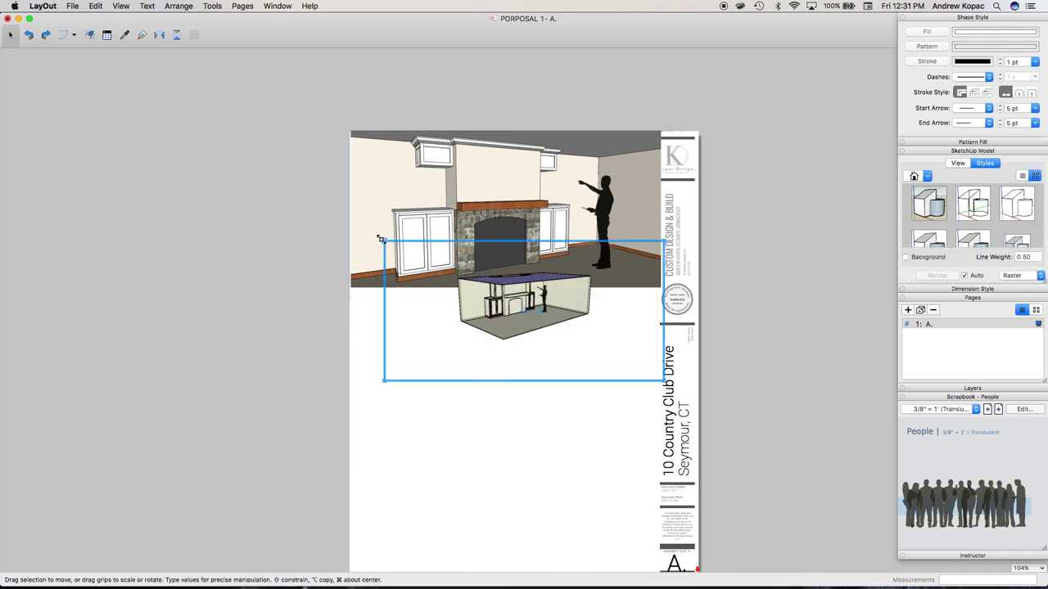
Enlarge the pasted view and crop the first fireplace viewport to a shorter frame
{"action": "left_click_drag", "start_coordinate": [381, 239], "coordinate": [348, 131]}
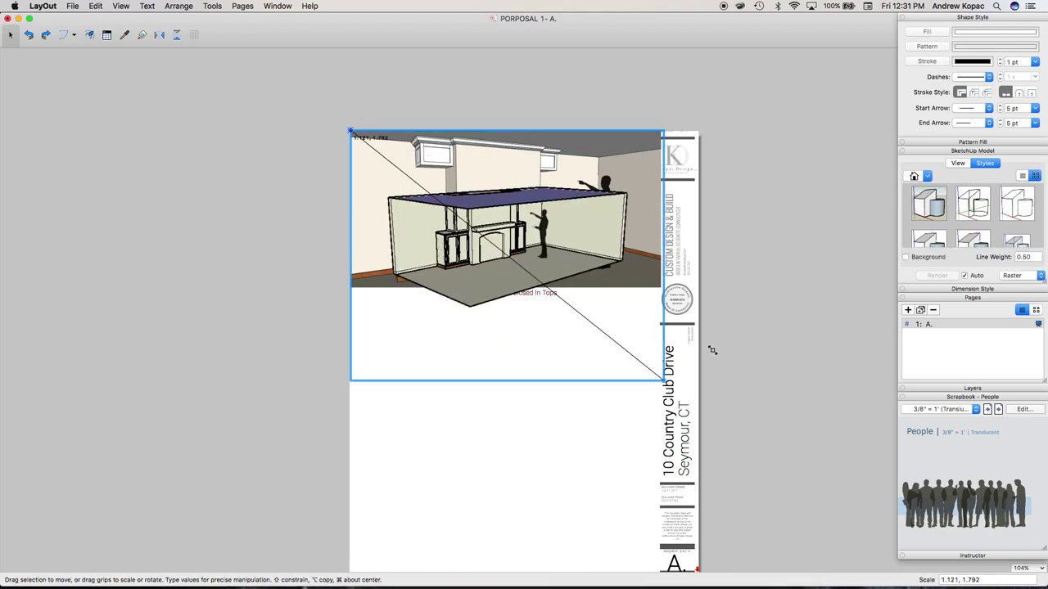
{"action": "right_click_drag", "start_coordinate": [664, 380], "coordinate": [658, 290]}
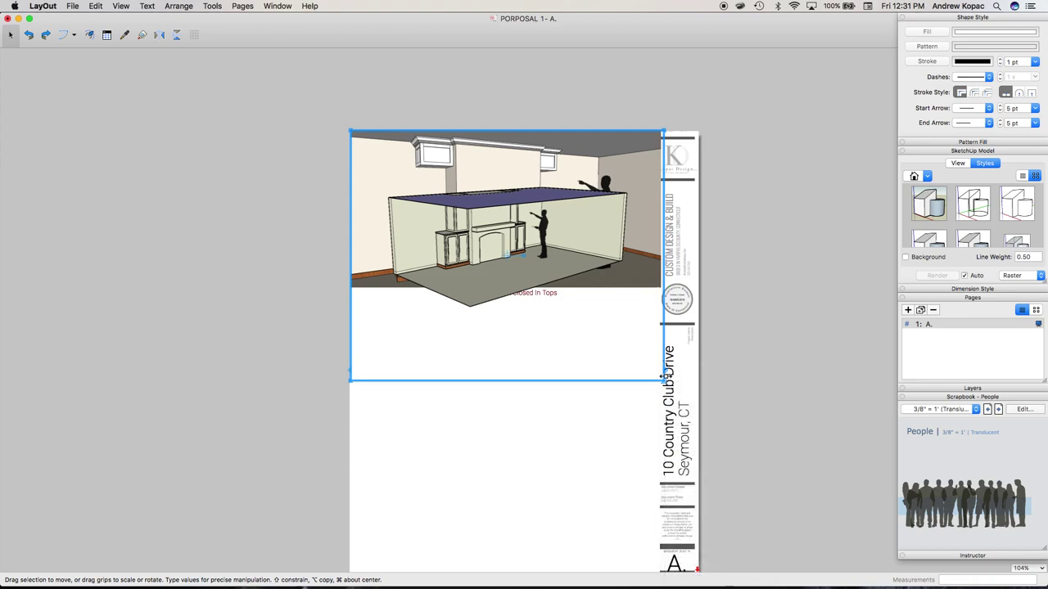
{"action": "right_click", "coordinate": [667, 382]}
{"action": "left_click", "coordinate": [661, 308]}
{"action": "left_click_drag", "start_coordinate": [663, 381], "coordinate": [662, 287]}
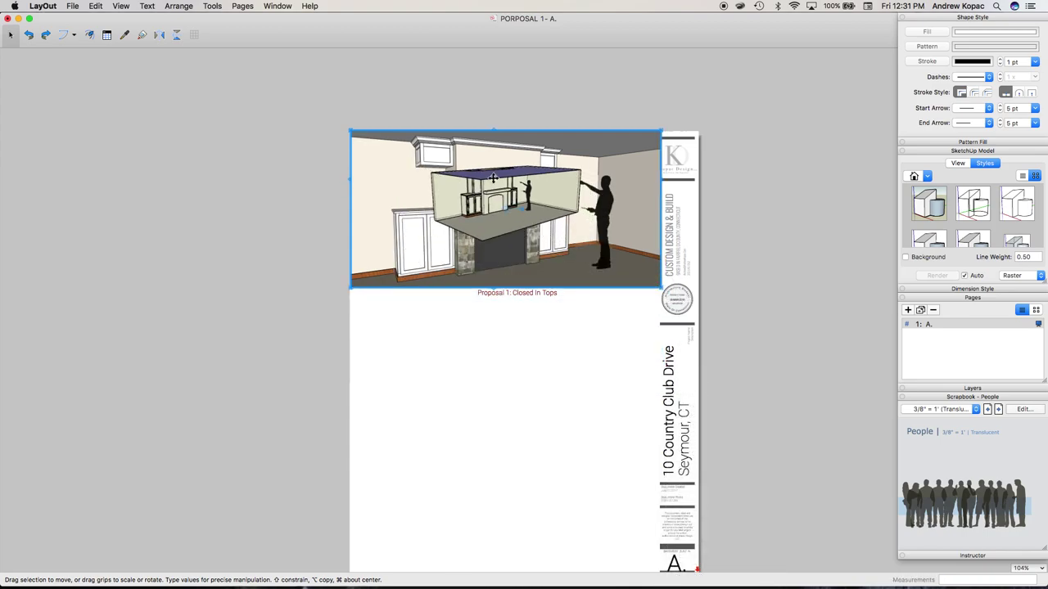
Re-orbit the first viewport's camera to face the fireplace wall
{"action": "double_click", "coordinate": [491, 184]}
{"action": "left_click_drag", "start_coordinate": [519, 212], "coordinate": [491, 178]}
{"action": "scroll", "coordinate": [489, 175], "scroll_direction": "up", "scroll_amount": 8}
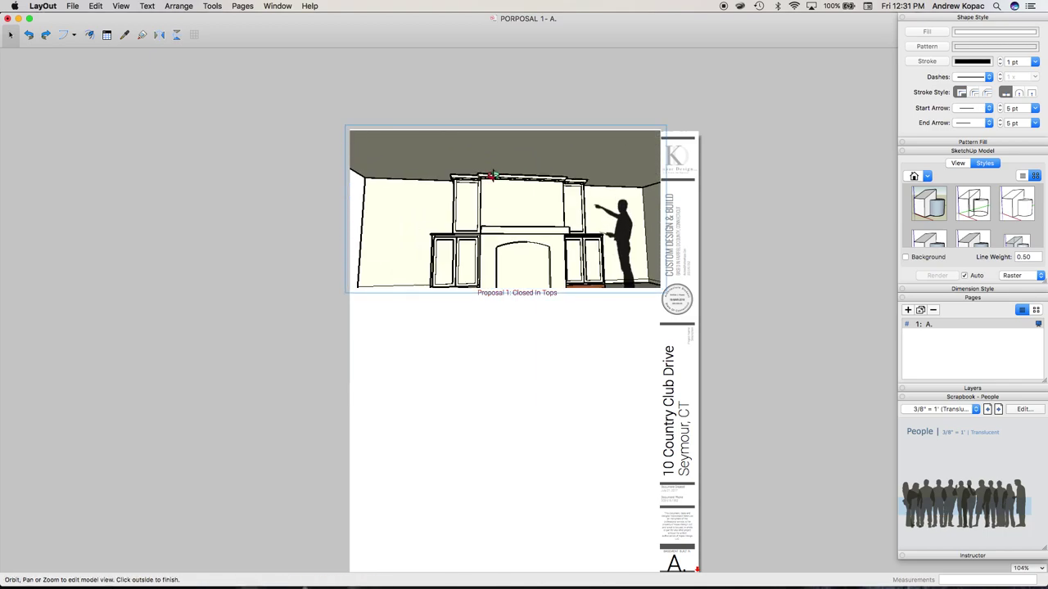
{"action": "scroll", "coordinate": [515, 189], "scroll_direction": "down", "scroll_amount": 5}
{"action": "left_click", "coordinate": [480, 348]}
Duplicate the fireplace viewport below and orbit the copy to an angled view of the other cabinet wall
{"action": "left_click", "coordinate": [489, 176]}
{"action": "left_click_drag", "start_coordinate": [488, 176], "coordinate": [491, 330], "text": "alt"}
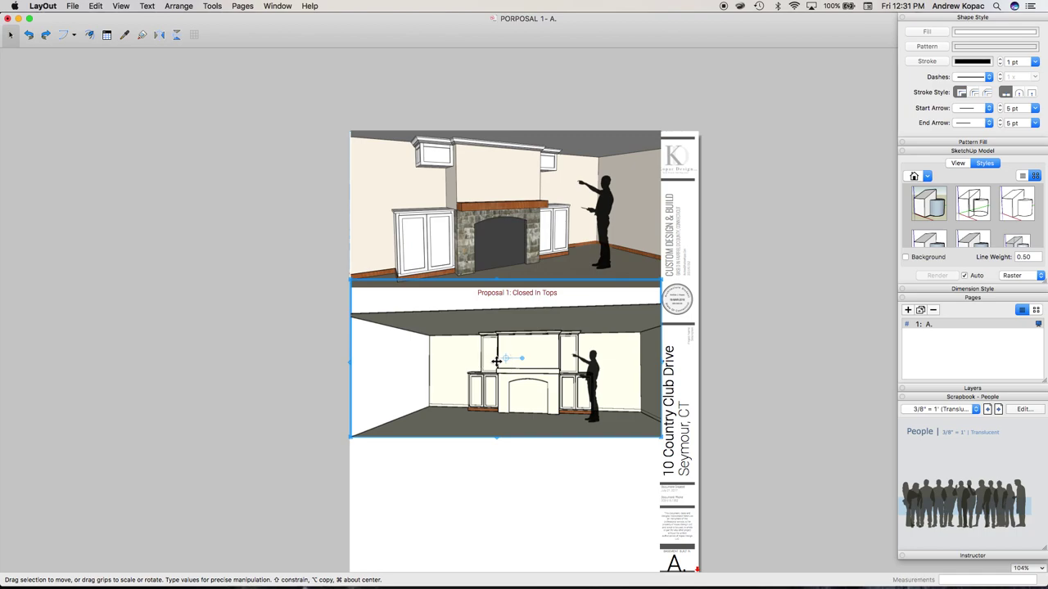
{"action": "double_click", "coordinate": [496, 363]}
{"action": "scroll", "coordinate": [543, 404], "scroll_direction": "up", "scroll_amount": 8}
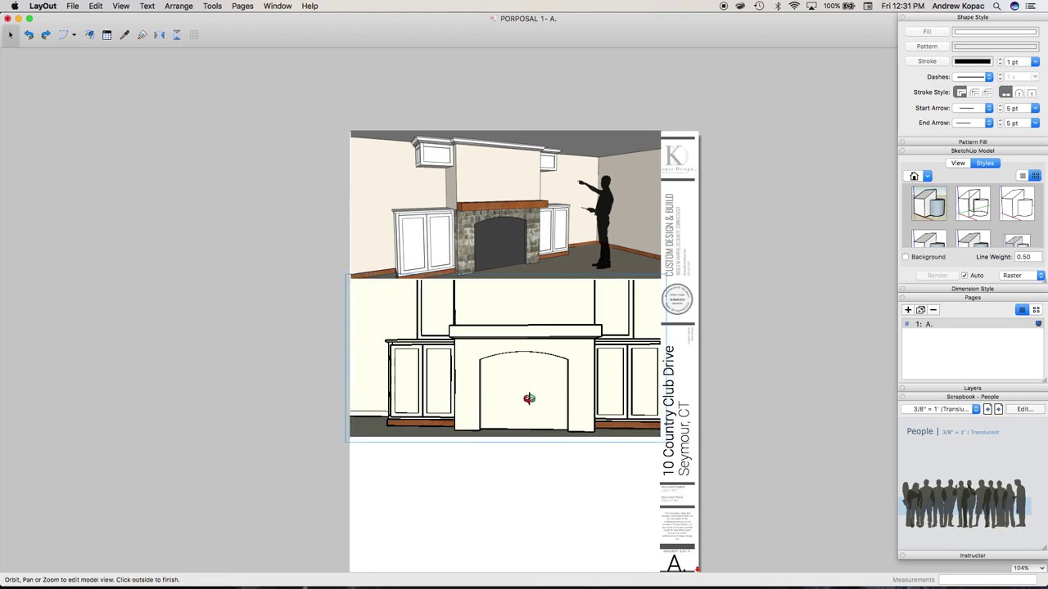
{"action": "mouse_move", "coordinate": [509, 407]}
{"action": "left_mouse_down"}
{"action": "mouse_move", "coordinate": [503, 392]}
{"action": "mouse_move", "coordinate": [519, 399]}
{"action": "left_mouse_up"}
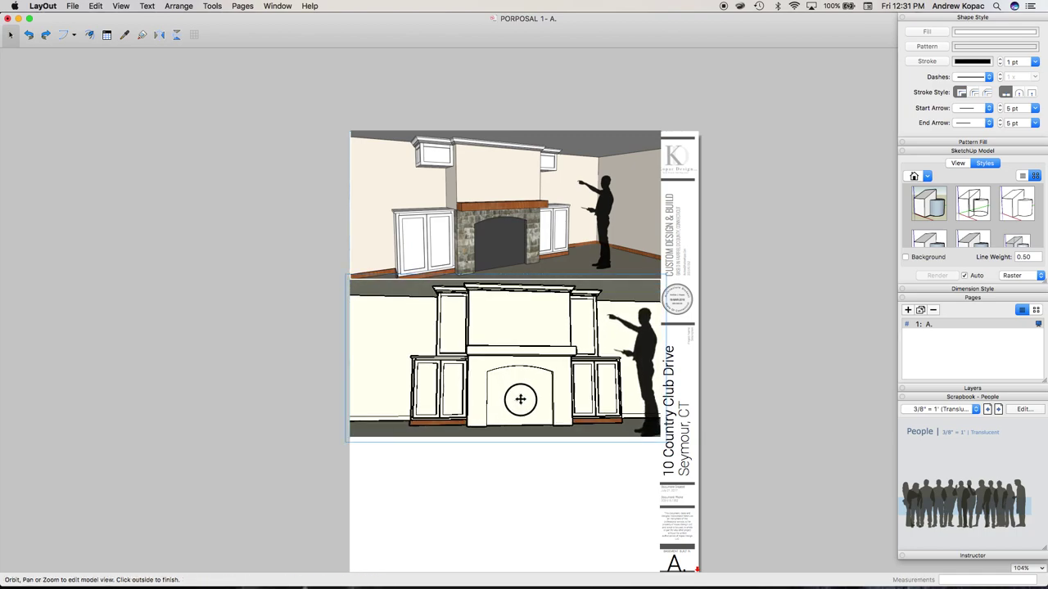
{"action": "left_click_drag", "start_coordinate": [477, 424], "coordinate": [466, 428]}
{"action": "mouse_move", "coordinate": [467, 390]}
{"action": "left_mouse_down"}
{"action": "mouse_move", "coordinate": [460, 382]}
{"action": "mouse_move", "coordinate": [462, 397]}
{"action": "mouse_move", "coordinate": [476, 378]}
{"action": "left_mouse_up"}
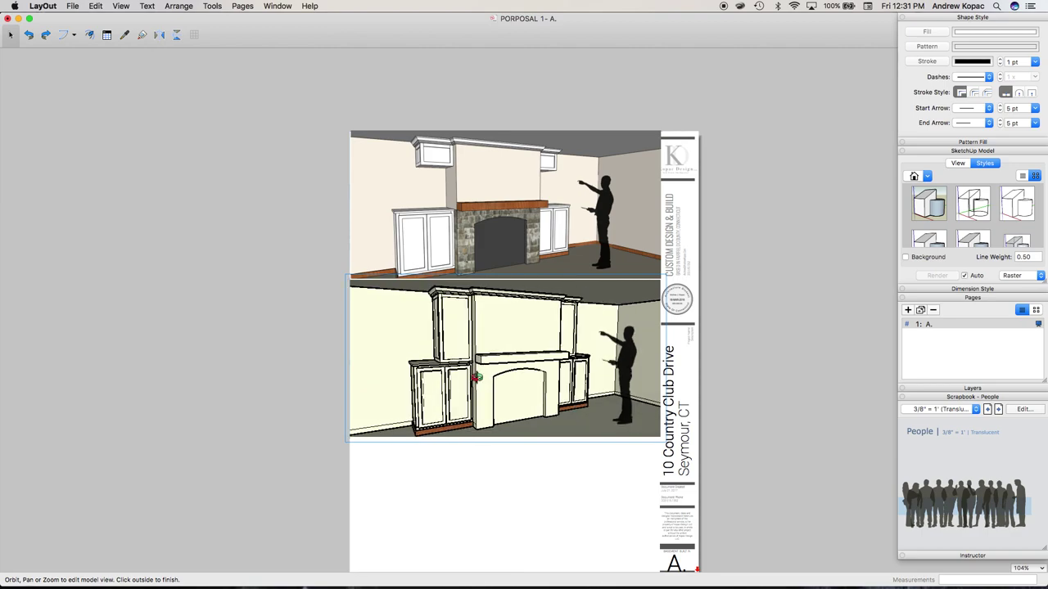
{"action": "left_click_drag", "start_coordinate": [428, 391], "coordinate": [423, 385]}
{"action": "left_click", "coordinate": [447, 249]}
Move the lower viewport below the caption and give it Hybrid rendering with a white style
{"action": "left_click_drag", "start_coordinate": [450, 330], "coordinate": [448, 415]}
{"action": "left_click", "coordinate": [381, 325]}
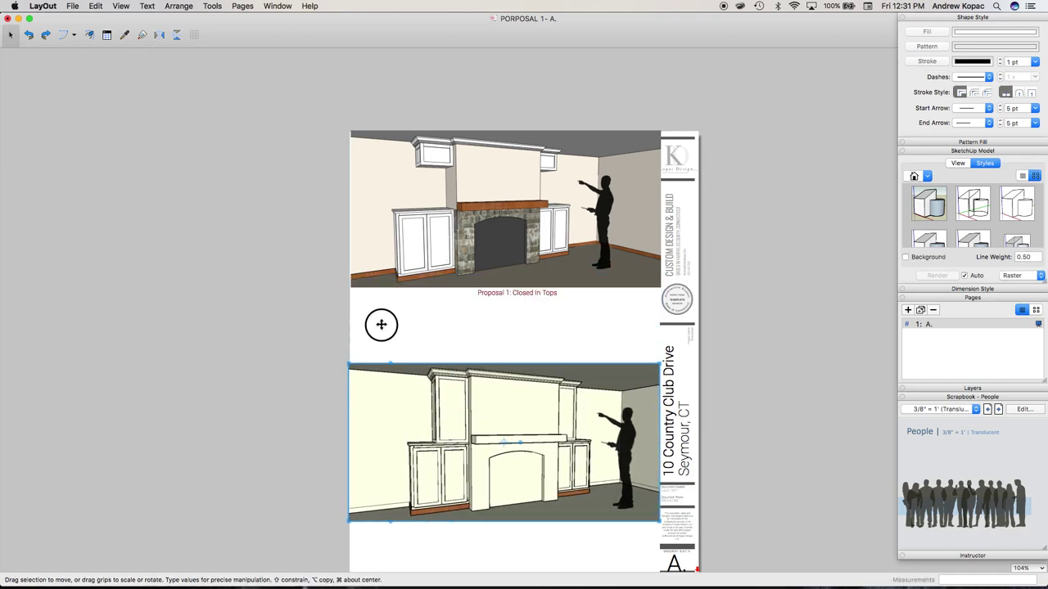
{"action": "left_click", "coordinate": [514, 291]}
{"action": "left_click", "coordinate": [525, 393]}
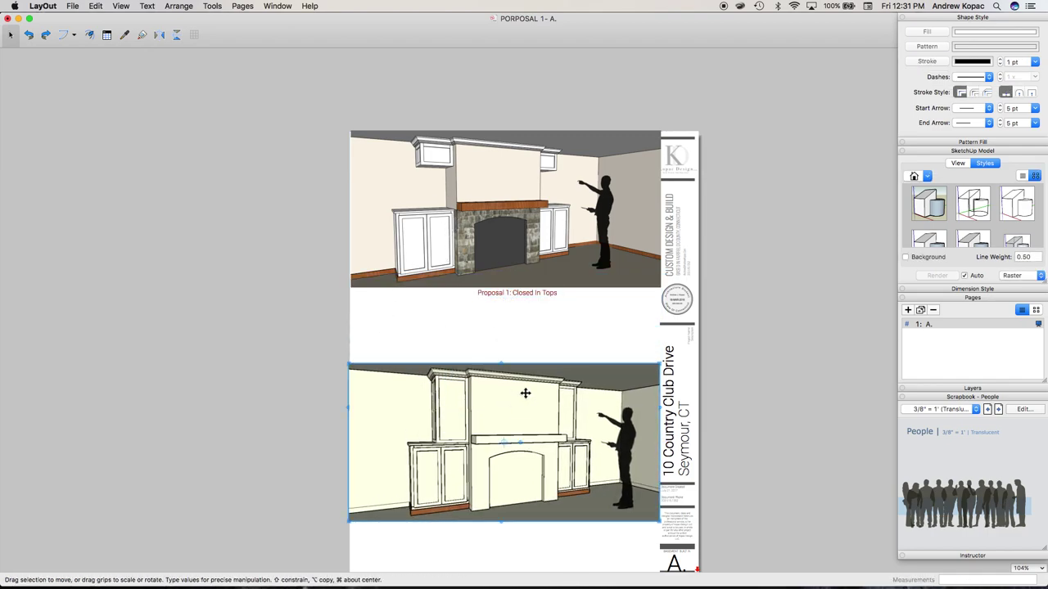
{"action": "left_click", "coordinate": [1015, 275]}
{"action": "left_click", "coordinate": [1015, 286]}
{"action": "scroll", "coordinate": [972, 240], "scroll_direction": "down", "scroll_amount": 3}
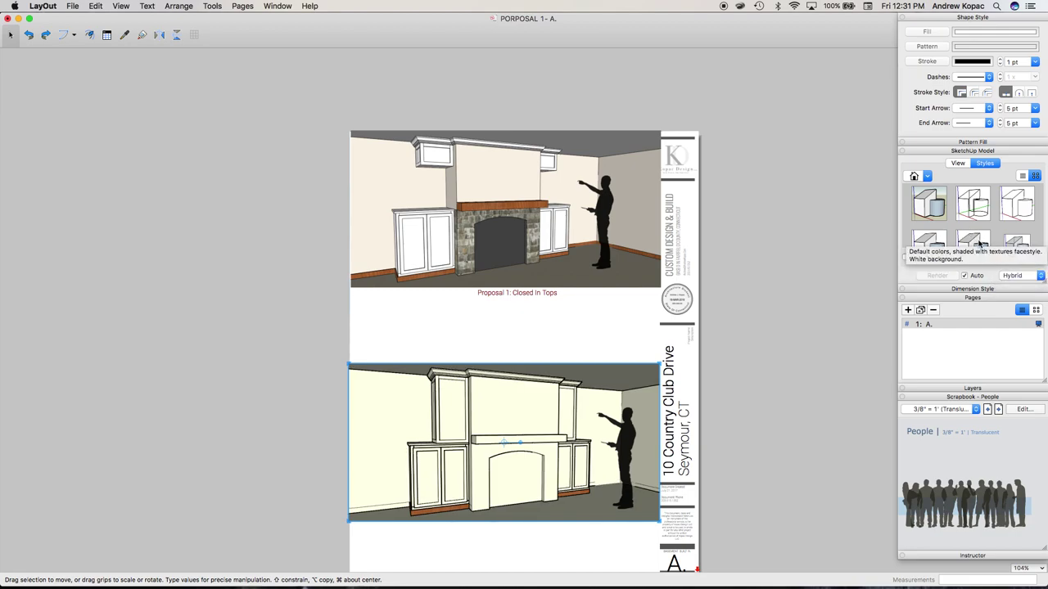
{"action": "left_click", "coordinate": [973, 233]}
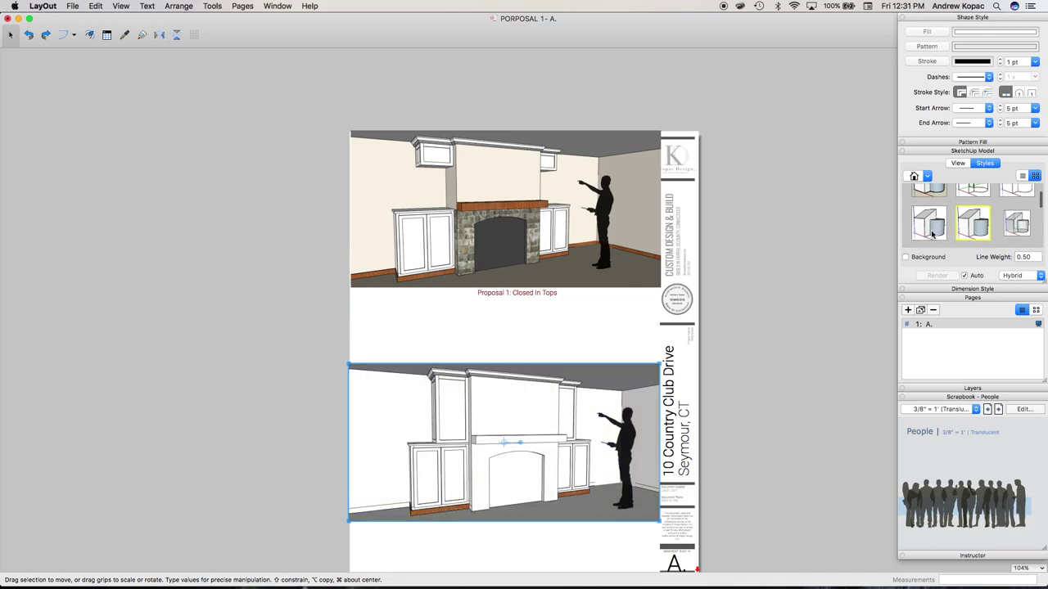
{"action": "key", "text": "ctrl+Up"}
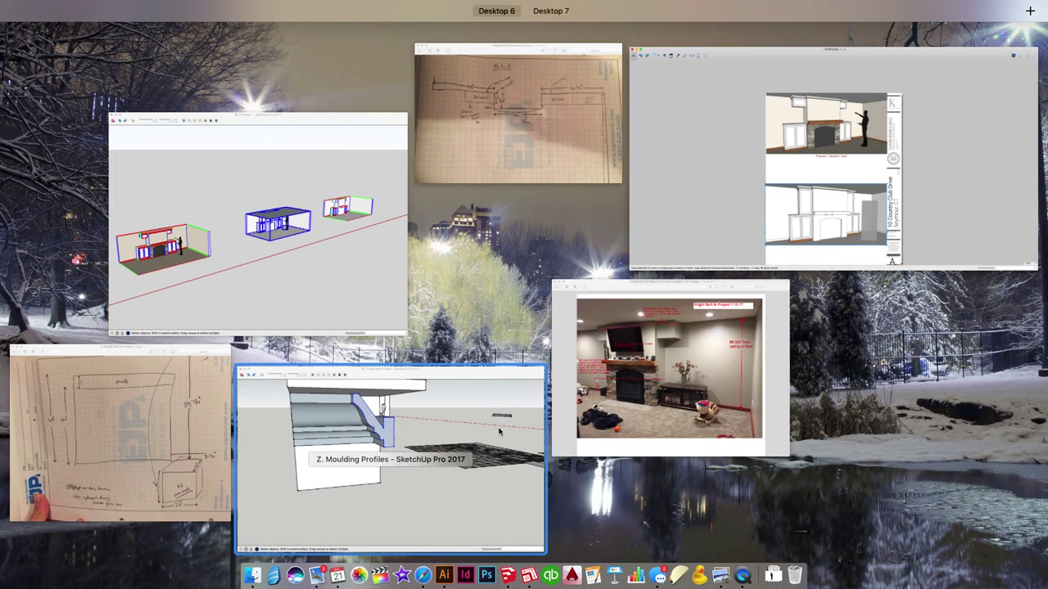
In SketchUp, select both upper cabinets from the middle room's group
{"action": "left_click", "coordinate": [389, 312]}
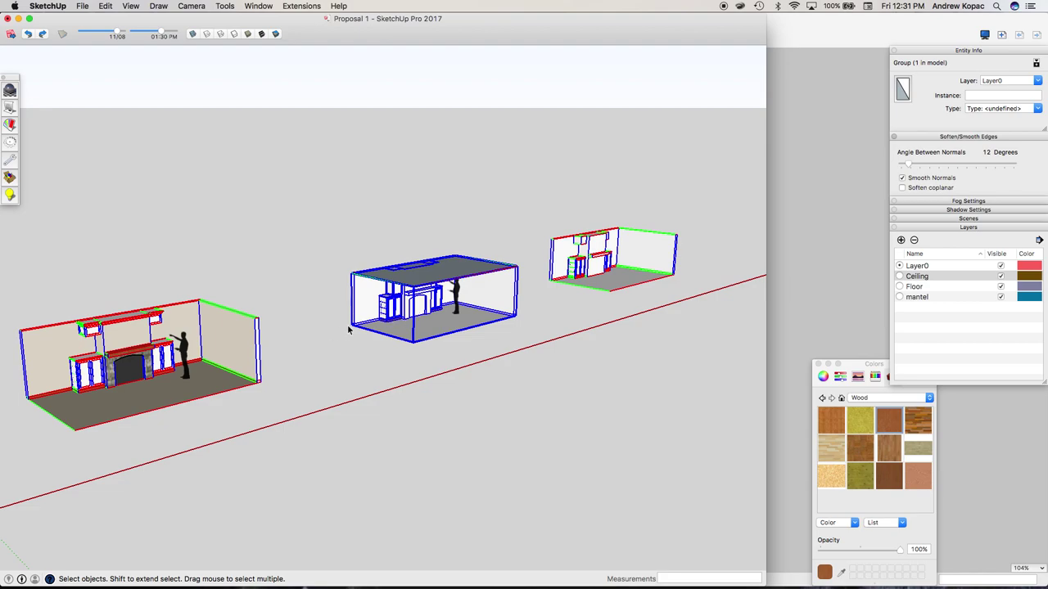
{"action": "scroll", "coordinate": [419, 318], "scroll_direction": "up", "scroll_amount": 10}
{"action": "double_click", "coordinate": [266, 149]}
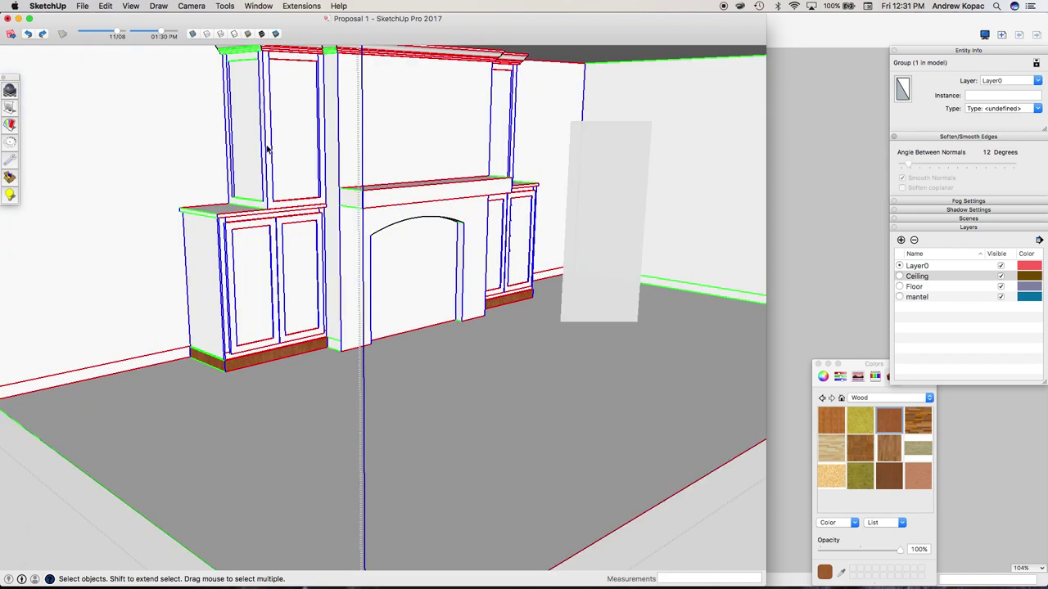
{"action": "left_click", "coordinate": [266, 149]}
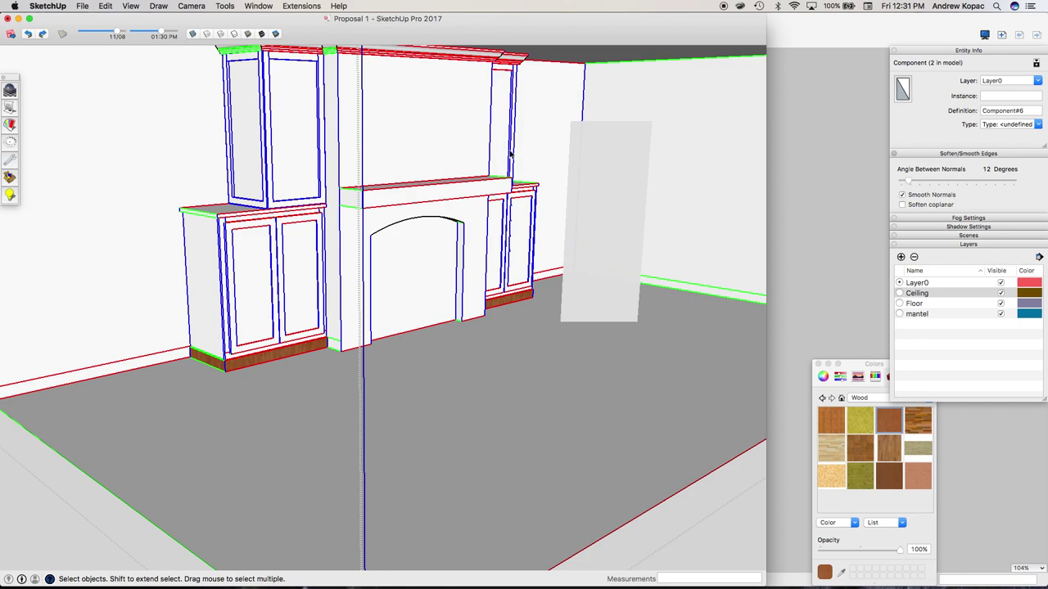
{"action": "left_click", "coordinate": [262, 162], "text": "shift"}
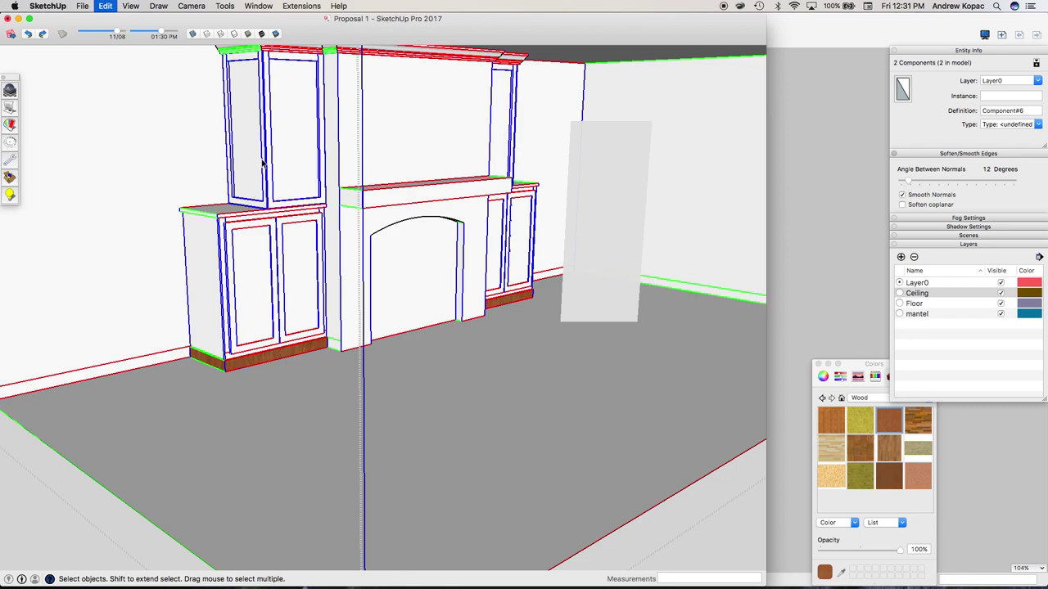
{"action": "scroll", "coordinate": [262, 162], "scroll_direction": "down", "scroll_amount": 12}
{"action": "left_click", "coordinate": [284, 205]}
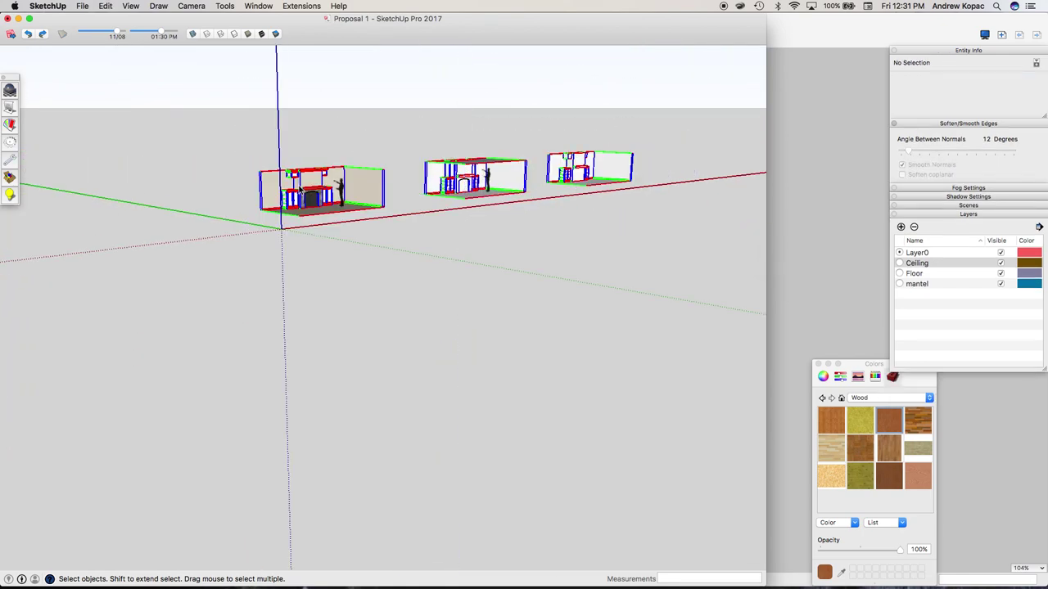
Paste the upper cabinets over the first room's uppers and delete the extra copied cabinet box
{"action": "scroll", "coordinate": [301, 189], "scroll_direction": "up", "scroll_amount": 8}
{"action": "key", "text": "super+v"}
{"action": "left_click", "coordinate": [259, 210]}
{"action": "left_click", "coordinate": [258, 150]}
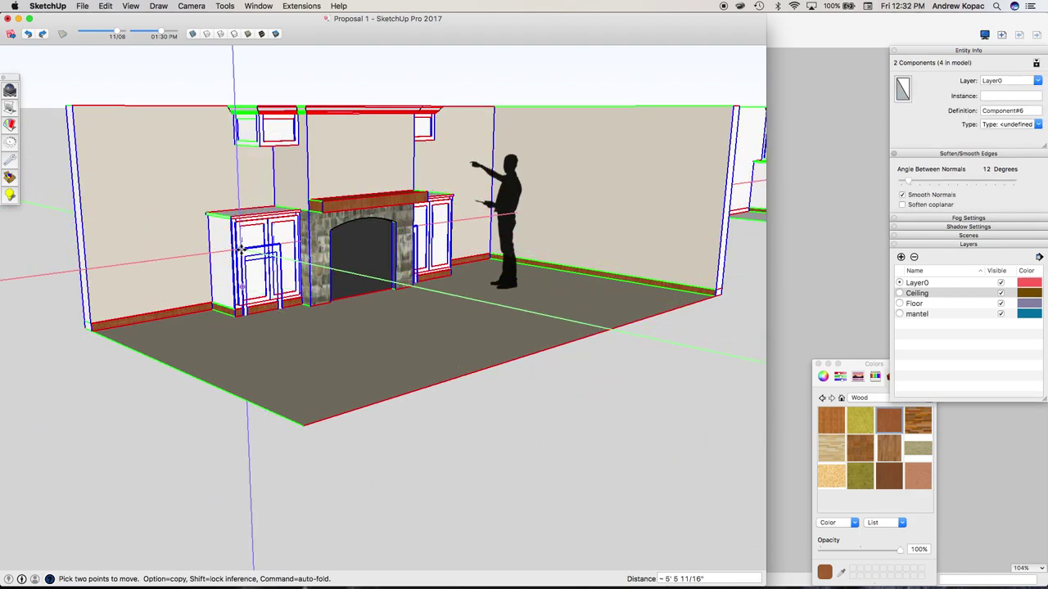
{"action": "scroll", "coordinate": [240, 248], "scroll_direction": "up", "scroll_amount": 6}
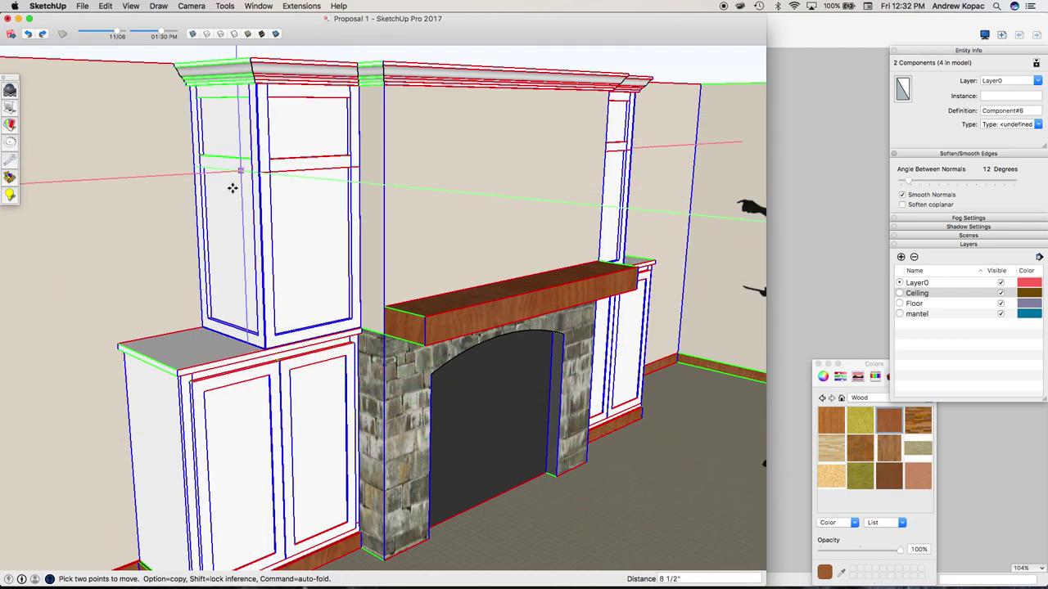
{"action": "left_click", "coordinate": [233, 188]}
{"action": "key", "text": "space"}
{"action": "left_click", "coordinate": [231, 166]}
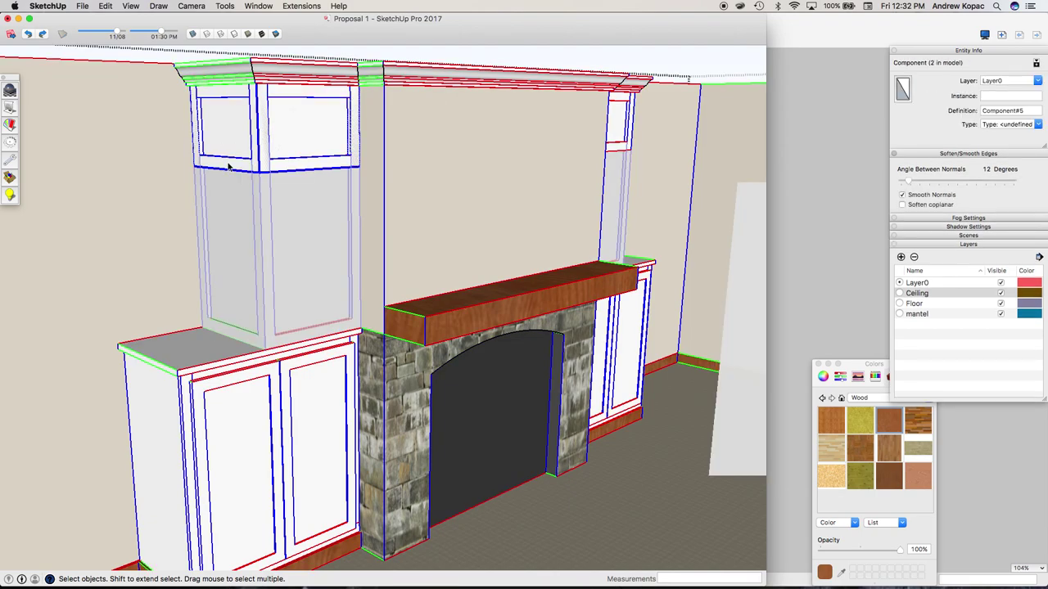
{"action": "key", "text": "Delete"}
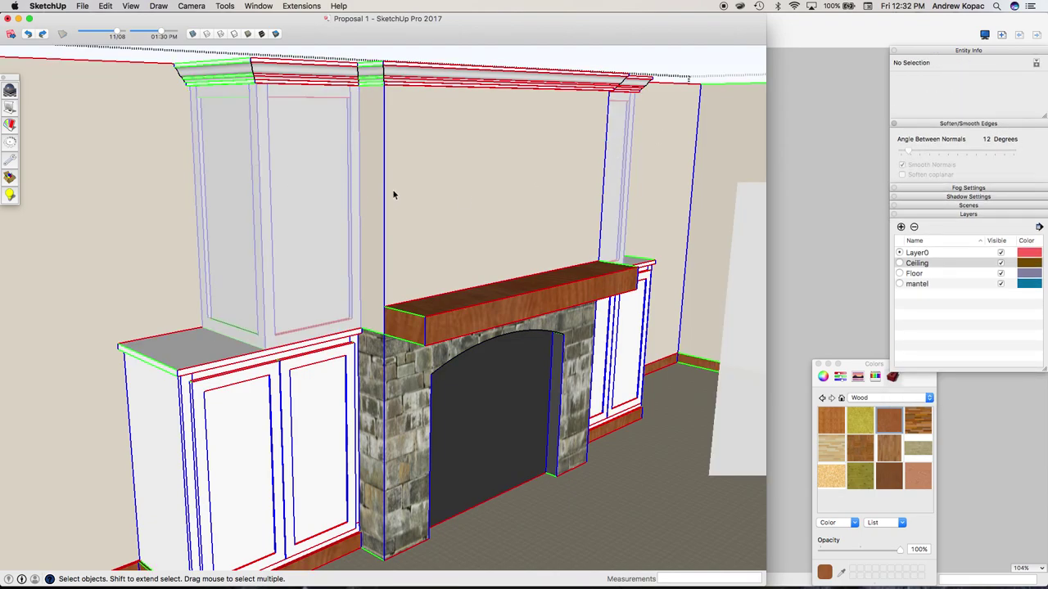
Select and cut the first room, then undo to revert the cabinet trial
{"action": "left_click", "coordinate": [269, 210]}
{"action": "scroll", "coordinate": [269, 210], "scroll_direction": "down", "scroll_amount": 10}
{"action": "left_click_drag", "start_coordinate": [449, 364], "coordinate": [184, 129]}
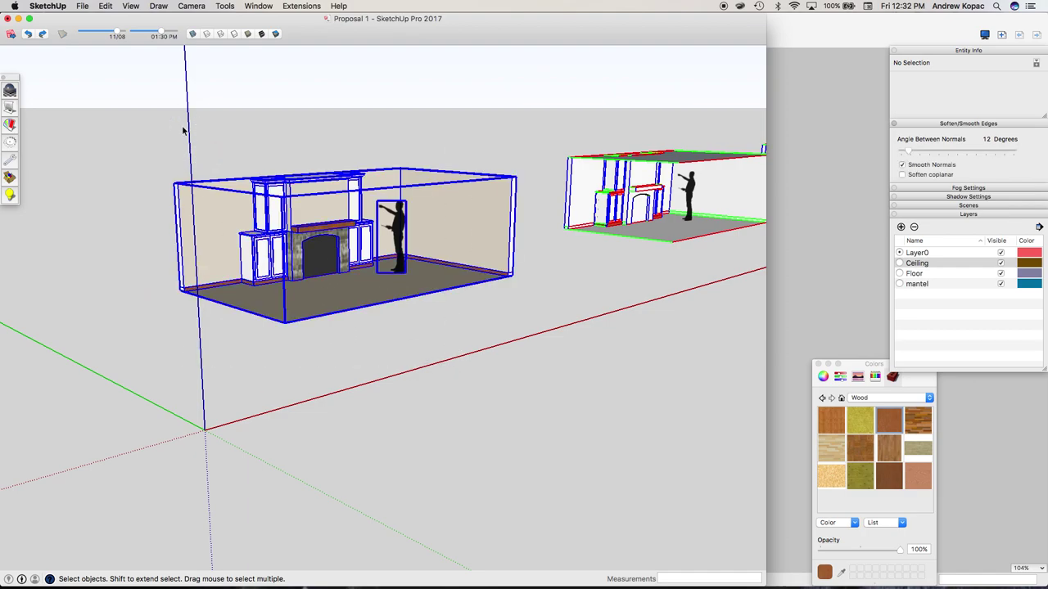
{"action": "key", "text": "super+c"}
{"action": "key", "text": "super+x"}
{"action": "key", "text": "super+z"}
{"action": "key", "text": "super+z"}
{"action": "key", "text": "super+z"}
{"action": "key", "text": "super+z"}
{"action": "key", "text": "super+z"}
{"action": "key", "text": "super+z"}
{"action": "key", "text": "super+z"}
{"action": "key", "text": "super+z"}
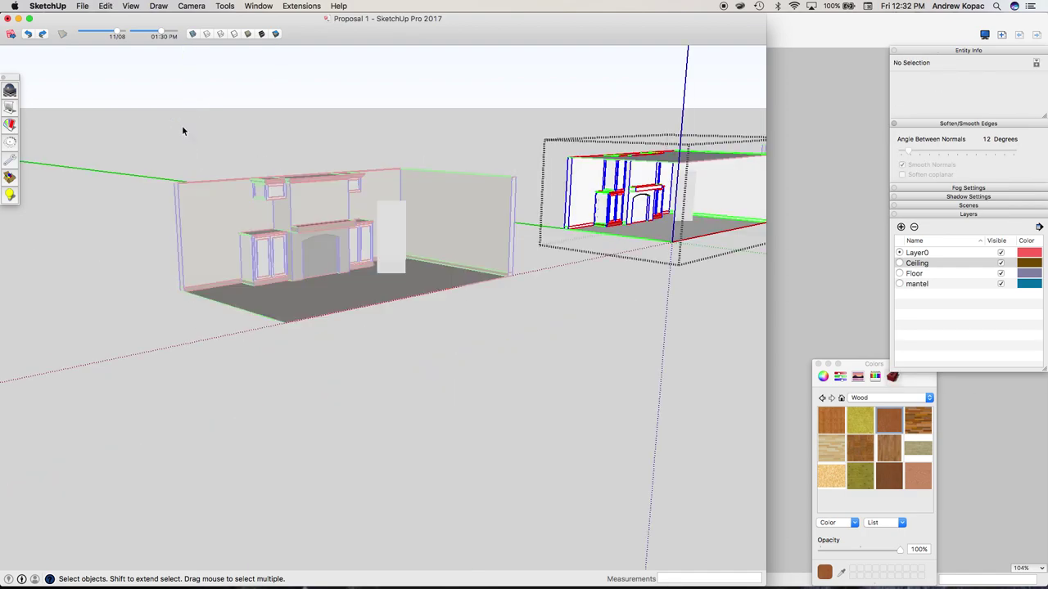
{"action": "left_click", "coordinate": [182, 125]}
{"action": "key", "text": "ctrl+Up"}
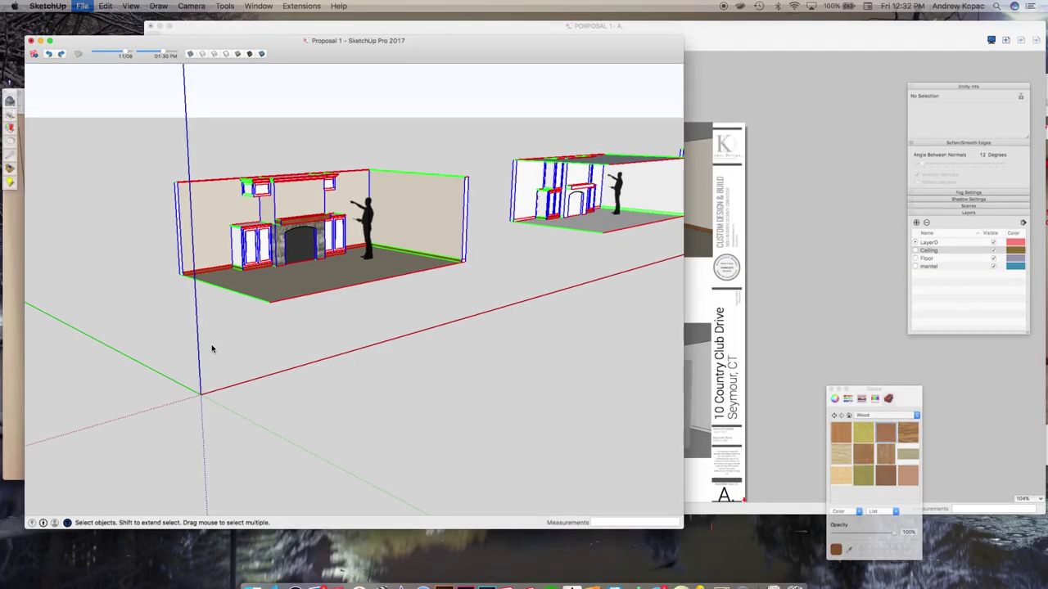
Resize the pasted coloured fireplace viewport, delete the old white one, and move it into the lower slot
{"action": "left_click", "coordinate": [706, 217]}
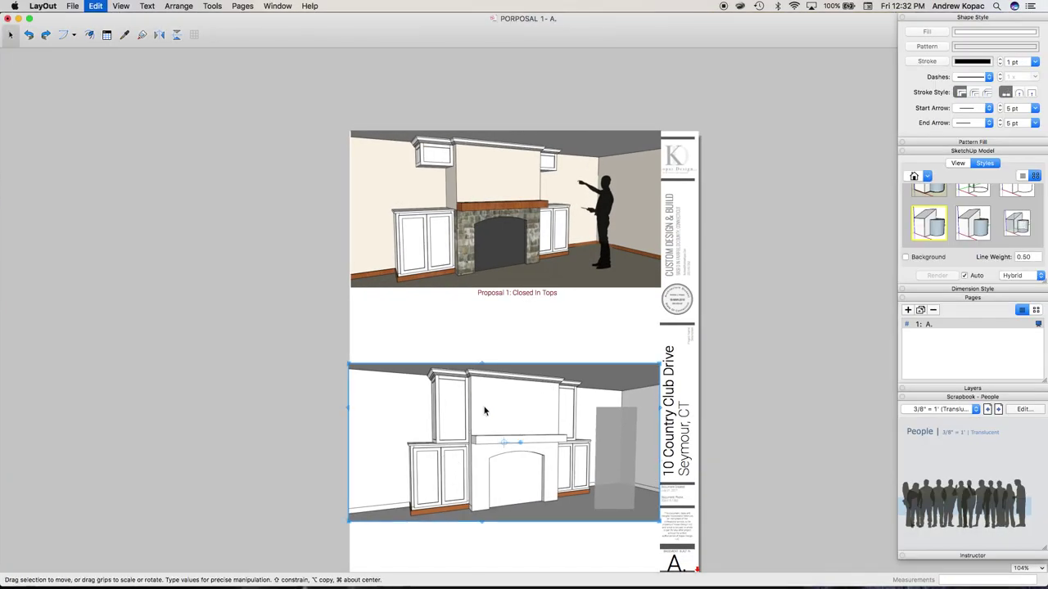
{"action": "left_click_drag", "start_coordinate": [498, 307], "coordinate": [466, 204]}
{"action": "left_click_drag", "start_coordinate": [631, 272], "coordinate": [652, 289]}
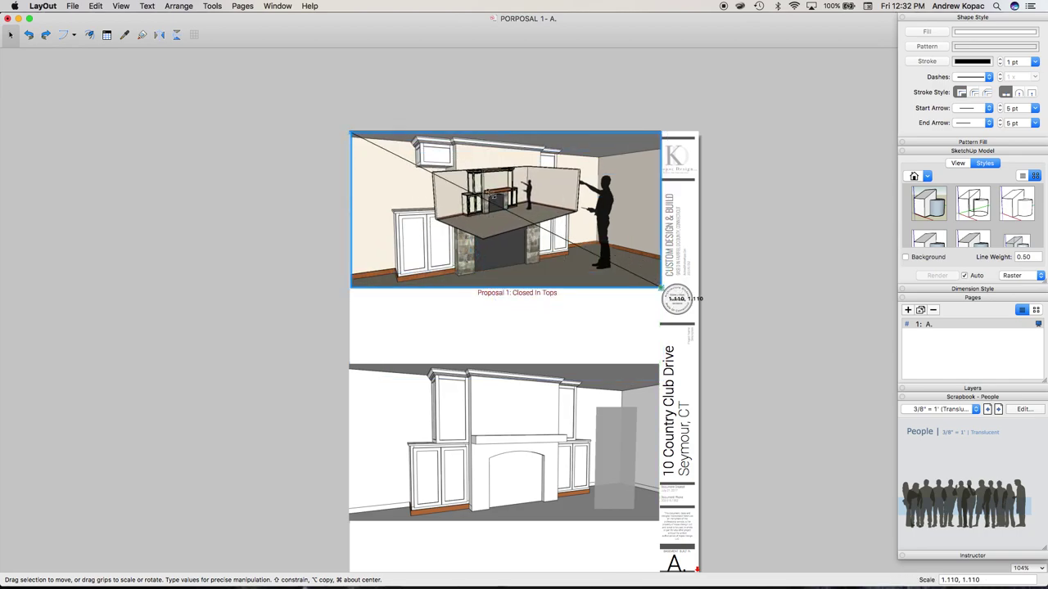
{"action": "left_click", "coordinate": [467, 369]}
{"action": "key", "text": "Delete"}
{"action": "left_click_drag", "start_coordinate": [479, 246], "coordinate": [494, 382]}
Zoom and orbit the new lower viewport's model view slightly
{"action": "double_click", "coordinate": [483, 399]}
{"action": "scroll", "coordinate": [494, 394], "scroll_direction": "up", "scroll_amount": 4}
{"action": "scroll", "coordinate": [494, 393], "scroll_direction": "up", "scroll_amount": 10}
{"action": "scroll", "coordinate": [505, 437], "scroll_direction": "down", "scroll_amount": 6}
{"action": "left_click_drag", "start_coordinate": [505, 437], "coordinate": [501, 429]}
{"action": "scroll", "coordinate": [552, 430], "scroll_direction": "down", "scroll_amount": 5}
{"action": "scroll", "coordinate": [552, 429], "scroll_direction": "down", "scroll_amount": 5}
{"action": "scroll", "coordinate": [526, 433], "scroll_direction": "up", "scroll_amount": 6}
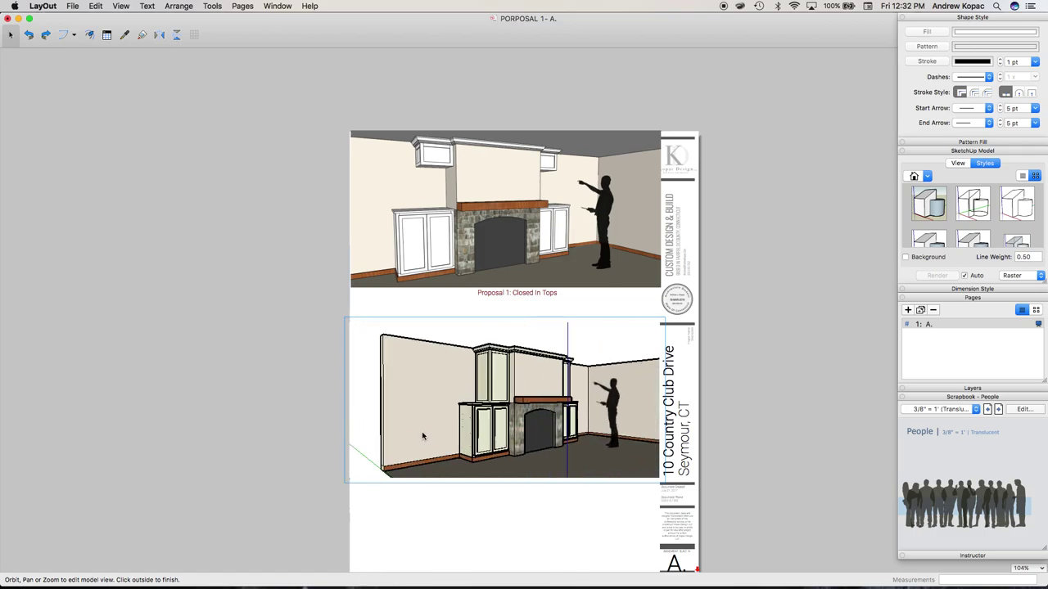
{"action": "key", "text": "ctrl+Up"}
{"action": "left_click", "coordinate": [390, 351]}
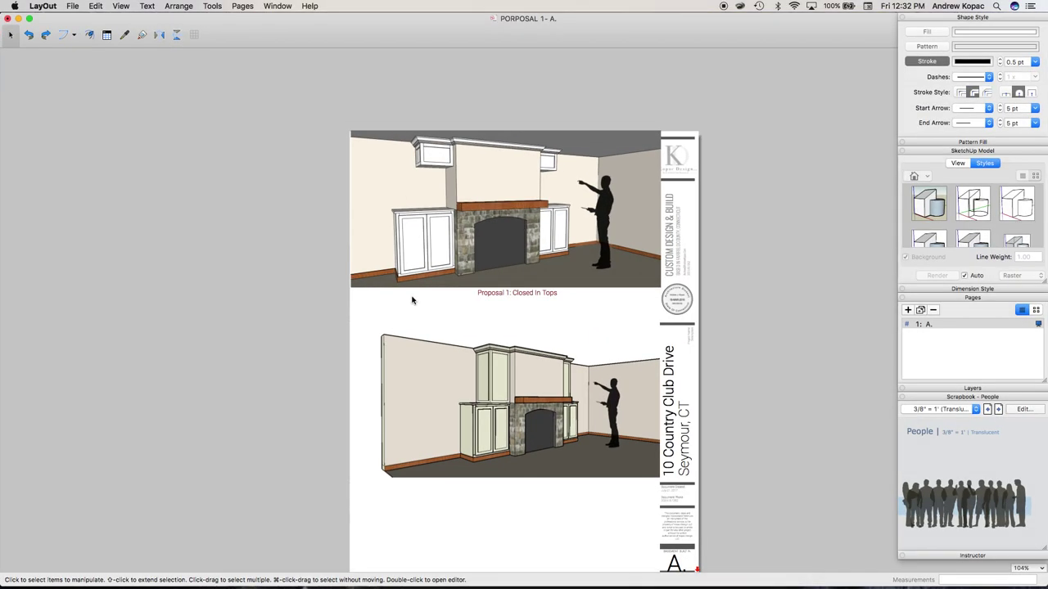
Open the lower fireplace viewport's model in SketchUp from its context menu
{"action": "left_click", "coordinate": [470, 380]}
{"action": "right_click", "coordinate": [472, 364]}
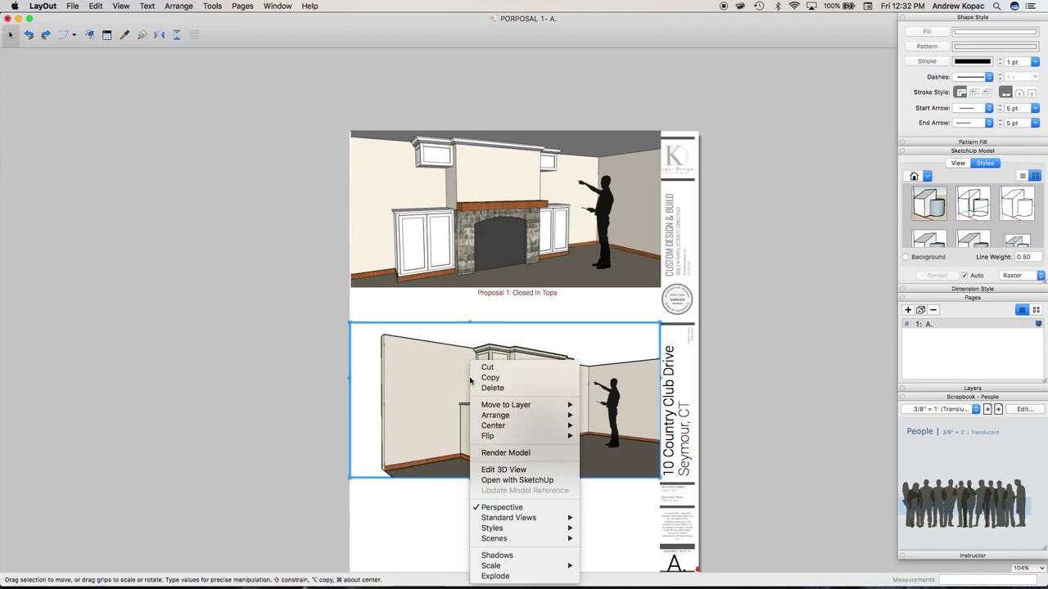
{"action": "left_click", "coordinate": [512, 473]}
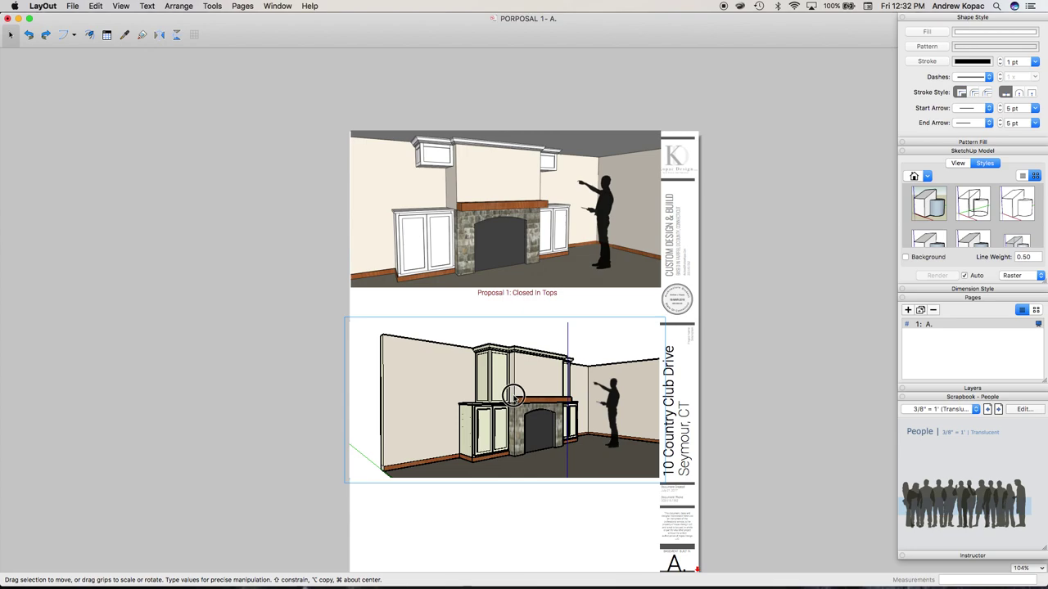
{"action": "left_click", "coordinate": [380, 559]}
{"action": "left_click", "coordinate": [447, 448]}
{"action": "right_click", "coordinate": [448, 448]}
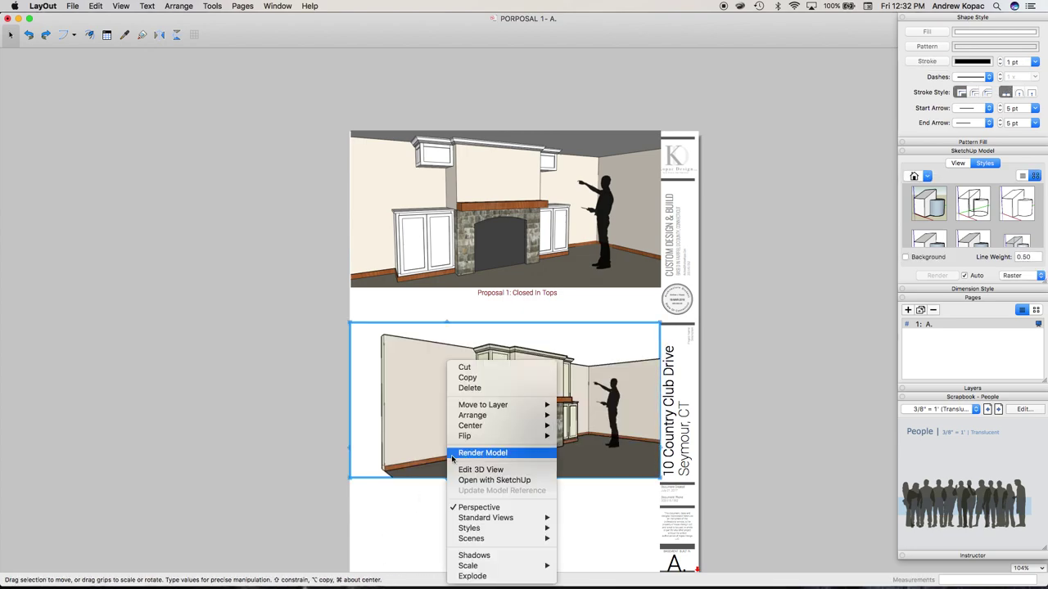
{"action": "left_click", "coordinate": [491, 481]}
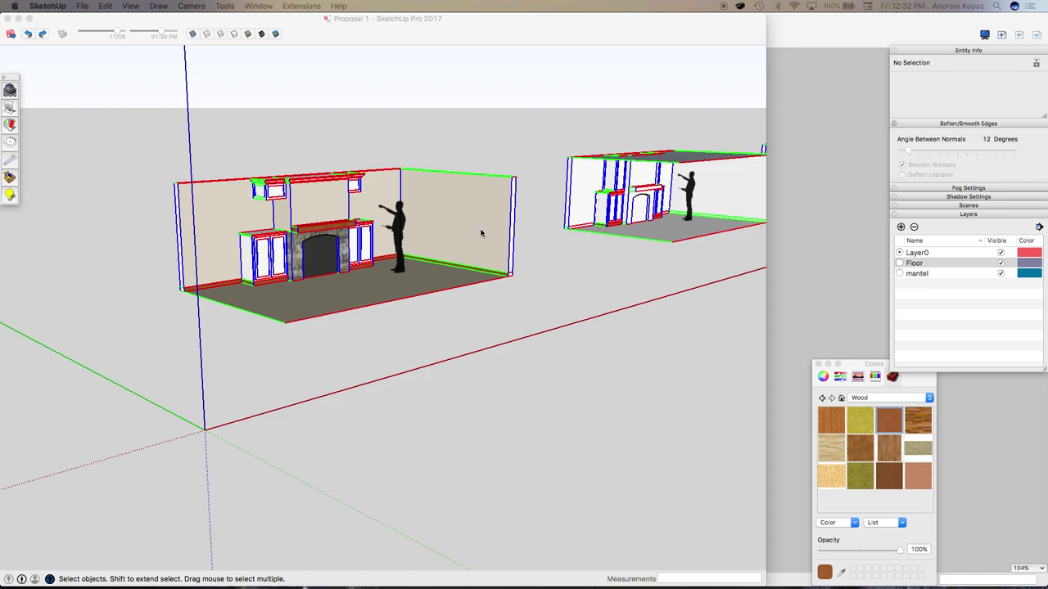
Undo the ceiling move so the left room has its ceiling again, then switch back to LayOut
{"action": "scroll", "coordinate": [400, 270], "scroll_direction": "down", "scroll_amount": 5}
{"action": "left_click", "coordinate": [561, 210]}
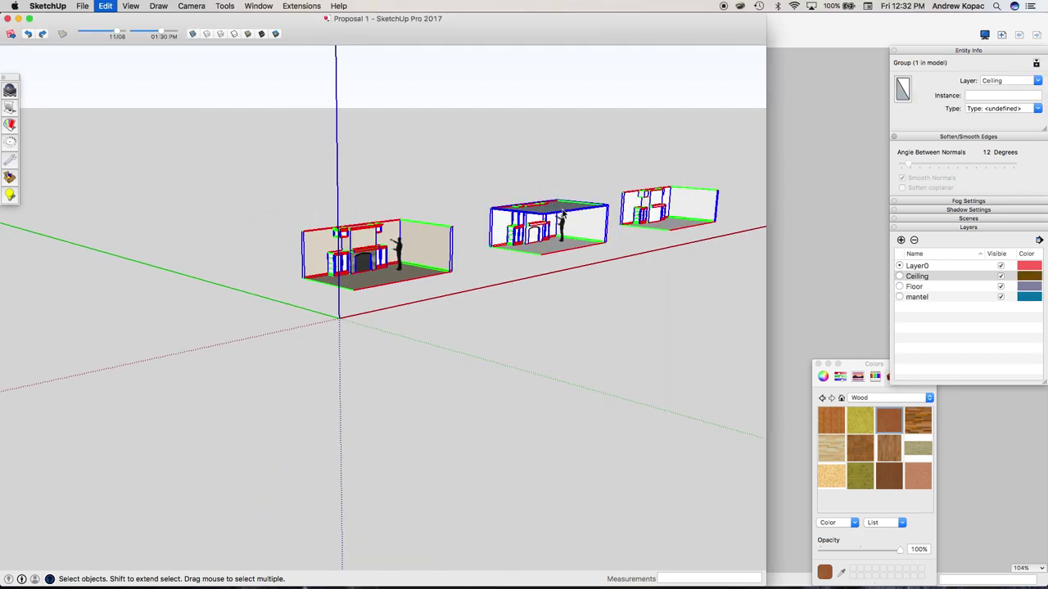
{"action": "key", "text": "super+z"}
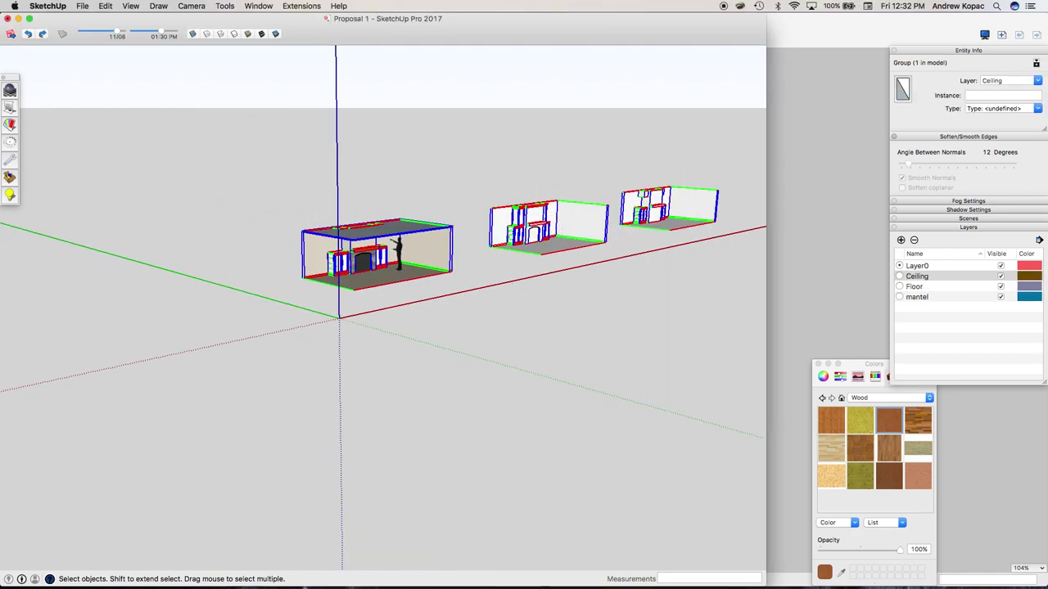
{"action": "key", "text": "super+v"}
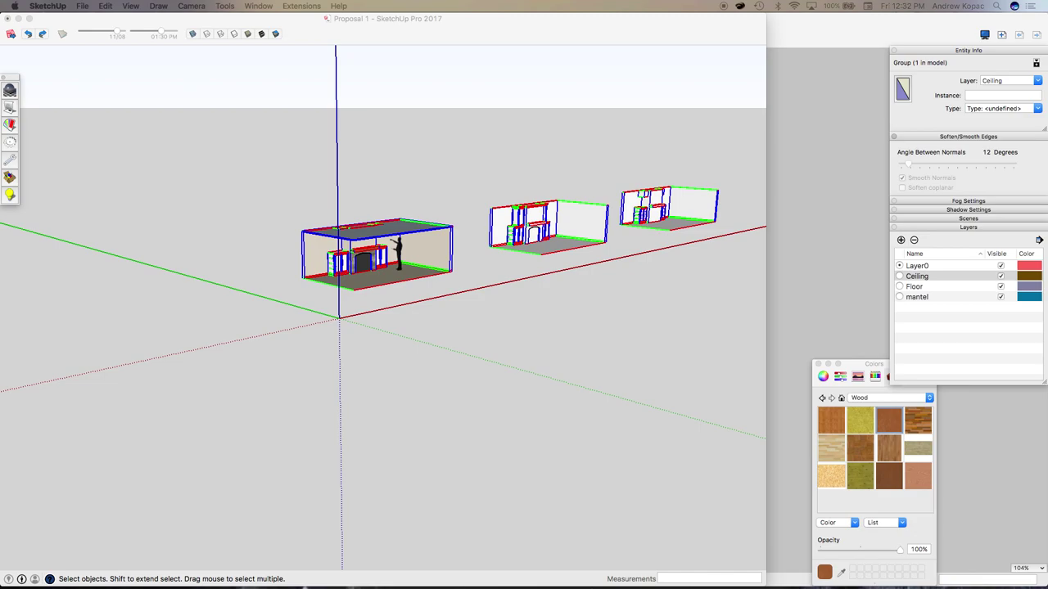
{"action": "key", "text": "ctrl+Up"}
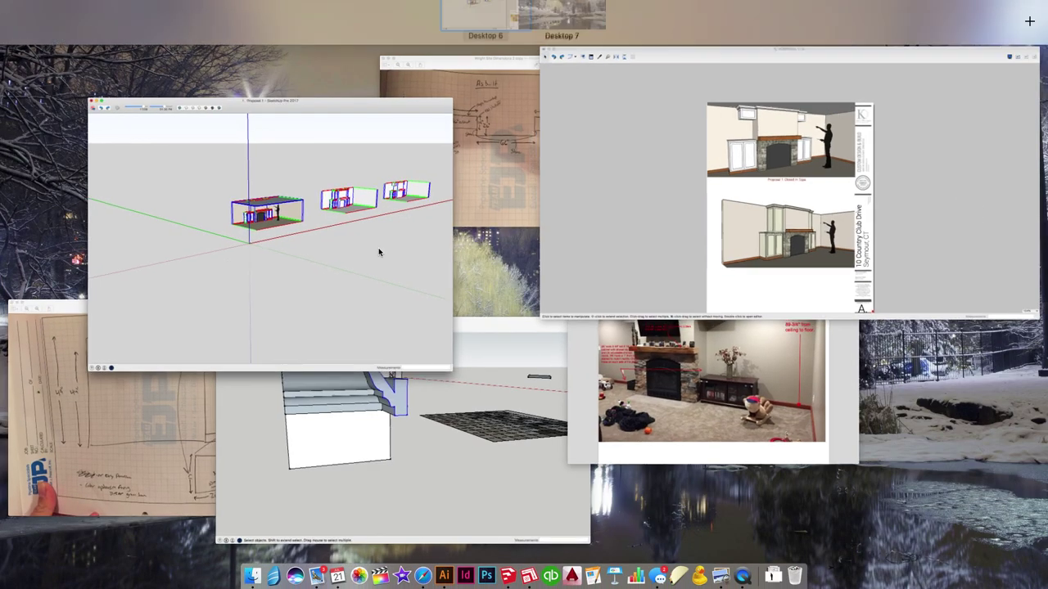
{"action": "left_click", "coordinate": [673, 139]}
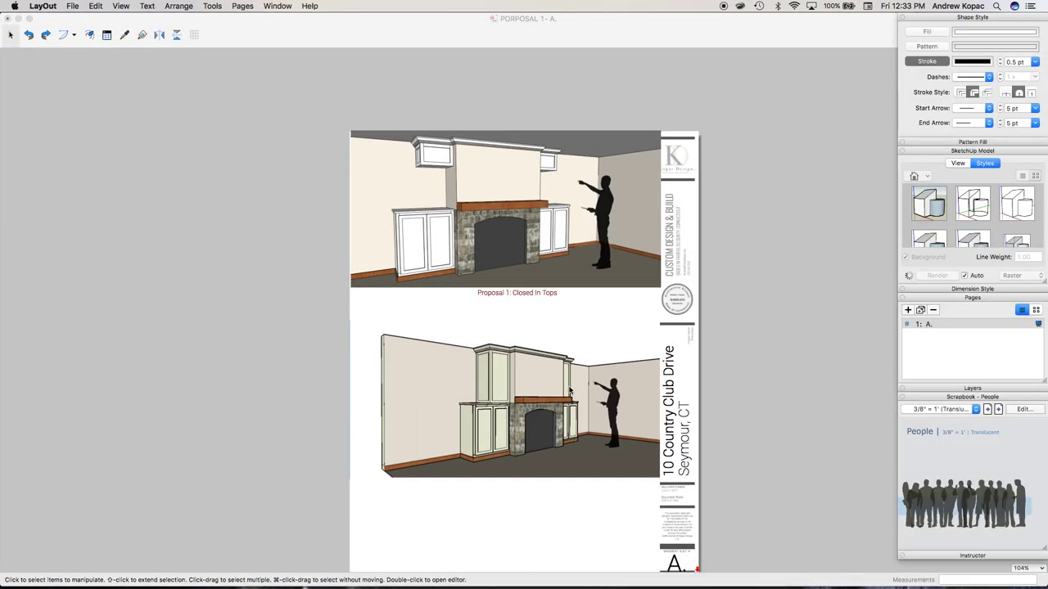
Orbit and zoom the lower viewport to a closer, nearly front-on fireplace wall view
{"action": "left_click", "coordinate": [538, 408]}
{"action": "scroll", "coordinate": [512, 440], "scroll_direction": "up", "scroll_amount": 1}
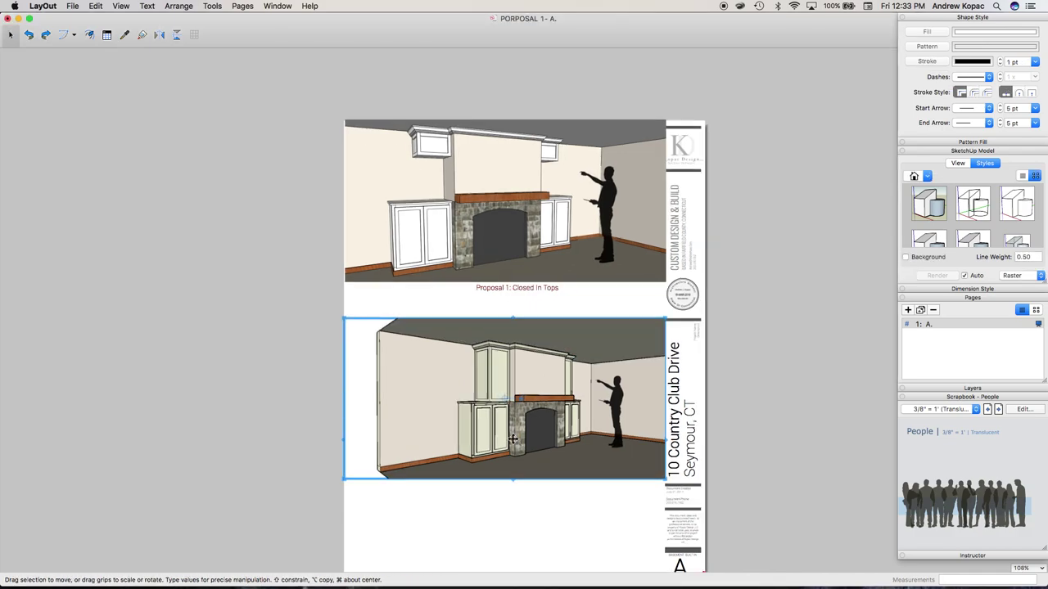
{"action": "double_click", "coordinate": [591, 423]}
{"action": "scroll", "coordinate": [591, 422], "scroll_direction": "up", "scroll_amount": 3}
{"action": "scroll", "coordinate": [578, 422], "scroll_direction": "down", "scroll_amount": 5}
{"action": "scroll", "coordinate": [565, 419], "scroll_direction": "up", "scroll_amount": 1}
{"action": "left_click_drag", "start_coordinate": [565, 419], "coordinate": [563, 419]}
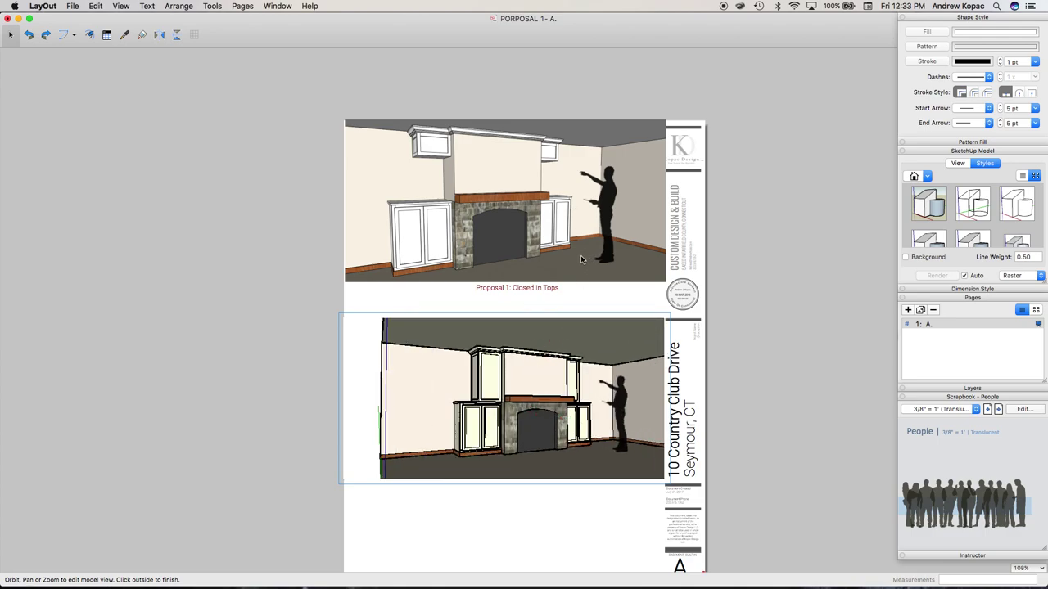
{"action": "left_click_drag", "start_coordinate": [487, 336], "coordinate": [429, 342]}
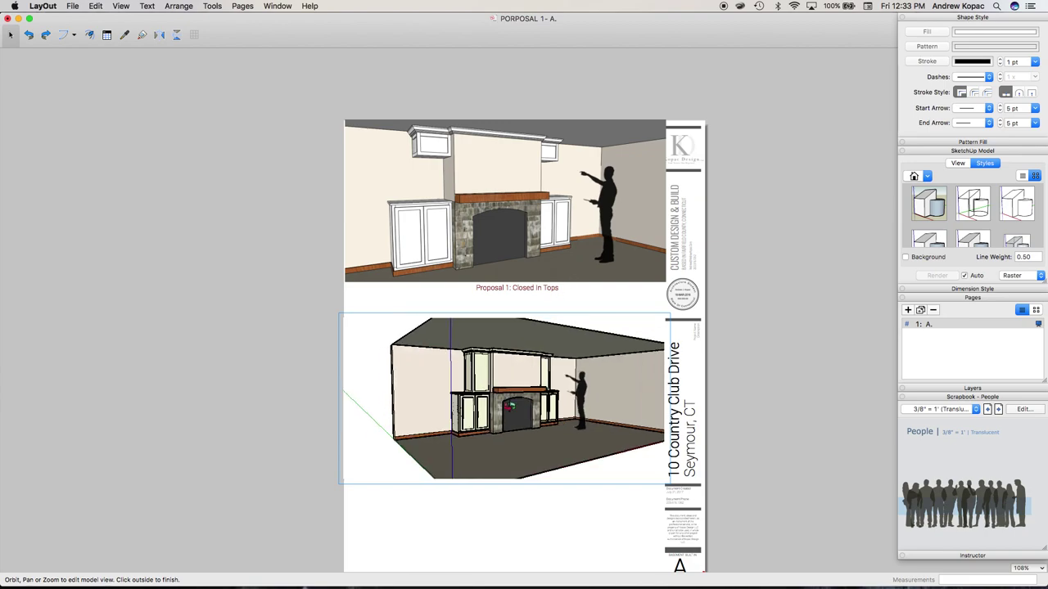
{"action": "left_click_drag", "start_coordinate": [509, 406], "coordinate": [523, 418]}
{"action": "scroll", "coordinate": [527, 417], "scroll_direction": "up", "scroll_amount": 4}
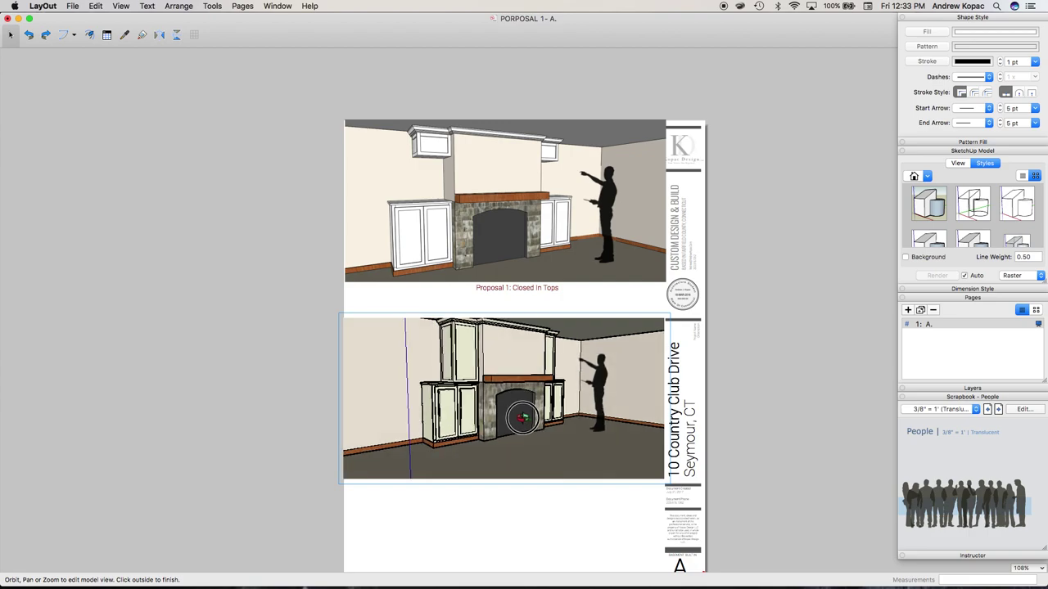
{"action": "mouse_move", "coordinate": [469, 358]}
{"action": "left_mouse_down"}
{"action": "mouse_move", "coordinate": [440, 358]}
{"action": "mouse_move", "coordinate": [462, 371]}
{"action": "left_mouse_up"}
{"action": "scroll", "coordinate": [442, 333], "scroll_direction": "up", "scroll_amount": 2}
Set the lower viewport's render mode to Hybrid
{"action": "left_click", "coordinate": [486, 150]}
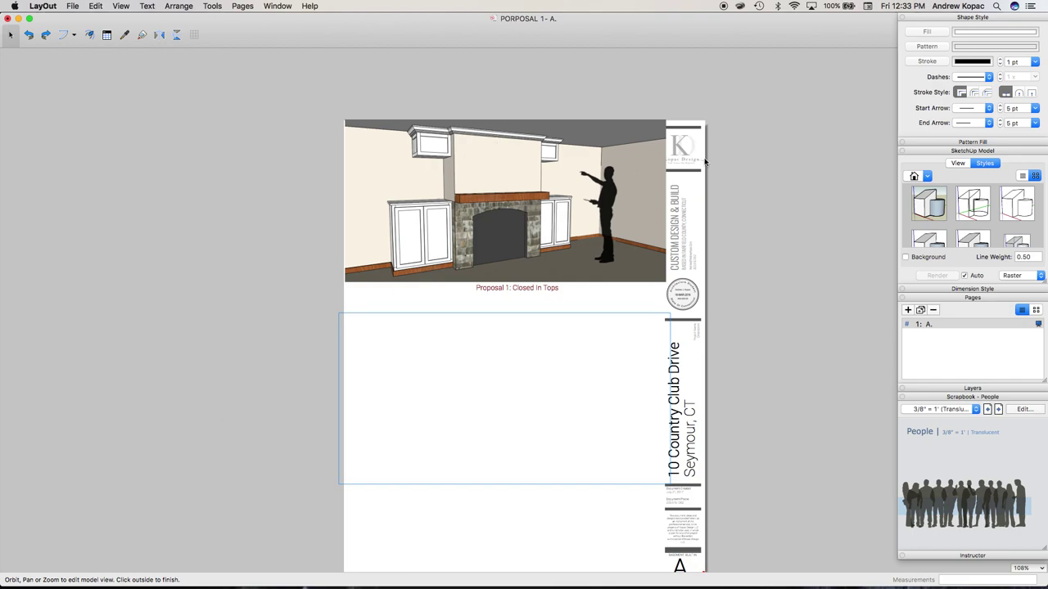
{"action": "left_click", "coordinate": [581, 376]}
{"action": "left_click", "coordinate": [1013, 276]}
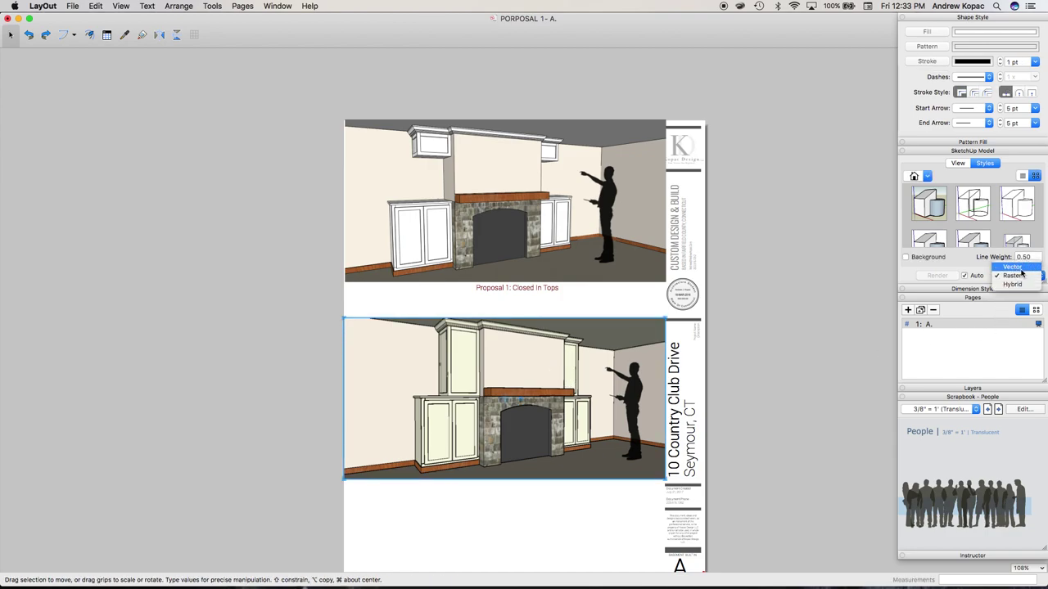
{"action": "double_click", "coordinate": [676, 384]}
{"action": "type", "text": "Basmenet"}
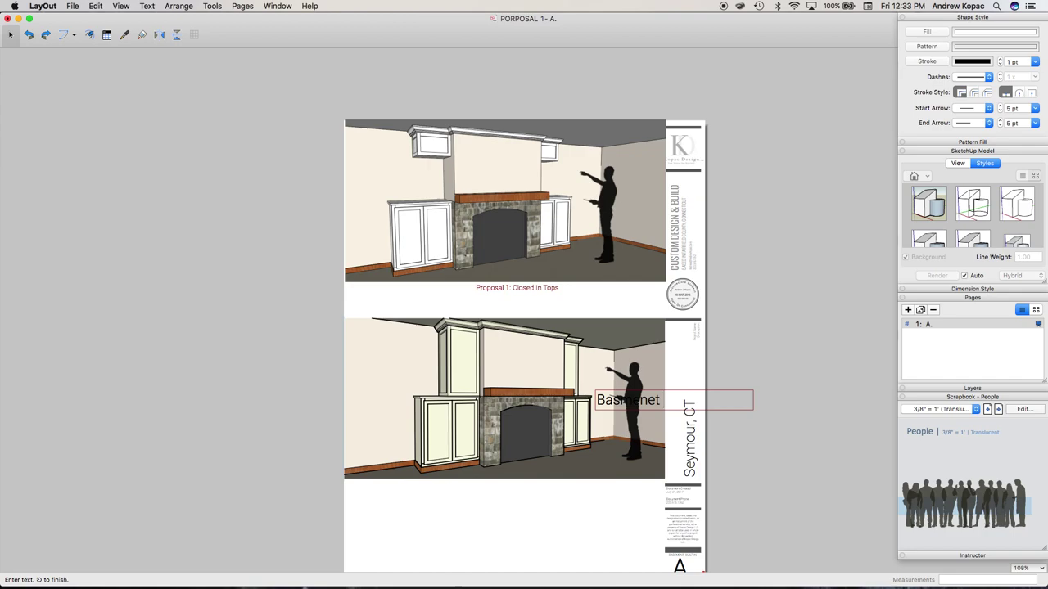
{"action": "double_click", "coordinate": [618, 398]}
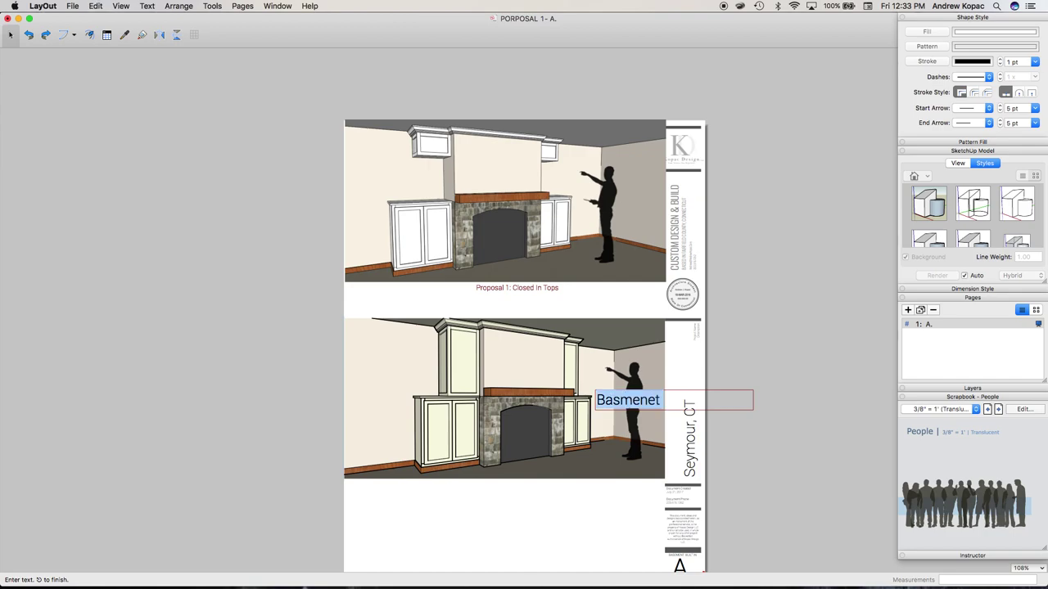
{"action": "type", "text": "BAS"}
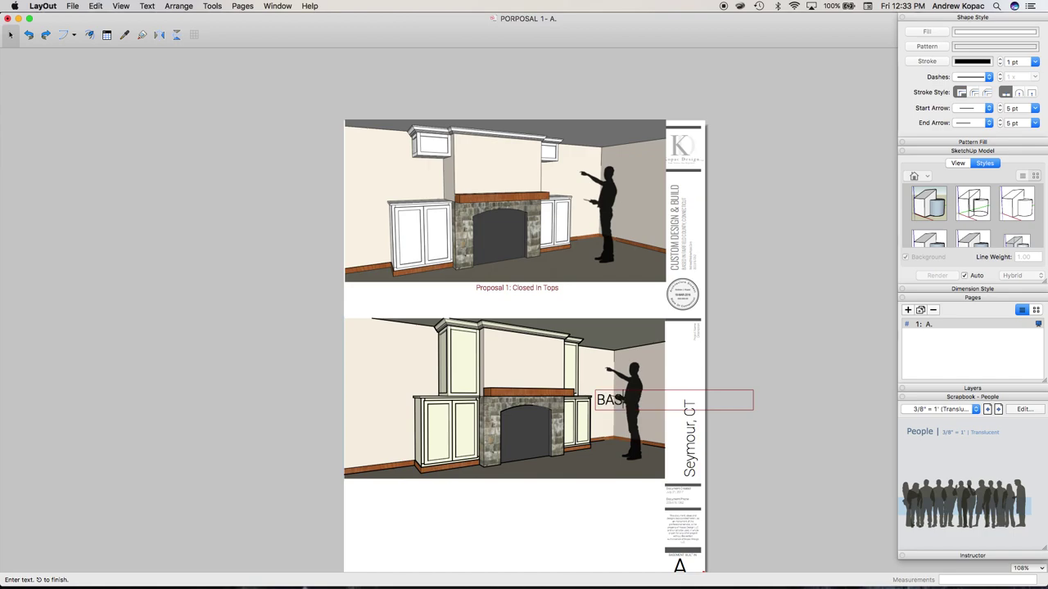
{"action": "type", "text": "EMENT BUILT IN"}
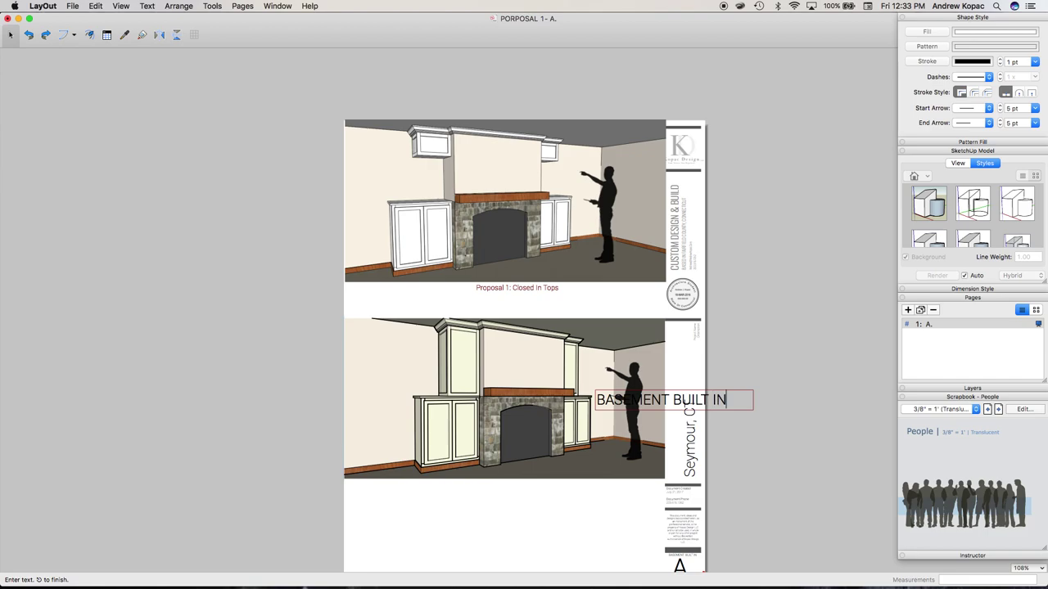
{"action": "left_click", "coordinate": [711, 436]}
Replace the Seymour, CT line with the client's name
{"action": "double_click", "coordinate": [691, 442]}
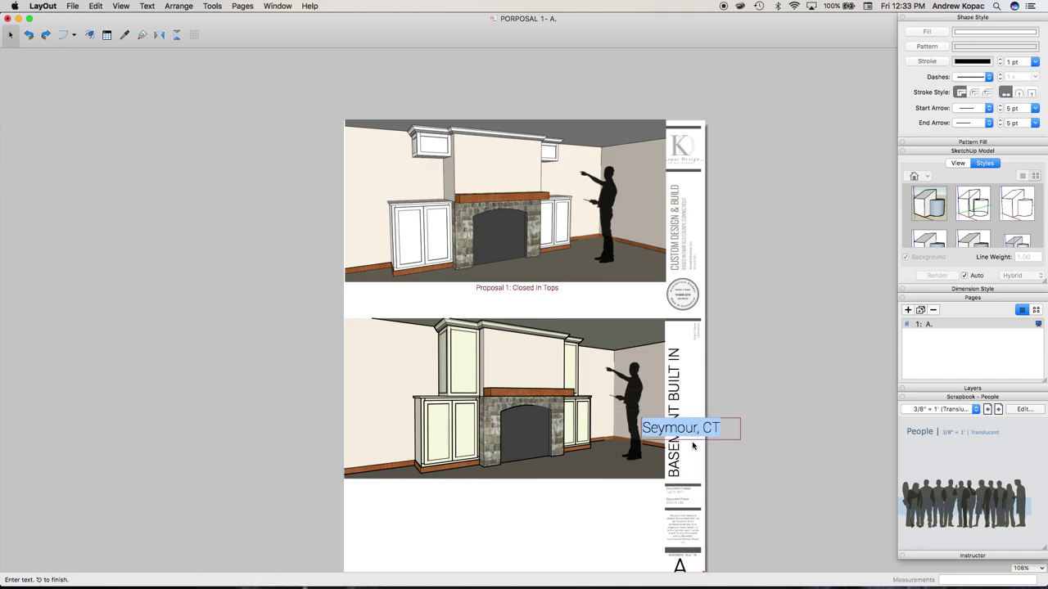
{"action": "type", "text": "WIL"}
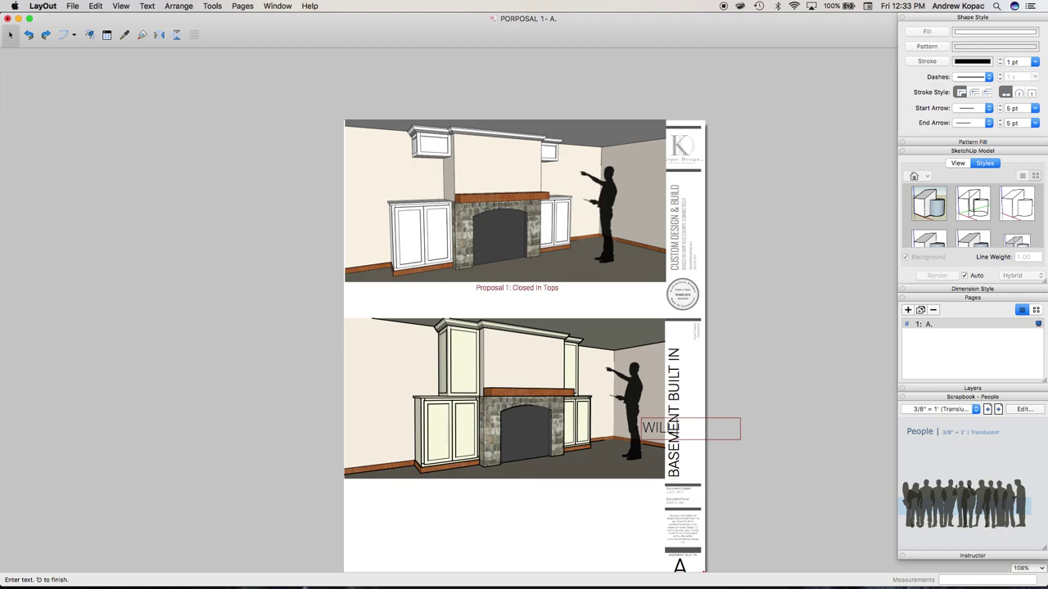
{"action": "type", "text": "LETIDD1"}
{"action": "key", "text": "Escape"}
{"action": "scroll", "coordinate": [560, 253], "scroll_direction": "down", "scroll_amount": 1}
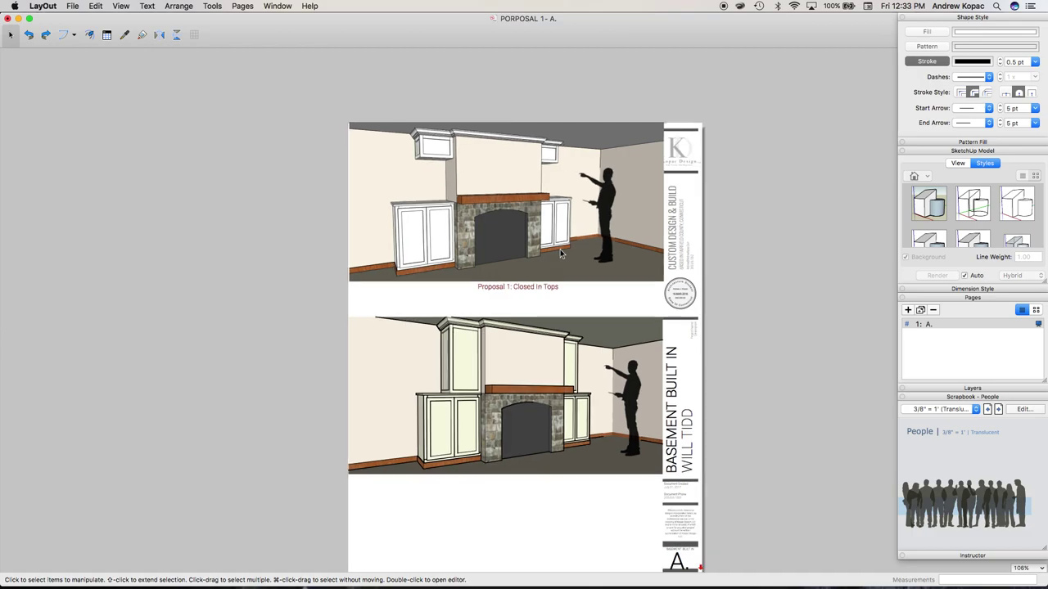
Move both fireplace views and the upper caption further down the page
{"action": "middle_click_drag", "start_coordinate": [560, 278], "coordinate": [559, 481]}
{"action": "scroll", "coordinate": [562, 357], "scroll_direction": "up", "scroll_amount": 3}
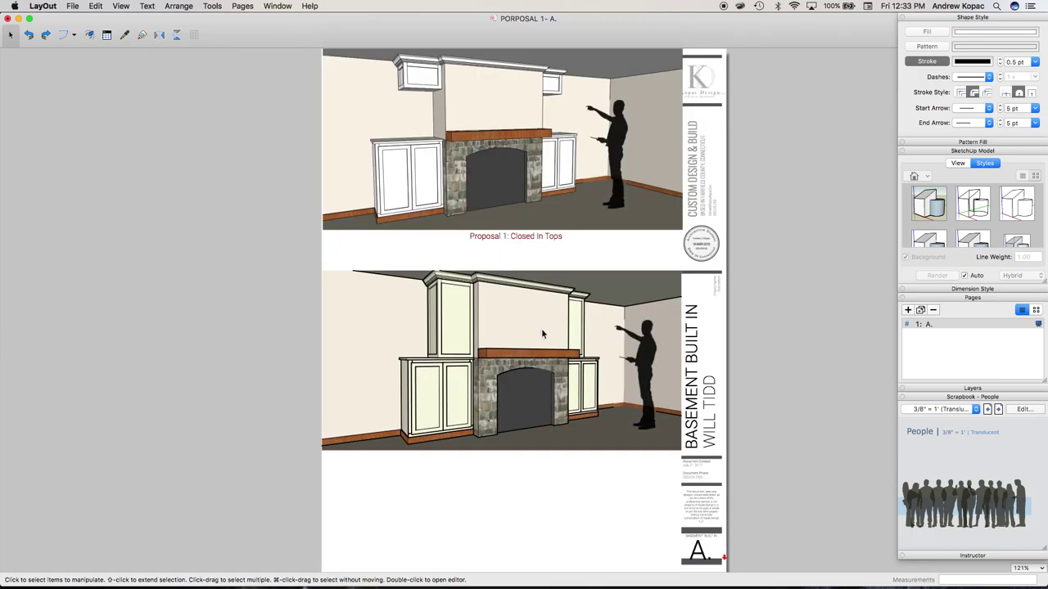
{"action": "scroll", "coordinate": [494, 310], "scroll_direction": "up", "scroll_amount": 10}
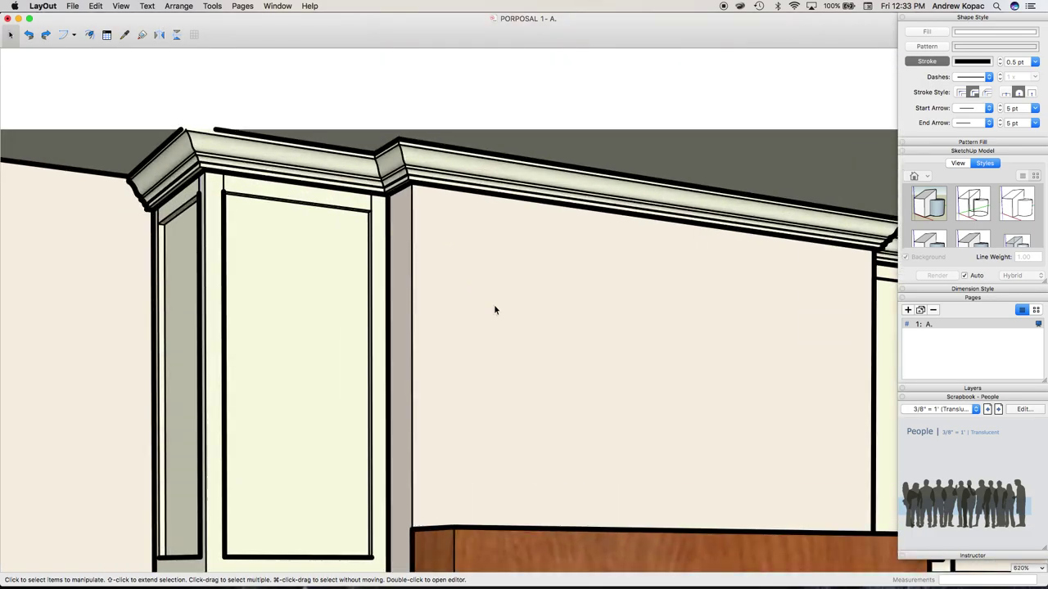
{"action": "scroll", "coordinate": [495, 310], "scroll_direction": "down", "scroll_amount": 10}
{"action": "left_click", "coordinate": [494, 309]}
{"action": "left_click_drag", "start_coordinate": [486, 314], "coordinate": [489, 385]}
{"action": "left_click_drag", "start_coordinate": [522, 267], "coordinate": [479, 171]}
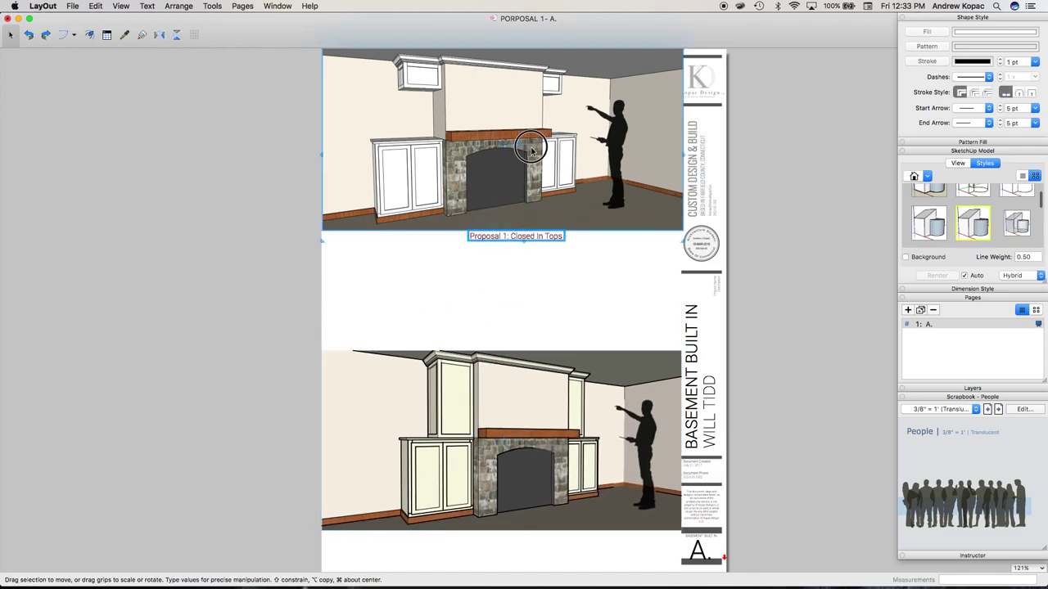
{"action": "left_click_drag", "start_coordinate": [530, 147], "coordinate": [531, 214]}
{"action": "left_click", "coordinate": [512, 334]}
Copy the Proposal 1: Closed In Tops caption to below the lower view
{"action": "left_click", "coordinate": [496, 302]}
{"action": "right_click", "coordinate": [485, 302]}
{"action": "left_click", "coordinate": [485, 484]}
{"action": "left_click_drag", "start_coordinate": [482, 304], "coordinate": [483, 537], "text": "alt"}
Edit the copied caption to read 'Proposal 2: CABINET TOPS'
{"action": "double_click", "coordinate": [509, 536]}
{"action": "left_click", "coordinate": [509, 536]}
{"action": "key", "text": "BackSpace"}
{"action": "type", "text": "2"}
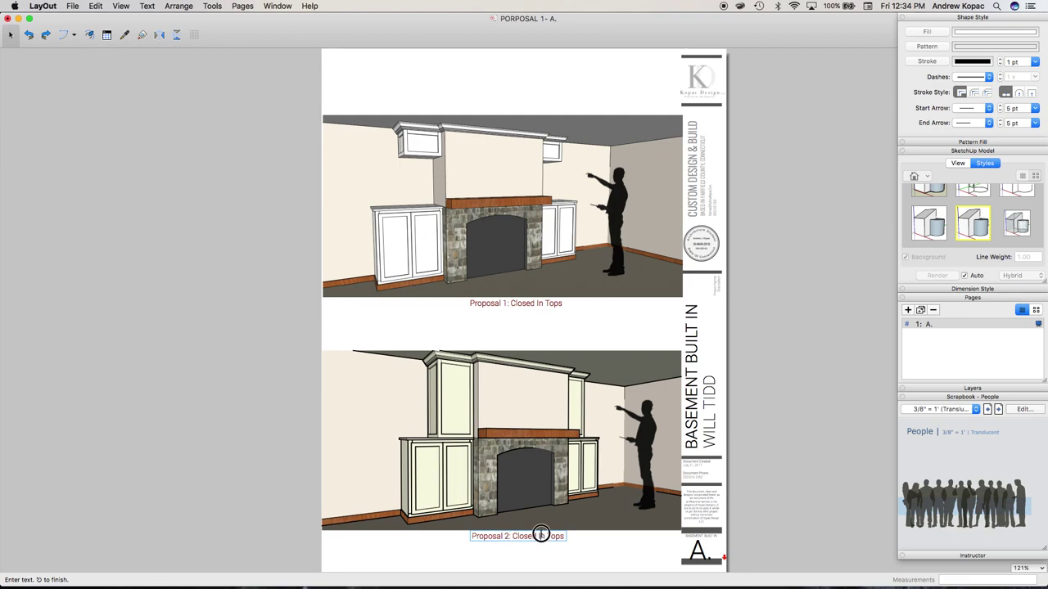
{"action": "double_click", "coordinate": [517, 536]}
{"action": "type", "text": "CABINET"}
{"action": "double_click", "coordinate": [546, 536]}
{"action": "key", "text": "BackSpace"}
{"action": "double_click", "coordinate": [555, 536]}
{"action": "type", "text": "TOPS"}
Widen the caption text box so the full text shows
{"action": "left_click", "coordinate": [516, 543]}
{"action": "left_click", "coordinate": [562, 538]}
{"action": "mouse_move", "coordinate": [566, 536]}
{"action": "left_mouse_down"}
{"action": "mouse_move", "coordinate": [579, 536]}
{"action": "mouse_move", "coordinate": [561, 539]}
{"action": "left_mouse_up"}
{"action": "left_click", "coordinate": [548, 556]}
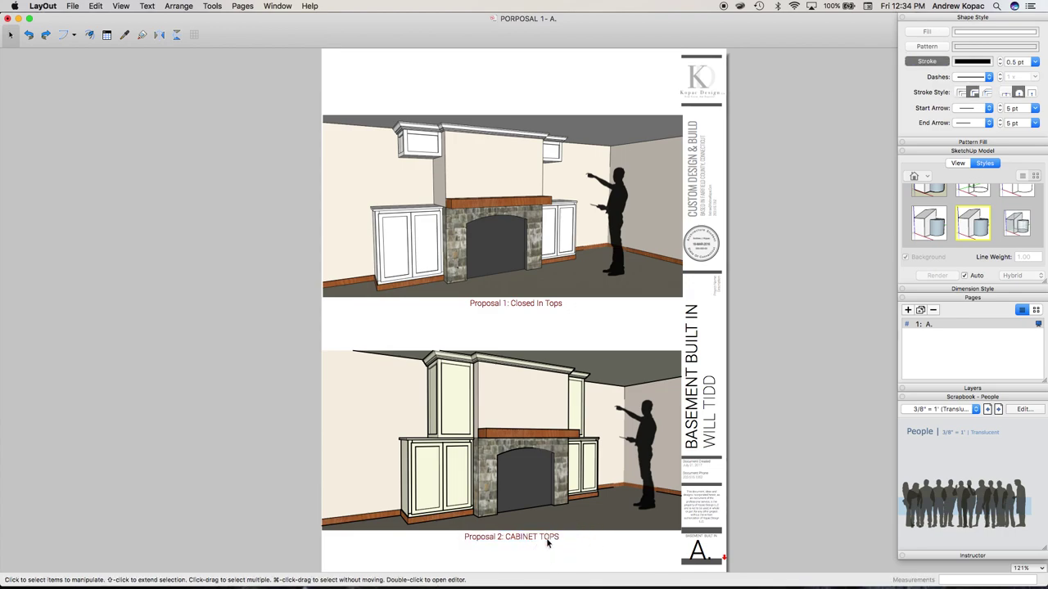
Apply a different rendering style to the lower fireplace view and enter its model
{"action": "left_click", "coordinate": [491, 394]}
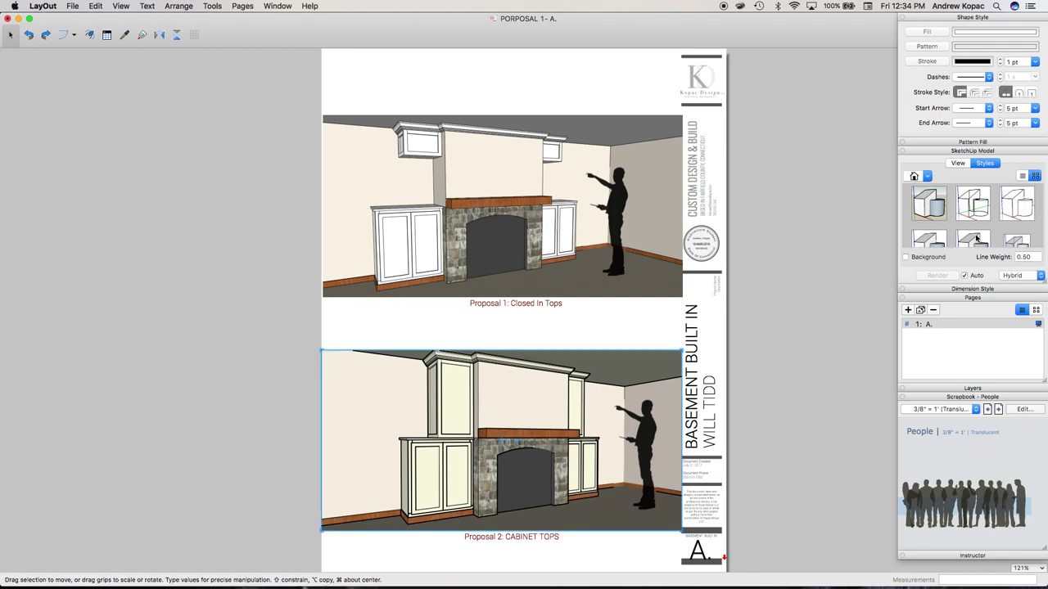
{"action": "left_click", "coordinate": [976, 237]}
{"action": "left_click", "coordinate": [790, 378]}
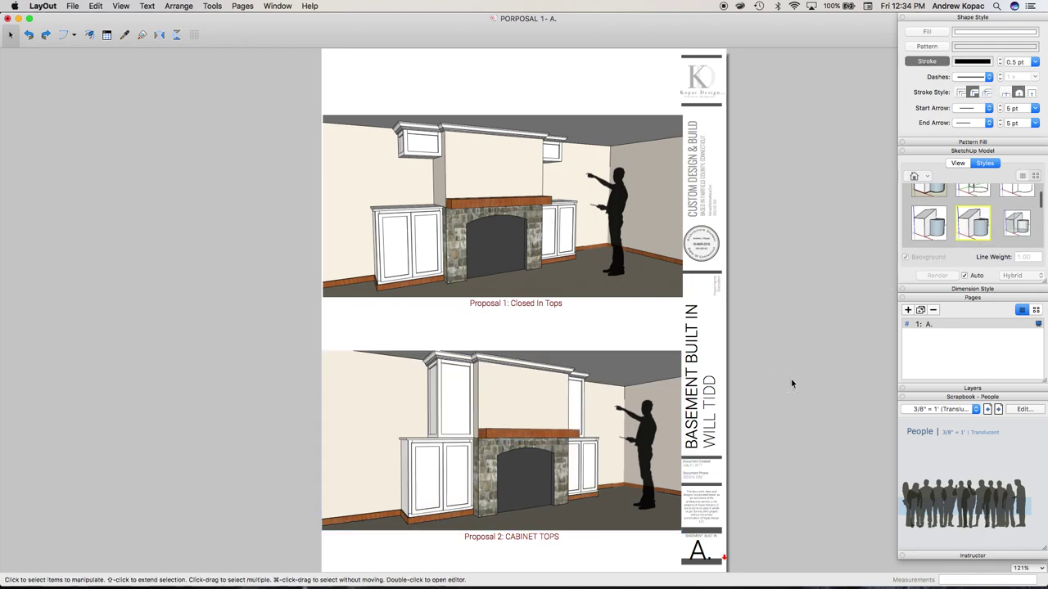
{"action": "left_click", "coordinate": [519, 471]}
{"action": "left_click", "coordinate": [558, 454]}
{"action": "double_click", "coordinate": [557, 457]}
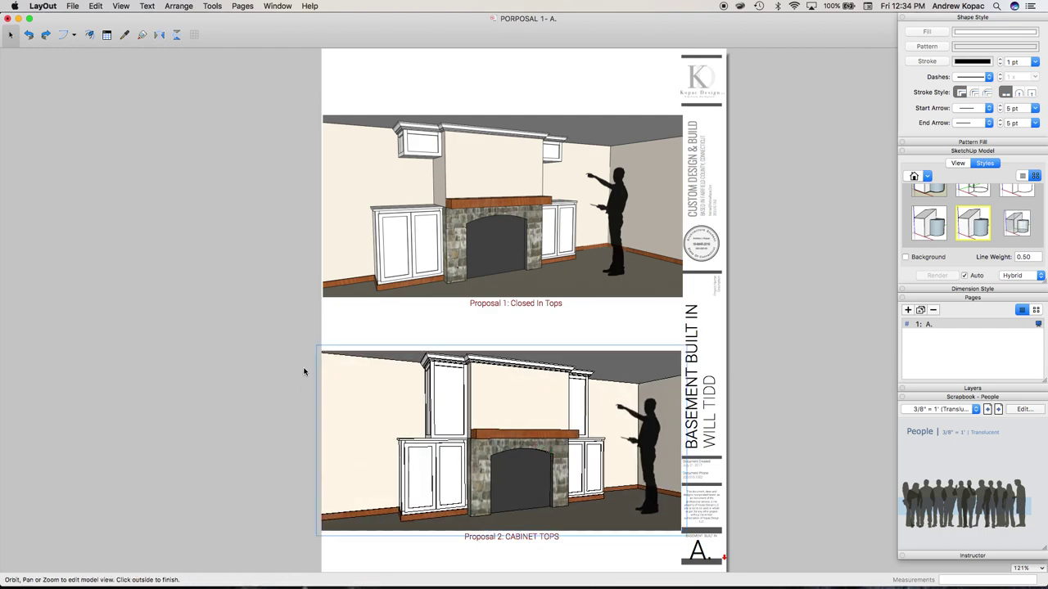
Leave the view and bring up the Kopac Design folder in Finder
{"action": "left_click", "coordinate": [316, 329]}
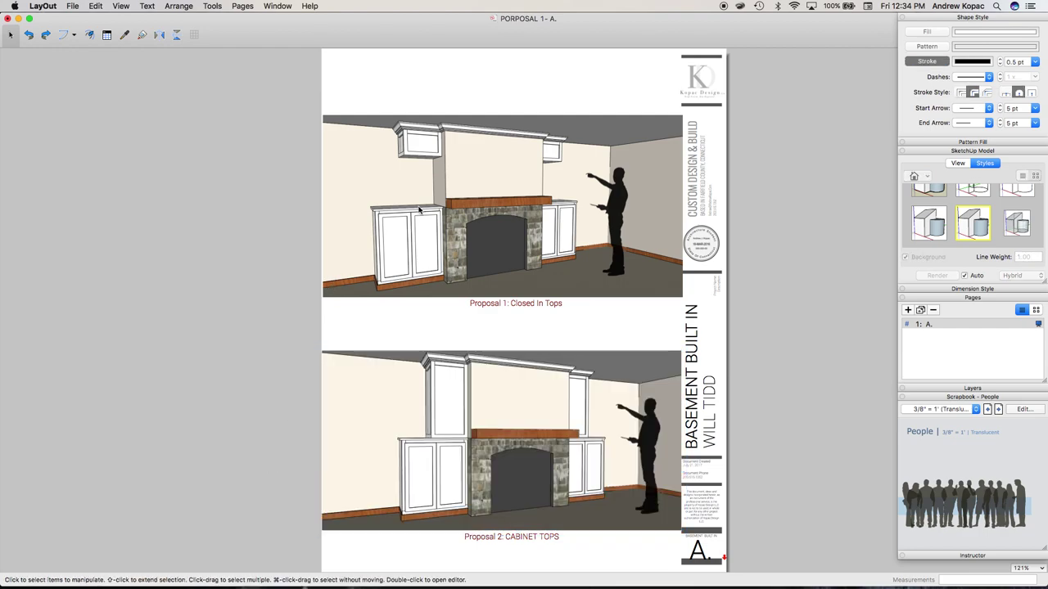
{"action": "scroll", "coordinate": [419, 210], "scroll_direction": "down", "scroll_amount": 2}
{"action": "scroll", "coordinate": [513, 354], "scroll_direction": "up", "scroll_amount": 1}
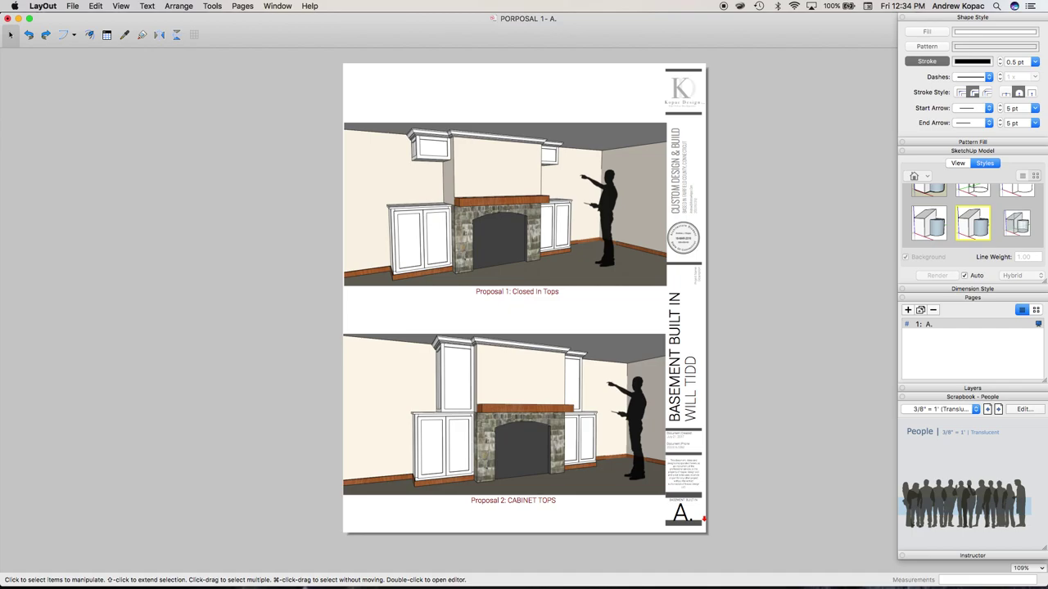
{"action": "key", "text": "F11"}
{"action": "key", "text": "super+Tab"}
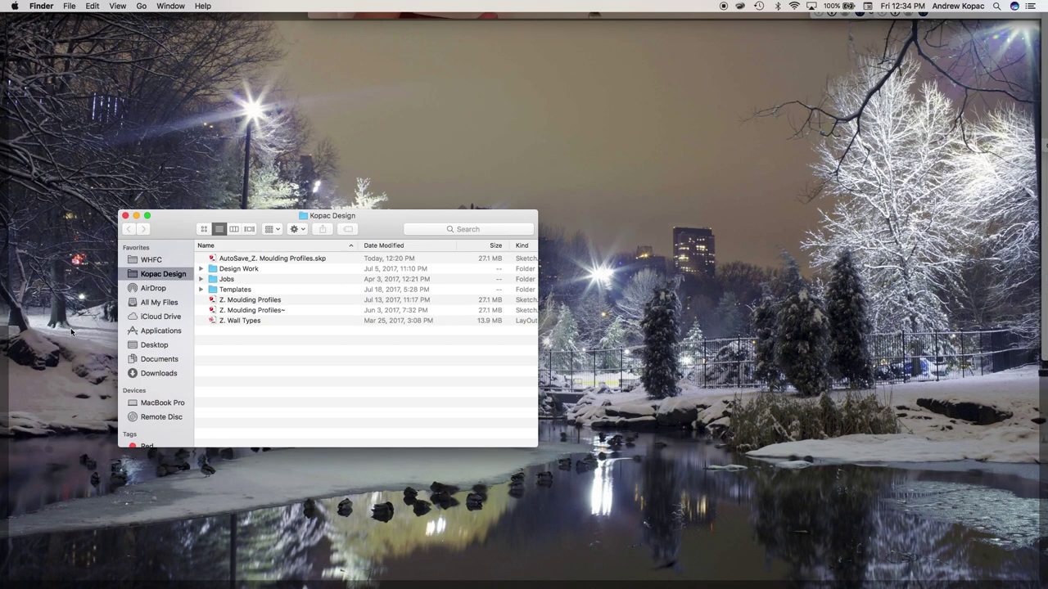
Navigate to Jobs > 2016 > a client's job folder
{"action": "key", "text": "F11"}
{"action": "left_click_drag", "start_coordinate": [279, 215], "coordinate": [473, 192]}
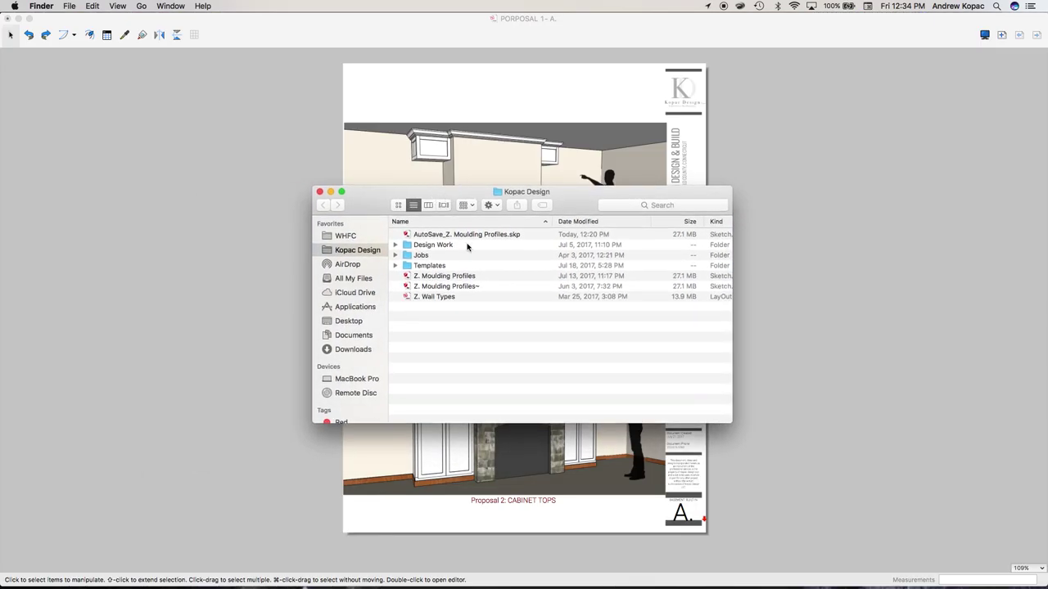
{"action": "double_click", "coordinate": [452, 254]}
{"action": "double_click", "coordinate": [437, 236]}
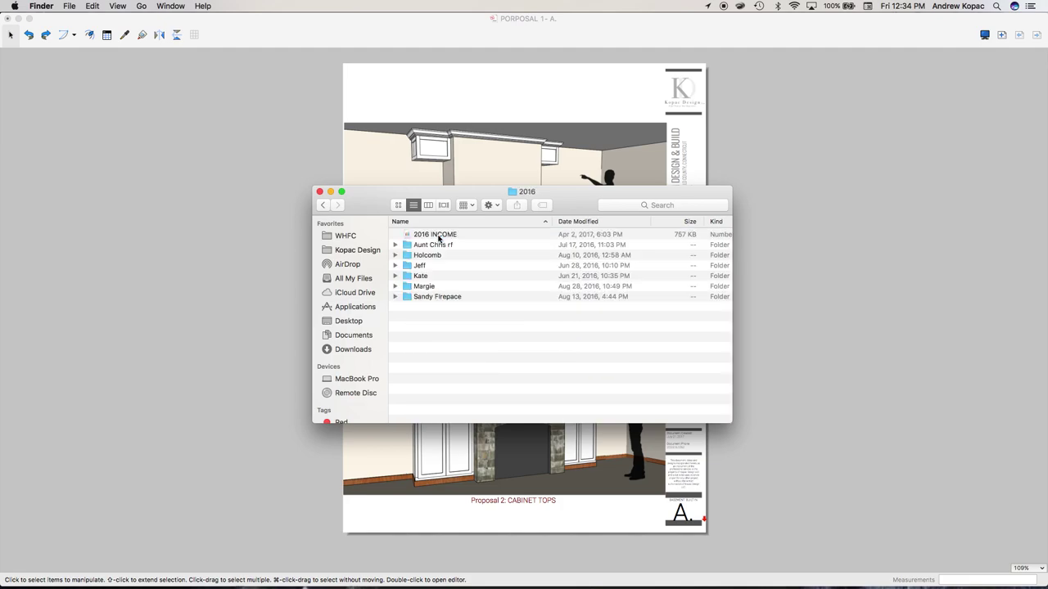
{"action": "double_click", "coordinate": [444, 287]}
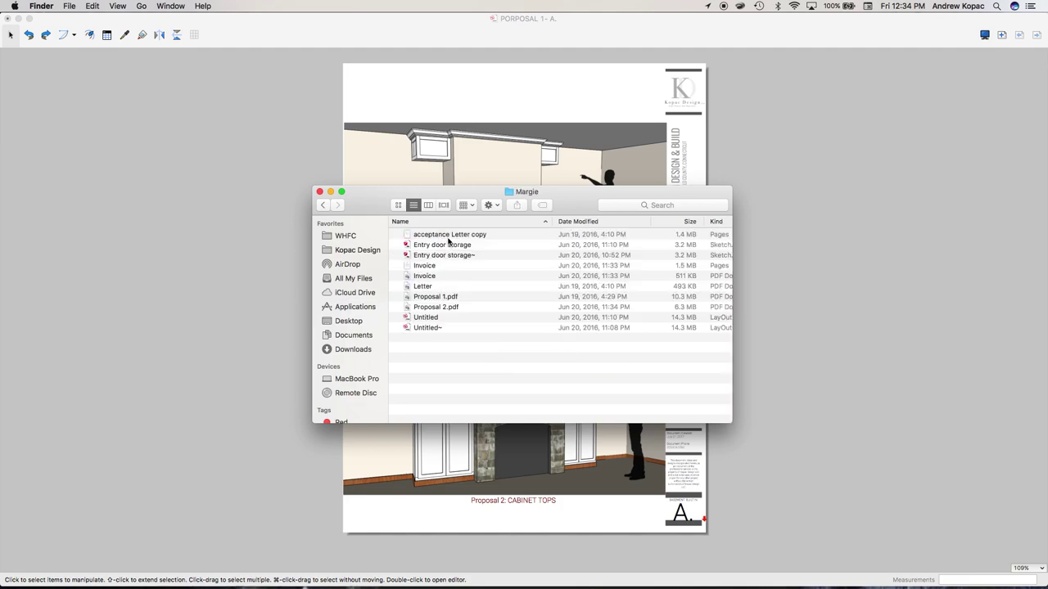
Quick Look Proposal 1.pdf, including its second page
{"action": "left_click", "coordinate": [435, 299]}
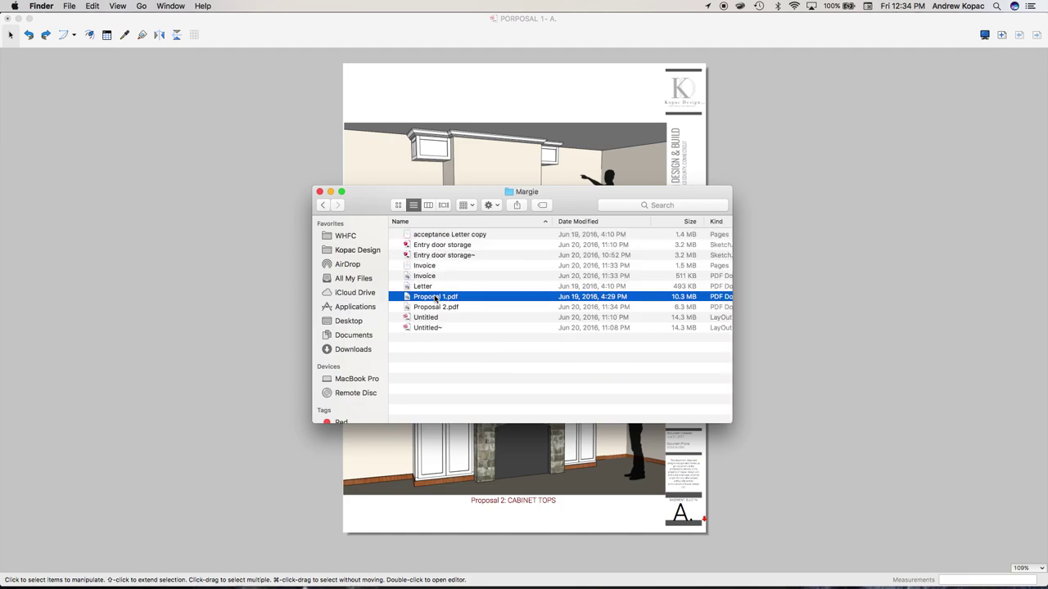
{"action": "key", "text": "space"}
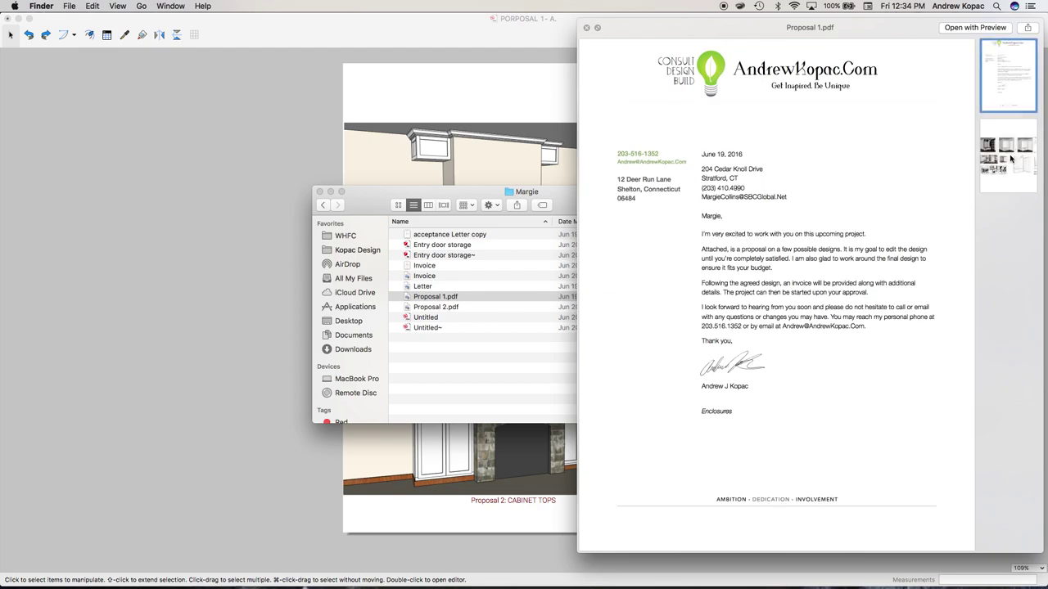
{"action": "left_click", "coordinate": [1009, 157]}
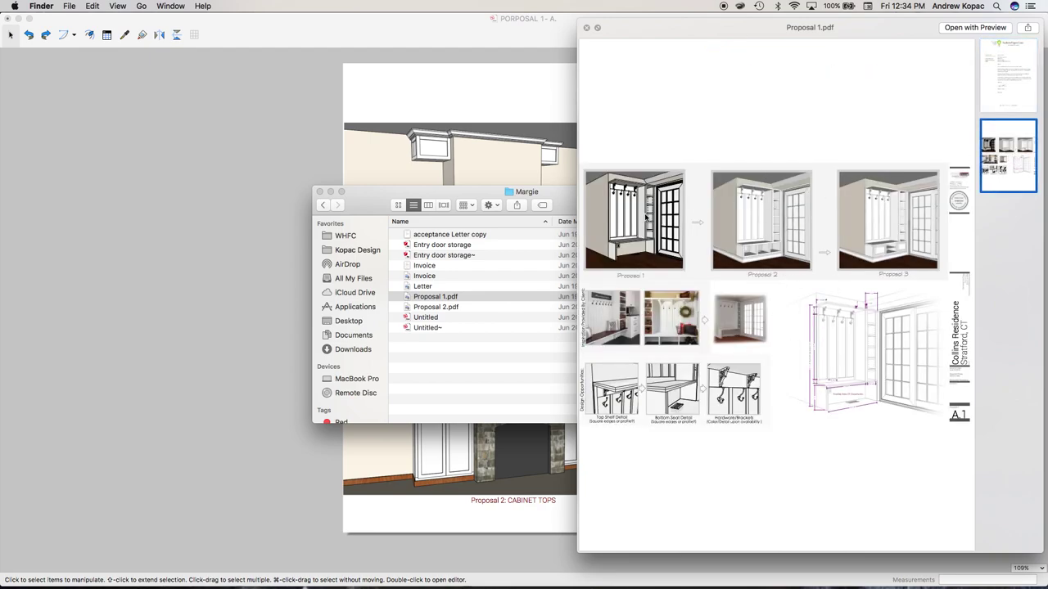
{"action": "scroll", "coordinate": [592, 202], "scroll_direction": "up", "scroll_amount": 5}
{"action": "scroll", "coordinate": [620, 203], "scroll_direction": "up", "scroll_amount": 2}
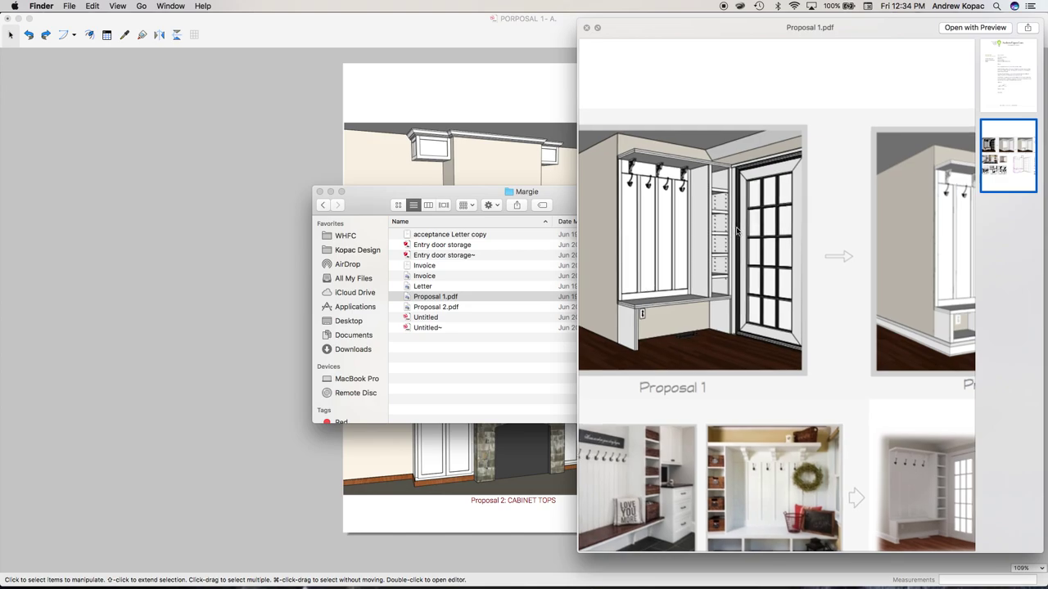
{"action": "scroll", "coordinate": [736, 232], "scroll_direction": "right", "scroll_amount": 6}
{"action": "scroll", "coordinate": [812, 238], "scroll_direction": "down", "scroll_amount": 3}
{"action": "scroll", "coordinate": [837, 459], "scroll_direction": "down", "scroll_amount": 1}
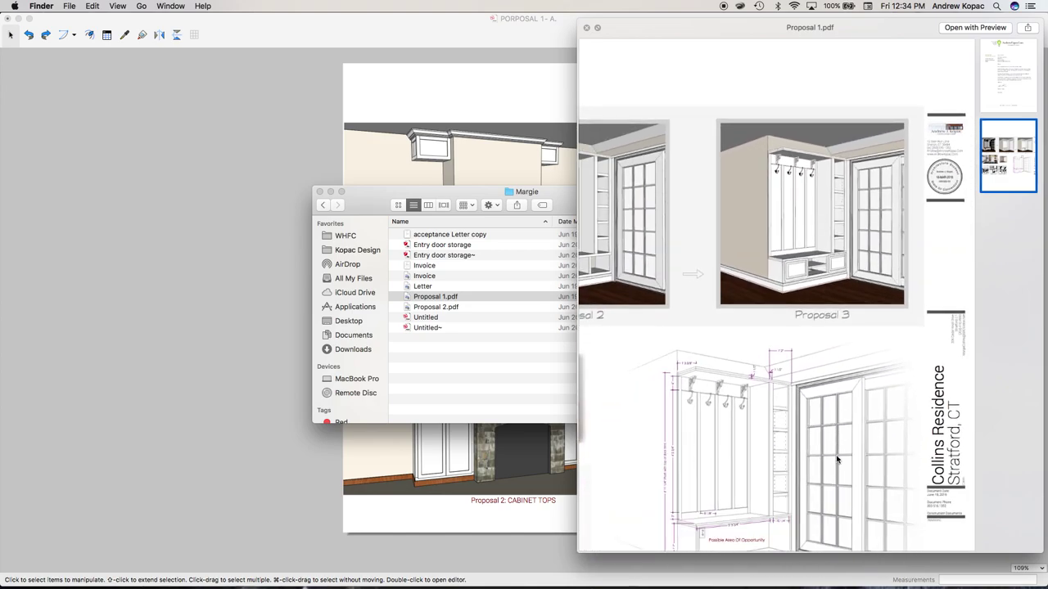
{"action": "scroll", "coordinate": [837, 460], "scroll_direction": "down", "scroll_amount": 2}
{"action": "scroll", "coordinate": [822, 308], "scroll_direction": "up", "scroll_amount": 6}
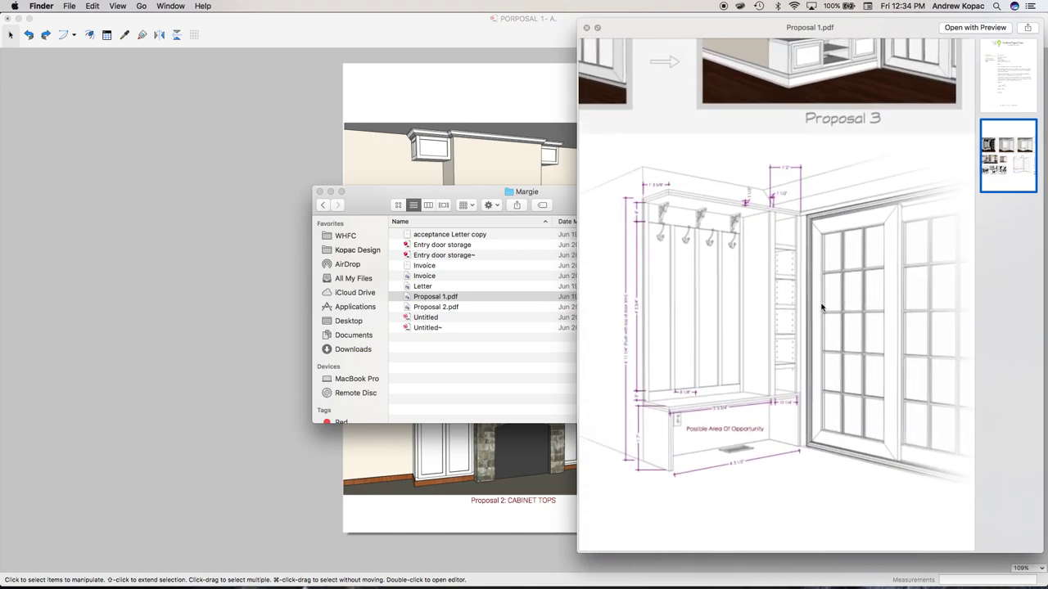
{"action": "scroll", "coordinate": [822, 307], "scroll_direction": "down", "scroll_amount": 8}
{"action": "key", "text": "space"}
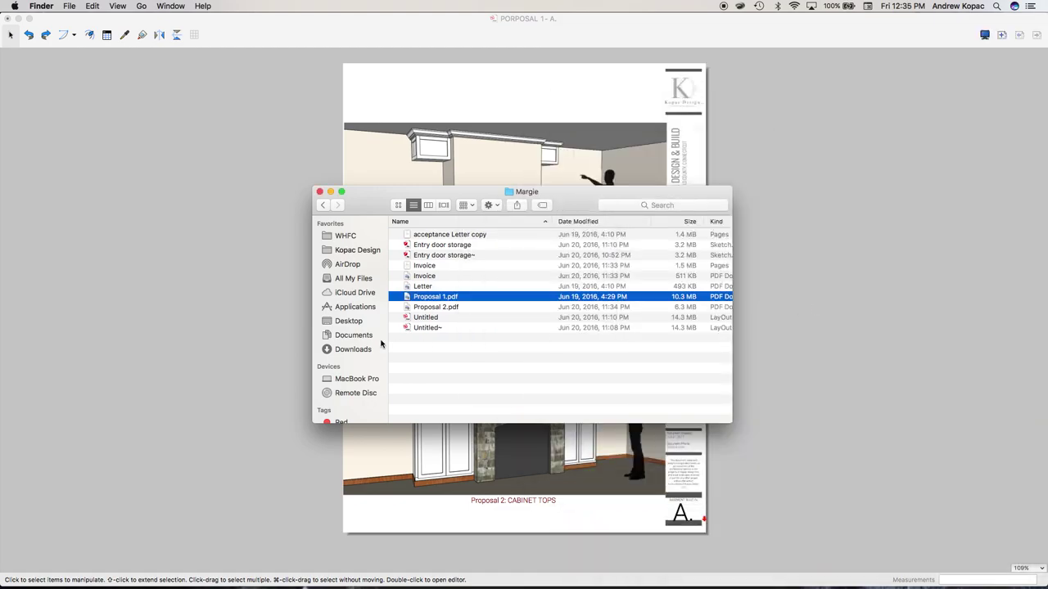
Quick Look Proposal 2.pdf, then go back to the previous folder
{"action": "left_click", "coordinate": [432, 308]}
{"action": "key", "text": "space"}
{"action": "scroll", "coordinate": [687, 289], "scroll_direction": "down", "scroll_amount": 2}
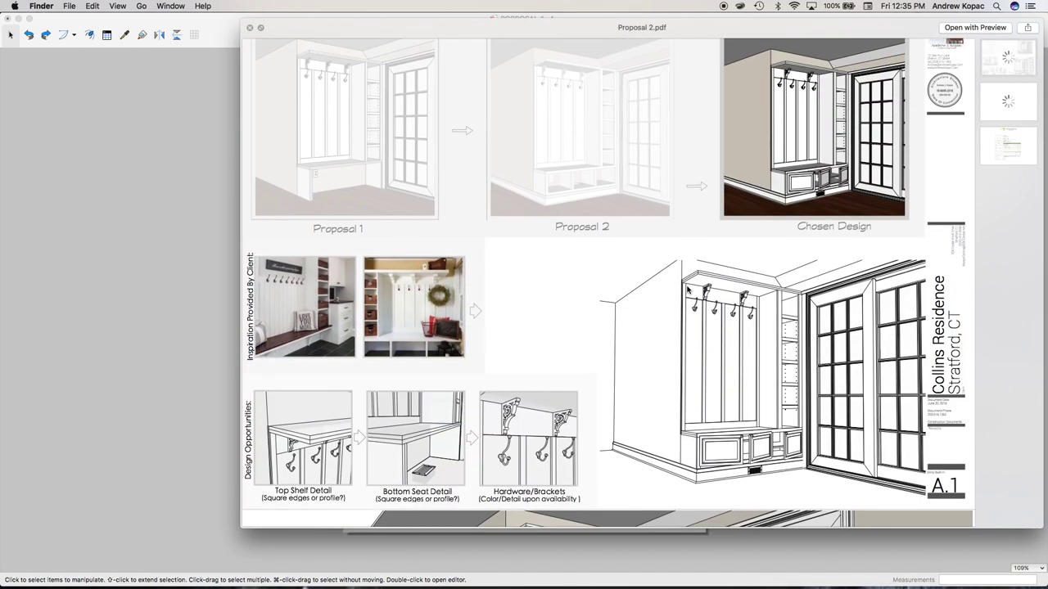
{"action": "scroll", "coordinate": [687, 289], "scroll_direction": "down", "scroll_amount": 10}
{"action": "scroll", "coordinate": [688, 289], "scroll_direction": "up", "scroll_amount": 8}
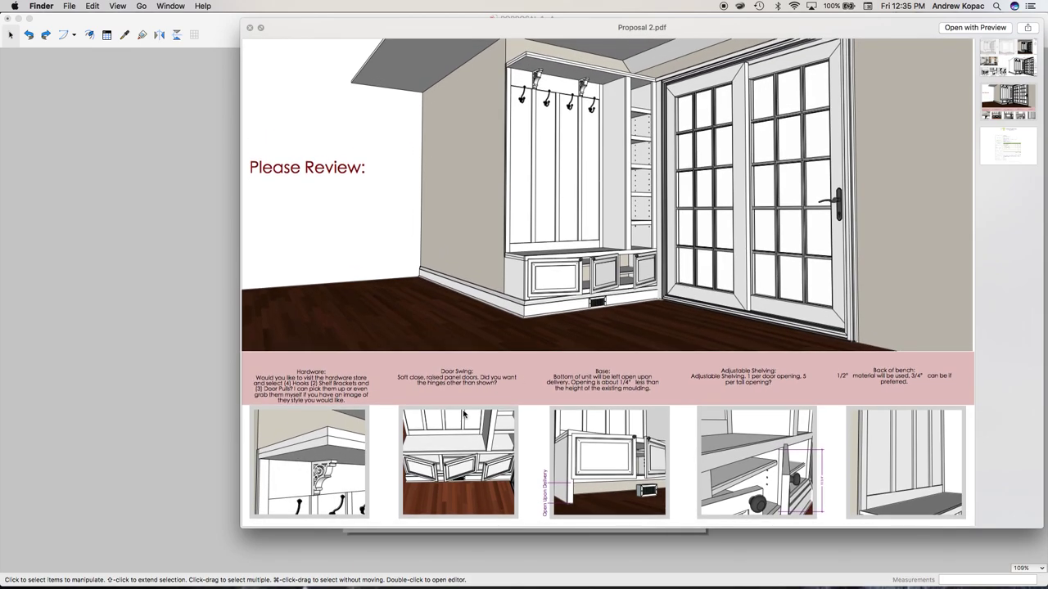
{"action": "scroll", "coordinate": [603, 169], "scroll_direction": "up", "scroll_amount": 6}
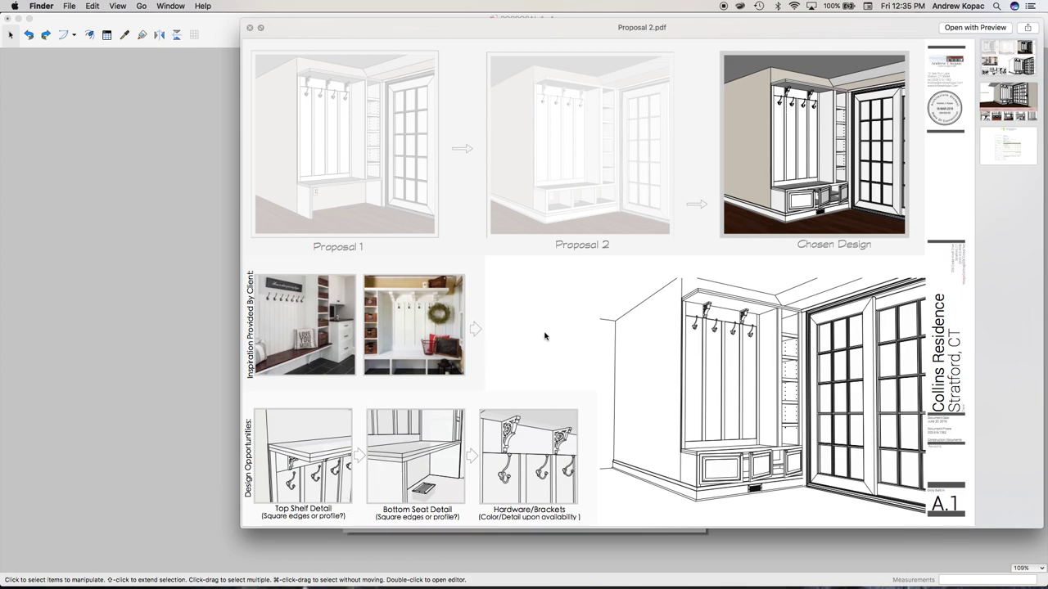
{"action": "key", "text": "space"}
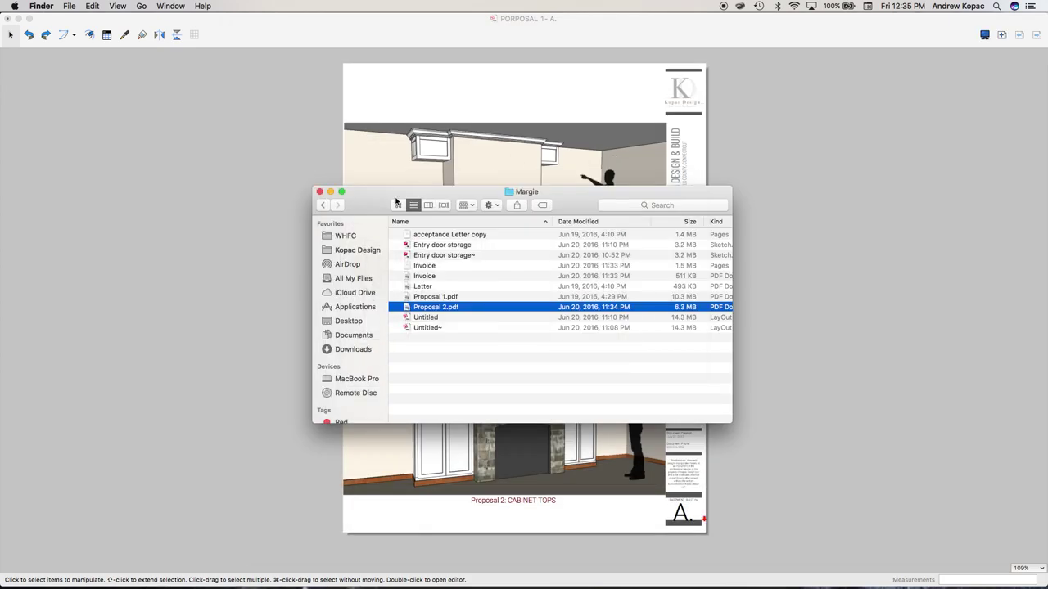
{"action": "left_click", "coordinate": [323, 205]}
Navigate to the 2017 > GUS > 2.Deck job folder
{"action": "left_click", "coordinate": [322, 204]}
{"action": "double_click", "coordinate": [439, 244]}
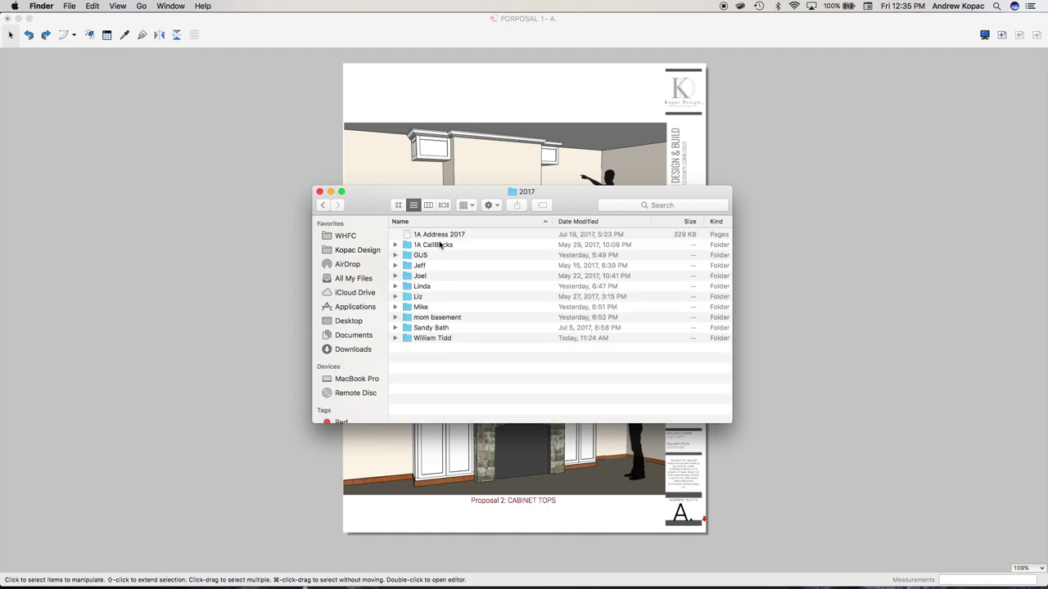
{"action": "double_click", "coordinate": [434, 256]}
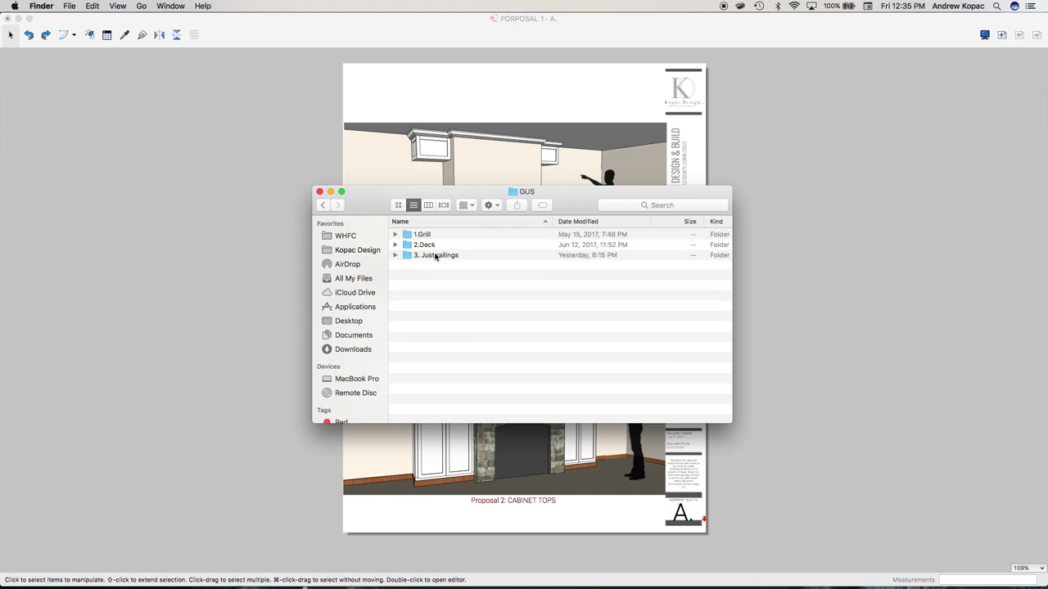
{"action": "double_click", "coordinate": [435, 245]}
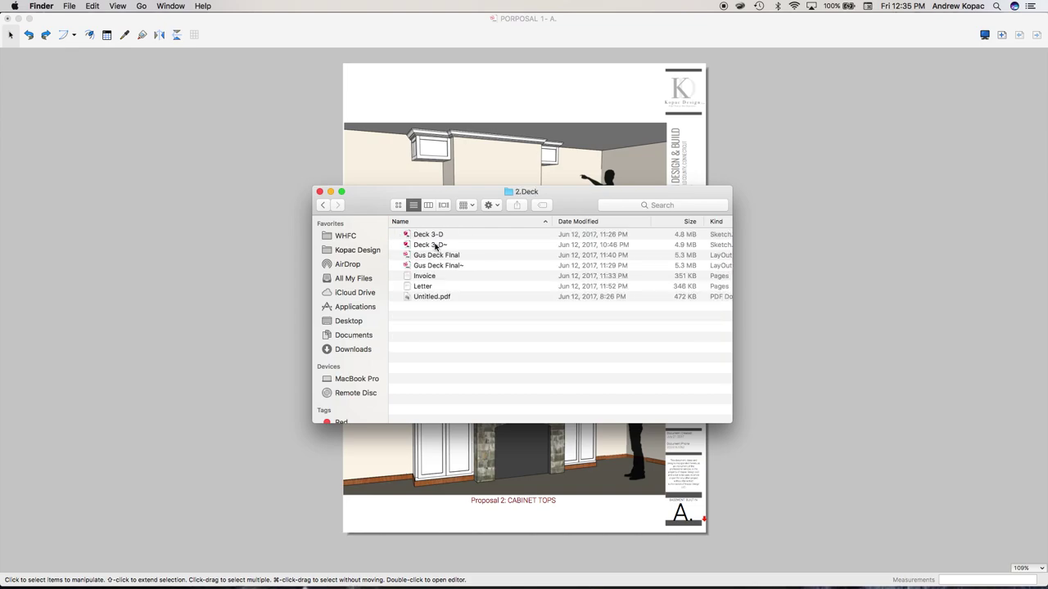
Quick Look the Untitled.pdf deck drawings, scrolling through its pages
{"action": "left_click", "coordinate": [438, 297]}
{"action": "key", "text": "space"}
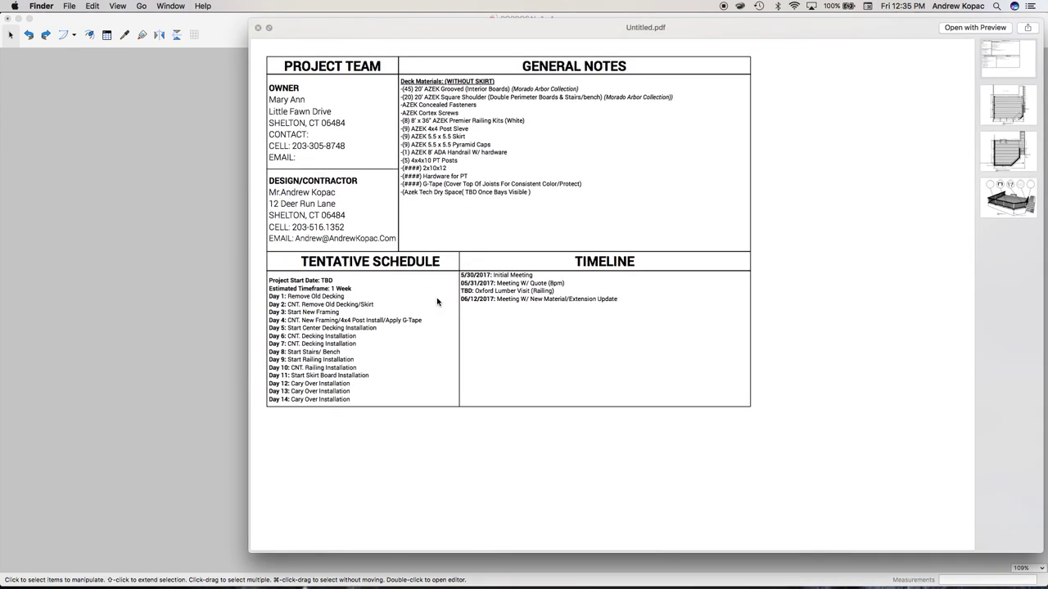
{"action": "scroll", "coordinate": [489, 274], "scroll_direction": "down", "scroll_amount": 15}
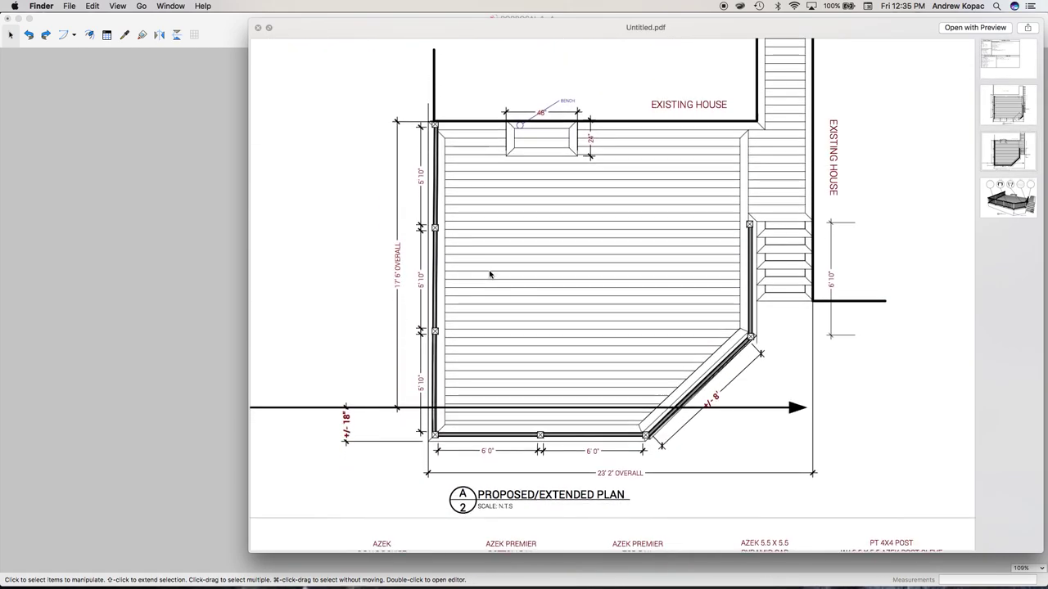
{"action": "scroll", "coordinate": [490, 274], "scroll_direction": "down", "scroll_amount": 5}
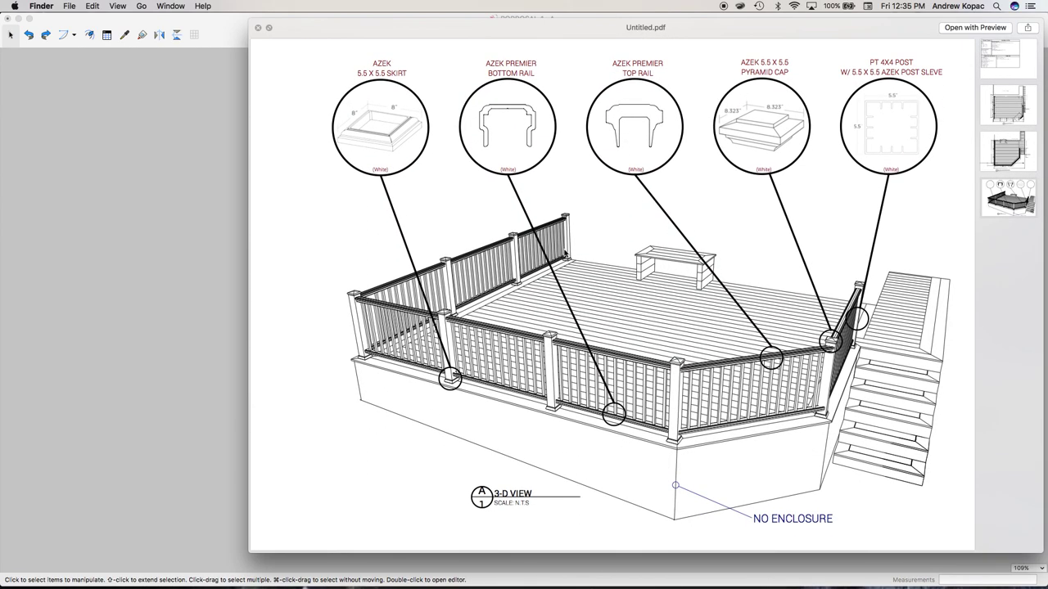
{"action": "scroll", "coordinate": [574, 220], "scroll_direction": "up", "scroll_amount": 10}
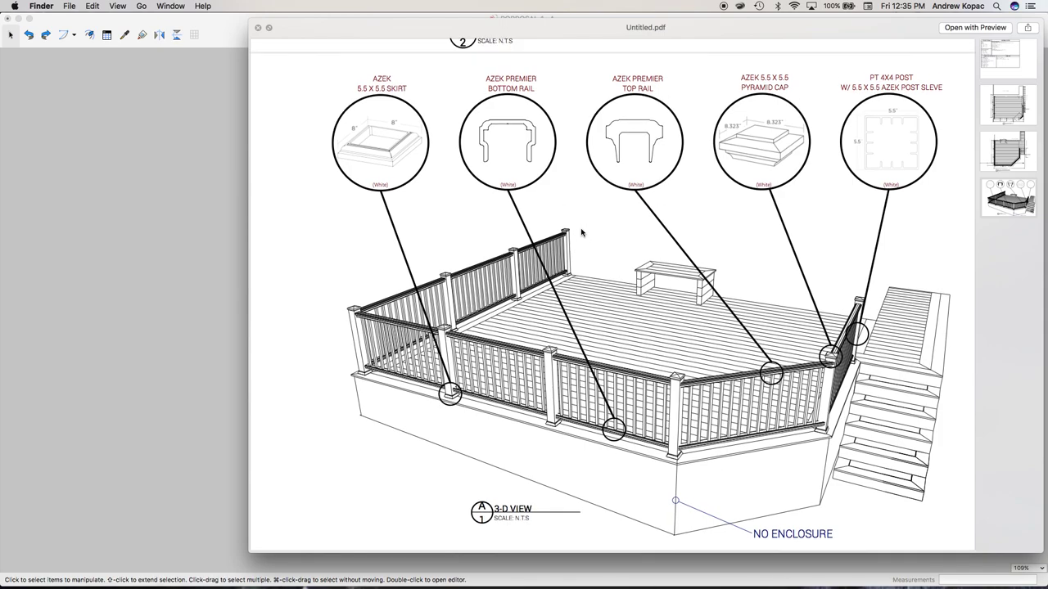
{"action": "key", "text": "space"}
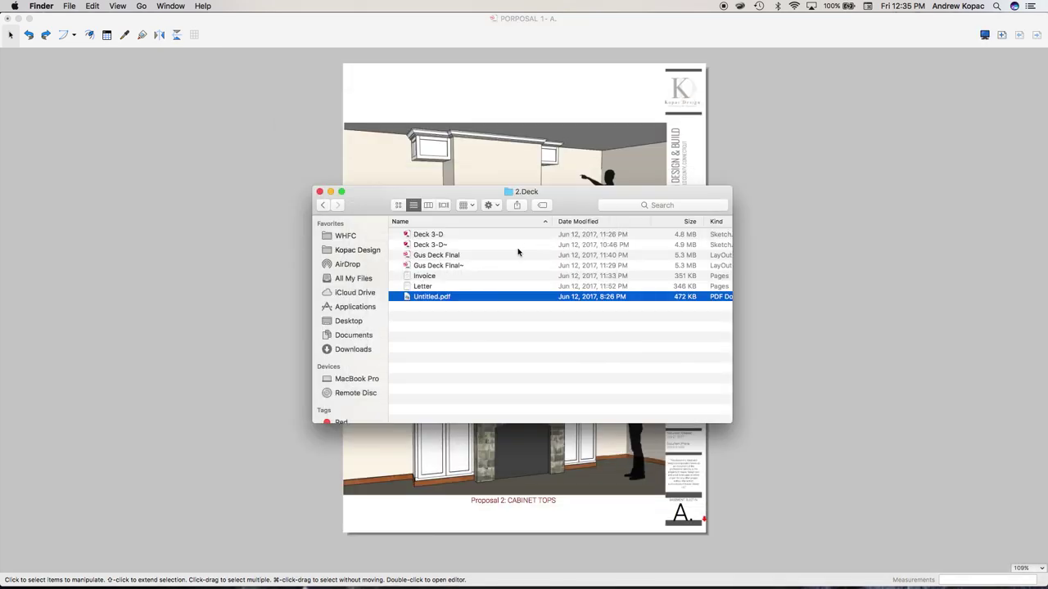
Select the Deck 3-D model file and bring the 2.Deck window forward
{"action": "left_click", "coordinate": [449, 237]}
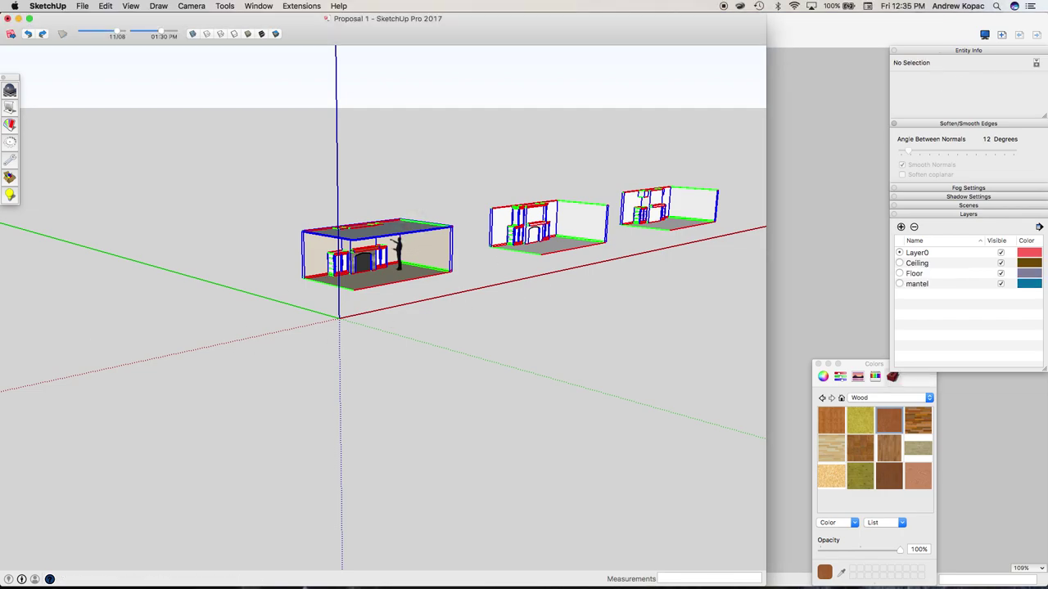
{"action": "key", "text": "ctrl+Up"}
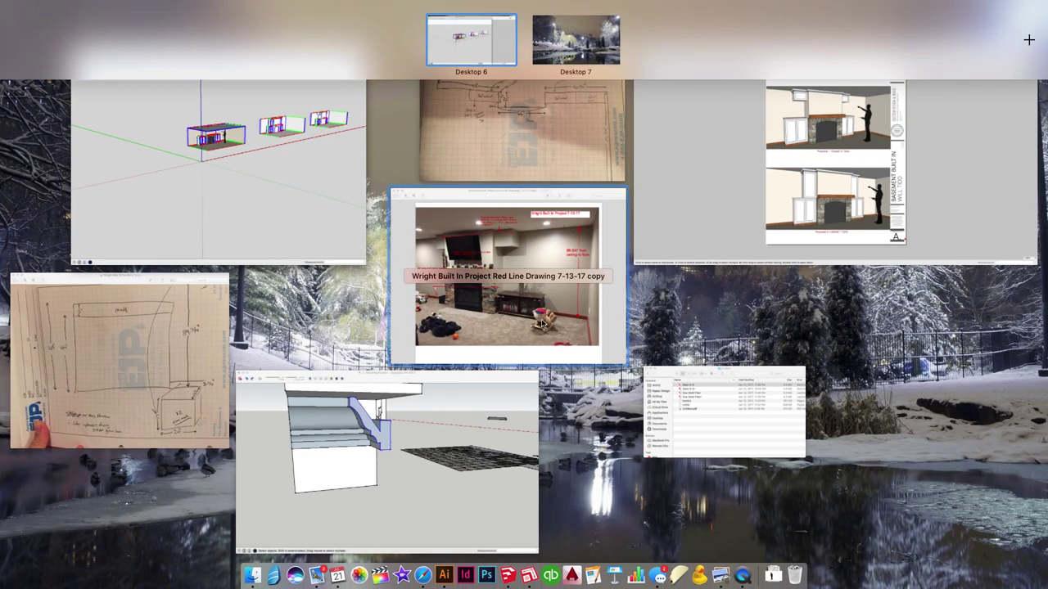
{"action": "left_click", "coordinate": [692, 428]}
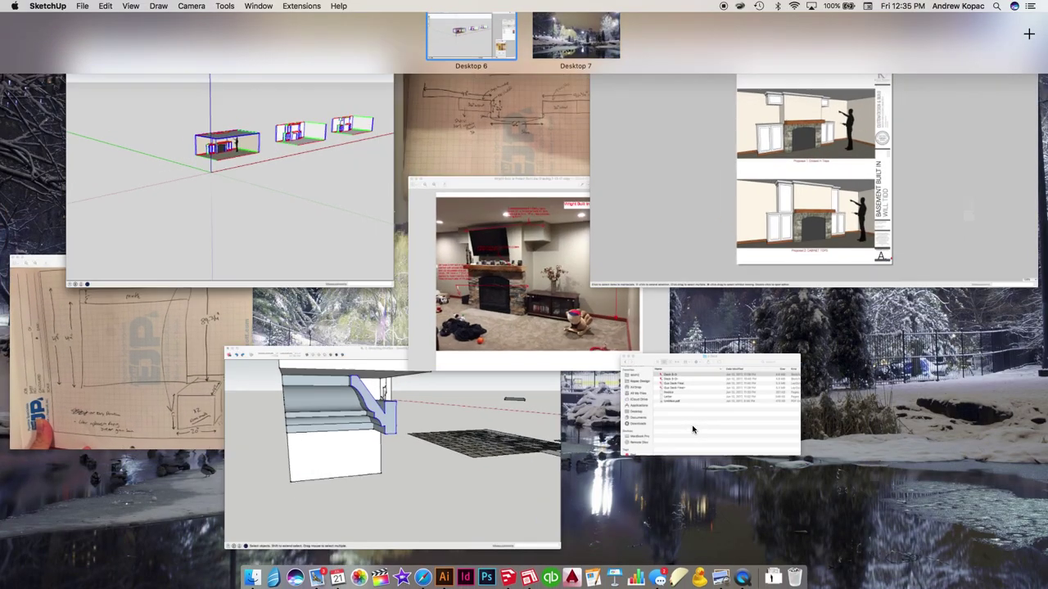
Open Gus Deck Final.layout and enlarge its window to fill the screen
{"action": "left_click", "coordinate": [432, 256]}
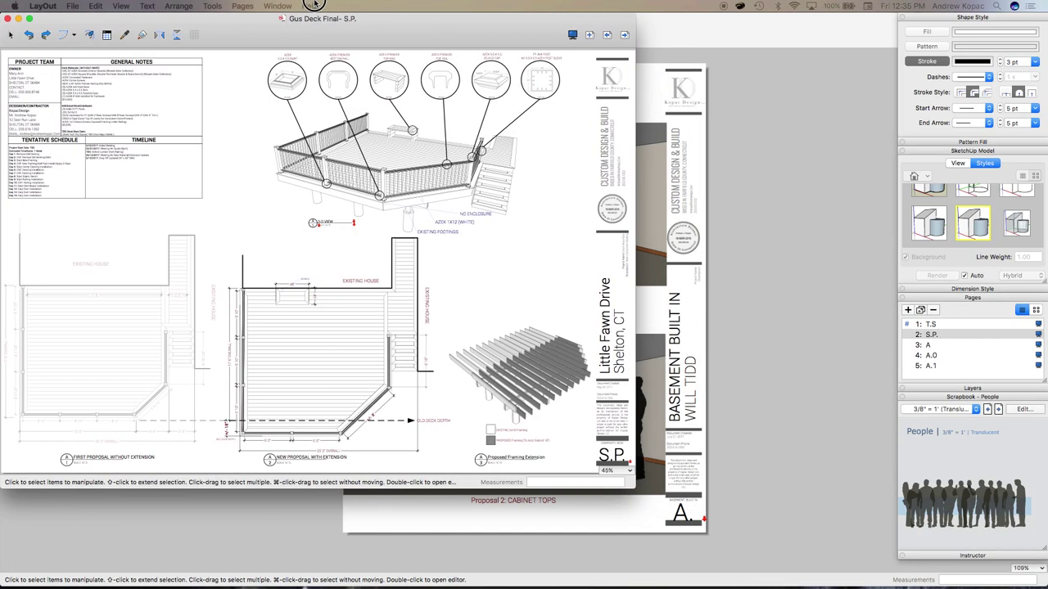
{"action": "left_click_drag", "start_coordinate": [635, 487], "coordinate": [896, 583]}
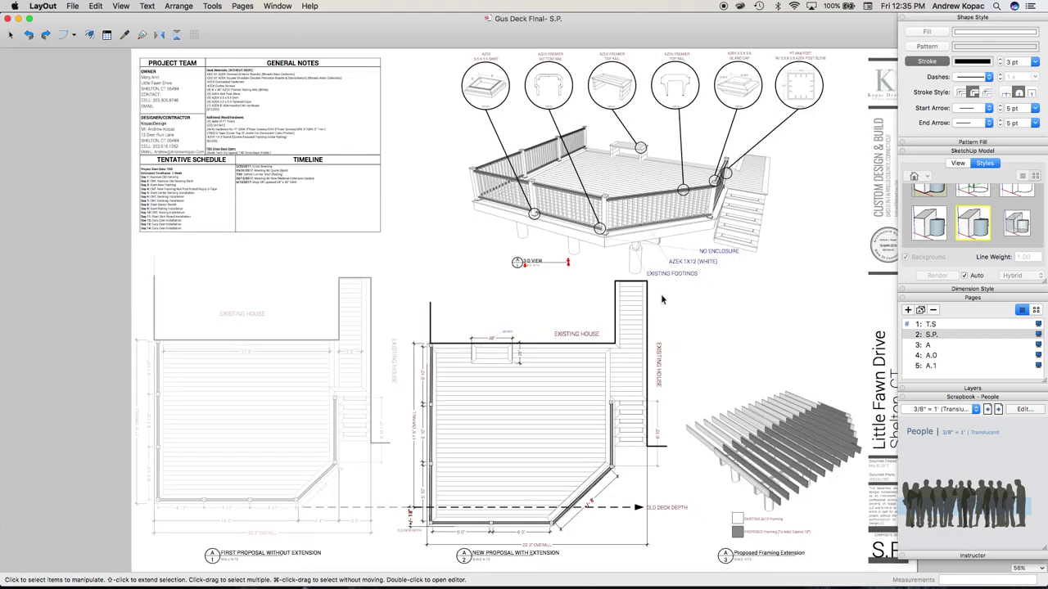
{"action": "scroll", "coordinate": [803, 556], "scroll_direction": "up", "scroll_amount": 5}
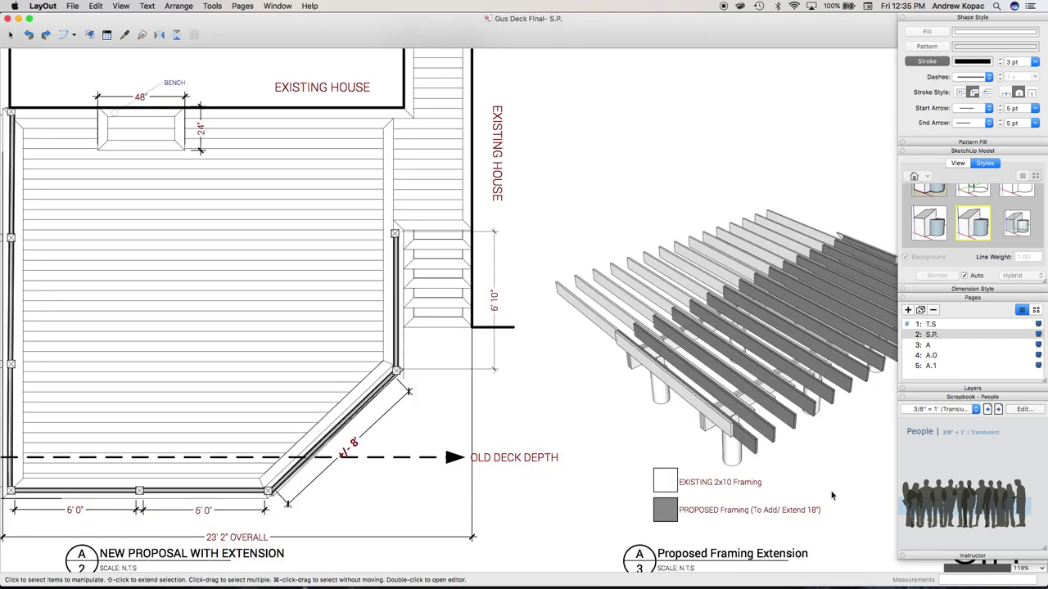
{"action": "scroll", "coordinate": [832, 496], "scroll_direction": "up", "scroll_amount": 3}
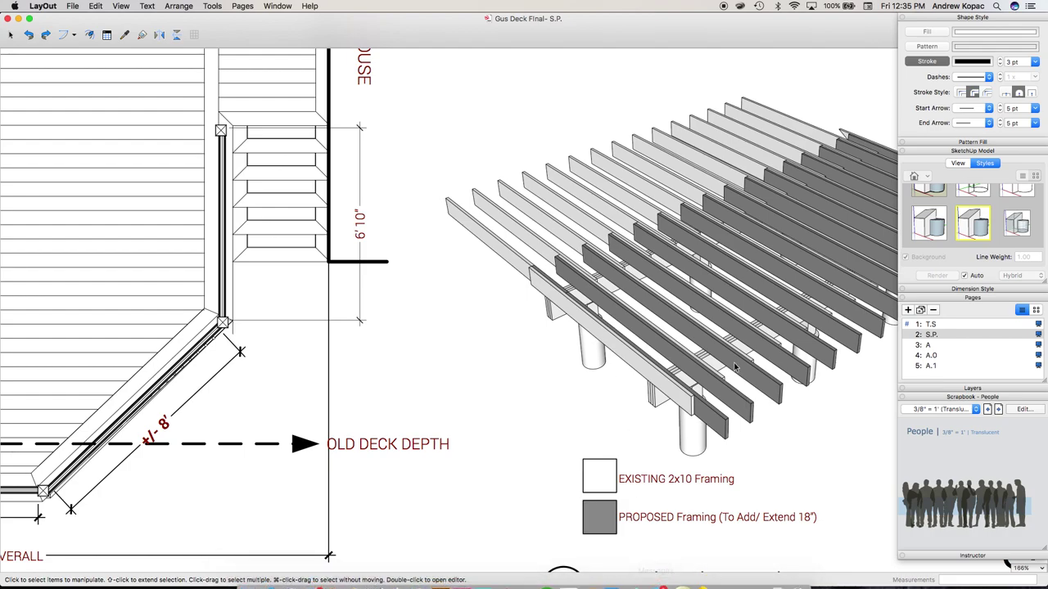
Zoom around the S.P. sheet's deck plans, framing extension view and schedule
{"action": "scroll", "coordinate": [555, 327], "scroll_direction": "down", "scroll_amount": 6}
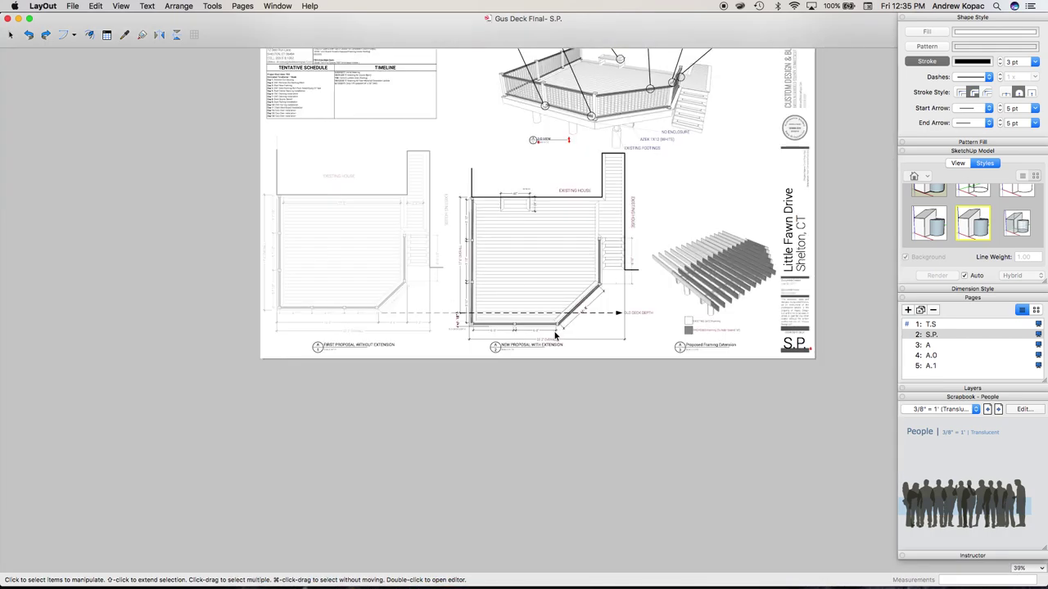
{"action": "scroll", "coordinate": [555, 336], "scroll_direction": "up", "scroll_amount": 5}
{"action": "scroll", "coordinate": [526, 339], "scroll_direction": "down", "scroll_amount": 3}
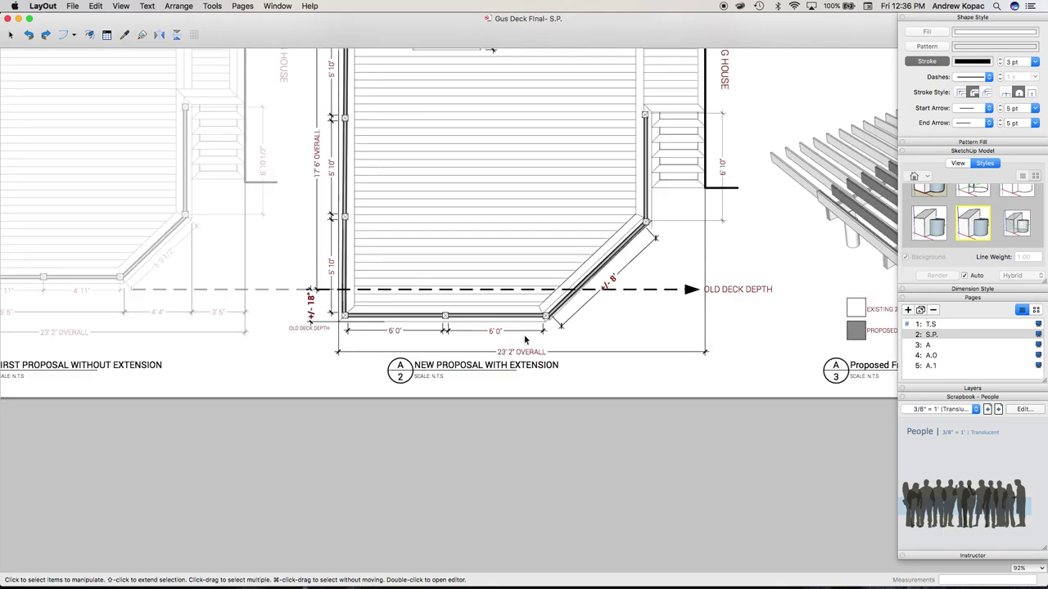
{"action": "scroll", "coordinate": [525, 339], "scroll_direction": "down", "scroll_amount": 4}
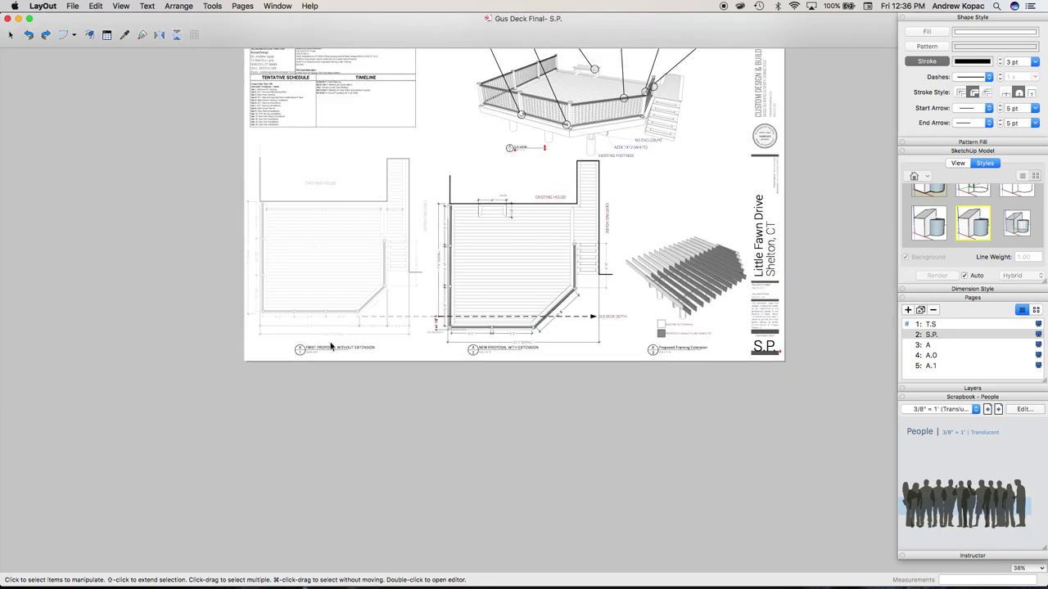
{"action": "scroll", "coordinate": [332, 346], "scroll_direction": "down", "scroll_amount": 1}
{"action": "scroll", "coordinate": [276, 73], "scroll_direction": "up", "scroll_amount": 5}
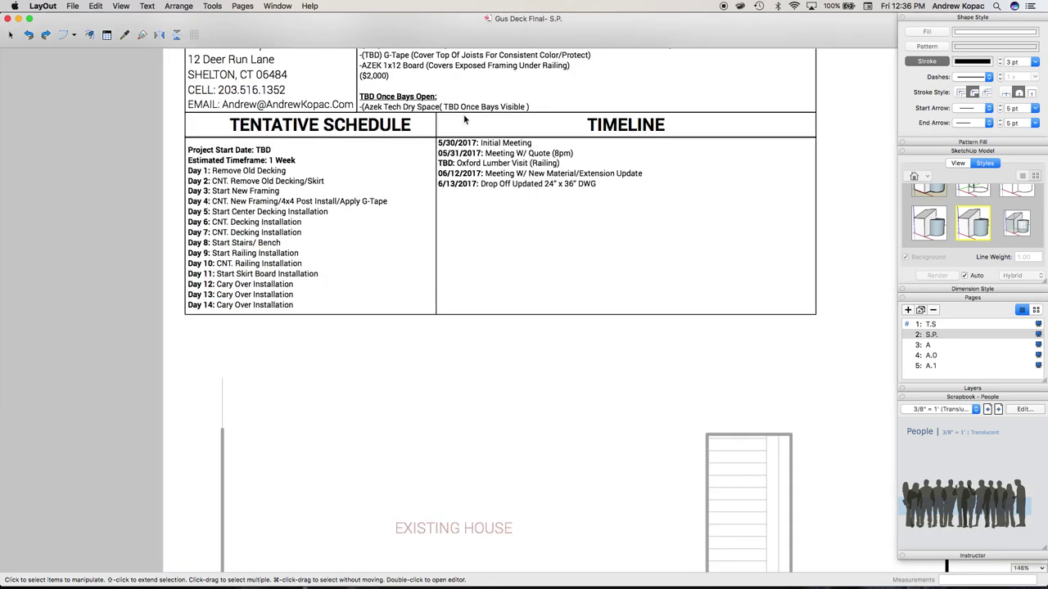
{"action": "scroll", "coordinate": [268, 354], "scroll_direction": "down", "scroll_amount": 6}
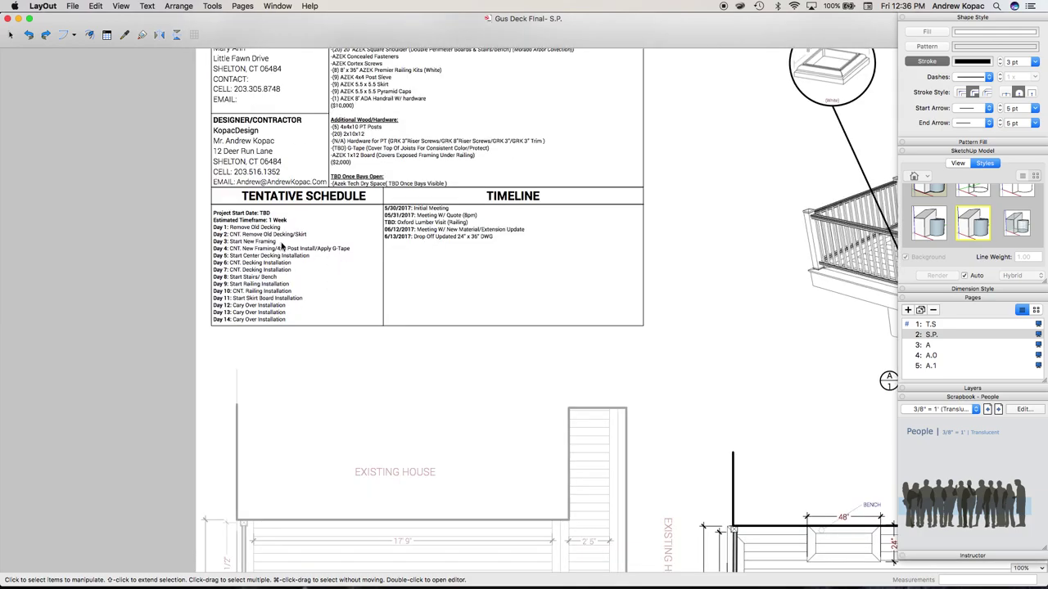
{"action": "scroll", "coordinate": [617, 212], "scroll_direction": "up", "scroll_amount": 4}
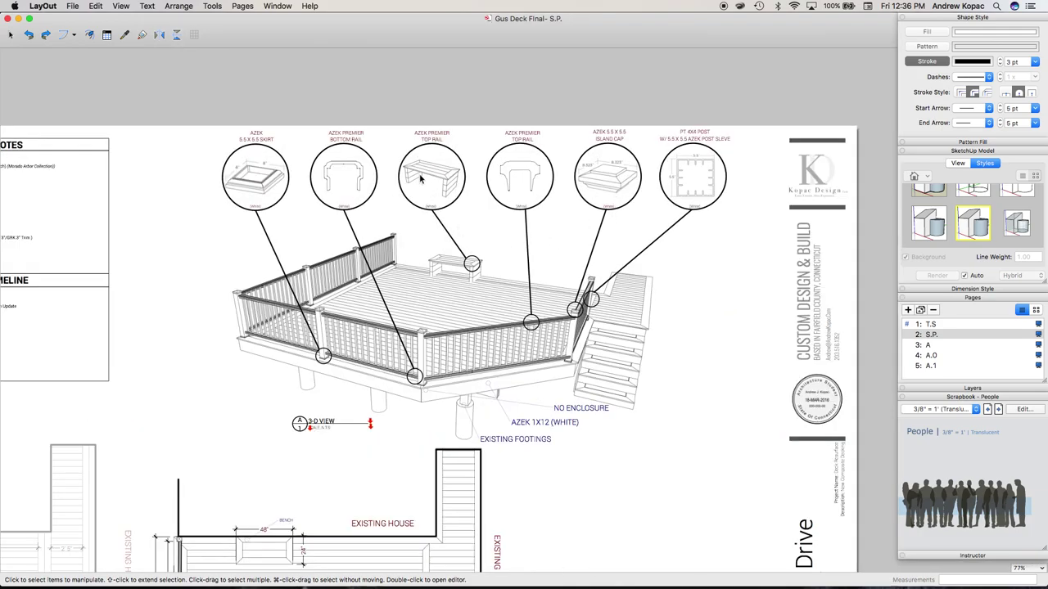
{"action": "double_click", "coordinate": [421, 179]}
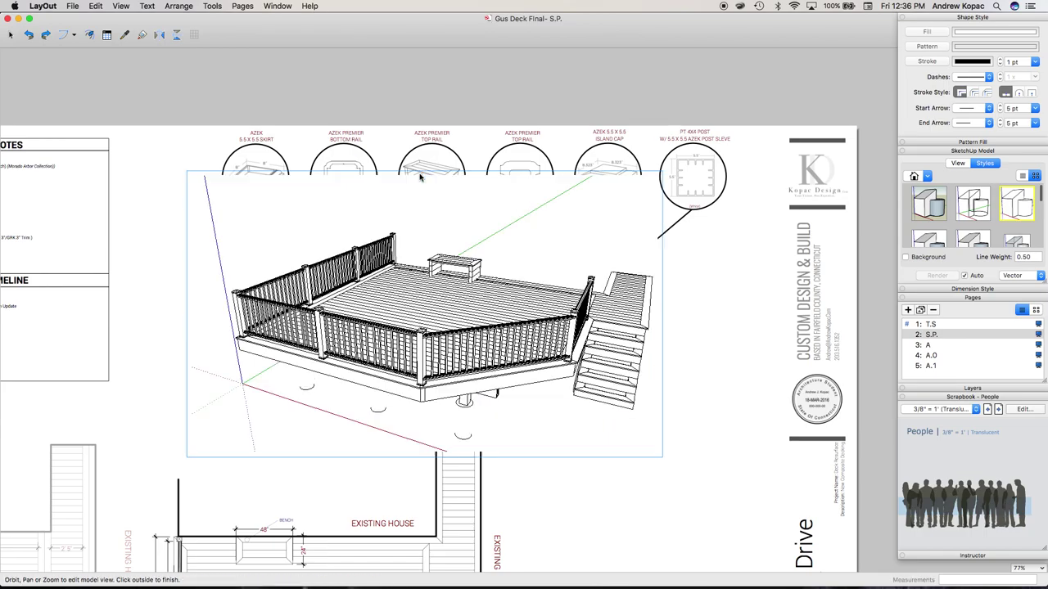
{"action": "left_click_drag", "start_coordinate": [428, 224], "coordinate": [247, 360]}
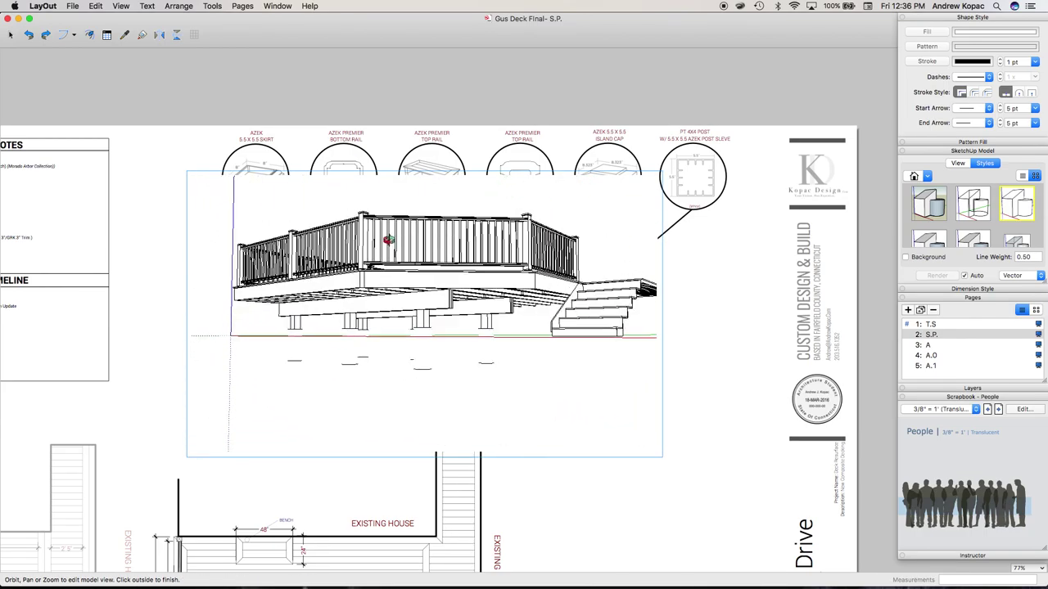
{"action": "left_click", "coordinate": [165, 303]}
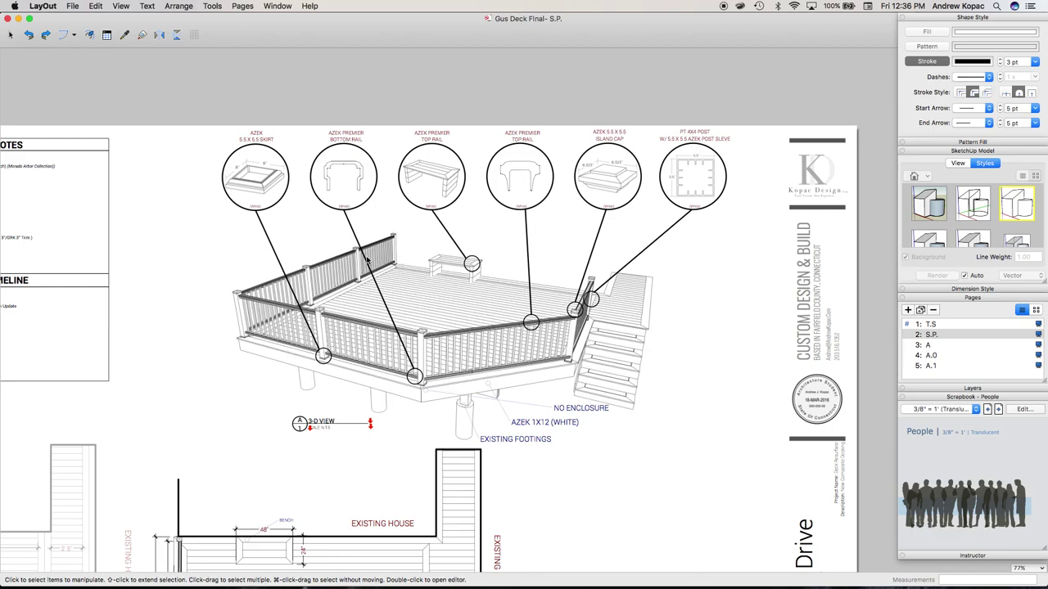
{"action": "scroll", "coordinate": [322, 354], "scroll_direction": "up", "scroll_amount": 5}
{"action": "scroll", "coordinate": [325, 375], "scroll_direction": "down", "scroll_amount": 3}
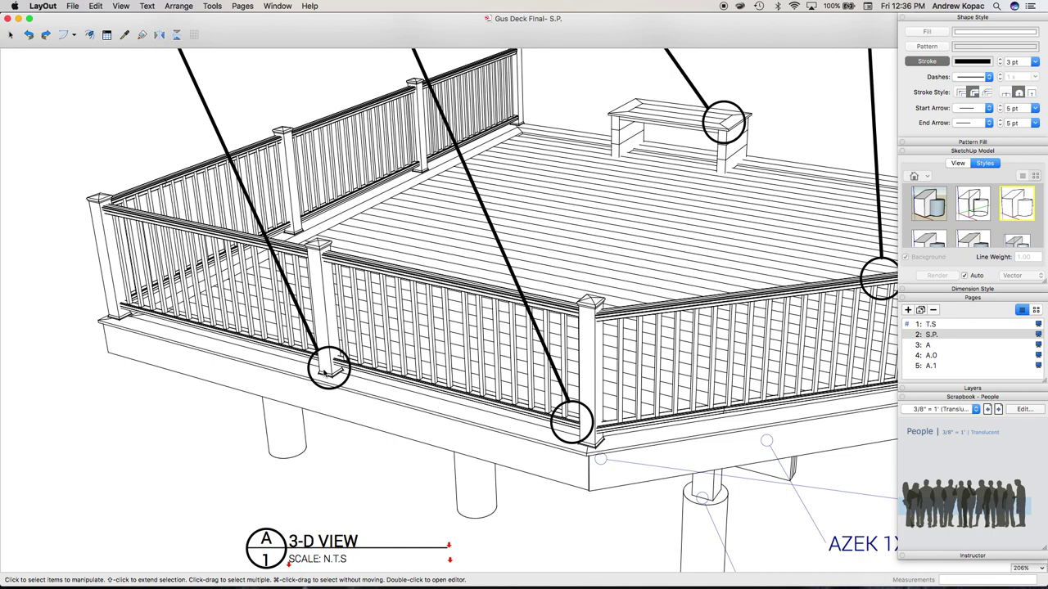
{"action": "scroll", "coordinate": [269, 315], "scroll_direction": "down", "scroll_amount": 3}
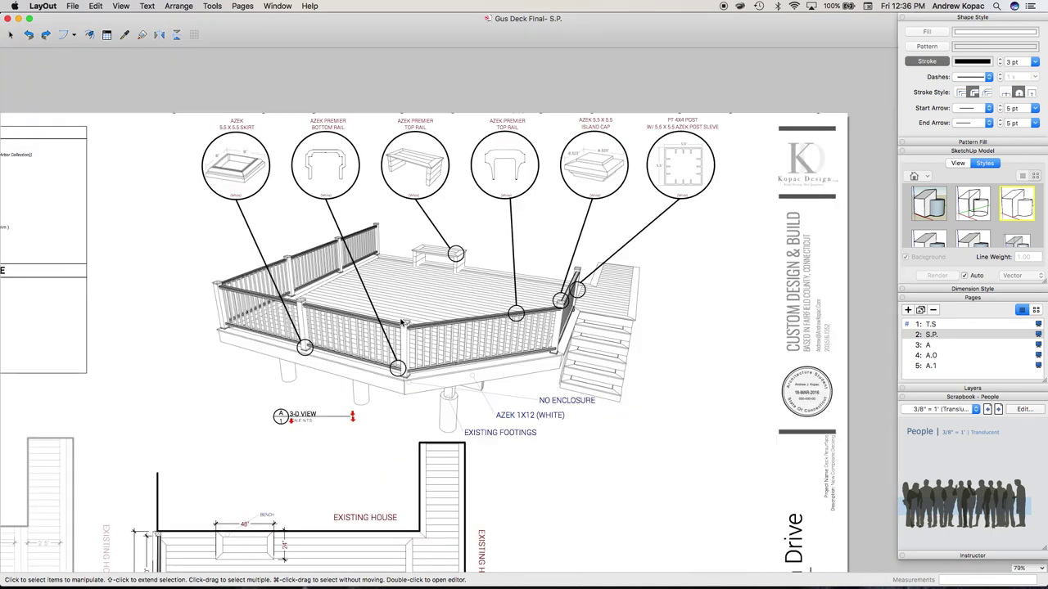